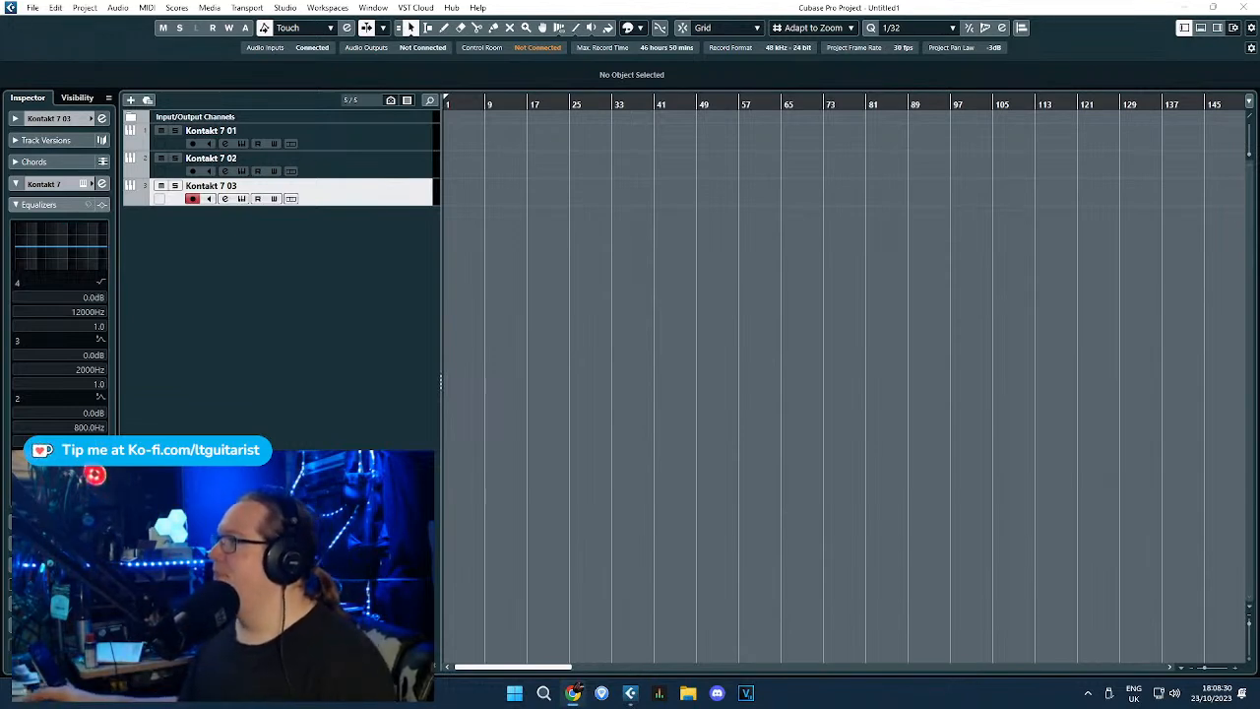
# Select all three Kontakt 7 tracks and increase their track height together.
pyautogui.click(395, 386)
pyautogui.keyDown('shift'); pyautogui.click(371, 144); pyautogui.keyUp('shift')
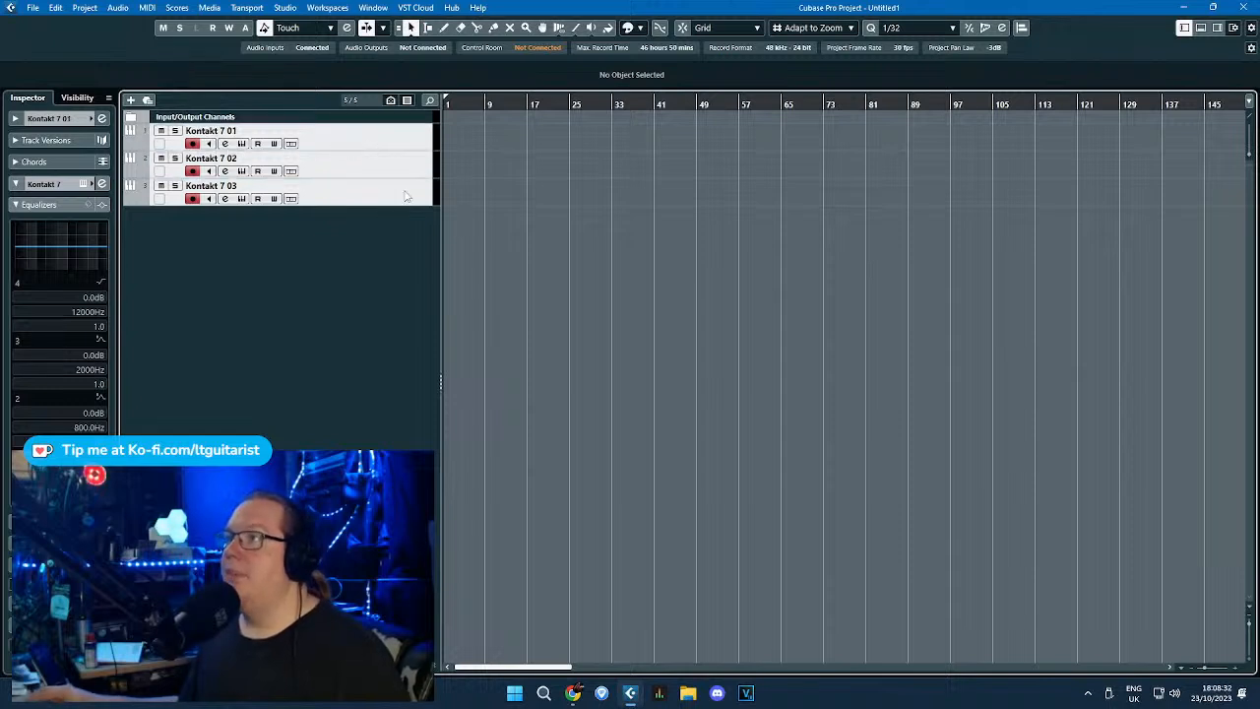
pyautogui.moveTo(413, 205); pyautogui.dragTo(510, 247)
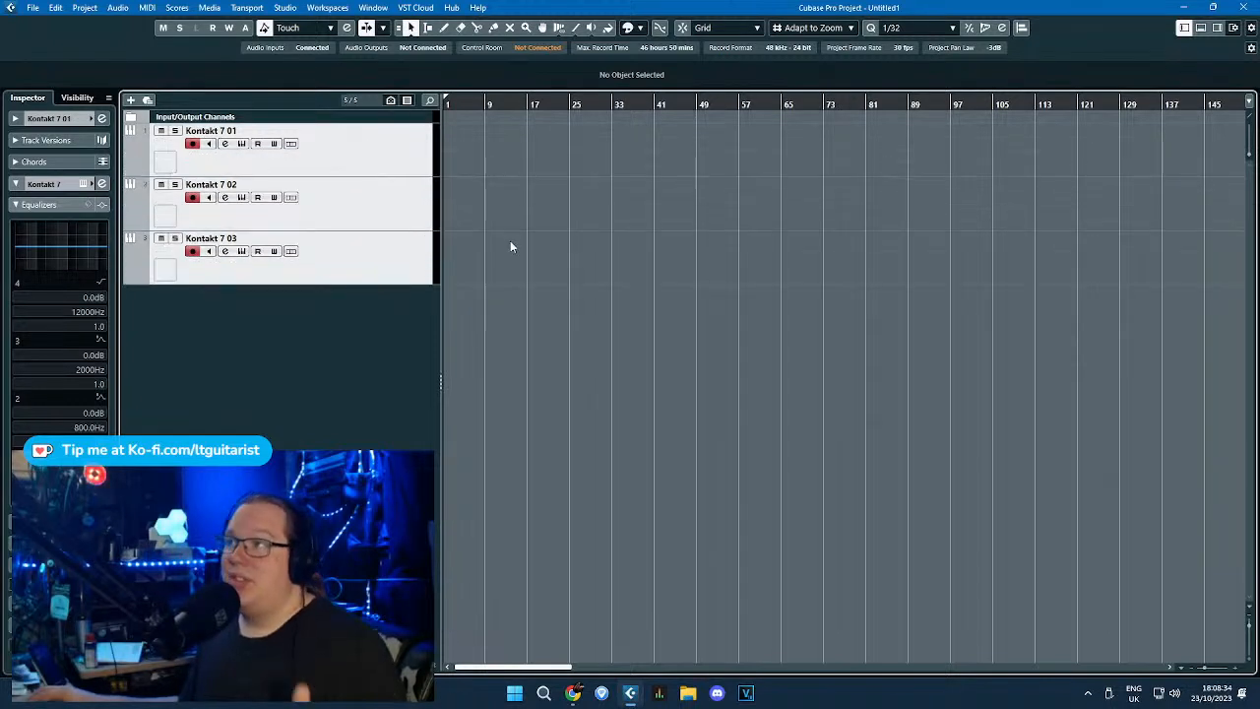
# Open Kontakt 7 on the first track, load Empire Breaks.nki from its library, and try out its keys.
pyautogui.click(294, 170)
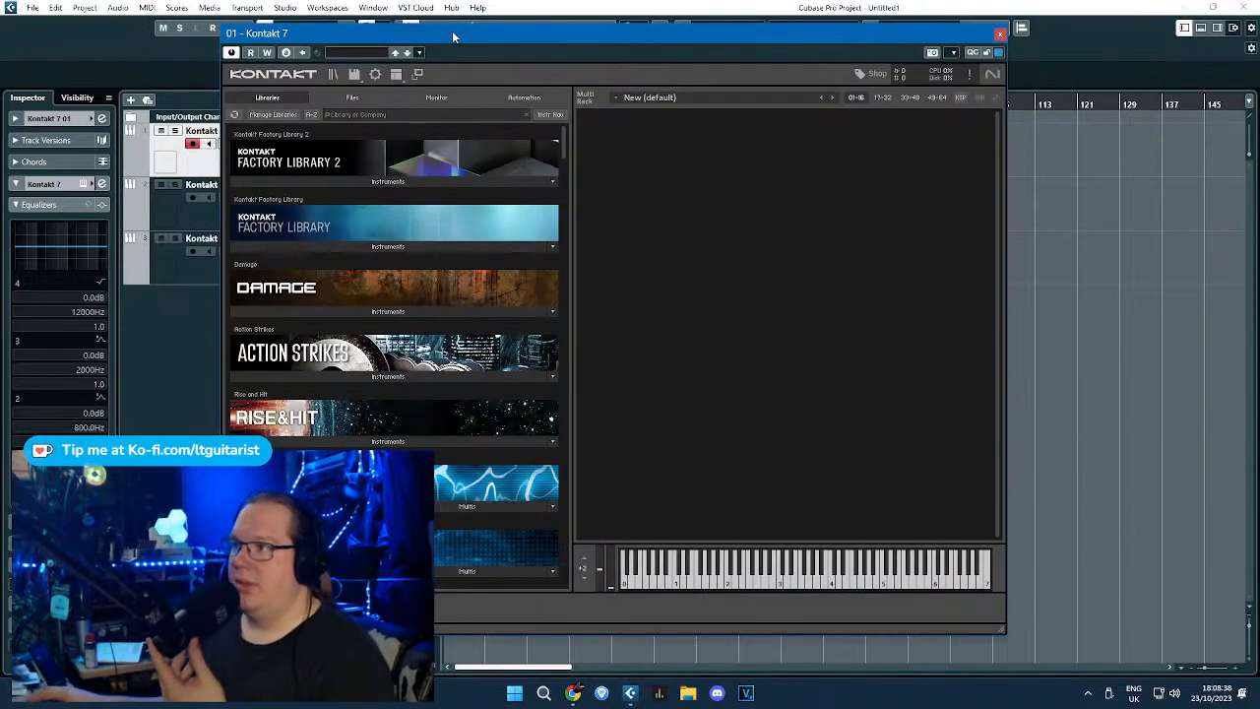
pyautogui.moveTo(465, 44); pyautogui.dragTo(716, 28)
pyautogui.moveTo(813, 124); pyautogui.dragTo(823, 568)
pyautogui.click(620, 498)
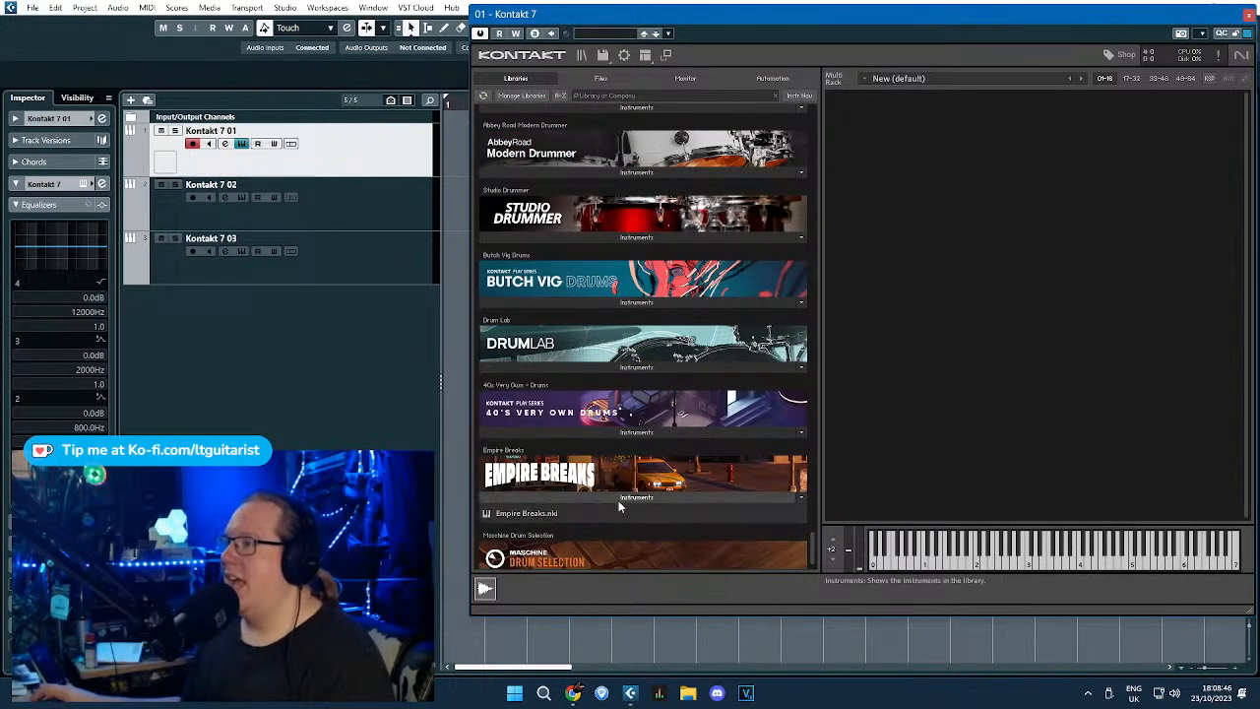
pyautogui.doubleClick(549, 514)
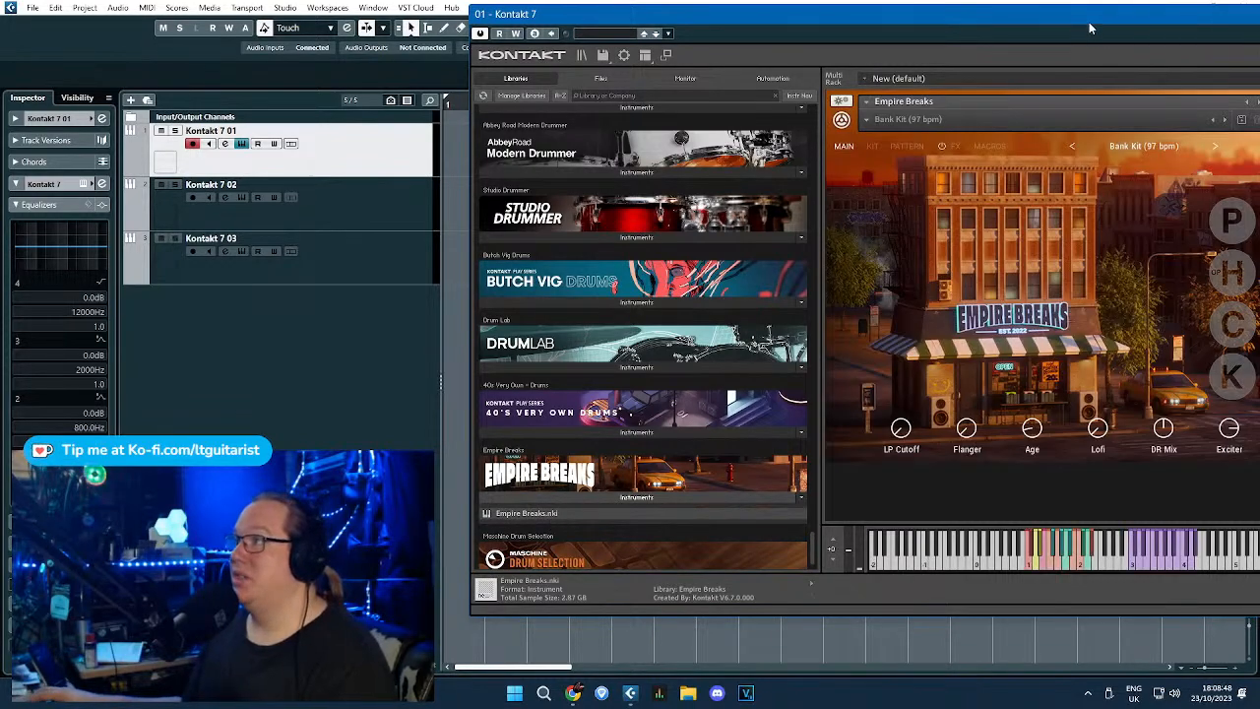
pyautogui.moveTo(1089, 22); pyautogui.dragTo(827, 37)
pyautogui.click(769, 576)
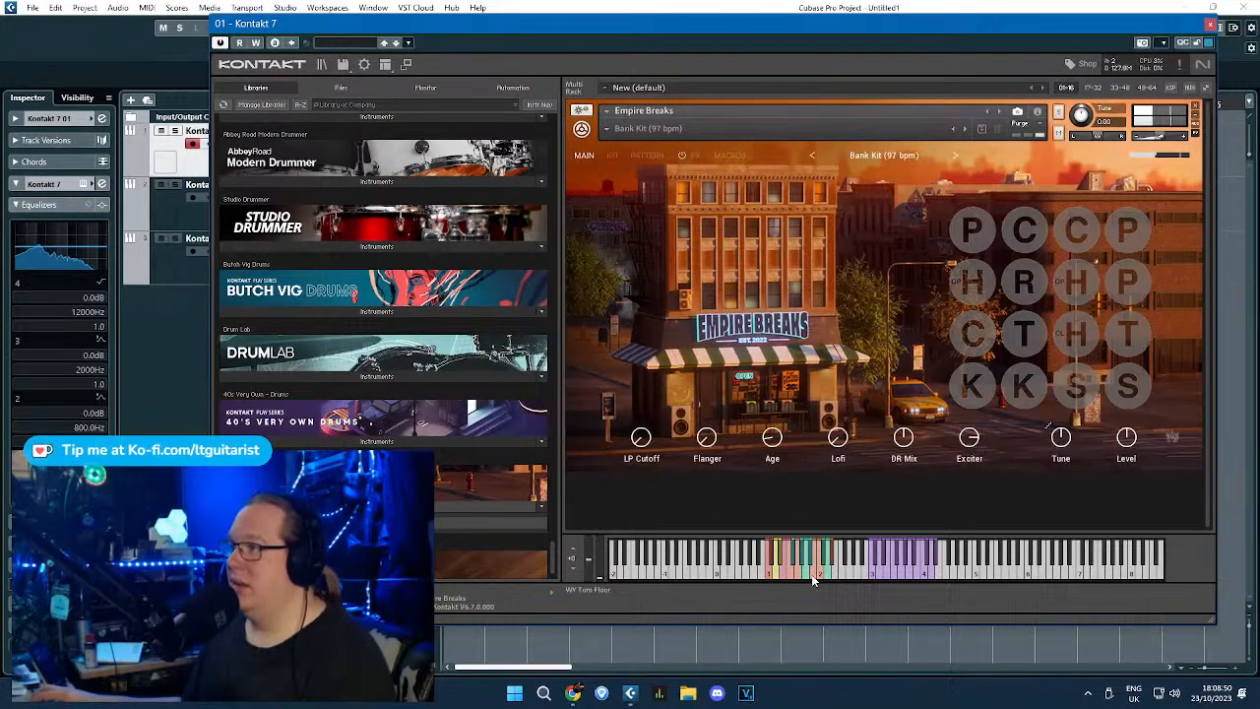
pyautogui.click(879, 571)
# Assign the Focusrite USB ASIO device to the Stereo Out bus in the output connections.
pyautogui.moveTo(884, 22); pyautogui.dragTo(857, 95)
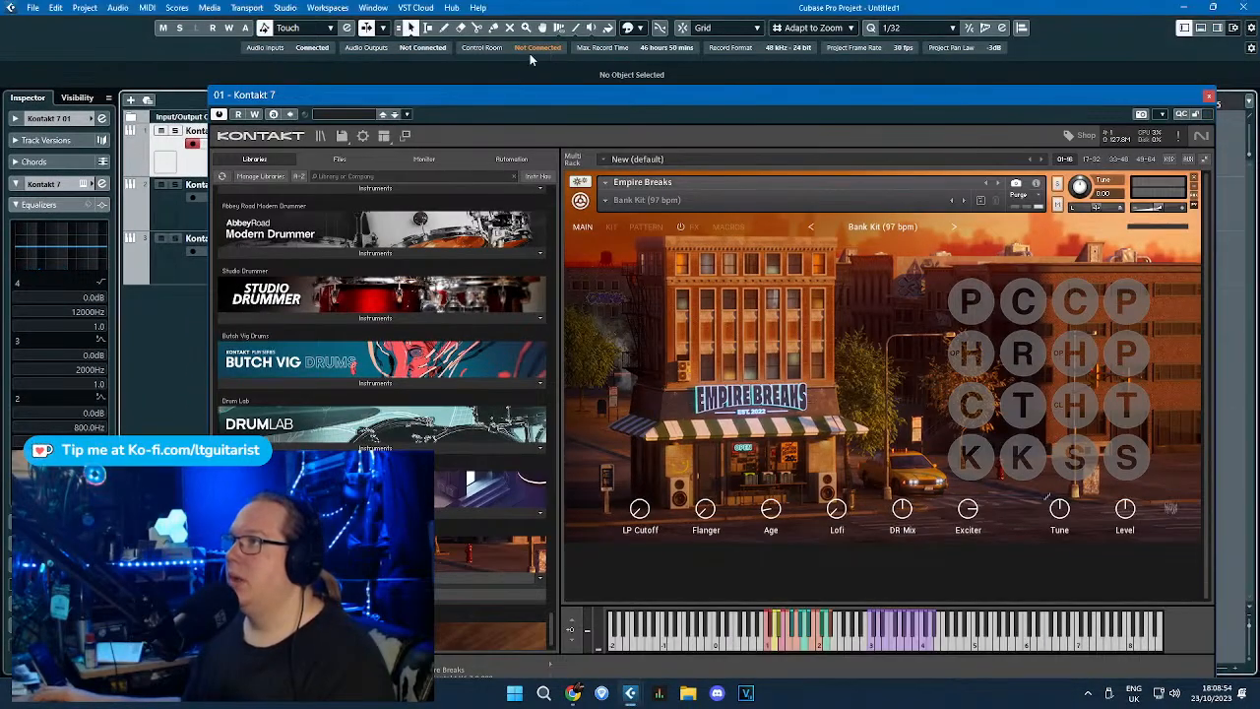
pyautogui.moveTo(1119, 96); pyautogui.dragTo(1109, 571)
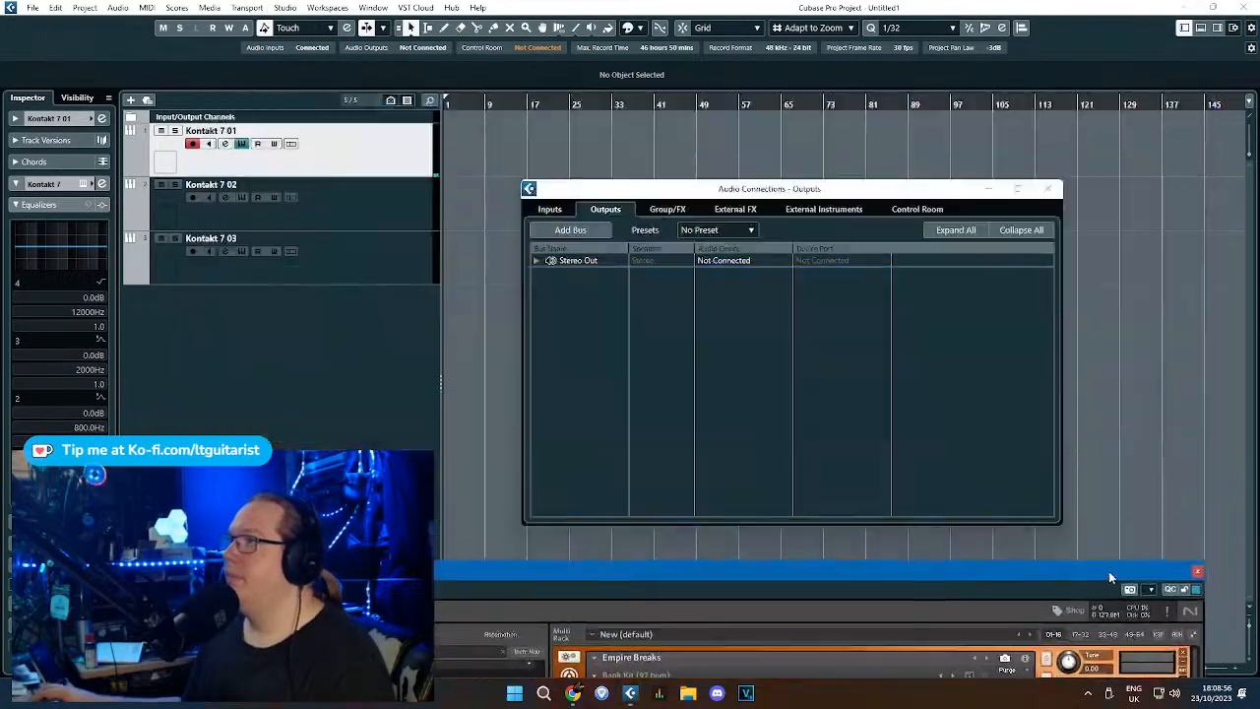
pyautogui.click(724, 261)
pyautogui.click(737, 295)
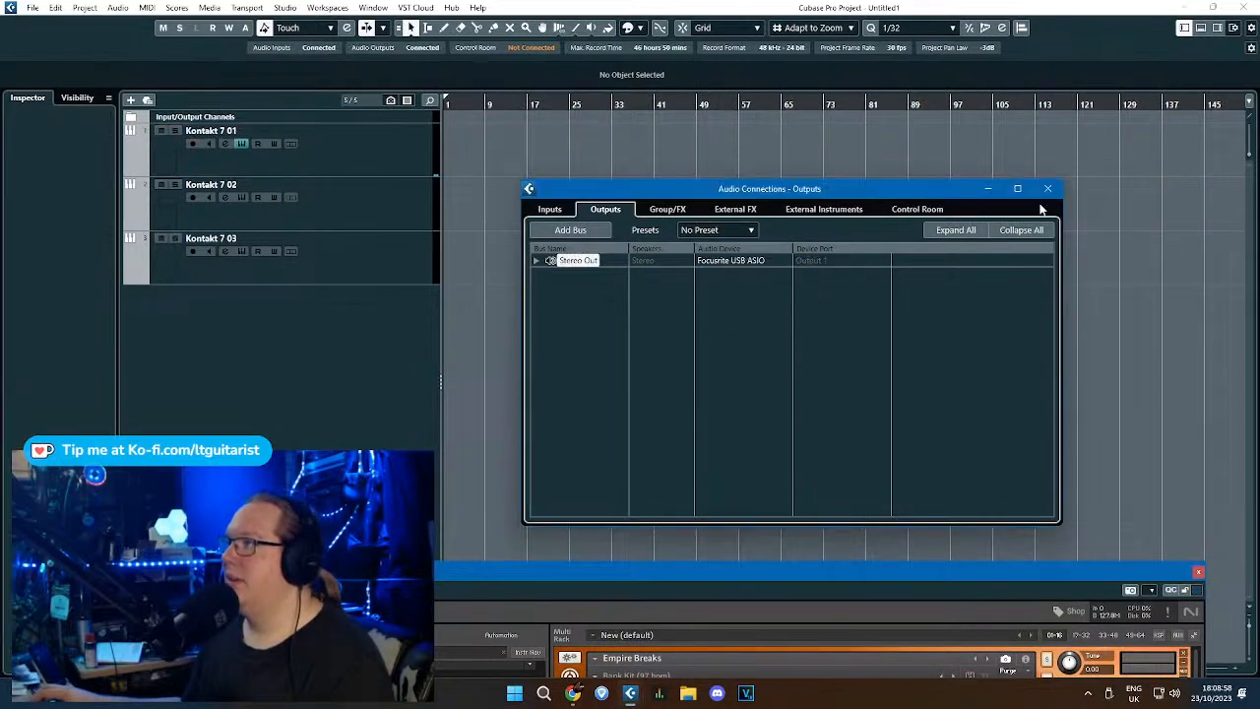
pyautogui.click(1048, 188)
# Audition the Bank, Sport, My Life and The Wolf kits of the Empire Breaks instrument.
pyautogui.moveTo(849, 576); pyautogui.dragTo(886, 91)
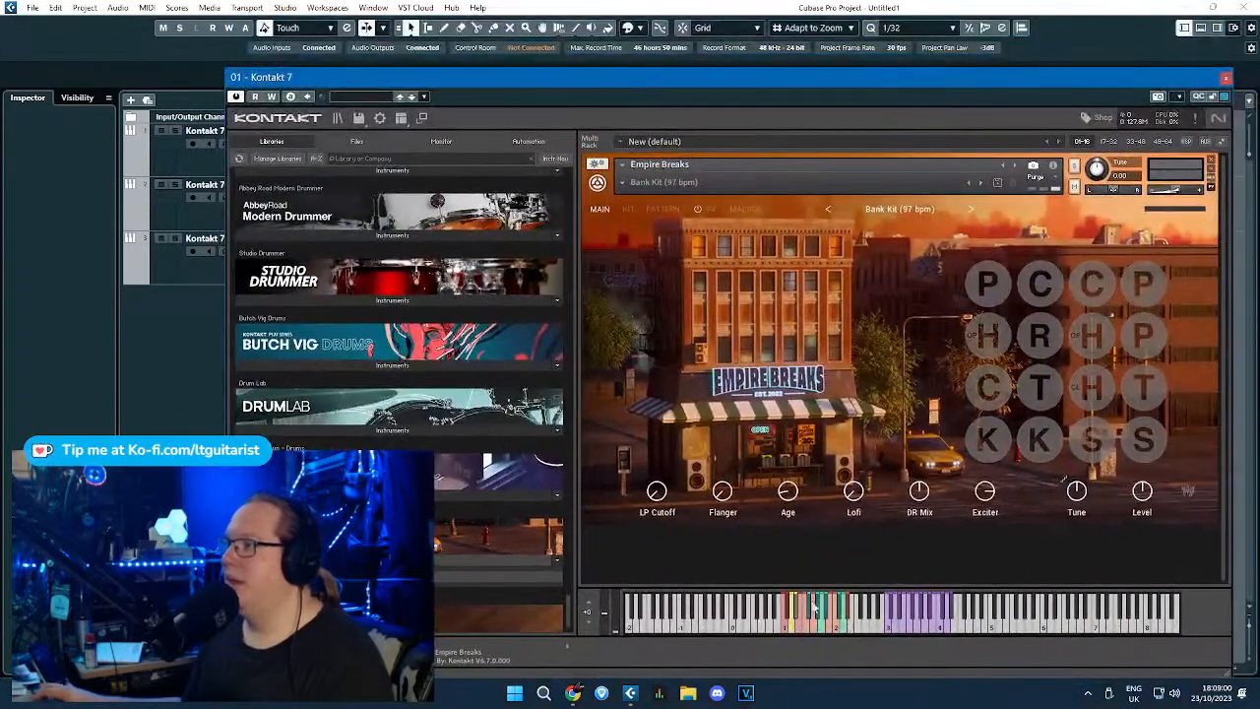
pyautogui.click(889, 627)
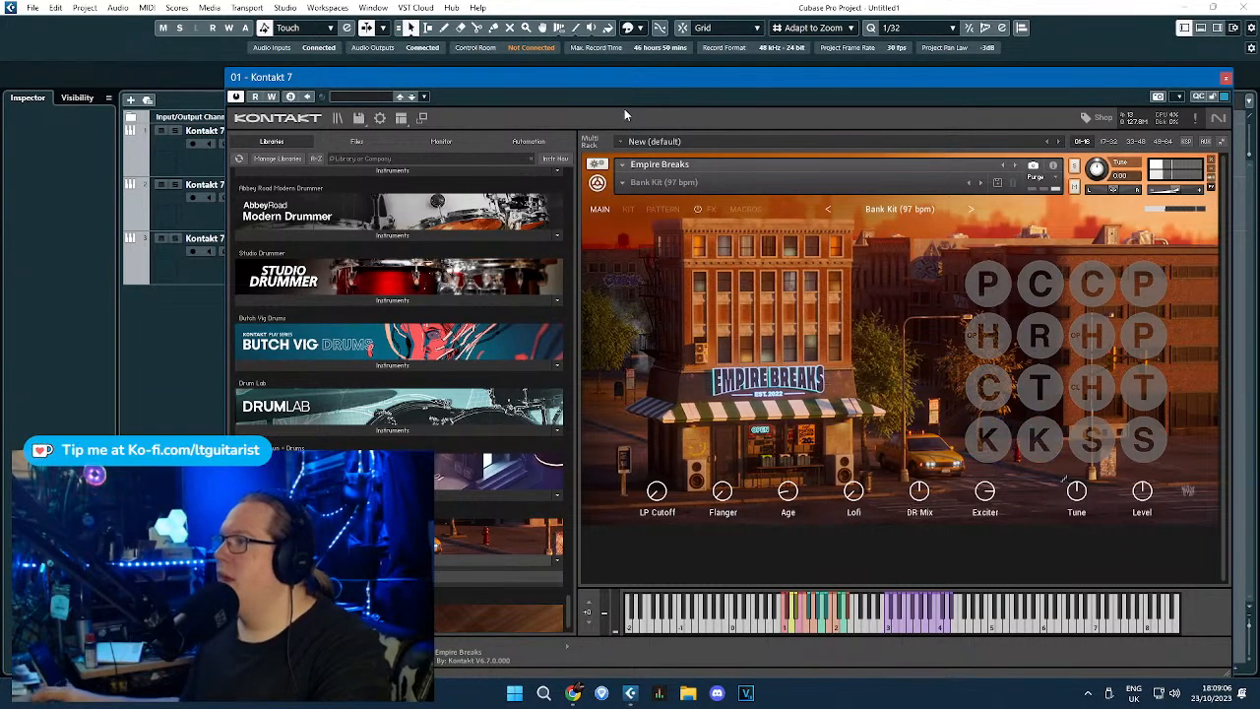
pyautogui.click(650, 182)
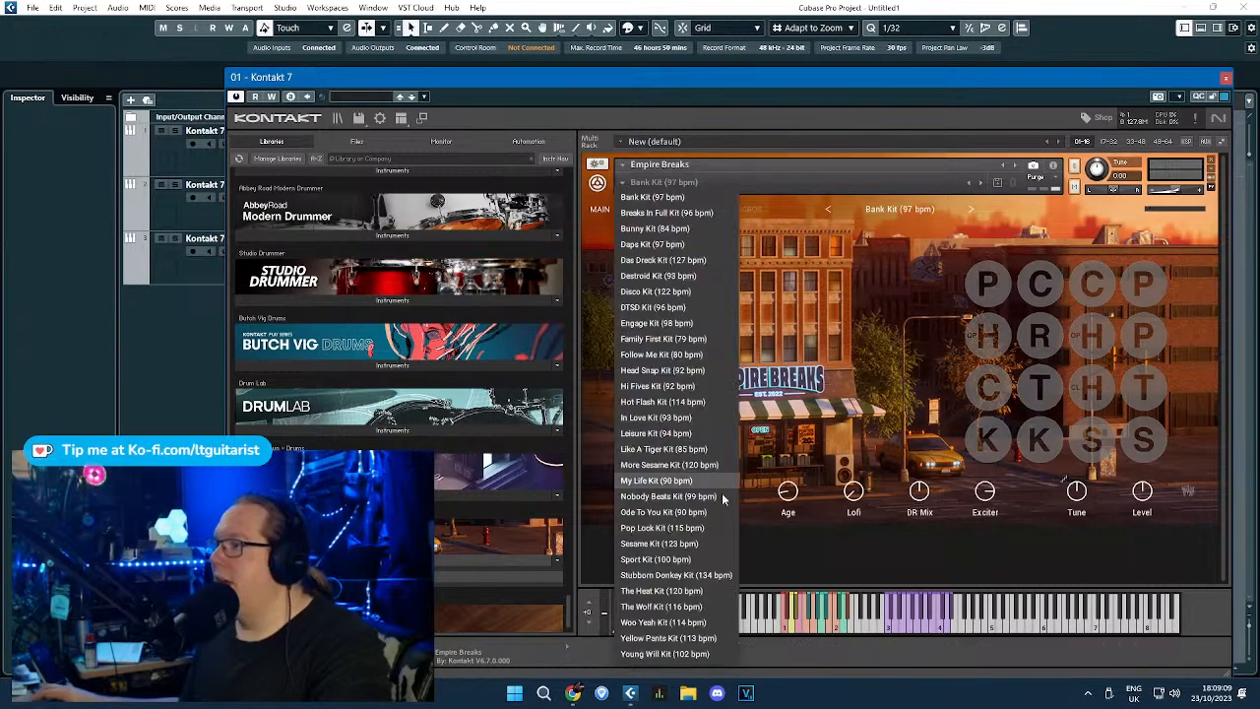
pyautogui.click(702, 560)
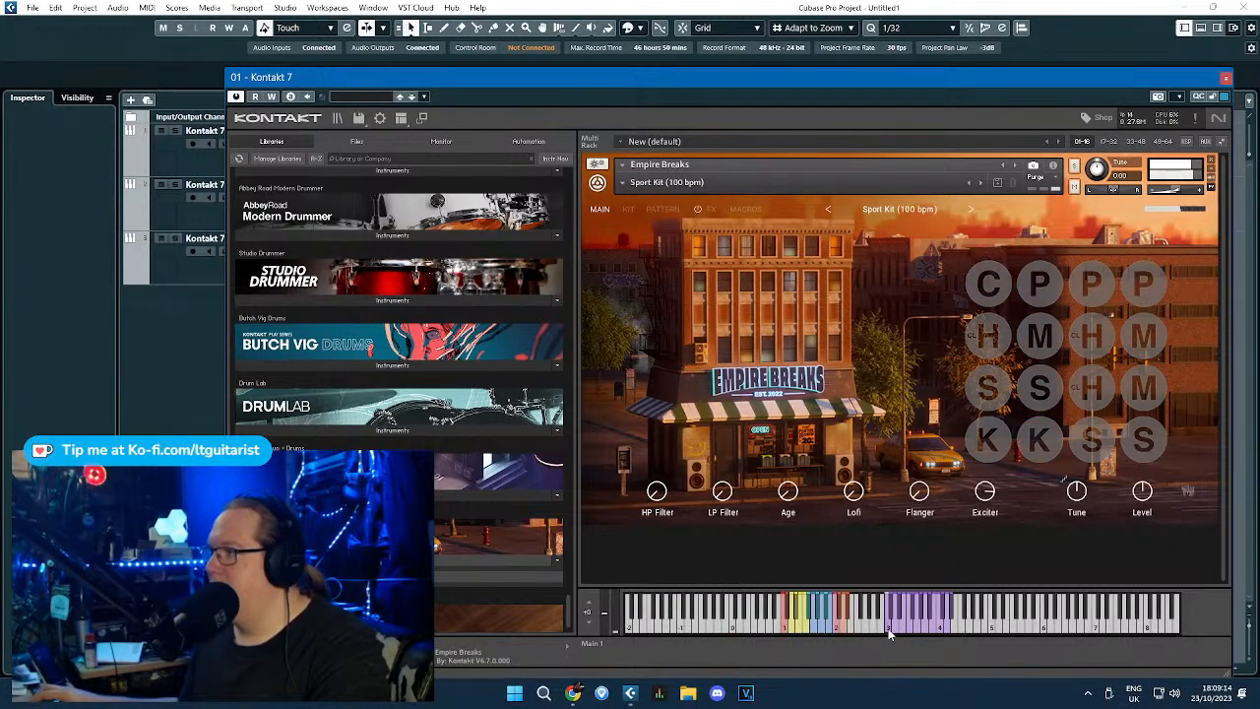
pyautogui.click(667, 182)
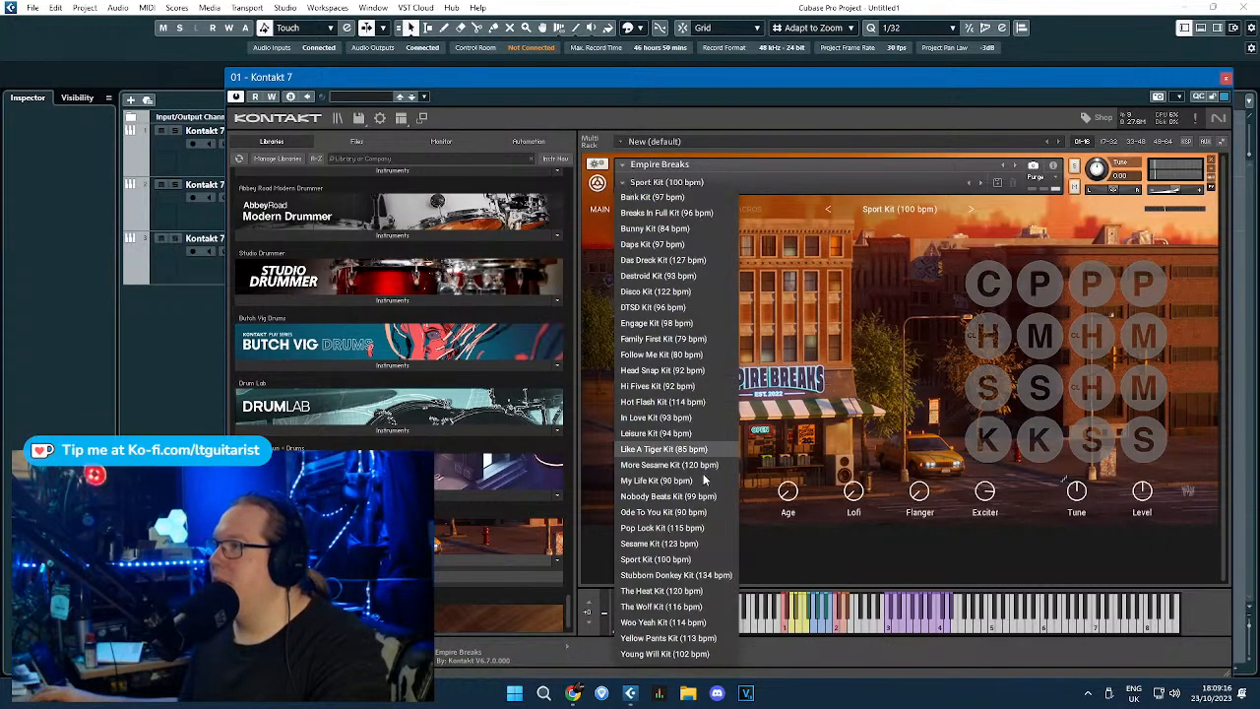
pyautogui.click(674, 481)
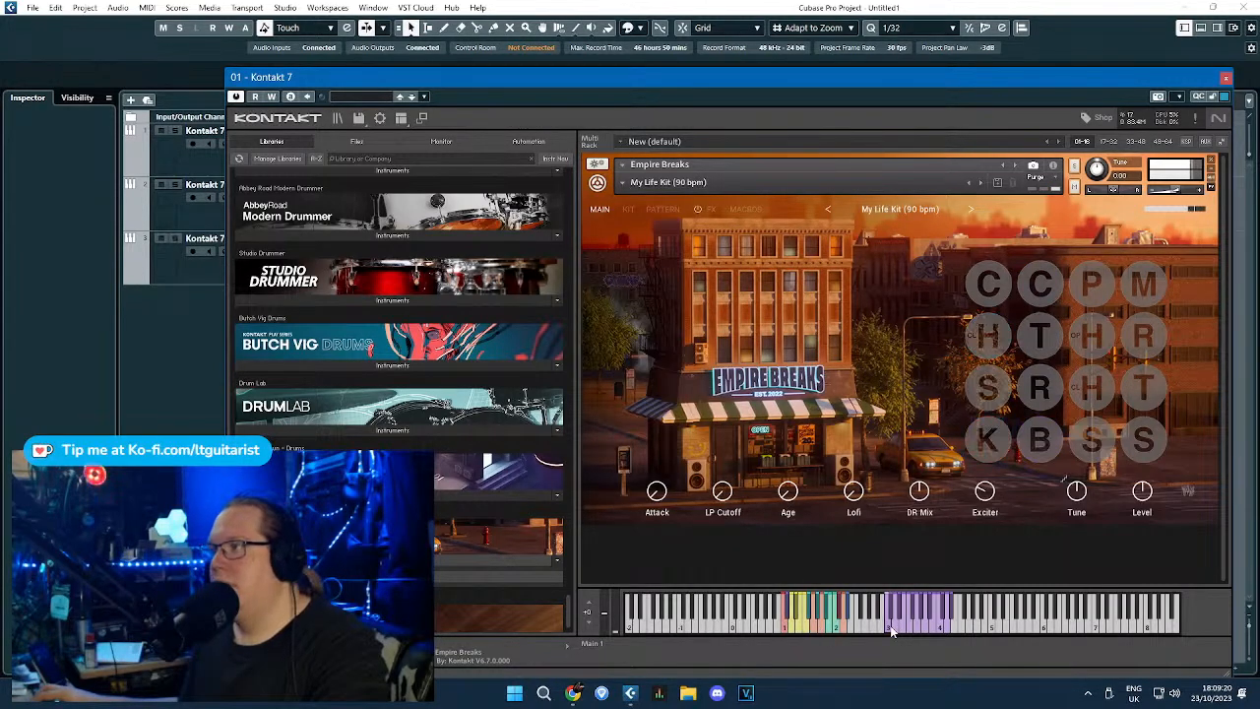
pyautogui.click(668, 182)
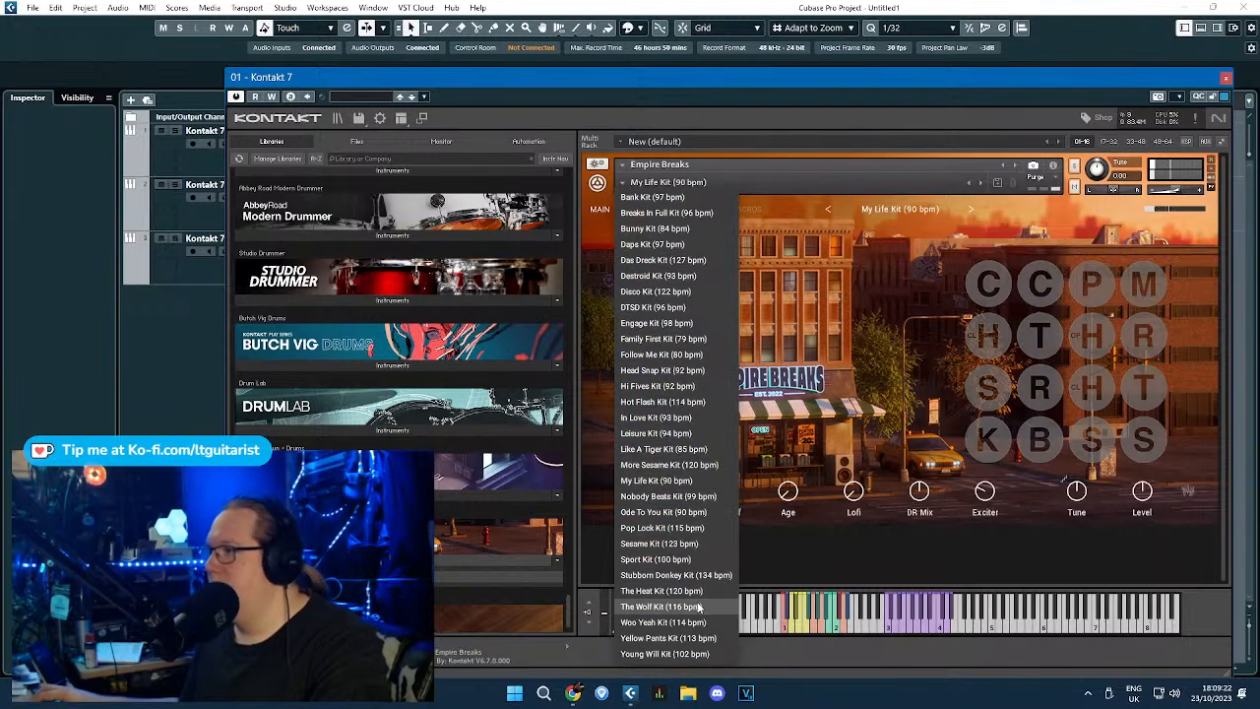
pyautogui.click(701, 604)
pyautogui.click(890, 628)
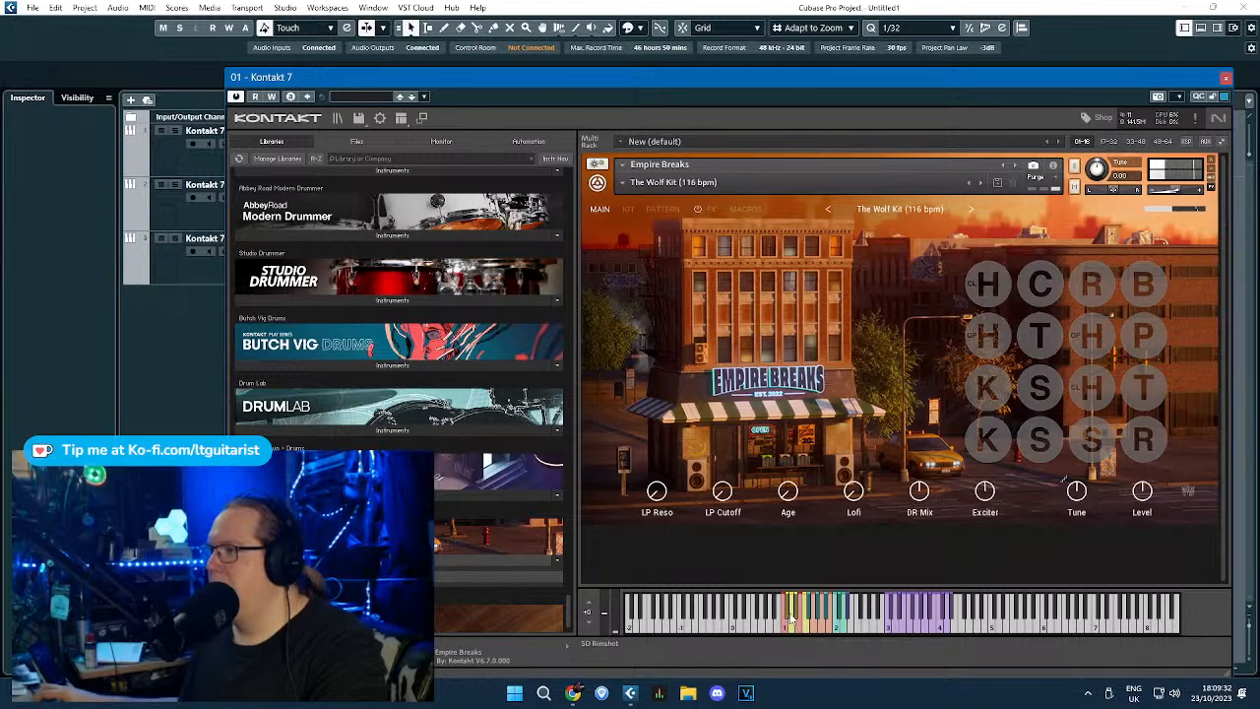
# Load the Nobody Beats Kit (99 bpm) in Empire Breaks and close the Kontakt window.
pyautogui.click(673, 182)
pyautogui.click(708, 497)
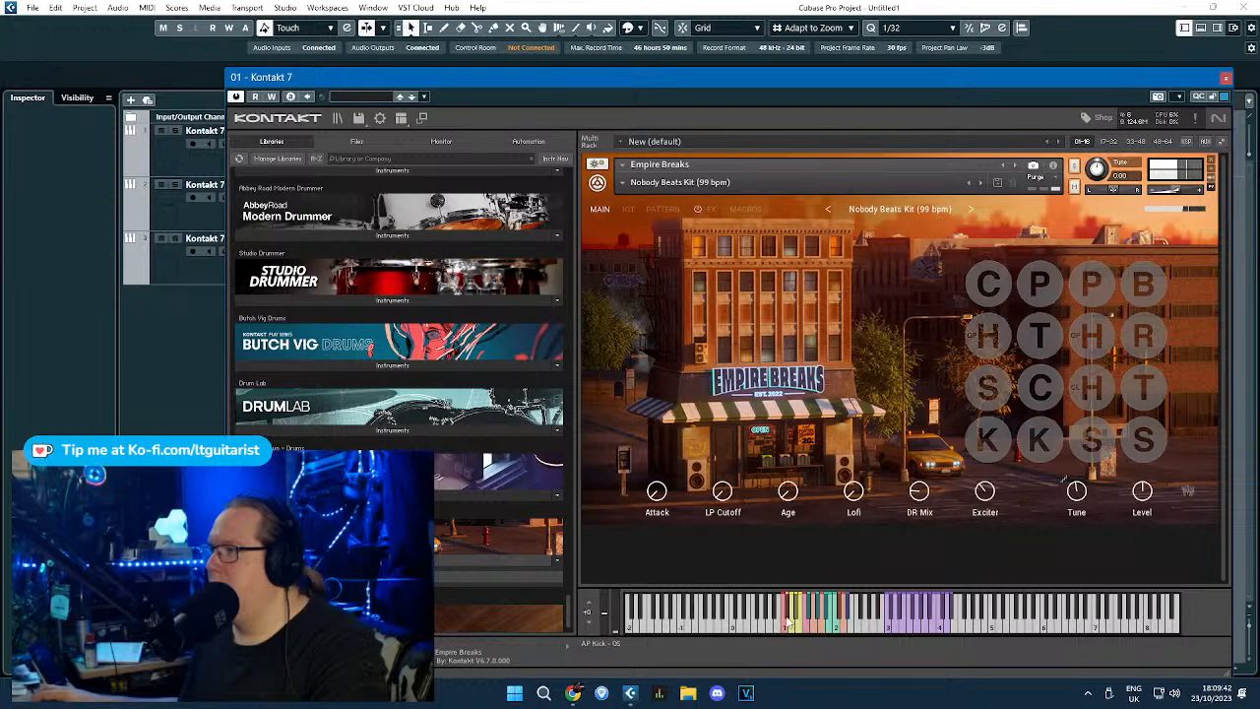
pyautogui.click(1226, 77)
# Rename the first track as HipHop Kit and assign it the factory drum kit picture.
pyautogui.click(172, 145)
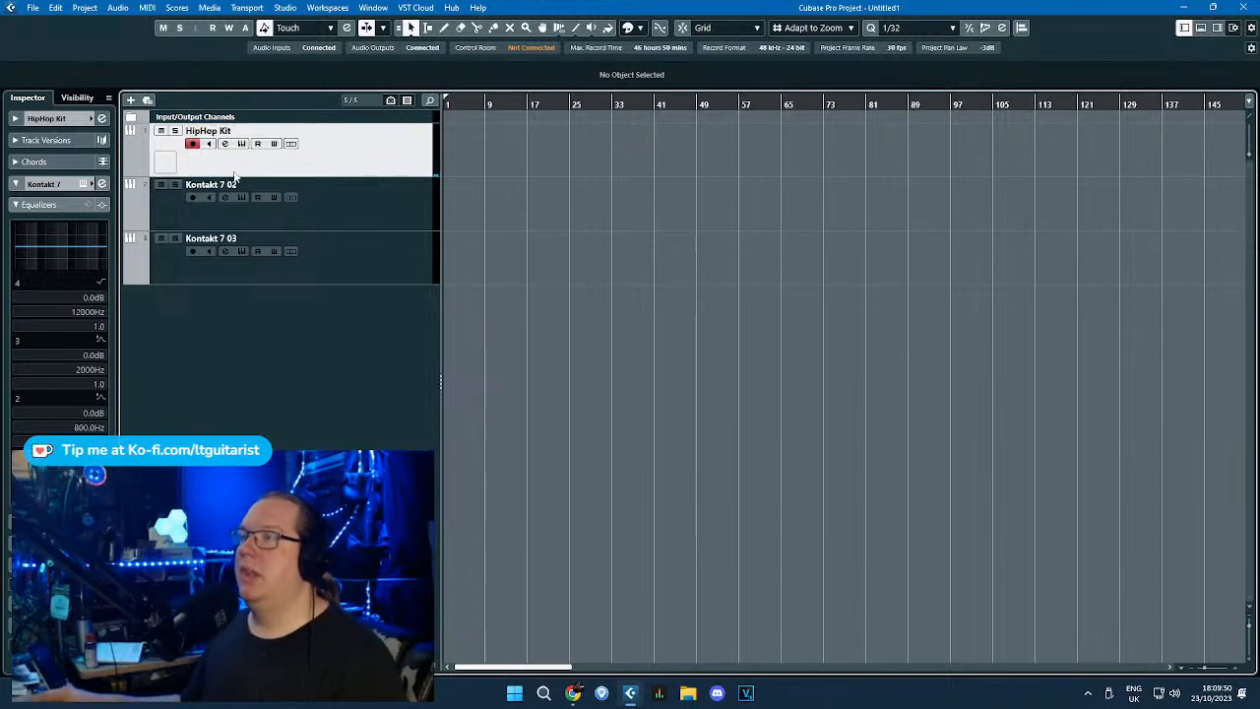
pyautogui.doubleClick(162, 162)
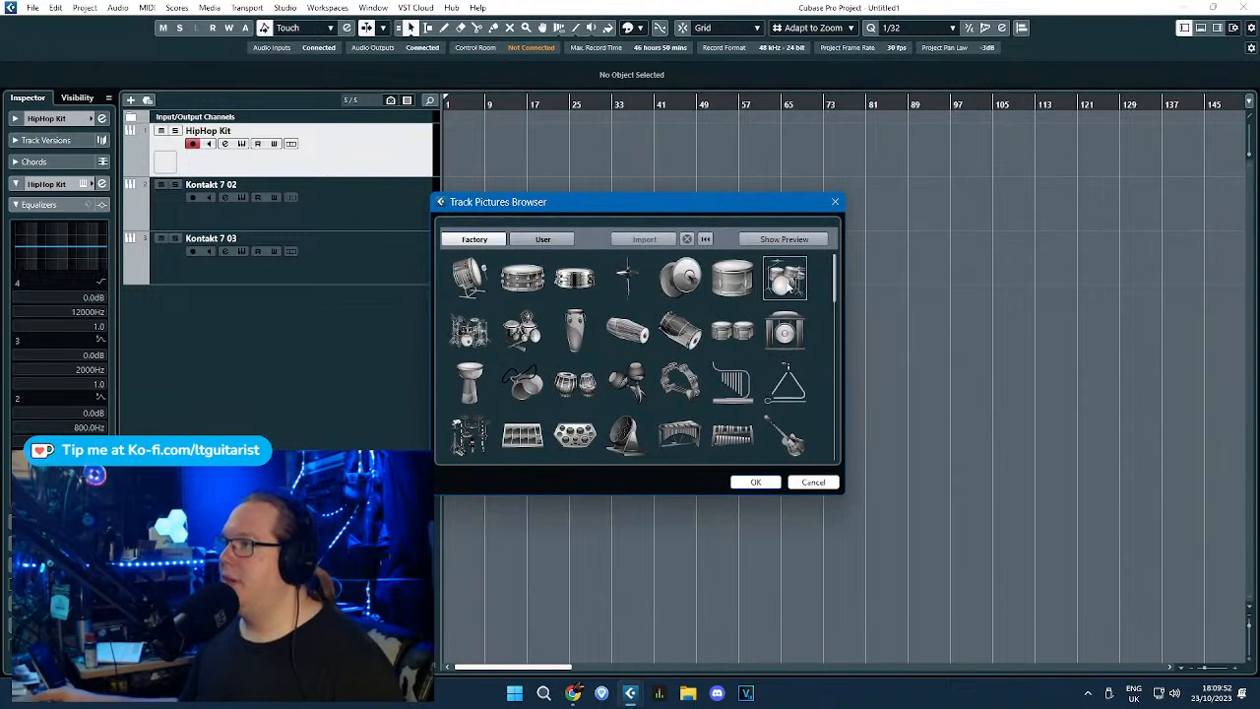
pyautogui.click(755, 482)
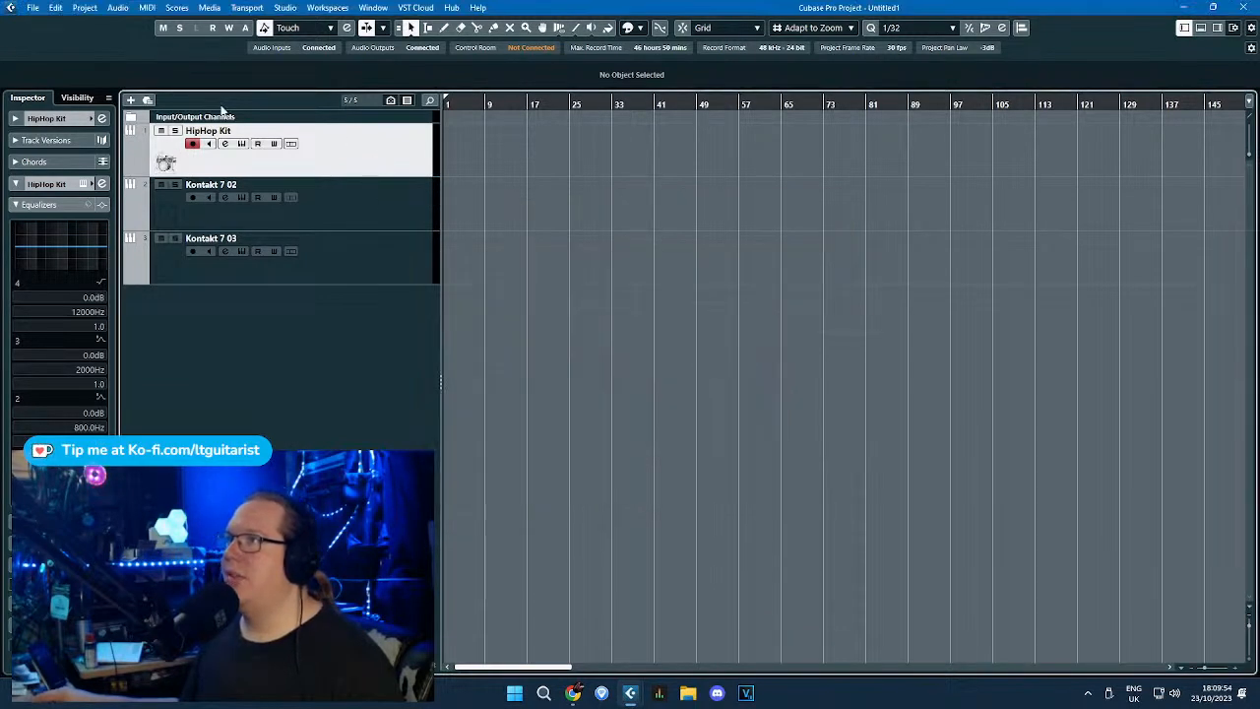
# Colour the HipHop Kit track yellow.
pyautogui.click(135, 155)
pyautogui.click(182, 206)
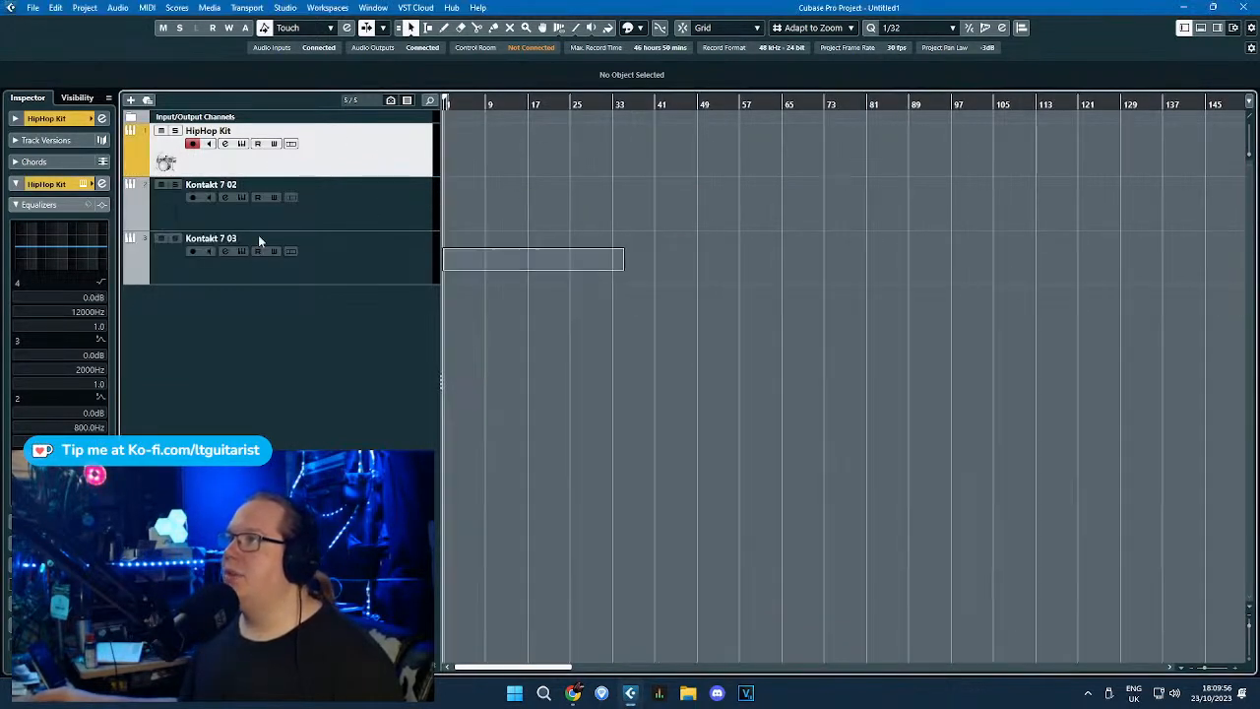
# Draw a four-bar MIDI part on the HipHop Kit track from bar 9 to bar 13.
pyautogui.press('8')
pyautogui.scroll(3, 535, 158)
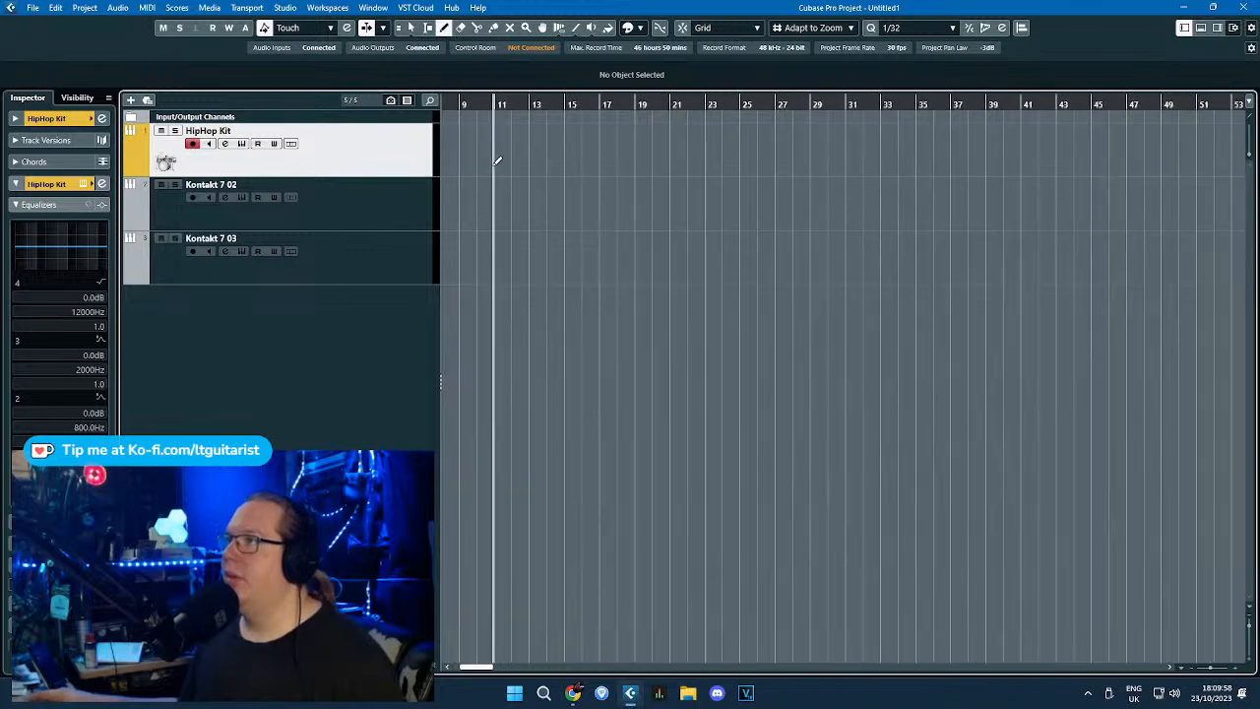
pyautogui.press('1')
pyautogui.hscroll(-2, 450, 91)
pyautogui.click(444, 29)
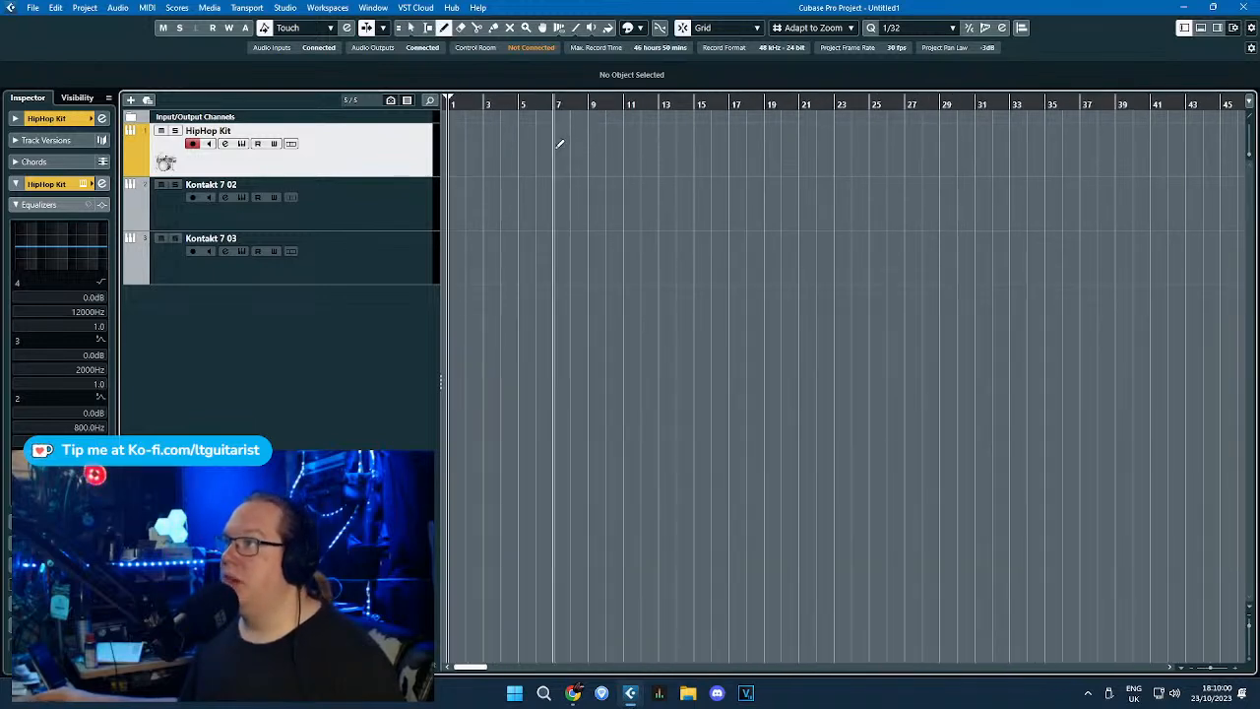
pyautogui.moveTo(595, 144)
pyautogui.mouseDown()
pyautogui.moveTo(693, 158)
pyautogui.moveTo(659, 159)
pyautogui.mouseUp()
pyautogui.press('1')
# Open the HipHop Kit part in the Key Editor and set the quantize grid to 1/8.
pyautogui.click(641, 153)
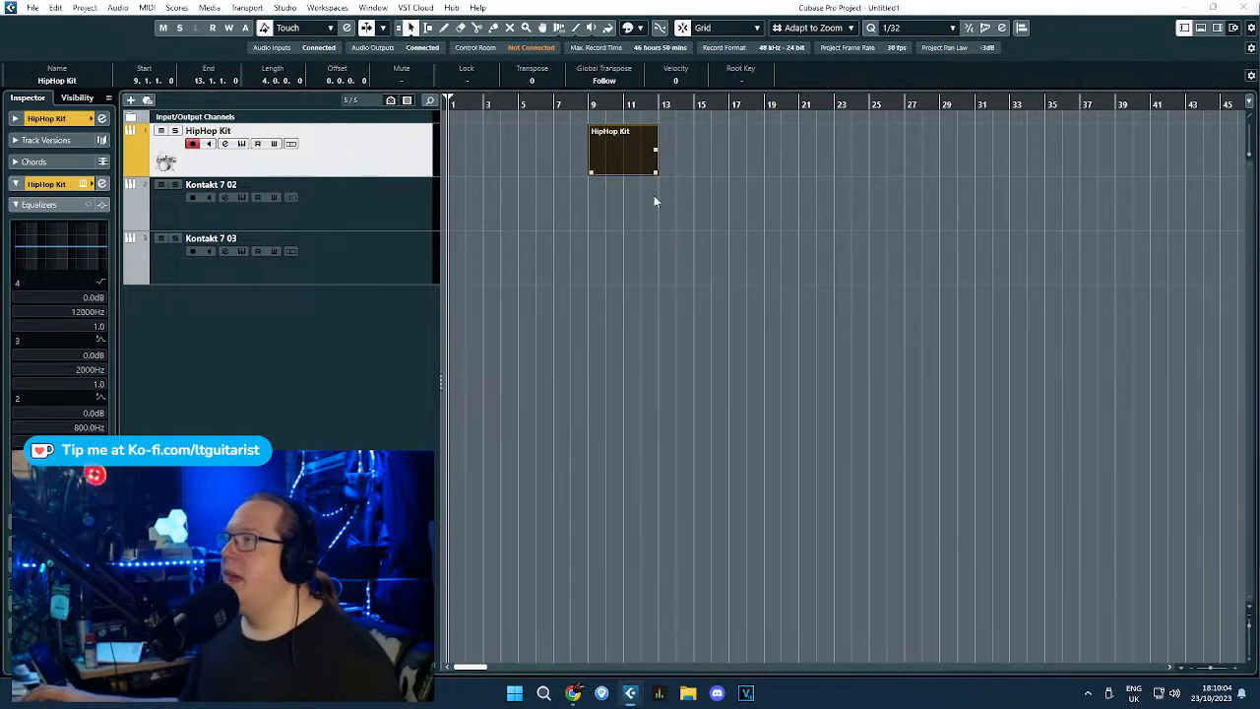
pyautogui.moveTo(855, 707); pyautogui.dragTo(886, 2)
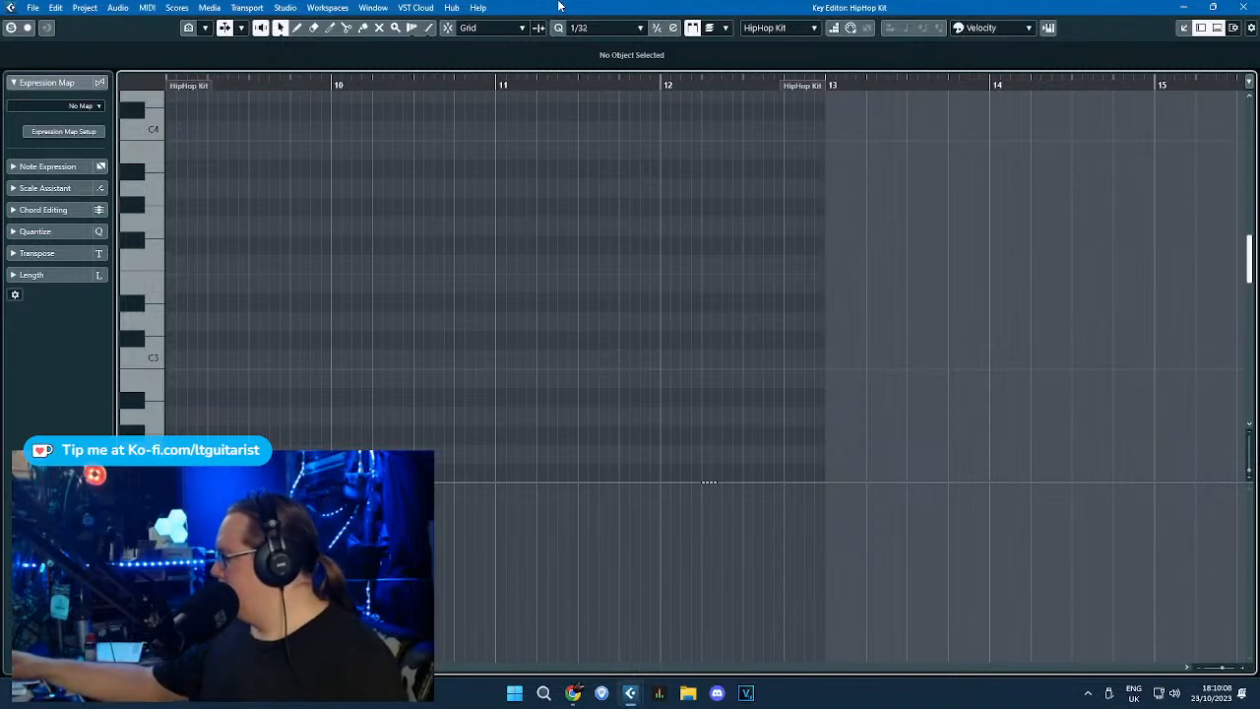
pyautogui.moveTo(357, 285); pyautogui.dragTo(88, 493)
pyautogui.moveTo(741, 216); pyautogui.dragTo(1251, 234)
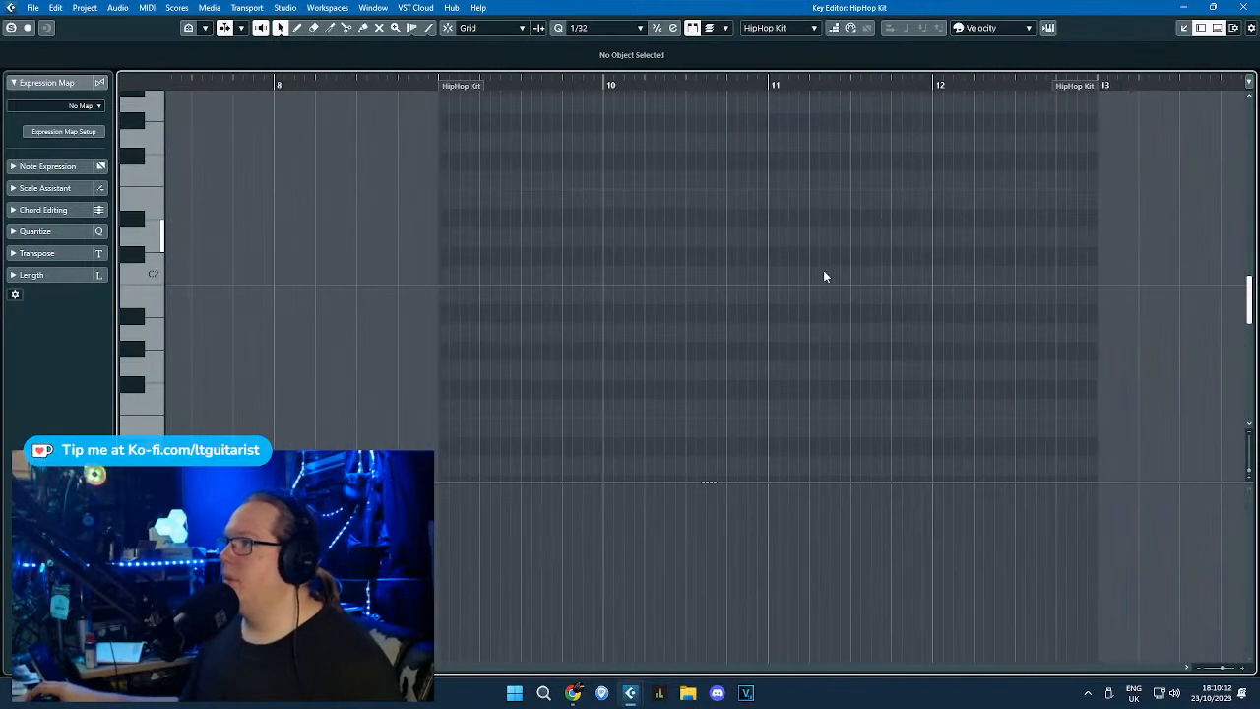
pyautogui.scroll(1, 623, 314)
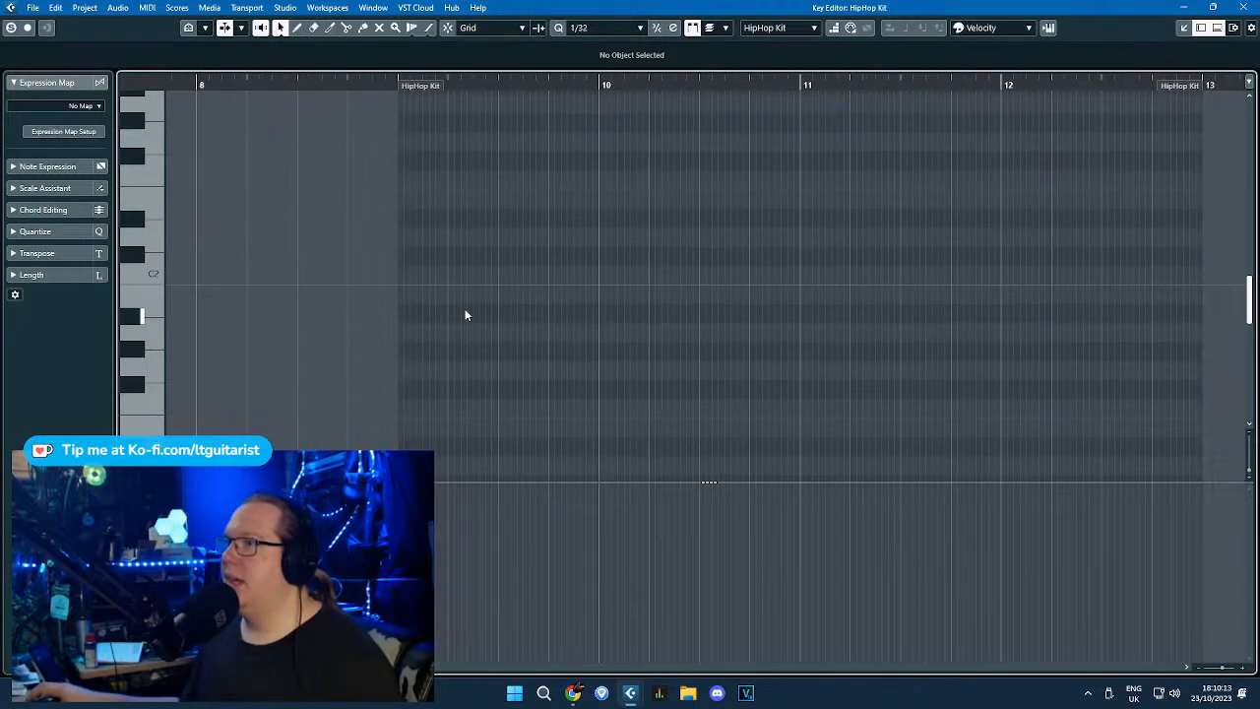
pyautogui.click(601, 30)
pyautogui.click(603, 117)
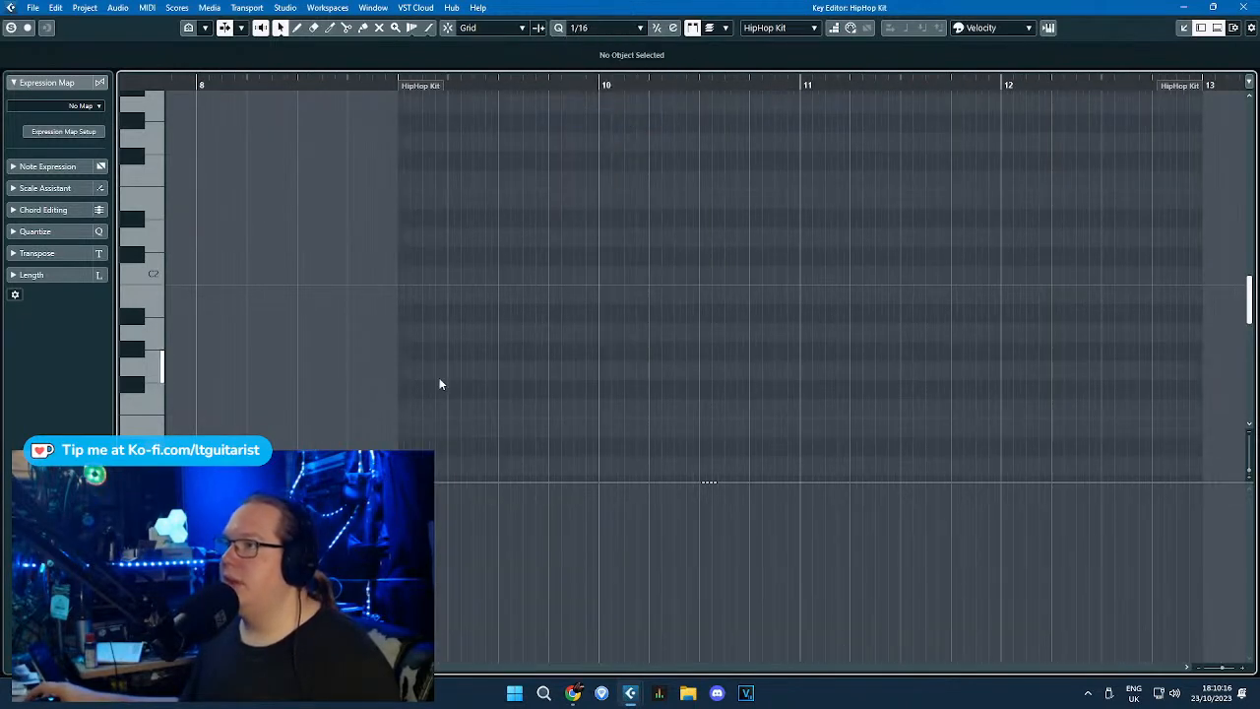
pyautogui.click(603, 29)
pyautogui.click(623, 102)
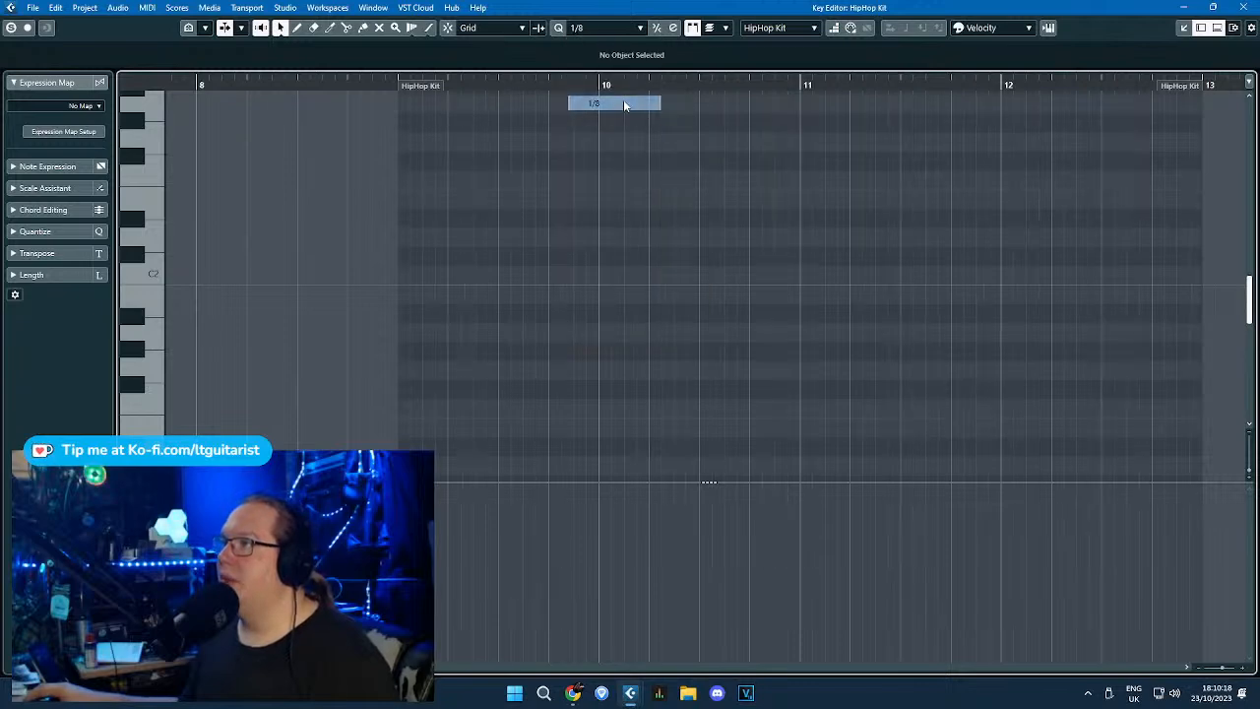
# Enter C#1 notes at 9.1.1 and 9.2.3 and D#1 notes at 9.2.1 and 9.4.1.
pyautogui.scroll(-3, 404, 355)
pyautogui.moveTo(410, 347)
pyautogui.mouseDown()
pyautogui.moveTo(458, 351)
pyautogui.moveTo(432, 331)
pyautogui.moveTo(508, 335)
pyautogui.mouseUp()
pyautogui.hotkey('ctrl', 'd')
pyautogui.click(464, 298)
pyautogui.moveTo(463, 294); pyautogui.dragTo(599, 294)
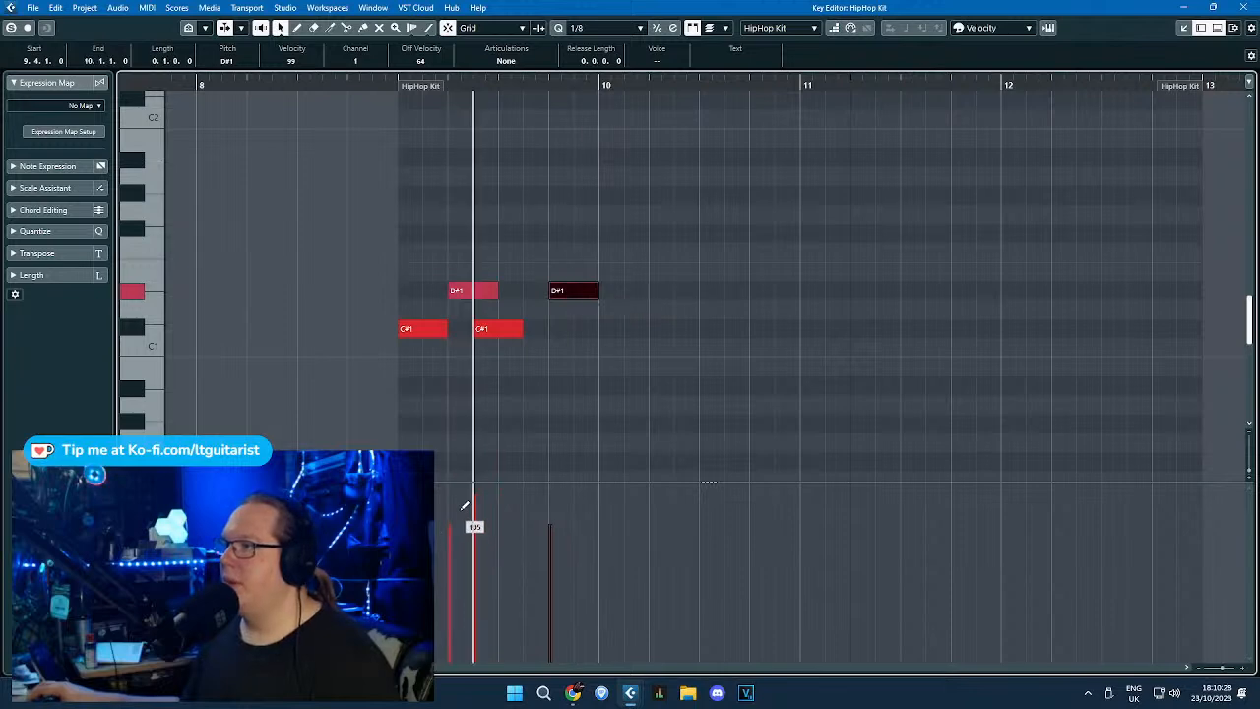
# Raise the velocities of the notes after the first, bringing the last D#1 to 117, and play back the pattern.
pyautogui.moveTo(465, 506); pyautogui.dragTo(554, 501)
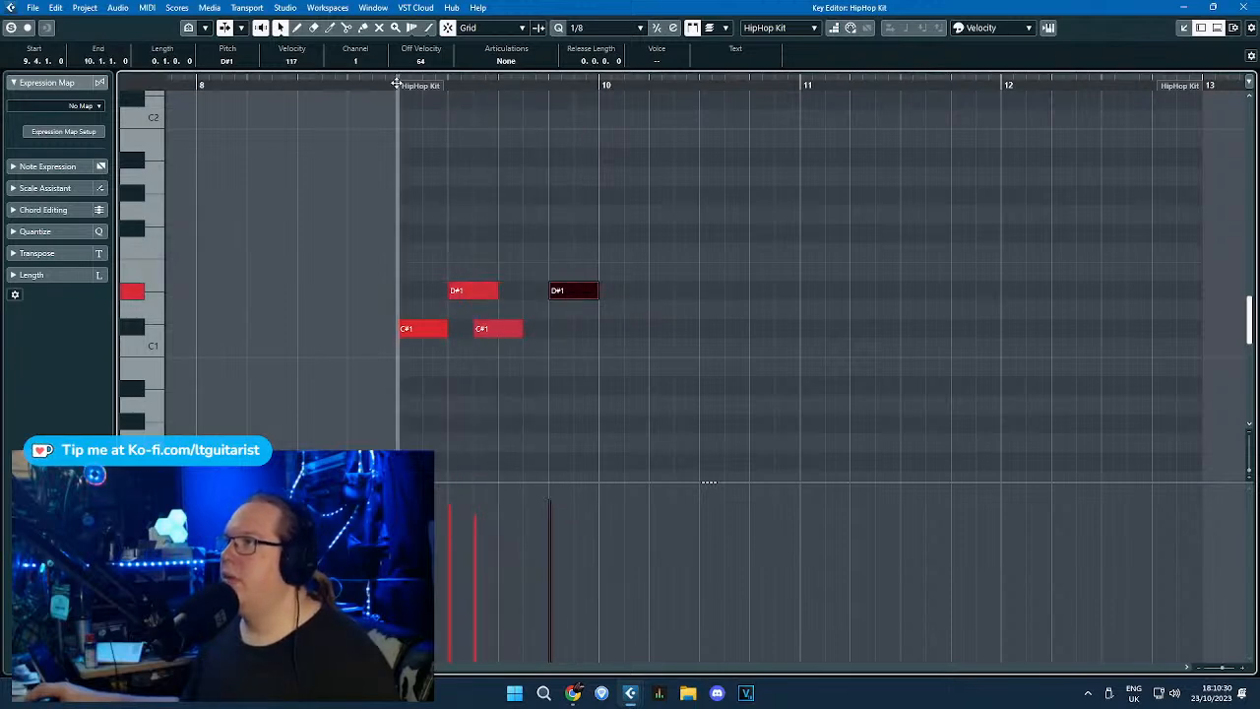
pyautogui.press('space')
pyautogui.scroll(2, 522, 205)
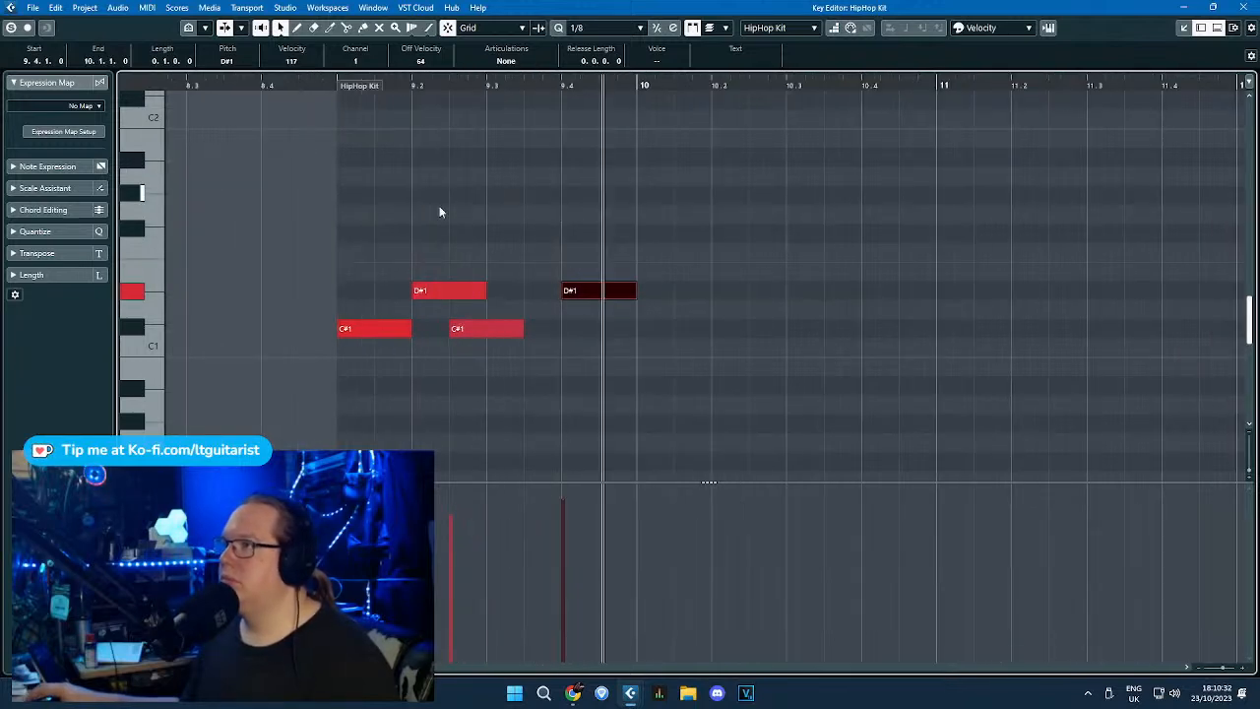
pyautogui.press('space')
# Add eighth-note F#1 hits on all four beats of bar 9 and start playback of the pattern.
pyautogui.click(360, 233)
pyautogui.click(423, 232)
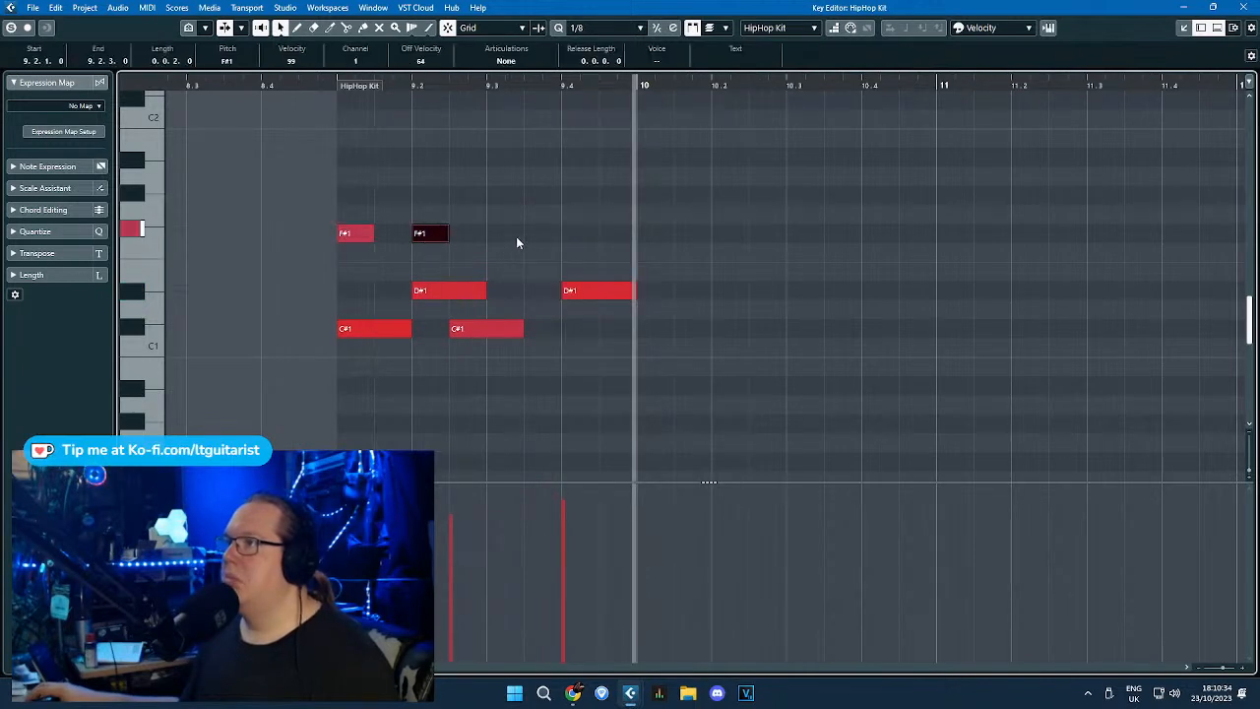
pyautogui.click(505, 232)
pyautogui.click(580, 233)
pyautogui.press('space')
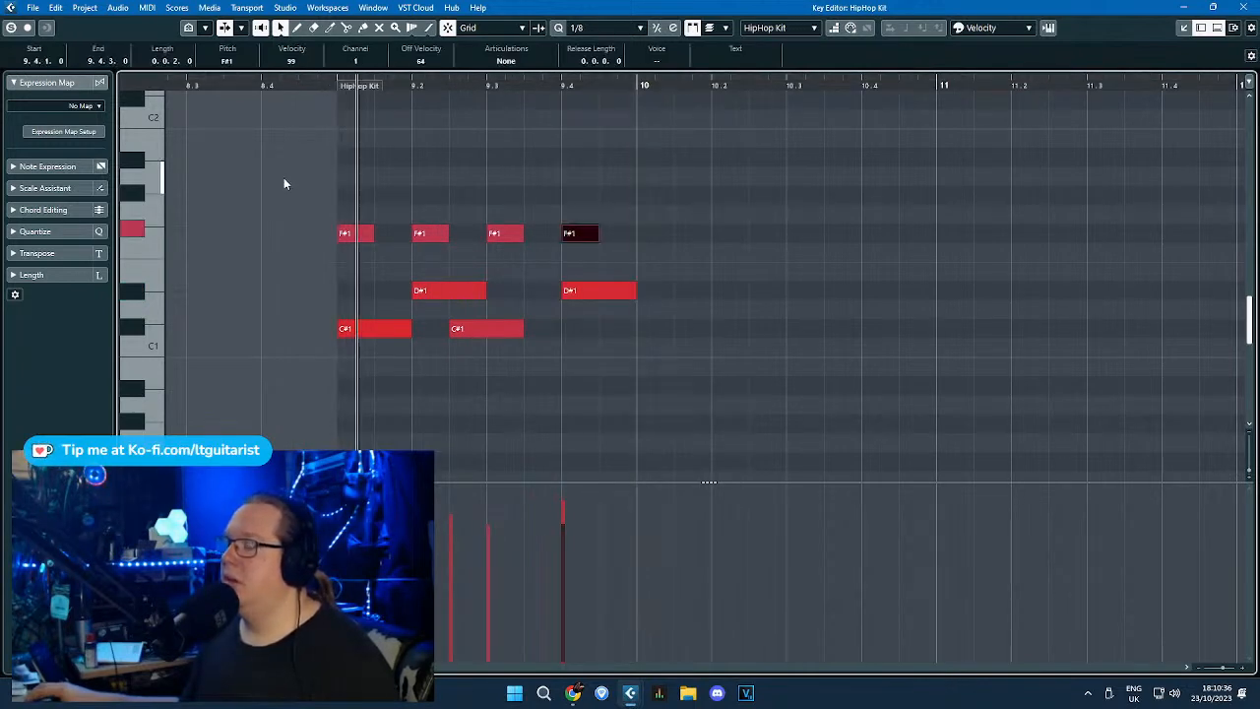
# Copy the four F#1 hits onto the offbeats of bar 9 and lower the copies' velocity to 84.
pyautogui.moveTo(284, 197); pyautogui.dragTo(702, 244)
pyautogui.hotkey('alt', 'd')
pyautogui.moveTo(618, 237); pyautogui.dragTo(352, 234)
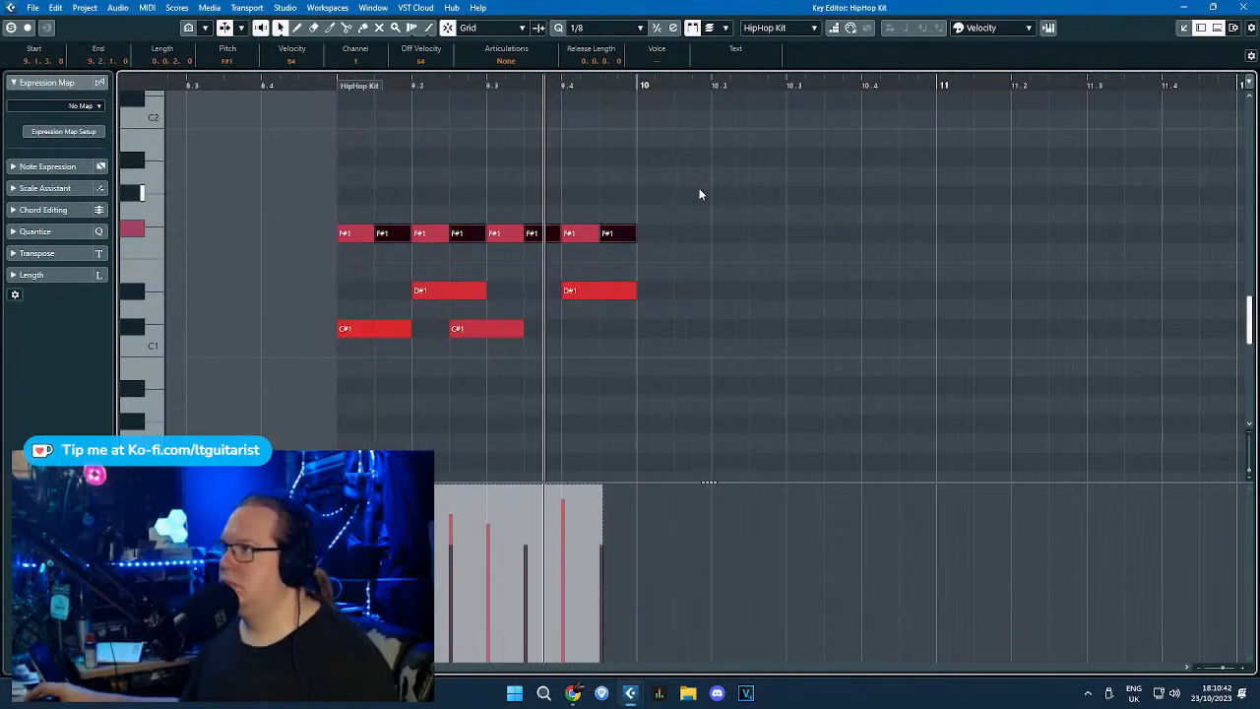
# Duplicate the bar 9 pattern into bar 10 and add an eighth-note C#1 hit at 10.3.3.
pyautogui.moveTo(756, 204); pyautogui.dragTo(372, 383)
pyautogui.hotkey('ctrl', 'd')
pyautogui.click(771, 385)
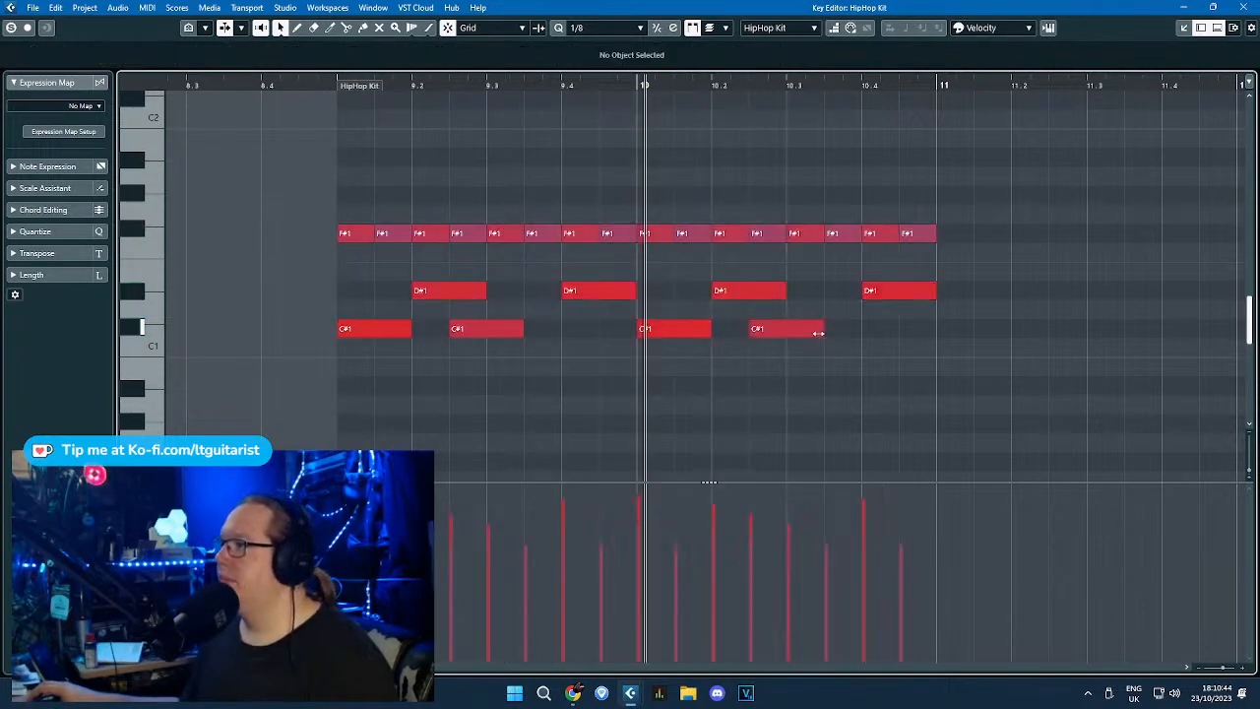
pyautogui.click(842, 329)
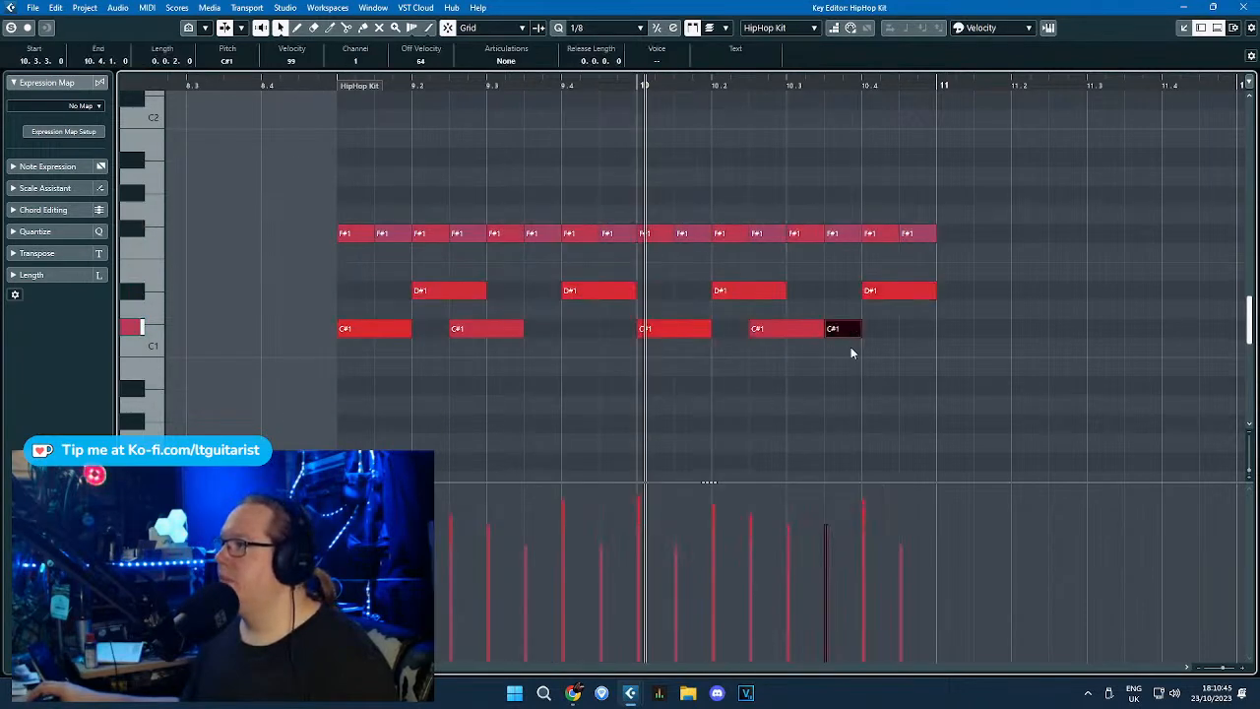
# Play the pattern from bar 9 and duplicate bars 9 and 10 into bars 11 and 12.
pyautogui.click(335, 89)
pyautogui.click(335, 168)
pyautogui.press('space')
pyautogui.hotkey('ctrl', 'a')
pyautogui.hotkey('ctrl', 'd')
pyautogui.scroll(-3, 701, 226)
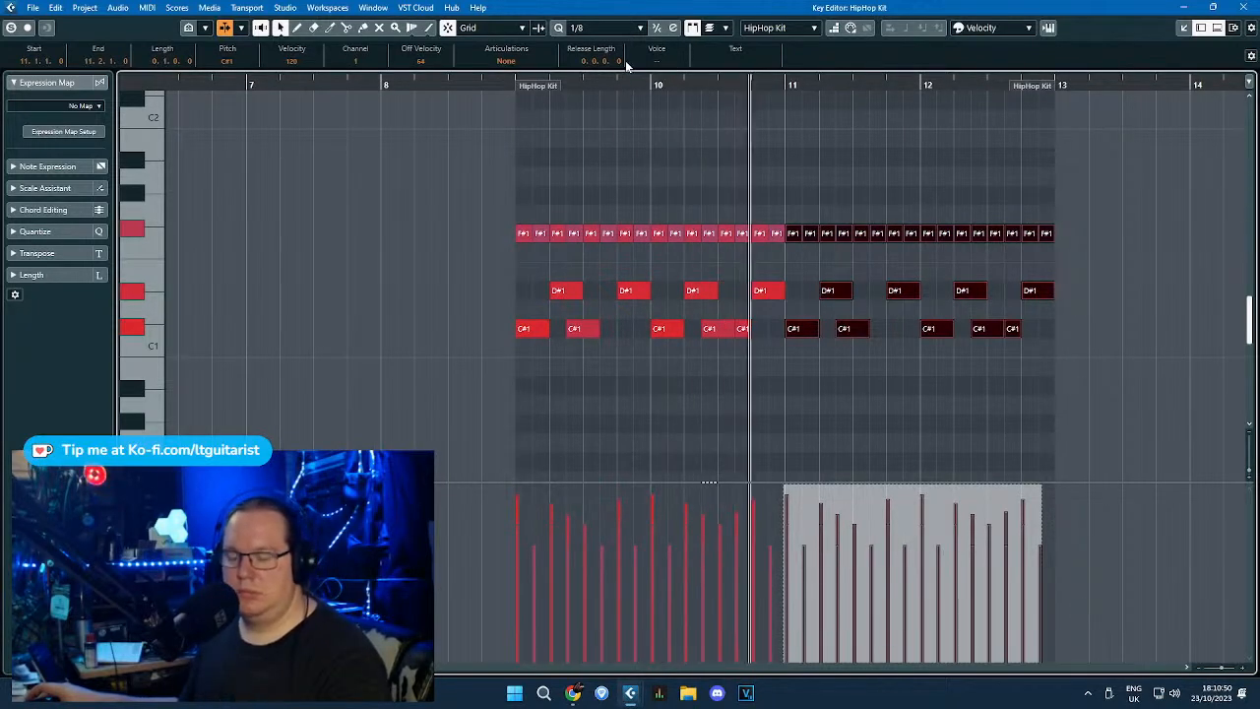
pyautogui.click(1135, 160)
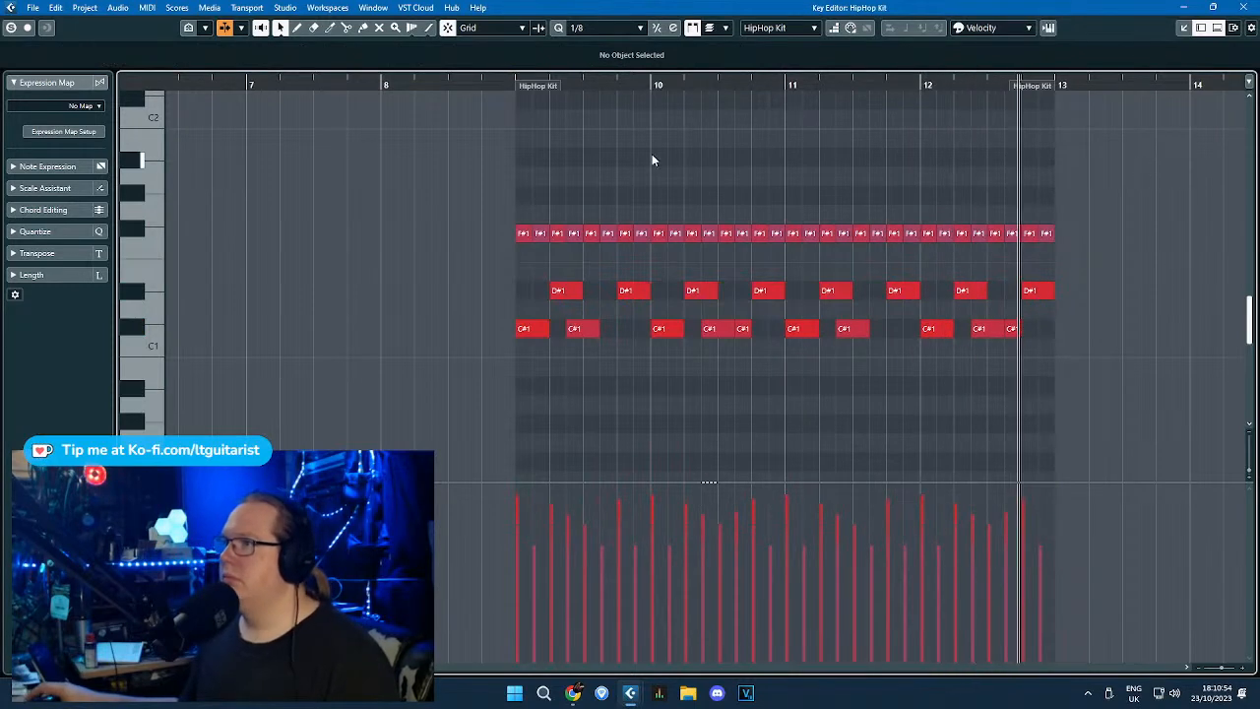
# Quantize all F#1 hits to the 1/8 grid with 30% swing and shorten them.
pyautogui.click(14, 231)
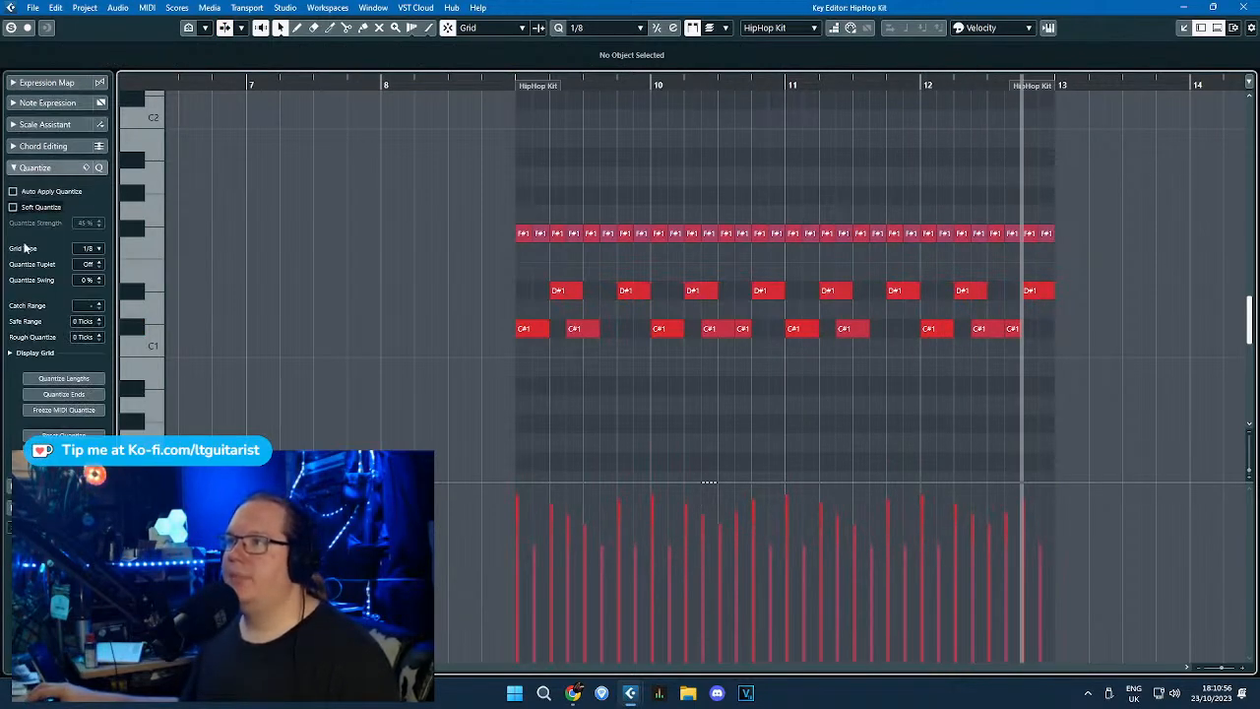
pyautogui.moveTo(96, 280); pyautogui.dragTo(96, 227)
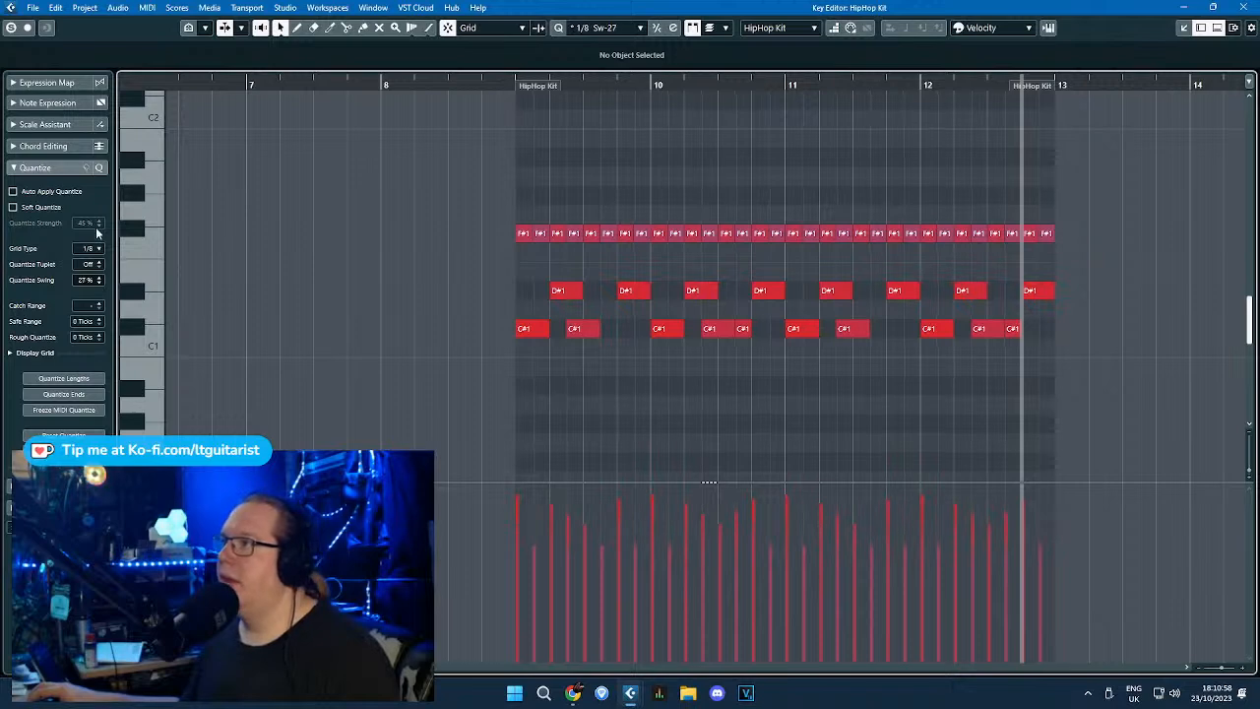
pyautogui.moveTo(1159, 180); pyautogui.dragTo(530, 249)
pyautogui.scroll(4, 501, 238)
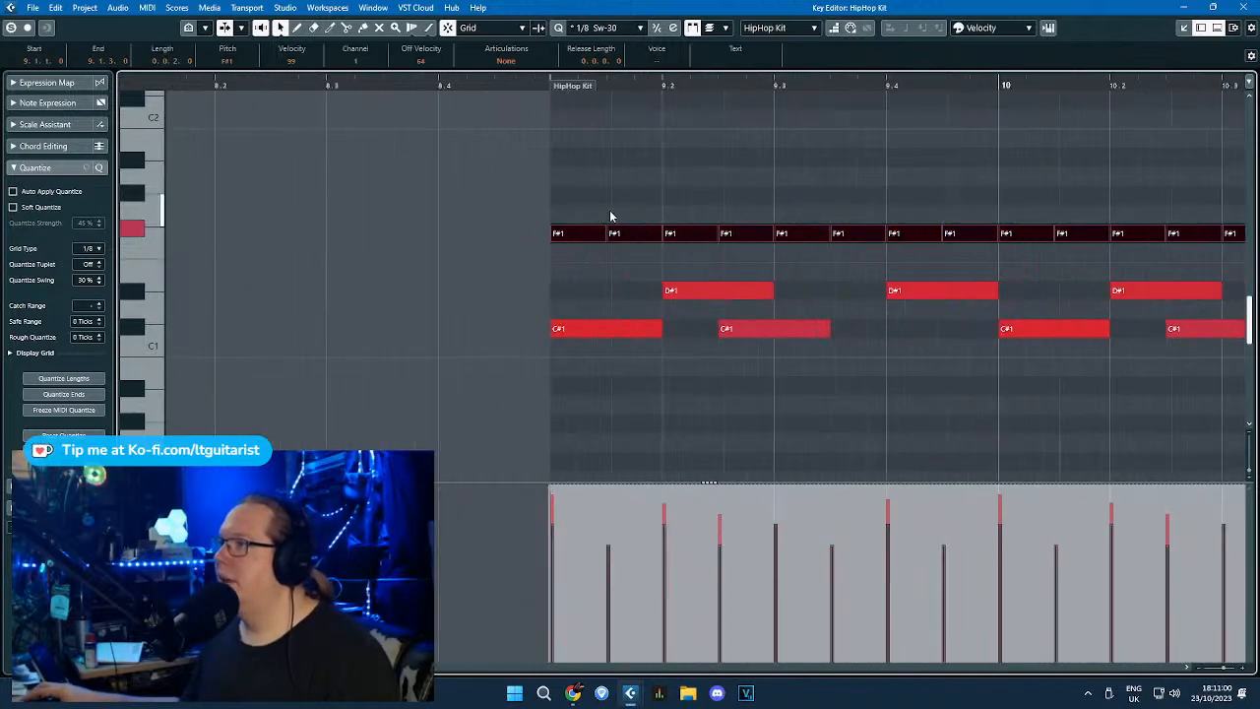
pyautogui.moveTo(713, 234); pyautogui.dragTo(678, 224)
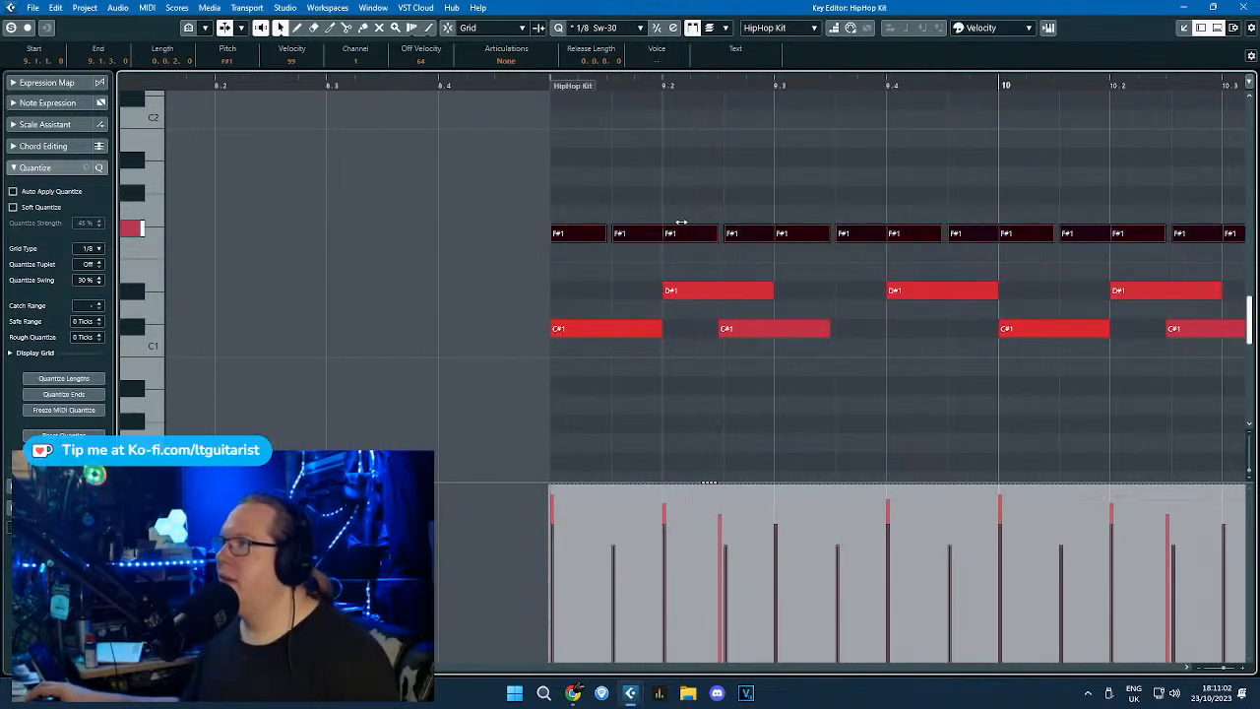
# Play back the swung F#1 hits from just before bar 9.
pyautogui.click(588, 110)
pyautogui.click(541, 81)
pyautogui.press('space')
pyautogui.scroll(-1, 546, 205)
pyautogui.scroll(-2, 545, 206)
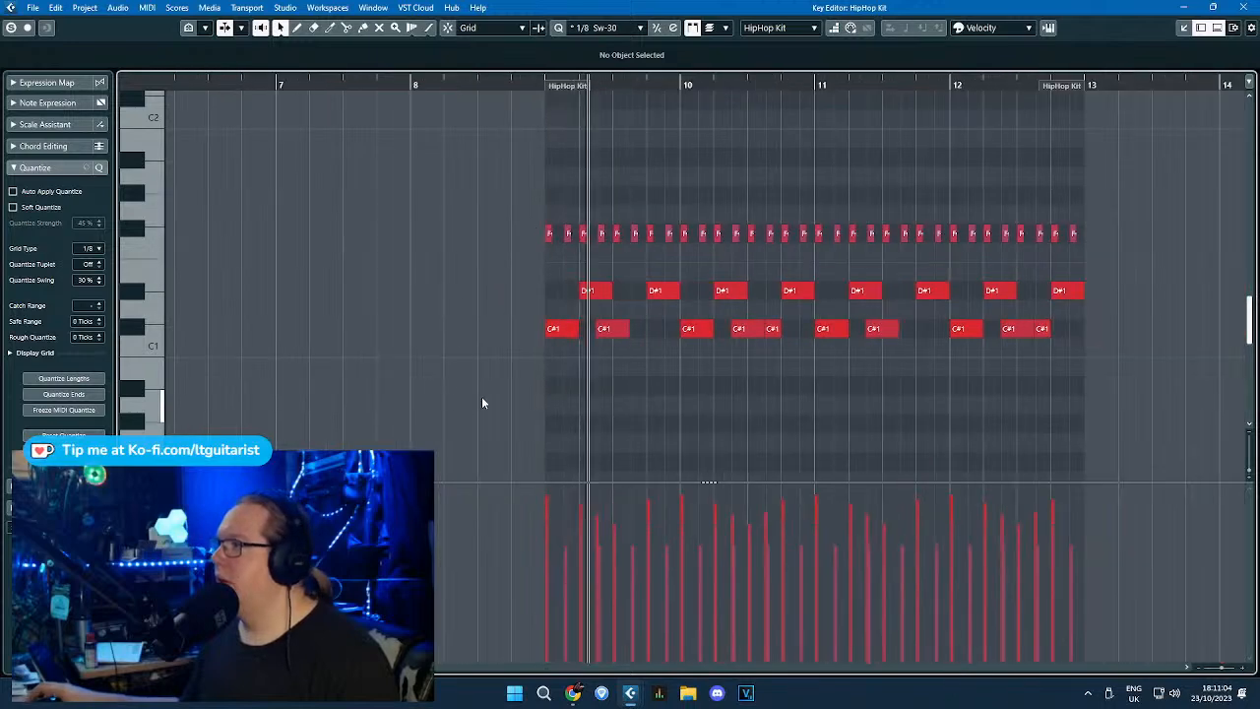
# Quantize the C#1 and D#1 notes with the 30% swing and shorten their eighth-and-longer hits, setting the first to 0.0.3.39.
pyautogui.moveTo(482, 396); pyautogui.dragTo(1158, 270)
pyautogui.scroll(2, 719, 394)
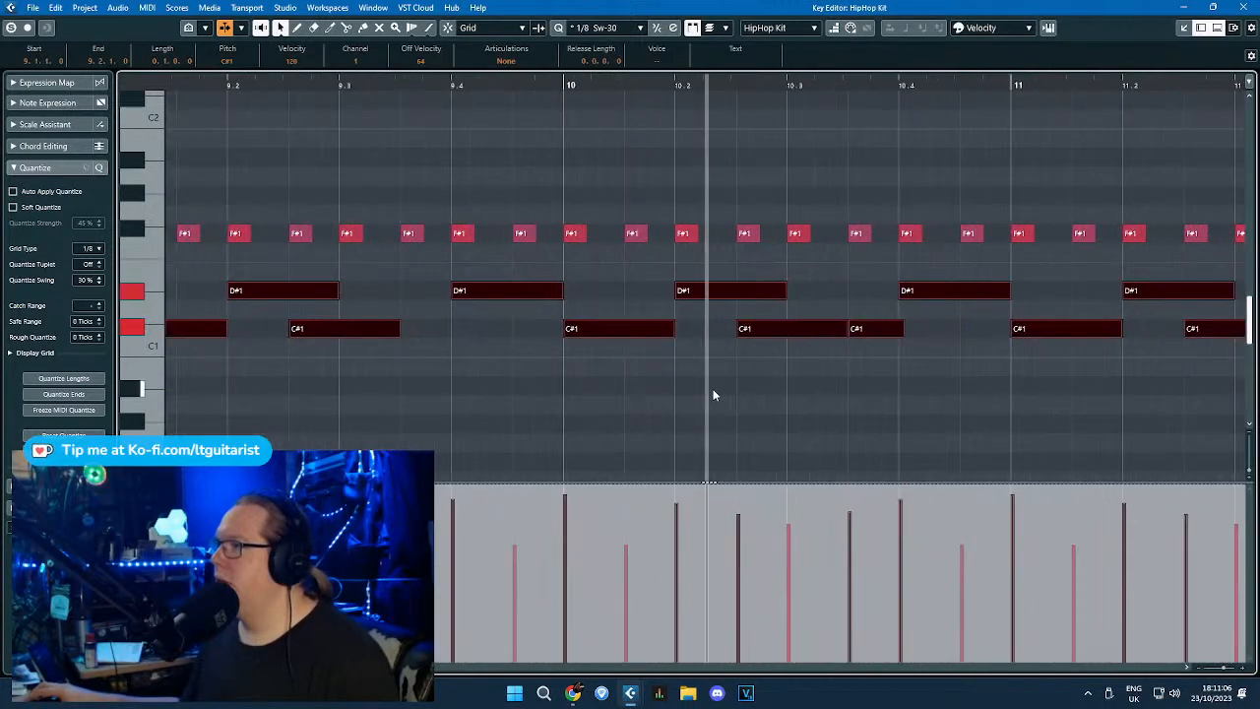
pyautogui.scroll(-3, 748, 370)
pyautogui.moveTo(1167, 363); pyautogui.dragTo(584, 300)
pyautogui.scroll(2, 602, 279)
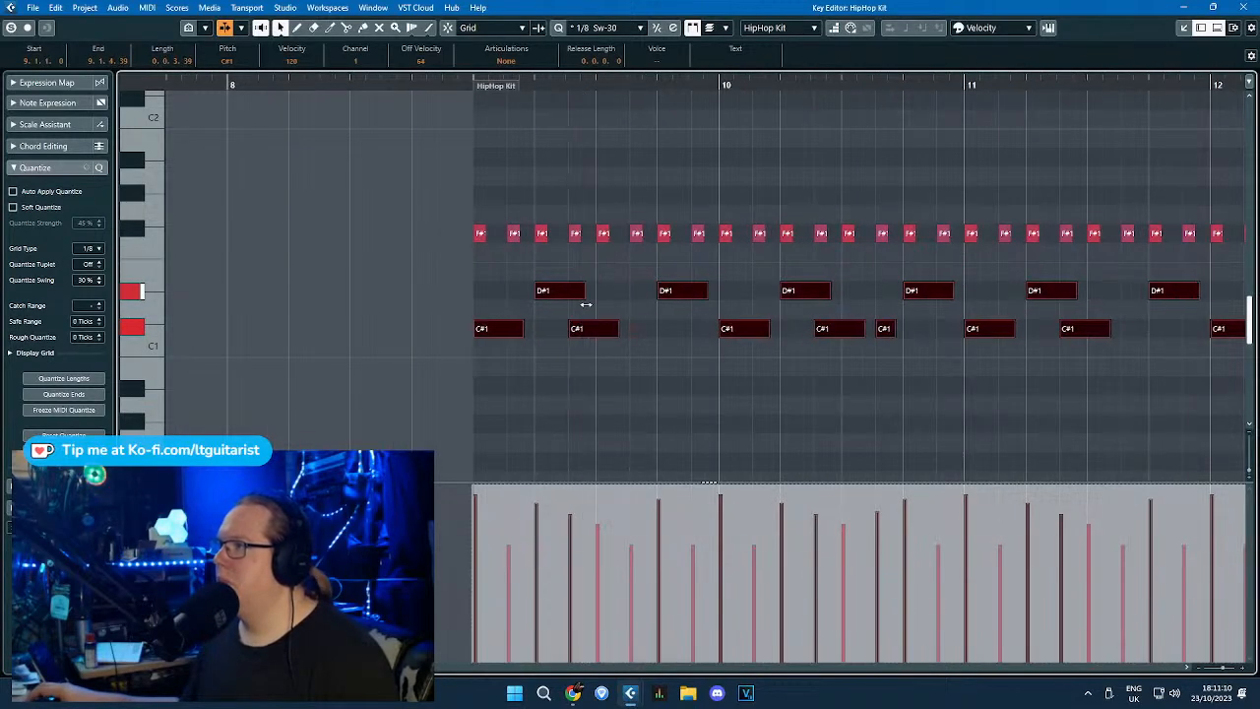
# Shorten all D#1 notes to a length of 0.0.2.50 and play back the pattern.
pyautogui.click(556, 362)
pyautogui.scroll(-3, 555, 362)
pyautogui.moveTo(501, 300); pyautogui.dragTo(928, 277)
pyautogui.scroll(2, 681, 206)
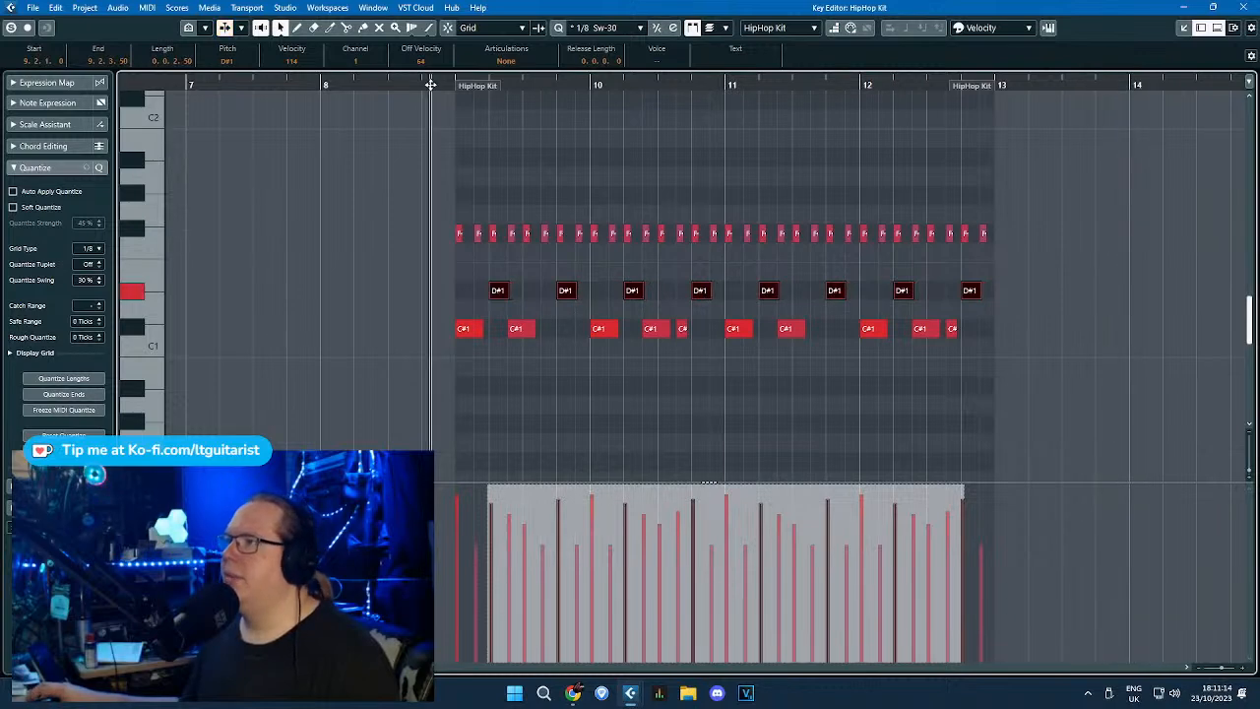
pyautogui.scroll(2, 556, 182)
pyautogui.scroll(1, 668, 197)
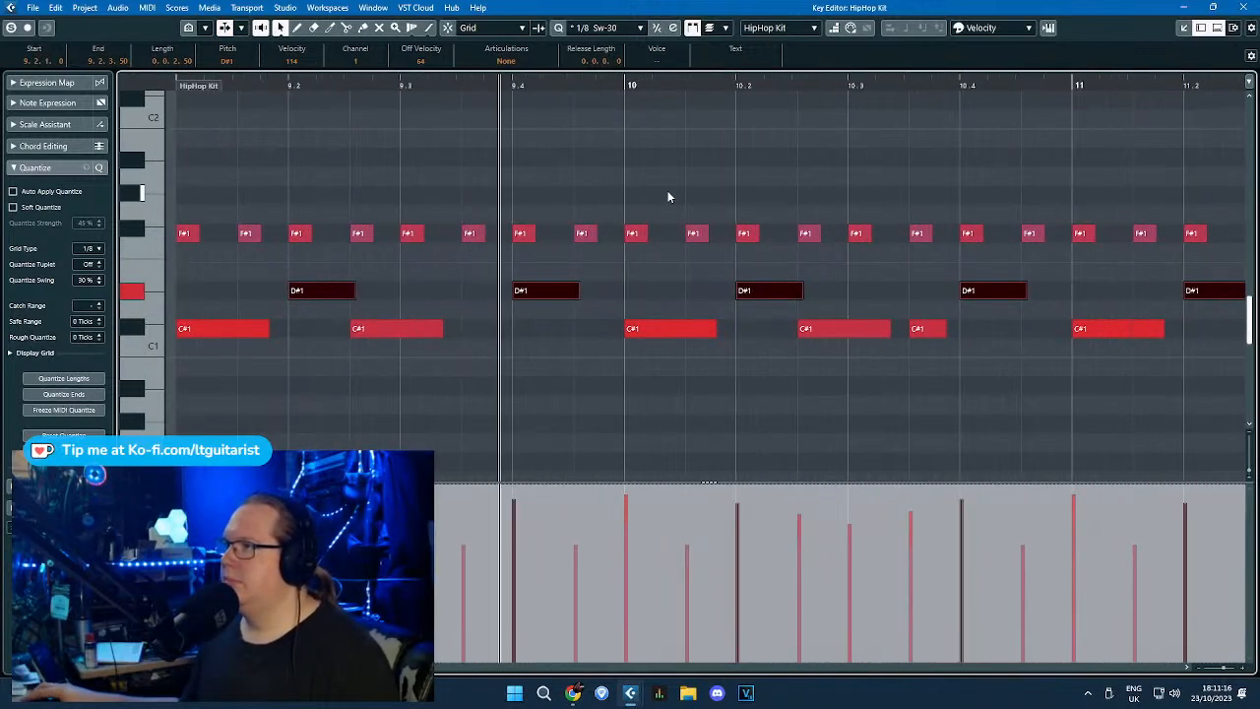
pyautogui.scroll(-2, 667, 196)
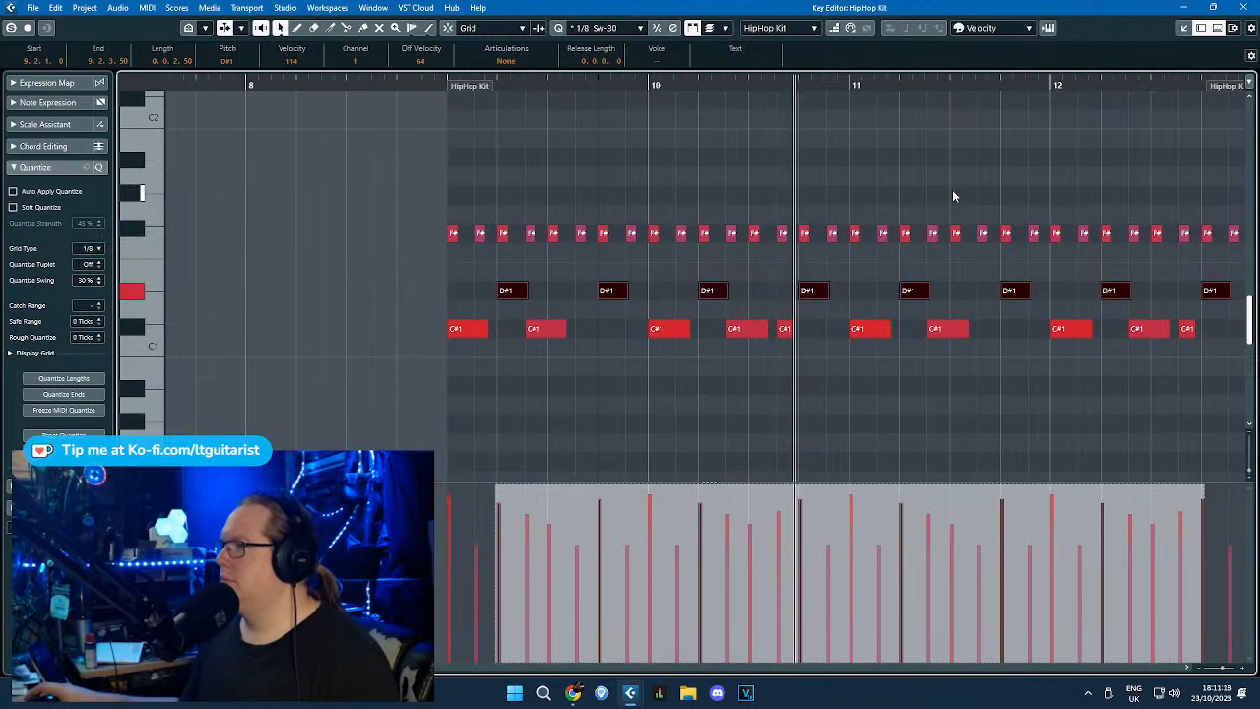
# Layer the snare hits by copying all D#1 notes up to E1 at the same positions.
pyautogui.moveTo(1027, 175); pyautogui.dragTo(1176, 140)
pyautogui.scroll(2, 877, 209)
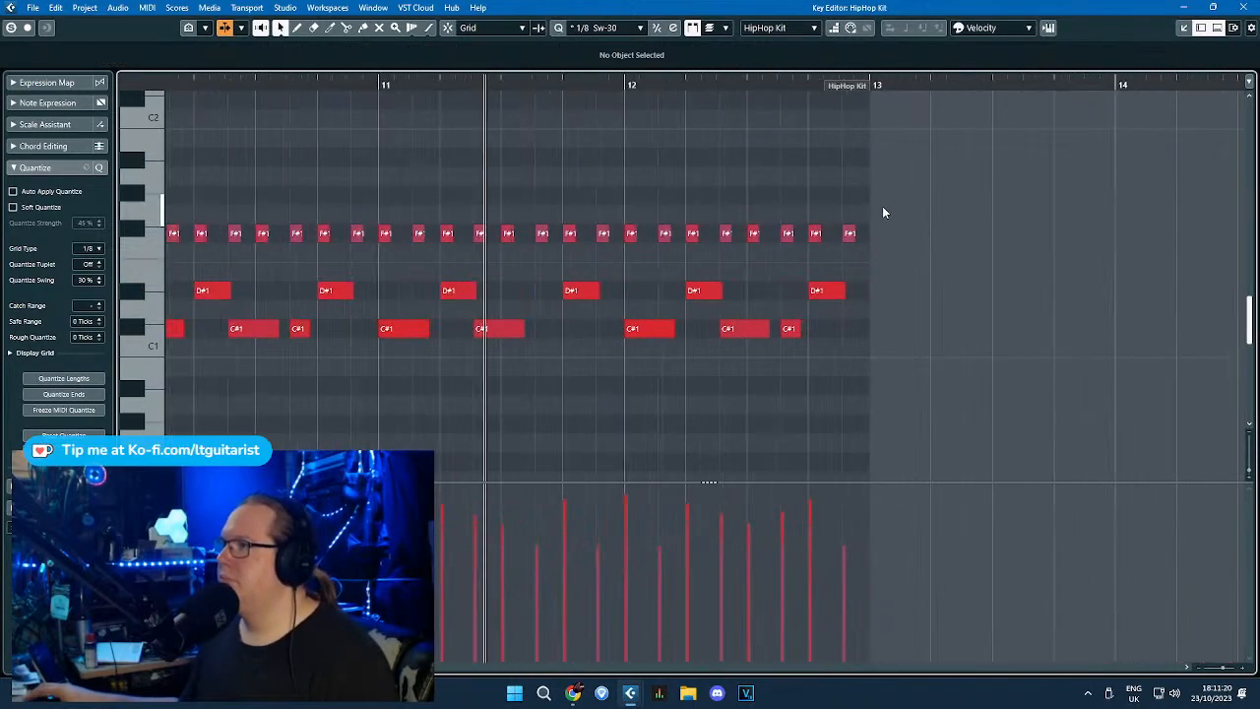
pyautogui.scroll(-3, 872, 219)
pyautogui.moveTo(897, 267); pyautogui.dragTo(817, 306)
pyautogui.moveTo(254, 273)
pyautogui.mouseDown()
pyautogui.moveTo(896, 283)
pyautogui.moveTo(263, 294)
pyautogui.moveTo(263, 279)
pyautogui.moveTo(331, 275)
pyautogui.moveTo(270, 276)
pyautogui.mouseUp()
pyautogui.hotkey('alt', 'd')
pyautogui.scroll(3, 263, 280)
pyautogui.press('j')
pyautogui.click(448, 293)
pyautogui.scroll(-3, 458, 295)
# Transpose the E1 notes on beat 4 of every bar down to D1.
pyautogui.click(470, 272)
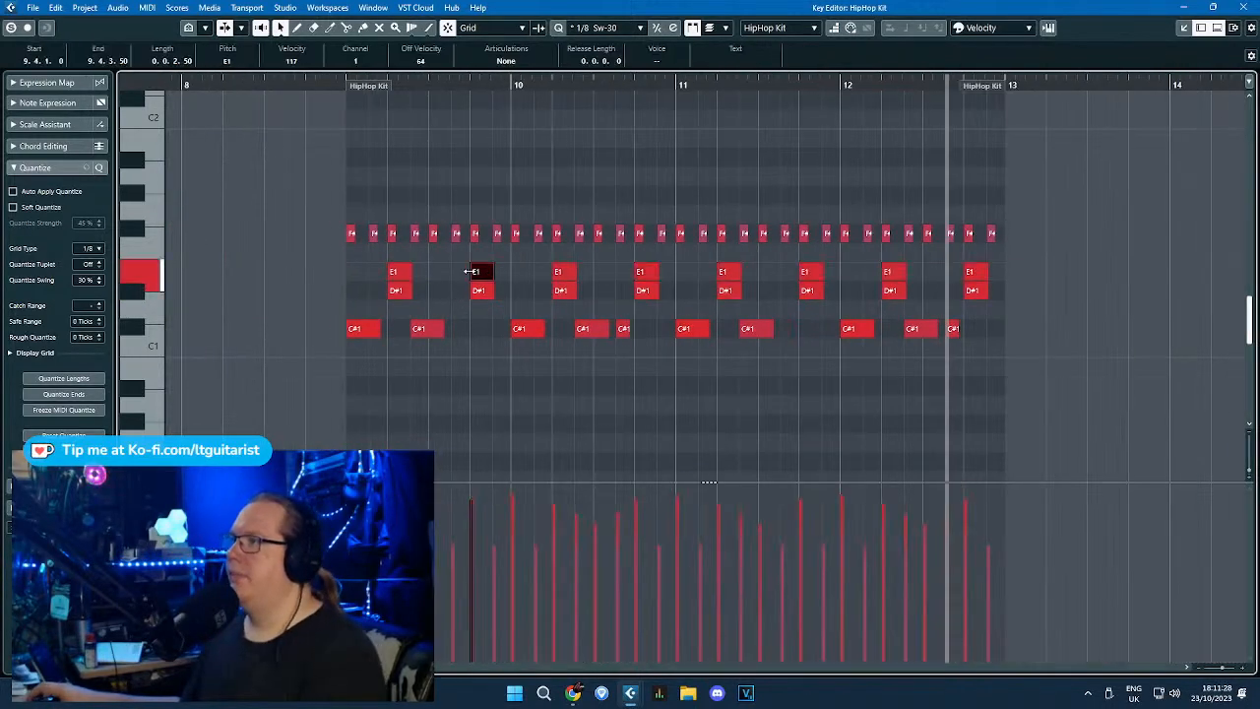
pyautogui.keyDown('shift'); pyautogui.click(645, 273); pyautogui.keyUp('shift')
pyautogui.keyDown('shift'); pyautogui.click(814, 276); pyautogui.keyUp('shift')
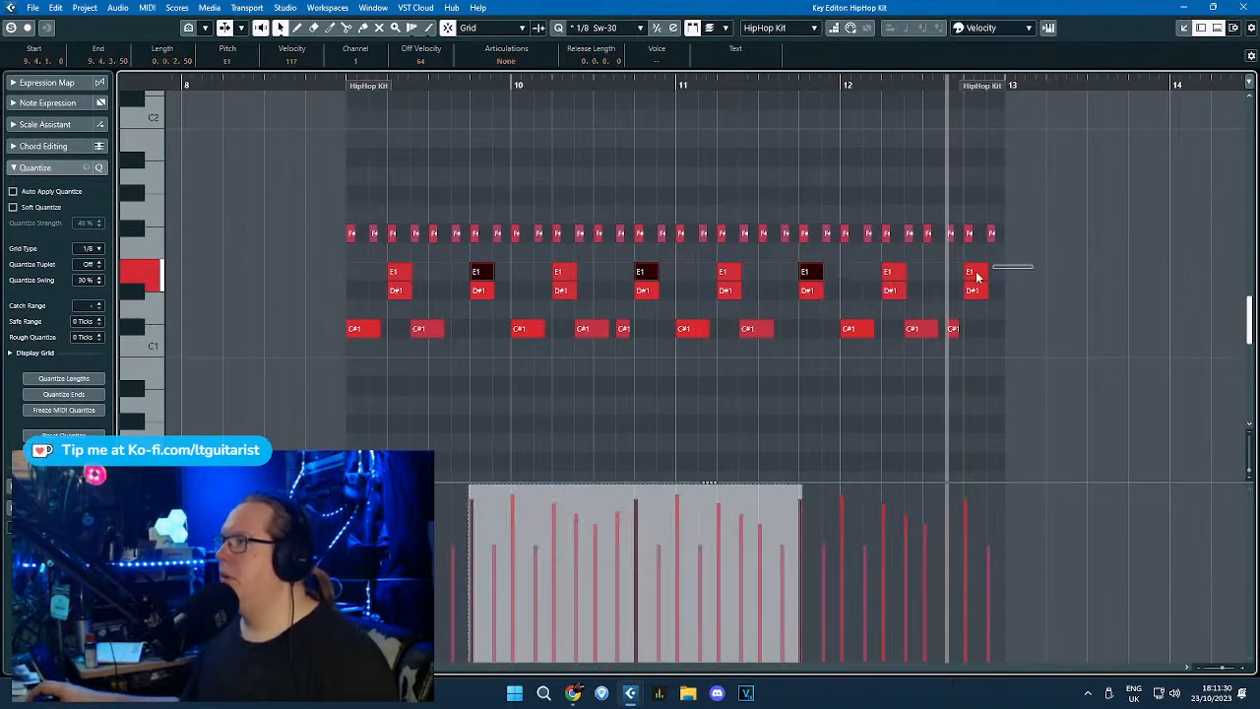
pyautogui.keyDown('shift'); pyautogui.click(977, 276); pyautogui.keyUp('shift')
pyautogui.press('Left')
pyautogui.click(976, 273)
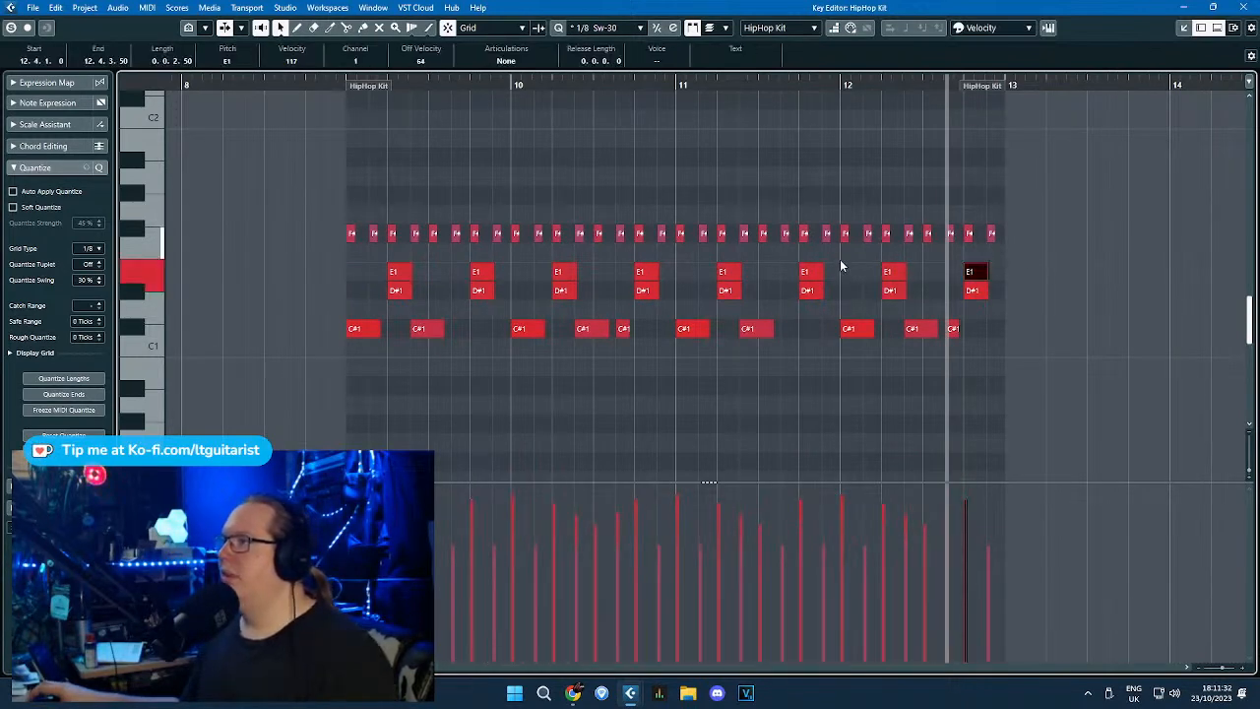
pyautogui.keyDown('shift'); pyautogui.click(809, 272); pyautogui.keyUp('shift')
pyautogui.keyDown('shift'); pyautogui.click(645, 272); pyautogui.keyUp('shift')
pyautogui.keyDown('shift'); pyautogui.click(480, 272); pyautogui.keyUp('shift')
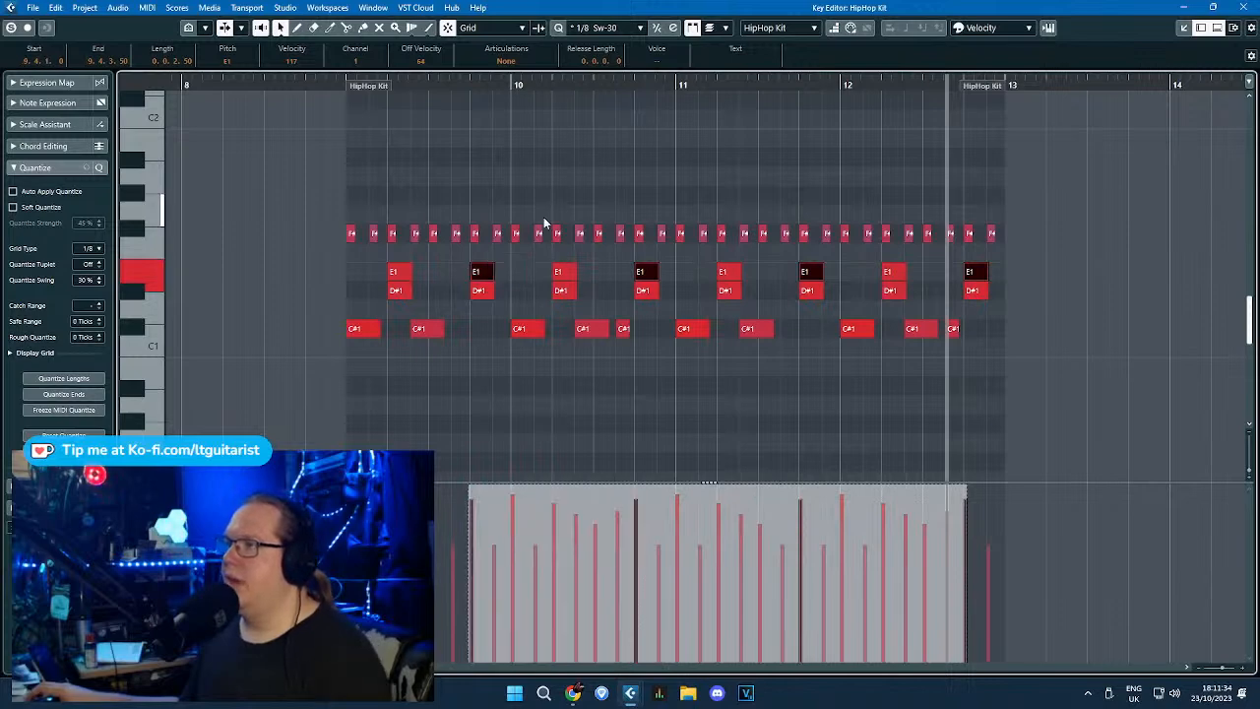
pyautogui.press('Down')
pyautogui.press('Down')
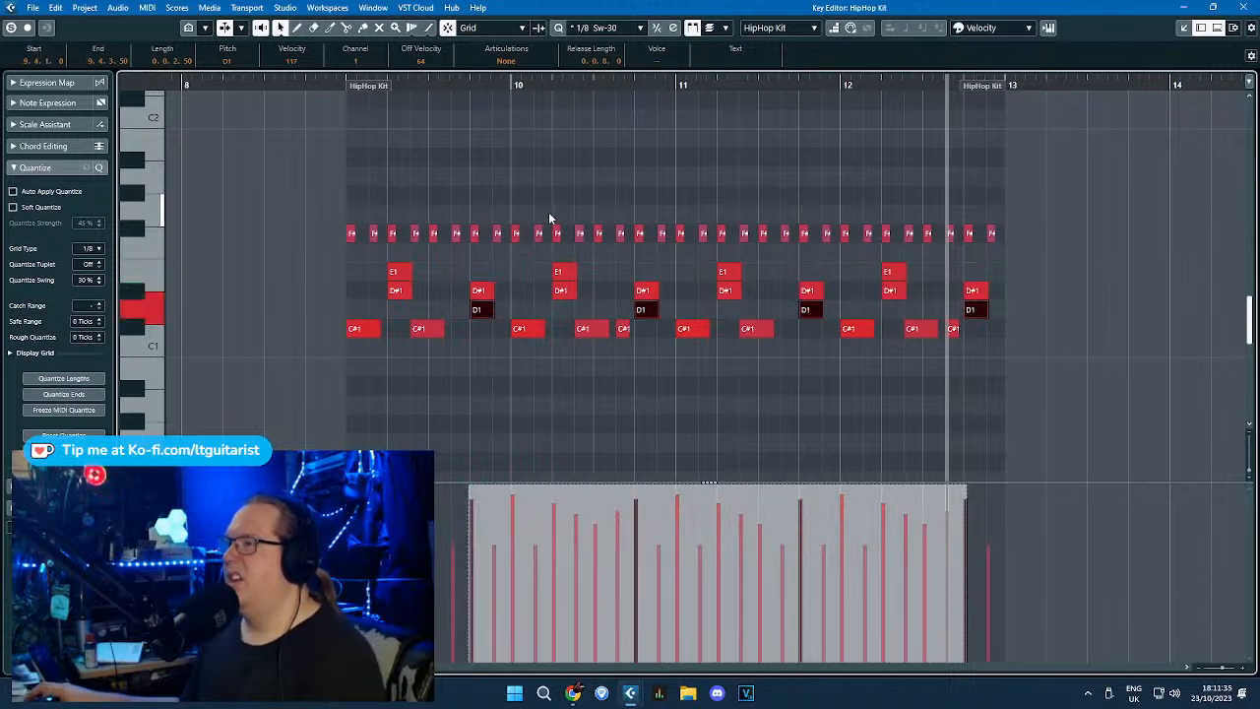
# Play back the pattern with the D1 hits and undo their transposition.
pyautogui.click(332, 88)
pyautogui.click(453, 161)
pyautogui.scroll(2, 457, 221)
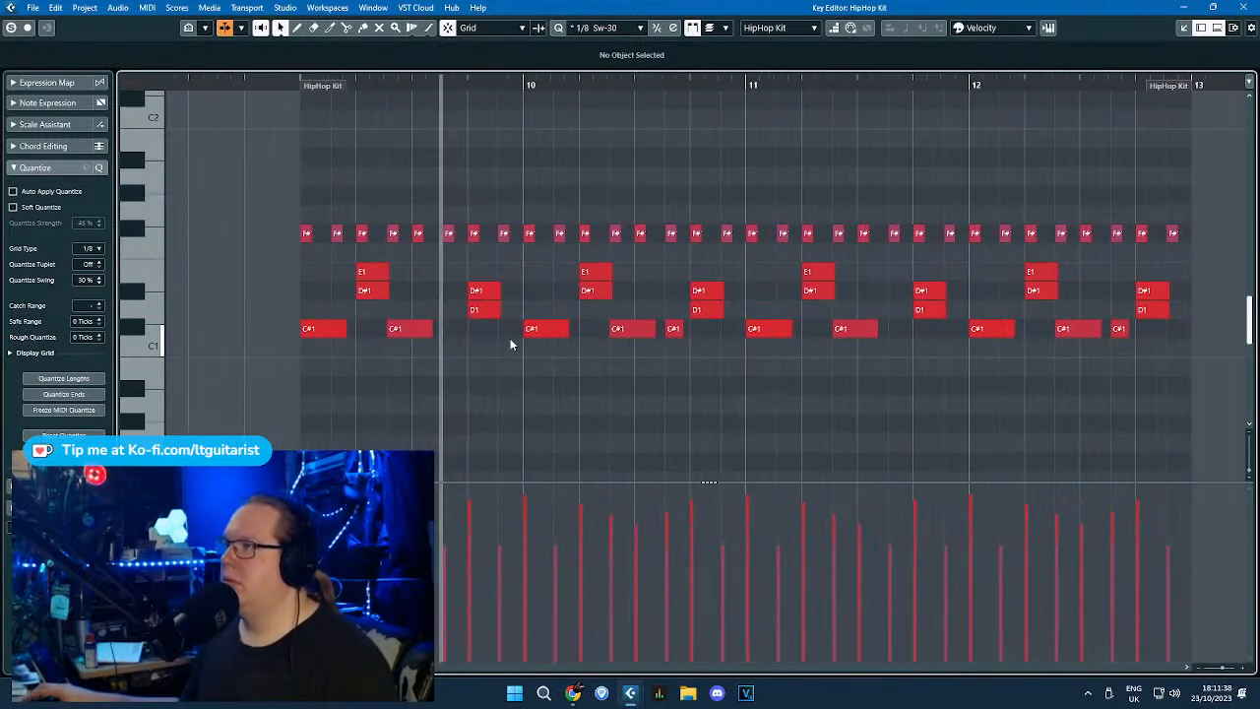
pyautogui.scroll(-2, 492, 325)
pyautogui.click(441, 311)
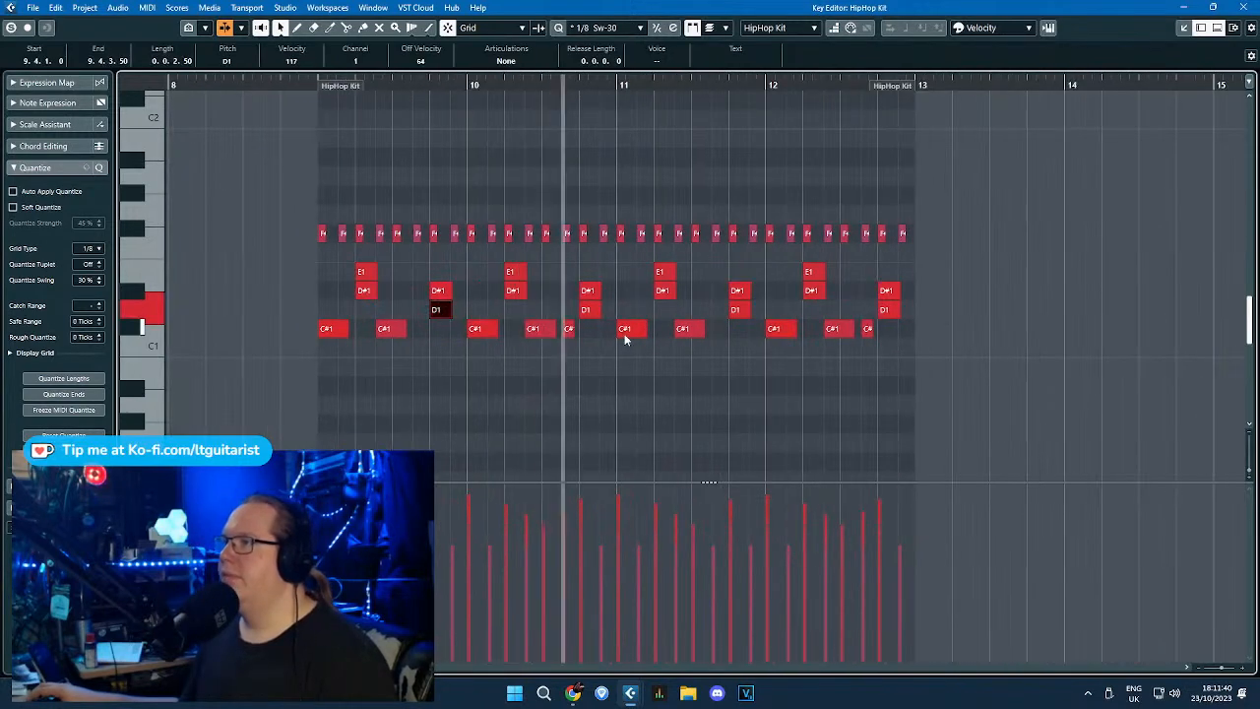
pyautogui.hotkey('ctrl', 'z')
pyautogui.click(710, 339)
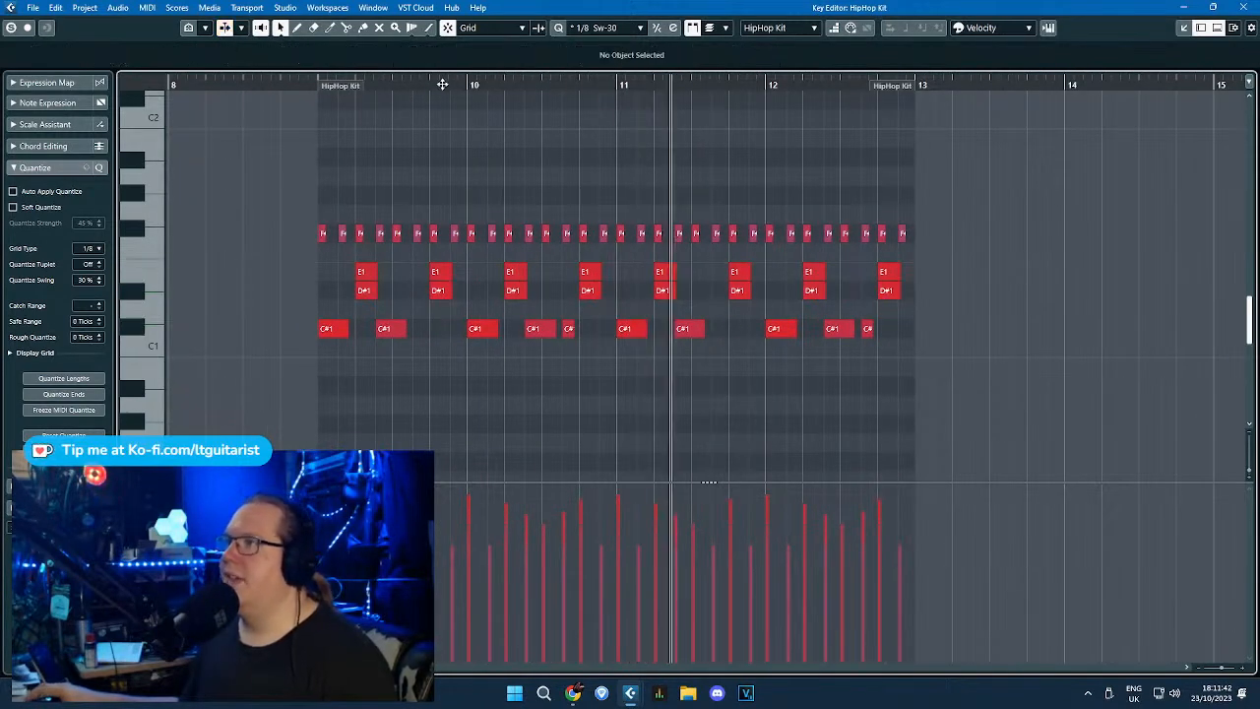
# Trim the starts of all E1 notes slightly late, putting the first at 9.2.1.12, and play back the pattern.
pyautogui.moveTo(957, 262); pyautogui.dragTo(373, 277)
pyautogui.scroll(3, 349, 281)
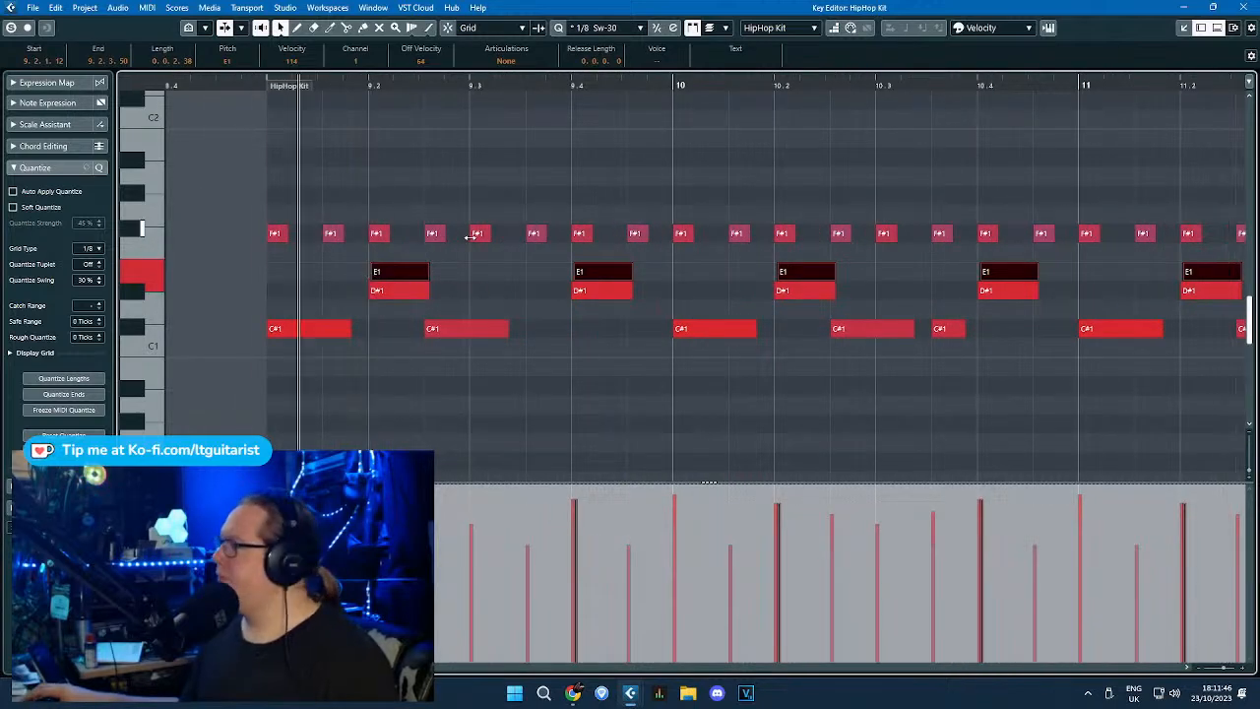
pyautogui.click(535, 202)
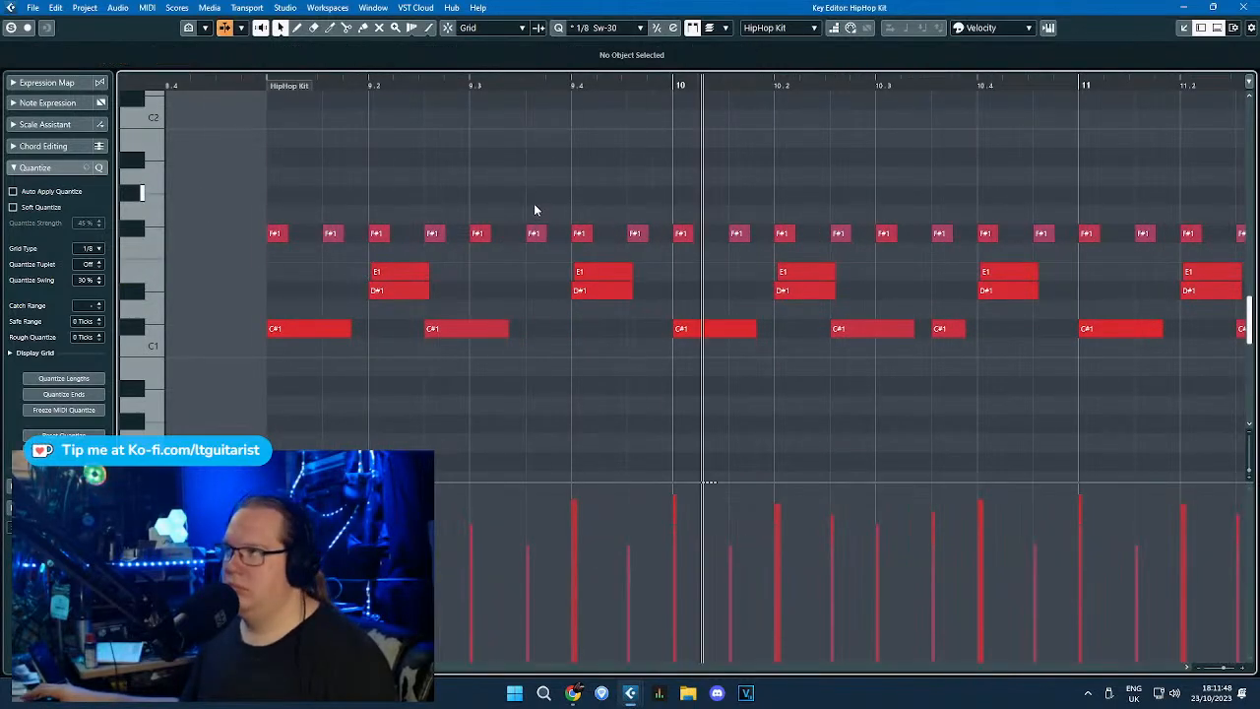
pyautogui.scroll(-3, 536, 204)
pyautogui.scroll(4, 899, 320)
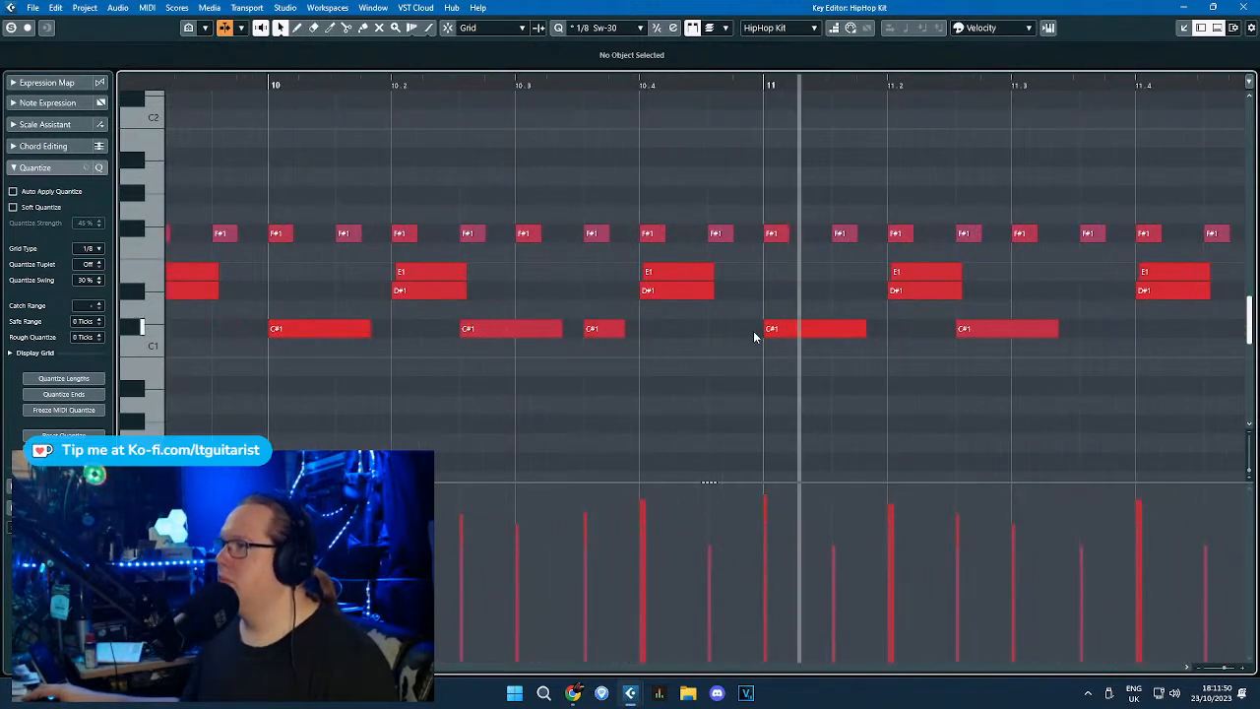
# Try an extra D1 hit at 10.4.3.24, play it back and delete it.
pyautogui.press('space')
pyautogui.doubleClick(725, 309)
pyautogui.click(625, 80)
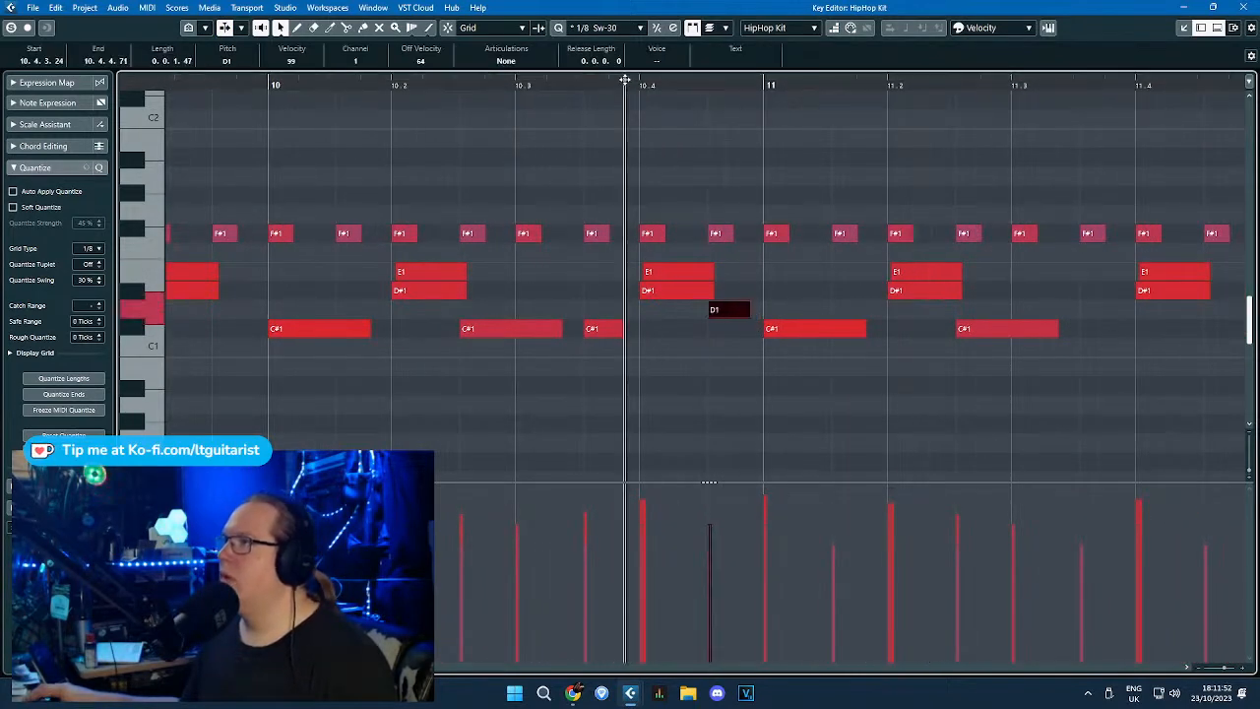
pyautogui.press('space')
pyautogui.scroll(-3, 687, 116)
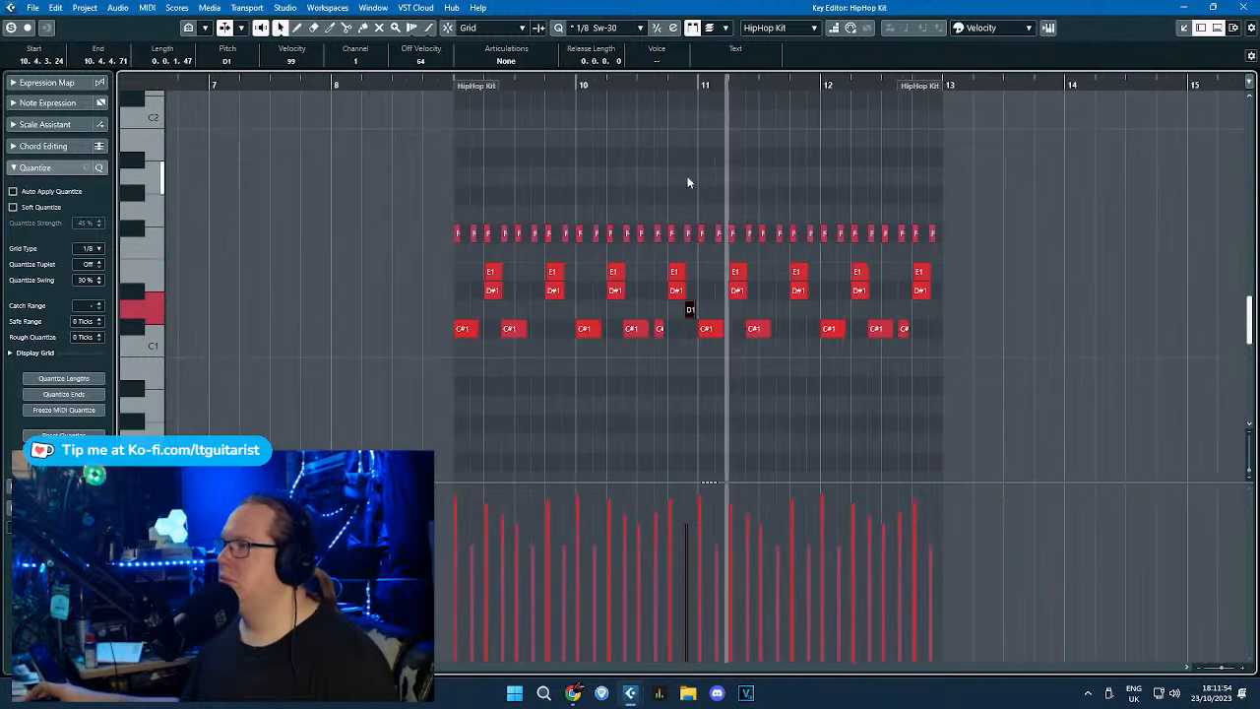
pyautogui.doubleClick(690, 312)
# Close the Key Editor and save the project as TIME PLEASE in the Changing Time - livestream 23.10.2023 folder.
pyautogui.click(1244, 7)
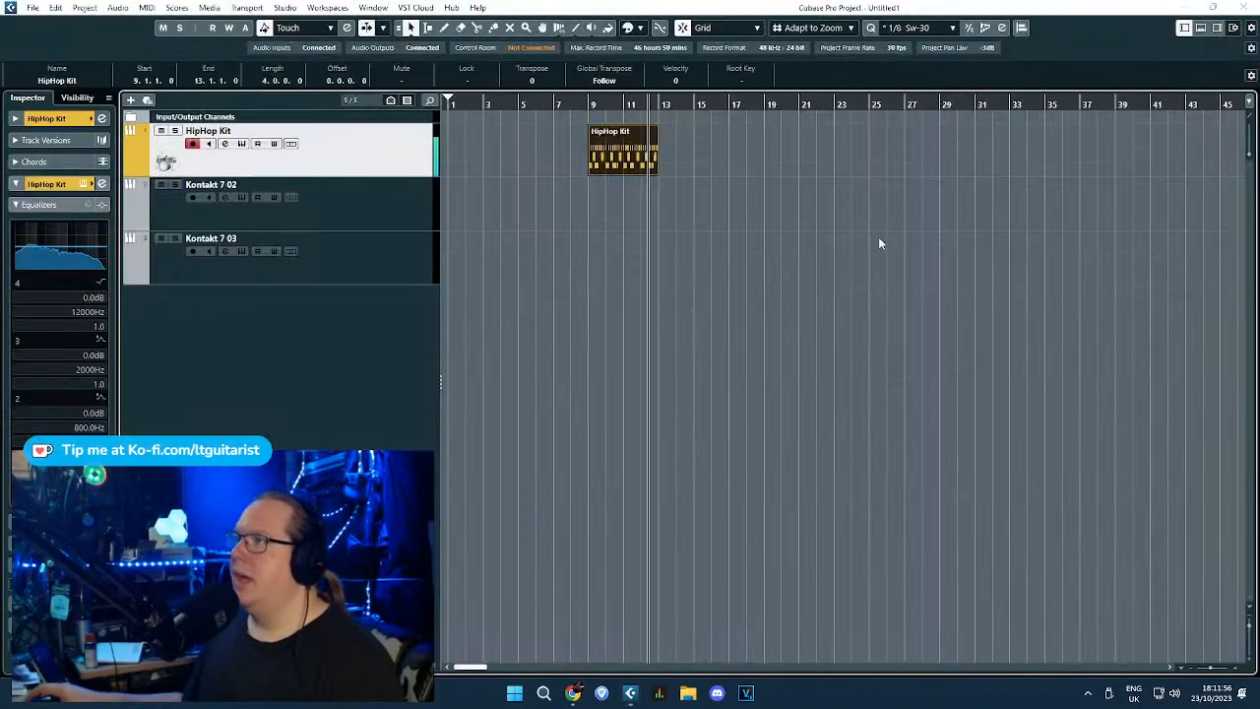
pyautogui.click(882, 243)
pyautogui.press('h')
pyautogui.hotkey('ctrl', 's')
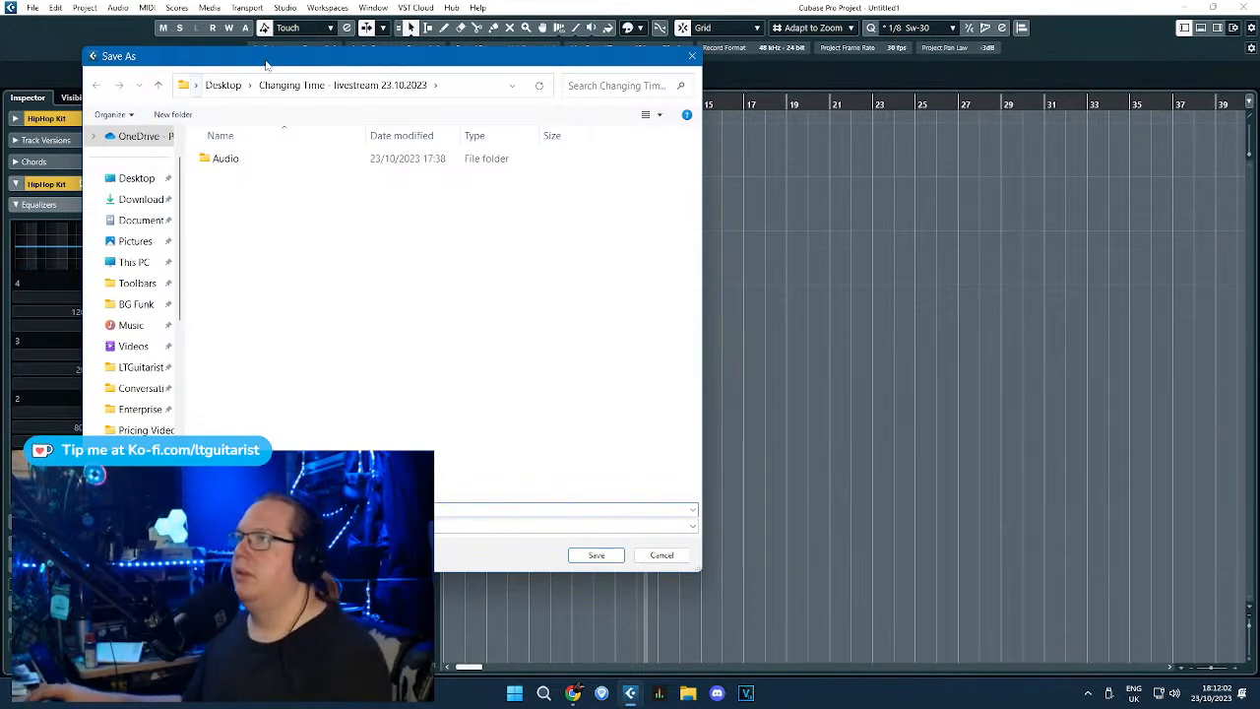
pyautogui.moveTo(266, 63); pyautogui.dragTo(763, 80)
pyautogui.click(1096, 573)
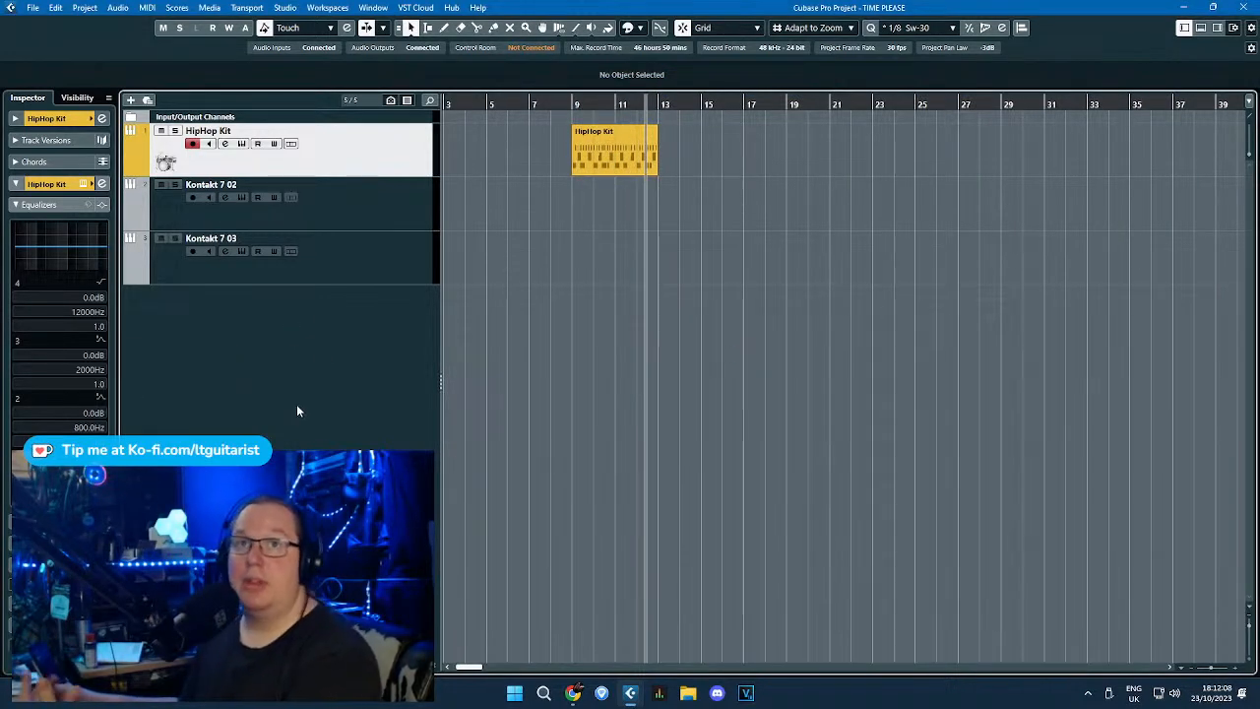
# Split the HipHop Kit part at bar 11, delete its second half and set the locators from bar 9 to bar 11.
pyautogui.click(609, 155)
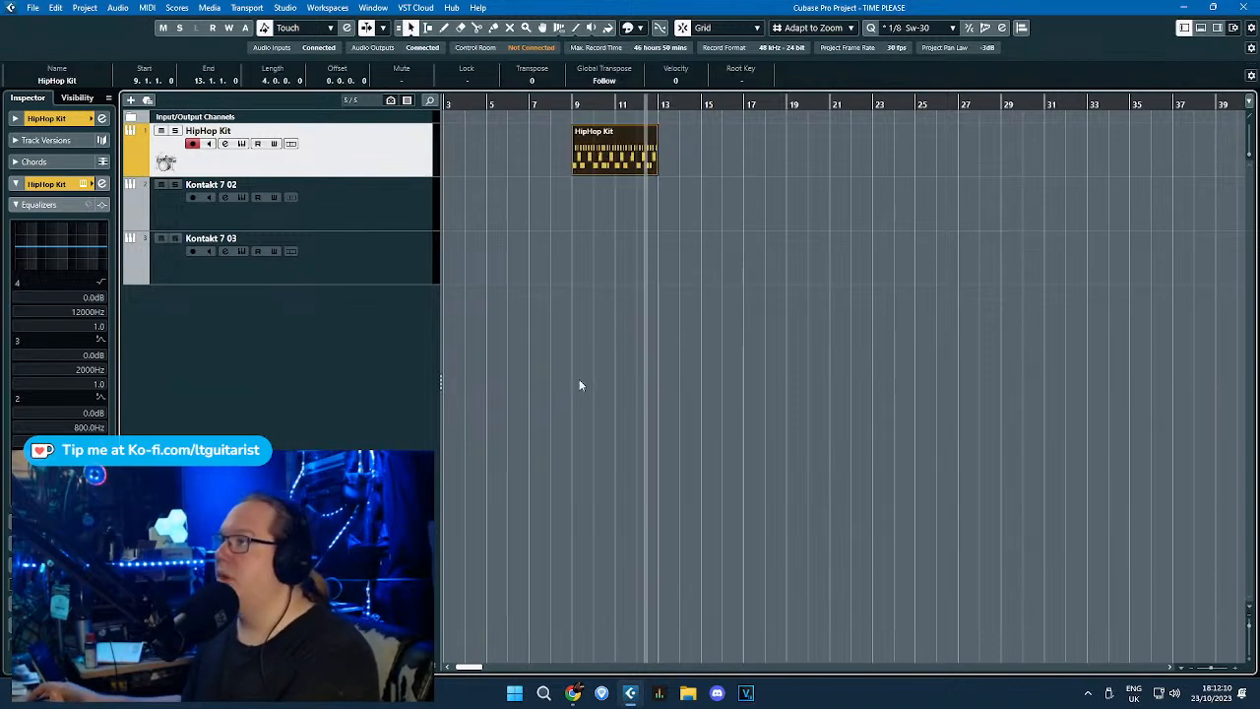
pyautogui.keyDown('ctrl'); pyautogui.scroll(2, 617, 318); pyautogui.keyUp('ctrl')
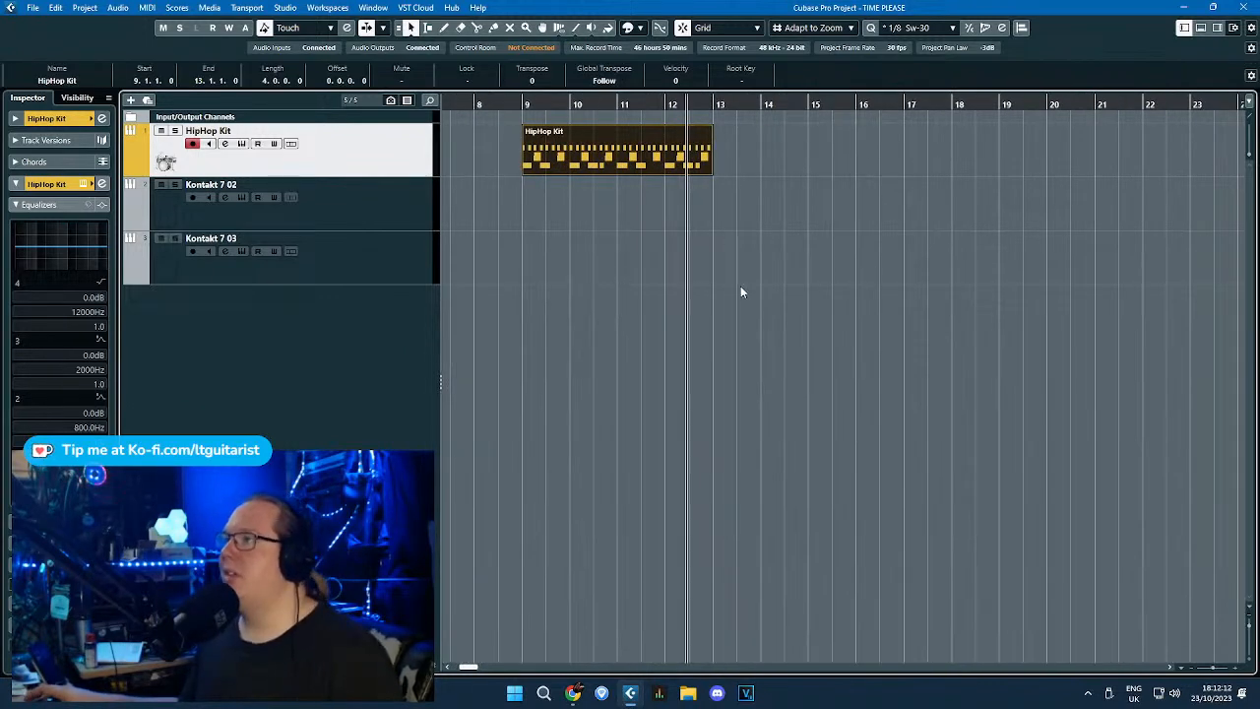
pyautogui.press('3')
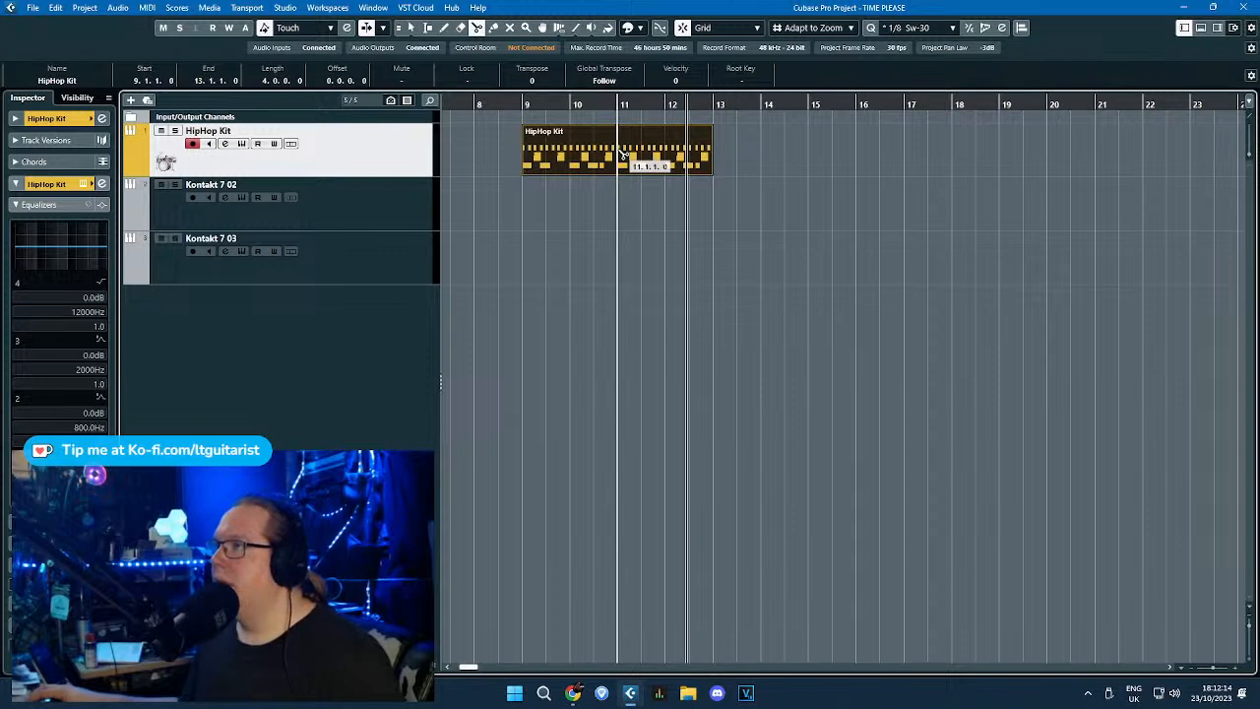
pyautogui.click(622, 155)
pyautogui.press('1')
pyautogui.click(650, 157)
pyautogui.press('Delete')
pyautogui.moveTo(510, 106); pyautogui.dragTo(650, 102)
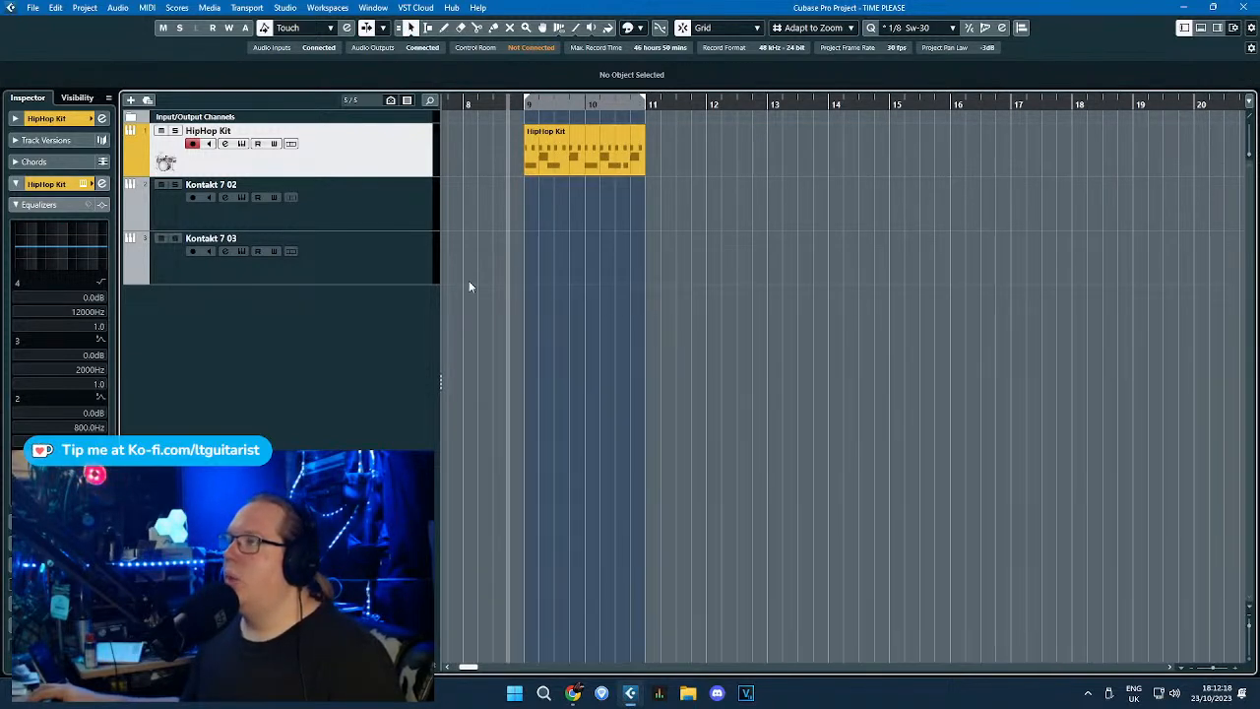
# Show the Transport Bar and move it to an empty area below the tracks.
pyautogui.click(624, 146)
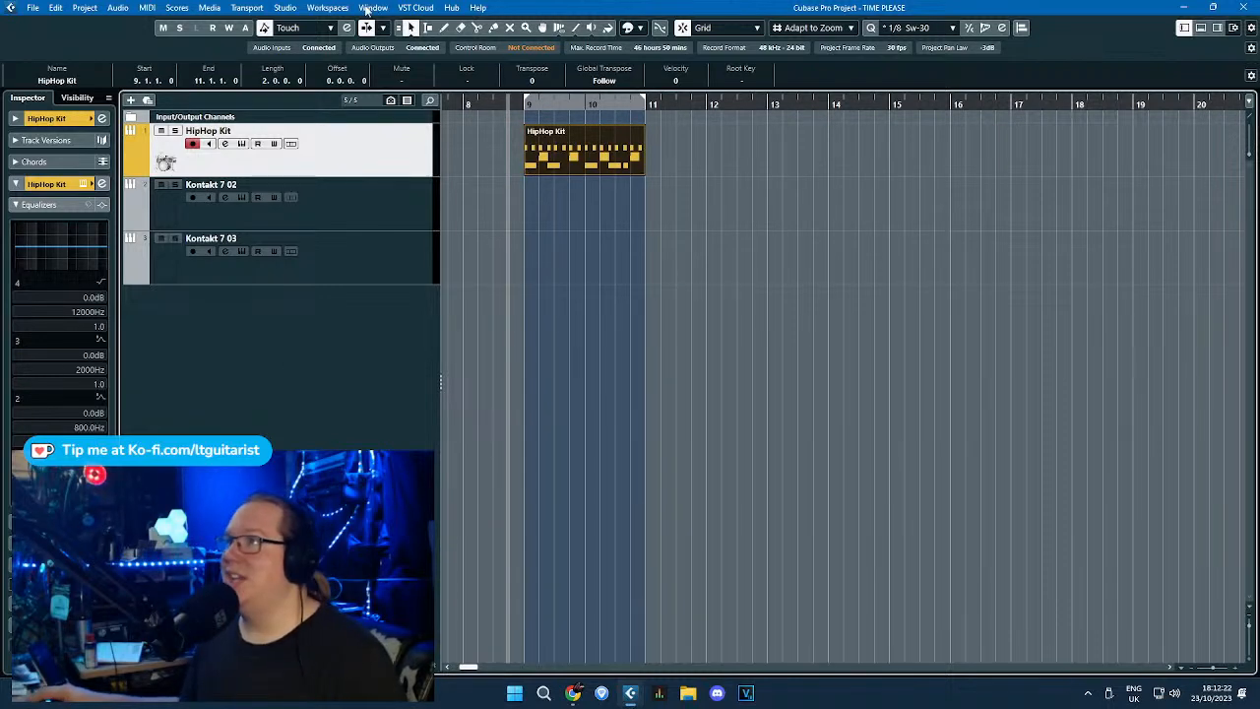
pyautogui.click(248, 8)
pyautogui.click(271, 26)
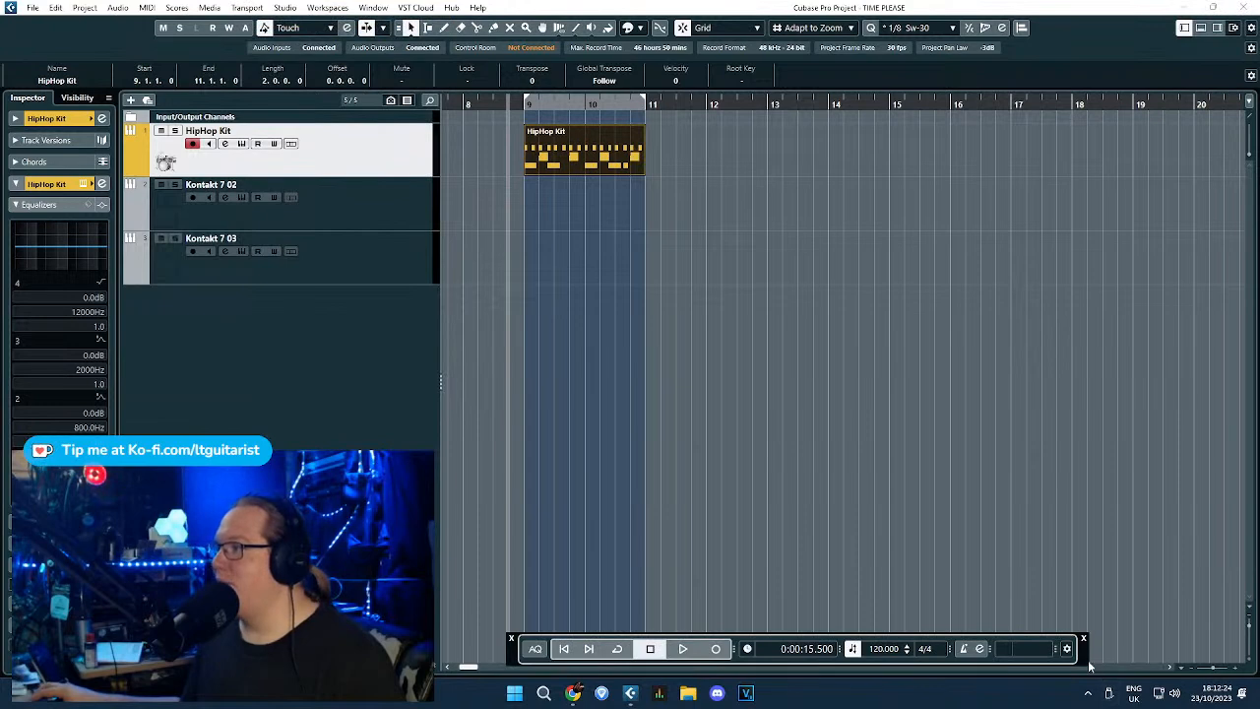
pyautogui.moveTo(1084, 659); pyautogui.dragTo(1223, 630)
# Try project tempos of 67 and 360 BPM, playing back the two-bar drum pattern at each.
pyautogui.moveTo(1047, 626)
pyautogui.mouseDown()
pyautogui.moveTo(1032, 590)
pyautogui.moveTo(1030, 619)
pyautogui.moveTo(1035, 633)
pyautogui.moveTo(1031, 574)
pyautogui.moveTo(1033, 660)
pyautogui.moveTo(1017, 625)
pyautogui.moveTo(1026, 636)
pyautogui.mouseUp()
pyautogui.doubleClick(519, 105)
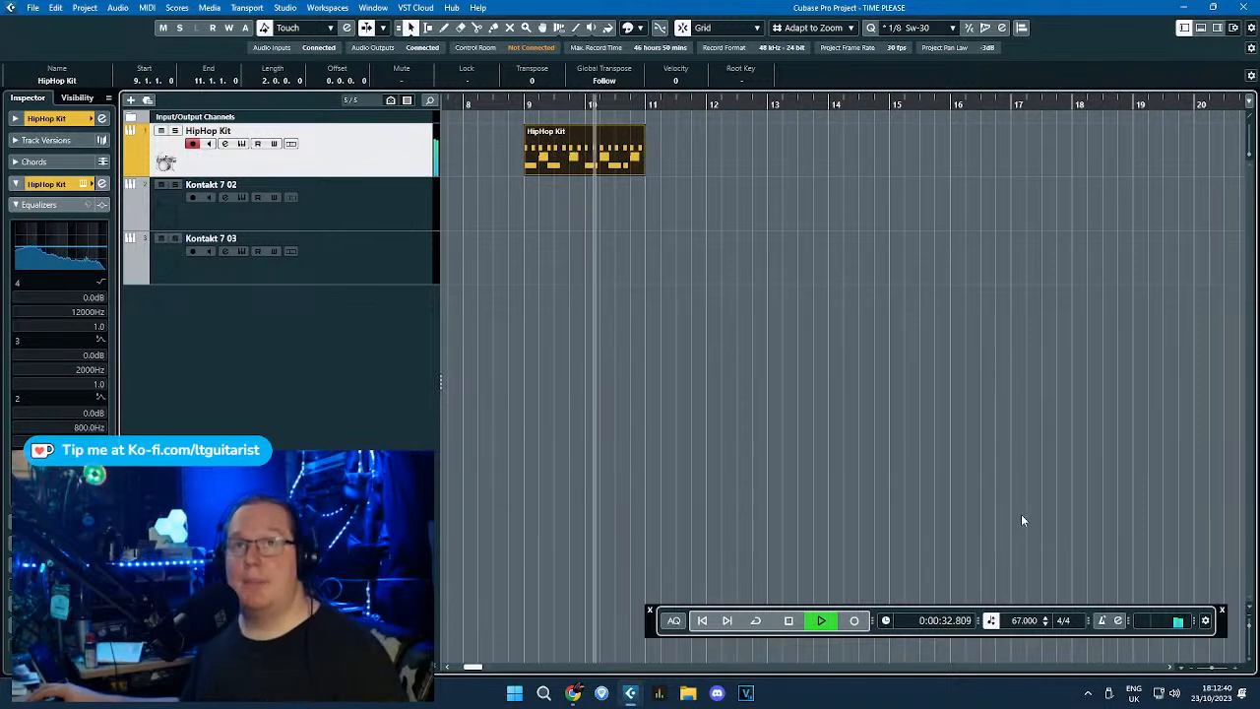
pyautogui.press('space')
pyautogui.moveTo(1024, 623); pyautogui.dragTo(1027, 420)
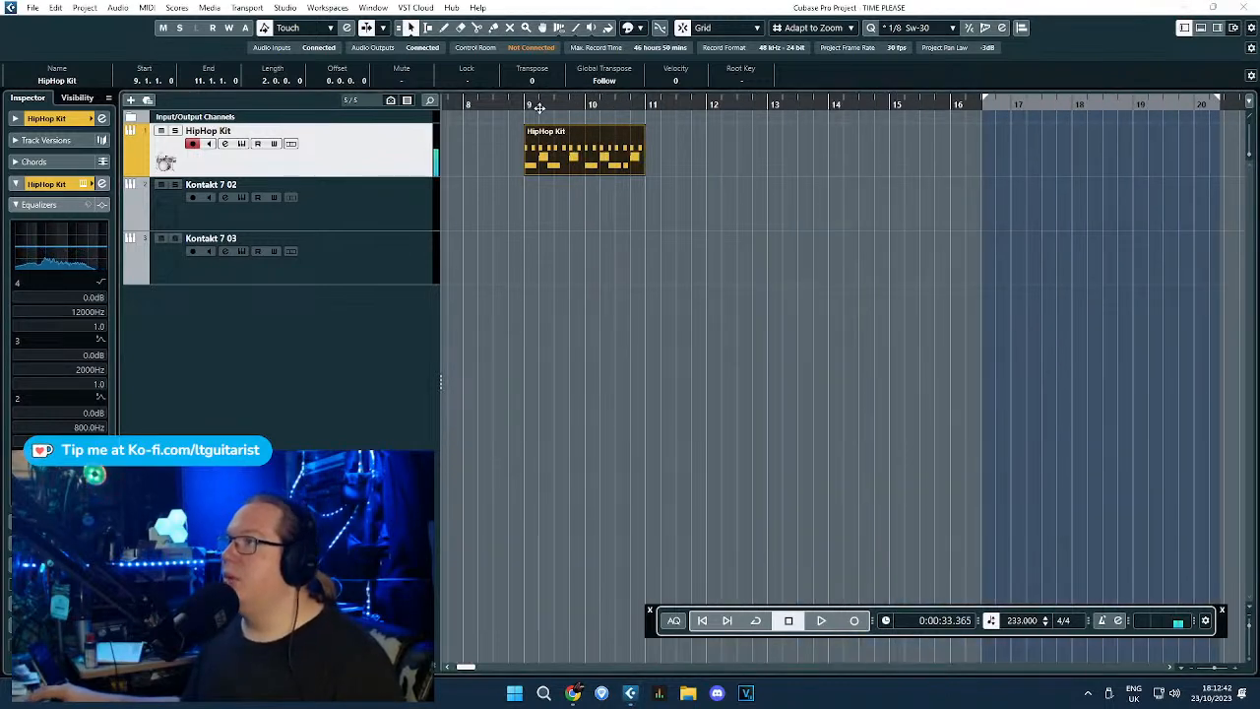
pyautogui.moveTo(1039, 618); pyautogui.dragTo(995, 357)
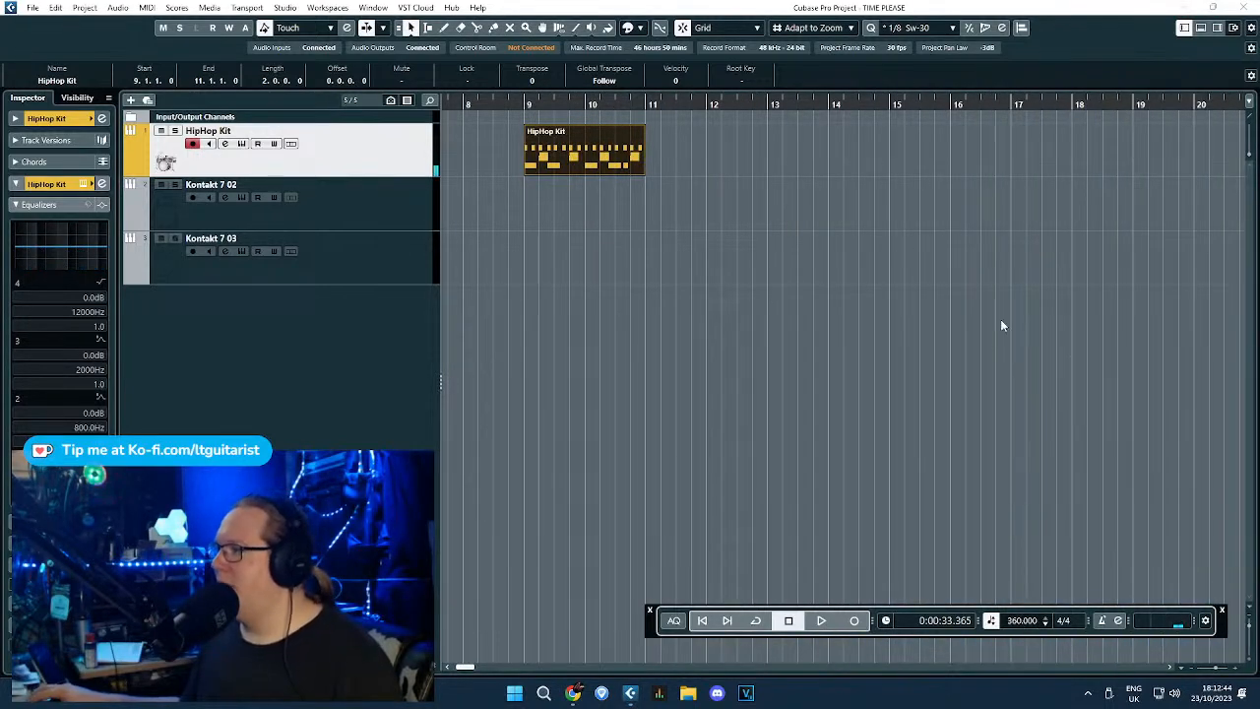
pyautogui.press('space')
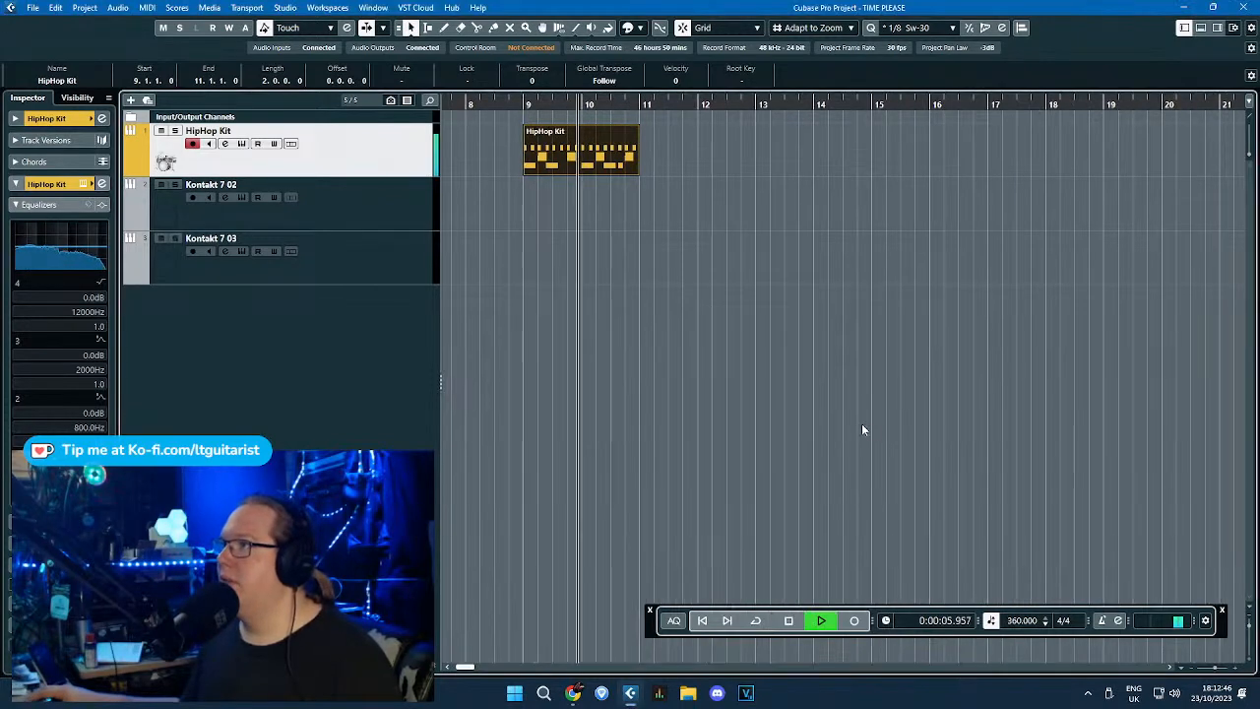
pyautogui.press('space')
# Set the project tempo to 100 BPM and play back the drum pattern.
pyautogui.moveTo(1024, 628); pyautogui.dragTo(1030, 656)
pyautogui.doubleClick(1020, 620)
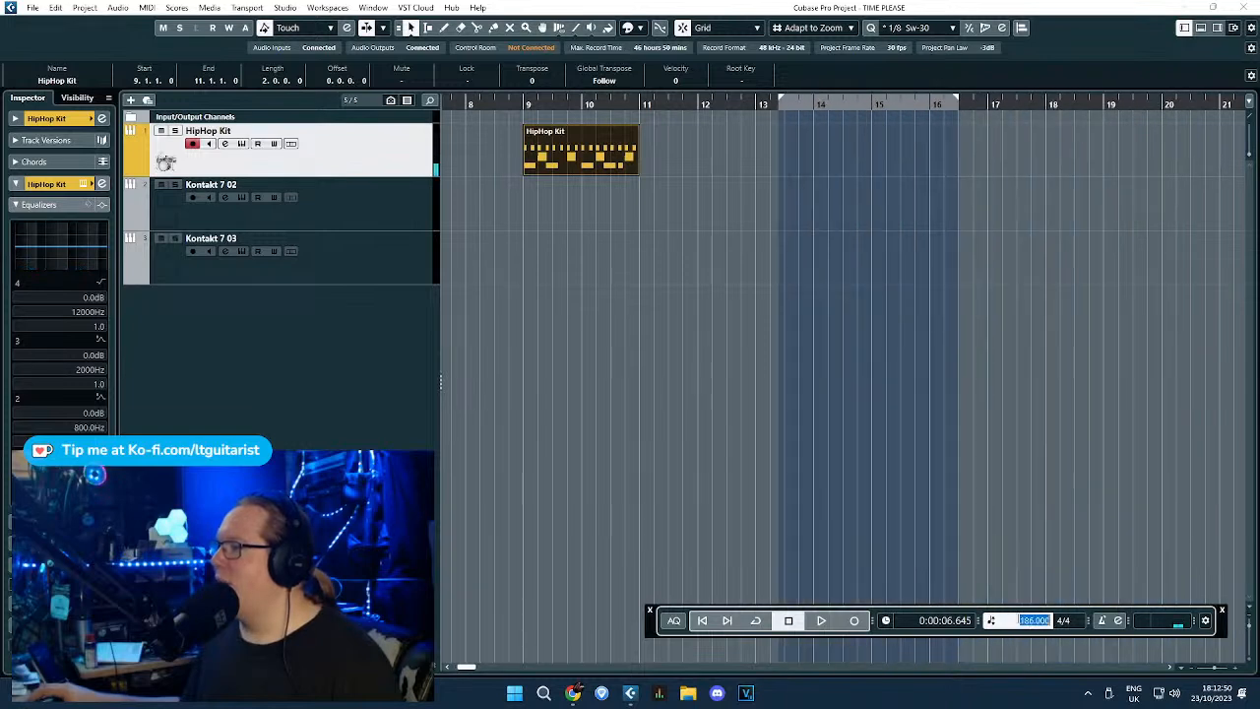
pyautogui.write('100')
pyautogui.press('Return')
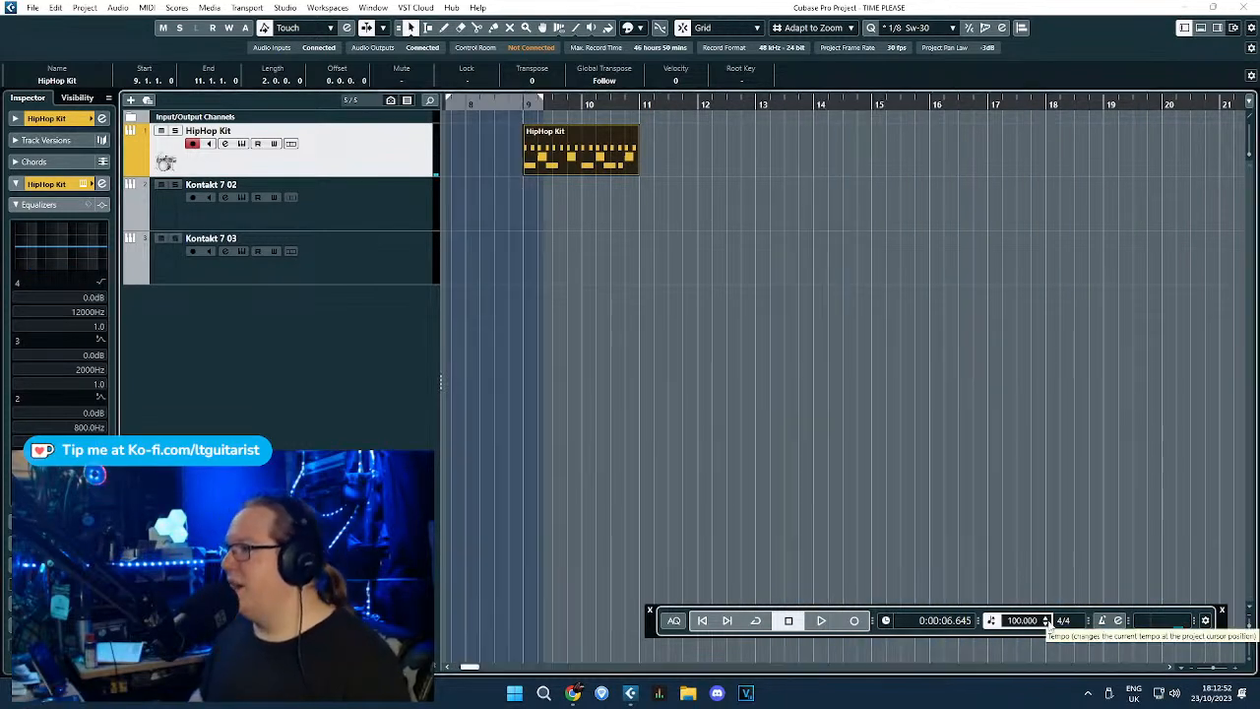
pyautogui.doubleClick(494, 104)
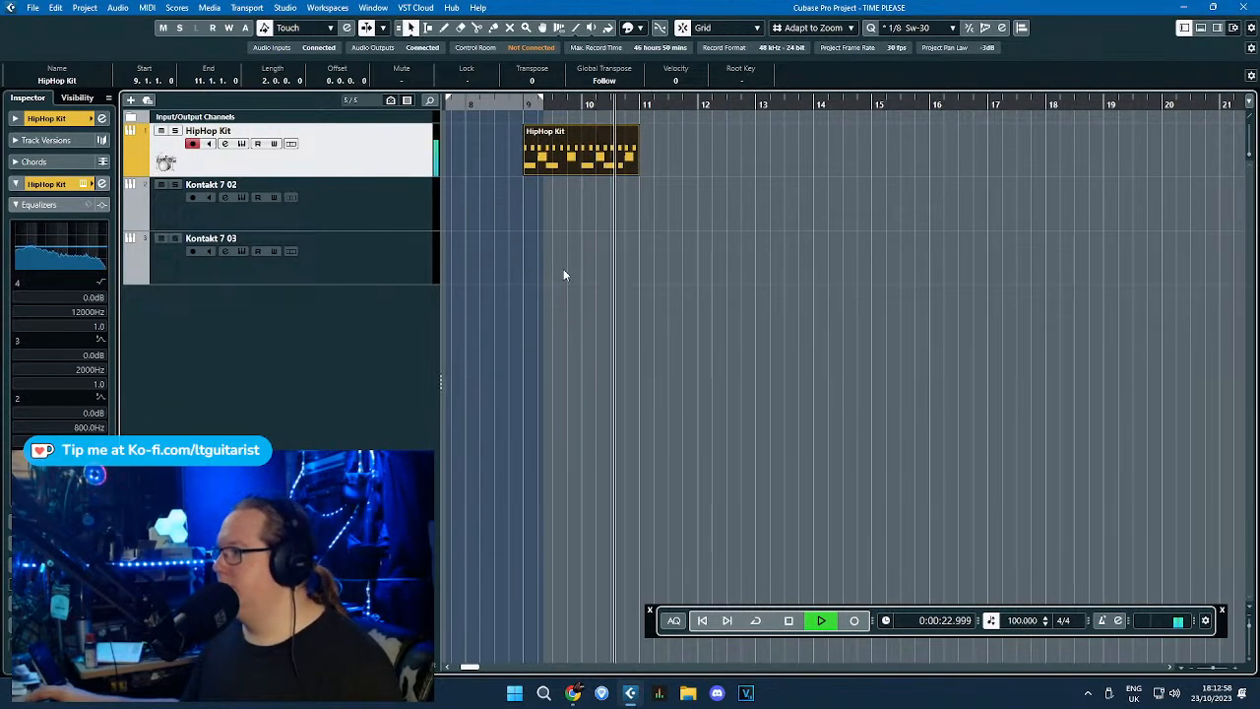
pyautogui.press('space')
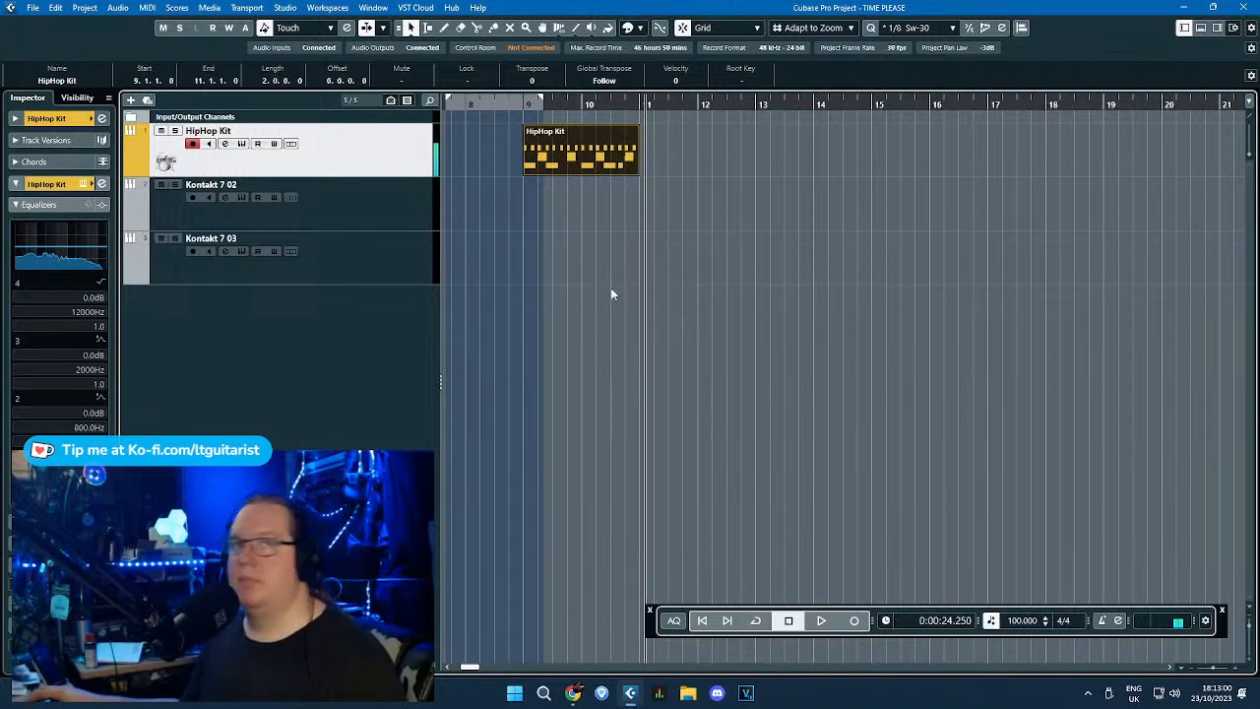
# Deselect the part and move the Transport Bar slightly lower in the project window.
pyautogui.click(669, 296)
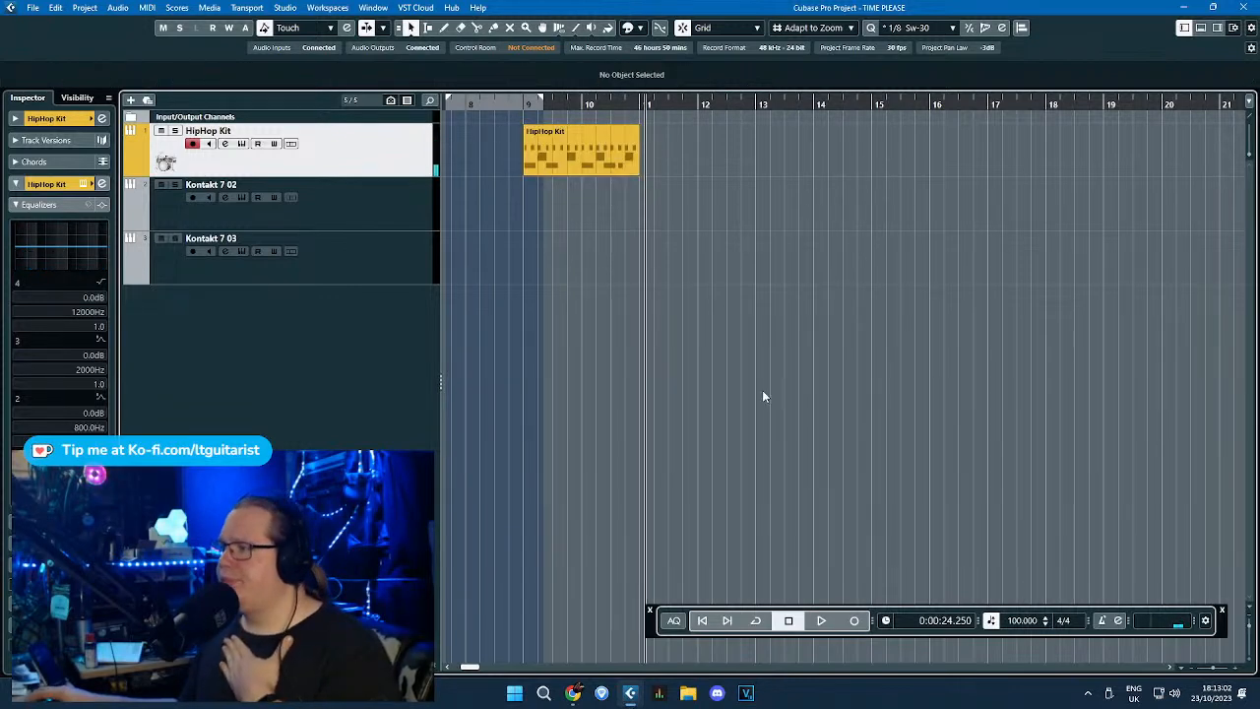
pyautogui.moveTo(662, 627)
pyautogui.mouseDown()
pyautogui.moveTo(676, 647)
pyautogui.moveTo(660, 643)
pyautogui.mouseUp()
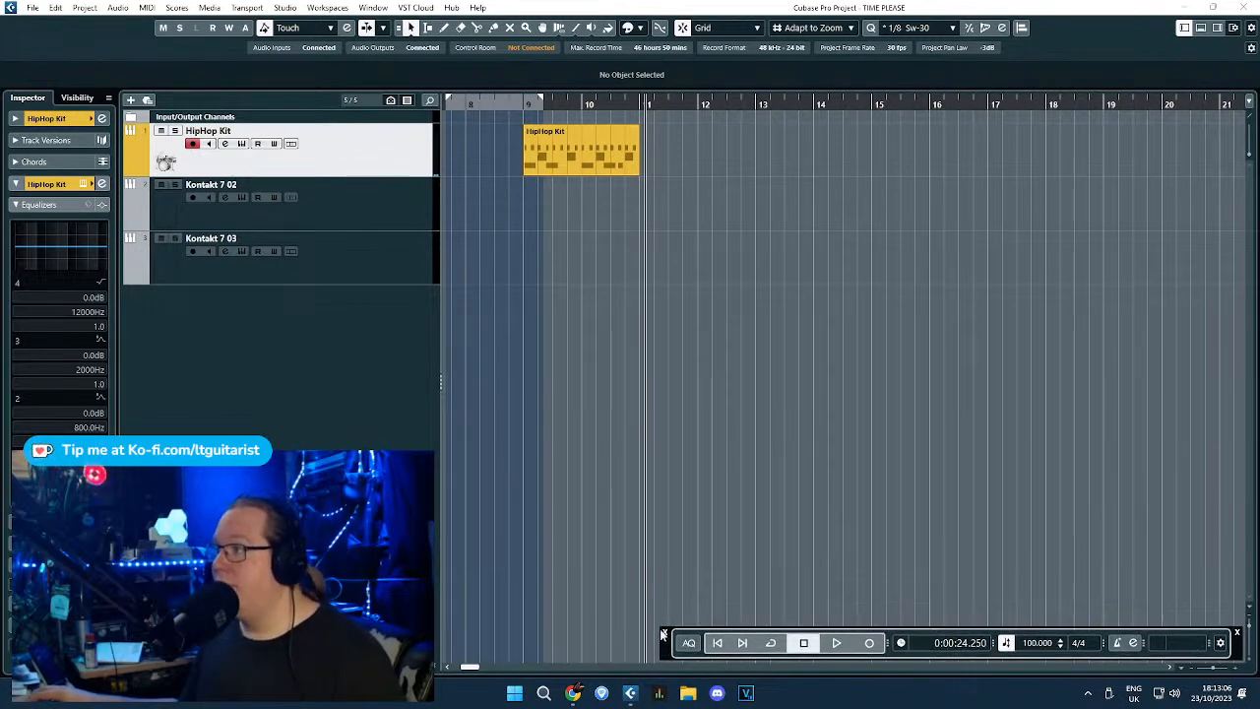
pyautogui.click(617, 214)
# Select the HipHop Kit part and switch the Object Selection tool to Sizing Applies Time Stretch.
pyautogui.click(612, 153)
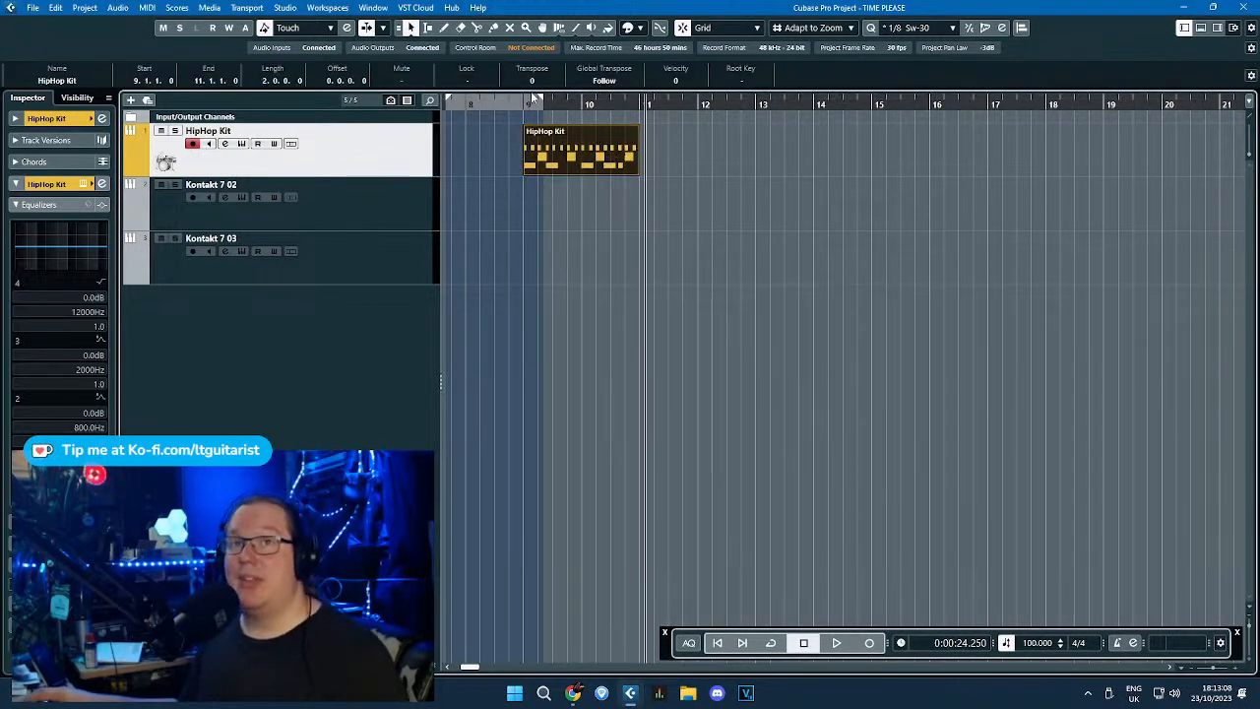
pyautogui.press('1')
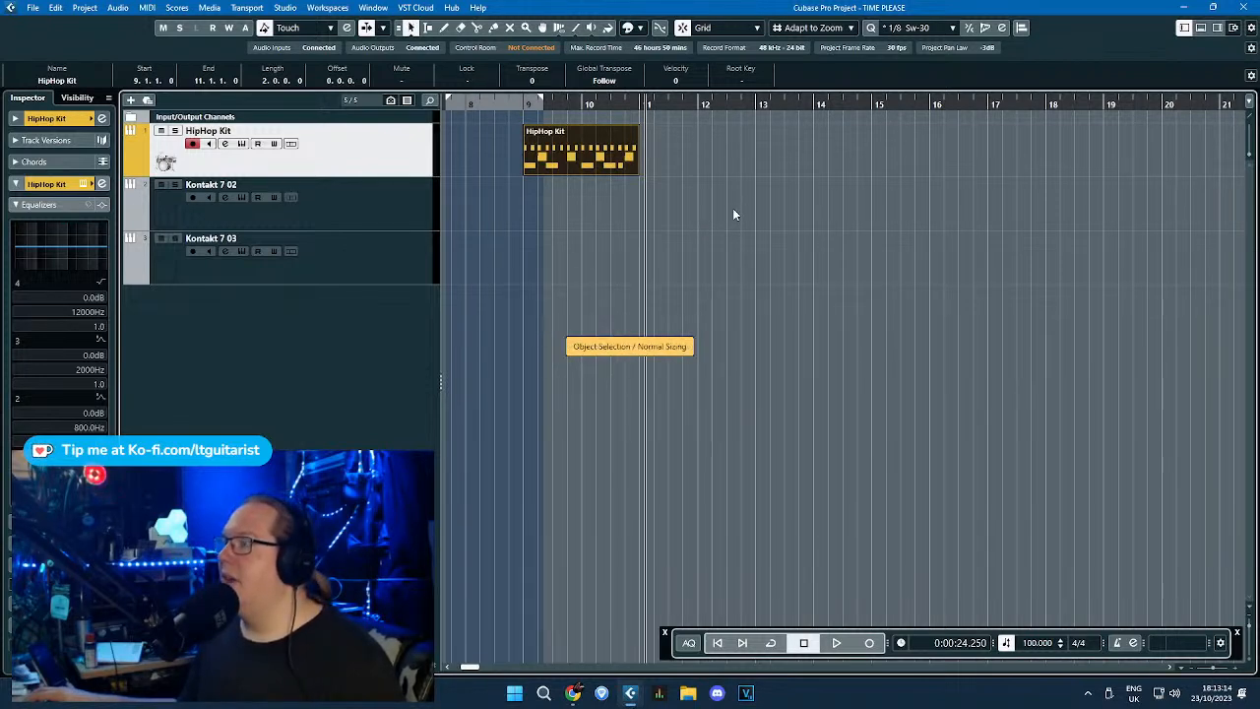
pyautogui.press('1')
pyautogui.press('1')
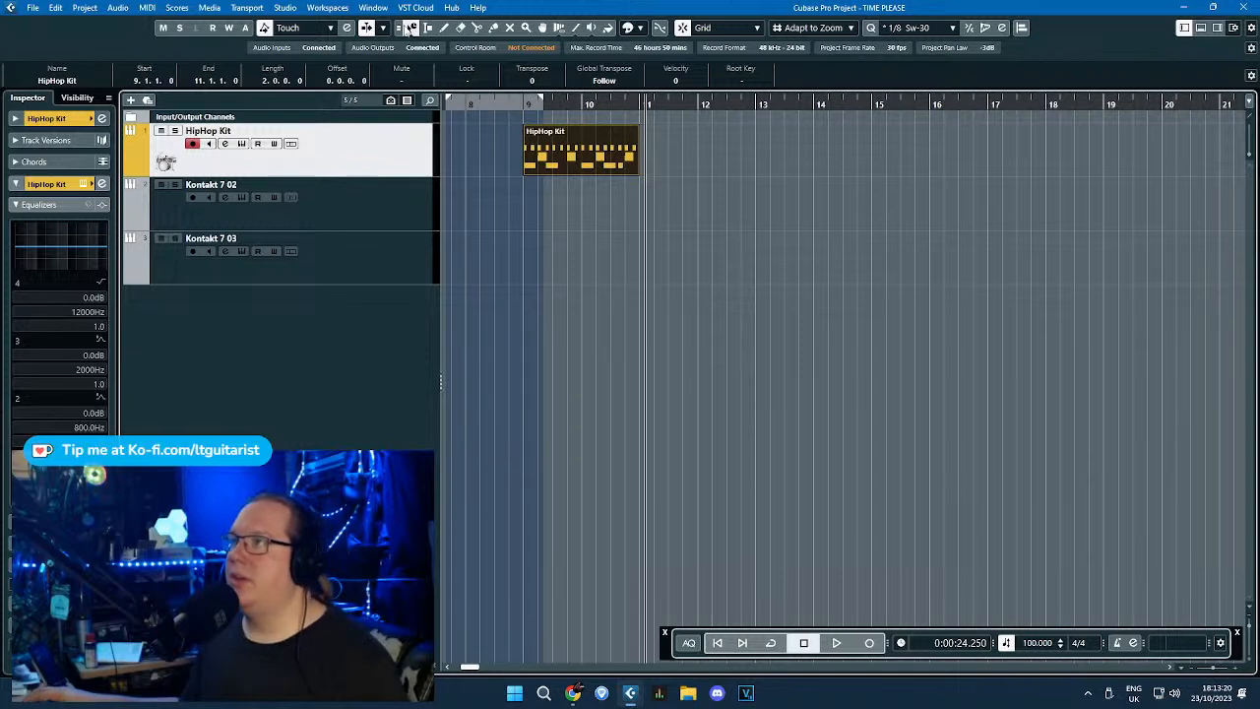
pyautogui.click(409, 29)
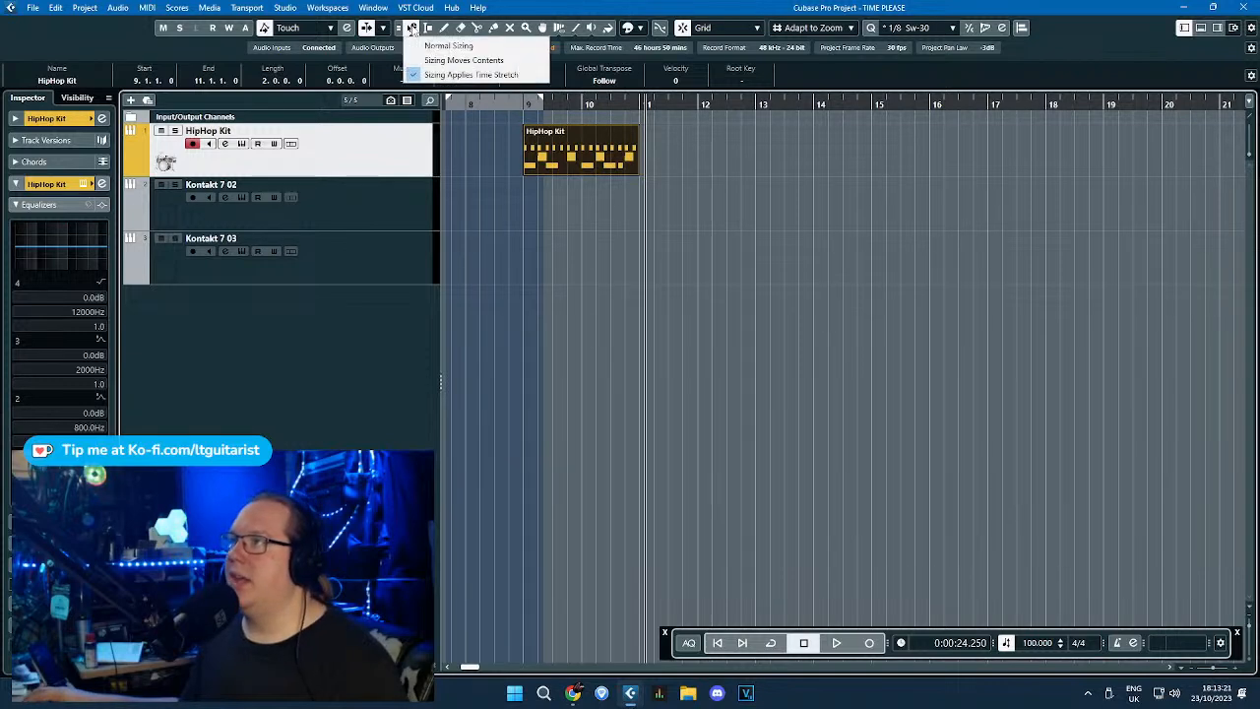
pyautogui.click(455, 74)
# Try stretching the HipHop Kit part longer, compress it to one bar, and stretch it back to two bars.
pyautogui.moveTo(640, 174); pyautogui.dragTo(755, 174)
pyautogui.moveTo(630, 165); pyautogui.dragTo(585, 177)
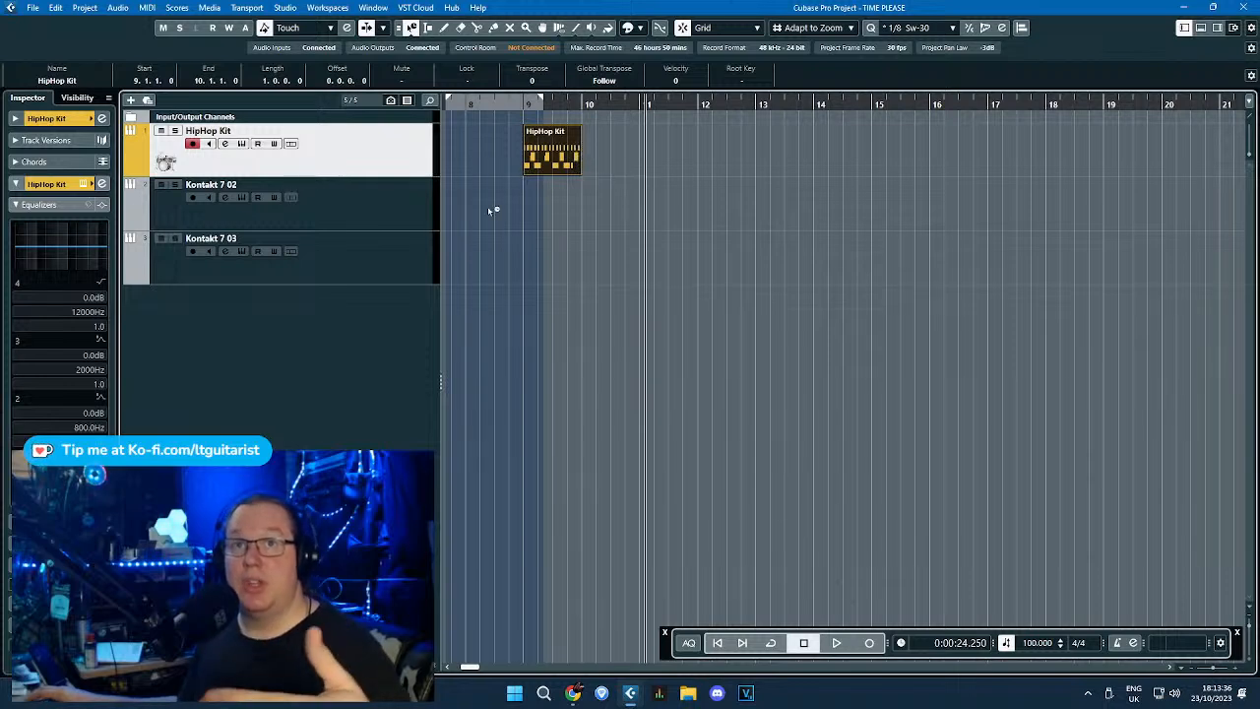
pyautogui.moveTo(580, 175); pyautogui.dragTo(640, 187)
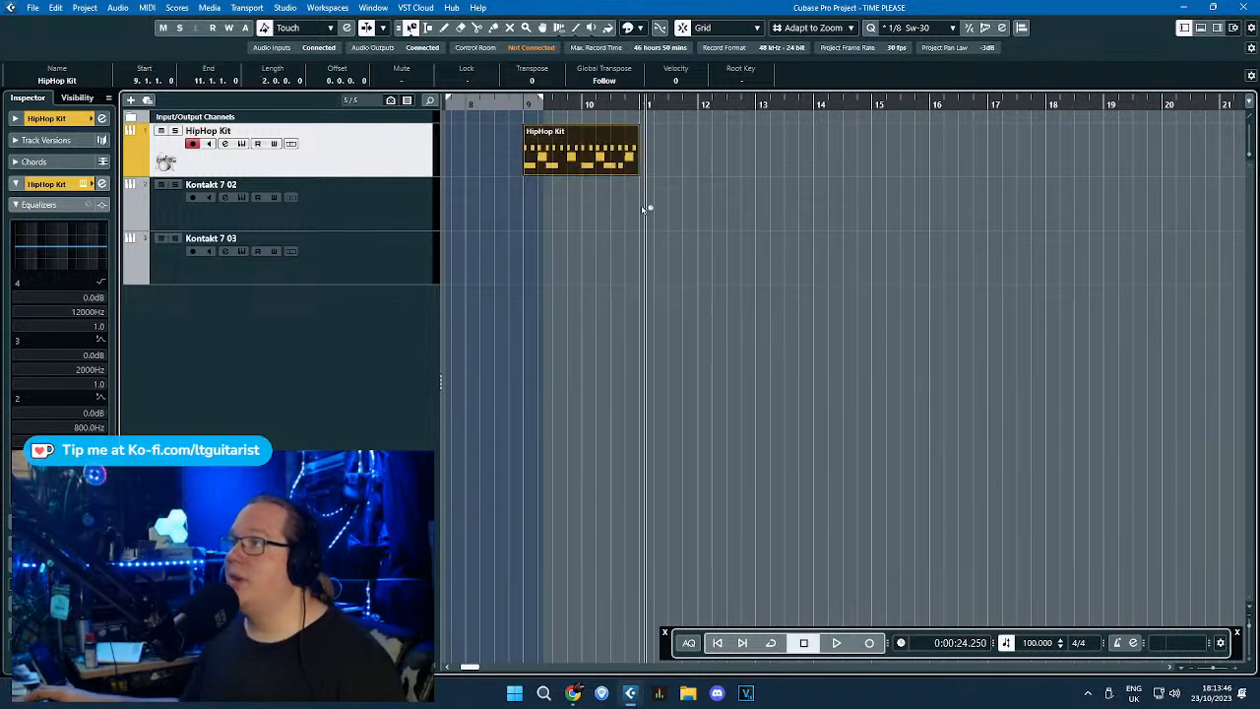
# Increase the height of the HipHop Kit track so its notes are easier to see.
pyautogui.scroll(3, 543, 196)
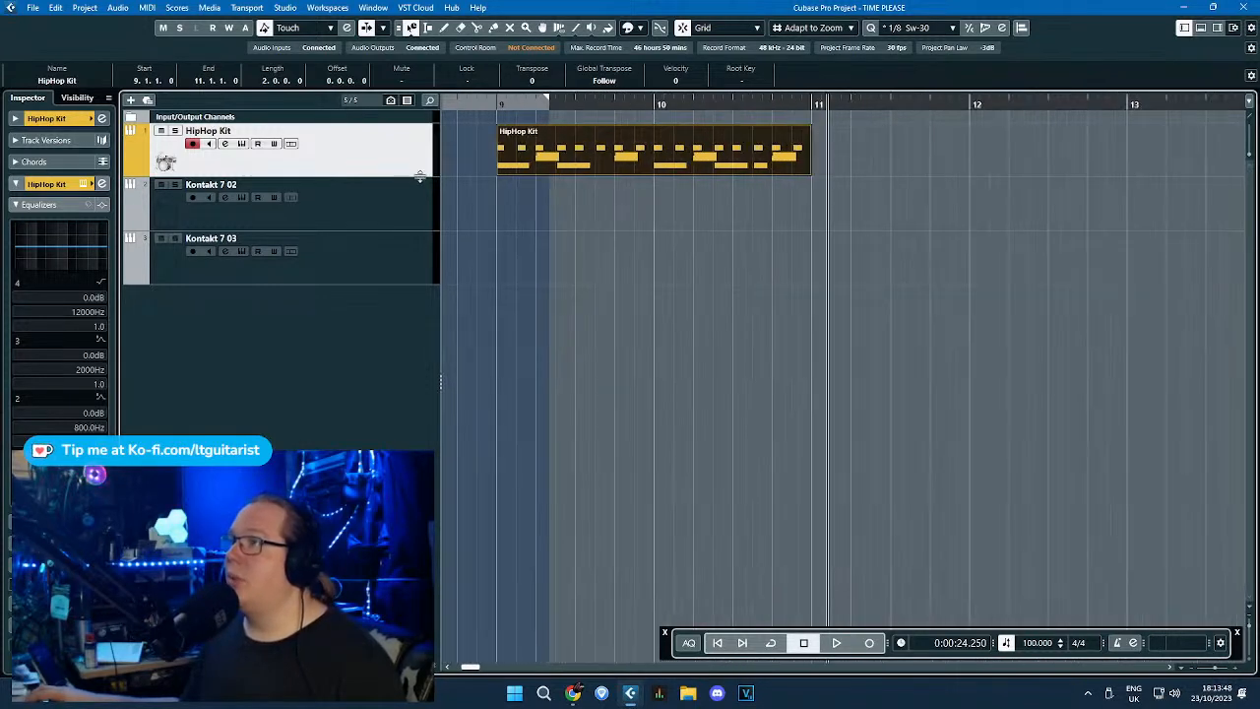
pyautogui.moveTo(419, 177); pyautogui.dragTo(423, 242)
# Time-stretch the HipHop Kit part down to one bar, play it back and undo the change.
pyautogui.moveTo(809, 240); pyautogui.dragTo(653, 244)
pyautogui.press('space')
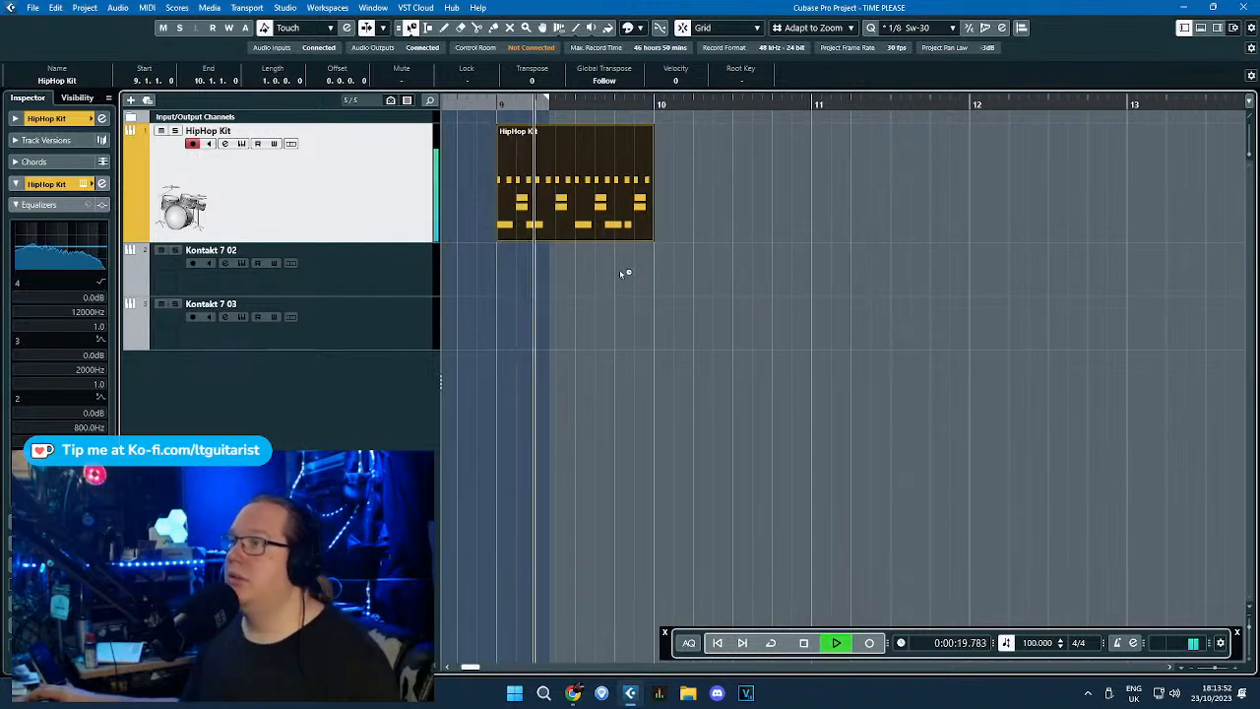
pyautogui.press('space')
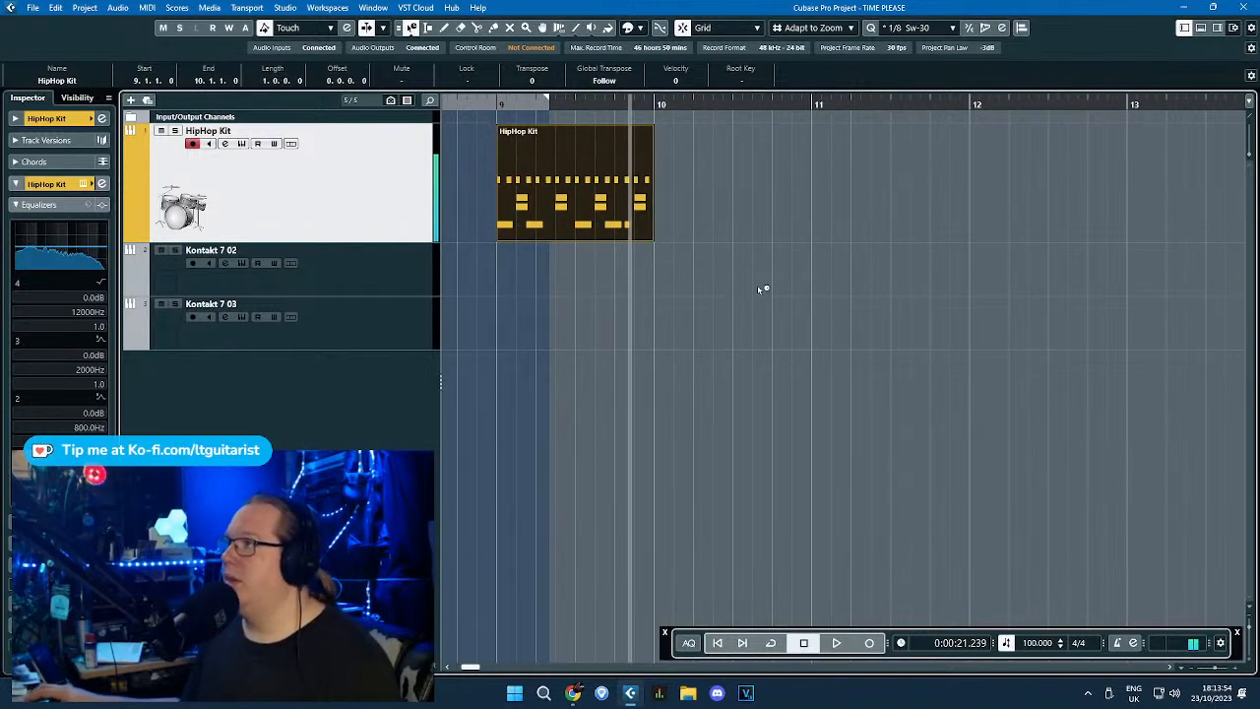
pyautogui.hotkey('ctrl', 'z')
# Stretch the HipHop Kit part to end at 11.2.1.0 and play it back in a cycle matching its length.
pyautogui.scroll(-2, 705, 272)
pyautogui.scroll(2, 772, 239)
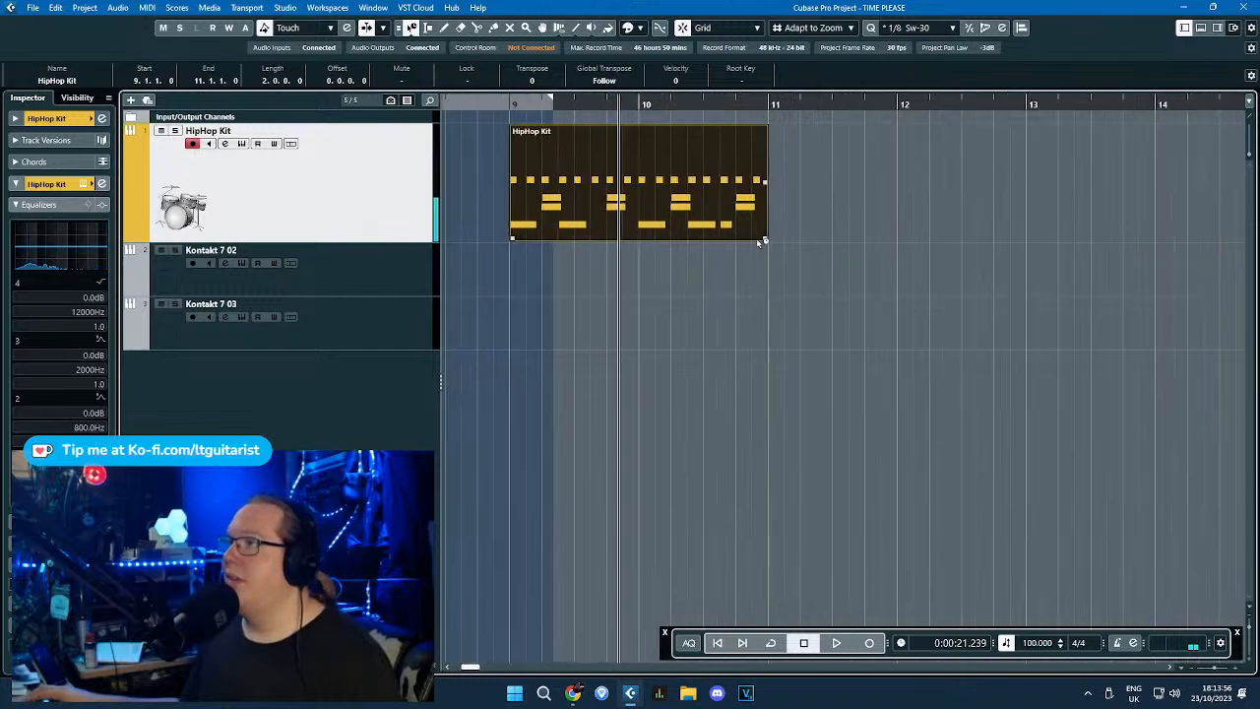
pyautogui.moveTo(768, 239); pyautogui.dragTo(798, 240)
pyautogui.click(512, 103)
pyautogui.press('space')
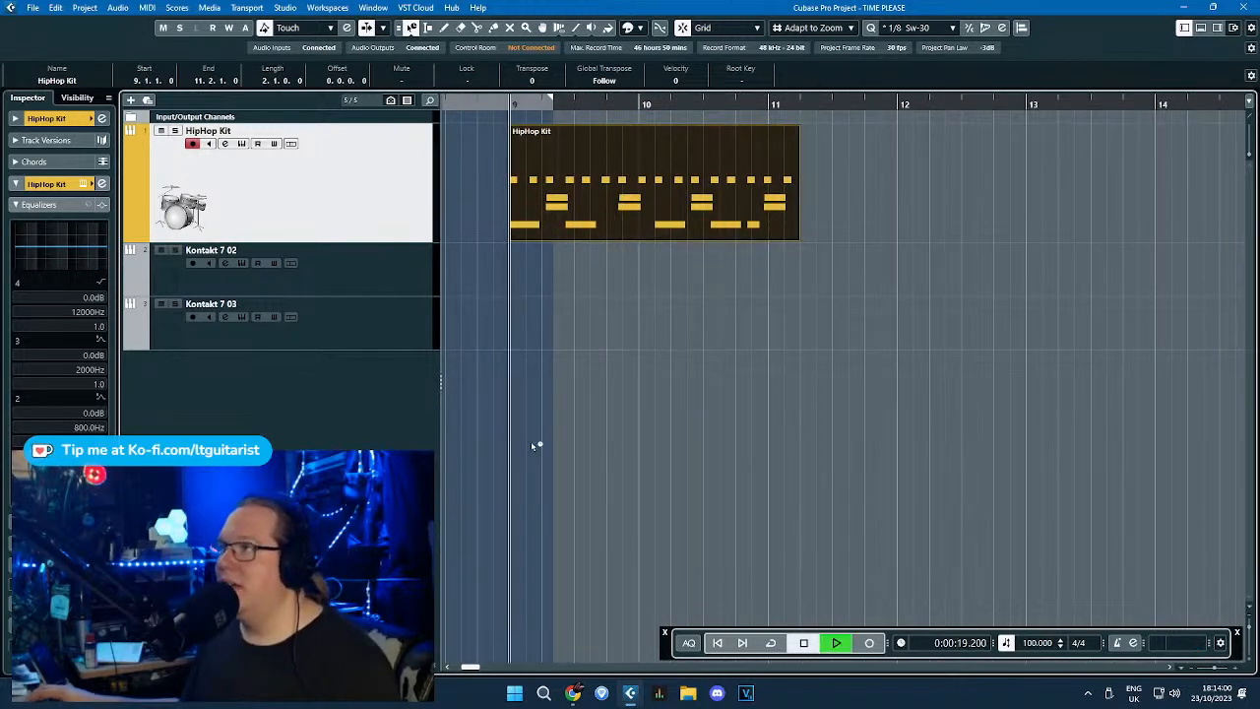
pyautogui.moveTo(553, 98)
pyautogui.mouseDown()
pyautogui.moveTo(477, 98)
pyautogui.moveTo(804, 138)
pyautogui.mouseUp()
pyautogui.press('KP_Divide')
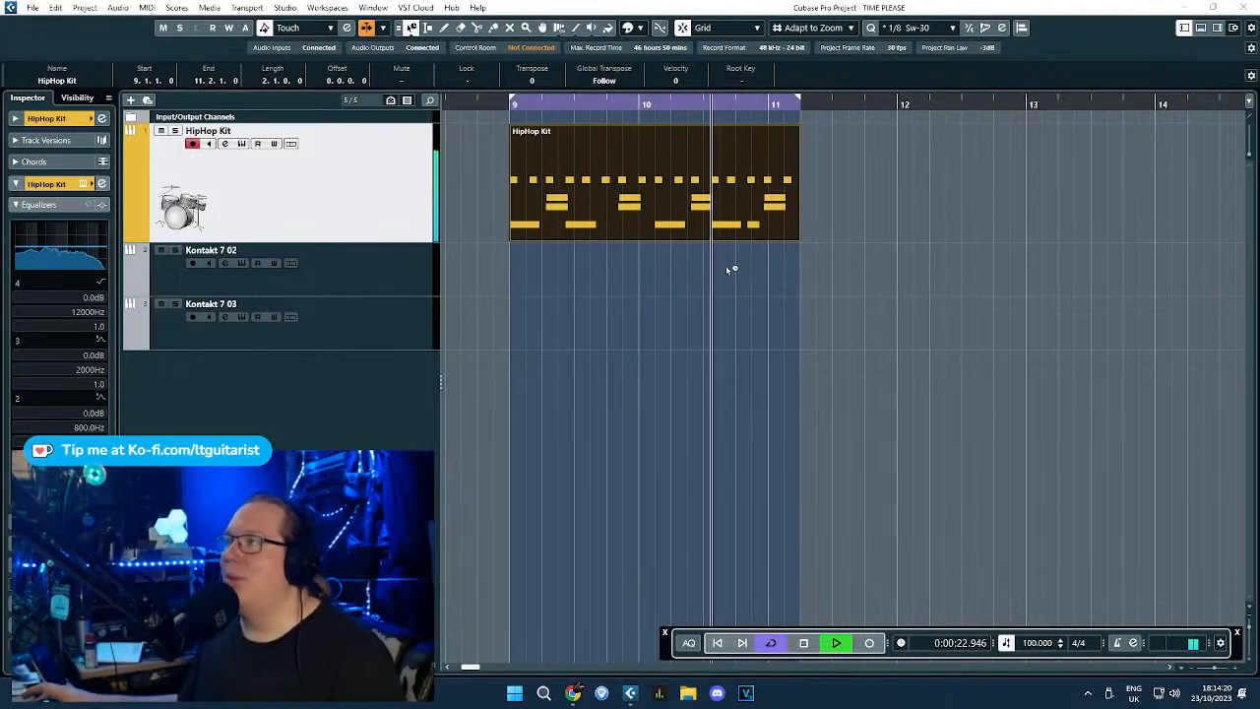
# Compress the HipHop Kit part to end at 11.1.1.0, stop playback and end the cycle range at bar 11.
pyautogui.moveTo(802, 243); pyautogui.dragTo(768, 245)
pyautogui.press('space')
pyautogui.moveTo(800, 99); pyautogui.dragTo(768, 101)
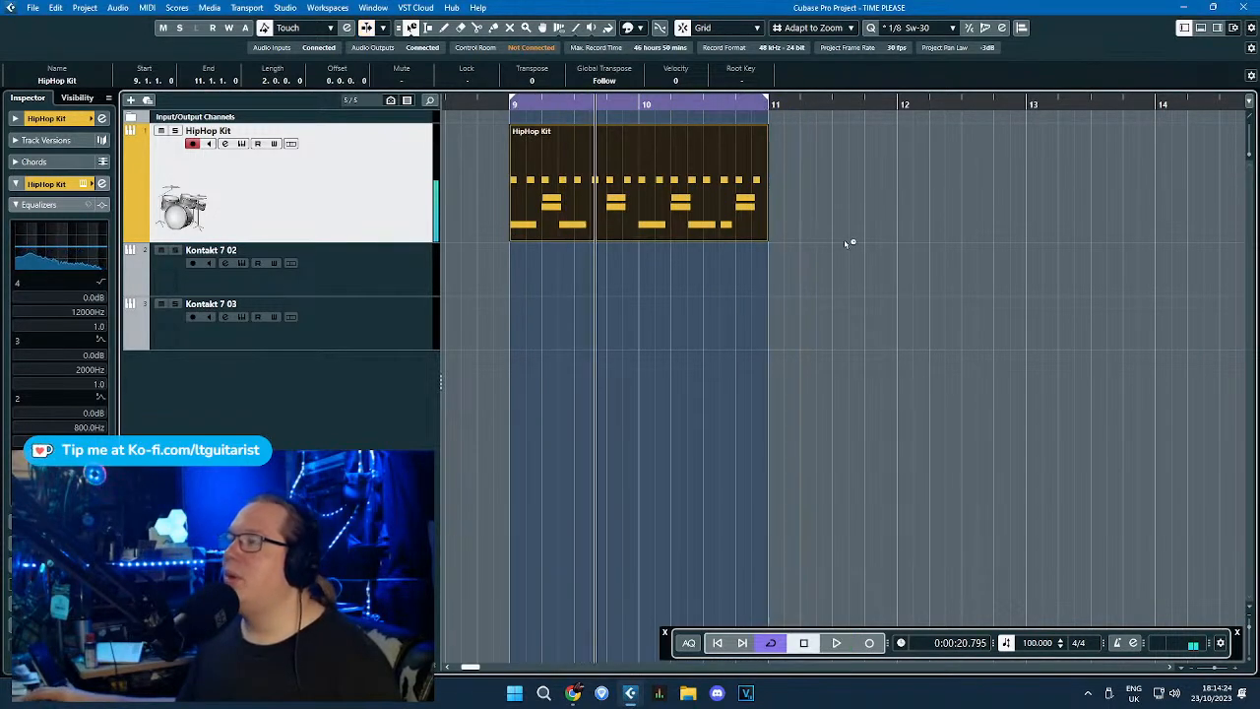
# Return the Object Selection tool to Normal Sizing and duplicate the HipHop Kit track.
pyautogui.moveTo(849, 233); pyautogui.dragTo(816, 277)
pyautogui.press('1')
pyautogui.rightClick(430, 206)
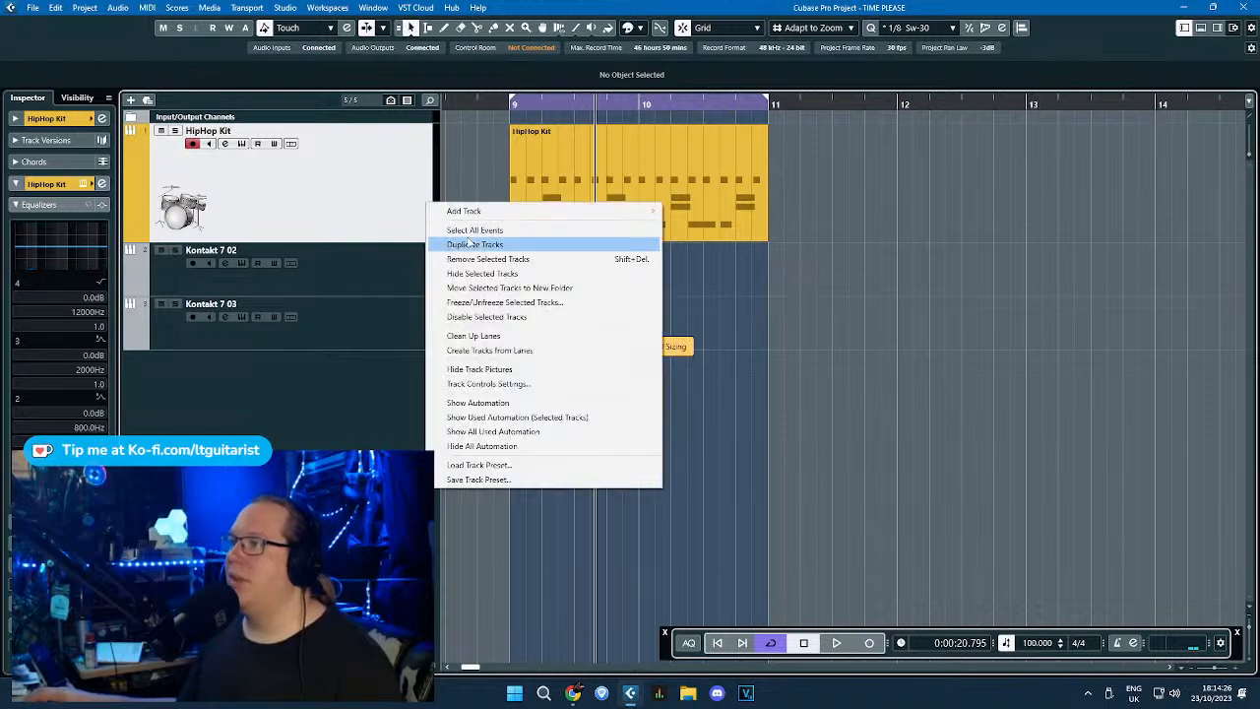
pyautogui.click(474, 245)
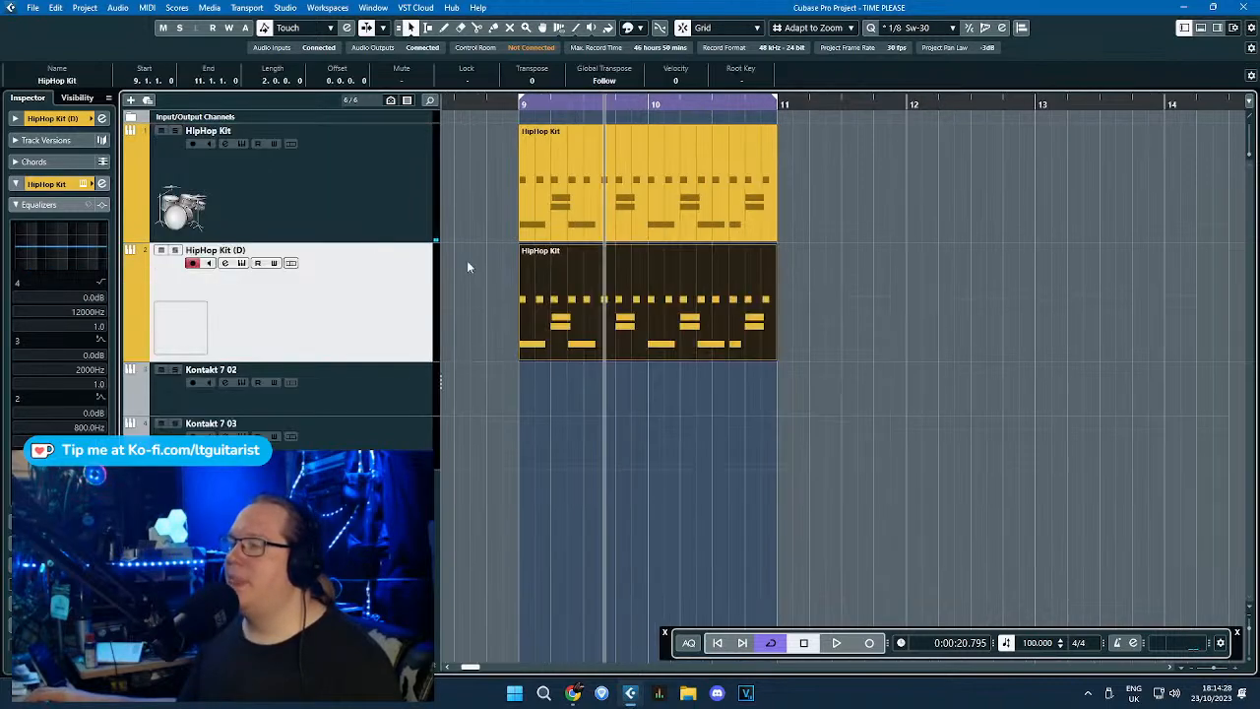
# Open the duplicated track's part in the Key Editor and delete all notes below the steady eighth-note row.
pyautogui.doubleClick(563, 261)
pyautogui.moveTo(638, 394); pyautogui.dragTo(285, 270)
pyautogui.press('Delete')
# Transpose the remaining row of notes up to C#2 in the duplicated part.
pyautogui.scroll(3, 314, 302)
pyautogui.moveTo(1004, 312); pyautogui.dragTo(291, 228)
pyautogui.press('Up')
pyautogui.press('Up')
pyautogui.press('Up')
pyautogui.press('Up')
pyautogui.press('Up')
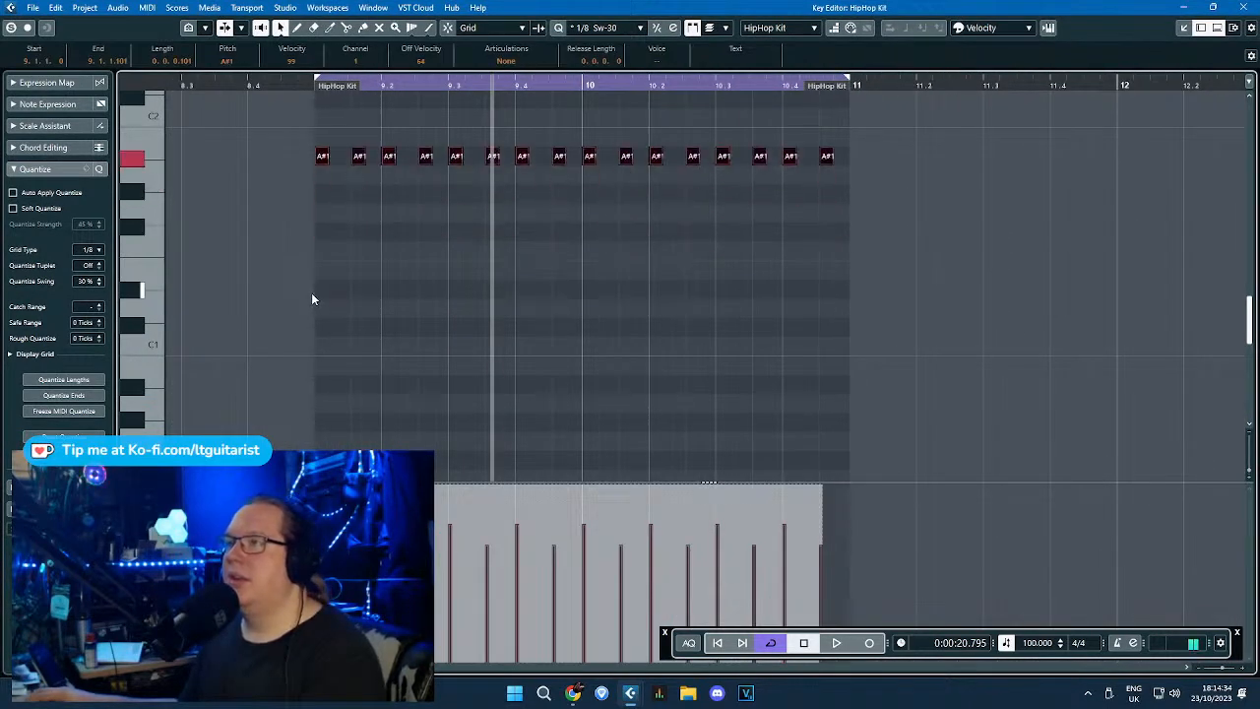
pyautogui.press('Up')
pyautogui.press('Up')
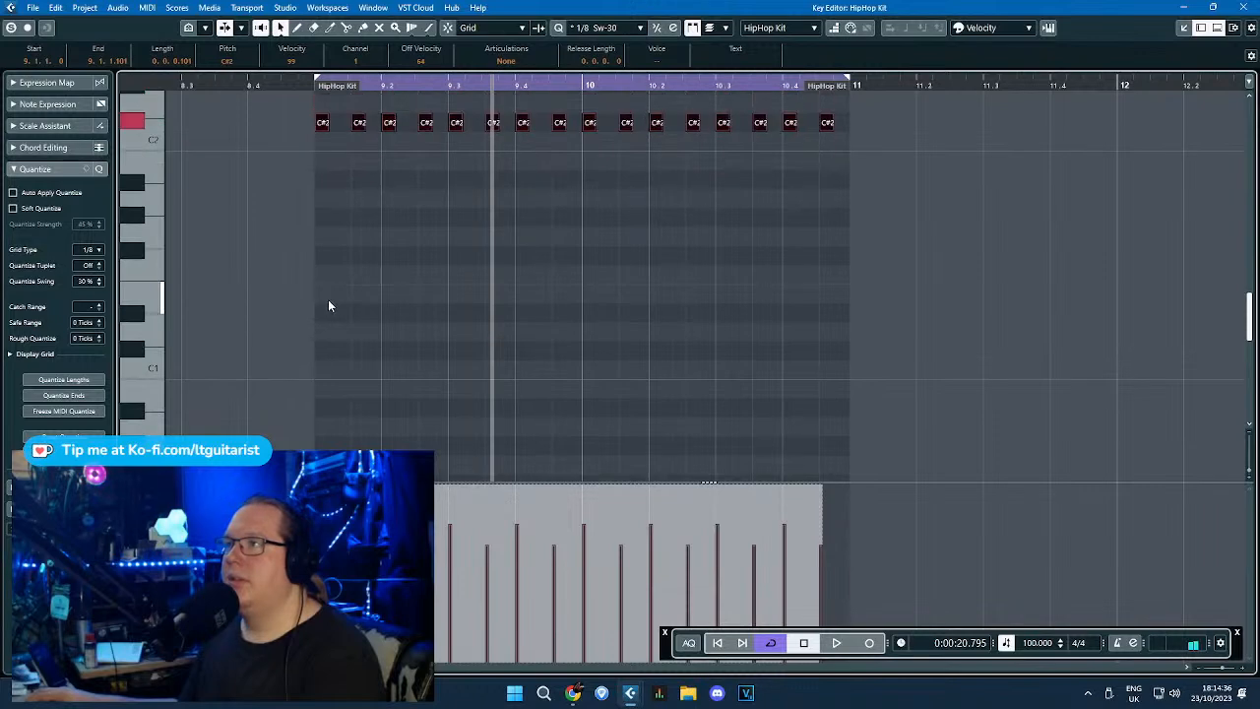
# Deselect the C#2 notes and play back the cycle to hear them.
pyautogui.click(970, 343)
pyautogui.moveTo(989, 307); pyautogui.dragTo(296, 104)
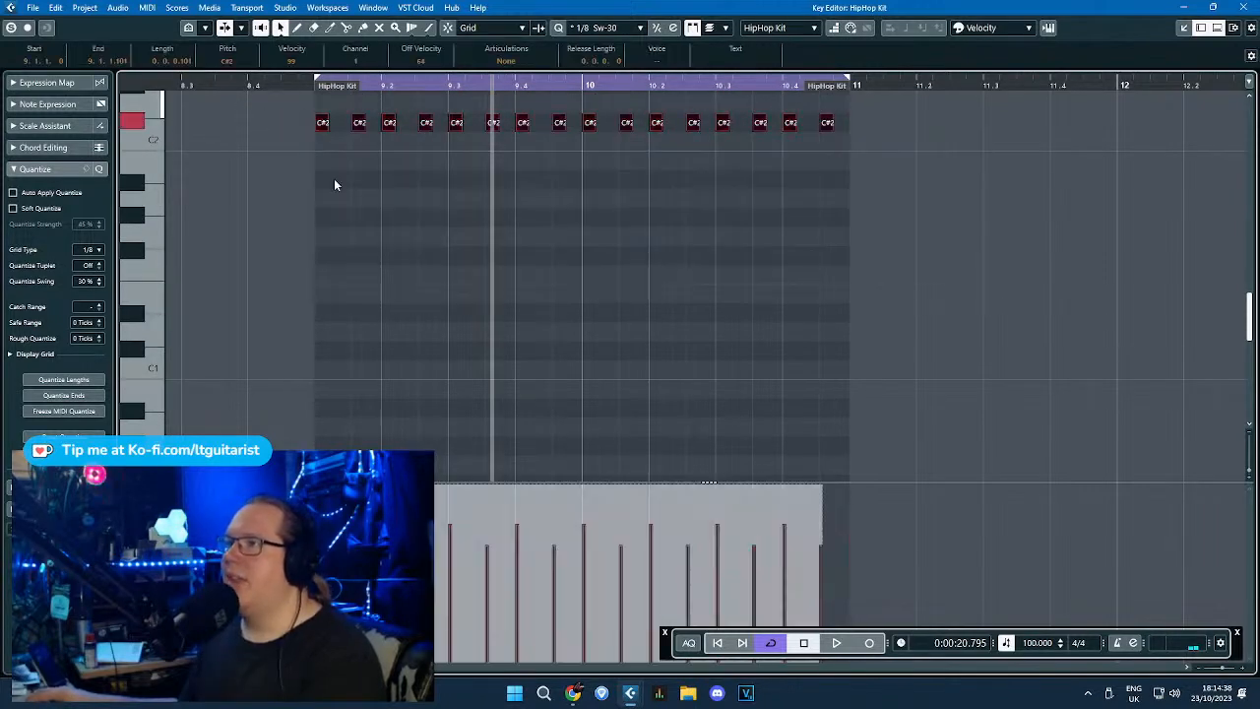
pyautogui.click(319, 105)
pyautogui.press('space')
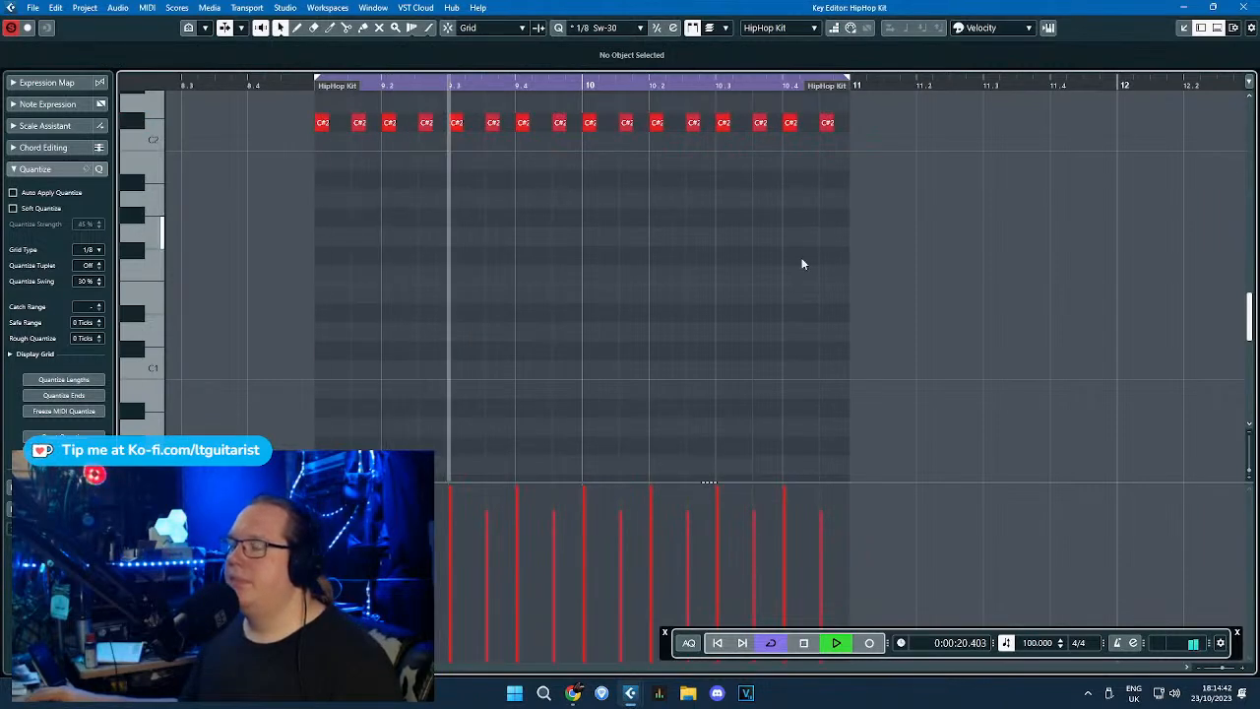
# Stop playback, return to the project window and time-stretch the duplicated track's part to end at bar 12.
pyautogui.press('space')
pyautogui.click(1239, 7)
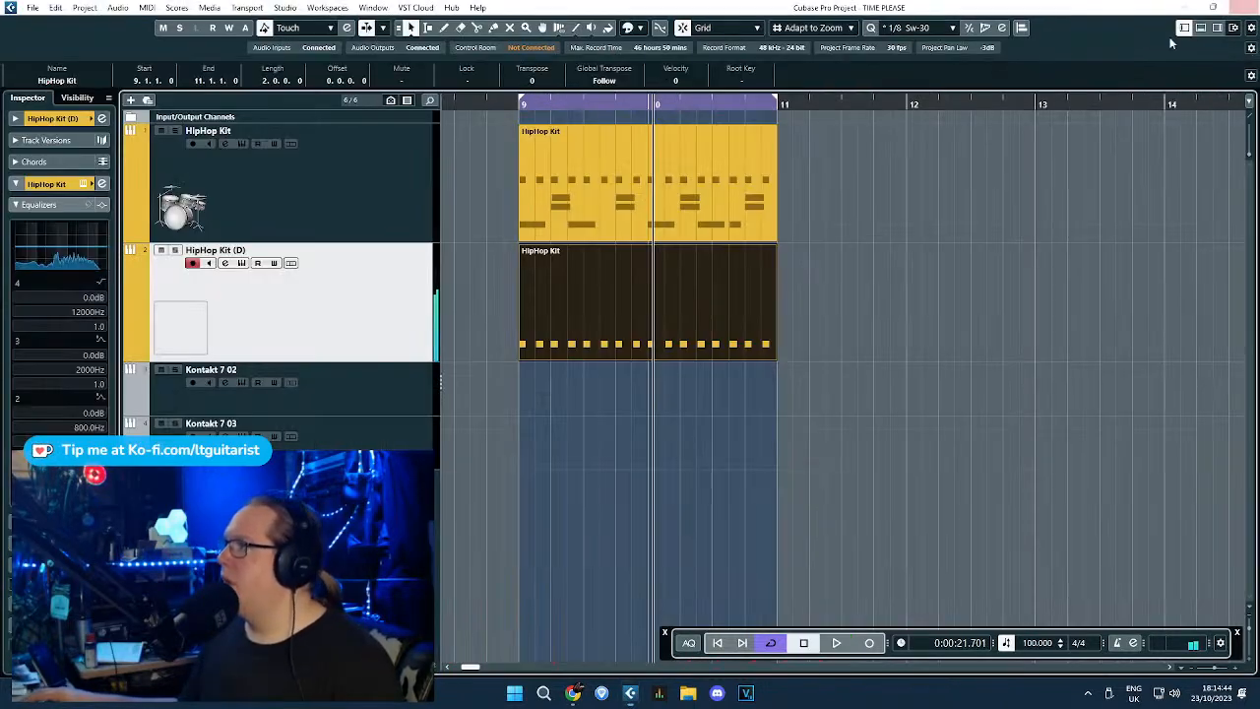
pyautogui.click(798, 374)
pyautogui.click(620, 293)
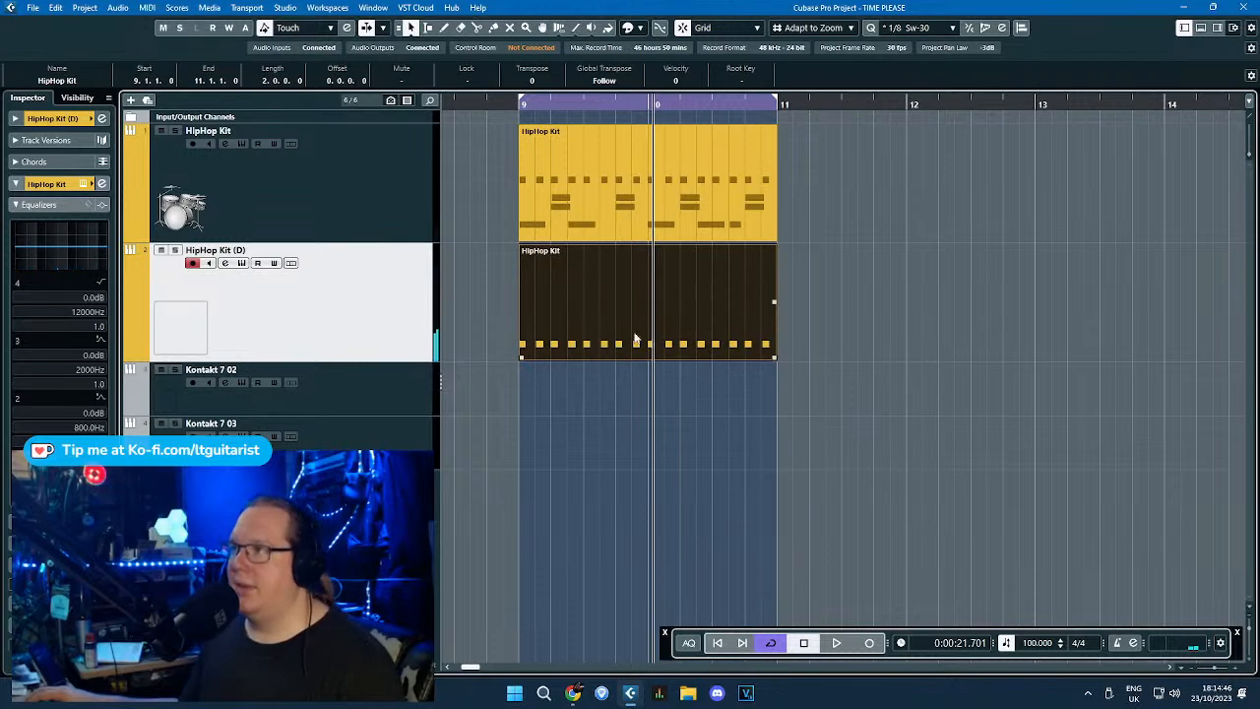
pyautogui.click(891, 383)
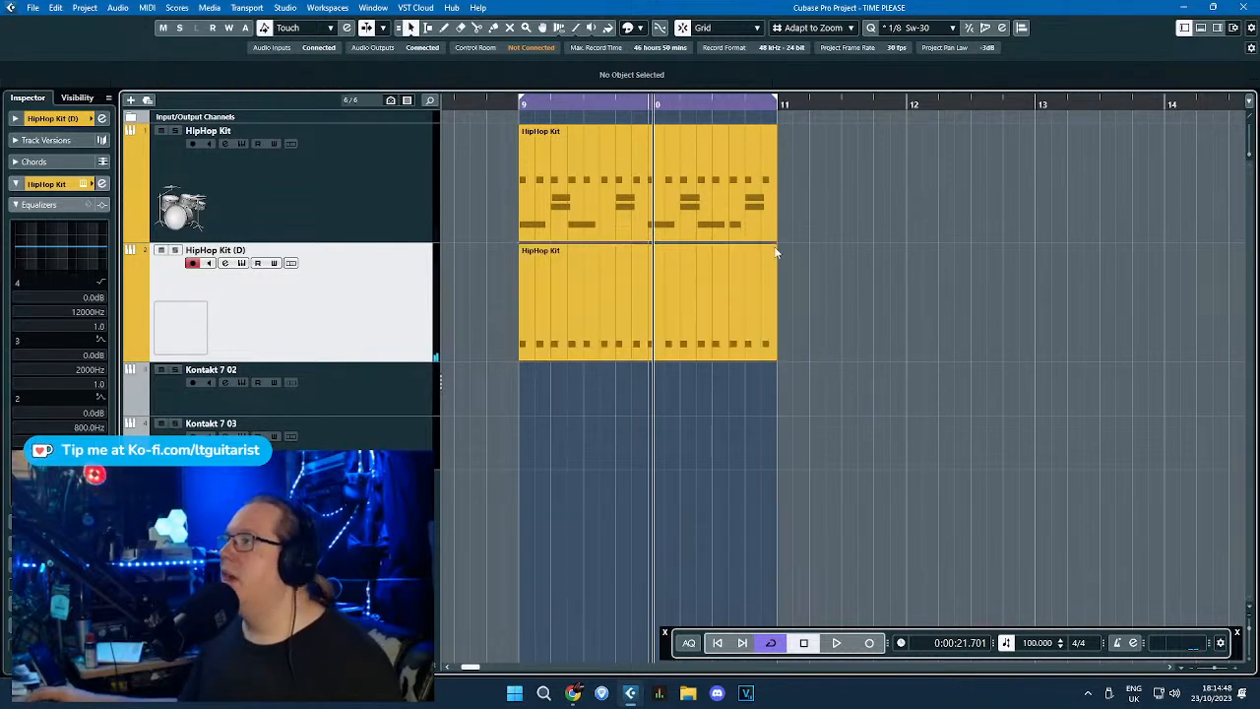
pyautogui.click(719, 325)
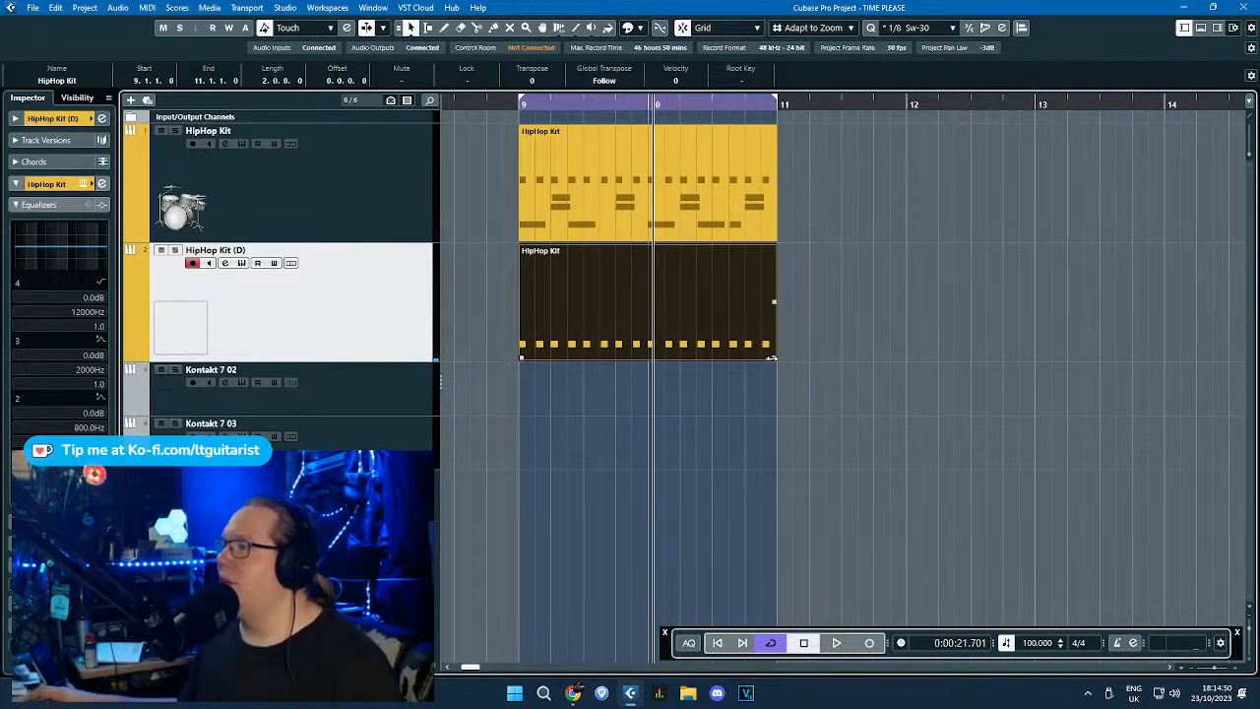
pyautogui.moveTo(774, 358); pyautogui.dragTo(898, 369)
pyautogui.press('1')
# Split the original HipHop Kit part at bar 10.
pyautogui.click(823, 234)
pyautogui.click(659, 177)
pyautogui.keyDown('alt'); pyautogui.click(652, 214); pyautogui.keyUp('alt')
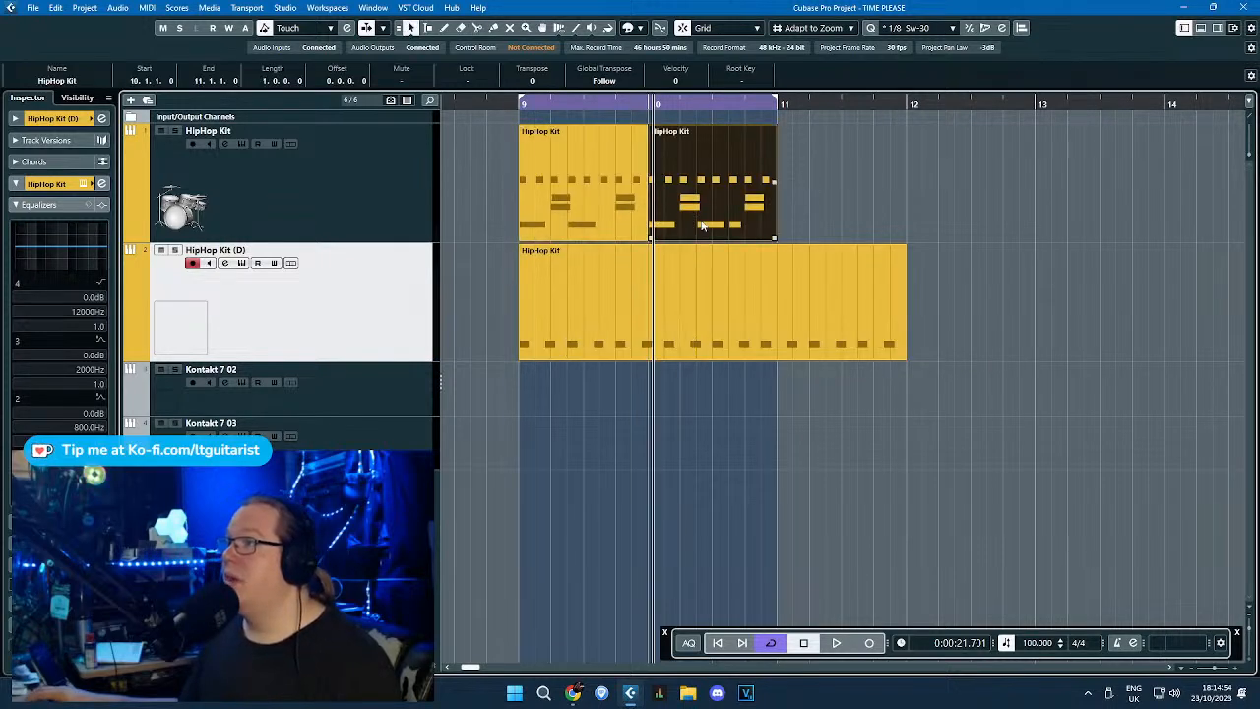
# Duplicate the bar 10 part into bar 11 on the original track and extend the cycle to end at bar 12.
pyautogui.hotkey('ctrl', 'd')
pyautogui.click(939, 394)
pyautogui.moveTo(779, 103)
pyautogui.mouseDown()
pyautogui.moveTo(849, 126)
pyautogui.moveTo(906, 104)
pyautogui.mouseUp()
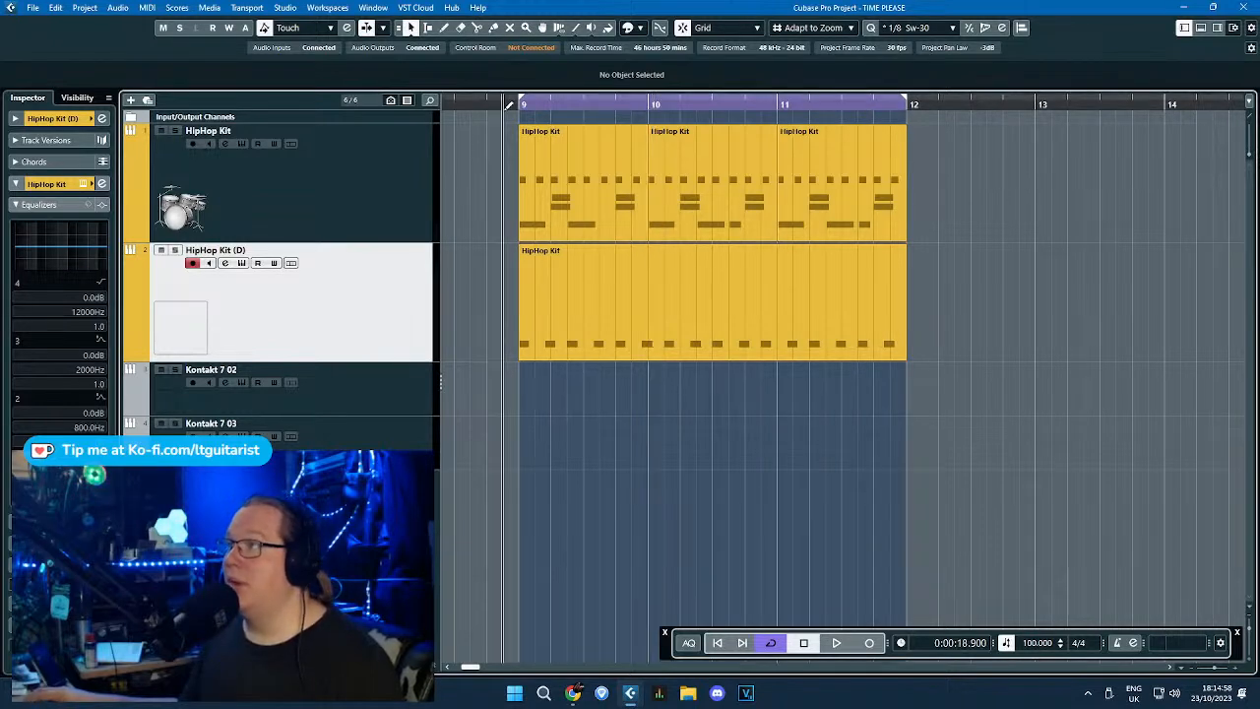
pyautogui.click(610, 179)
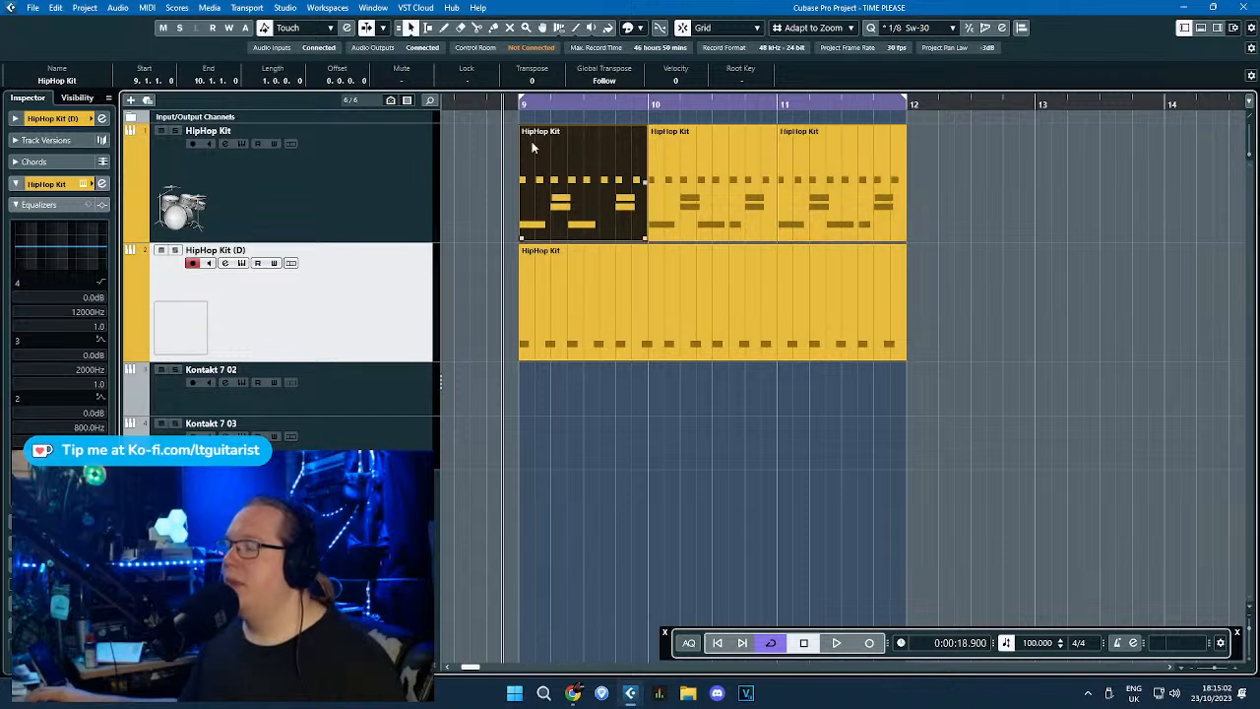
pyautogui.moveTo(486, 120); pyautogui.dragTo(968, 221)
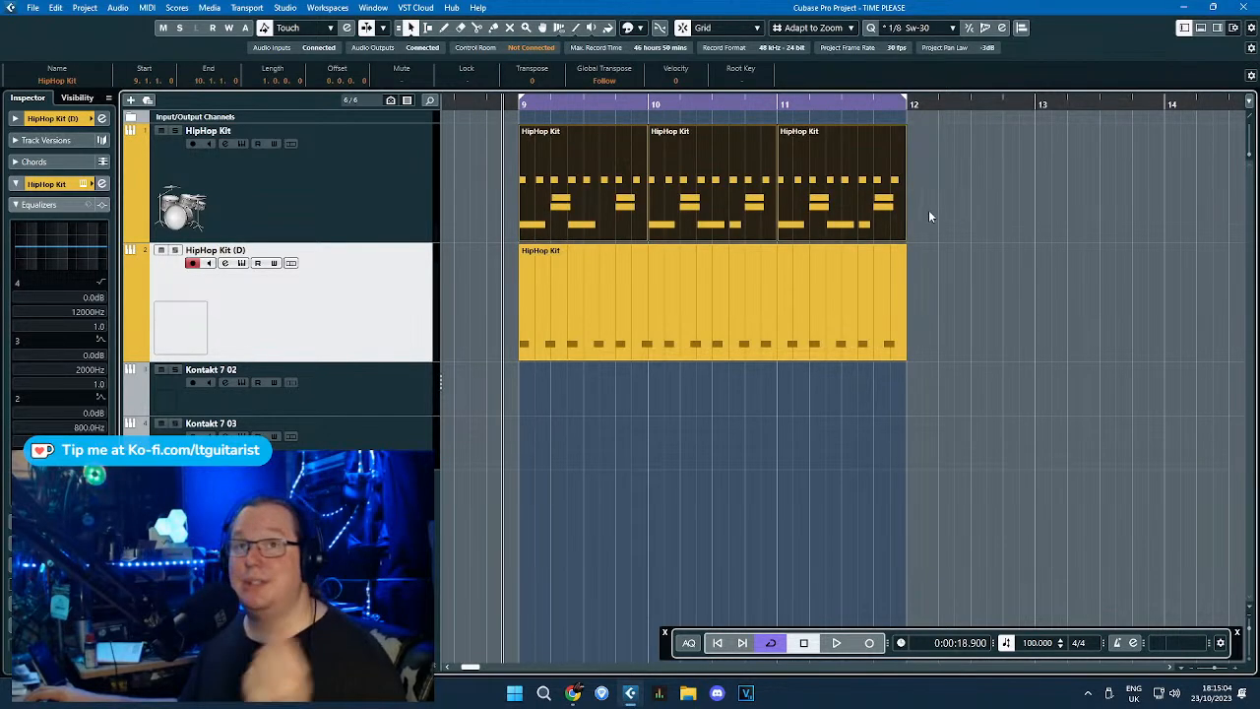
pyautogui.click(501, 176)
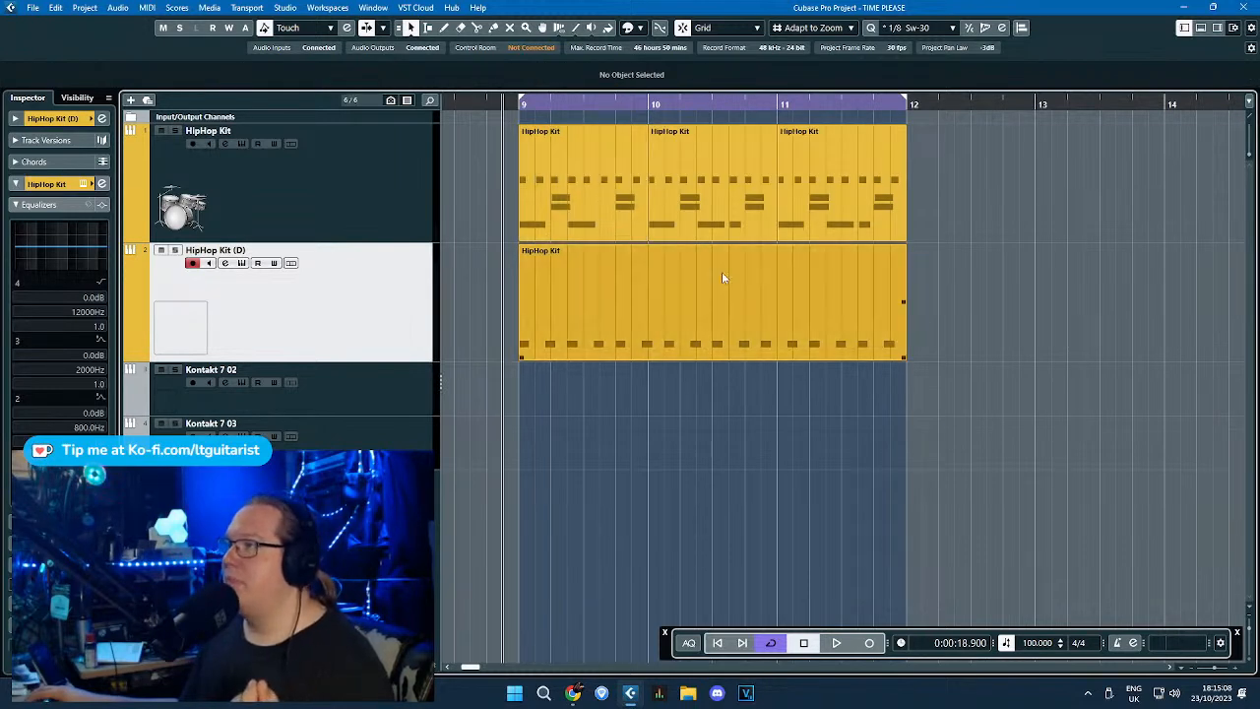
pyautogui.click(560, 310)
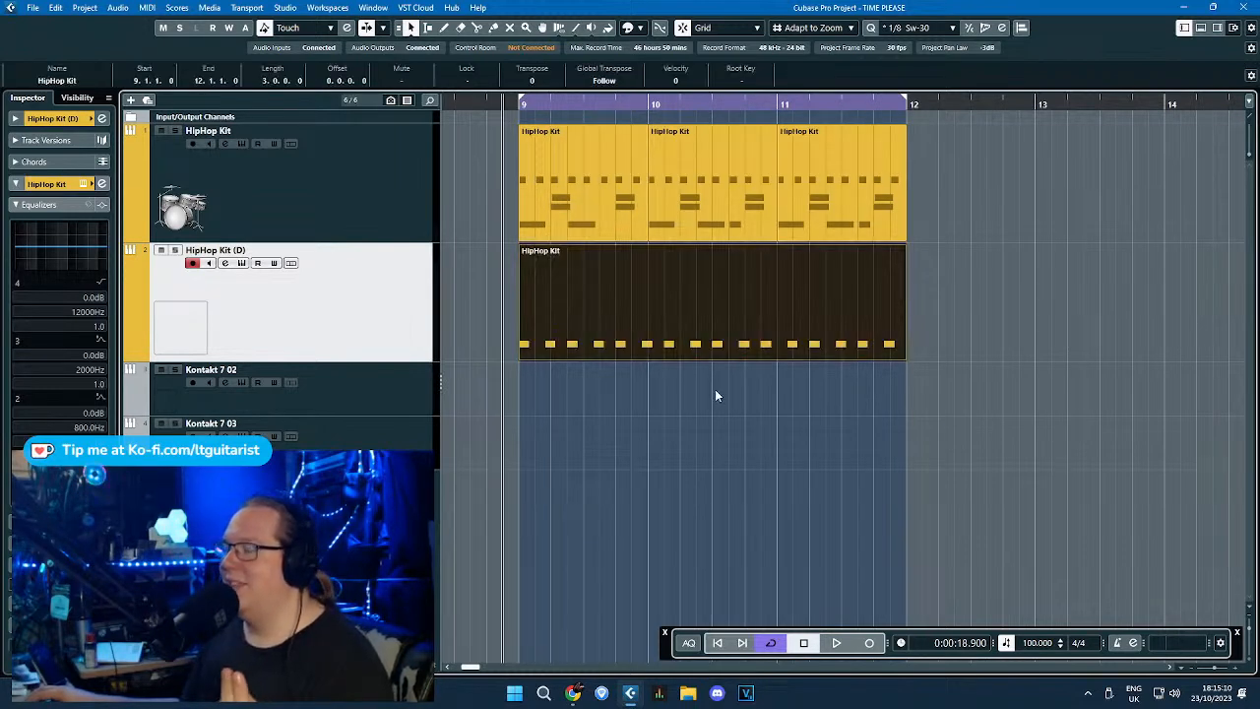
pyautogui.click(715, 391)
pyautogui.click(577, 295)
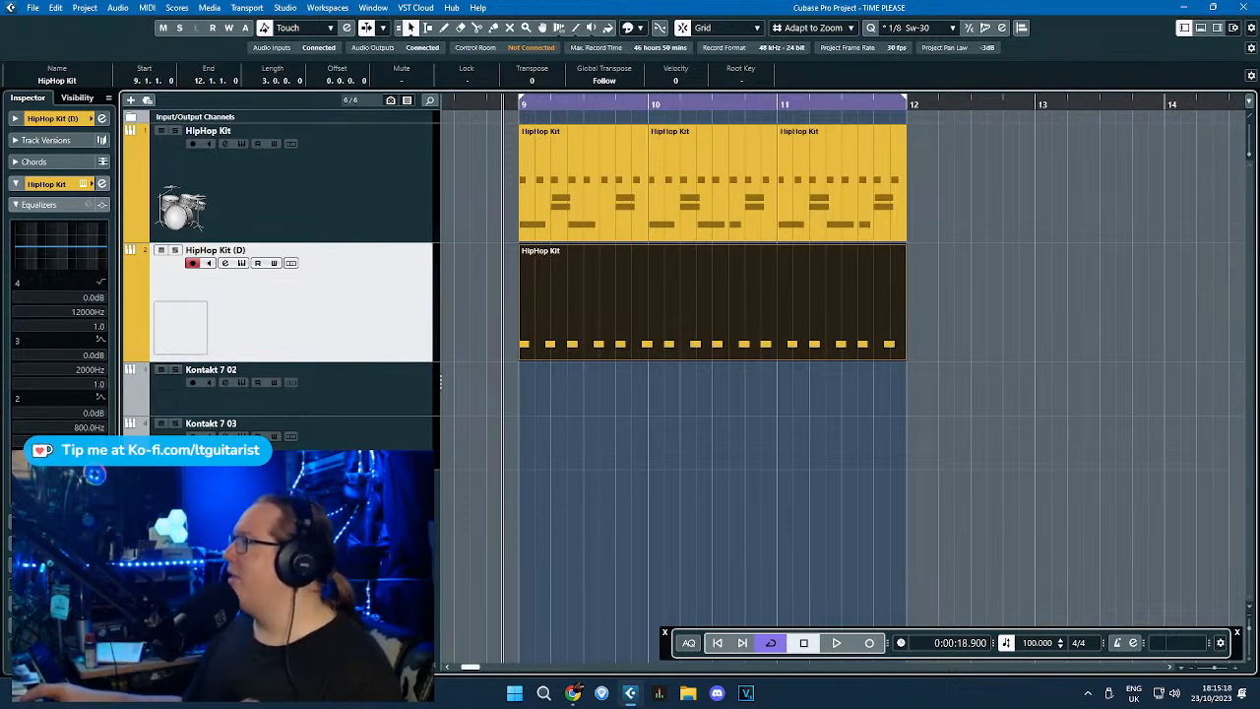
pyautogui.press('F2')
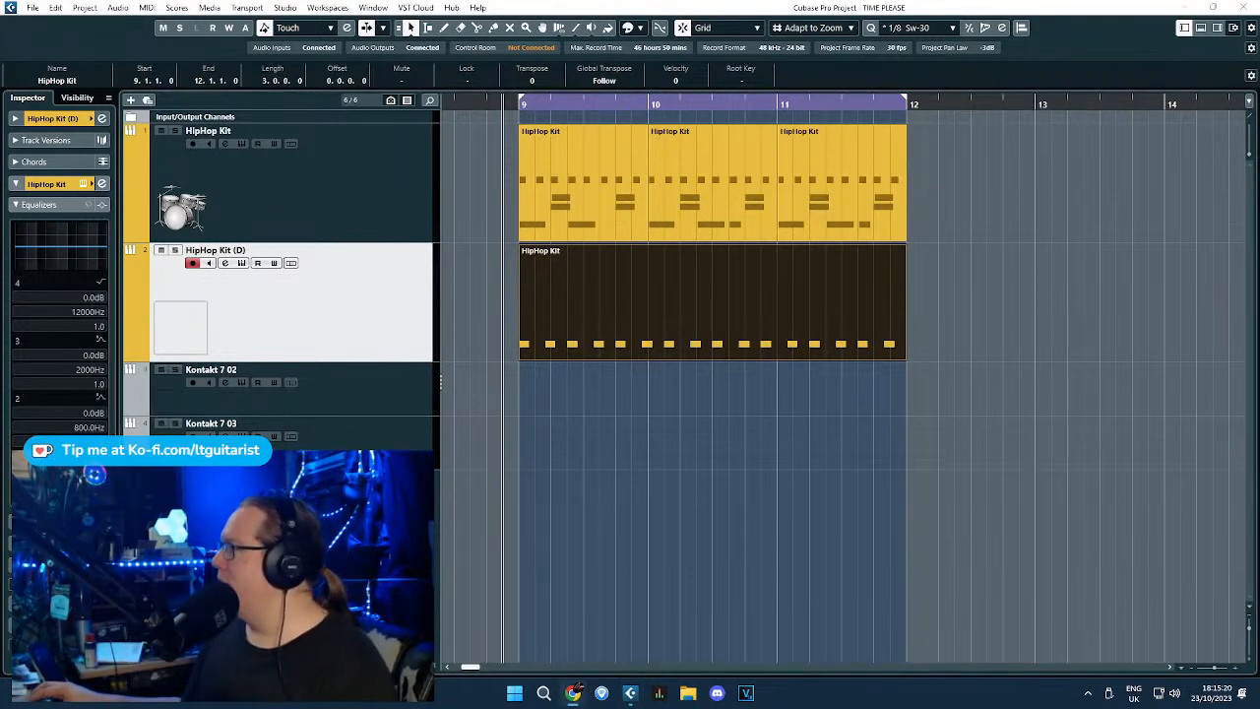
pyautogui.moveTo(1097, 172)
pyautogui.mouseDown()
pyautogui.moveTo(504, 145)
pyautogui.moveTo(498, 135)
pyautogui.moveTo(1083, 174)
pyautogui.moveTo(645, 180)
pyautogui.moveTo(1093, 172)
pyautogui.mouseUp()
# Examine the notes of the original track's bar 11 part and of the stretched part in the Key Editor.
pyautogui.doubleClick(829, 165)
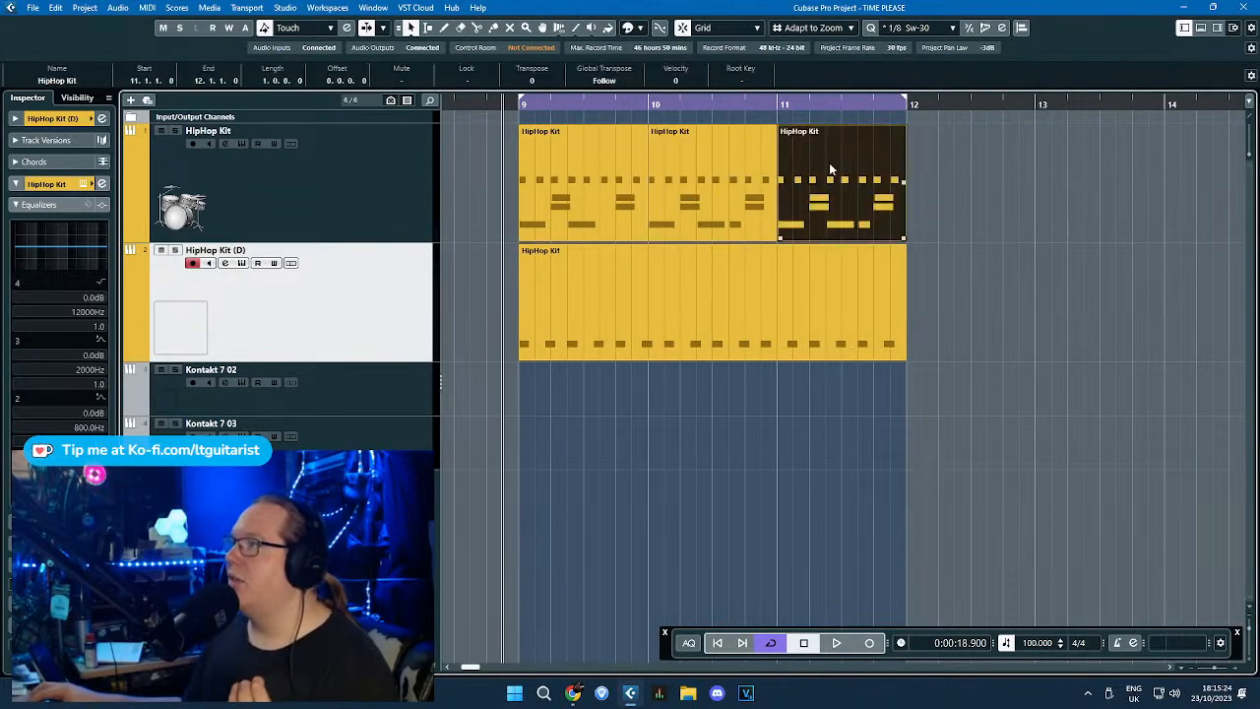
pyautogui.hscroll(-1, 250, 380)
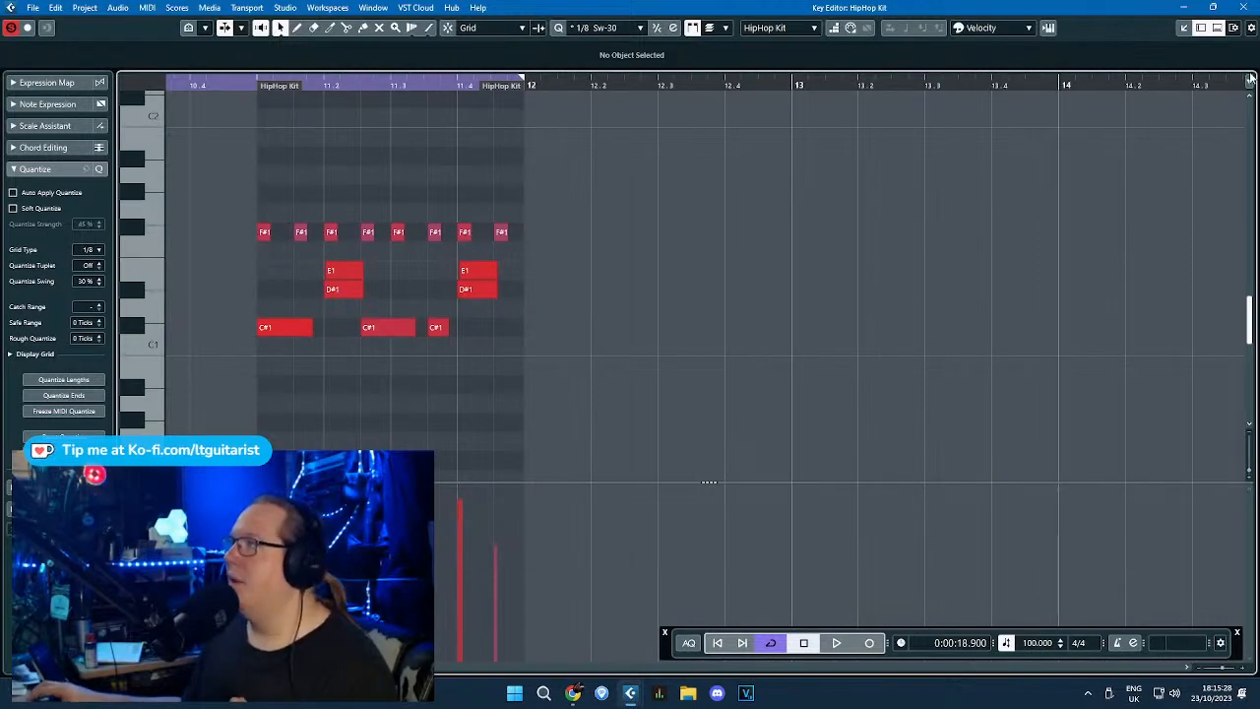
pyautogui.click(1243, 7)
pyautogui.doubleClick(712, 342)
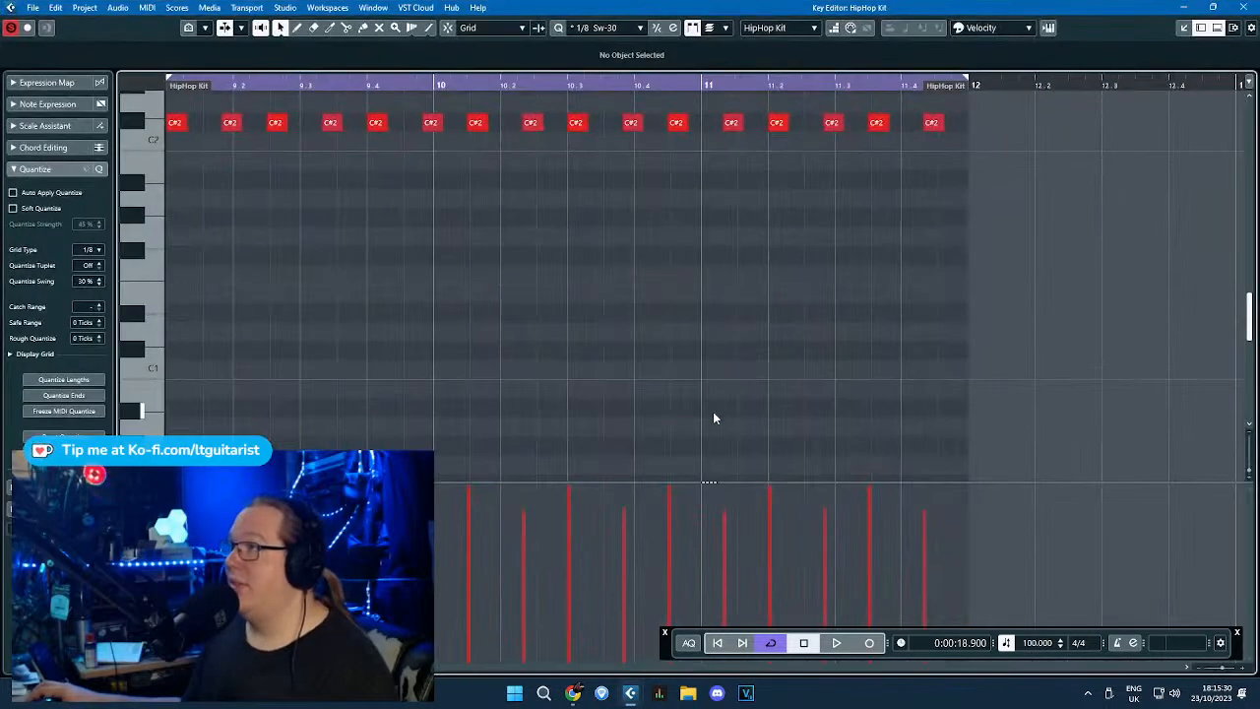
pyautogui.moveTo(714, 409); pyautogui.dragTo(209, 363)
pyautogui.hscroll(-2, 416, 385)
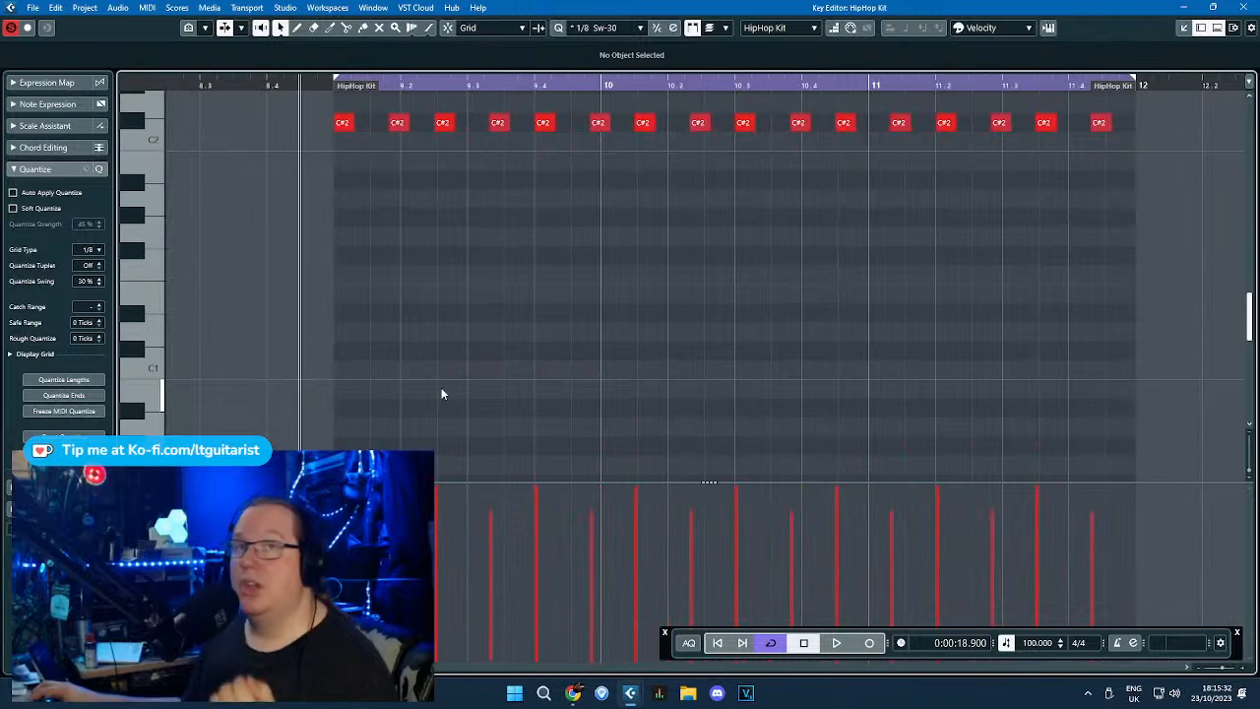
pyautogui.click(1243, 7)
# Play back the three-bar cycle to hear the stretched part against the original beat.
pyautogui.press('space')
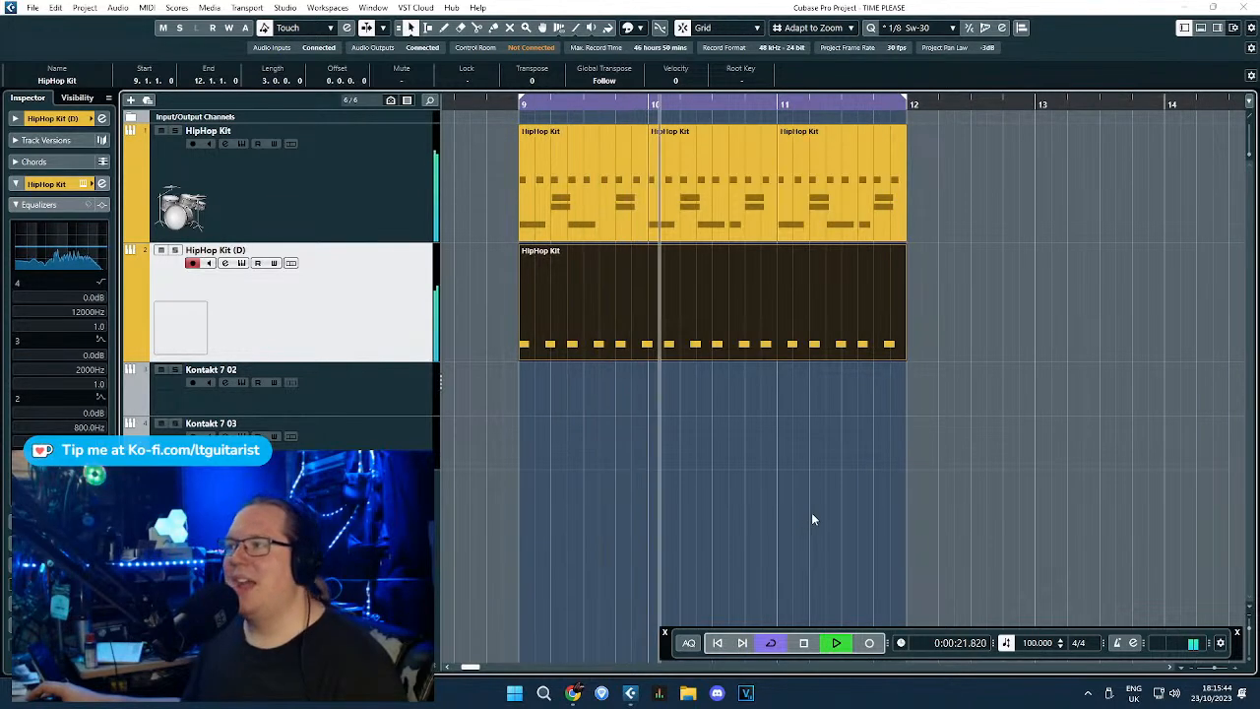
pyautogui.scroll(2, 865, 507)
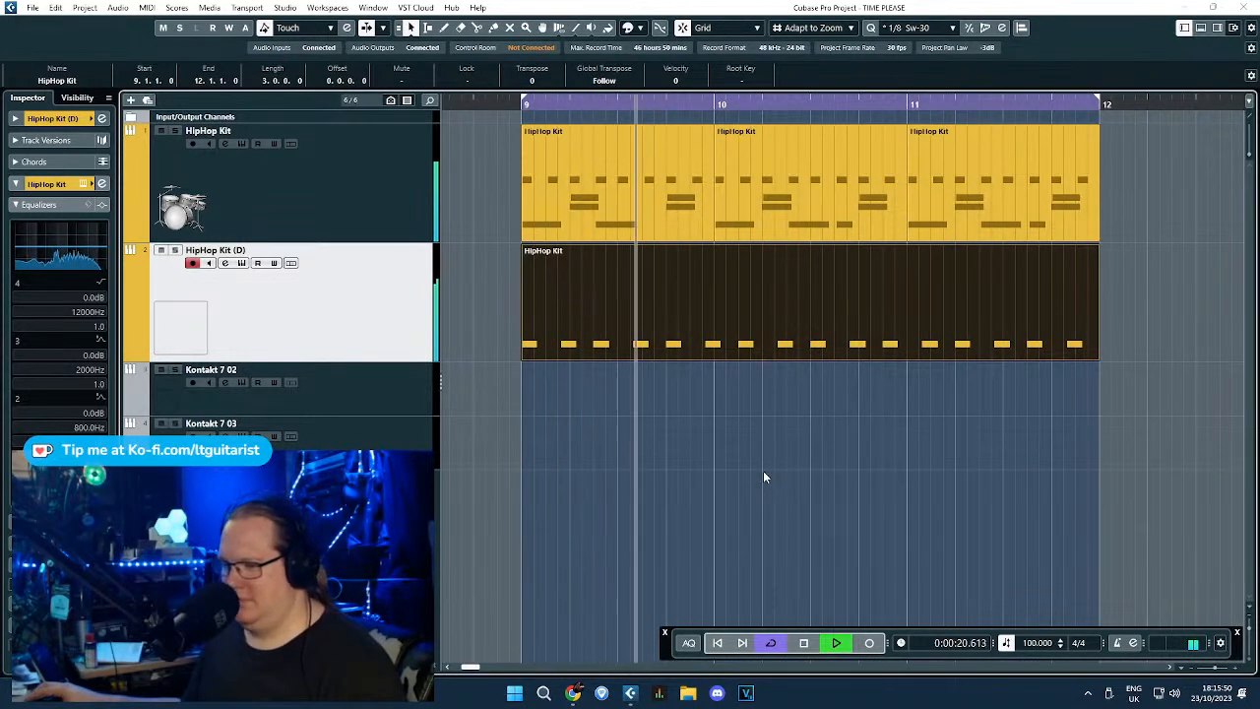
pyautogui.scroll(-2, 759, 480)
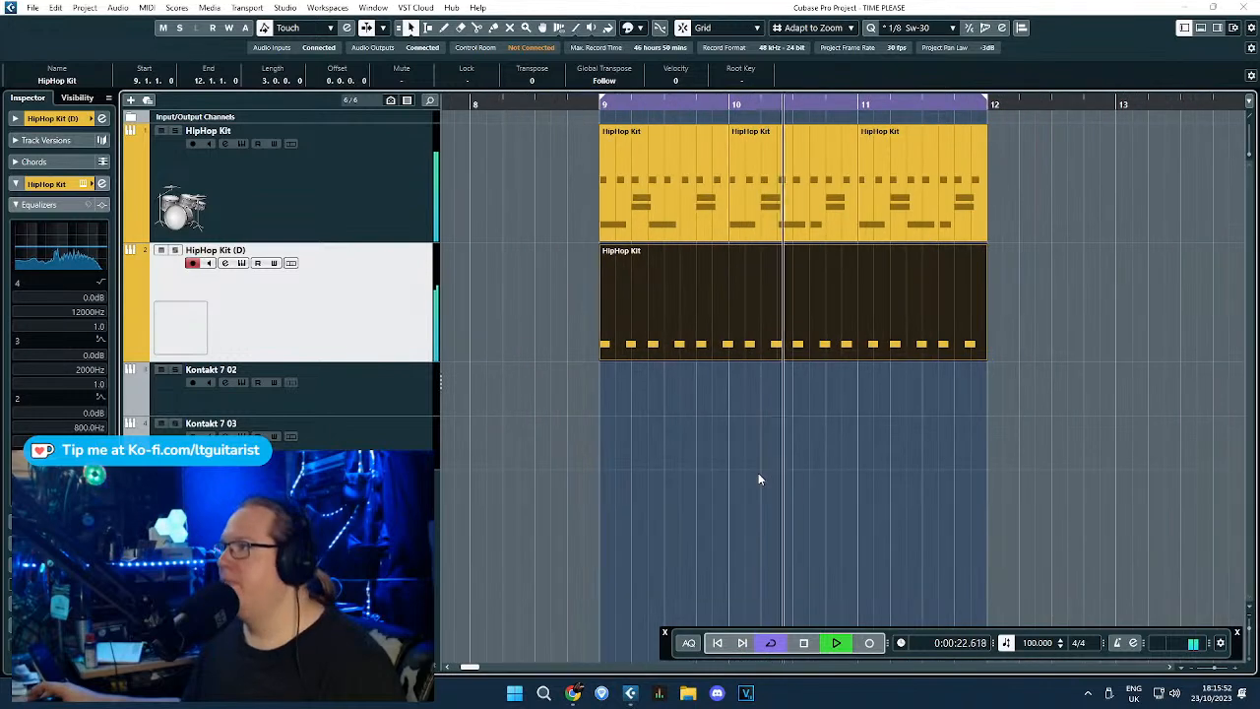
pyautogui.scroll(1, 901, 507)
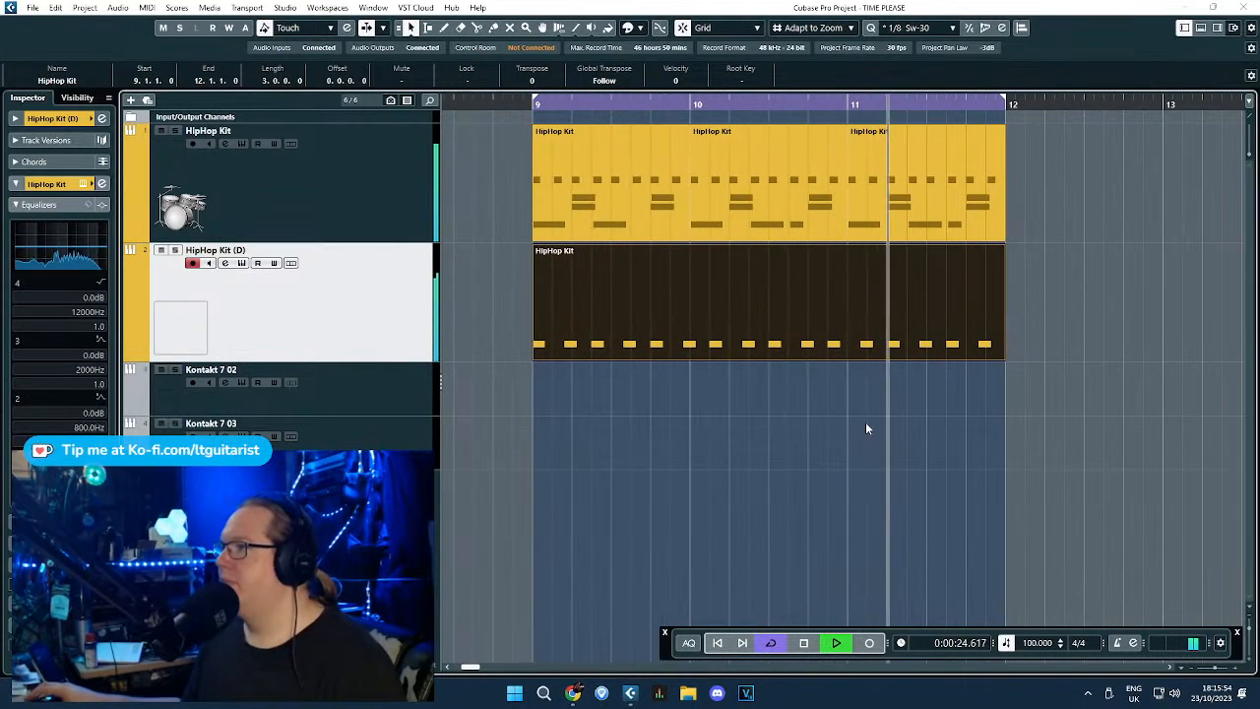
pyautogui.press('space')
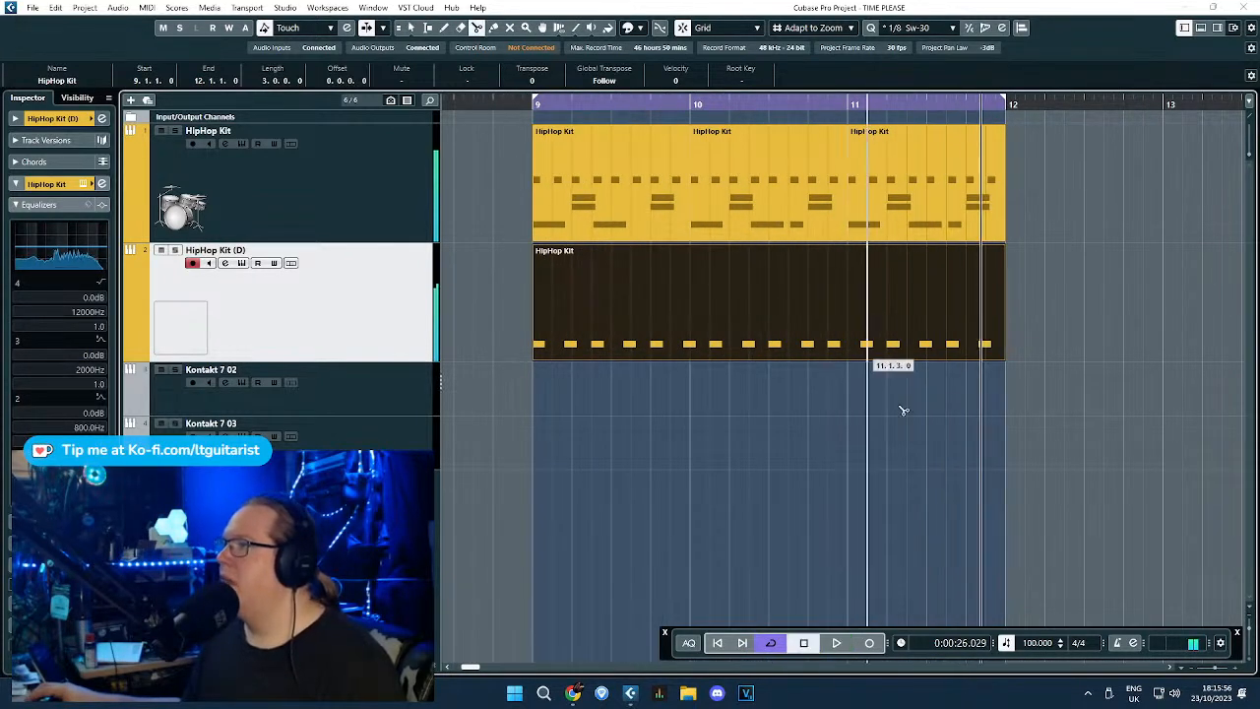
# Split the stretched part at bar 11 and delete everything after bar 11 on both tracks.
pyautogui.click(849, 313)
pyautogui.press('1')
pyautogui.moveTo(1081, 470); pyautogui.dragTo(948, 151)
pyautogui.press('Delete')
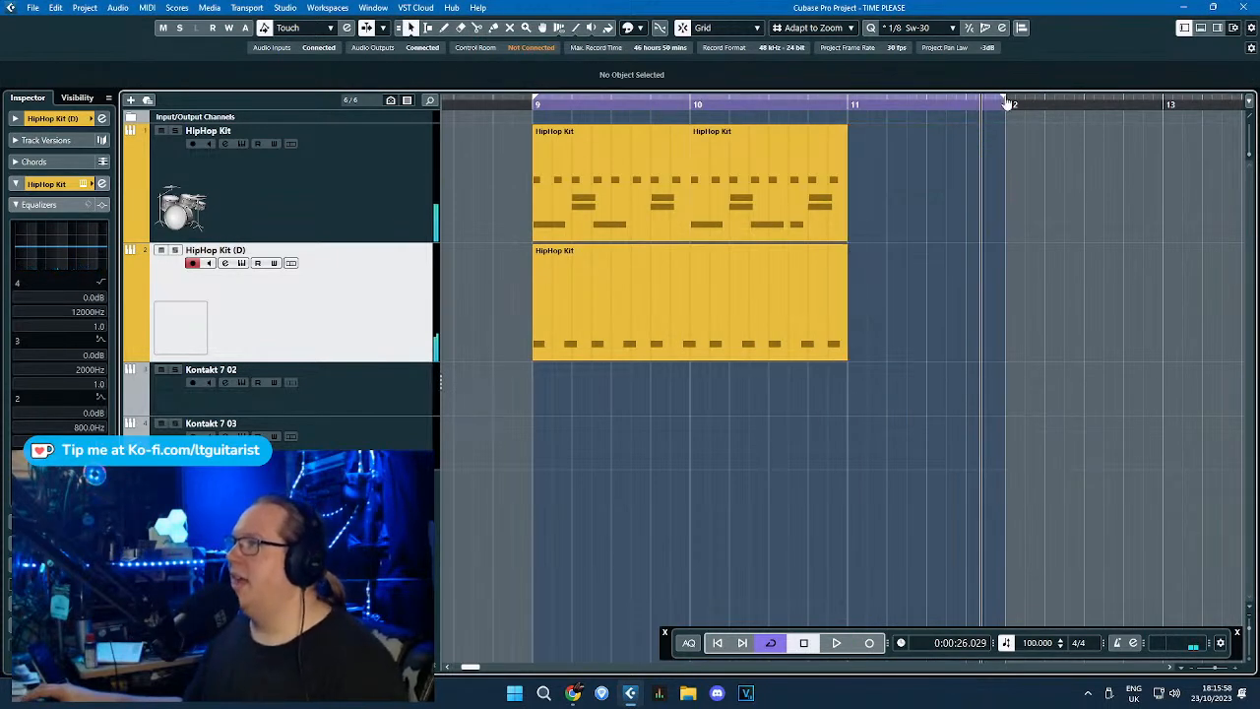
# Shorten the cycle to end at bar 11 and start playing it back.
pyautogui.moveTo(1006, 102); pyautogui.dragTo(848, 132)
pyautogui.scroll(-1, 502, 275)
pyautogui.press('space')
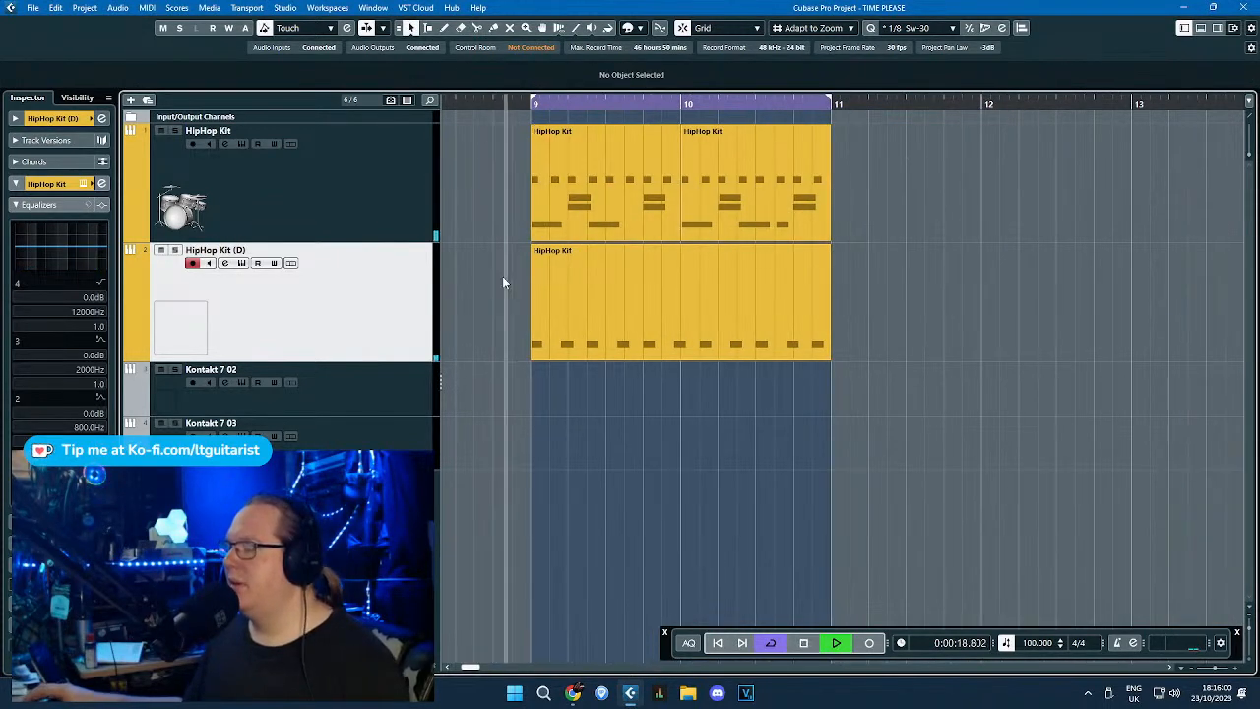
# Open the shortened duplicate part in the Key Editor, stop playback and set the quantize preset to 1/32.
pyautogui.click(569, 331)
pyautogui.doubleClick(569, 331)
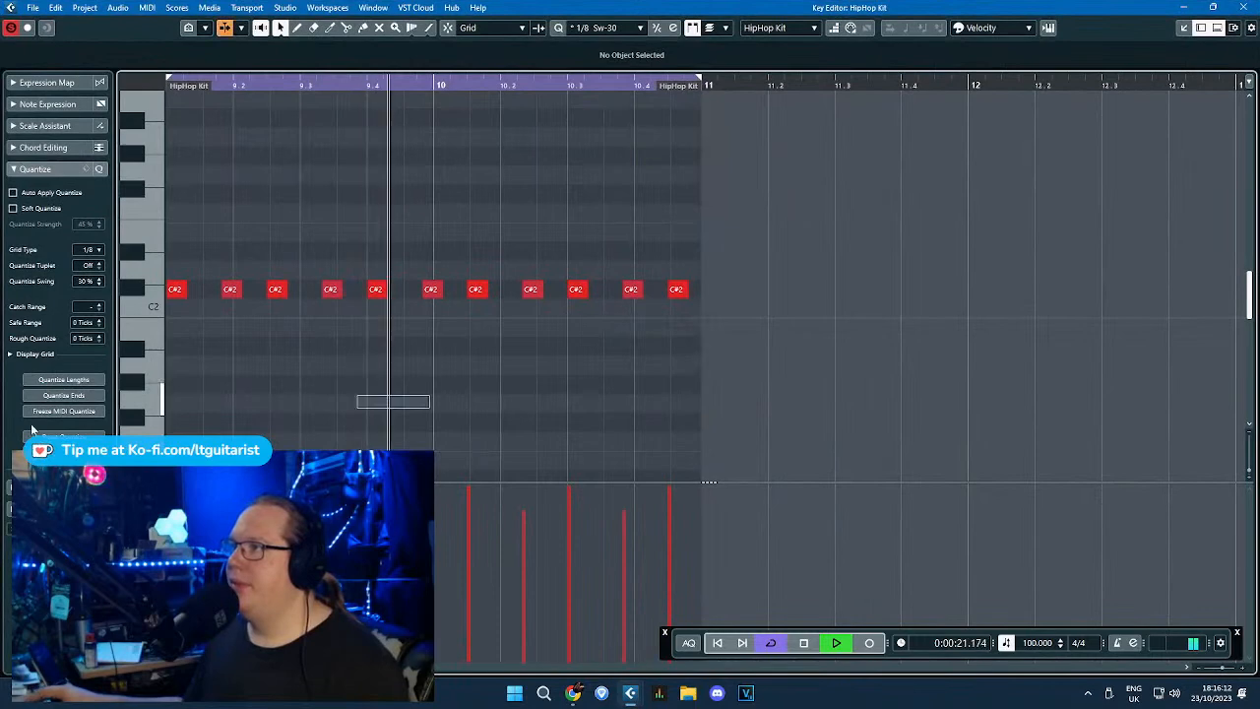
pyautogui.press('space')
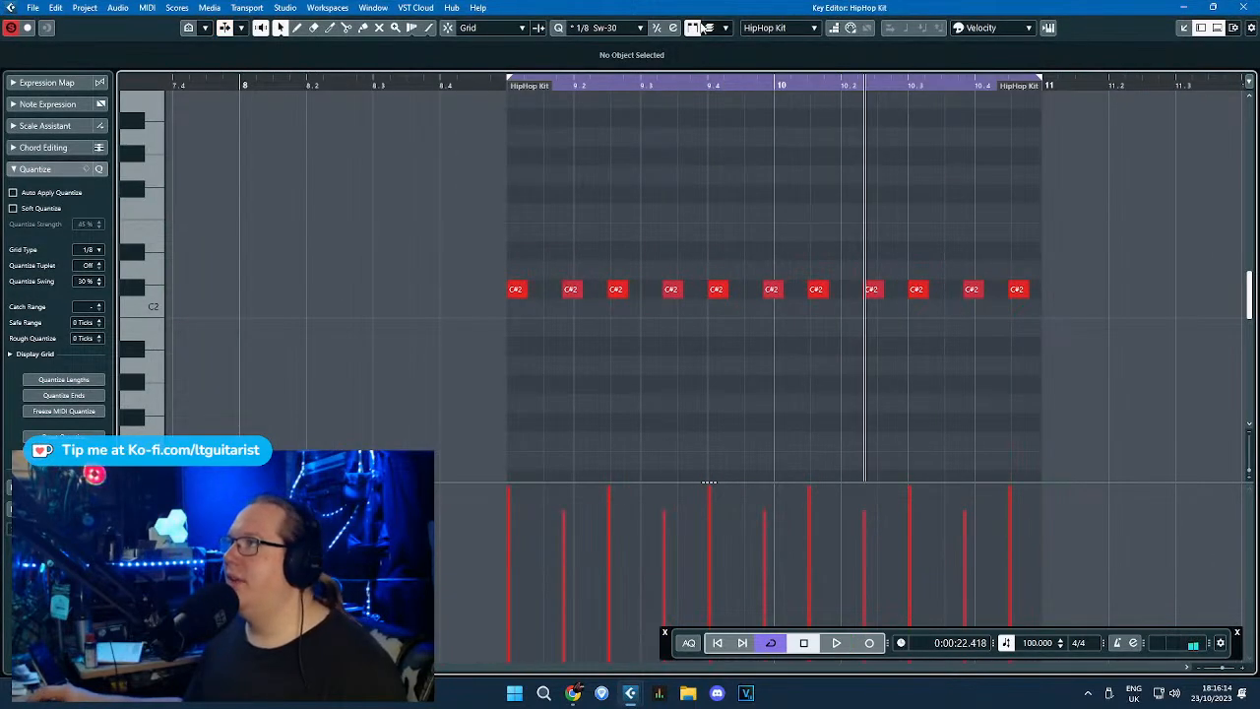
pyautogui.click(615, 28)
pyautogui.click(612, 132)
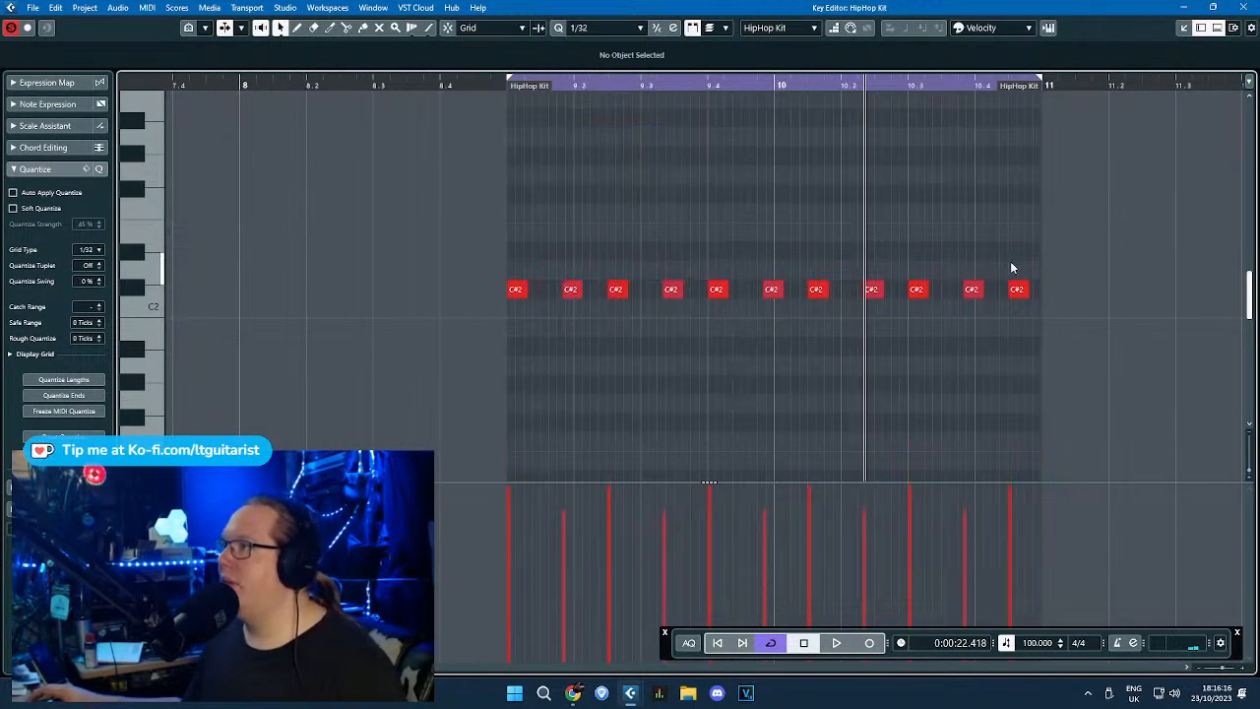
# Try a 30% swing on the 1/32 quantize grid to compare it with the C#2 note positions.
pyautogui.scroll(3, 1013, 267)
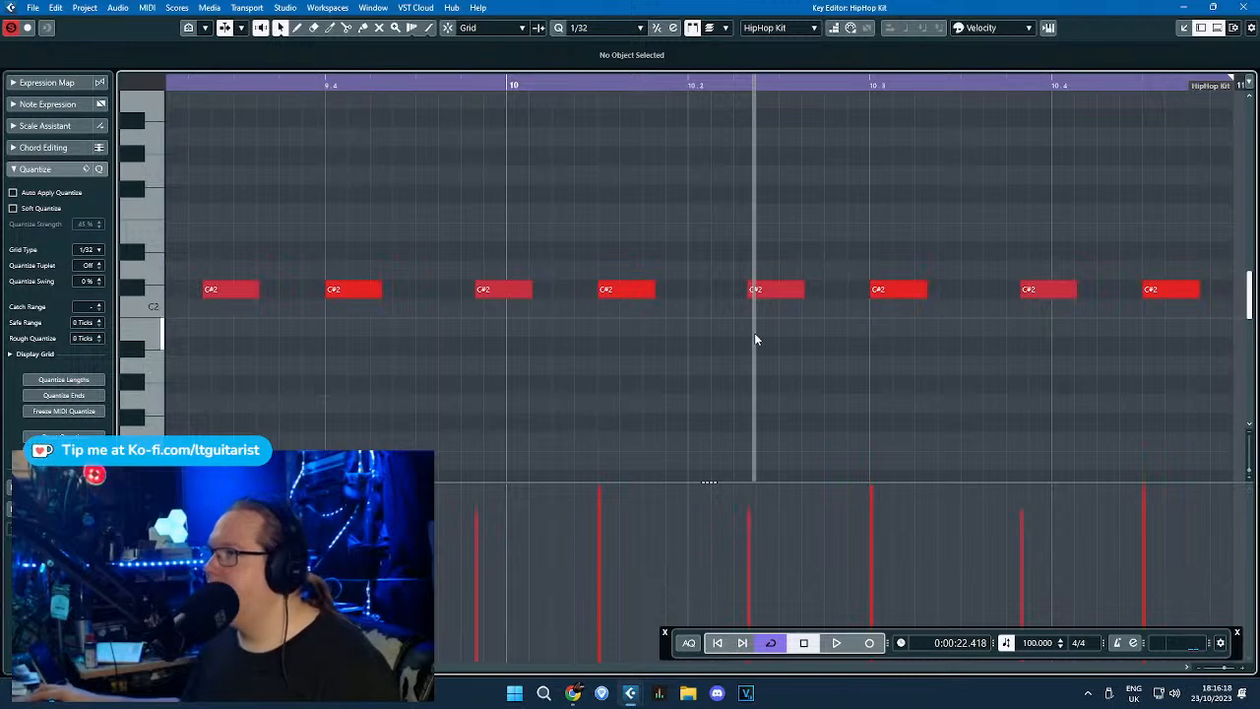
pyautogui.click(730, 91)
pyautogui.scroll(-2, 669, 377)
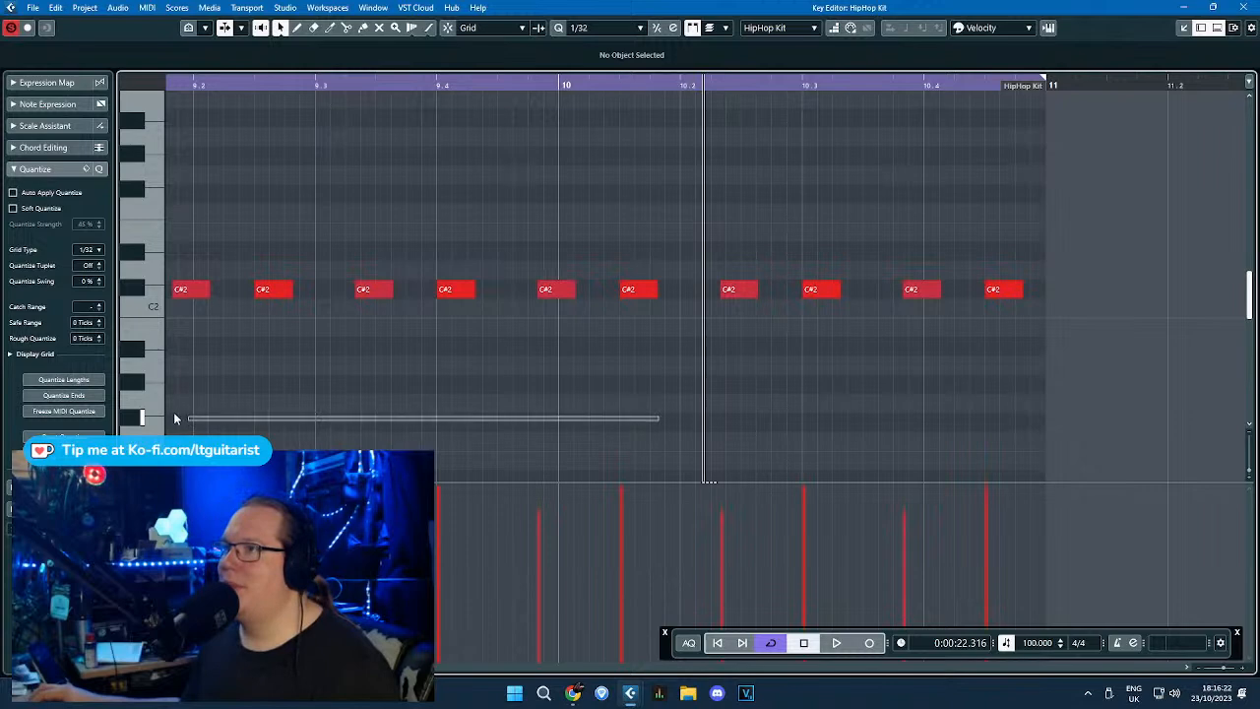
pyautogui.click(97, 280)
pyautogui.moveTo(95, 280); pyautogui.dragTo(116, 234)
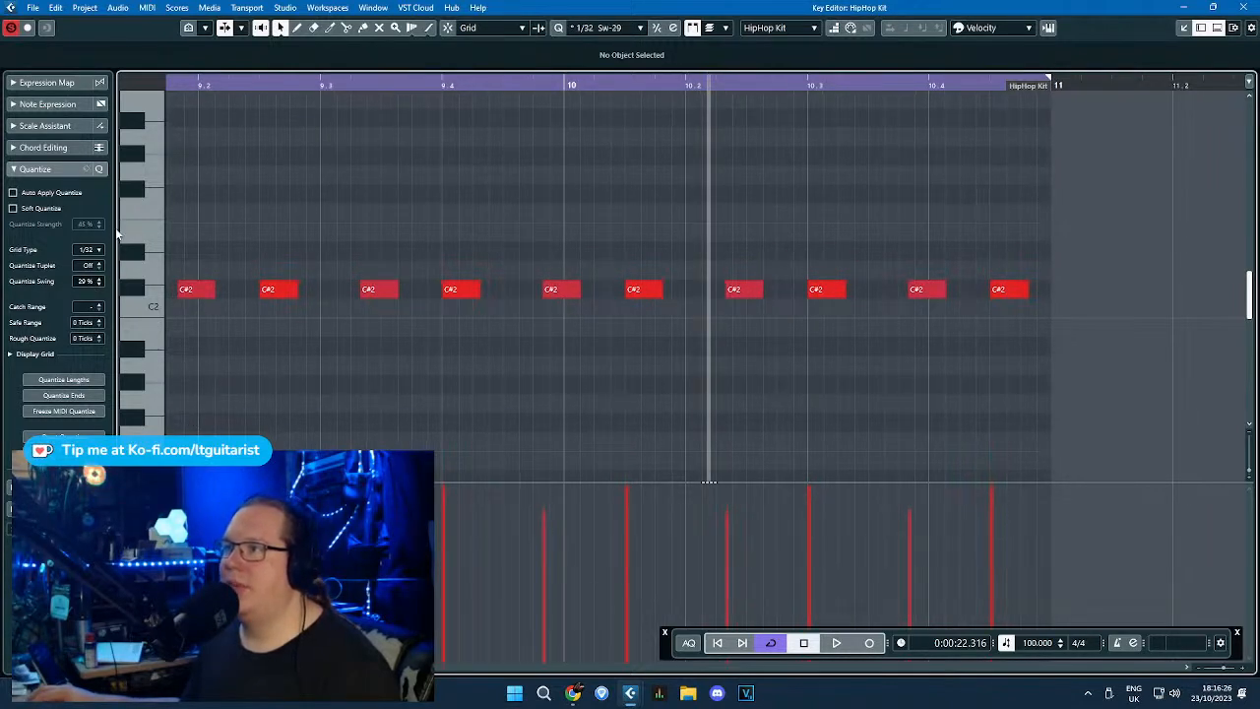
pyautogui.press('h')
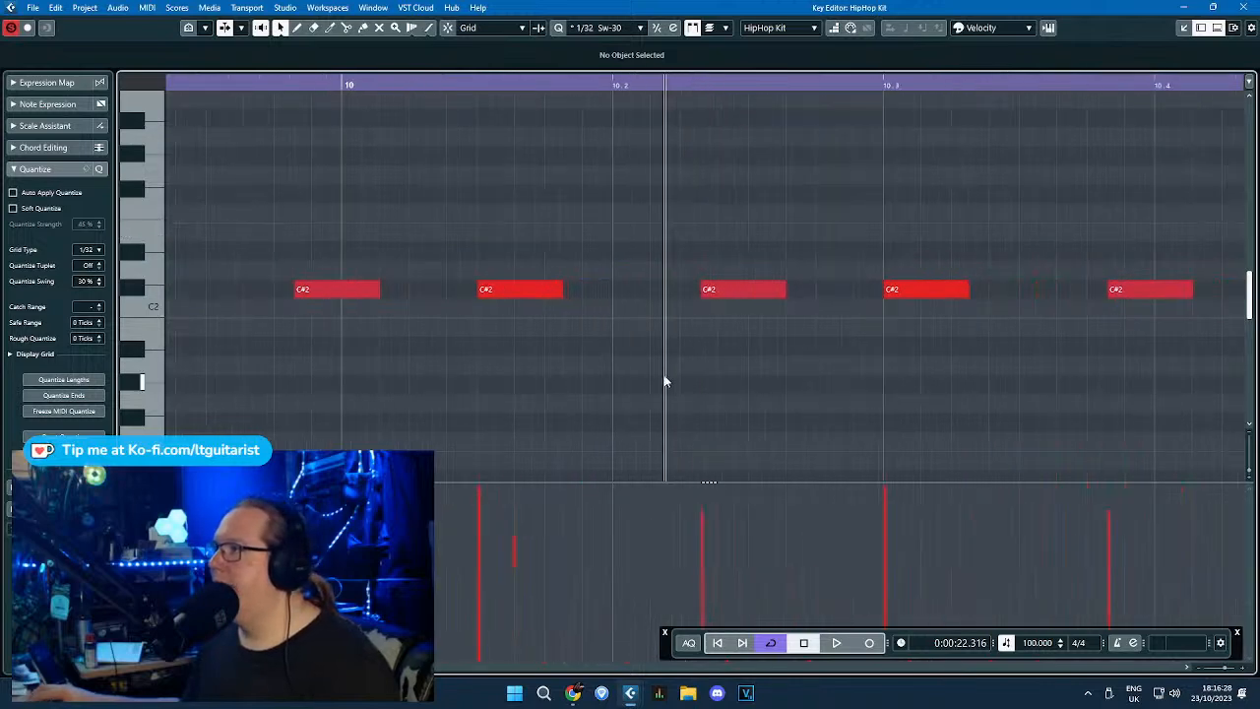
pyautogui.press('g')
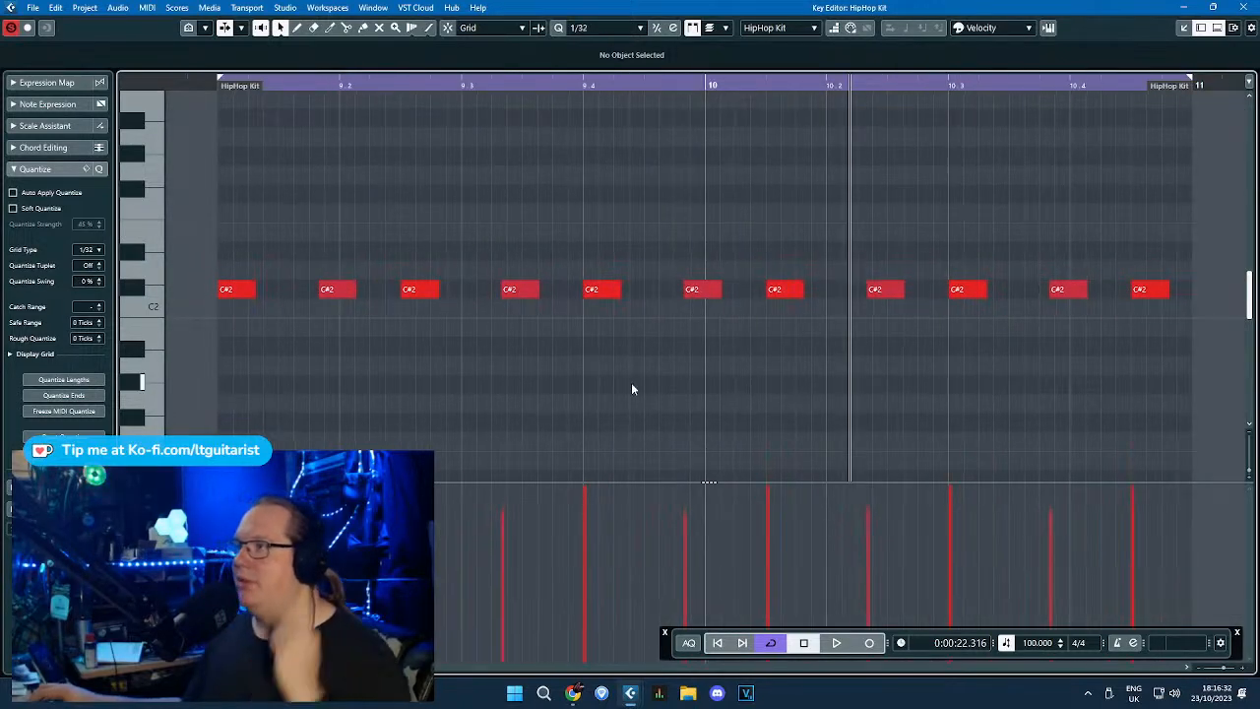
# Close the Key Editor and play back the two-bar cycle from just before bar 9.
pyautogui.click(1245, 6)
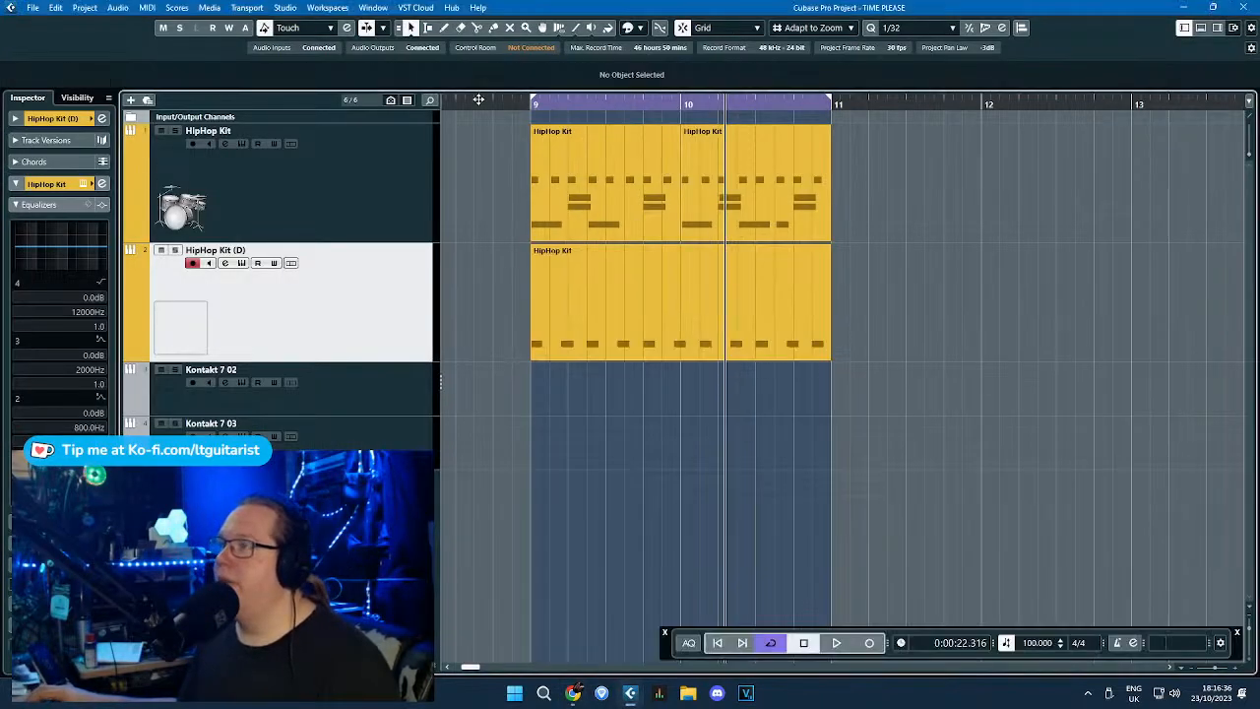
pyautogui.click(512, 105)
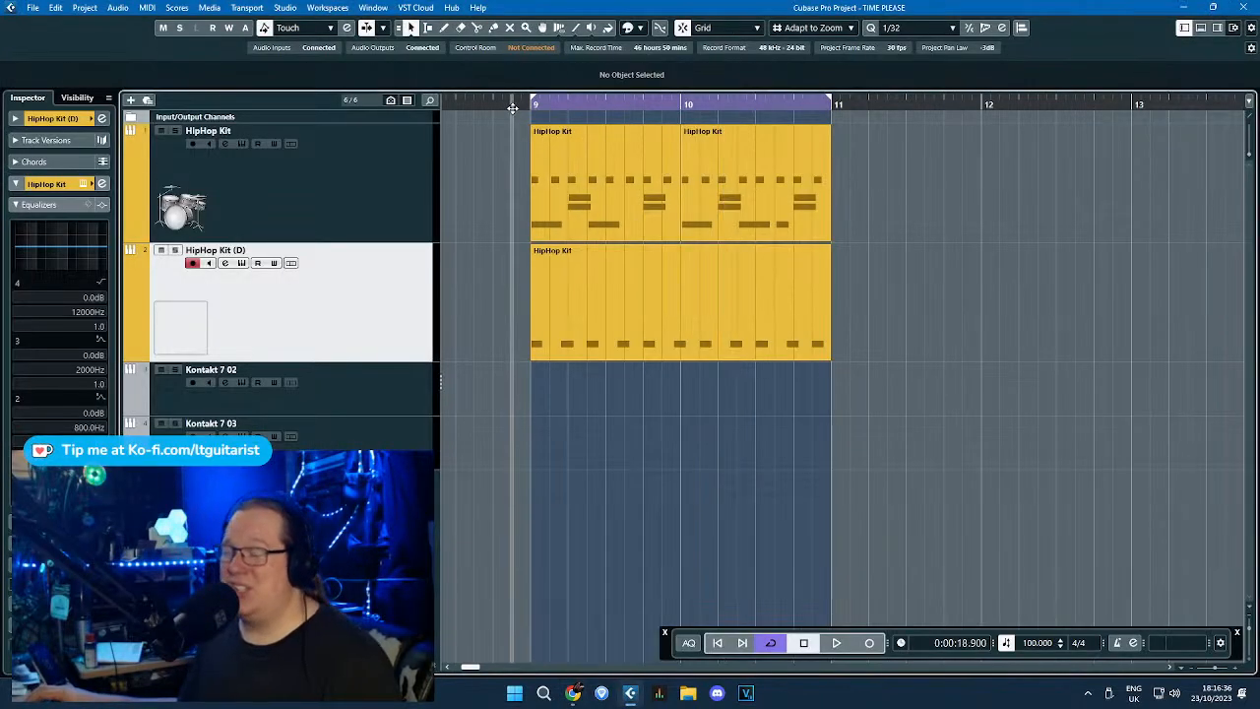
pyautogui.press('space')
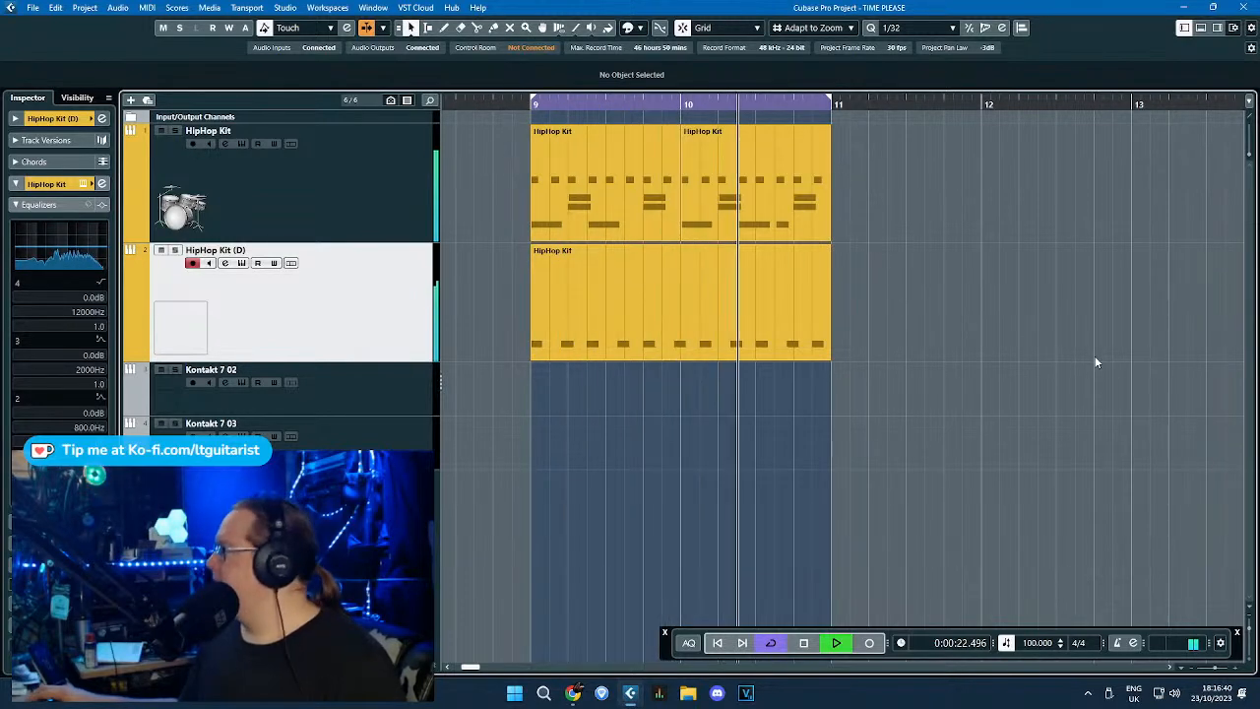
pyautogui.scroll(-2, 1095, 362)
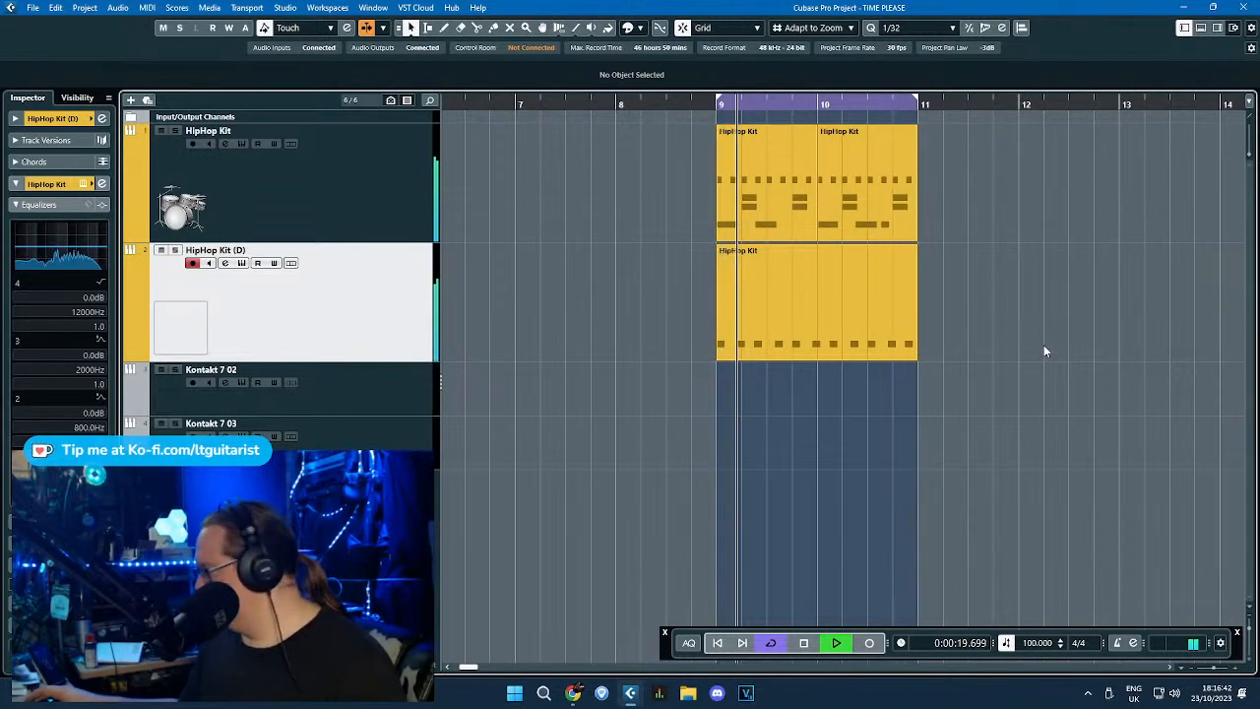
# Listen to the layered two-bar cycle and stop playback before bar 11.
pyautogui.scroll(2, 1034, 344)
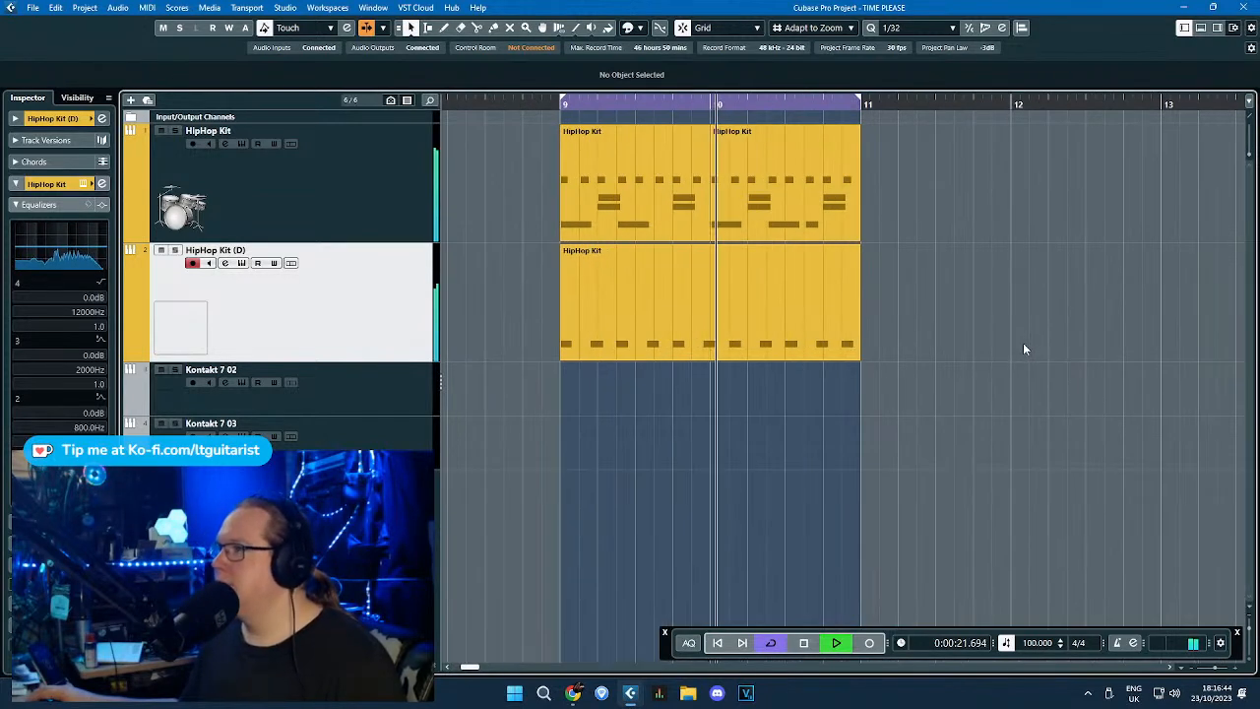
pyautogui.scroll(-1, 1016, 343)
pyautogui.press('space')
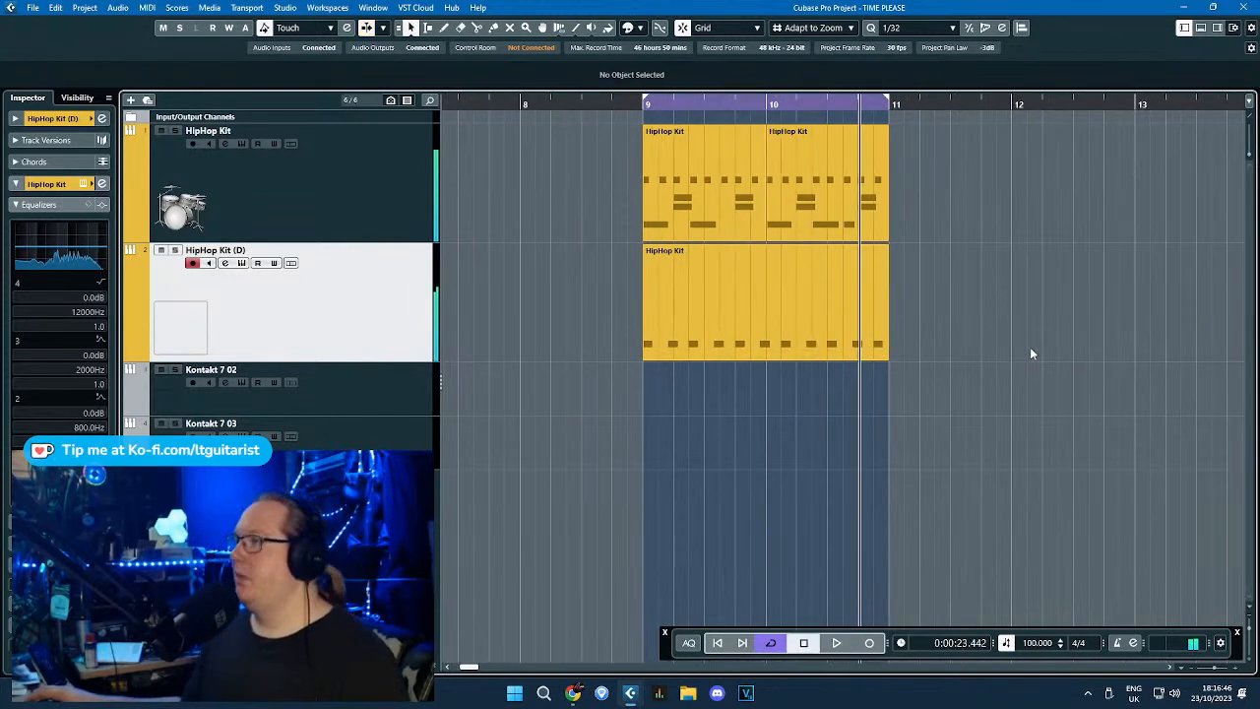
pyautogui.scroll(-3, 1030, 347)
pyautogui.moveTo(1094, 351); pyautogui.dragTo(1250, 377)
pyautogui.scroll(-3, 587, 386)
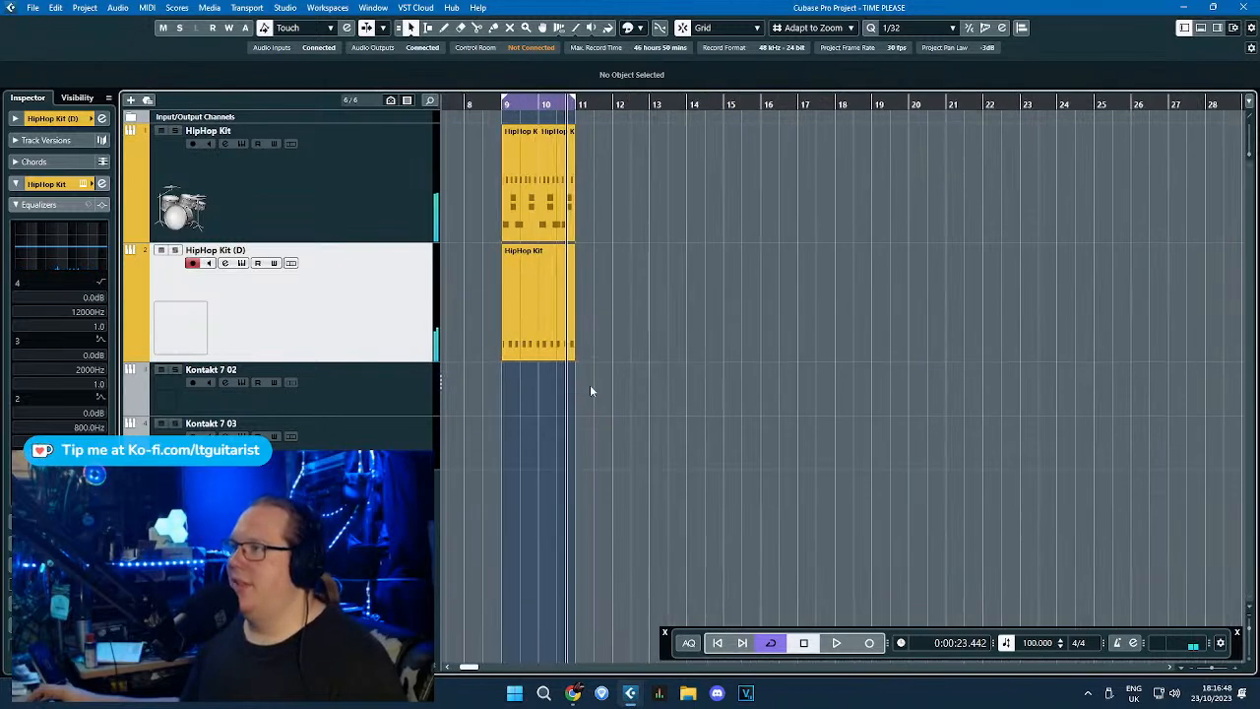
# Reduce the height of both HipHop Kit tracks together, leaving only the duplicate HipHop Kit (D) selected.
pyautogui.click(357, 236)
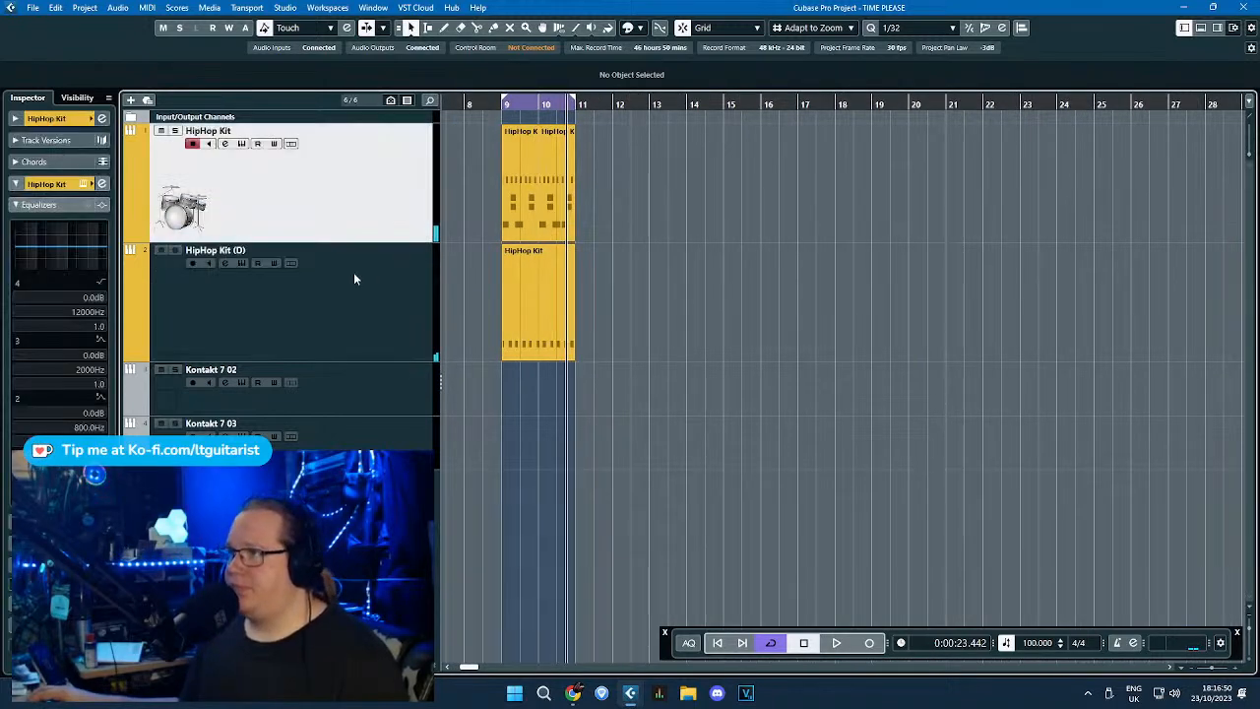
pyautogui.click(229, 248)
pyautogui.keyDown('ctrl'); pyautogui.click(303, 225); pyautogui.keyUp('ctrl')
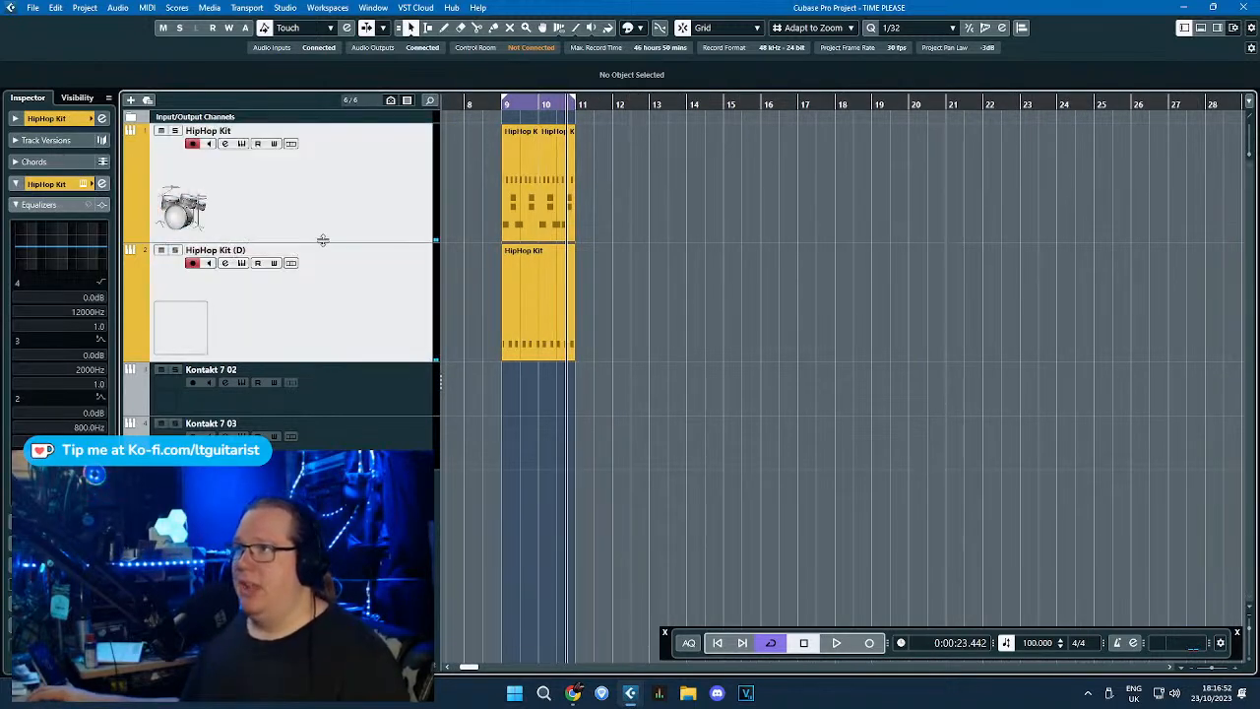
pyautogui.moveTo(323, 240); pyautogui.dragTo(335, 214)
pyautogui.click(341, 228)
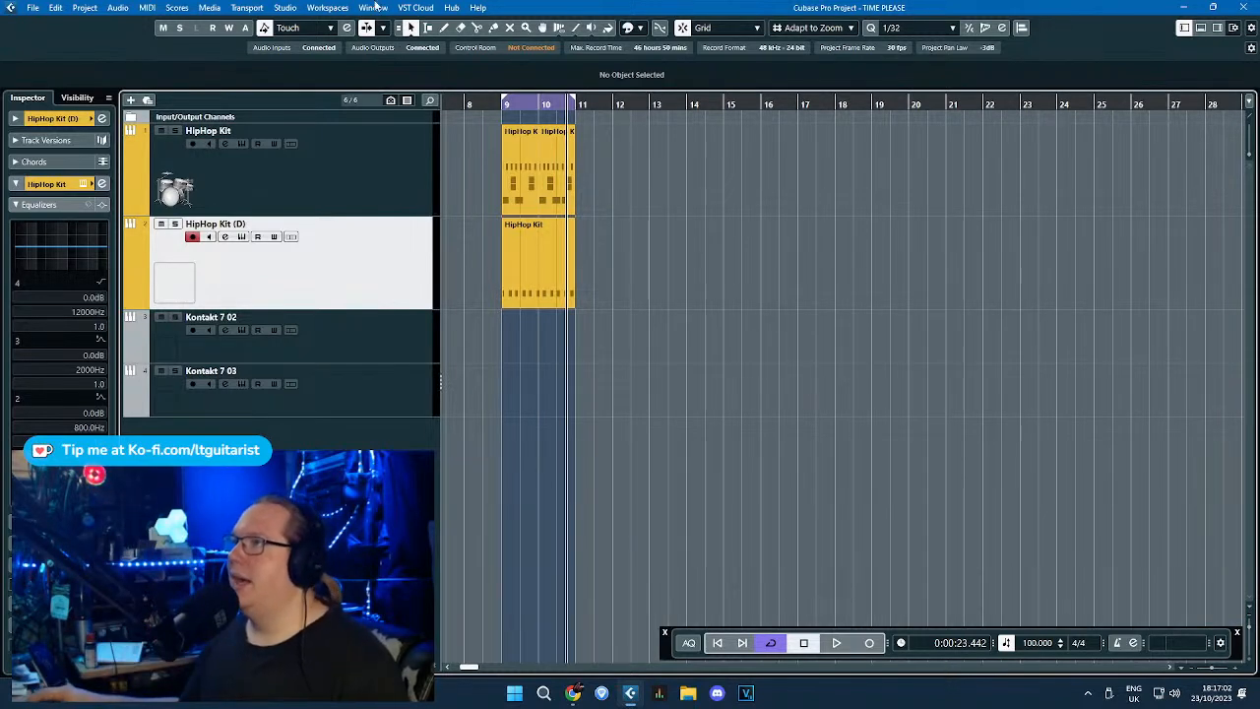
pyautogui.click(416, 30)
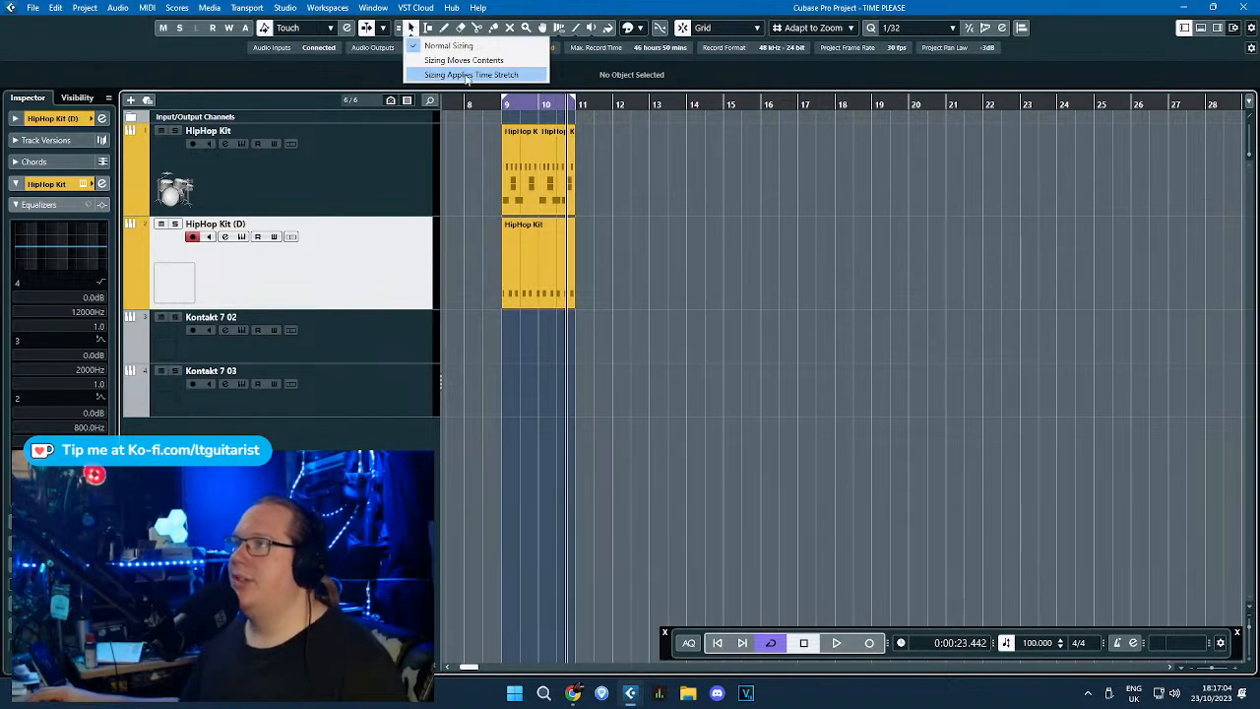
pyautogui.click(793, 297)
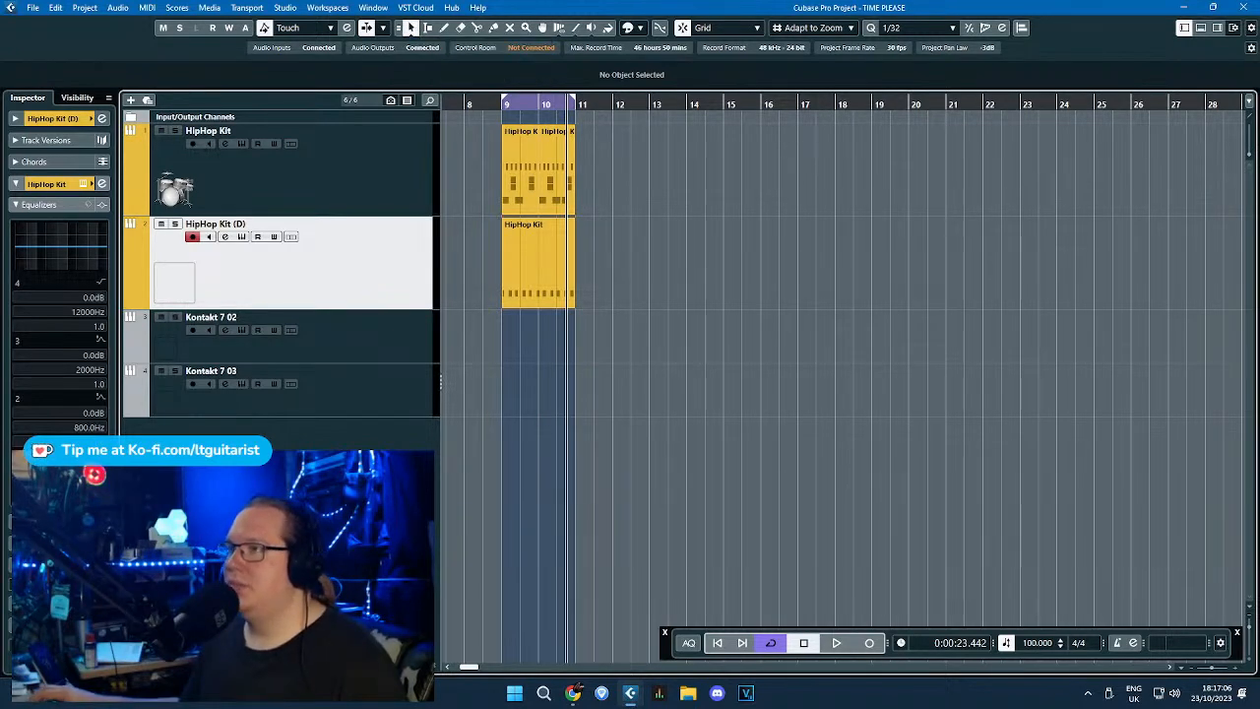
# Add a tempo track at the head of the track list and a signature track directly below it.
pyautogui.rightClick(306, 468)
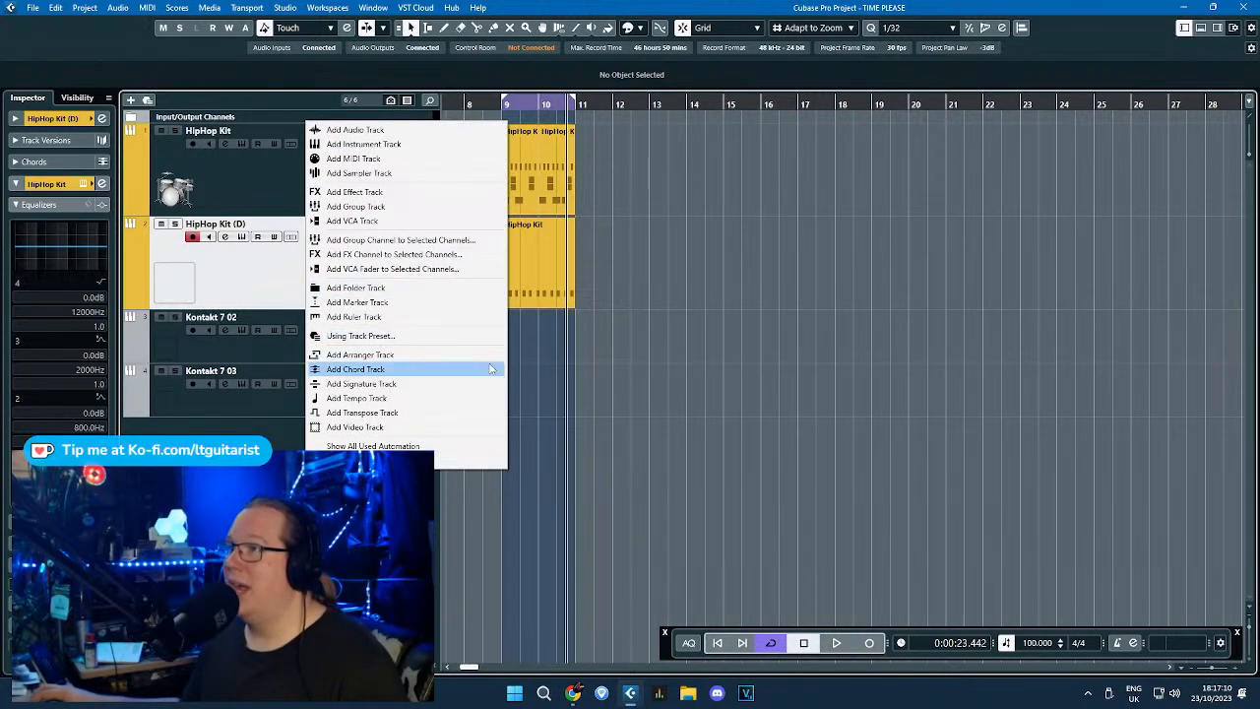
pyautogui.click(449, 397)
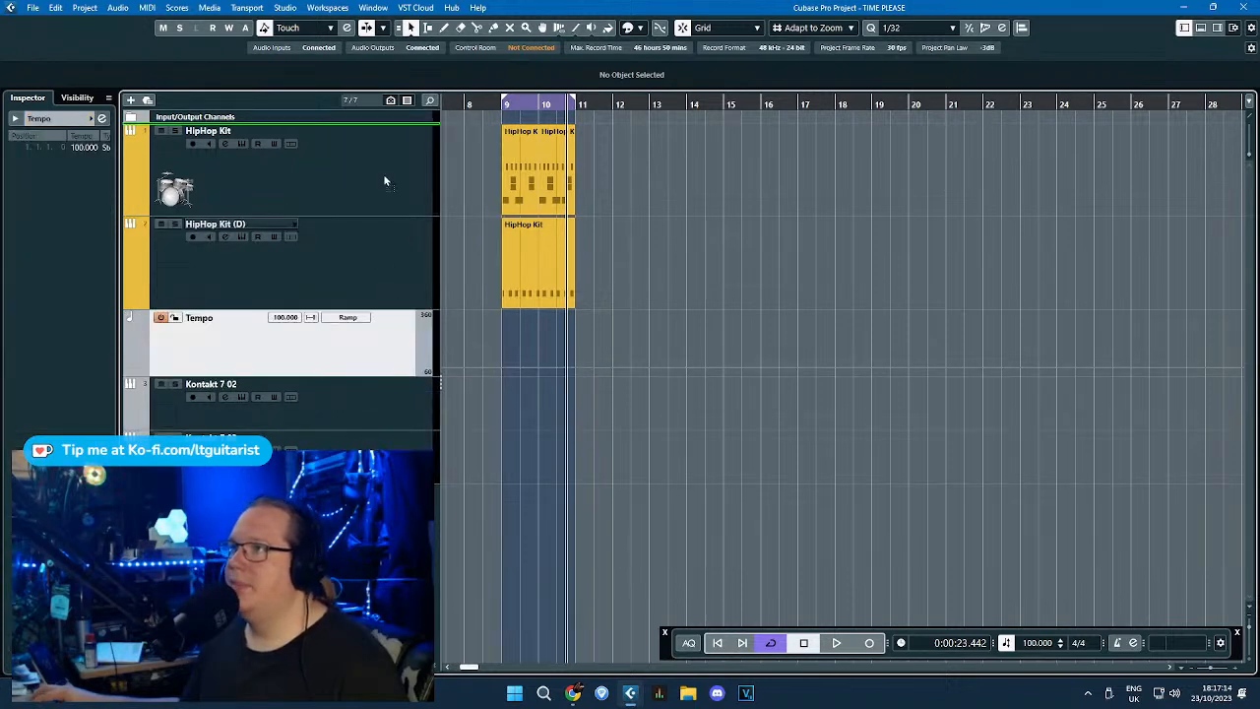
pyautogui.rightClick(330, 219)
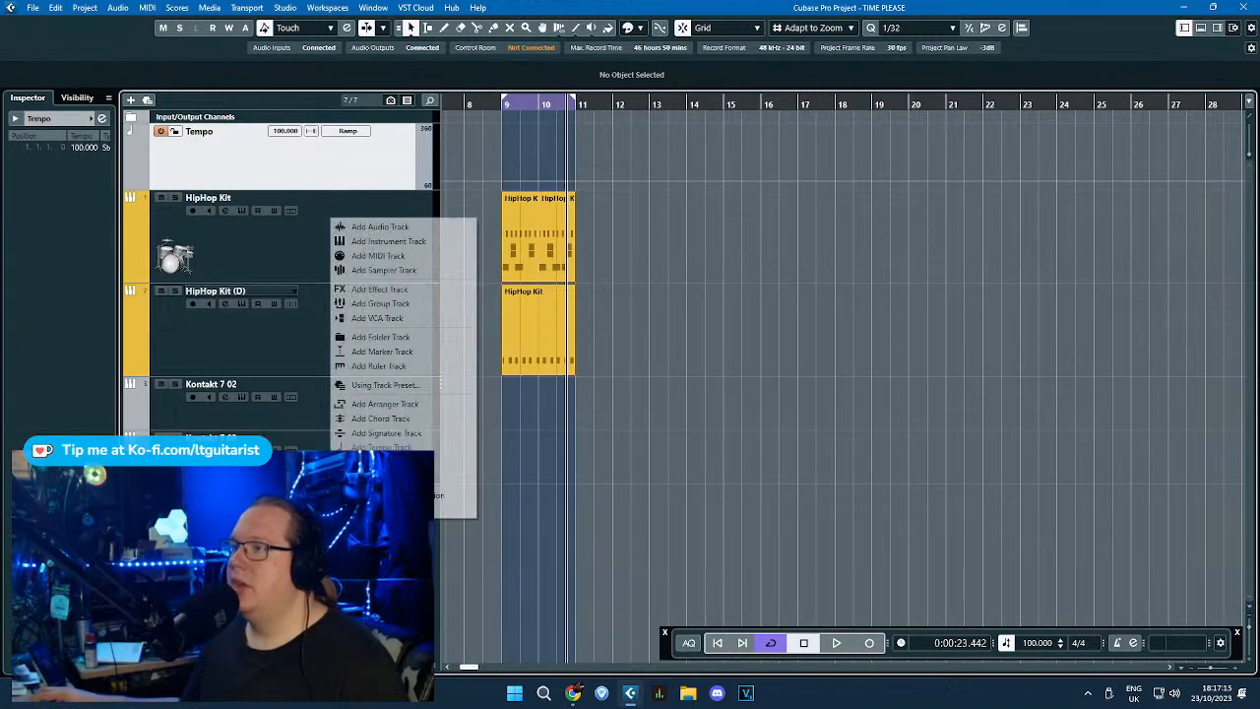
pyautogui.click(434, 434)
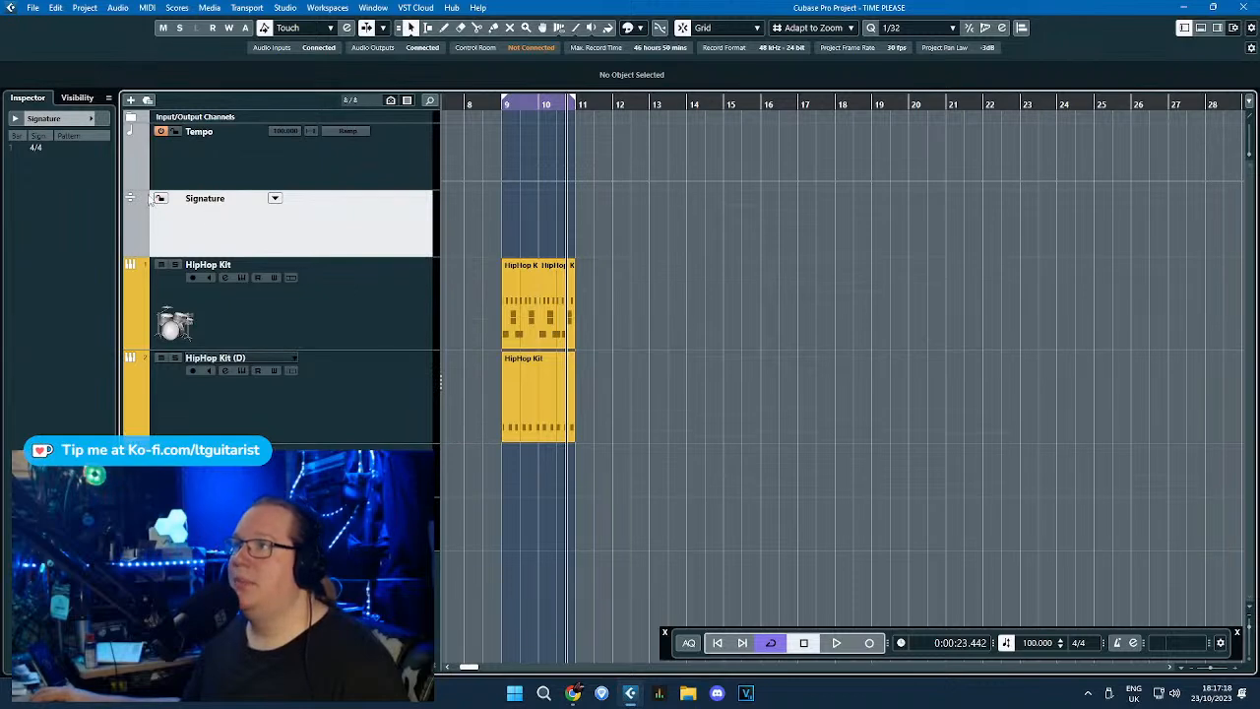
# Shrink and lock the signature track, move it below the Kontakt tracks, and select the tempo track.
pyautogui.moveTo(336, 256); pyautogui.dragTo(343, 213)
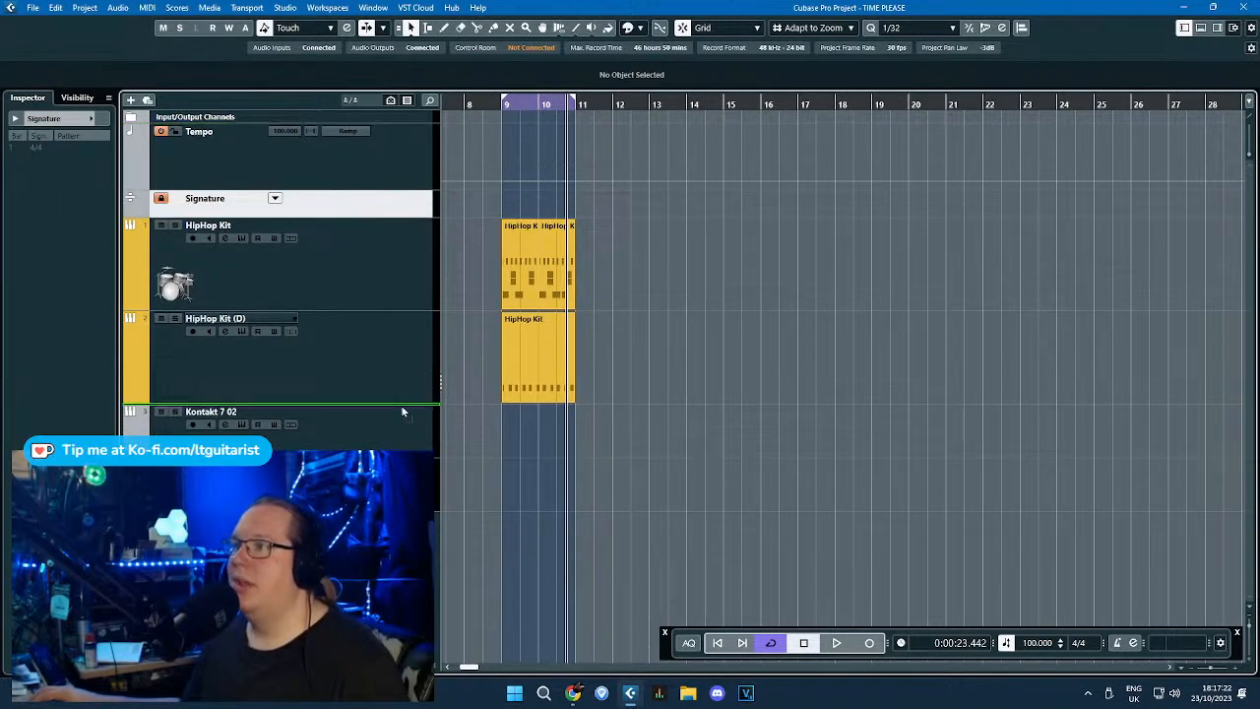
pyautogui.press('Delete')
pyautogui.click(351, 155)
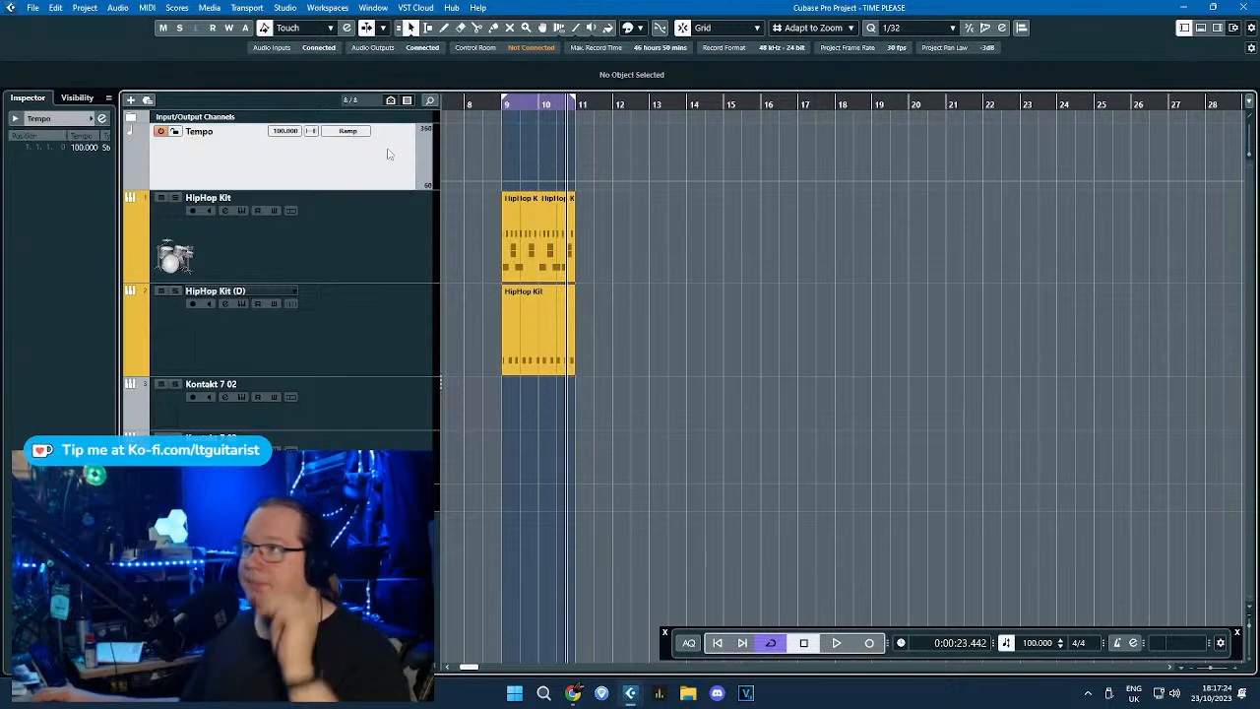
pyautogui.click(342, 195)
pyautogui.click(367, 183)
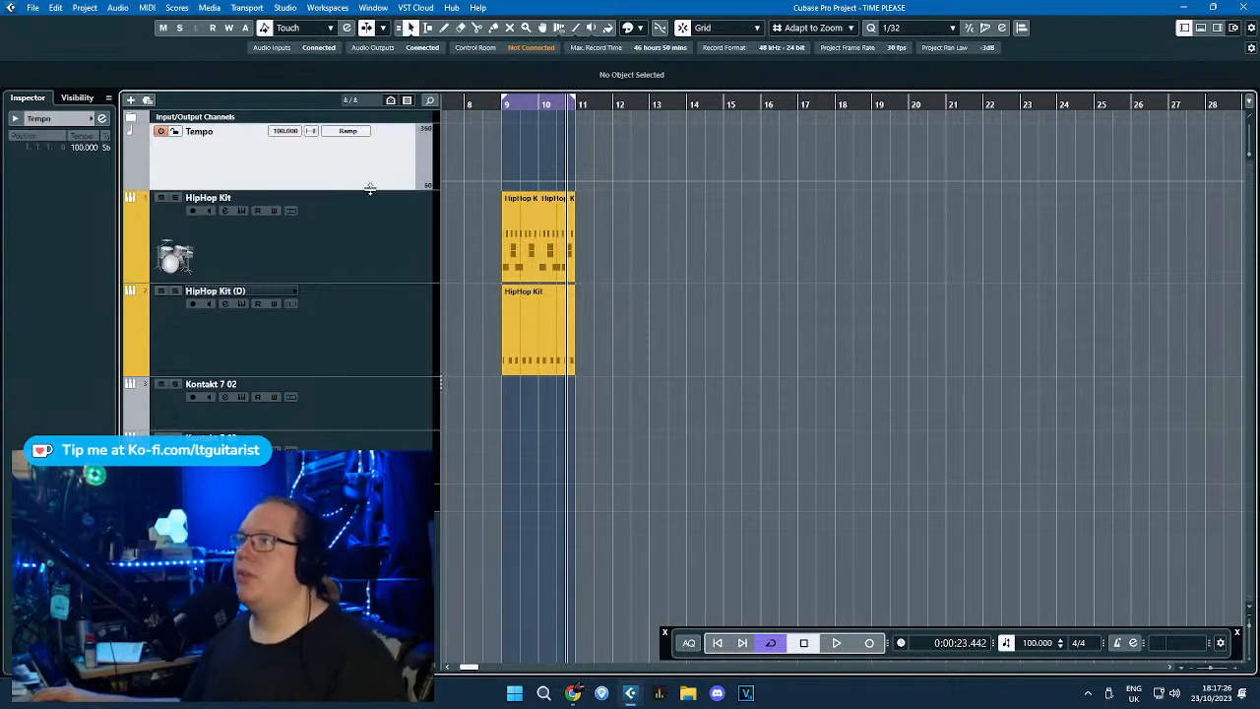
# Add ramp tempo points of 100 BPM at 11.3.4.116 and 110 BPM at bar 13 on the tempo track.
pyautogui.scroll(-3, 554, 156)
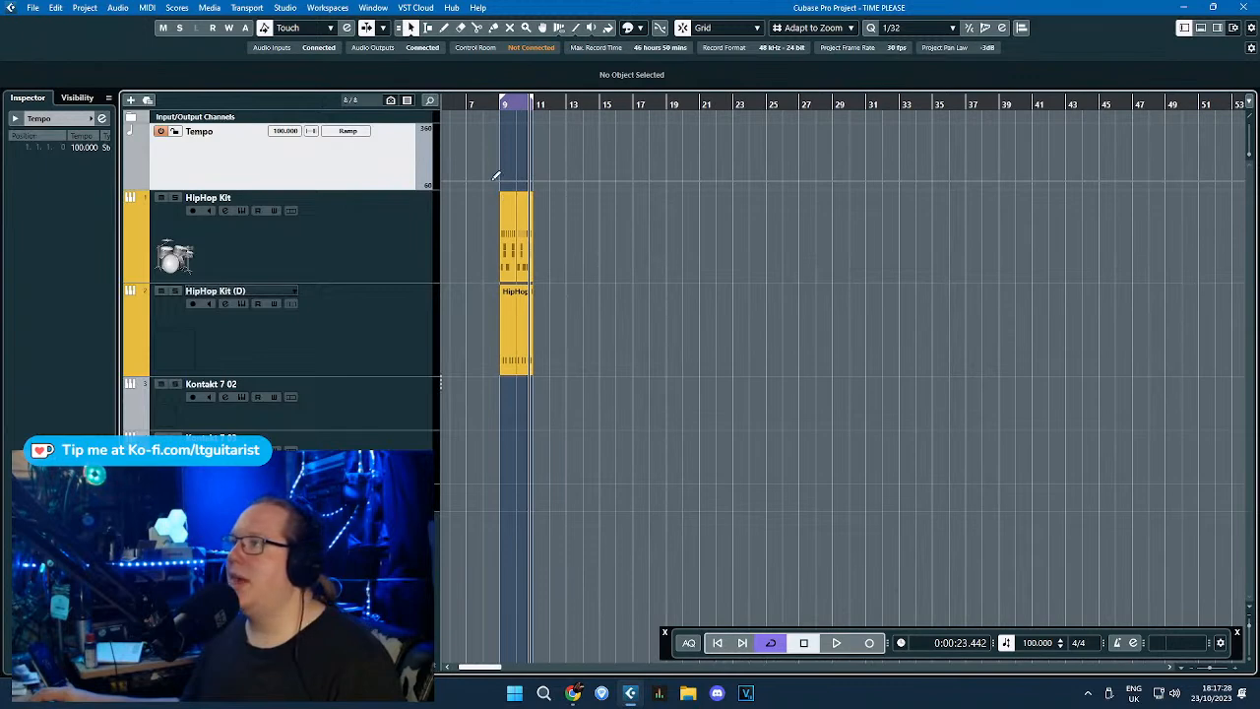
pyautogui.hscroll(-3, 498, 162)
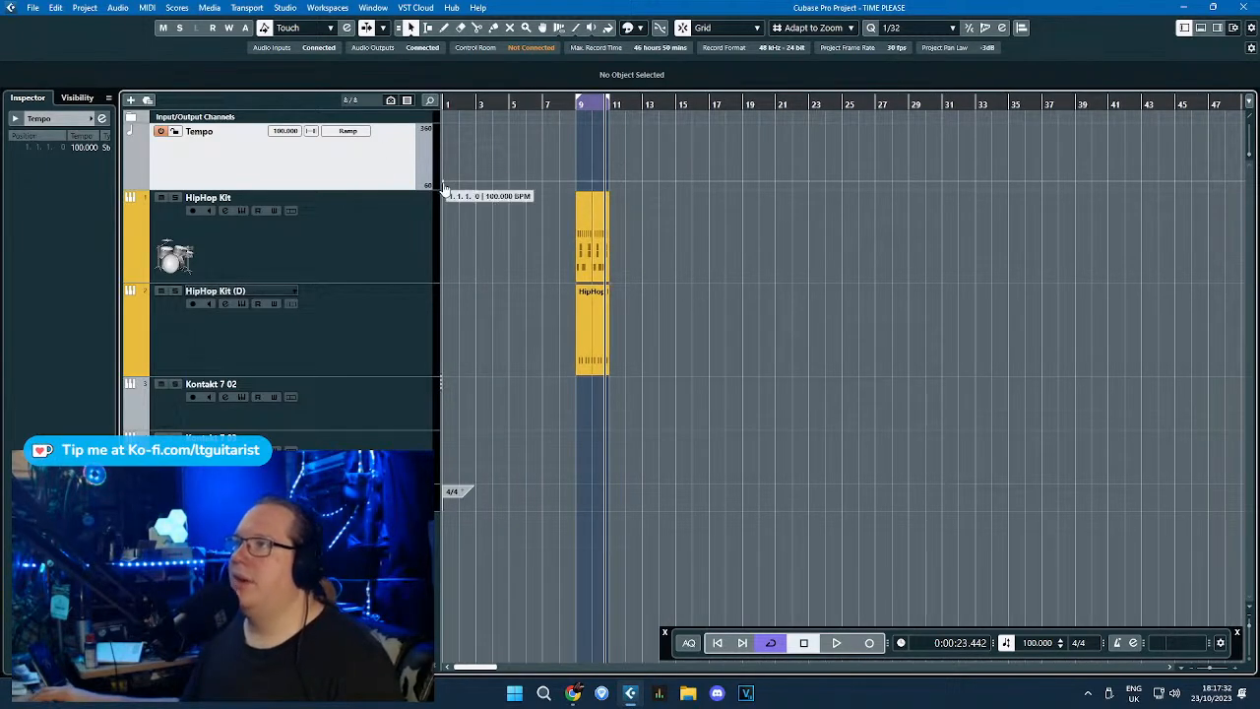
pyautogui.scroll(3, 602, 179)
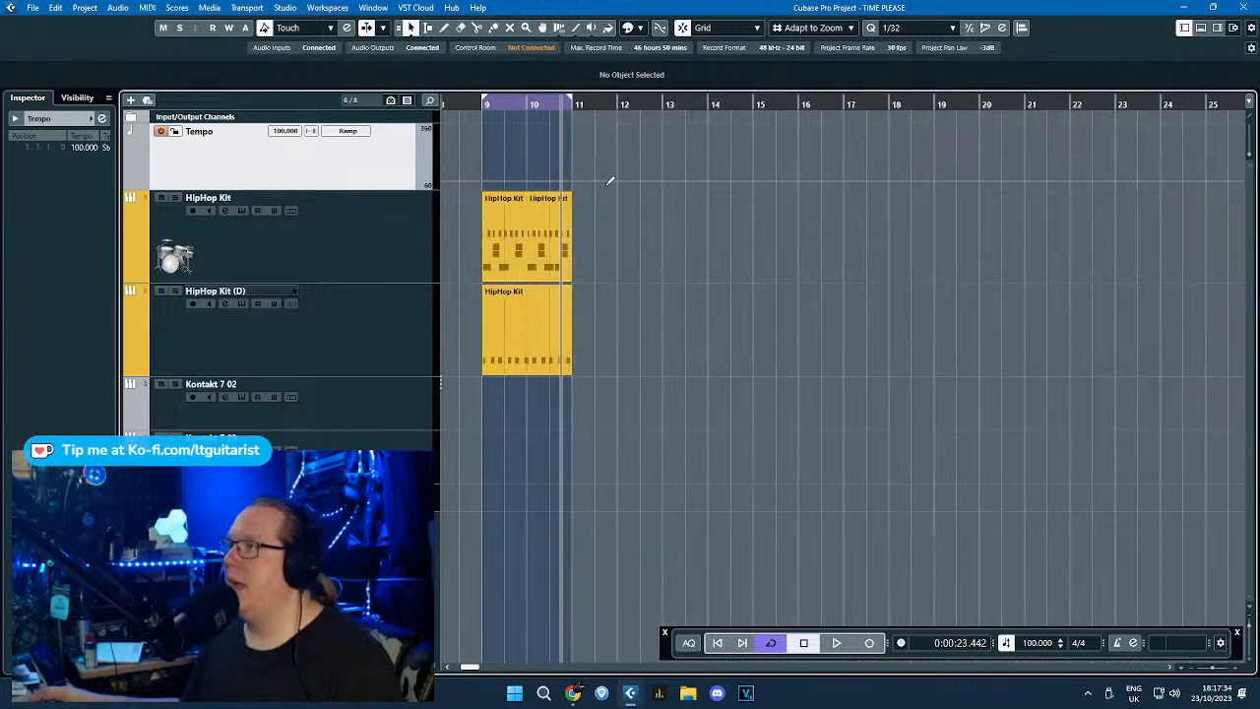
pyautogui.click(607, 184)
pyautogui.scroll(-2, 706, 230)
pyautogui.scroll(3, 707, 230)
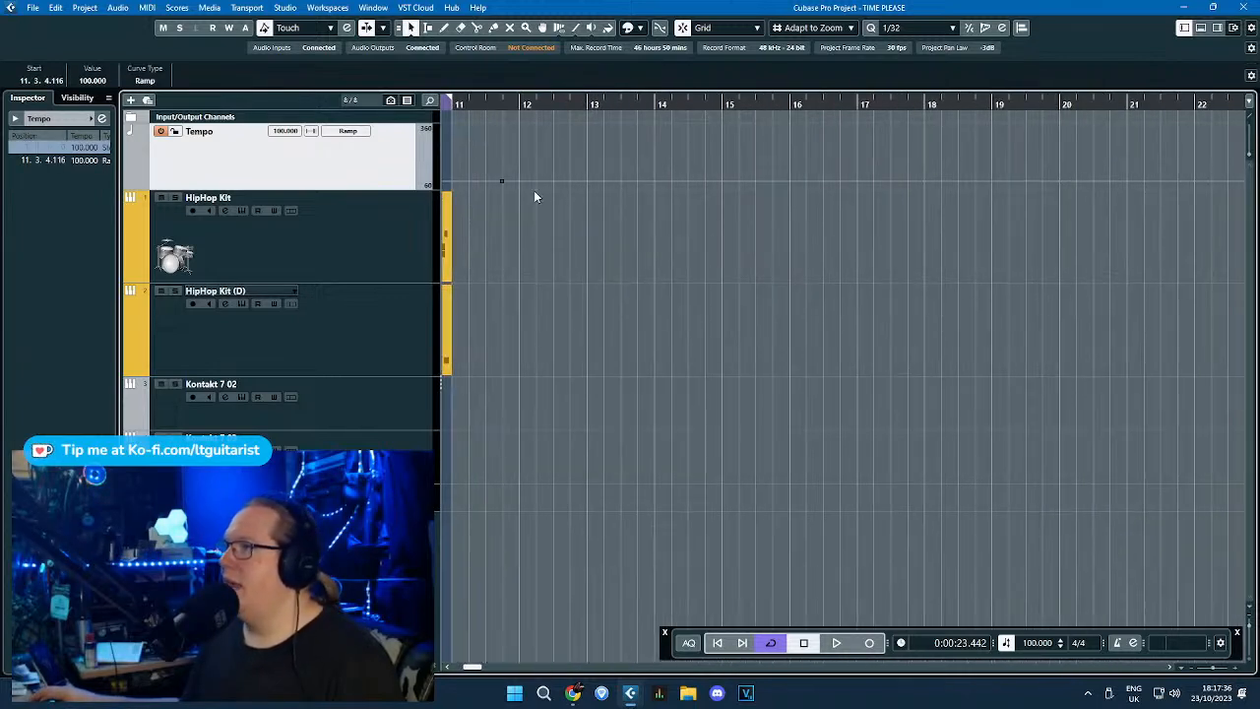
pyautogui.scroll(2, 562, 174)
pyautogui.click(611, 173)
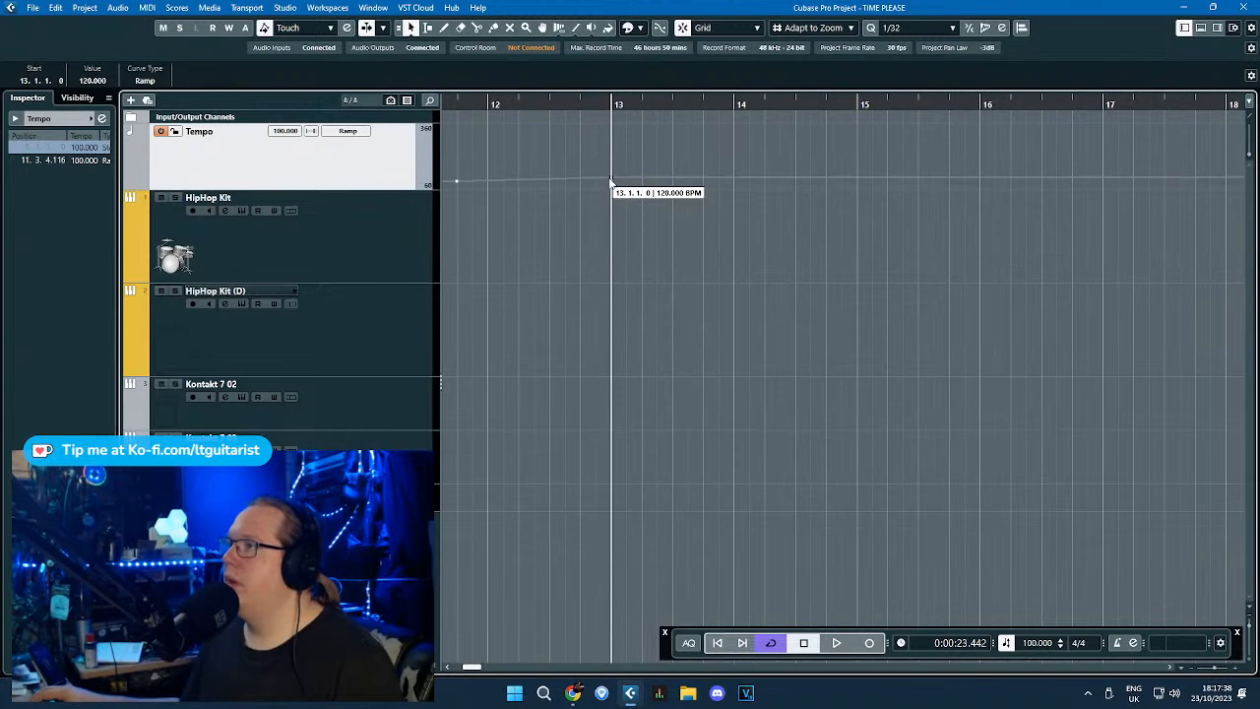
pyautogui.moveTo(611, 173)
pyautogui.mouseDown()
pyautogui.moveTo(609, 161)
pyautogui.moveTo(610, 181)
pyautogui.mouseUp()
# Copy the two HipHop Kit parts from bars 9 and 10 of the first kit track to bar 14.
pyautogui.scroll(-4, 587, 257)
pyautogui.moveTo(573, 246); pyautogui.dragTo(803, 250)
pyautogui.scroll(4, 883, 334)
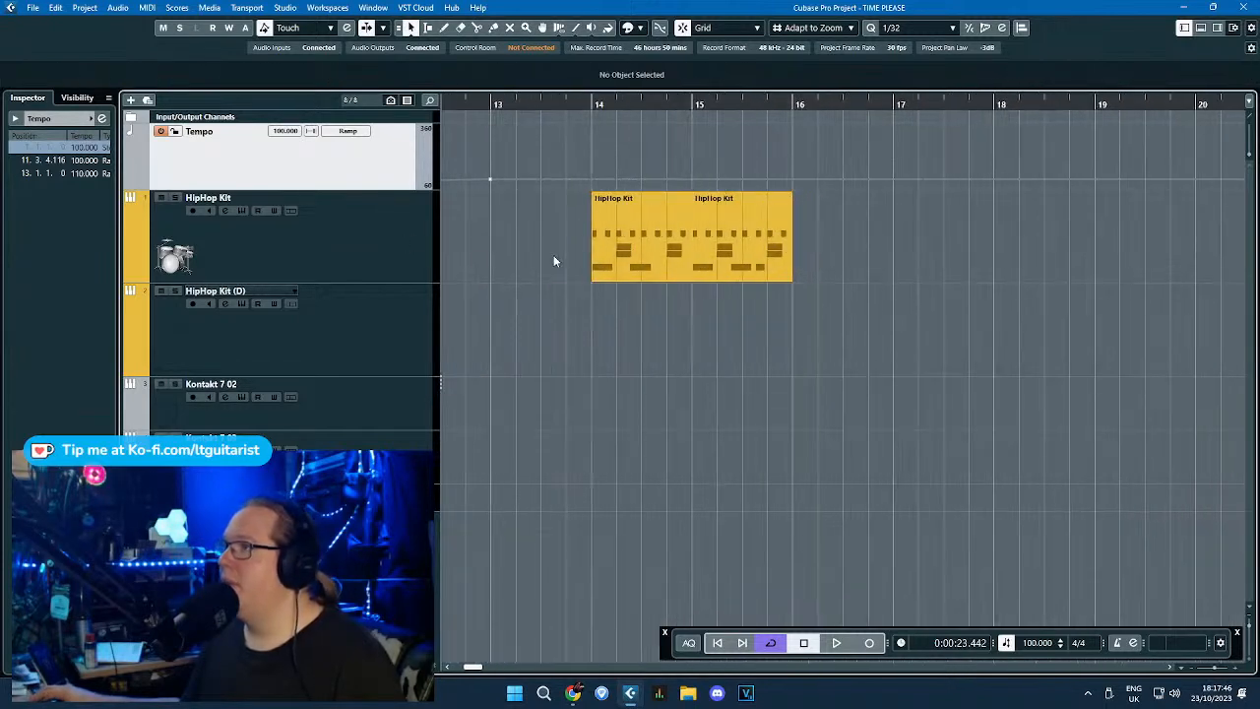
# Raise the bar 13 tempo point to 215 BPM and play through the tempo ramp into the copied parts.
pyautogui.moveTo(545, 178); pyautogui.dragTo(545, 157)
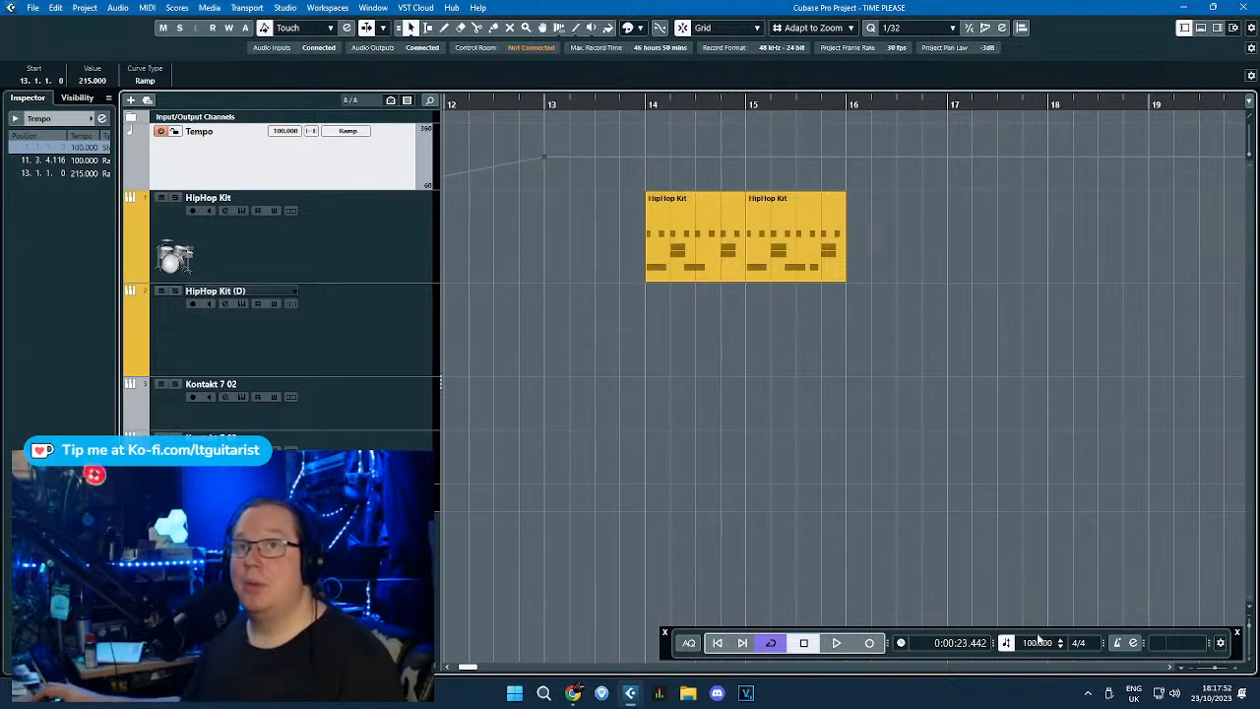
pyautogui.scroll(-4, 950, 344)
pyautogui.moveTo(673, 103); pyautogui.dragTo(720, 103)
pyautogui.press('space')
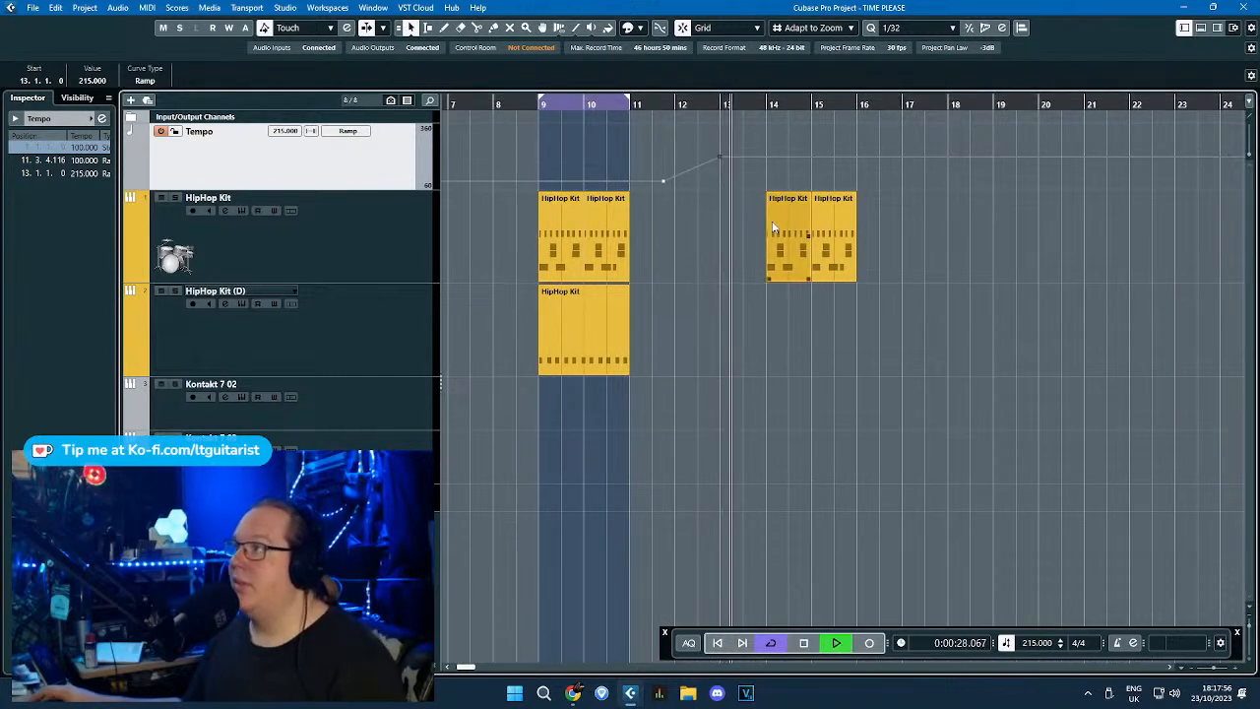
pyautogui.scroll(1, 778, 237)
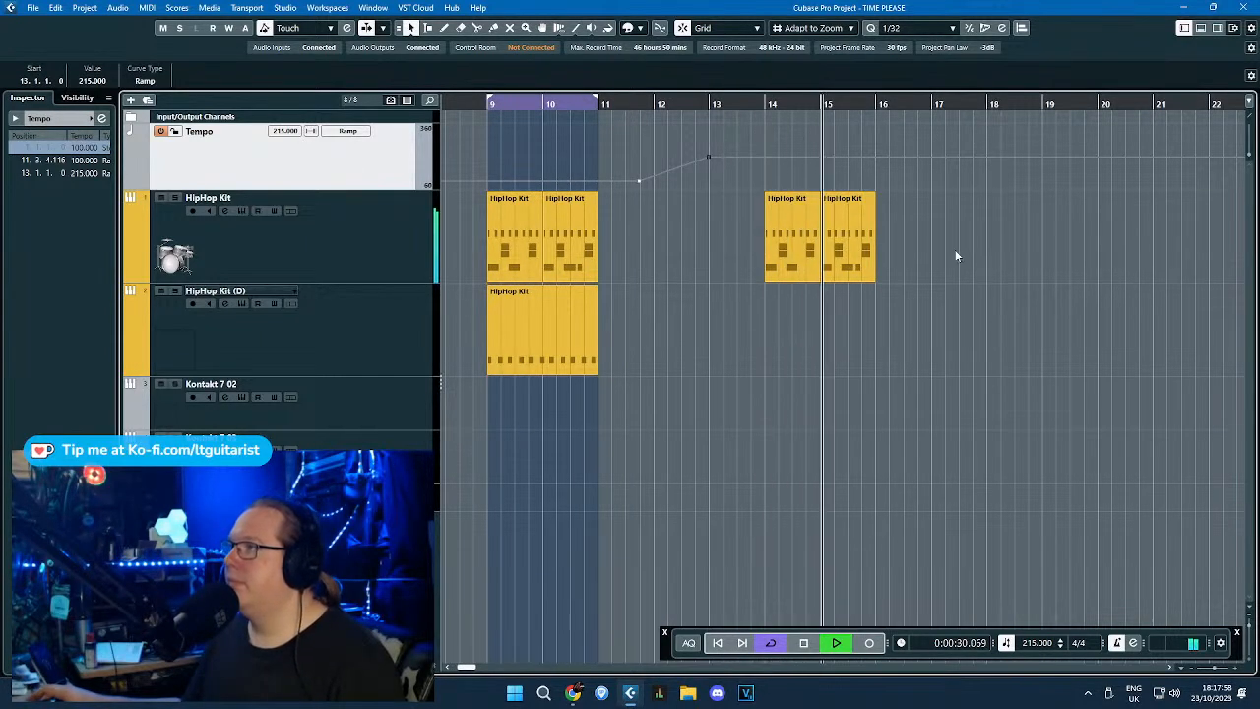
pyautogui.press('space')
# Draw a tempo ramp from 215 BPM at bar 14 down to 80 BPM at bar 16 and play it back.
pyautogui.scroll(1, 949, 197)
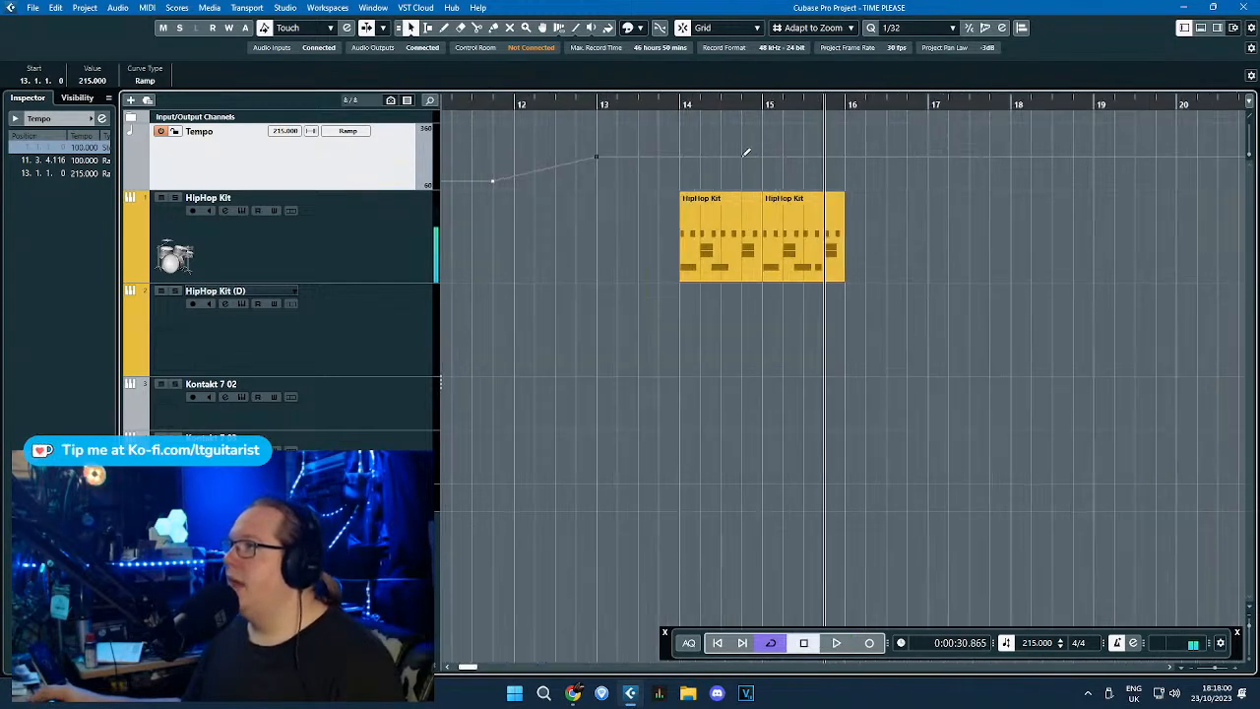
pyautogui.moveTo(684, 155)
pyautogui.mouseDown()
pyautogui.moveTo(788, 151)
pyautogui.moveTo(842, 184)
pyautogui.mouseUp()
pyautogui.click(680, 102)
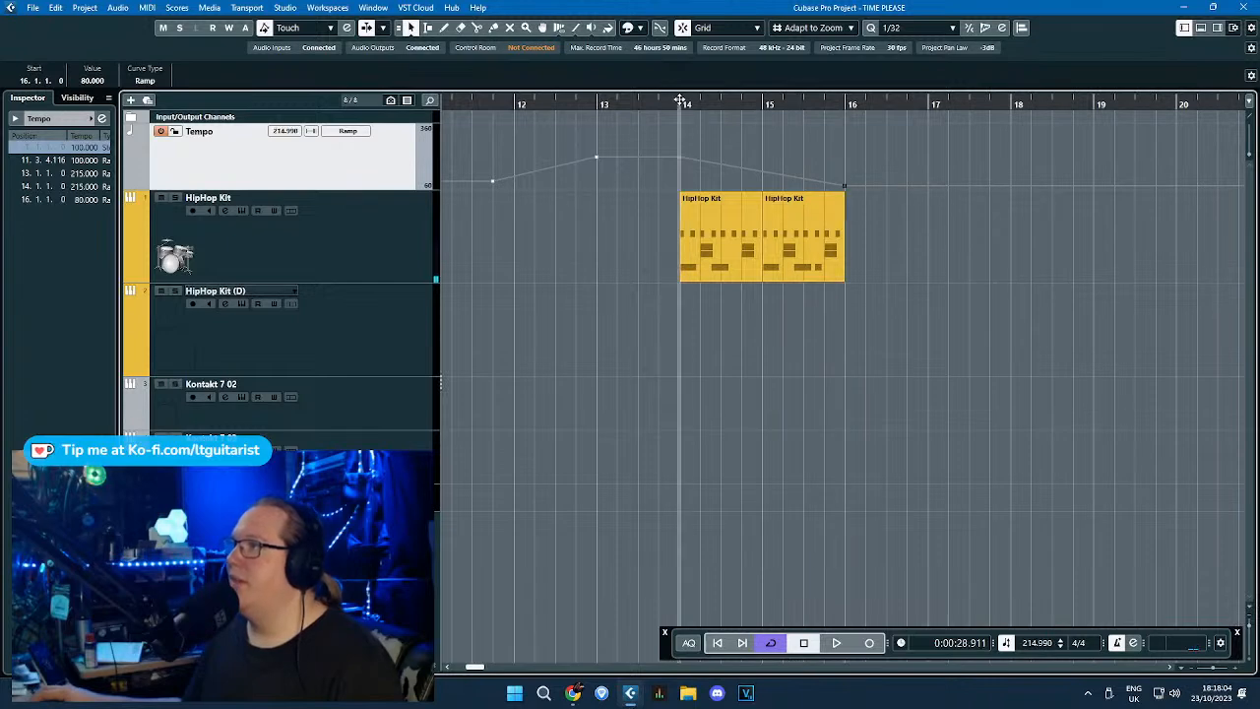
pyautogui.press('space')
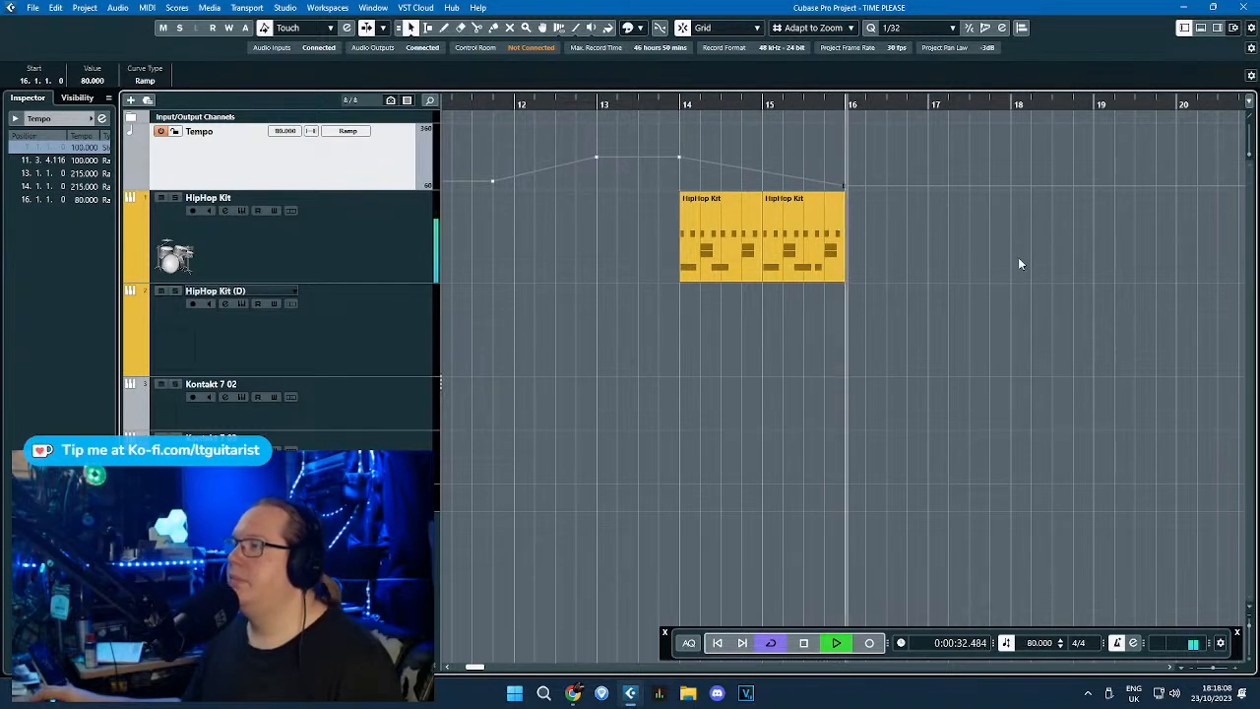
pyautogui.press('space')
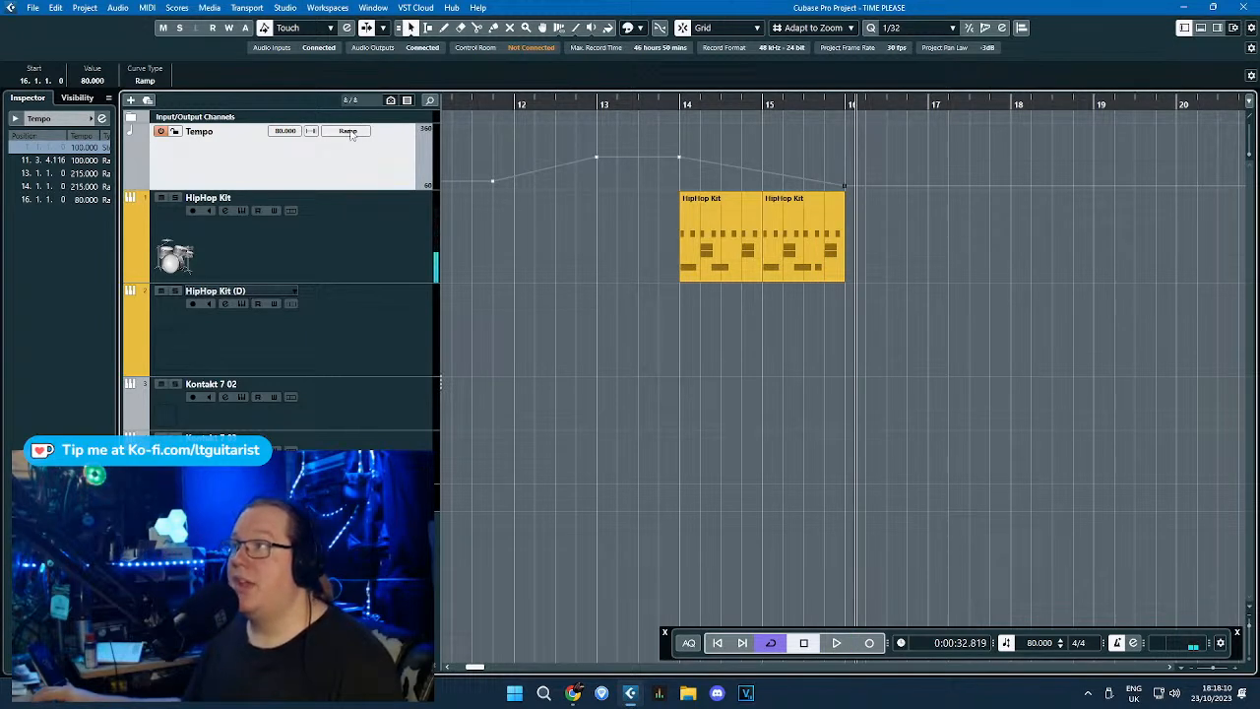
# Duplicate the two HipHop Kit parts at bar 14 to fill bars 16 and 17.
pyautogui.moveTo(1042, 238); pyautogui.dragTo(663, 221)
pyautogui.hotkey('ctrl', 'd')
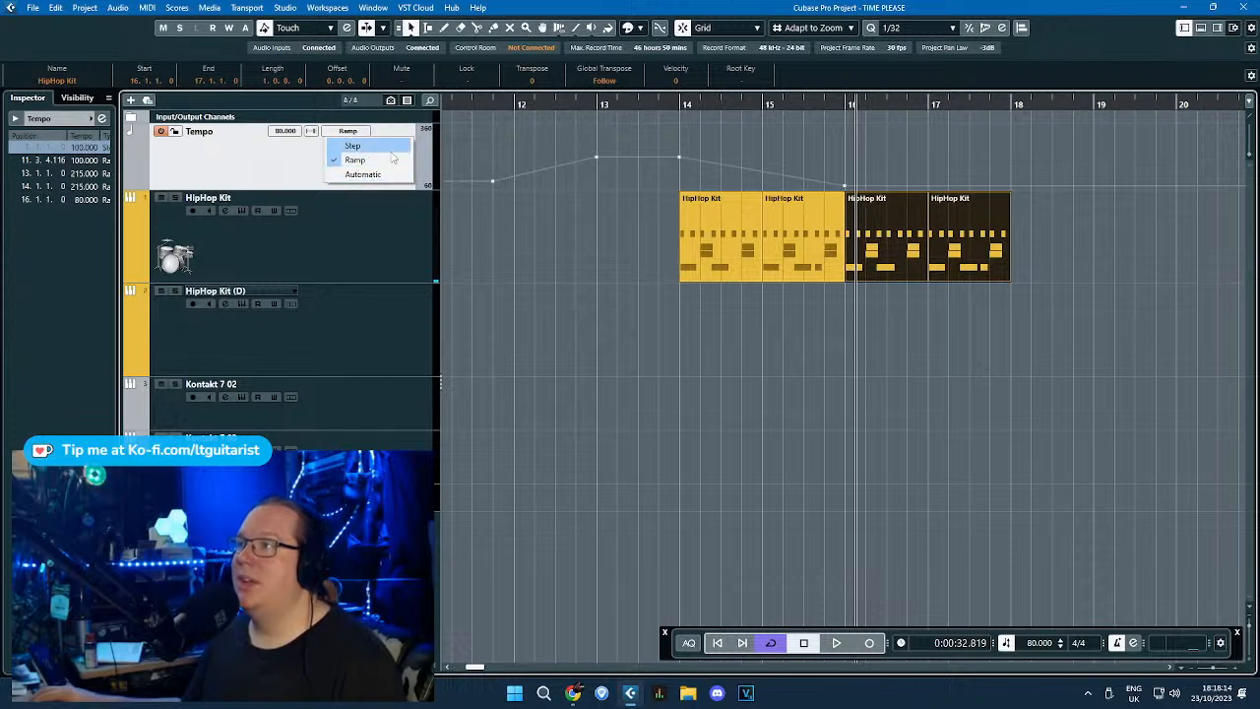
# Set the tempo curve type to Step and add points of 155 BPM at bar 16 and 125 BPM at bar 17.
pyautogui.scroll(2, 853, 205)
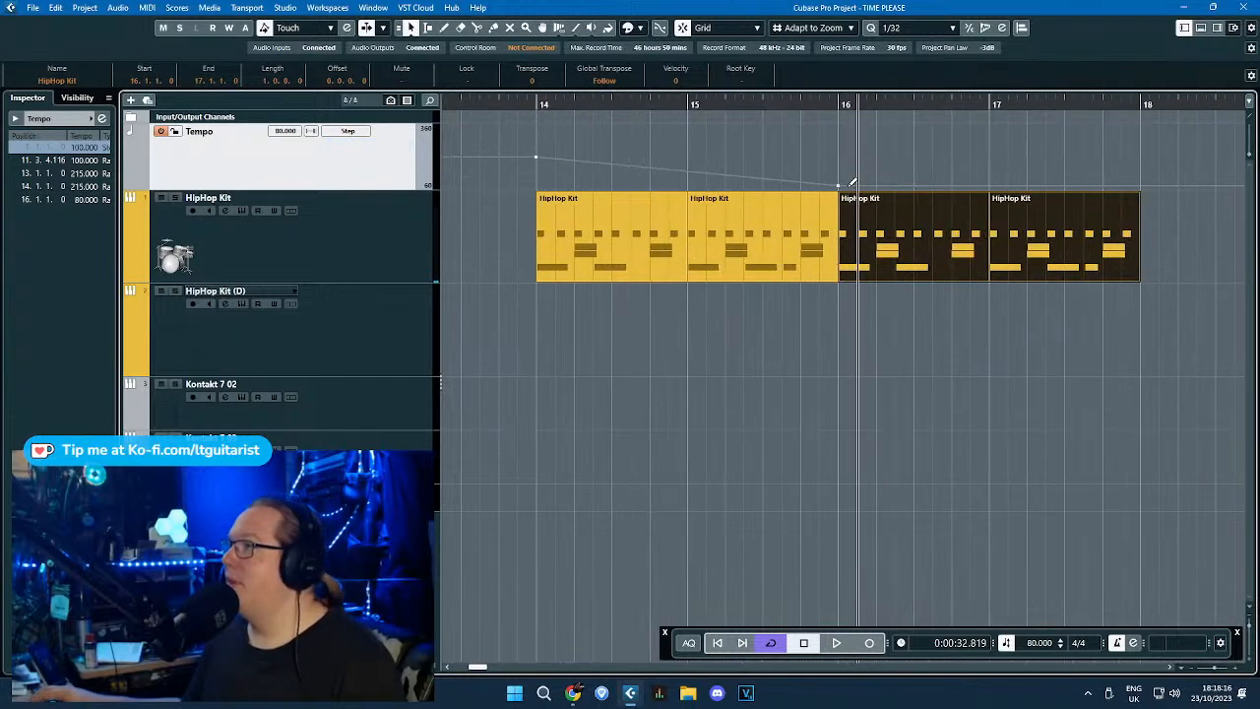
pyautogui.moveTo(855, 185)
pyautogui.mouseDown()
pyautogui.moveTo(976, 158)
pyautogui.moveTo(838, 169)
pyautogui.mouseUp()
pyautogui.click(533, 103)
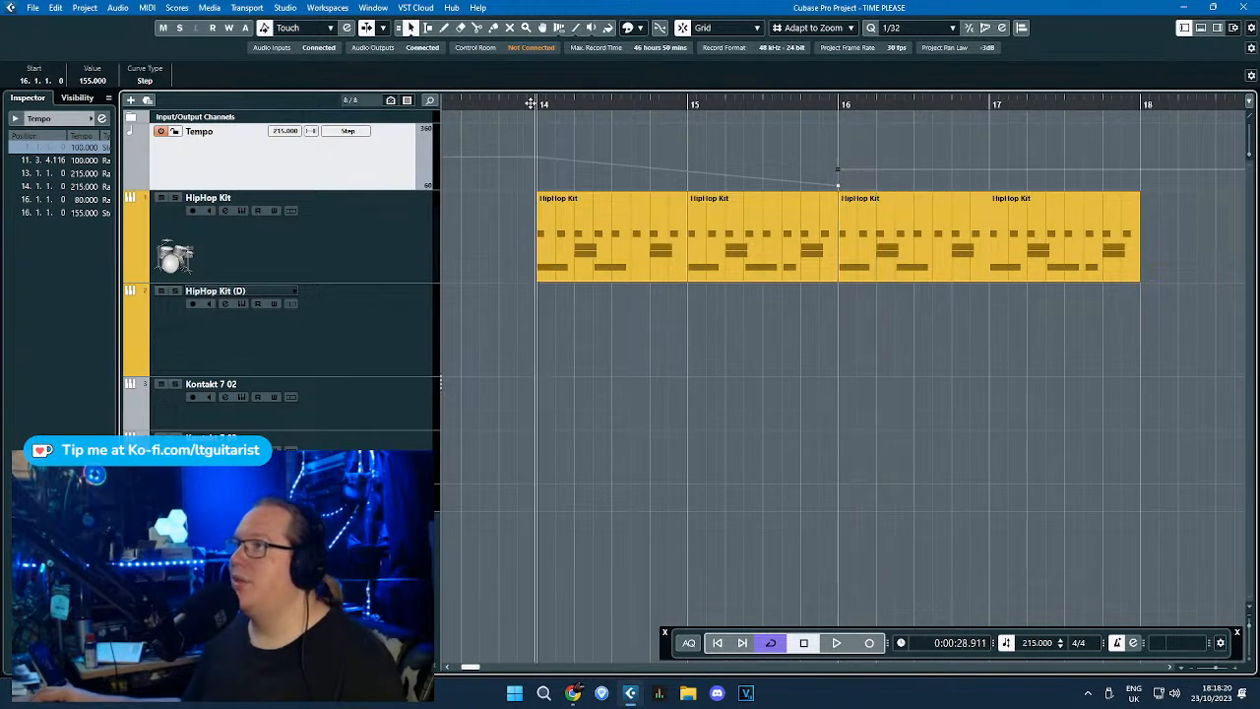
pyautogui.click(537, 163)
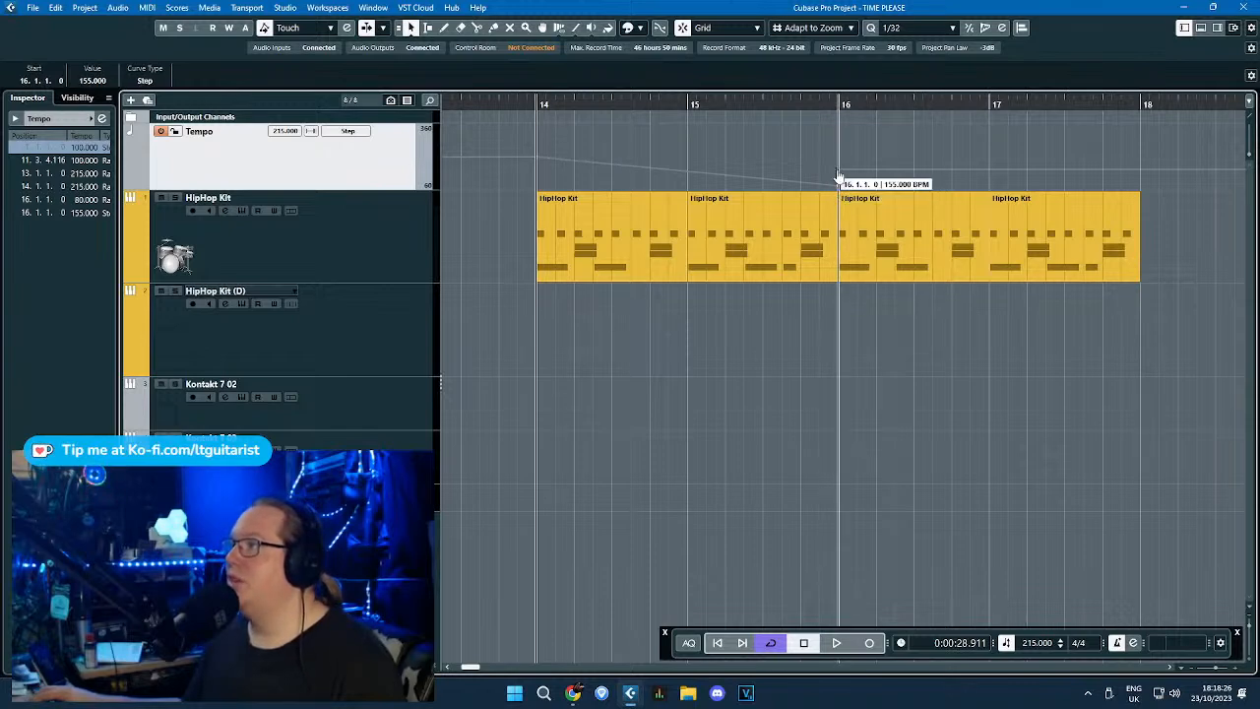
pyautogui.click(989, 178)
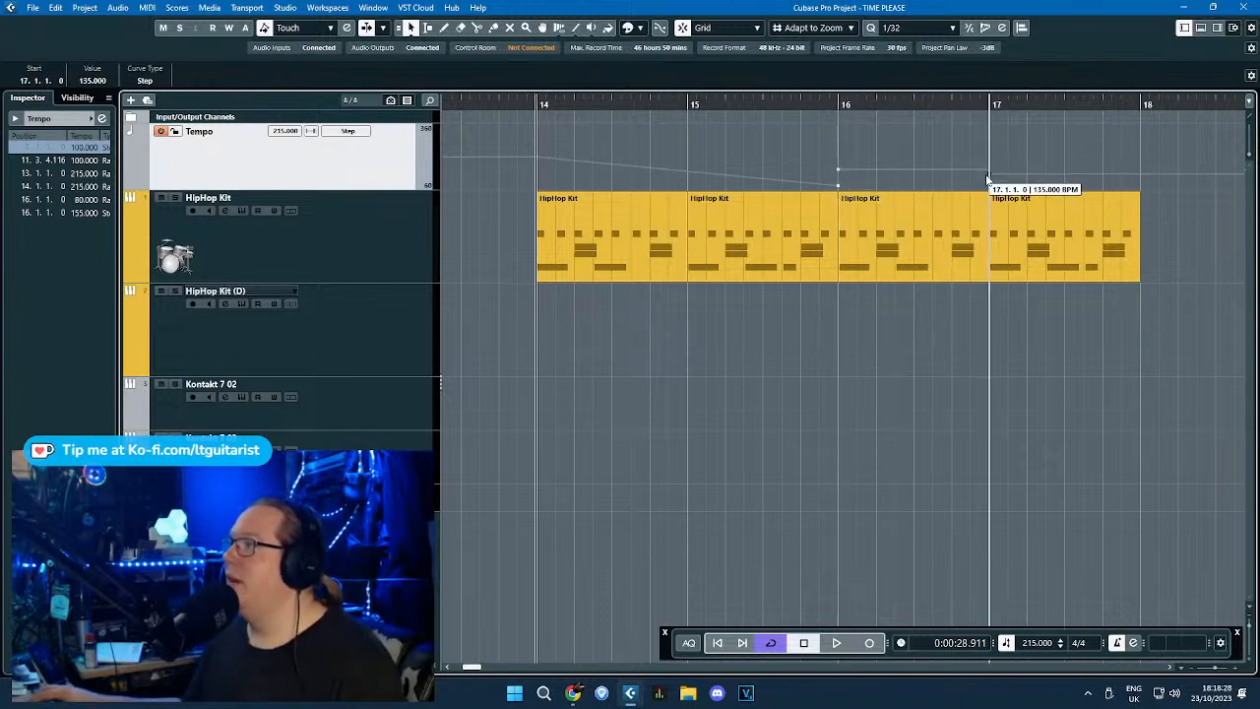
pyautogui.click(1018, 157)
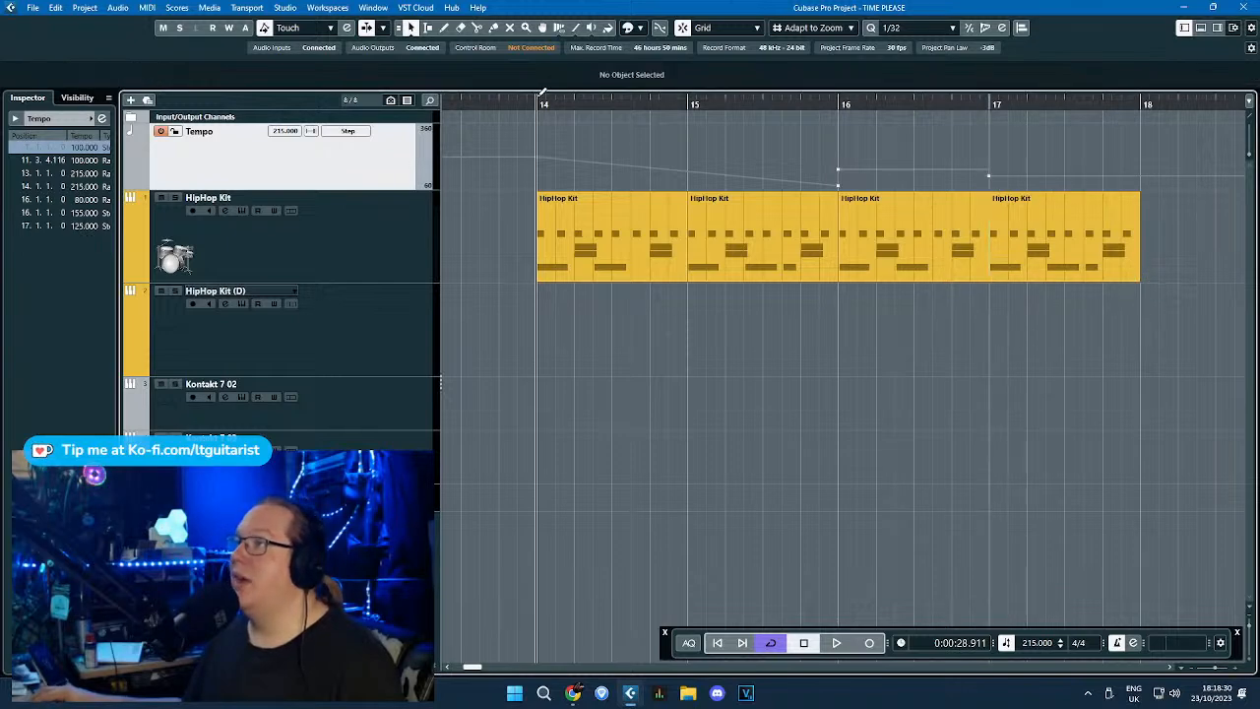
# Set the cycle range from bar 14 to bar 18 and play back the tempo changes.
pyautogui.moveTo(538, 95); pyautogui.dragTo(1141, 170)
pyautogui.press('space')
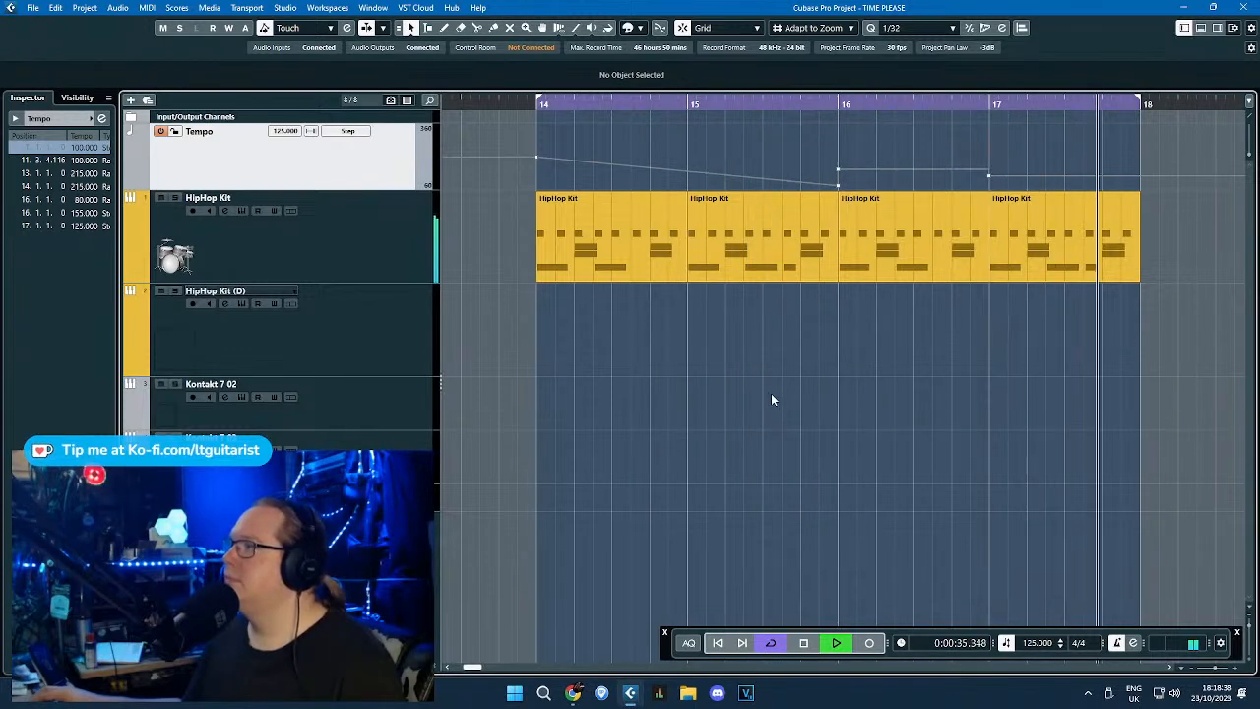
# Stop the looped playback, show the transport bar and return the playhead to bar 14.
pyautogui.scroll(-3, 808, 398)
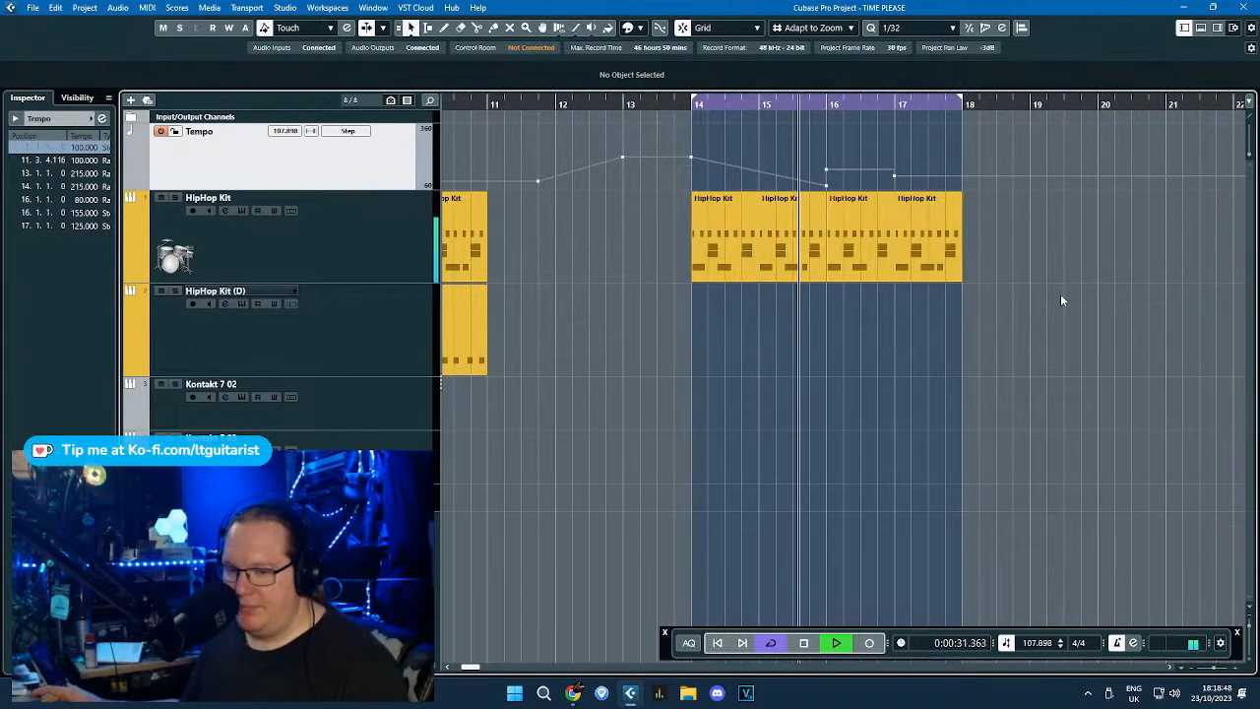
pyautogui.press('space')
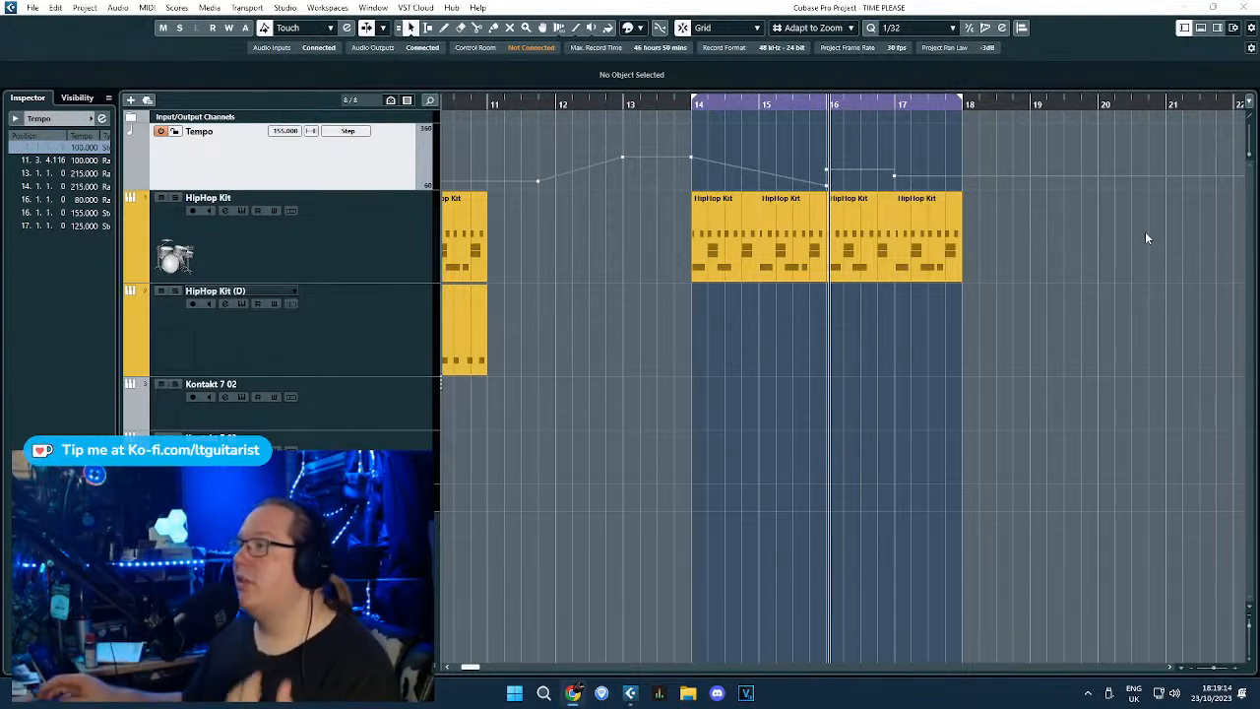
pyautogui.press('F2')
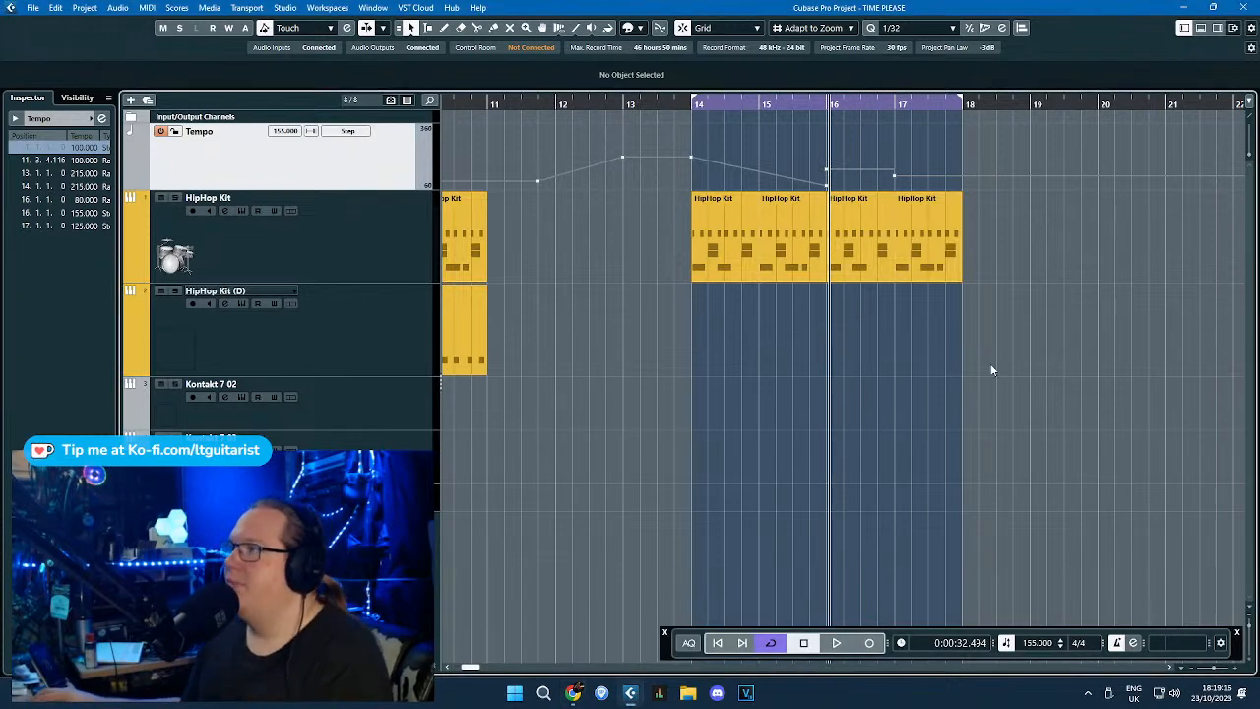
pyautogui.click(695, 105)
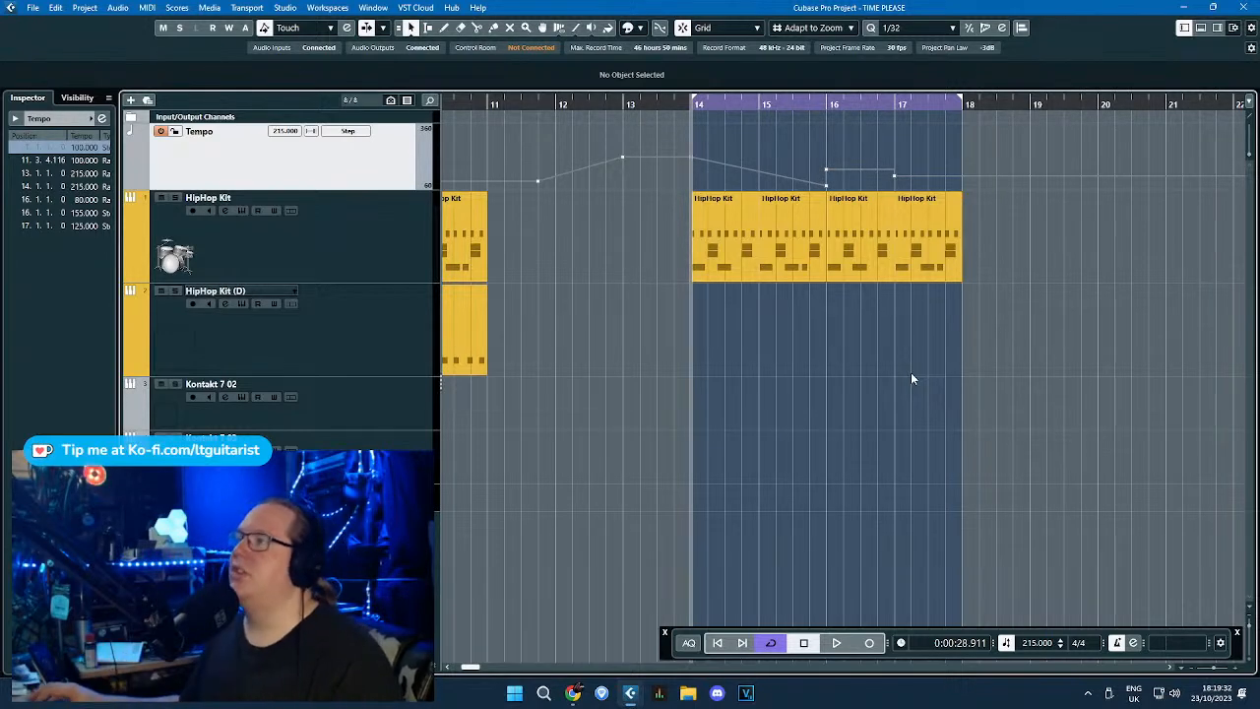
# Set the cycle range from bar 16 to bar 18 and play back the stepped tempo change.
pyautogui.scroll(-3, 1059, 354)
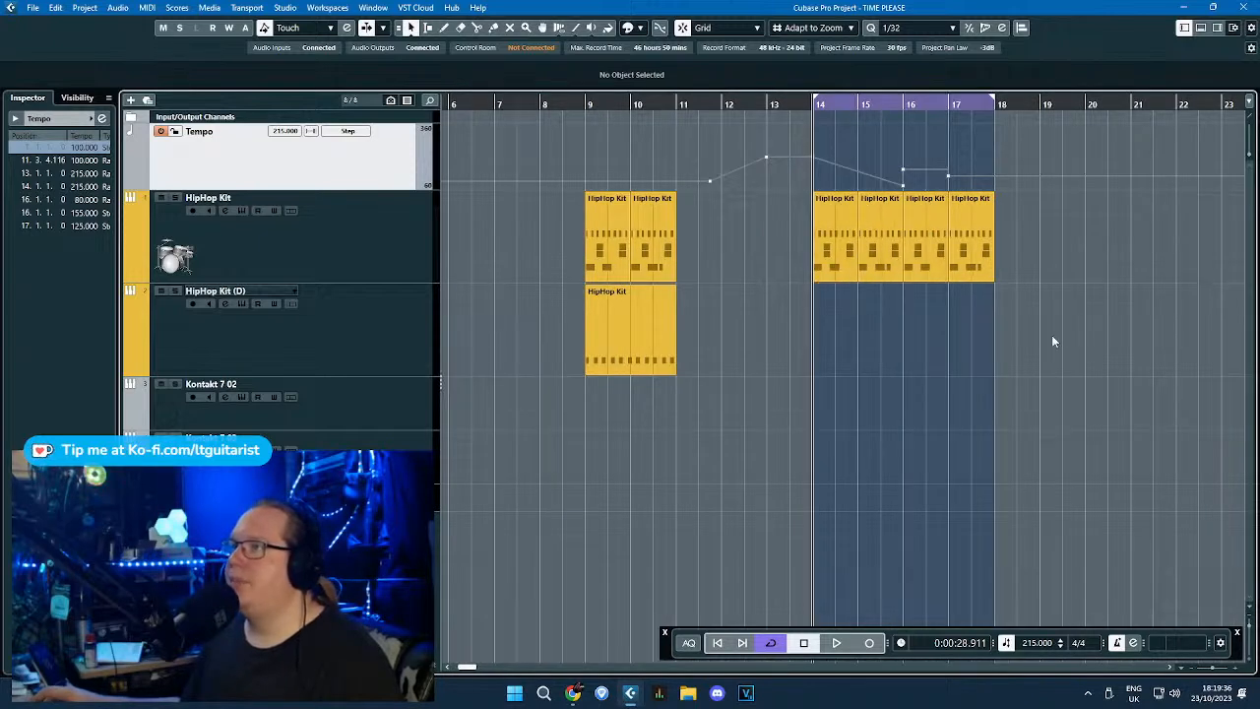
pyautogui.scroll(3, 1052, 344)
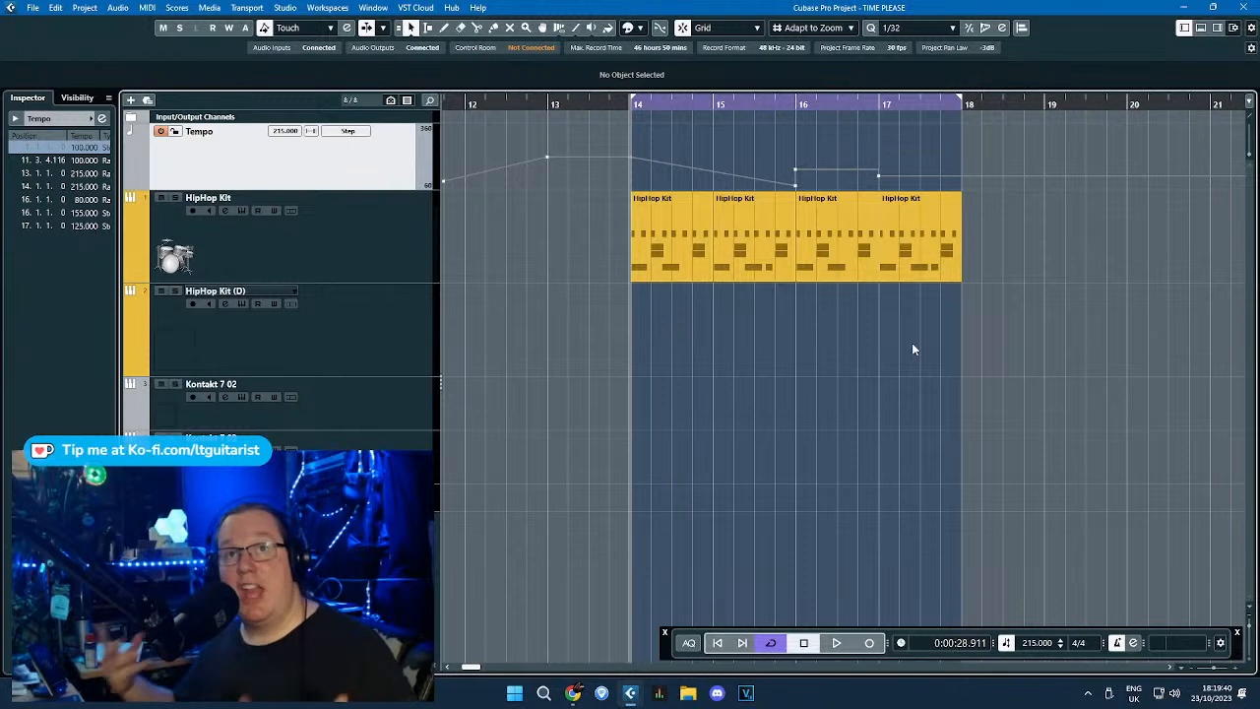
pyautogui.scroll(-3, 933, 346)
pyautogui.scroll(-1, 941, 348)
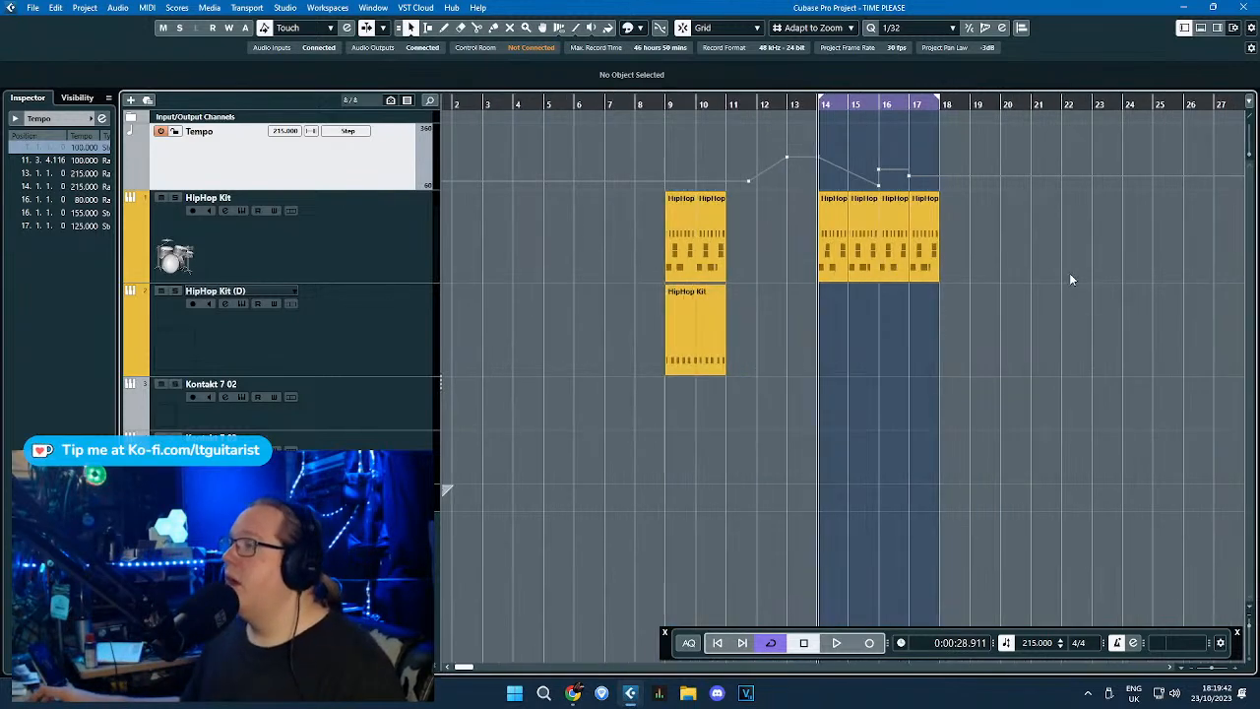
pyautogui.moveTo(1070, 274); pyautogui.dragTo(1248, 275)
pyautogui.scroll(3, 467, 320)
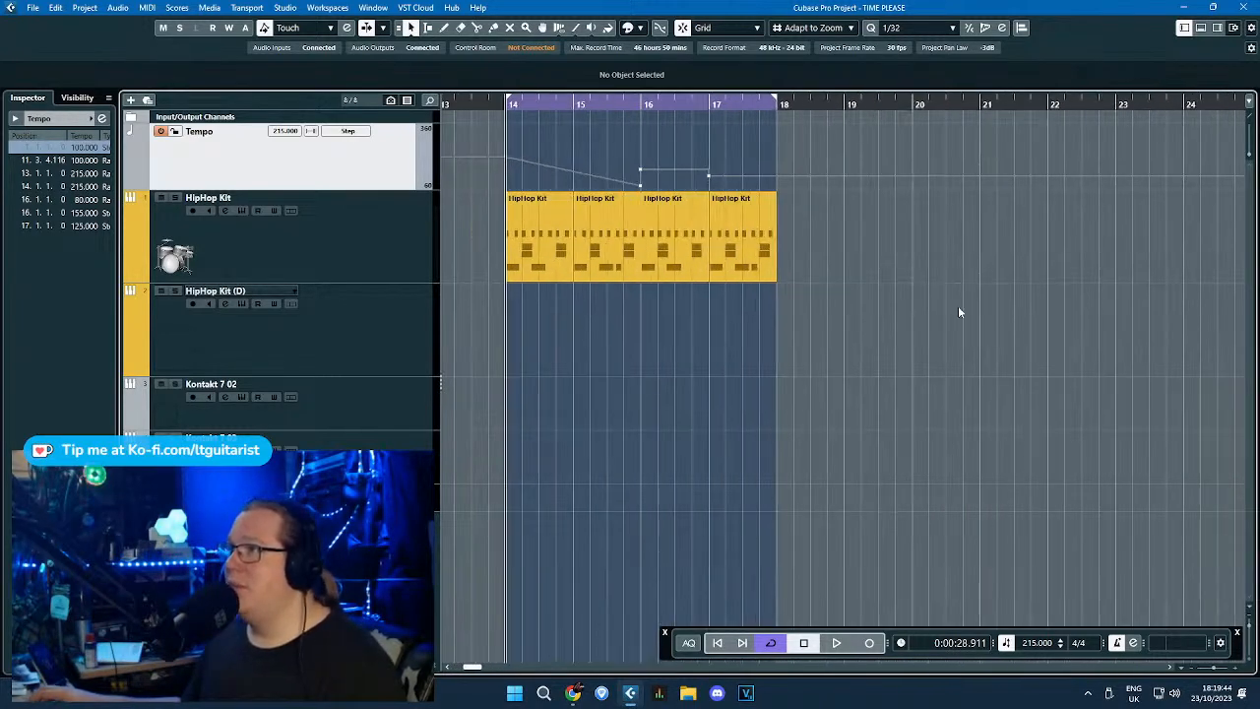
pyautogui.click(642, 103)
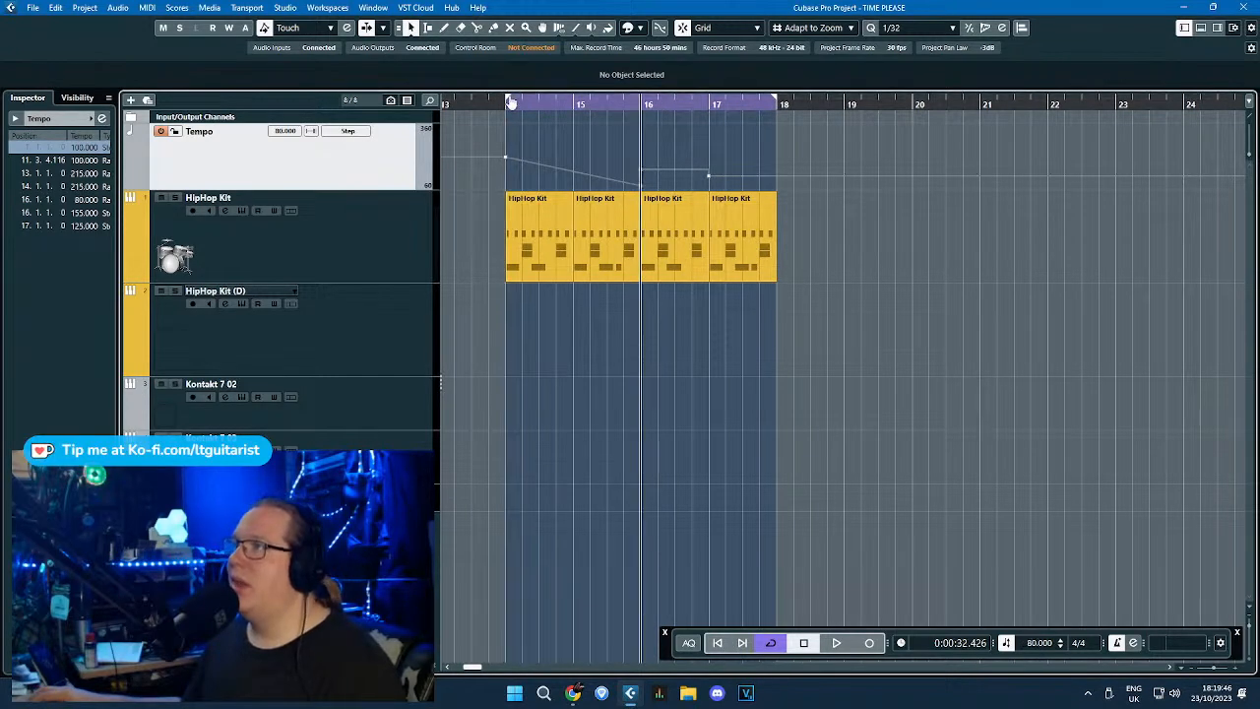
pyautogui.press('space')
pyautogui.scroll(2, 745, 356)
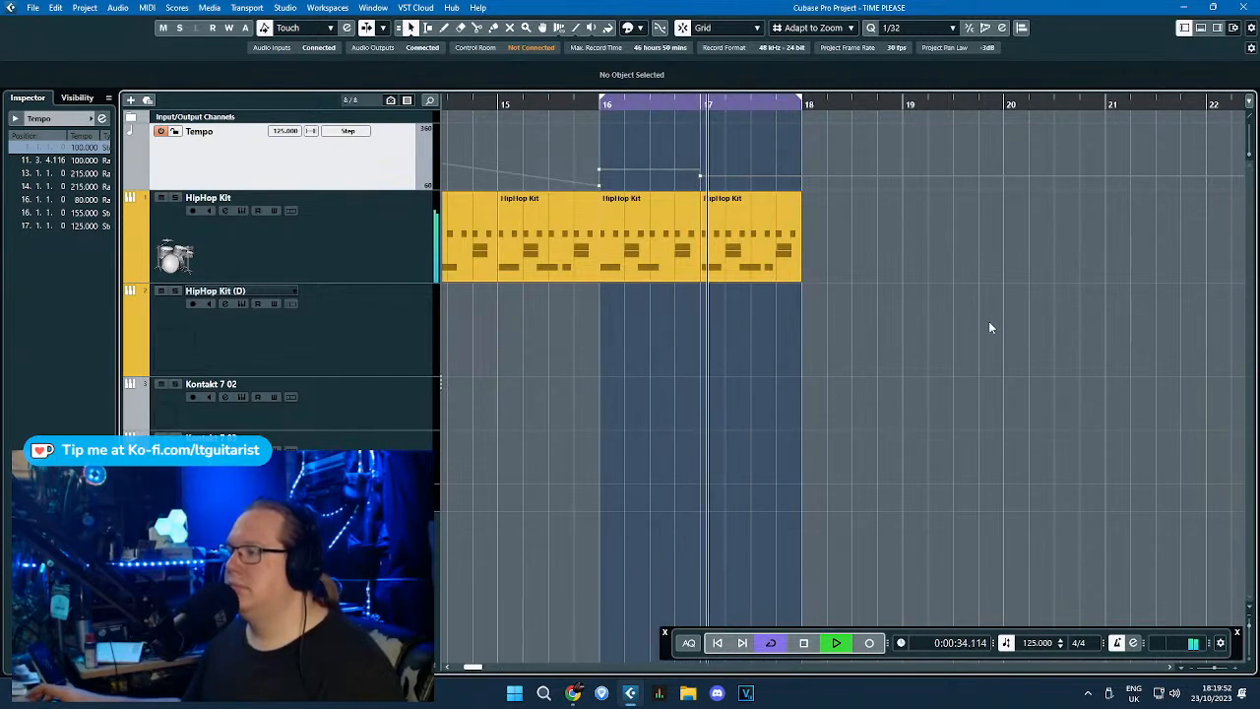
pyautogui.scroll(-2, 985, 326)
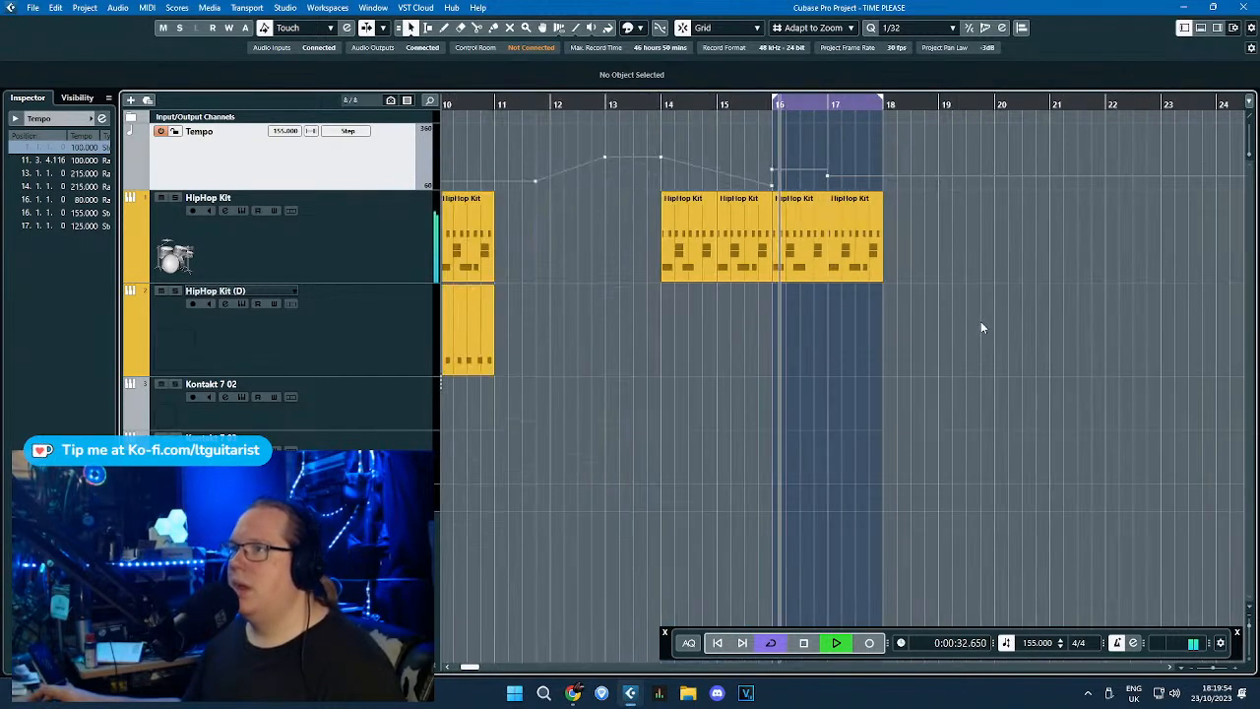
pyautogui.scroll(1, 952, 325)
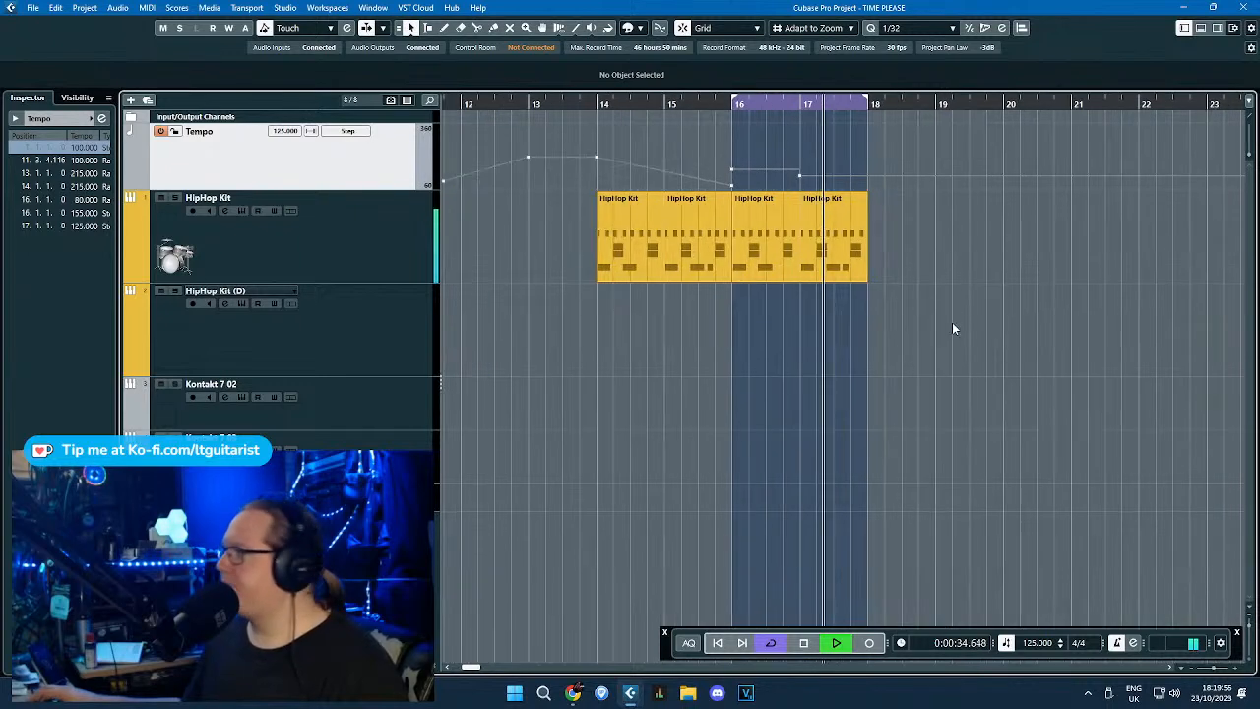
pyautogui.press('space')
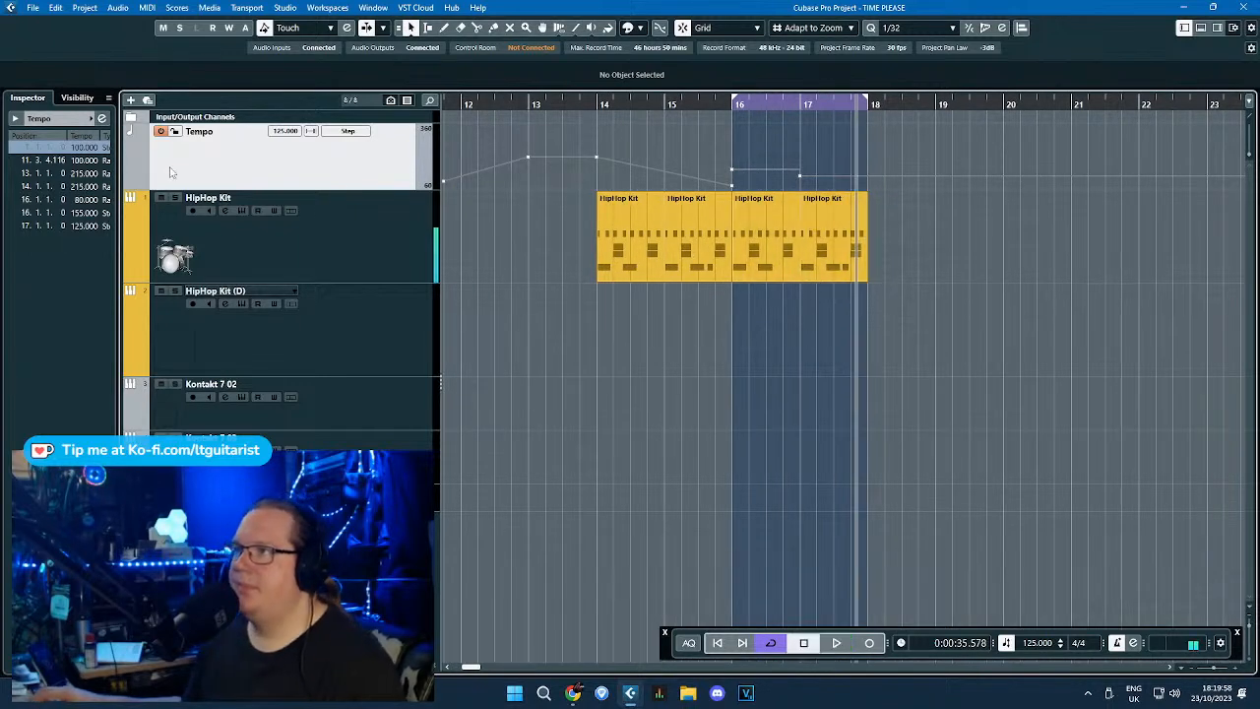
# Lock the Tempo track.
pyautogui.scroll(-3, 1019, 289)
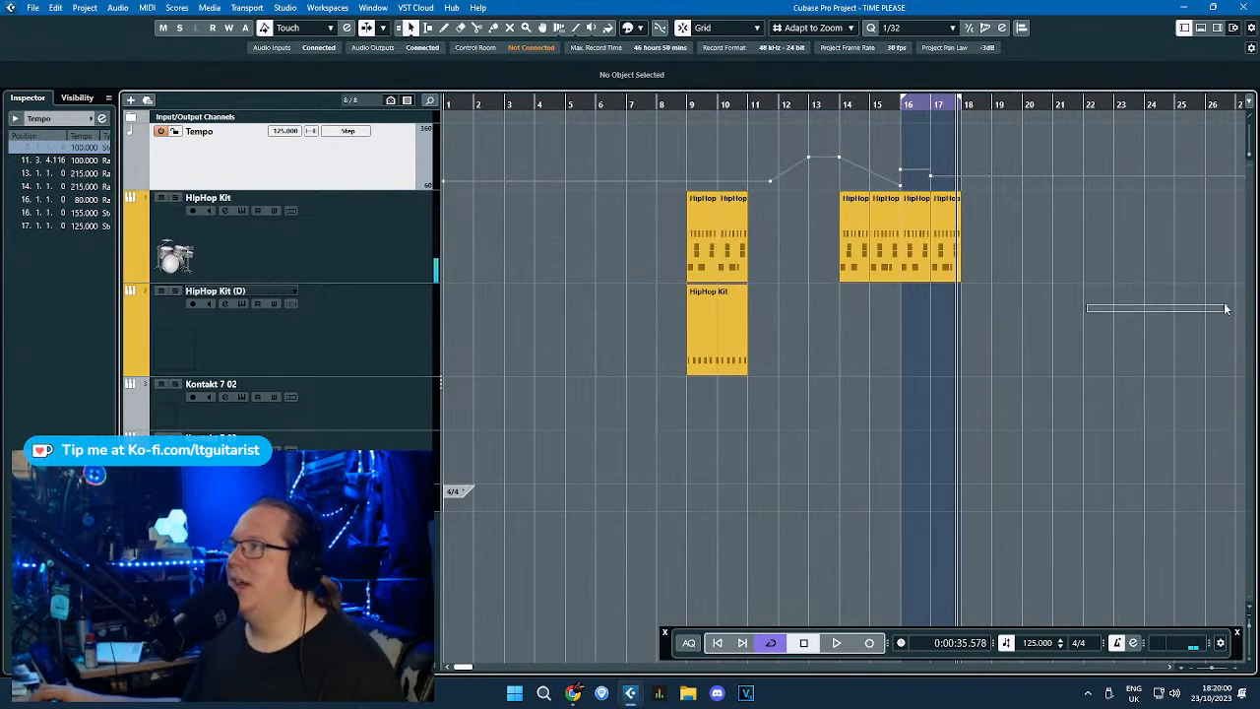
pyautogui.hscroll(3, 873, 282)
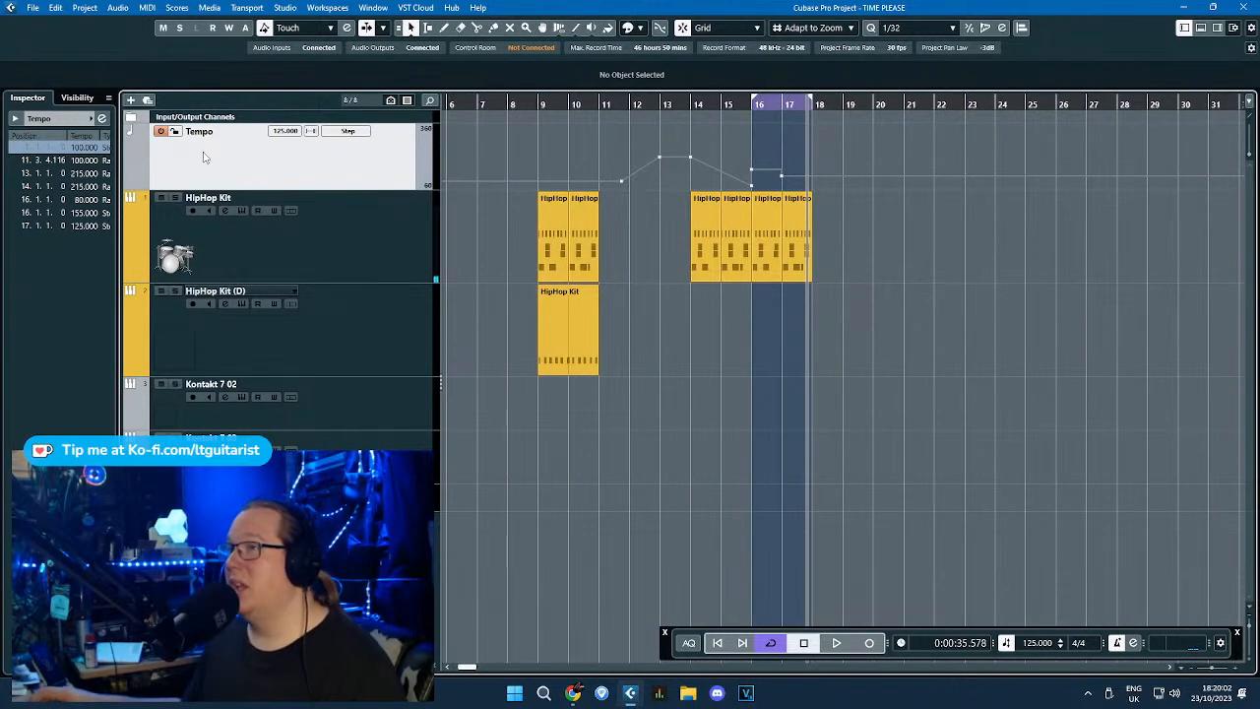
pyautogui.click(176, 132)
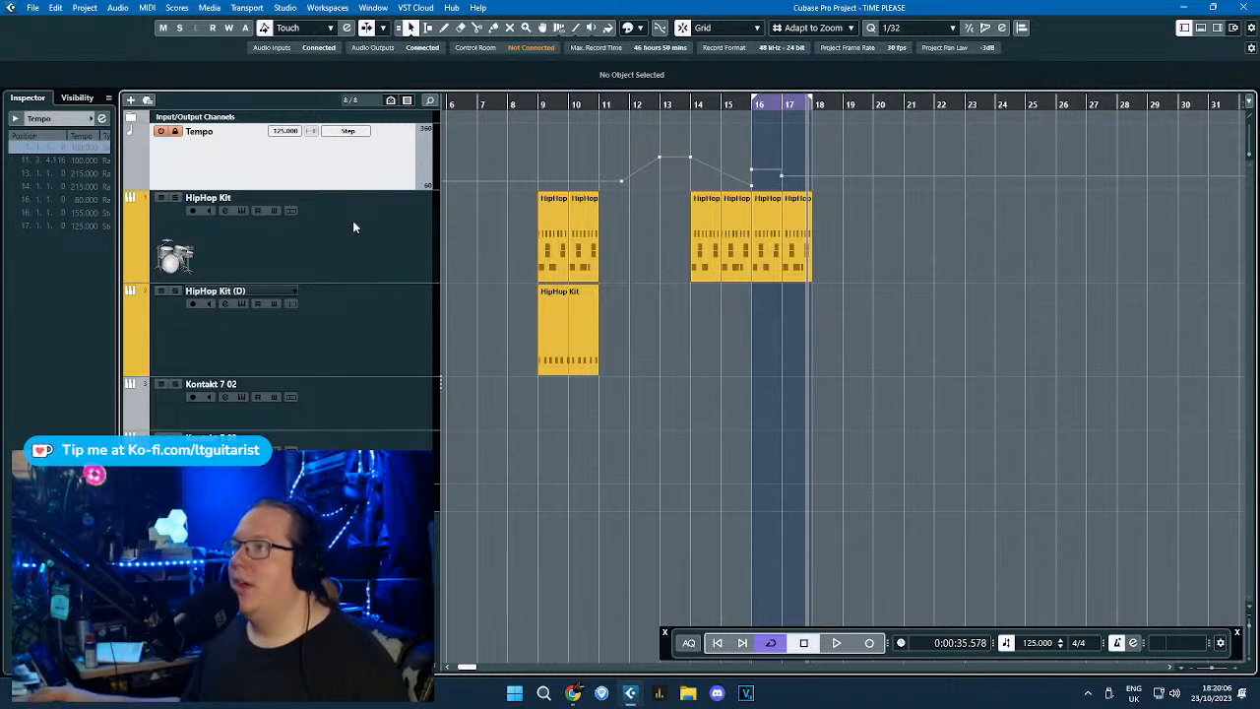
# Add a Signature track below the Tempo track, then make it taller and the Tempo track shorter.
pyautogui.click(320, 224)
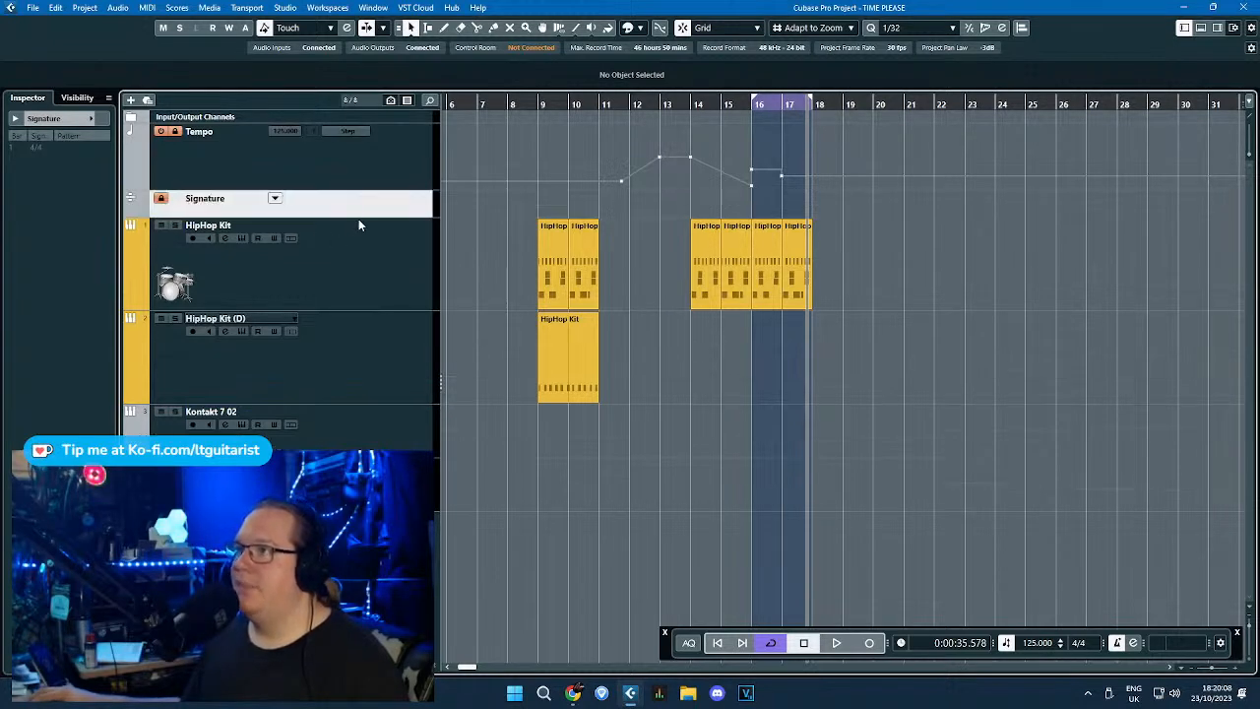
pyautogui.moveTo(365, 223); pyautogui.dragTo(370, 263)
pyautogui.moveTo(400, 189); pyautogui.dragTo(404, 146)
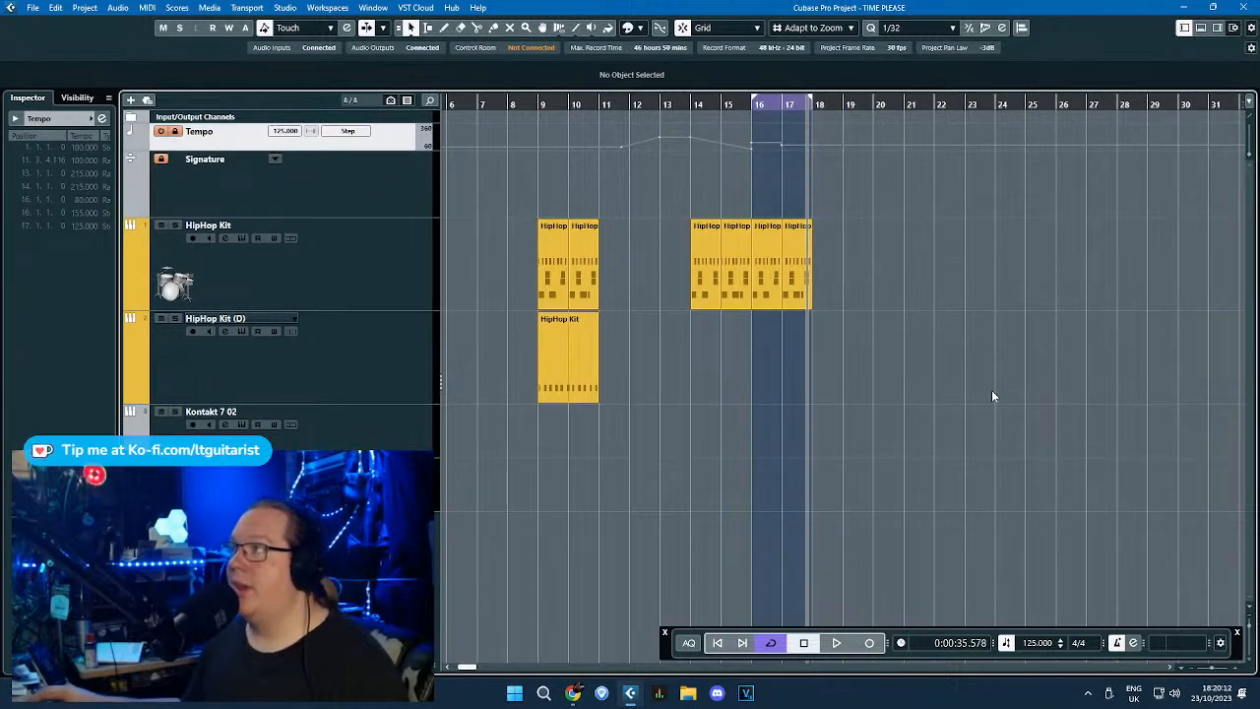
# Unlock the Signature track and copy the bar 17 HipHop Kit part to bar 19.
pyautogui.scroll(2, 992, 394)
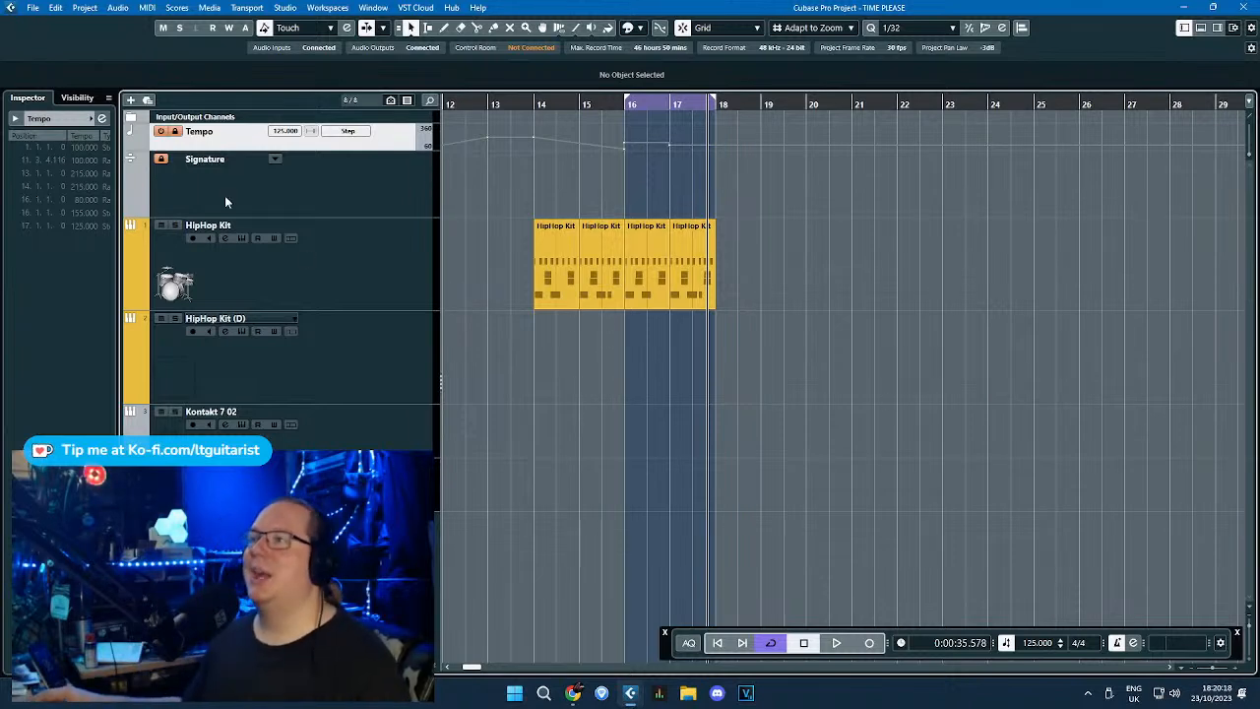
pyautogui.scroll(2, 827, 433)
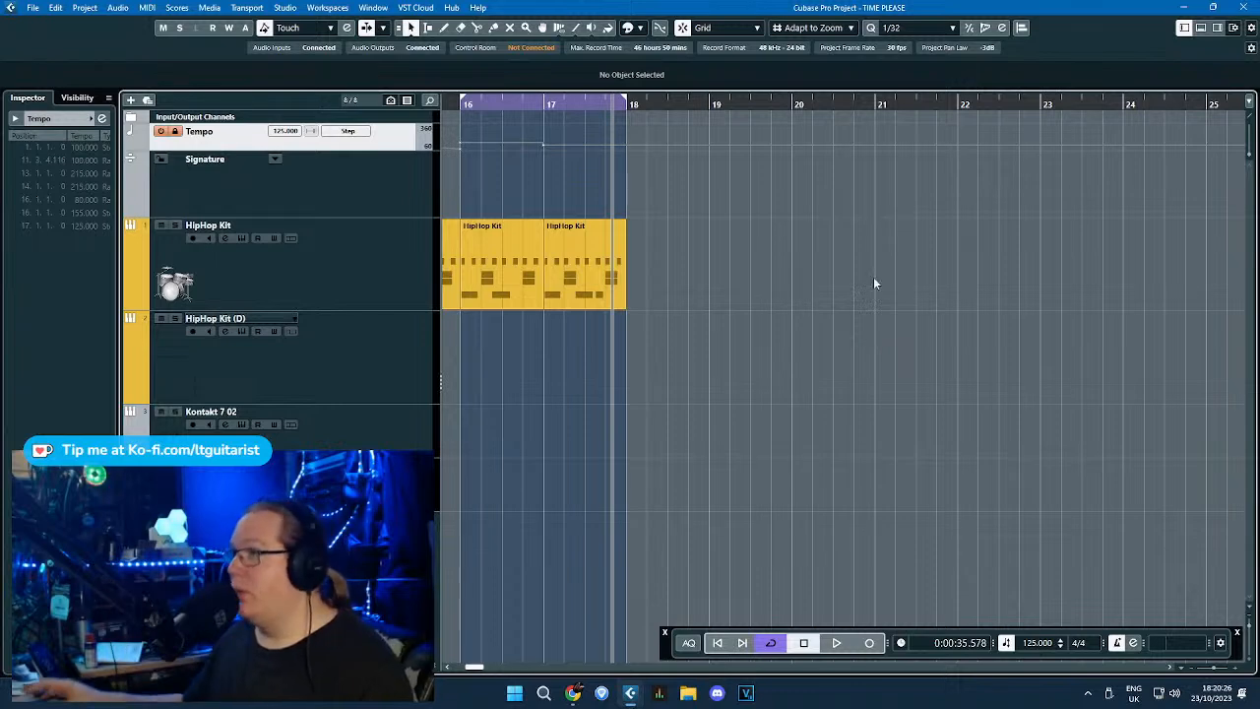
pyautogui.moveTo(566, 285); pyautogui.dragTo(731, 285)
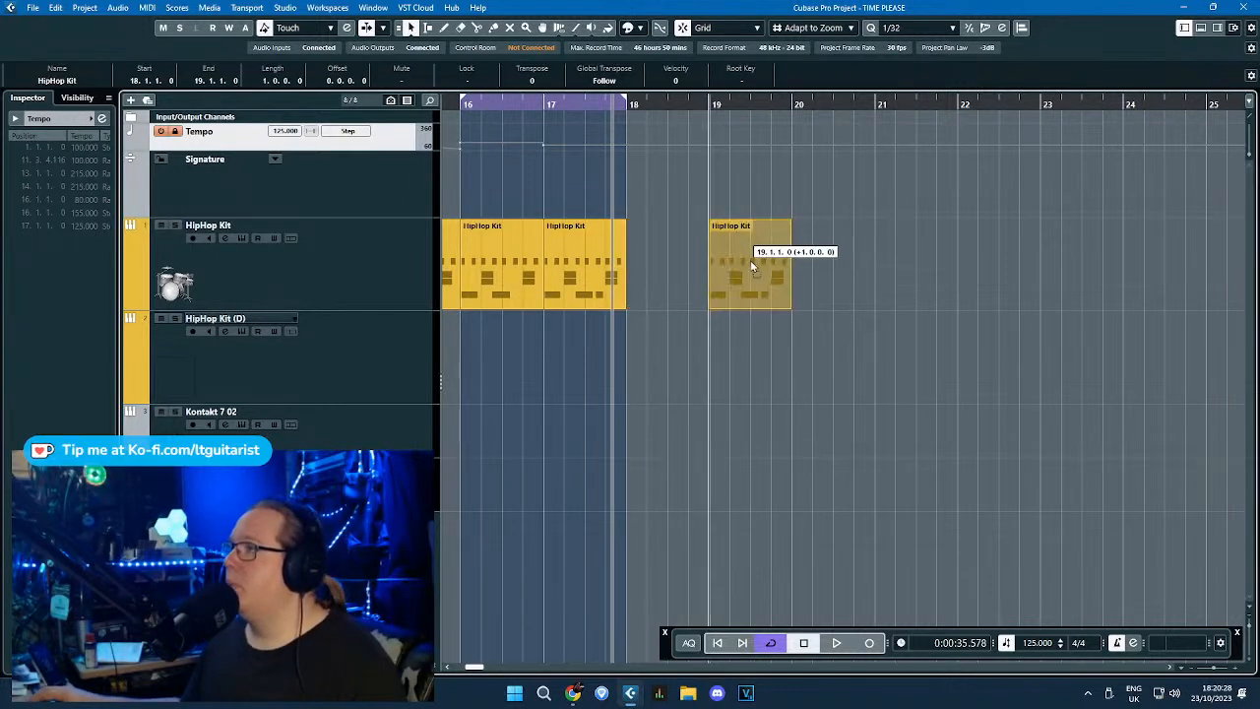
# Draw a 4/4 time signature event at bar 19 on the Signature track.
pyautogui.click(303, 197)
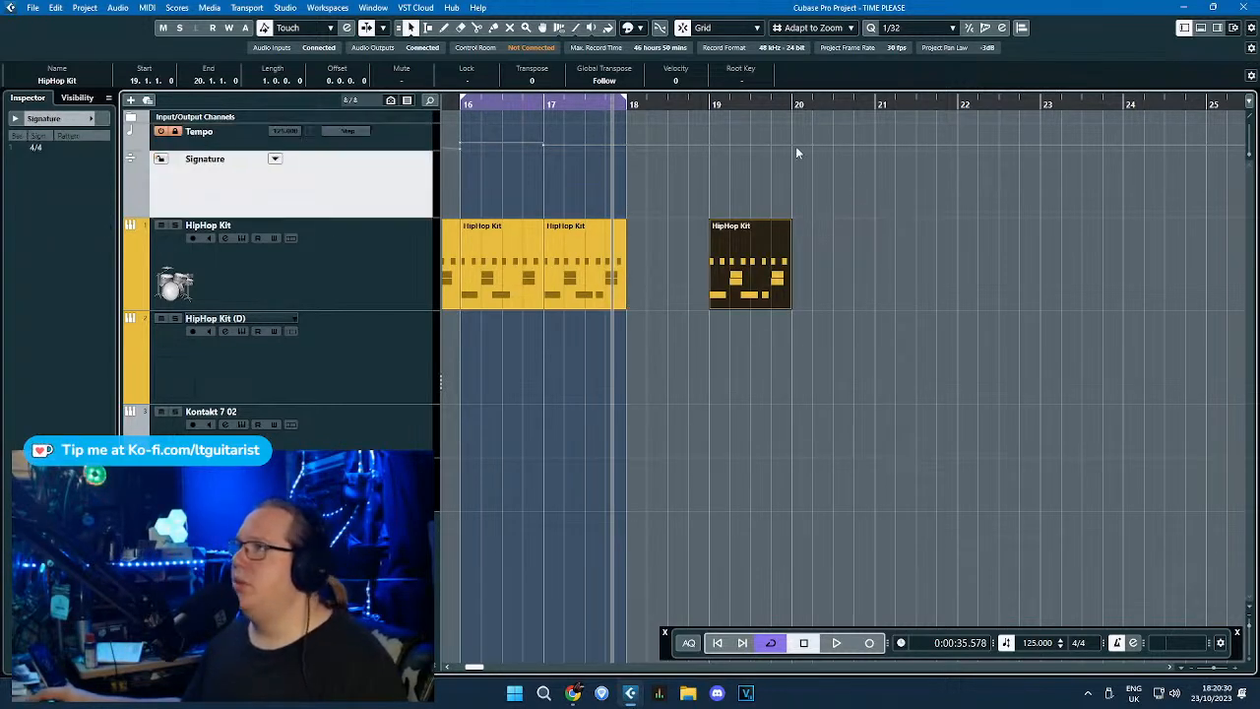
pyautogui.scroll(2, 729, 180)
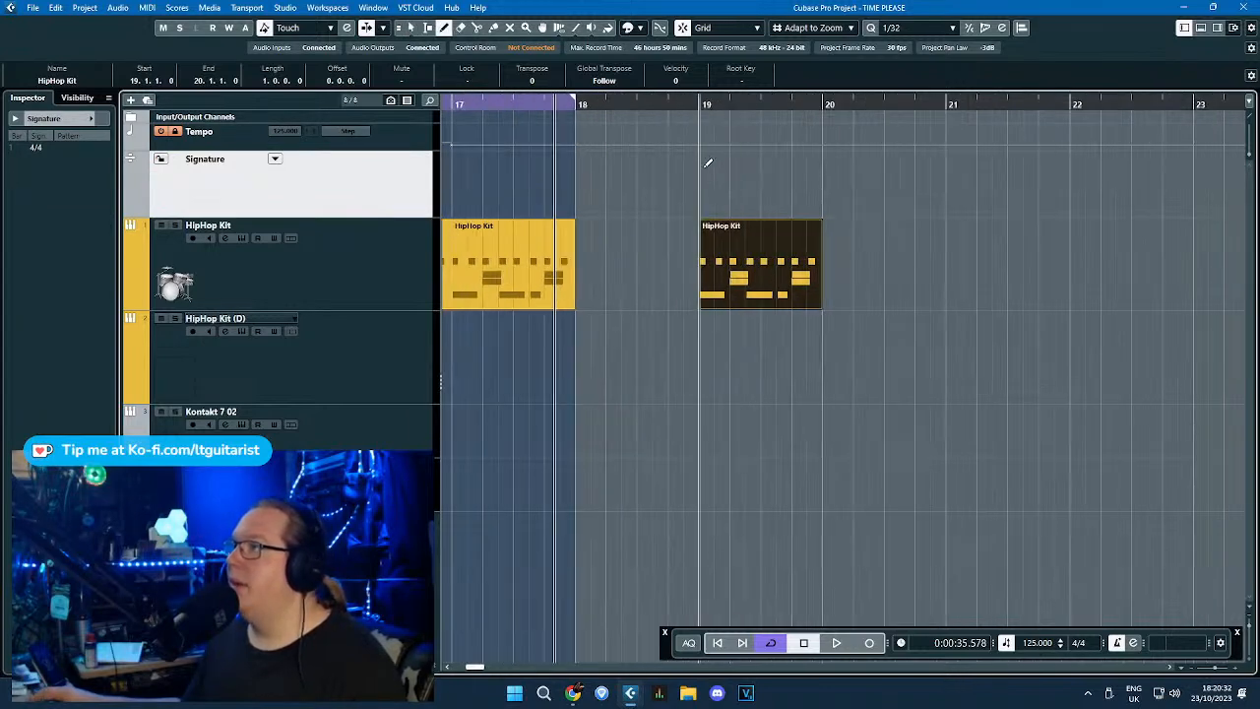
pyautogui.click(706, 165)
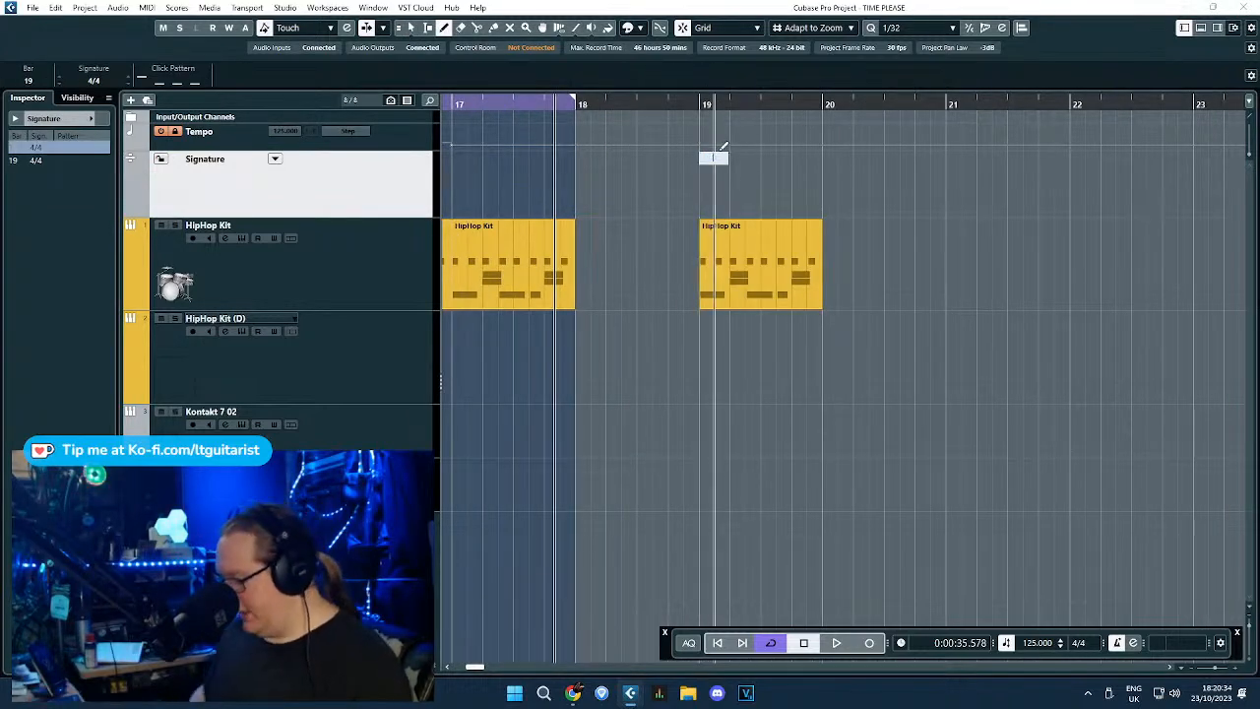
pyautogui.press('Return')
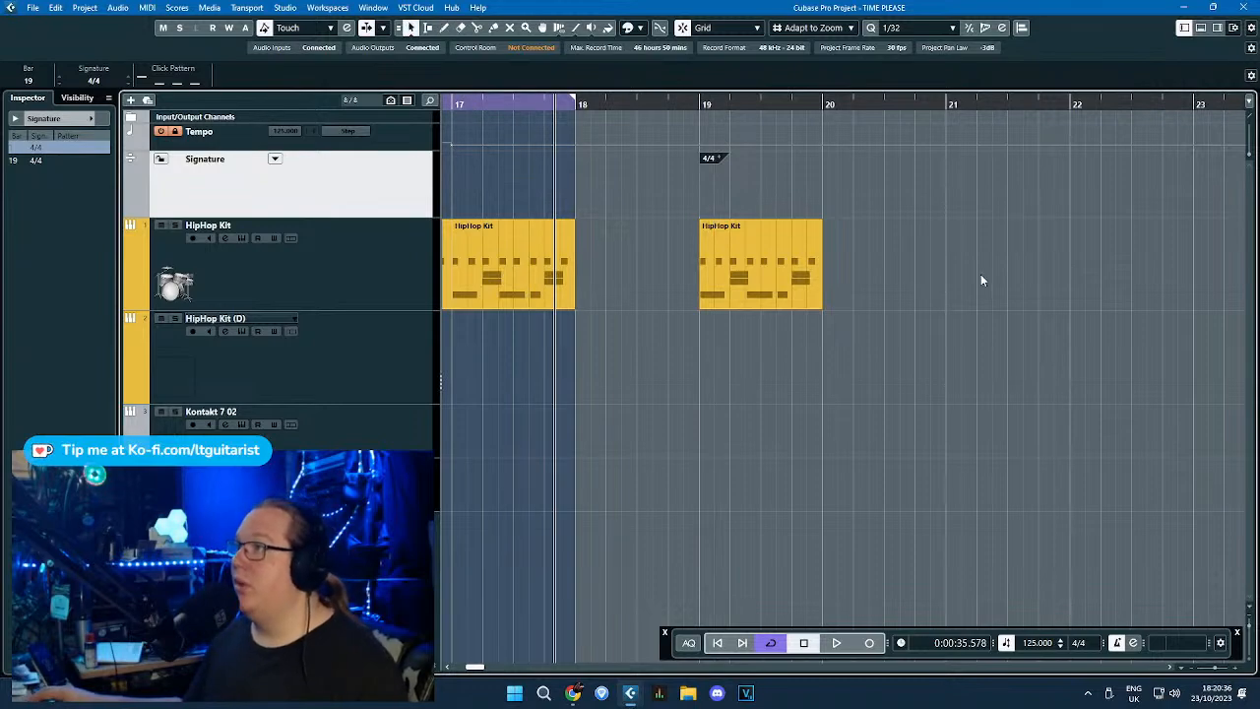
# Lengthen the HipHop Kit part at bar 19 by one beat and open it in the Key Editor.
pyautogui.click(814, 294)
pyautogui.keyDown('ctrl'); pyautogui.scroll(1, 826, 319); pyautogui.keyUp('ctrl')
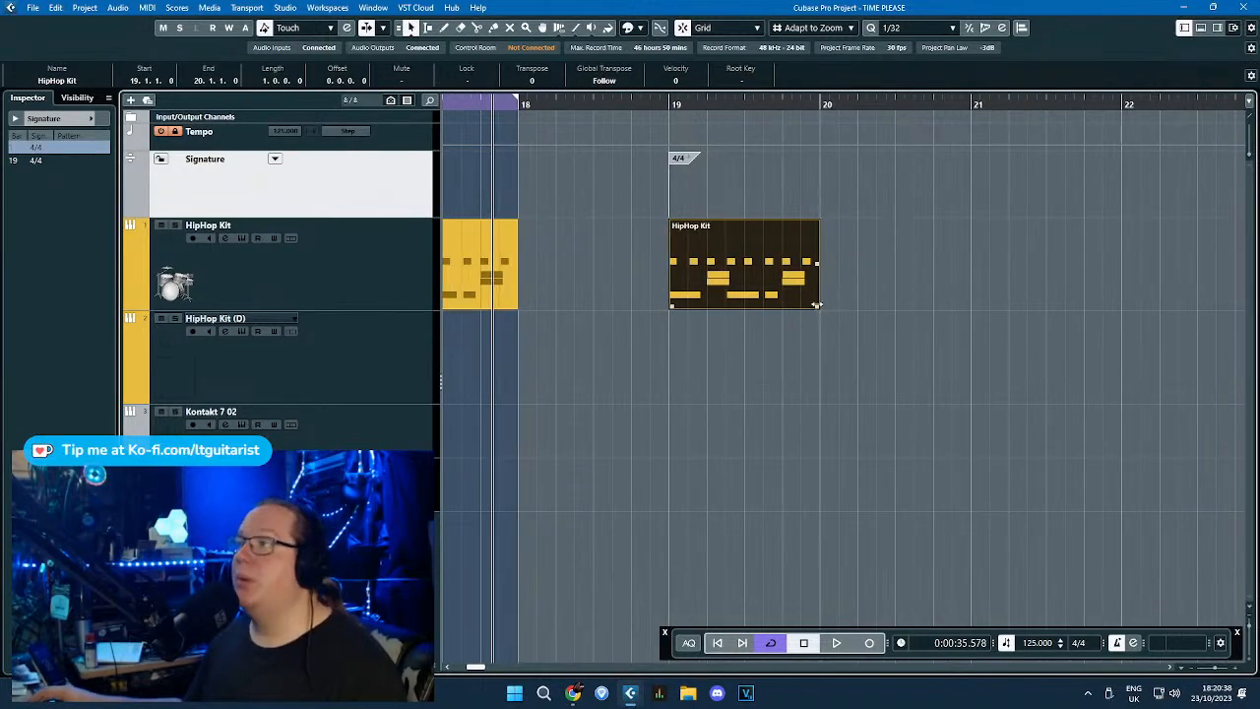
pyautogui.doubleClick(803, 290)
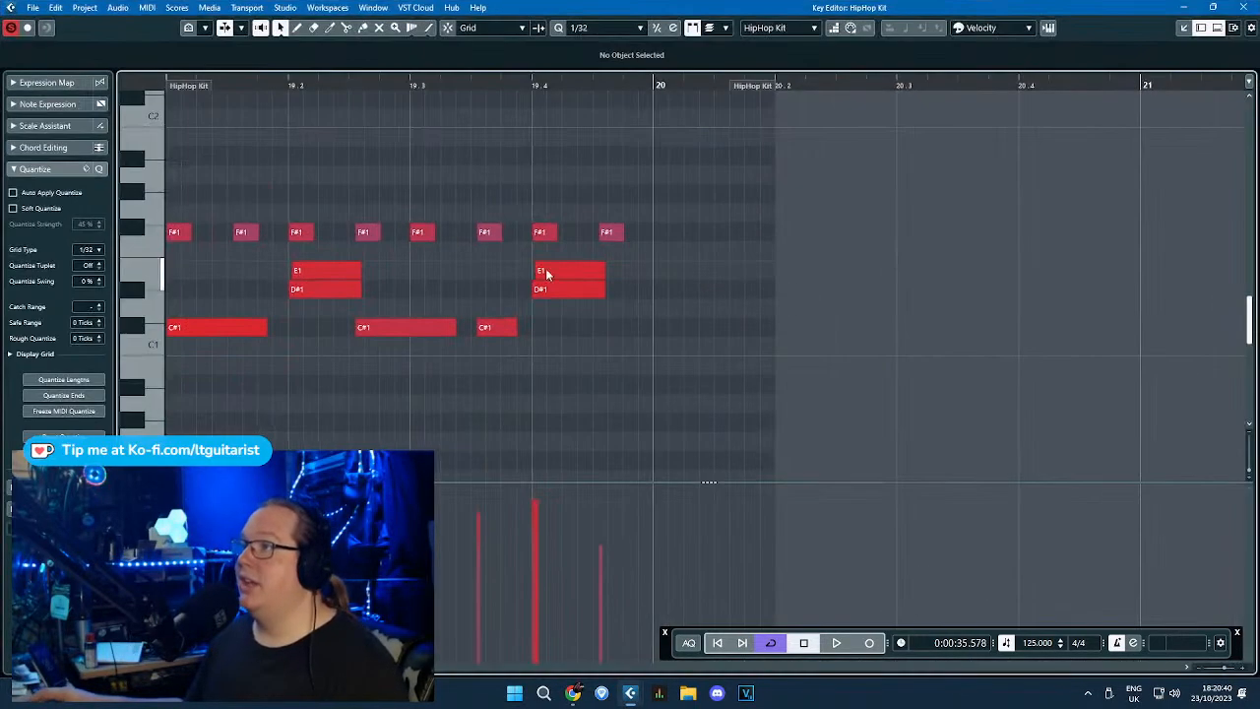
# Bring the whole bar 19 drum part into view and play it back briefly.
pyautogui.keyDown('ctrl'); pyautogui.scroll(1, 554, 398); pyautogui.keyUp('ctrl')
pyautogui.moveTo(553, 400)
pyautogui.mouseDown()
pyautogui.moveTo(10, 372)
pyautogui.moveTo(30, 366)
pyautogui.mouseUp()
pyautogui.keyDown('ctrl'); pyautogui.scroll(-1, 372, 201); pyautogui.keyUp('ctrl')
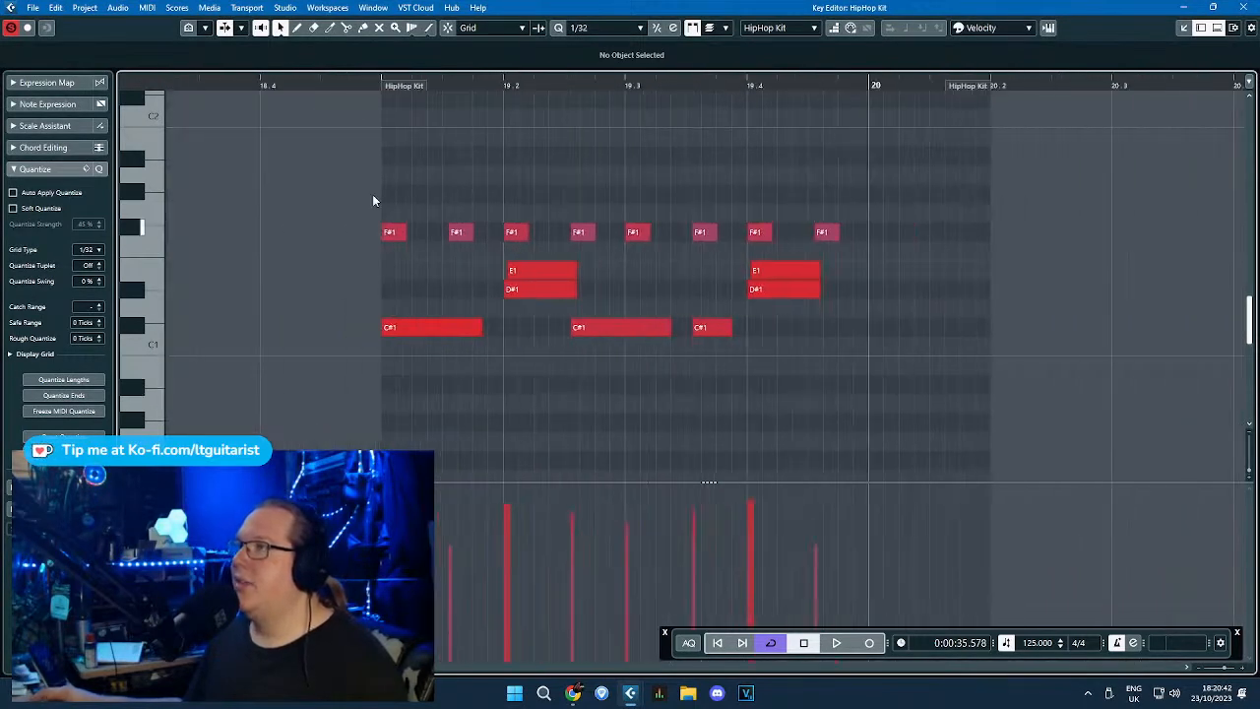
pyautogui.press('space')
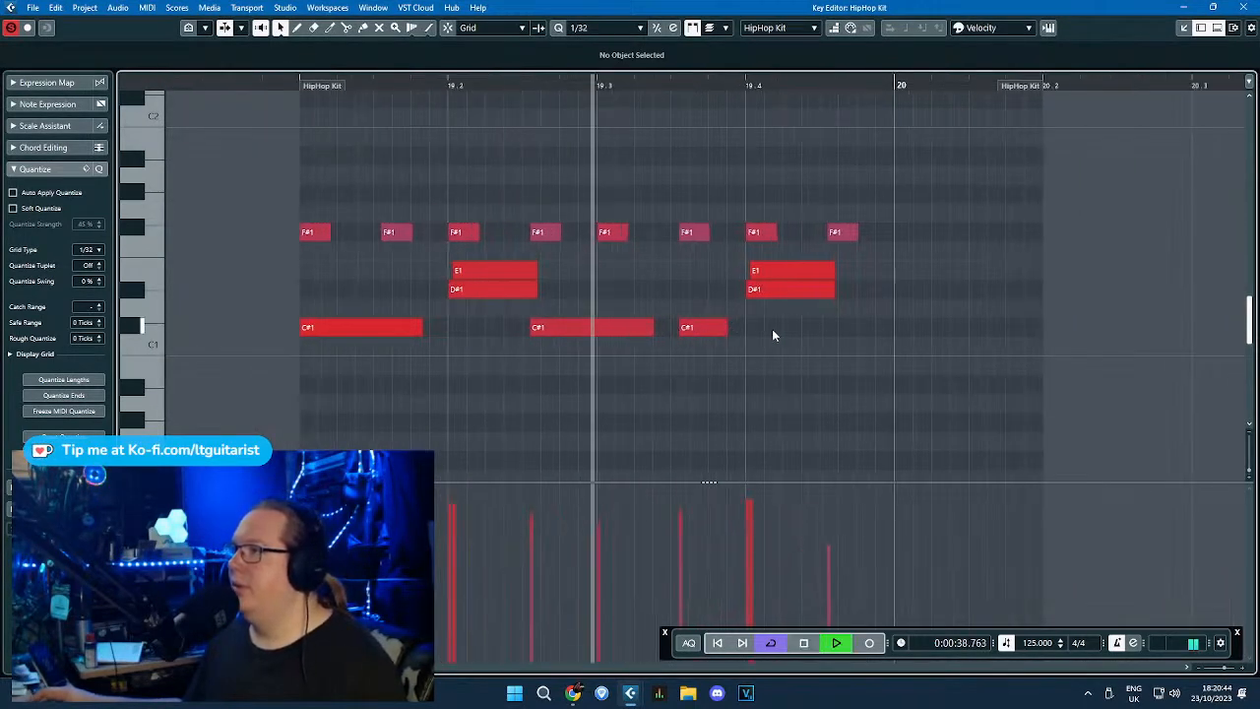
pyautogui.press('space')
# Set the quantize preset to 1/8 with a quantize swing of 30%.
pyautogui.click(618, 28)
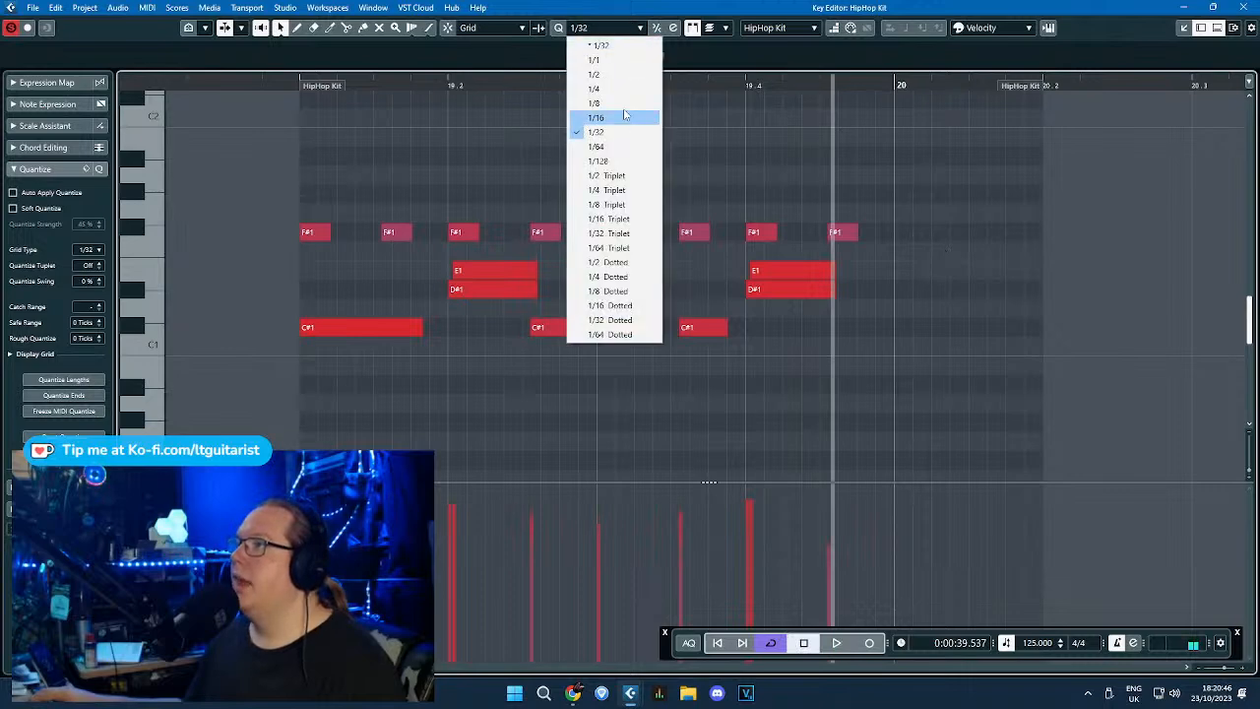
pyautogui.click(625, 102)
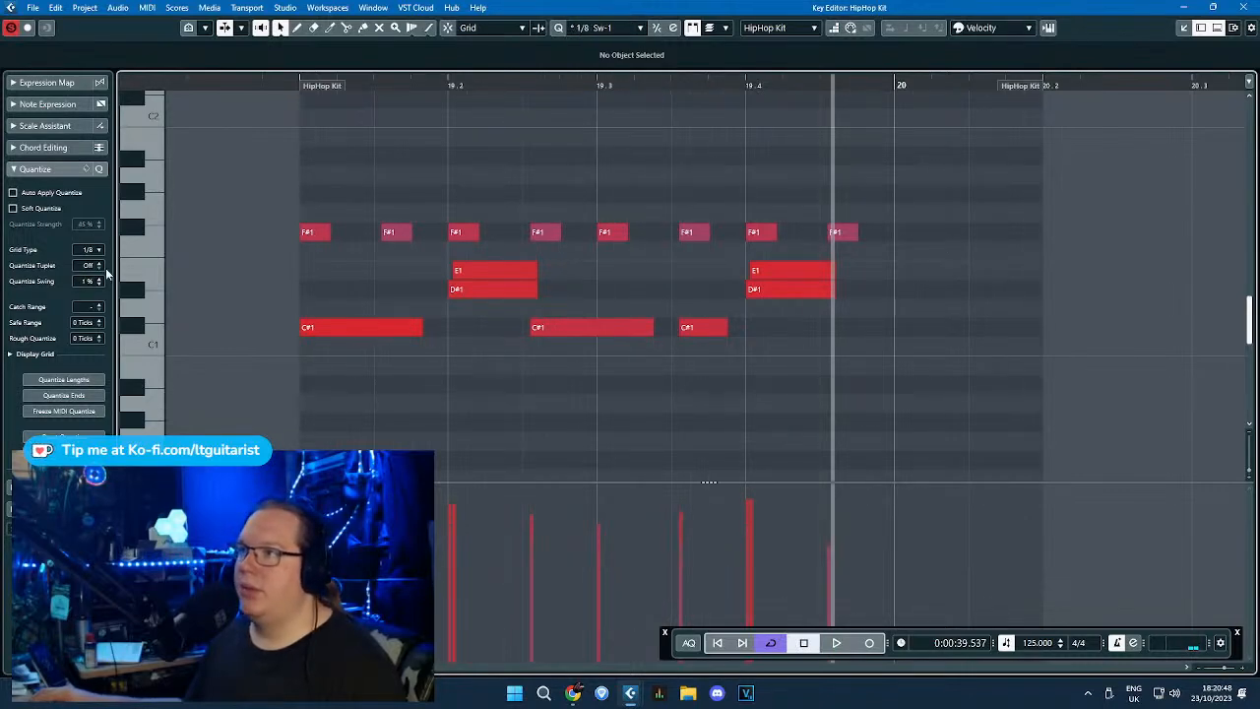
pyautogui.moveTo(107, 224); pyautogui.dragTo(108, 227)
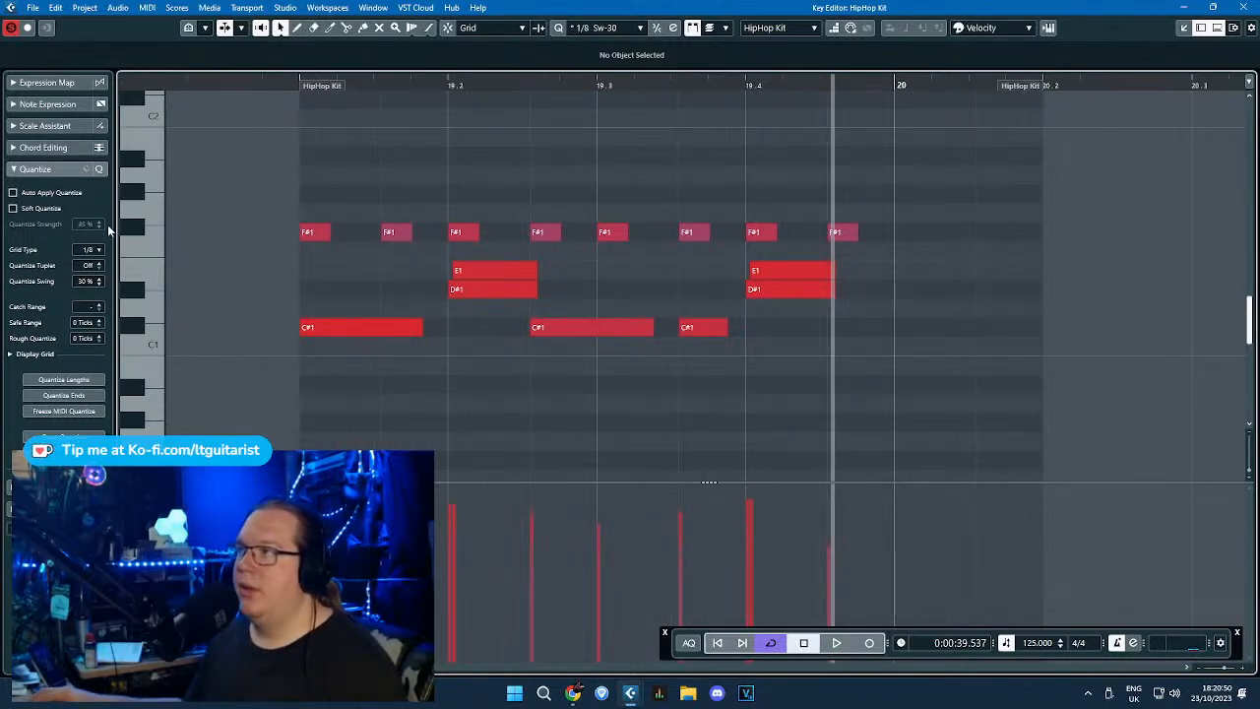
# Duplicate the last two F#1 notes of bar 19 onto the first beat of bar 20 and quantize them.
pyautogui.moveTo(893, 158); pyautogui.dragTo(761, 235)
pyautogui.hotkey('ctrl', 'd')
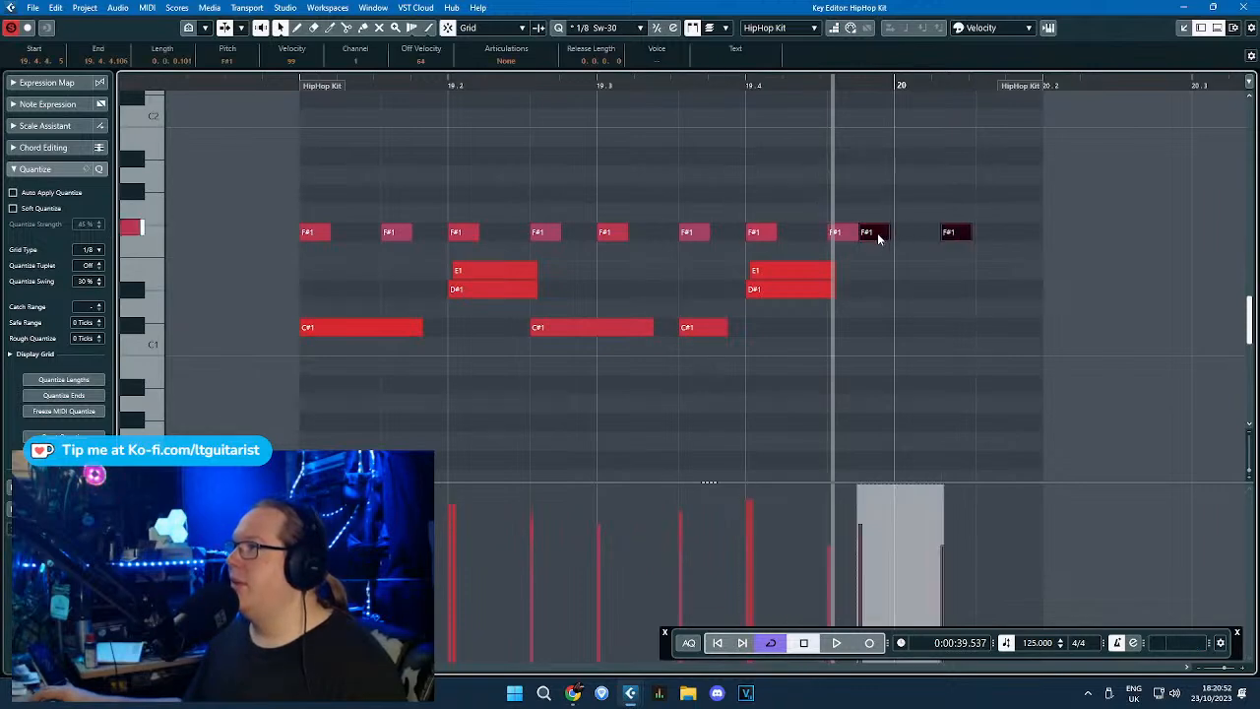
pyautogui.press('q')
# Add a C#1 note at the start of bar 20 and move the last D#1 and E1 notes to the swung offbeat after 19.4.
pyautogui.click(861, 350)
pyautogui.doubleClick(868, 336)
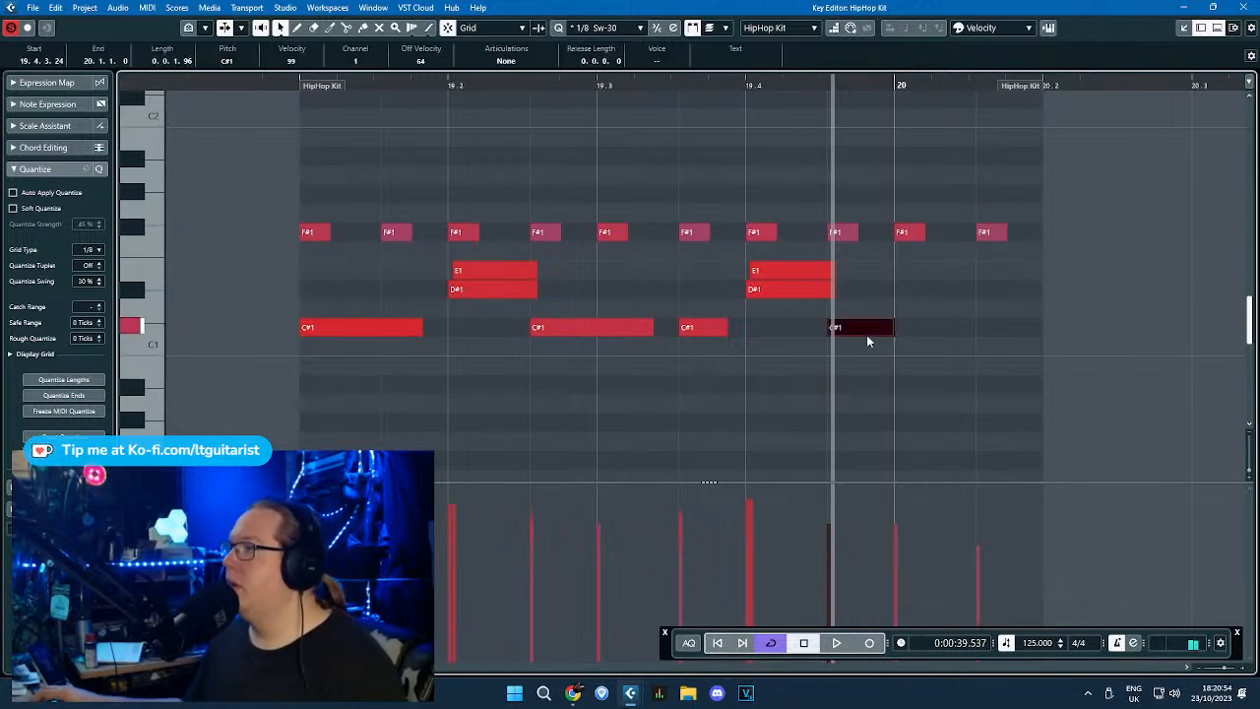
pyautogui.moveTo(890, 342); pyautogui.dragTo(874, 287)
pyautogui.click(881, 389)
pyautogui.moveTo(987, 361); pyautogui.dragTo(862, 280)
pyautogui.scroll(2, 823, 275)
pyautogui.click(836, 347)
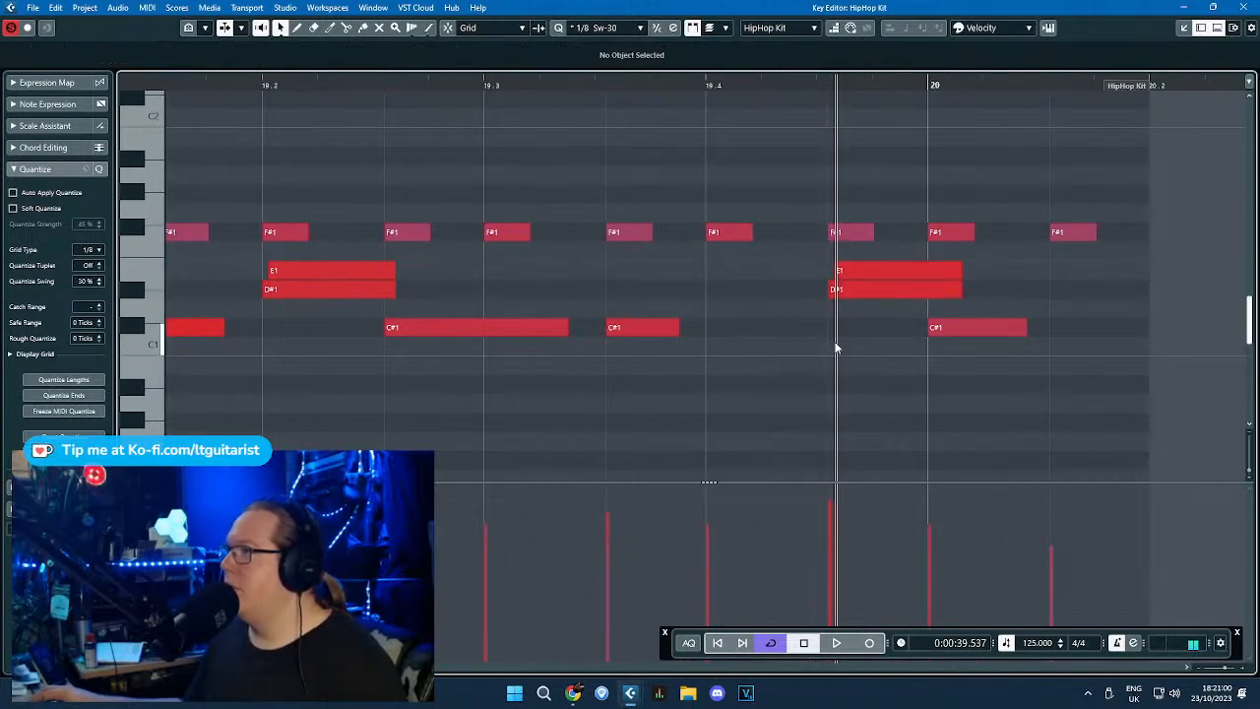
# Set the cycle range from bar 19 to 20.2 and play the extended drum pattern in a loop.
pyautogui.press('g')
pyautogui.press('g')
pyautogui.moveTo(548, 77); pyautogui.dragTo(975, 79)
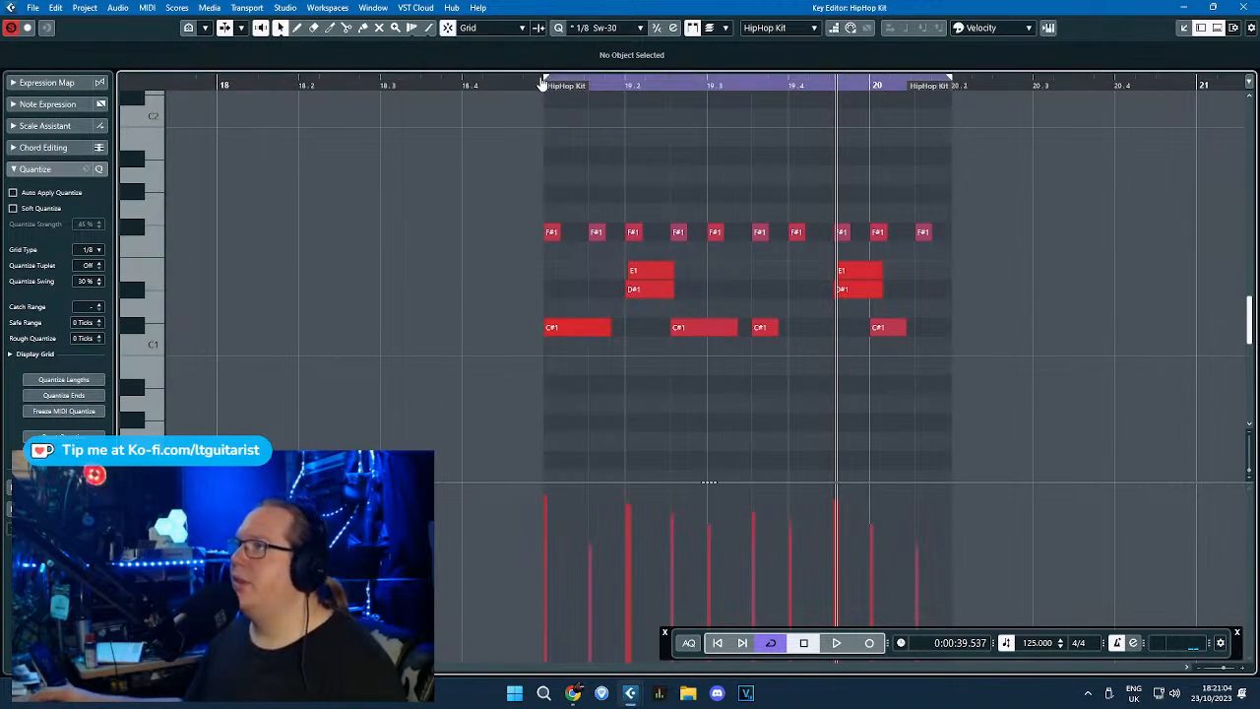
pyautogui.moveTo(549, 77); pyautogui.dragTo(630, 77)
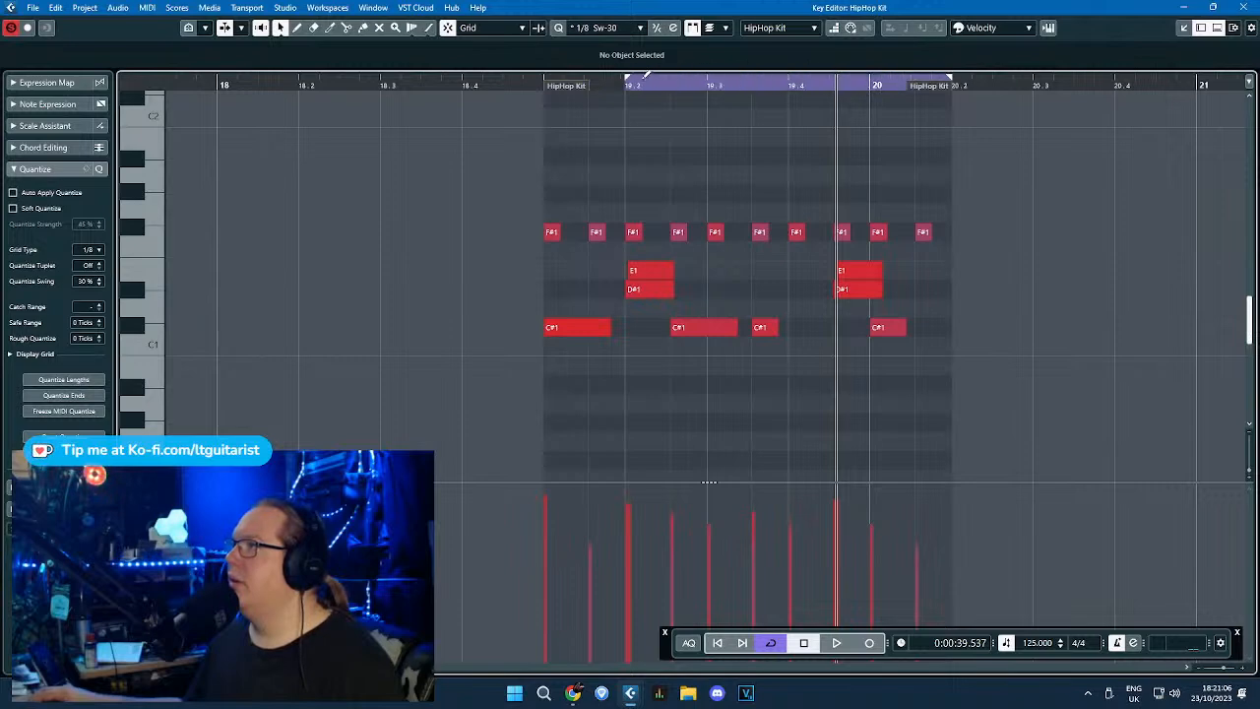
pyautogui.click(539, 86)
pyautogui.press('space')
pyautogui.click(952, 83)
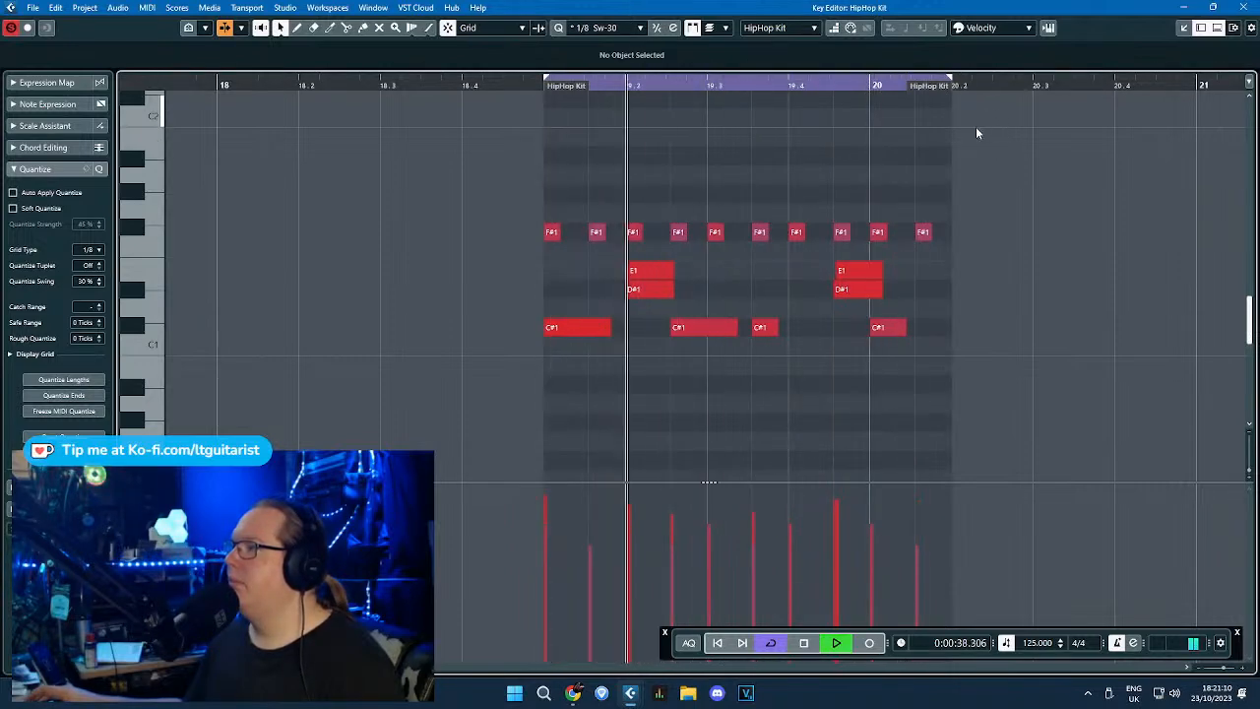
# Move the C#1 note on the offbeat after 19.3 to beat 19.4, close the Key Editor and stop playback.
pyautogui.scroll(2, 934, 345)
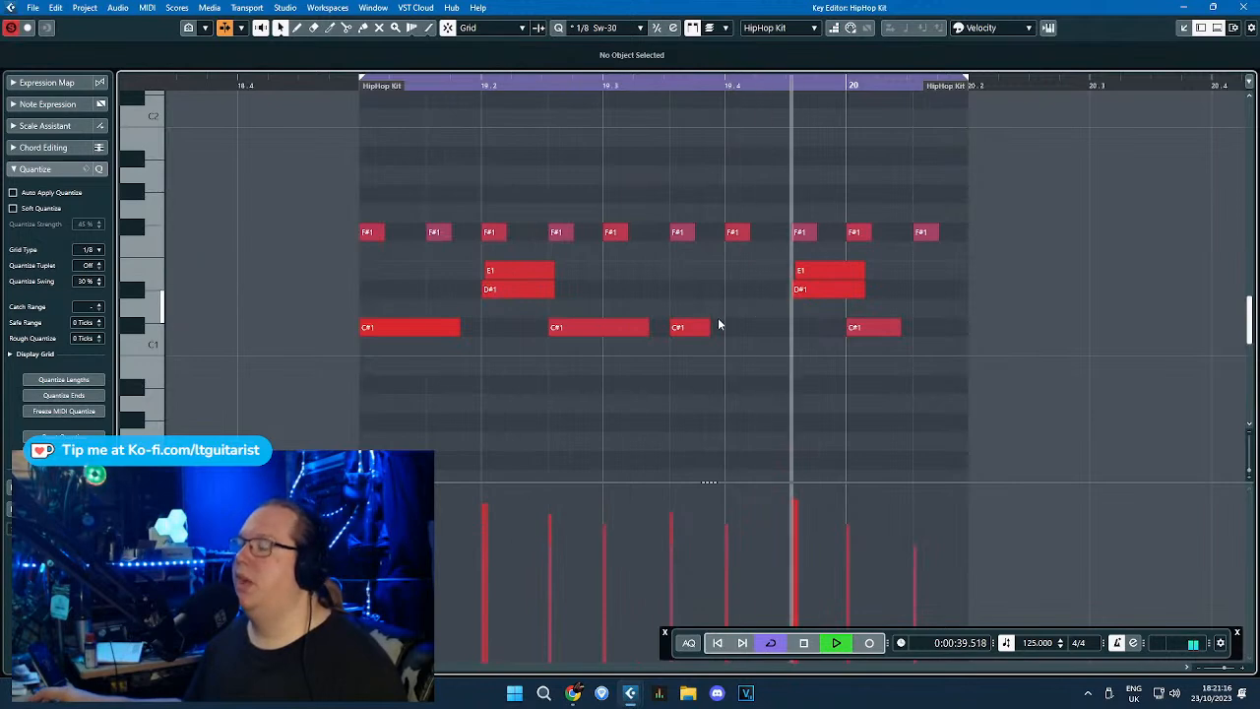
pyautogui.moveTo(692, 328); pyautogui.dragTo(745, 329)
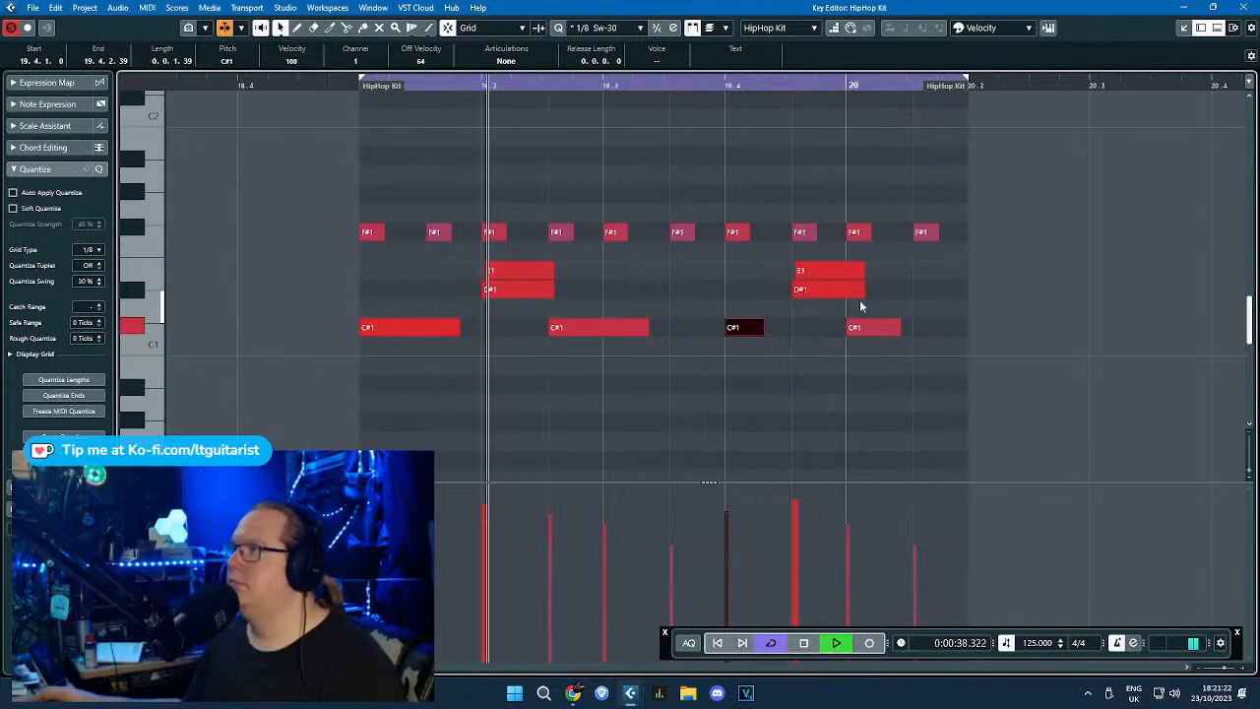
pyautogui.scroll(-1, 947, 191)
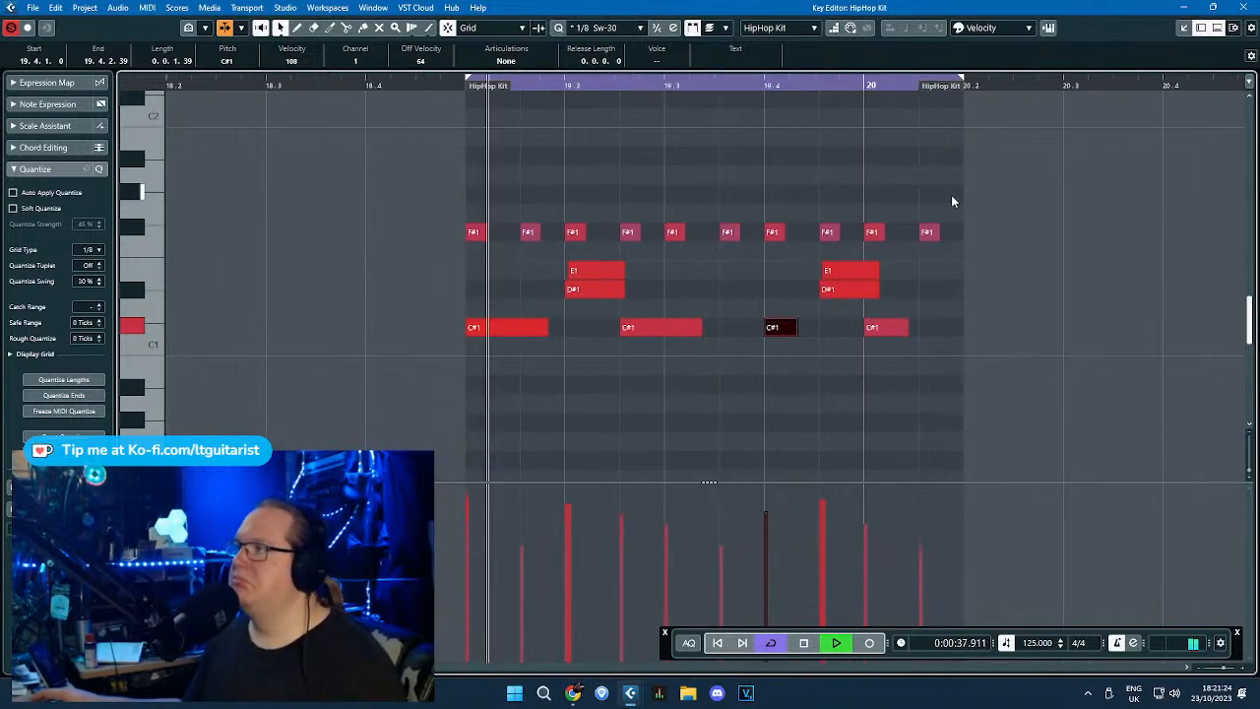
pyautogui.click(1244, 7)
pyautogui.click(969, 372)
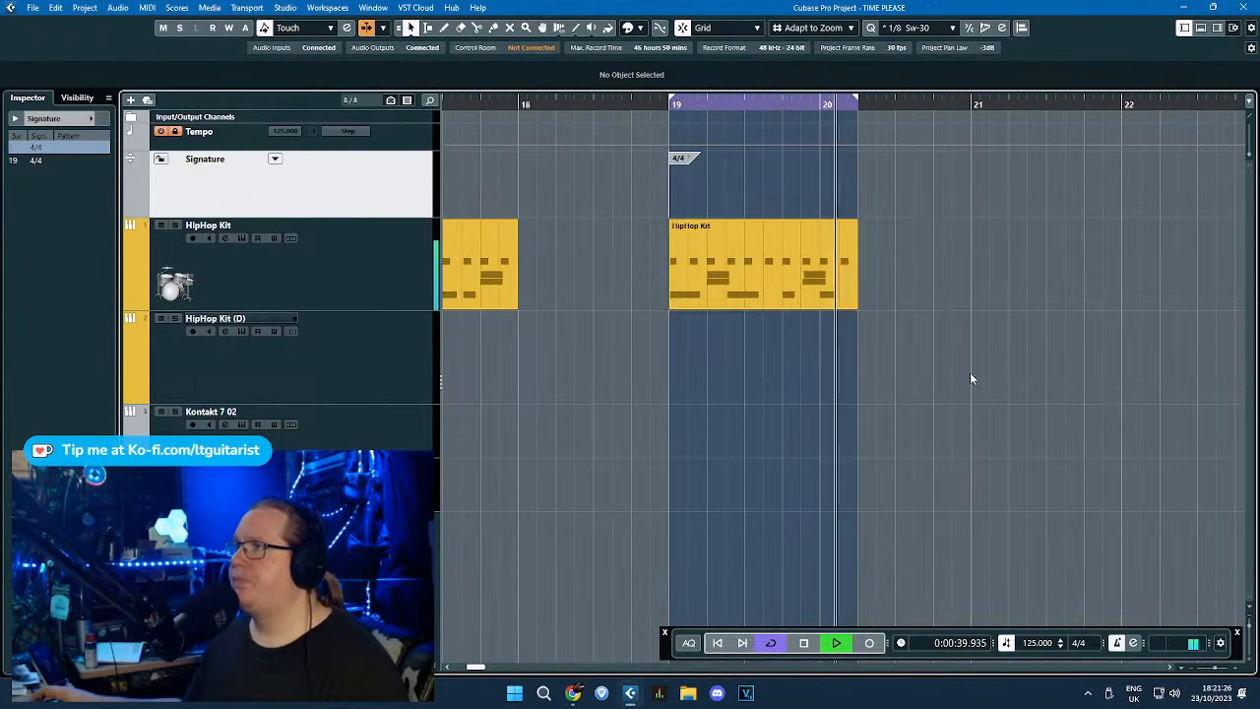
pyautogui.press('space')
# Set the project's cycle range to bar 19 only.
pyautogui.moveTo(1006, 341); pyautogui.dragTo(819, 306)
pyautogui.press('g')
pyautogui.press('g')
pyautogui.click(965, 269)
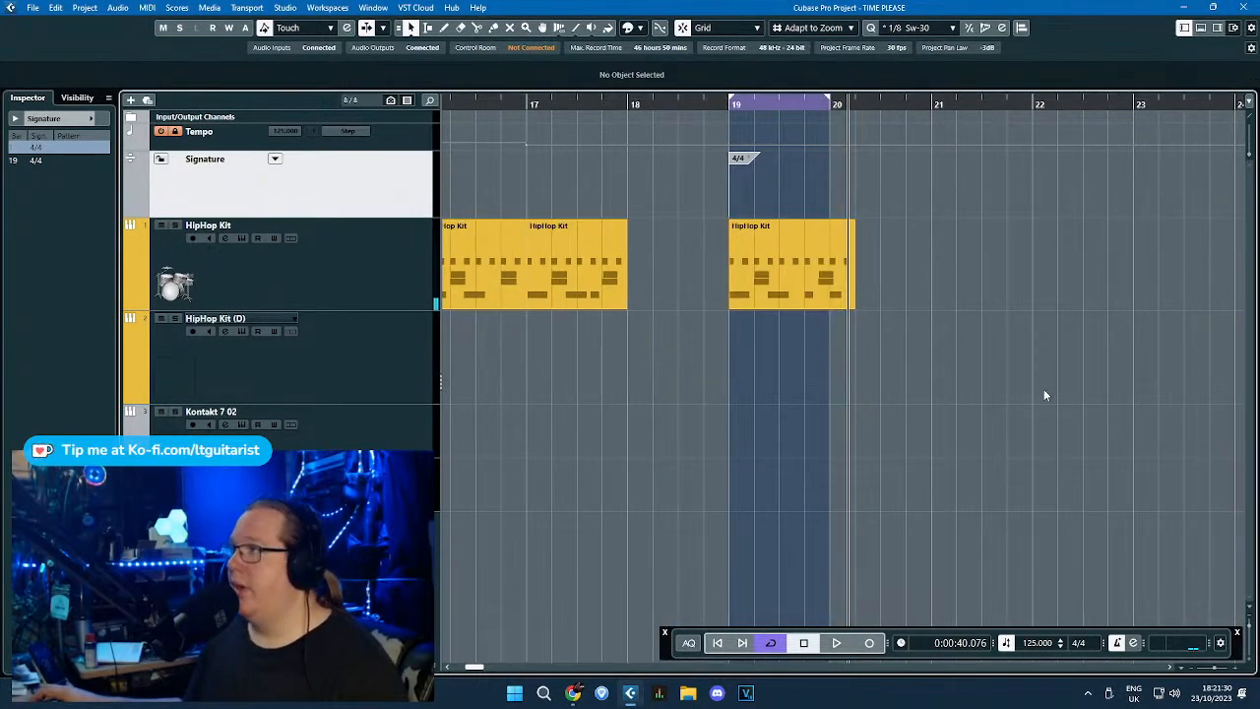
# Duplicate the five-beat HipHop Kit part at bar 19 seven times, filling the track up to bar 29.
pyautogui.scroll(2, 1044, 389)
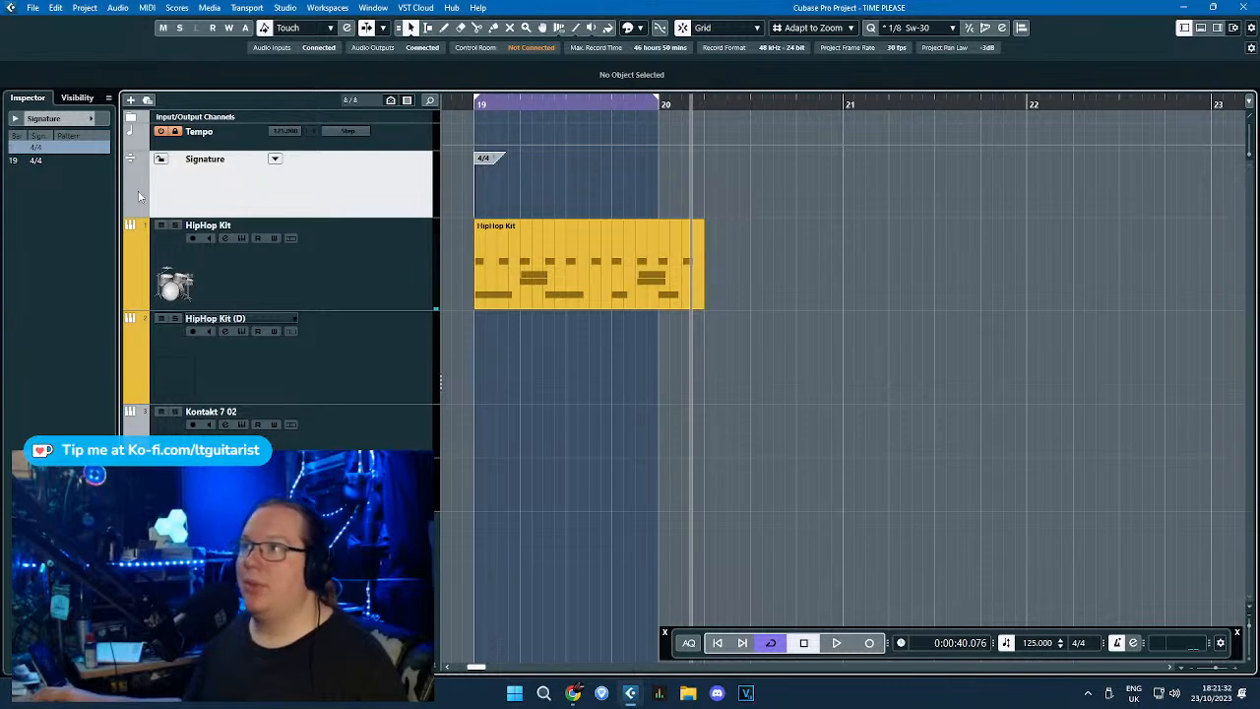
pyautogui.click(697, 294)
pyautogui.scroll(-3, 630, 350)
pyautogui.hotkey('ctrl', 'd')
pyautogui.hotkey('ctrl', 'd')
pyautogui.hotkey('ctrl', 'd')
pyautogui.hotkey('ctrl', 'd')
pyautogui.hotkey('ctrl', 'd')
pyautogui.hotkey('ctrl', 'd')
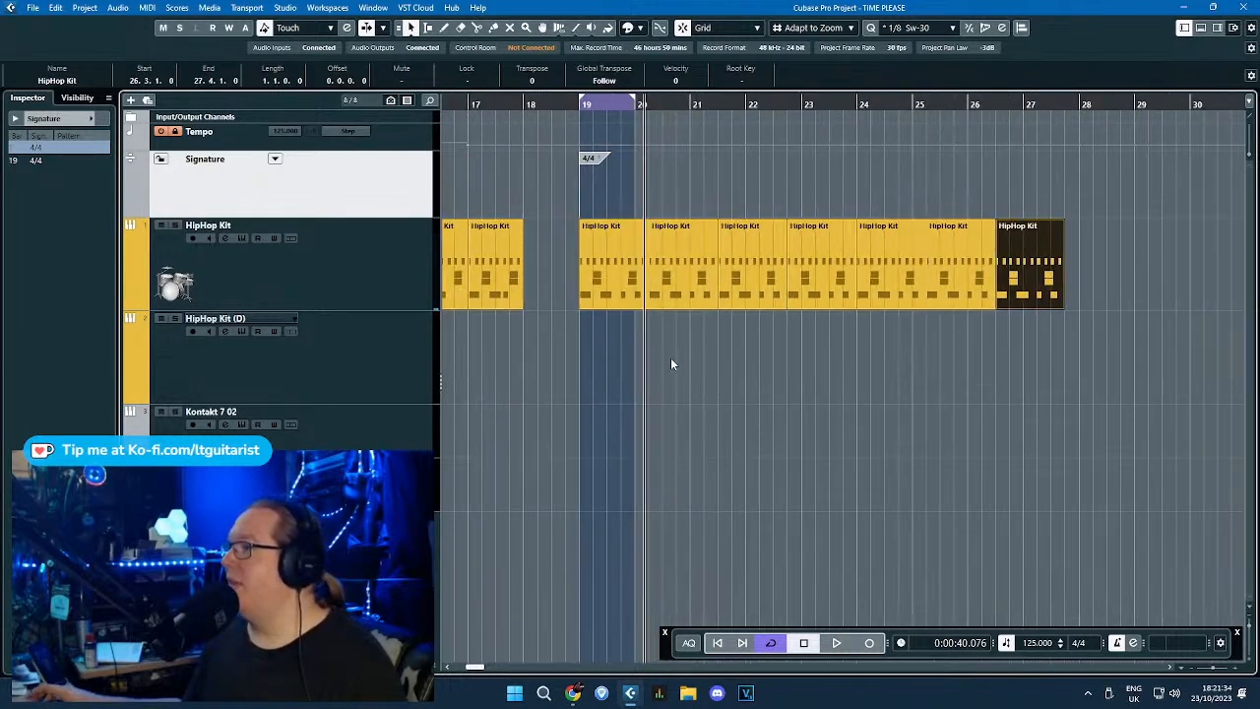
pyautogui.scroll(-2, 671, 359)
pyautogui.hotkey('ctrl', 'd')
pyautogui.scroll(2, 748, 385)
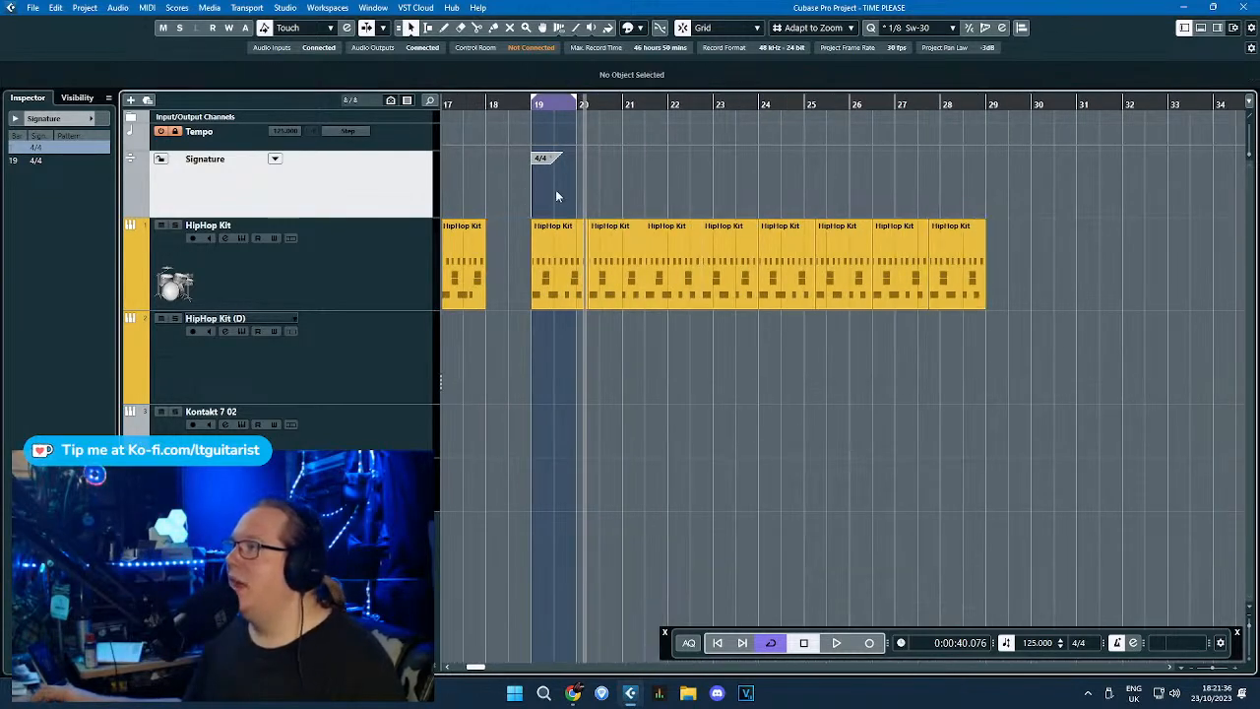
pyautogui.moveTo(555, 196); pyautogui.dragTo(1021, 206)
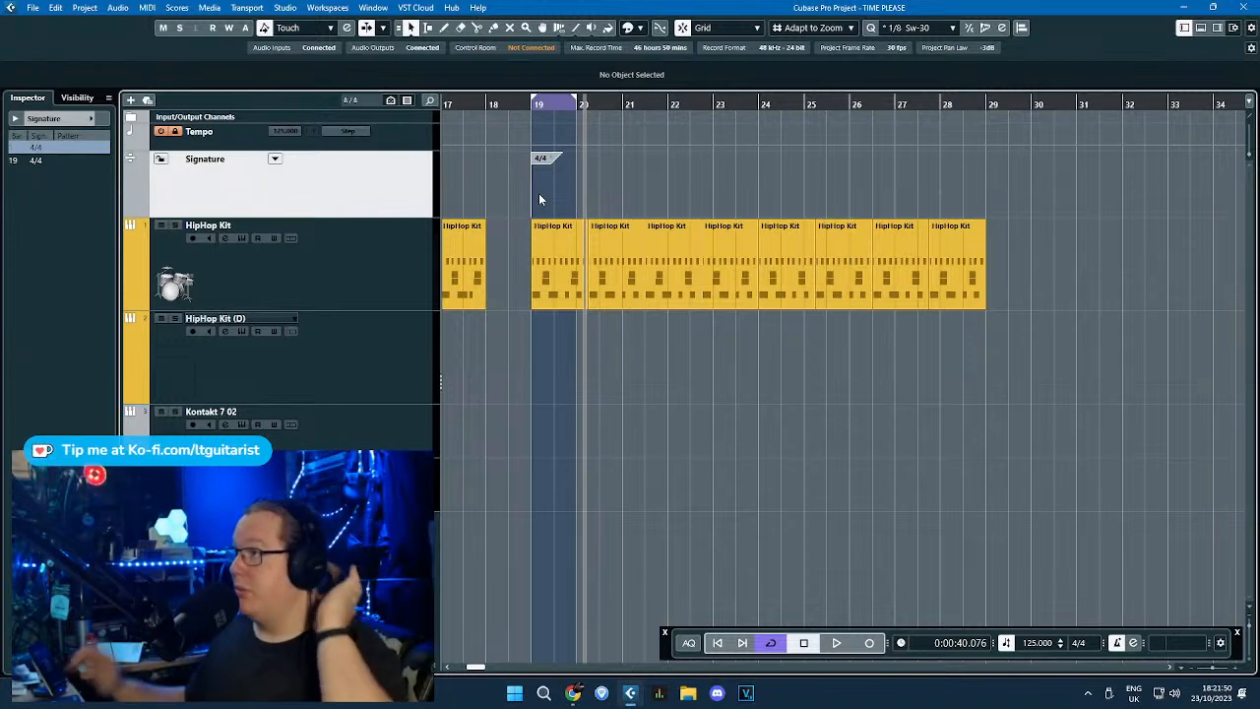
# Place the HipHop Kit (D) part from bar 9 at bar 19 and shorten it to one bar.
pyautogui.scroll(-4, 632, 393)
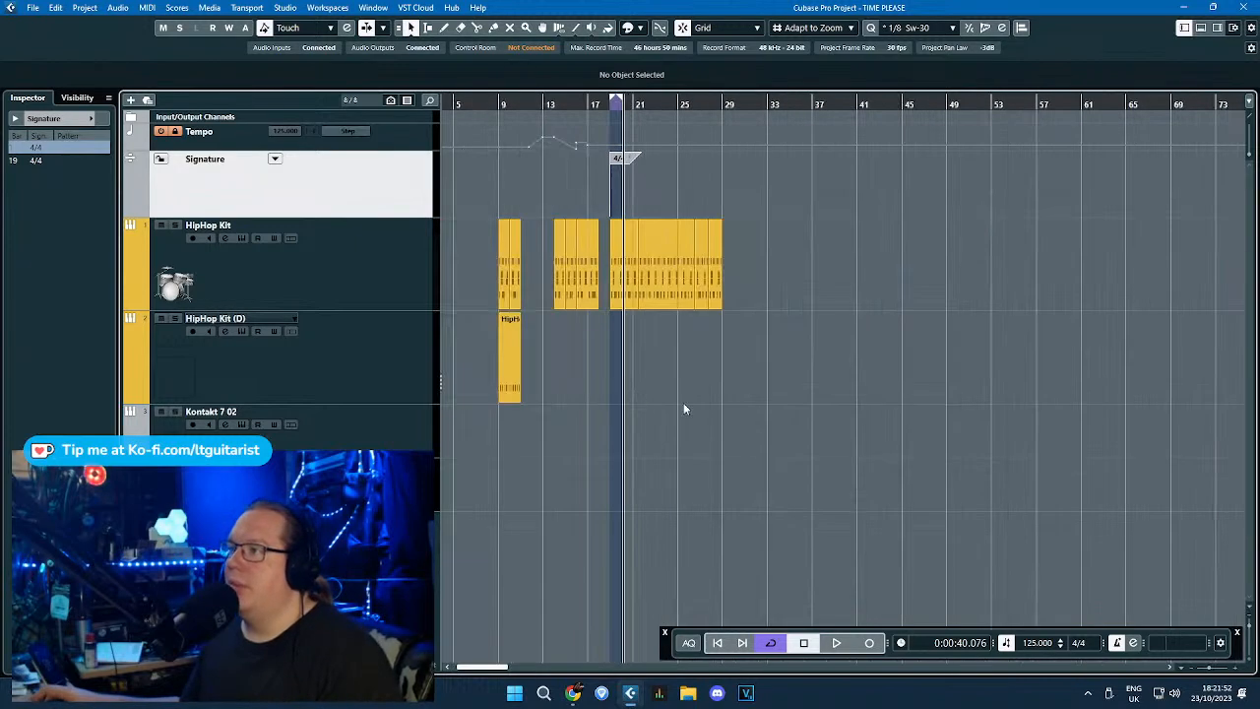
pyautogui.click(513, 365)
pyautogui.scroll(3, 531, 370)
pyautogui.hotkey('ctrl', 'd')
pyautogui.moveTo(509, 357); pyautogui.dragTo(746, 362)
pyautogui.scroll(3, 747, 402)
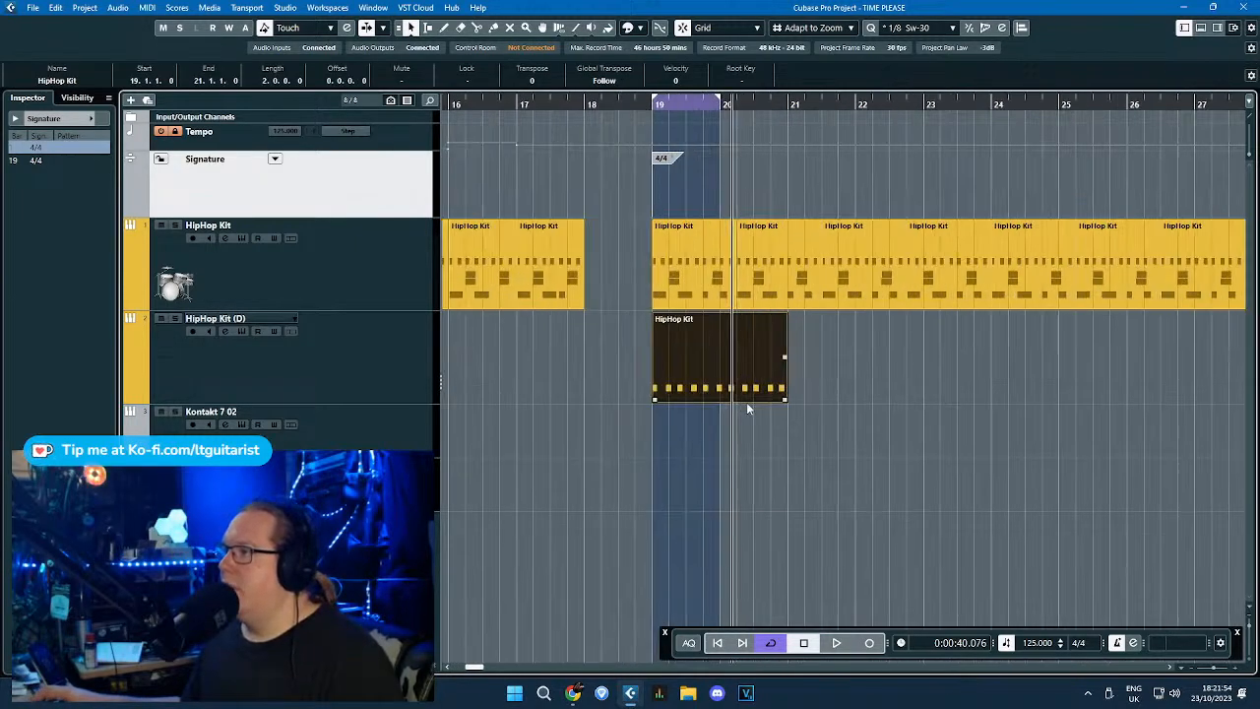
pyautogui.moveTo(794, 402); pyautogui.dragTo(718, 410)
pyautogui.press('1')
pyautogui.scroll(4, 687, 442)
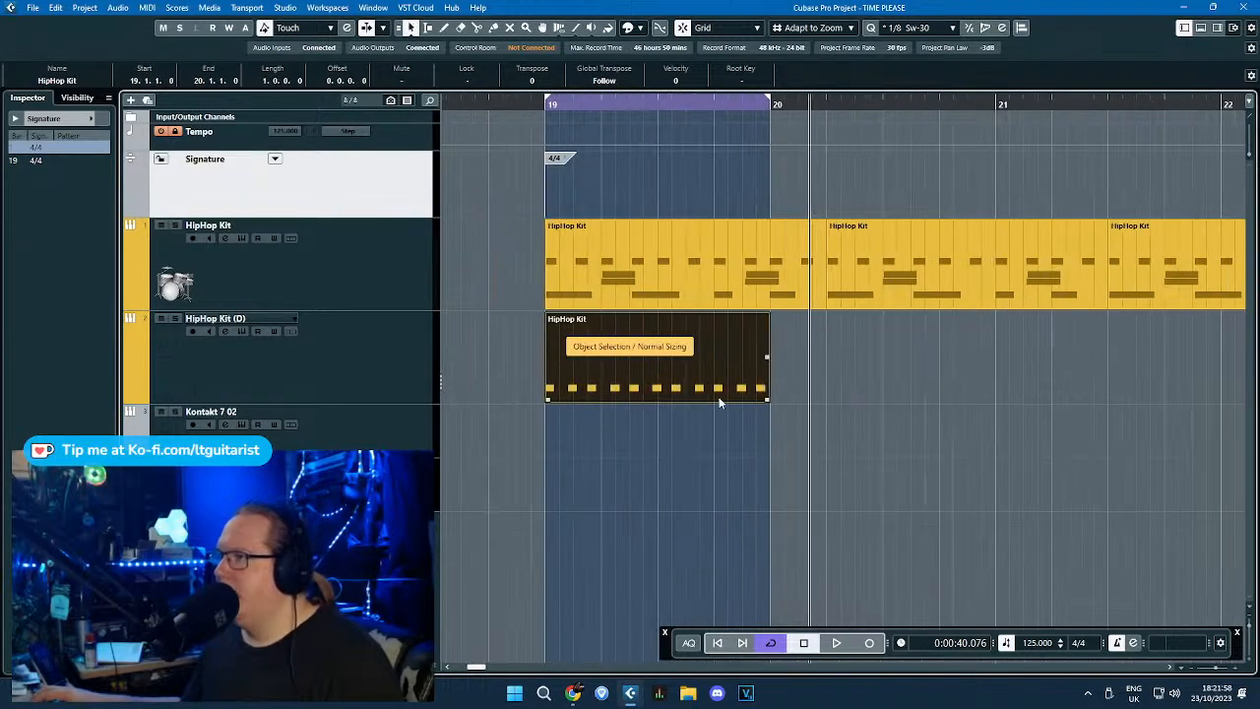
# Strip the HipHop Kit (D) part at bar 19 down to its first C#2 note and delete the part.
pyautogui.doubleClick(720, 398)
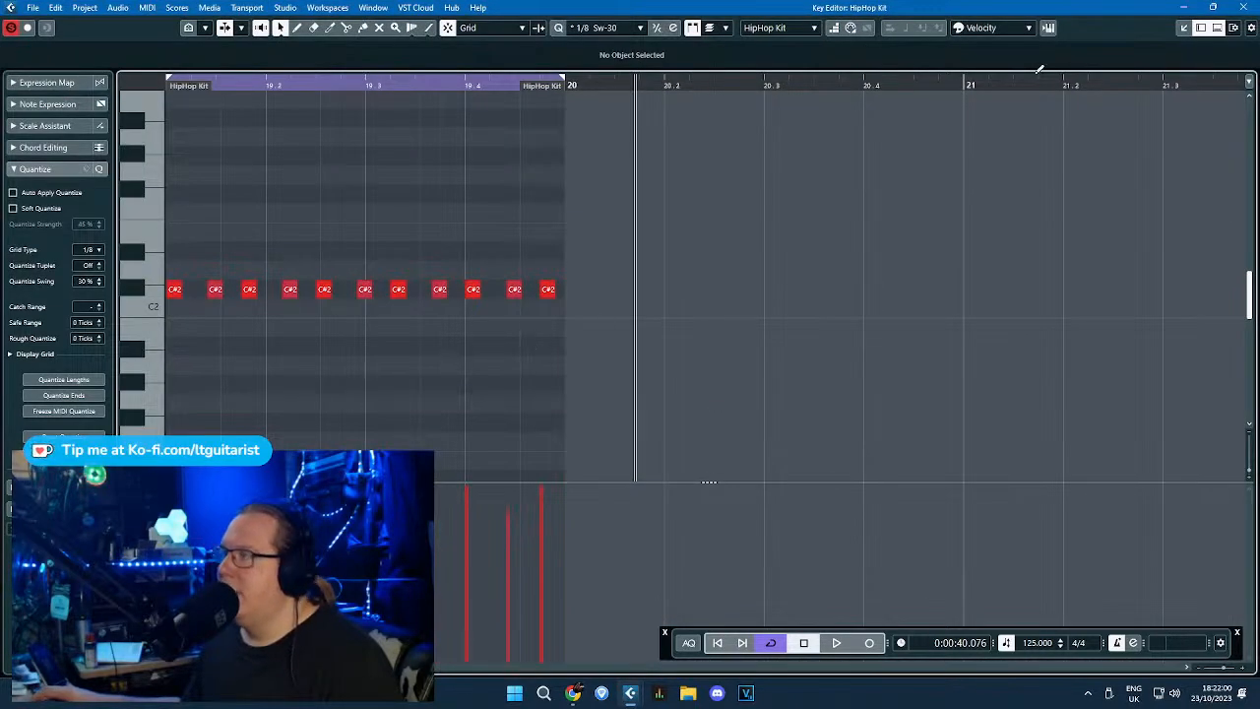
pyautogui.moveTo(853, 220); pyautogui.dragTo(233, 327)
pyautogui.press('Delete')
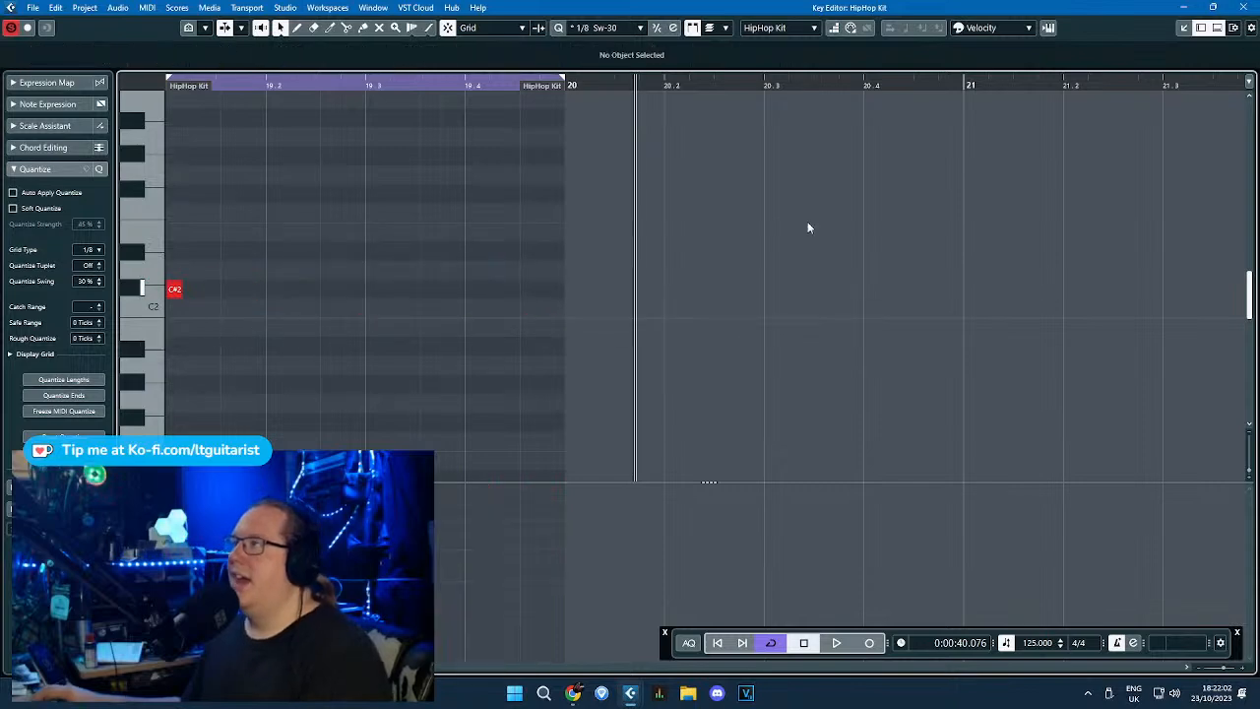
pyautogui.click(1237, 7)
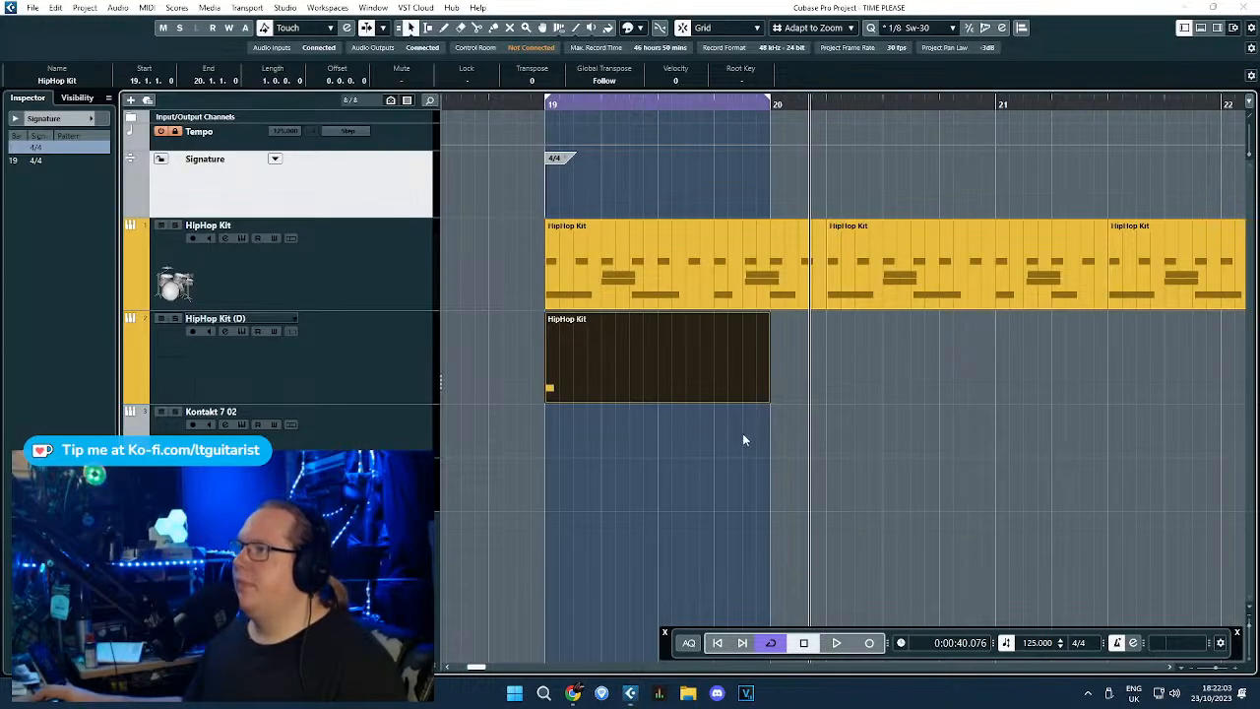
pyautogui.click(356, 437)
pyautogui.press('Delete')
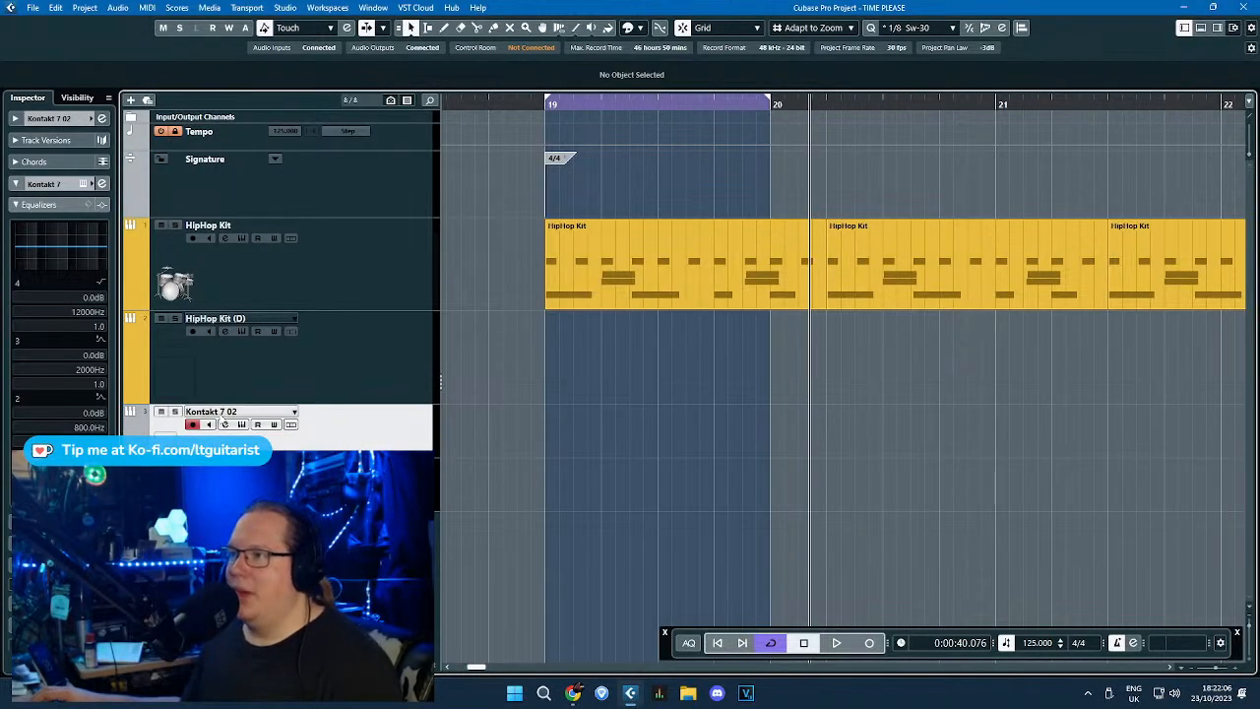
# Rename the Kontakt 7 02 track to Bass and load a Scarbee Rickenbacker Bass instrument into its Kontakt.
pyautogui.click(356, 392)
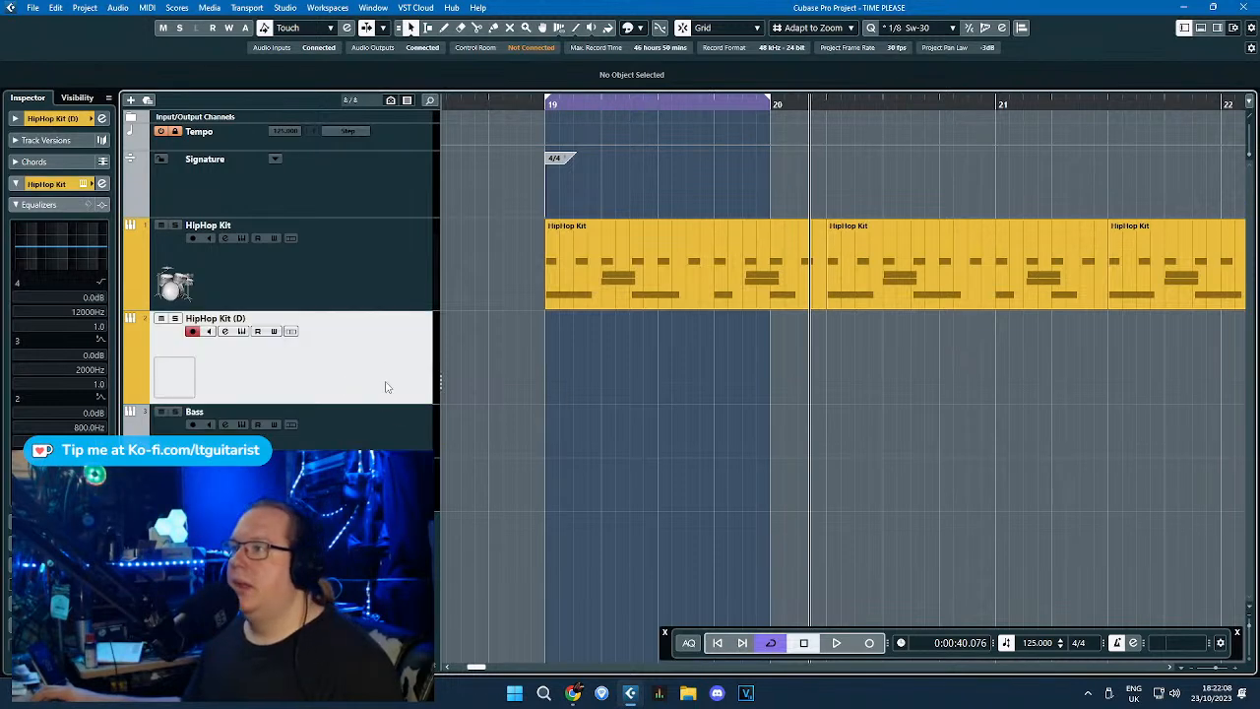
pyautogui.click(392, 409)
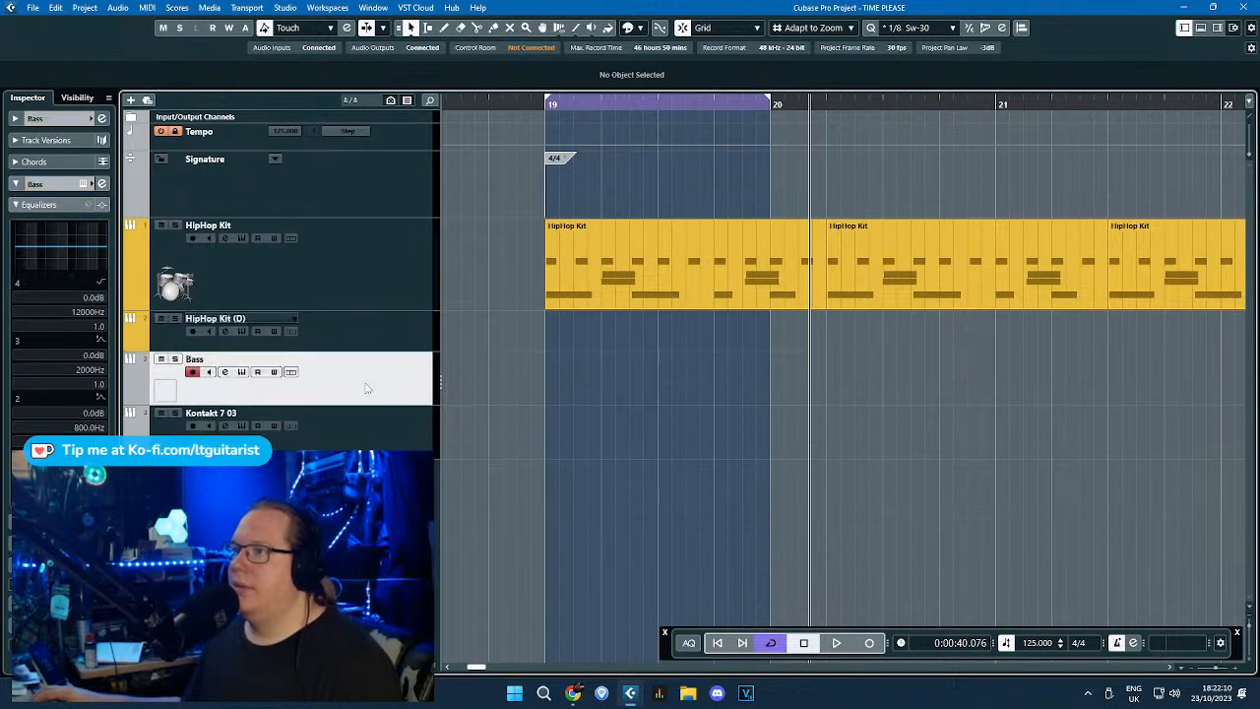
pyautogui.click(83, 184)
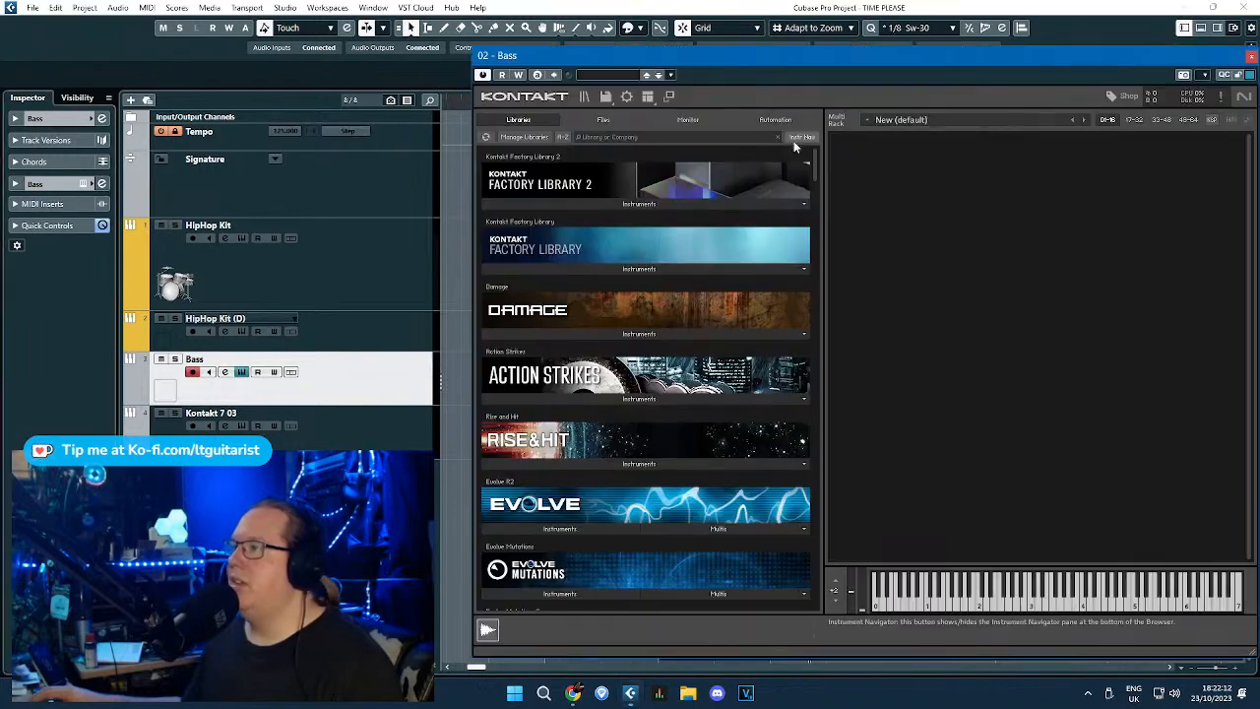
pyautogui.moveTo(821, 173); pyautogui.dragTo(820, 400)
pyautogui.click(533, 438)
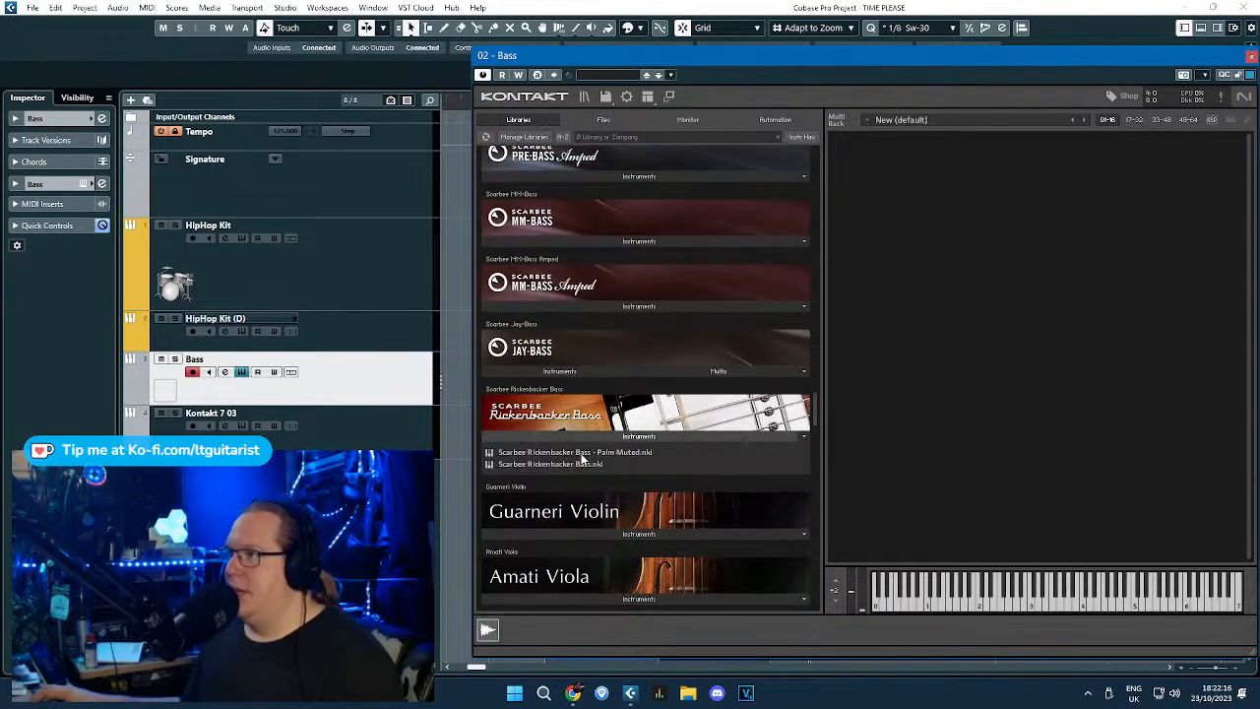
pyautogui.doubleClick(581, 452)
pyautogui.click(1252, 57)
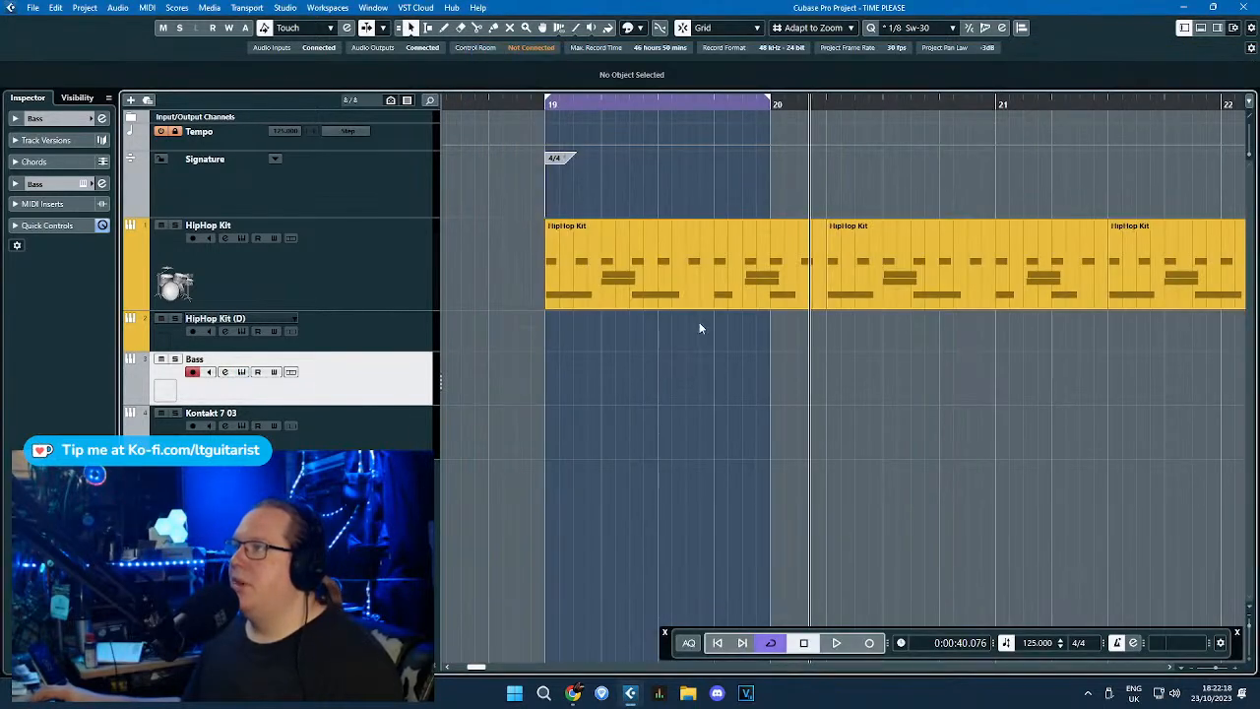
# Create a one-bar part at bar 19 on the Bass track and color the track green.
pyautogui.doubleClick(690, 381)
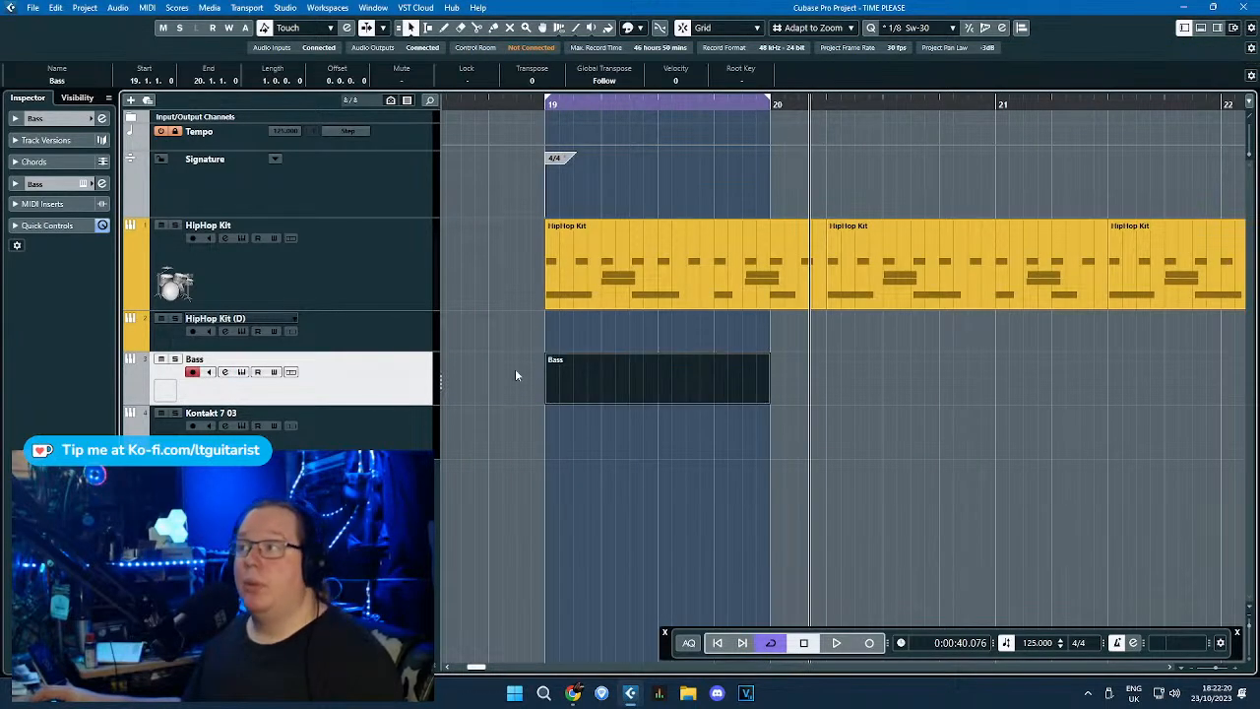
pyautogui.click(140, 389)
# Choose a picture for the Bass track from the factory track pictures.
pyautogui.doubleClick(161, 393)
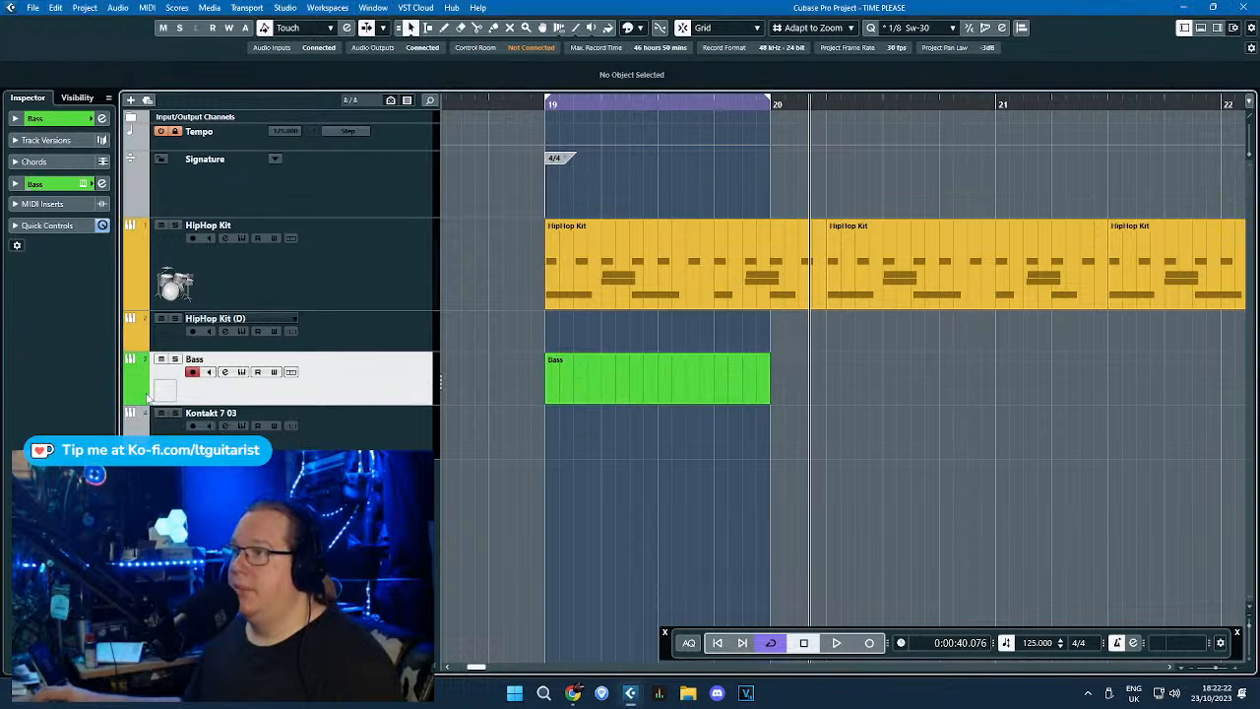
pyautogui.scroll(-2, 538, 391)
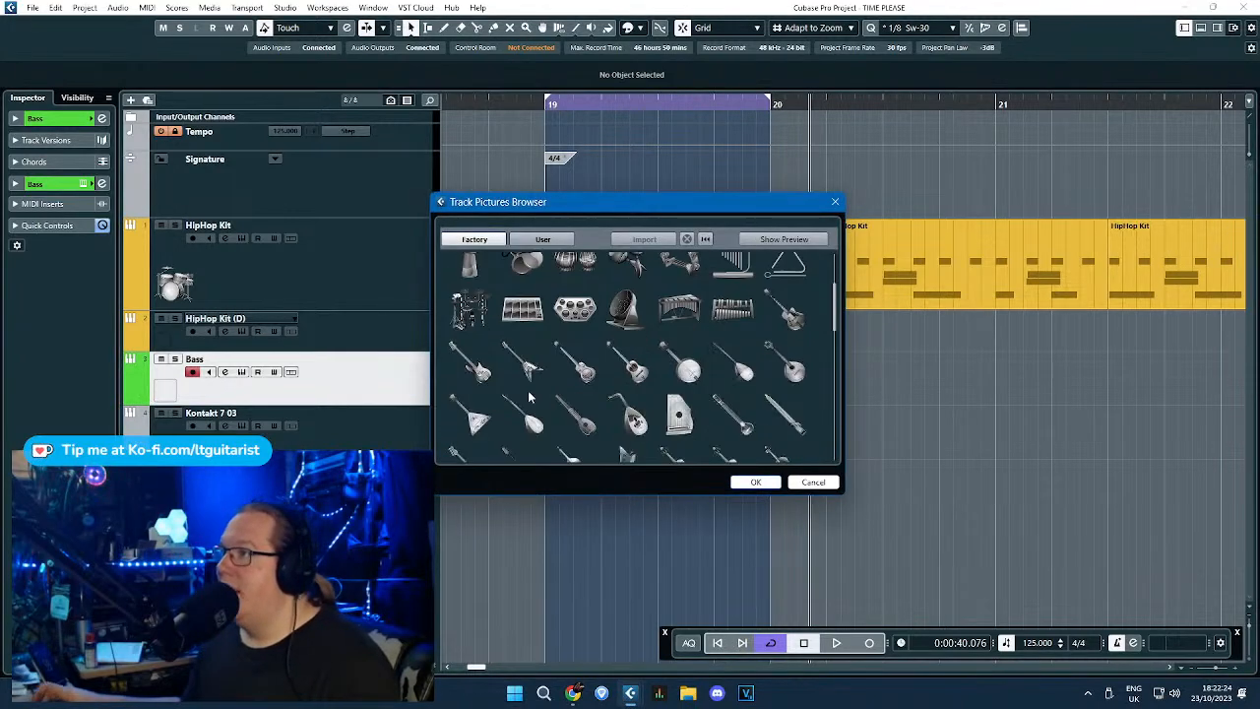
pyautogui.scroll(-2, 700, 367)
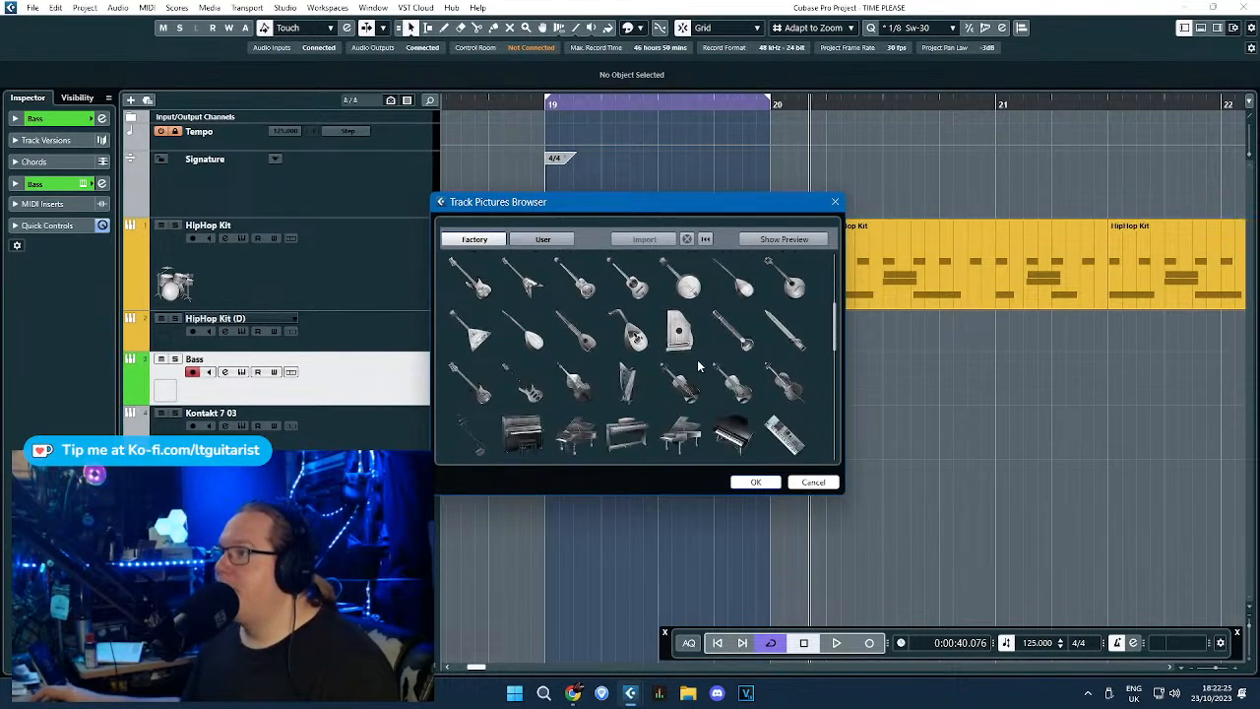
pyautogui.click(761, 482)
# Enter a descending bass line in the bar 19 Bass part: two D#2 notes, an offbeat C#2, B1 on 19.3 and A#1 on 19.4.
pyautogui.doubleClick(652, 385)
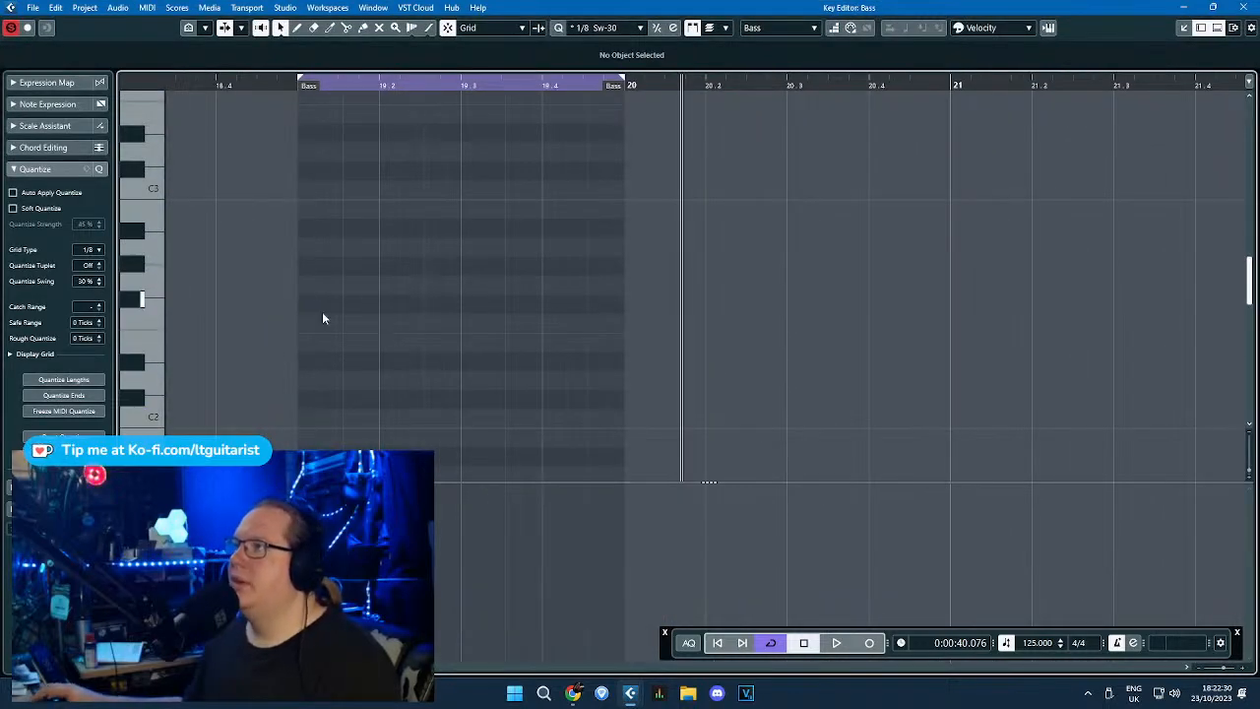
pyautogui.click(314, 361)
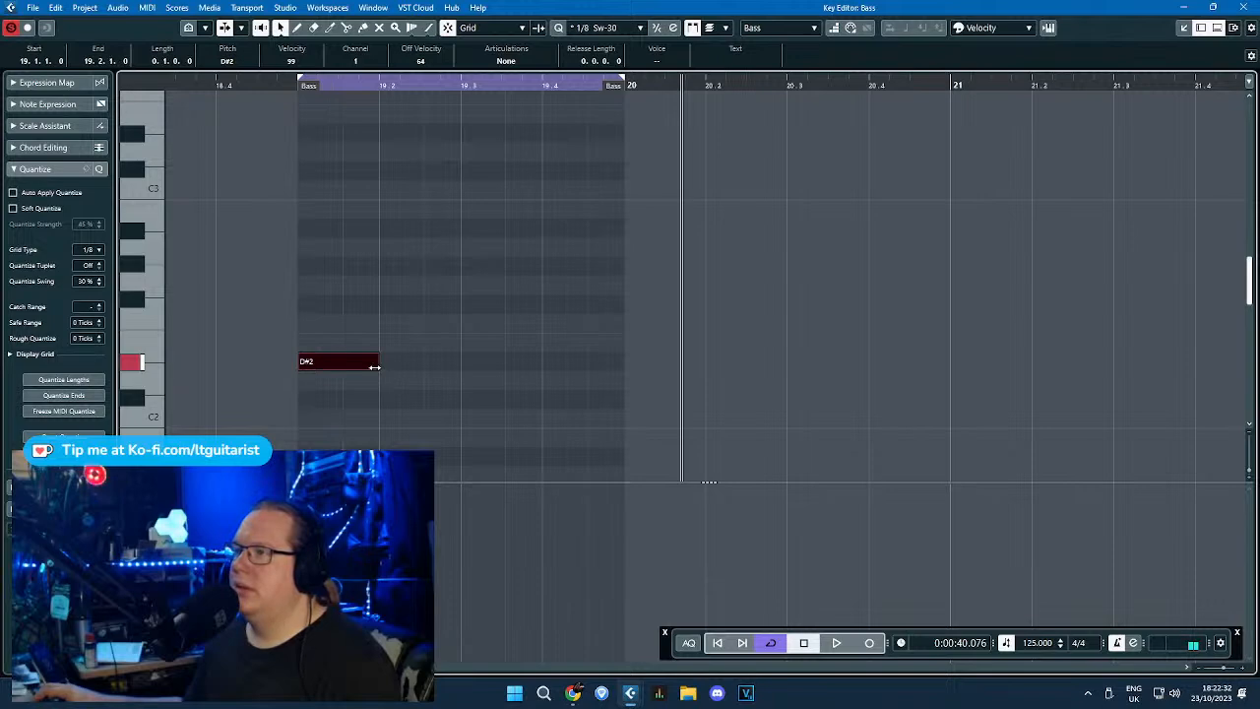
pyautogui.click(395, 399)
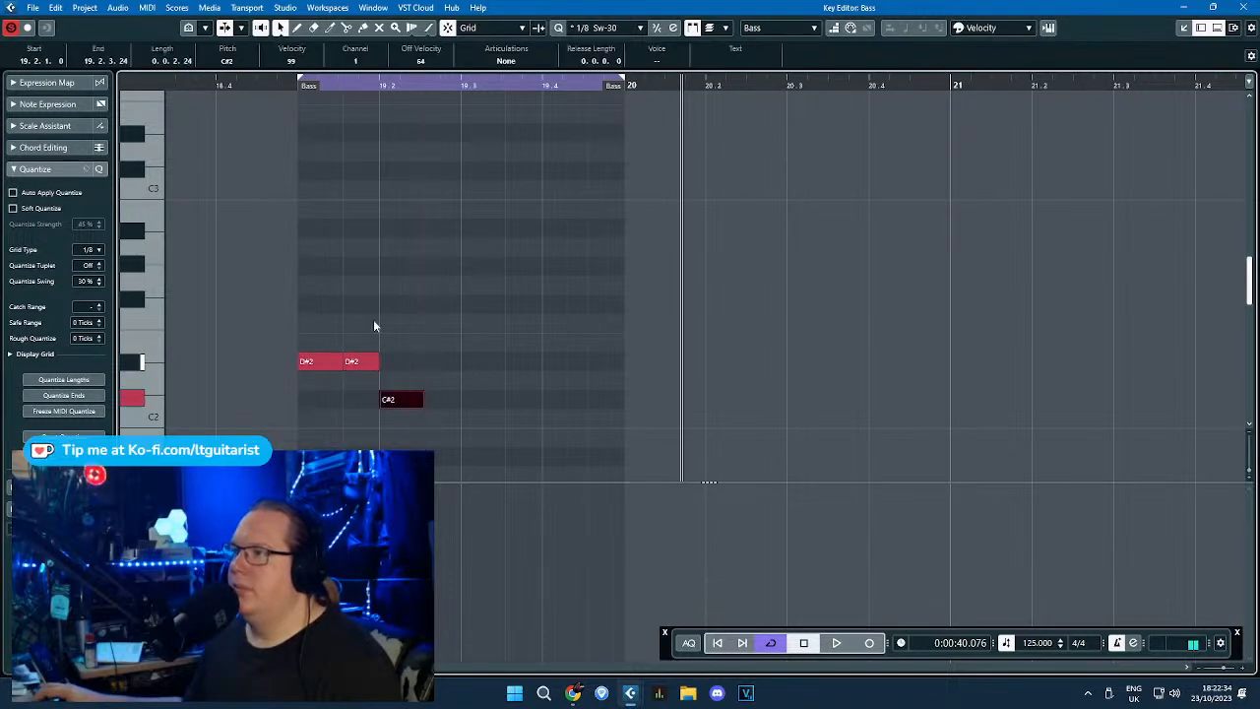
pyautogui.click(445, 402)
pyautogui.moveTo(448, 401)
pyautogui.mouseDown()
pyautogui.moveTo(599, 442)
pyautogui.moveTo(541, 453)
pyautogui.moveTo(613, 459)
pyautogui.mouseUp()
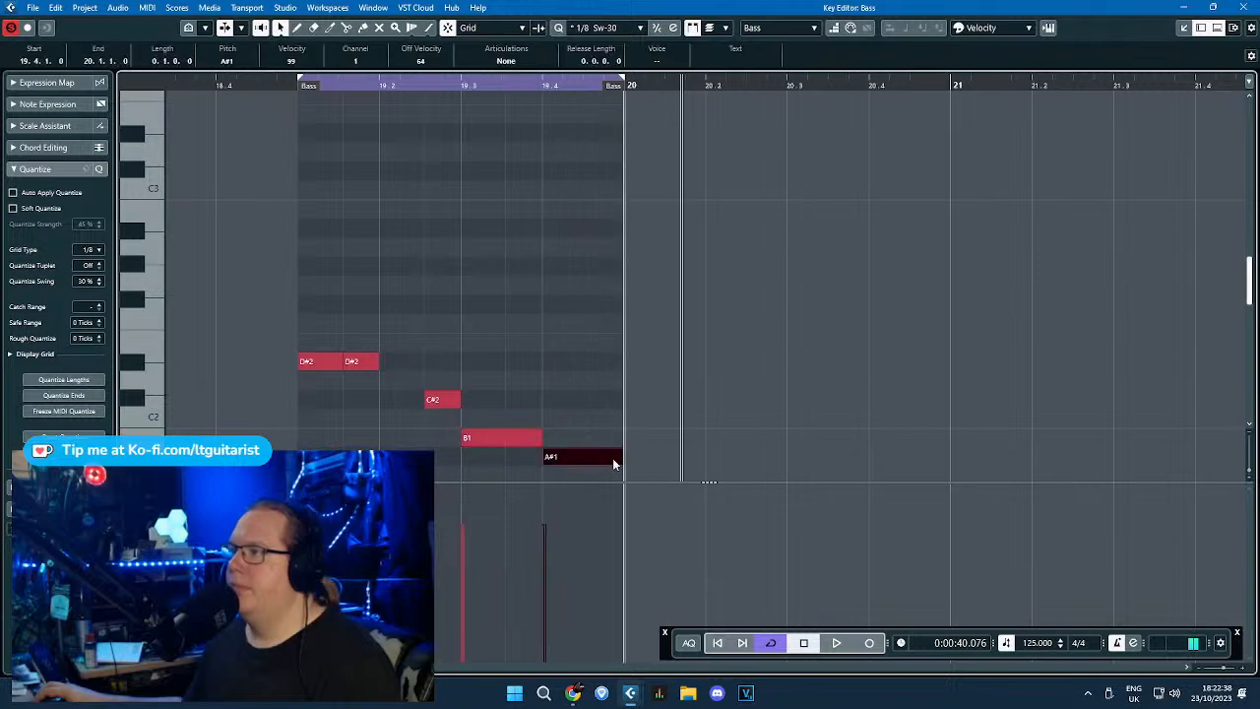
# Play the bar 19 bass loop and transpose all of its notes down six semitones so the line starts on A1.
pyautogui.press('space')
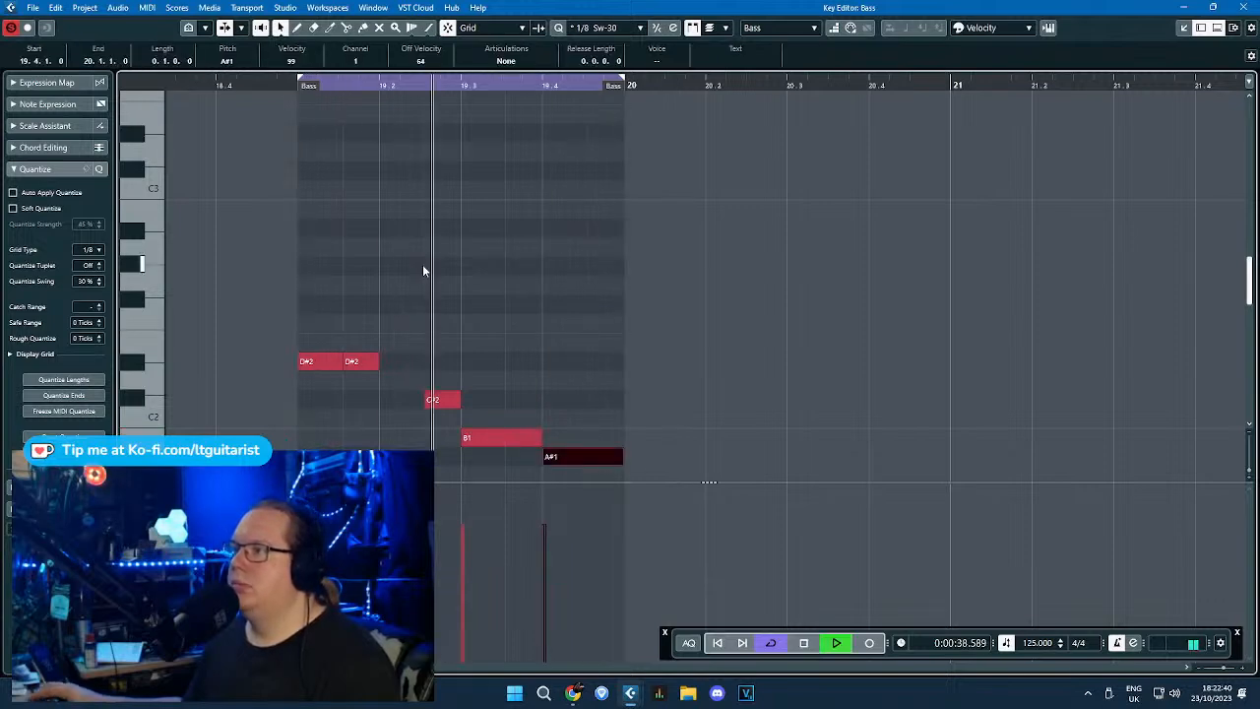
pyautogui.scroll(-3, 516, 331)
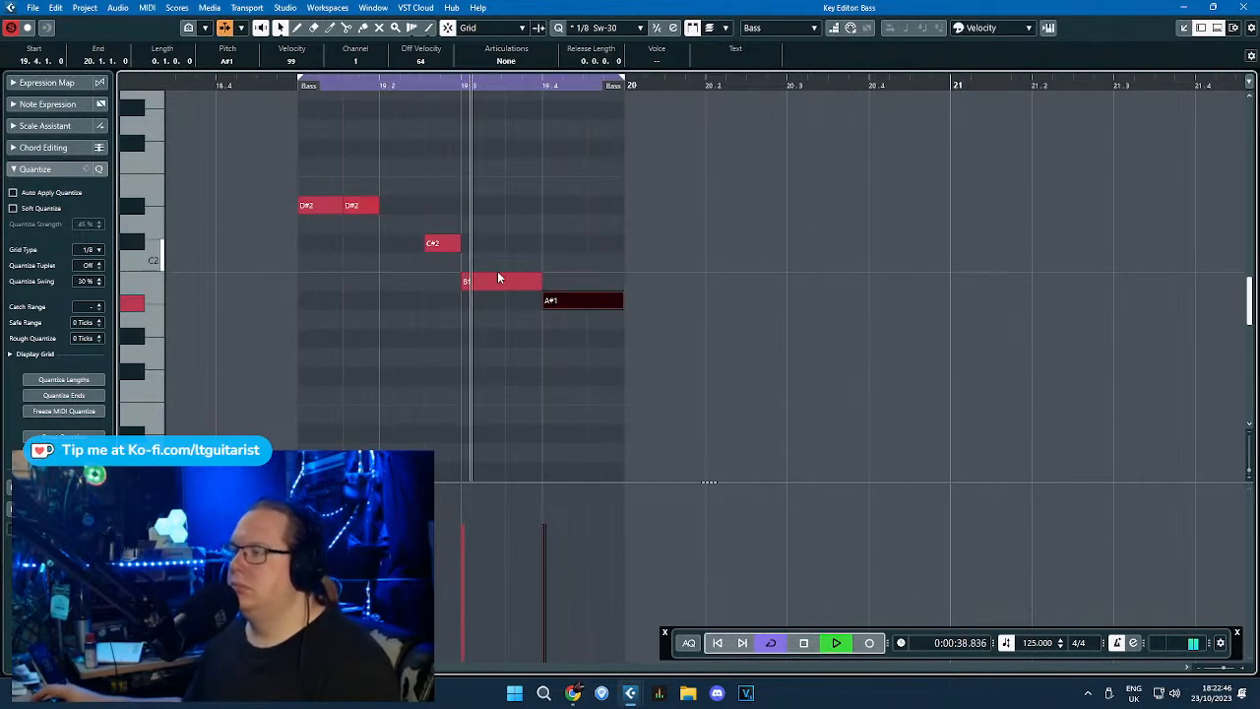
pyautogui.click(570, 236)
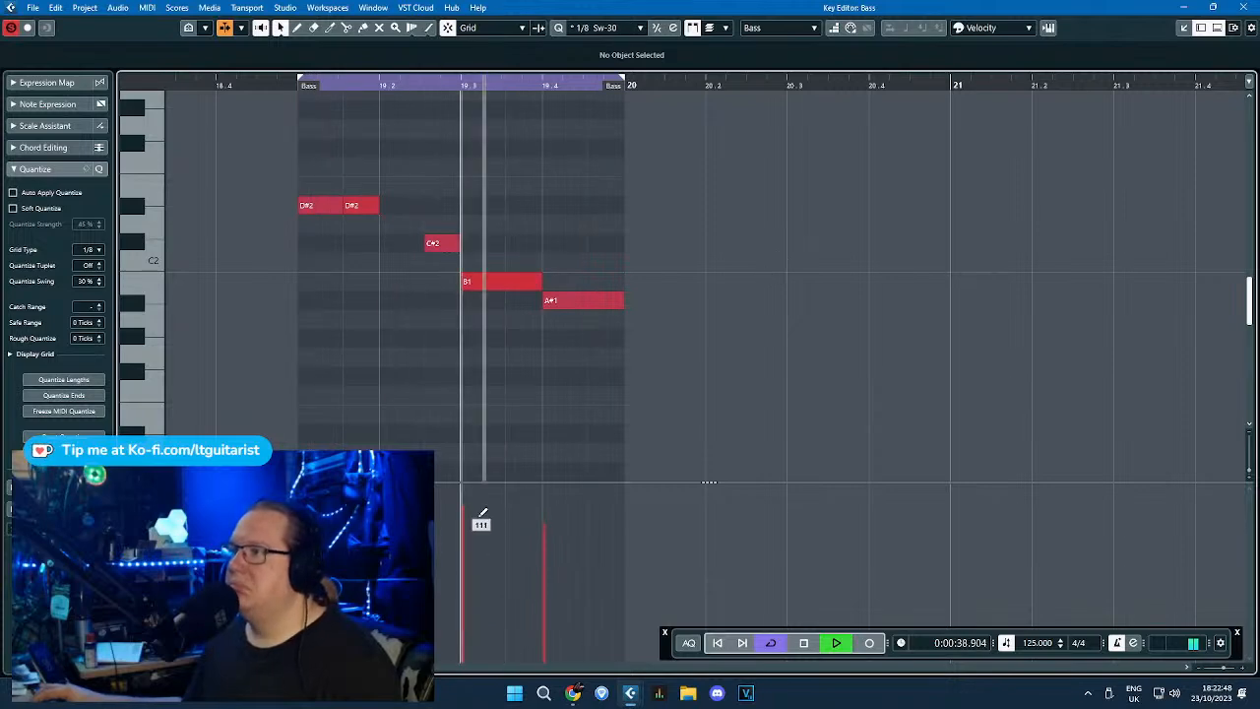
pyautogui.moveTo(890, 428); pyautogui.dragTo(263, 171)
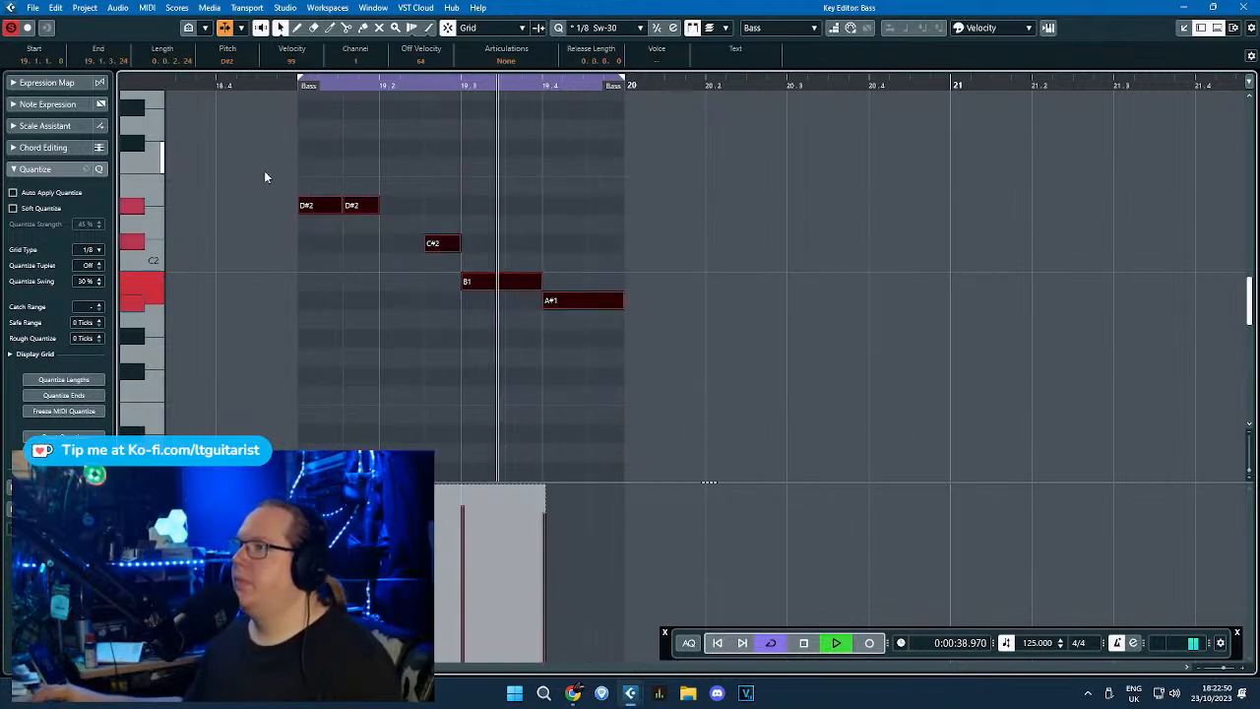
pyautogui.press('Down')
pyautogui.press('Down')
pyautogui.press('Down')
pyautogui.press('Down')
pyautogui.press('Down')
pyautogui.press('Down')
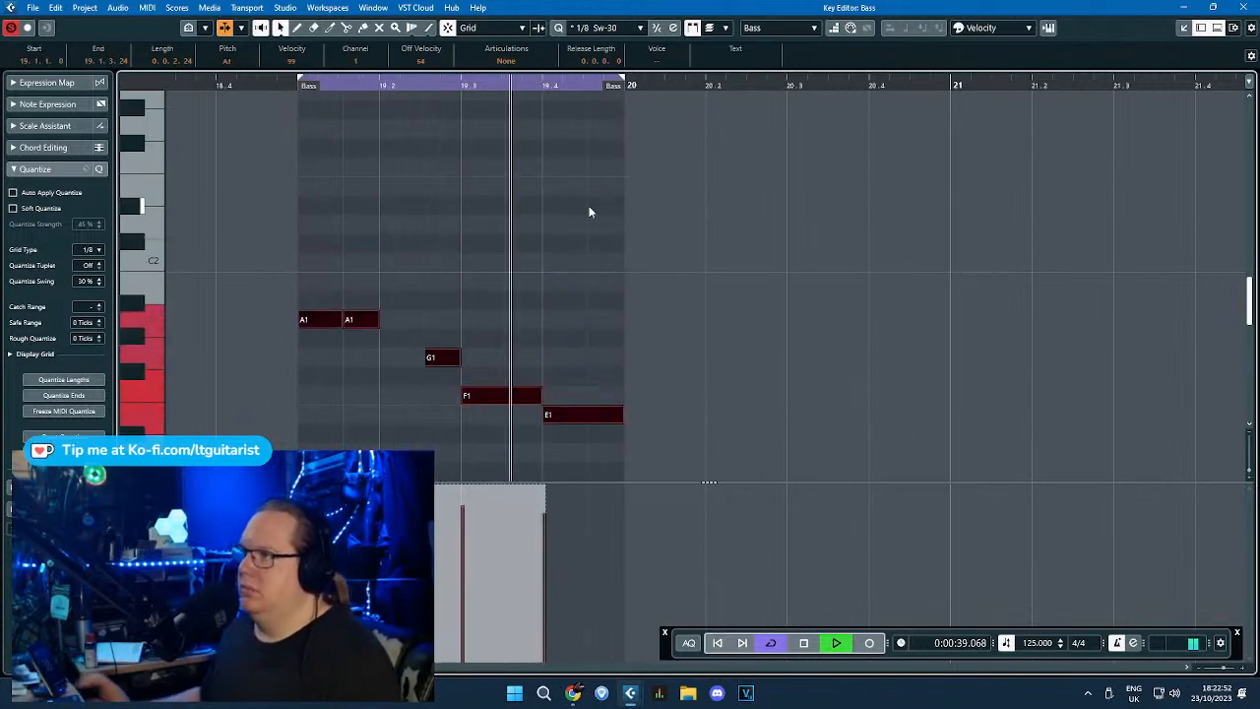
pyautogui.click(484, 269)
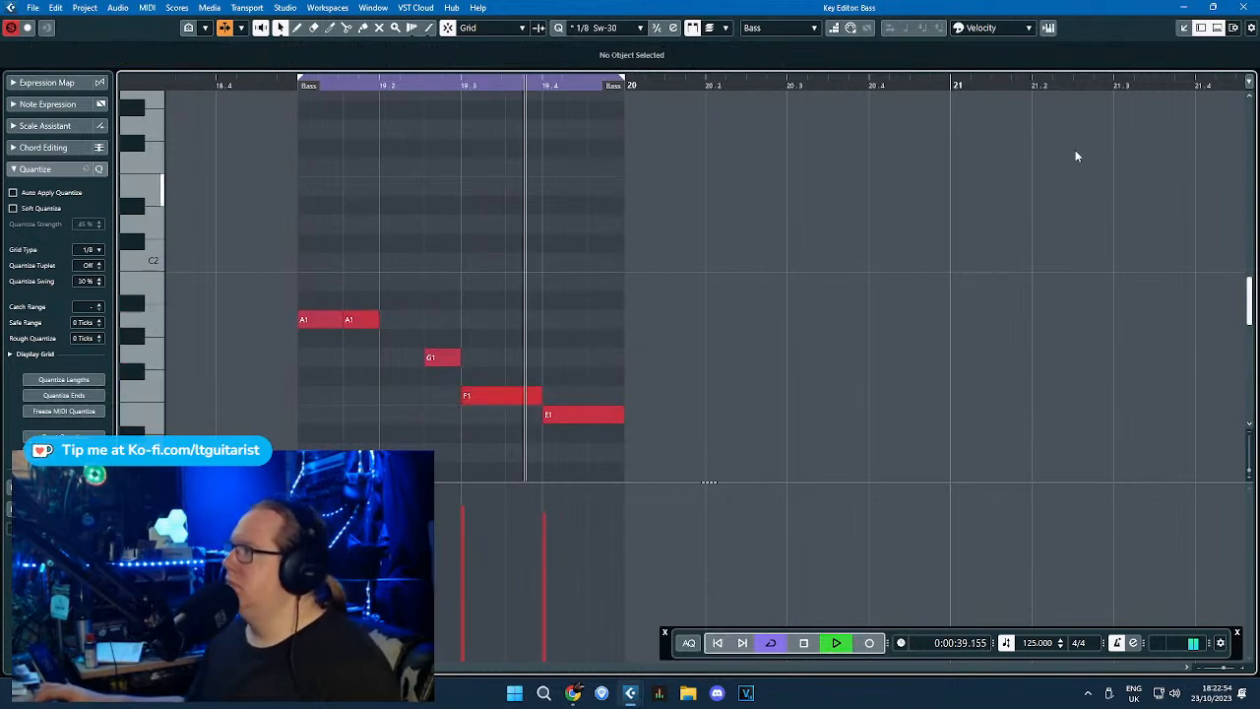
pyautogui.press('space')
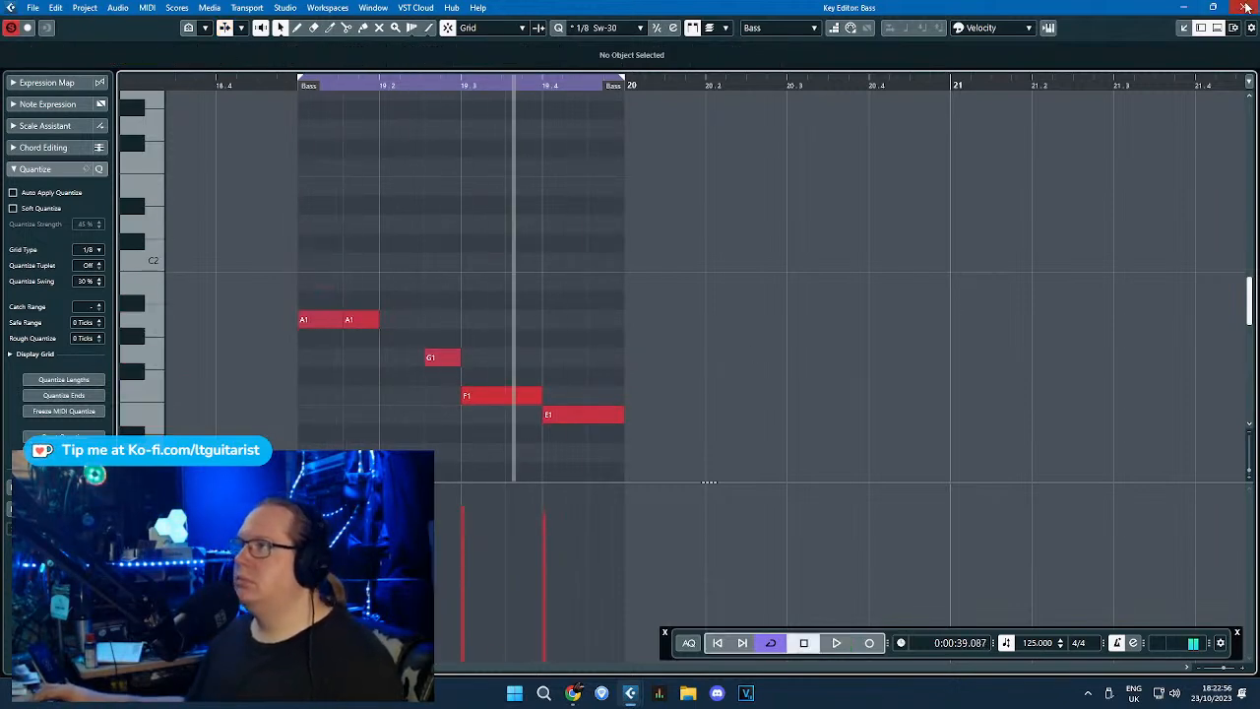
# Close the note editor and extend the project's cycle range so it runs from bar 19 to bar 27.
pyautogui.click(1244, 6)
pyautogui.press('g')
pyautogui.press('g')
pyautogui.press('g')
pyautogui.click(574, 368)
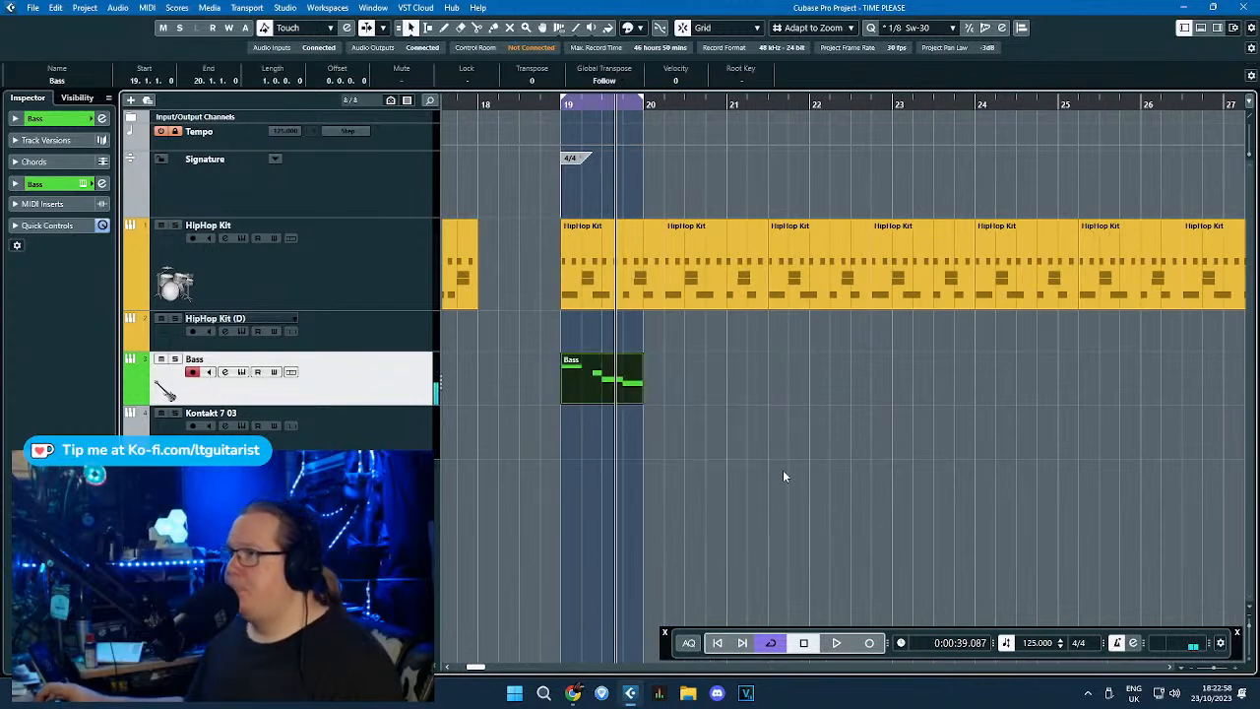
pyautogui.moveTo(640, 102); pyautogui.dragTo(1225, 102)
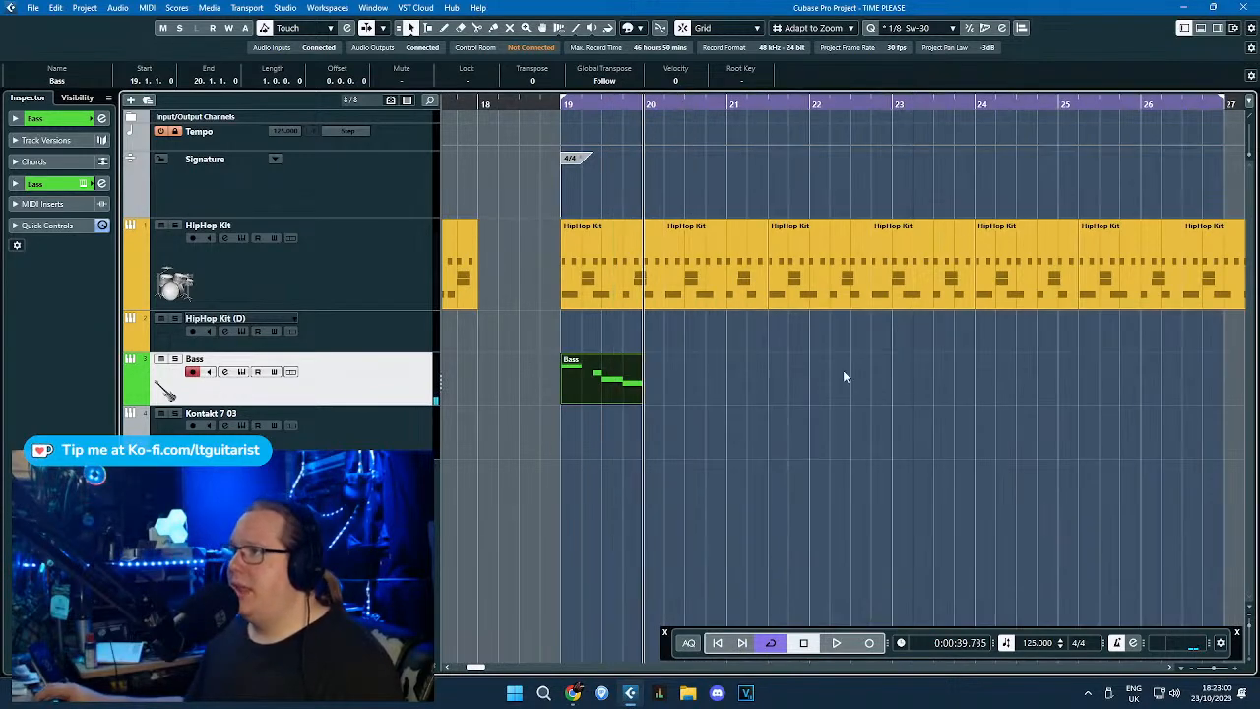
# Duplicate the one-bar Bass part nine times so copies fill bars 20 through 28.
pyautogui.click(843, 370)
pyautogui.moveTo(538, 267); pyautogui.dragTo(647, 279)
pyautogui.moveTo(731, 417); pyautogui.dragTo(626, 382)
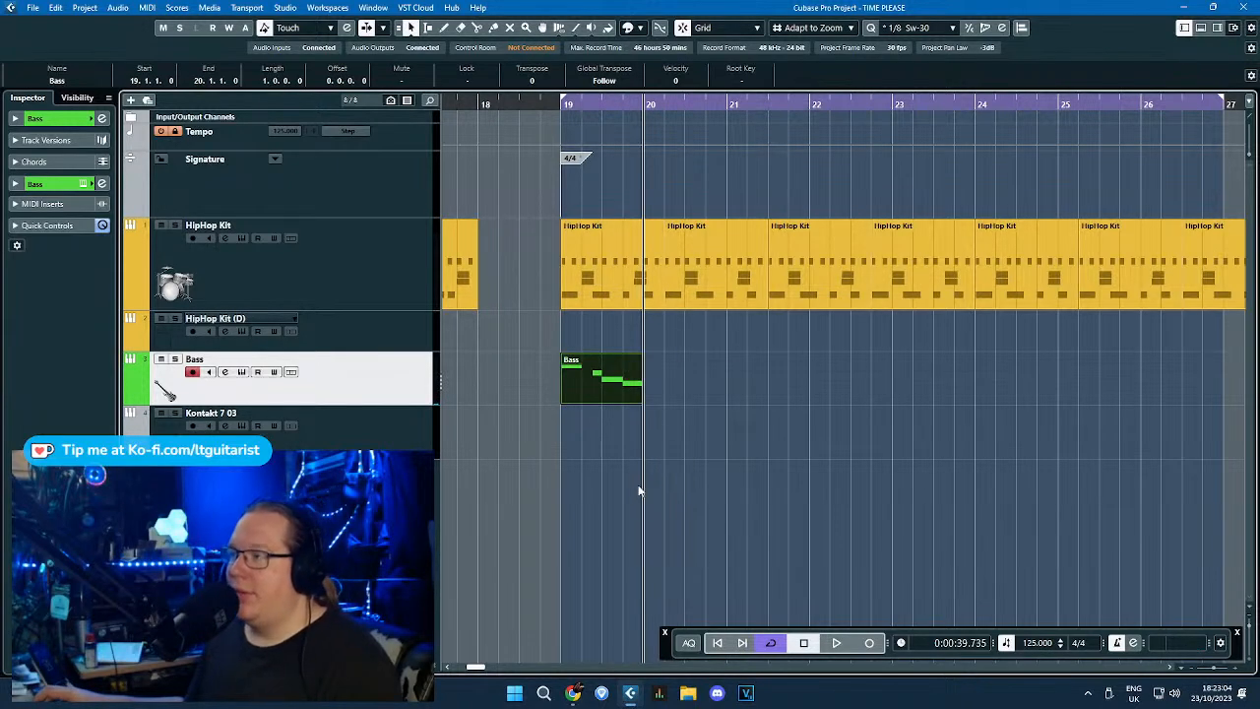
pyautogui.hotkey('ctrl', 'd')
pyautogui.hotkey('ctrl', 'd')
pyautogui.hotkey('ctrl', 'd')
pyautogui.hotkey('ctrl', 'd')
pyautogui.hotkey('ctrl', 'd')
pyautogui.hotkey('ctrl', 'd')
pyautogui.hotkey('ctrl', 'd')
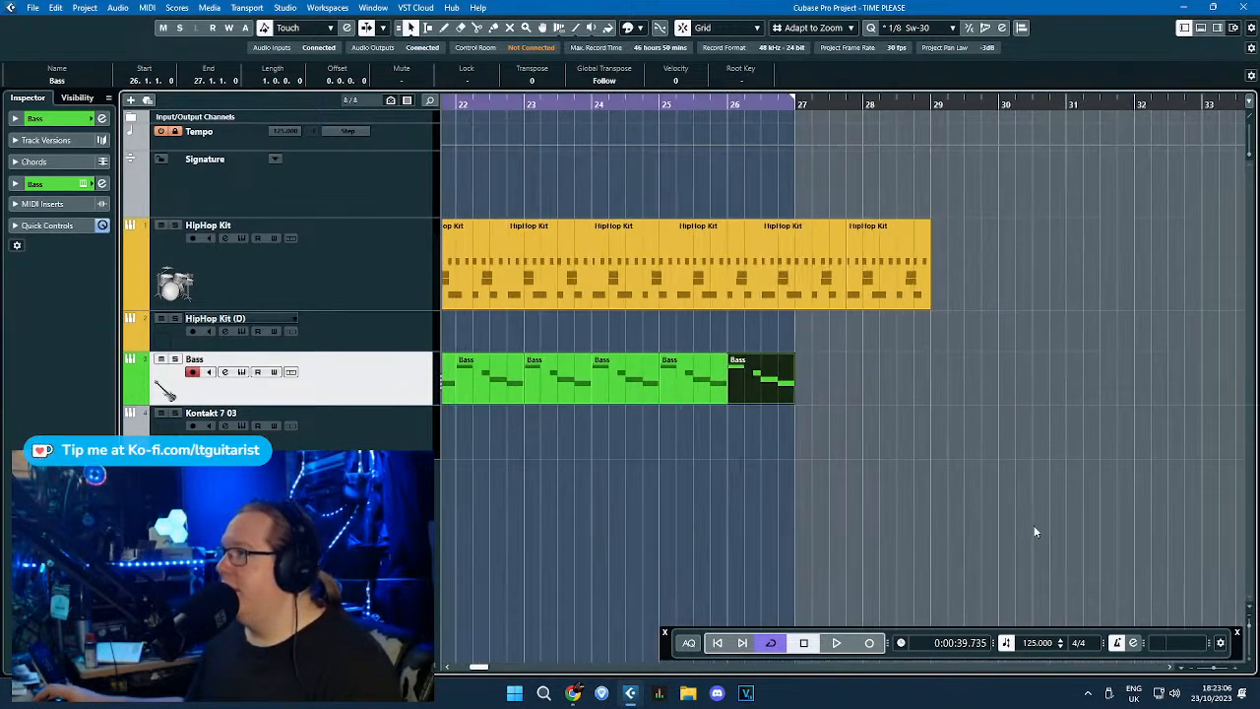
pyautogui.hotkey('ctrl', 'd')
pyautogui.scroll(2, 1034, 527)
pyautogui.hotkey('ctrl', 'd')
pyautogui.scroll(-5, 818, 323)
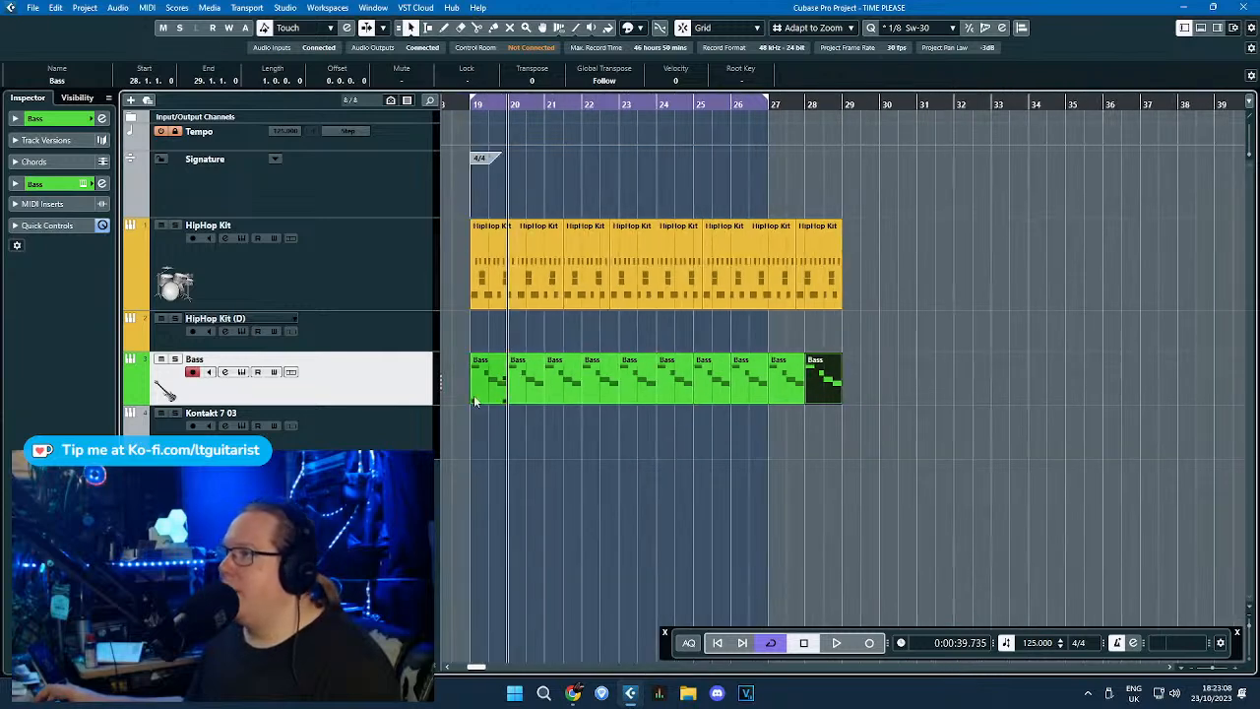
# Go through the Bass parts one by one from bar 19 to count their repetitions.
pyautogui.click(489, 395)
pyautogui.click(532, 385)
pyautogui.click(563, 383)
pyautogui.click(601, 383)
pyautogui.click(641, 382)
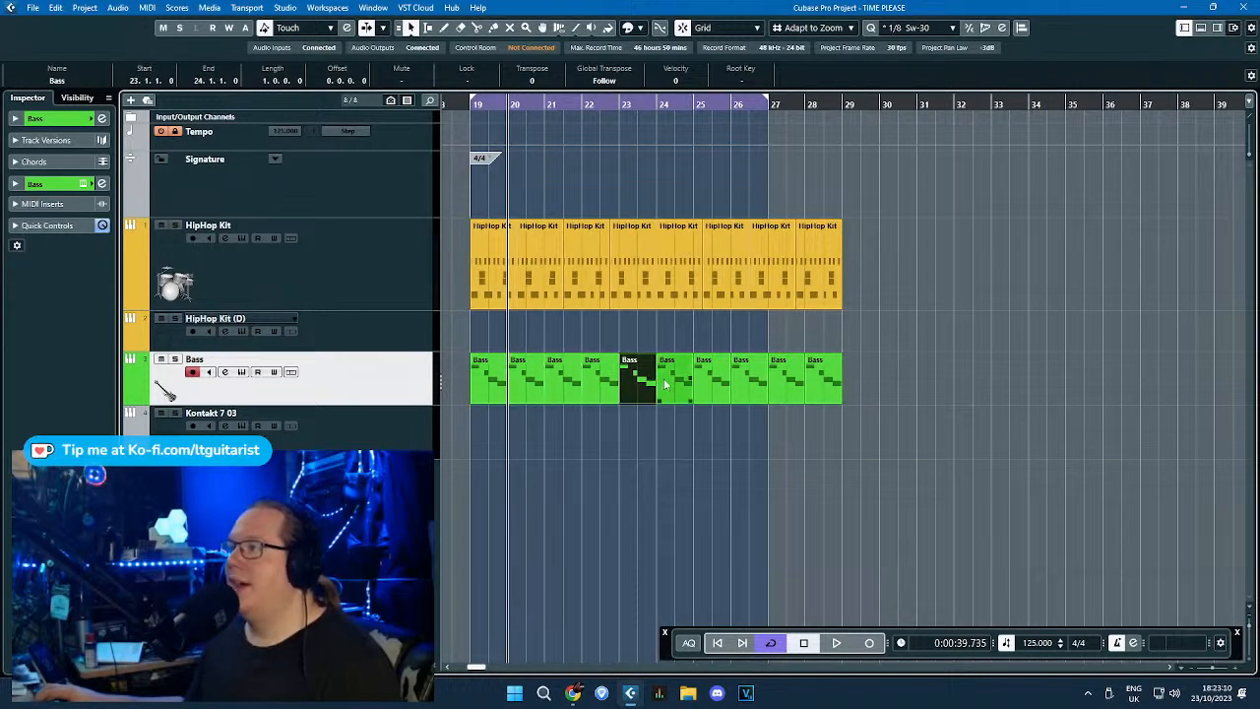
pyautogui.click(664, 386)
pyautogui.click(709, 384)
pyautogui.click(746, 384)
pyautogui.click(784, 384)
pyautogui.click(821, 384)
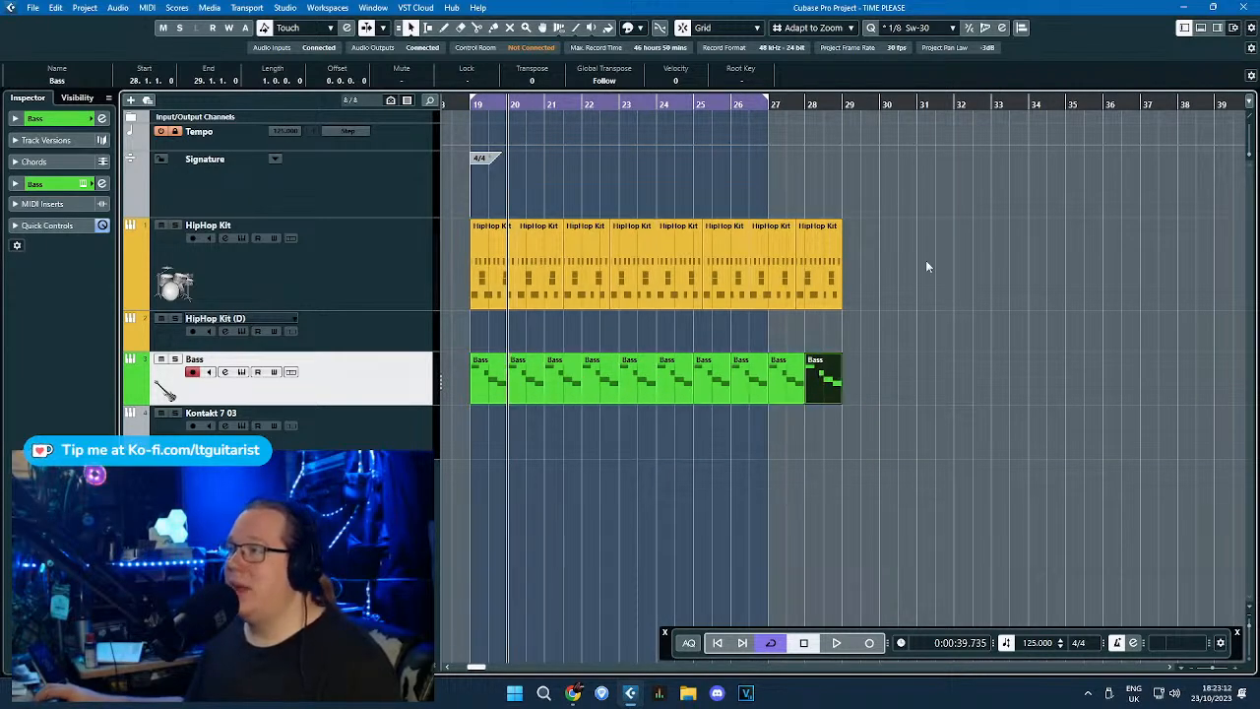
# Go through the HipHop Kit parts one by one from bar 19 to count the five-beat repetitions.
pyautogui.scroll(1, 640, 313)
pyautogui.moveTo(595, 322); pyautogui.dragTo(502, 325)
pyautogui.click(529, 271)
pyautogui.click(583, 271)
pyautogui.click(631, 269)
pyautogui.click(695, 270)
pyautogui.click(756, 267)
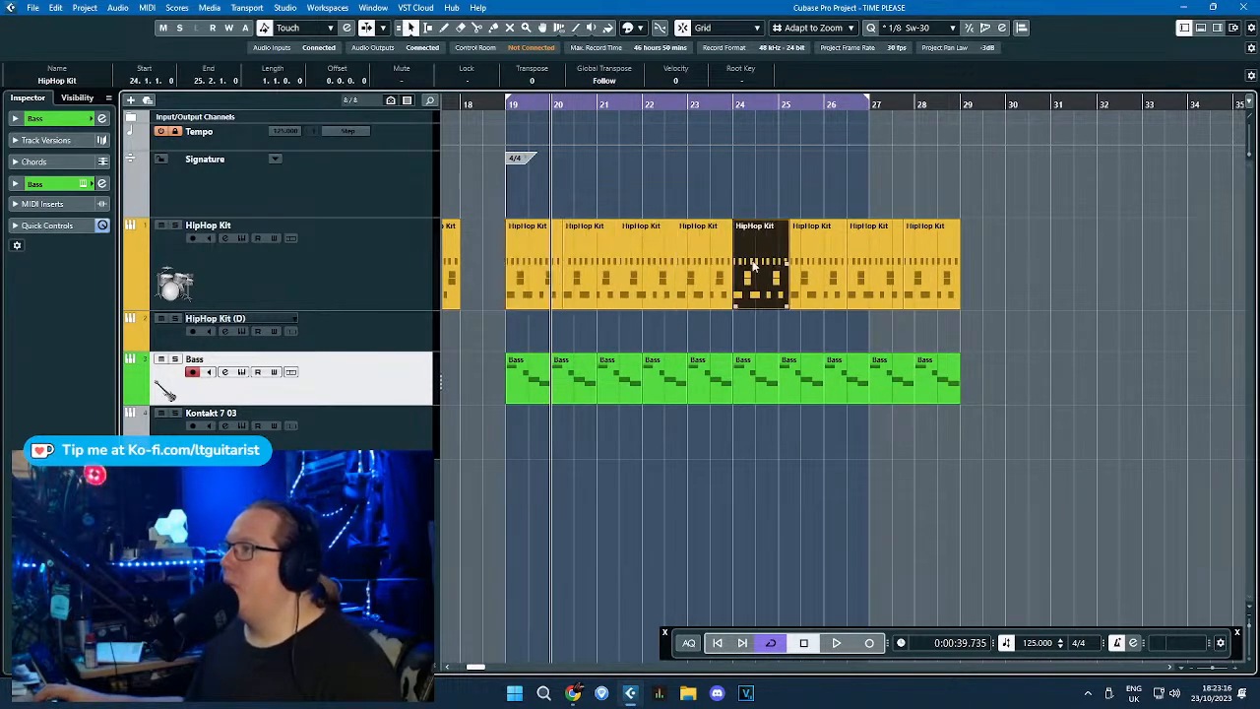
pyautogui.click(827, 271)
pyautogui.click(860, 273)
pyautogui.click(926, 276)
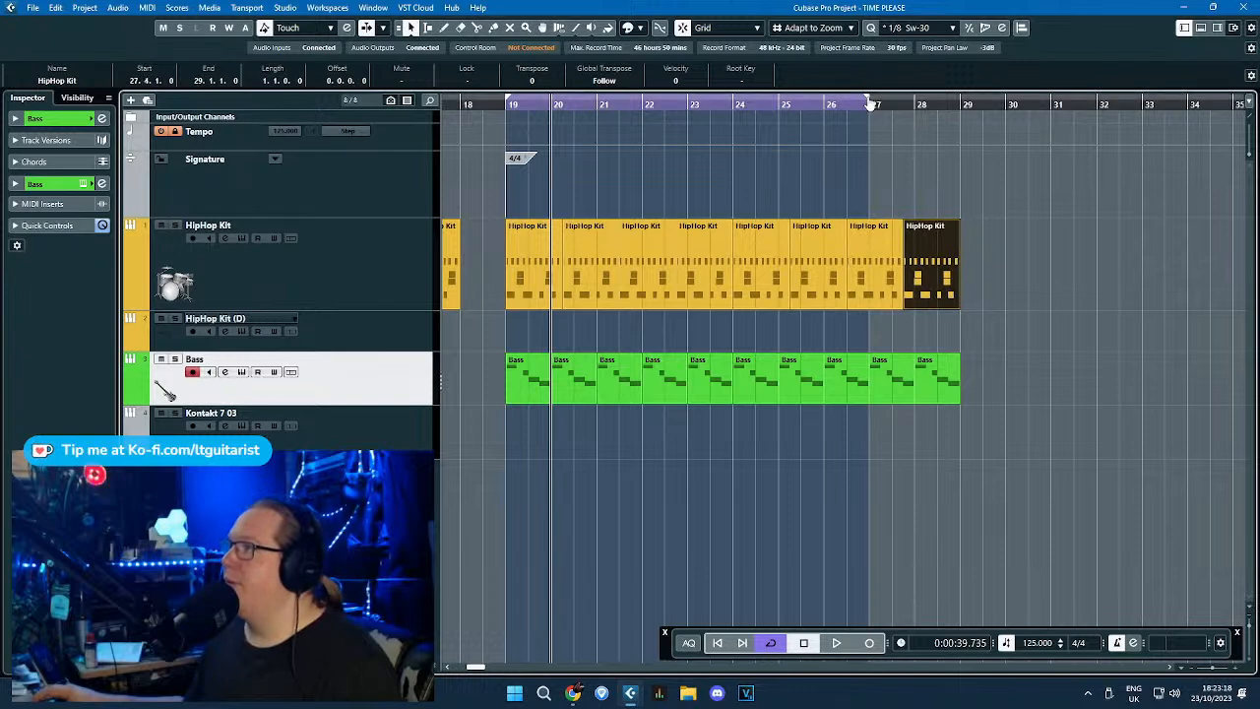
# Extend the cycle range's end to bar 29 and play the drums and bass together from bar 19.
pyautogui.moveTo(868, 97); pyautogui.dragTo(961, 97)
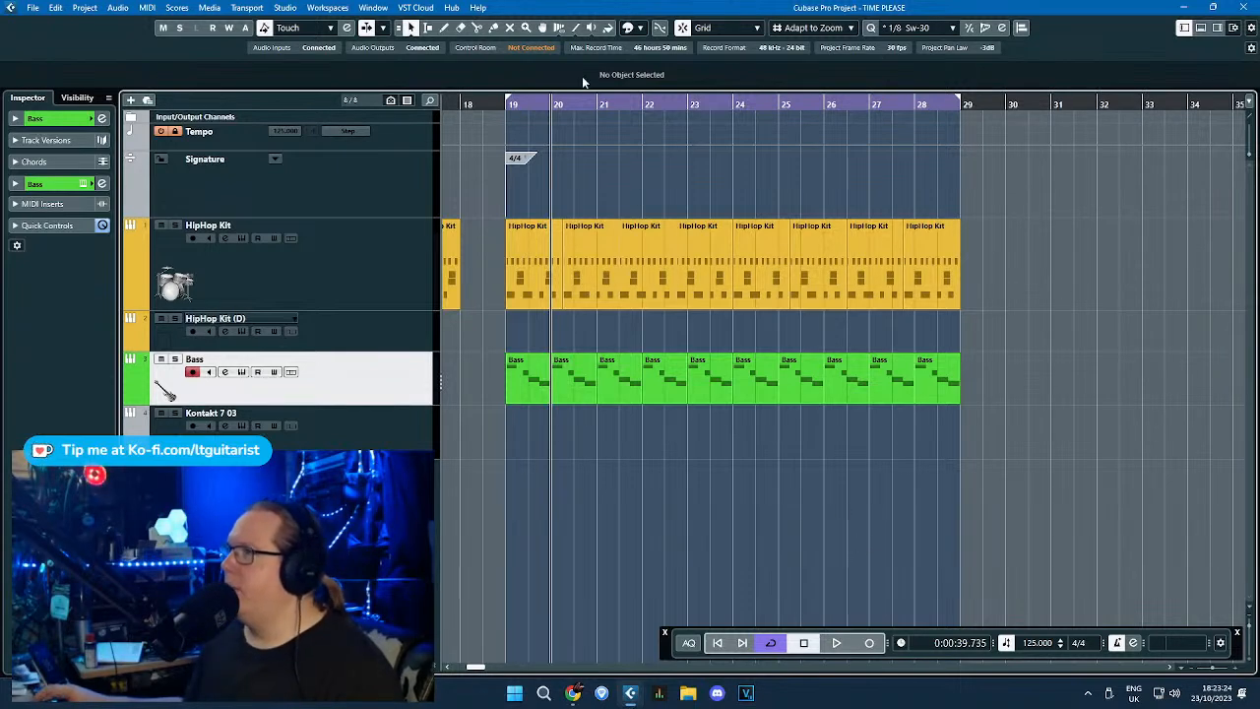
pyautogui.click(493, 99)
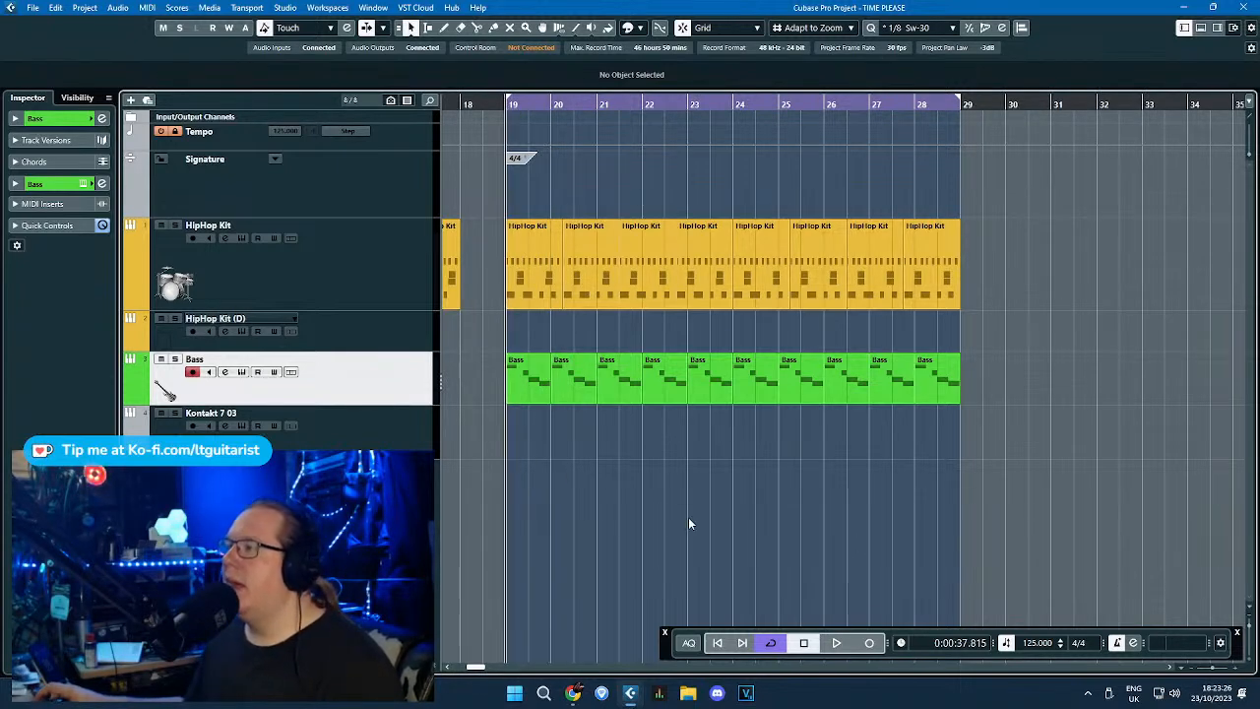
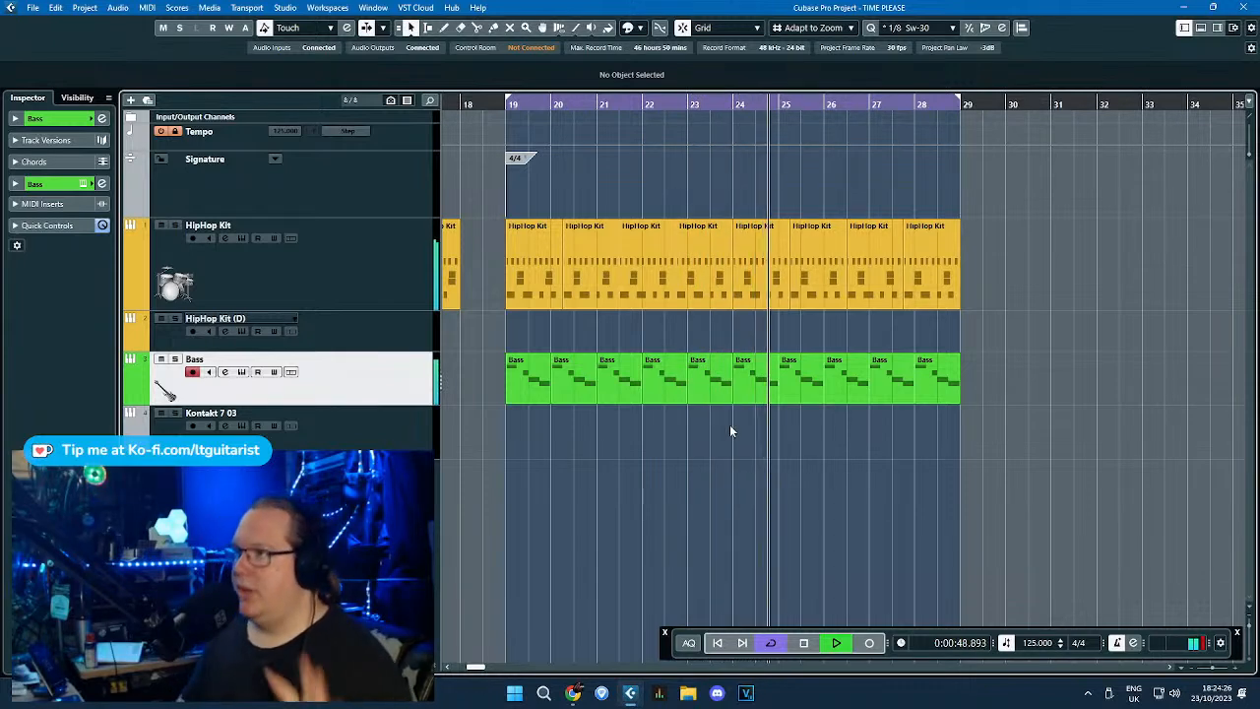
pyautogui.press('space')
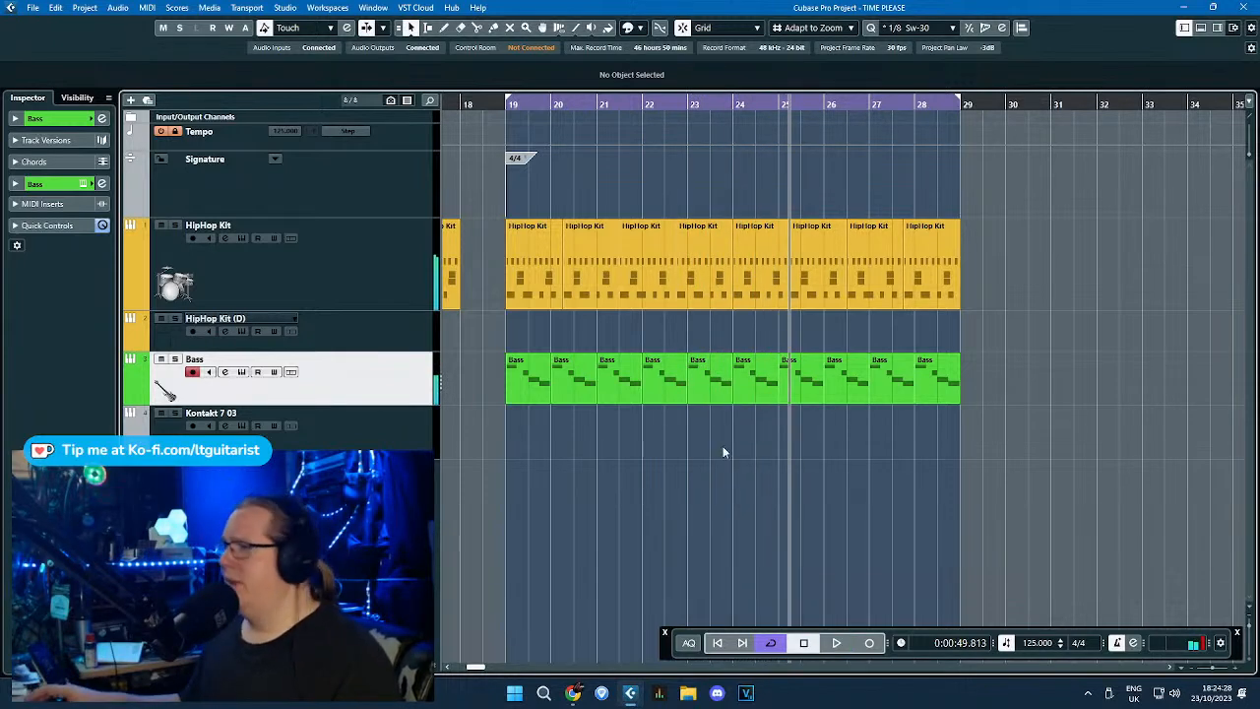
pyautogui.scroll(3, 543, 427)
pyautogui.scroll(-5, 591, 433)
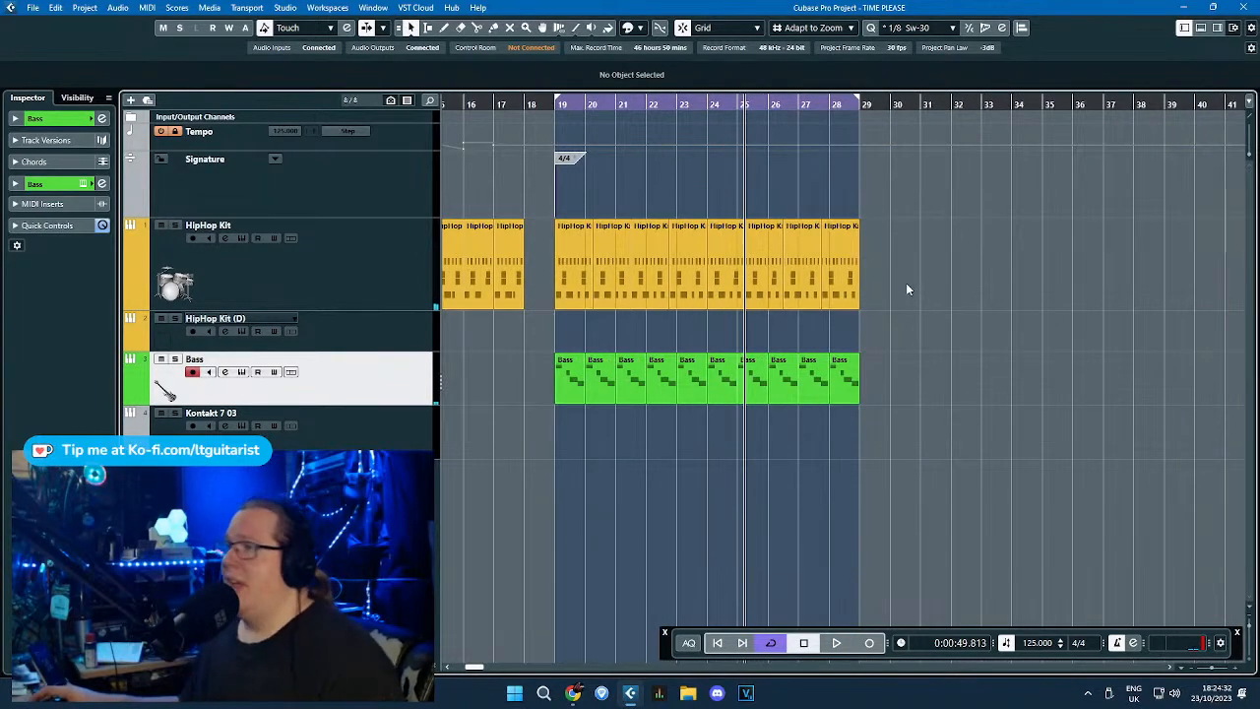
pyautogui.click(249, 187)
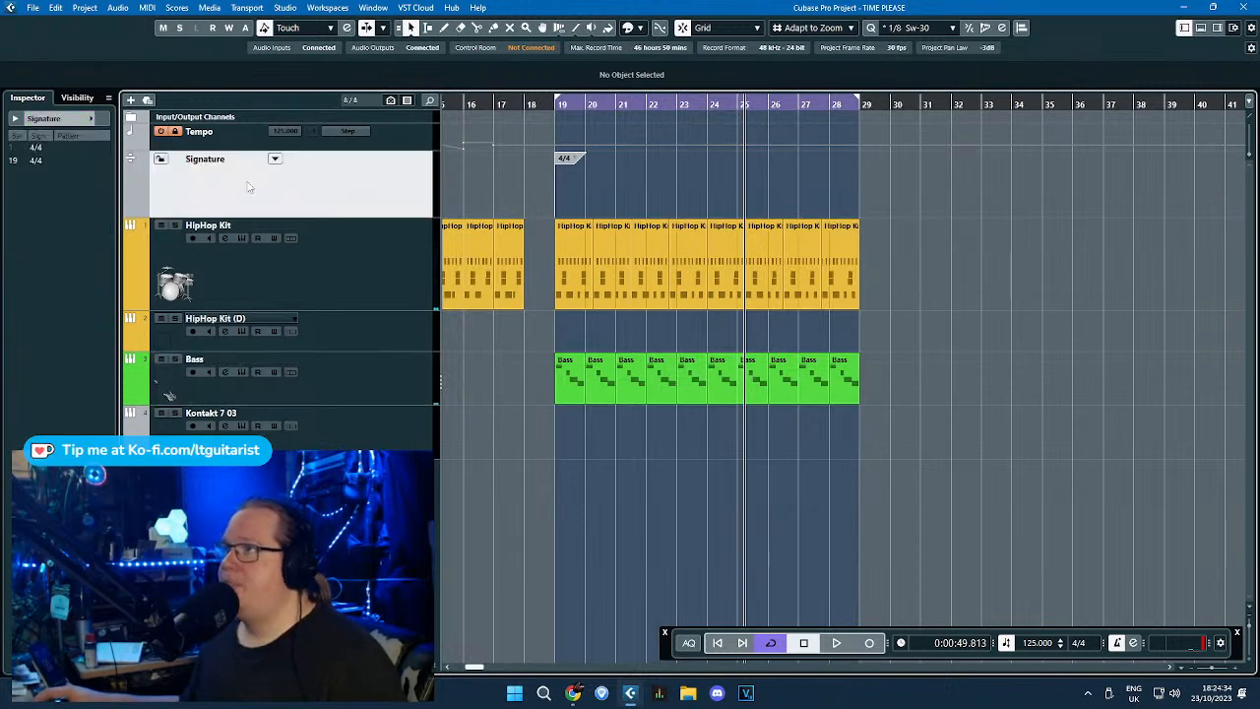
pyautogui.moveTo(1012, 258); pyautogui.dragTo(552, 402)
pyautogui.moveTo(981, 395); pyautogui.dragTo(566, 271)
pyautogui.scroll(5, 564, 235)
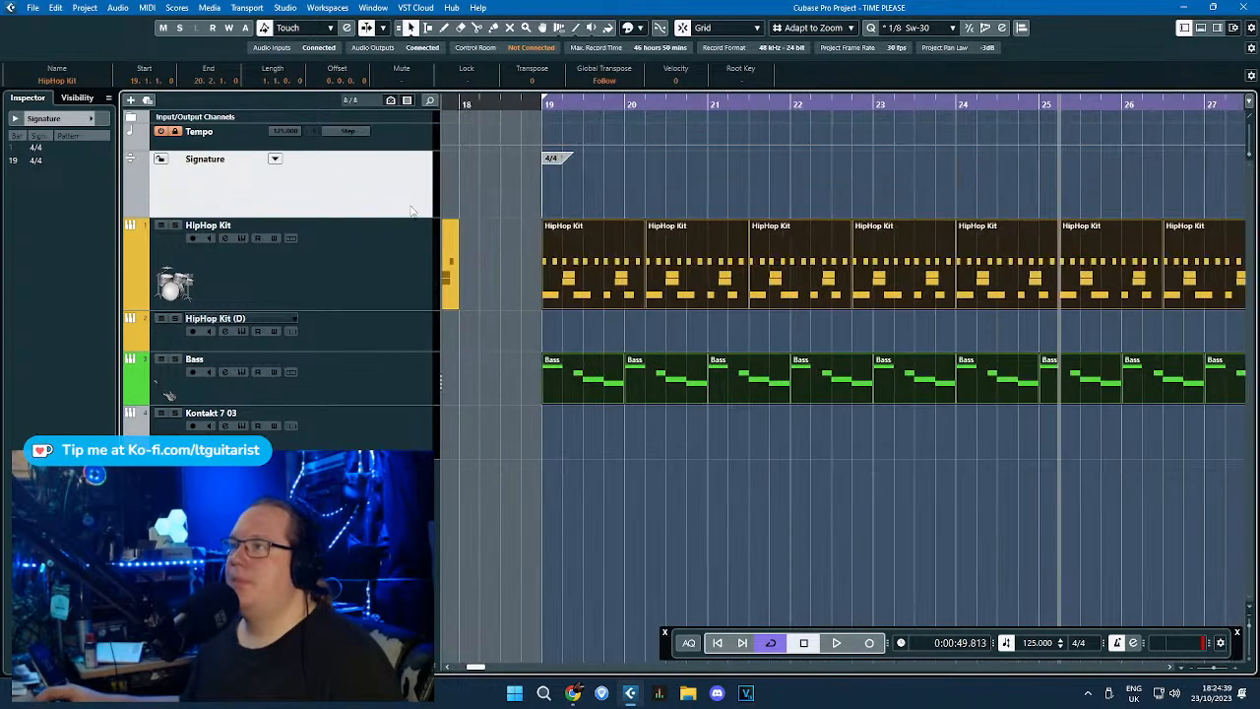
pyautogui.click(715, 183)
pyautogui.scroll(-4, 530, 162)
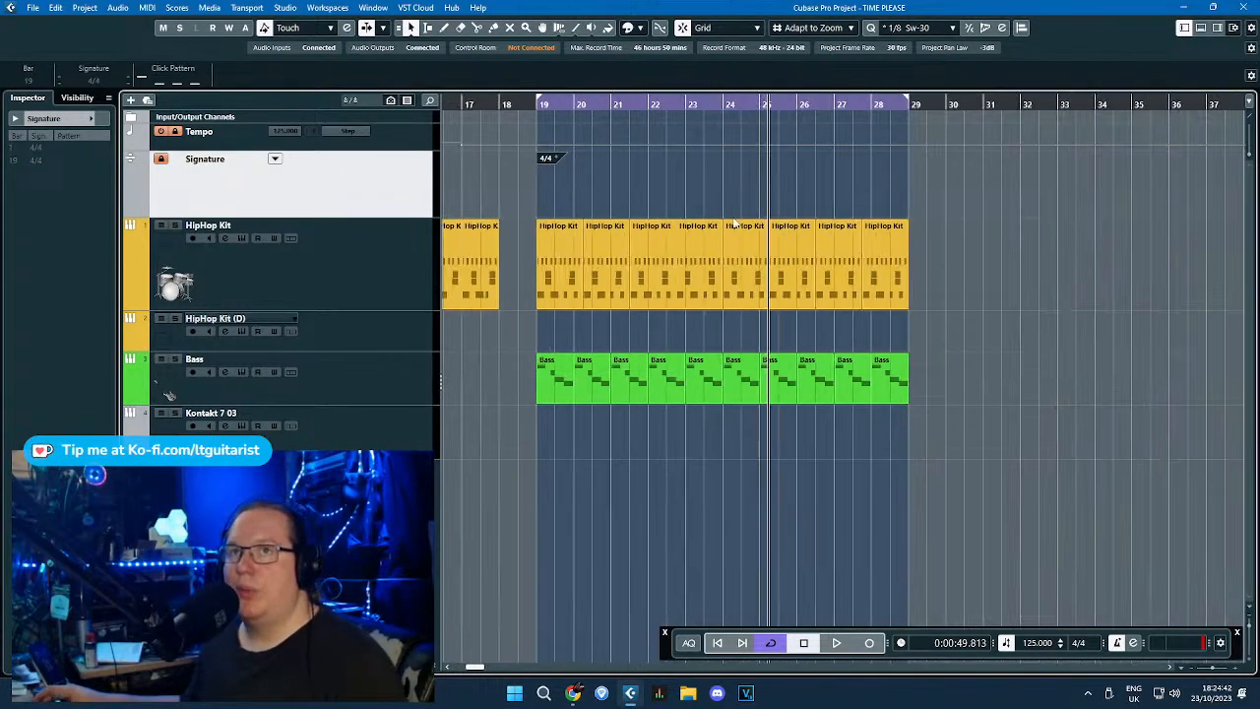
pyautogui.moveTo(1024, 455); pyautogui.dragTo(744, 203)
pyautogui.moveTo(891, 207); pyautogui.dragTo(925, 213)
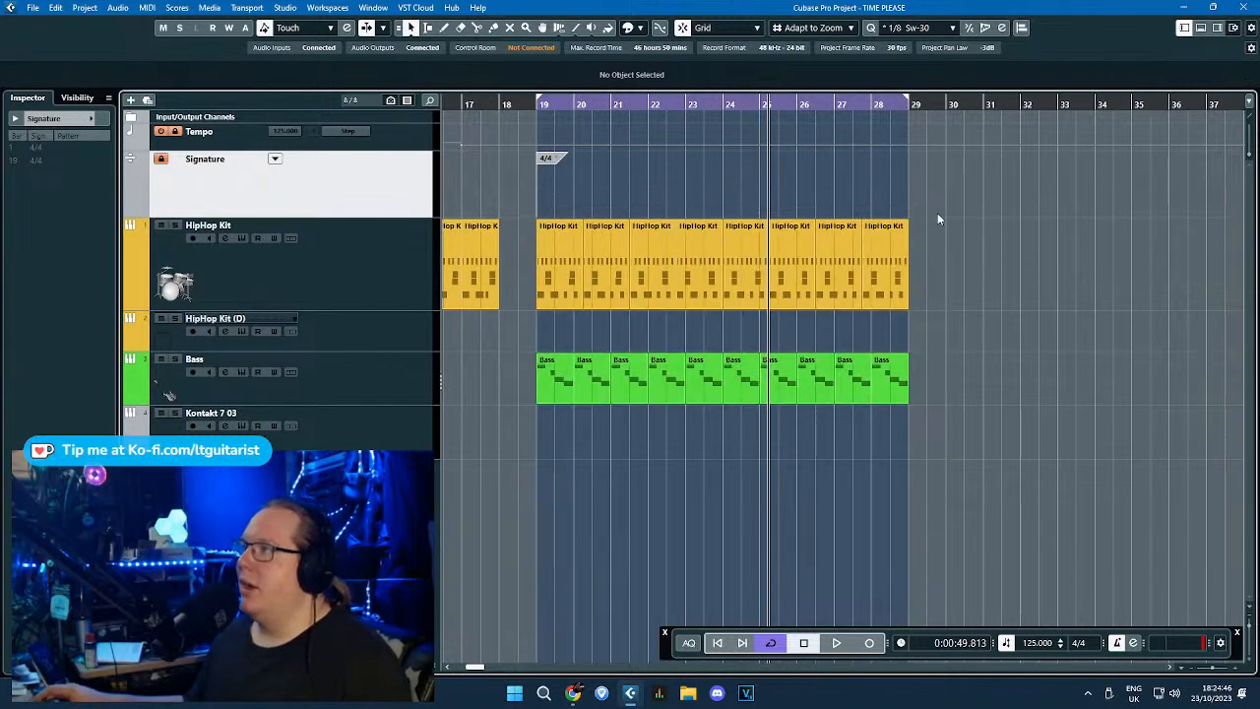
pyautogui.moveTo(949, 413); pyautogui.dragTo(965, 433)
pyautogui.moveTo(1091, 417); pyautogui.dragTo(922, 252)
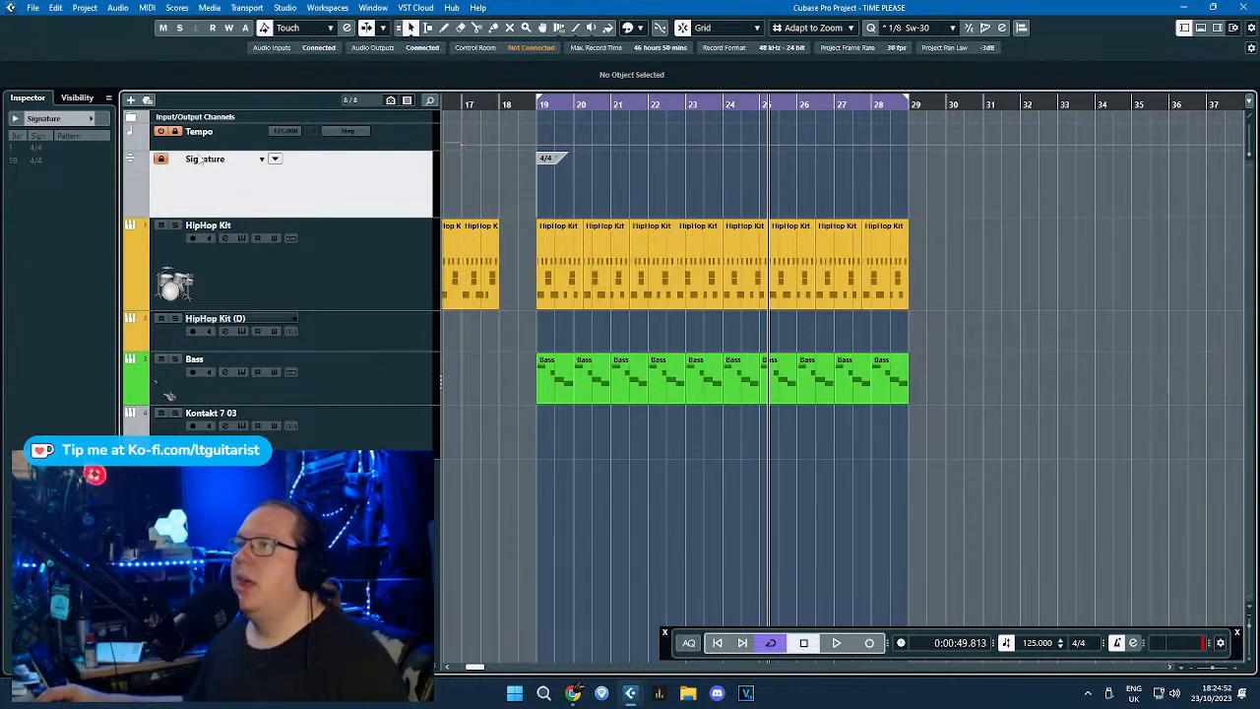
# Add a time signature event at bar 30 on the Signature track and set it to 5/4.
pyautogui.hscroll(3, 1069, 204)
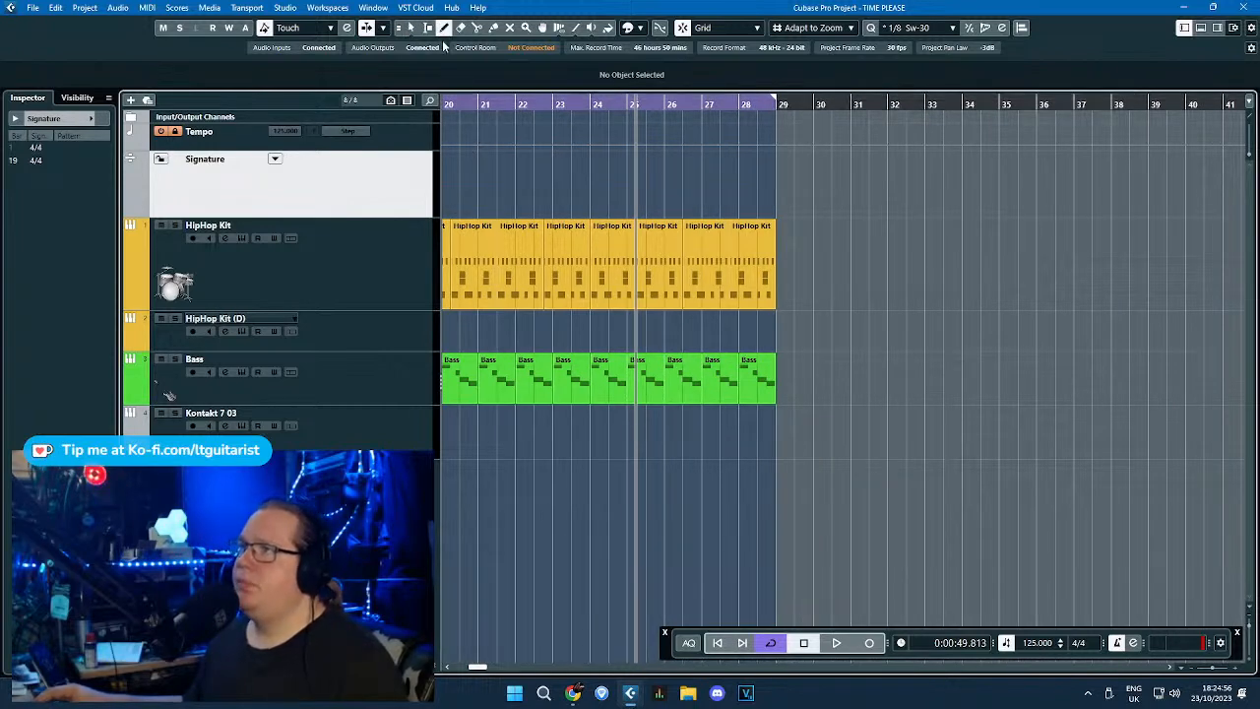
pyautogui.click(825, 160)
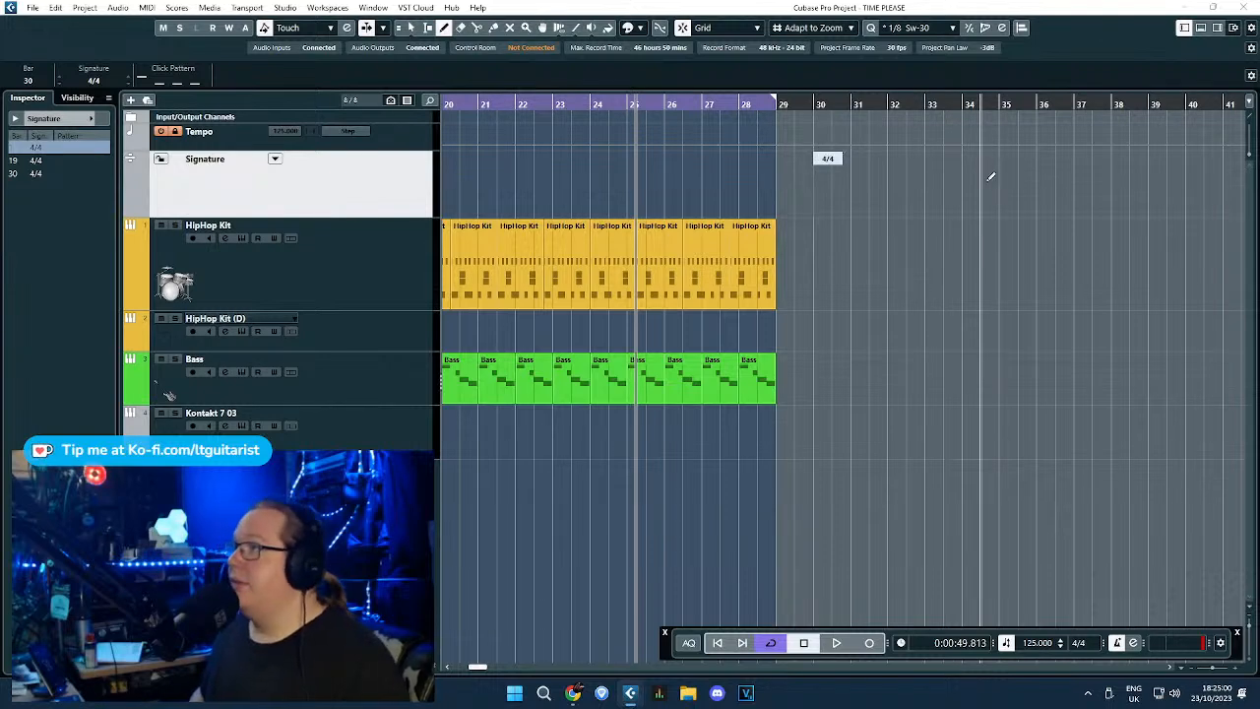
pyautogui.write('5/4')
pyautogui.press('Return')
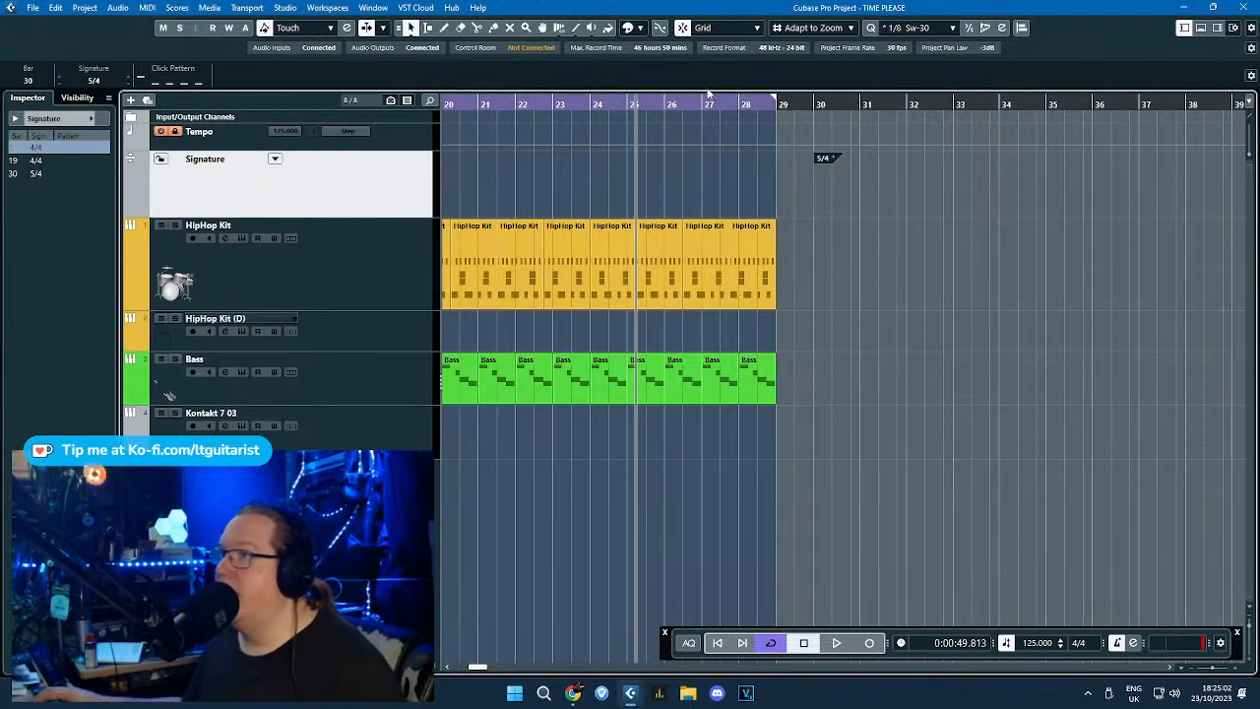
# Copy the last HipHop Kit part to bar 30 and duplicate it once into bar 31.
pyautogui.scroll(3, 849, 277)
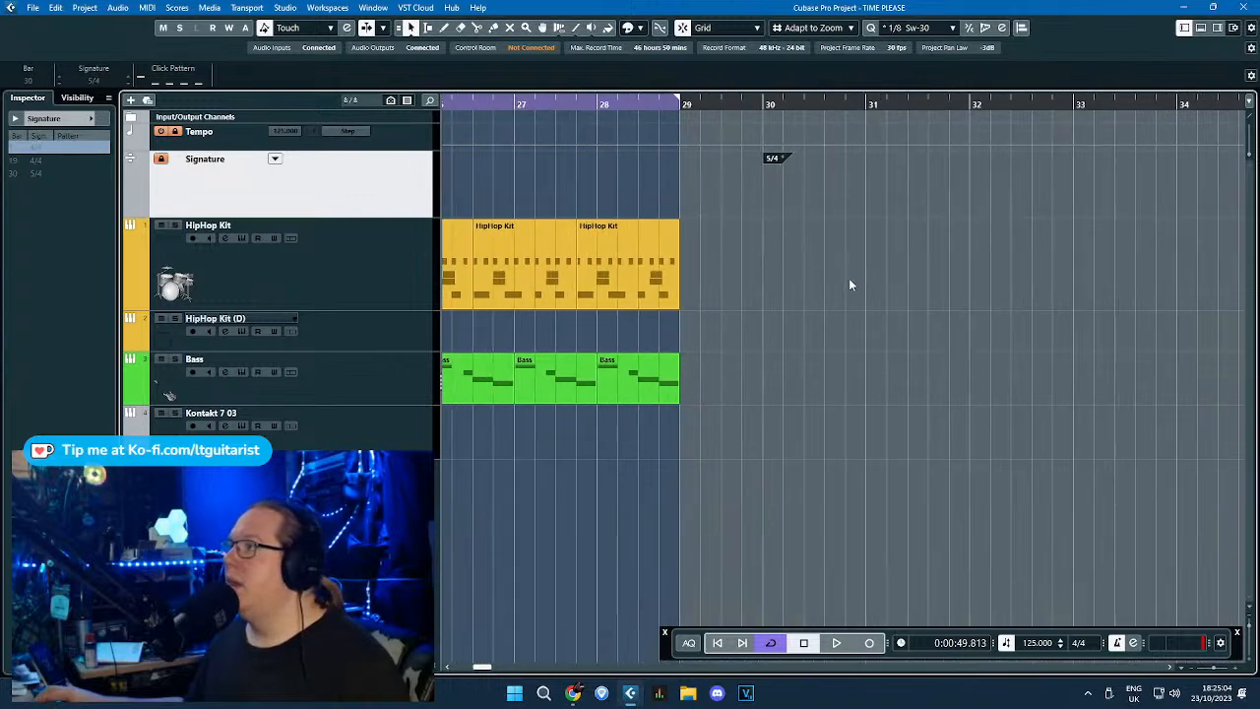
pyautogui.moveTo(640, 270); pyautogui.dragTo(833, 280)
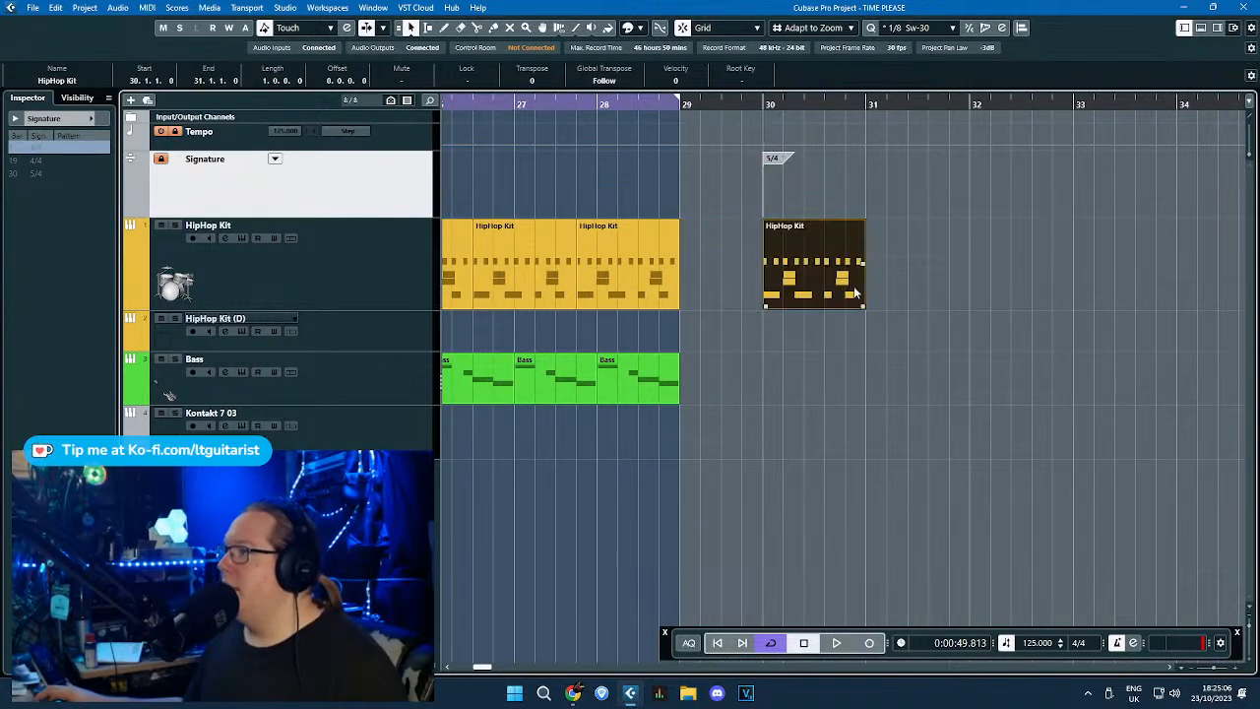
pyautogui.scroll(3, 892, 307)
pyautogui.moveTo(994, 352); pyautogui.dragTo(625, 223)
pyautogui.moveTo(599, 350); pyautogui.dragTo(916, 296)
pyautogui.hotkey('ctrl', 'd')
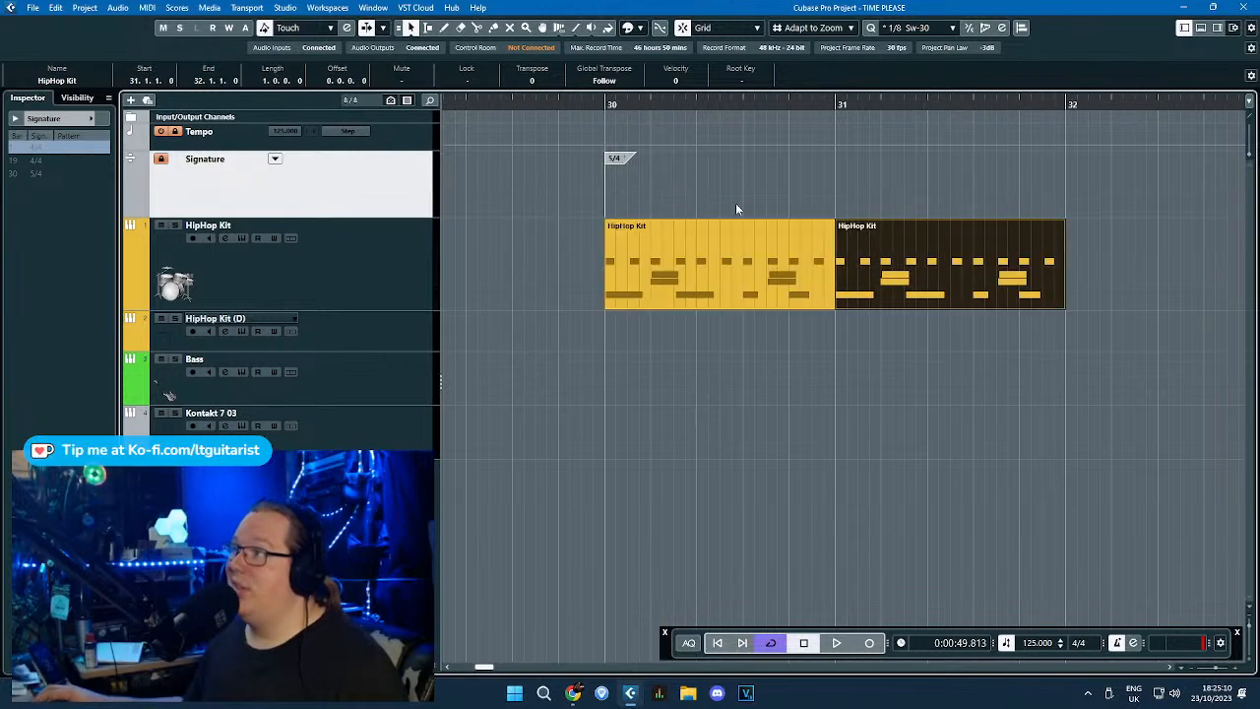
# Duplicate the two drum parts at bars 30 and 31 together to fill bars 32 and 33.
pyautogui.click(736, 203)
pyautogui.scroll(-3, 947, 344)
pyautogui.moveTo(947, 344); pyautogui.dragTo(809, 276)
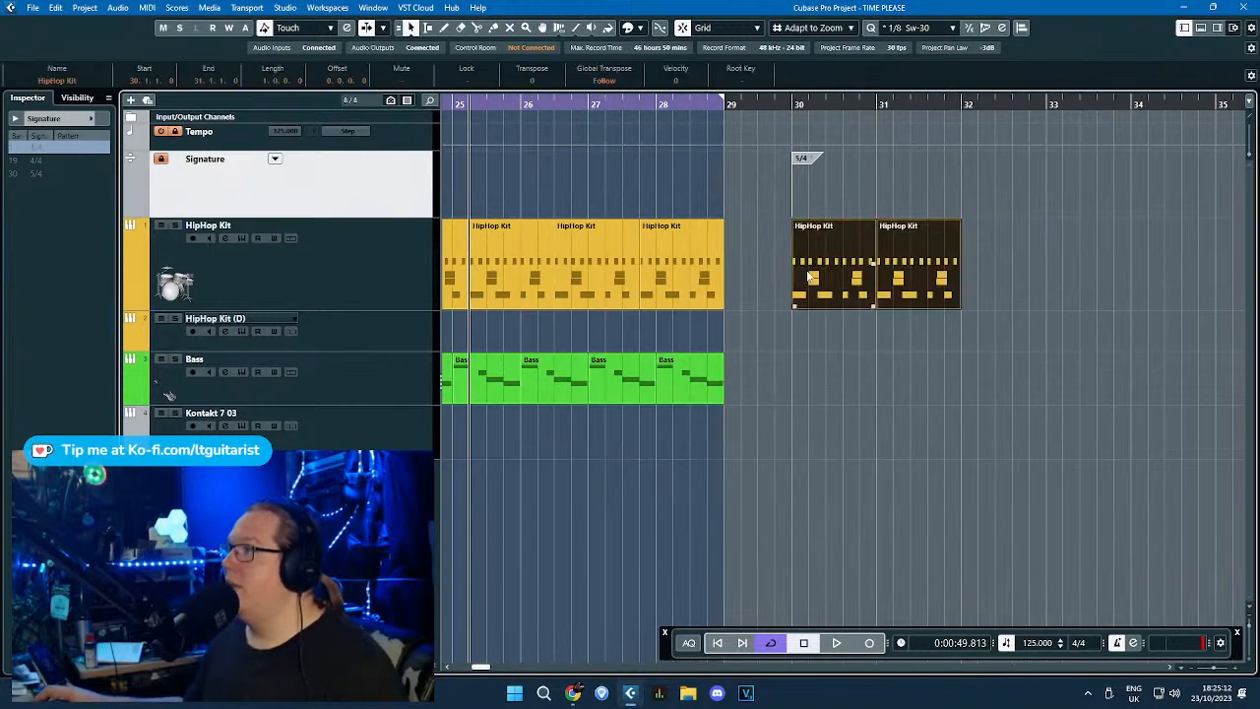
pyautogui.hotkey('ctrl', 'd')
pyautogui.scroll(-3, 810, 277)
# Copy a Bass part to bar 30, lengthened to the full five-beat bar, and open it in the Key Editor.
pyautogui.moveTo(896, 385); pyautogui.dragTo(805, 384)
pyautogui.click(767, 374)
pyautogui.hotkey('ctrl', 'd')
pyautogui.scroll(2, 807, 380)
pyautogui.scroll(7, 821, 387)
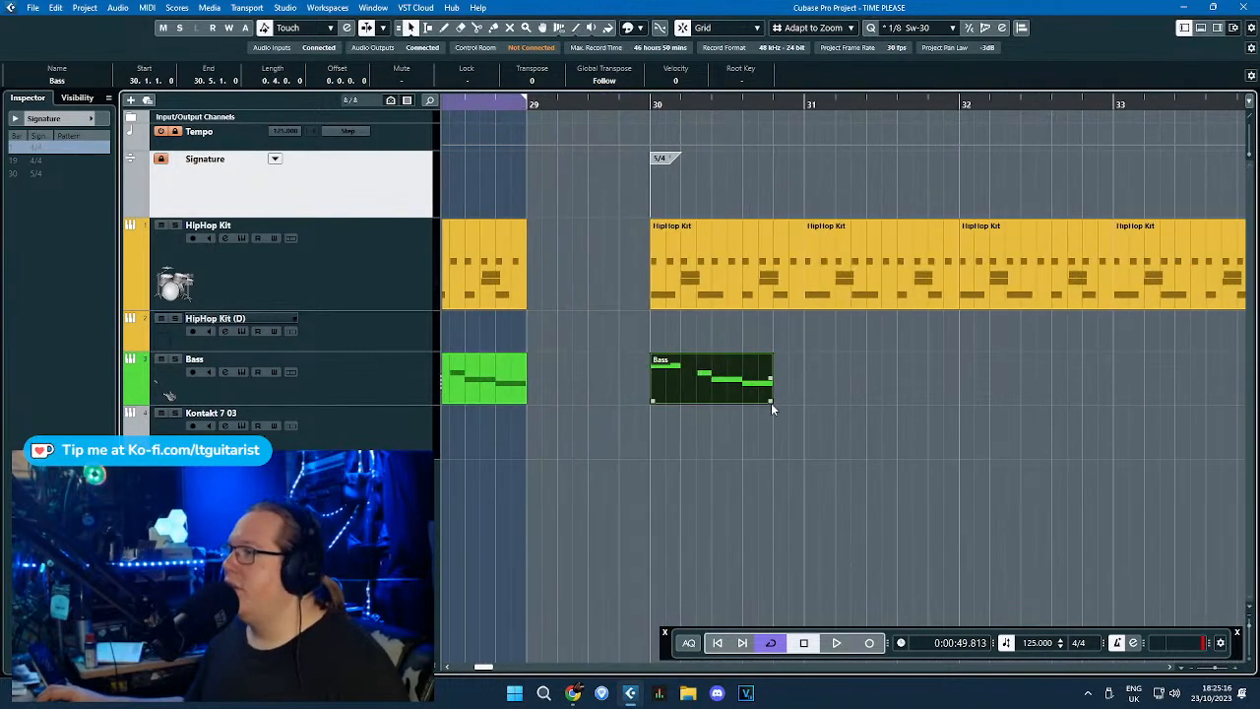
pyautogui.doubleClick(771, 390)
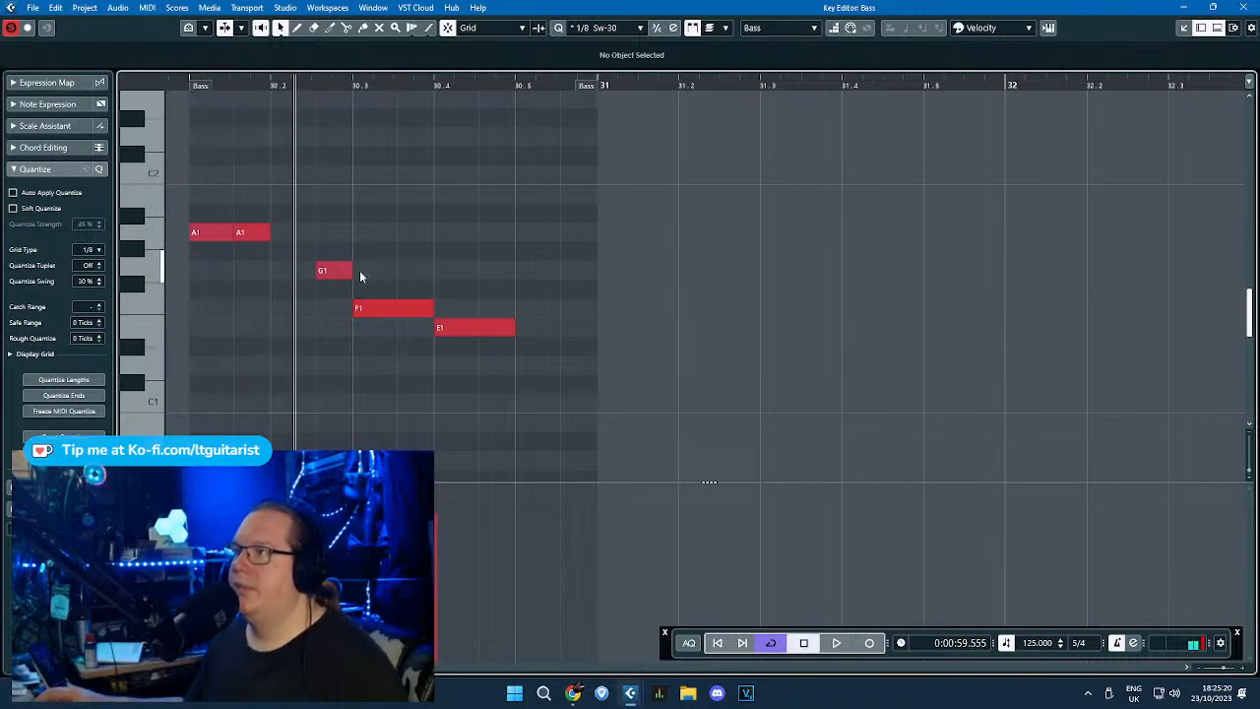
# Stretch the bass line over five beats: shift G1, F1 and E1 later, hold F1 to beat 5, and extend G1 to start earlier.
pyautogui.moveTo(361, 335); pyautogui.dragTo(587, 325)
pyautogui.click(495, 175)
pyautogui.click(187, 83)
pyautogui.press('space')
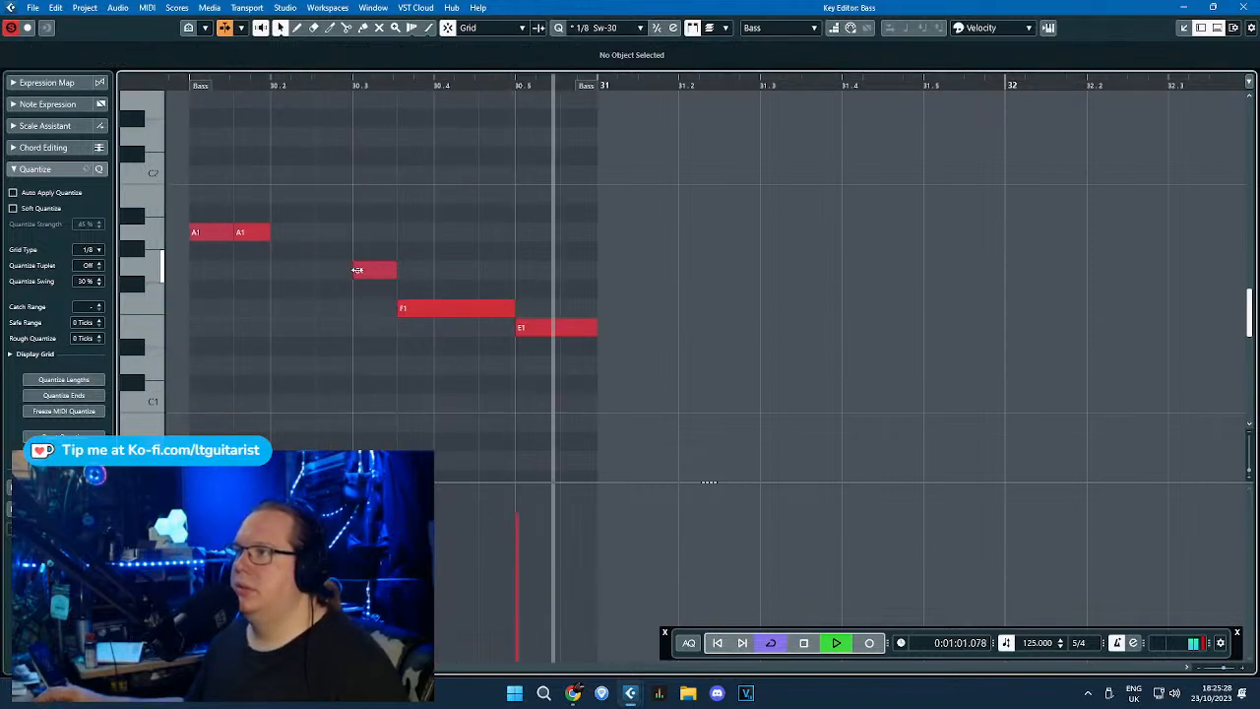
pyautogui.moveTo(355, 270); pyautogui.dragTo(319, 273)
pyautogui.click(487, 183)
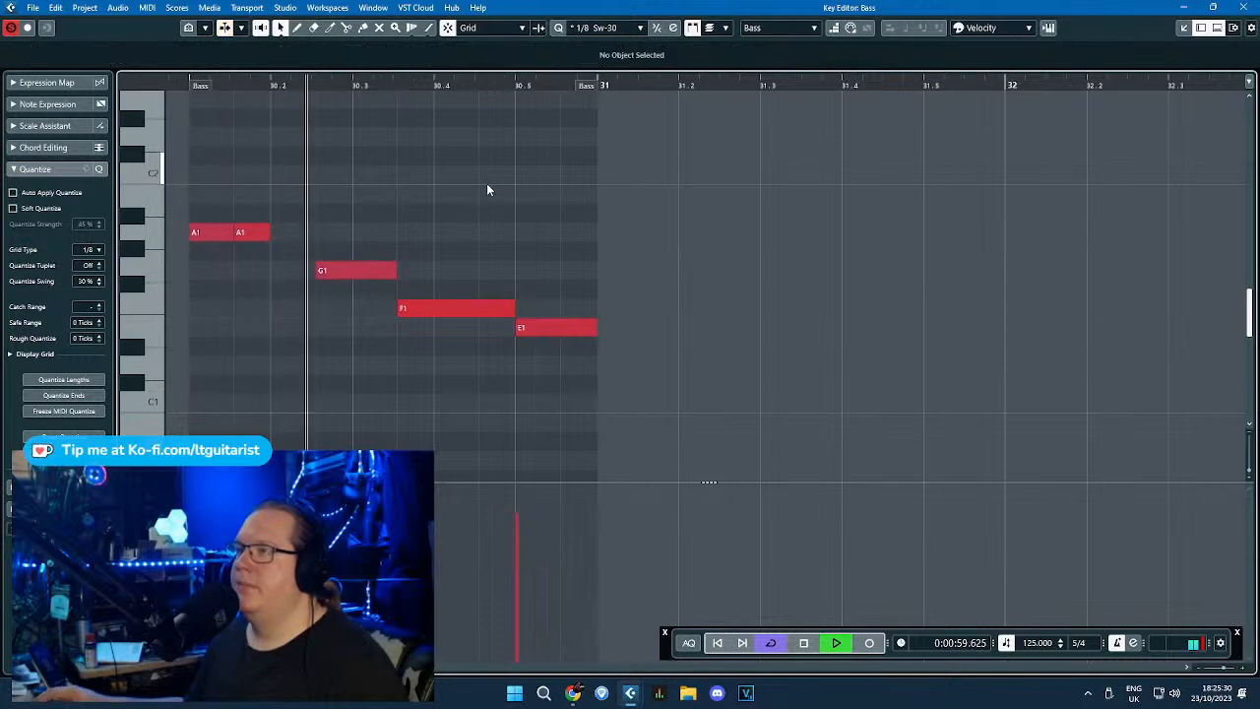
# Try shortening the F1 bass note and moving E1 earlier to start at 30.4.3.24.
pyautogui.press('space')
pyautogui.moveTo(514, 309); pyautogui.dragTo(478, 312)
pyautogui.moveTo(551, 329); pyautogui.dragTo(517, 331)
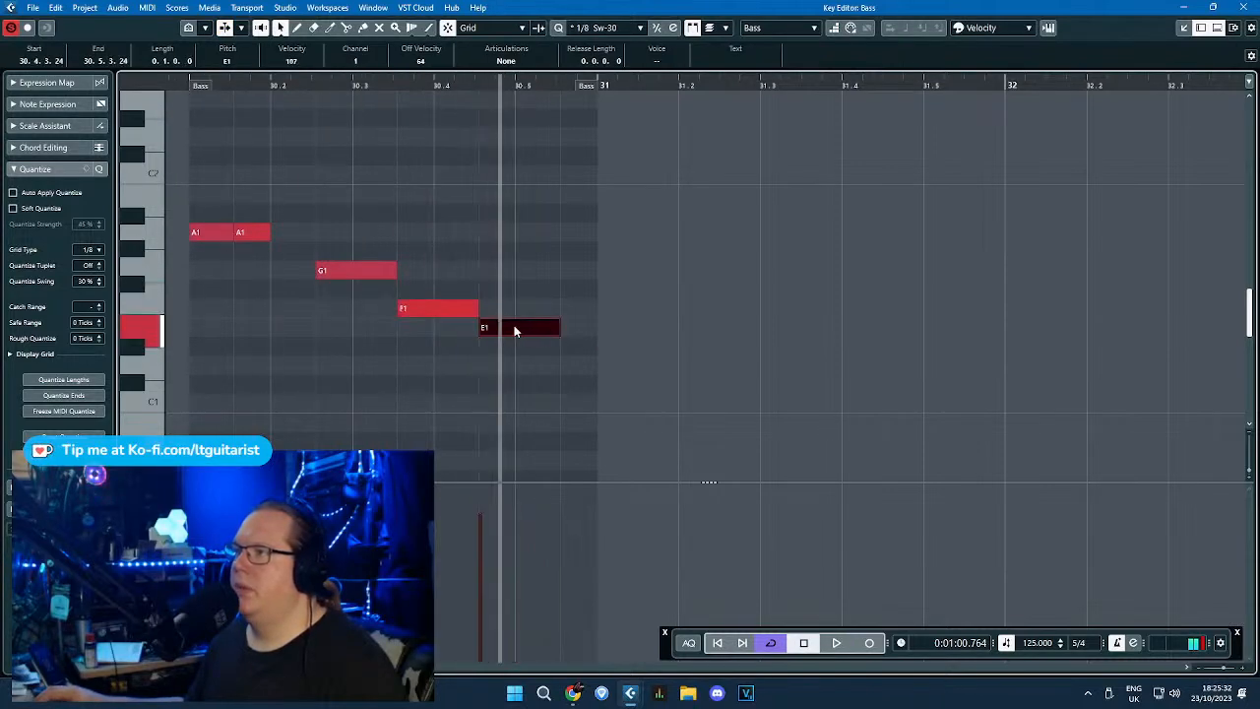
# Cycle playback over bar 30, return E1 to beat 5 with F1 lengthened to meet it, and leave the Key Editor.
pyautogui.click(189, 77)
pyautogui.moveTo(189, 77); pyautogui.dragTo(607, 140)
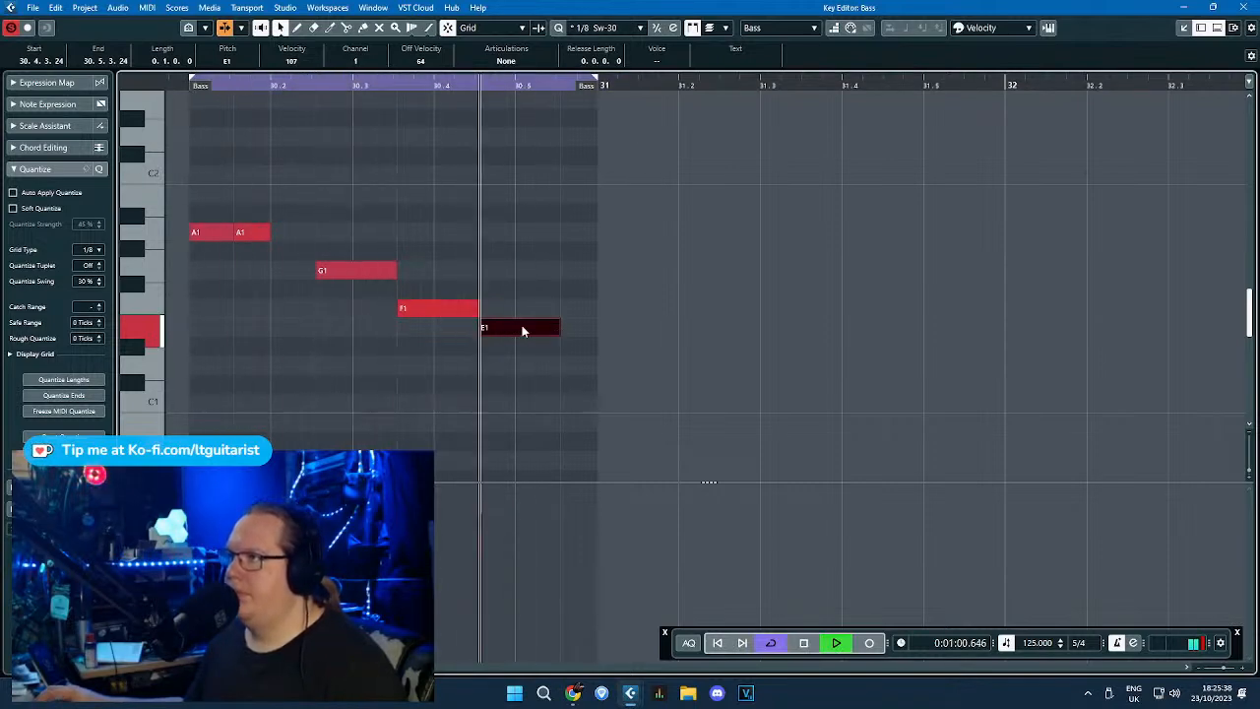
pyautogui.moveTo(490, 329); pyautogui.dragTo(514, 309)
pyautogui.click(531, 243)
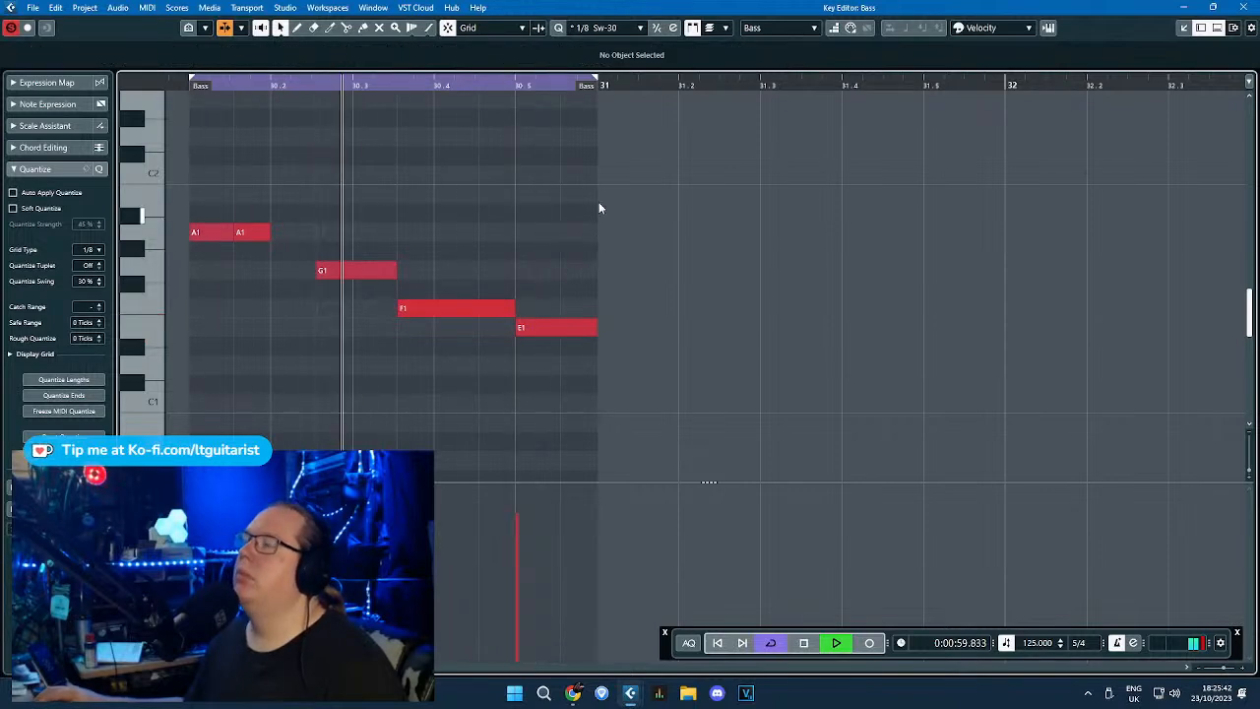
pyautogui.click(1189, 8)
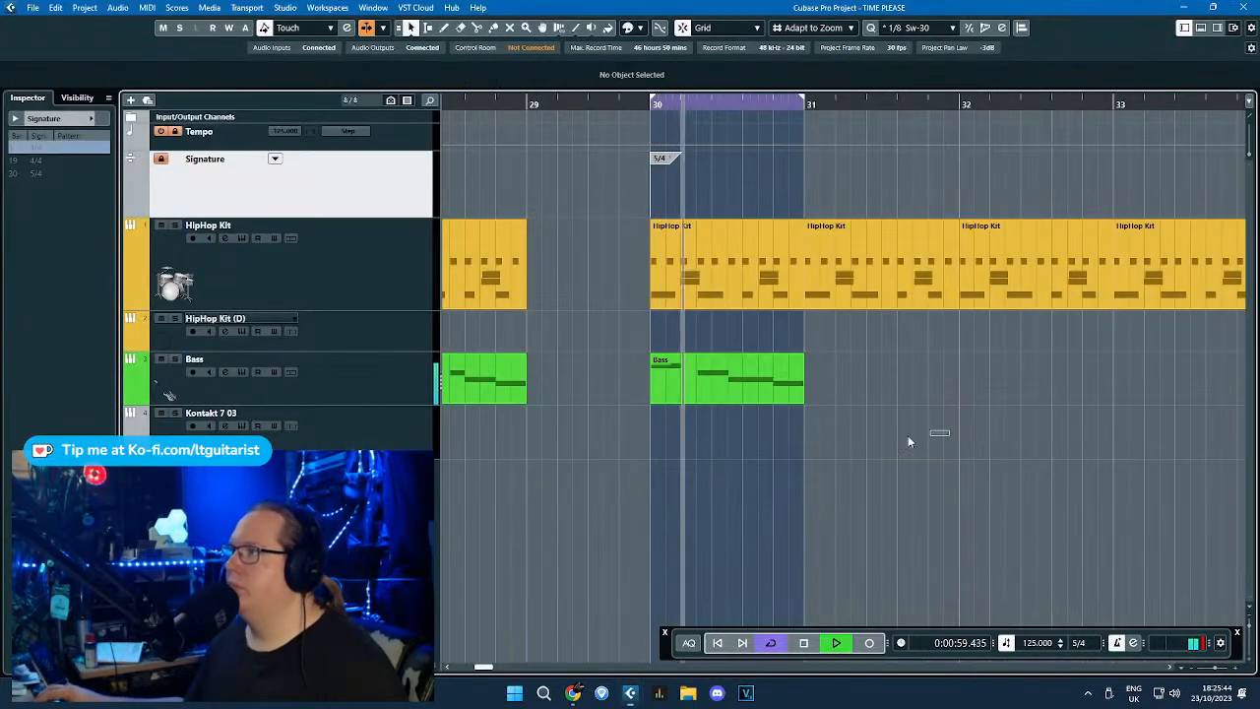
# Duplicate the edited Bass part at bar 30 three times to fill bars 31 to 33.
pyautogui.hotkey('ctrl', 'd')
pyautogui.hotkey('ctrl', 'd')
pyautogui.hotkey('ctrl', 'd')
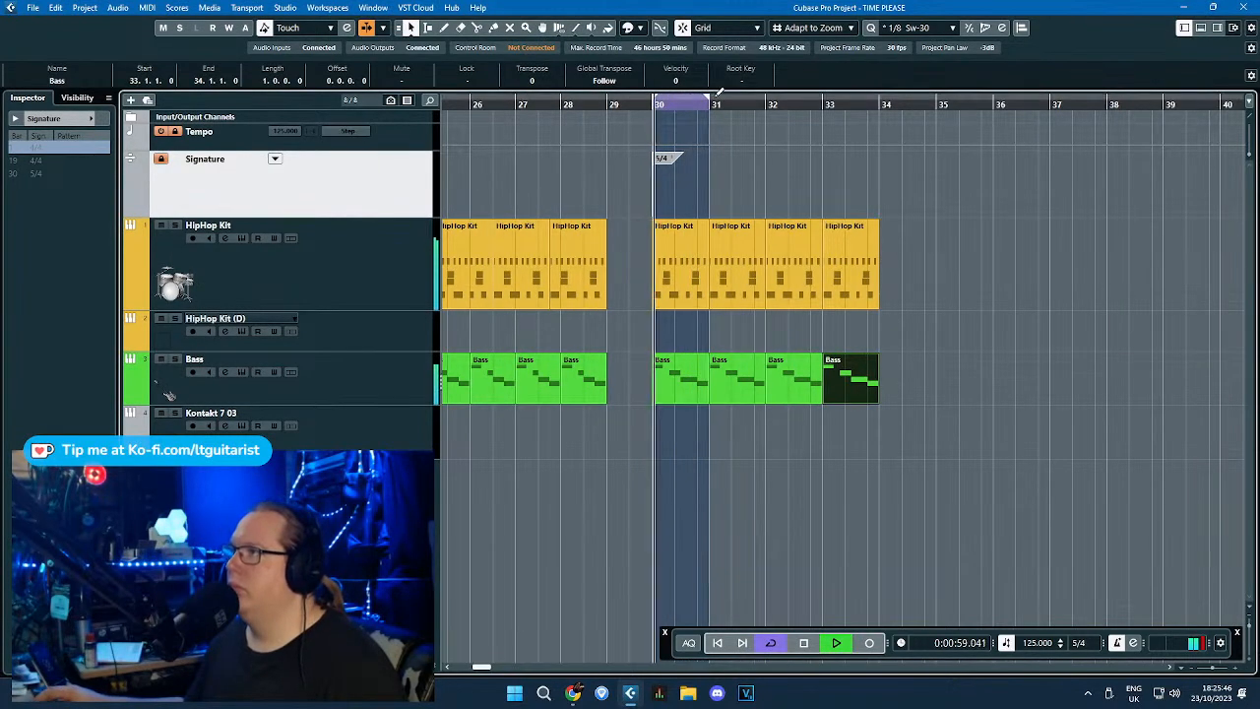
# Extend the cycle range to bar 34, turn off the metronome click and listen to the 5/4 section.
pyautogui.moveTo(821, 120); pyautogui.dragTo(881, 138)
pyautogui.click(856, 507)
pyautogui.scroll(3, 852, 514)
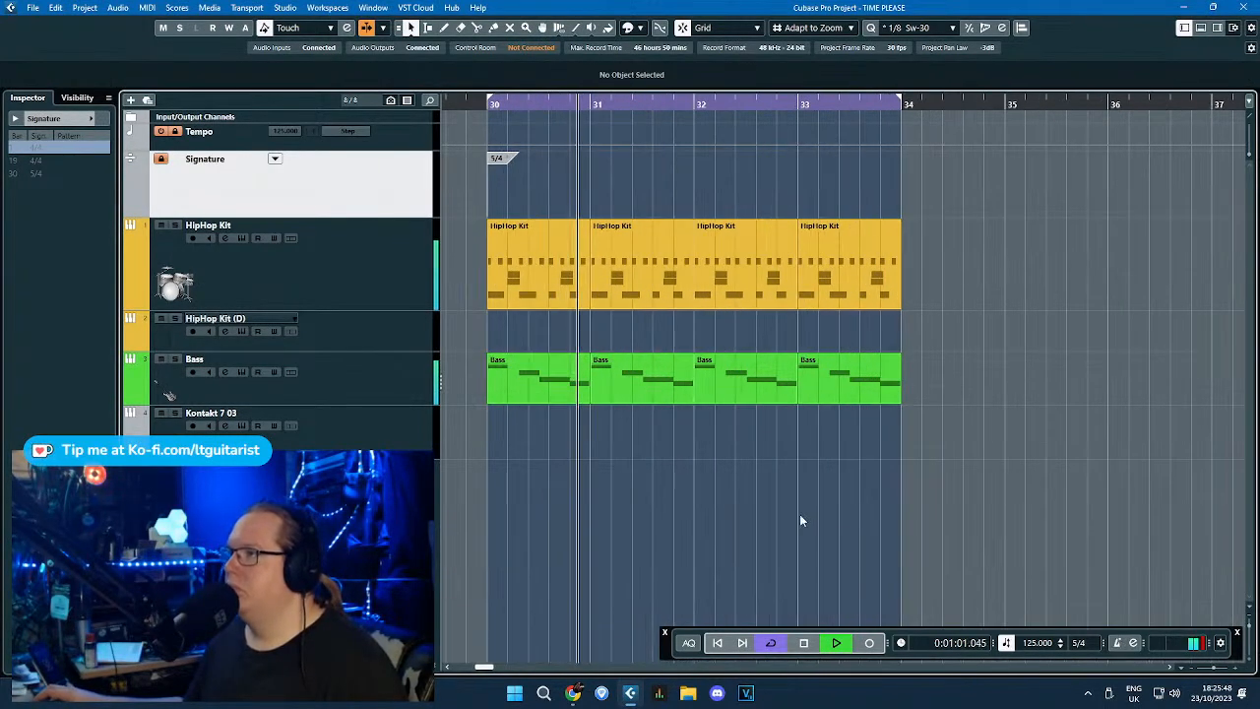
pyautogui.press('c')
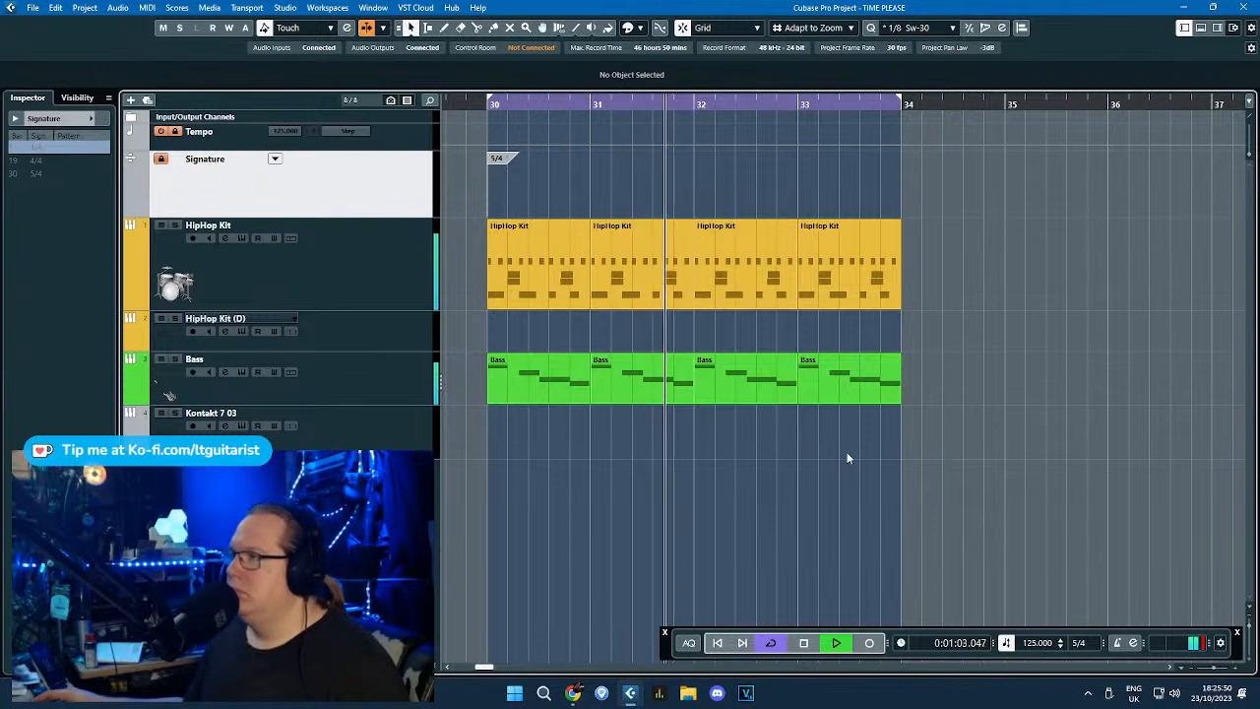
pyautogui.scroll(-2, 847, 459)
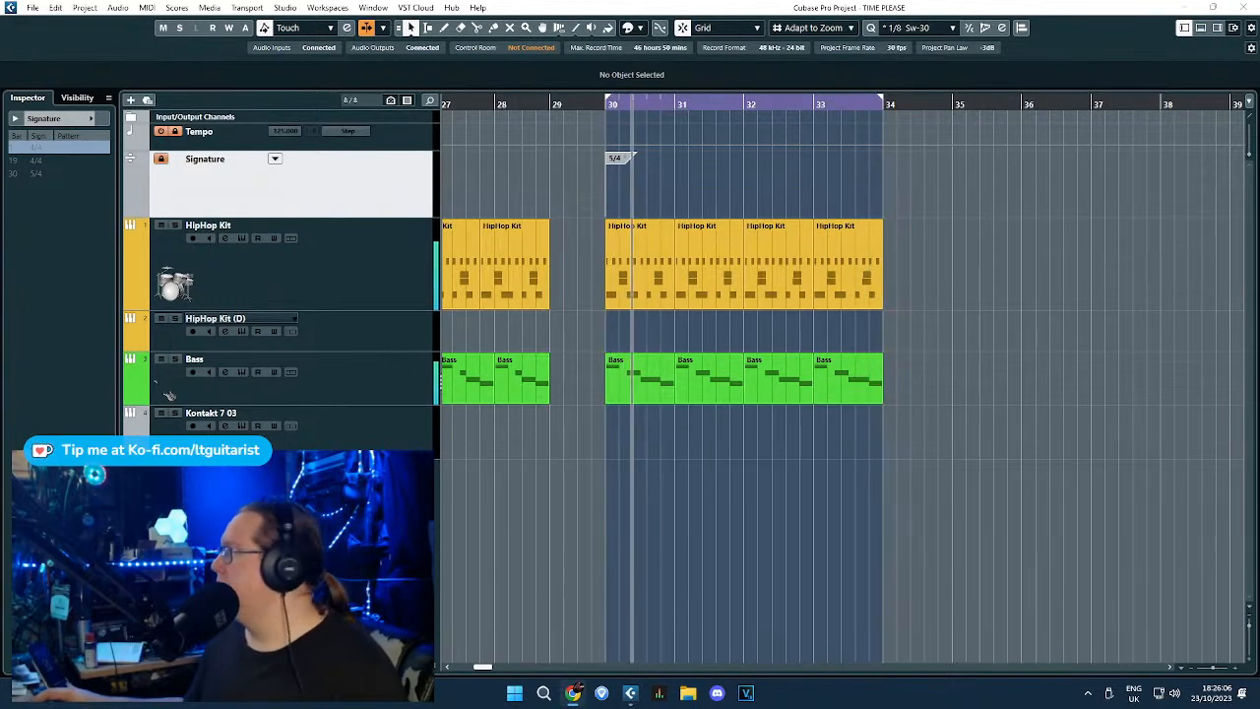
pyautogui.click(867, 480)
pyautogui.scroll(-1, 733, 512)
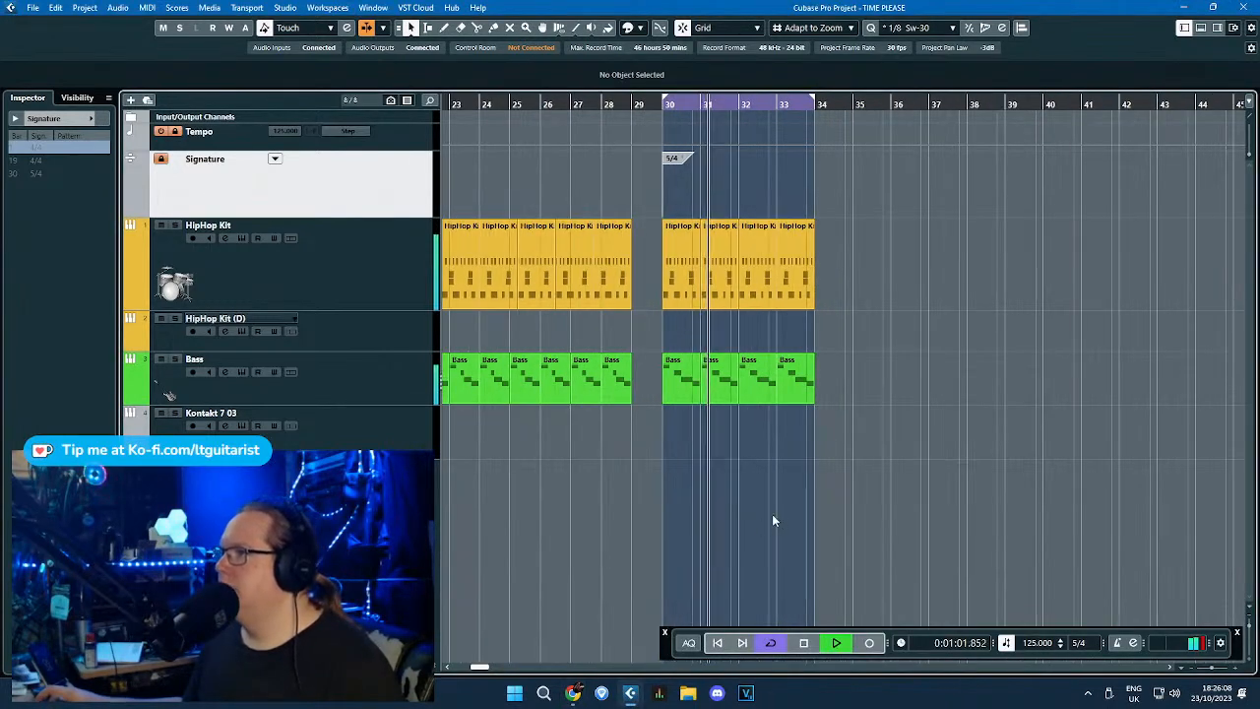
pyautogui.scroll(4, 764, 511)
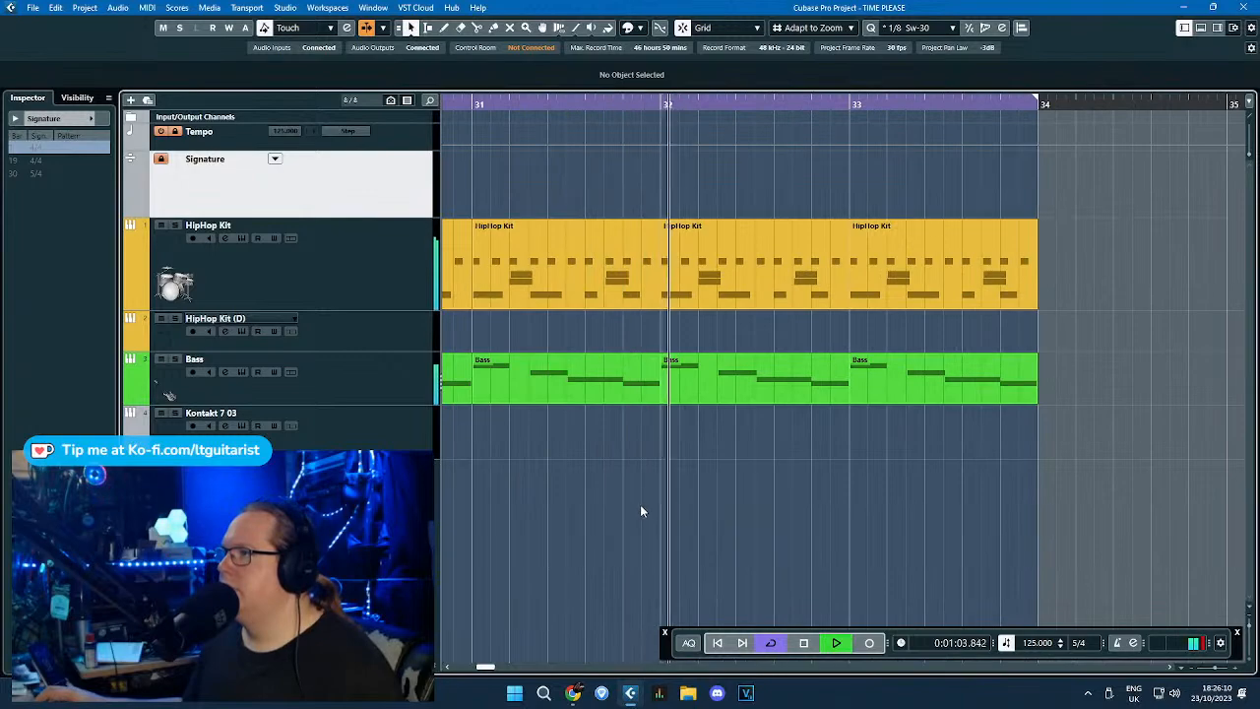
# Open the HipHop Kit part at bar 30 and swap its last hits, with C#1 before beat 5 and the E1/D#1 pair on it.
pyautogui.press('space')
pyautogui.doubleClick(598, 248)
pyautogui.scroll(4, 463, 375)
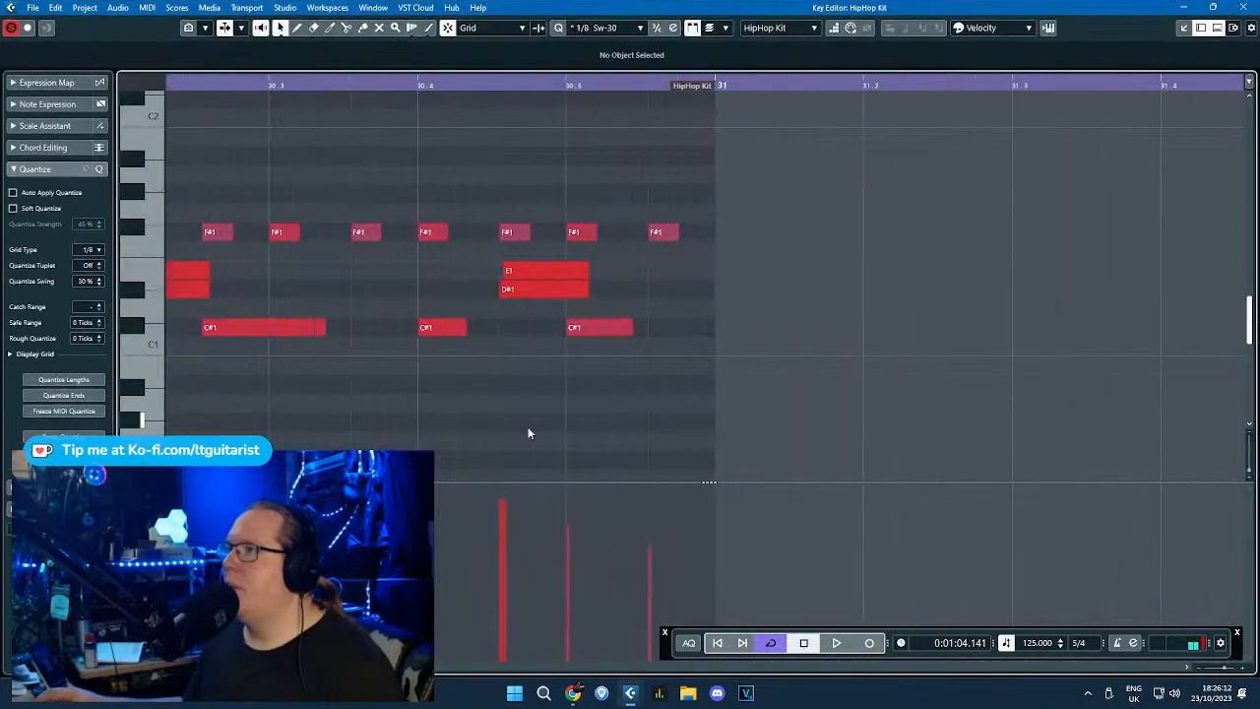
pyautogui.moveTo(739, 406); pyautogui.dragTo(573, 284)
pyautogui.click(646, 345)
pyautogui.moveTo(703, 364); pyautogui.dragTo(595, 280)
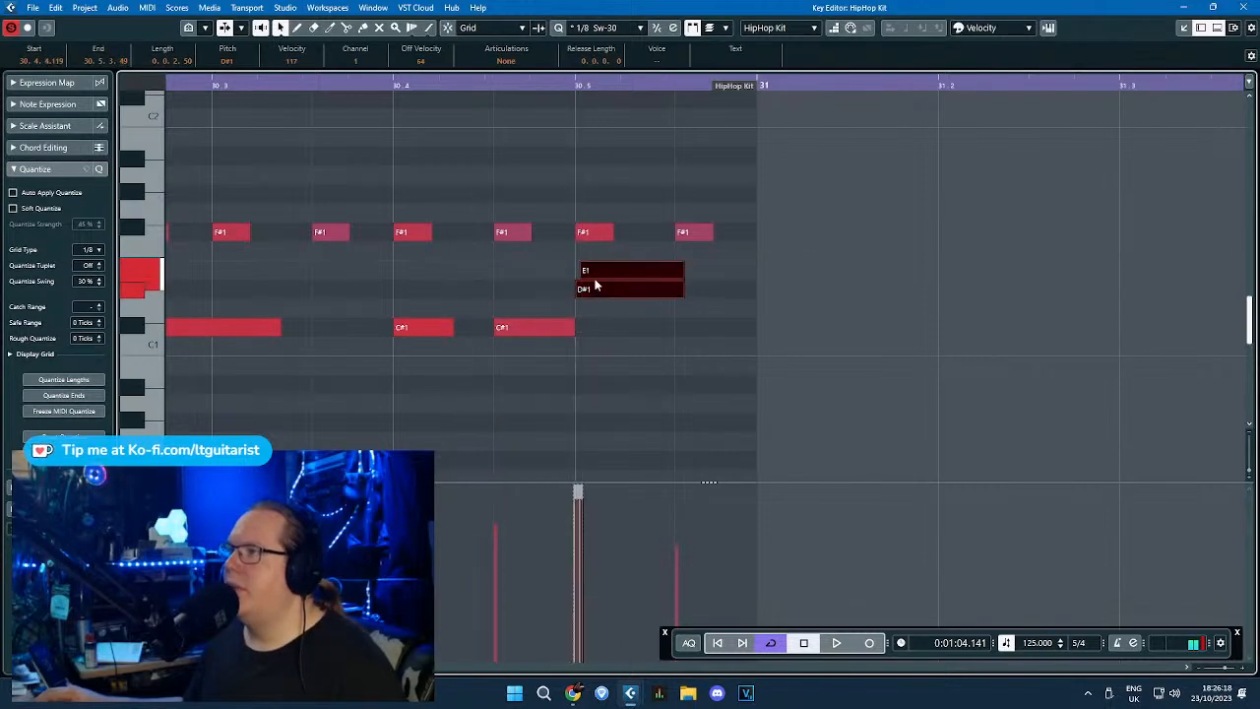
# Play the drum bar, move the C#1 kick on beat 4 half a beat earlier, and close the Key Editor.
pyautogui.scroll(-4, 554, 394)
pyautogui.click(383, 87)
pyautogui.press('space')
pyautogui.scroll(4, 400, 230)
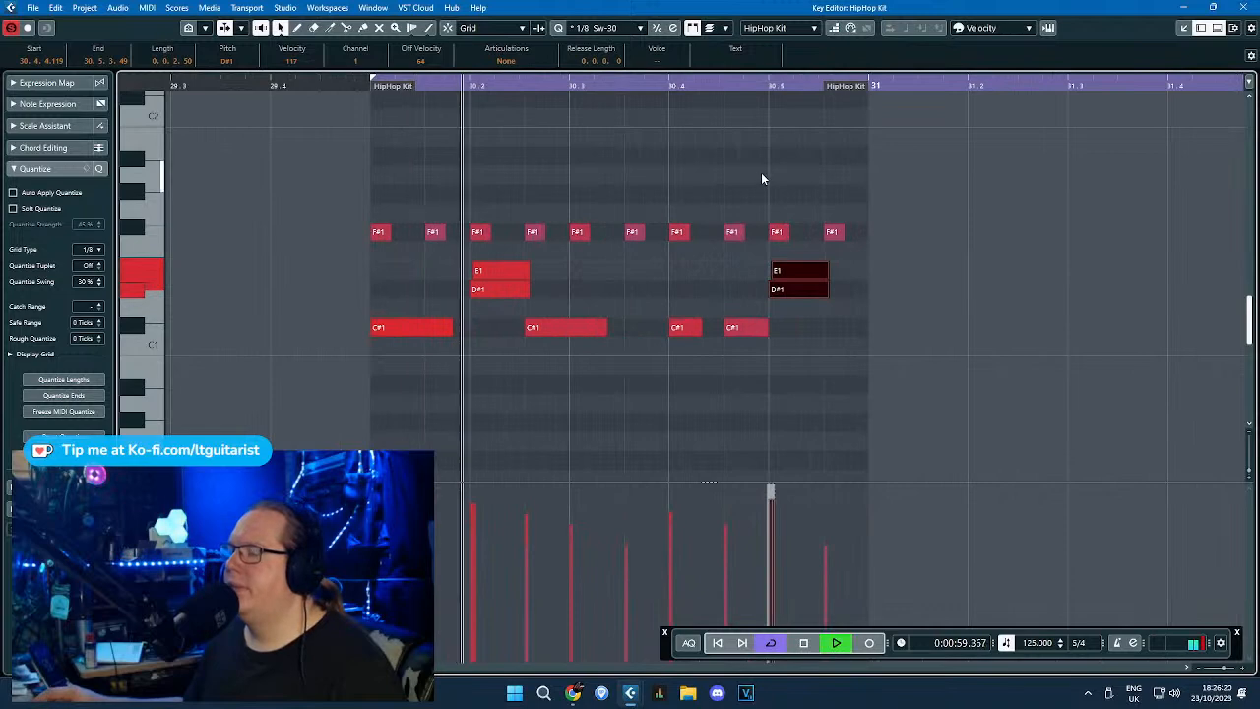
pyautogui.click(799, 181)
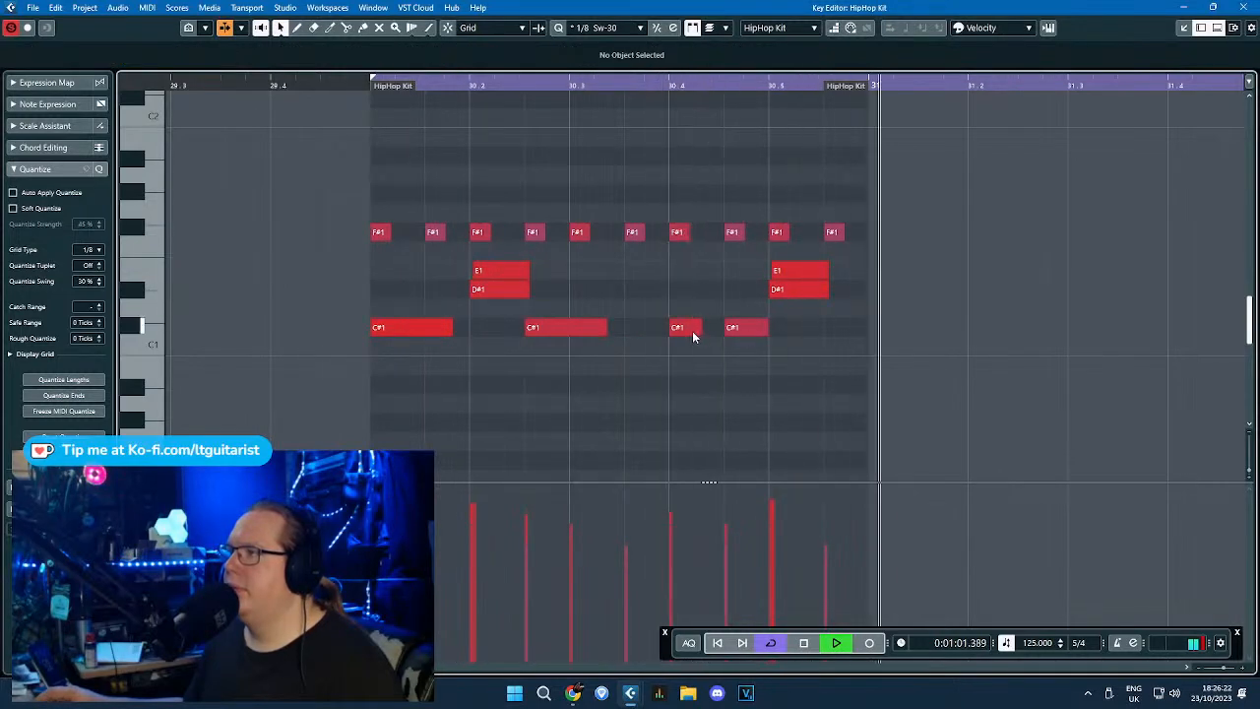
pyautogui.moveTo(692, 328); pyautogui.dragTo(647, 329)
pyautogui.click(1244, 7)
# Replace the drum parts in bars 31 to 33 with three duplicates of the edited bar 30 part and listen to them.
pyautogui.moveTo(948, 267); pyautogui.dragTo(685, 291)
pyautogui.press('Delete')
pyautogui.click(594, 270)
pyautogui.hotkey('ctrl', 'd')
pyautogui.hotkey('ctrl', 'd')
pyautogui.hotkey('ctrl', 'd')
pyautogui.click(1017, 260)
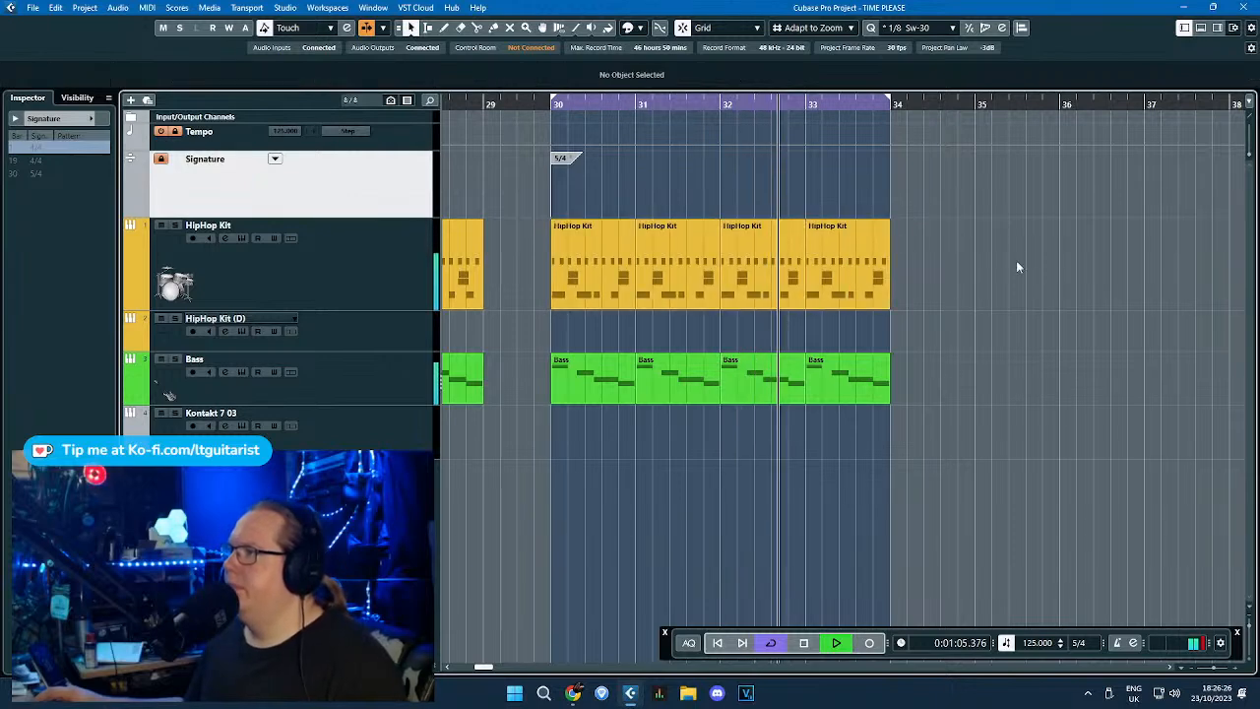
pyautogui.scroll(3, 928, 347)
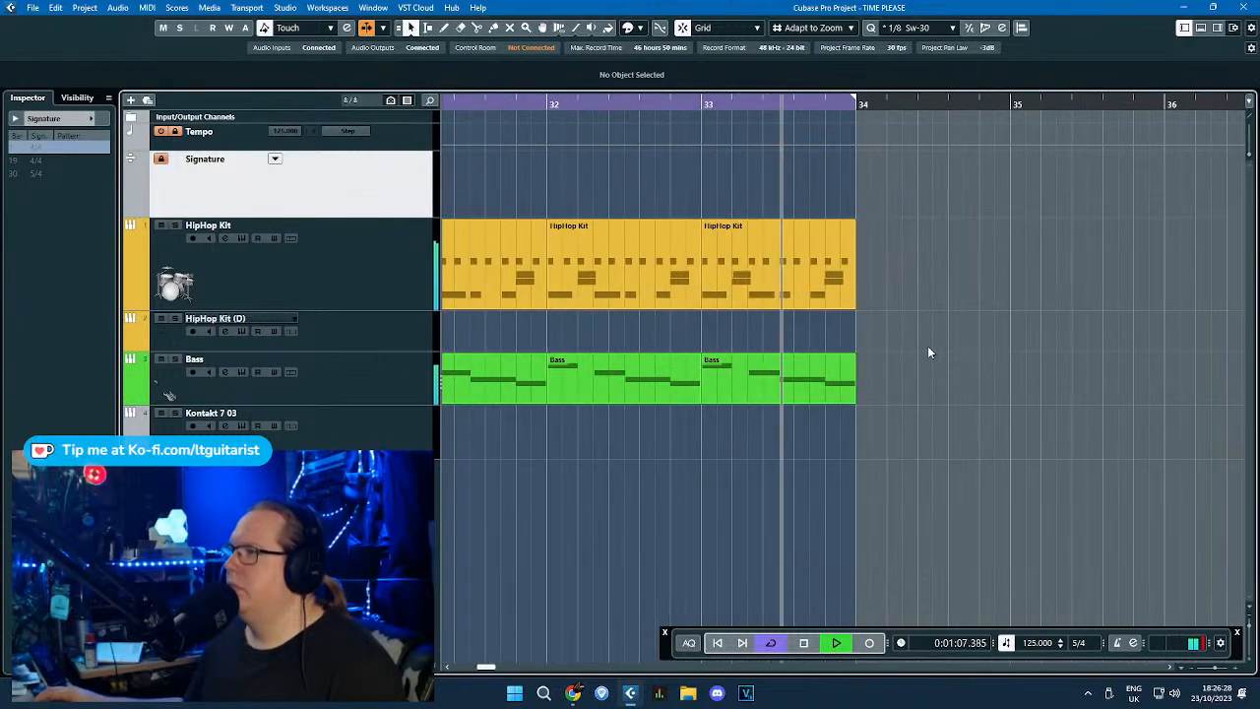
pyautogui.scroll(-2, 987, 418)
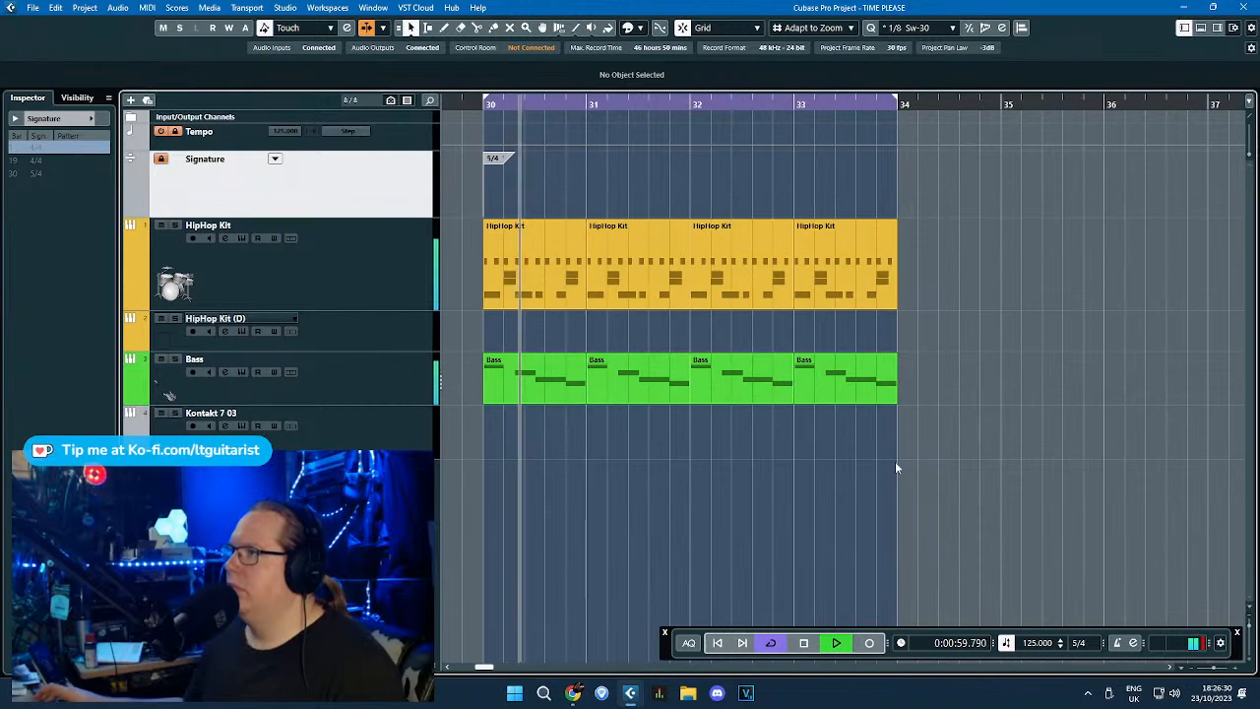
pyautogui.scroll(2, 556, 492)
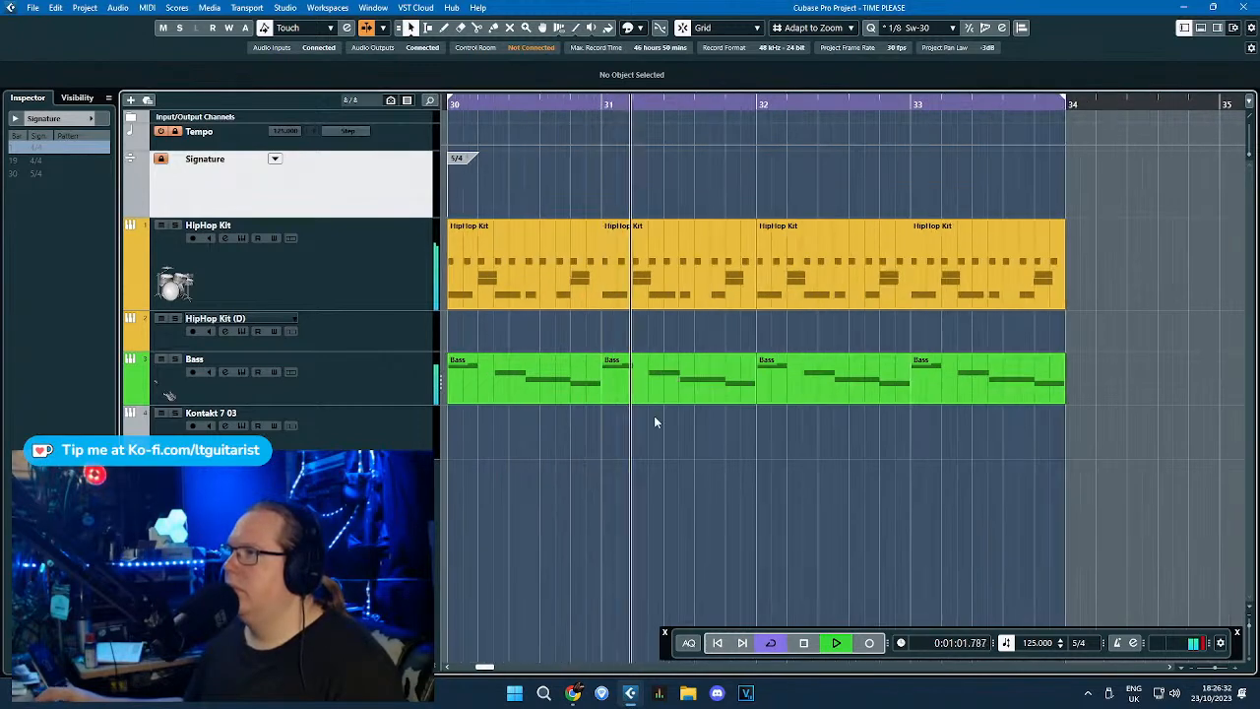
# Reopen the bar 30 drum part, move the first E1/D#1 pair earlier to 30.1.3.24, and play it.
pyautogui.press('space')
pyautogui.doubleClick(539, 283)
pyautogui.hscroll(-1, 213, 195)
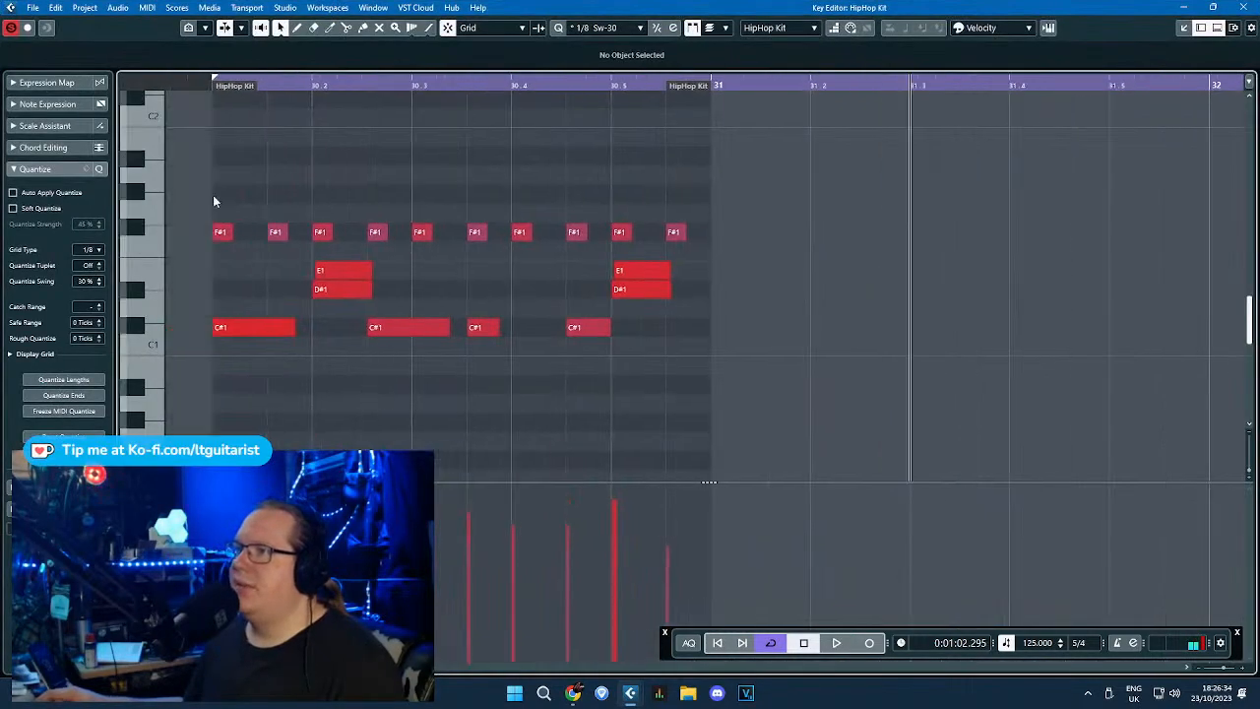
pyautogui.scroll(3, 252, 216)
pyautogui.moveTo(296, 257); pyautogui.dragTo(395, 294)
pyautogui.moveTo(372, 268)
pyautogui.mouseDown()
pyautogui.moveTo(303, 273)
pyautogui.moveTo(327, 274)
pyautogui.mouseUp()
pyautogui.press('g')
pyautogui.press('space')
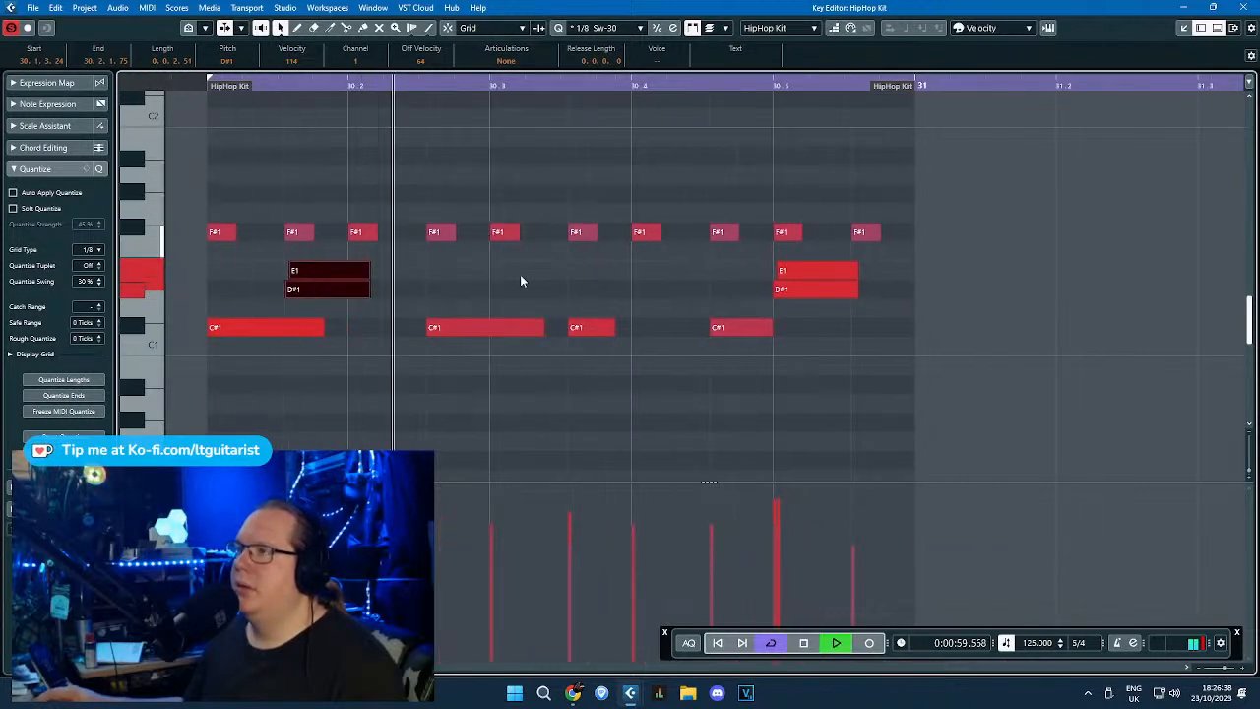
# Move the last E1/D#1 pair to beat 4 and add a D1 note on beat 5 of the drum part.
pyautogui.press('space')
pyautogui.moveTo(750, 269)
pyautogui.mouseDown()
pyautogui.moveTo(814, 292)
pyautogui.moveTo(721, 287)
pyautogui.moveTo(838, 294)
pyautogui.moveTo(795, 309)
pyautogui.mouseUp()
pyautogui.press('j')
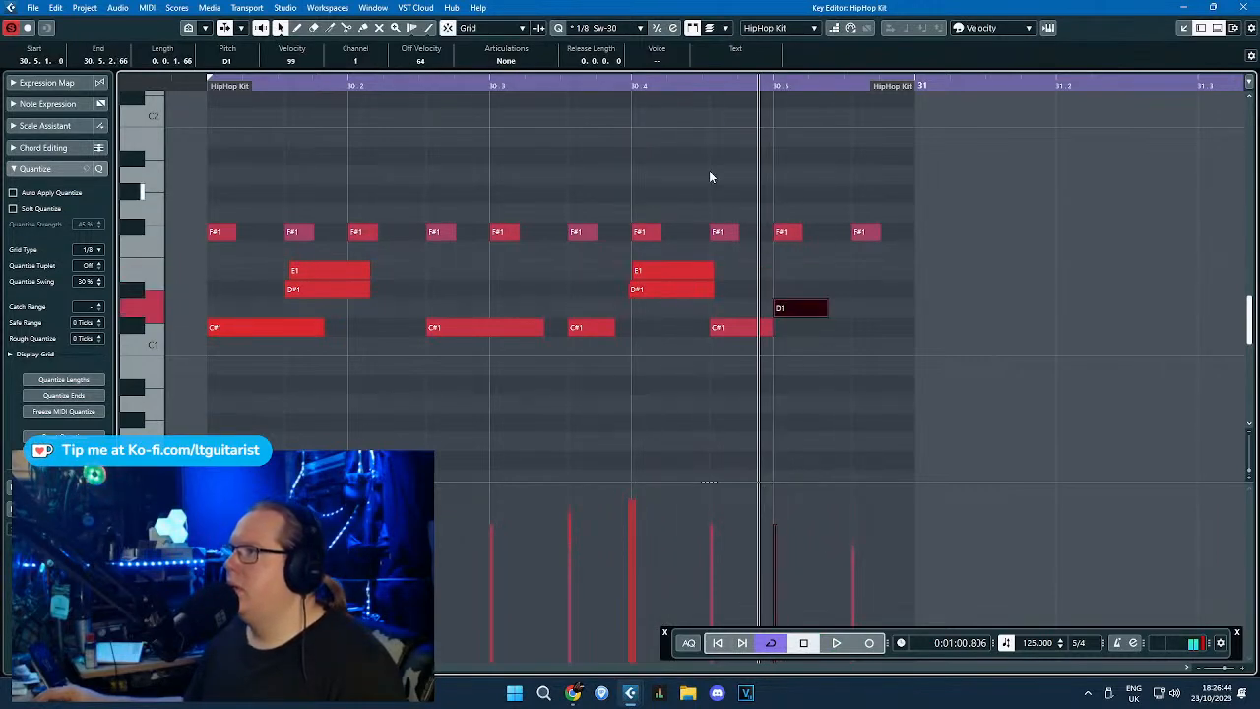
# Audition the drum bar, raise the D1 note on beat 5 to D#1, and close the Key Editor.
pyautogui.click(710, 178)
pyautogui.click(180, 86)
pyautogui.press('space')
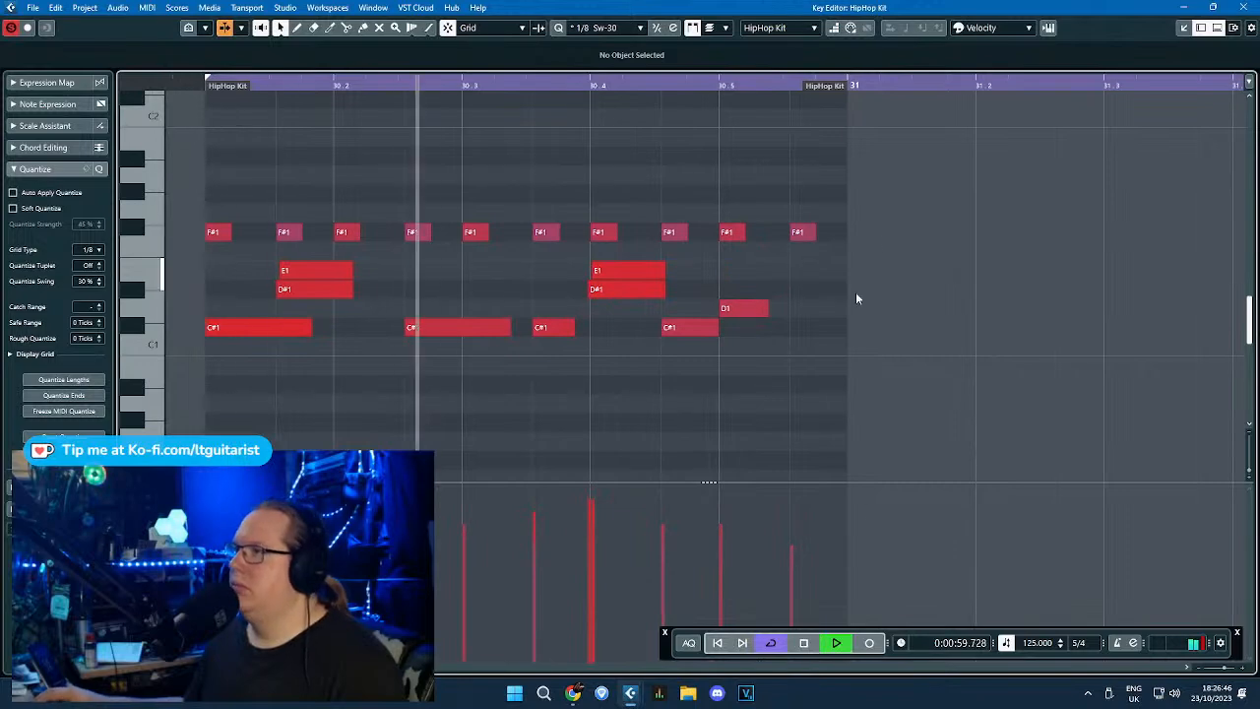
pyautogui.press('space')
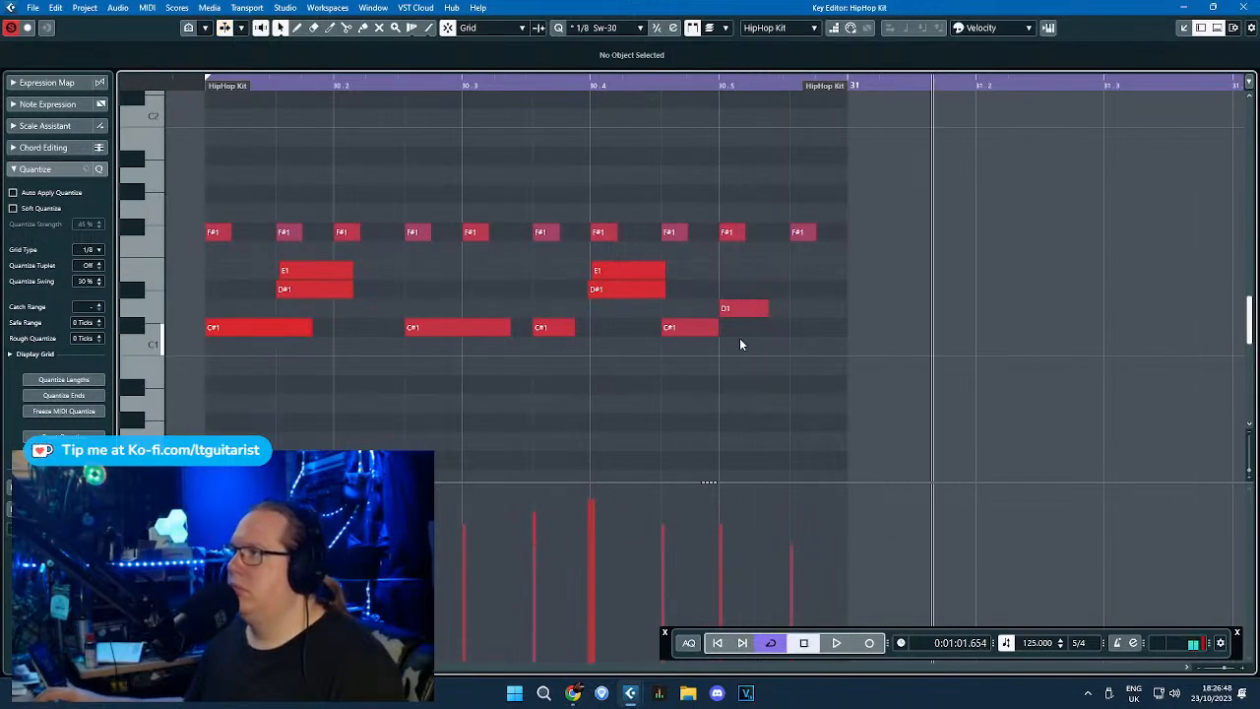
pyautogui.moveTo(744, 308); pyautogui.dragTo(744, 289)
pyautogui.click(1255, 6)
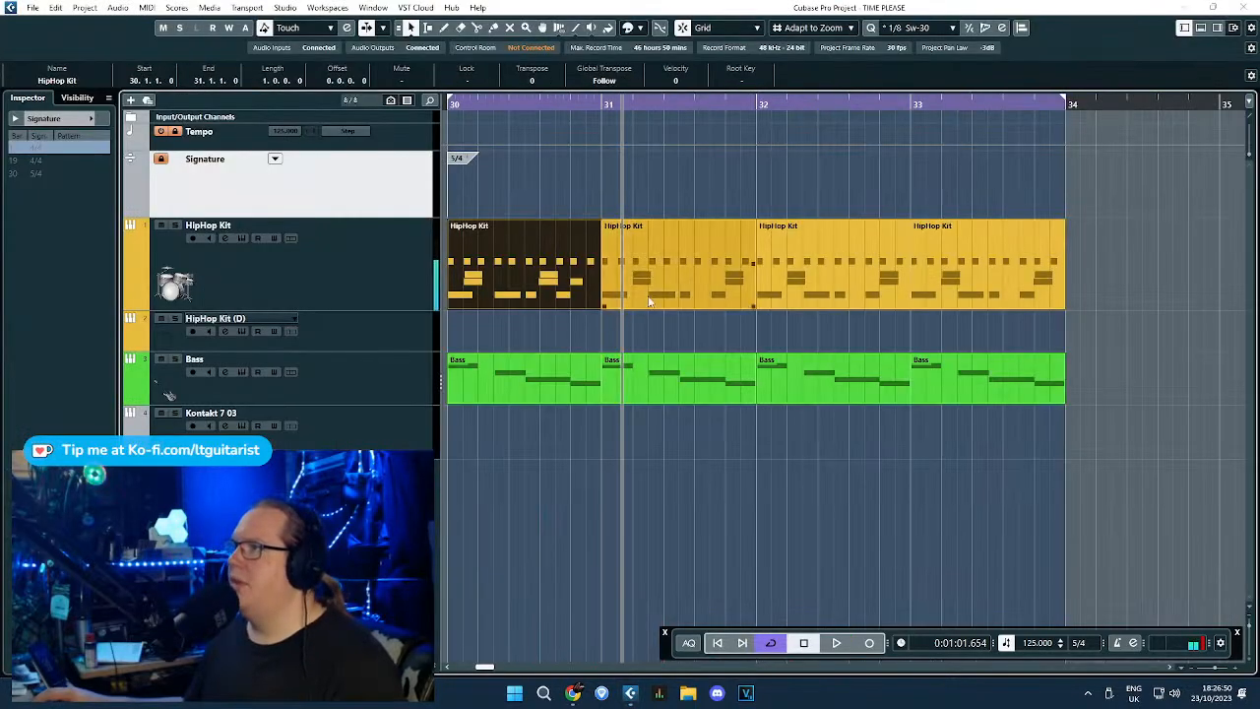
# Delete the HipHop Kit parts in bars 31 to 33 and refill them with three duplicates of the revised bar 30 part.
pyautogui.press('Right')
pyautogui.press('Delete')
pyautogui.press('Delete')
pyautogui.press('Delete')
pyautogui.moveTo(1079, 258); pyautogui.dragTo(540, 283)
pyautogui.hotkey('ctrl', 'd')
pyautogui.hotkey('ctrl', 'd')
pyautogui.hotkey('ctrl', 'd')
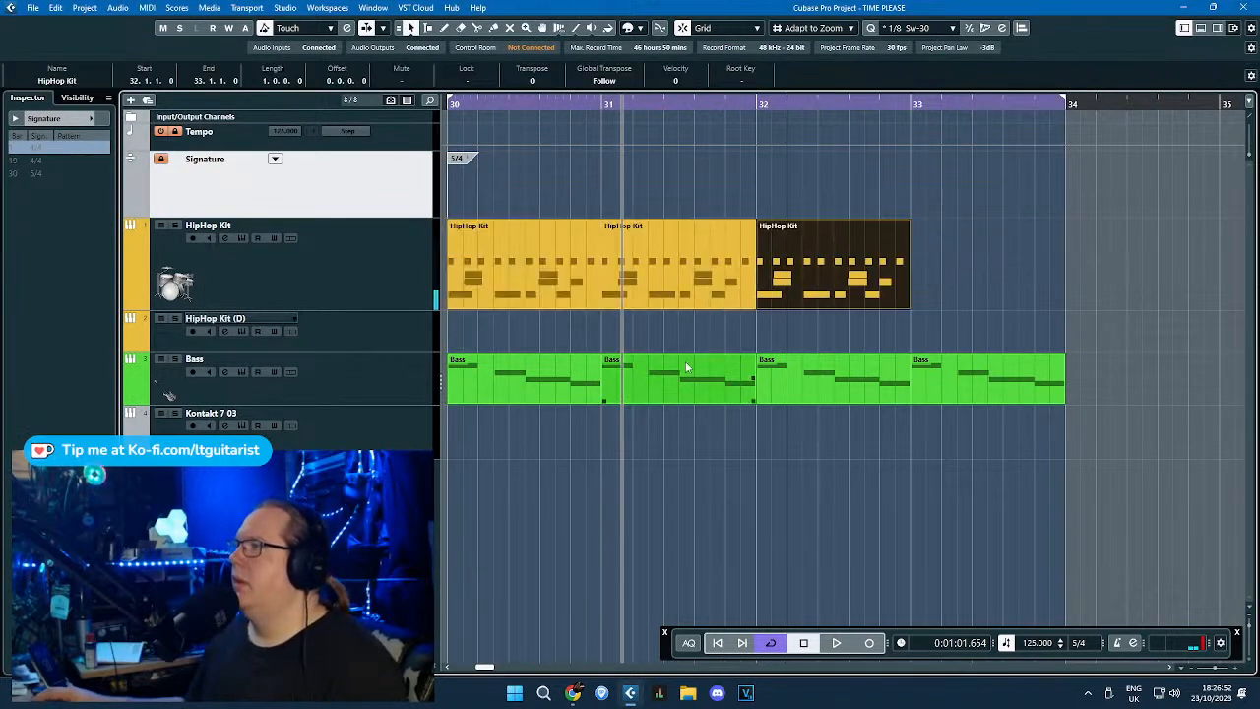
# Play the revised 5/4 drum and bass section from bar 30, then stop playback.
pyautogui.click(451, 107)
pyautogui.press('space')
pyautogui.click(835, 488)
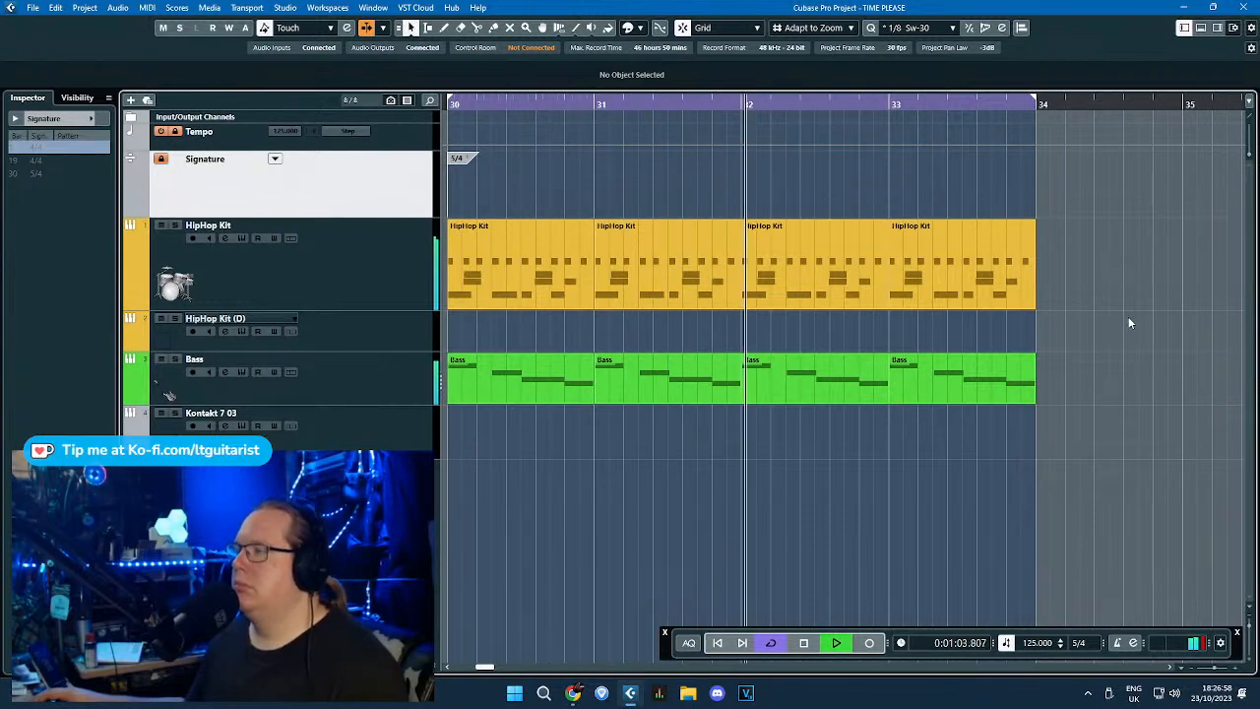
pyautogui.scroll(-2, 1064, 295)
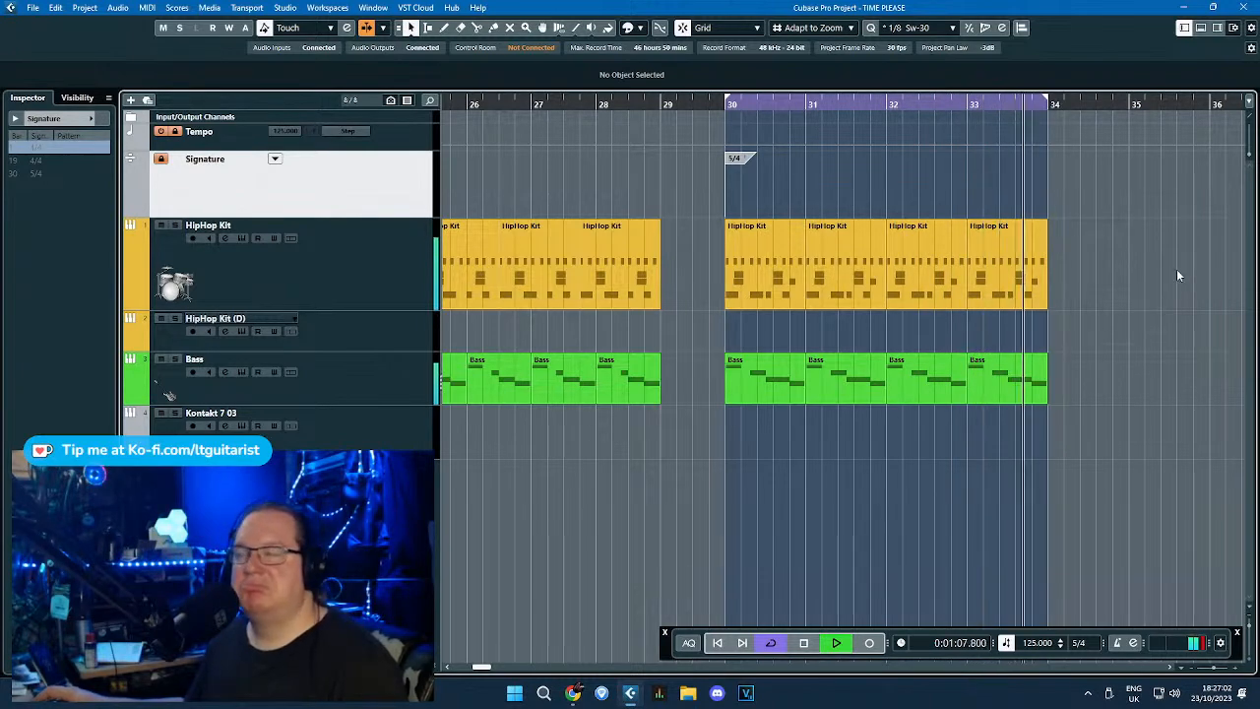
pyautogui.hscroll(4, 1083, 330)
pyautogui.press('space')
# Add a 4/4 time signature event at bar 34 on the Signature track and return to the Object Selection tool.
pyautogui.scroll(-2, 867, 409)
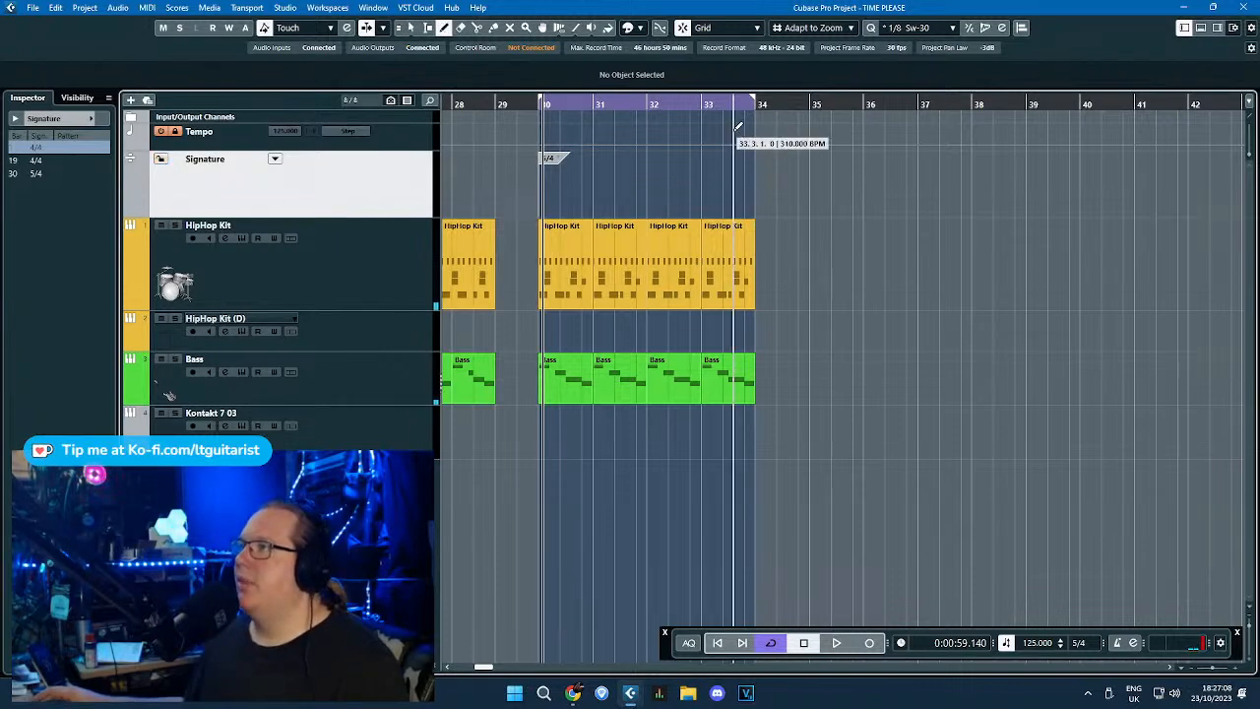
pyautogui.scroll(2, 738, 126)
pyautogui.click(785, 158)
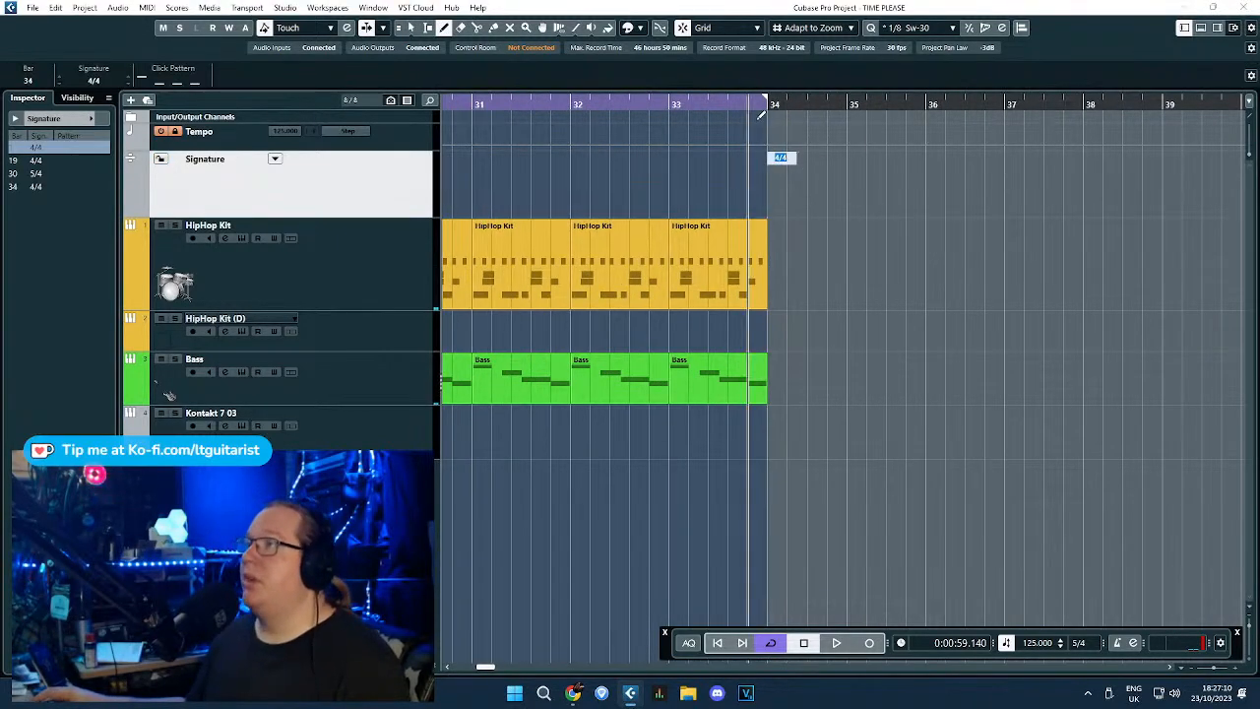
pyautogui.click(411, 28)
pyautogui.click(911, 282)
# Copy the four HipHop Kit parts from bars 14 to 17 and paste them at bar 34.
pyautogui.scroll(-5, 886, 296)
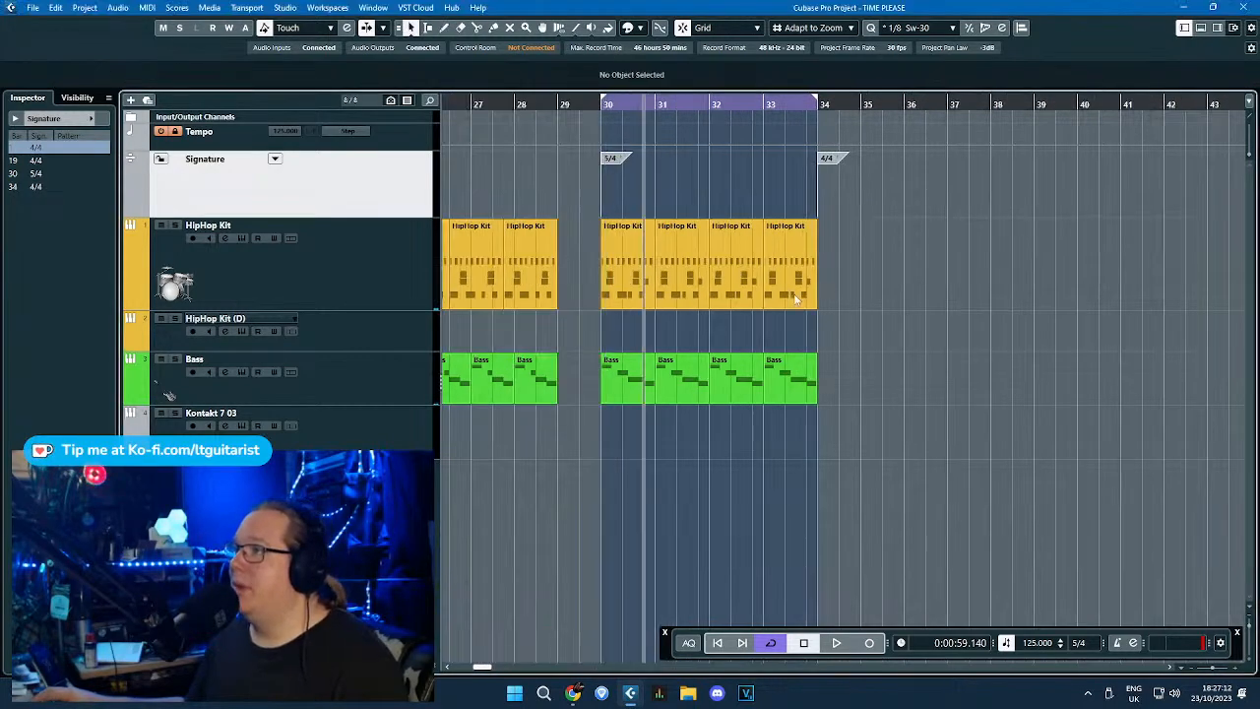
pyautogui.hscroll(-4, 750, 324)
pyautogui.scroll(2, 722, 355)
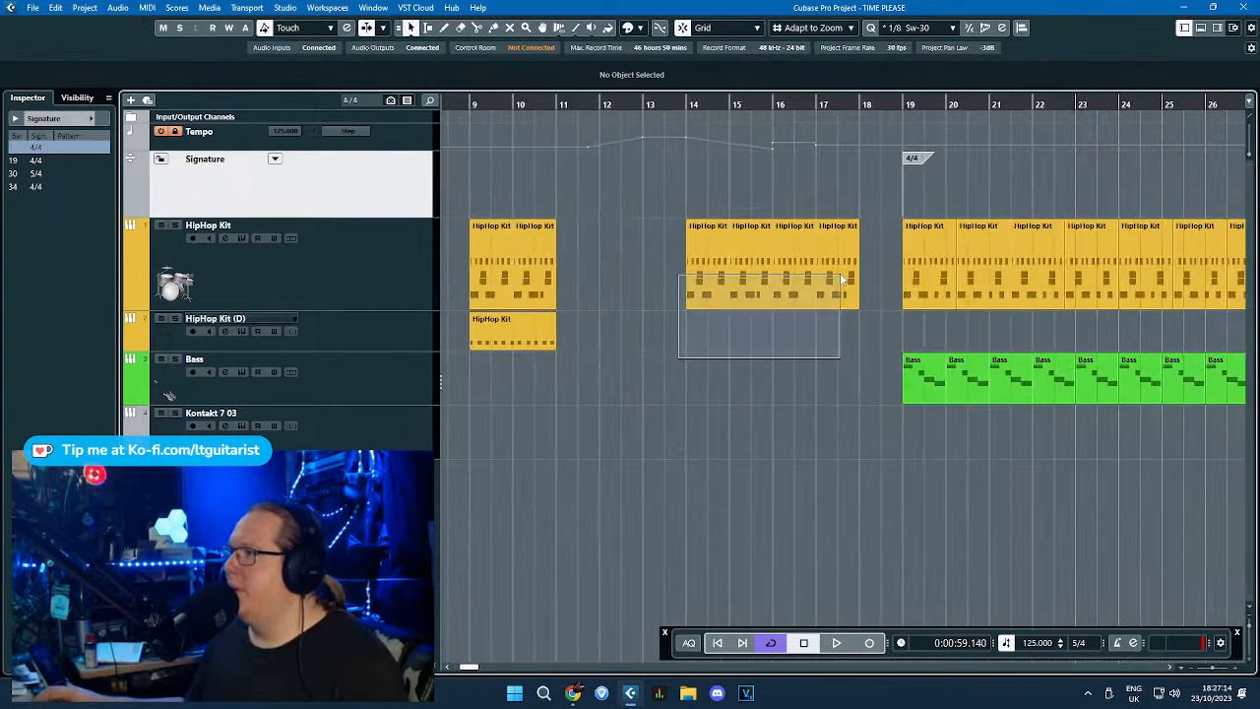
pyautogui.hotkey('ctrl', 'c')
pyautogui.scroll(-3, 739, 311)
pyautogui.moveTo(840, 275); pyautogui.dragTo(866, 296)
pyautogui.hscroll(2, 788, 276)
pyautogui.scroll(2, 924, 182)
pyautogui.click(862, 107)
pyautogui.hotkey('ctrl', 'v')
# Copy the last four-beat Bass part to bar 34 and duplicate it three times to fill bars 35 to 37.
pyautogui.scroll(2, 867, 266)
pyautogui.scroll(1, 867, 267)
pyautogui.scroll(-2, 847, 305)
pyautogui.moveTo(614, 379); pyautogui.dragTo(648, 375)
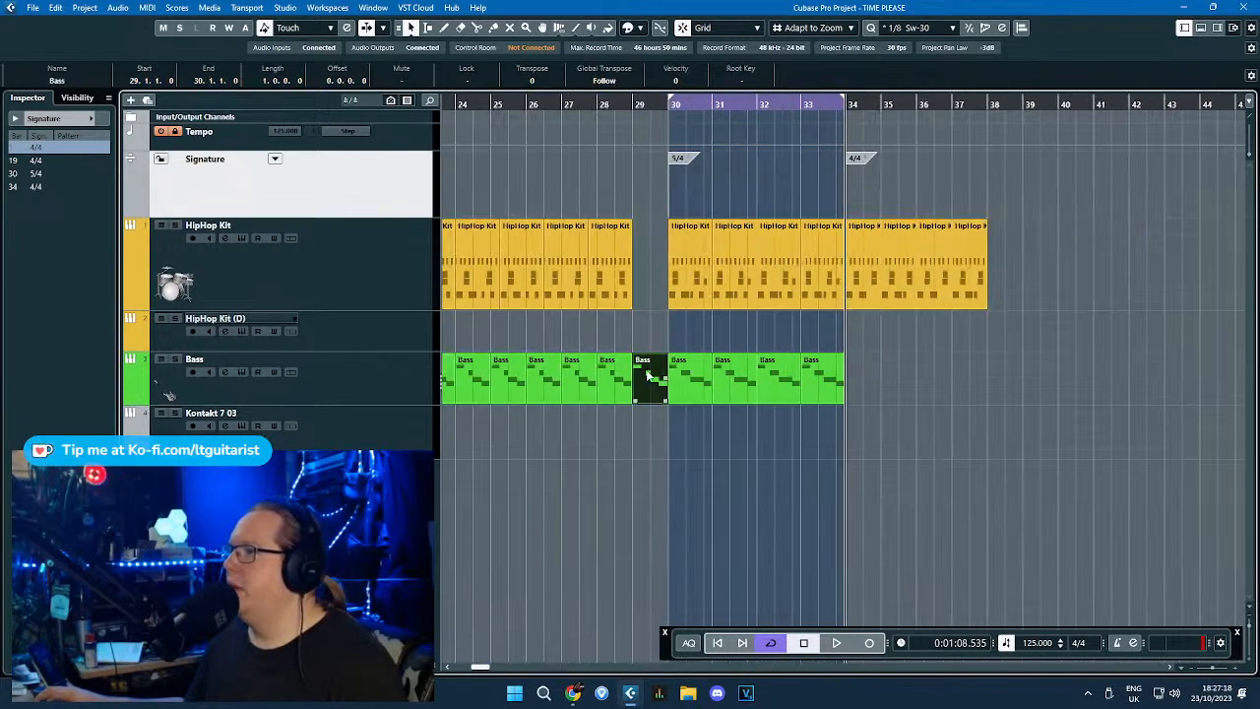
pyautogui.moveTo(853, 365); pyautogui.dragTo(861, 365)
pyautogui.scroll(2, 918, 433)
pyautogui.hotkey('ctrl', 'd')
pyautogui.hotkey('ctrl', 'd')
pyautogui.hotkey('ctrl', 'd')
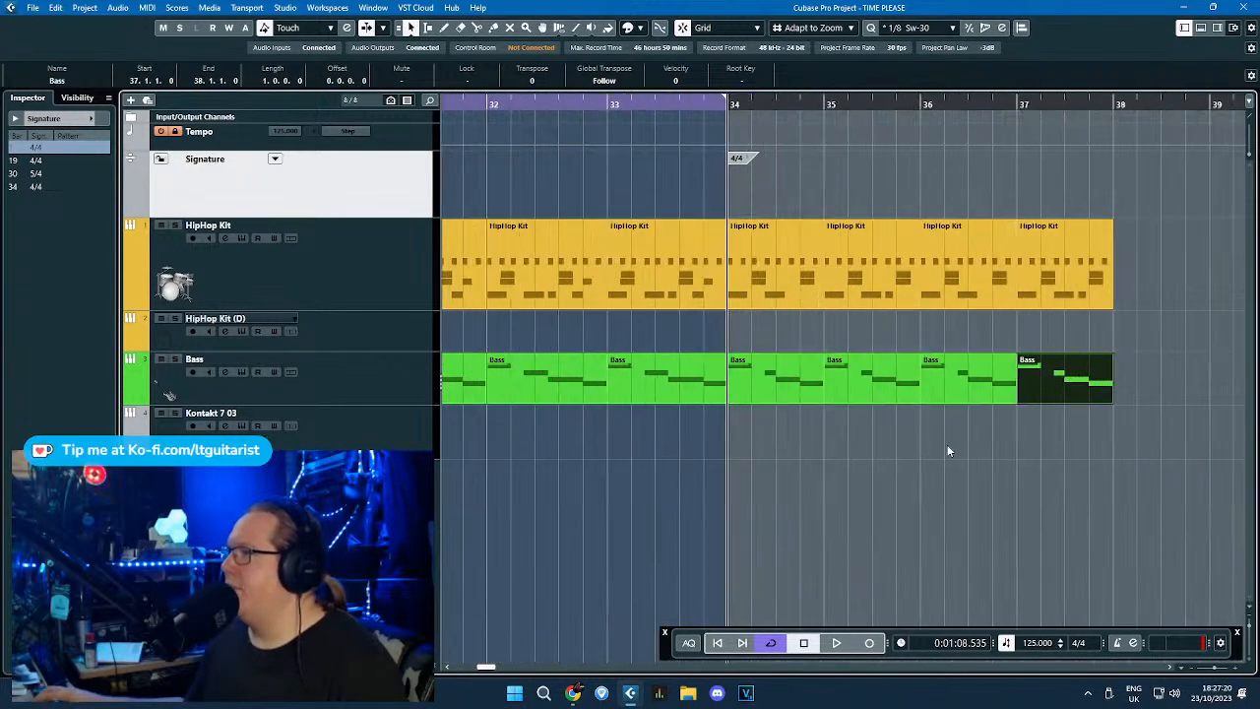
# Extend the loop range to bar 38 and briefly play the 5/4-to-4/4 section from bar 30.
pyautogui.scroll(-2, 948, 441)
pyautogui.moveTo(864, 97); pyautogui.dragTo(1005, 133)
pyautogui.click(687, 106)
pyautogui.press('space')
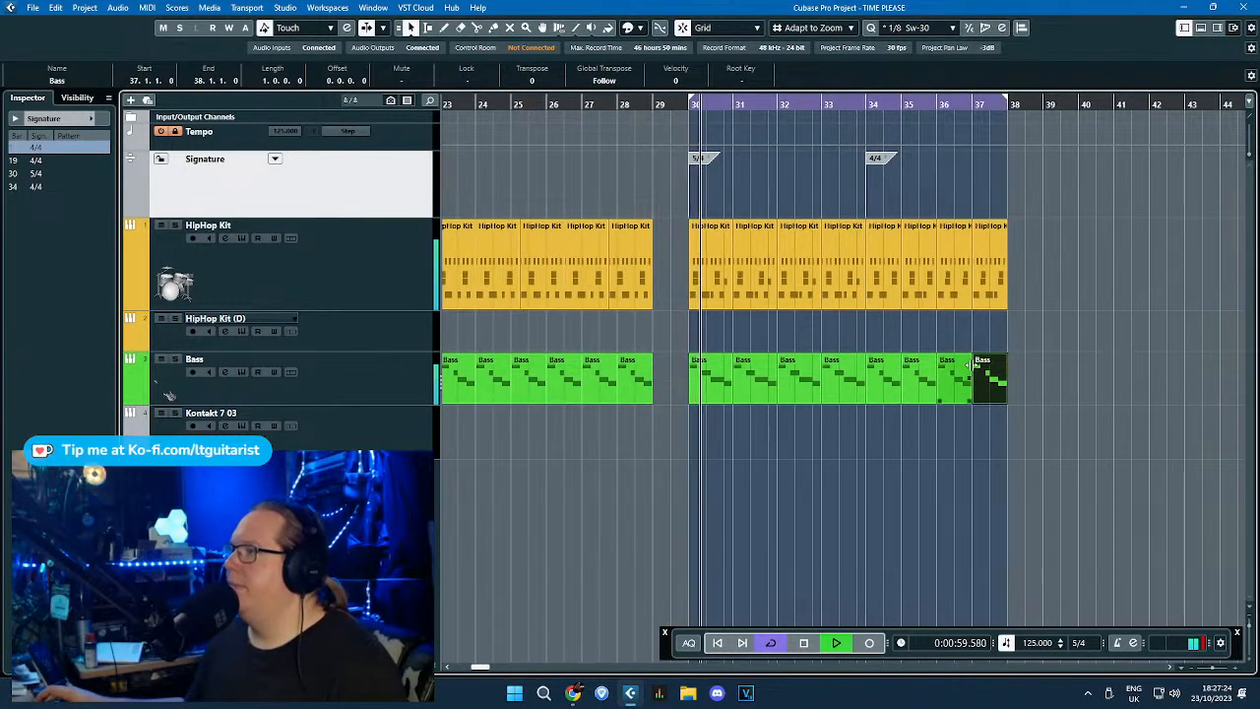
pyautogui.scroll(2, 847, 291)
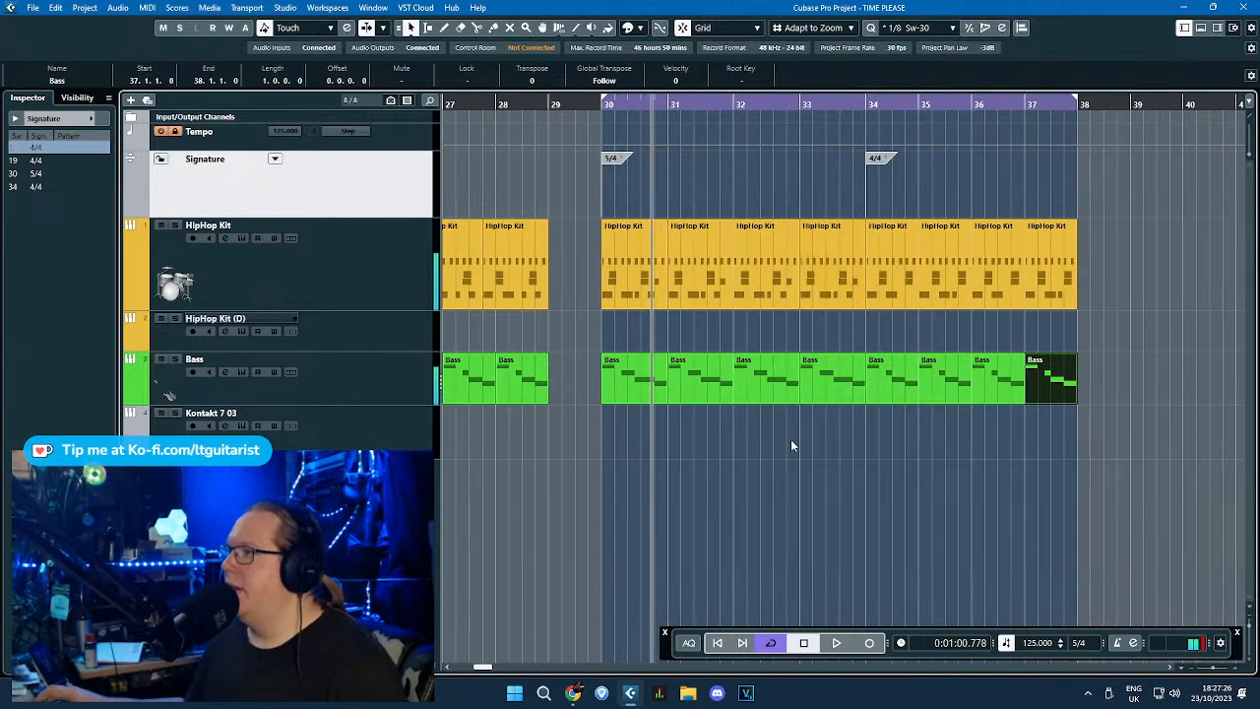
# Delete the drum and bass parts in bars 32 to 33 and in bars 36 to 37.
pyautogui.moveTo(791, 440); pyautogui.dragTo(834, 242)
pyautogui.press('Delete')
pyautogui.moveTo(1147, 415); pyautogui.dragTo(999, 281)
pyautogui.press('Delete')
# Move the 4/4 signature event and the remaining two-bar 4/4 drum and bass parts from bar 34 to bar 32.
pyautogui.moveTo(1119, 440); pyautogui.dragTo(860, 147)
pyautogui.moveTo(882, 158); pyautogui.dragTo(764, 163)
pyautogui.moveTo(997, 424)
pyautogui.mouseDown()
pyautogui.moveTo(894, 276)
pyautogui.moveTo(750, 264)
pyautogui.mouseUp()
pyautogui.click(881, 236)
# Shorten the loop range to end at bar 34 and play the section from bar 30, then stop playback.
pyautogui.moveTo(1074, 101); pyautogui.dragTo(966, 110)
pyautogui.moveTo(837, 119); pyautogui.dragTo(837, 119)
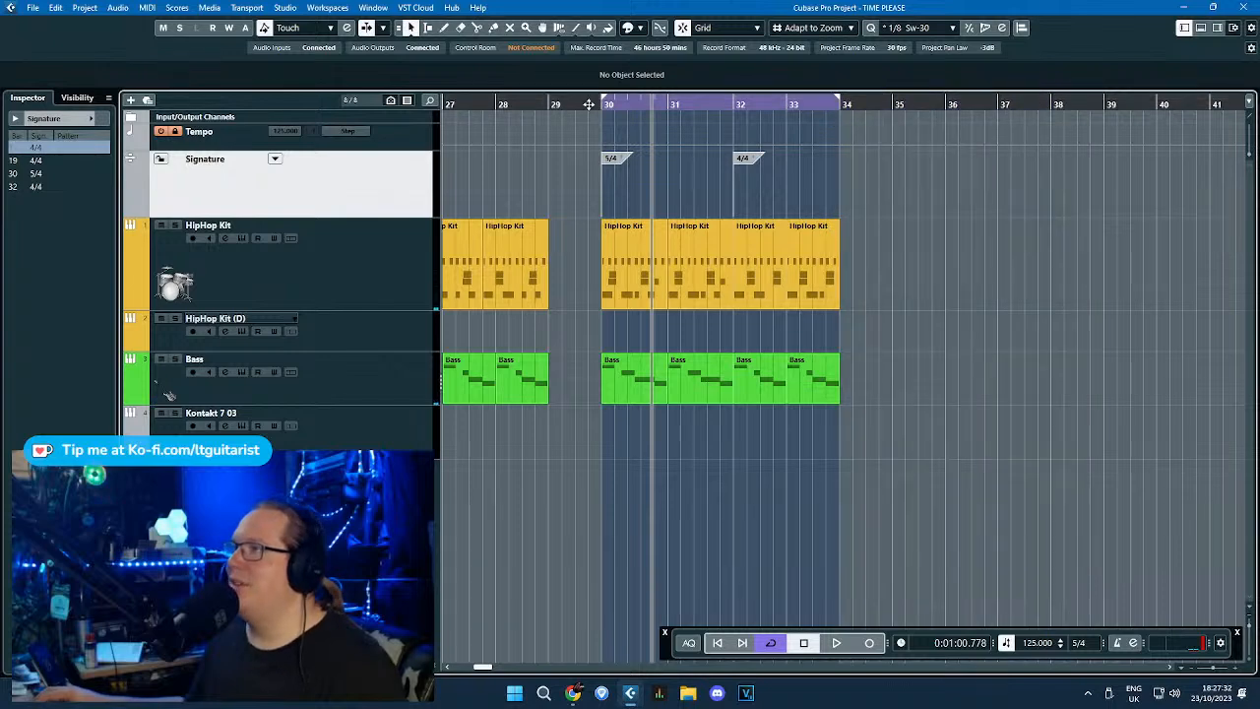
pyautogui.click(589, 104)
pyautogui.press('space')
pyautogui.scroll(2, 811, 394)
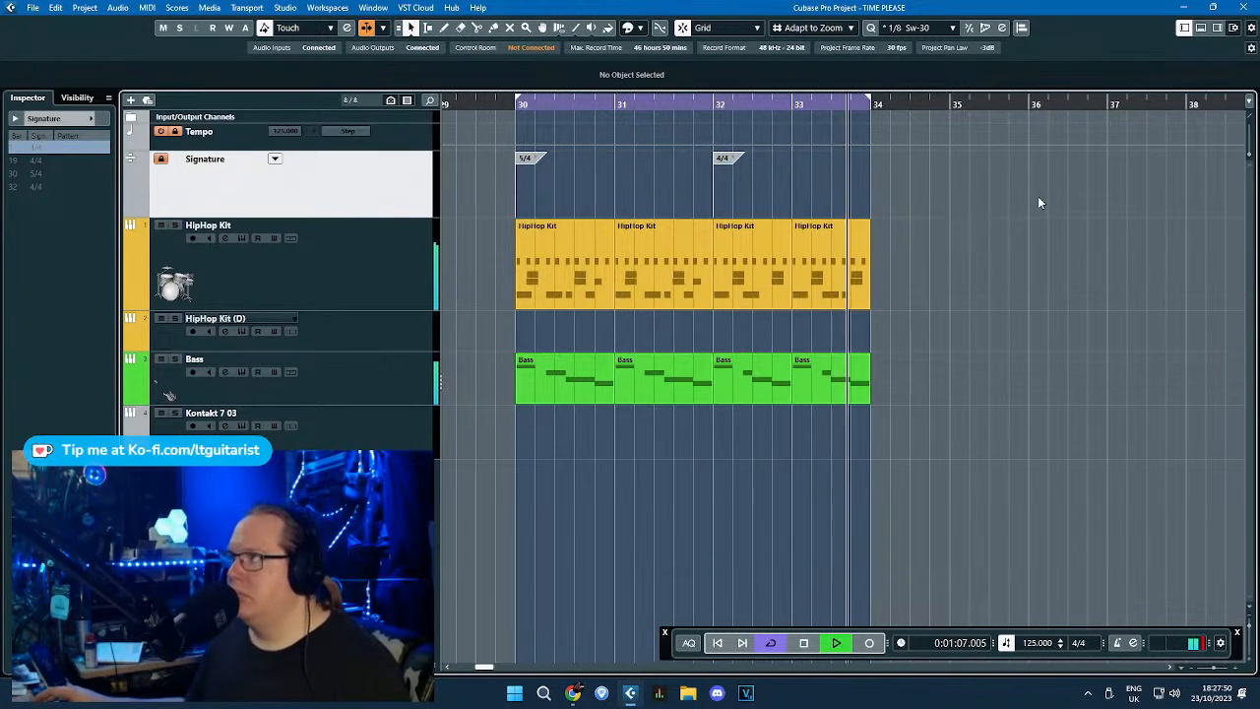
pyautogui.keyDown('ctrl'); pyautogui.scroll(-3, 1029, 200); pyautogui.keyUp('ctrl')
pyautogui.keyDown('ctrl'); pyautogui.scroll(3, 1032, 217); pyautogui.keyUp('ctrl')
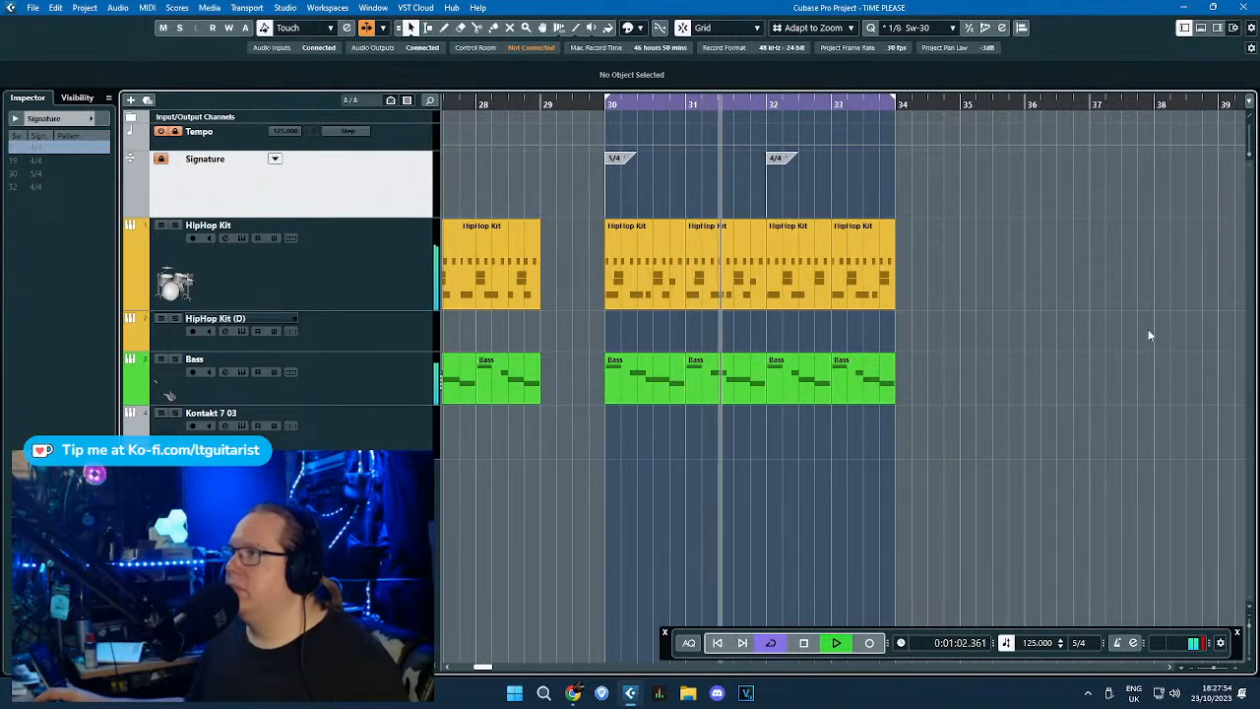
pyautogui.keyDown('ctrl'); pyautogui.scroll(-3, 1137, 295); pyautogui.keyUp('ctrl')
pyautogui.press('space')
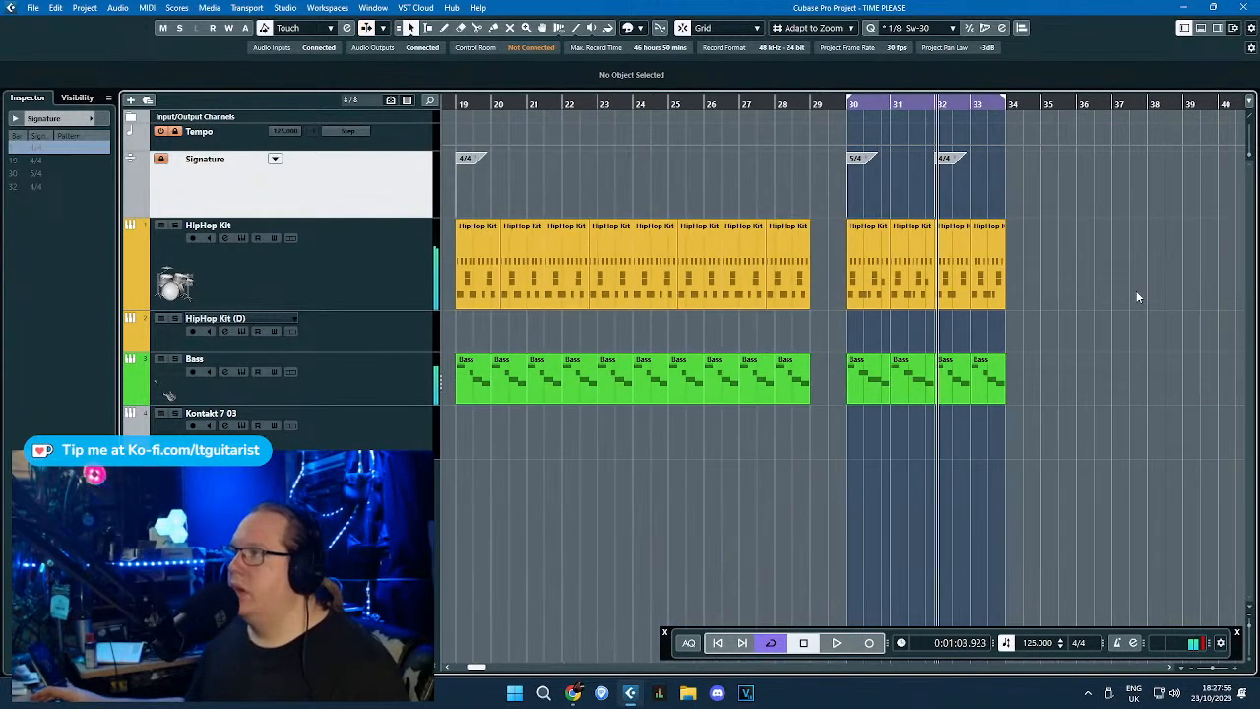
# Increase the height of the Tempo track so its curve can be seen more clearly.
pyautogui.keyDown('ctrl'); pyautogui.scroll(3, 1137, 290); pyautogui.keyUp('ctrl')
pyautogui.keyDown('ctrl'); pyautogui.scroll(-4, 1128, 286); pyautogui.keyUp('ctrl')
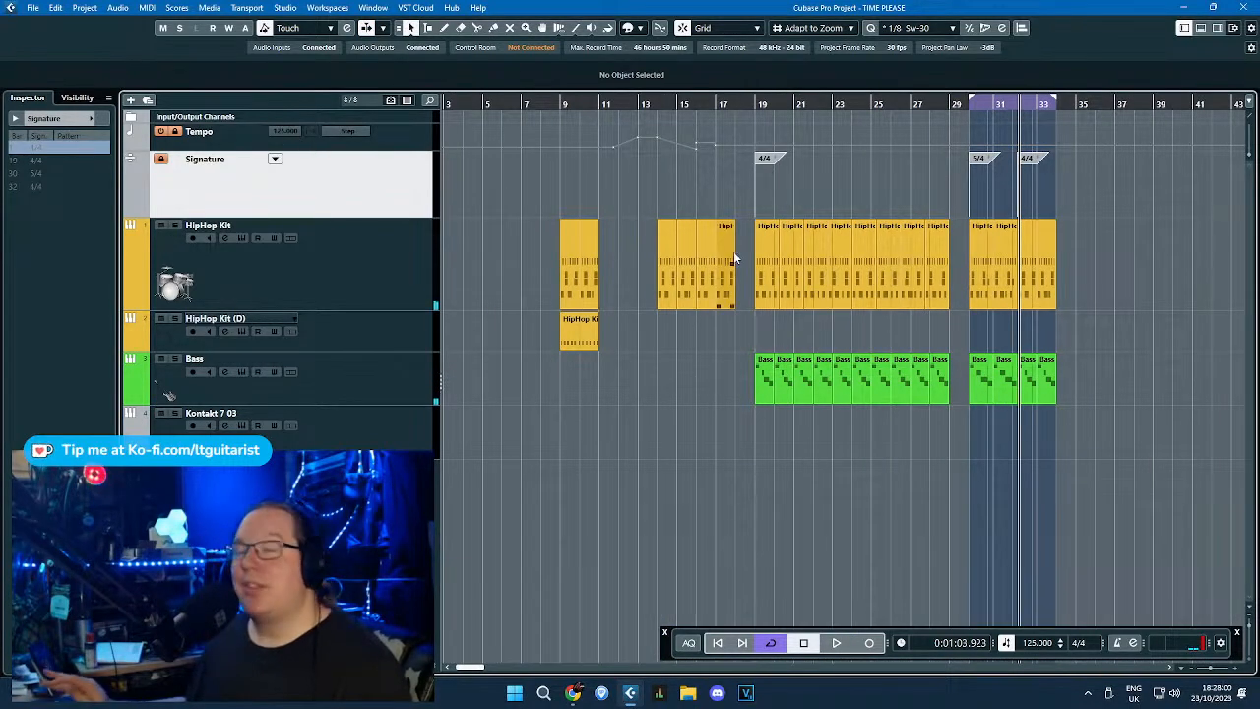
pyautogui.moveTo(321, 147); pyautogui.dragTo(323, 173)
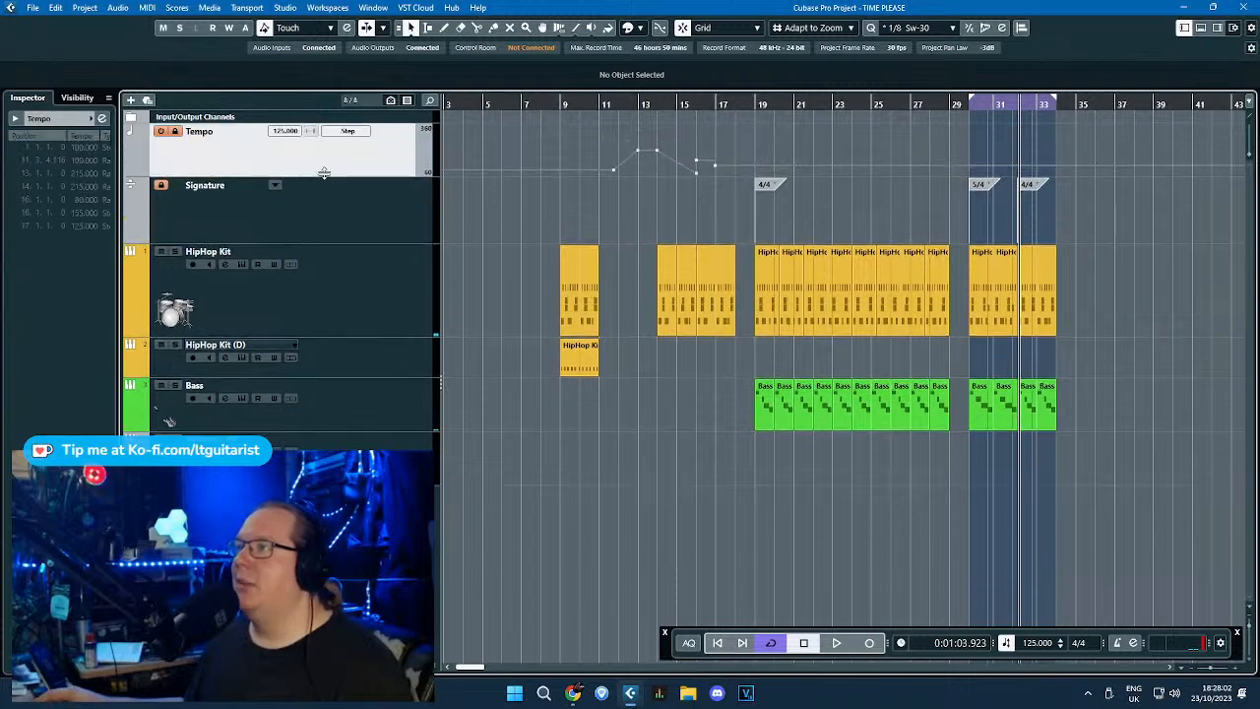
# Place the playhead at bars 30, 32 and 34 to compare their time positions in the transport display.
pyautogui.keyDown('ctrl'); pyautogui.scroll(4, 1106, 242); pyautogui.keyUp('ctrl')
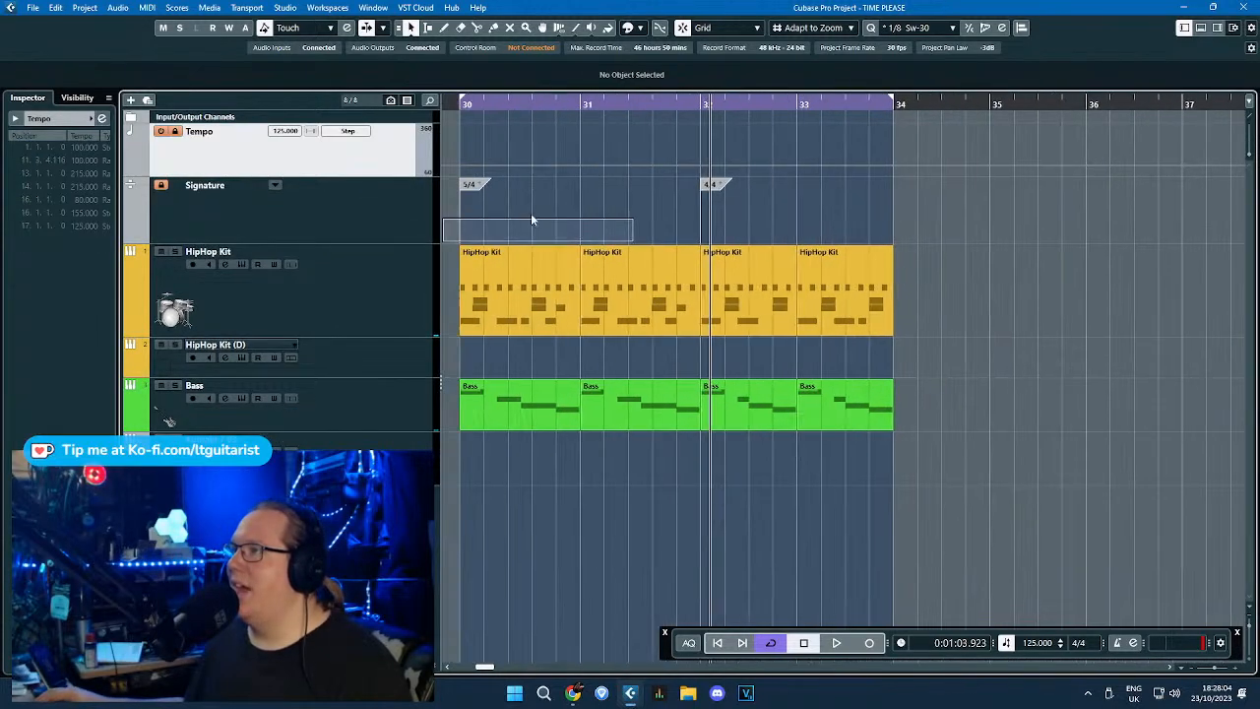
pyautogui.click(461, 110)
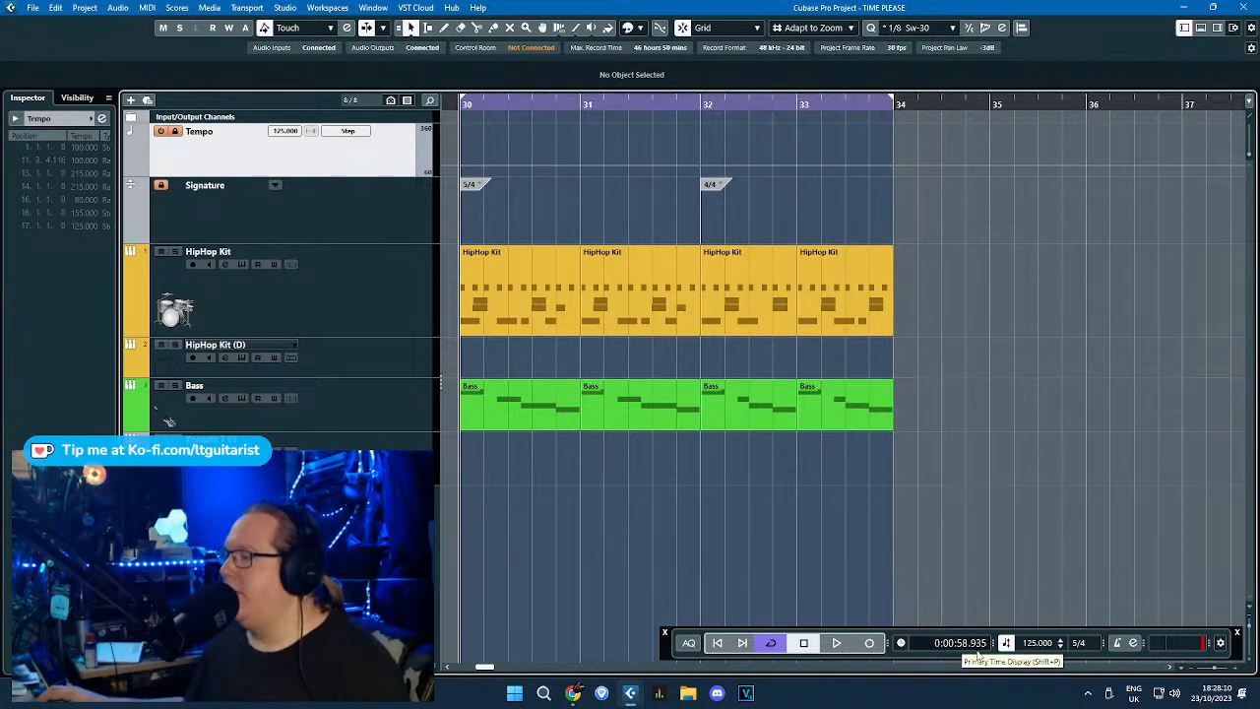
pyautogui.click(700, 104)
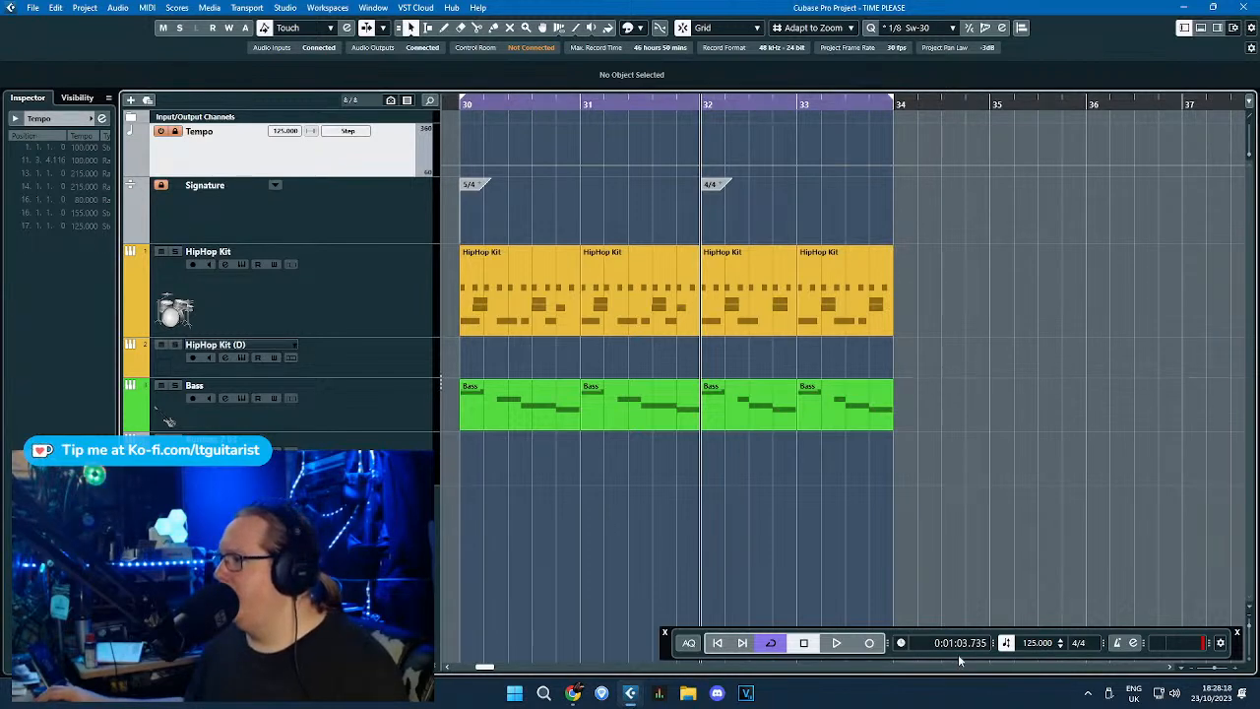
pyautogui.click(887, 116)
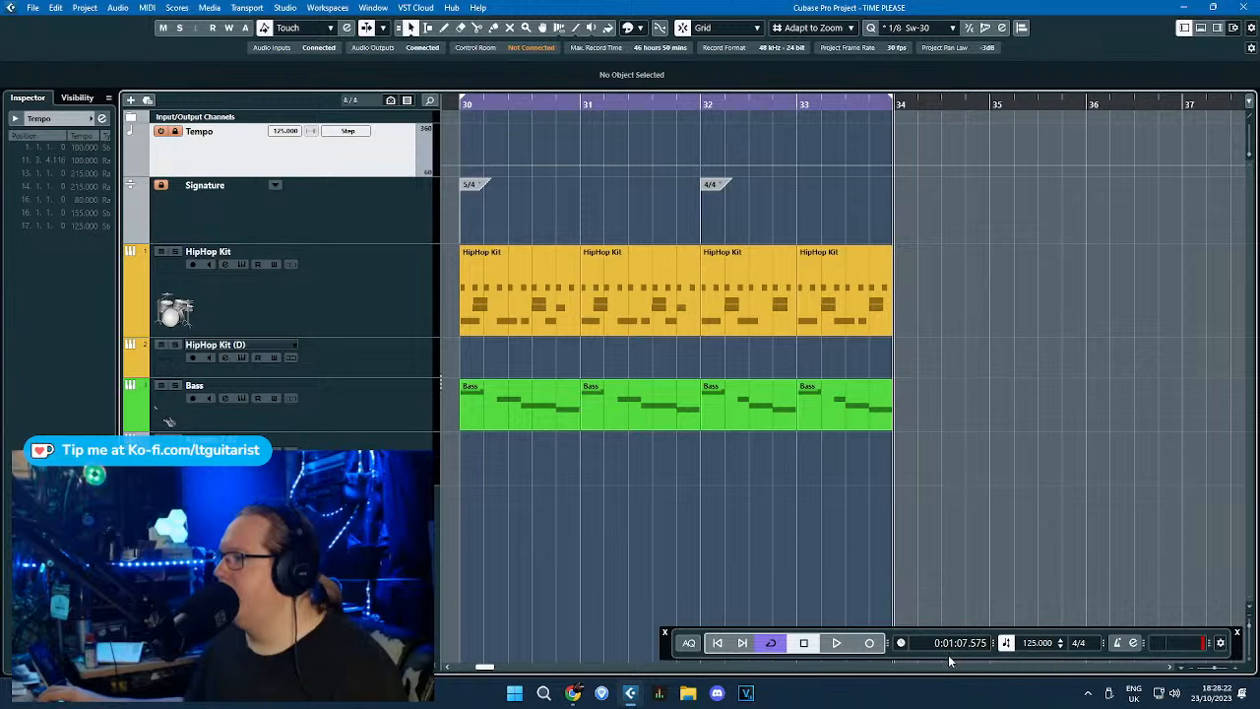
pyautogui.click(704, 103)
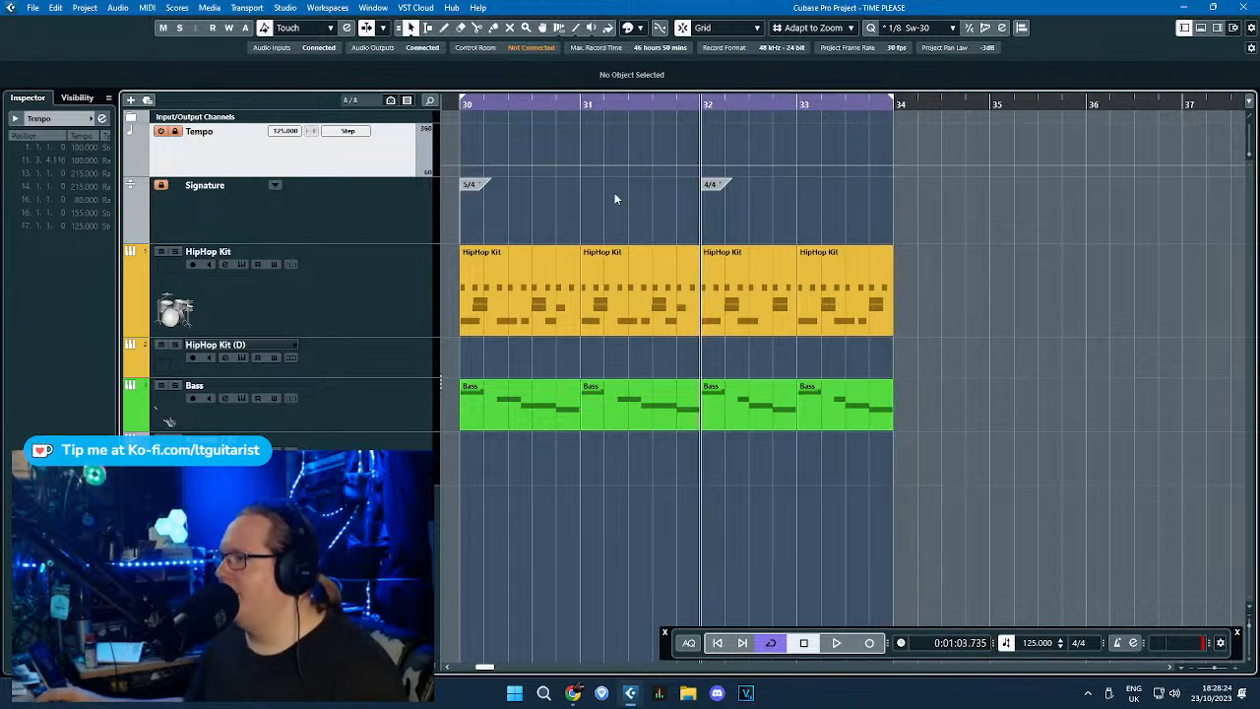
pyautogui.click(465, 104)
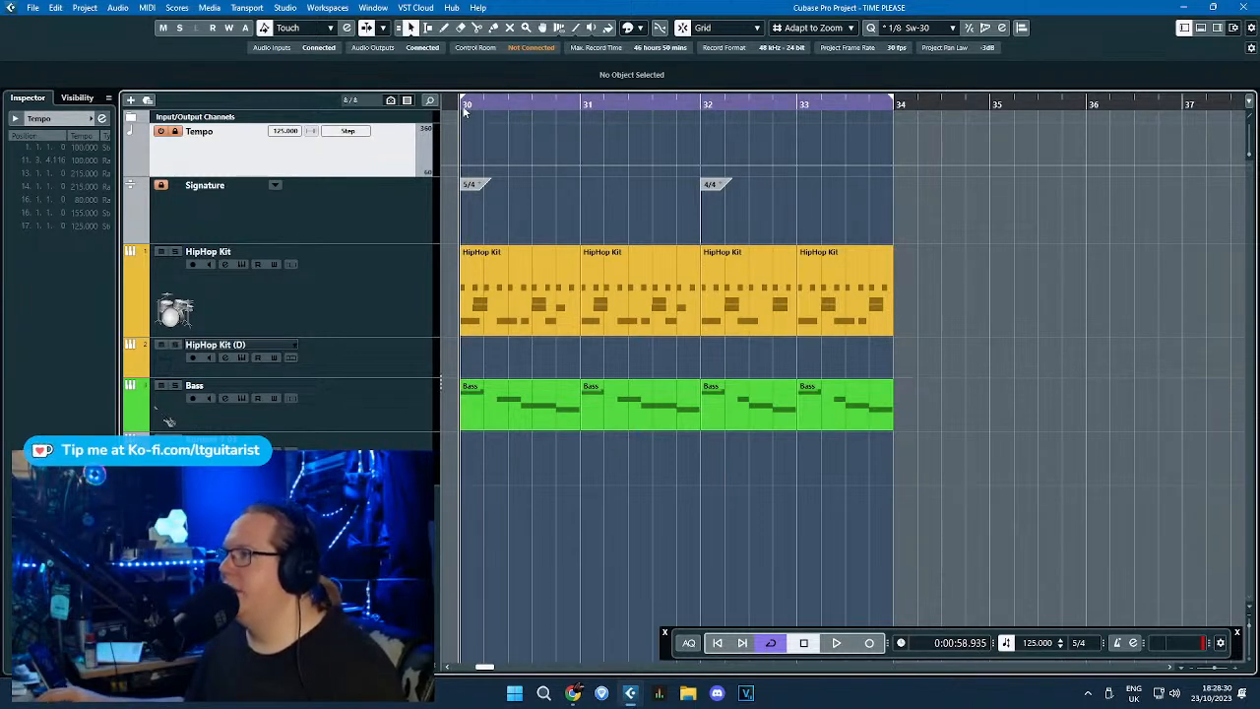
pyautogui.moveTo(465, 106); pyautogui.dragTo(642, 103)
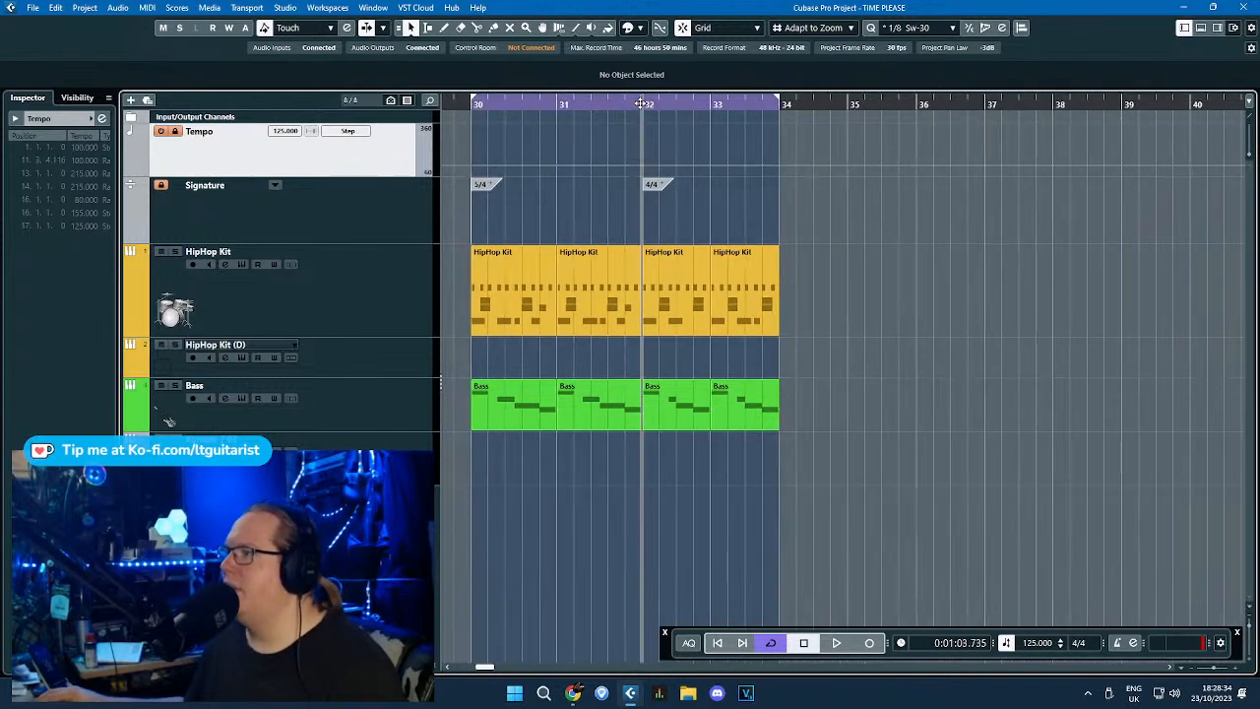
# Unlock and enlarge the Tempo track, add a 120 BPM step event at bar 32, and reset the loop end to bar 34.
pyautogui.scroll(2, 626, 424)
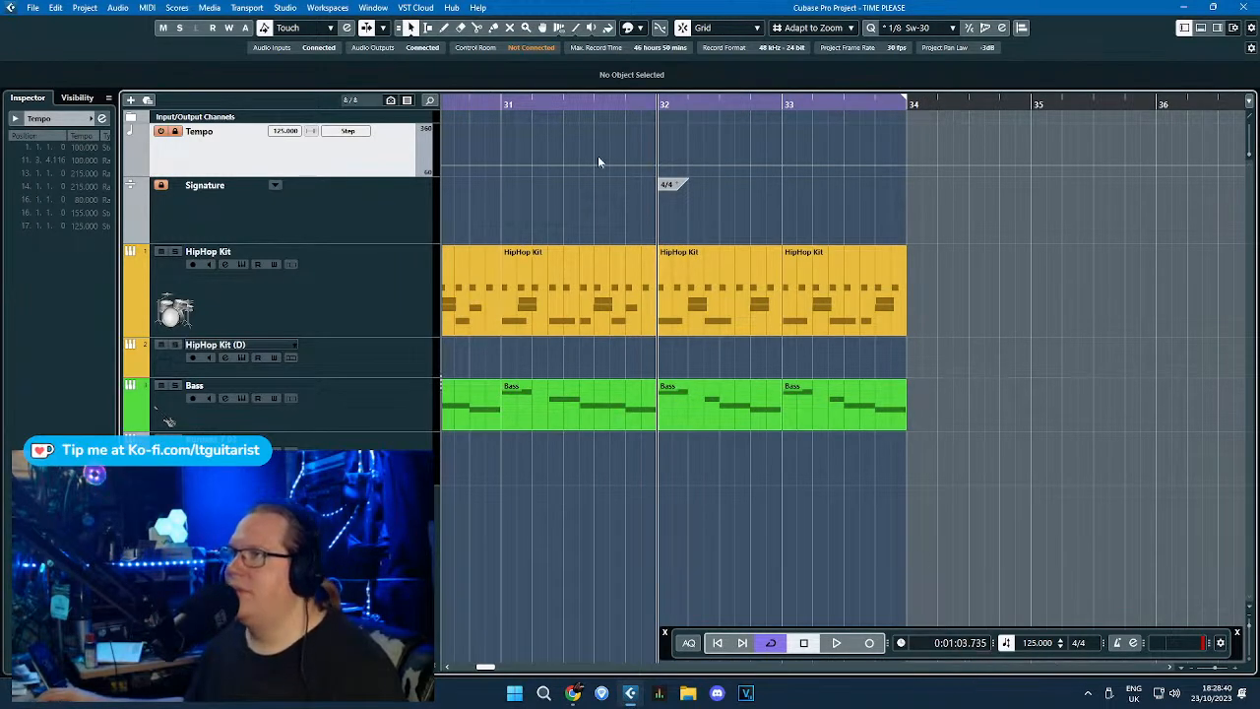
pyautogui.scroll(-1, 572, 168)
pyautogui.click(176, 132)
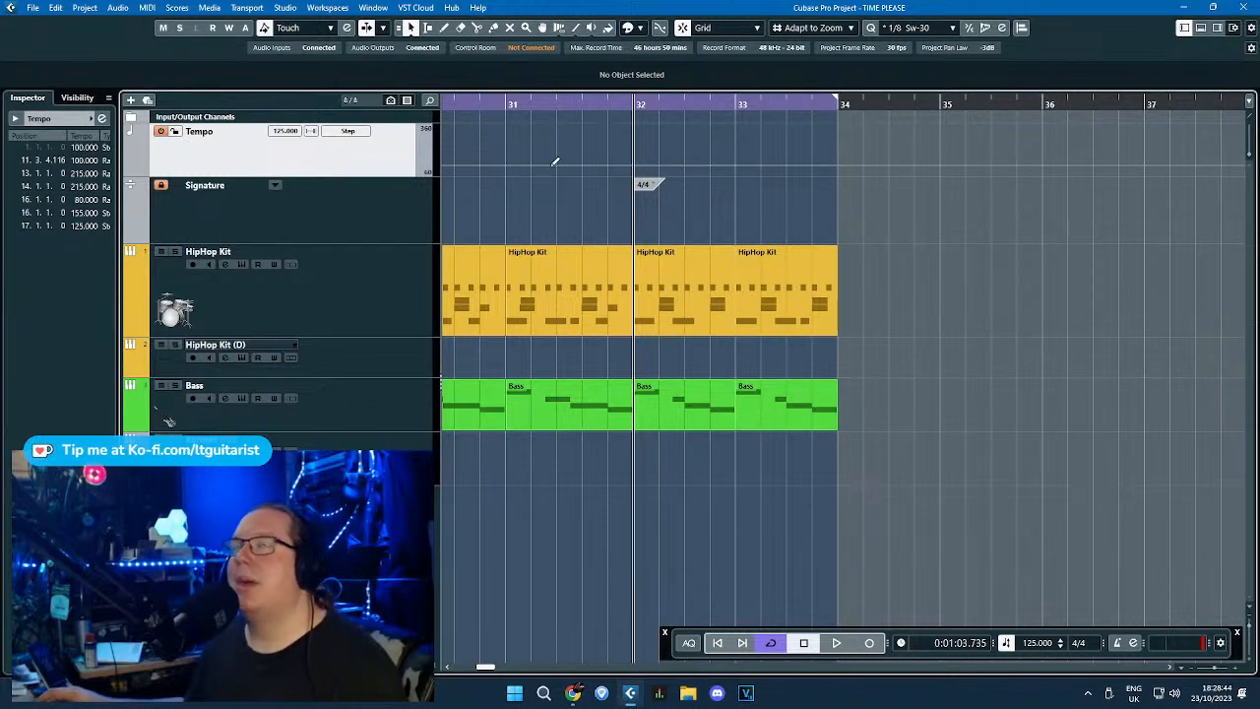
pyautogui.moveTo(413, 177); pyautogui.dragTo(412, 203)
pyautogui.scroll(2, 642, 175)
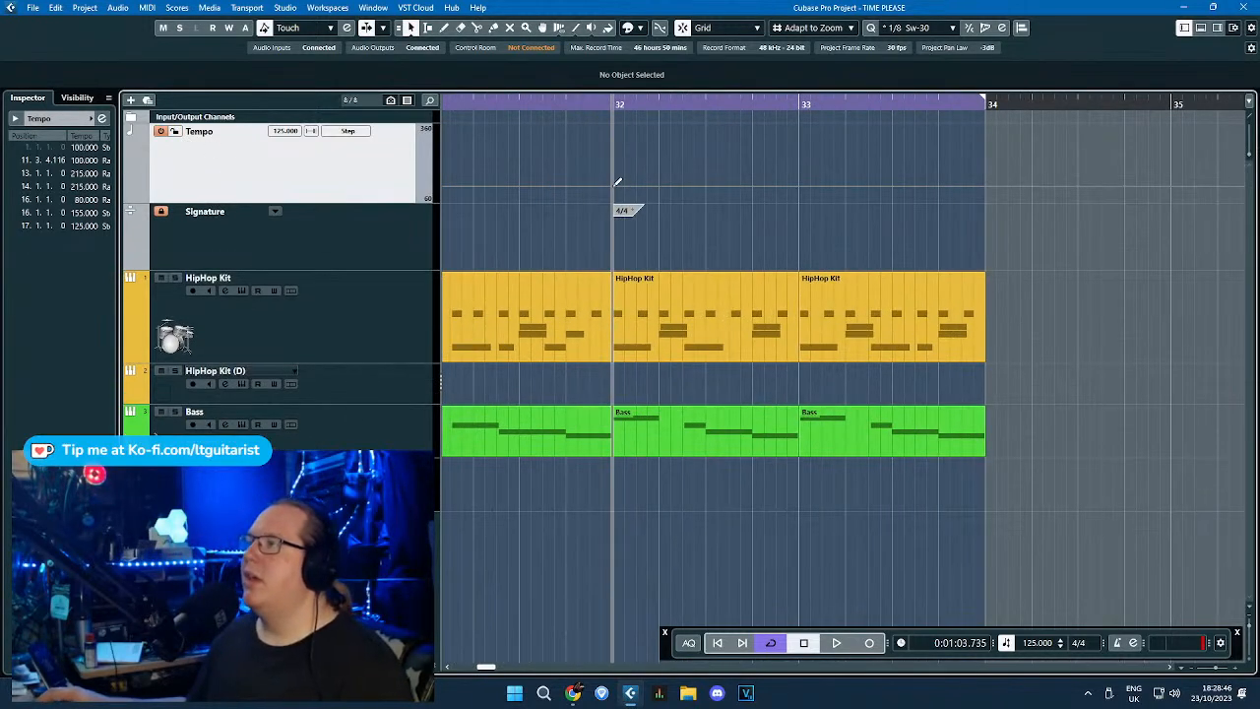
pyautogui.click(620, 183)
pyautogui.click(618, 185)
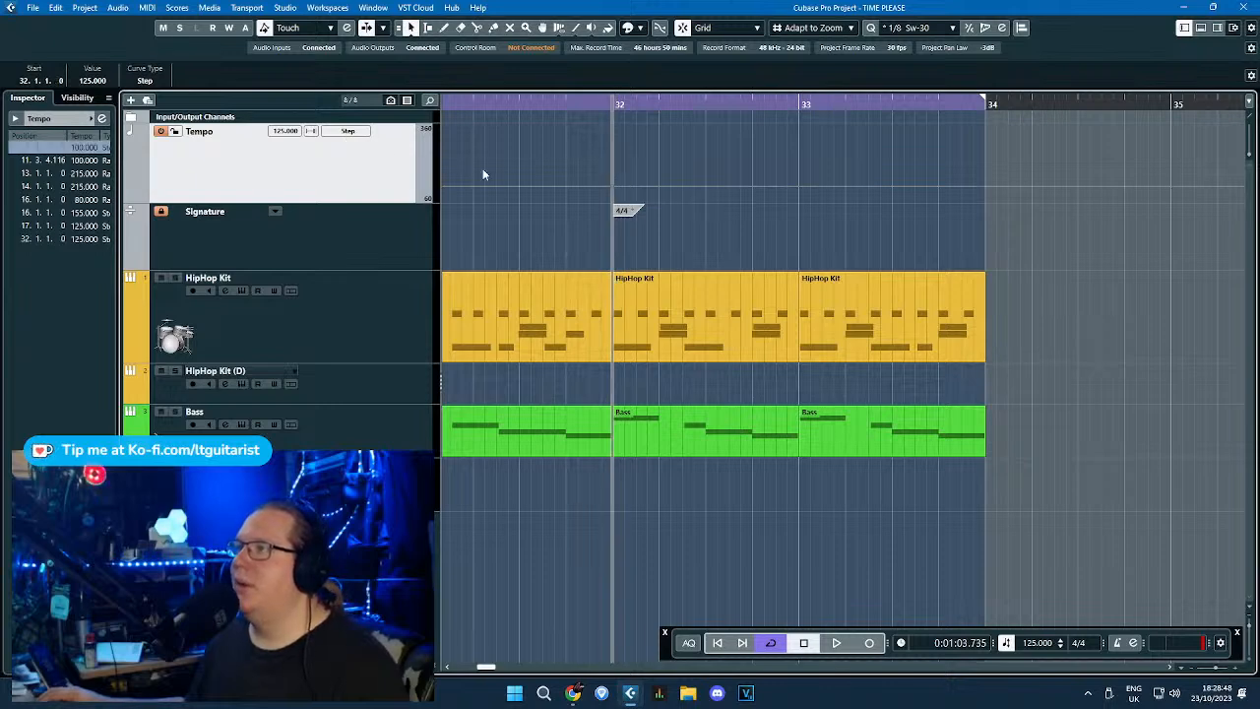
pyautogui.moveTo(620, 182); pyautogui.dragTo(615, 192)
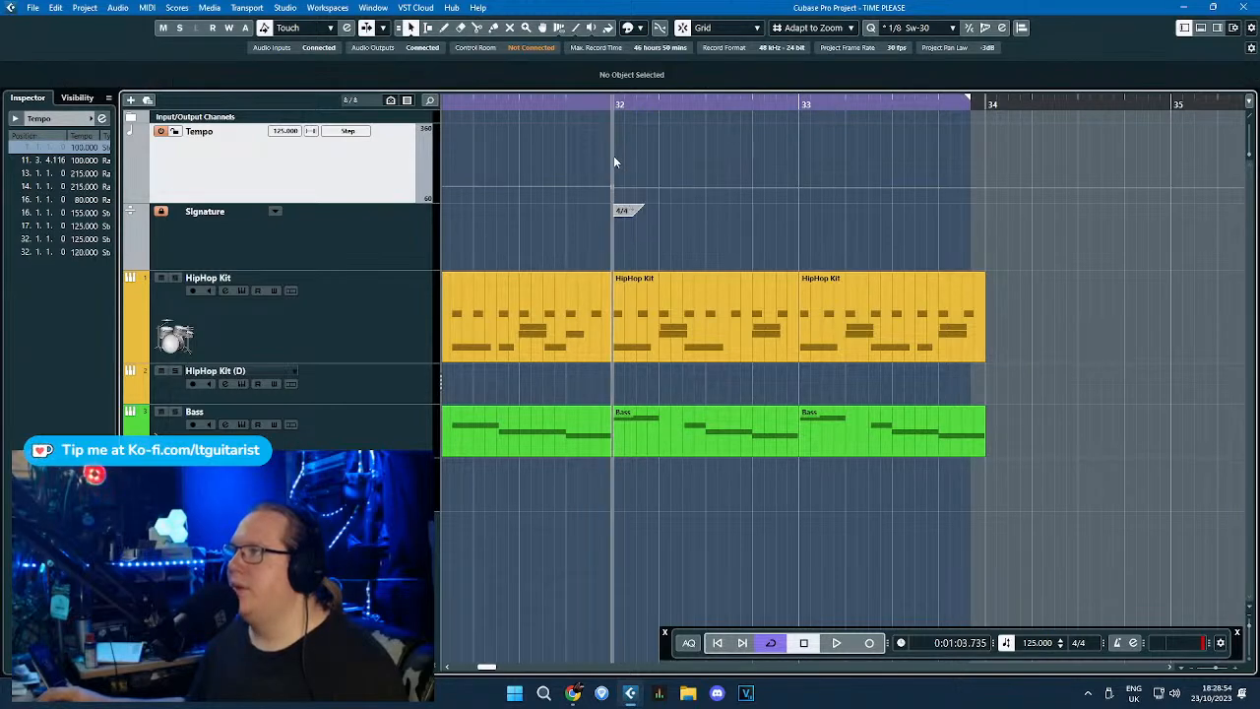
pyautogui.moveTo(981, 105); pyautogui.dragTo(985, 103)
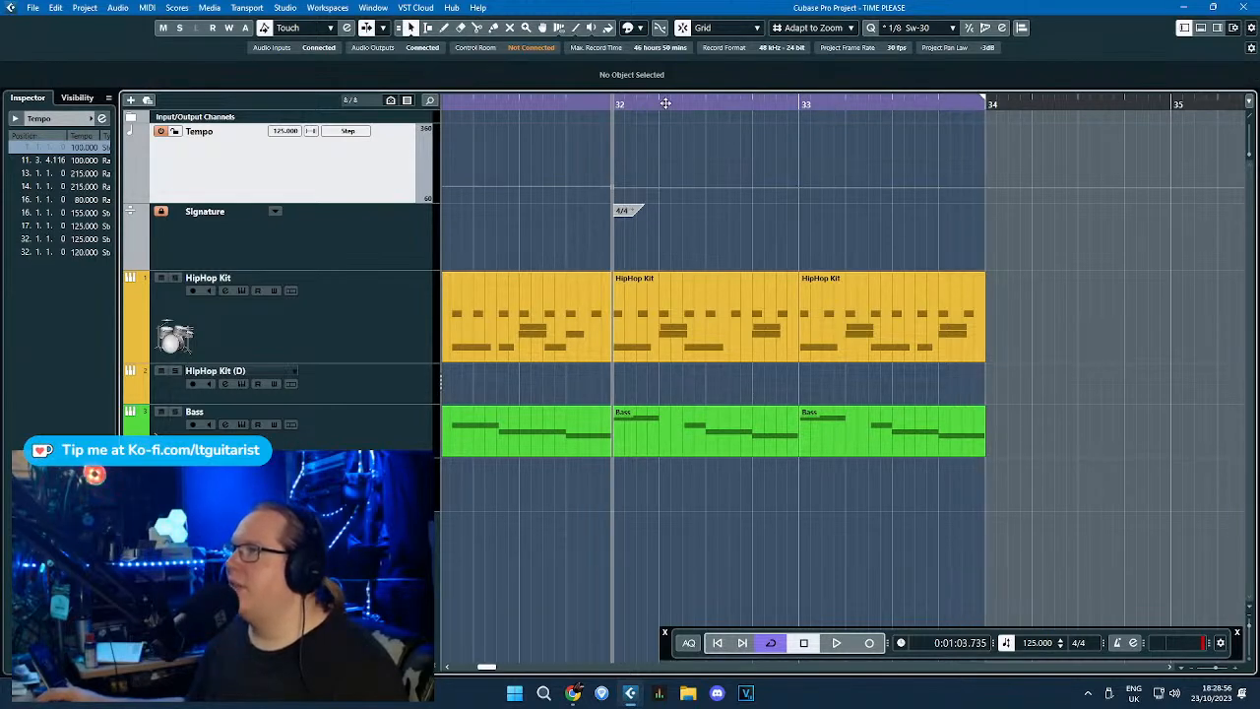
# Play the looped section from bar 30 to hear the tempo change at bar 32.
pyautogui.scroll(-4, 761, 148)
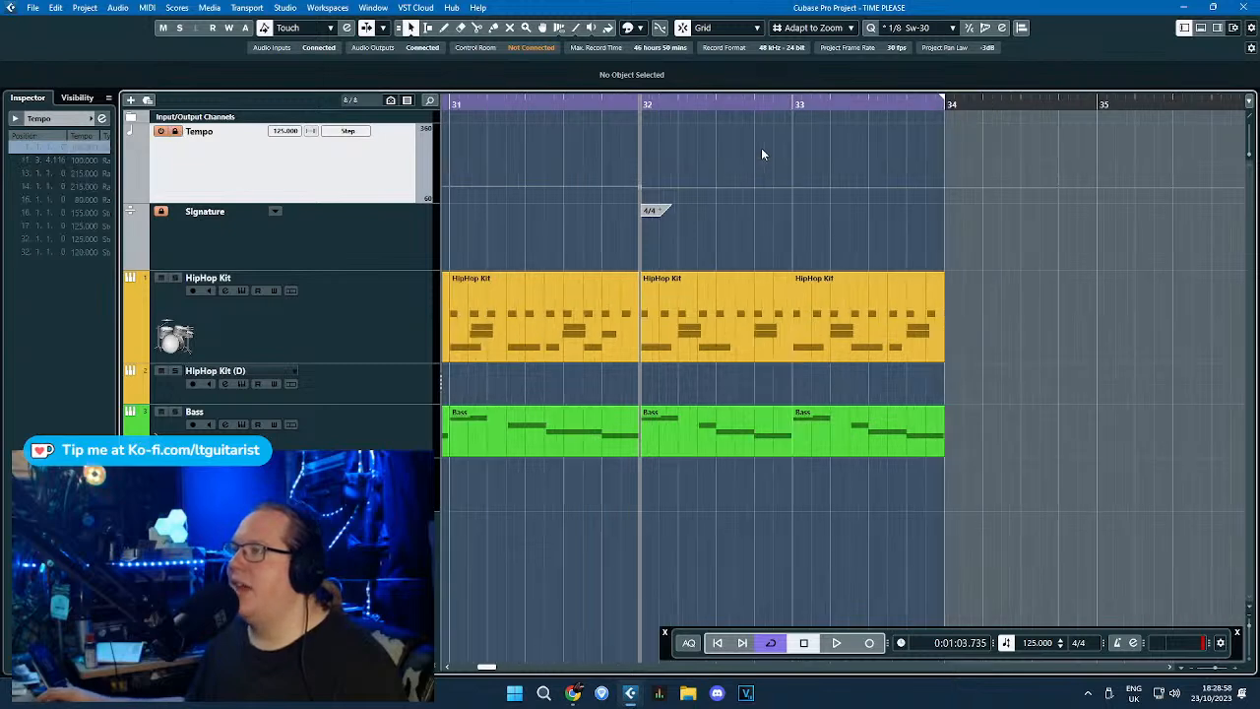
pyautogui.click(726, 316)
pyautogui.click(665, 136)
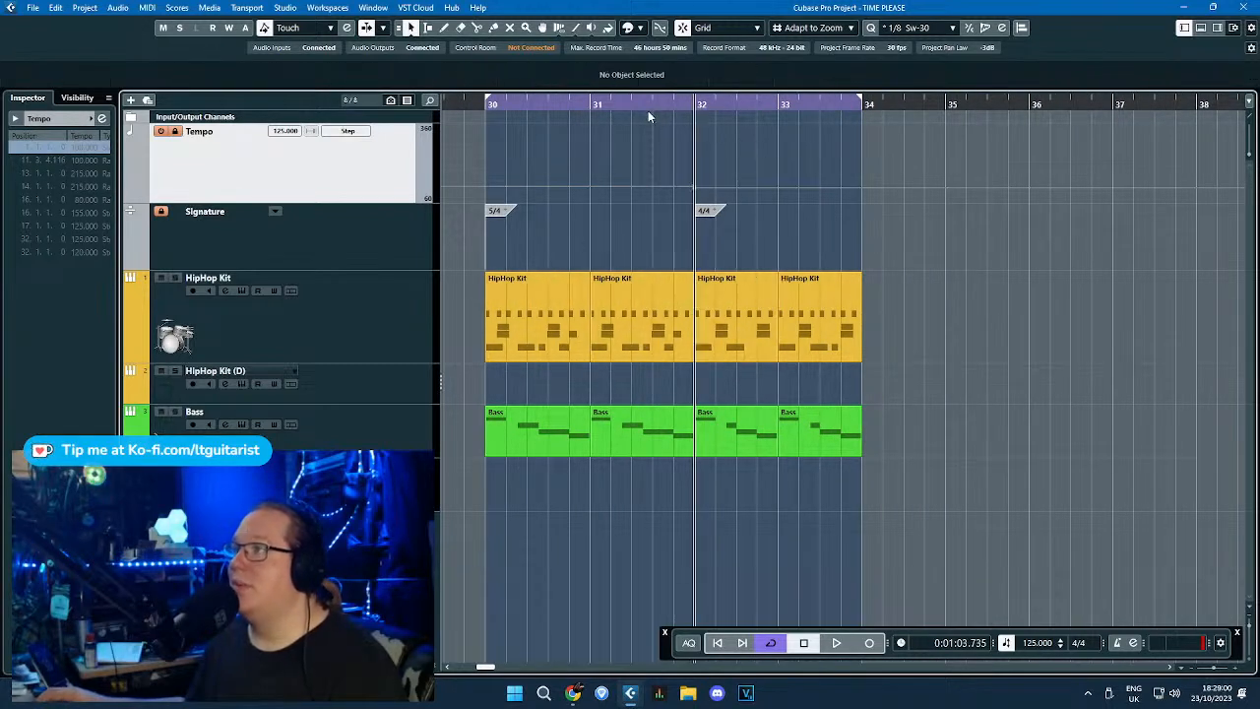
pyautogui.click(649, 118)
pyautogui.click(485, 116)
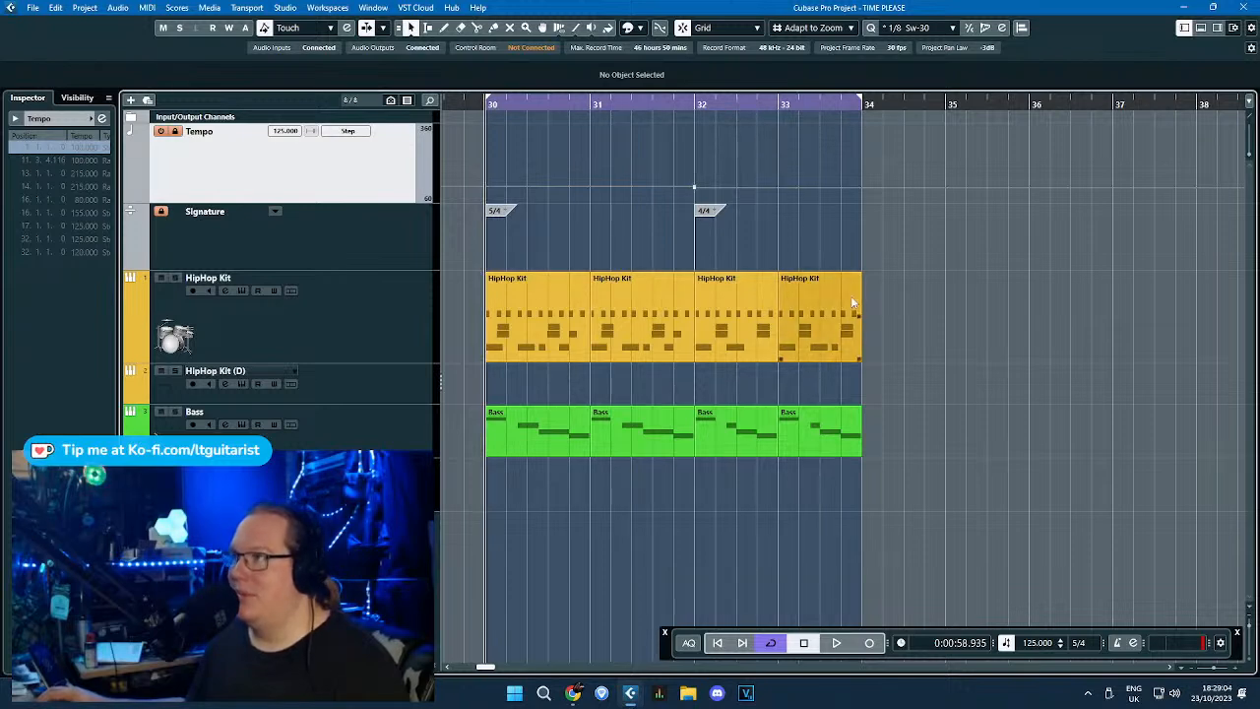
pyautogui.press('space')
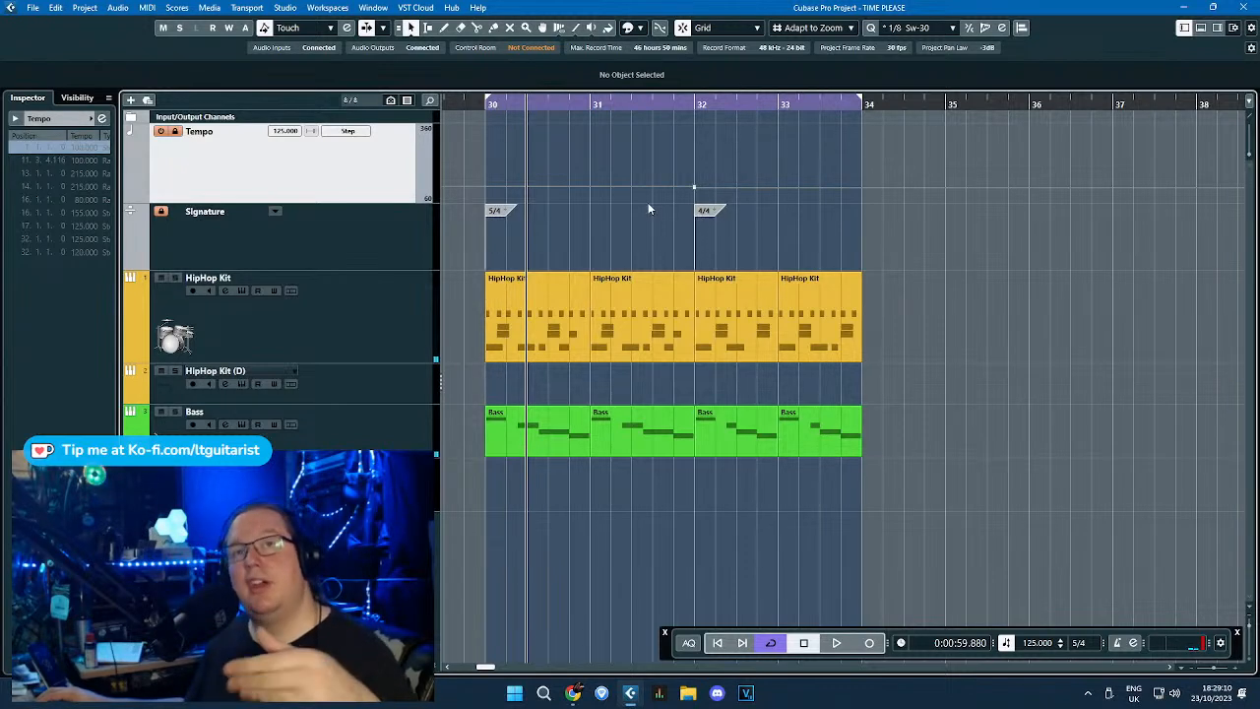
pyautogui.doubleClick(483, 108)
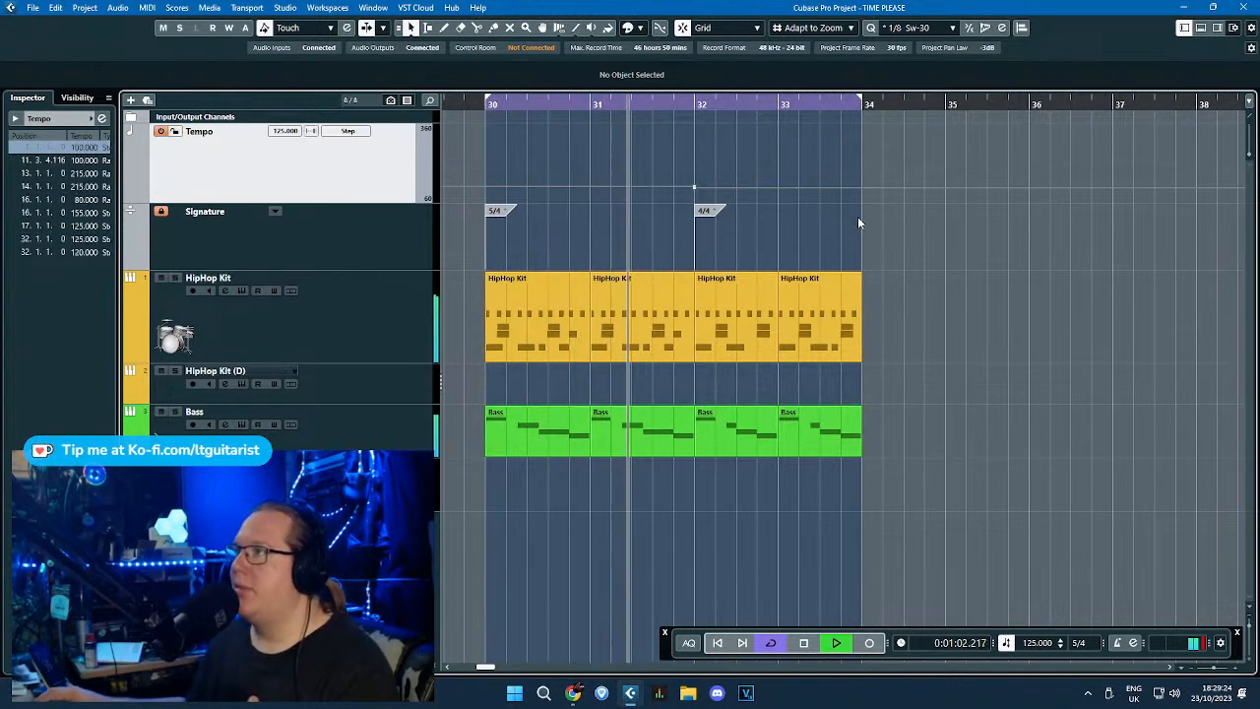
# Lower the tempo event at bar 32 to 105 BPM during playback.
pyautogui.moveTo(695, 188); pyautogui.dragTo(697, 197)
pyautogui.click(671, 104)
pyautogui.click(724, 181)
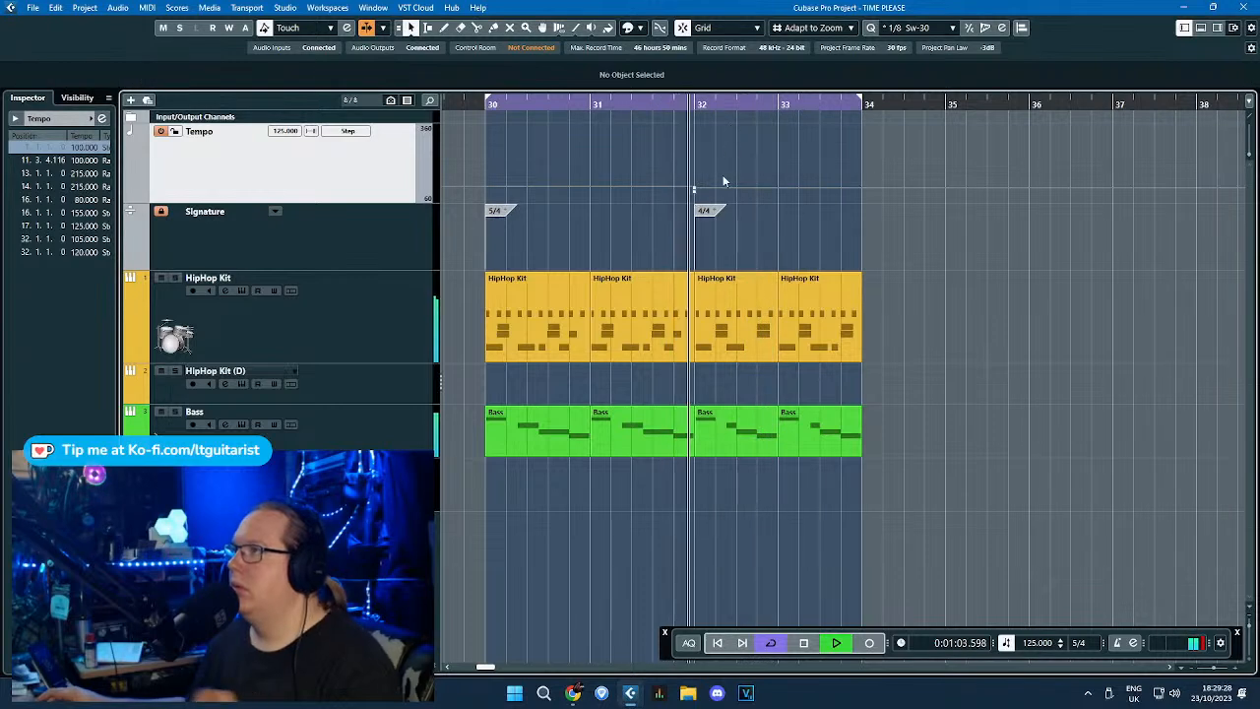
# Rework the tempo events at bar 32 so the 4/4 section starts at 110 BPM.
pyautogui.scroll(8, 696, 192)
pyautogui.click(698, 188)
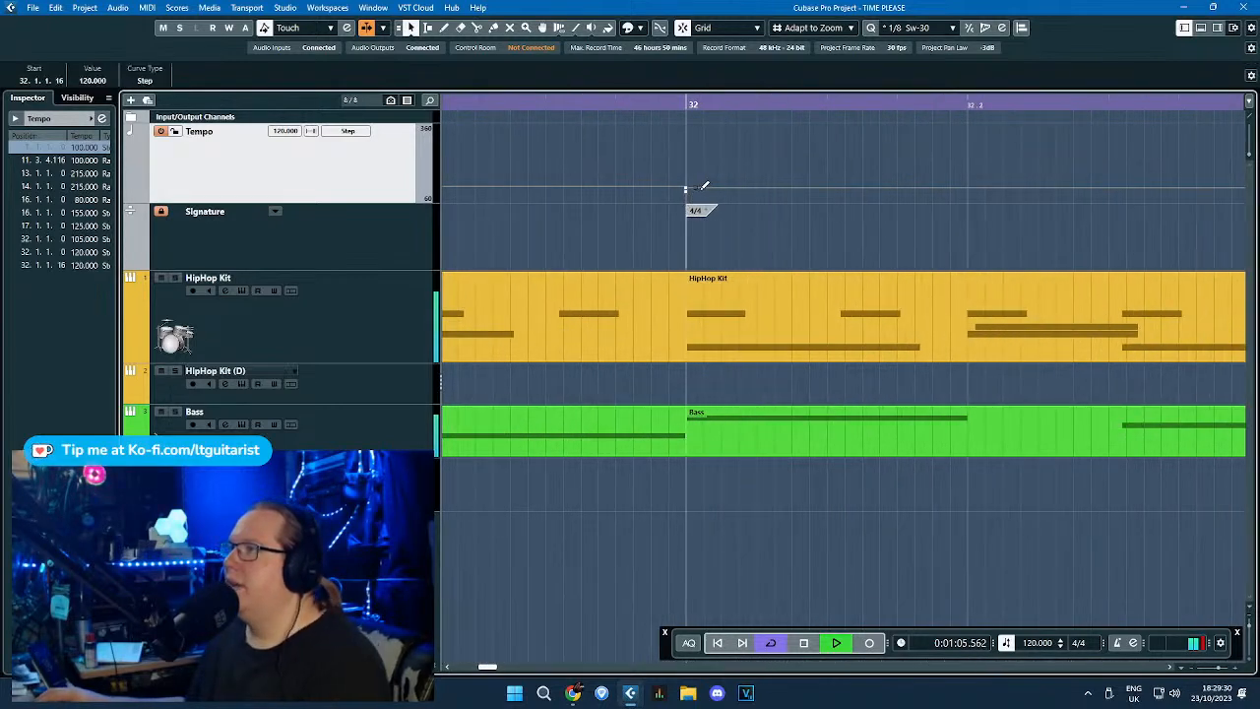
pyautogui.moveTo(700, 189); pyautogui.dragTo(698, 187)
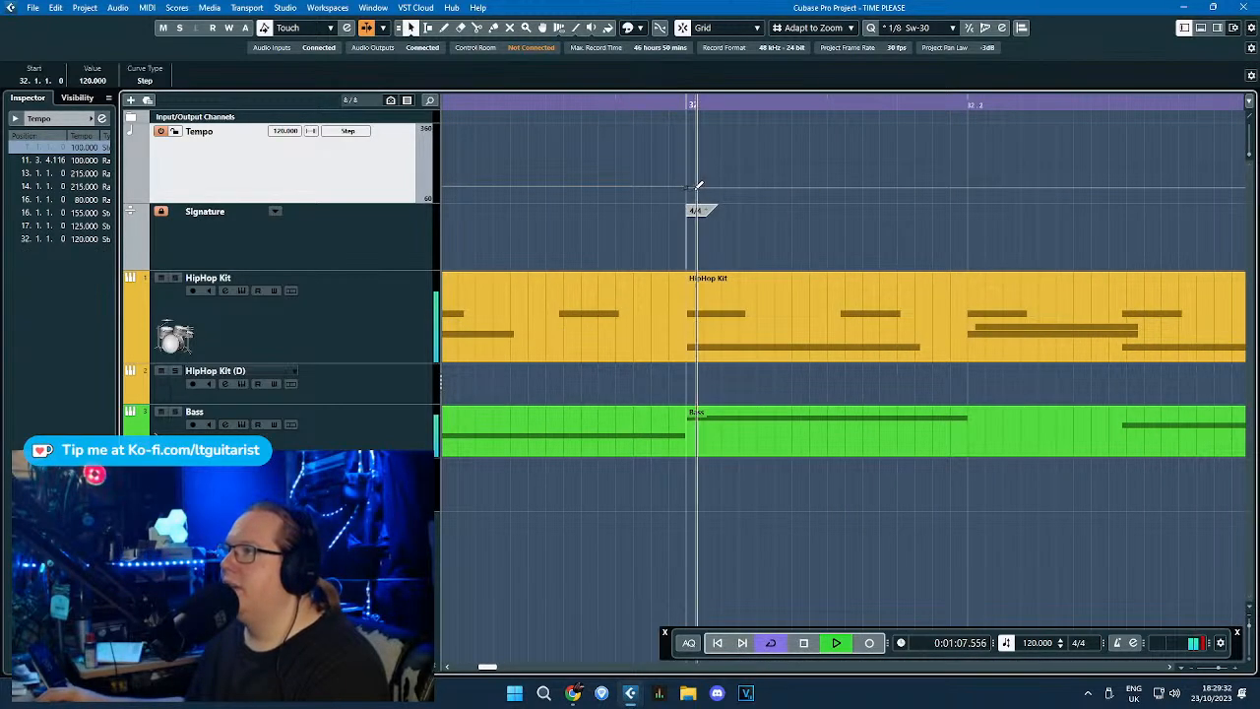
pyautogui.click(689, 189)
pyautogui.click(719, 204)
pyautogui.scroll(-8, 694, 168)
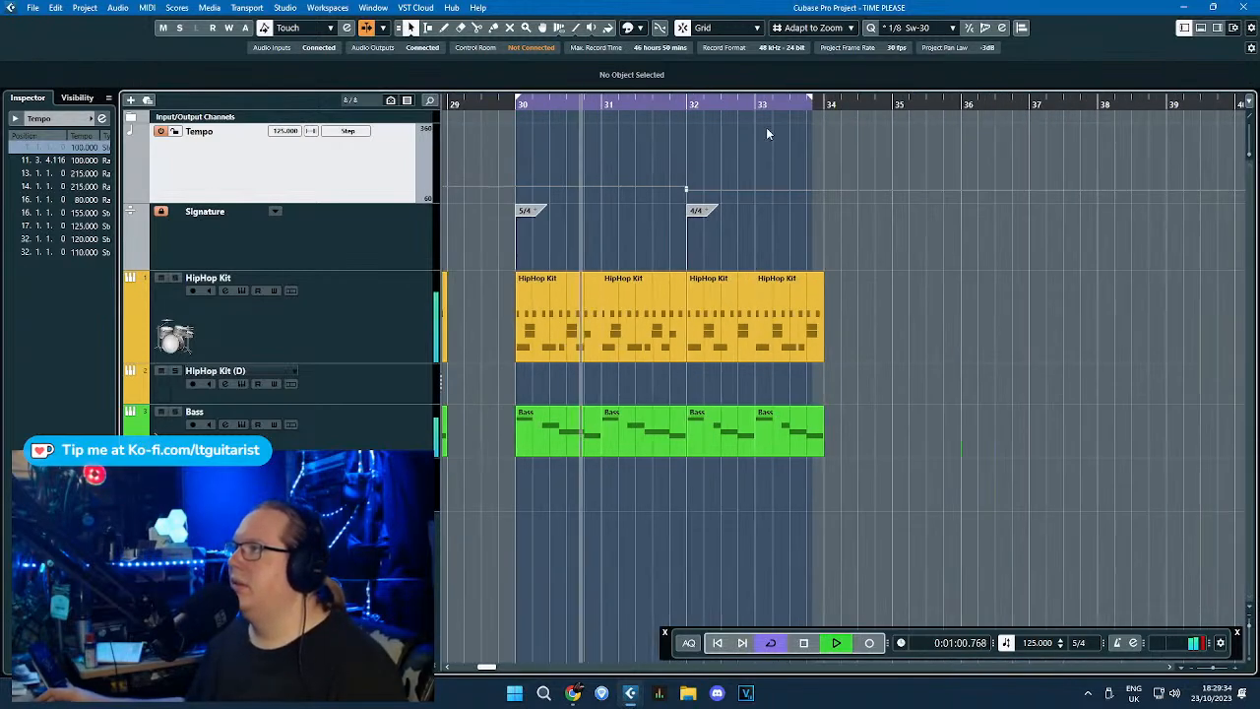
# Examine the tempo drop at bar 32 while the loop between bars 30 and 34 plays.
pyautogui.scroll(3, 692, 149)
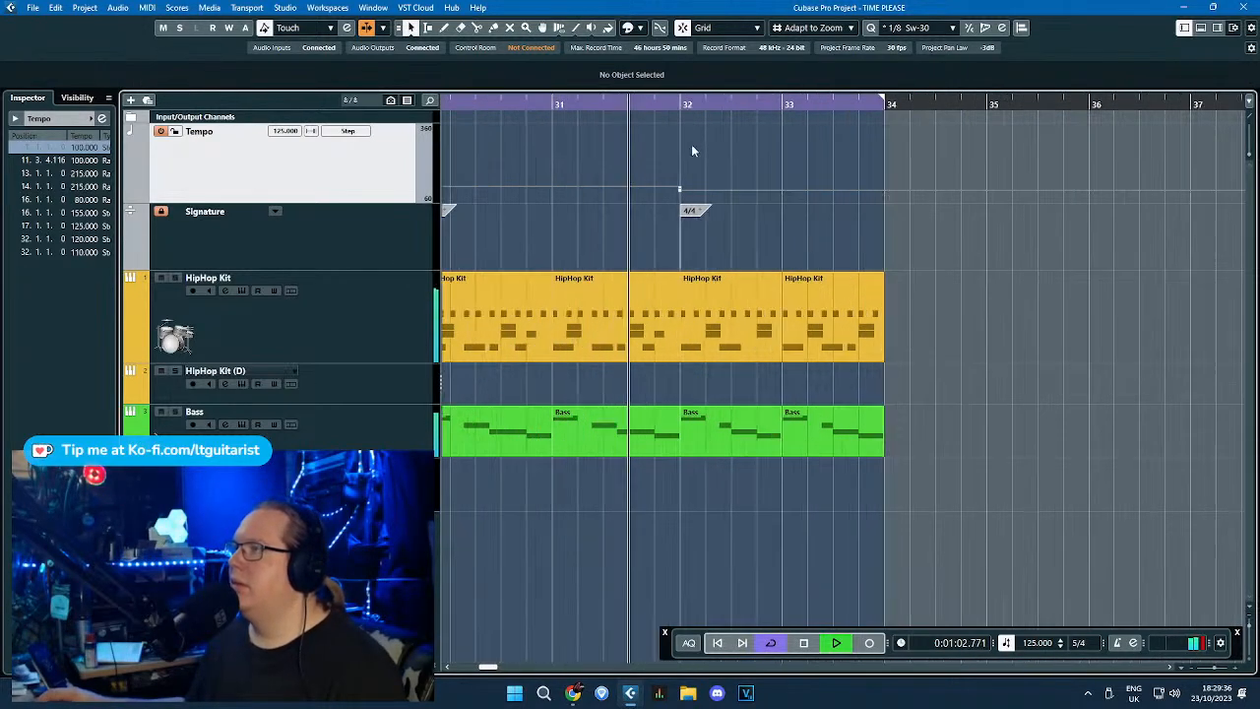
pyautogui.scroll(2, 692, 150)
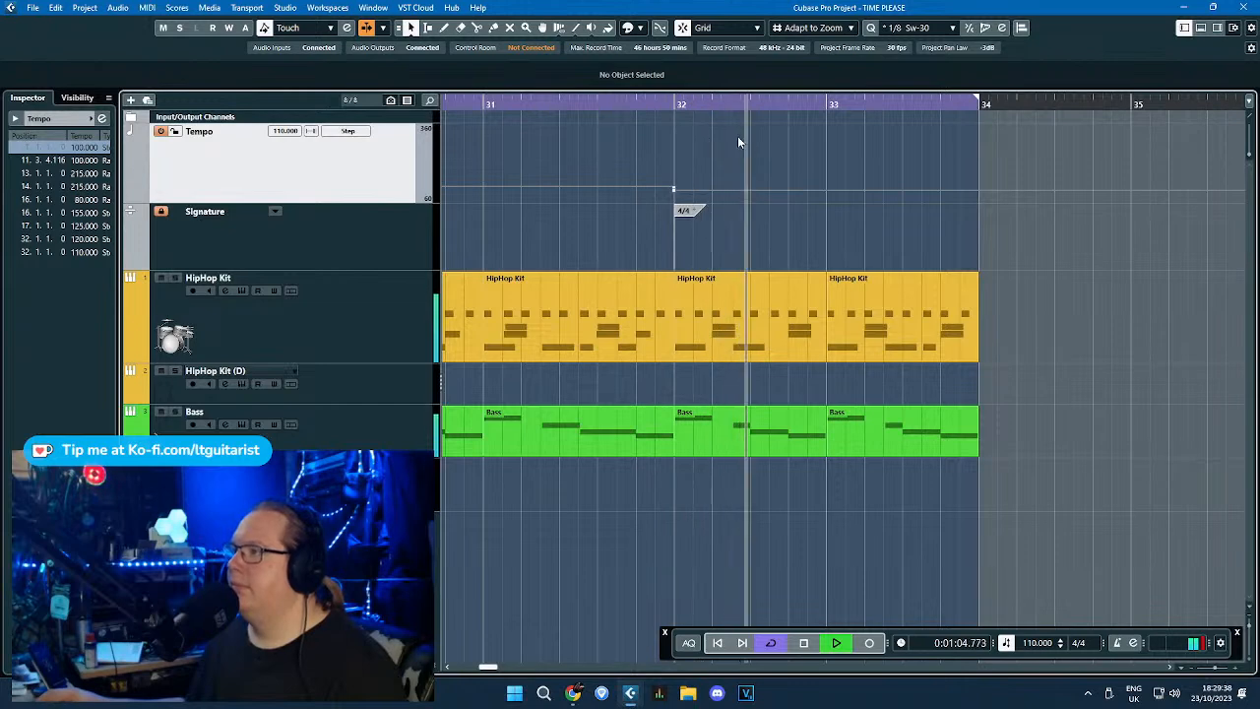
pyautogui.scroll(-1, 735, 143)
pyautogui.scroll(-1, 734, 142)
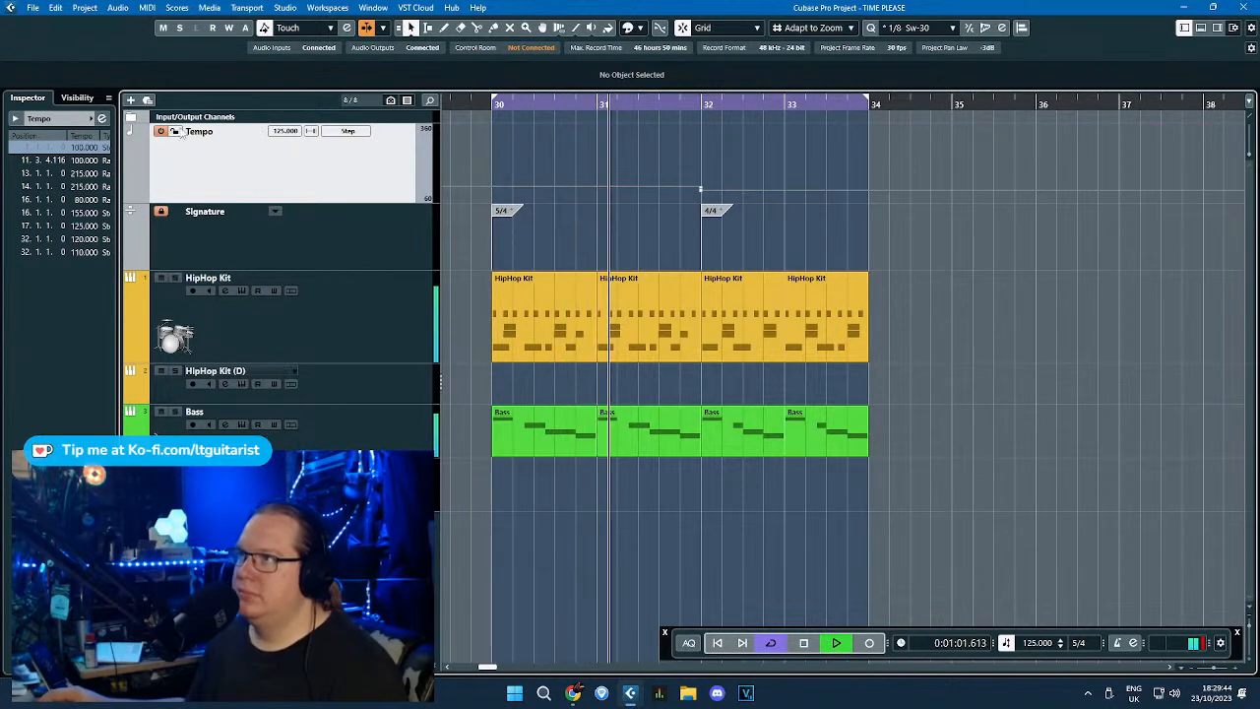
pyautogui.scroll(1, 820, 143)
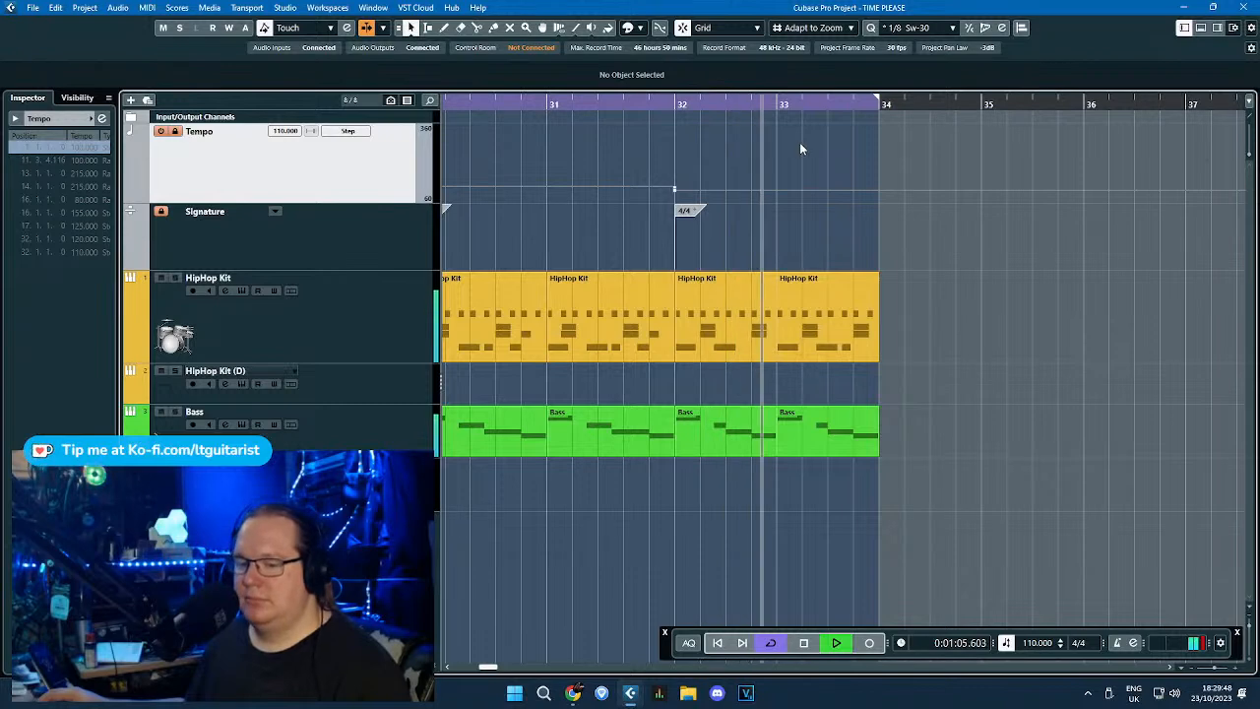
pyautogui.scroll(-2, 926, 258)
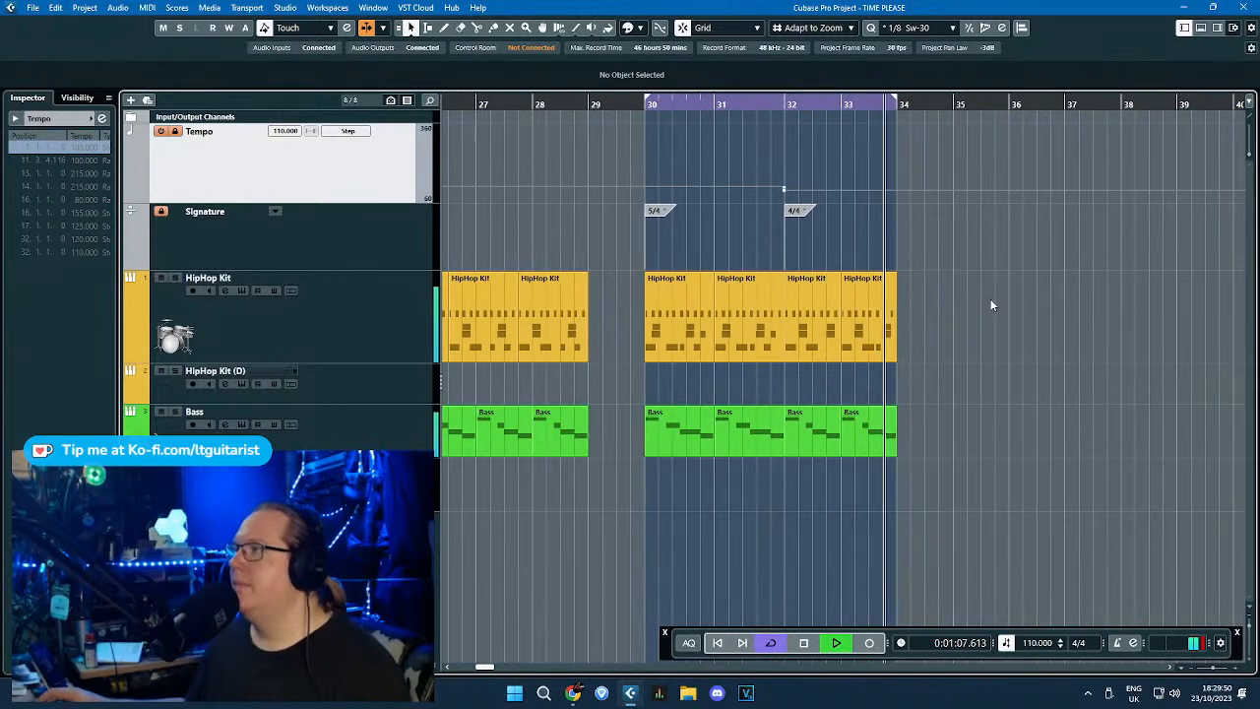
# Stop playback and return the cursor to the start of the 5/4 section at bar 30.
pyautogui.press('space')
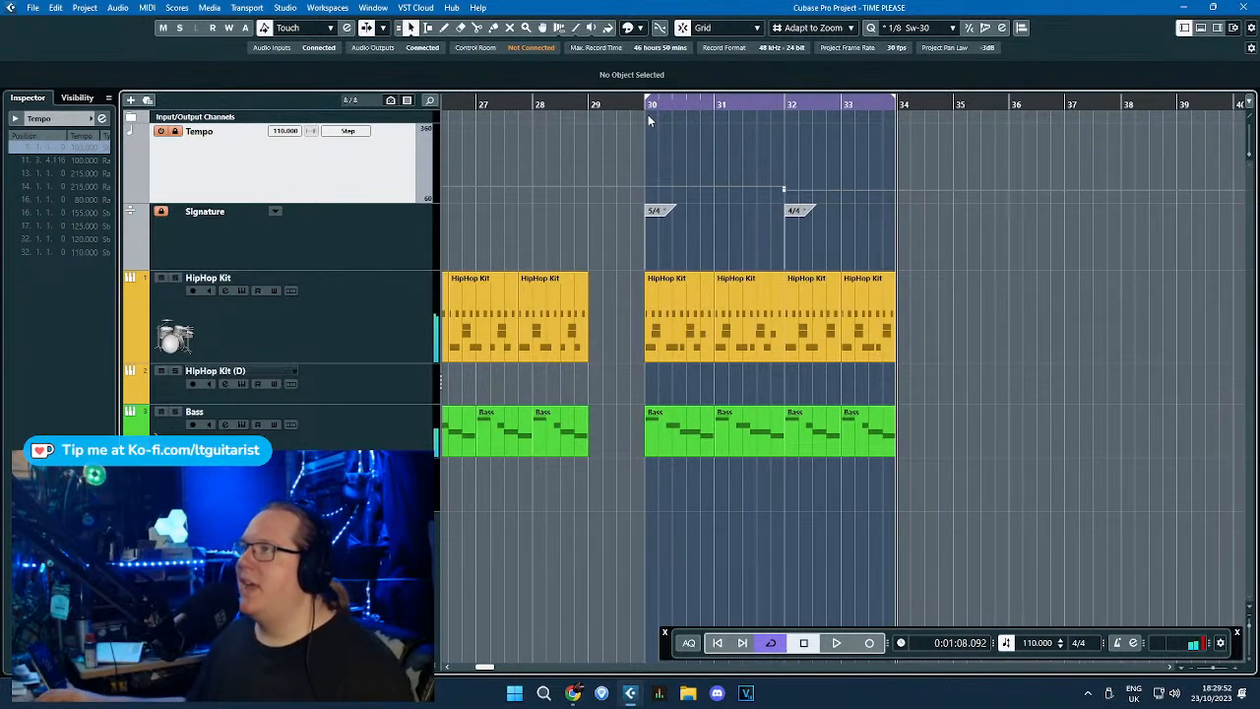
pyautogui.click(648, 114)
pyautogui.scroll(2, 1045, 254)
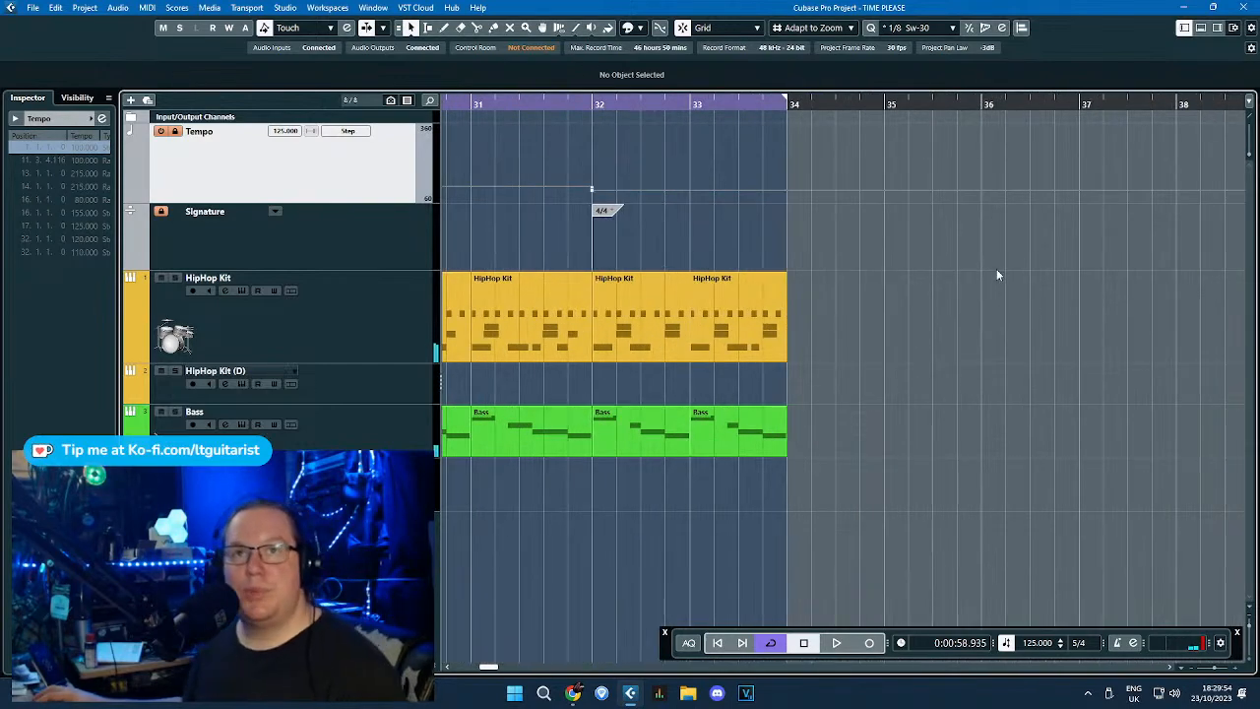
pyautogui.scroll(-2, 999, 275)
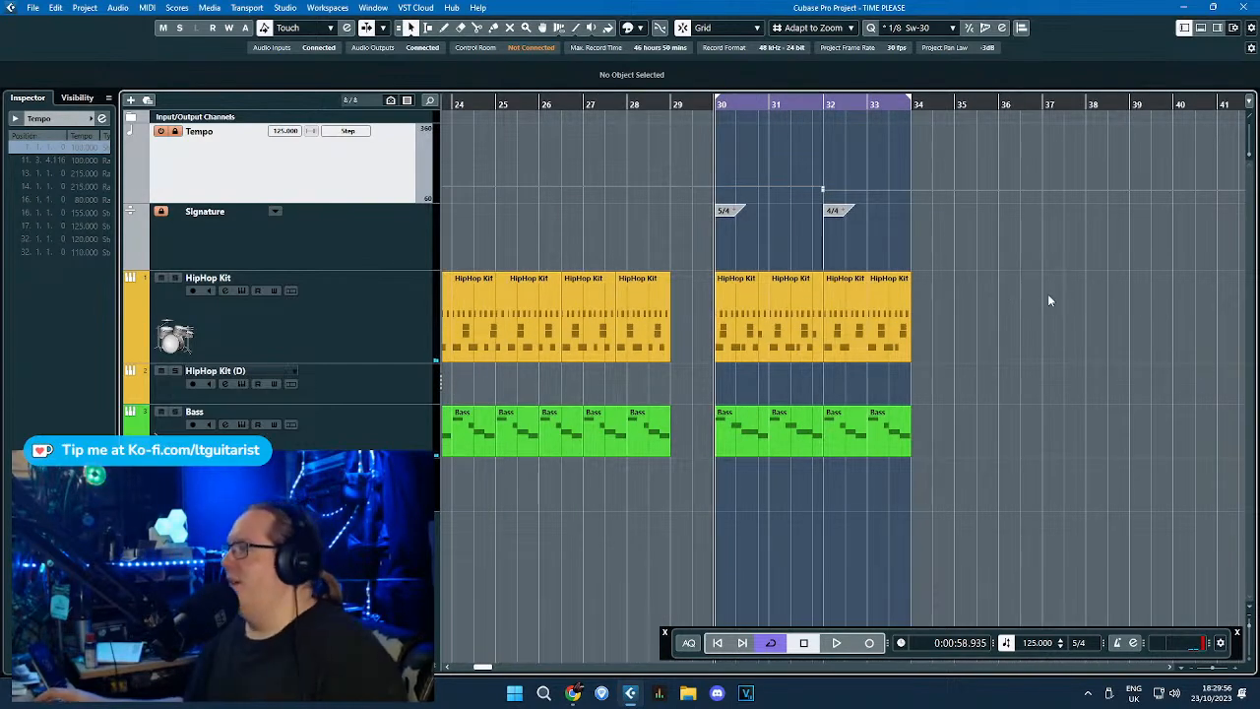
pyautogui.scroll(-2, 1066, 299)
pyautogui.moveTo(1036, 292); pyautogui.dragTo(846, 328)
pyautogui.scroll(-3, 914, 338)
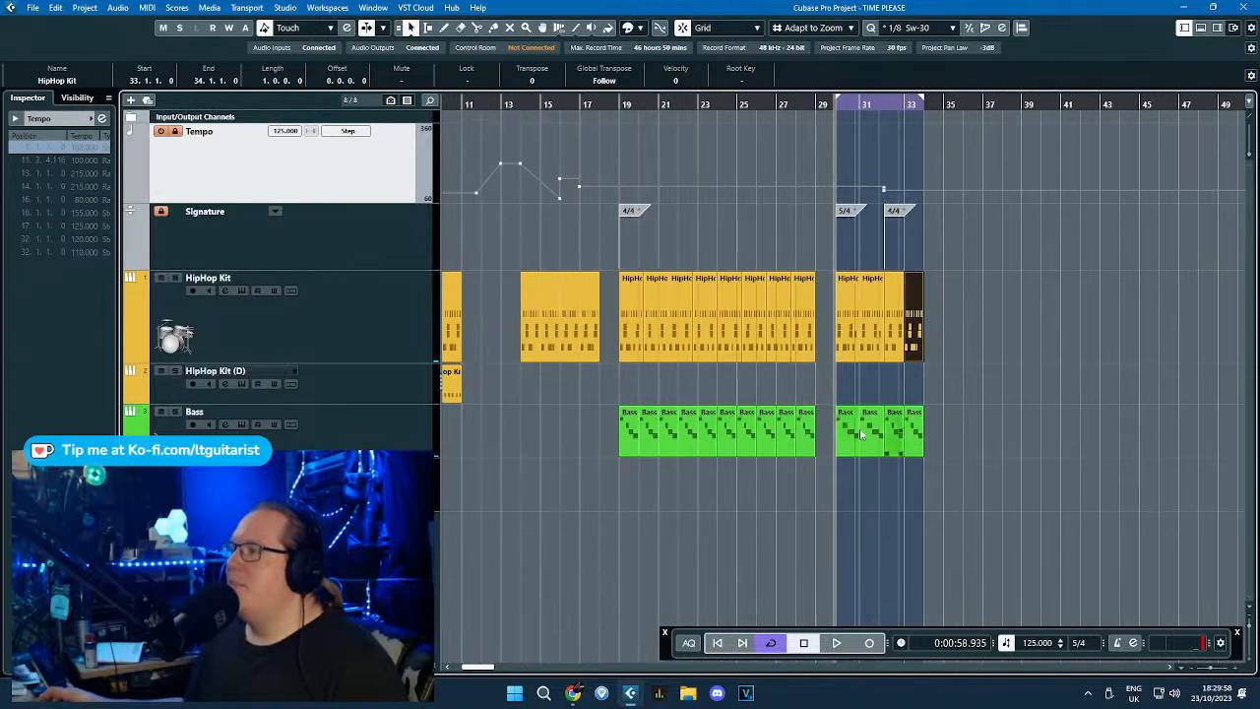
pyautogui.scroll(-3, 857, 436)
pyautogui.scroll(2, 527, 221)
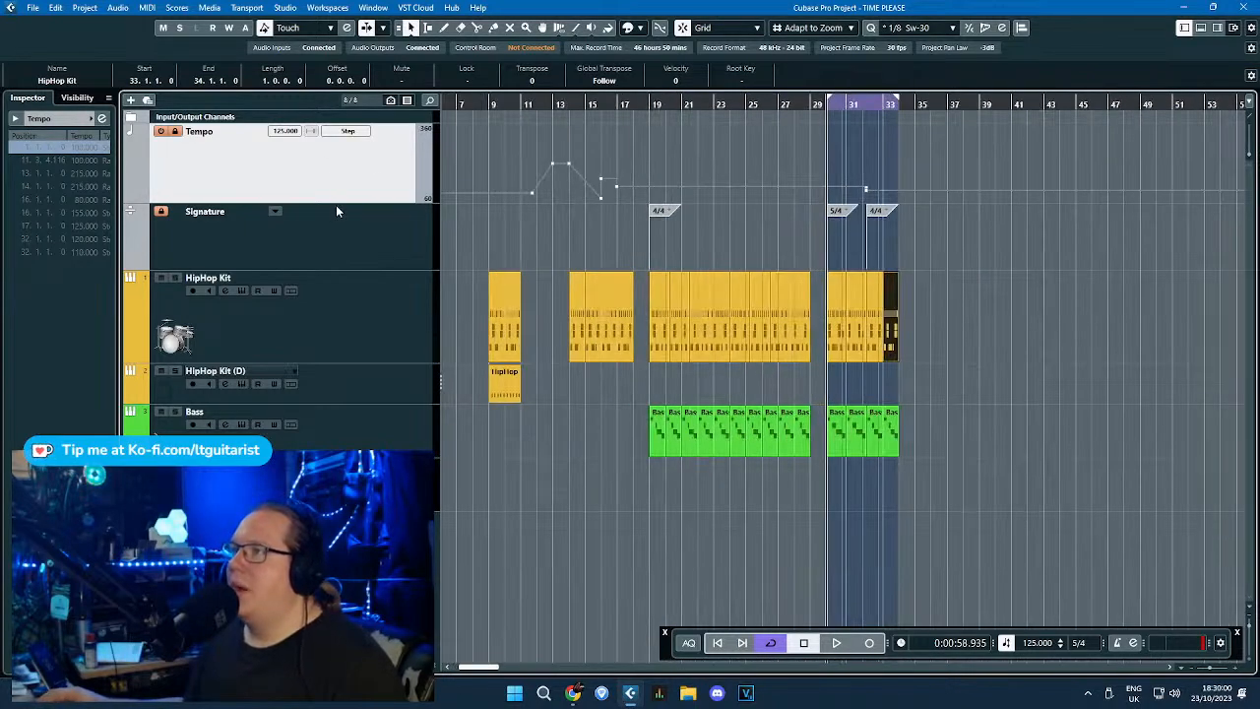
# Reduce the height of the Tempo track to make more room for the tracks below.
pyautogui.moveTo(353, 201); pyautogui.dragTo(356, 149)
pyautogui.click(603, 159)
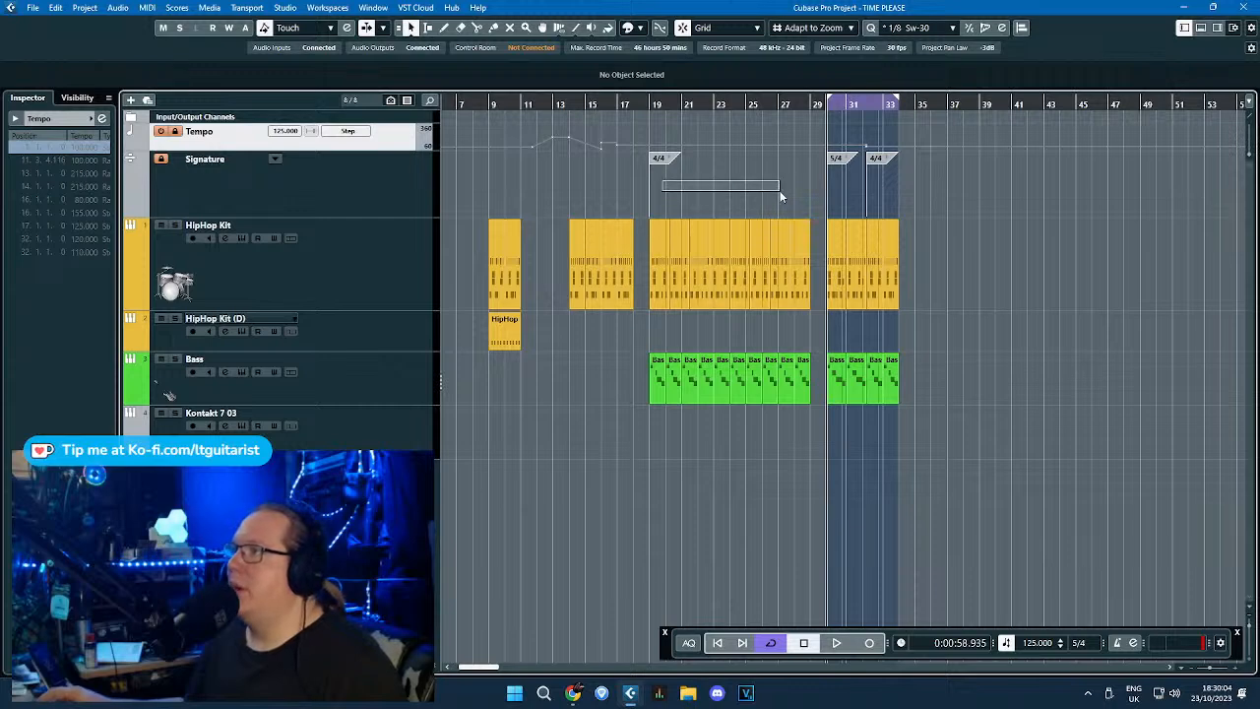
pyautogui.moveTo(781, 197); pyautogui.dragTo(808, 204)
pyautogui.scroll(3, 763, 399)
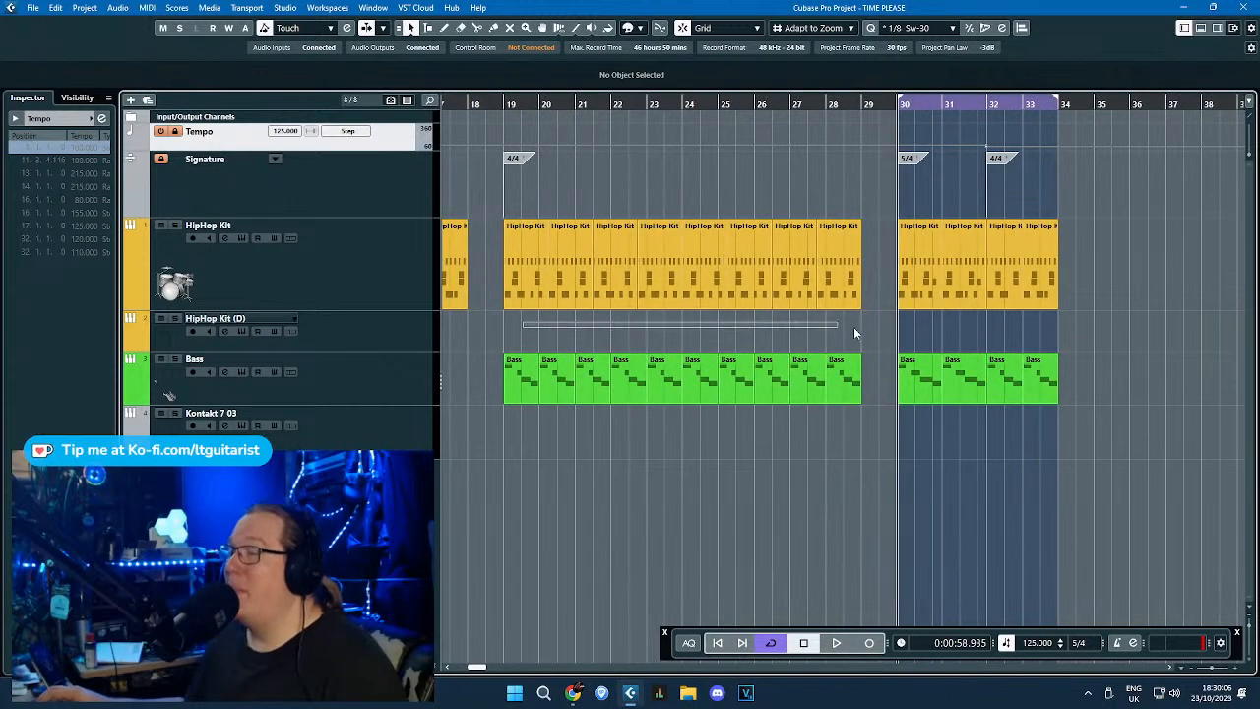
pyautogui.moveTo(866, 333); pyautogui.dragTo(535, 334)
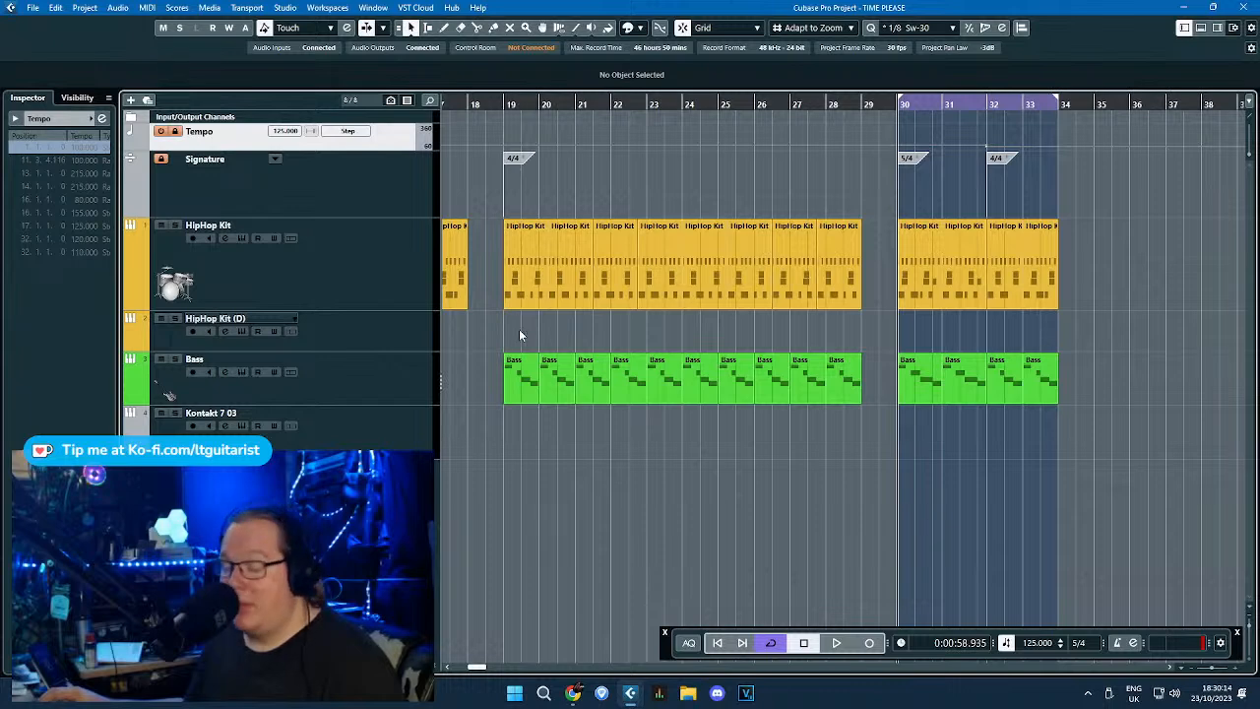
pyautogui.moveTo(510, 331); pyautogui.dragTo(837, 349)
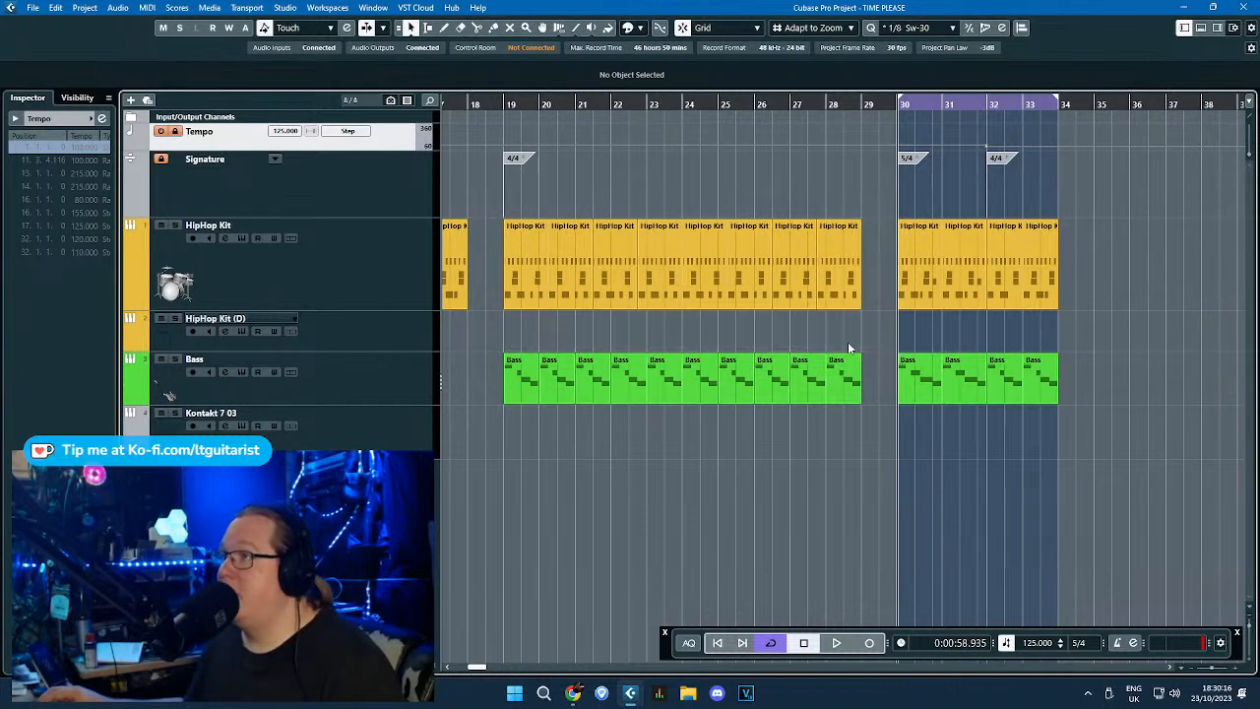
# Copy the one-bar HipHop Kit part from bar 33 to bar 35 and set the loop range around the copy.
pyautogui.scroll(-3, 851, 349)
pyautogui.scroll(5, 1014, 361)
pyautogui.moveTo(773, 271); pyautogui.dragTo(865, 242)
pyautogui.press('p')
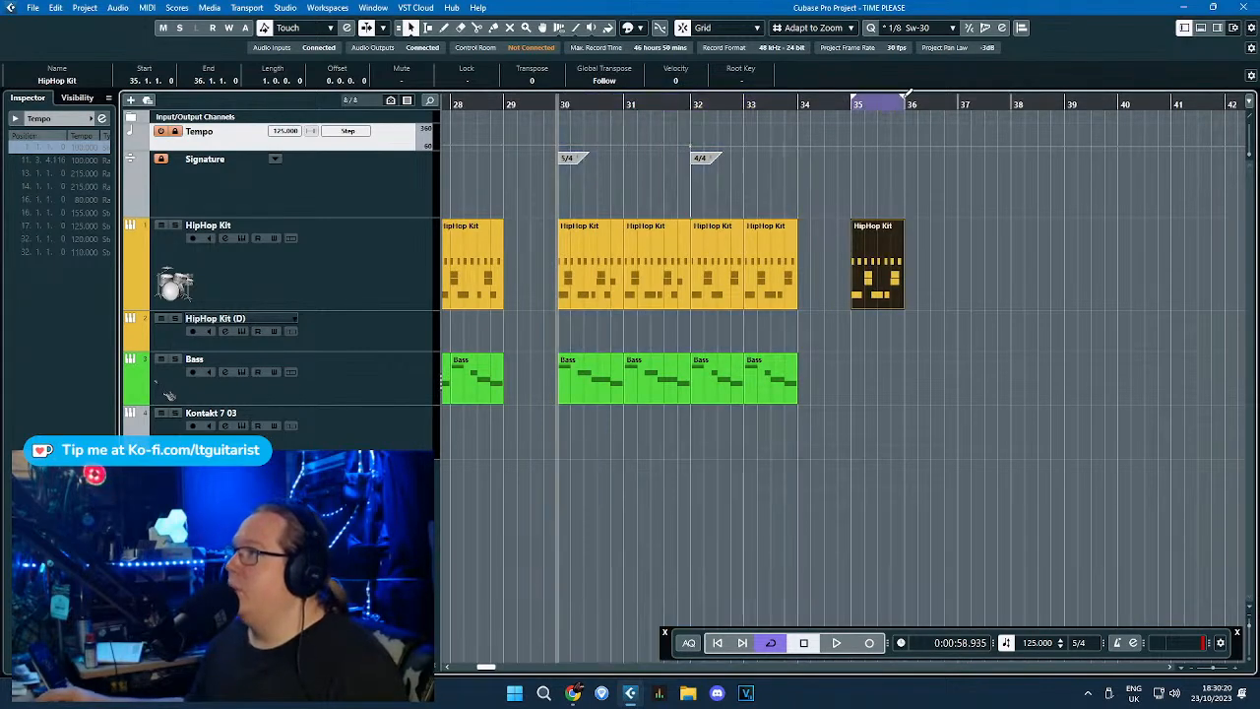
pyautogui.scroll(3, 959, 279)
pyautogui.click(775, 351)
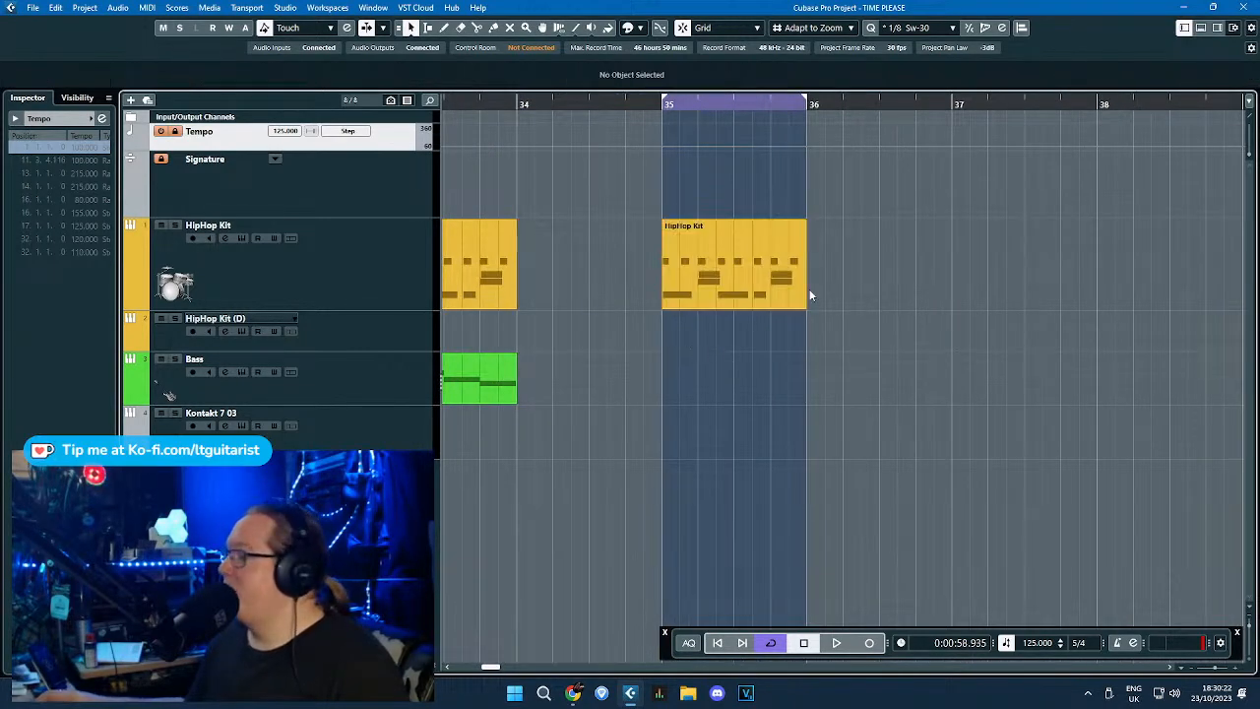
# Open the HipHop Kit part at bar 35 in the Key Editor and quantize its notes to 1/8.
pyautogui.doubleClick(760, 297)
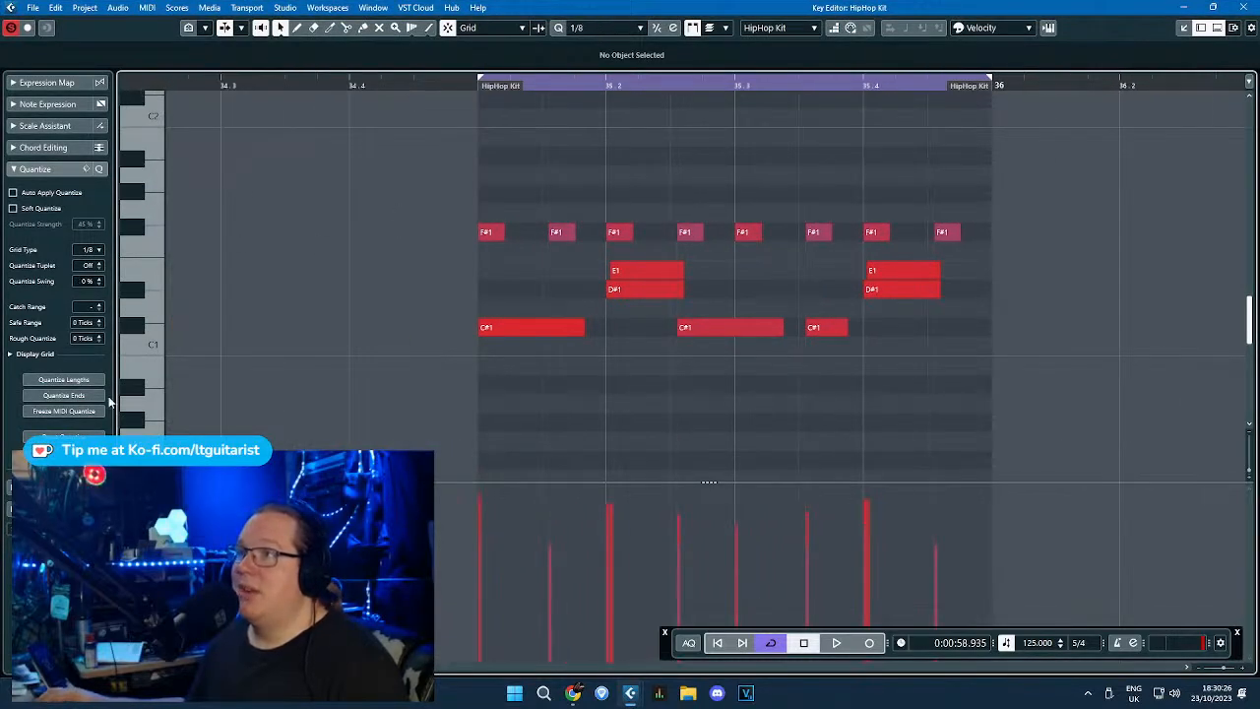
pyautogui.moveTo(975, 201); pyautogui.dragTo(421, 239)
pyautogui.press('q')
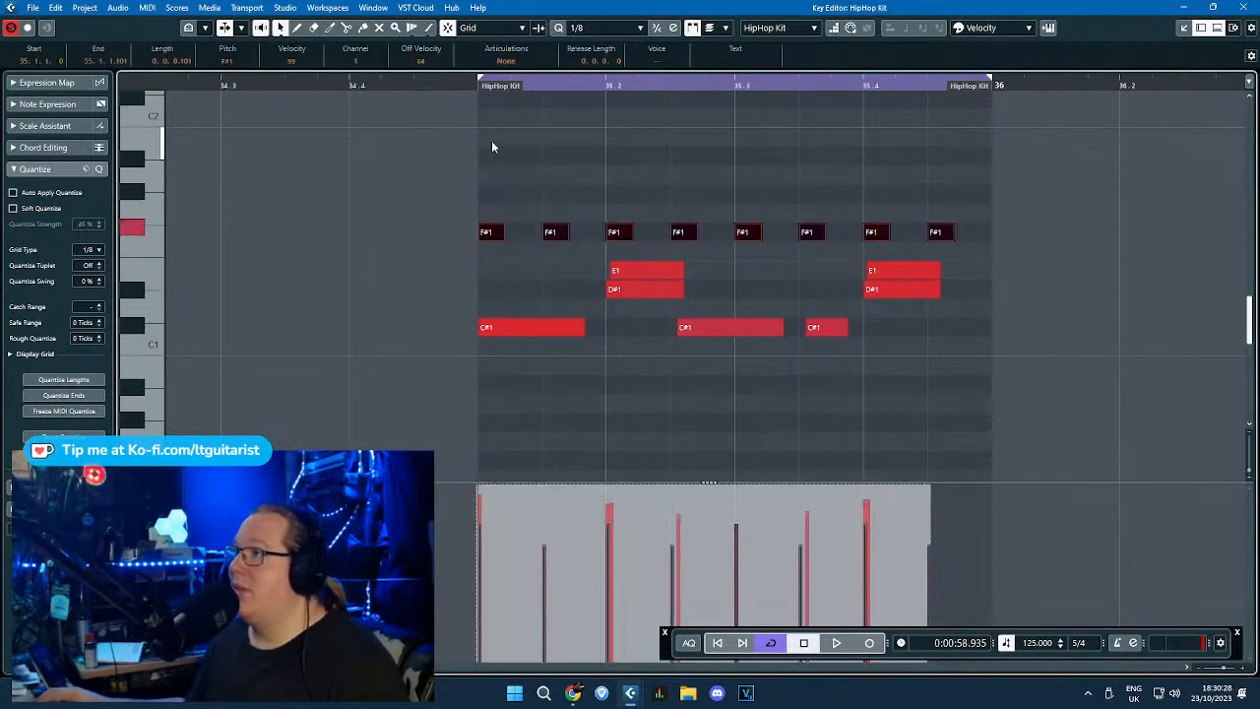
pyautogui.moveTo(391, 138); pyautogui.dragTo(1013, 394)
pyautogui.press('q')
pyautogui.click(924, 393)
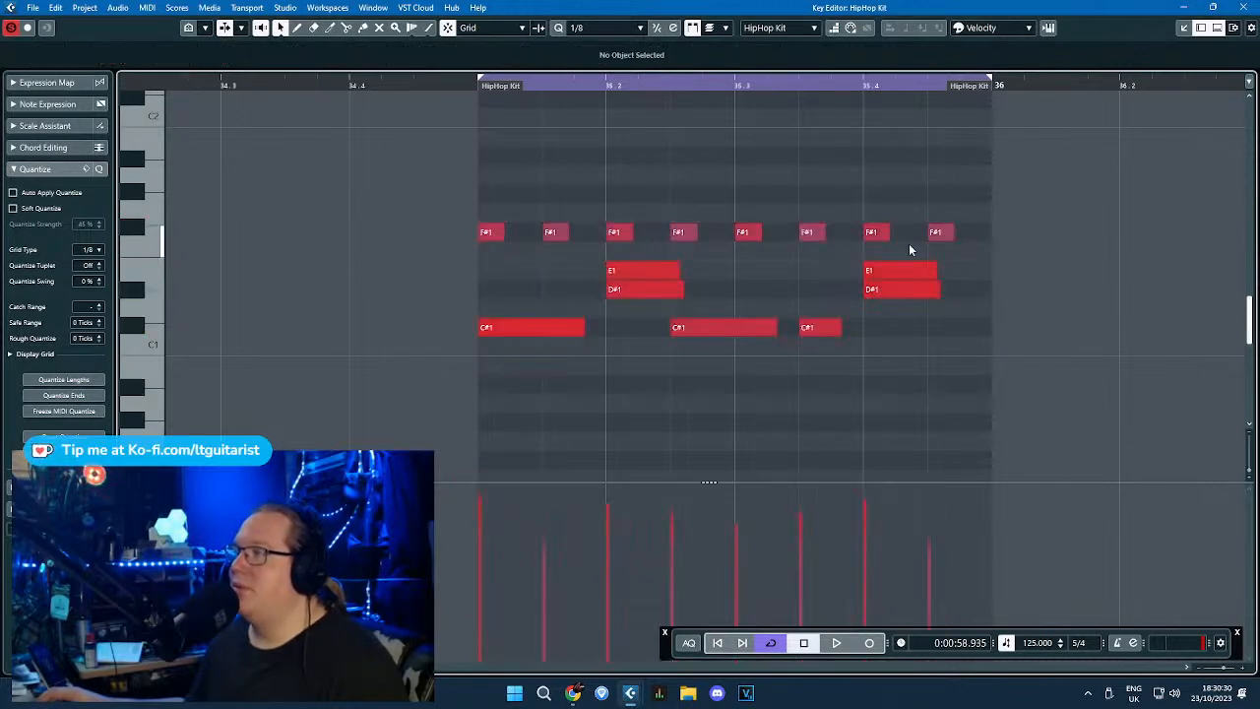
pyautogui.moveTo(971, 242); pyautogui.dragTo(614, 278)
pyautogui.moveTo(927, 309); pyautogui.dragTo(628, 298)
pyautogui.click(535, 152)
# Play the looped drum bar at bar 35 and examine its straight eighth-note F#1 hi-hats.
pyautogui.click(467, 84)
pyautogui.press('space')
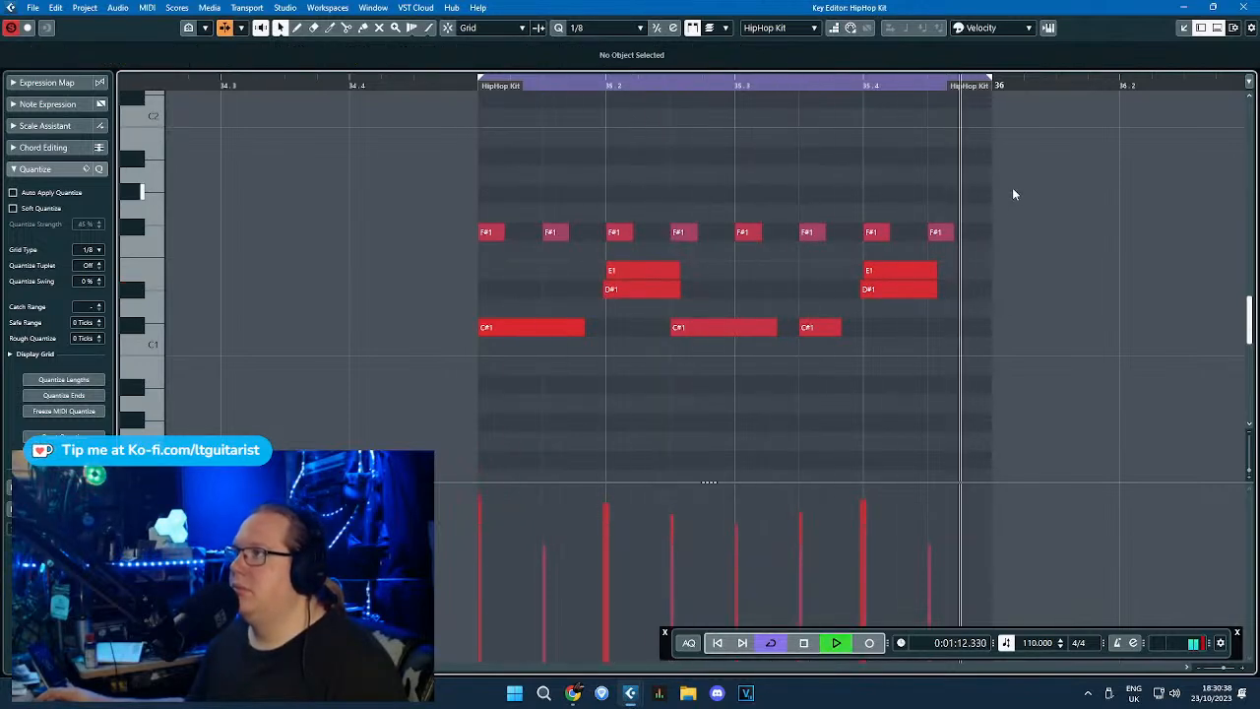
pyautogui.press('space')
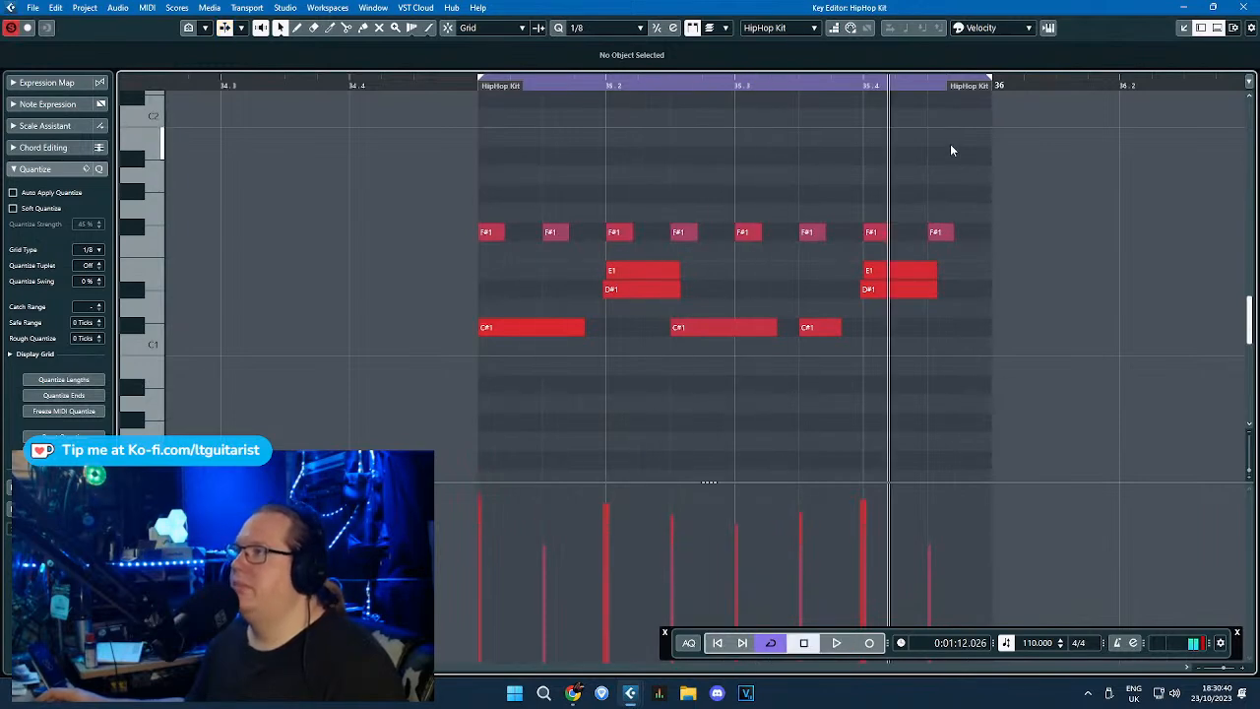
pyautogui.moveTo(1055, 147); pyautogui.dragTo(418, 250)
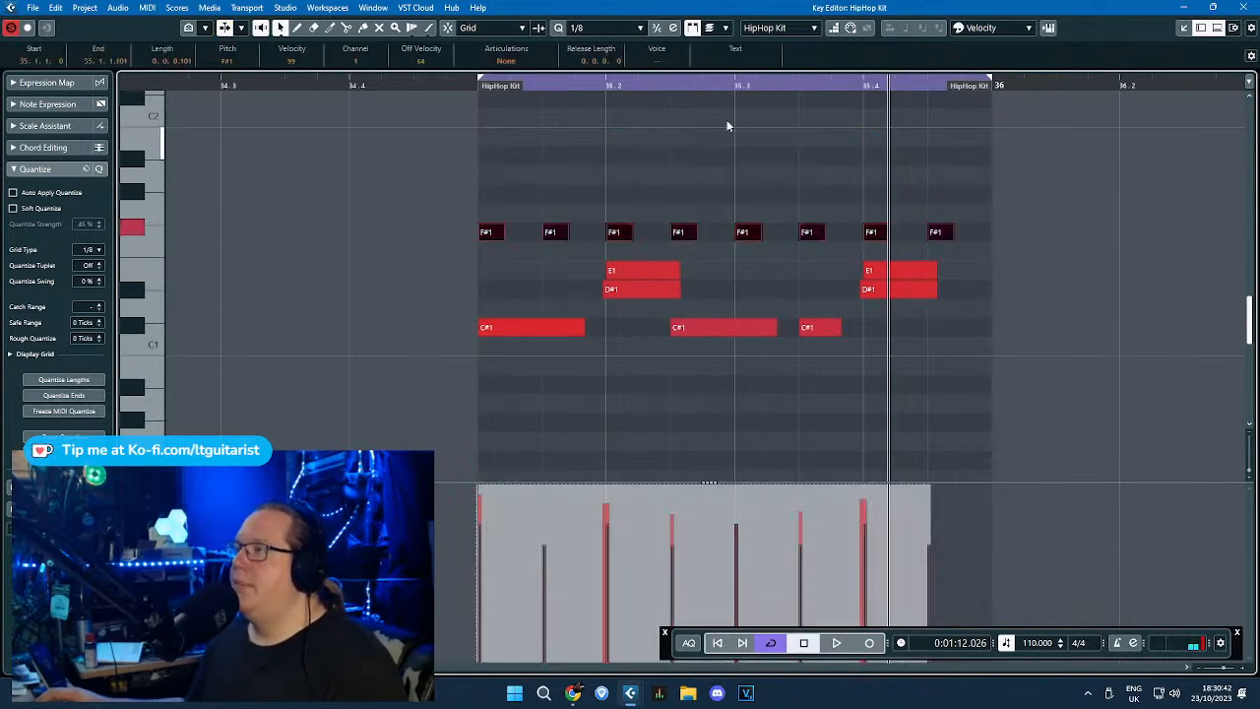
pyautogui.click(730, 123)
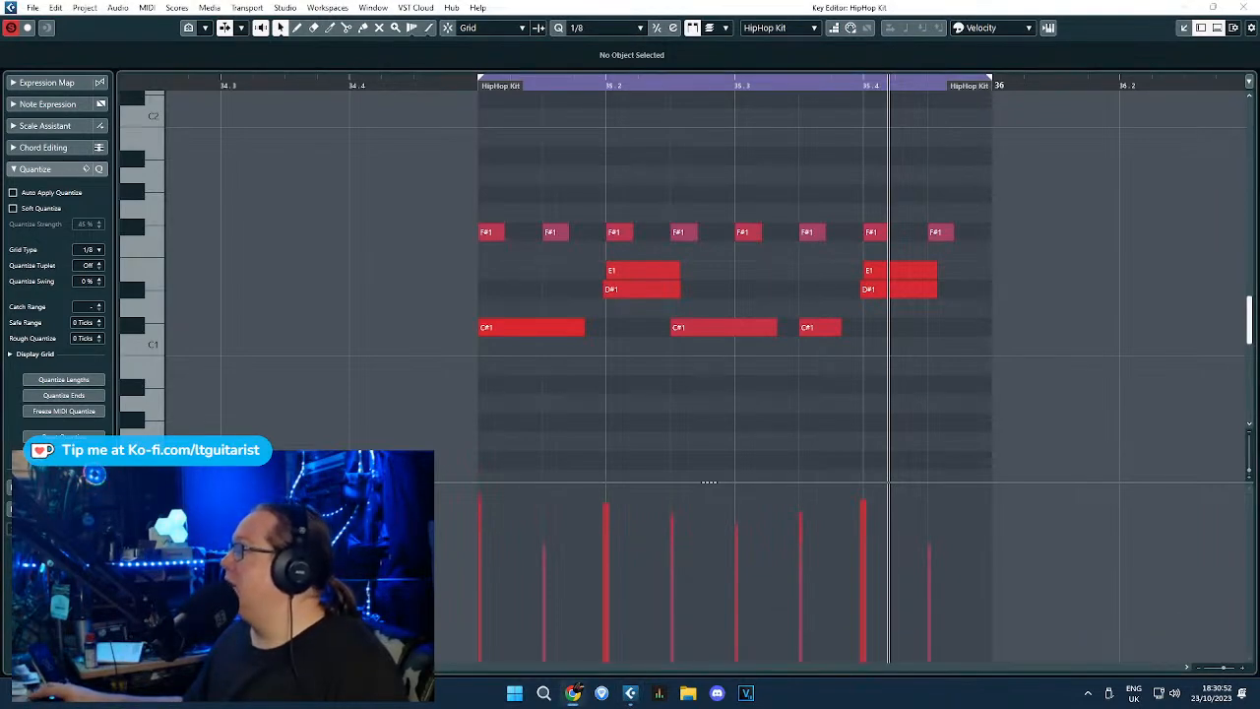
pyautogui.click(1119, 217)
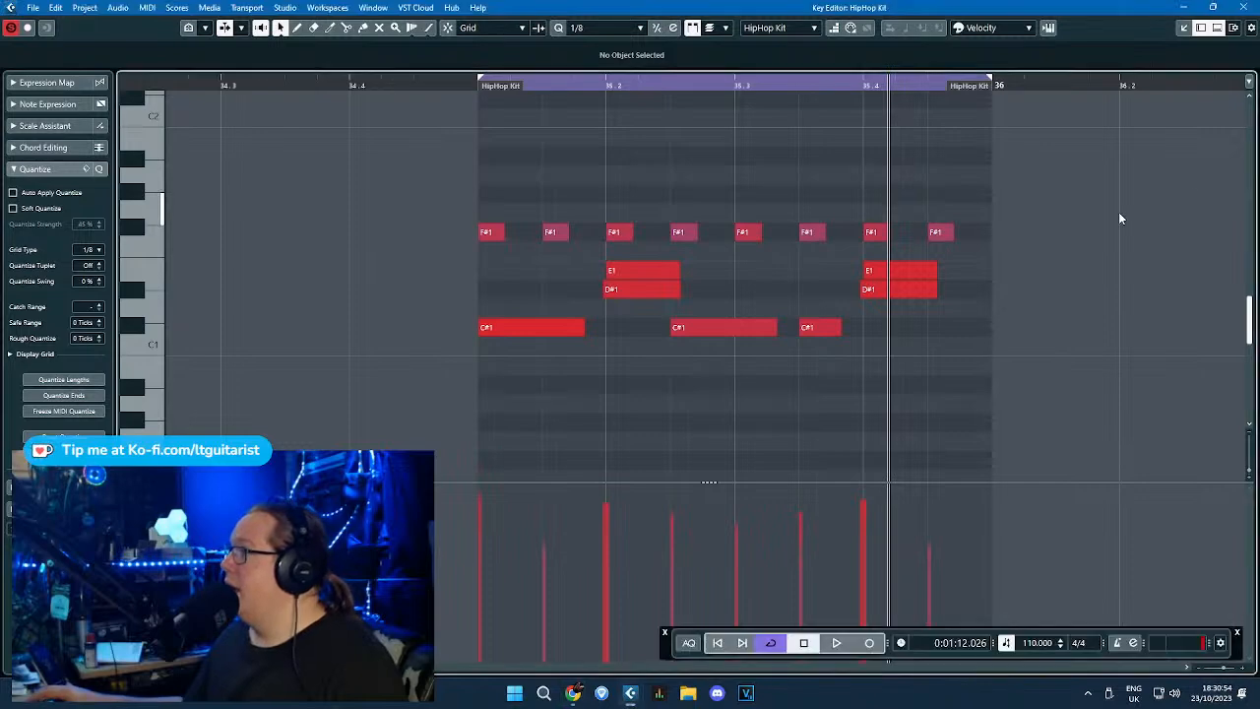
pyautogui.click(1107, 188)
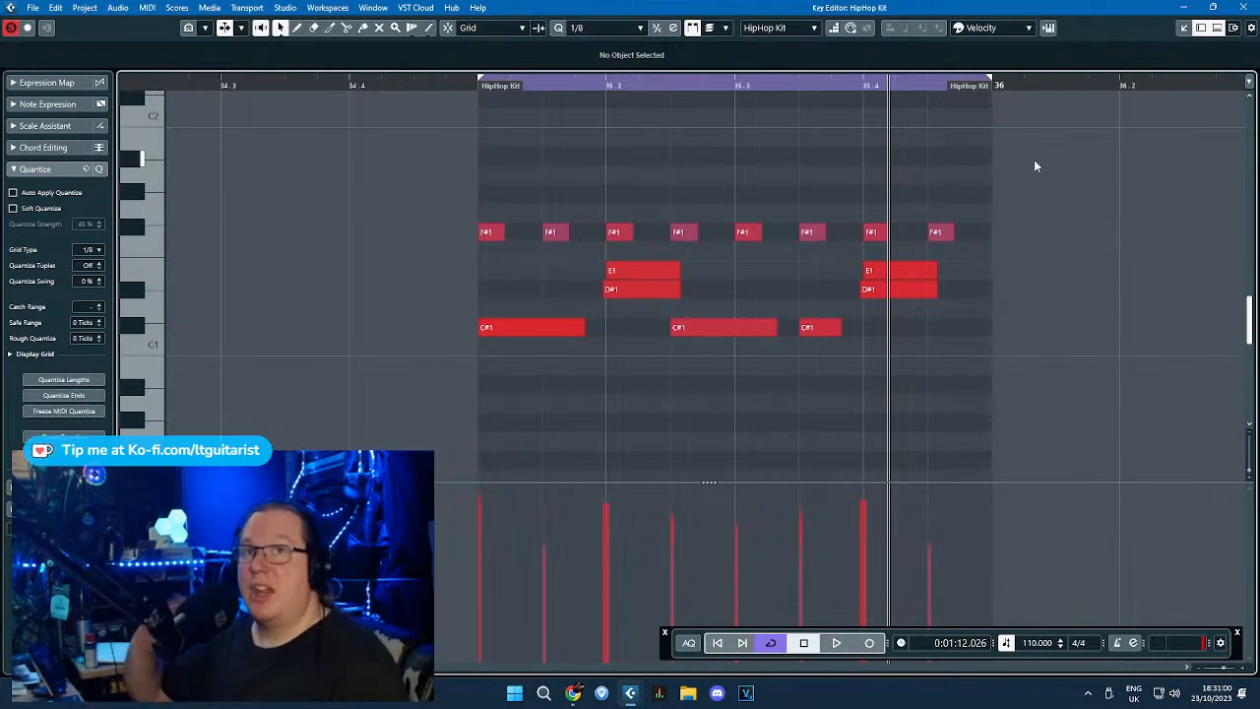
# Close the Key Editor, duplicate the bar 35 drum part to bar 36 and move the loop range onto bar 36.
pyautogui.scroll(-3, 945, 138)
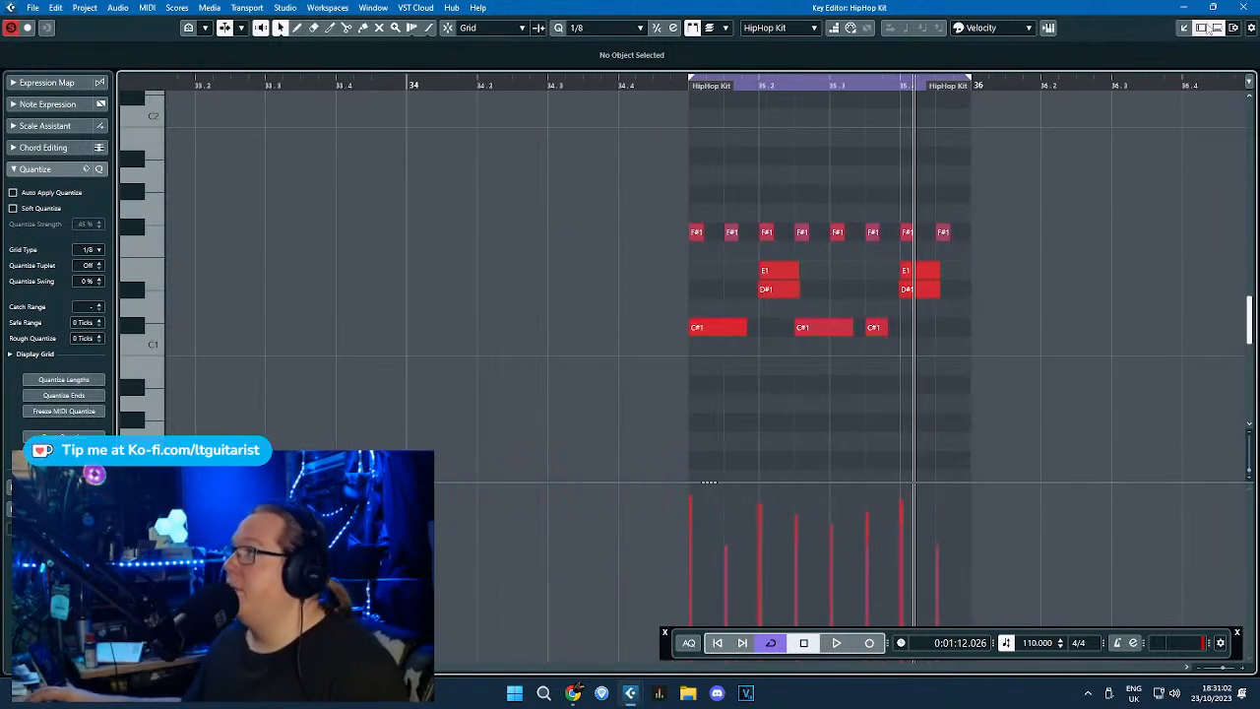
pyautogui.click(1245, 6)
pyautogui.hotkey('ctrl', 'd')
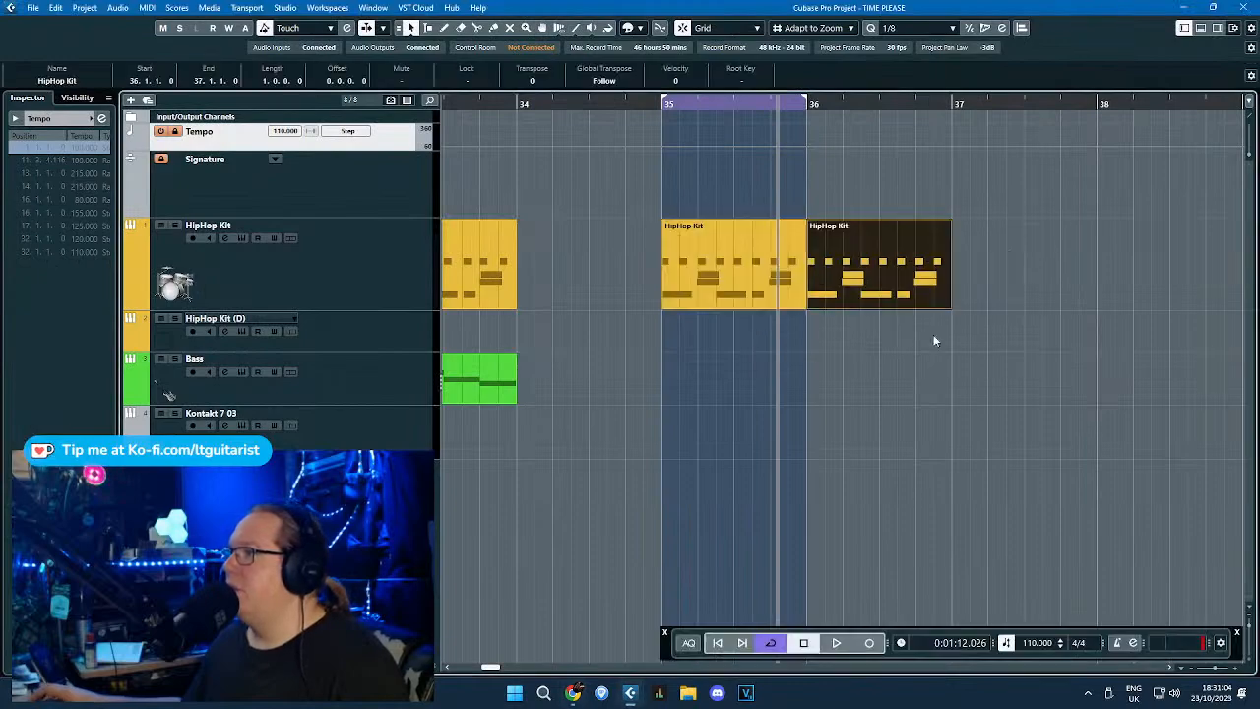
pyautogui.moveTo(815, 98); pyautogui.dragTo(965, 114)
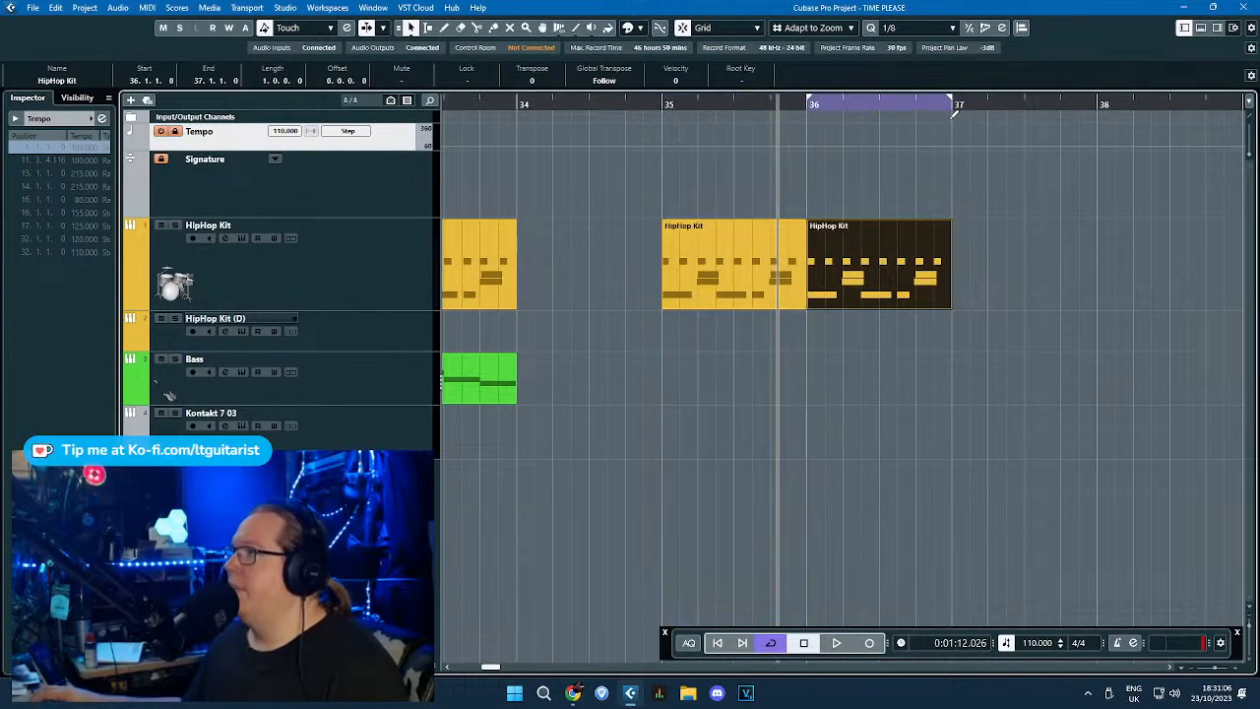
# Open the bar 36 HipHop Kit part in the Key Editor and set the quantize grid to 1/8 Triplet.
pyautogui.doubleClick(867, 259)
pyautogui.moveTo(481, 128); pyautogui.dragTo(169, 120)
pyautogui.press('h')
pyautogui.press('h')
pyautogui.press('h')
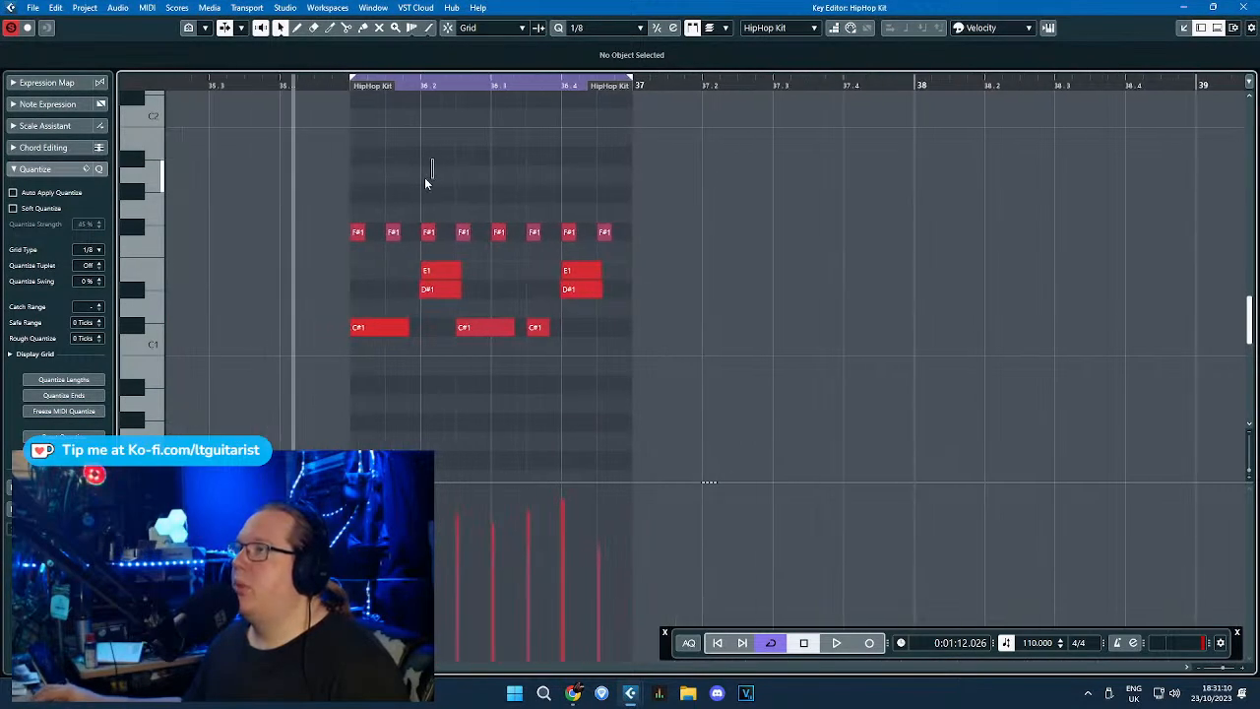
pyautogui.click(605, 27)
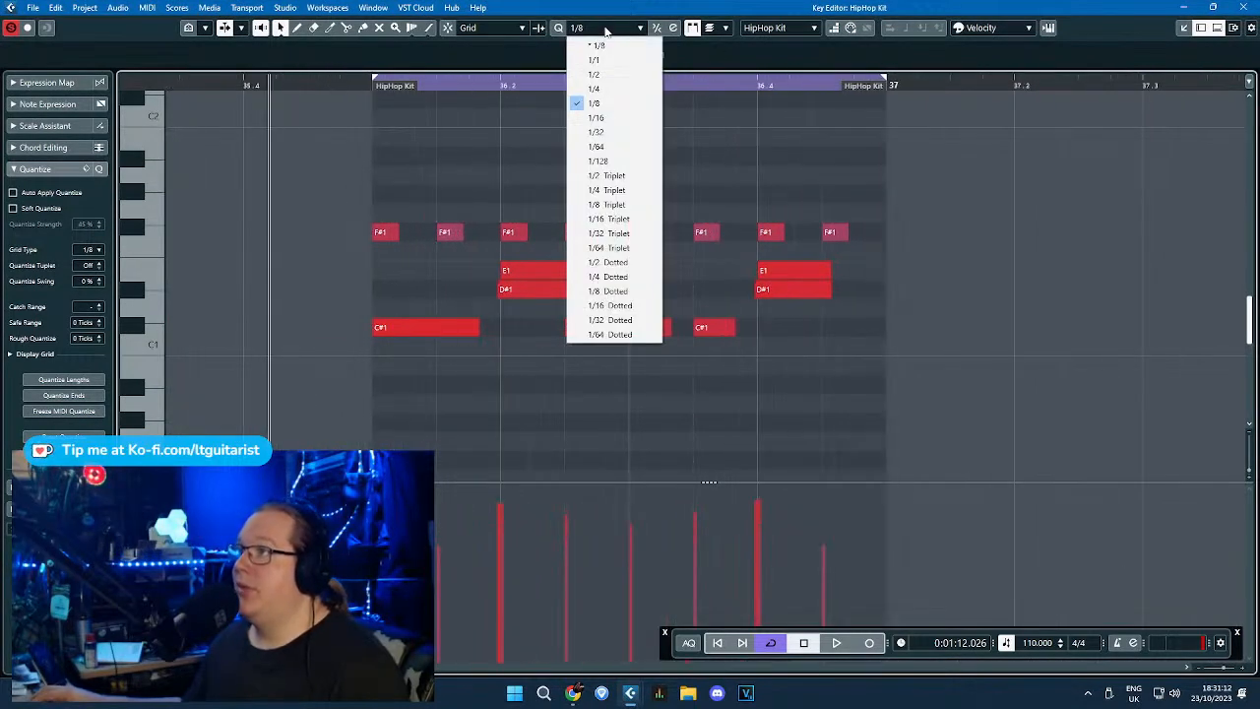
pyautogui.click(829, 110)
pyautogui.moveTo(413, 146); pyautogui.dragTo(844, 202)
pyautogui.click(604, 30)
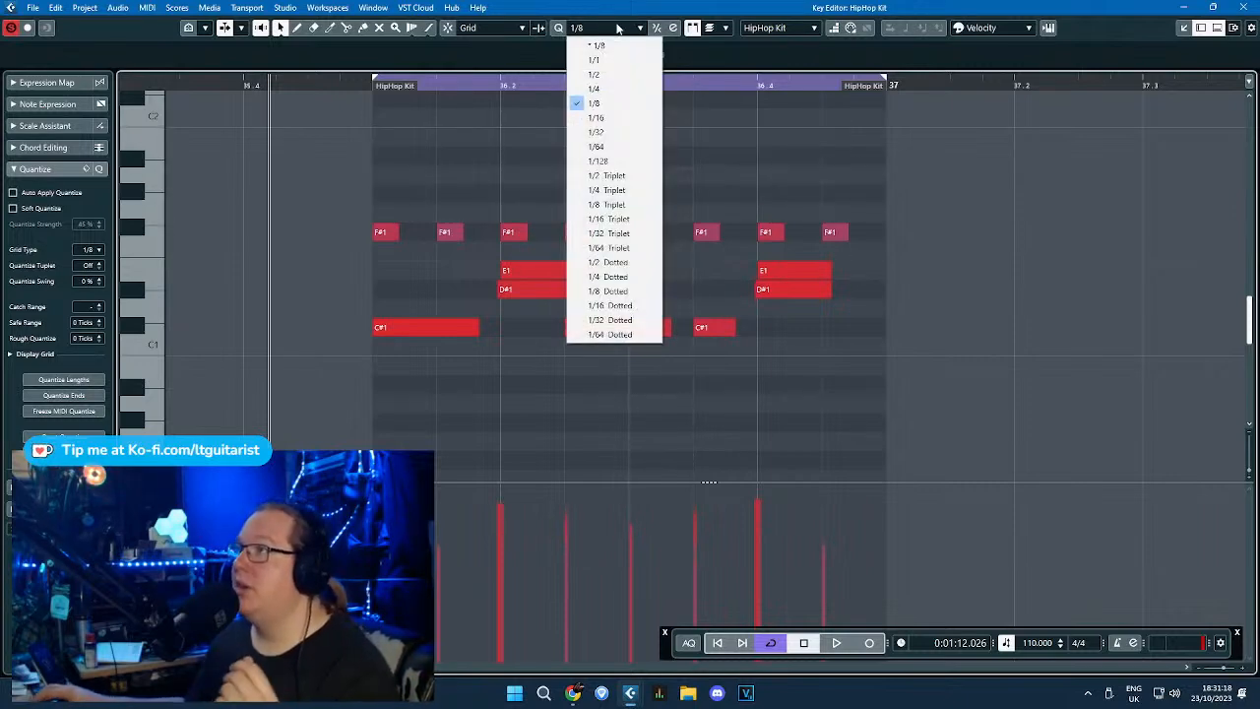
pyautogui.click(637, 205)
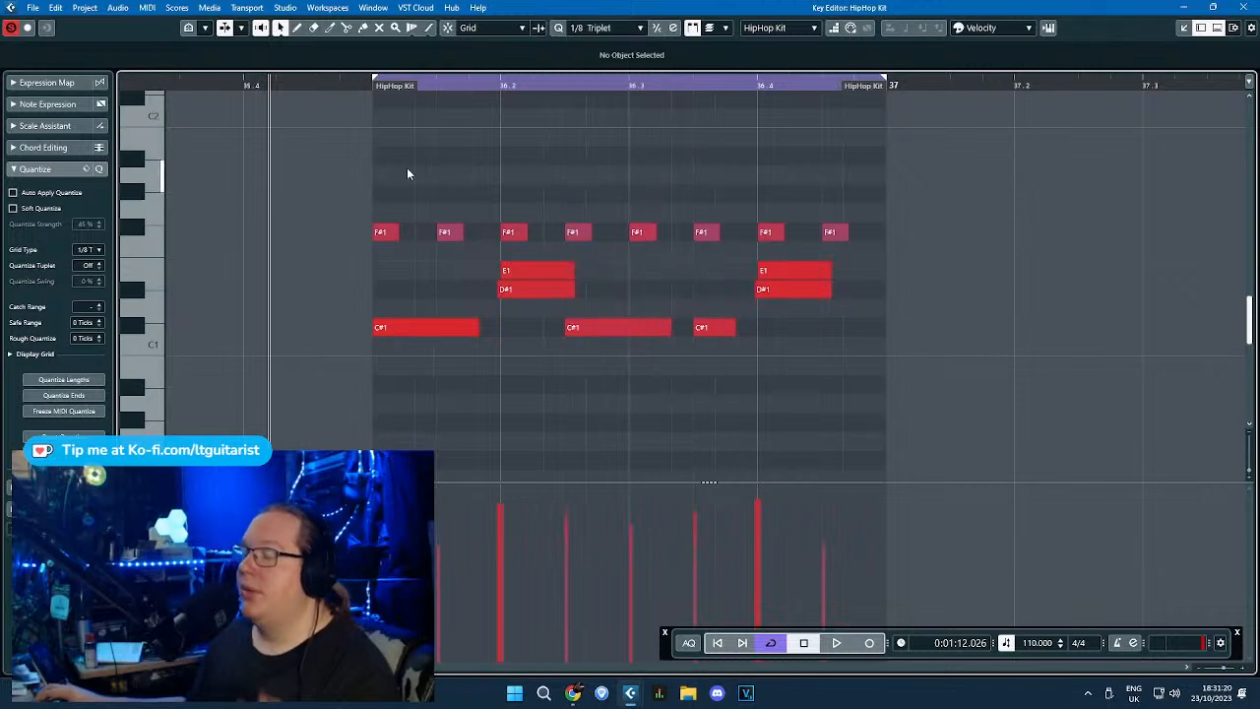
# Compare the grid divisions by switching the quantize value to 1/8 and back to 1/8 Triplet.
pyautogui.click(637, 32)
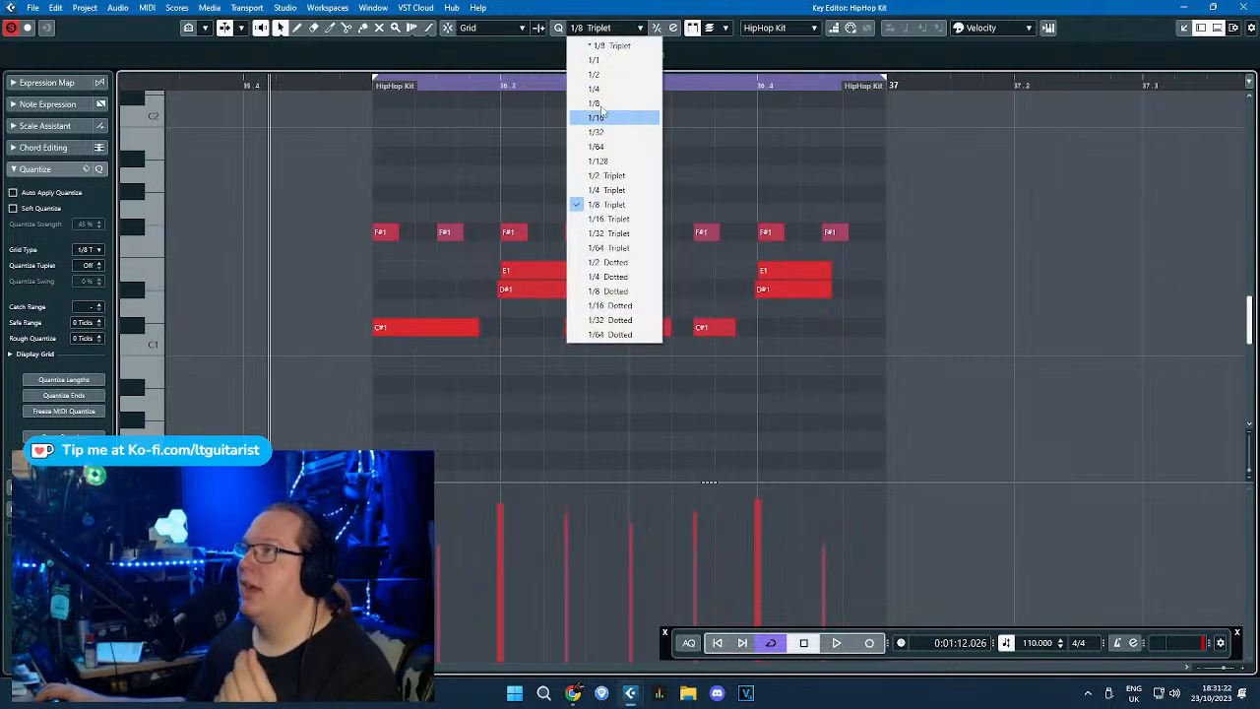
pyautogui.click(610, 103)
pyautogui.moveTo(386, 155); pyautogui.dragTo(886, 187)
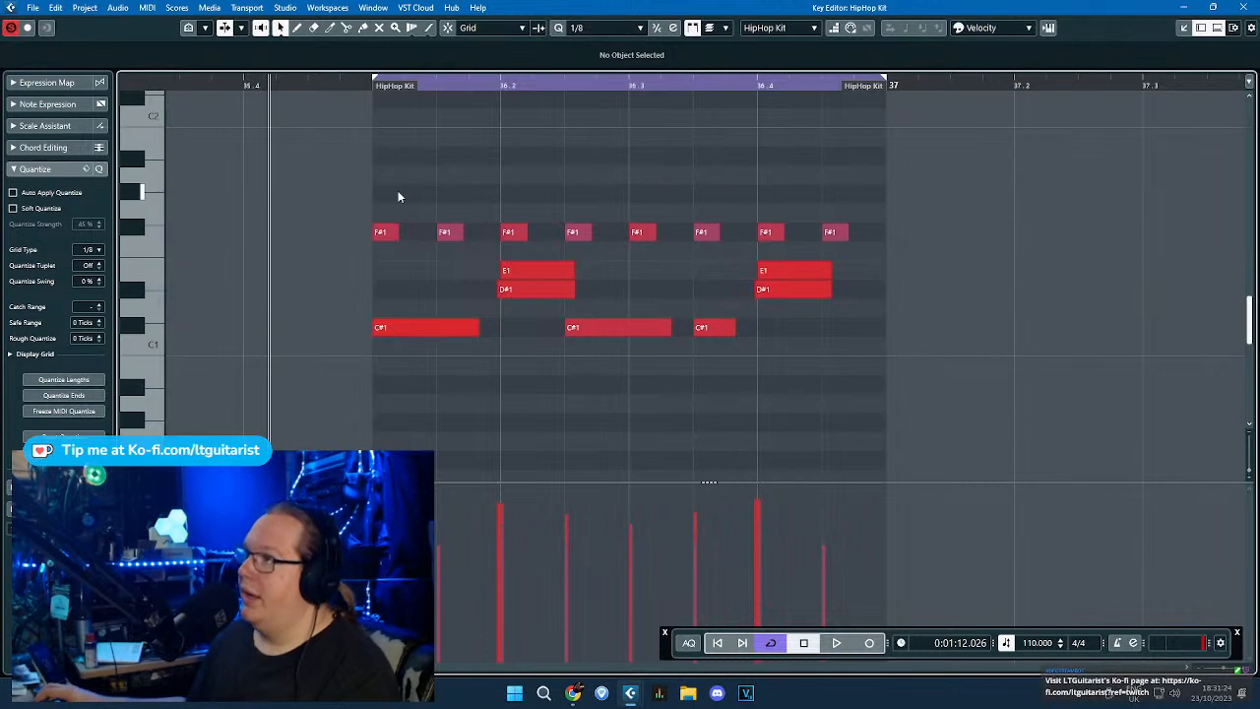
pyautogui.click(596, 27)
pyautogui.click(614, 204)
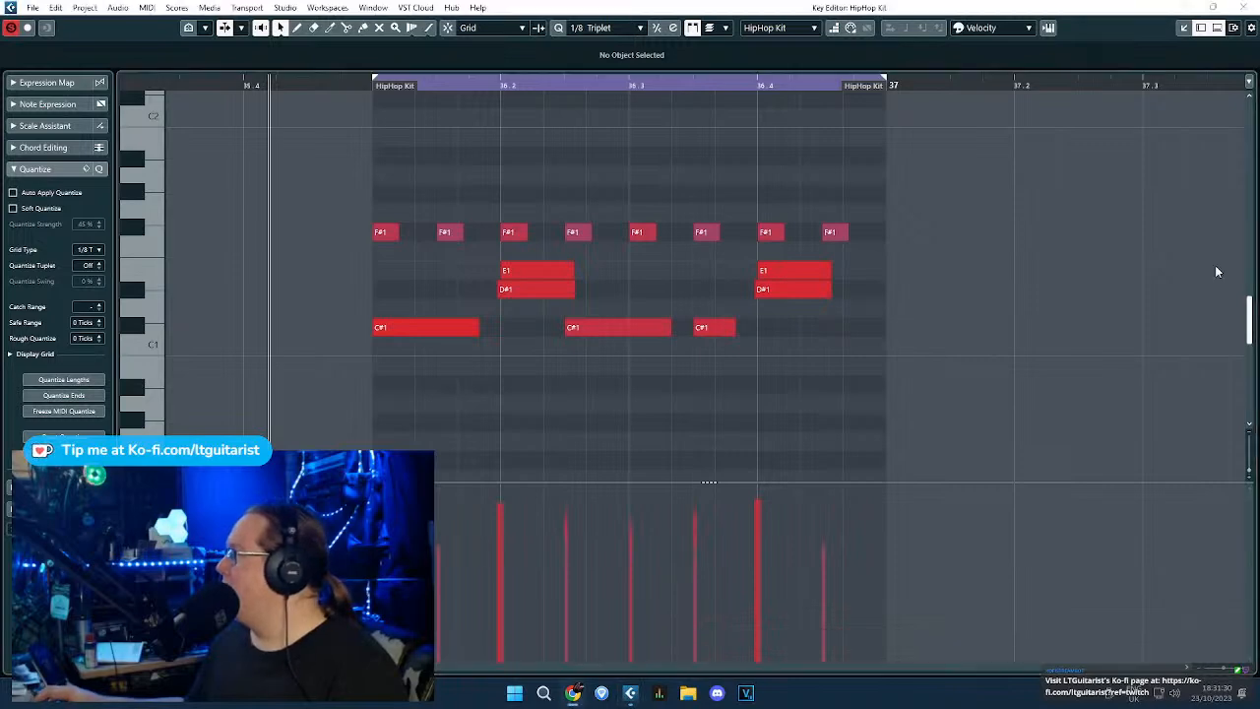
# Place F#1 hi-hat notes on the second and third triplet positions of beat 1 in bar 36.
pyautogui.click(495, 189)
pyautogui.scroll(3, 436, 228)
pyautogui.moveTo(468, 236); pyautogui.dragTo(506, 239)
pyautogui.press('j')
pyautogui.scroll(-3, 506, 239)
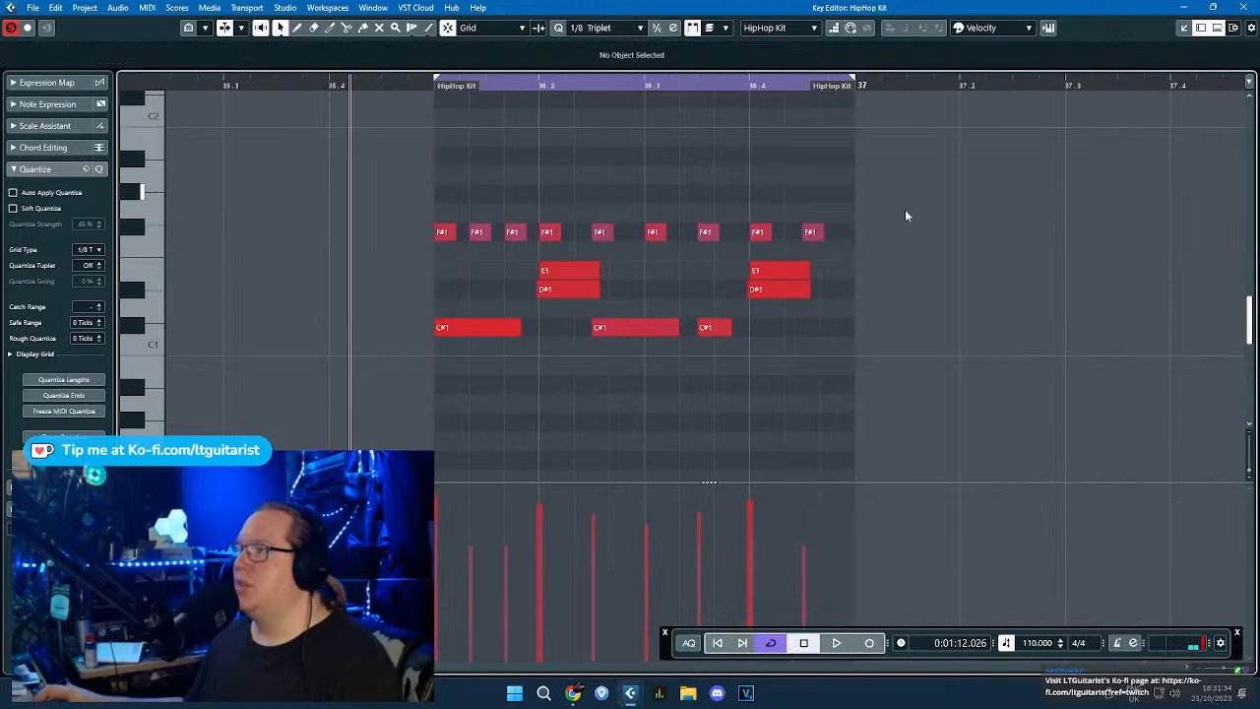
# Delete the F#1 notes from beat 2 onward and duplicate the beat 1 hi-hat triplet onto beat 2.
pyautogui.moveTo(982, 196); pyautogui.dragTo(548, 246)
pyautogui.press('Delete')
pyautogui.scroll(3, 545, 248)
pyautogui.hotkey('ctrl', 'd')
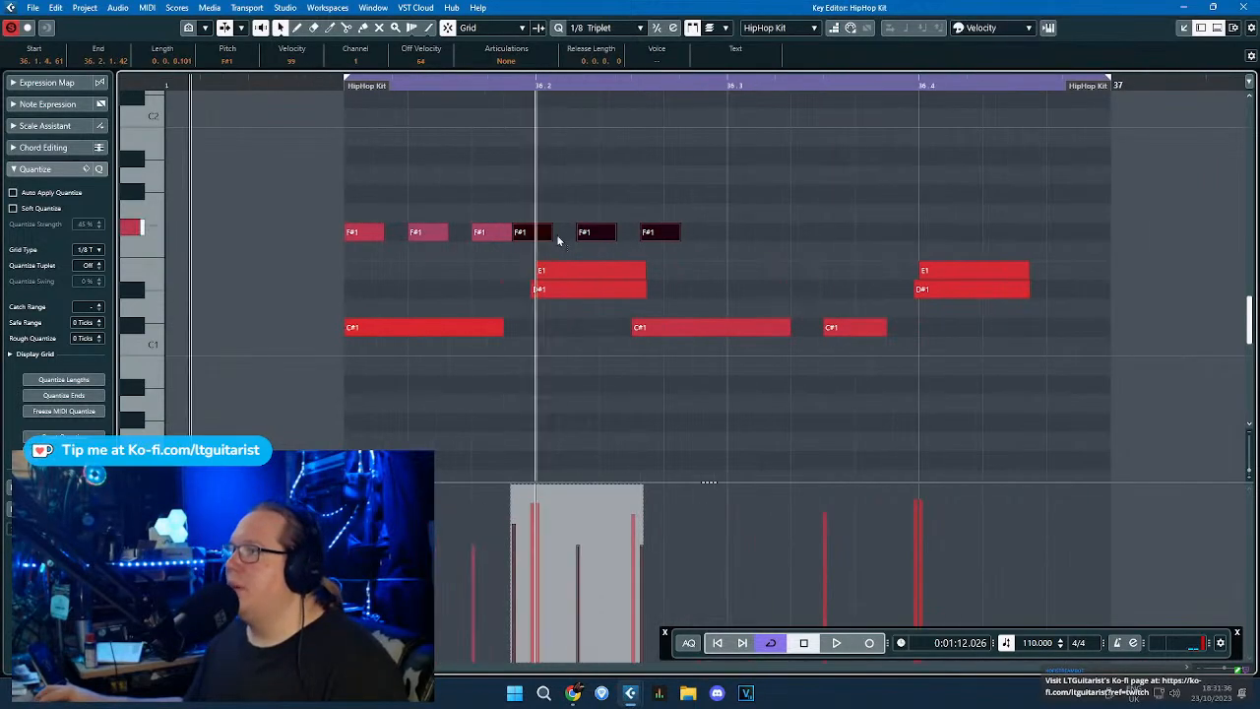
pyautogui.moveTo(558, 237); pyautogui.dragTo(579, 238)
# Duplicate the six F#1 triplet notes of beats 1 and 2 onto beats 3 and 4.
pyautogui.moveTo(804, 189); pyautogui.dragTo(368, 245)
pyautogui.hotkey('ctrl', 'd')
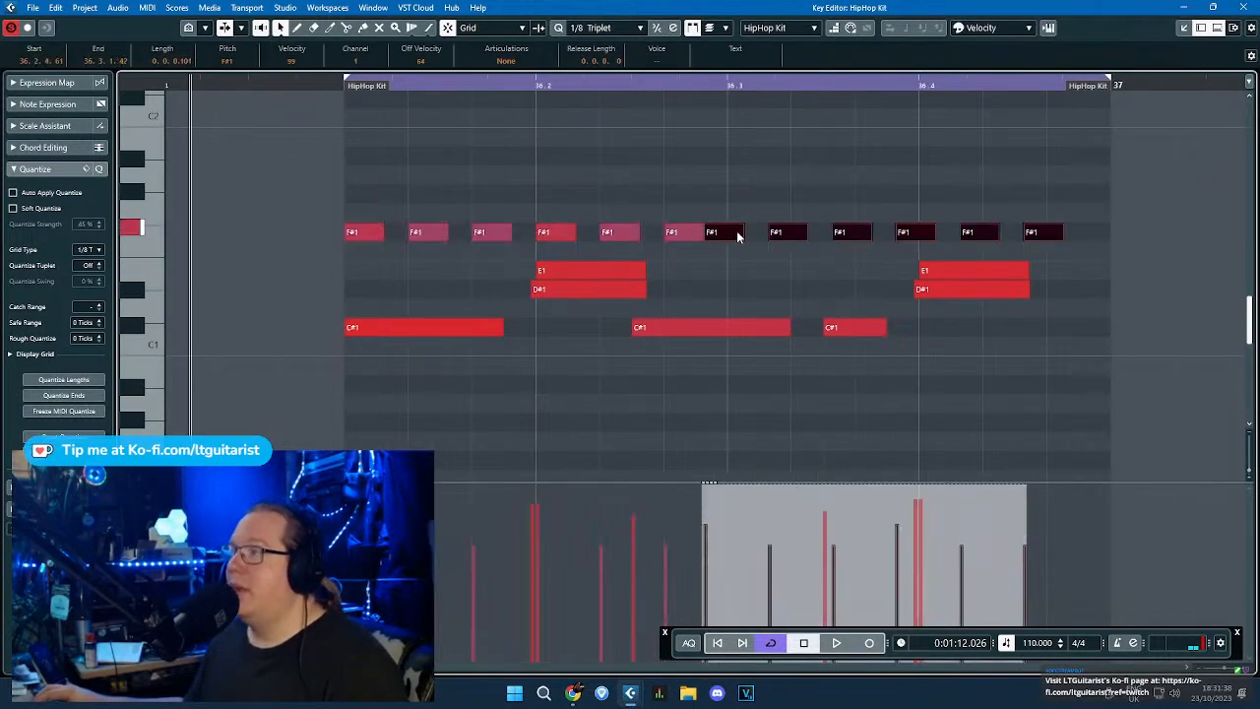
pyautogui.moveTo(738, 234); pyautogui.dragTo(761, 235)
pyautogui.click(676, 161)
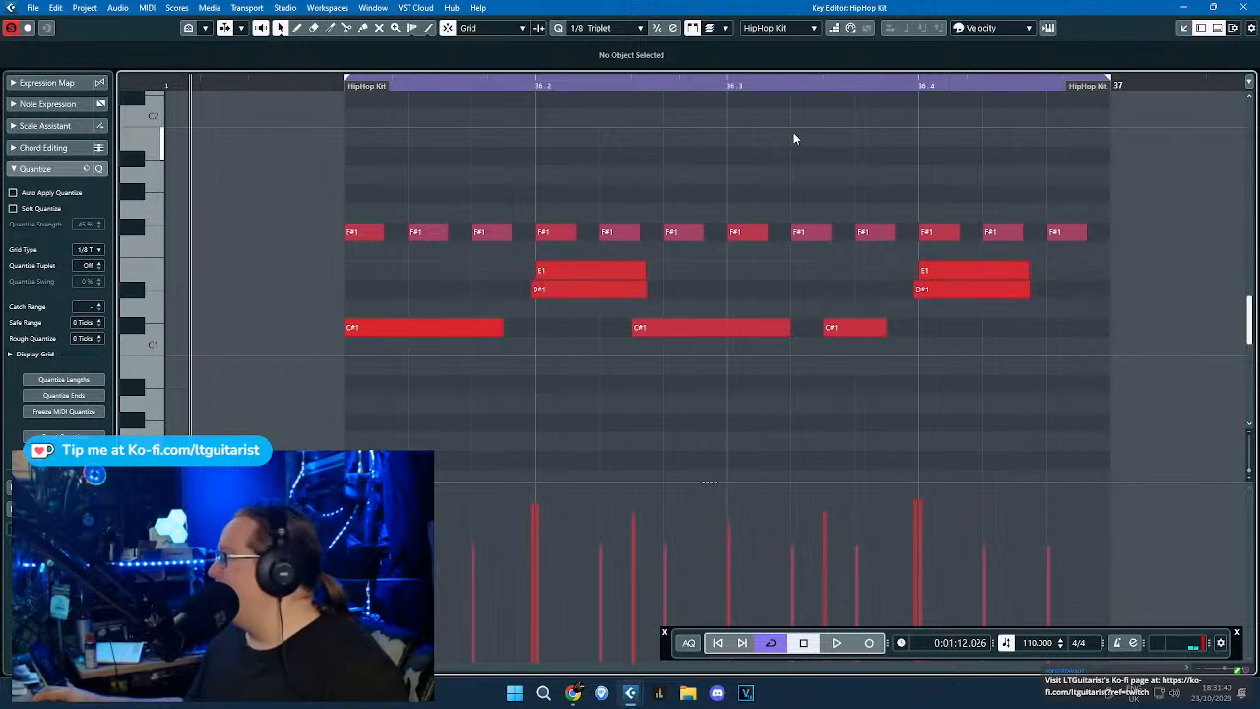
# Move the last C#1 kick to beat 3's third triplet and the middle C#1 kick to beat 2's second triplet.
pyautogui.scroll(-1, 819, 253)
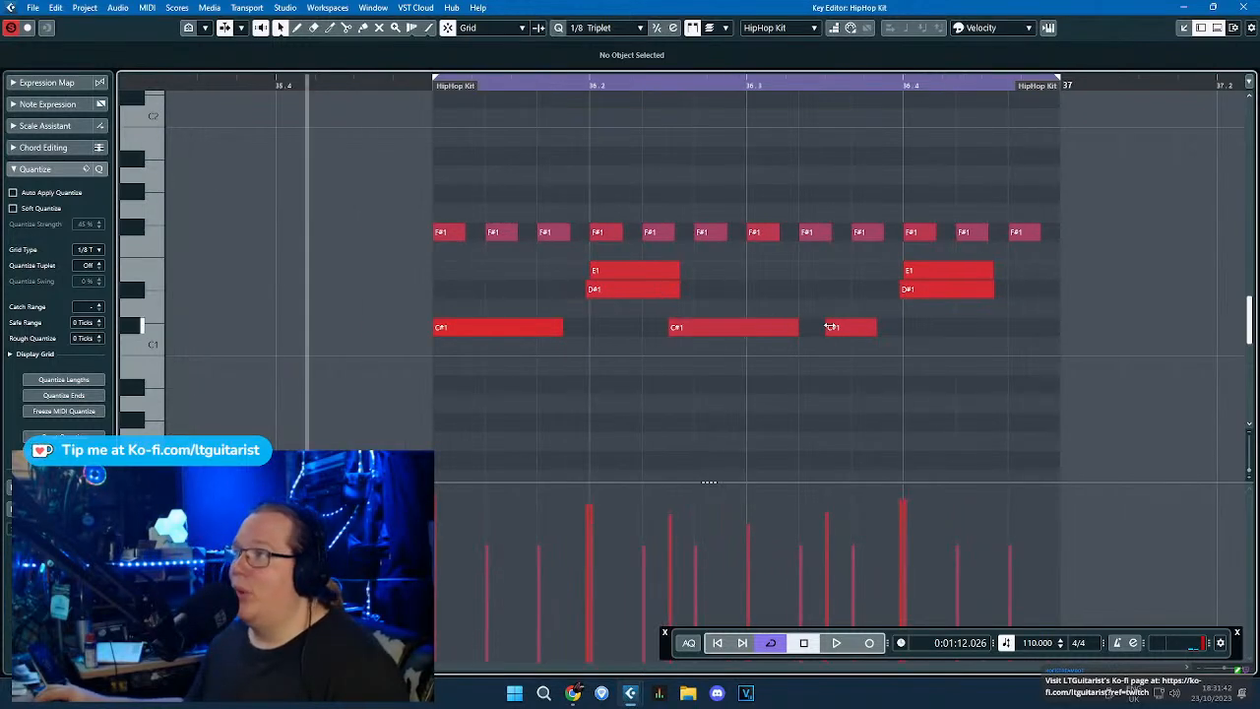
pyautogui.moveTo(830, 325); pyautogui.dragTo(856, 326)
pyautogui.click(818, 406)
pyautogui.moveTo(707, 337); pyautogui.dragTo(668, 336)
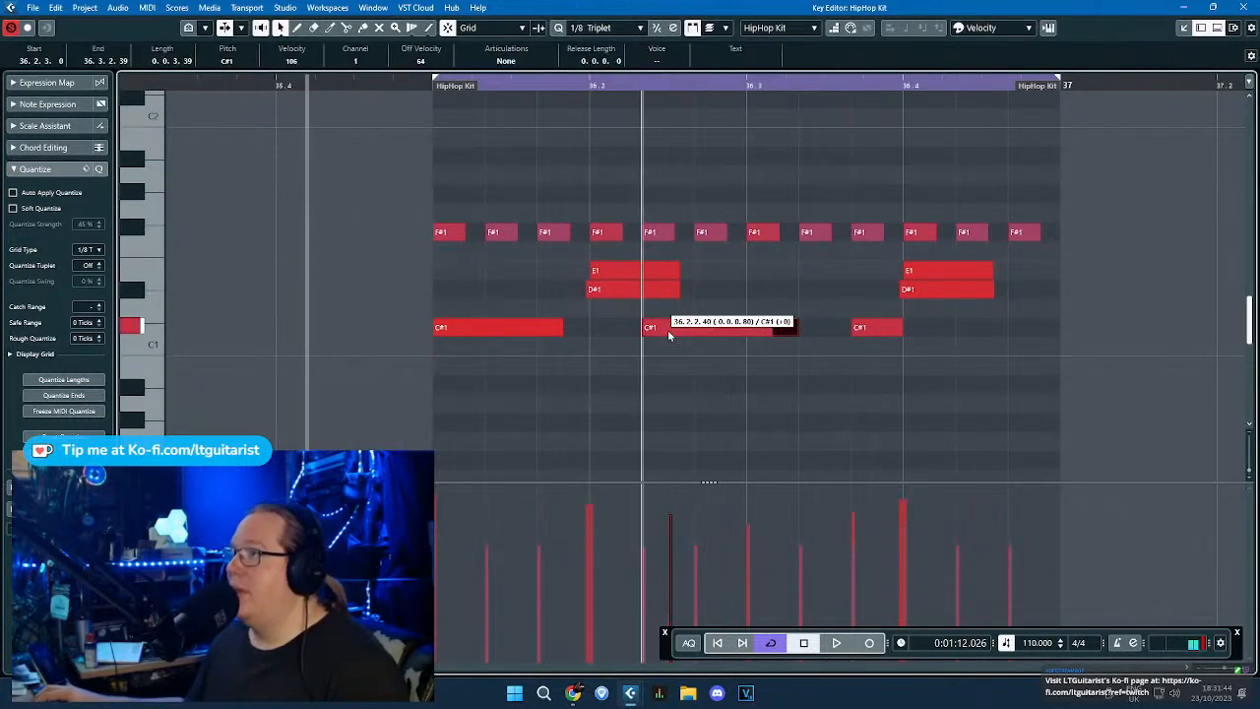
# Shorten the middle C#1 note so it ends at beat 36.3, play the bar and close the note editor.
pyautogui.moveTo(772, 327); pyautogui.dragTo(742, 328)
pyautogui.click(645, 250)
pyautogui.click(408, 84)
pyautogui.press('space')
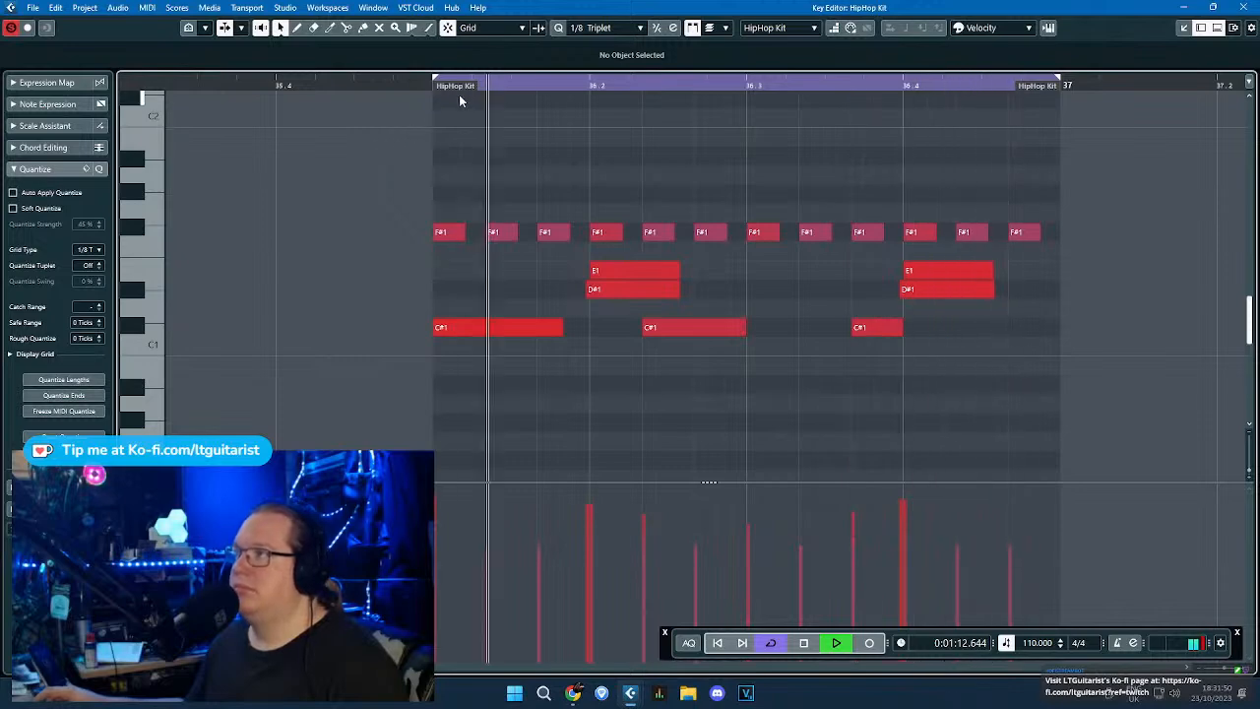
pyautogui.scroll(-5, 487, 126)
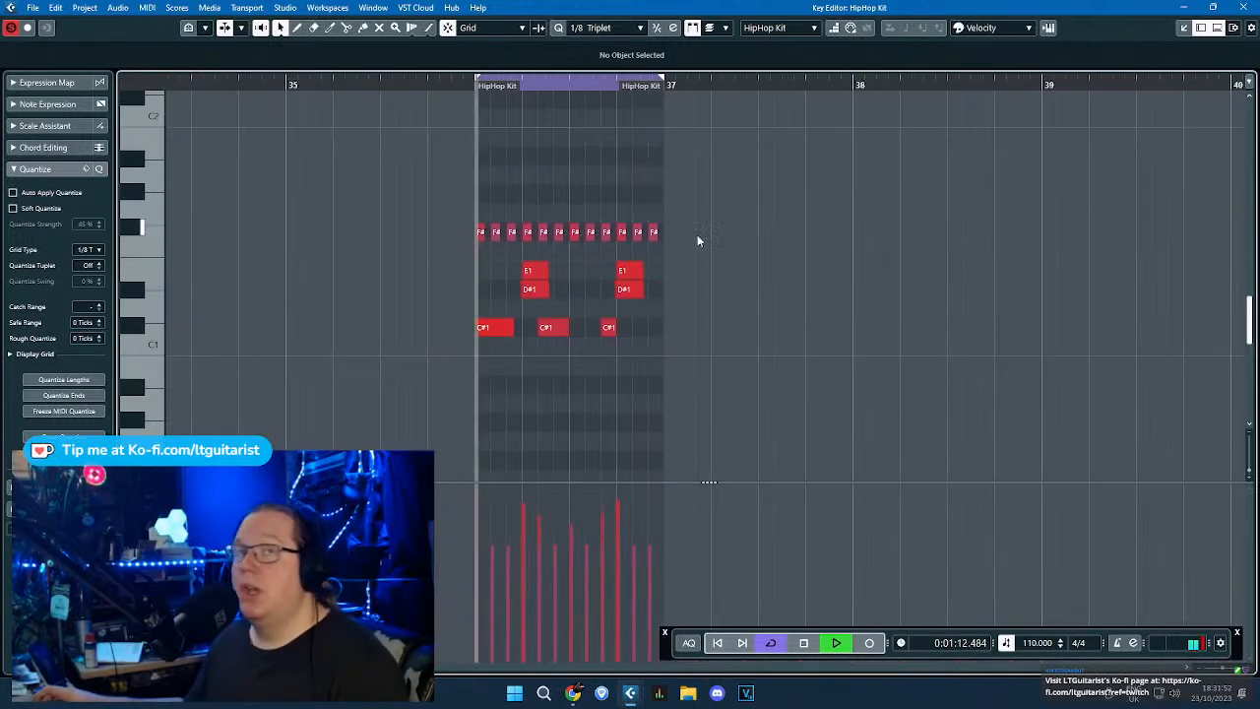
pyautogui.click(1243, 7)
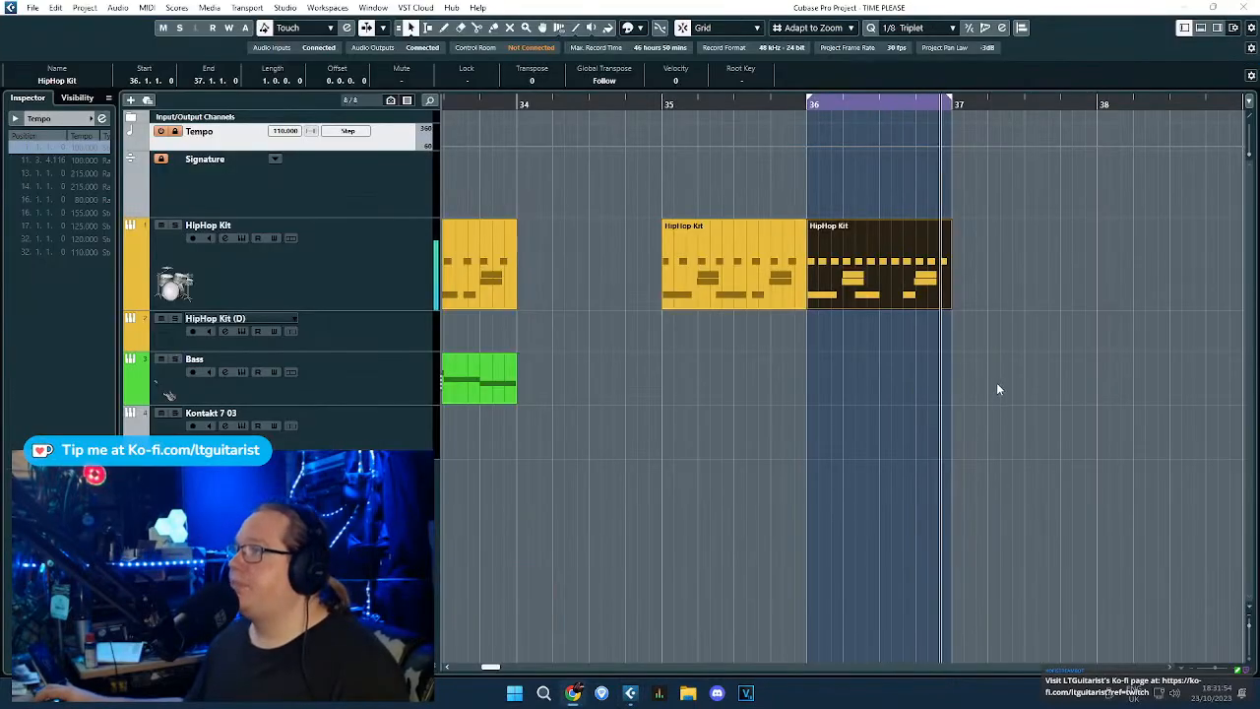
# Duplicate the HipHop Kit part from bar 36 into bar 37 and set the cycle range to bar 37.
pyautogui.click(1103, 374)
pyautogui.click(849, 285)
pyautogui.hotkey('ctrl', 'd')
pyautogui.moveTo(958, 299); pyautogui.dragTo(966, 281)
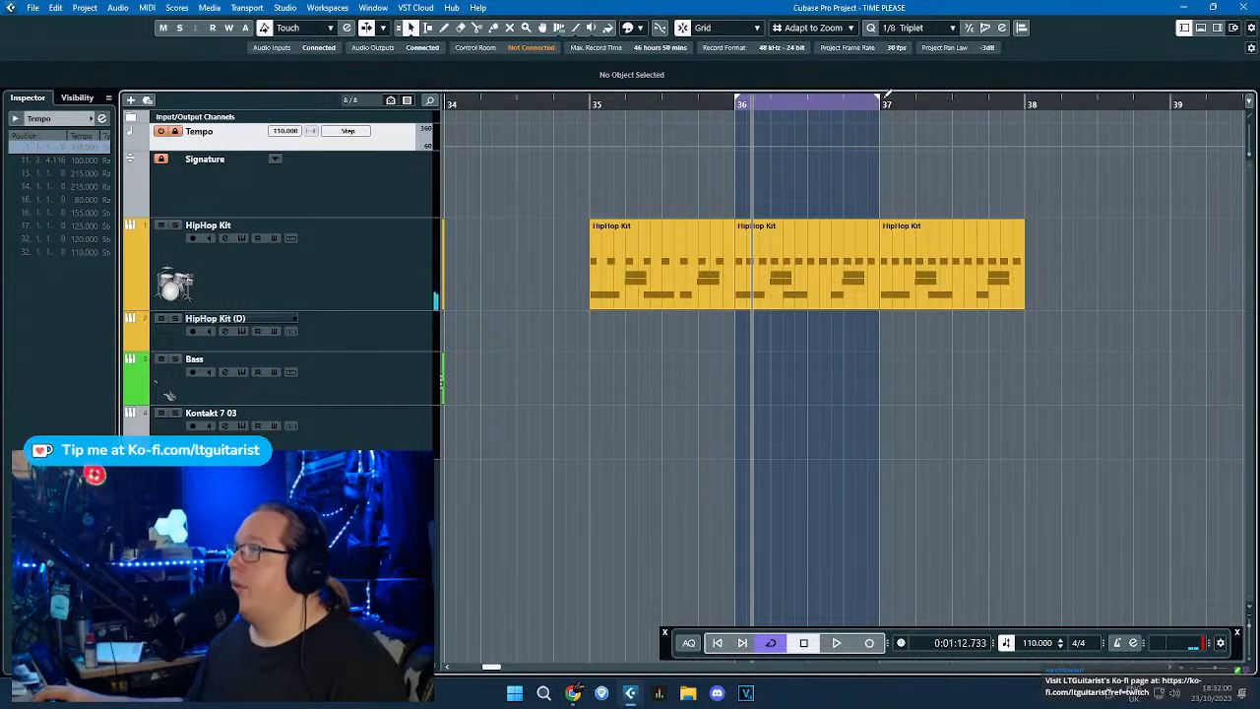
pyautogui.moveTo(882, 98); pyautogui.dragTo(1026, 107)
# In the bar 37 part, set the quantize grid to 1/8 and move the second and third C#1 notes to 37.2.3 and 37.3.3.
pyautogui.doubleClick(942, 271)
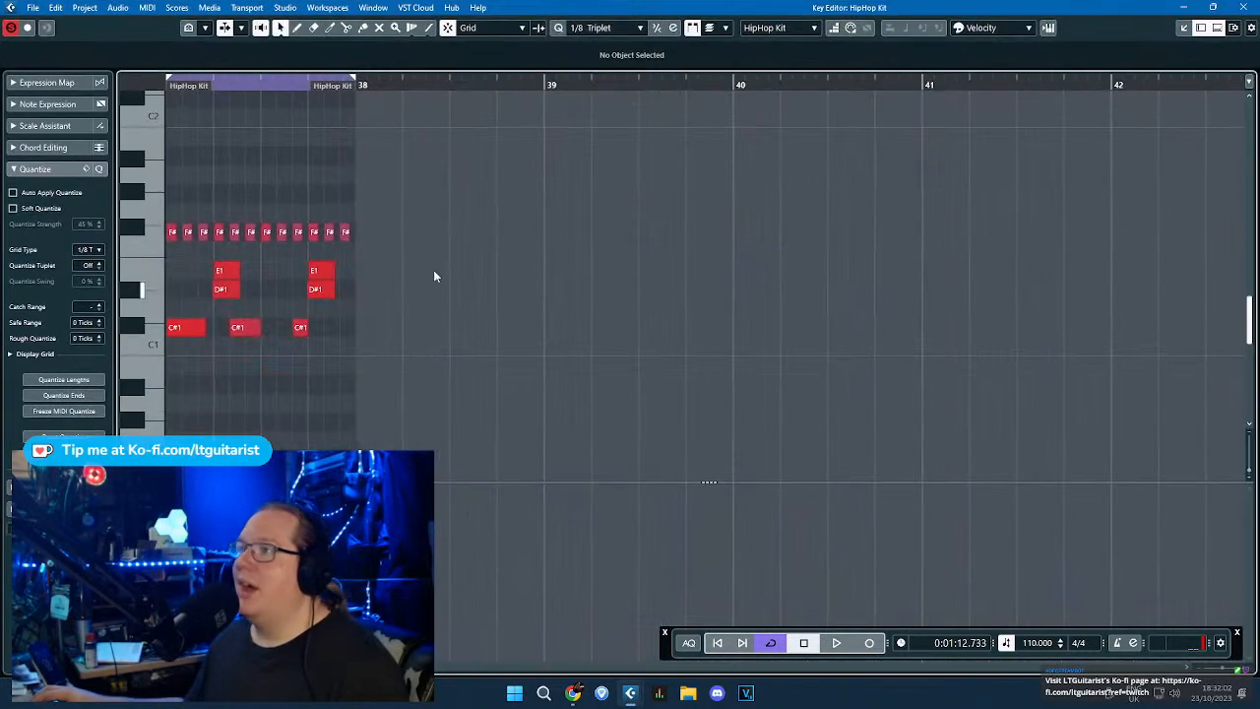
pyautogui.scroll(5, 370, 202)
pyautogui.moveTo(464, 152); pyautogui.dragTo(110, 158)
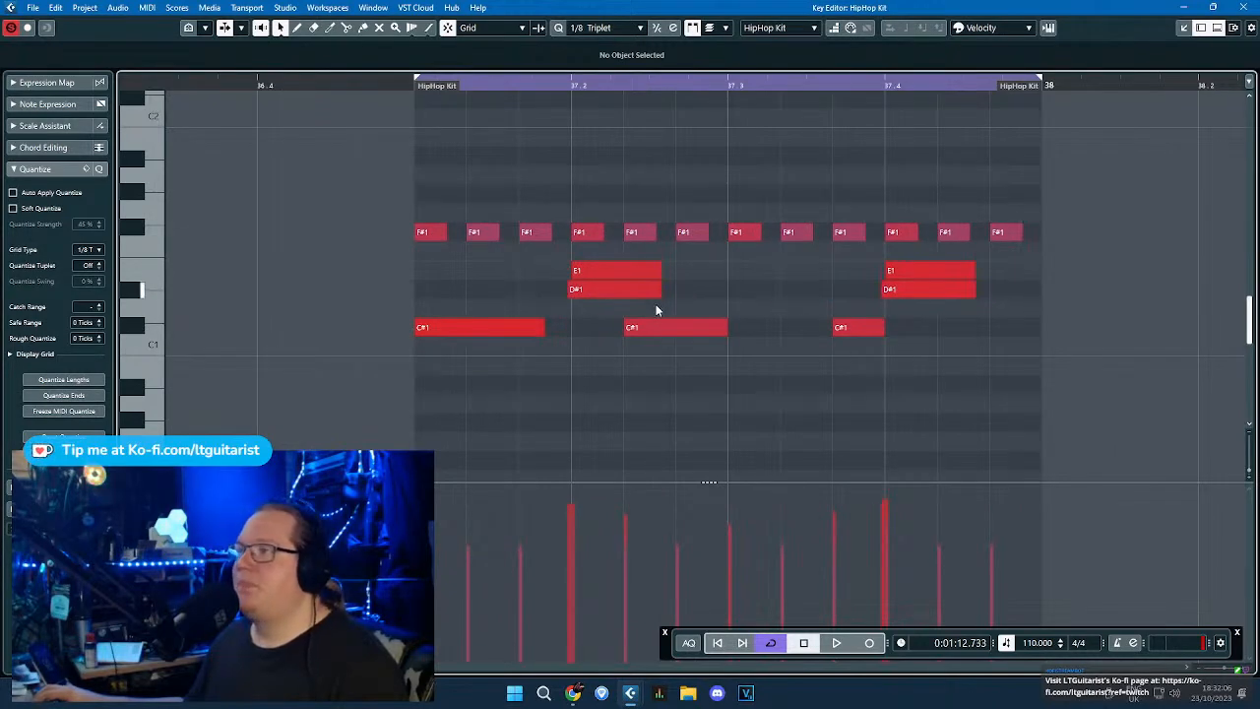
pyautogui.click(614, 28)
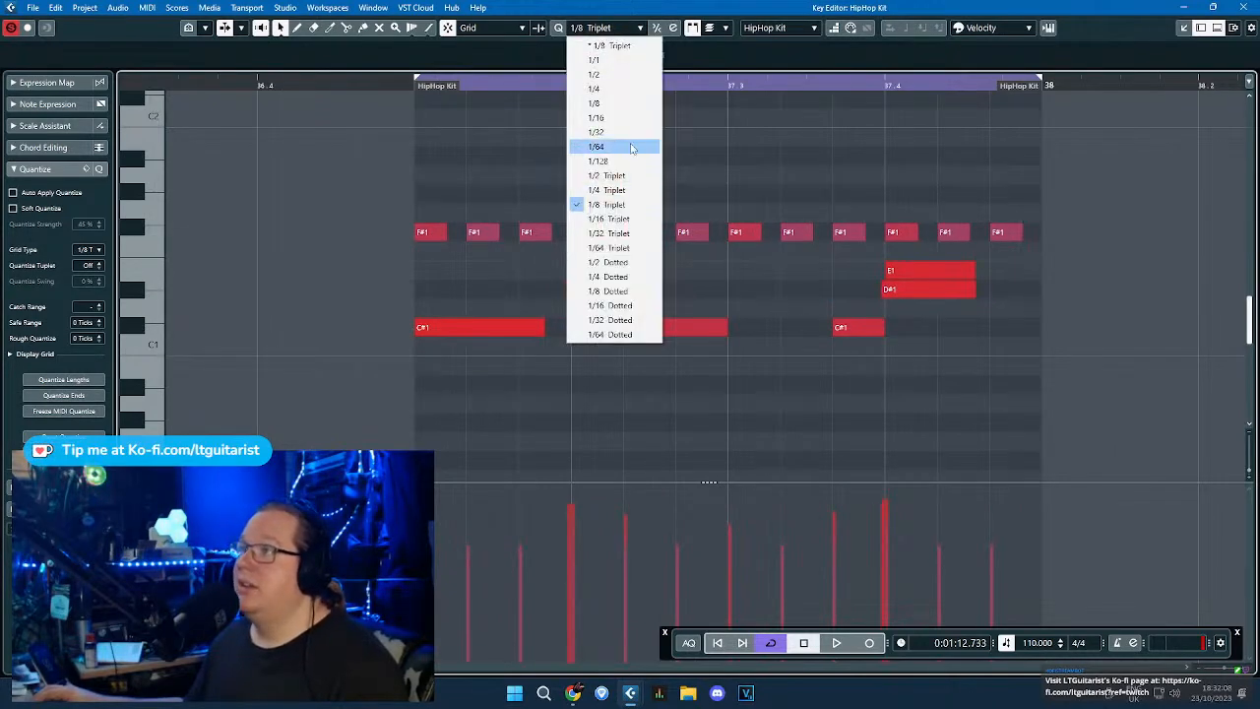
pyautogui.click(619, 103)
pyautogui.moveTo(658, 327); pyautogui.dragTo(683, 327)
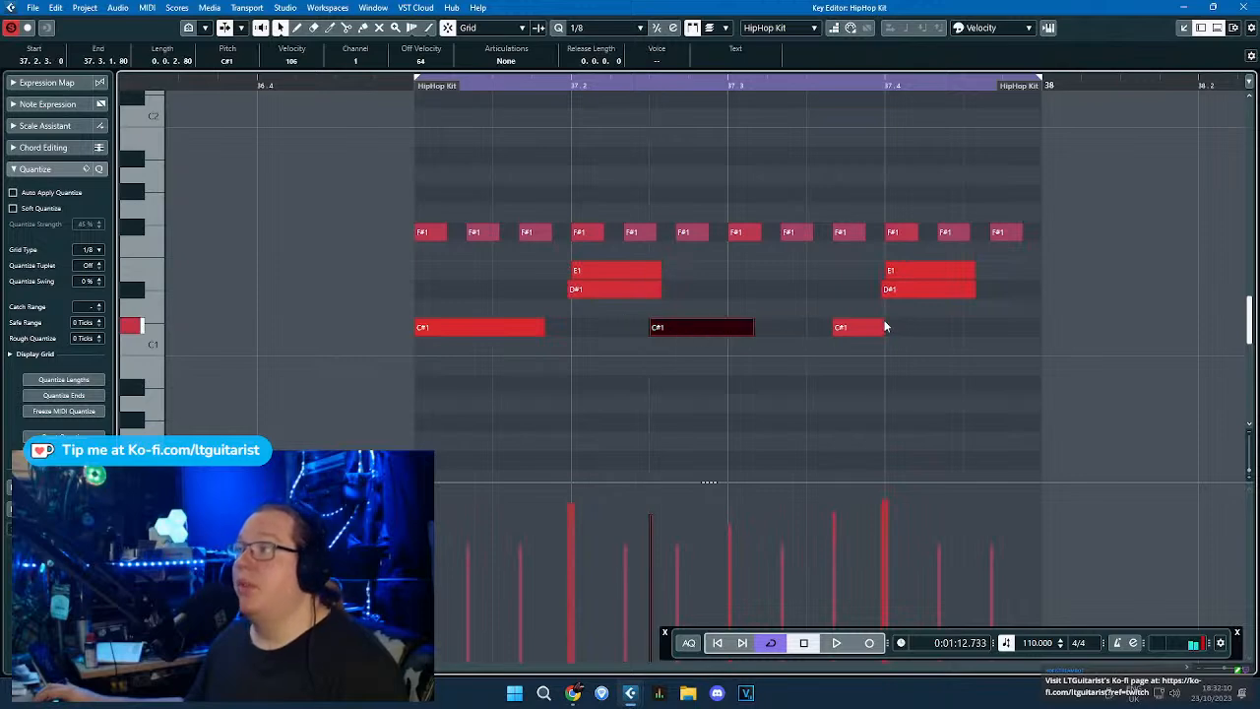
pyautogui.click(830, 293)
# Play bar 37 in a loop while highlighting the F#1 notes, followed by the E1, D#1 and C#1 notes.
pyautogui.press('space')
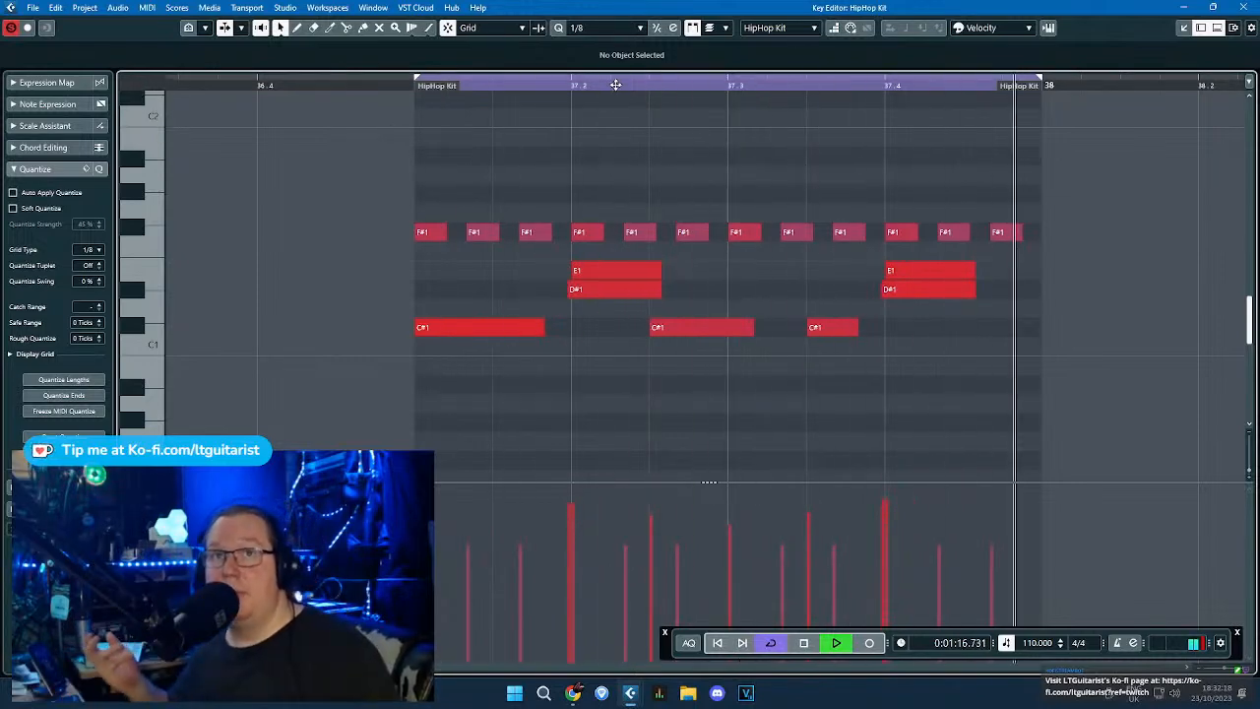
pyautogui.moveTo(344, 191); pyautogui.dragTo(1073, 241)
pyautogui.moveTo(473, 263); pyautogui.dragTo(1036, 401)
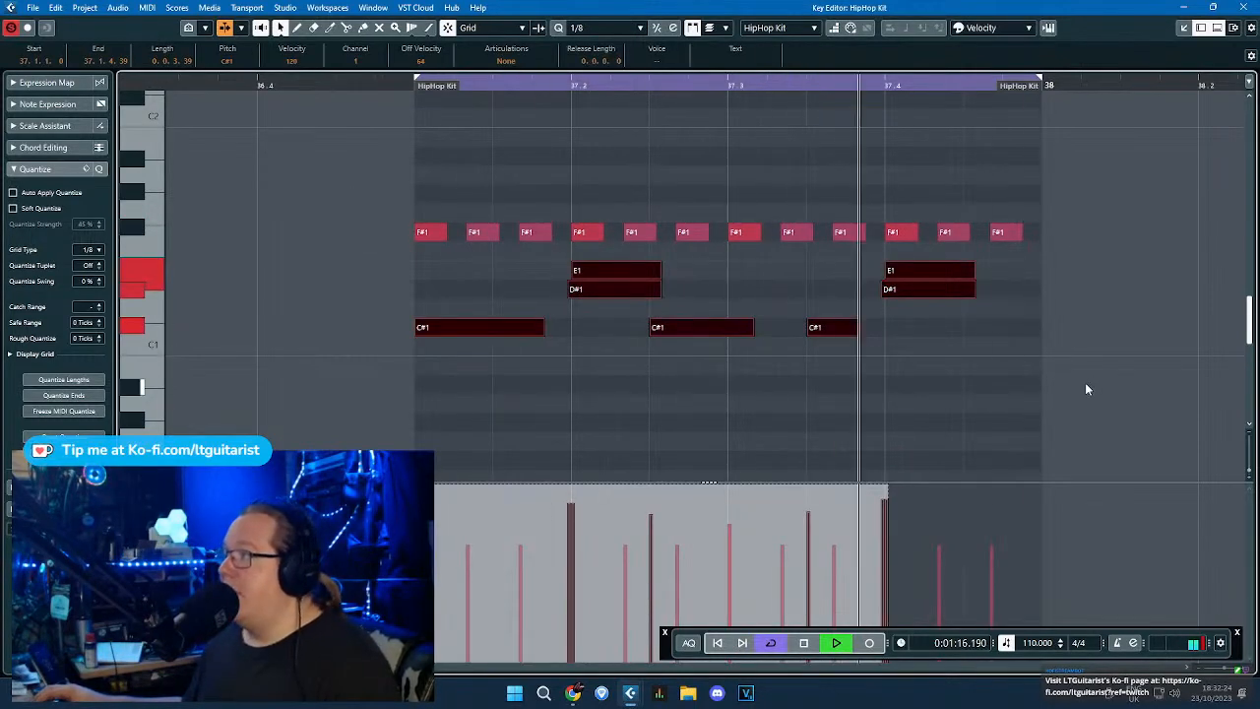
pyautogui.click(1014, 414)
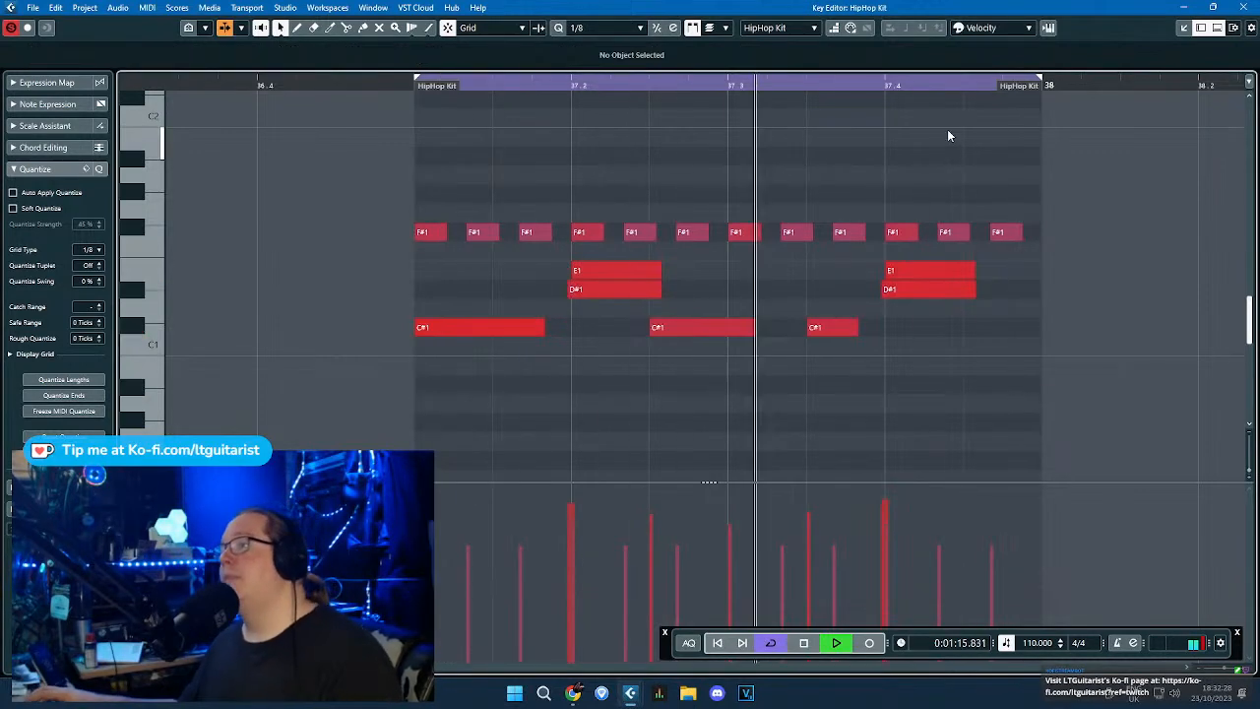
pyautogui.press('space')
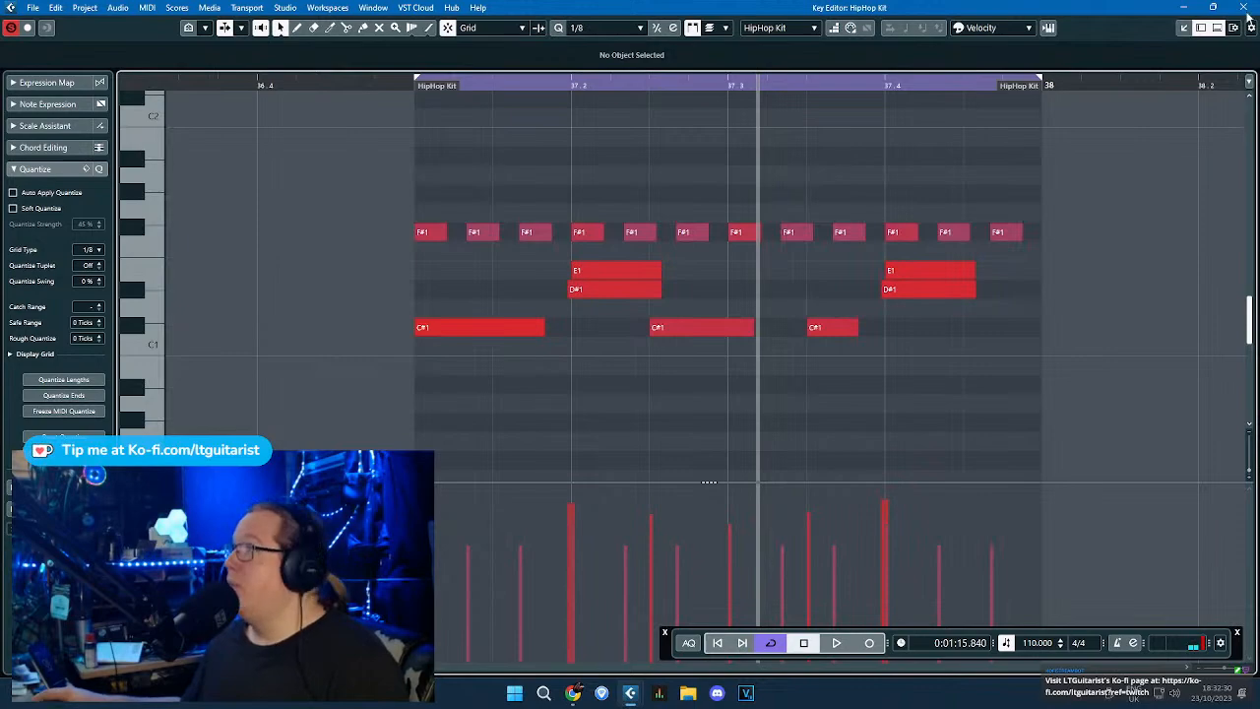
# Duplicate the HipHop Kit part into bar 38, set the cycle range to bar 38 and open the new part for note editing.
pyautogui.click(1245, 9)
pyautogui.moveTo(1034, 98); pyautogui.dragTo(1168, 101)
pyautogui.click(1090, 327)
pyautogui.doubleClick(1090, 290)
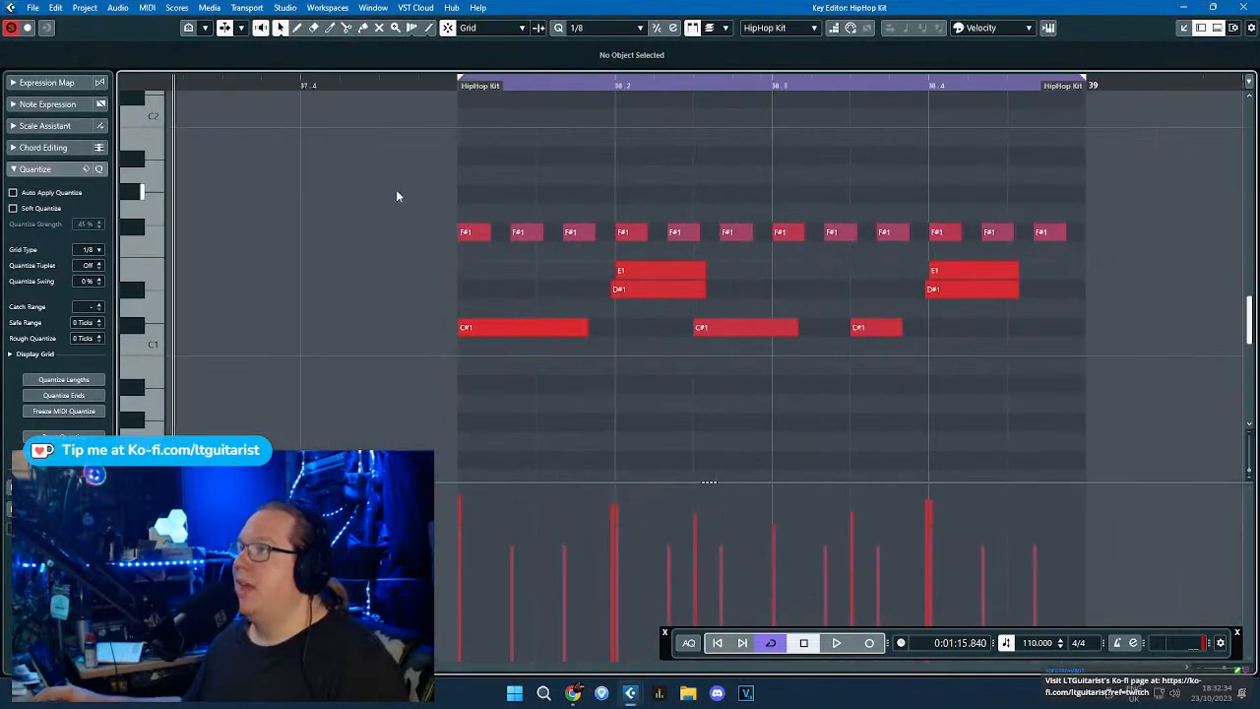
# Highlight the F#1 notes in bar 38, clear the selection and place the playhead at the start of the bar.
pyautogui.moveTo(399, 188); pyautogui.dragTo(1064, 219)
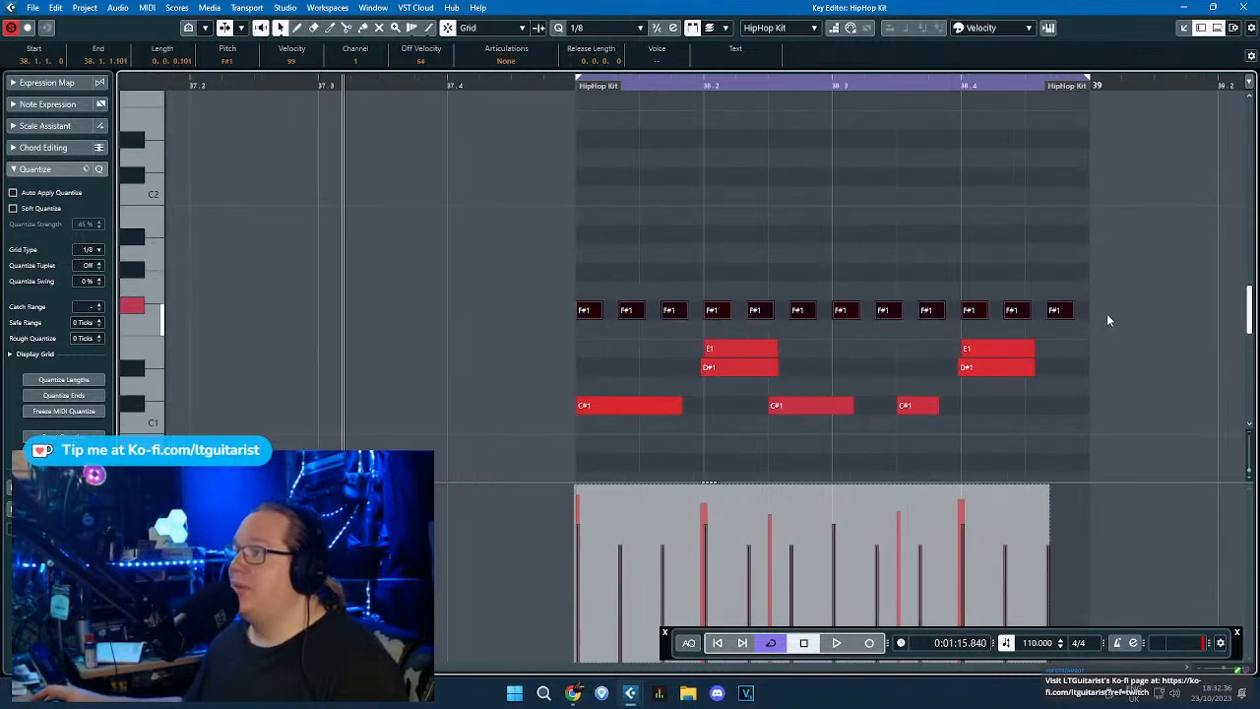
pyautogui.moveTo(1145, 248); pyautogui.dragTo(1187, 252)
pyautogui.press('g')
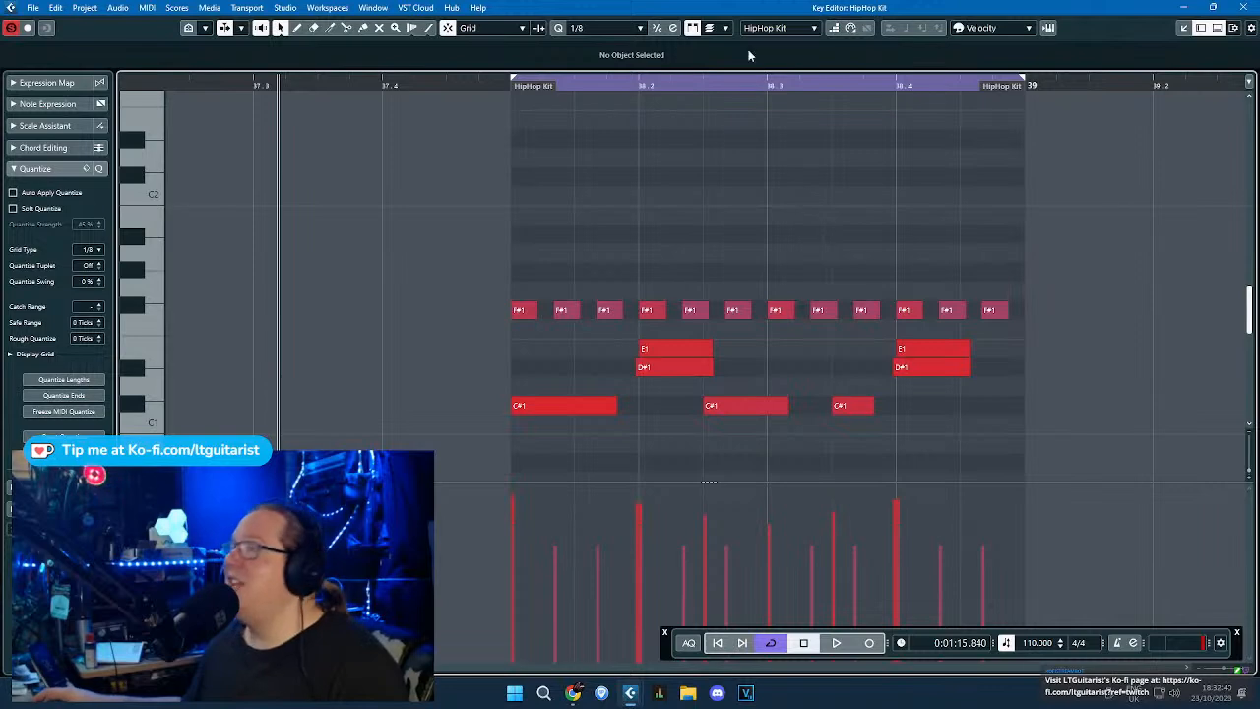
pyautogui.click(498, 81)
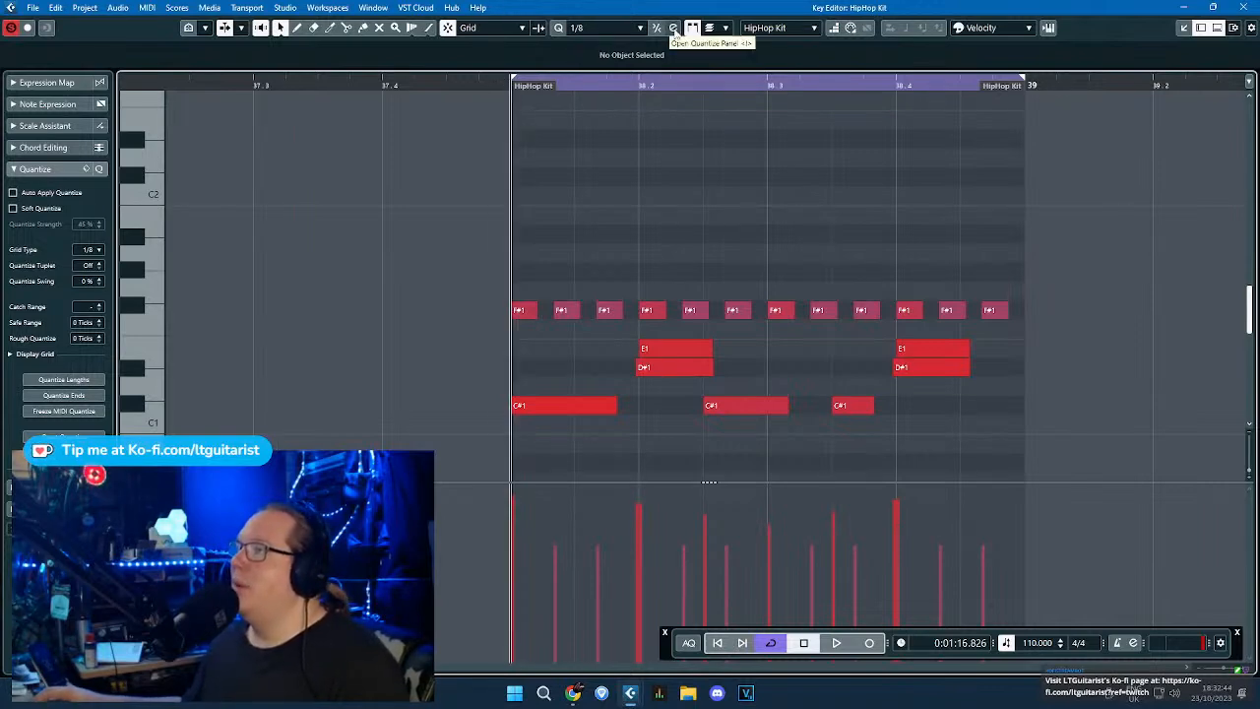
# Open the Quantize Panel, place it clear of the notes and set a 1/1 grid with a tuplet of 5.
pyautogui.click(675, 28)
pyautogui.moveTo(398, 98); pyautogui.dragTo(1060, 131)
pyautogui.hscroll(3, 1181, 144)
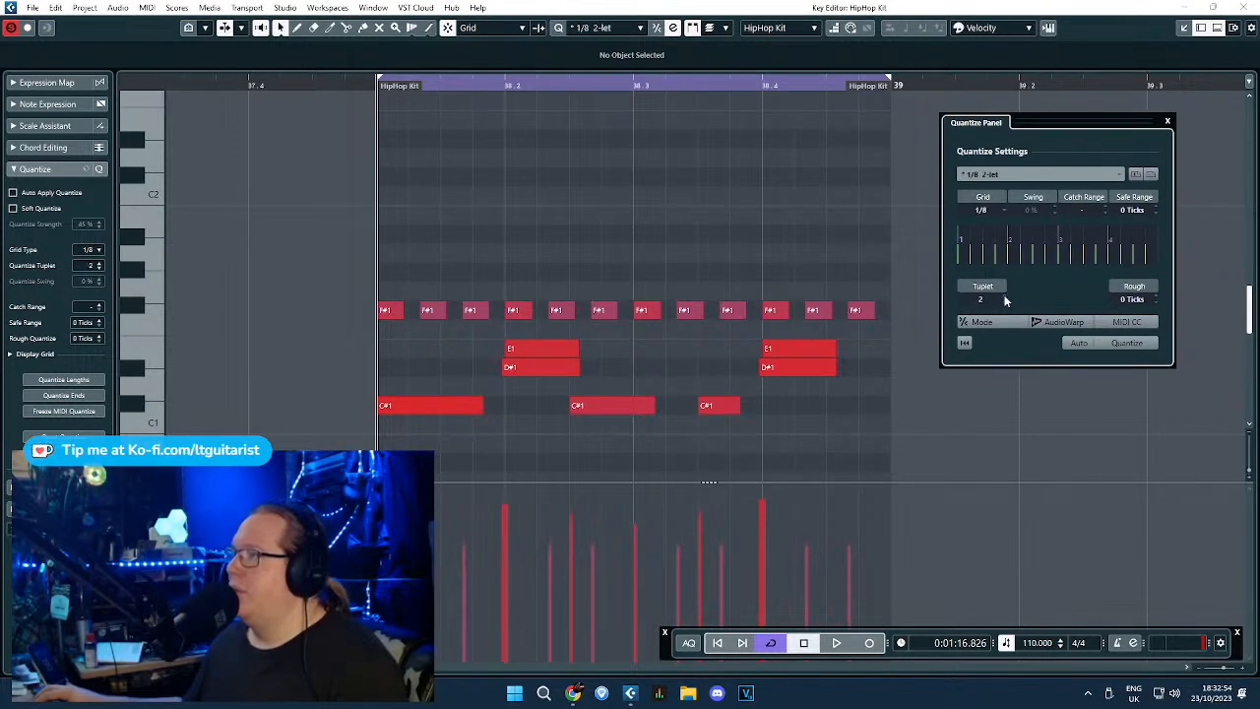
pyautogui.click(987, 175)
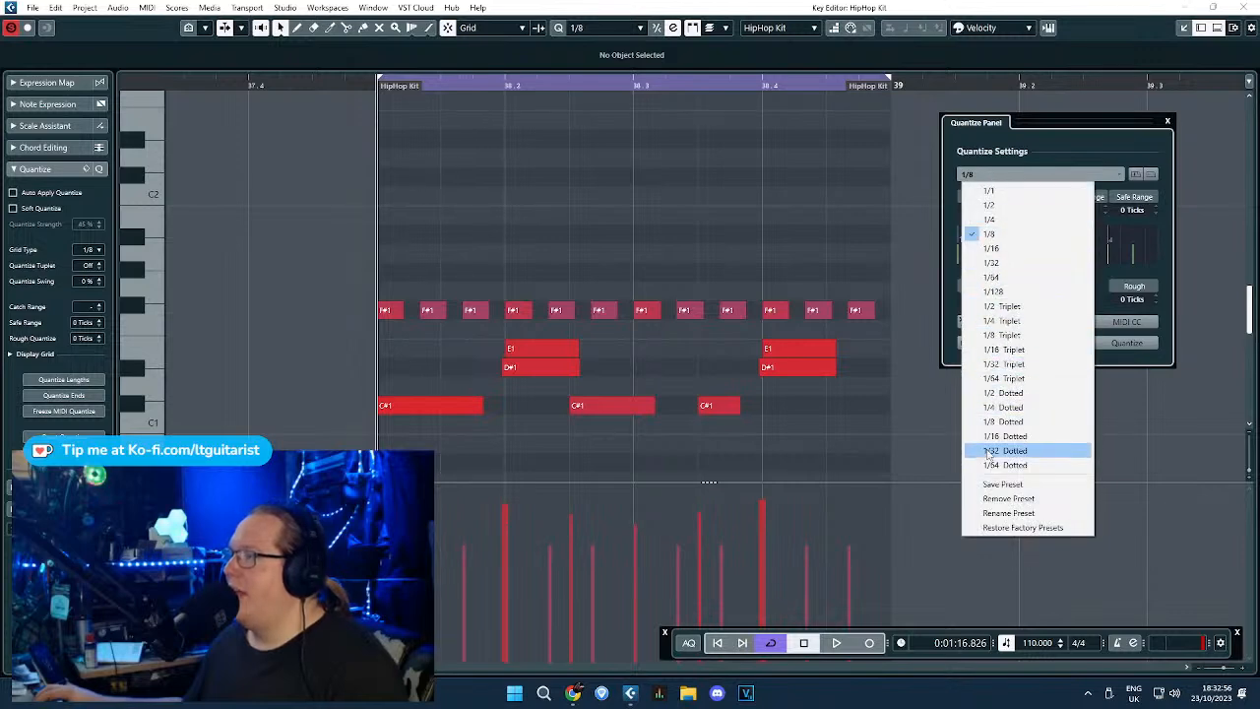
pyautogui.click(1002, 192)
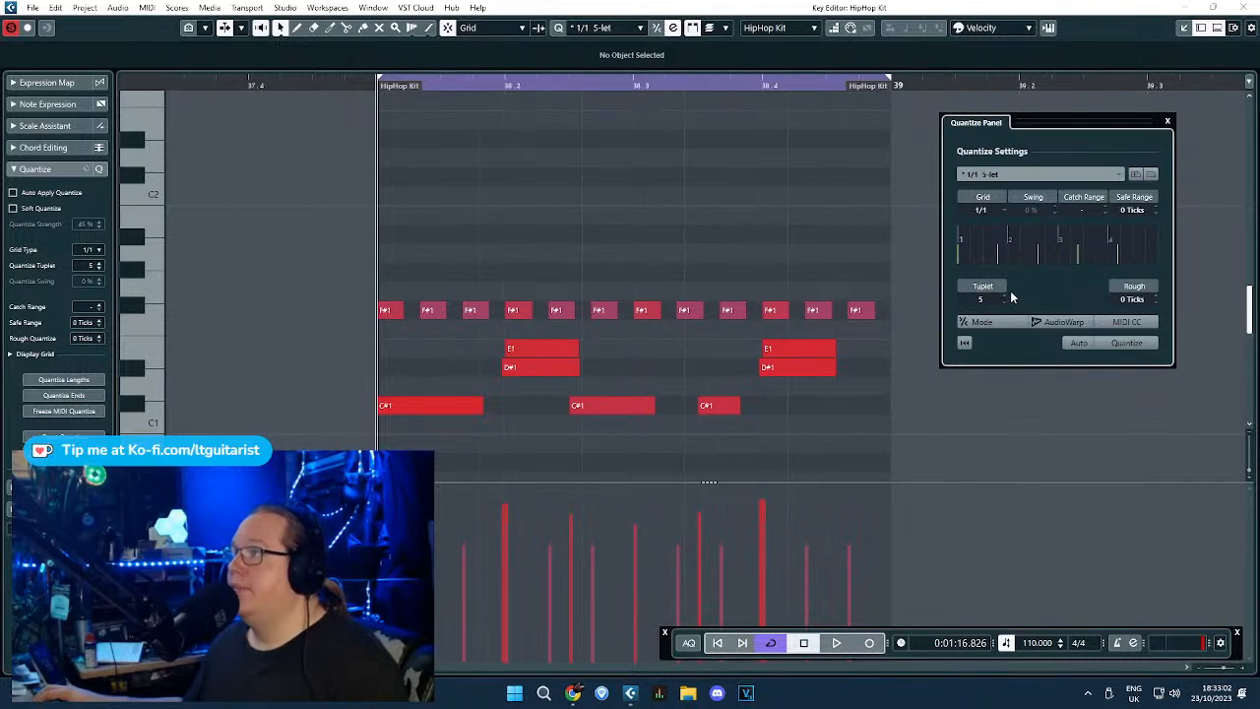
# Replace the twelve F#1 notes in bar 38 with five equal quintuplet F#1 notes that fill the bar.
pyautogui.moveTo(882, 268); pyautogui.dragTo(482, 308)
pyautogui.press('Delete')
pyautogui.hotkey('alt', 'd')
pyautogui.hotkey('alt', 'd')
pyautogui.hotkey('alt', 'd')
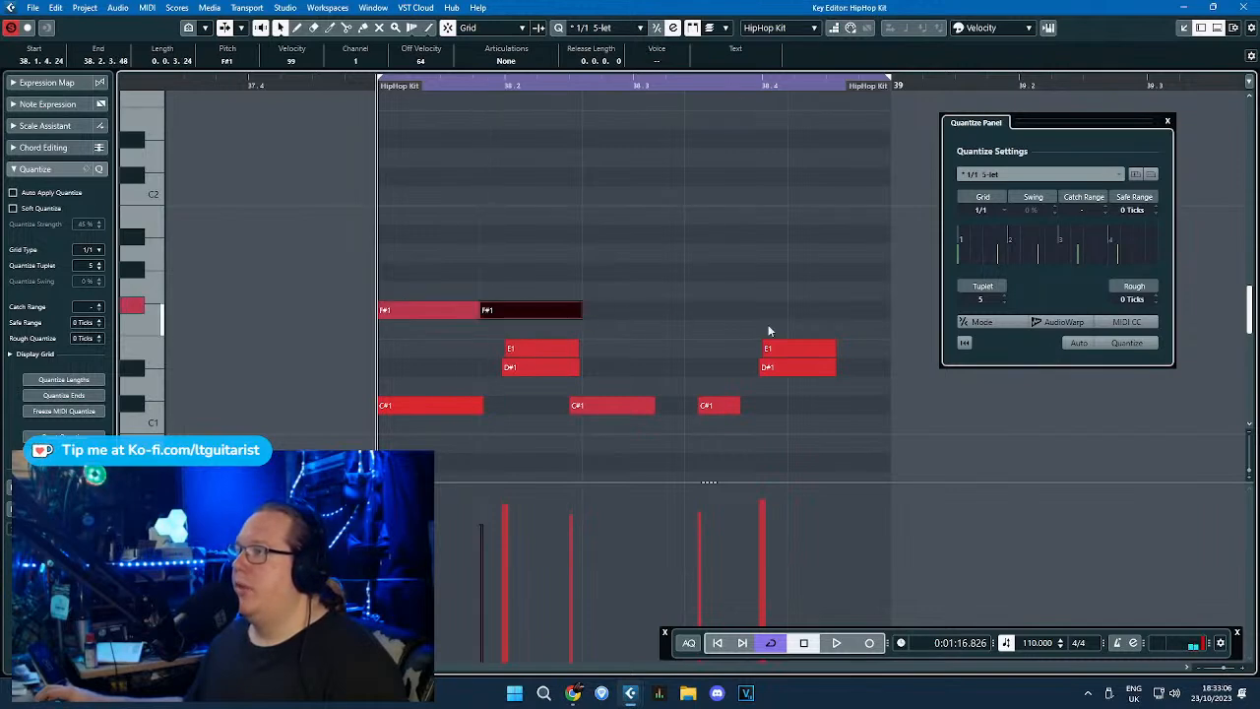
pyautogui.hotkey('alt', 'd')
pyautogui.click(800, 151)
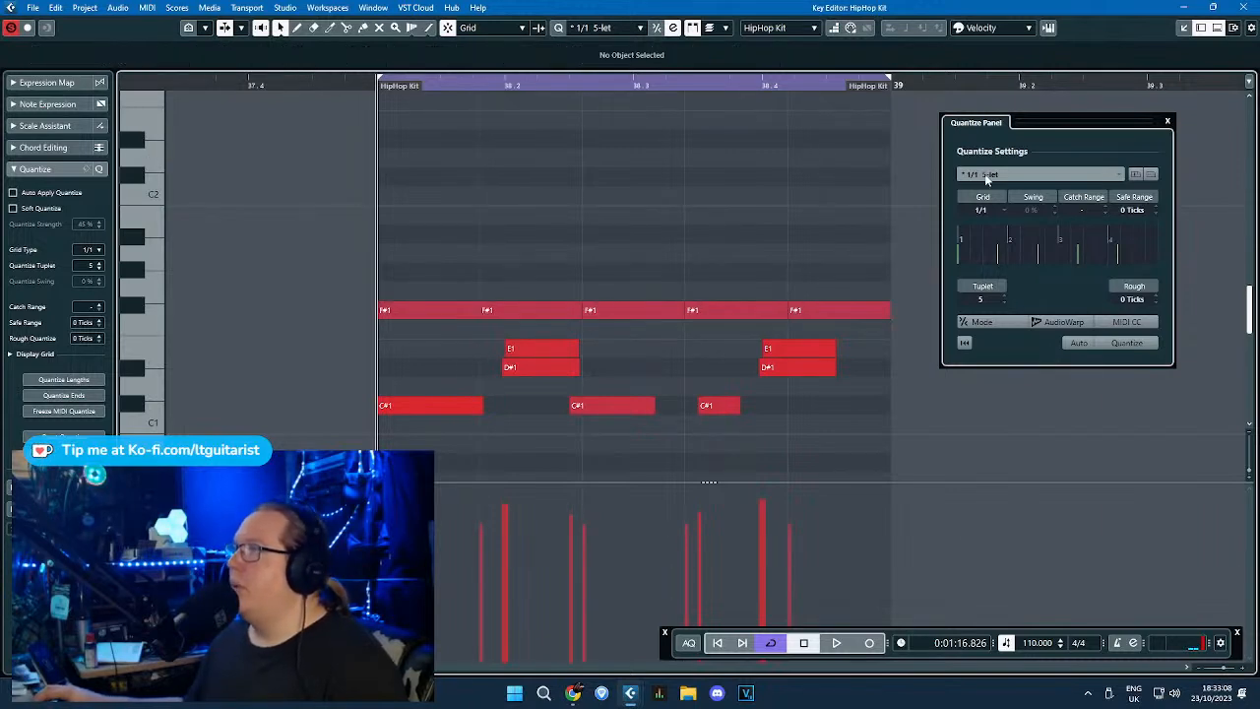
# Reselect the plain 1/1 quantize preset and set its tuplet to 5 again.
pyautogui.click(986, 175)
pyautogui.click(1006, 194)
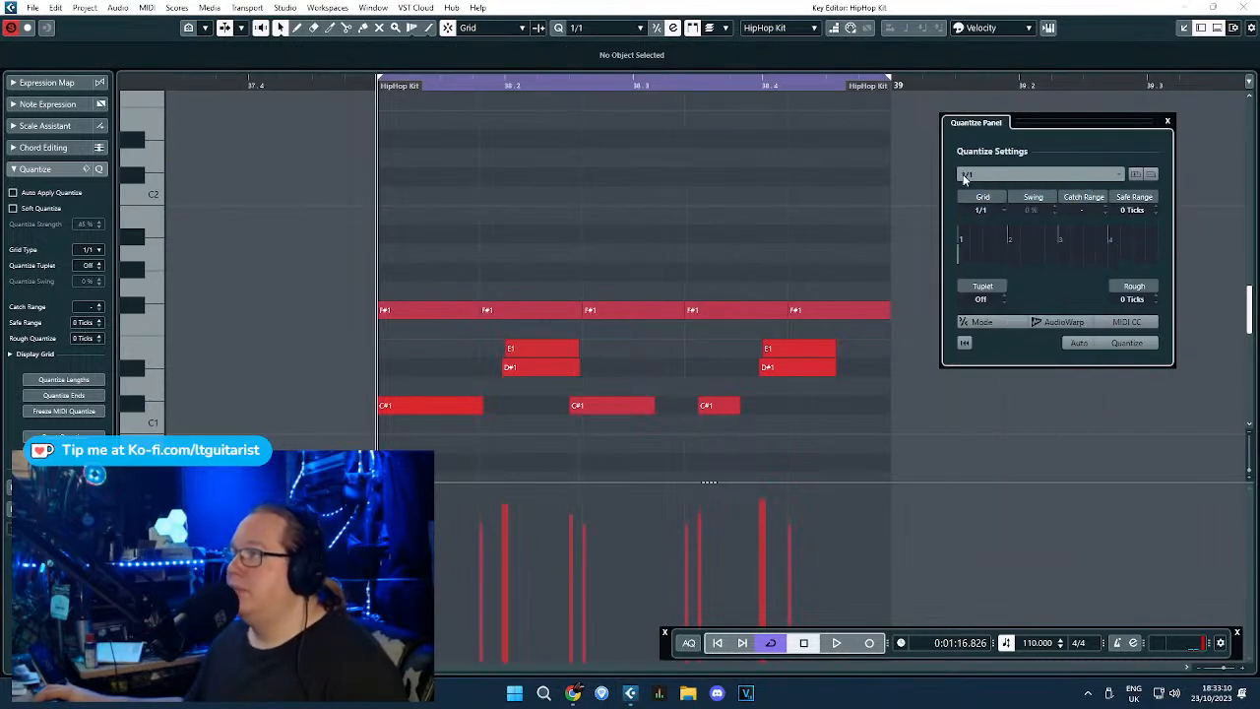
pyautogui.click(965, 178)
pyautogui.click(979, 191)
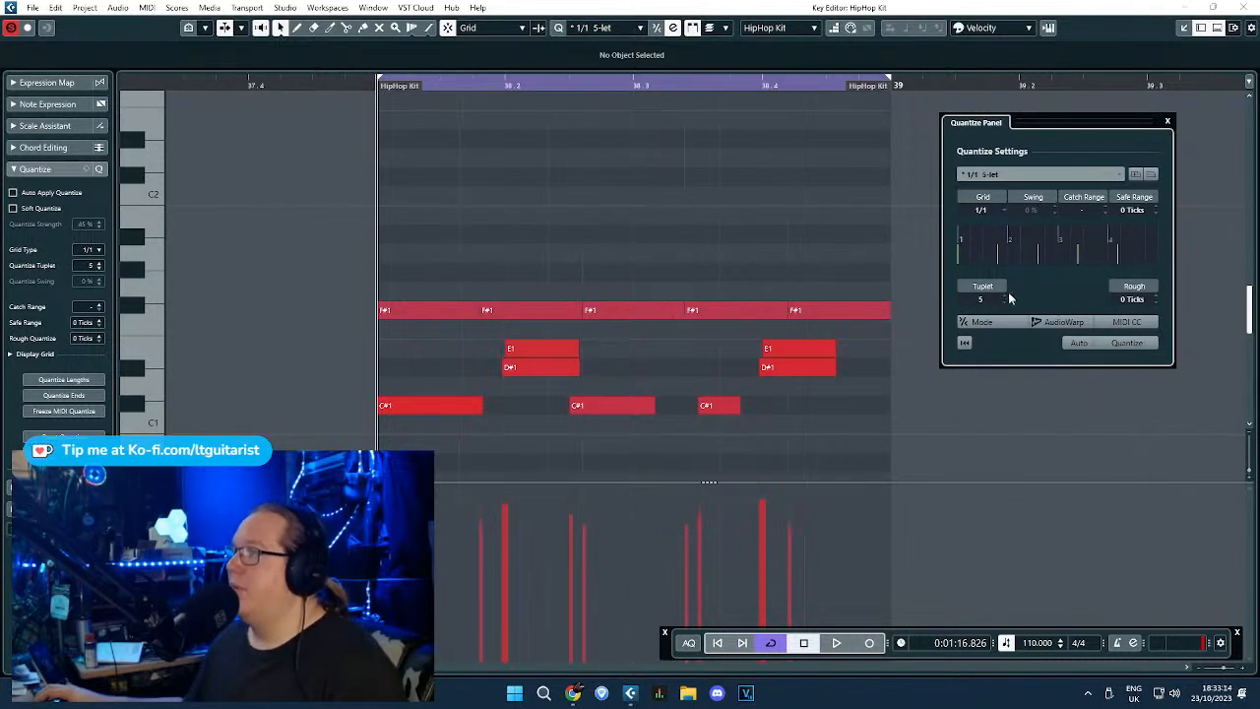
# Try the 1/2 and 1/8 quantize presets, each with a tuplet of 5.
pyautogui.click(1013, 174)
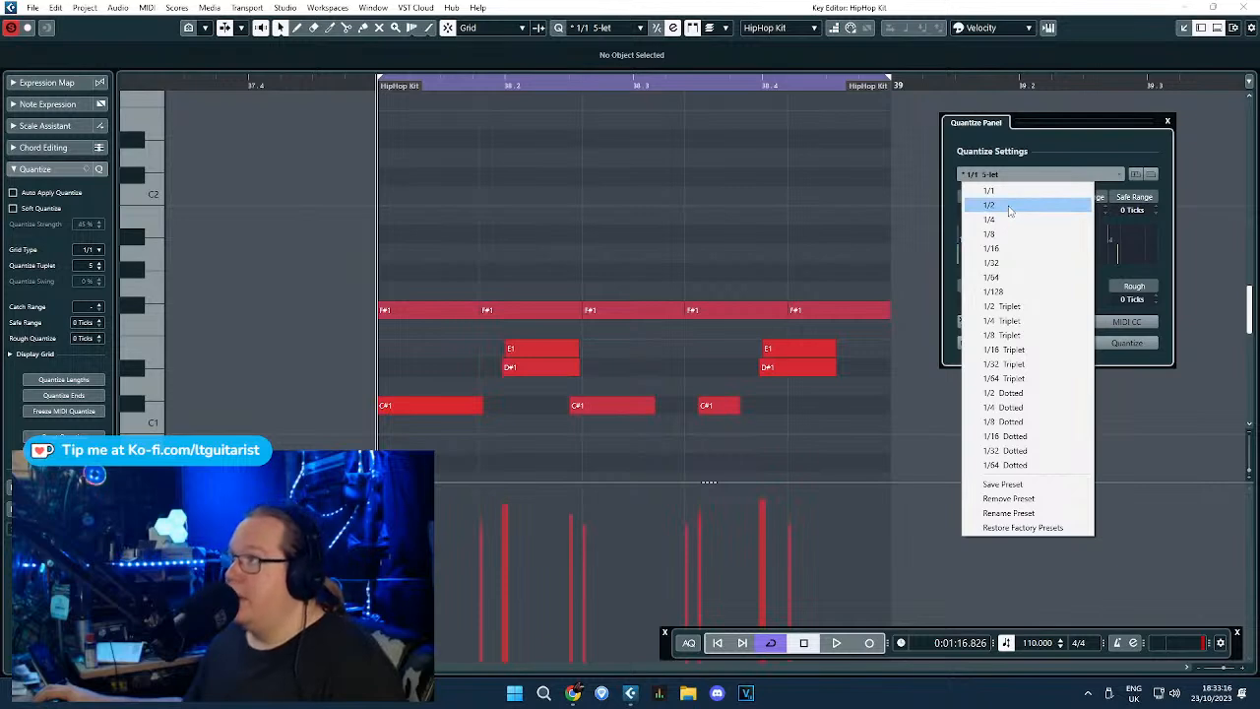
pyautogui.click(1010, 206)
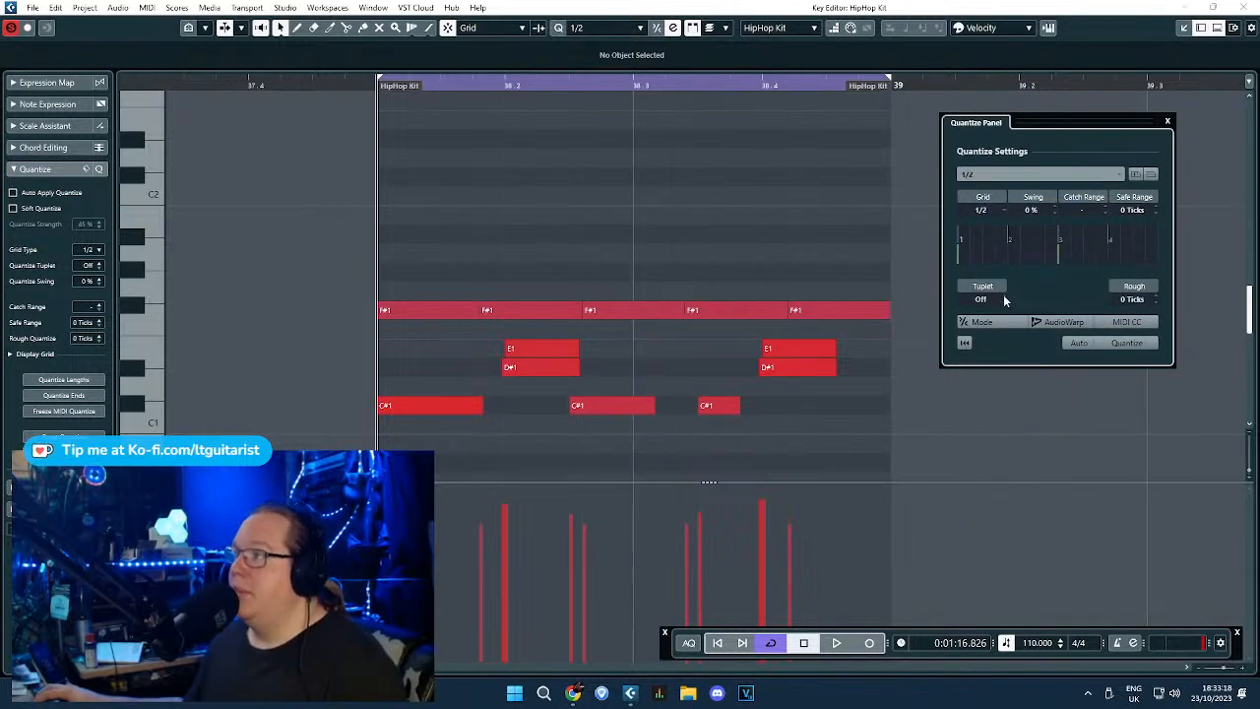
pyautogui.click(1018, 174)
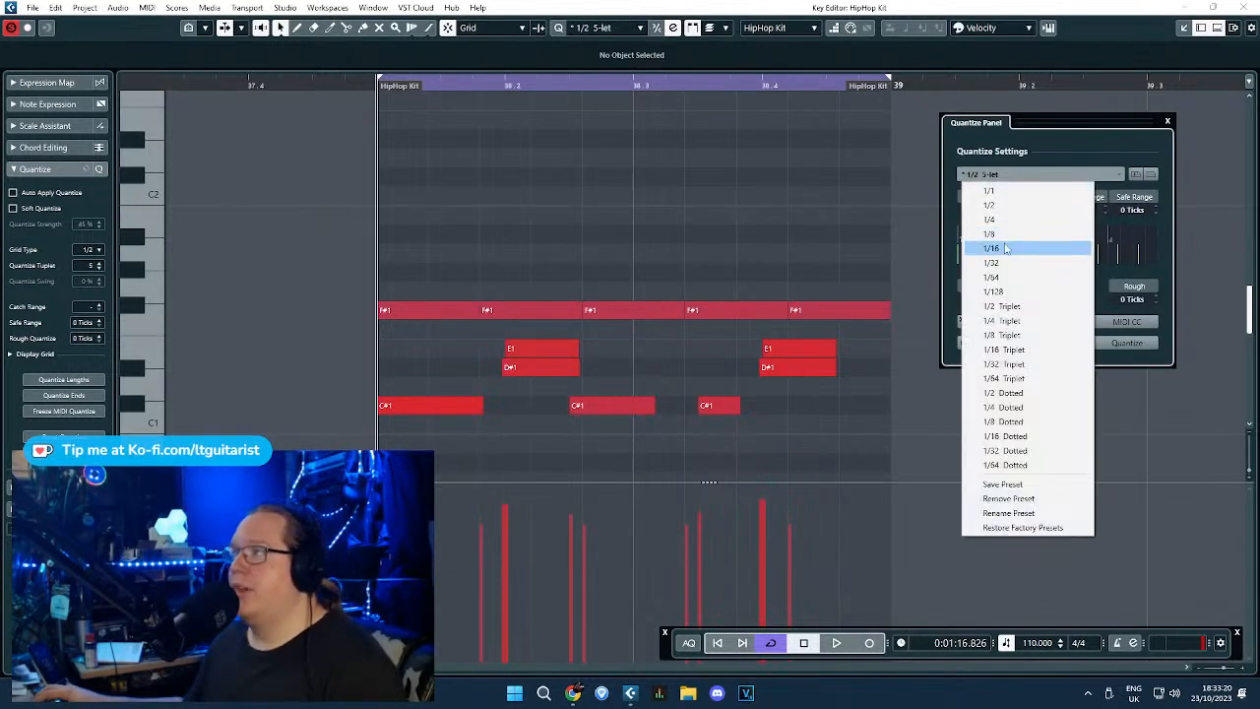
pyautogui.click(1014, 234)
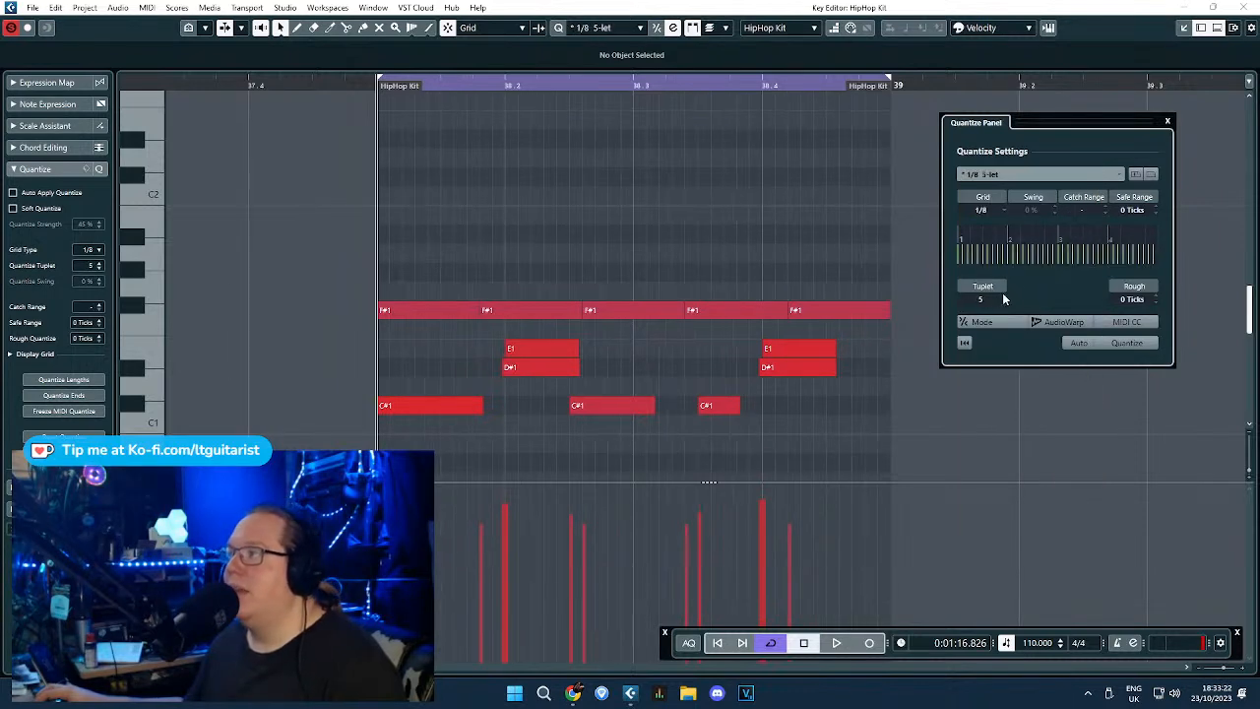
# Return the quantize grid to 1/1 with a tuplet of 5 and play the quintuplet pattern in bar 38.
pyautogui.click(1003, 175)
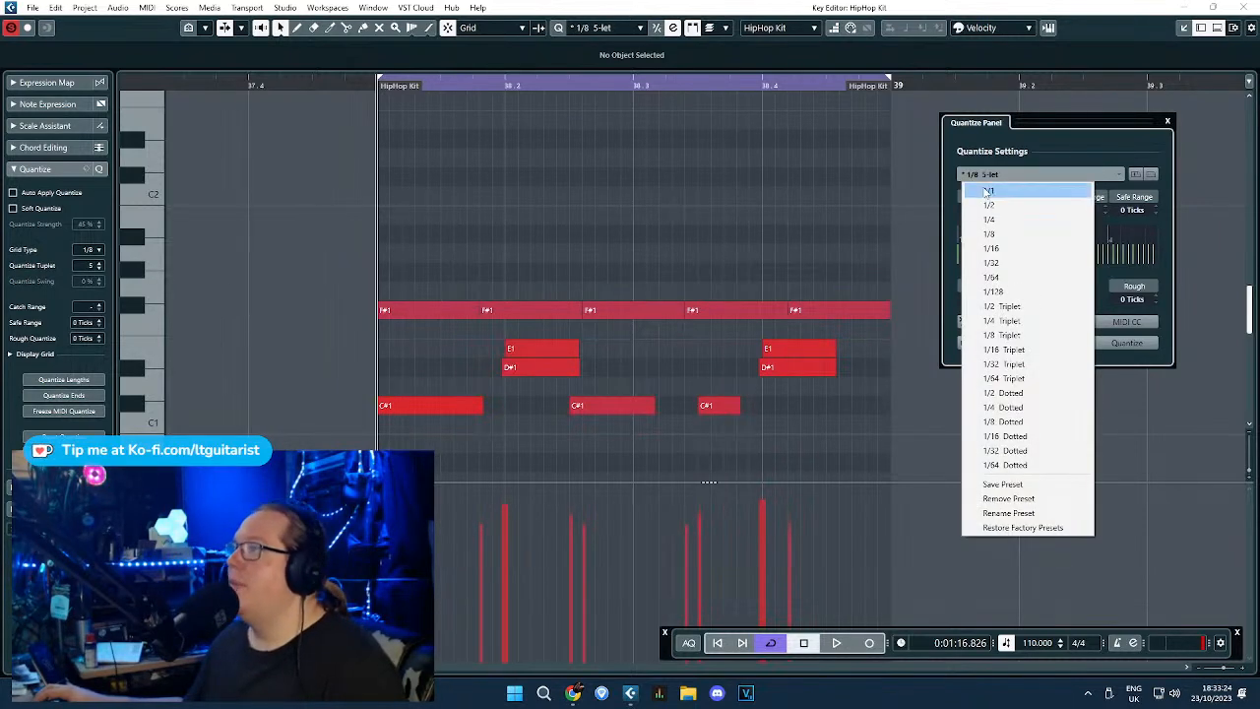
pyautogui.click(1010, 190)
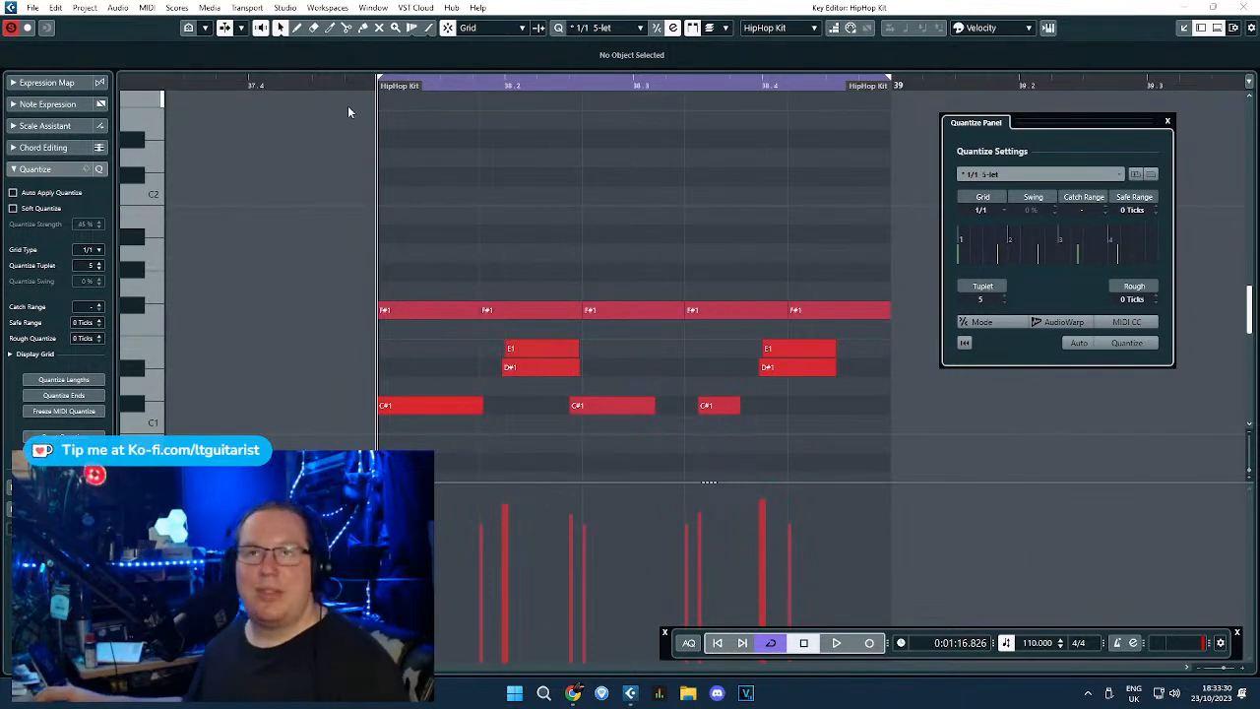
pyautogui.press('space')
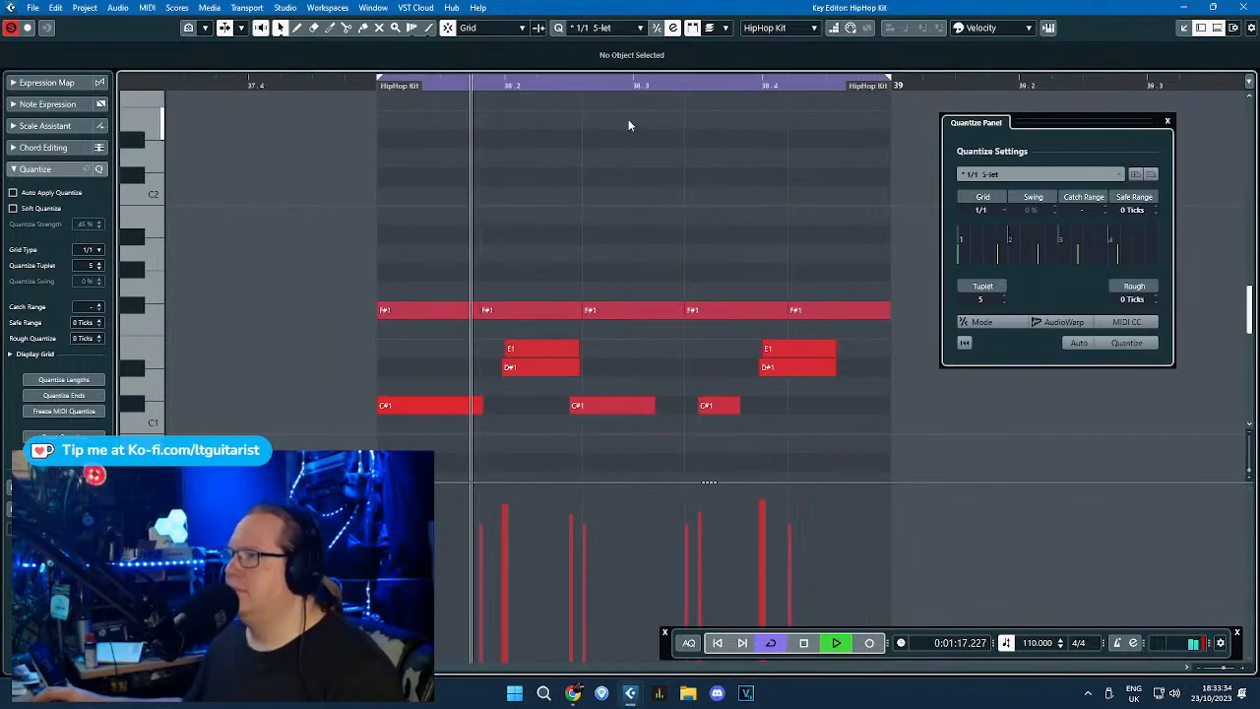
pyautogui.press('space')
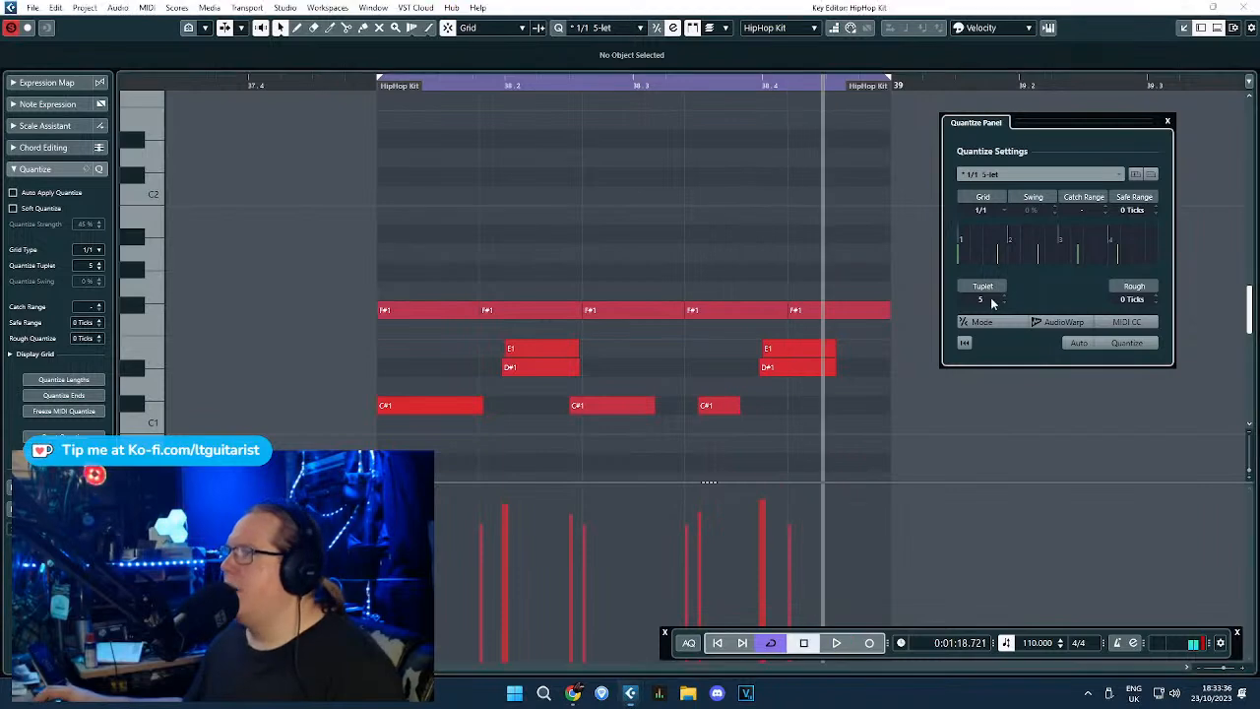
# Set the quantize grid to 1/2 with a tuplet of 5.
pyautogui.click(1006, 174)
pyautogui.click(985, 203)
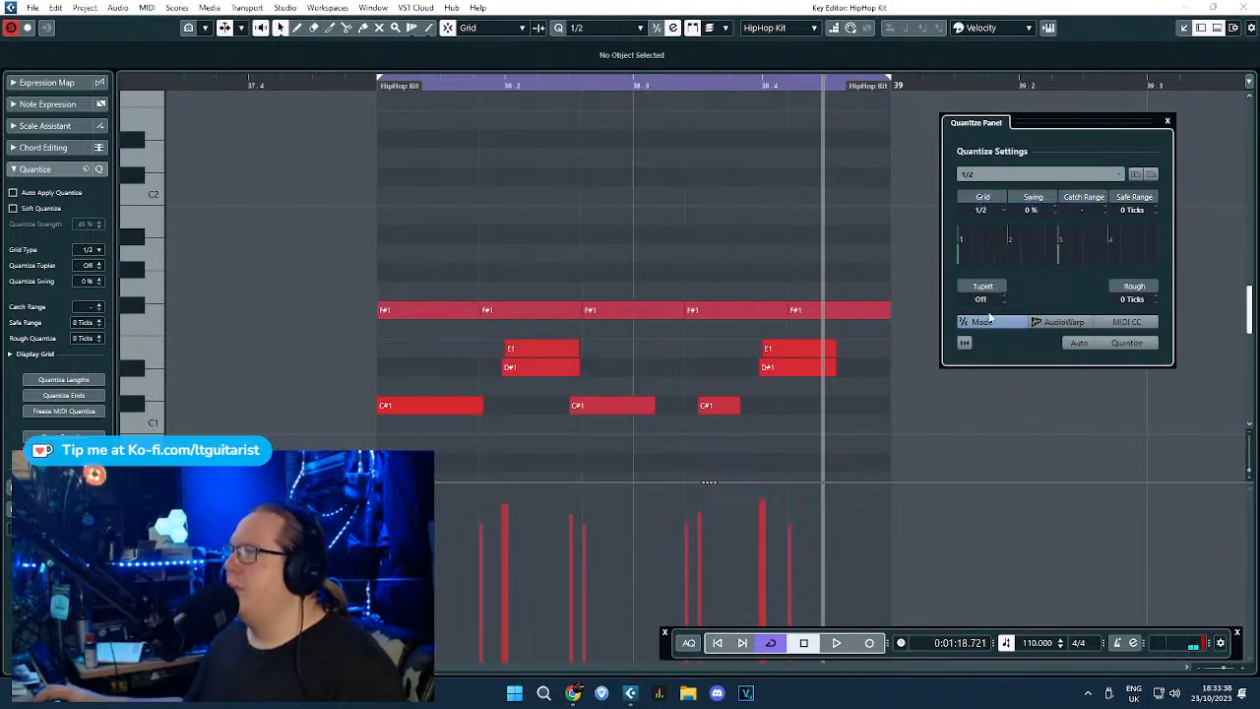
pyautogui.write('5')
pyautogui.press('Return')
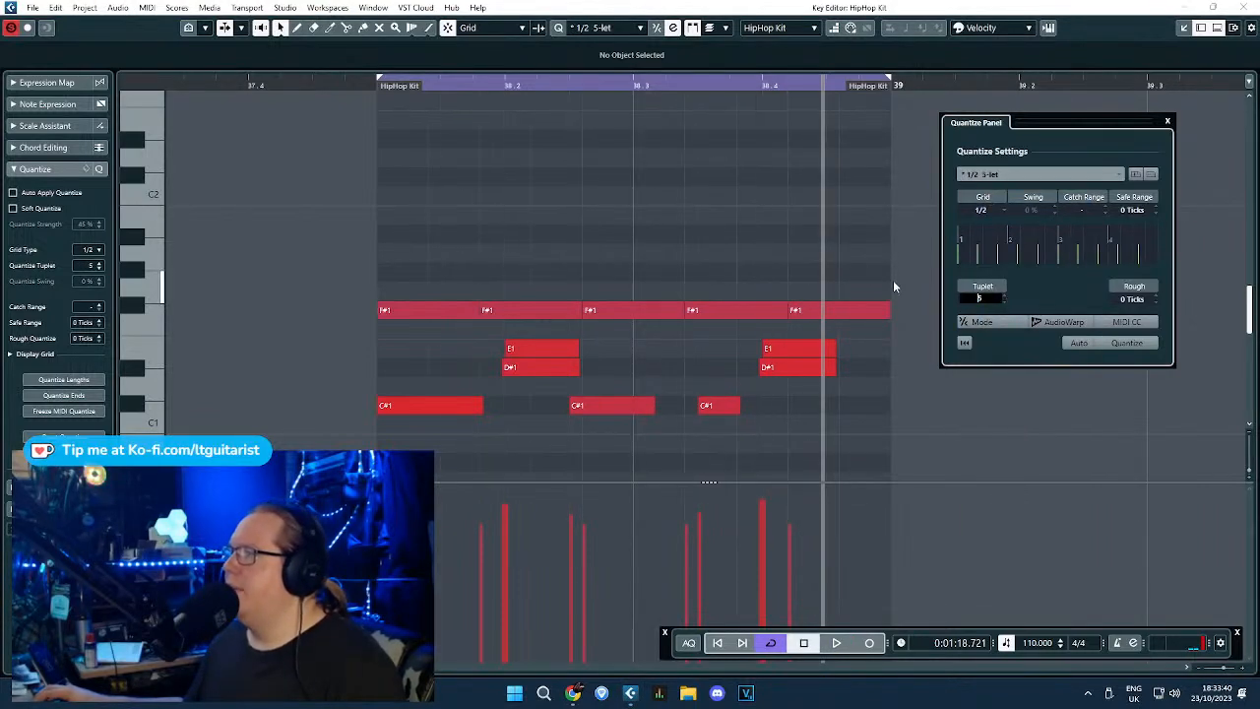
# Copy the five F#1 notes and paste them from 38.1.2.72 to make ten equal notes, and return the playhead to the bar start.
pyautogui.moveTo(867, 266); pyautogui.dragTo(450, 316)
pyautogui.click(428, 86)
pyautogui.hotkey('ctrl', 'v')
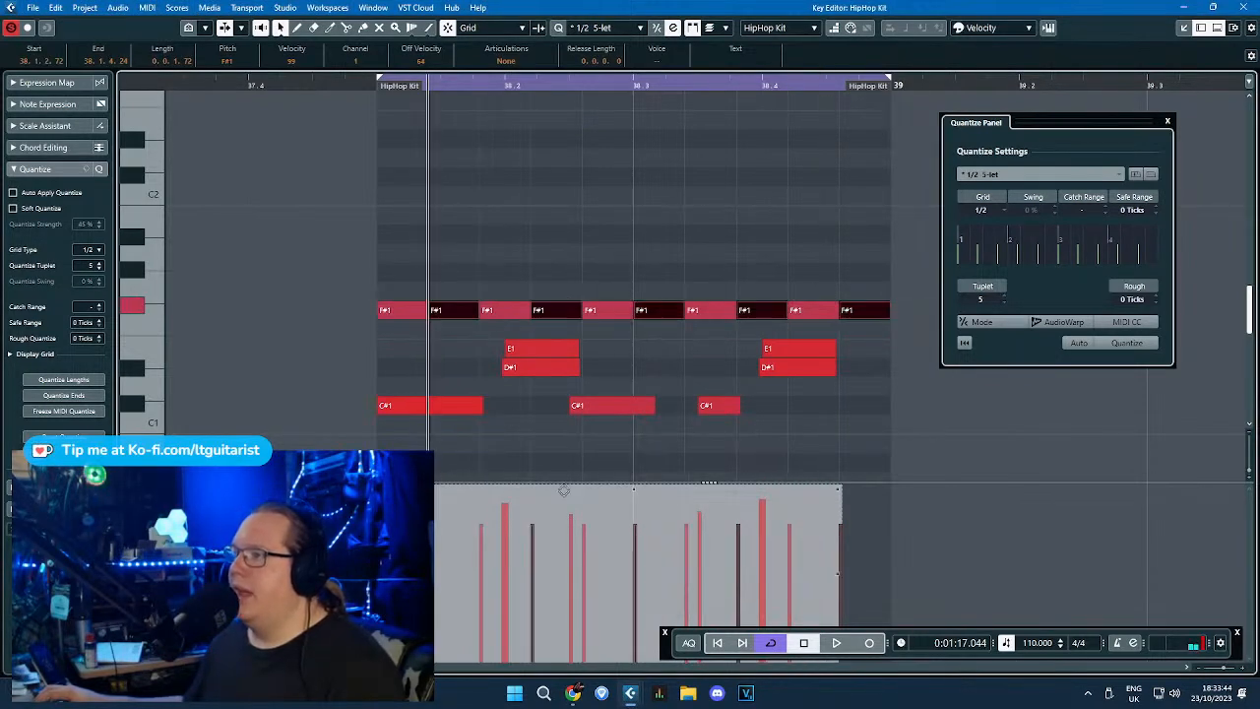
pyautogui.click(591, 292)
pyautogui.click(365, 85)
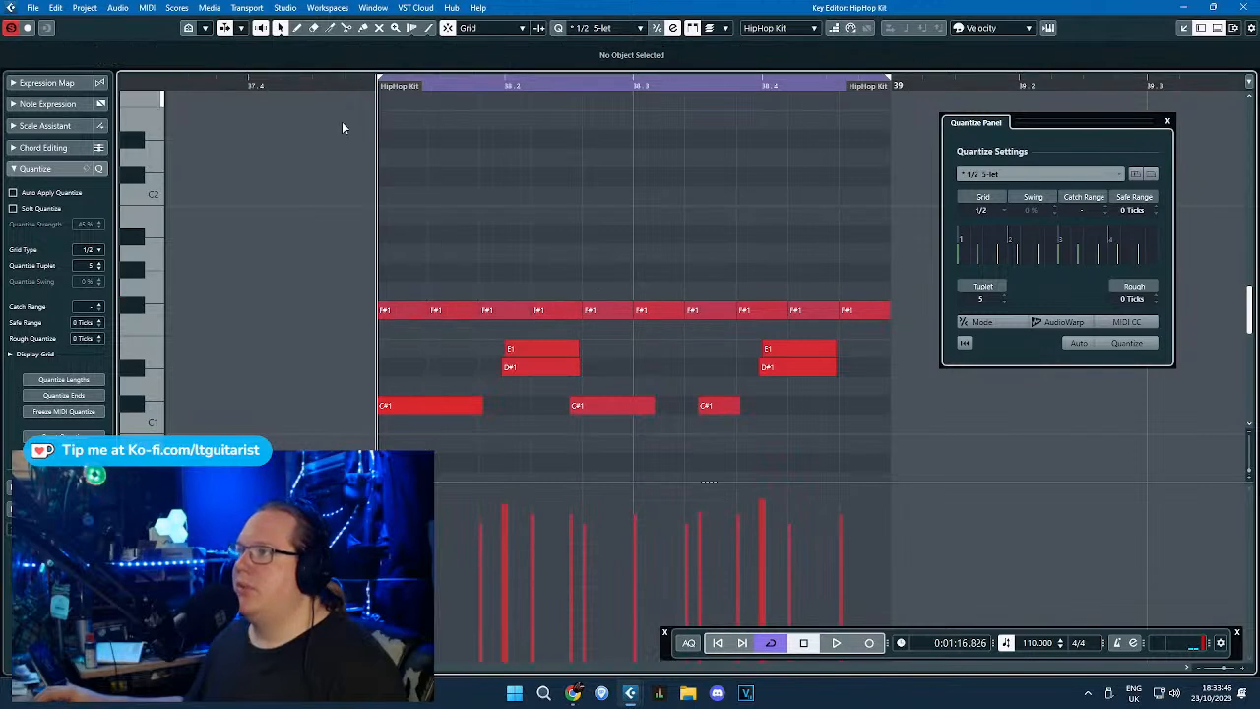
# Audition bar 38, and move both E1/D#1 snare pairs and the last two C#1 kicks onto the quintuplet grid.
pyautogui.press('space')
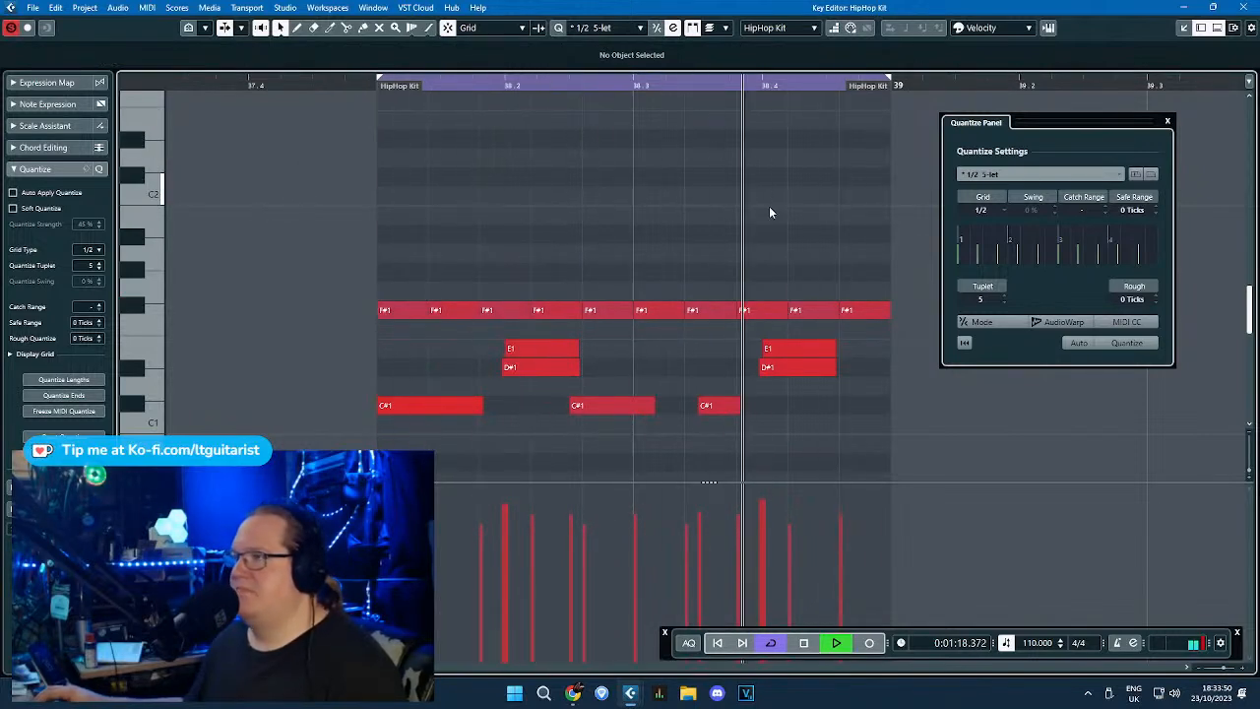
pyautogui.press('space')
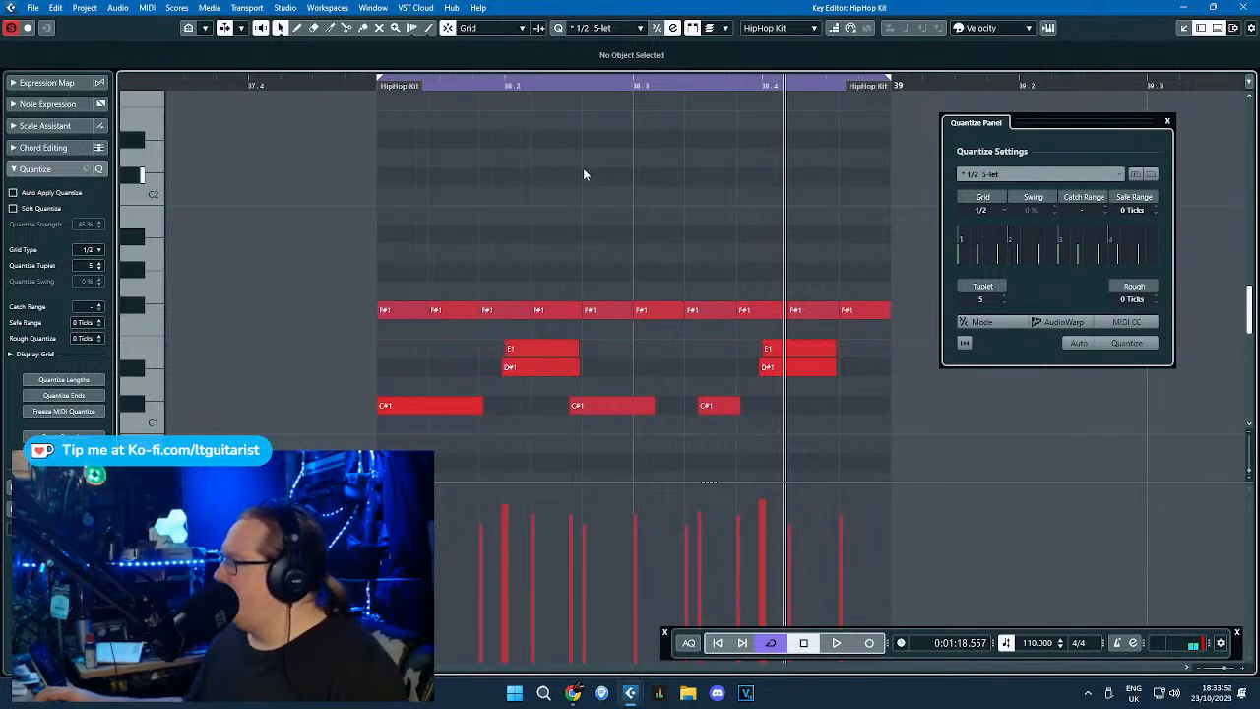
pyautogui.moveTo(544, 368); pyautogui.dragTo(587, 347)
pyautogui.moveTo(737, 333); pyautogui.dragTo(793, 361)
pyautogui.moveTo(725, 406); pyautogui.dragTo(713, 405)
pyautogui.moveTo(612, 405); pyautogui.dragTo(625, 406)
pyautogui.click(664, 371)
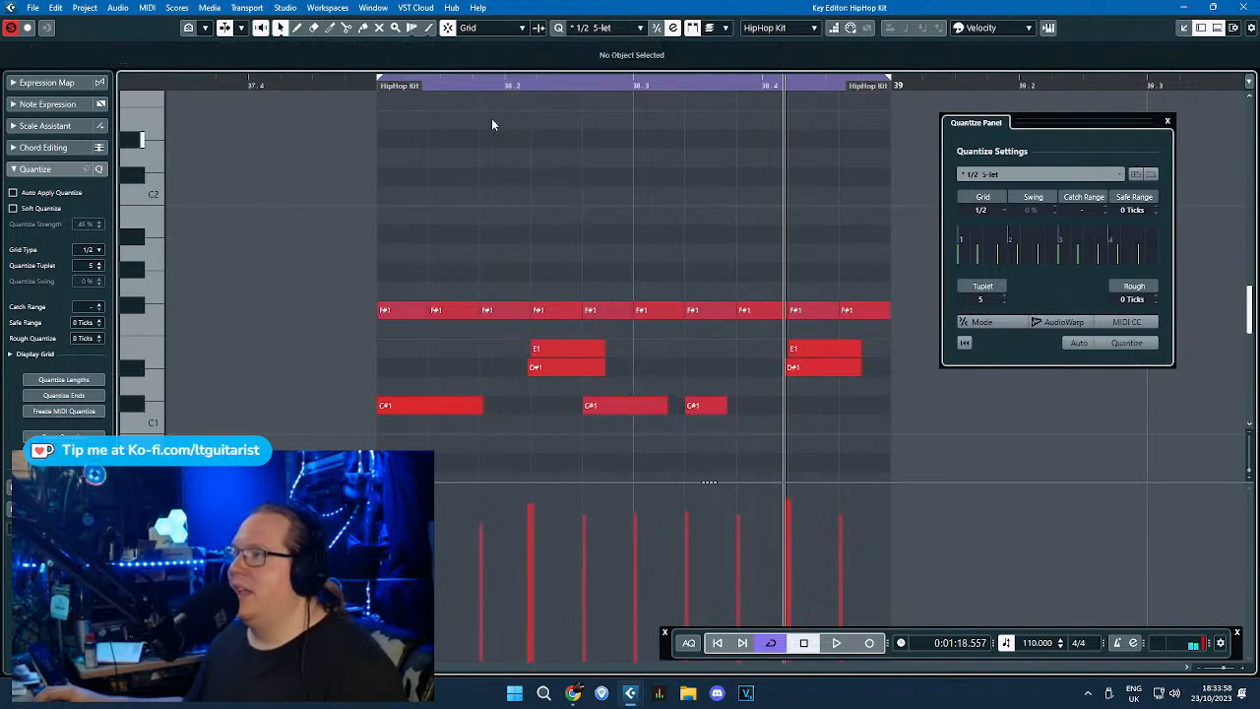
# Play the bar, move the last C#1 kick to the eighth F#1 note, and play it again.
pyautogui.click(362, 83)
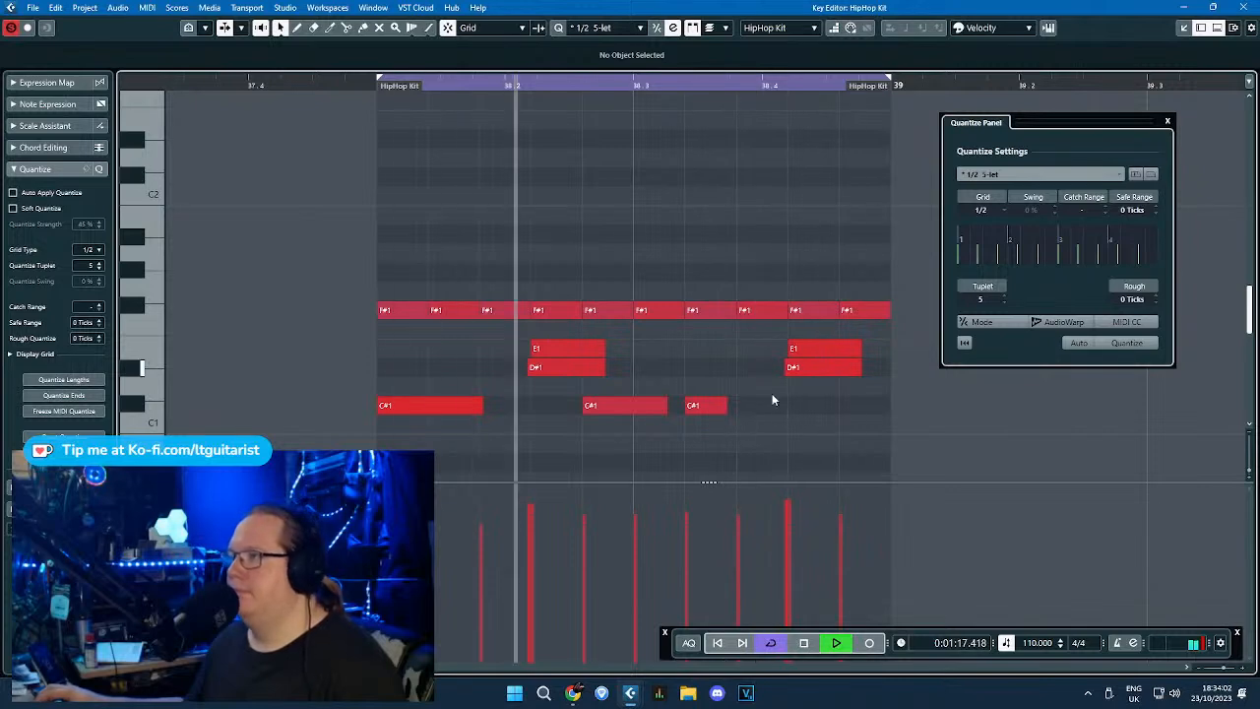
pyautogui.press('space')
pyautogui.moveTo(872, 402); pyautogui.dragTo(829, 384)
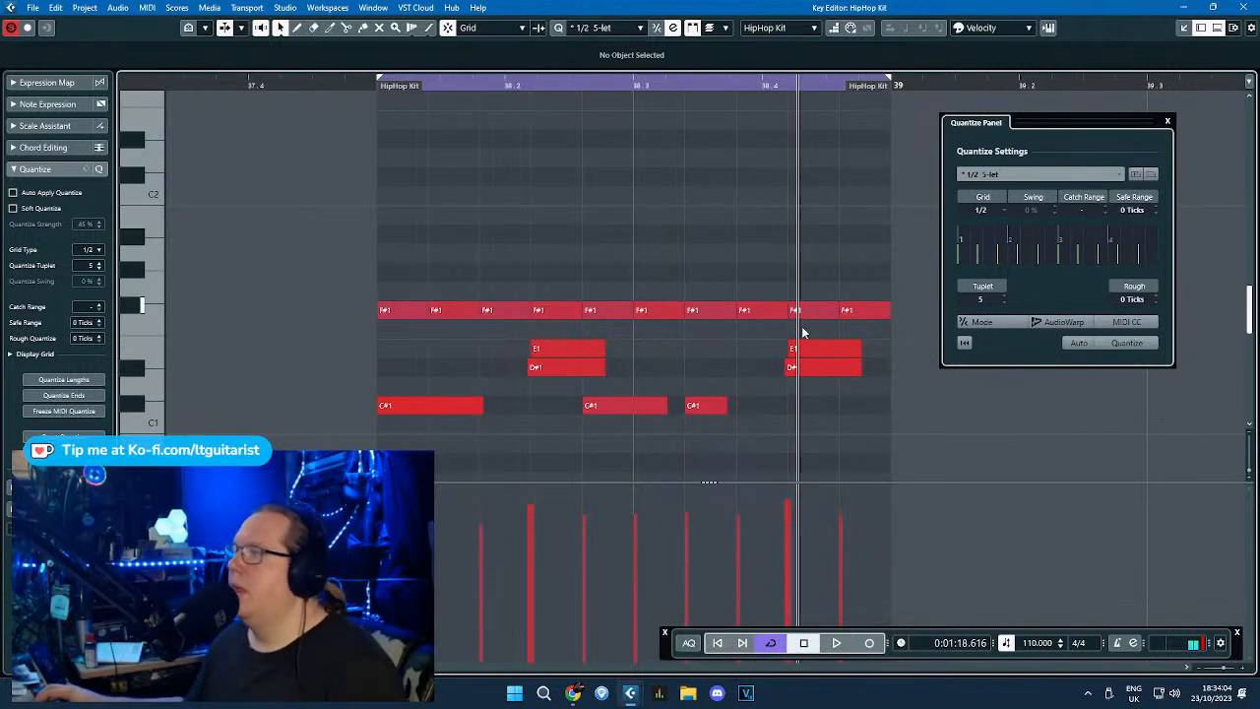
pyautogui.moveTo(708, 410); pyautogui.dragTo(760, 409)
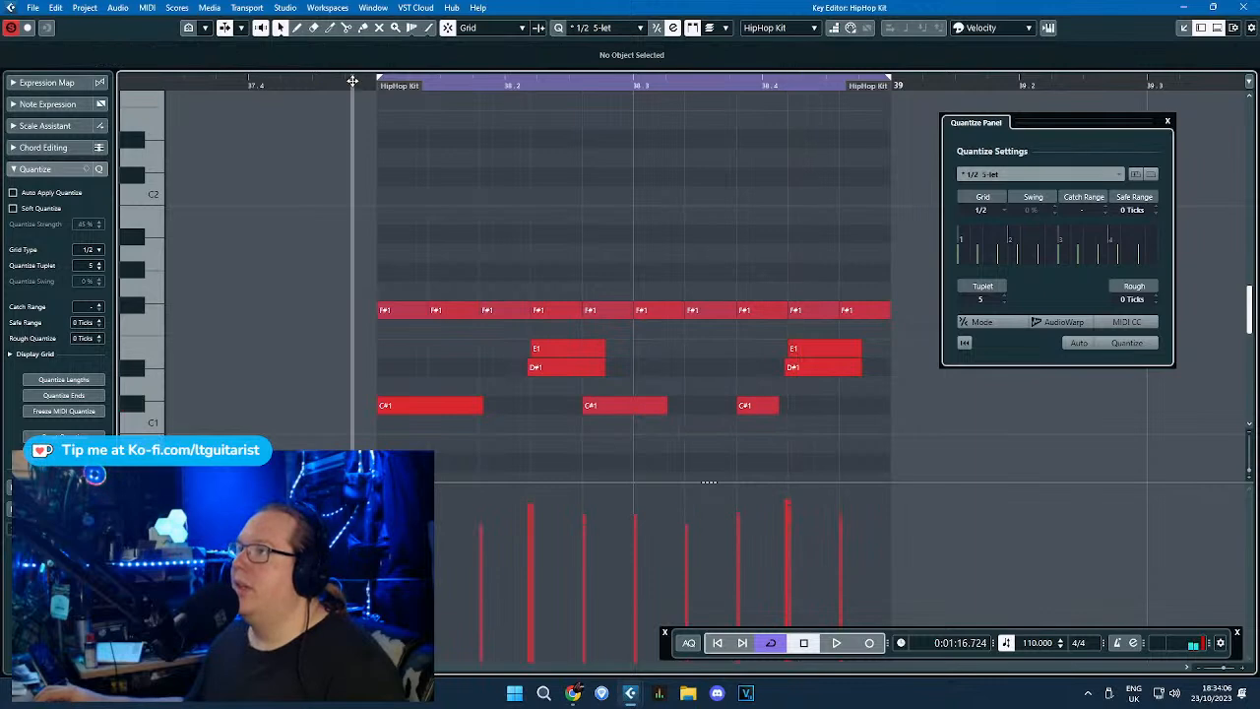
pyautogui.press('space')
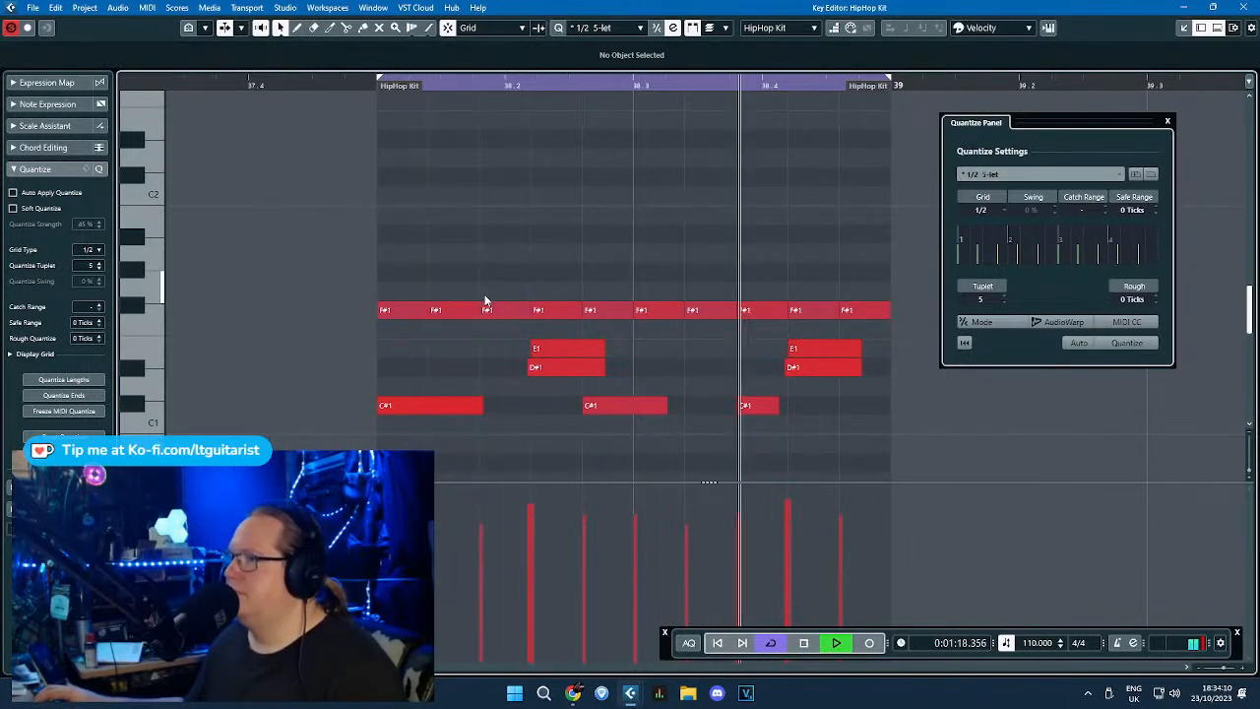
pyautogui.press('space')
# Delete every second F#1 note so five evenly spaced hi-hats remain, and play the bar from its start.
pyautogui.click(456, 313)
pyautogui.moveTo(597, 313); pyautogui.dragTo(670, 312)
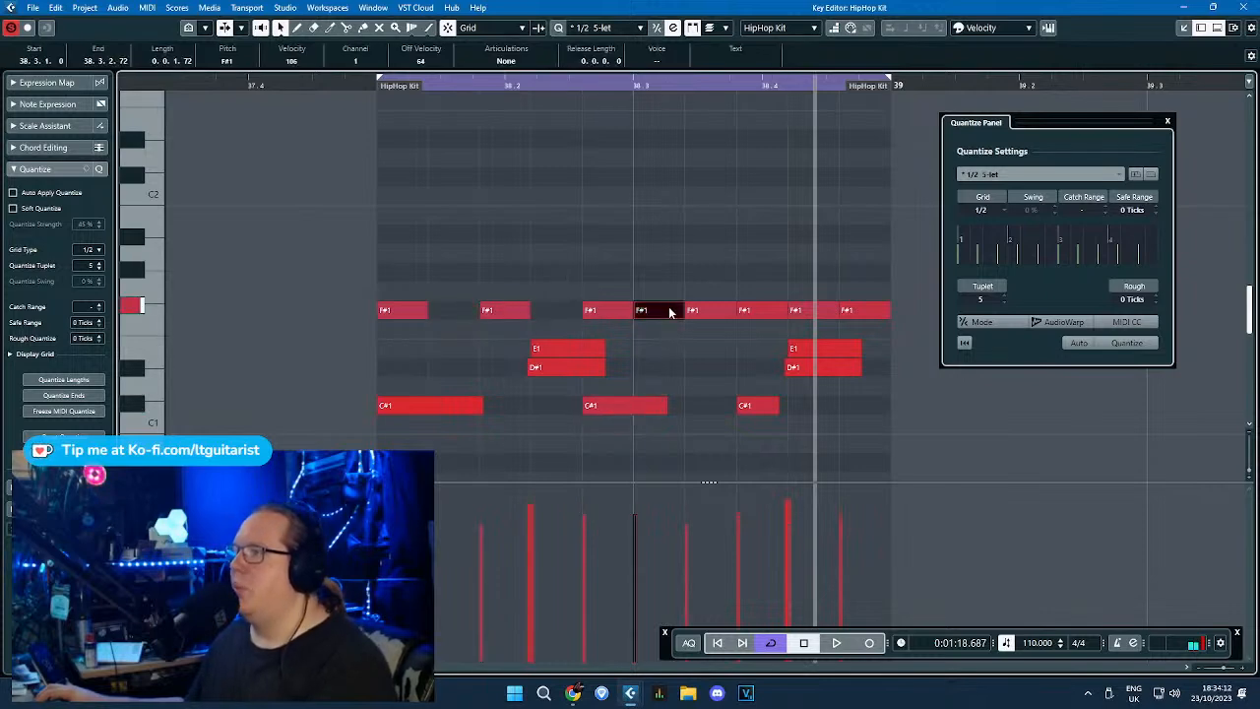
pyautogui.press('Delete')
pyautogui.click(864, 310)
pyautogui.press('Delete')
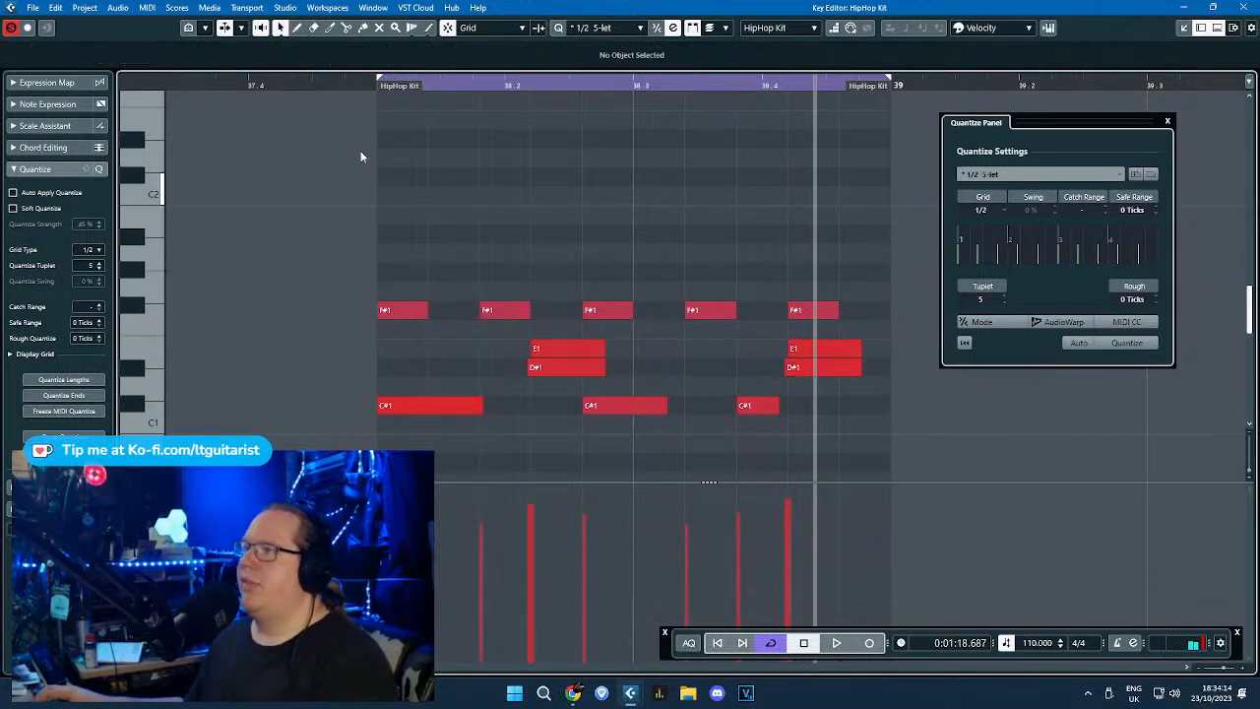
pyautogui.click(367, 83)
pyautogui.press('space')
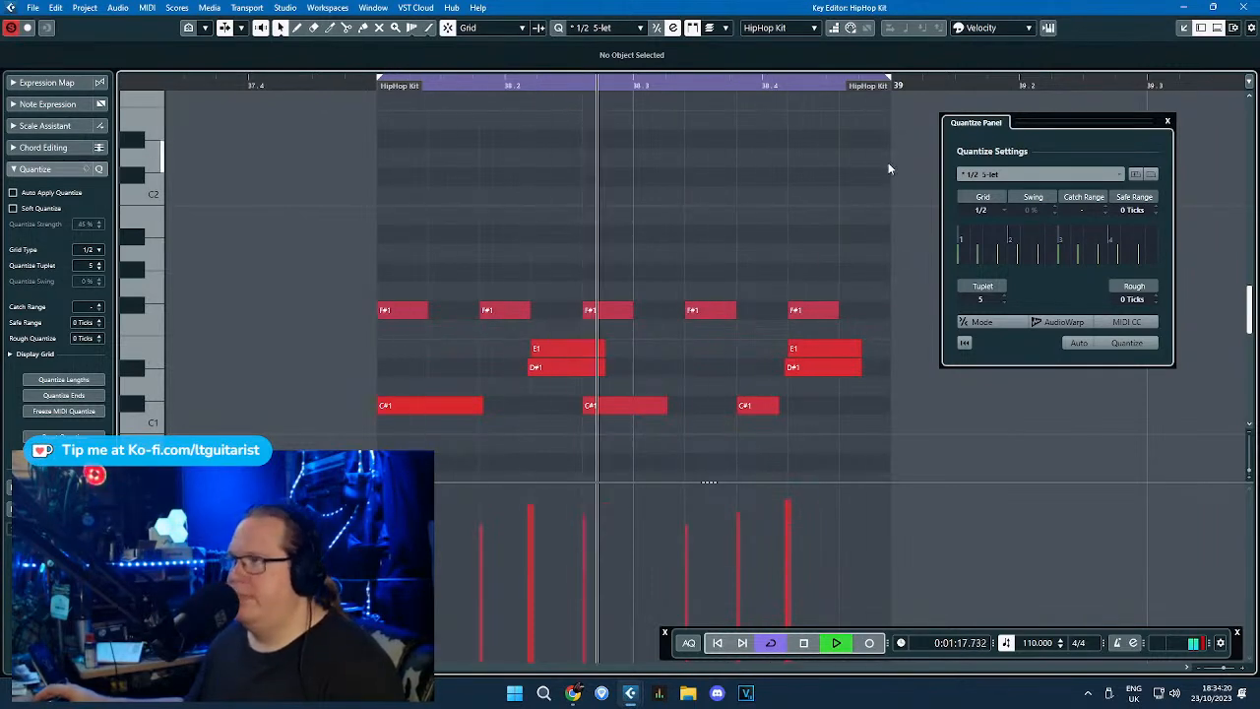
# Select all notes in bar 38, and close the Key Editor and the Quantize Panel.
pyautogui.scroll(-2, 782, 158)
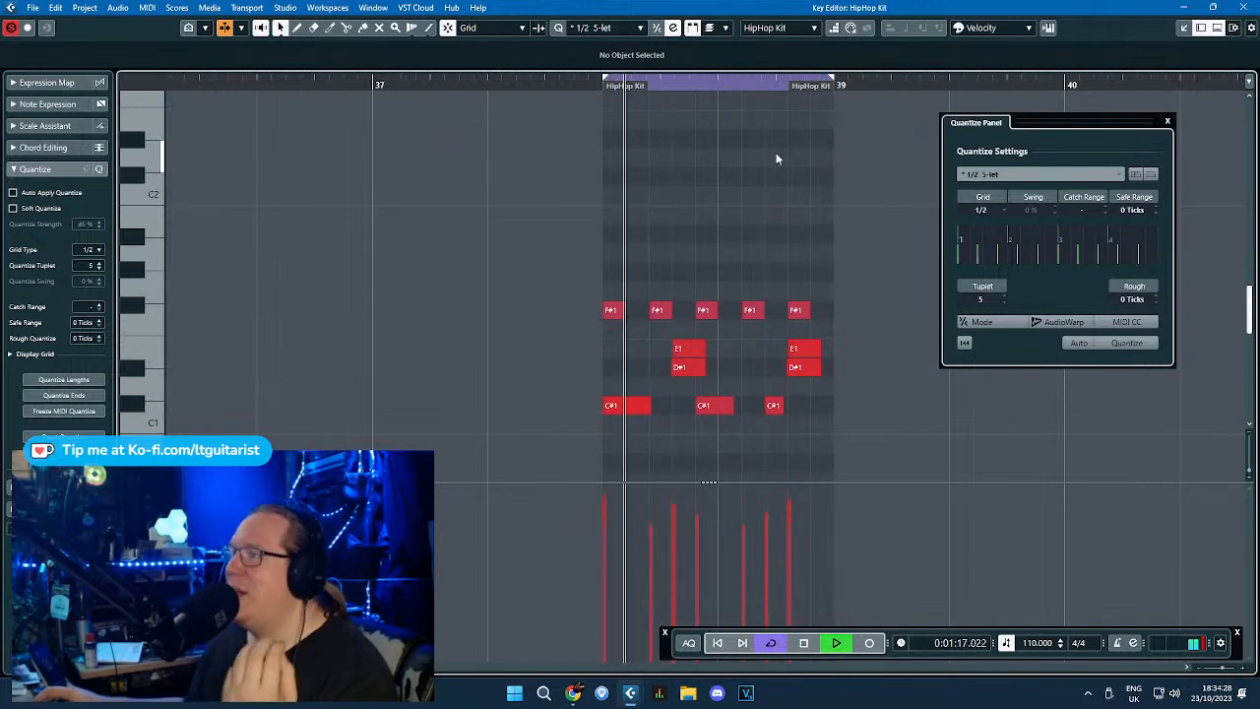
pyautogui.moveTo(517, 287); pyautogui.dragTo(864, 431)
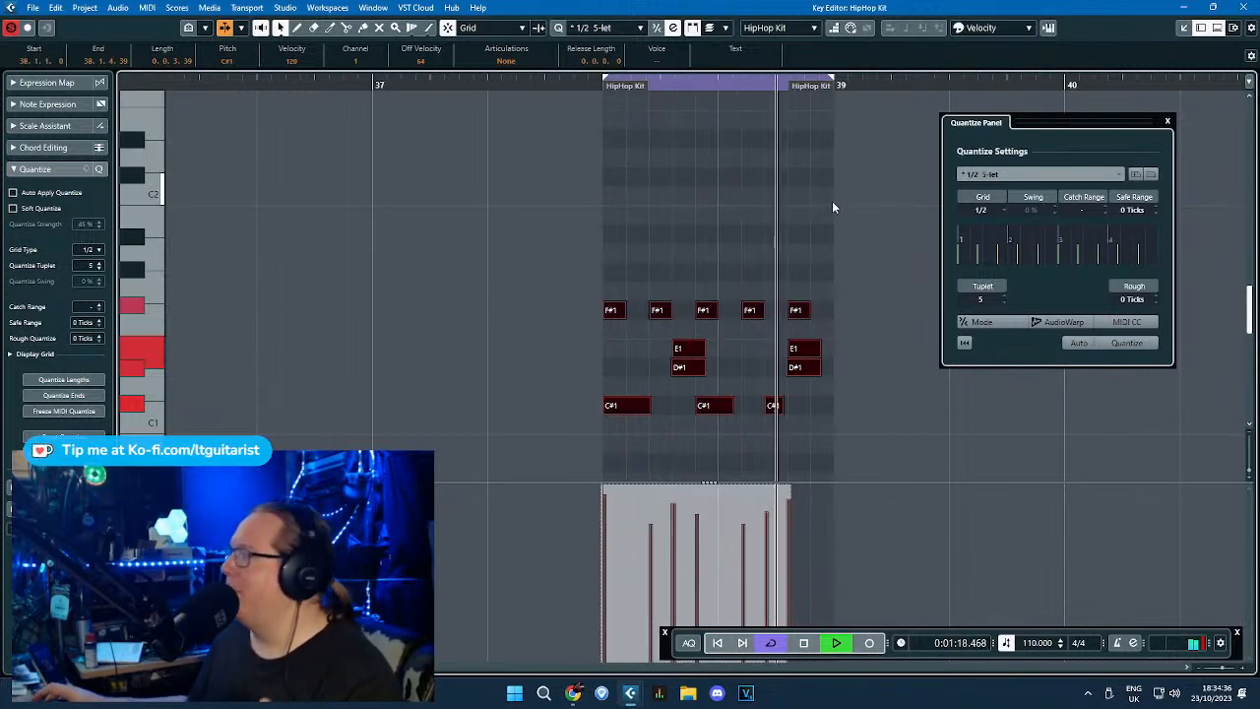
pyautogui.click(1244, 7)
pyautogui.click(810, 408)
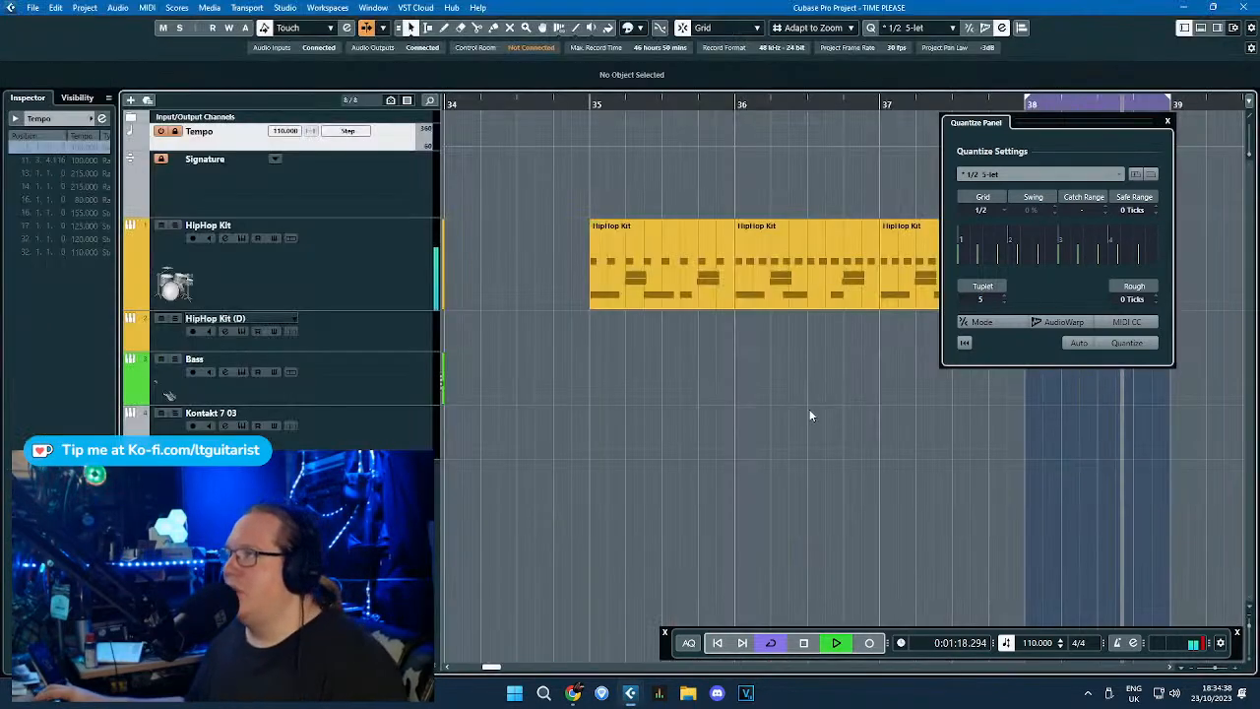
pyautogui.scroll(-2, 827, 402)
pyautogui.click(1166, 121)
# Try a duplicate of an earlier Bass event under the bar 38 drums, remove it and stop playback.
pyautogui.moveTo(667, 471); pyautogui.dragTo(602, 379)
pyautogui.hotkey('ctrl', 'd')
pyautogui.moveTo(681, 382); pyautogui.dragTo(977, 374)
pyautogui.scroll(2, 1103, 459)
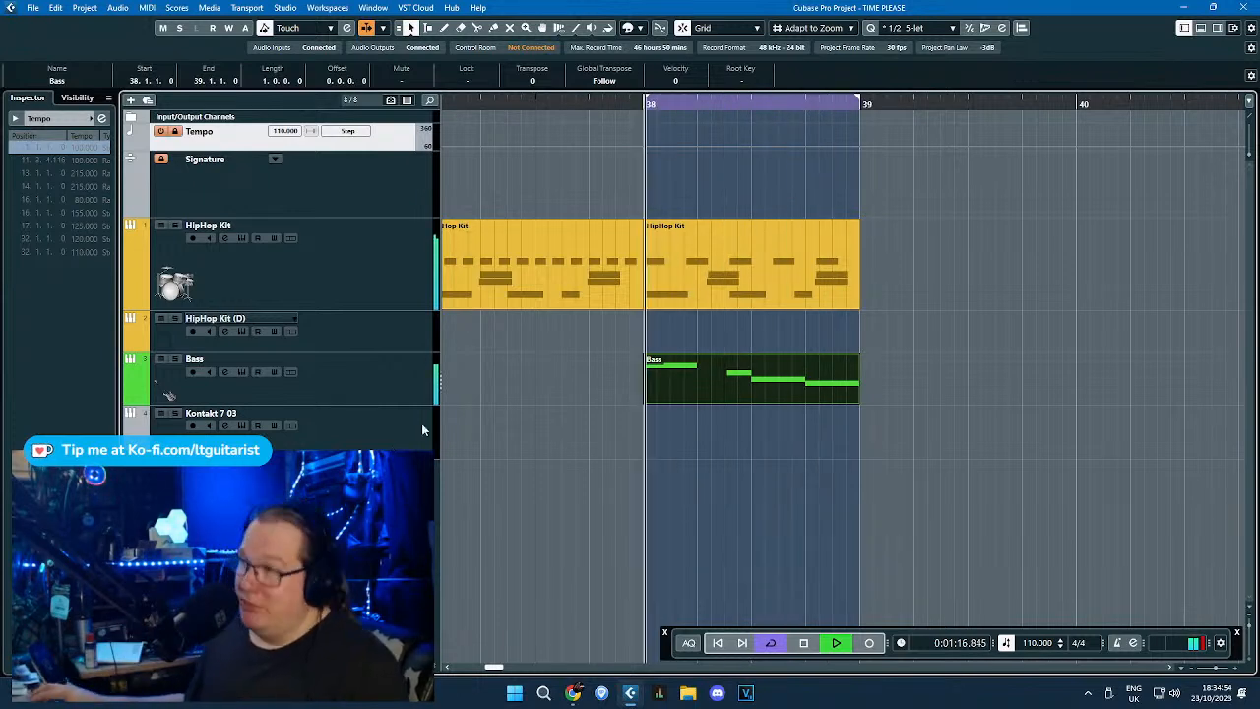
pyautogui.scroll(-2, 722, 425)
pyautogui.moveTo(885, 399); pyautogui.dragTo(767, 369)
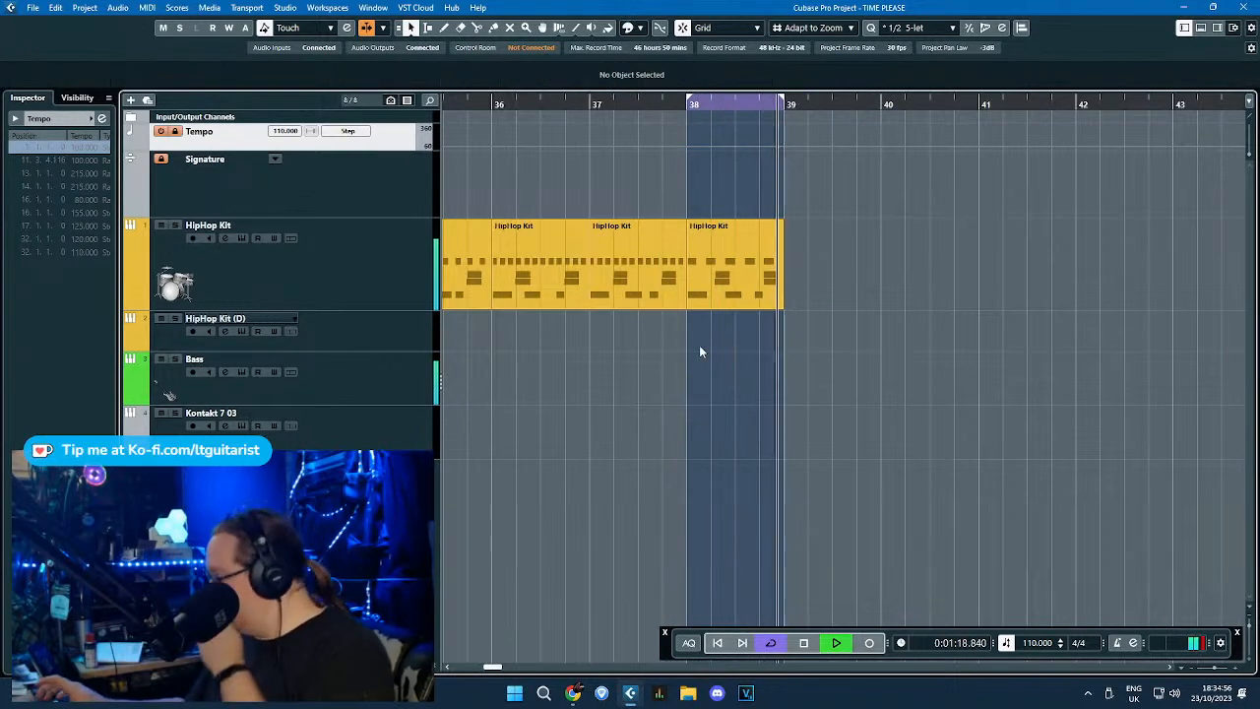
pyautogui.press('space')
pyautogui.scroll(-4, 833, 382)
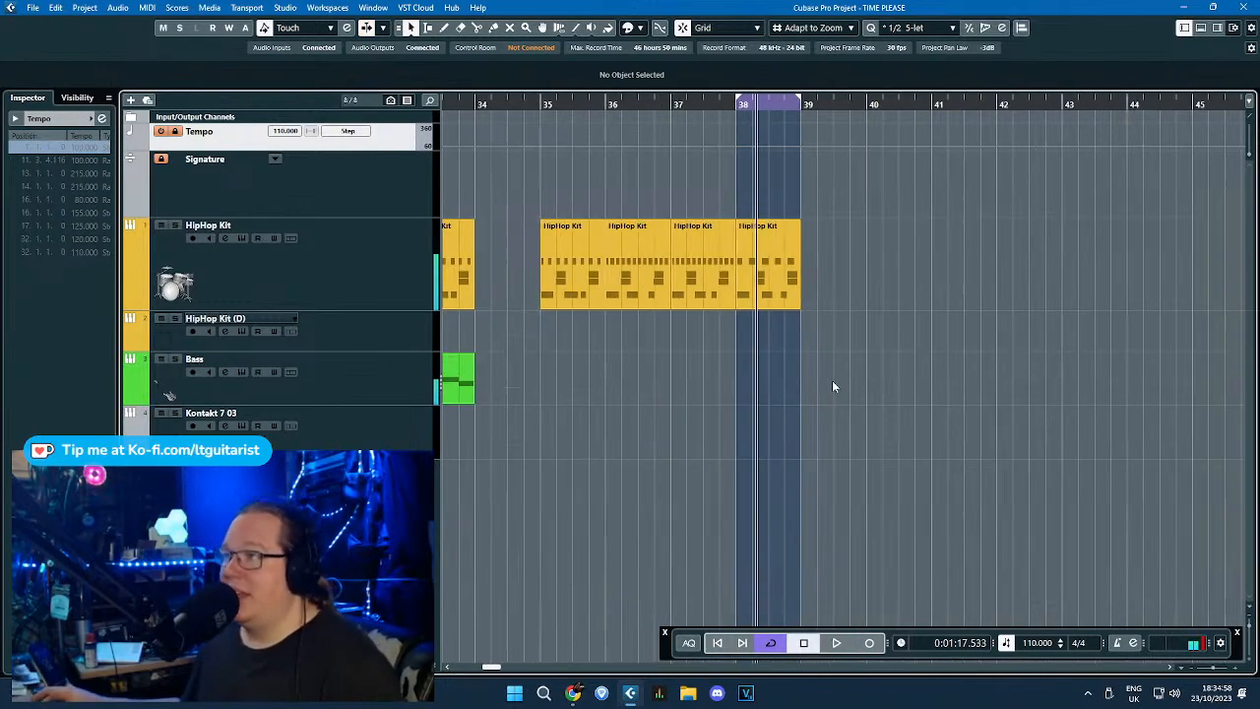
pyautogui.scroll(4, 831, 383)
pyautogui.click(720, 302)
pyautogui.doubleClick(721, 303)
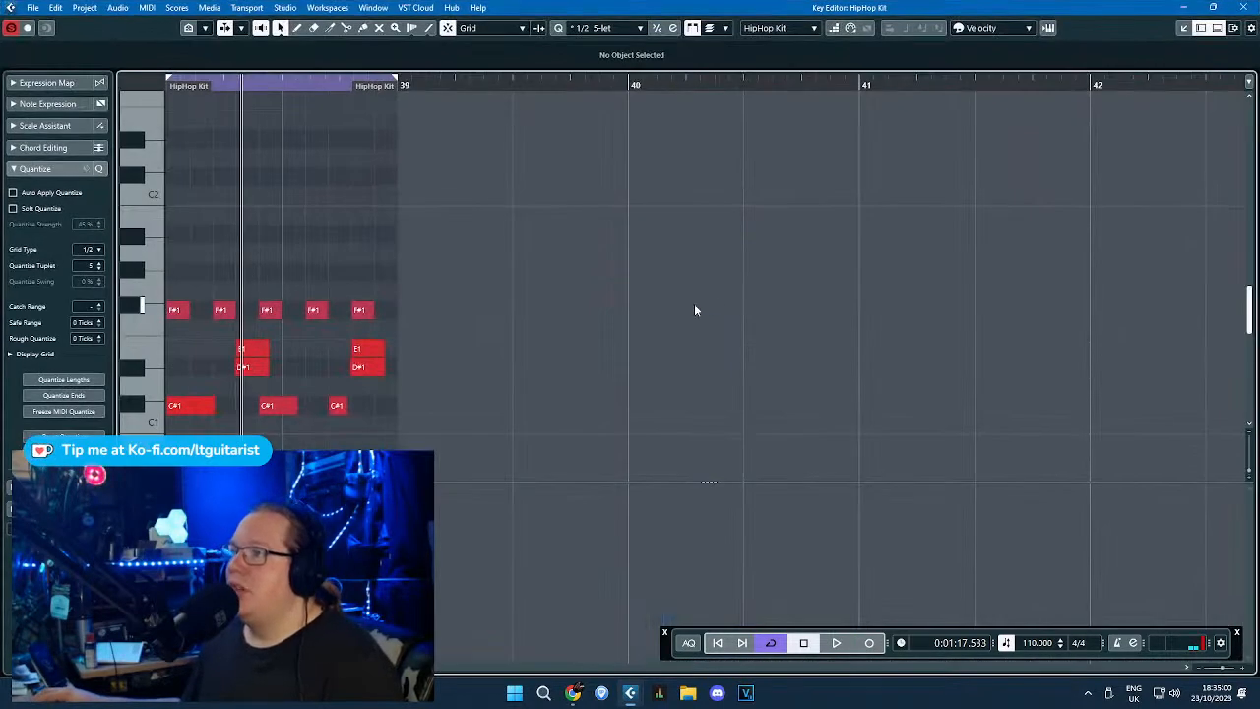
pyautogui.click(1256, 5)
# Duplicate the bar 38 HipHop Kit event into bar 39 and open the copy in the Key Editor.
pyautogui.moveTo(940, 383); pyautogui.dragTo(746, 253)
pyautogui.hotkey('ctrl', 'd')
pyautogui.doubleClick(824, 292)
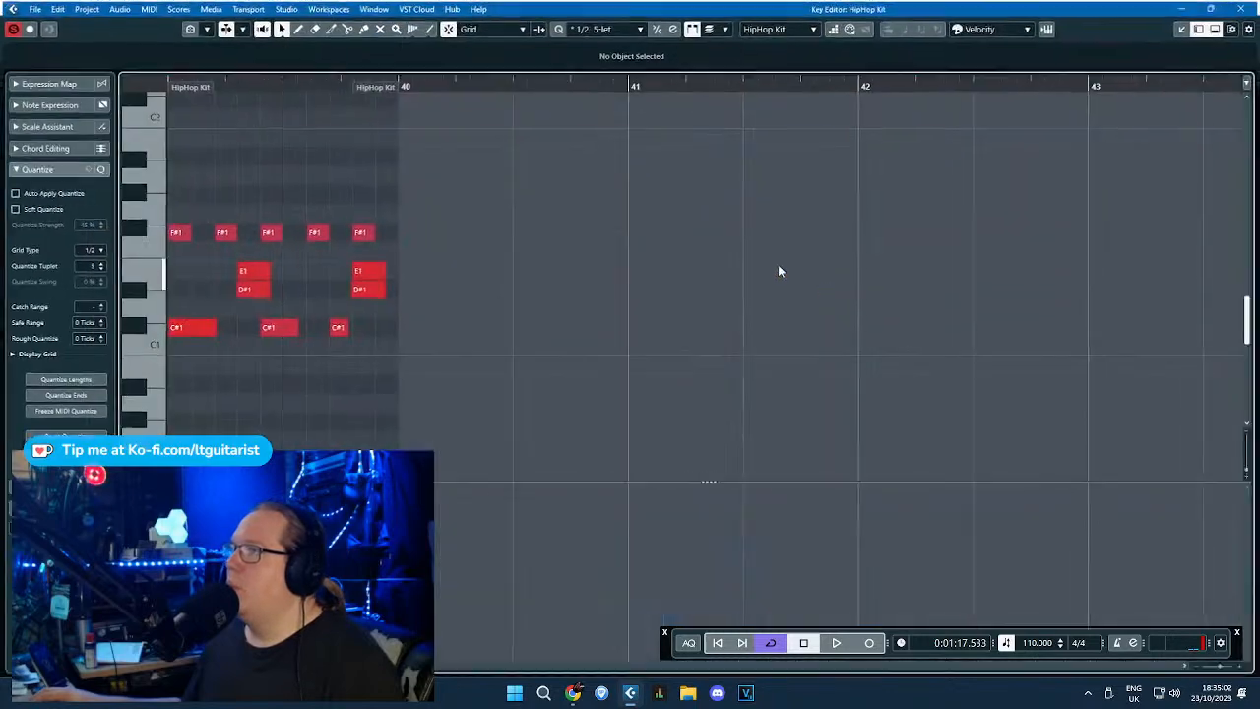
pyautogui.moveTo(527, 185); pyautogui.dragTo(138, 180)
# Open the Quantize Panel and set the cycle range to bar 39.
pyautogui.click(603, 27)
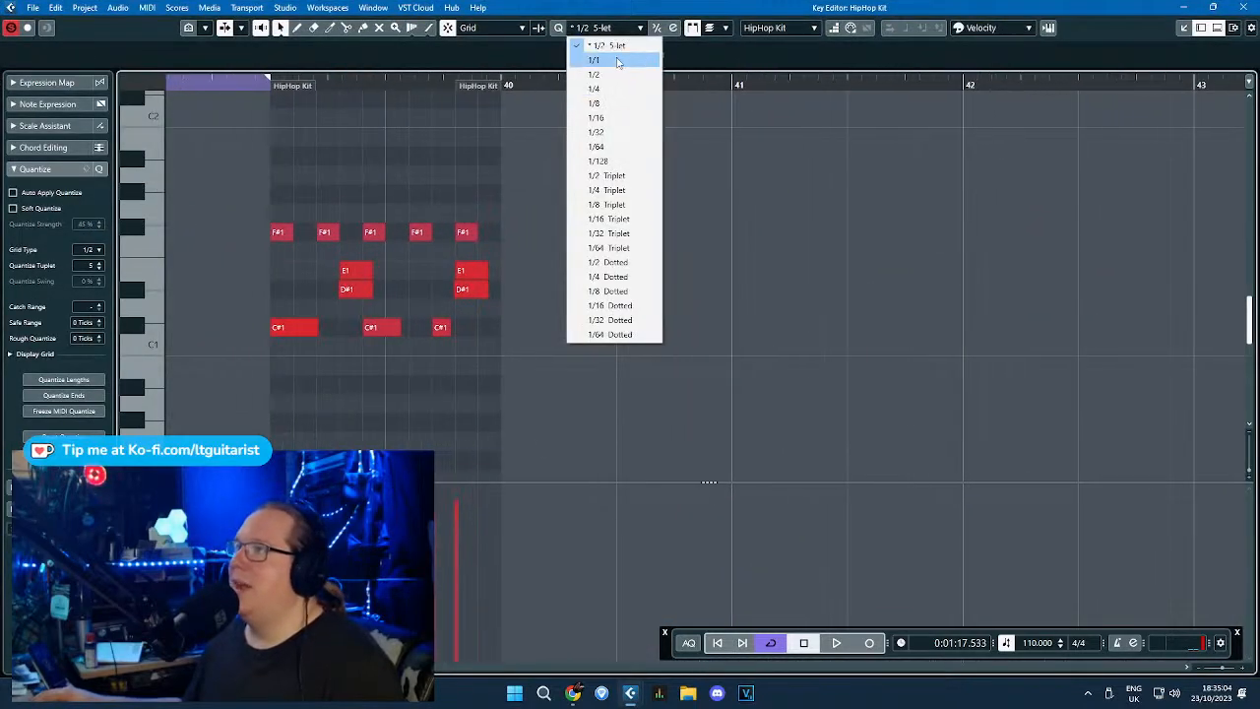
pyautogui.click(673, 28)
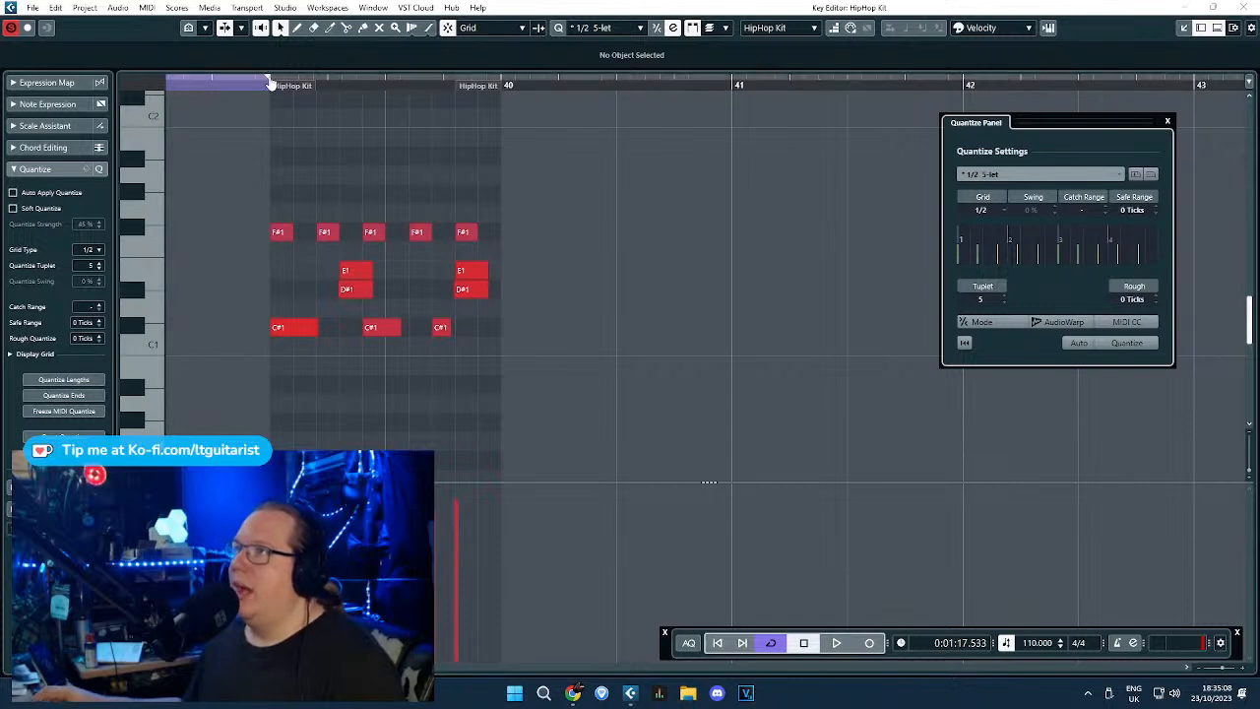
pyautogui.moveTo(266, 81); pyautogui.dragTo(441, 80)
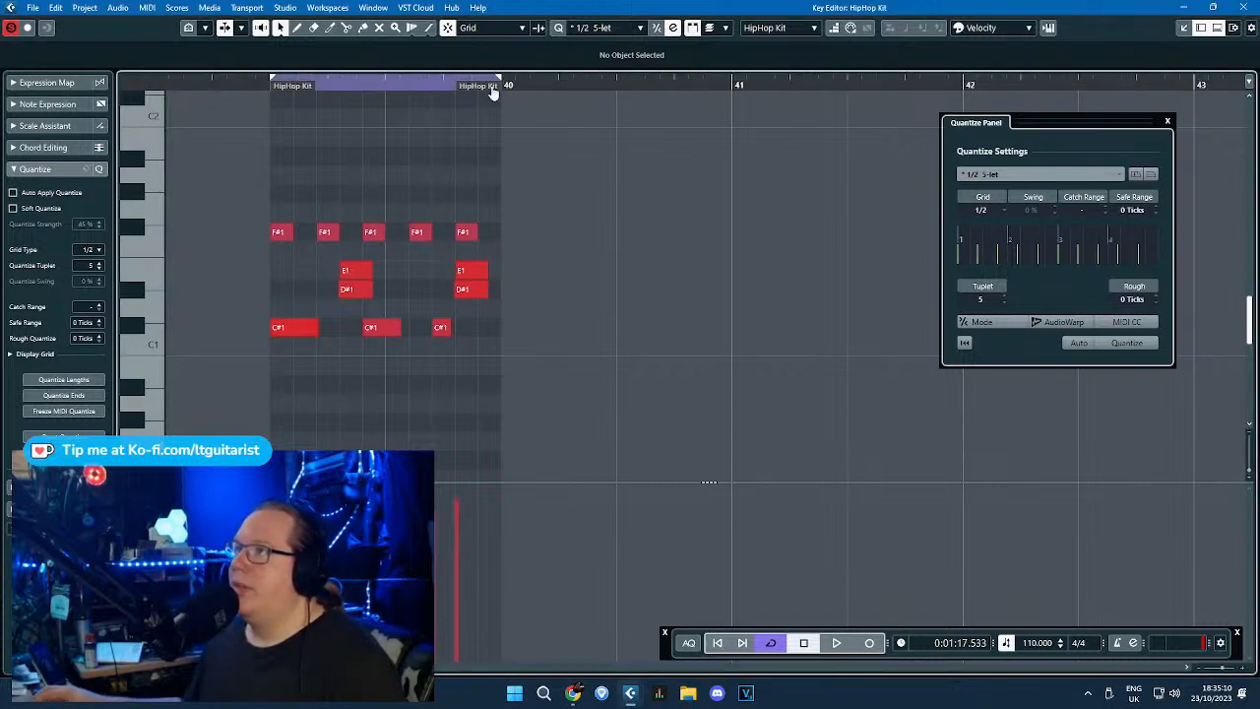
# With a 1/8 quantize grid, shorten the second C#1 kick and move the last kick to 39.3 and the second snare pair to 39.4.
pyautogui.scroll(3, 274, 172)
pyautogui.click(986, 175)
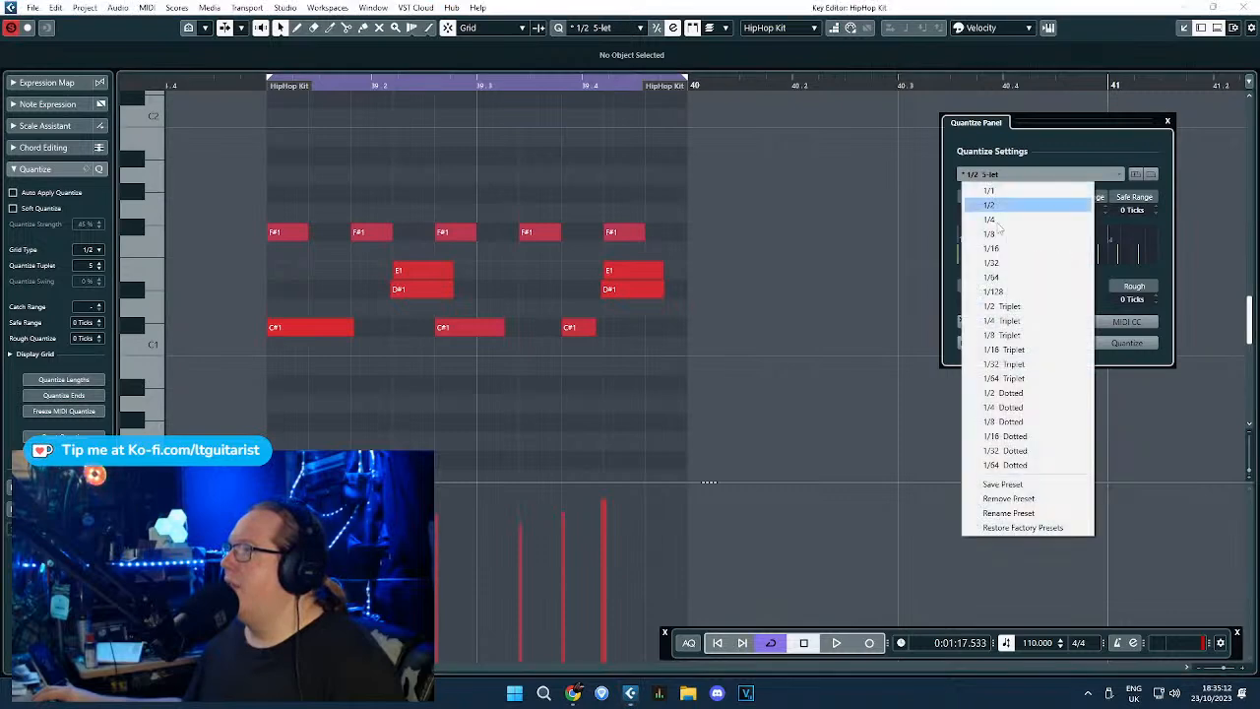
pyautogui.click(1002, 234)
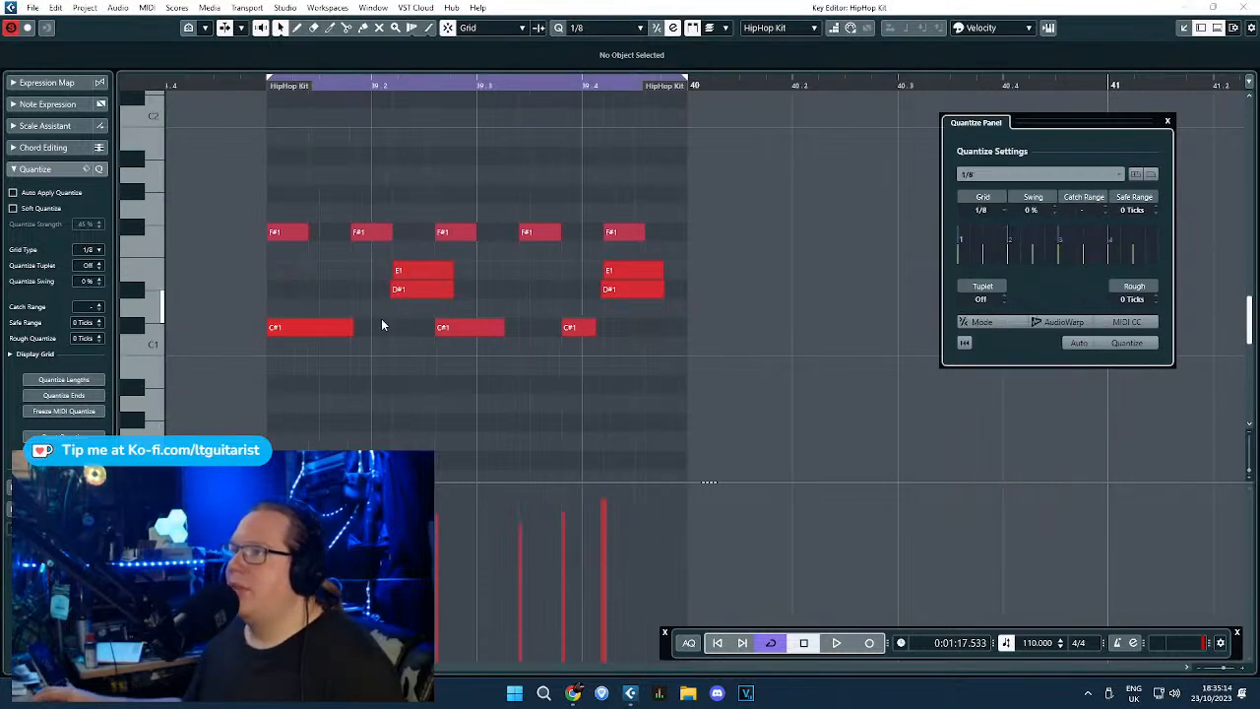
pyautogui.scroll(2, 547, 359)
pyautogui.moveTo(485, 331); pyautogui.dragTo(461, 331)
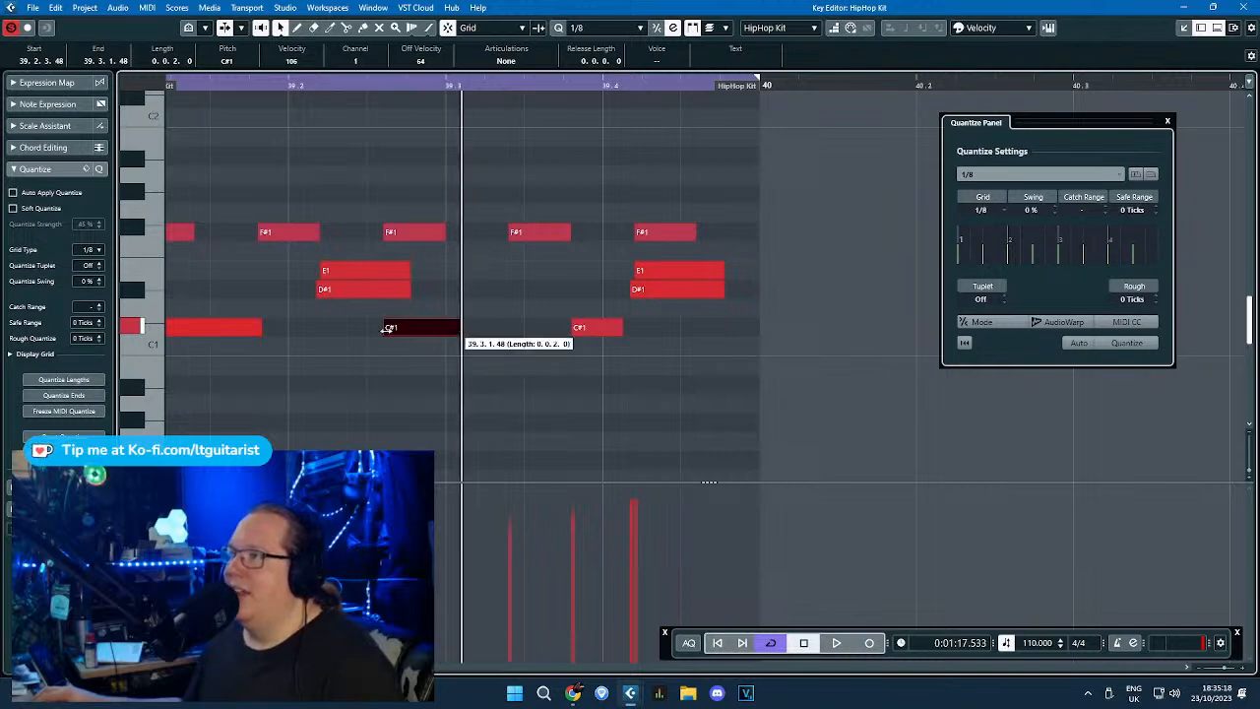
pyautogui.moveTo(457, 334); pyautogui.dragTo(429, 331)
pyautogui.moveTo(606, 334); pyautogui.dragTo(485, 335)
pyautogui.moveTo(668, 309)
pyautogui.mouseDown()
pyautogui.moveTo(693, 269)
pyautogui.moveTo(655, 276)
pyautogui.mouseUp()
# Delete the last two F#1 hi-hat notes in bar 39.
pyautogui.scroll(-3, 559, 248)
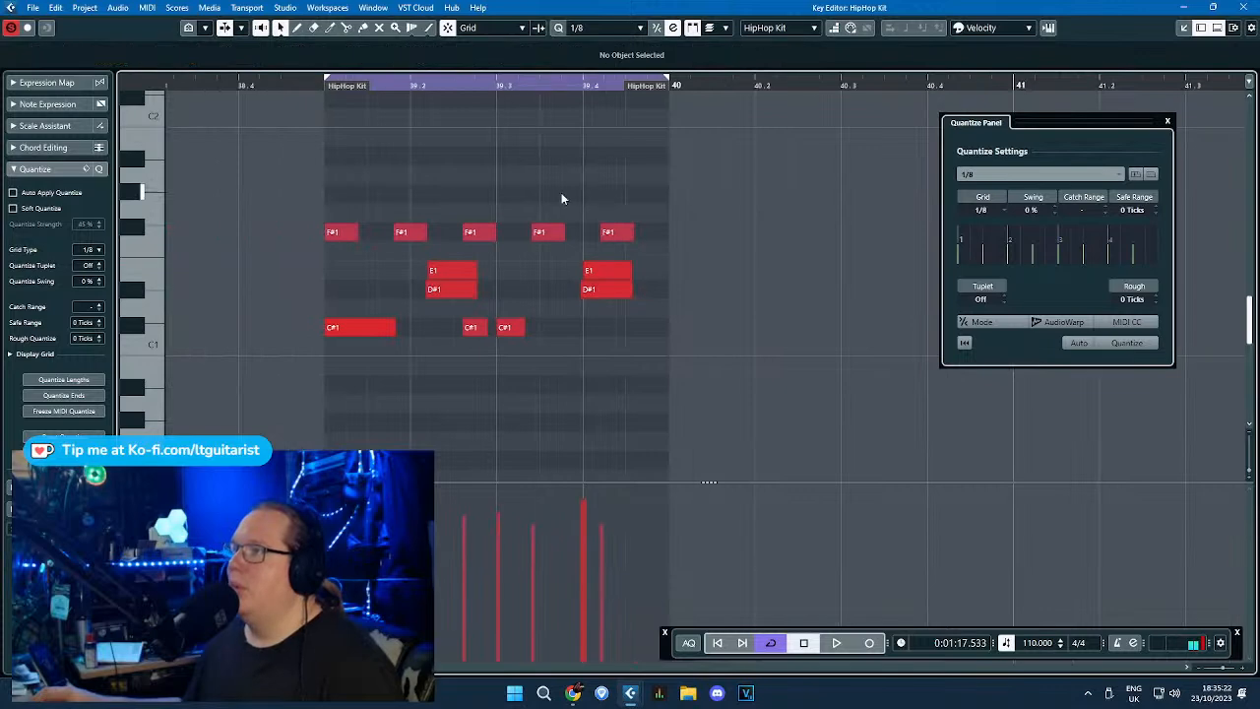
pyautogui.moveTo(562, 192); pyautogui.dragTo(688, 243)
pyautogui.press('Delete')
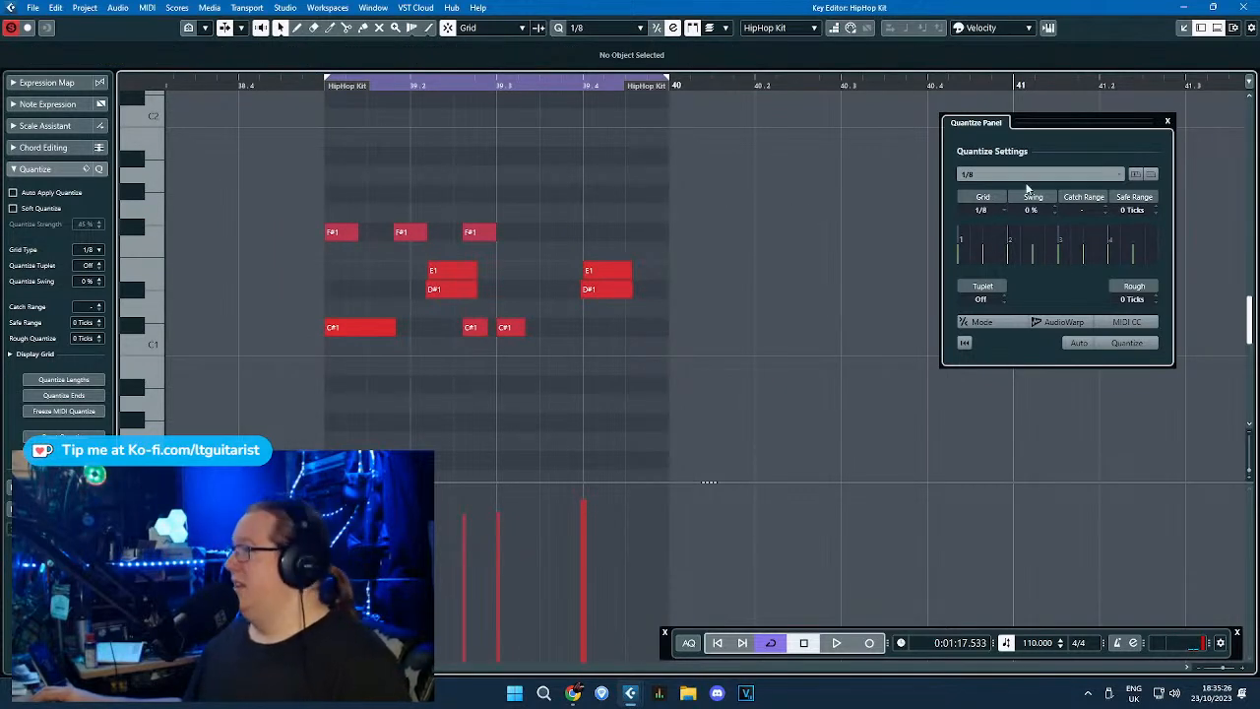
# Set the quantize grid to 1/4 with a tuplet of 3.
pyautogui.click(1002, 301)
pyautogui.click(1005, 298)
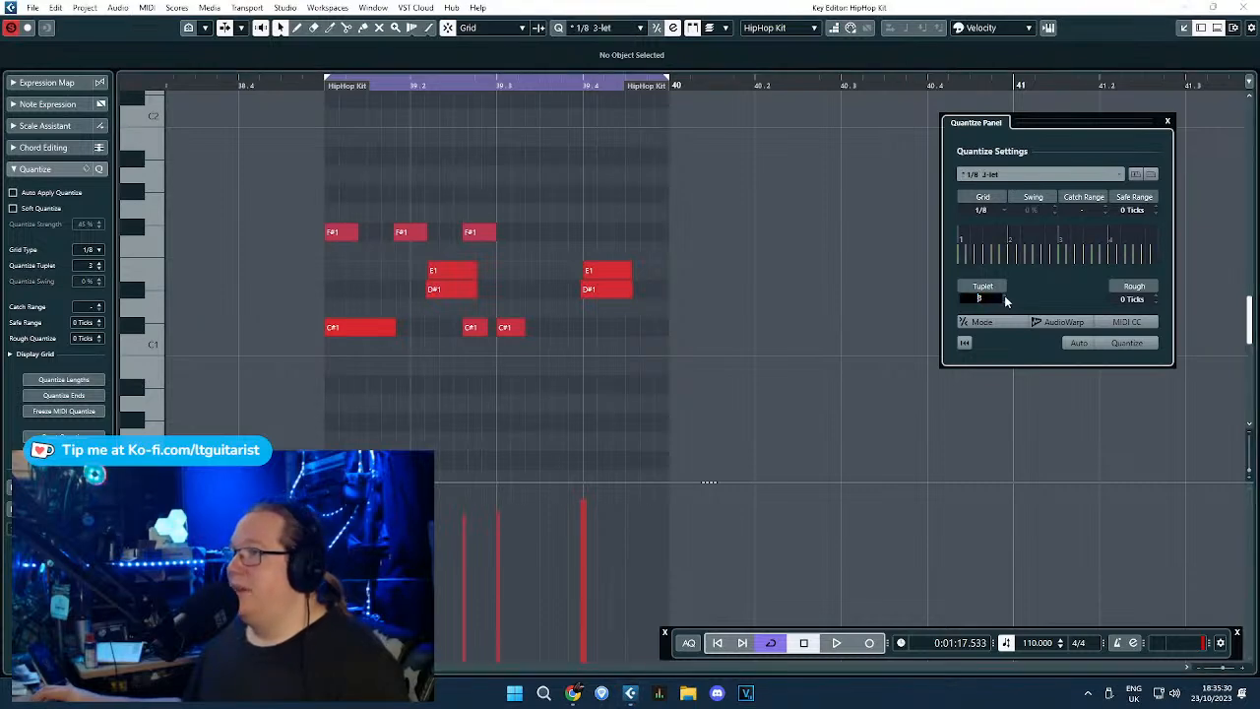
pyautogui.click(1017, 174)
pyautogui.click(1007, 220)
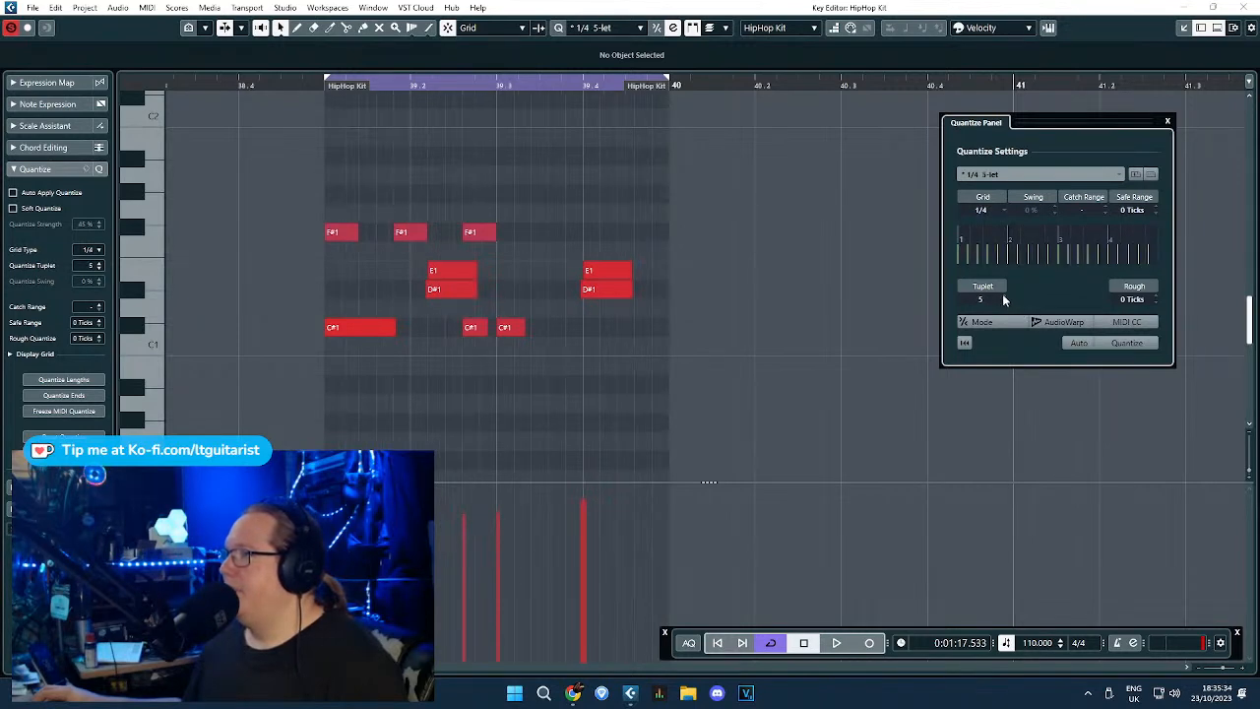
pyautogui.click(637, 247)
# Add four F#1 hi-hat notes on the second and third triplet divisions of beats 3 and 4 in bar 39.
pyautogui.scroll(3, 502, 249)
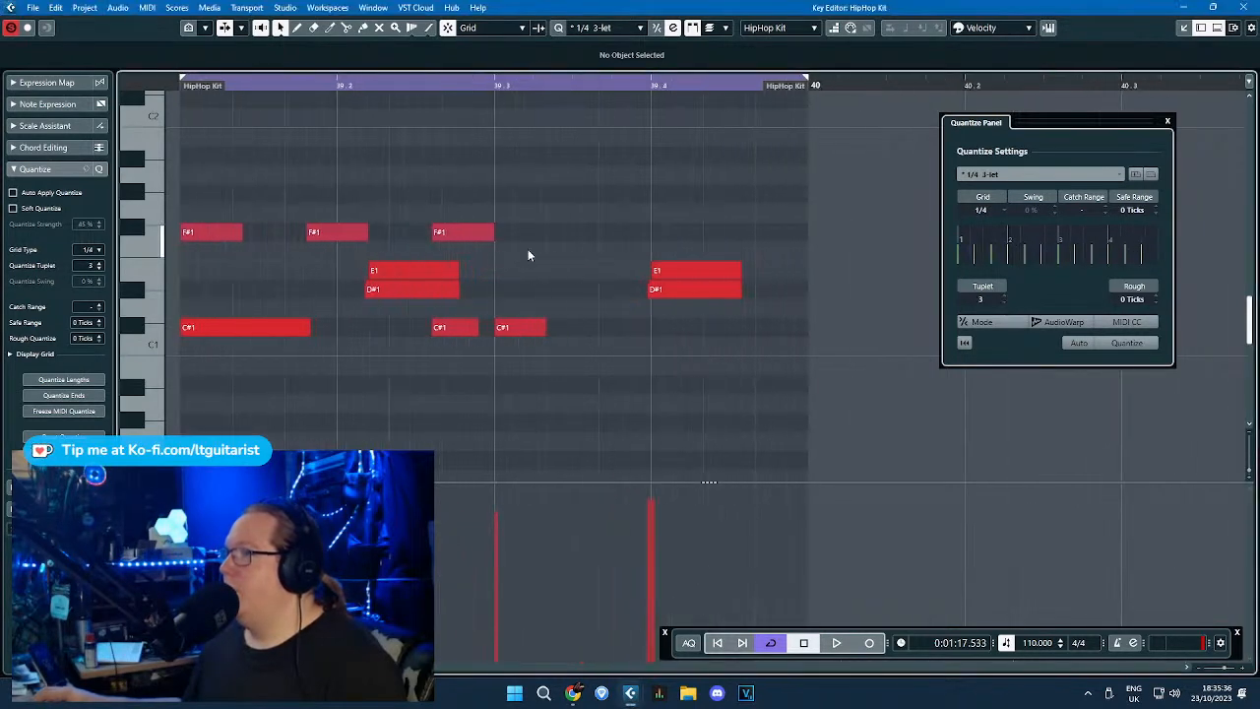
pyautogui.doubleClick(566, 235)
pyautogui.moveTo(577, 238); pyautogui.dragTo(589, 240)
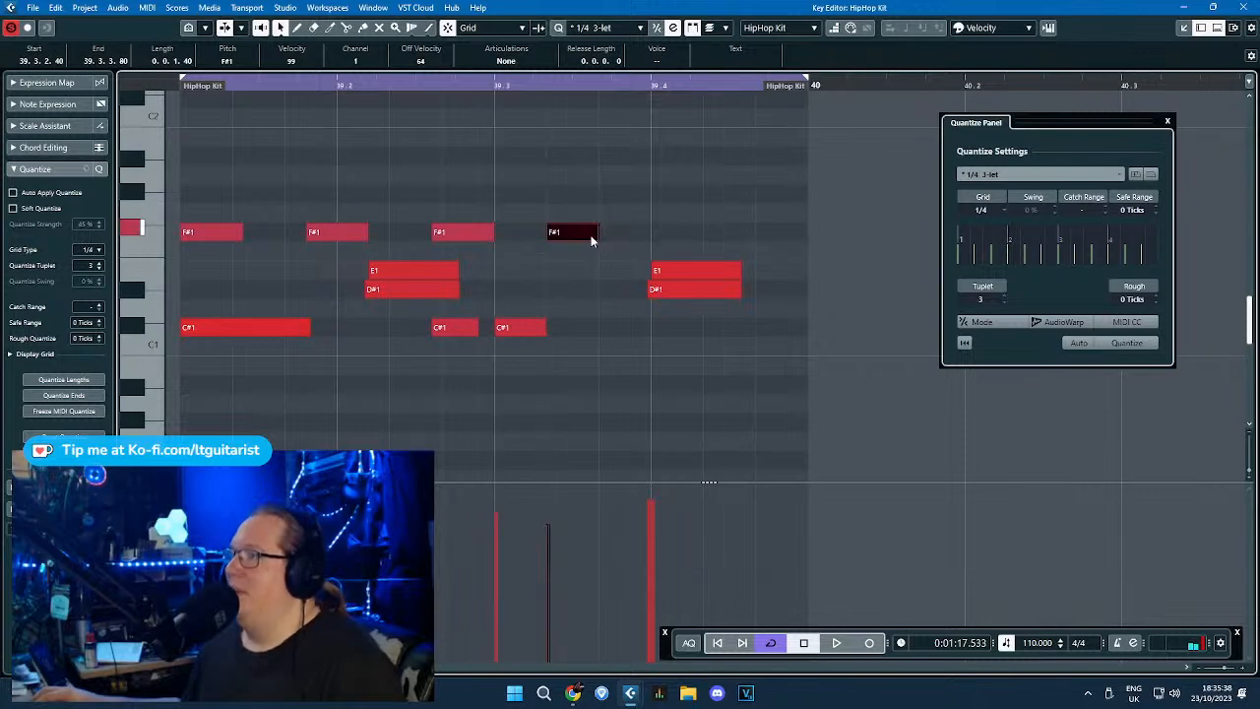
pyautogui.doubleClick(630, 236)
pyautogui.doubleClick(768, 236)
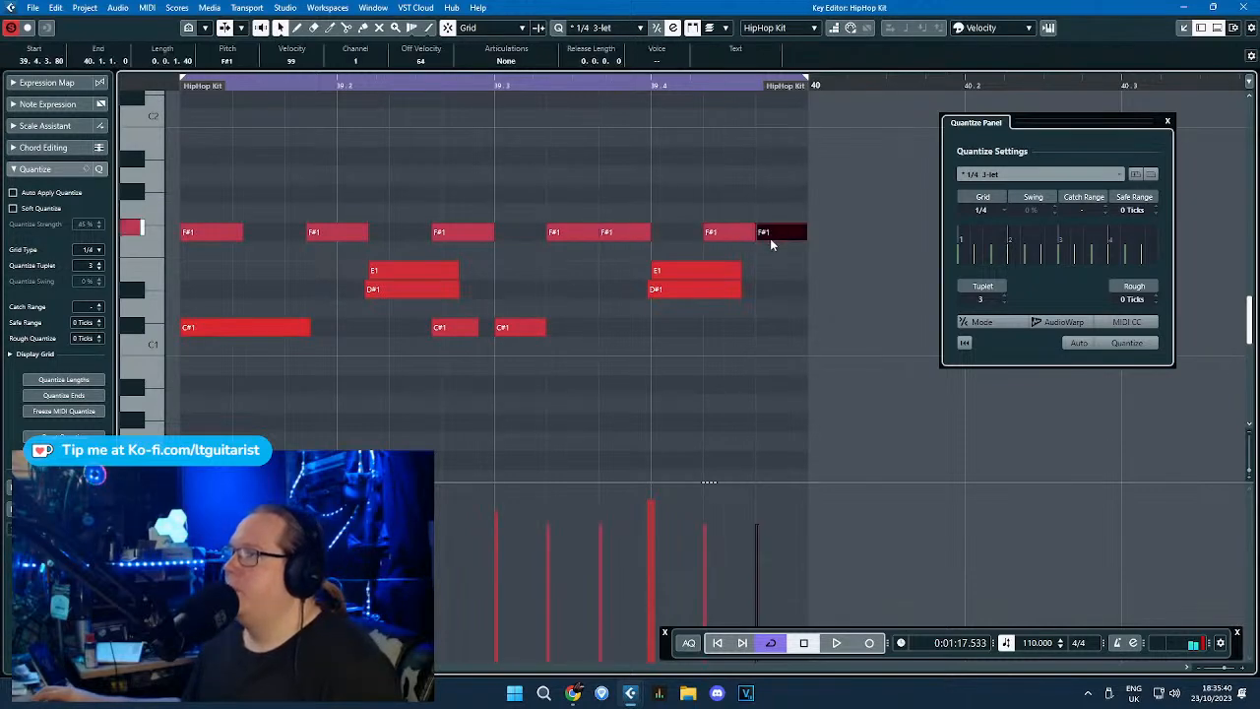
# Raise the velocity of the F#1 notes on the third triplets of beats 3 and 4, setting the last to 115.
pyautogui.click(604, 504)
pyautogui.click(766, 502)
pyautogui.press('g')
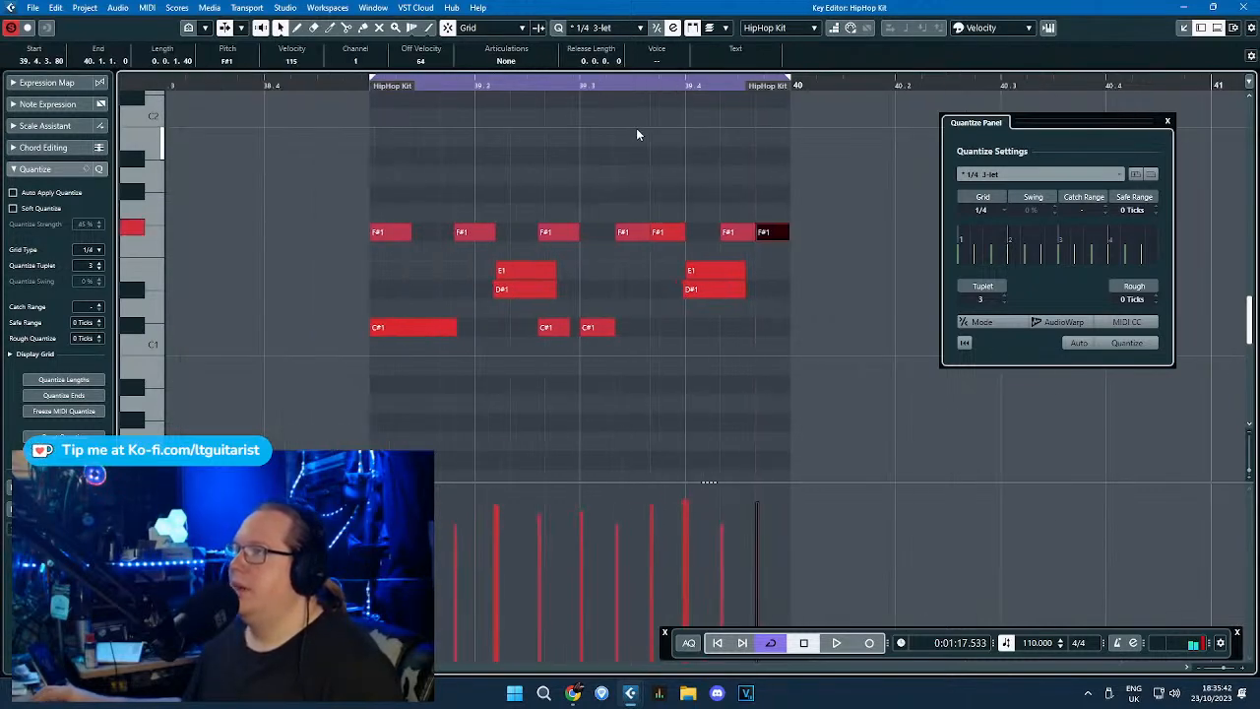
pyautogui.click(637, 134)
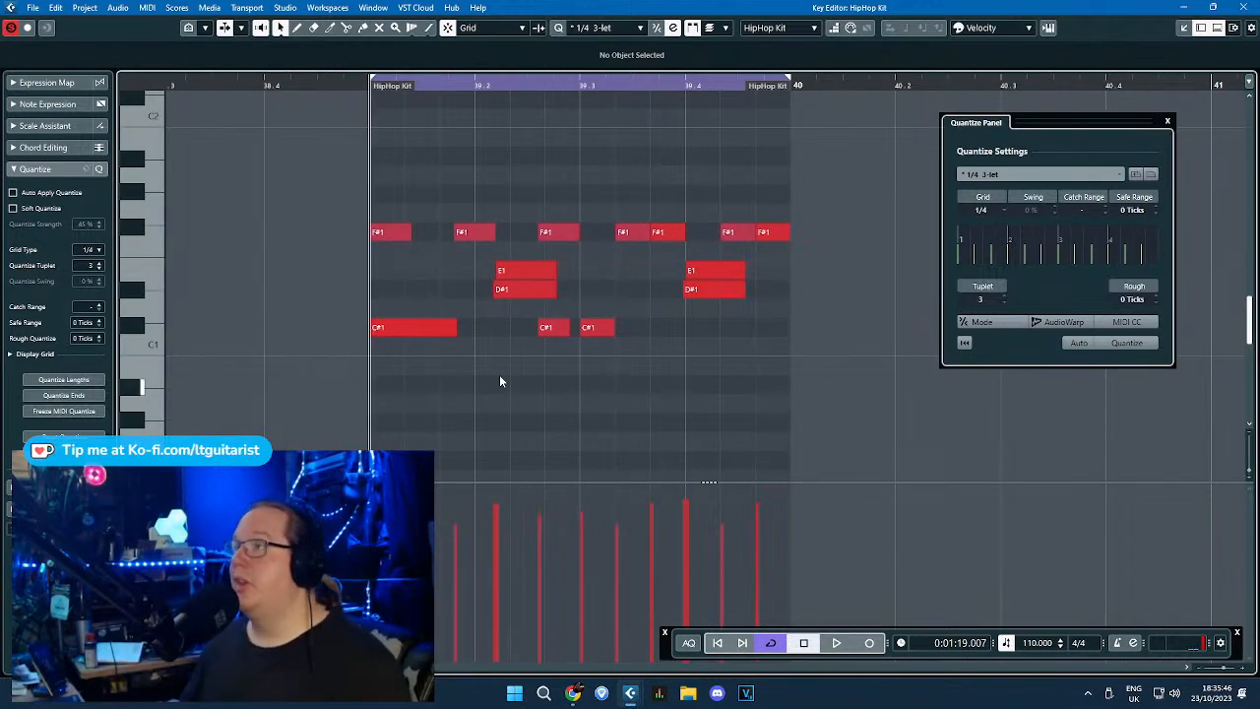
# Play the bar 39 pattern, and close the Key Editor and the Quantize Panel.
pyautogui.press('space')
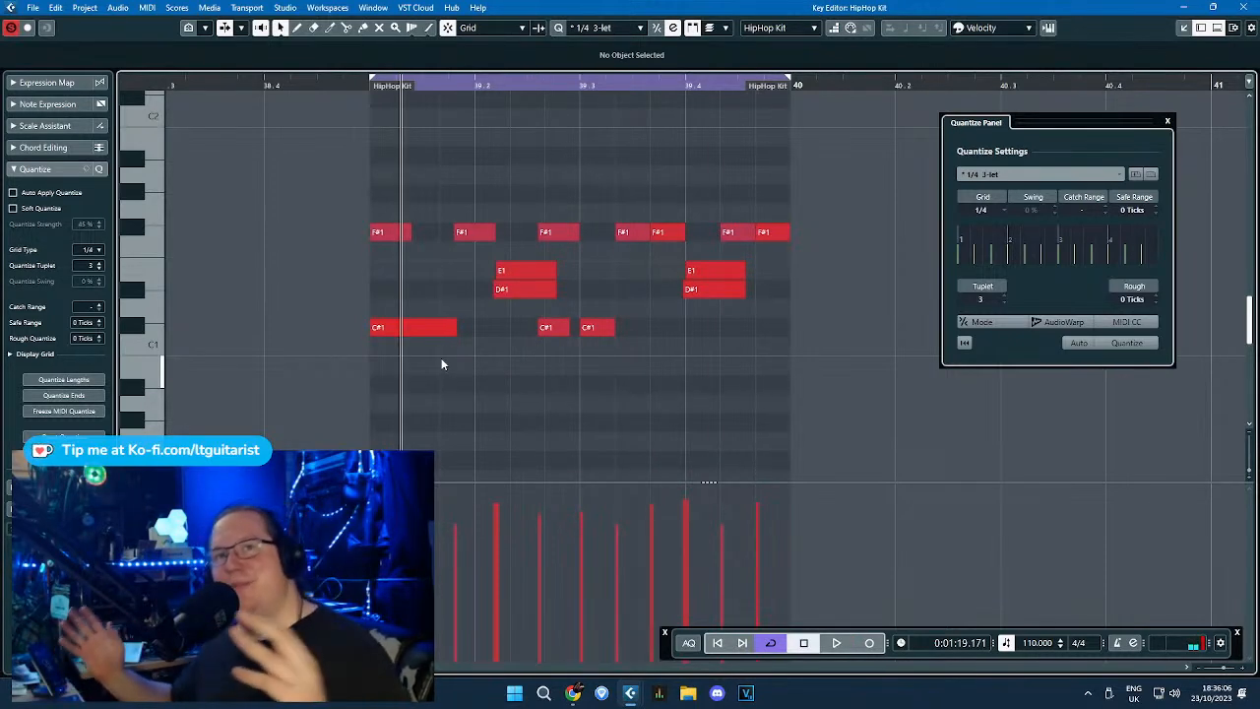
pyautogui.click(1256, 6)
pyautogui.click(1168, 122)
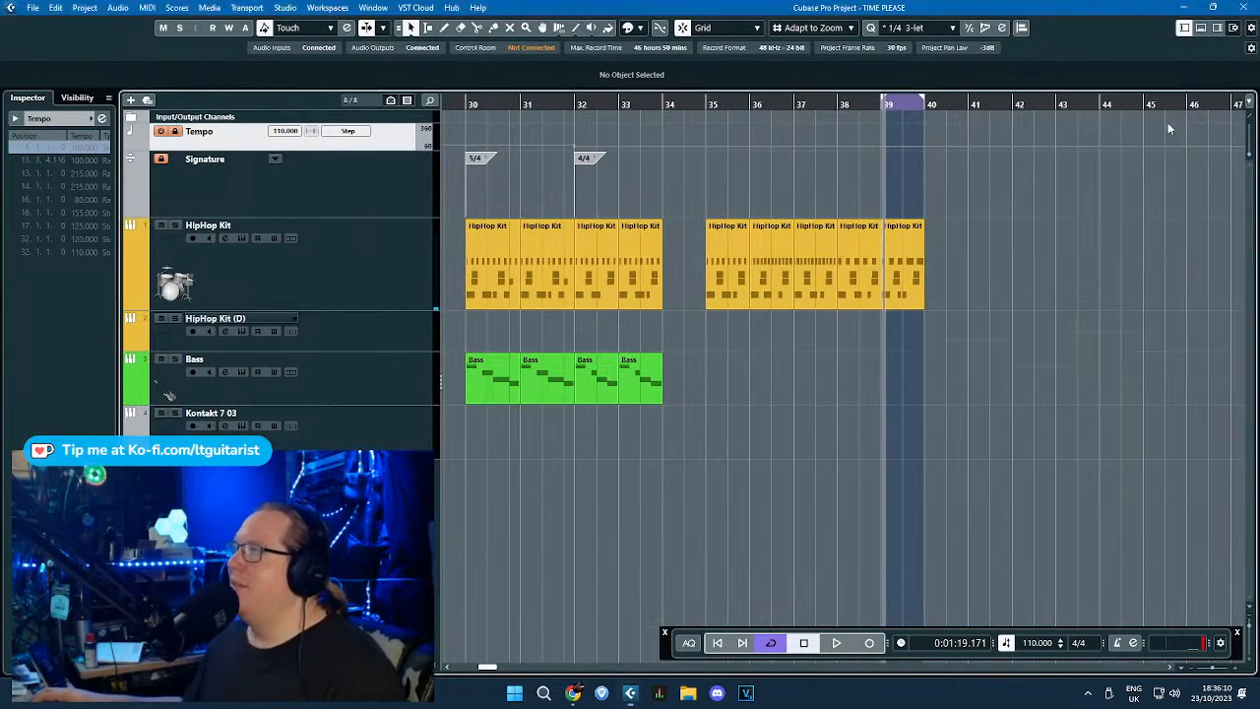
pyautogui.press('g')
pyautogui.press('g')
pyautogui.press('g')
pyautogui.press('g')
pyautogui.press('h')
pyautogui.press('h')
pyautogui.press('h')
pyautogui.press('h')
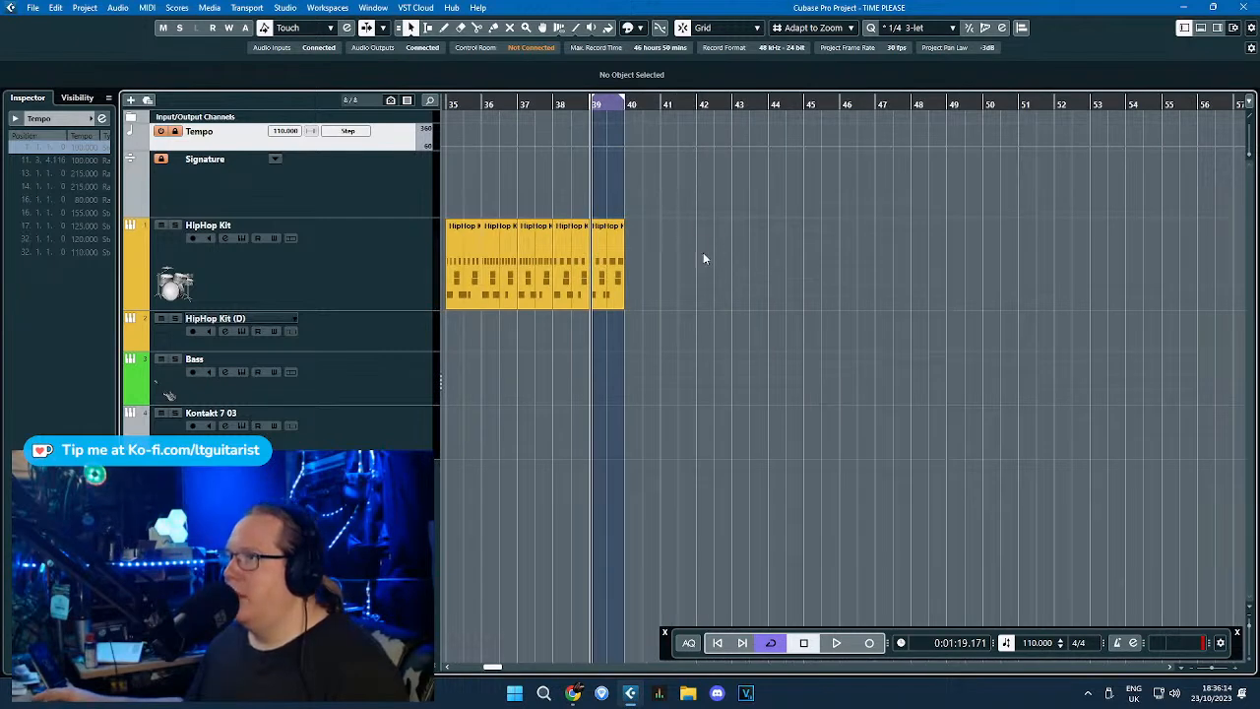
pyautogui.press('g')
pyautogui.press('g')
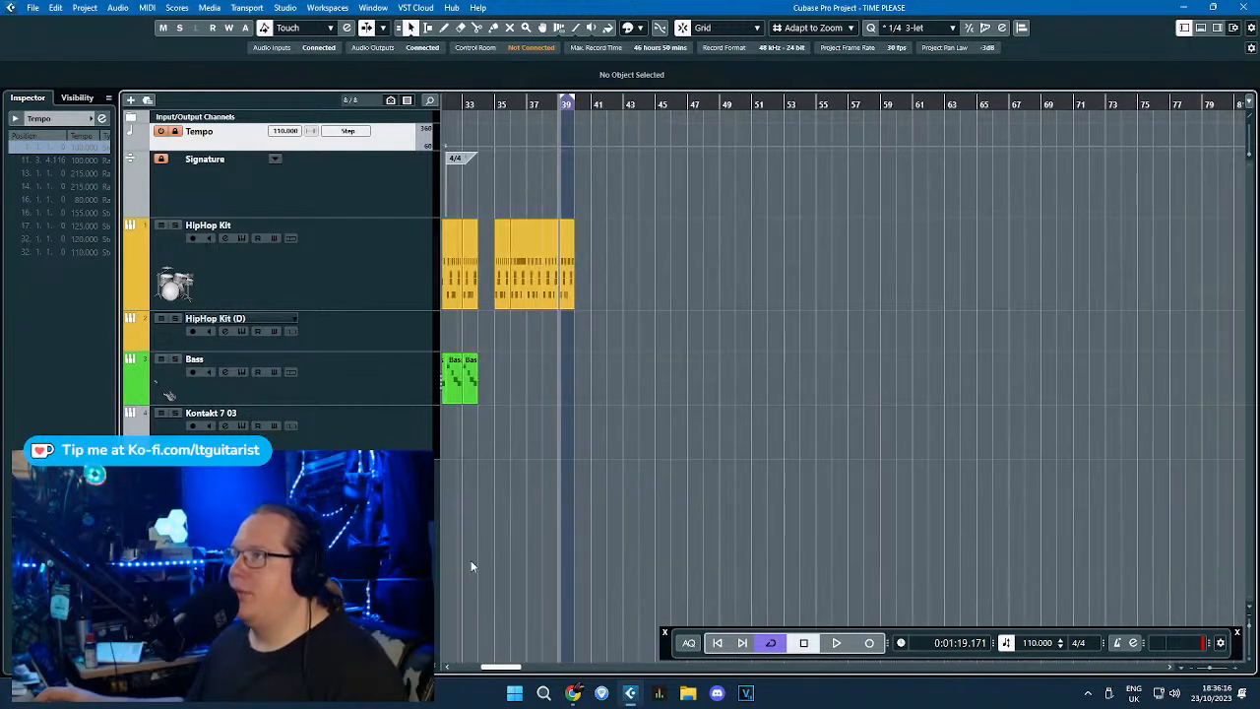
pyautogui.hscroll(-5, 470, 567)
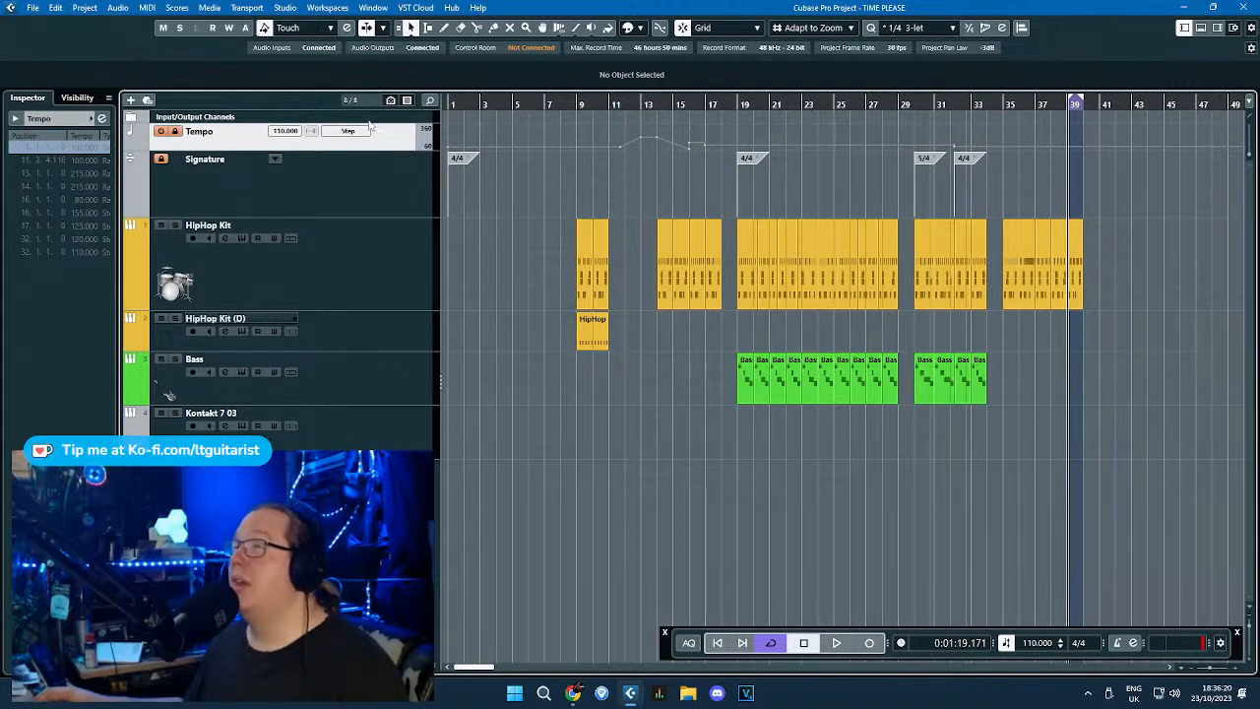
pyautogui.press('h')
pyautogui.press('h')
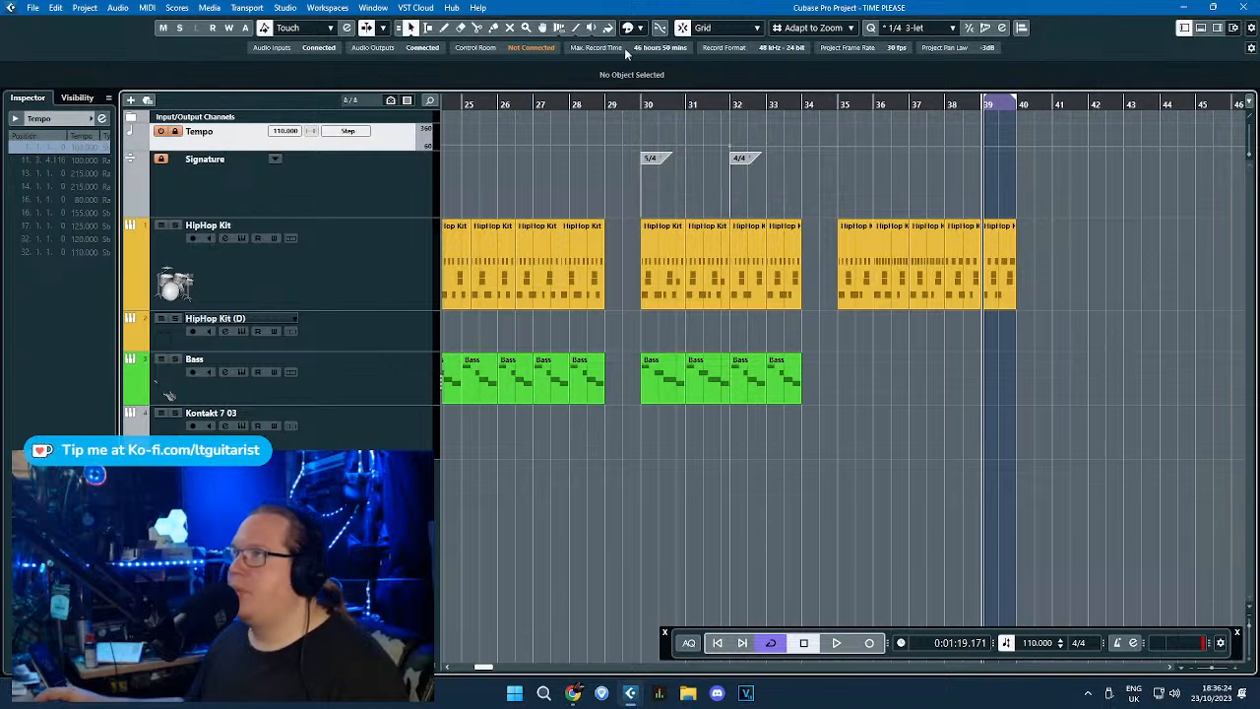
pyautogui.click(415, 30)
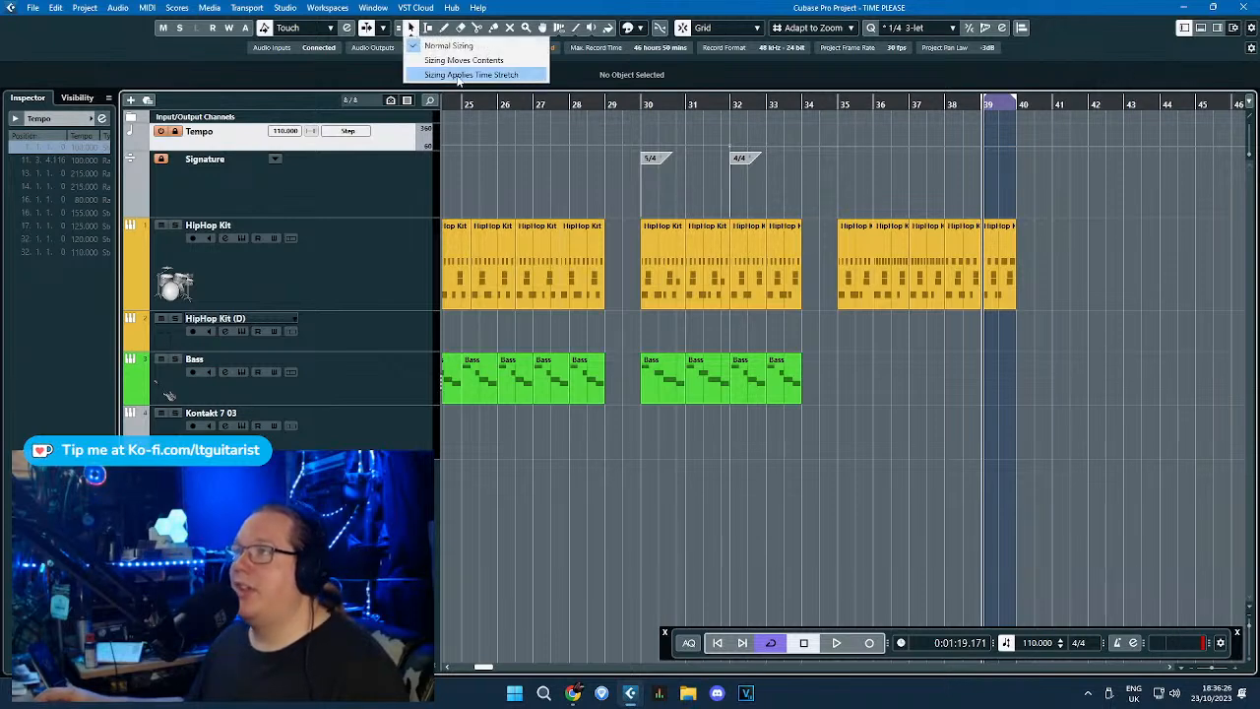
pyautogui.click(1090, 220)
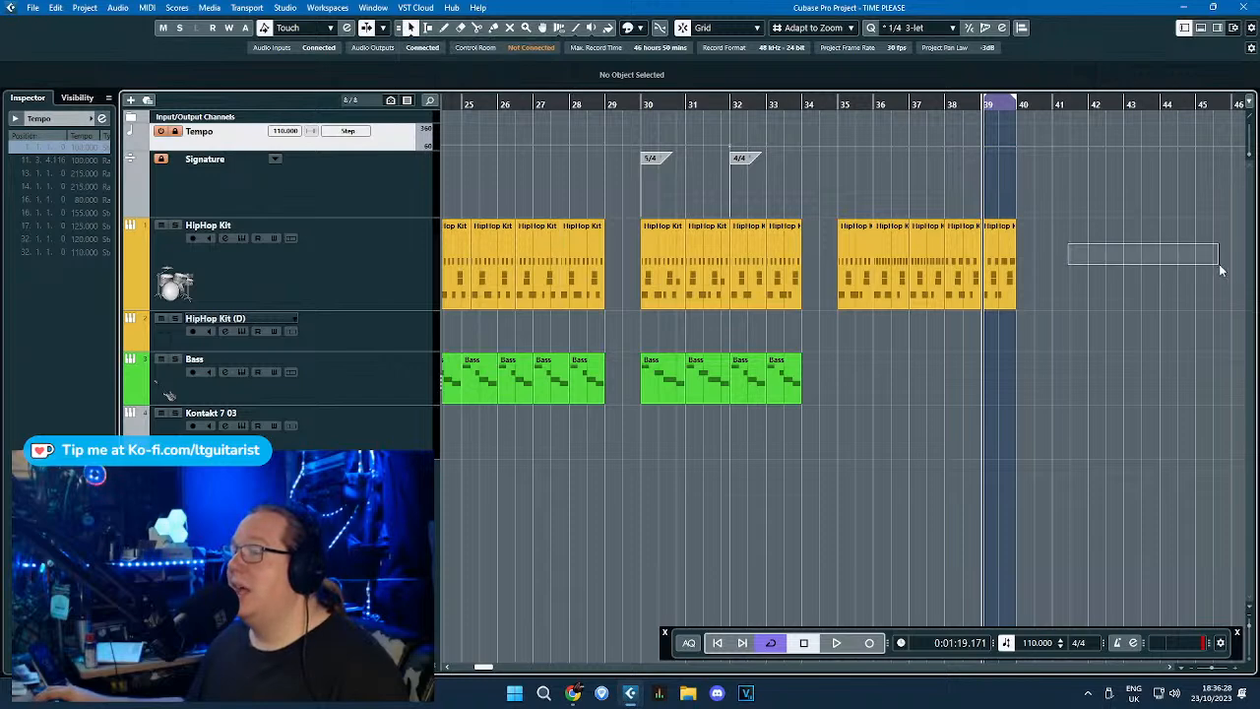
pyautogui.moveTo(1221, 269); pyautogui.dragTo(1128, 282)
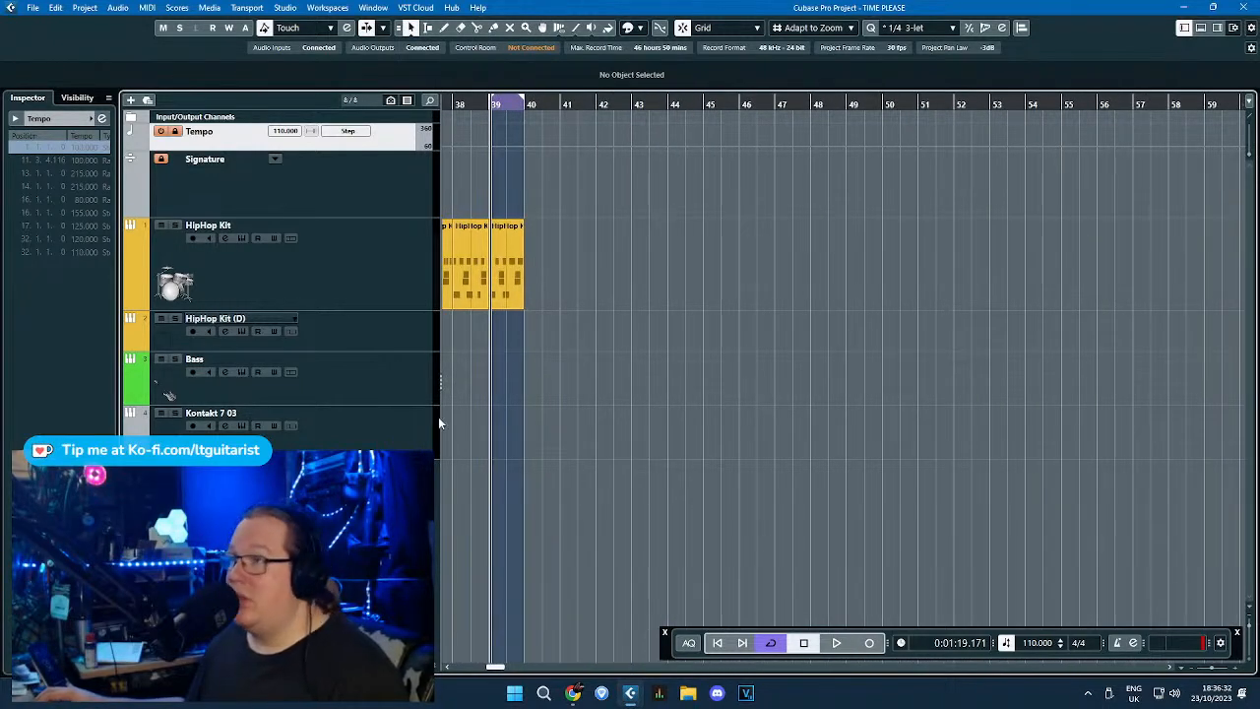
# Copy the two HipHop Kit parts at bars 9 and 10 to bar 52 on the same track.
pyautogui.scroll(-3, 718, 423)
pyautogui.moveTo(734, 424); pyautogui.dragTo(501, 455)
pyautogui.moveTo(665, 453)
pyautogui.mouseDown()
pyautogui.moveTo(441, 456)
pyautogui.moveTo(630, 458)
pyautogui.moveTo(613, 502)
pyautogui.moveTo(444, 516)
pyautogui.moveTo(640, 516)
pyautogui.mouseUp()
pyautogui.scroll(4, 786, 457)
pyautogui.scroll(-3, 632, 435)
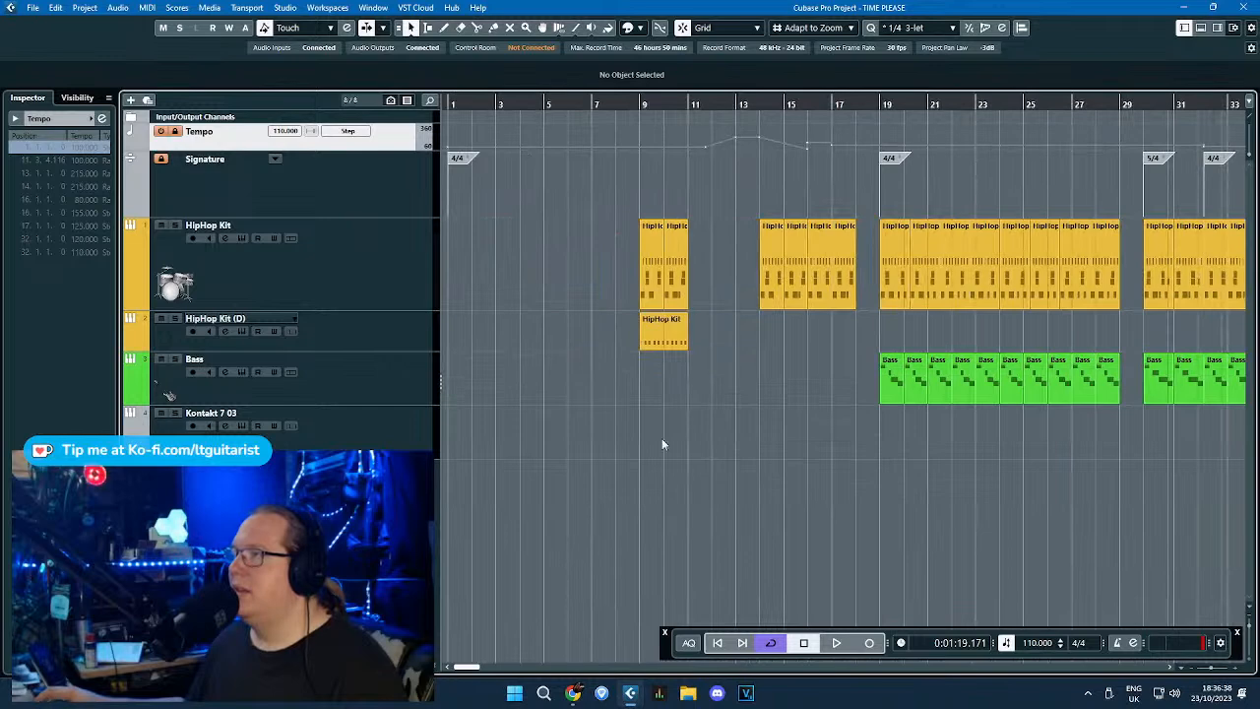
pyautogui.moveTo(713, 277); pyautogui.dragTo(583, 286)
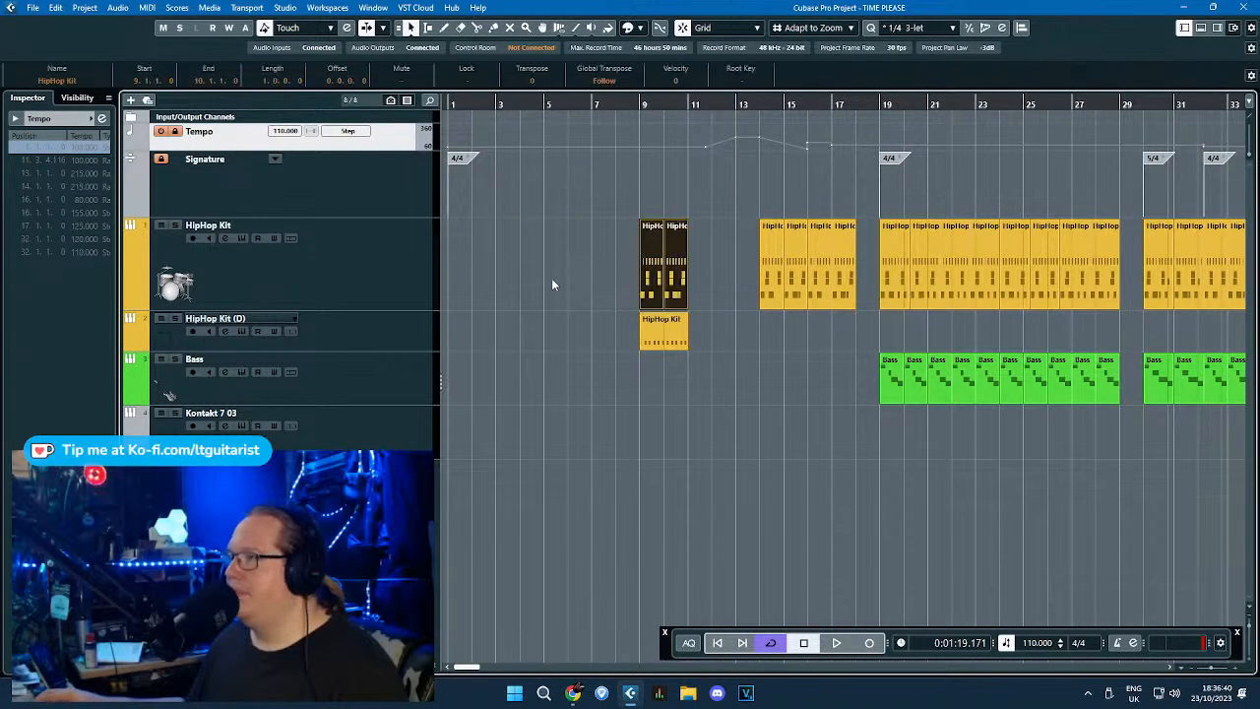
pyautogui.hotkey('ctrl', 'd')
pyautogui.scroll(-2, 676, 280)
pyautogui.press('Delete')
pyautogui.click(1004, 105)
pyautogui.hotkey('ctrl', 'v')
pyautogui.scroll(4, 1024, 126)
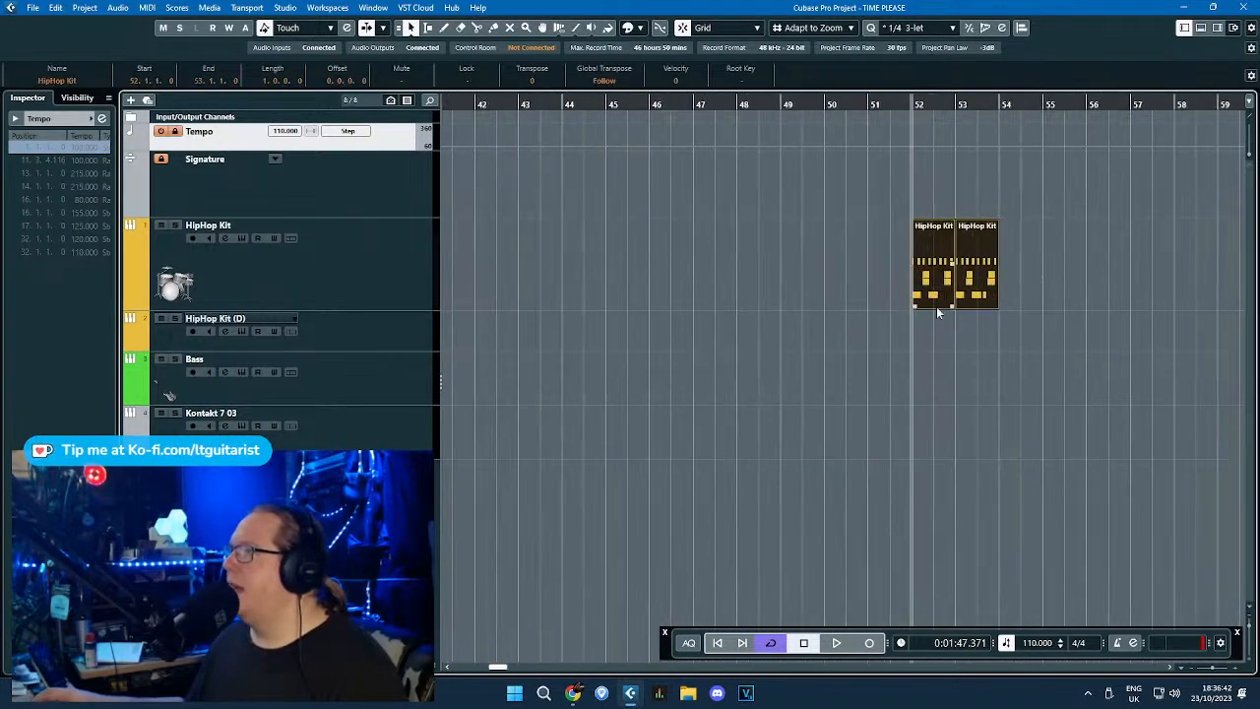
# Glue the two copied HipHop Kit parts at bars 52 and 53 into one part.
pyautogui.moveTo(937, 306)
pyautogui.mouseDown()
pyautogui.moveTo(960, 282)
pyautogui.moveTo(928, 283)
pyautogui.mouseUp()
pyautogui.click(1095, 422)
pyautogui.scroll(2, 1094, 422)
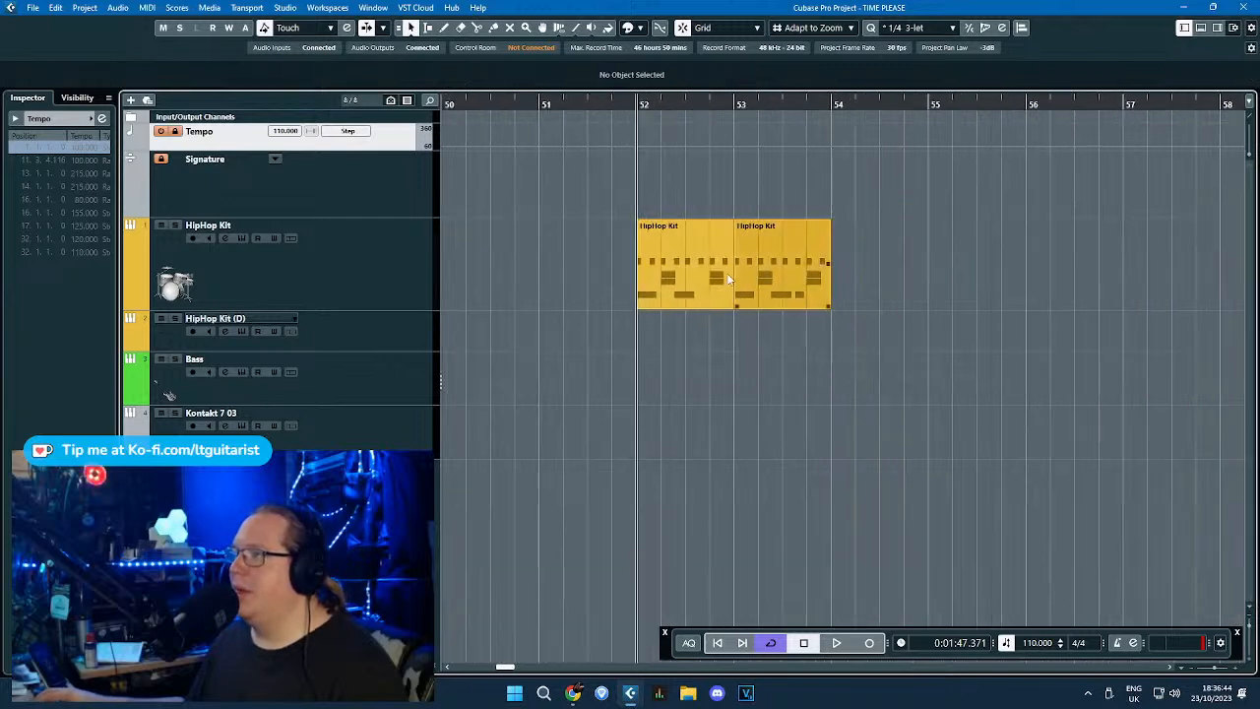
pyautogui.press('4')
pyautogui.click(704, 256)
pyautogui.press('1')
# Load the NOIRE Felt piano into Kontakt 7 on the Kontakt 7 03 track and rename the track Piano.
pyautogui.click(329, 423)
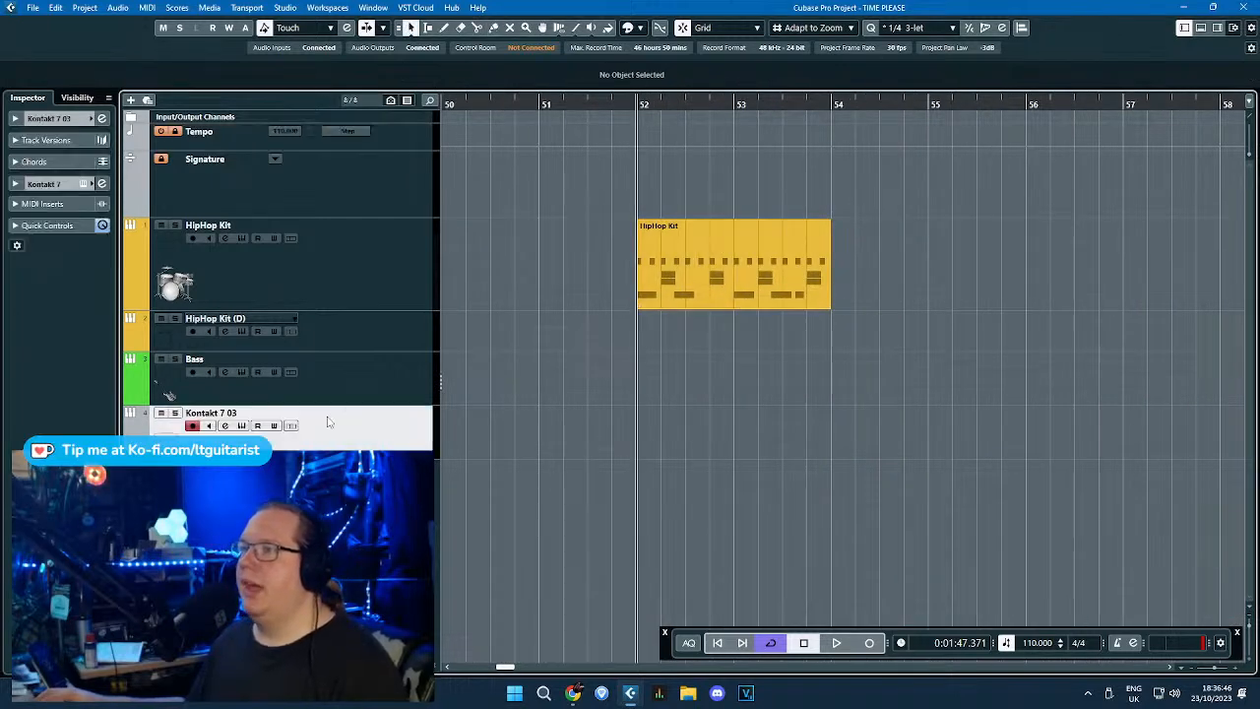
pyautogui.click(242, 426)
pyautogui.moveTo(593, 128); pyautogui.dragTo(638, 313)
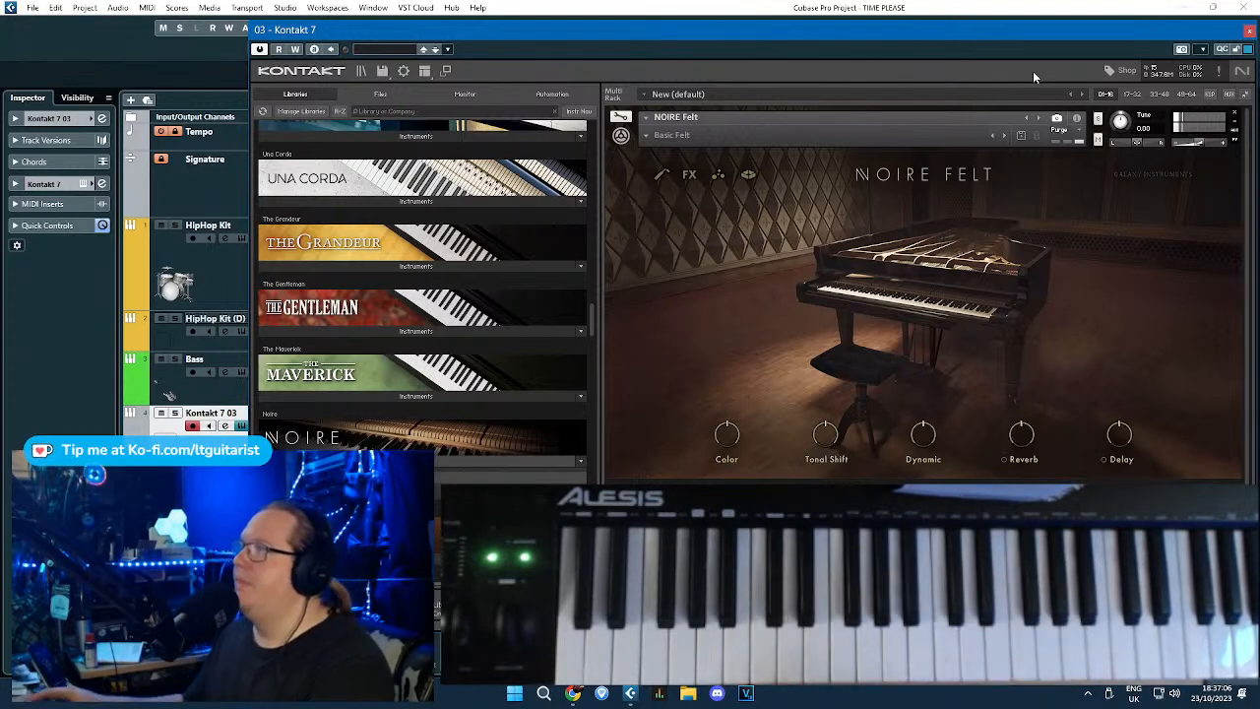
pyautogui.click(1249, 32)
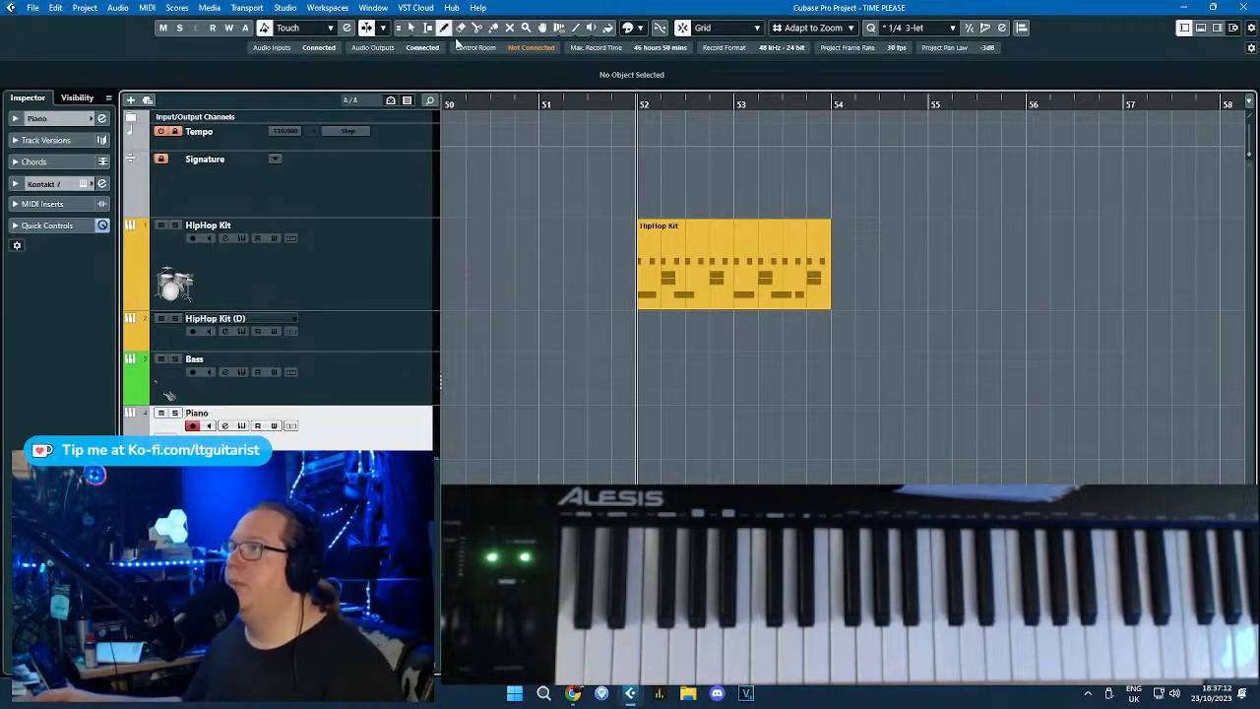
# Create a two-bar Piano part from bar 52 to bar 54 and open it in the Key Editor with 1/16 quantize.
pyautogui.moveTo(640, 425); pyautogui.dragTo(827, 436)
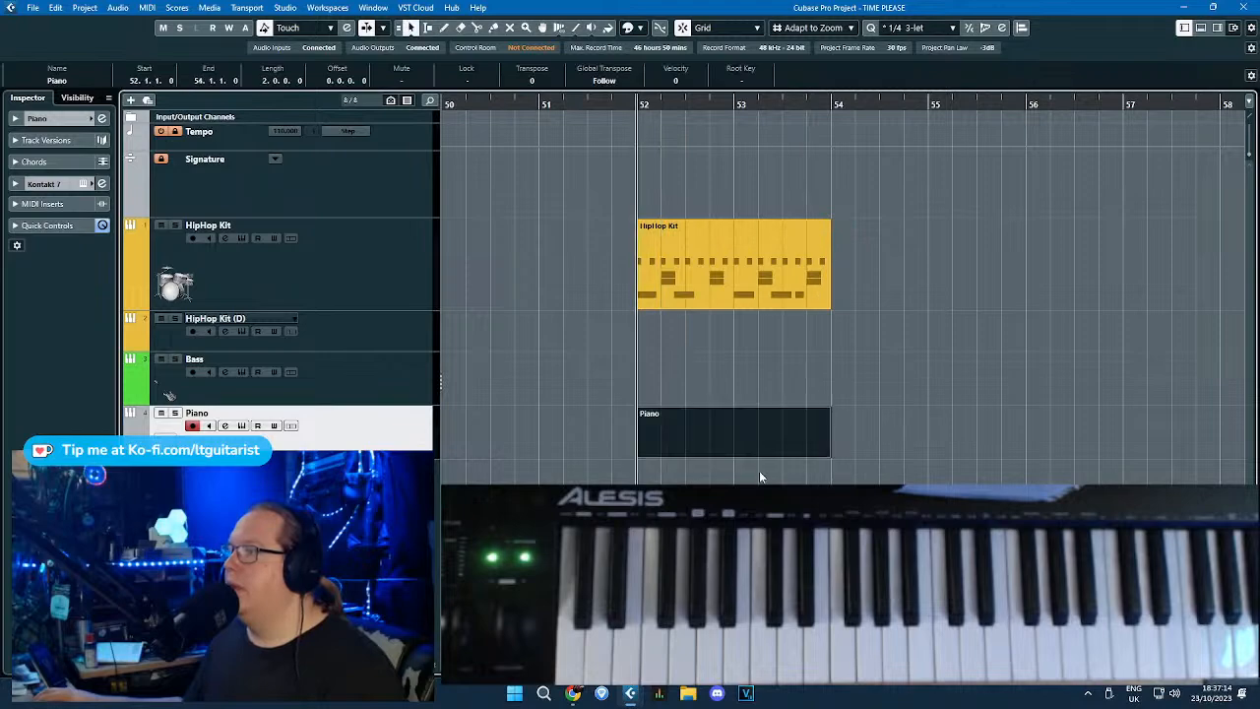
pyautogui.doubleClick(752, 431)
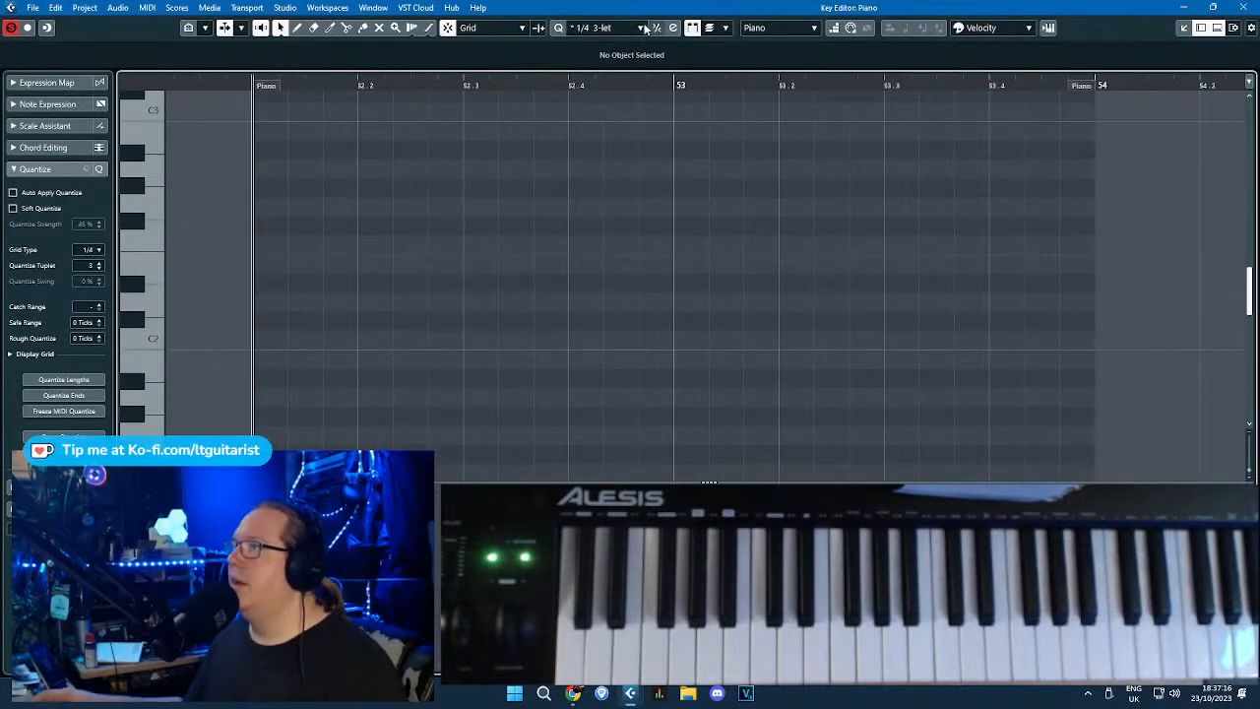
pyautogui.click(642, 28)
pyautogui.click(606, 120)
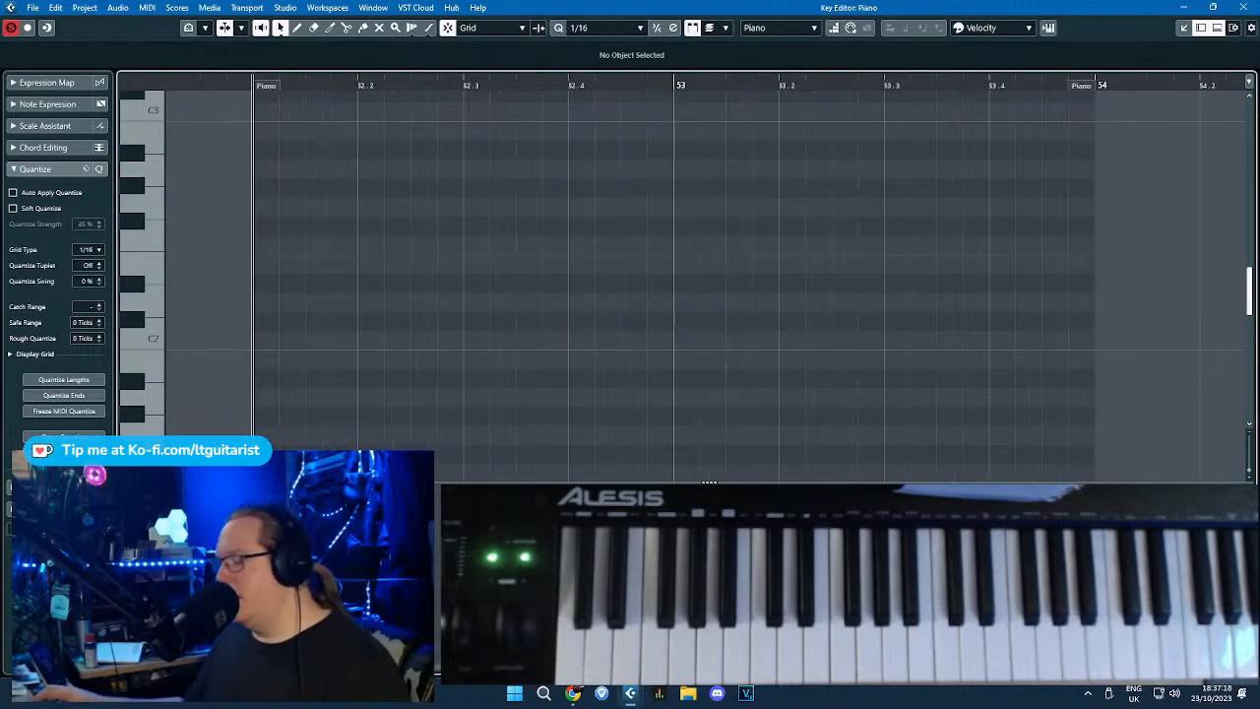
# Draw E2 and B2 notes at the start of bar 52, each 0.1.1.0 long.
pyautogui.scroll(2, 316, 340)
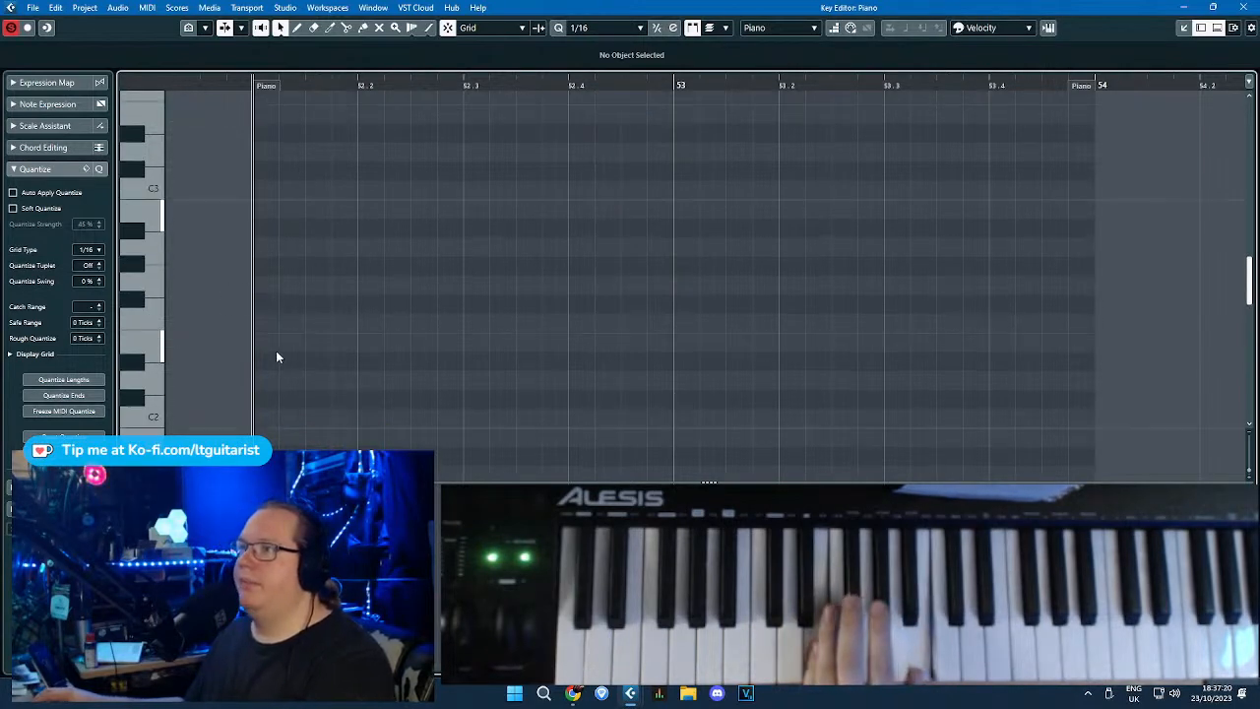
pyautogui.moveTo(277, 350)
pyautogui.mouseDown()
pyautogui.moveTo(405, 348)
pyautogui.moveTo(384, 345)
pyautogui.mouseUp()
pyautogui.moveTo(273, 203); pyautogui.dragTo(380, 215)
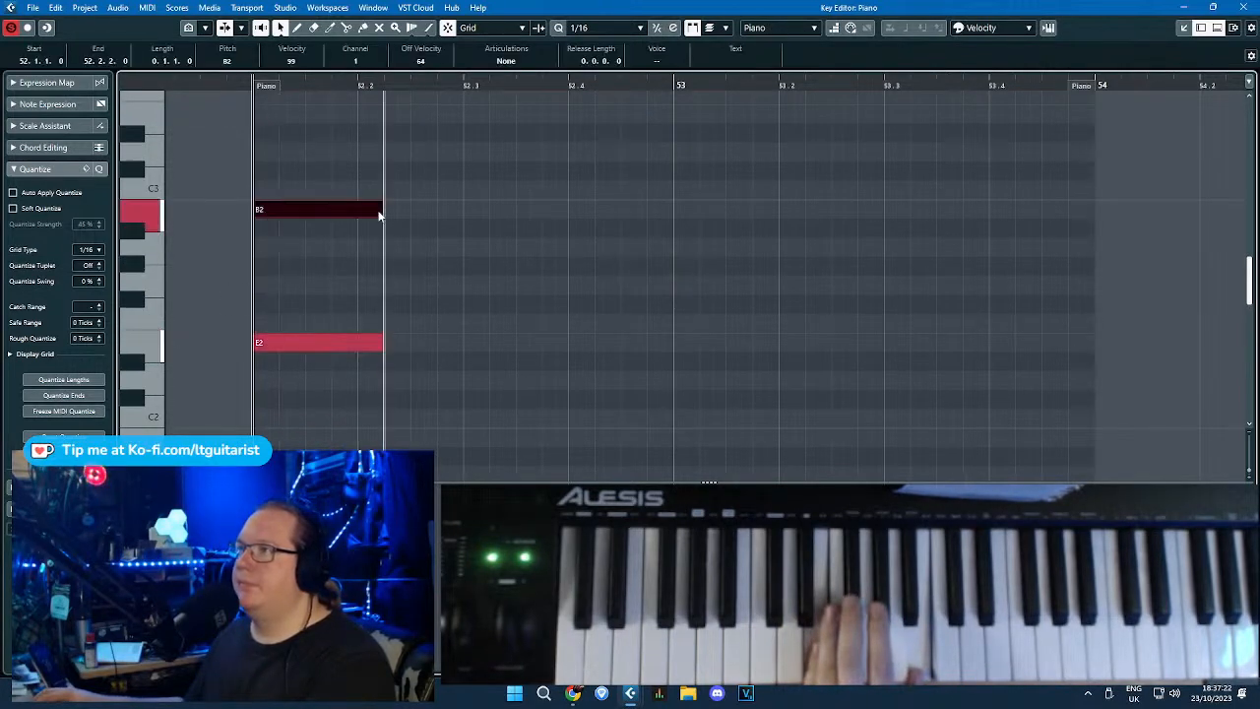
pyautogui.click(477, 415)
# Duplicate the E2 and B2 notes an octave higher and start the copies slightly late, at 52.1.1.15.
pyautogui.moveTo(539, 456); pyautogui.dragTo(341, 197)
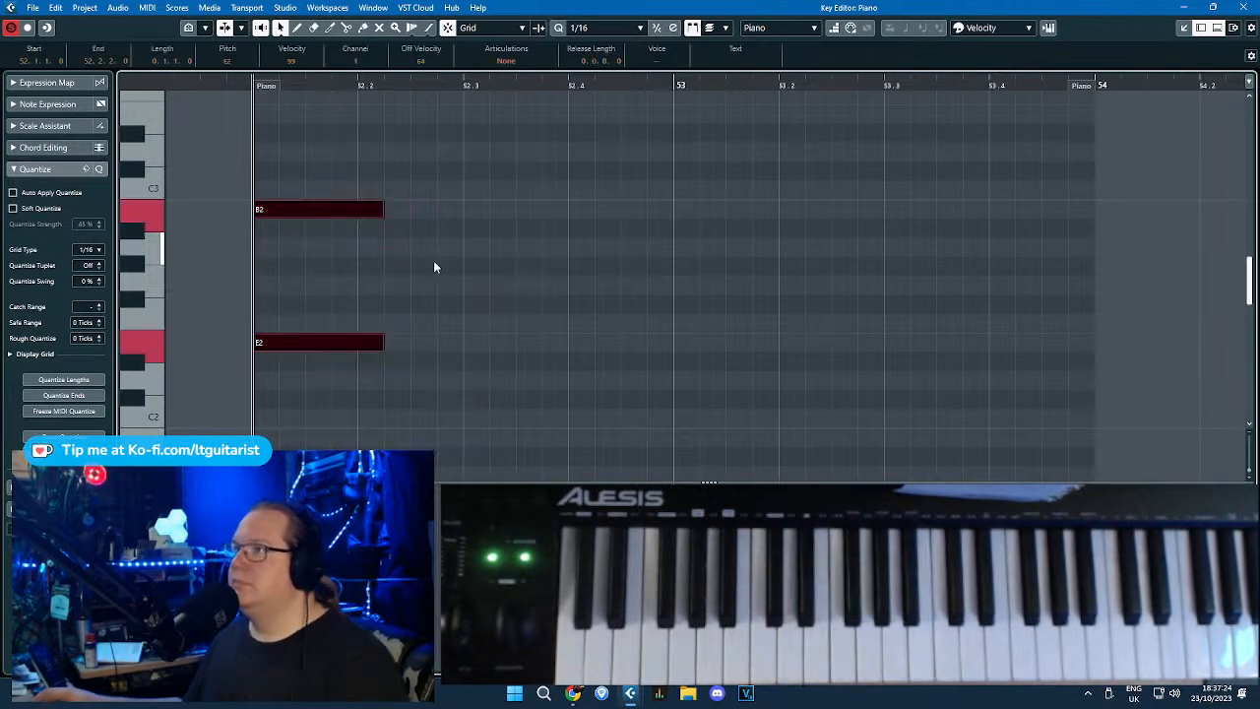
pyautogui.hotkey('ctrl', 'd')
pyautogui.moveTo(447, 344); pyautogui.dragTo(325, 122)
pyautogui.scroll(4, 281, 177)
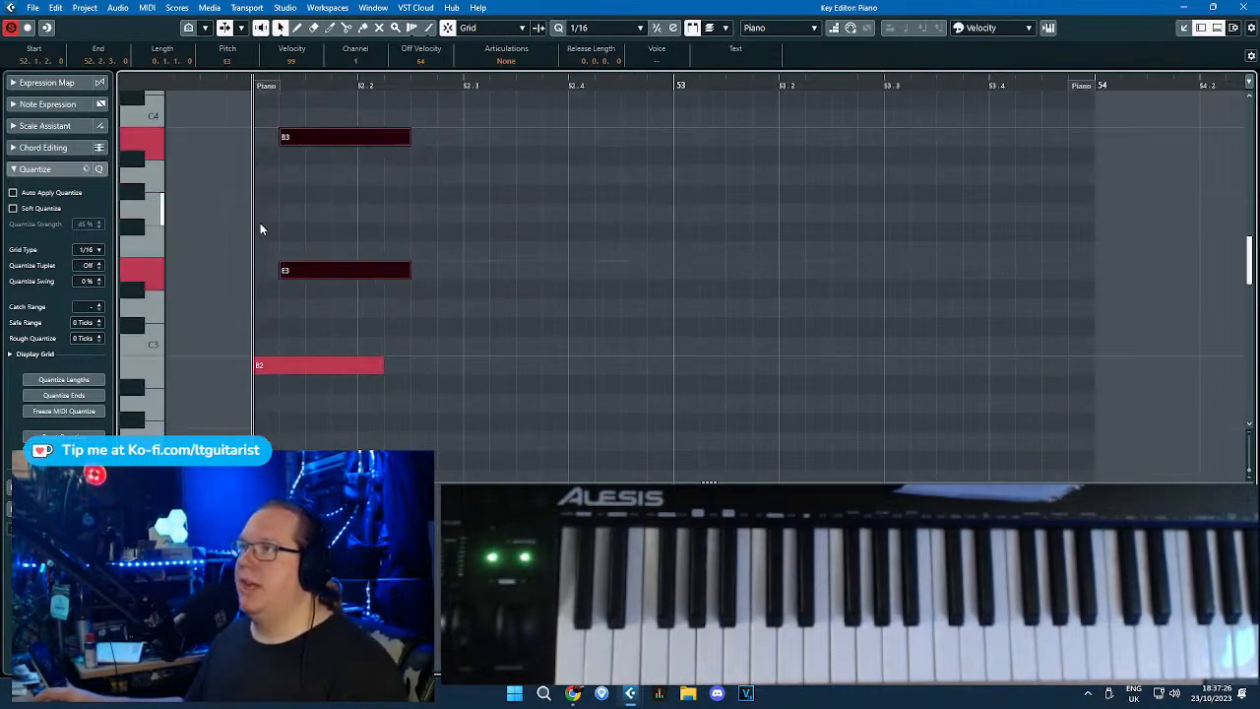
pyautogui.scroll(2, 259, 224)
pyautogui.moveTo(317, 270); pyautogui.dragTo(305, 271)
# Add a G3 note at 52.1.1.27 and lower the E3 note to D3.
pyautogui.click(256, 199)
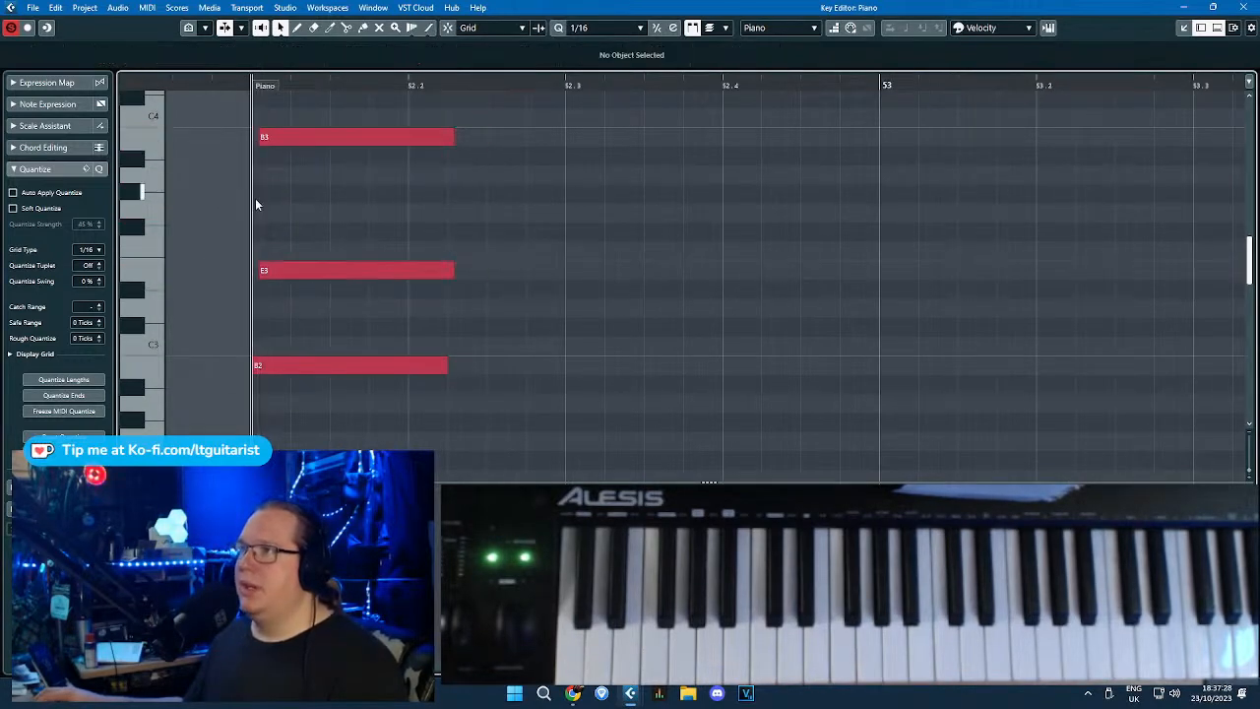
pyautogui.moveTo(270, 198)
pyautogui.mouseDown()
pyautogui.moveTo(442, 203)
pyautogui.moveTo(356, 220)
pyautogui.mouseUp()
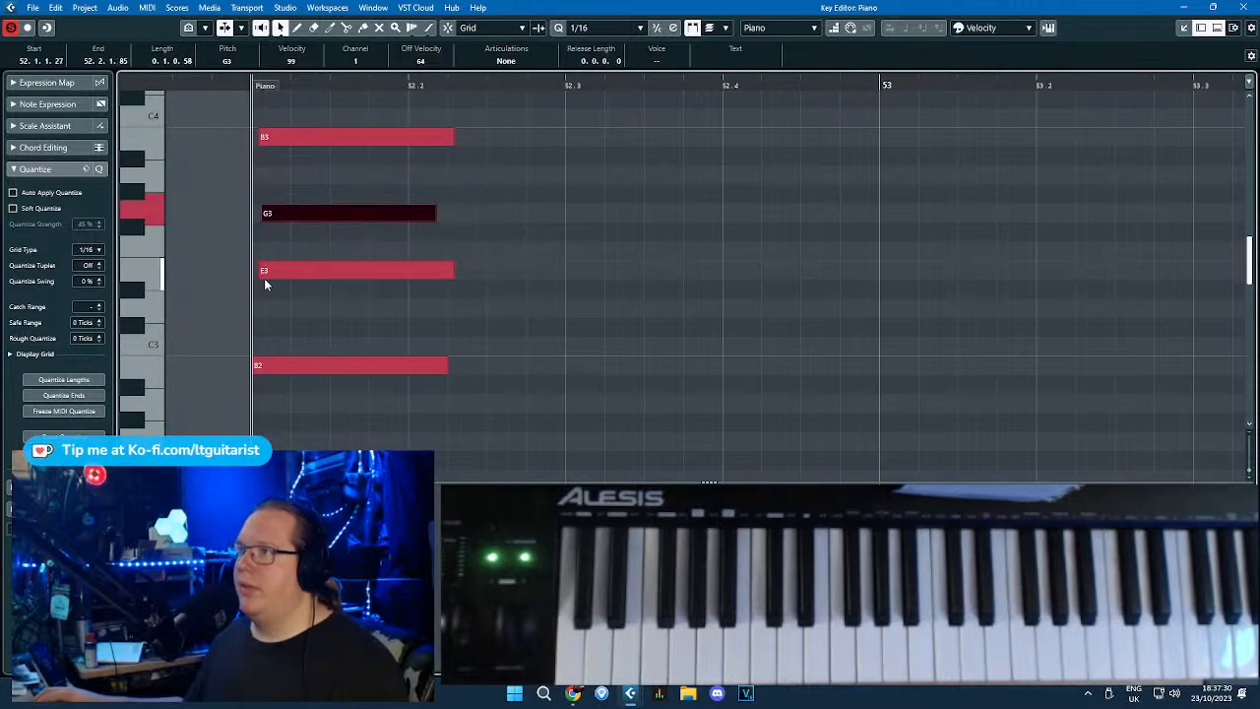
pyautogui.moveTo(264, 278); pyautogui.dragTo(275, 311)
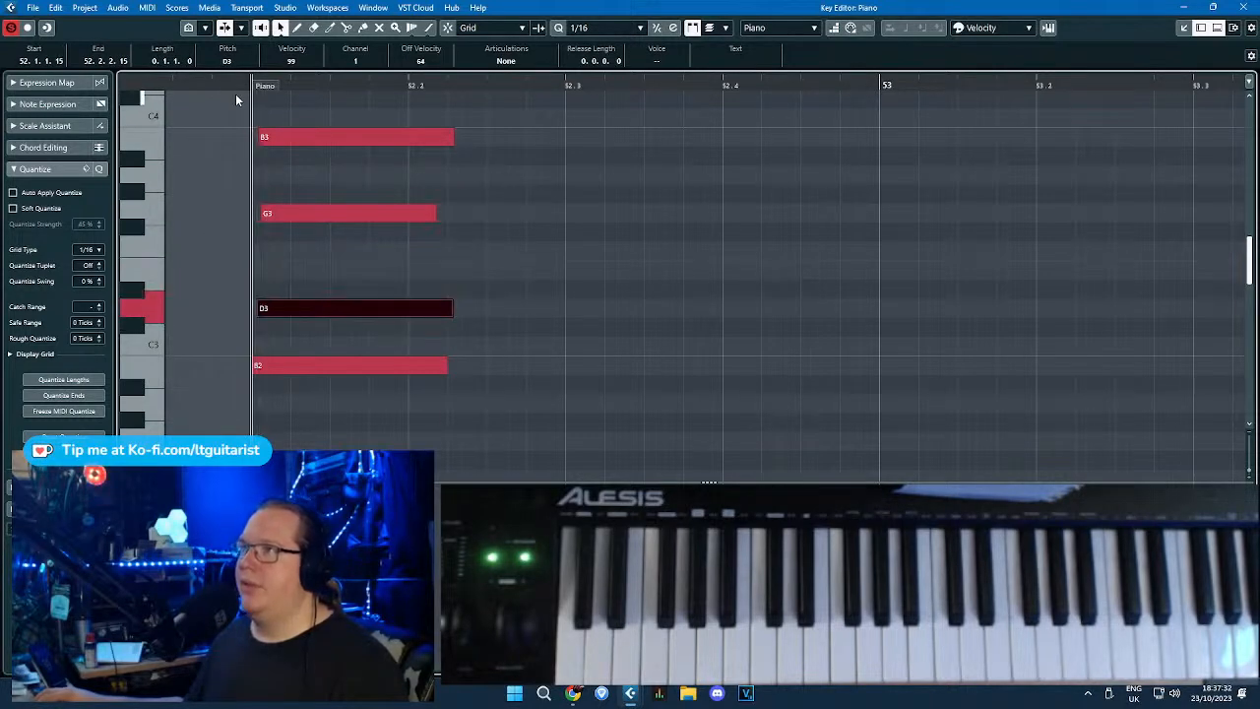
# Play the piano chord and lengthen all its notes together, ending the E2 at 52.2.4.47.
pyautogui.press('space')
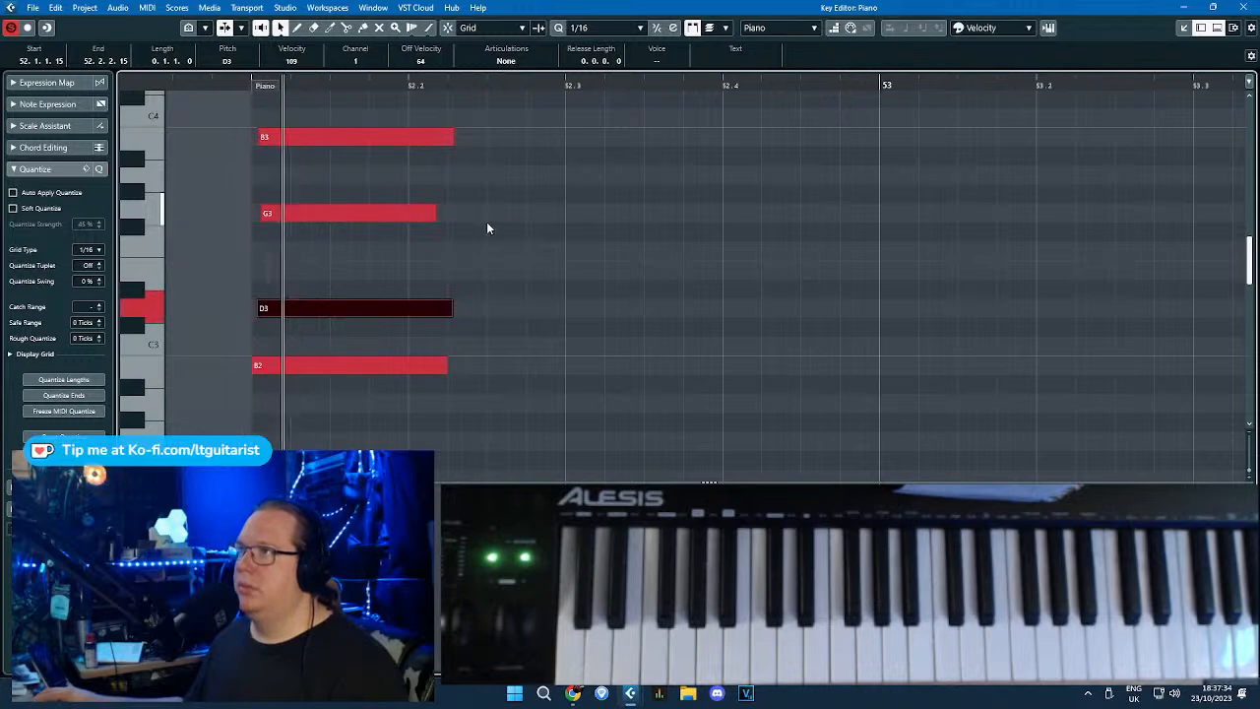
pyautogui.scroll(-5, 522, 236)
pyautogui.press('space')
pyautogui.moveTo(670, 295); pyautogui.dragTo(418, 133)
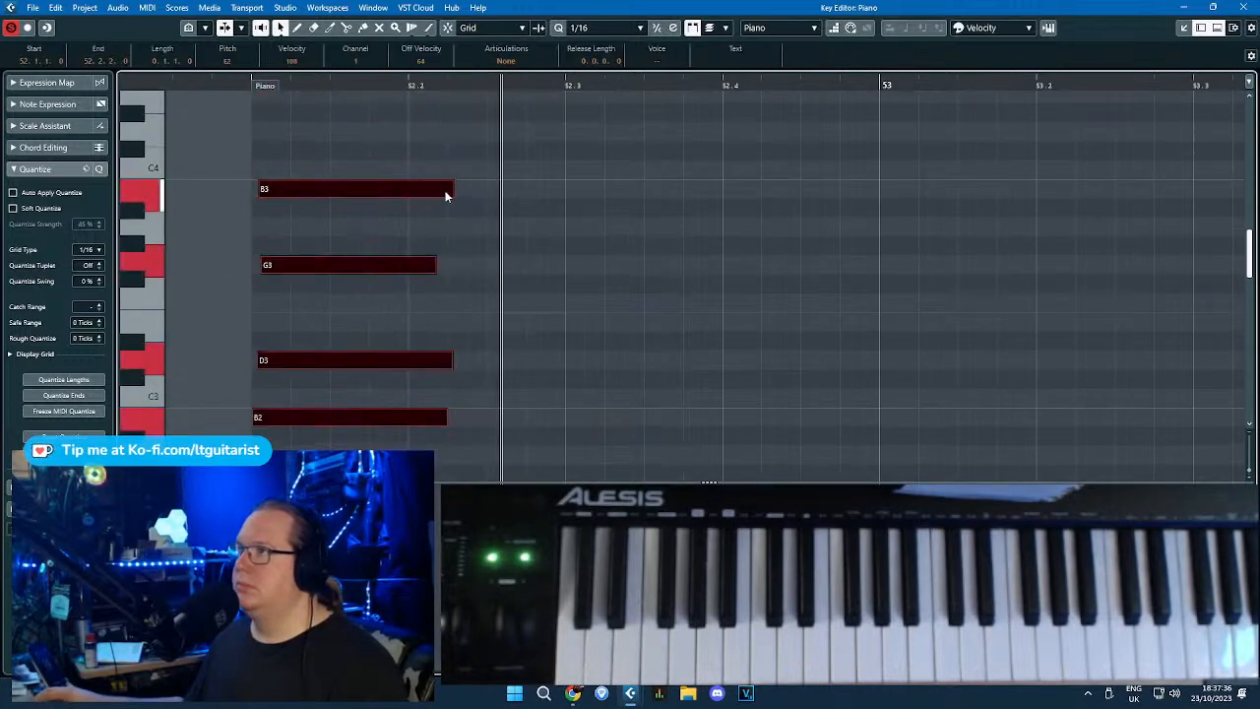
pyautogui.moveTo(446, 195); pyautogui.dragTo(525, 197)
pyautogui.hotkey('ctrl', 'z')
pyautogui.hotkey('ctrl', 'z')
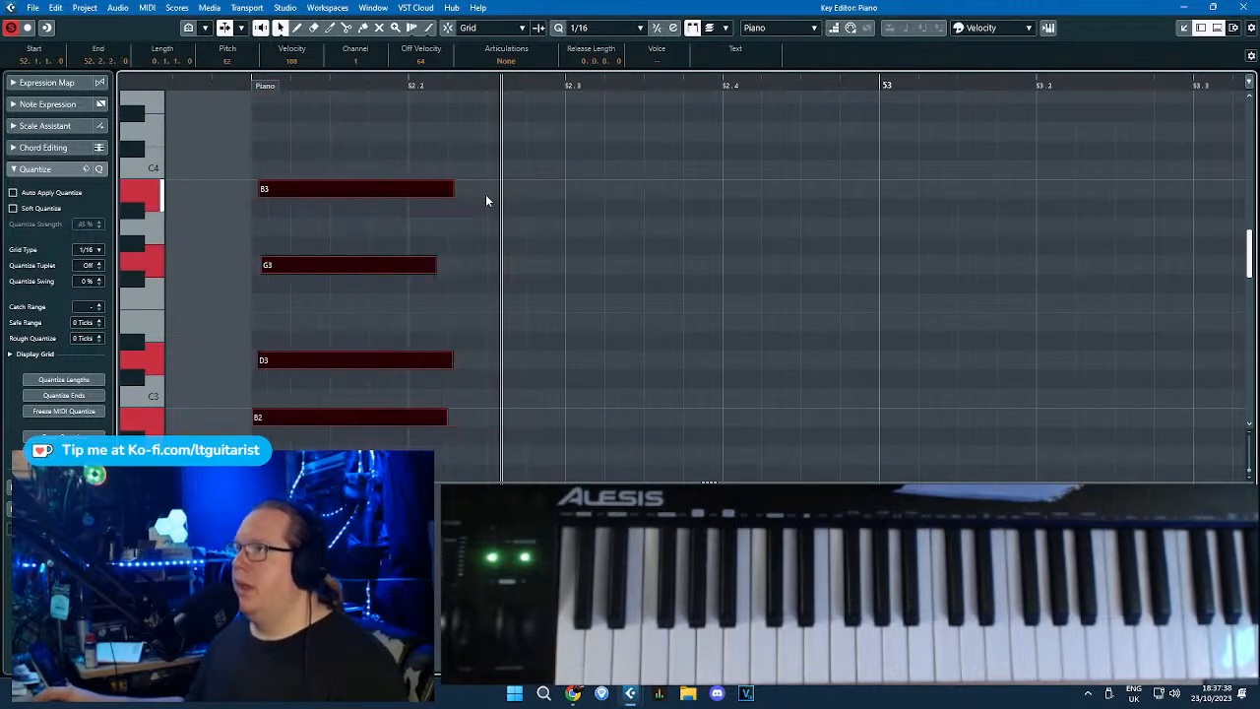
pyautogui.moveTo(449, 192); pyautogui.dragTo(547, 192)
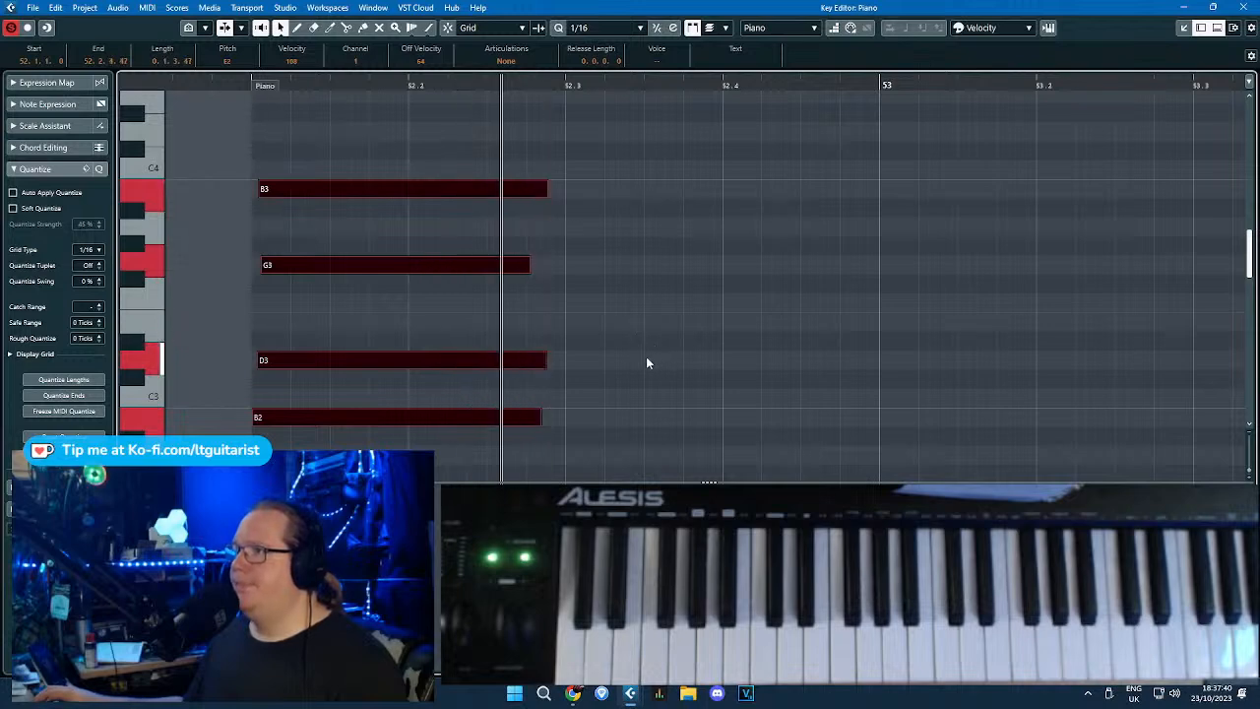
# Copy the D3, G3 and B3 notes to beat 3 of bar 52, changing the copied G3 to F#3 and B3 to A3.
pyautogui.moveTo(647, 362); pyautogui.dragTo(517, 192)
pyautogui.hotkey('ctrl', 'd')
pyautogui.moveTo(600, 364); pyautogui.dragTo(621, 363)
pyautogui.click(626, 309)
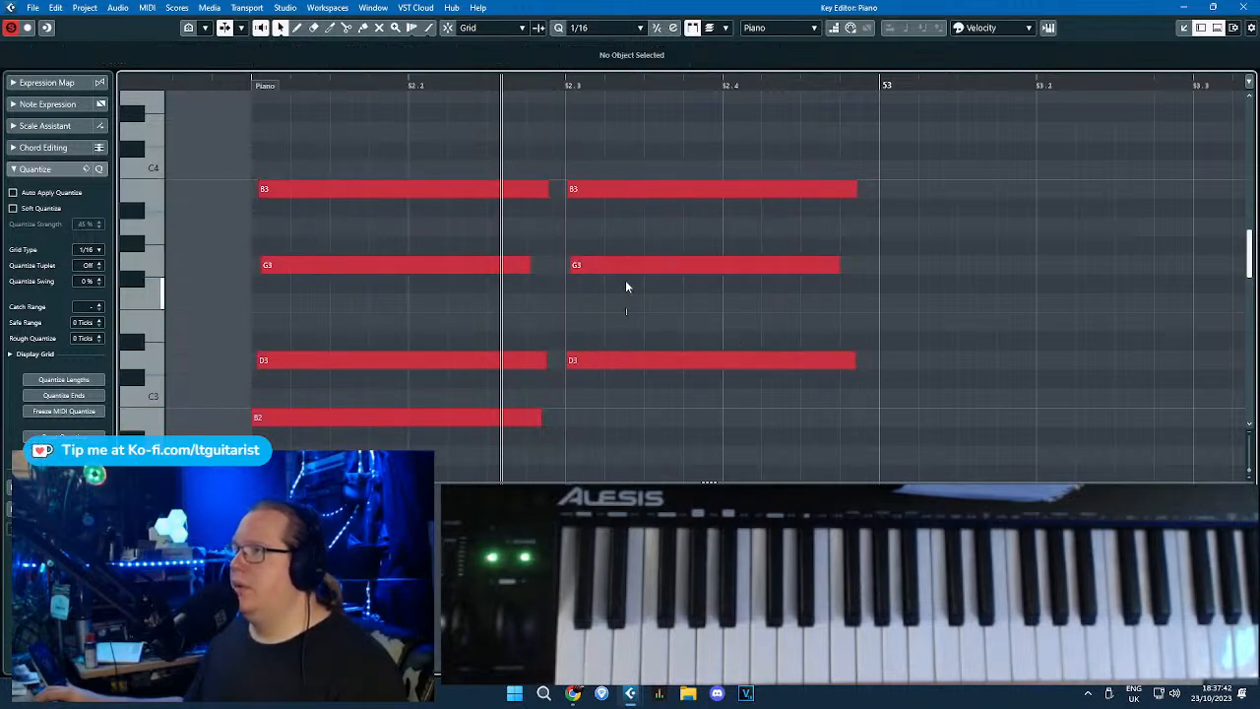
pyautogui.moveTo(610, 270)
pyautogui.mouseDown()
pyautogui.moveTo(606, 301)
pyautogui.moveTo(604, 286)
pyautogui.mouseUp()
pyautogui.moveTo(607, 191); pyautogui.dragTo(606, 234)
# Extend the E2 and B2 bass notes across bar 52 to a length of 0.3.3.74.
pyautogui.scroll(-4, 629, 399)
pyautogui.moveTo(630, 399); pyautogui.dragTo(863, 185)
pyautogui.press('g')
pyautogui.scroll(4, 472, 197)
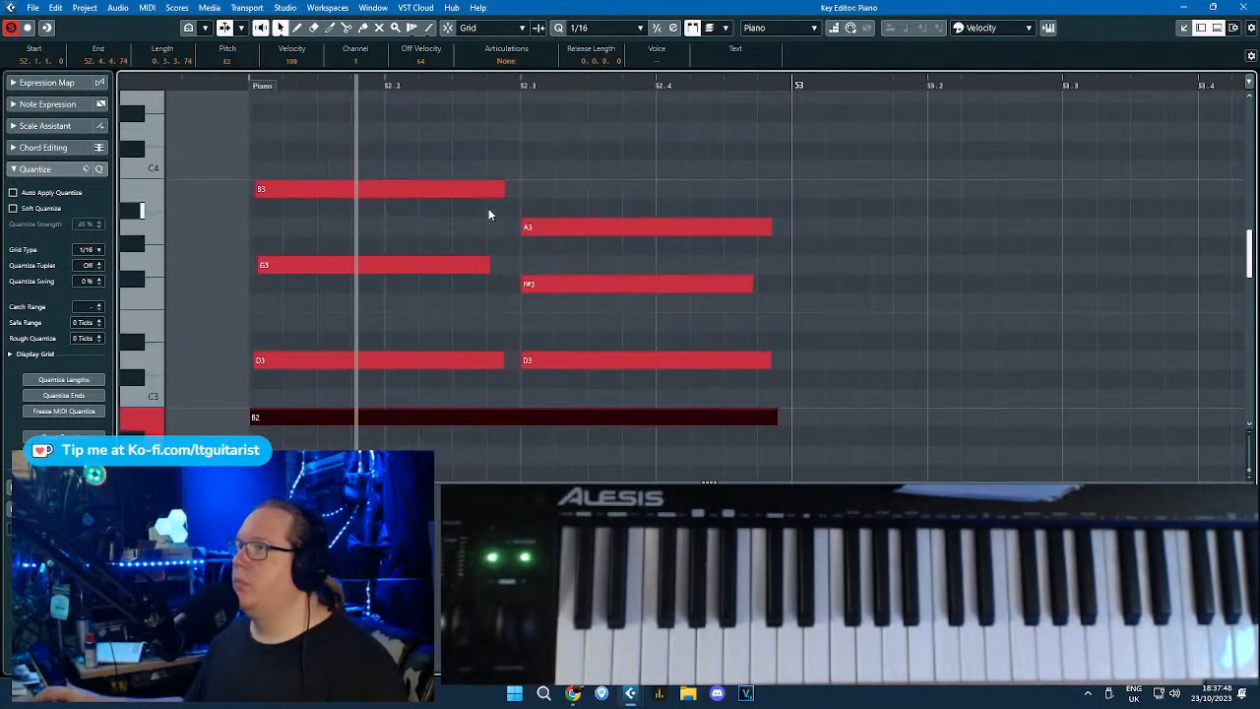
# Shorten the first chord's D3, G3 and B3, and extend the second chord's upper notes back to start at about 52.2.2.119.
pyautogui.moveTo(451, 126); pyautogui.dragTo(468, 372)
pyautogui.moveTo(489, 266); pyautogui.dragTo(426, 268)
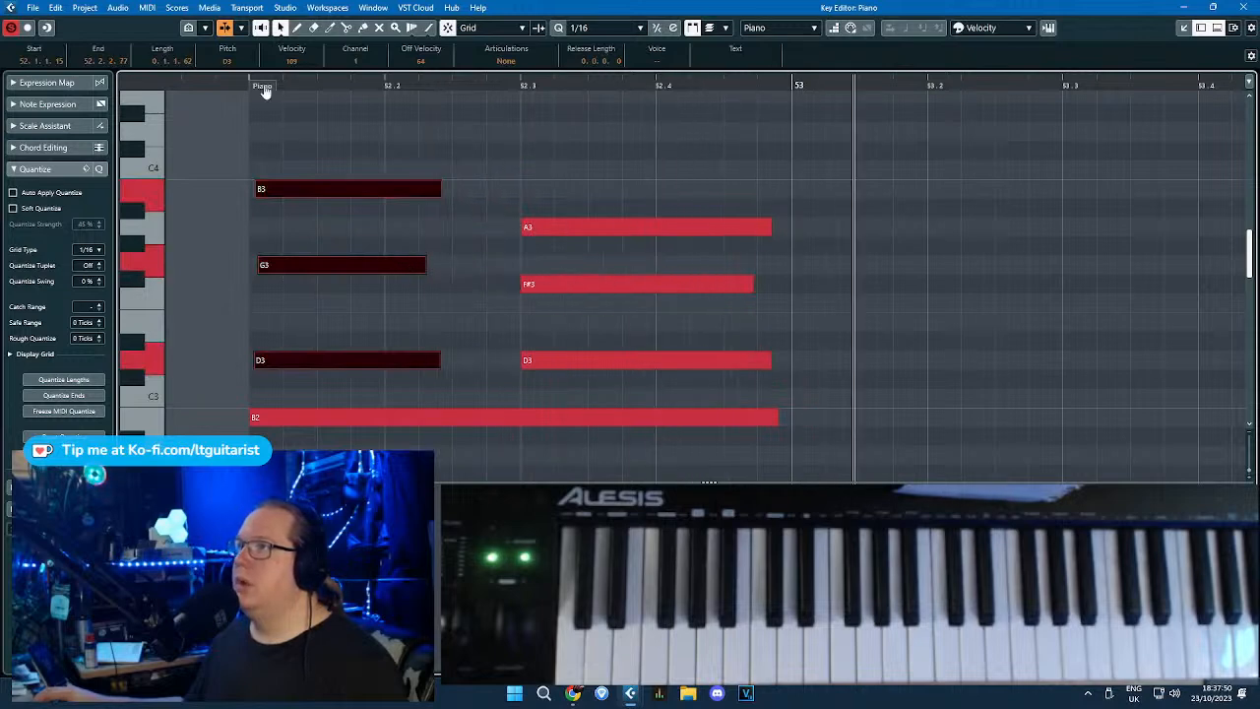
pyautogui.moveTo(402, 135); pyautogui.dragTo(532, 372)
pyautogui.moveTo(519, 283); pyautogui.dragTo(455, 284)
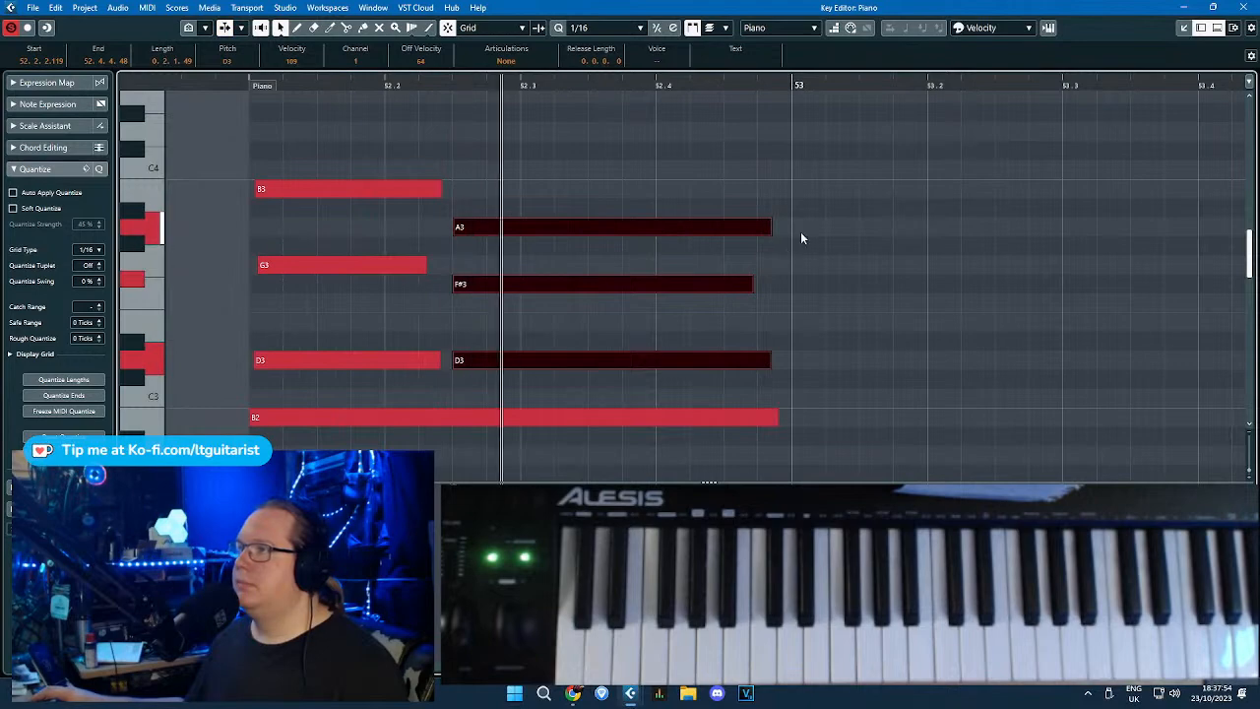
# Copy the E2 and B2 notes into bar 53, lower them to B1 and F#2, and shorten them to just under two beats.
pyautogui.scroll(-2, 798, 177)
pyautogui.scroll(-1, 847, 324)
pyautogui.keyDown('ctrl'); pyautogui.scroll(-1, 872, 374); pyautogui.keyUp('ctrl')
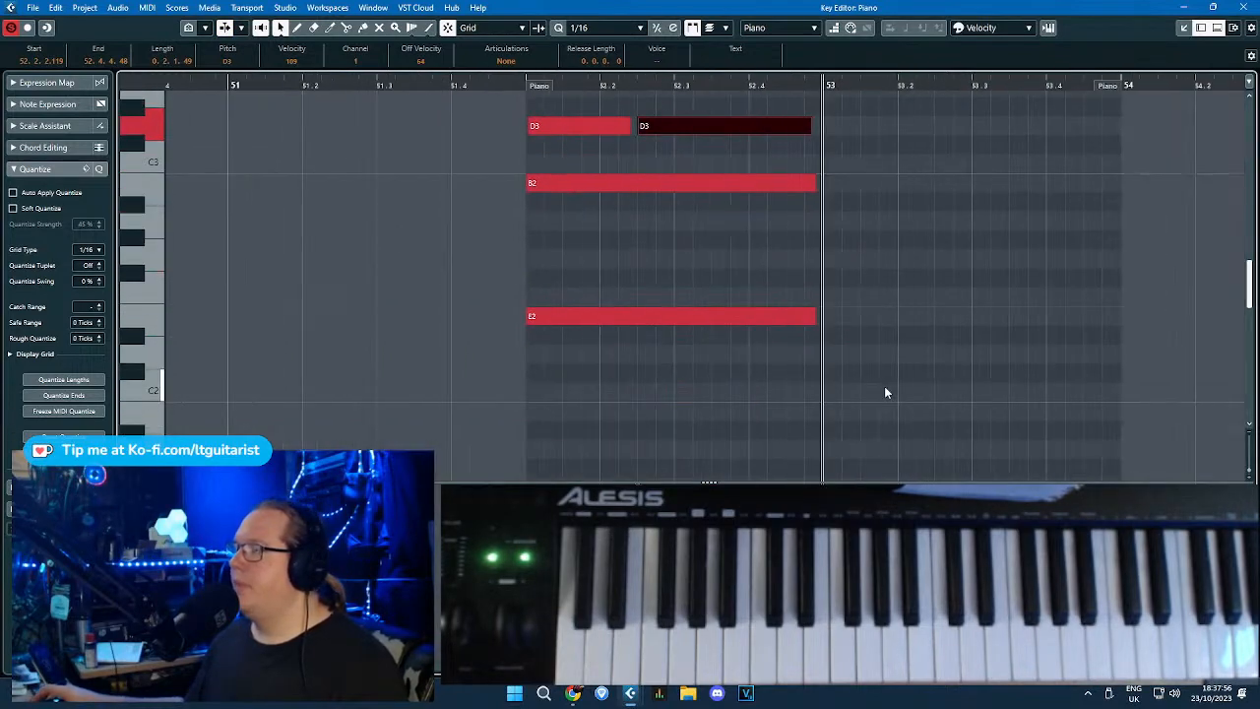
pyautogui.scroll(3, 901, 404)
pyautogui.moveTo(907, 423); pyautogui.dragTo(648, 213)
pyautogui.scroll(-3, 920, 380)
pyautogui.hotkey('ctrl', 'd')
pyautogui.moveTo(864, 321); pyautogui.dragTo(860, 415)
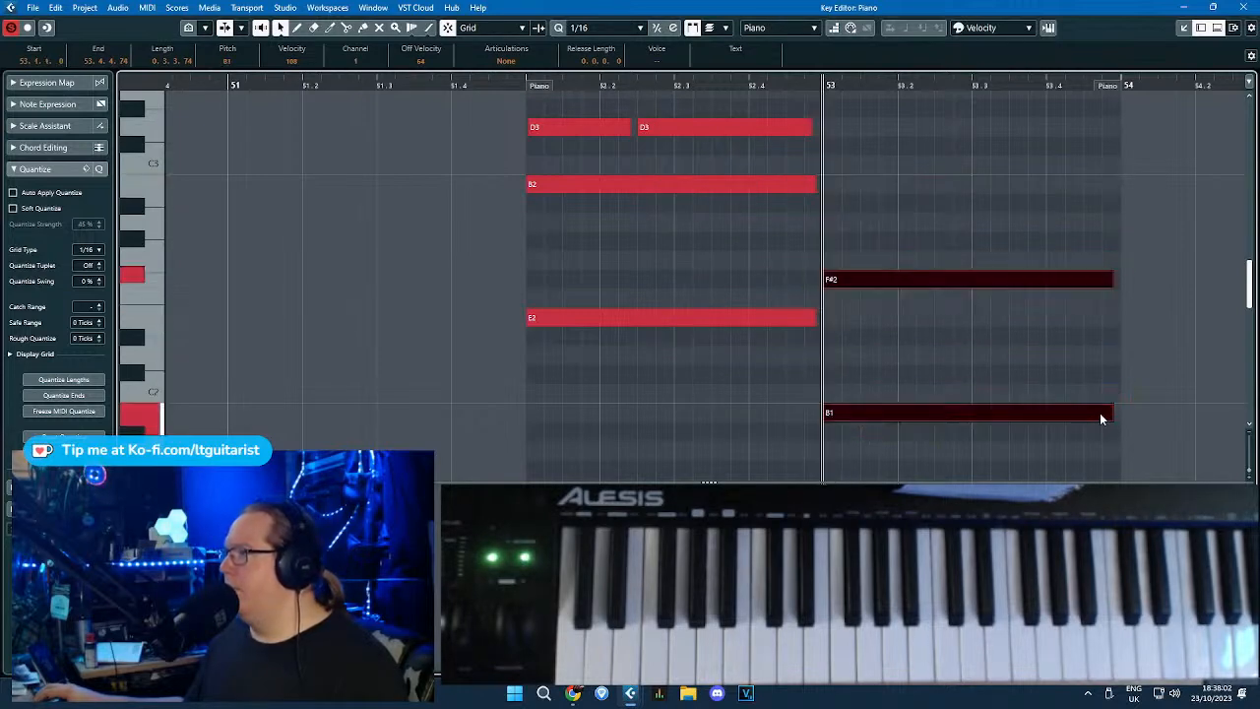
pyautogui.moveTo(1101, 415); pyautogui.dragTo(1007, 392)
# Copy the bar 53 notes to beat 3 a semitone higher, and double all of them an octave up.
pyautogui.hotkey('ctrl', 'd')
pyautogui.moveTo(1121, 438); pyautogui.dragTo(888, 207)
pyautogui.hotkey('ctrl', 'd')
pyautogui.moveTo(1118, 410); pyautogui.dragTo(864, 193)
pyautogui.scroll(3, 866, 219)
pyautogui.click(845, 241)
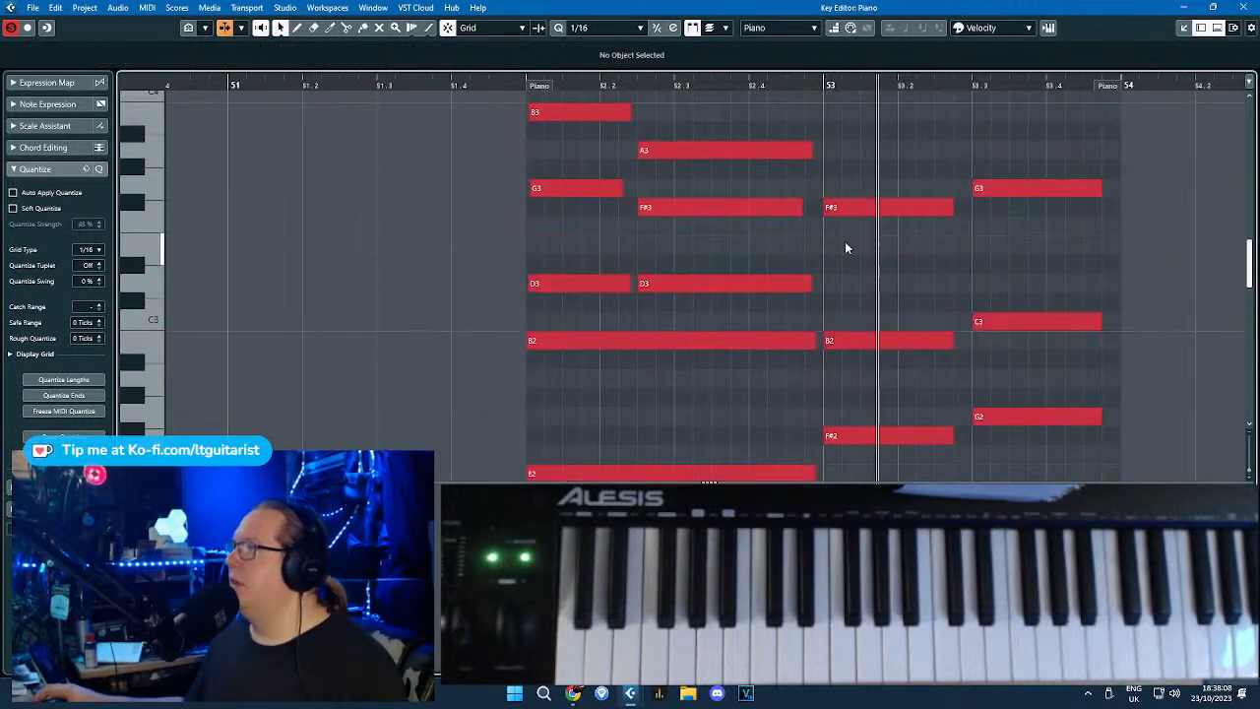
# Copy the F#3 and G3 notes in bar 53 four semitones down to D3 and D#3, and play the part.
pyautogui.moveTo(845, 241); pyautogui.dragTo(1014, 189)
pyautogui.hotkey('ctrl', 'd')
pyautogui.moveTo(1140, 209); pyautogui.dragTo(861, 283)
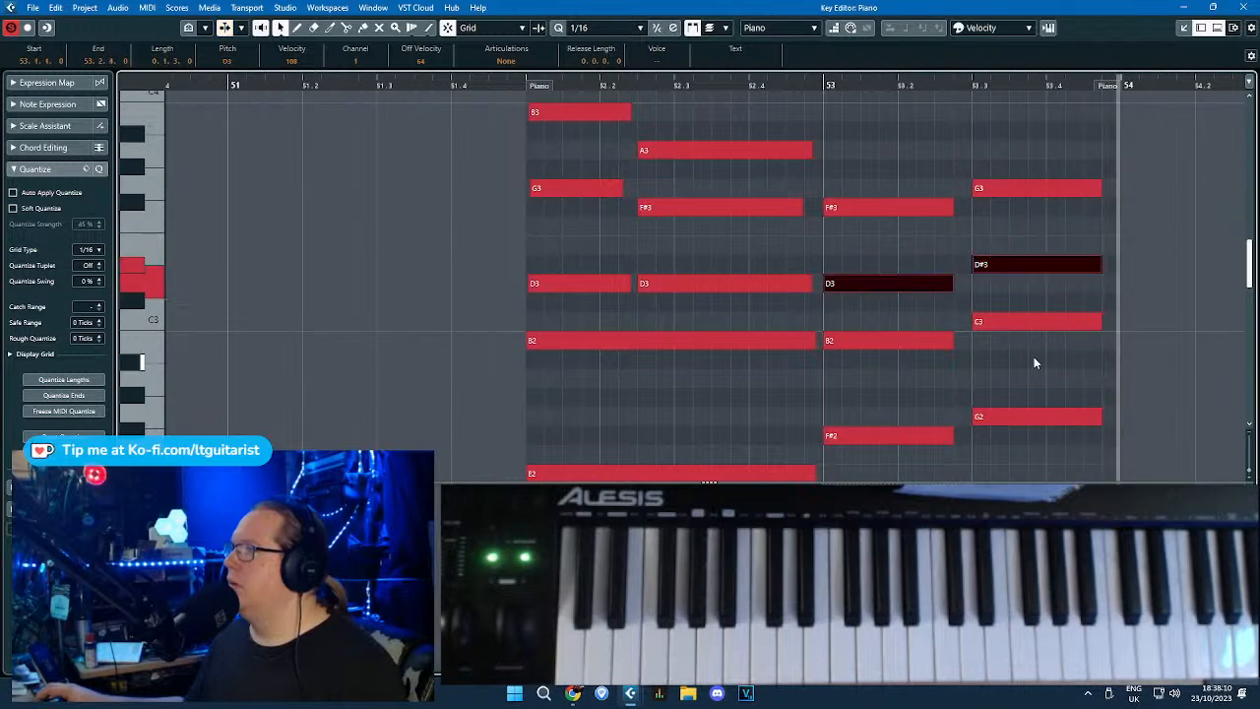
pyautogui.moveTo(1034, 358); pyautogui.dragTo(873, 296)
pyautogui.press('space')
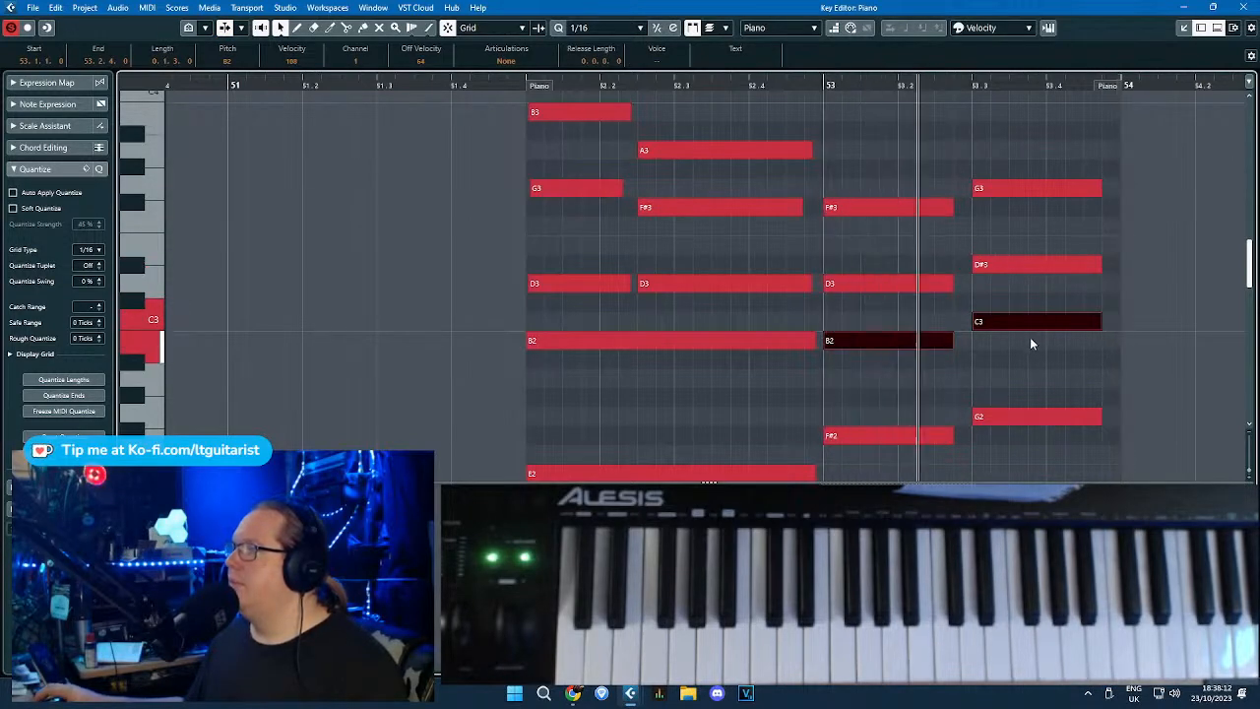
# Retune the second chord of bar 53 by lowering C3 to B2 and raising D#3 to E3.
pyautogui.press('space')
pyautogui.click(1009, 300)
pyautogui.moveTo(1002, 320); pyautogui.dragTo(999, 340)
pyautogui.click(994, 244)
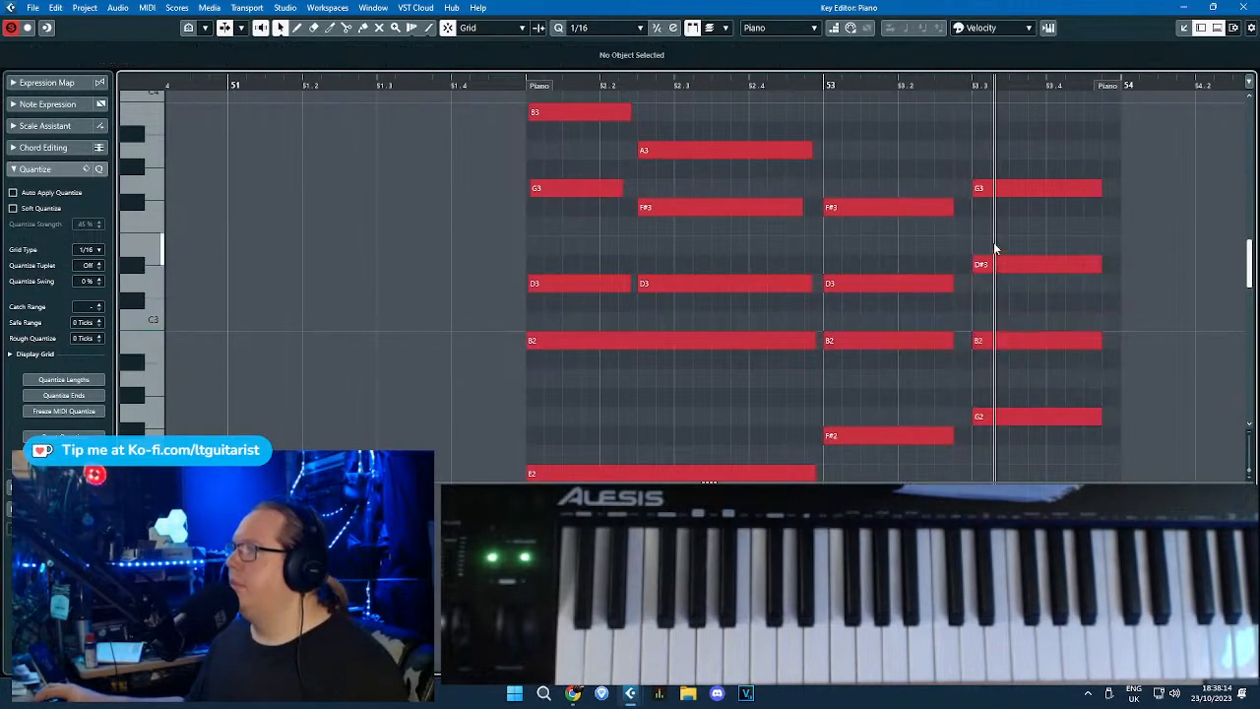
pyautogui.click(994, 254)
pyautogui.press('Up')
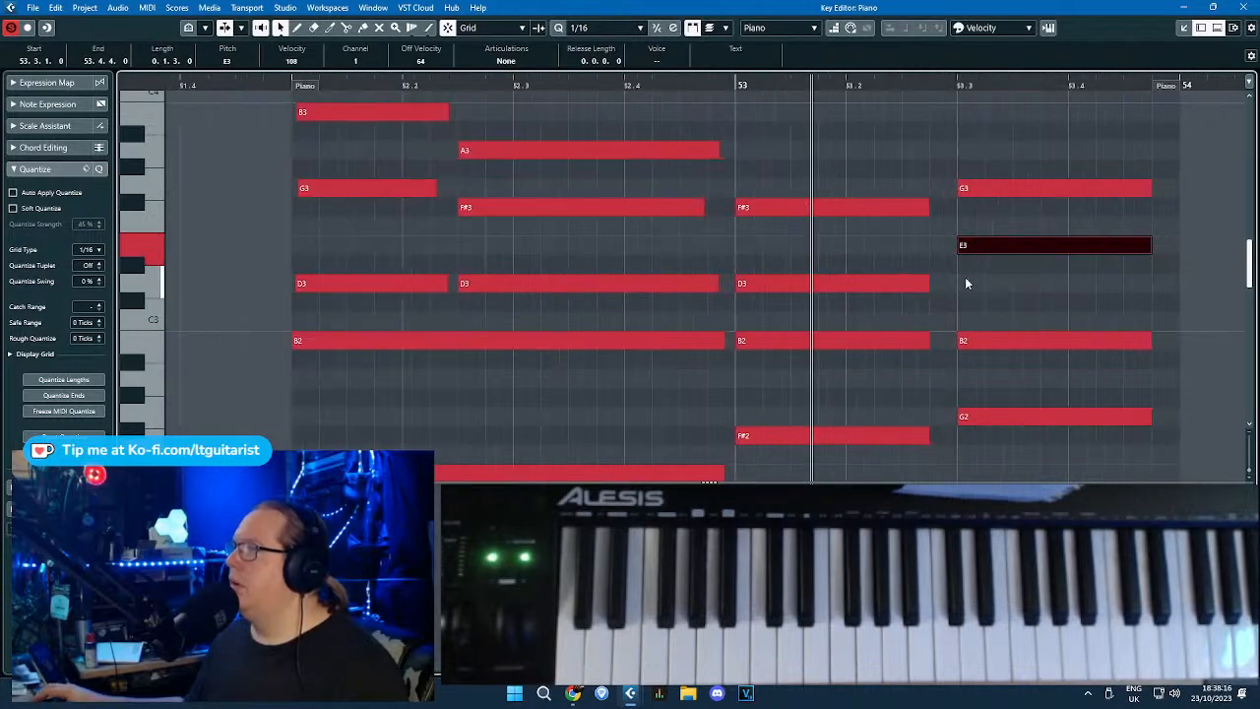
# Shorten the first chord of bar 53 to end at 53.2.2.29, and start the second chord earlier at 53.2.3.0.
pyautogui.scroll(-4, 965, 276)
pyautogui.moveTo(926, 356); pyautogui.dragTo(886, 357)
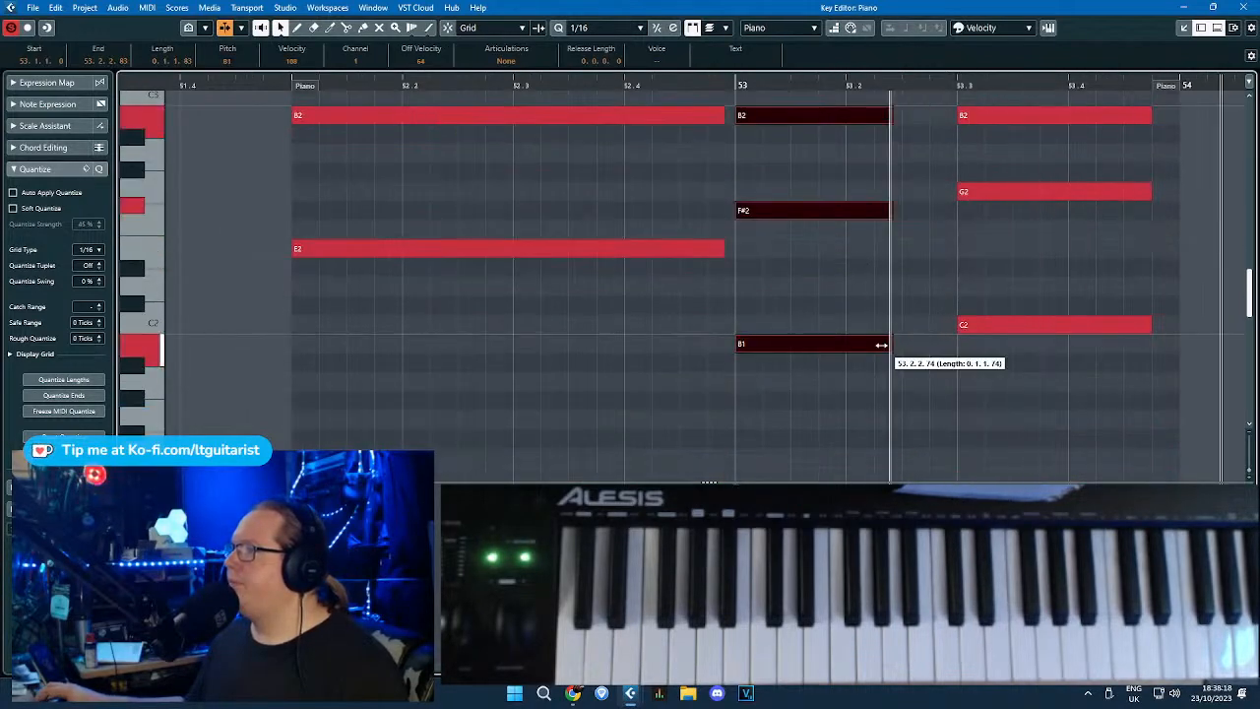
pyautogui.scroll(3, 954, 138)
pyautogui.moveTo(950, 161); pyautogui.dragTo(904, 161)
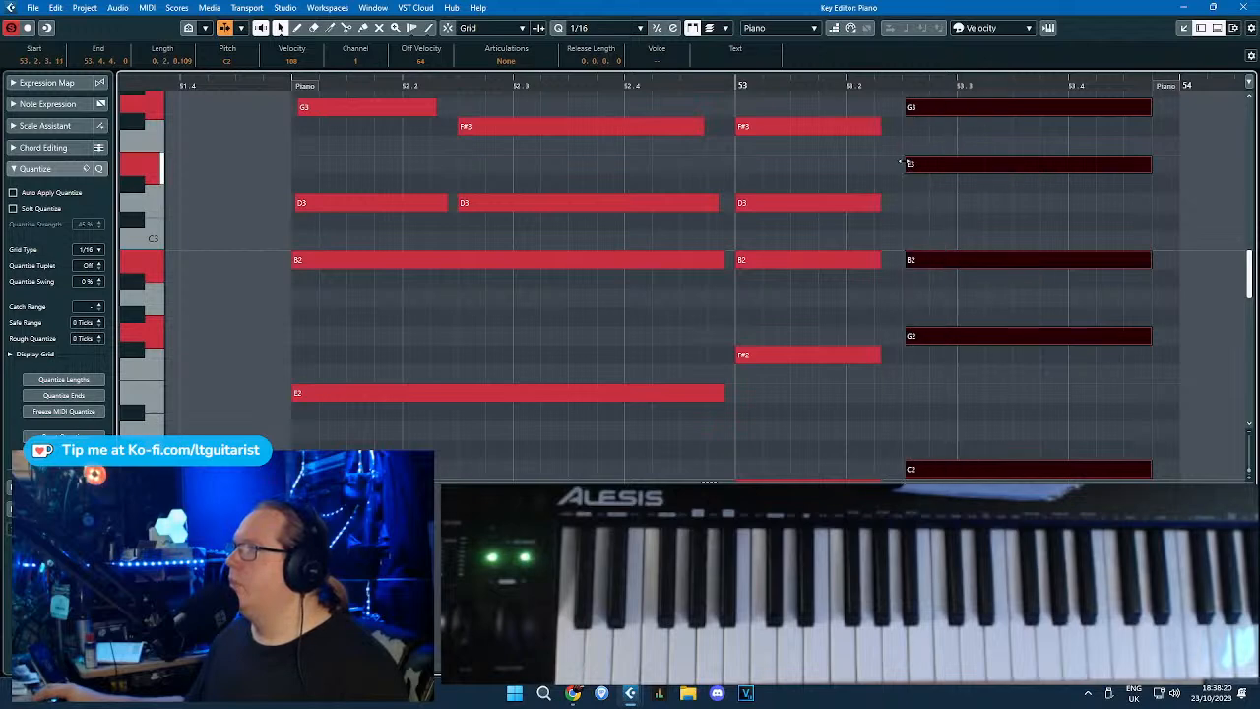
pyautogui.scroll(4, 829, 144)
pyautogui.press('space')
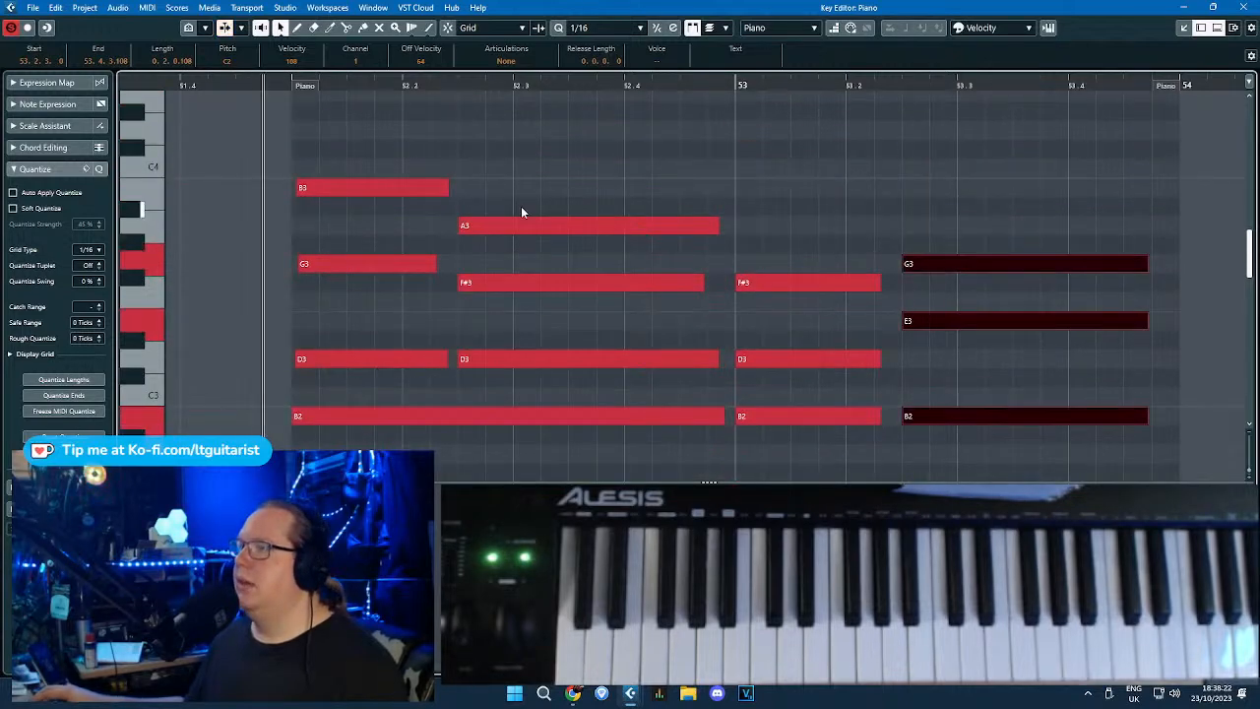
# Raise both B2 notes in bar 53 an octave to B3.
pyautogui.press('g')
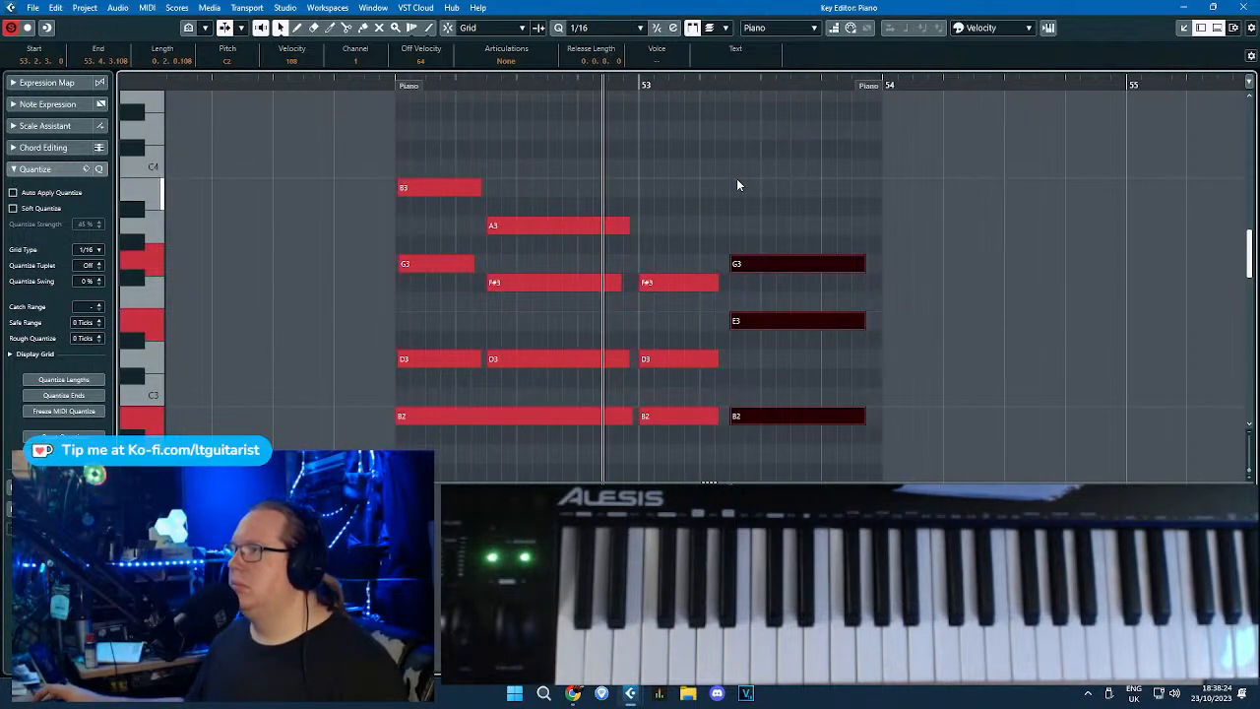
pyautogui.scroll(-4, 788, 228)
pyautogui.scroll(4, 768, 228)
pyautogui.press('h')
pyautogui.scroll(-2, 752, 234)
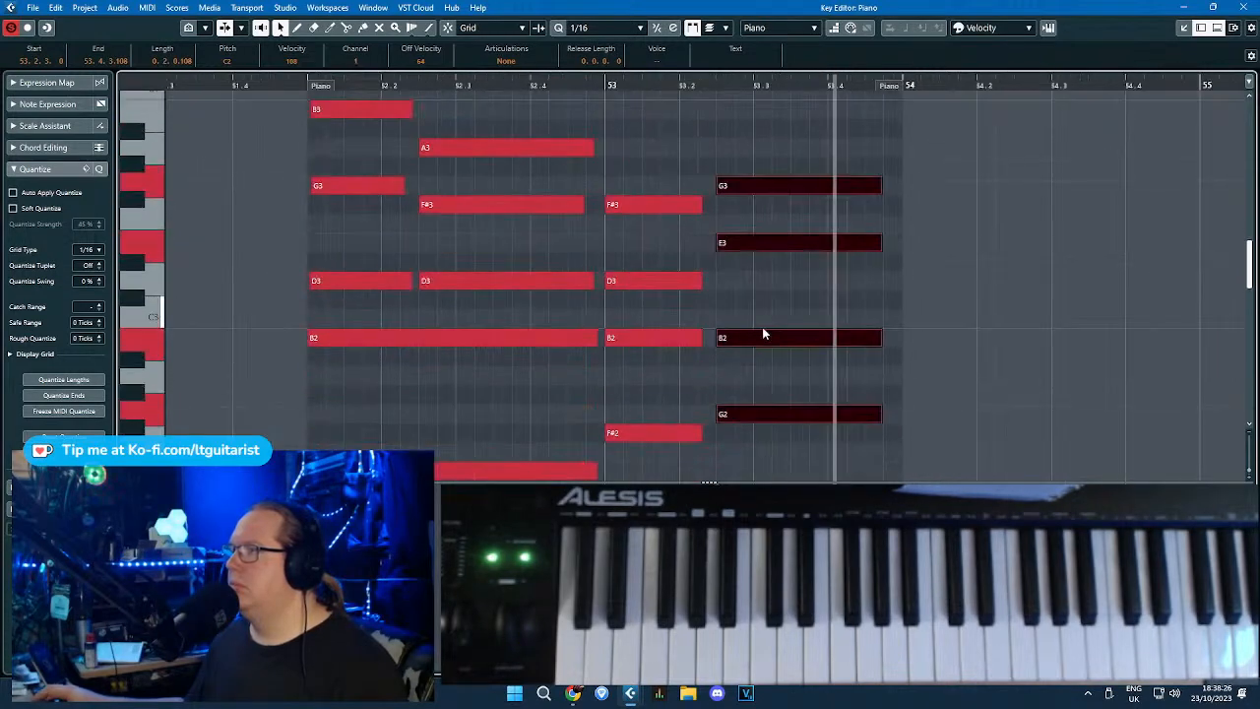
pyautogui.moveTo(810, 371); pyautogui.dragTo(674, 323)
pyautogui.hotkey('shift', 'Up')
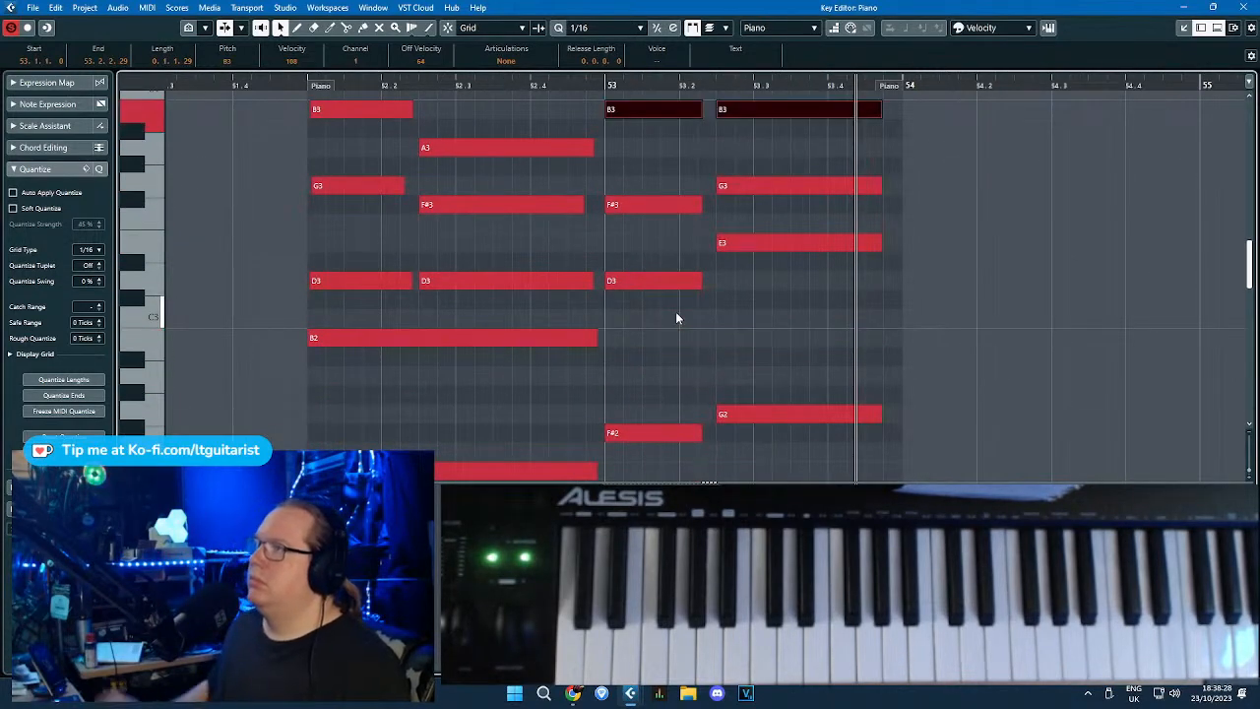
# Trim the starts of the four bass notes in bar 53 half a beat later, so F#2 and B1 start at 53.1.3.0.
pyautogui.click(786, 335)
pyautogui.scroll(-4, 662, 322)
pyautogui.scroll(2, 622, 276)
pyautogui.moveTo(778, 301); pyautogui.dragTo(781, 442)
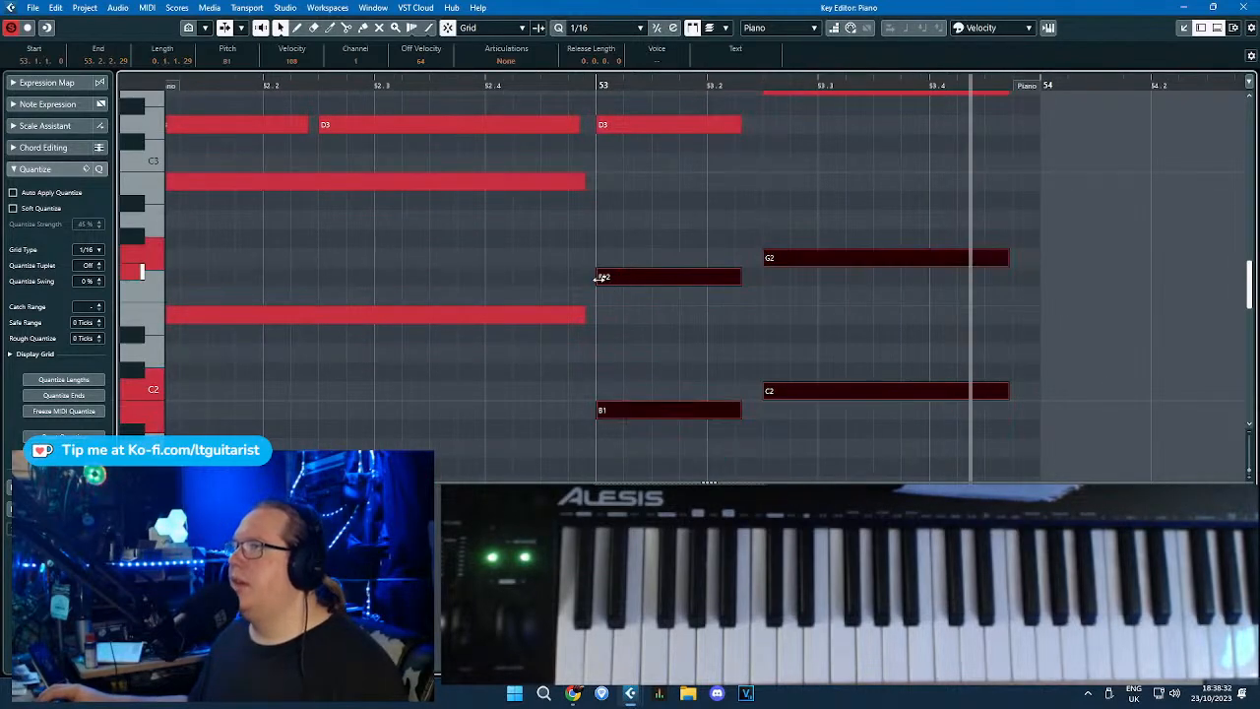
pyautogui.moveTo(597, 279); pyautogui.dragTo(654, 277)
# Extend the F#2 and B1 bass notes in bar 53 to a length of 0.1.1.107 and play them with the drums.
pyautogui.click(585, 140)
pyautogui.moveTo(714, 219); pyautogui.dragTo(747, 418)
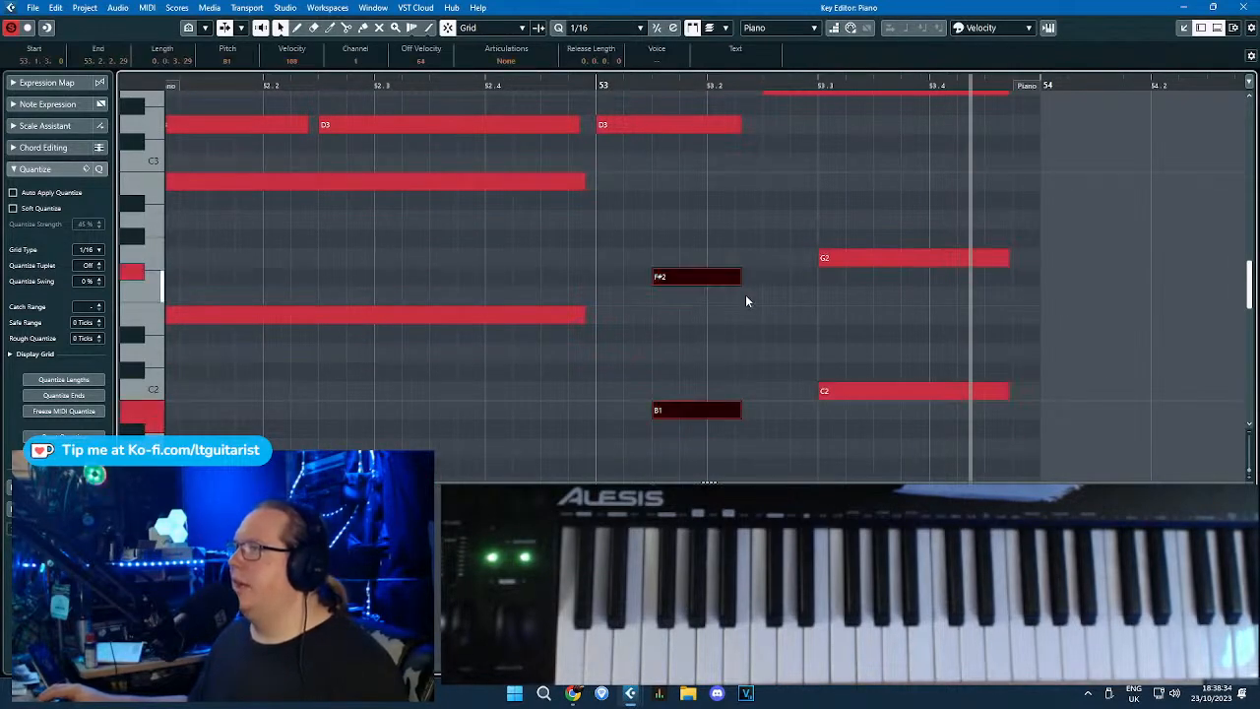
pyautogui.moveTo(739, 282); pyautogui.dragTo(807, 283)
pyautogui.scroll(-2, 731, 239)
pyautogui.click(430, 76)
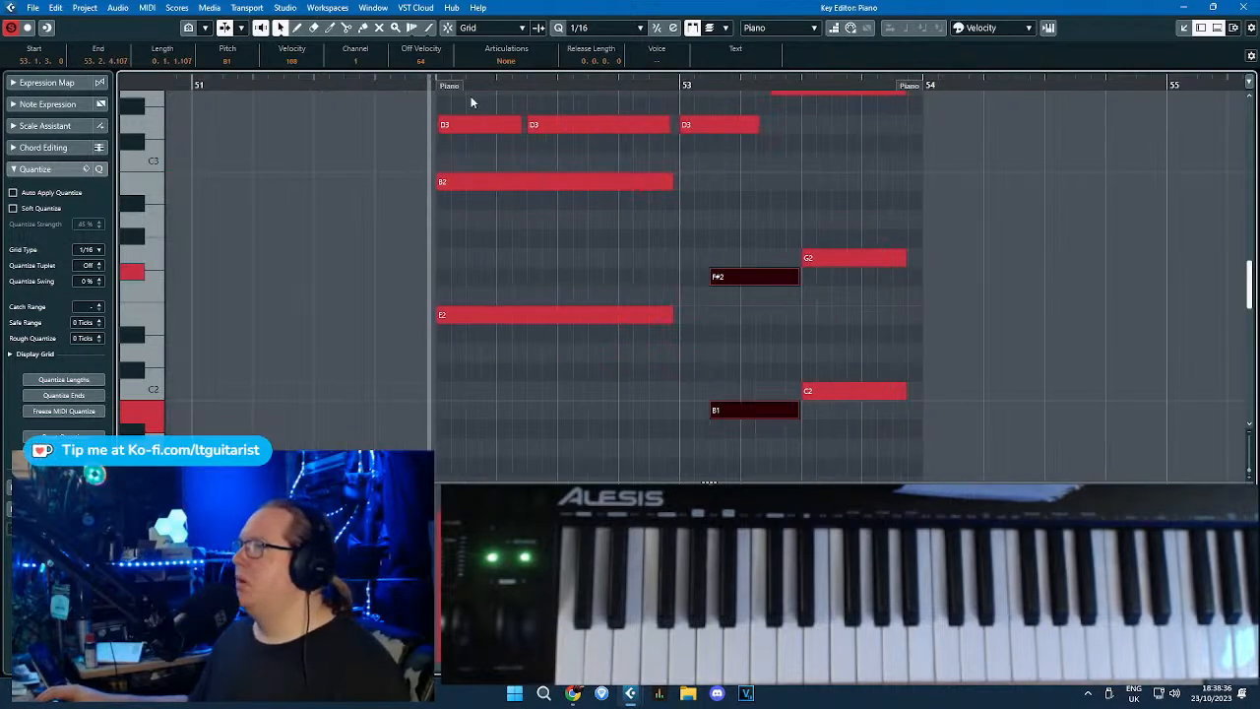
pyautogui.press('space')
pyautogui.click(1245, 7)
pyautogui.press('h')
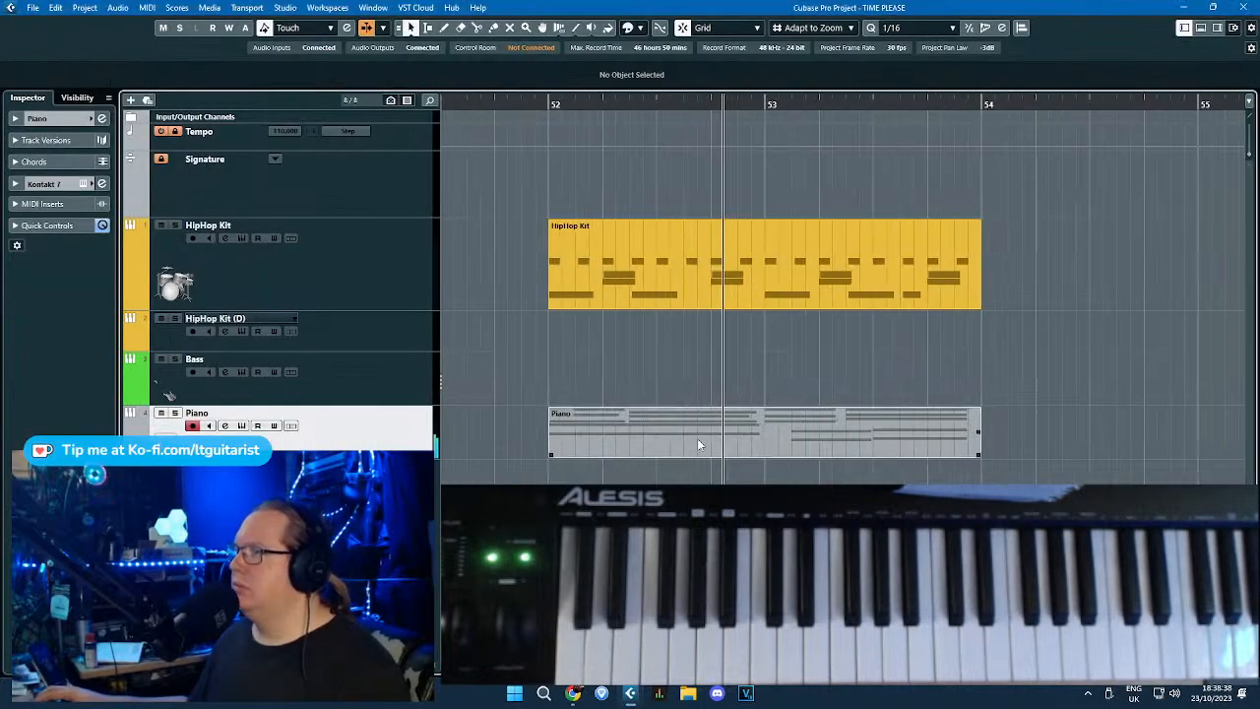
# Shorten bar 53's F#2 and B1 to well under a beat, and set G2 and C2 to start at 53.2.2.91 with length 0.2.0.116.
pyautogui.doubleClick(919, 431)
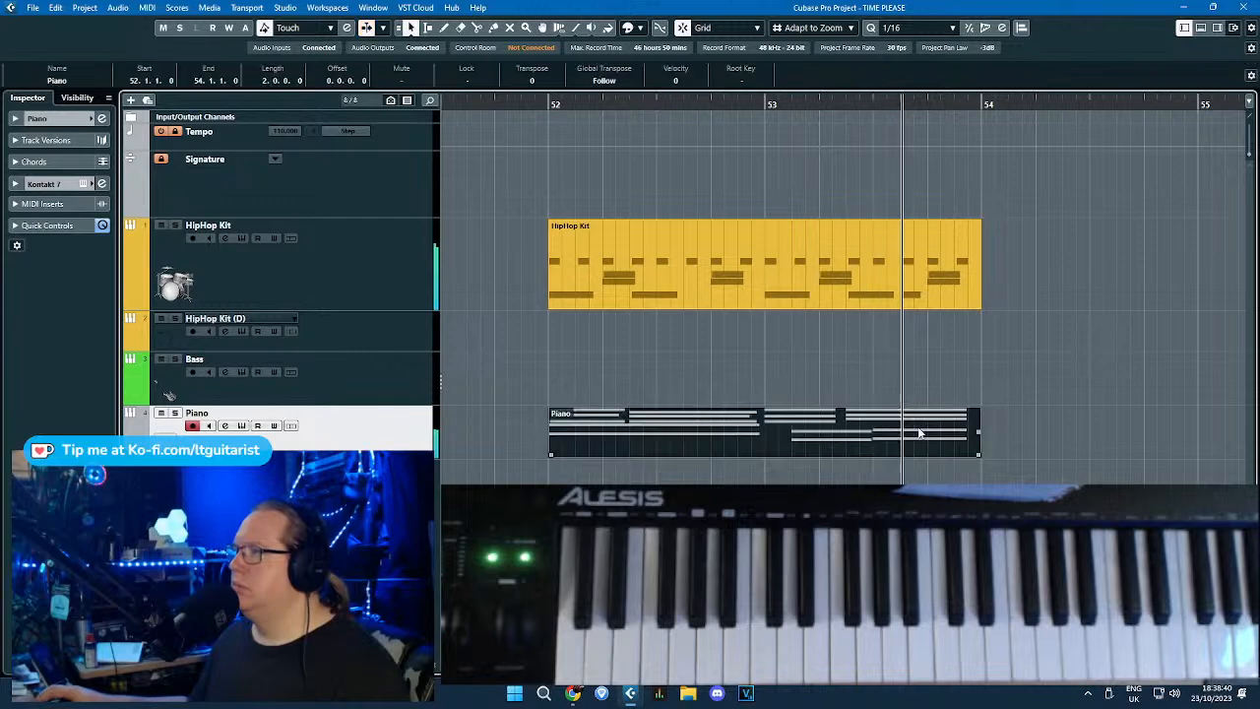
pyautogui.moveTo(444, 217); pyautogui.dragTo(481, 476)
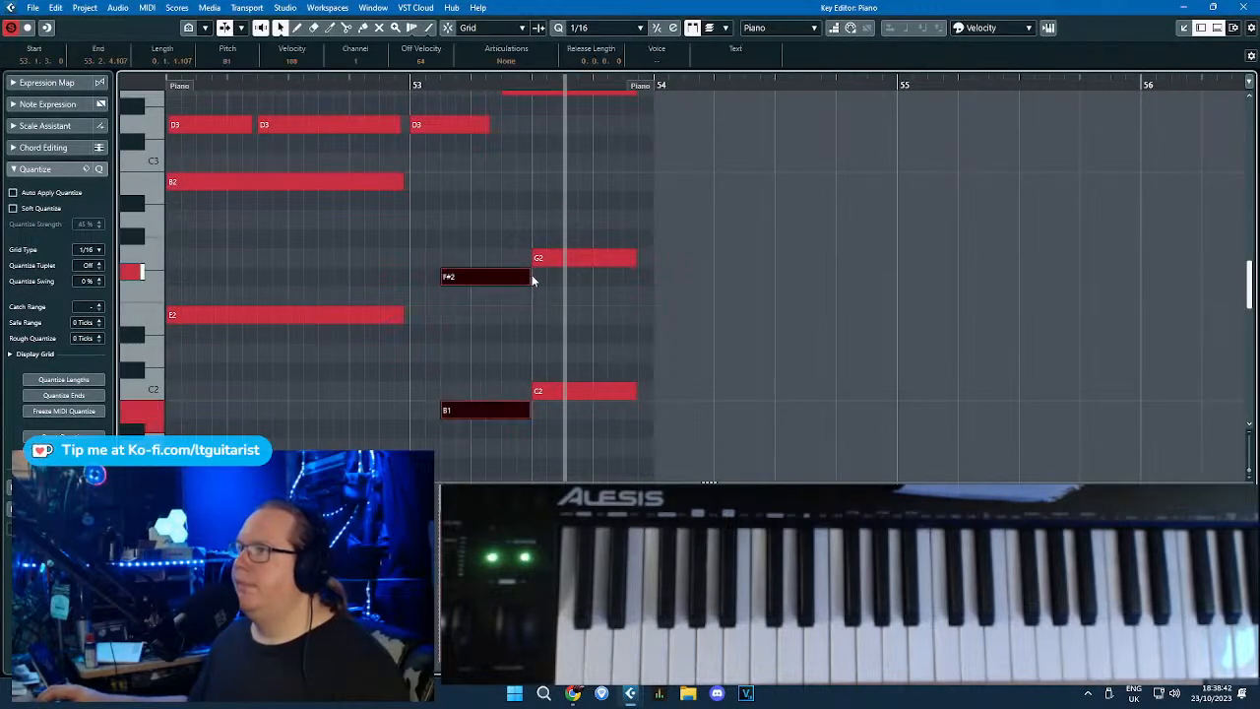
pyautogui.moveTo(530, 276); pyautogui.dragTo(480, 279)
pyautogui.moveTo(539, 233); pyautogui.dragTo(560, 406)
pyautogui.moveTo(533, 256); pyautogui.dragTo(502, 254)
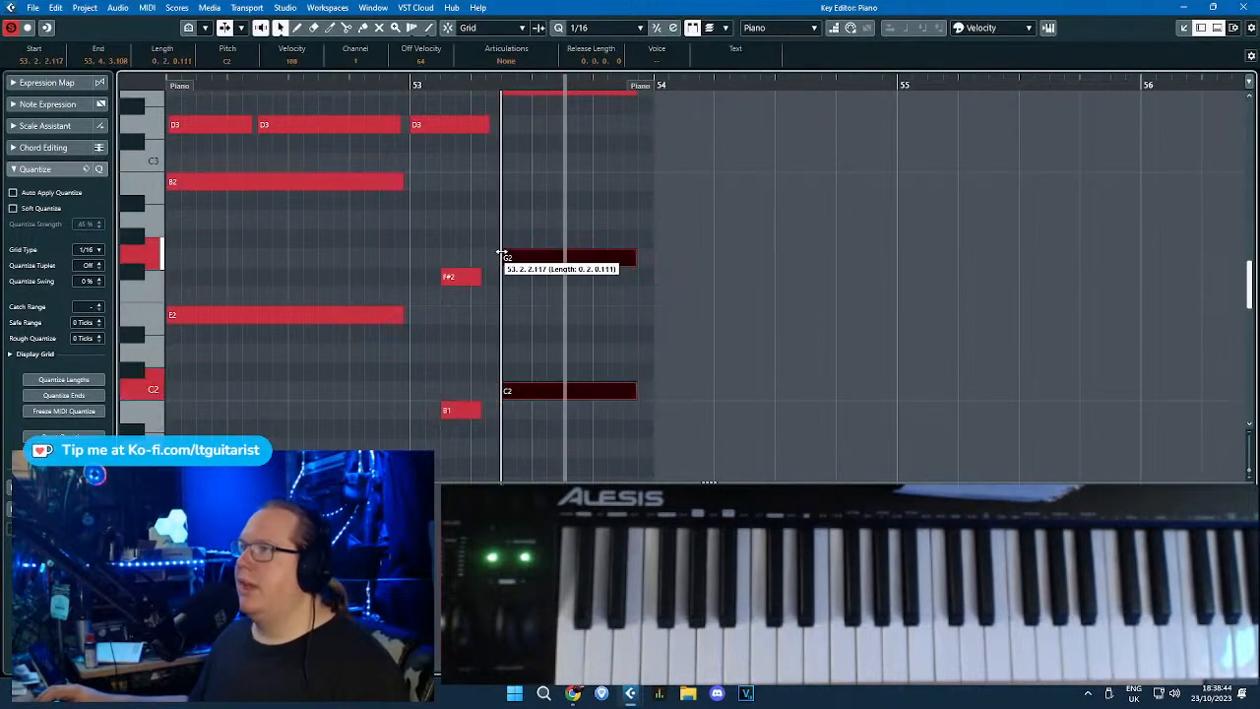
pyautogui.moveTo(635, 254); pyautogui.dragTo(627, 256)
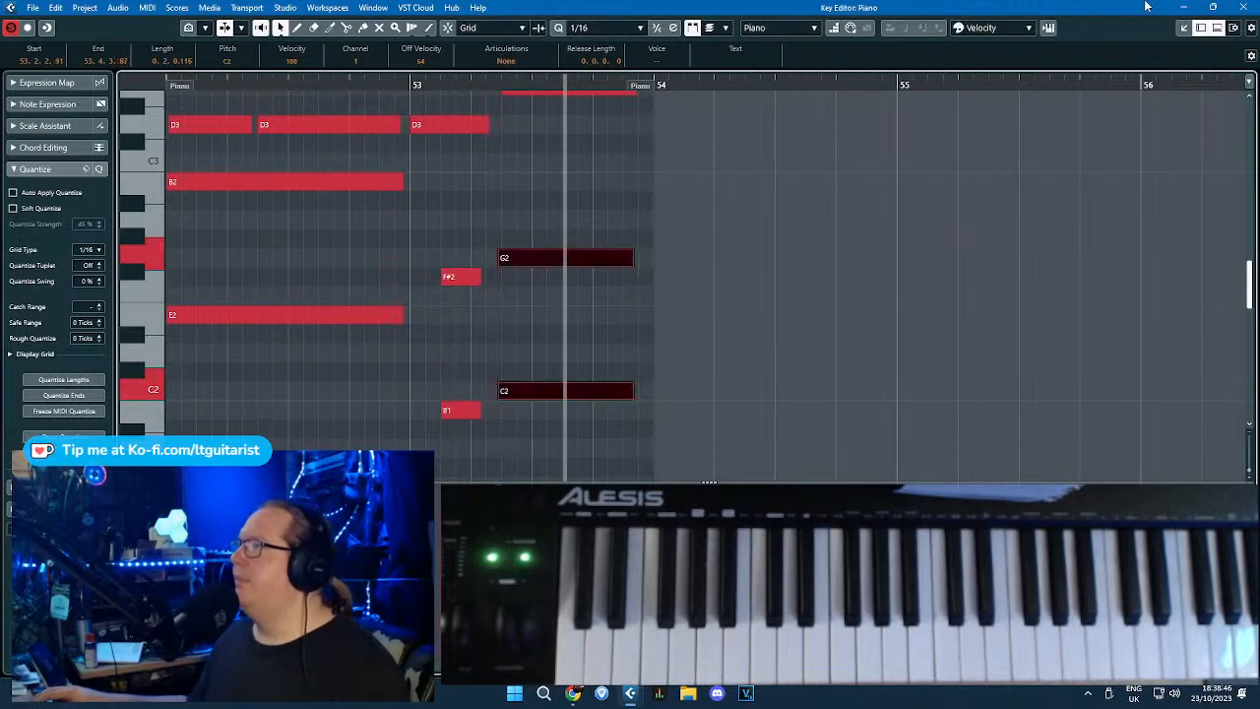
pyautogui.click(1243, 7)
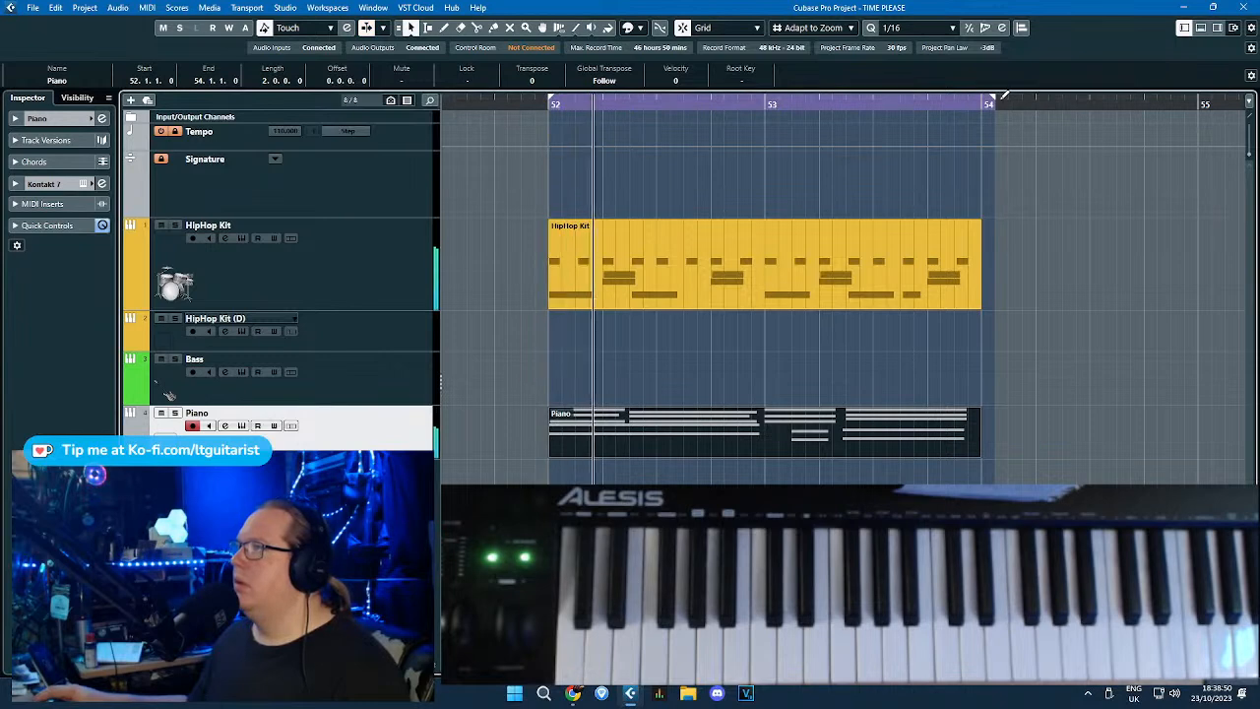
# Shorten E3, G3 and B3 in bar 53's second chord to end before beat 4, and copy them to 53.4.1.0 with length 0.0.3.16.
pyautogui.click(1089, 285)
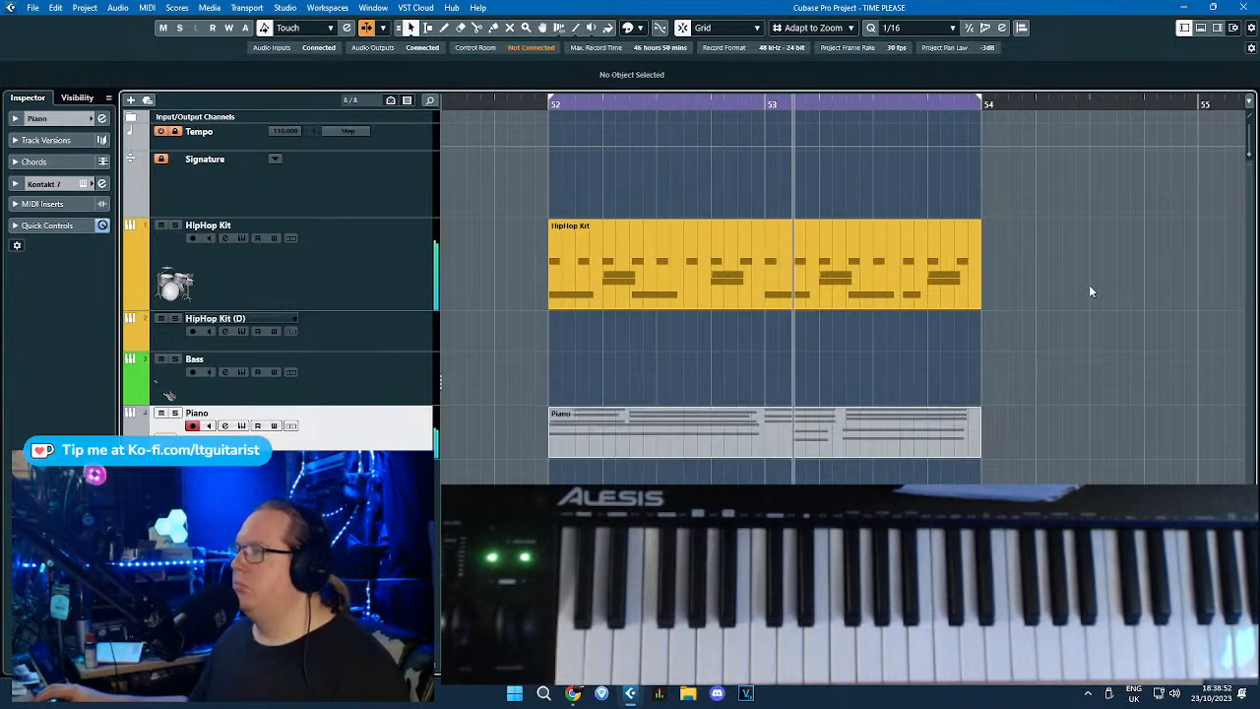
pyautogui.press('g')
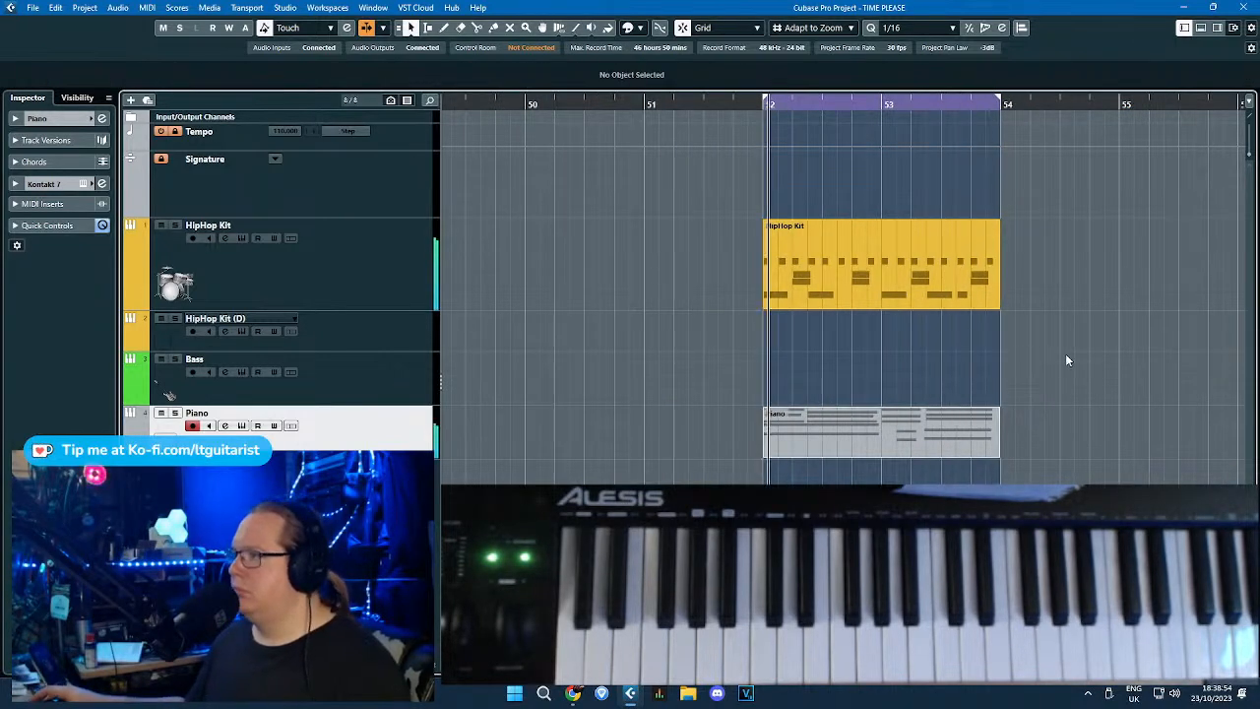
pyautogui.scroll(1, 1083, 392)
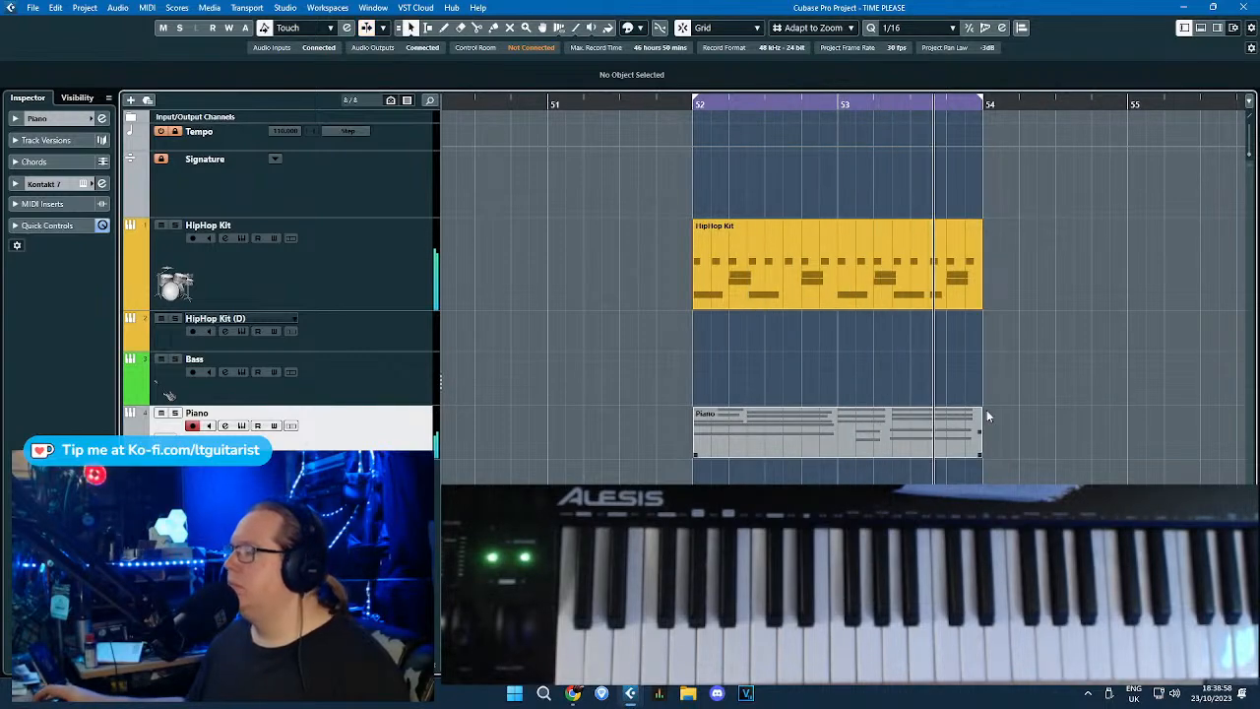
pyautogui.doubleClick(935, 429)
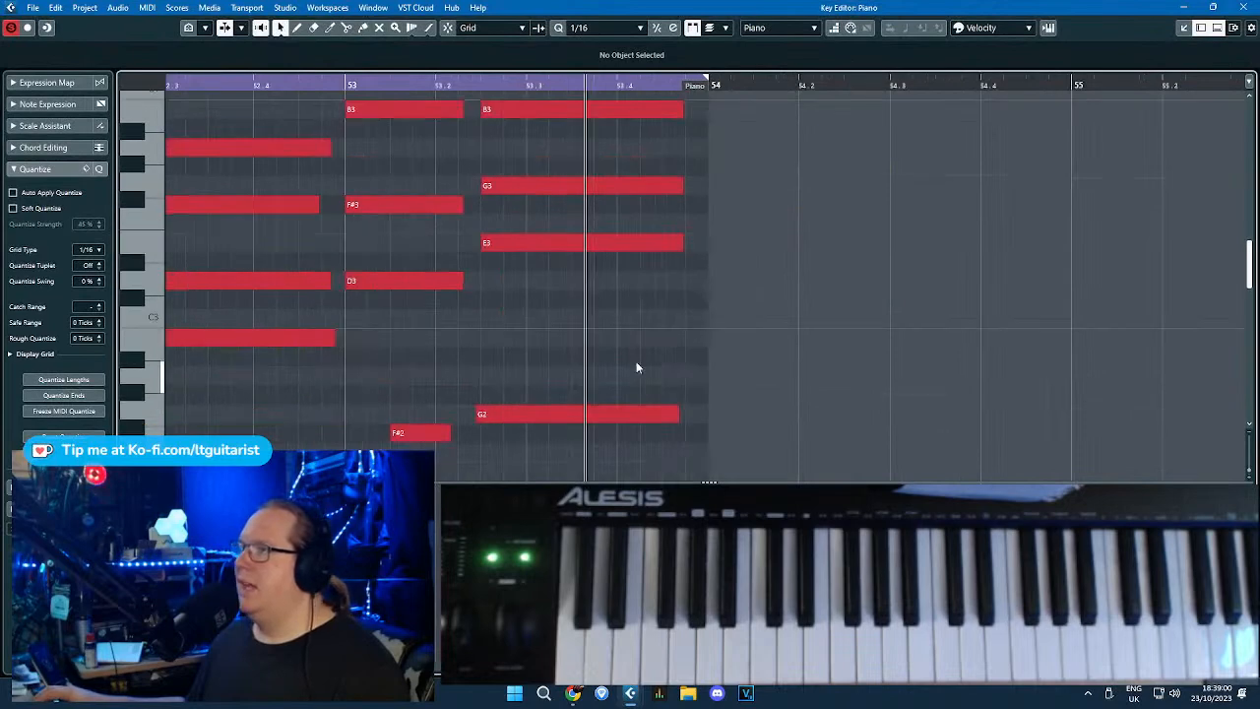
pyautogui.scroll(2, 627, 195)
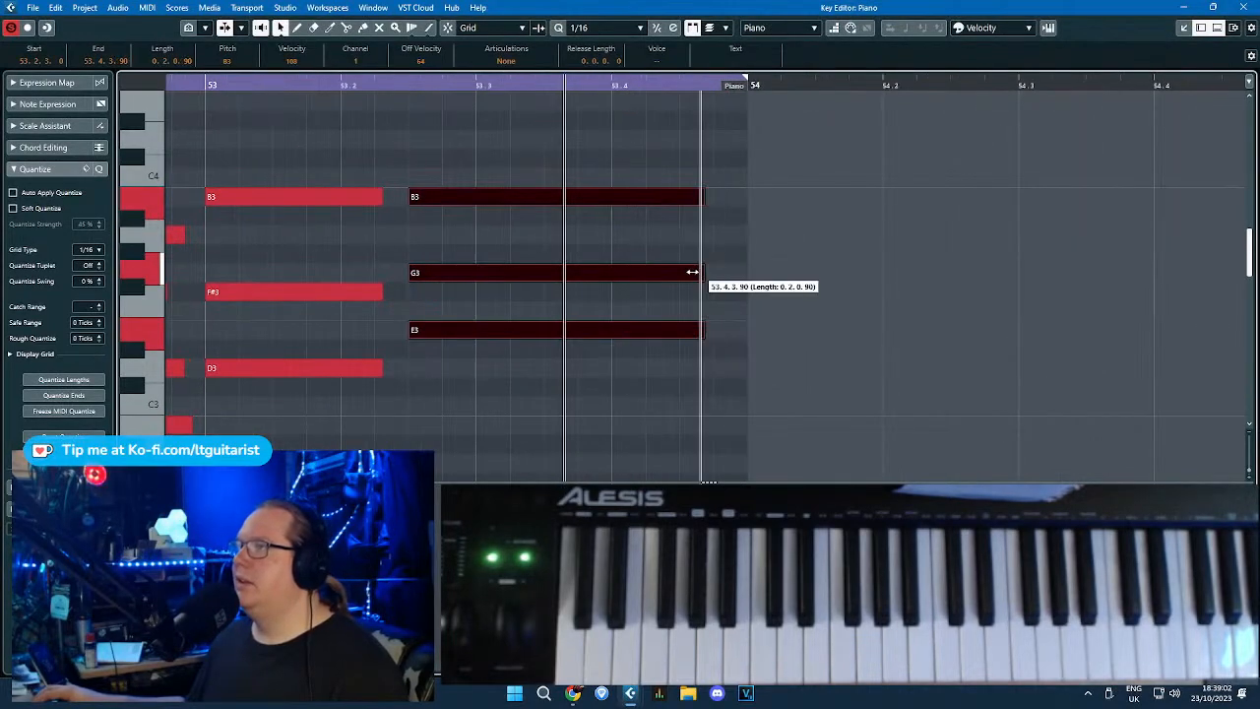
pyautogui.moveTo(693, 272); pyautogui.dragTo(604, 272)
pyautogui.hotkey('ctrl', 'd')
pyautogui.moveTo(806, 277); pyautogui.dragTo(719, 276)
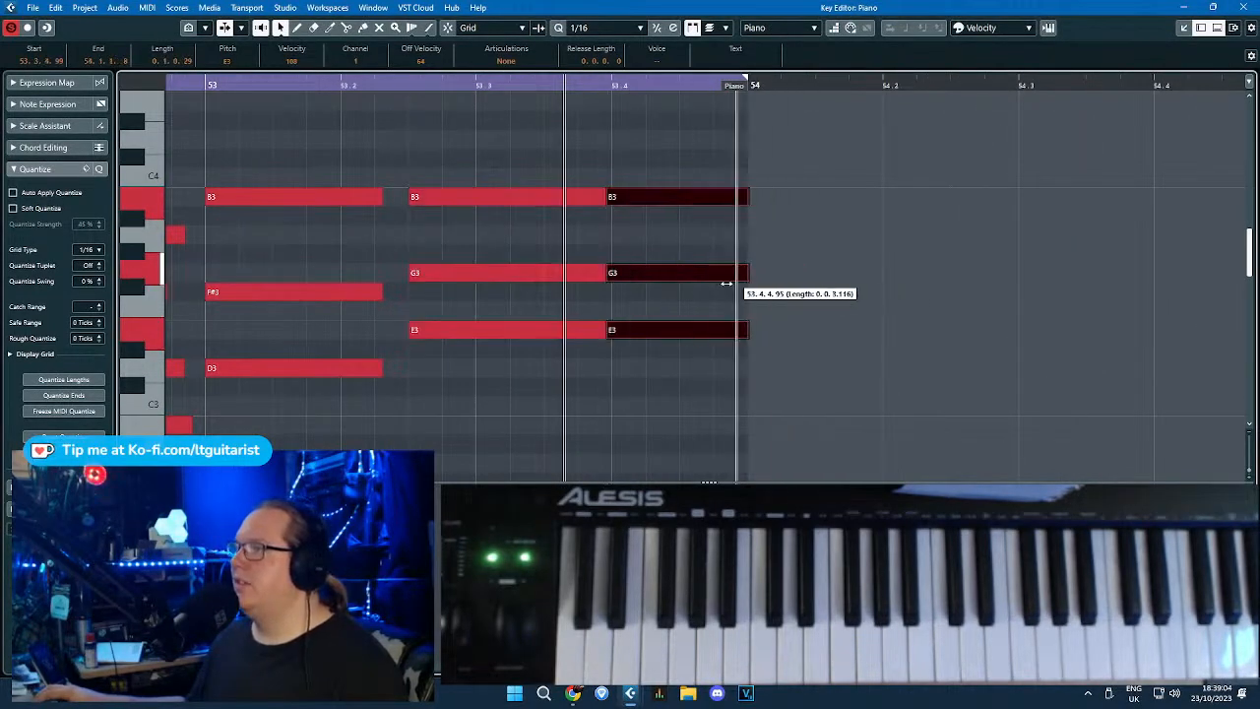
pyautogui.moveTo(630, 276); pyautogui.dragTo(635, 274)
# Raise the E3 in the beat 4 chord an octave to E4, play the part, and return to the project arrangement.
pyautogui.click(658, 329)
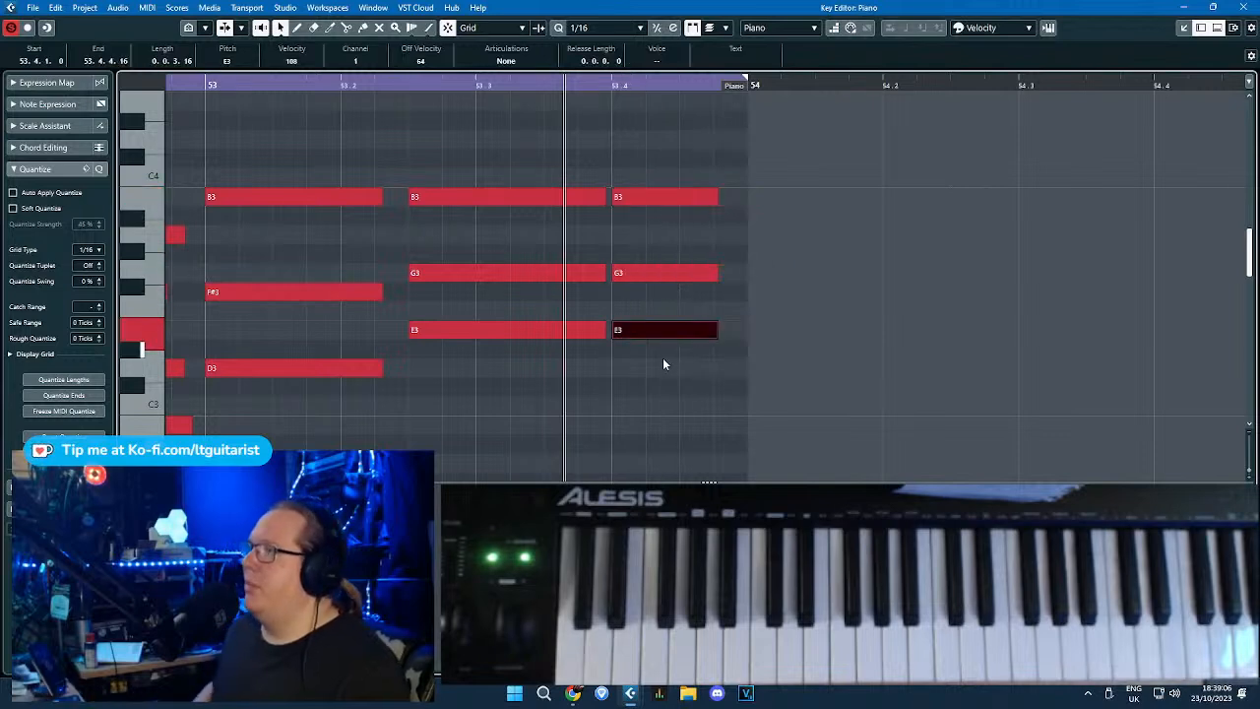
pyautogui.hotkey('shift', 'Up')
pyautogui.click(383, 94)
pyautogui.click(383, 85)
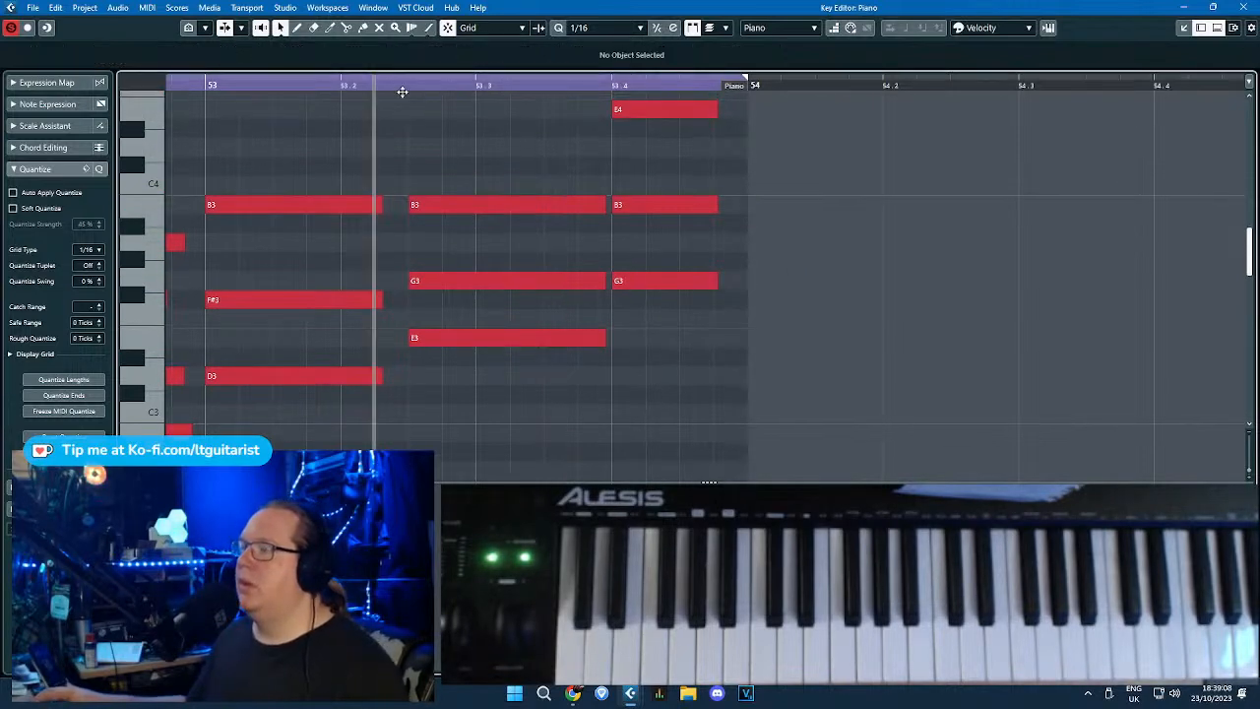
pyautogui.press('space')
pyautogui.press('space')
pyautogui.moveTo(757, 333); pyautogui.dragTo(733, 255)
pyautogui.scroll(-4, 728, 285)
pyautogui.click(1182, 7)
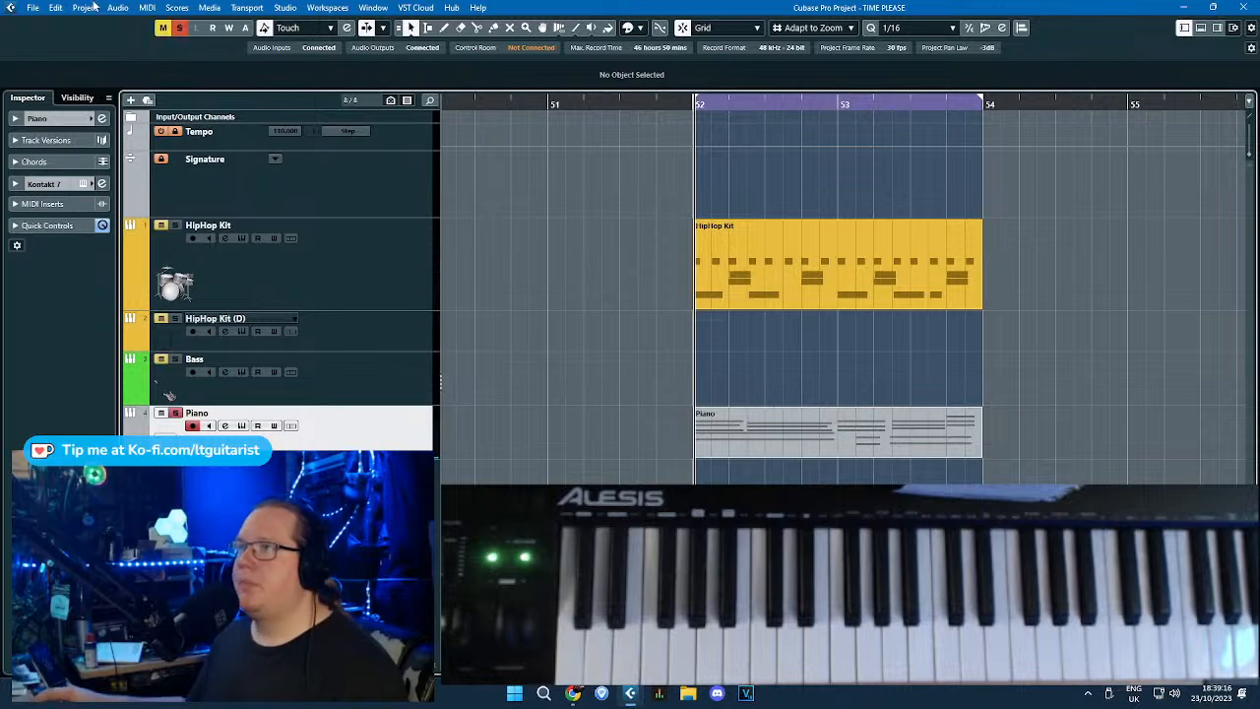
# Render the Piano part at bar 52 in place as audio with the current settings.
pyautogui.click(807, 438)
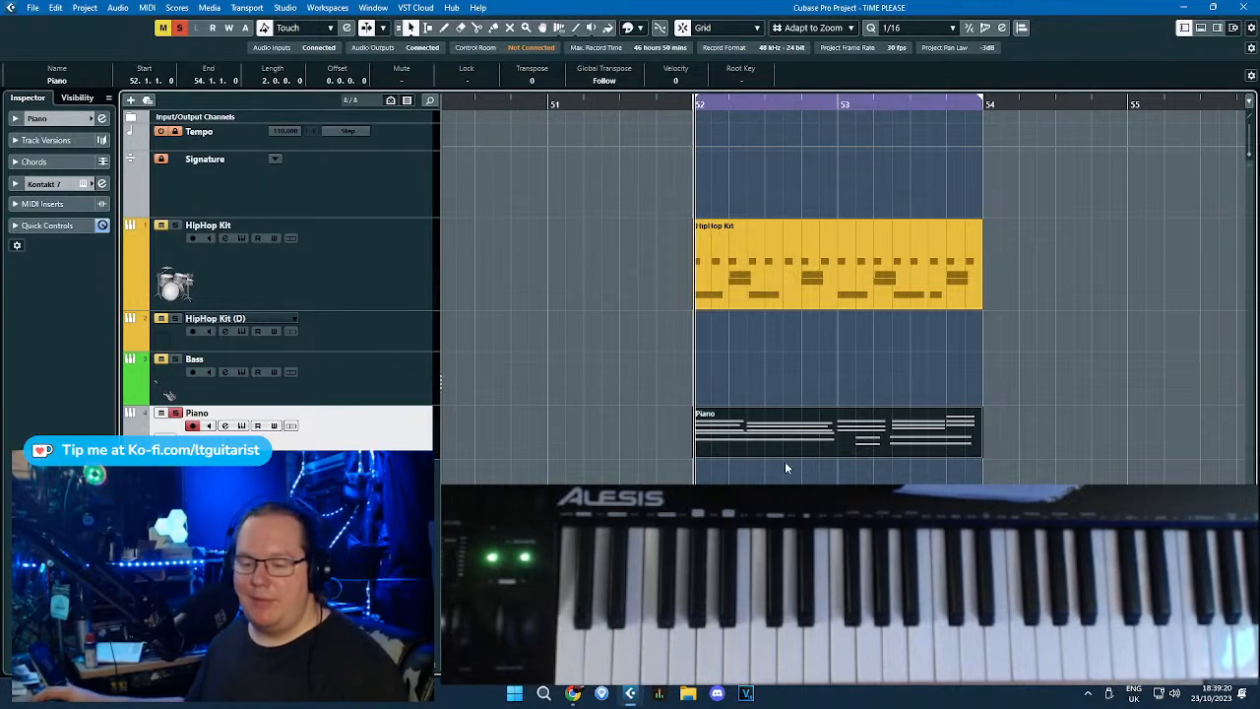
pyautogui.rightClick(815, 432)
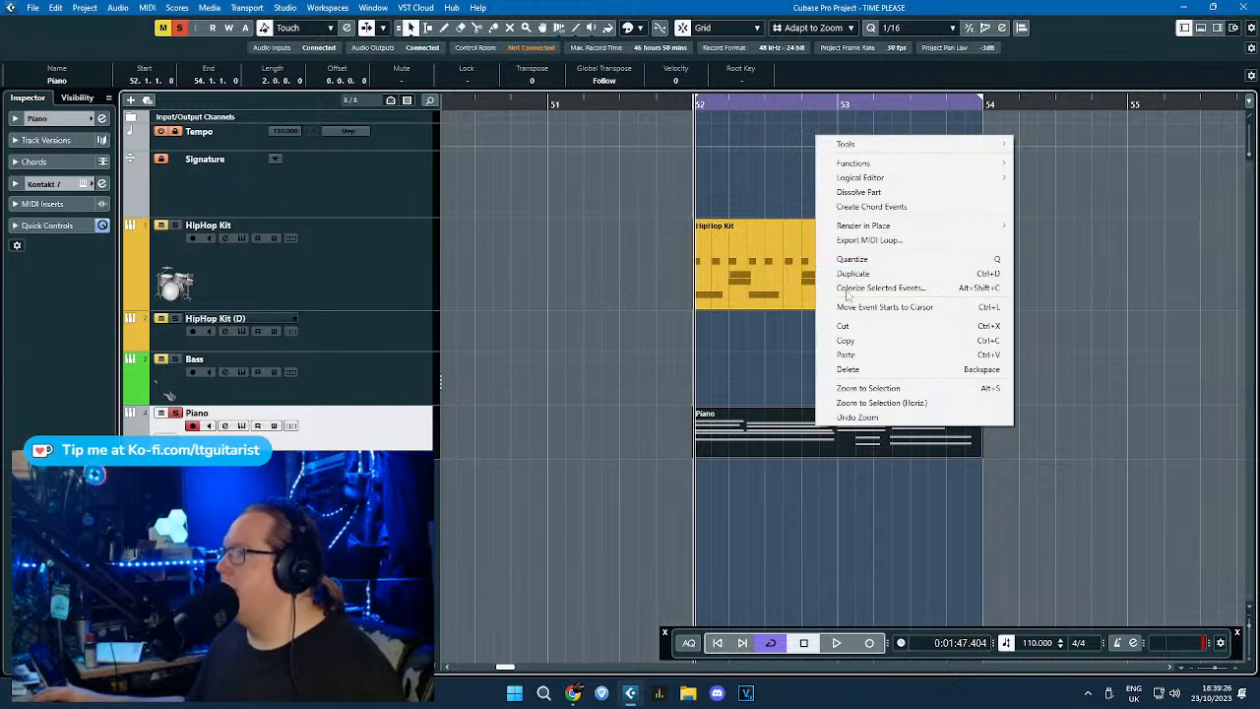
pyautogui.moveTo(887, 225)
pyautogui.click(1083, 224)
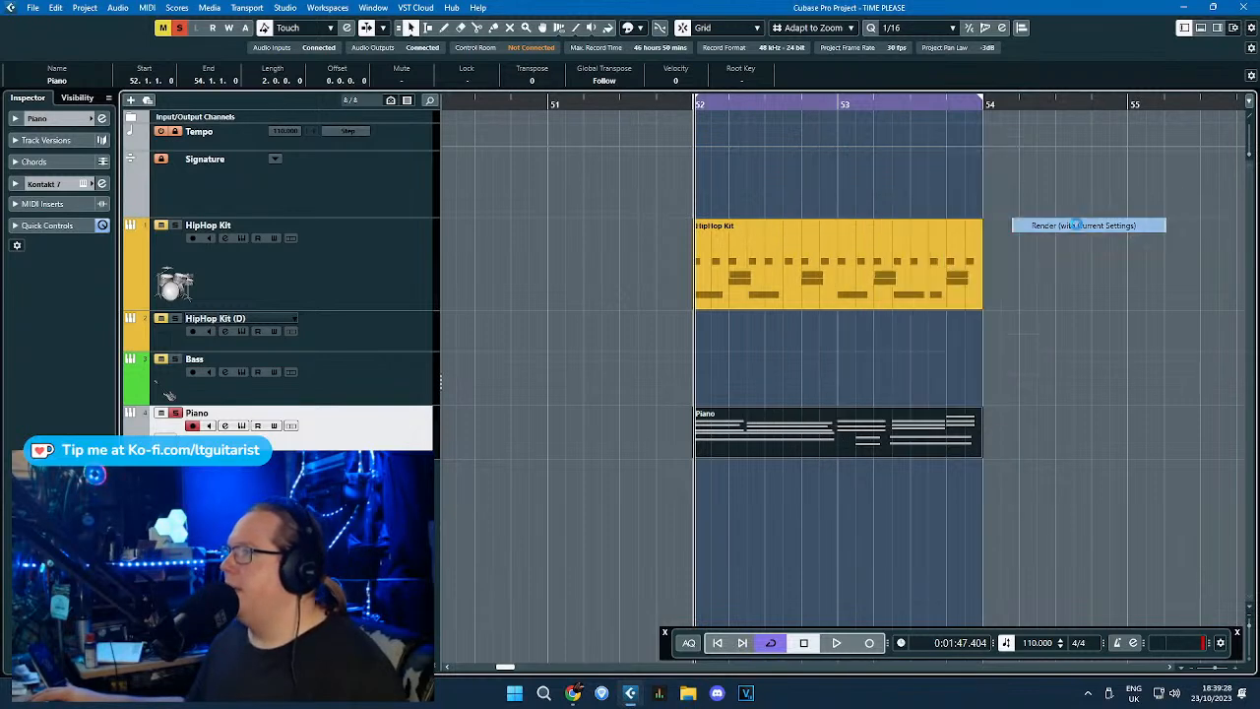
# Render the HipHop Kit part at bar 52 in place as audio with the current settings, and clear the selection.
pyautogui.click(709, 264)
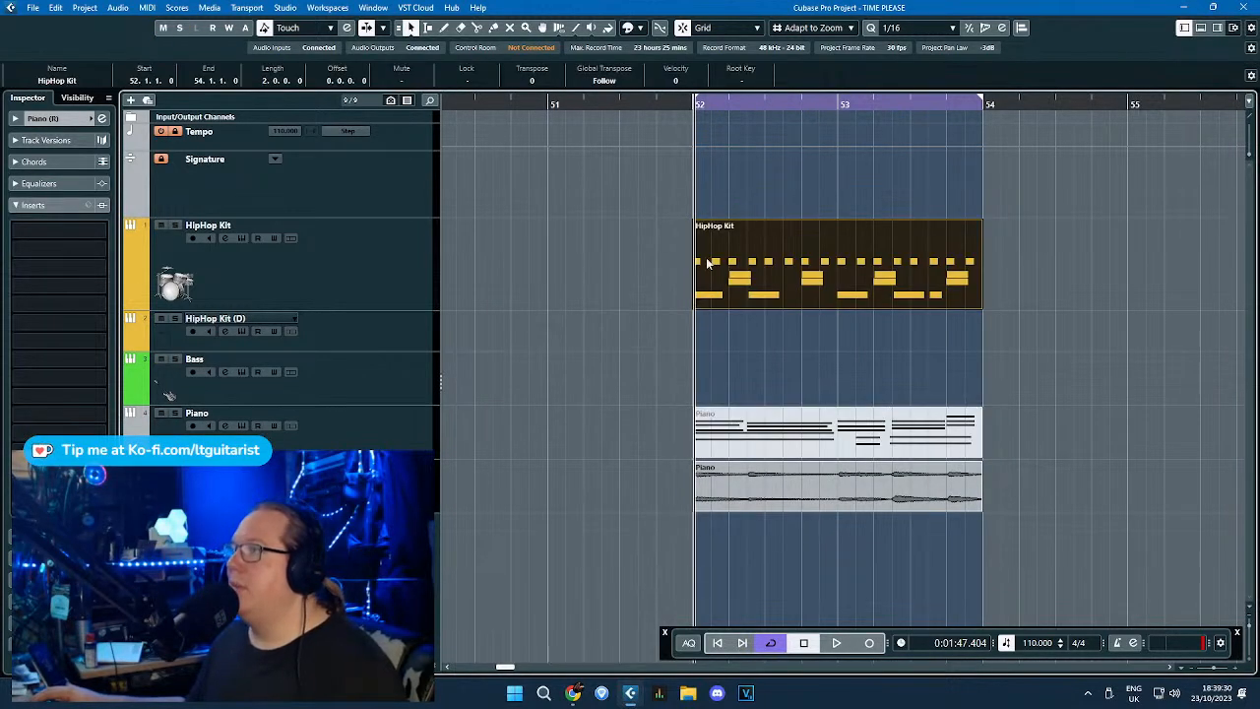
pyautogui.rightClick(849, 270)
pyautogui.moveTo(1016, 280)
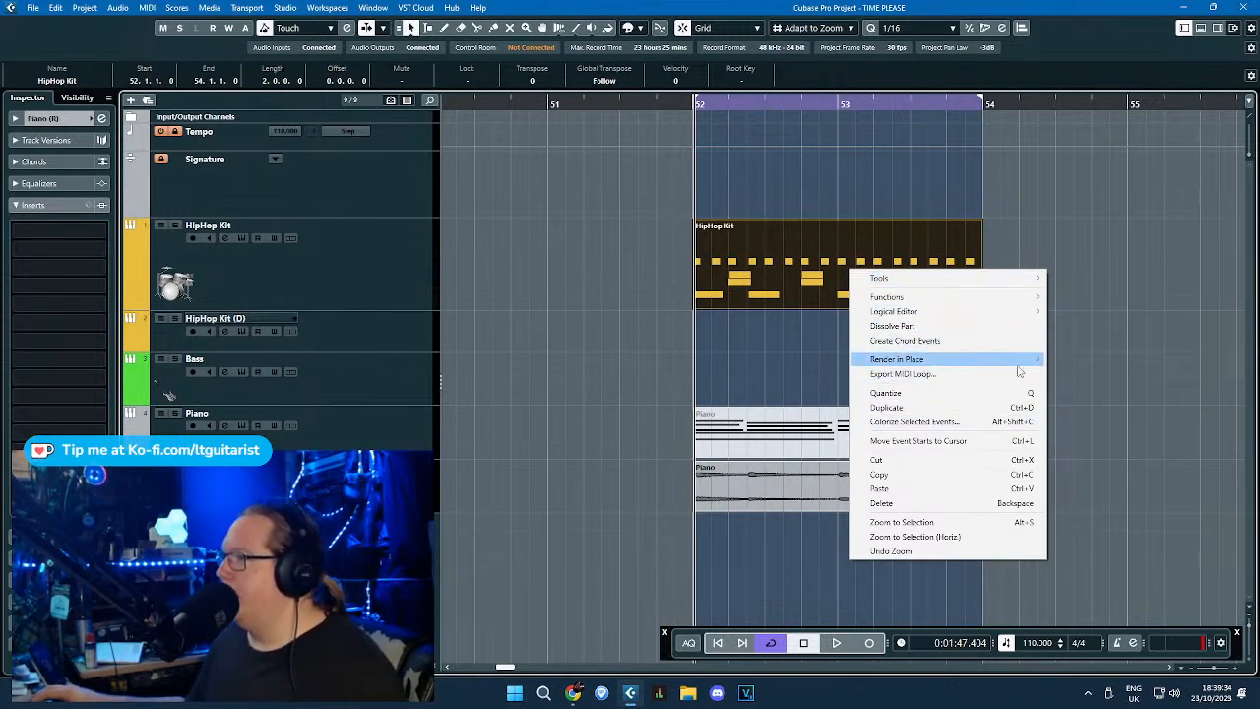
pyautogui.click(1052, 357)
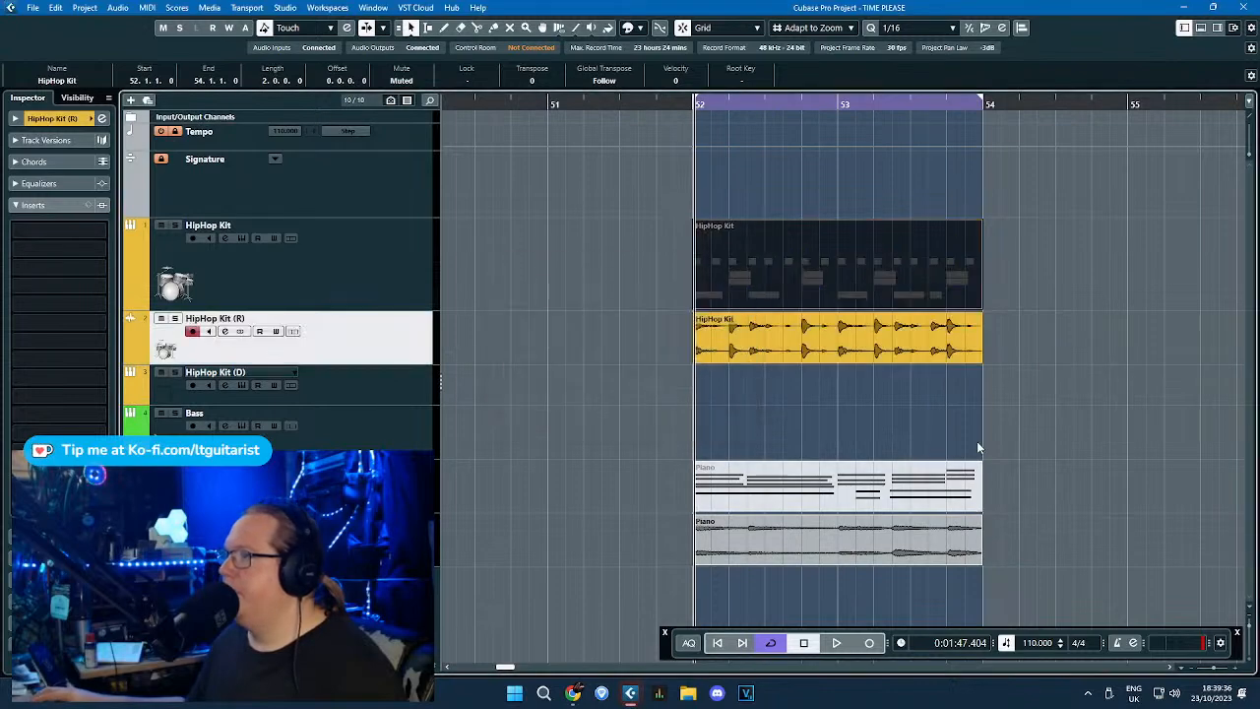
pyautogui.click(978, 448)
pyautogui.scroll(-5, 1031, 450)
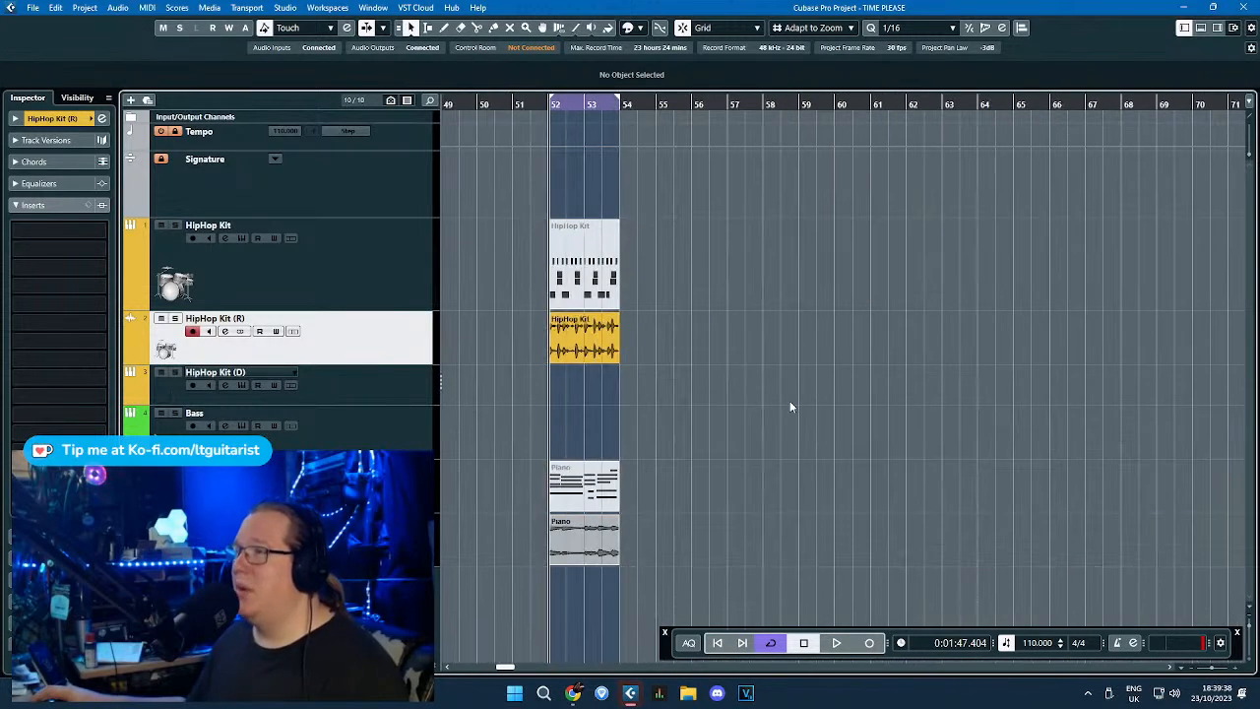
# Copy the one-bar HipHop Kit part from bar 10 to bar 57 and set the loop range around that bar.
pyautogui.scroll(-5, 691, 386)
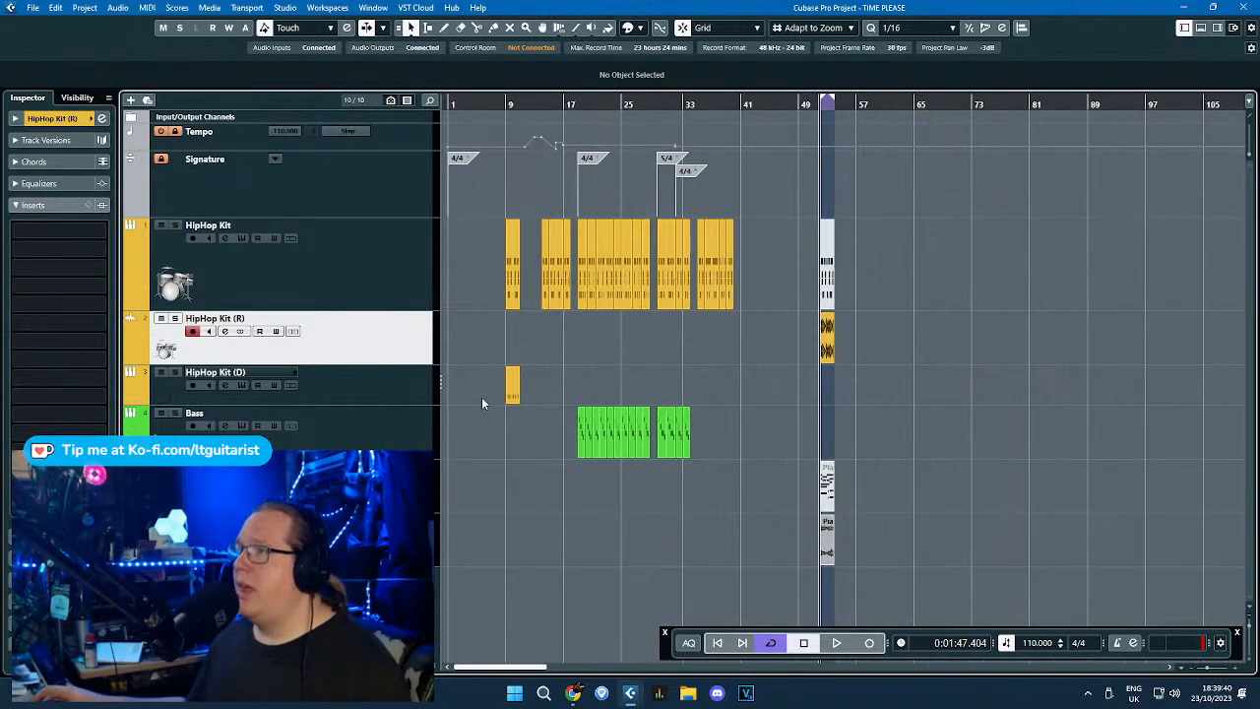
pyautogui.scroll(5, 512, 411)
pyautogui.click(542, 281)
pyautogui.scroll(-2, 596, 366)
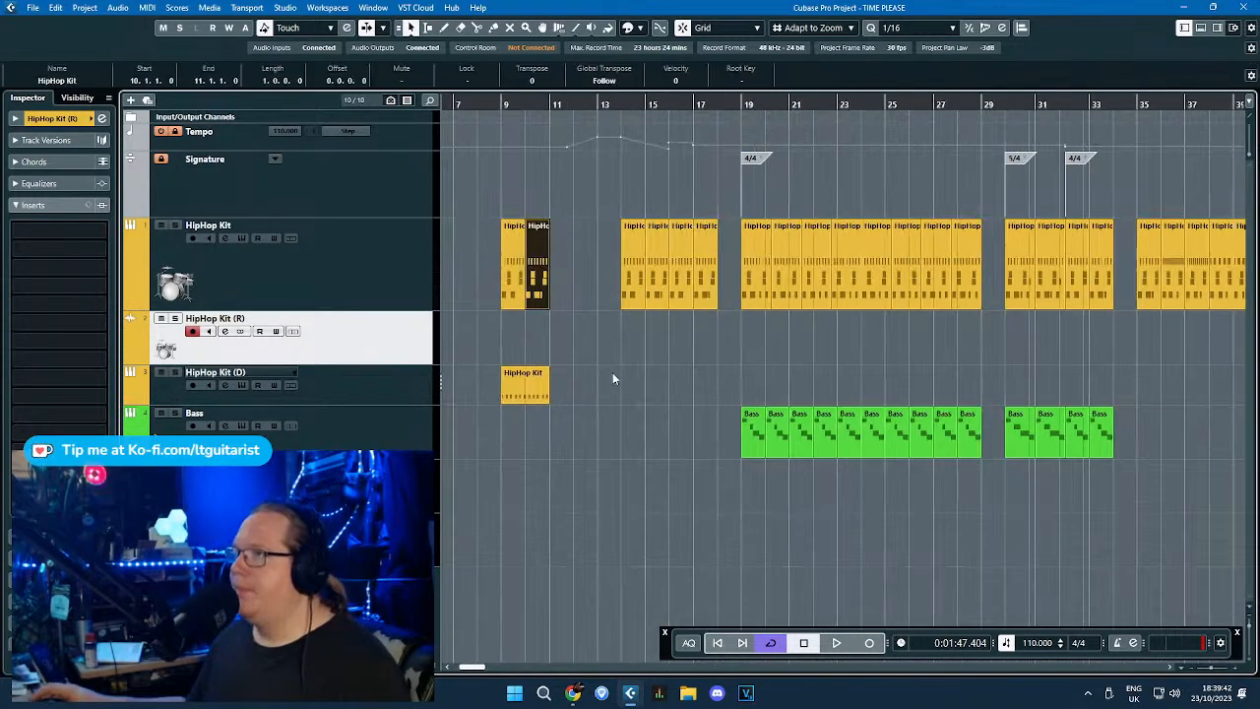
pyautogui.scroll(-6, 573, 318)
pyautogui.scroll(7, 570, 207)
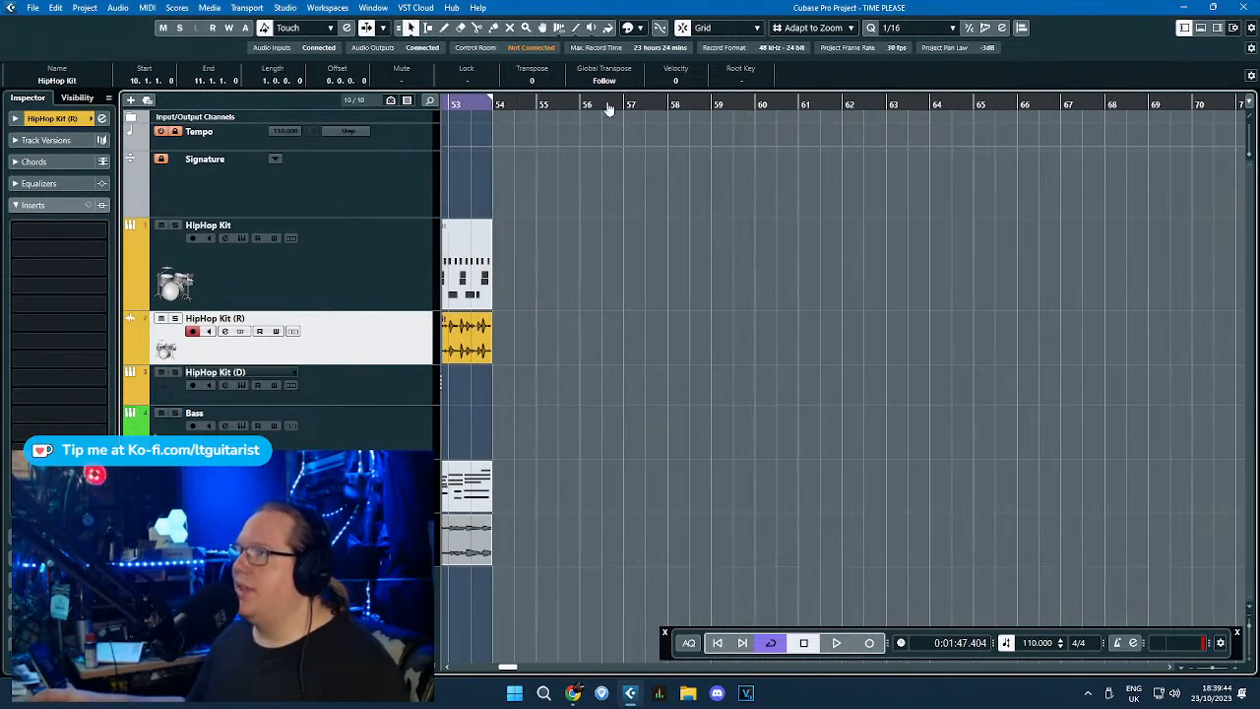
pyautogui.hotkey('ctrl', 'v')
pyautogui.press('h')
pyautogui.press('h')
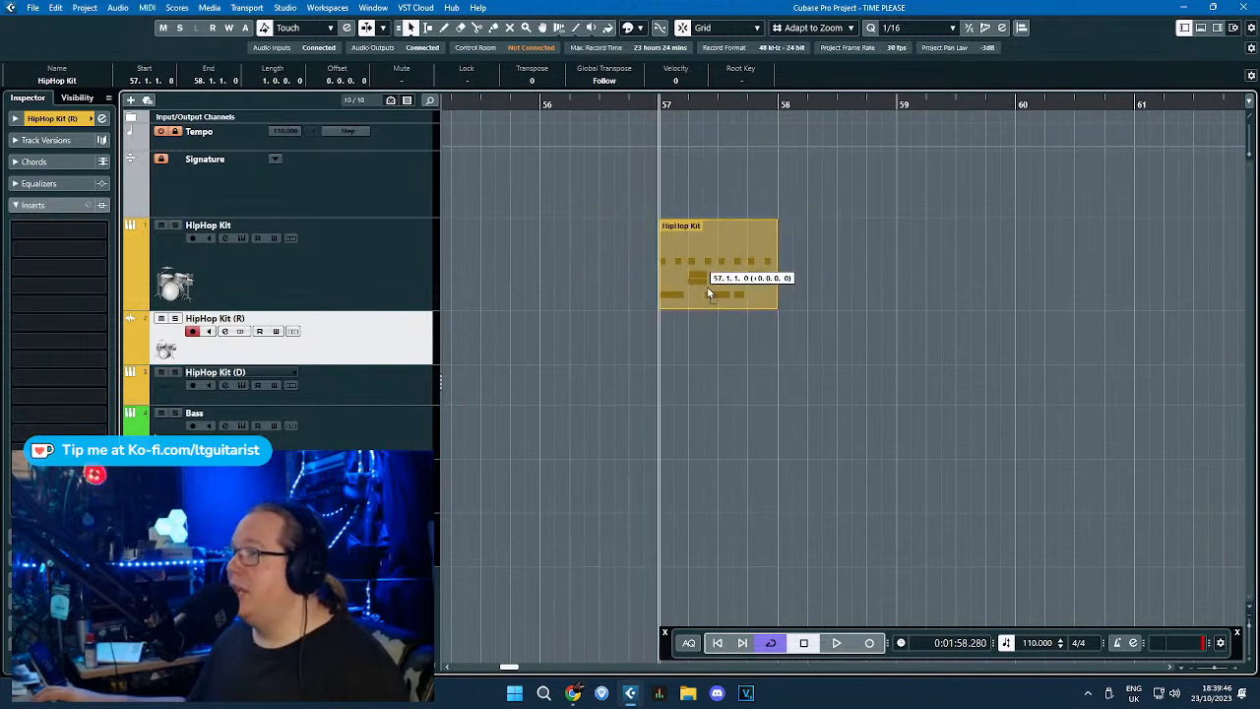
pyautogui.moveTo(669, 96)
pyautogui.mouseDown()
pyautogui.moveTo(791, 102)
pyautogui.moveTo(778, 102)
pyautogui.mouseUp()
pyautogui.click(851, 276)
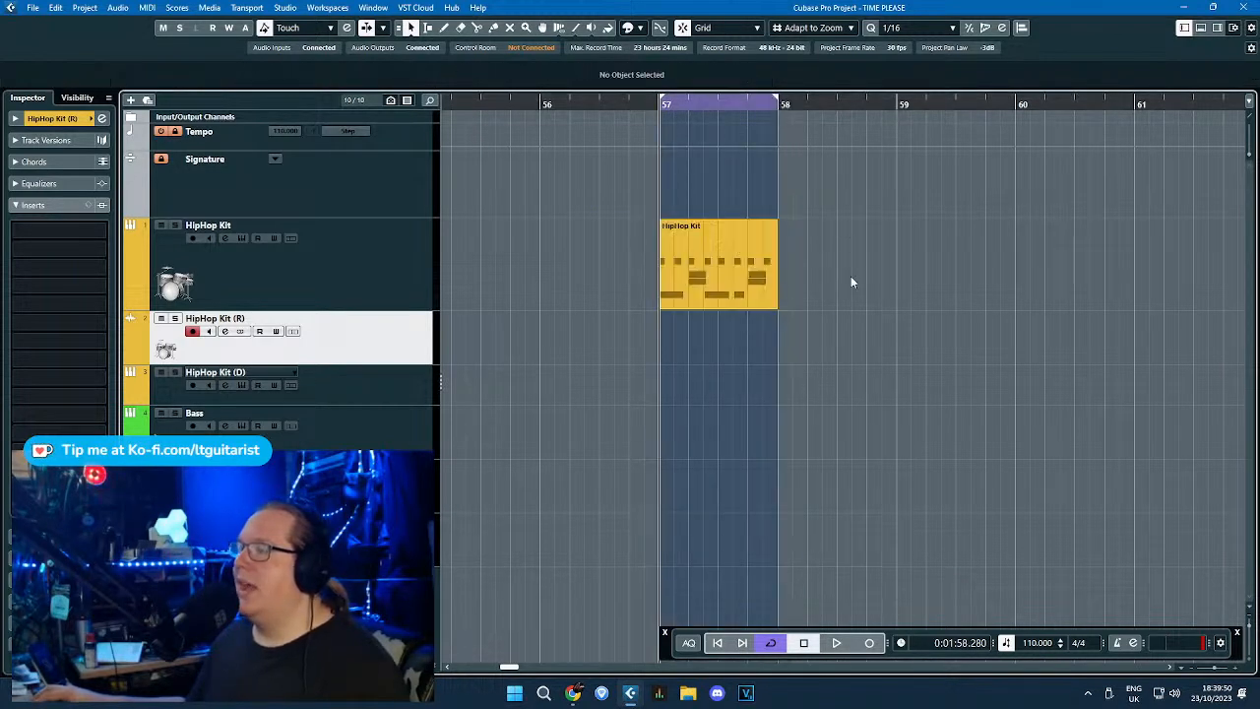
# Enlarge and unlock the Tempo track, and add tempo points of 110 BPM just before bar 57 and 100 BPM at bar 57.
pyautogui.scroll(-2, 837, 305)
pyautogui.scroll(1, 787, 389)
pyautogui.moveTo(379, 152); pyautogui.dragTo(380, 217)
pyautogui.click(176, 131)
pyautogui.scroll(1, 796, 197)
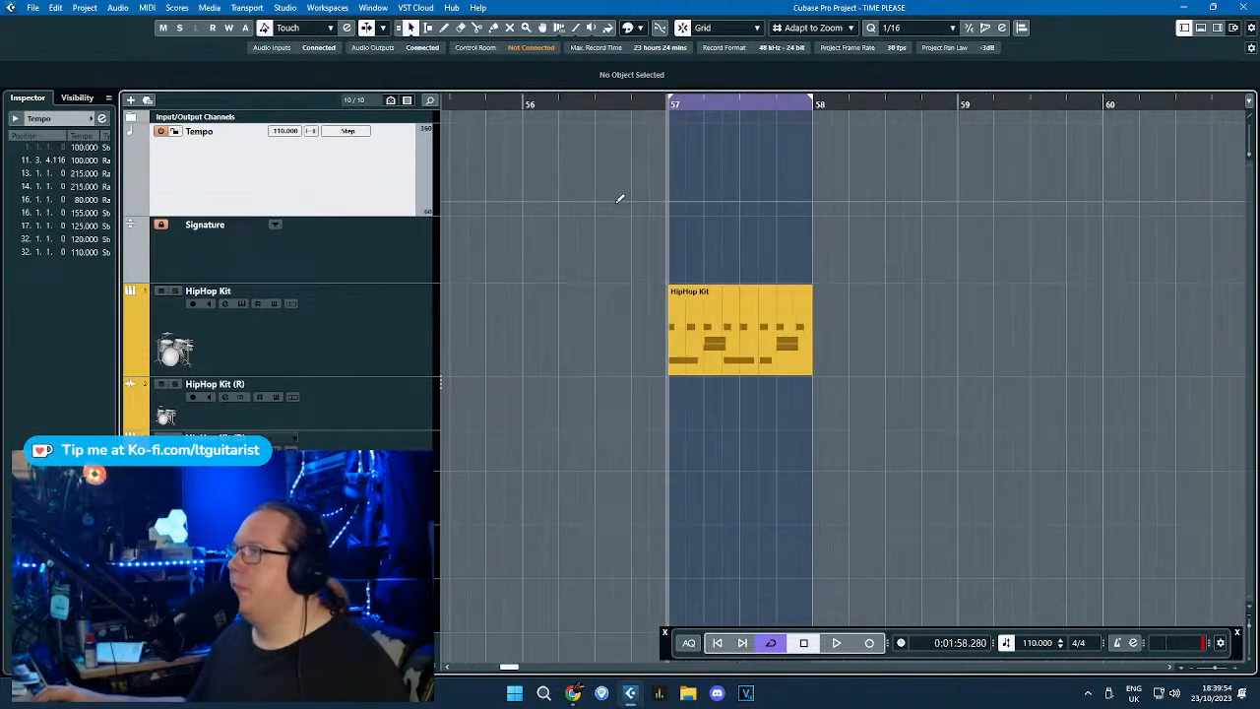
pyautogui.click(616, 201)
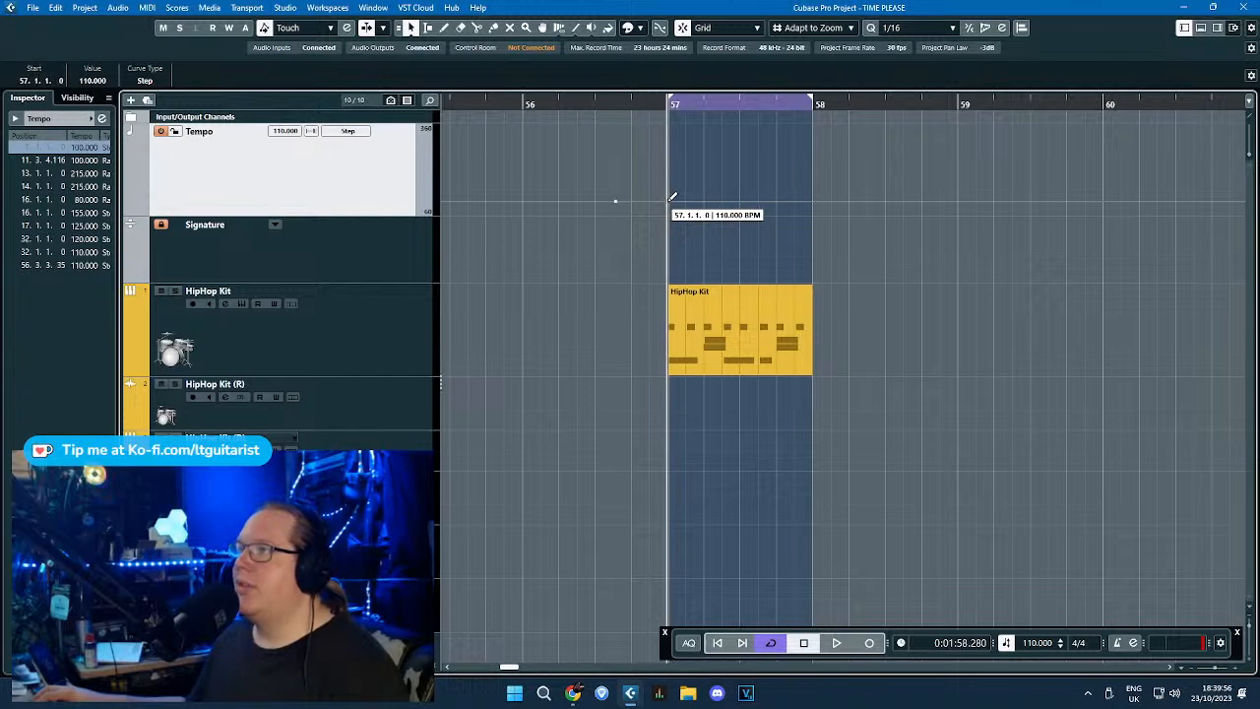
pyautogui.moveTo(672, 197); pyautogui.dragTo(669, 212)
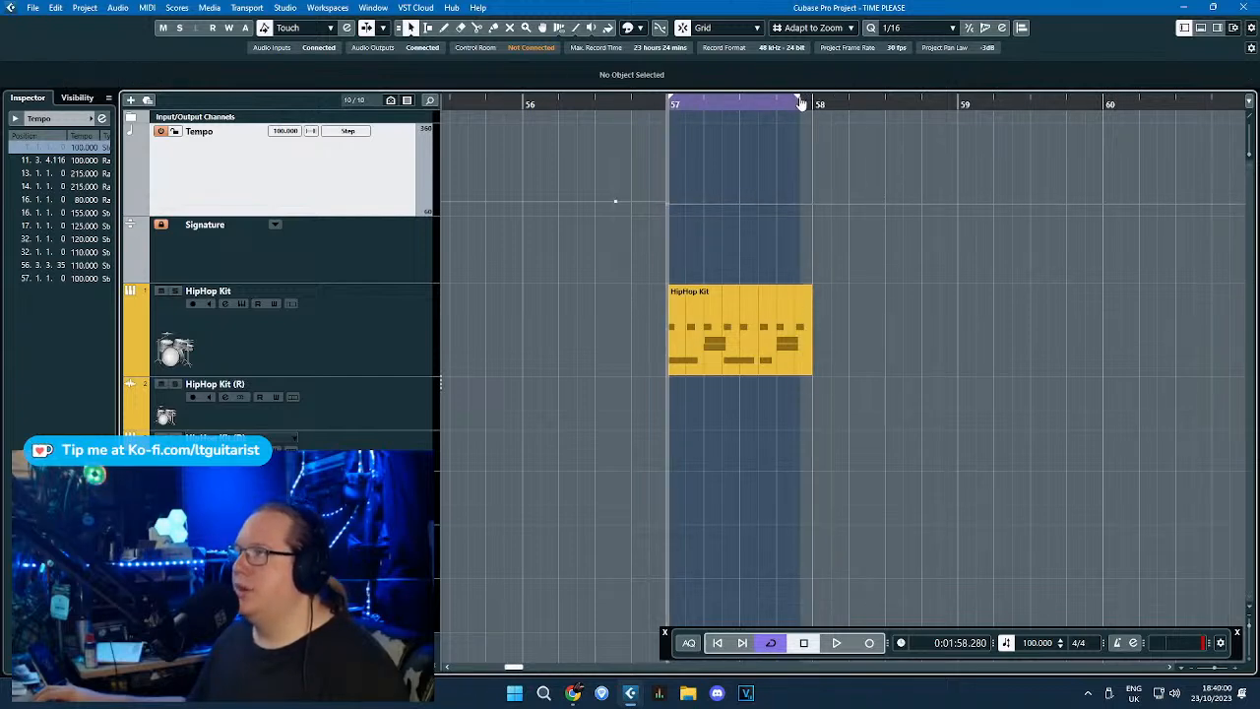
# Extend the loop range to bar 61 and duplicate the bar 57 HipHop Kit part three times to fill it.
pyautogui.moveTo(801, 101); pyautogui.dragTo(816, 102)
pyautogui.scroll(-3, 800, 307)
pyautogui.moveTo(994, 439); pyautogui.dragTo(730, 312)
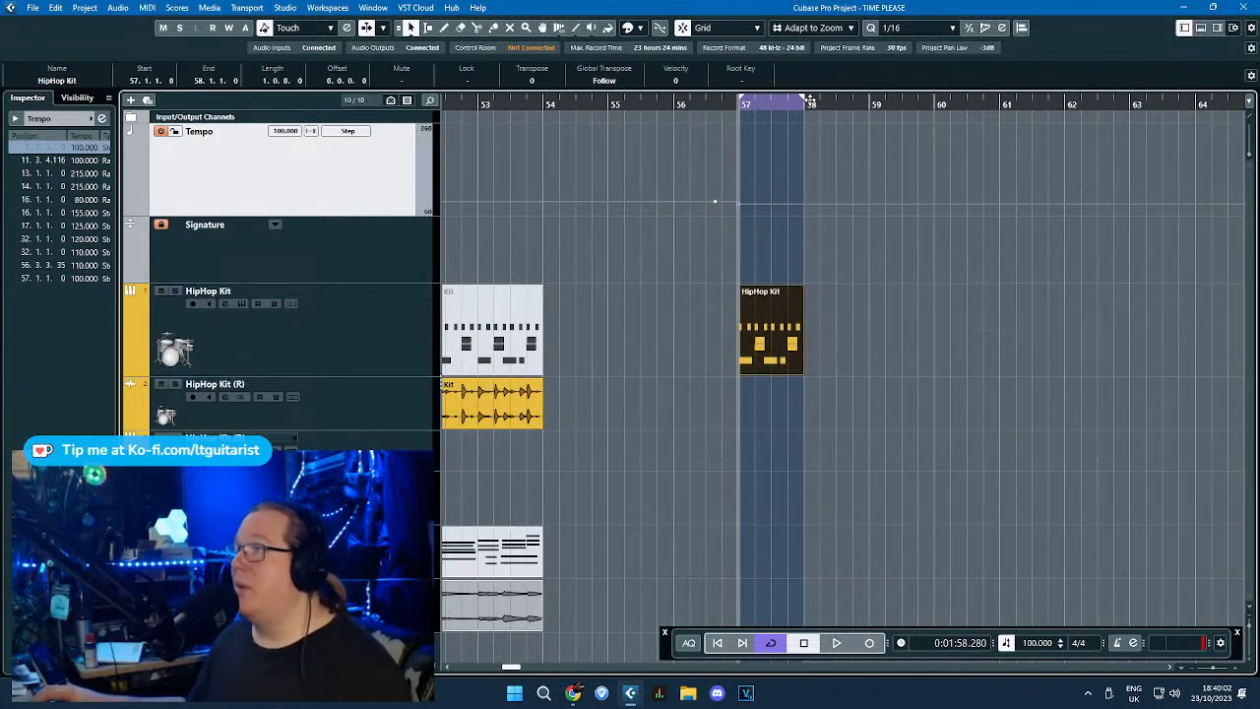
pyautogui.moveTo(803, 101); pyautogui.dragTo(917, 101)
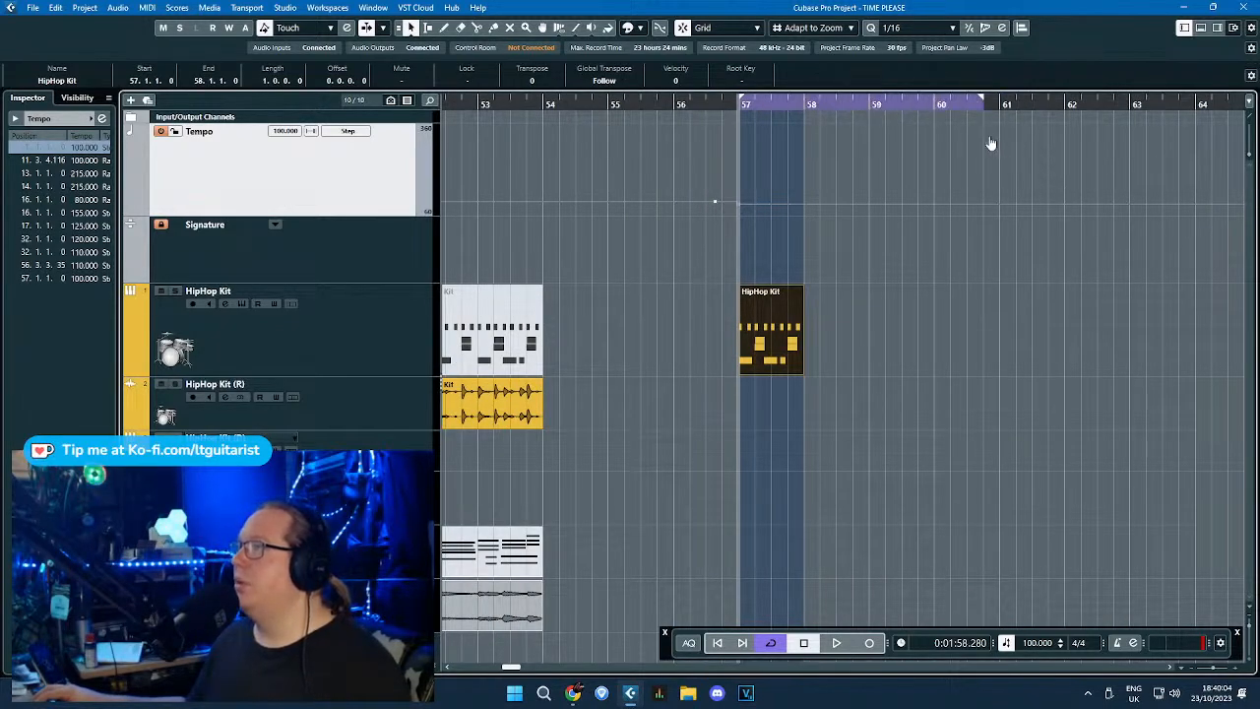
pyautogui.moveTo(990, 144); pyautogui.dragTo(997, 144)
pyautogui.hotkey('ctrl', 'd')
pyautogui.hotkey('ctrl', 'd')
pyautogui.hotkey('ctrl', 'd')
# Play the repeated drum parts from bar 57, reduce the Tempo track's height, and stop playback.
pyautogui.press('space')
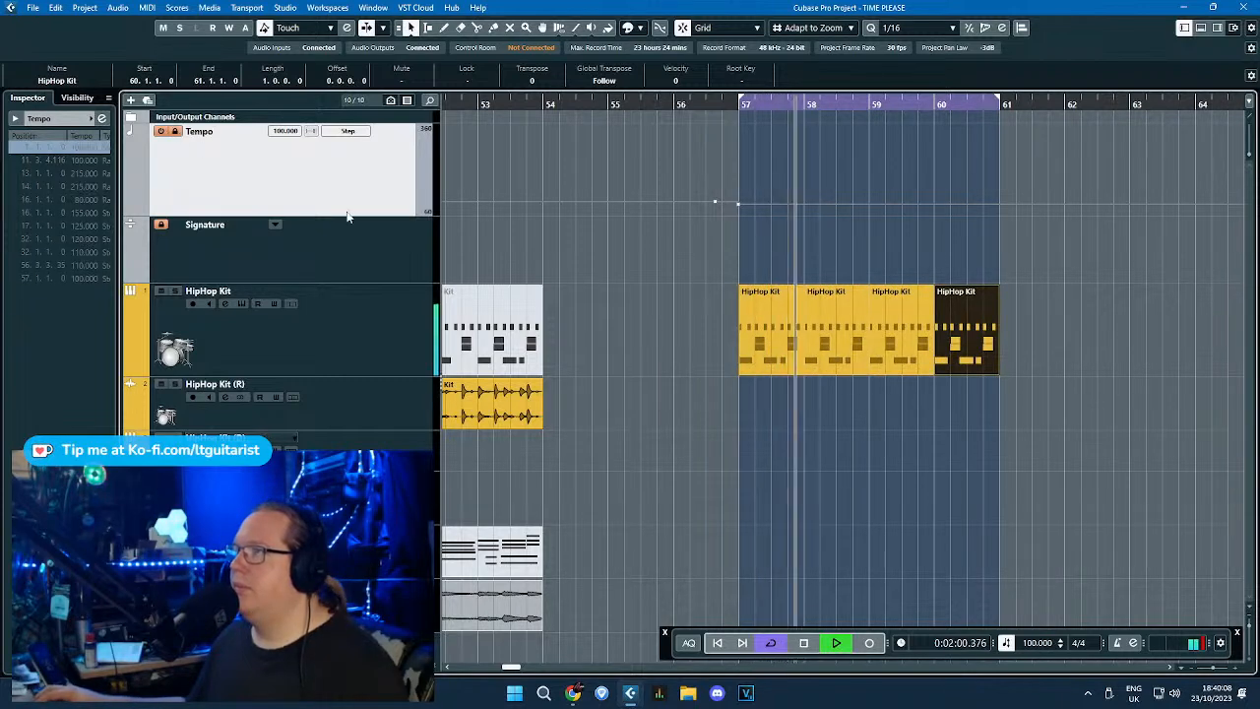
pyautogui.moveTo(349, 218); pyautogui.dragTo(349, 164)
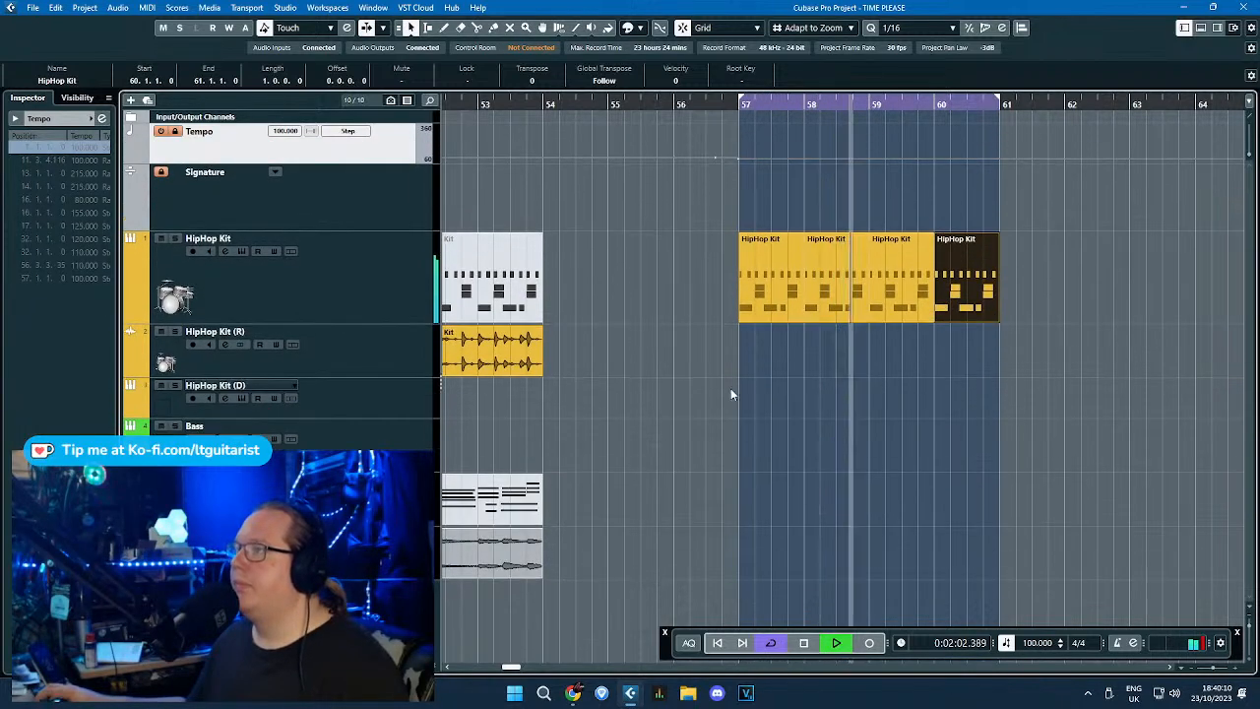
pyautogui.press('space')
pyautogui.click(797, 446)
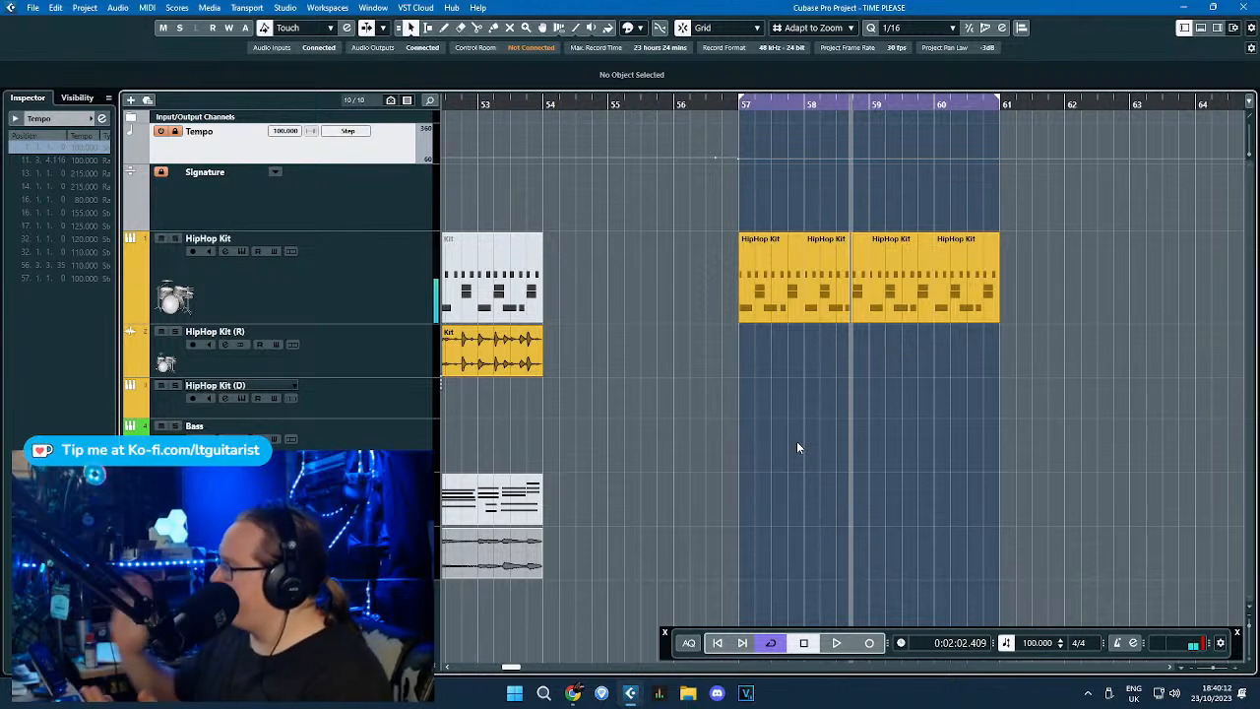
pyautogui.click(577, 689)
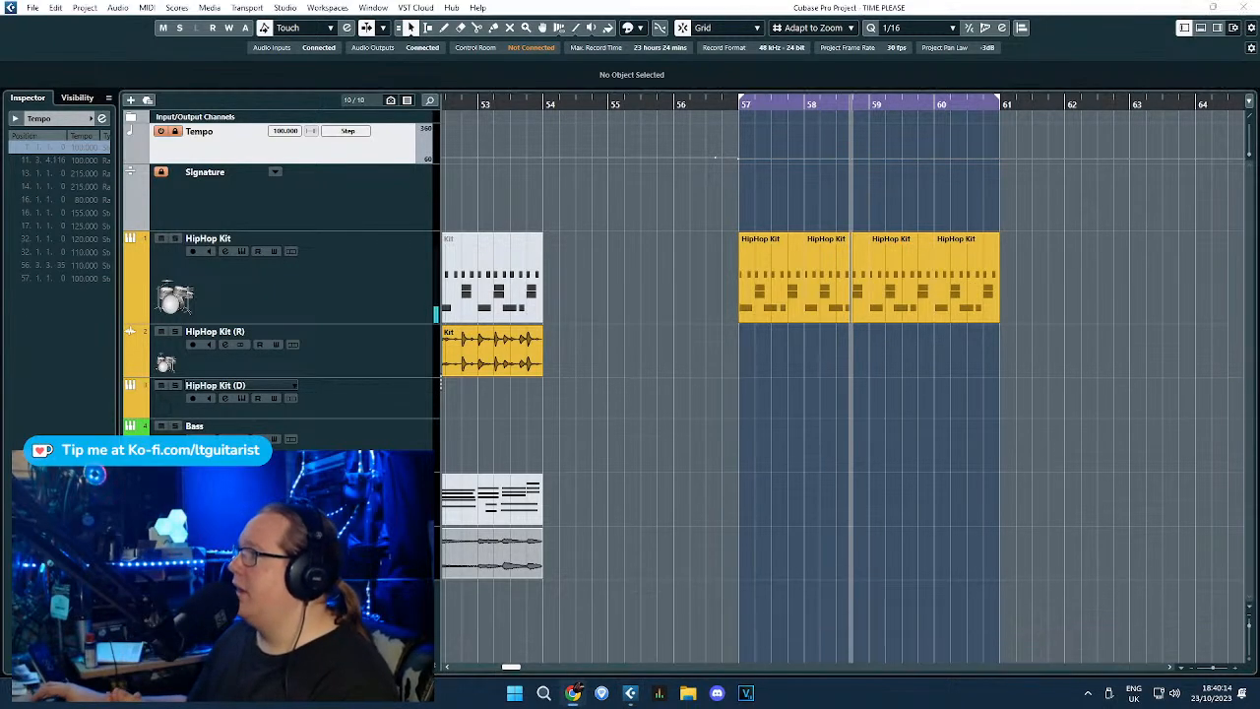
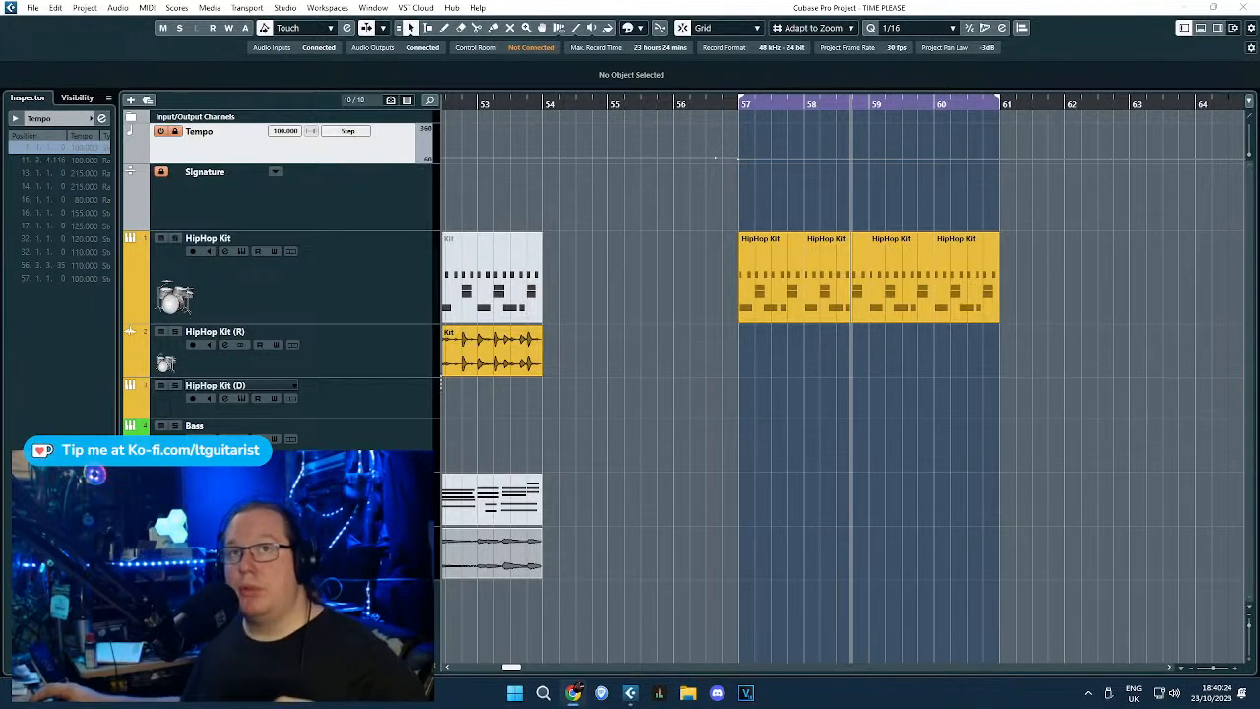
pyautogui.click(1080, 425)
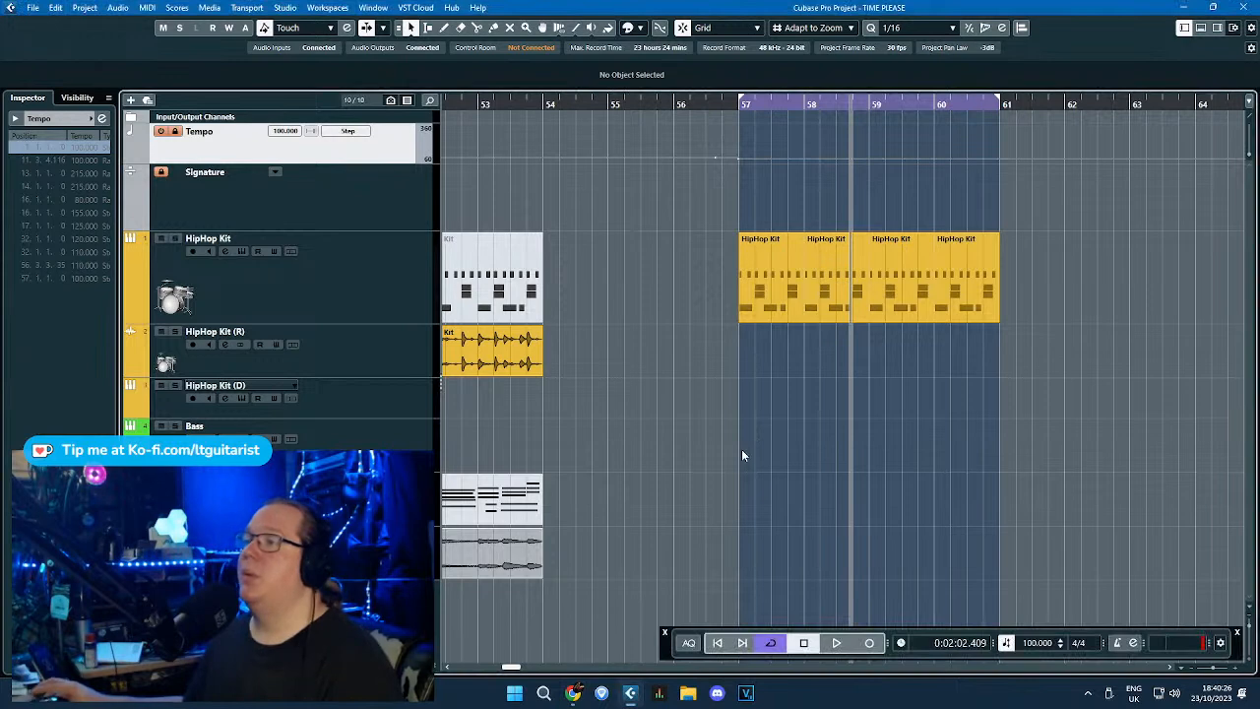
# Copy the rendered Piano audio event from bar 52 to bar 57 on the same track.
pyautogui.moveTo(518, 543); pyautogui.dragTo(817, 543)
pyautogui.scroll(3, 823, 540)
pyautogui.click(931, 481)
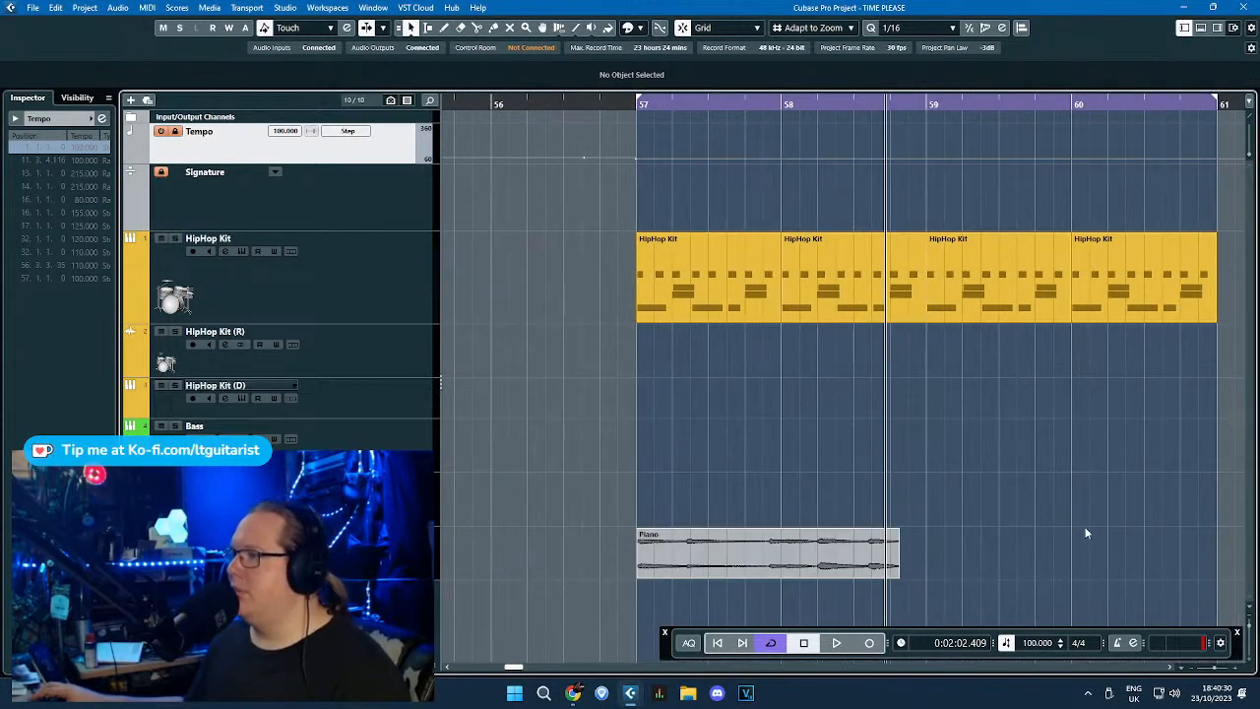
# Compare the Piano audio at bars 52 and 57, and play it from bar 57 against the drums.
pyautogui.scroll(-6, 634, 473)
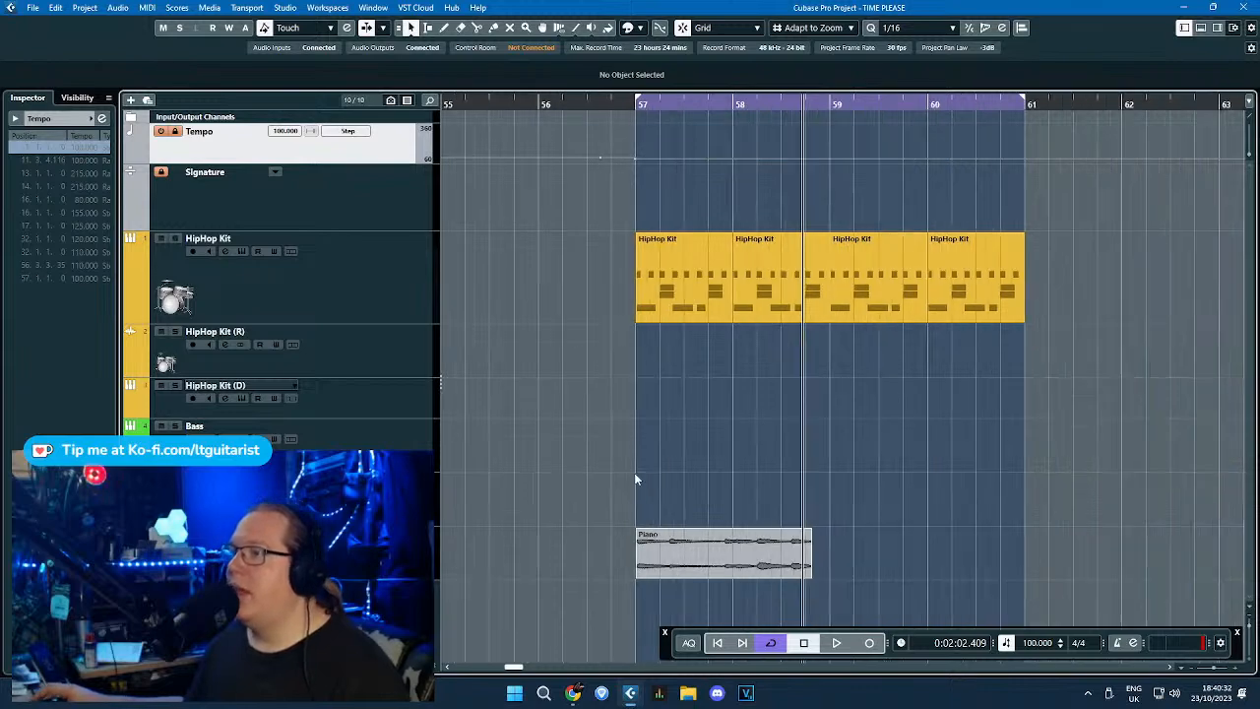
pyautogui.scroll(3, 516, 393)
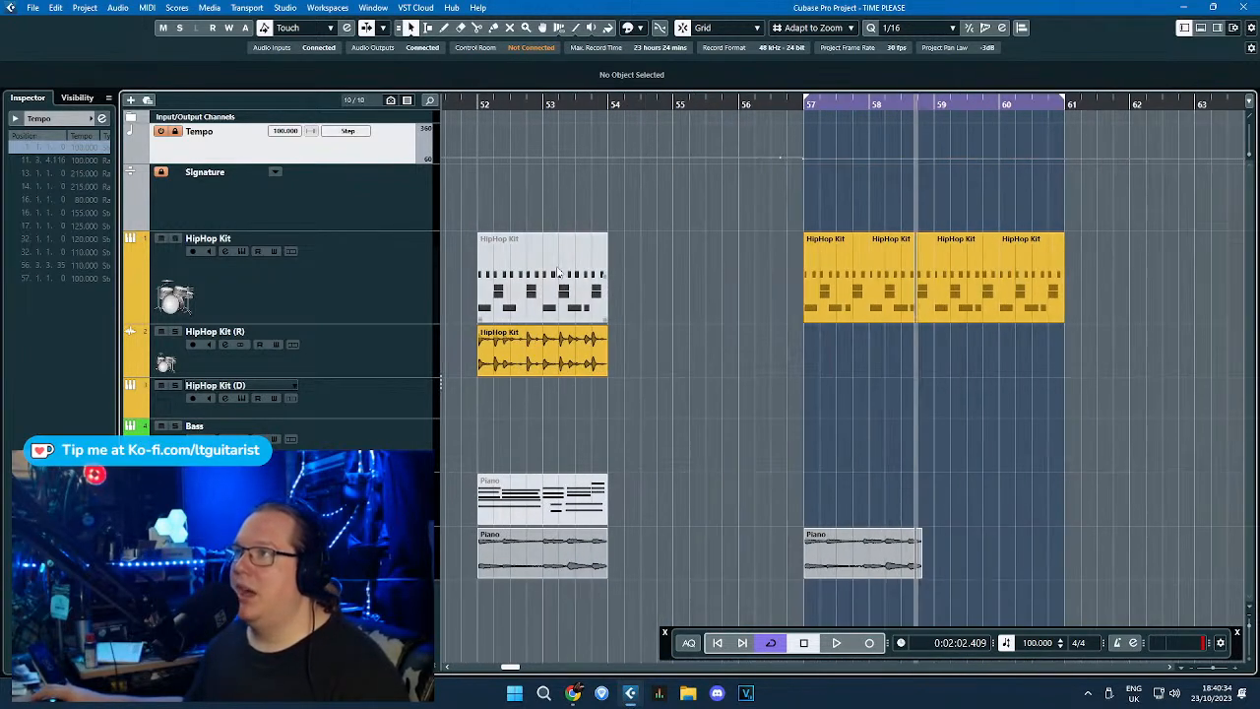
pyautogui.click(486, 106)
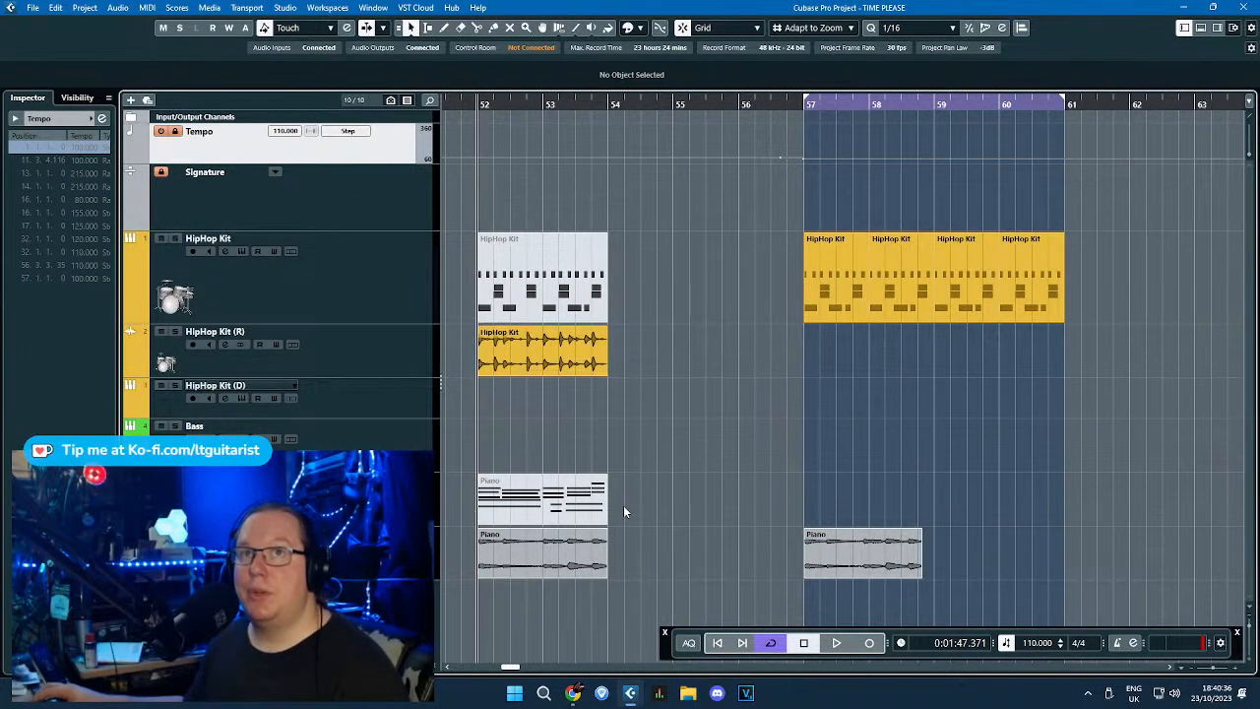
pyautogui.scroll(1, 1004, 517)
pyautogui.click(683, 107)
pyautogui.press('space')
pyautogui.scroll(1, 1066, 487)
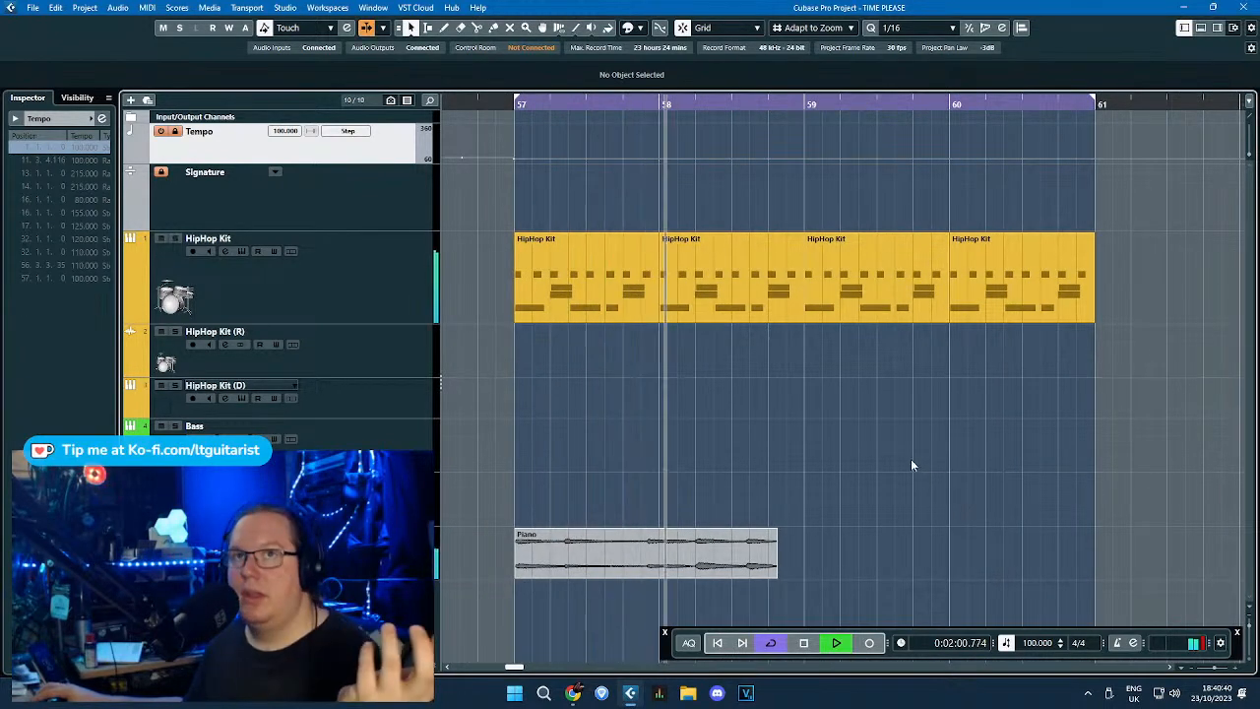
pyautogui.press('space')
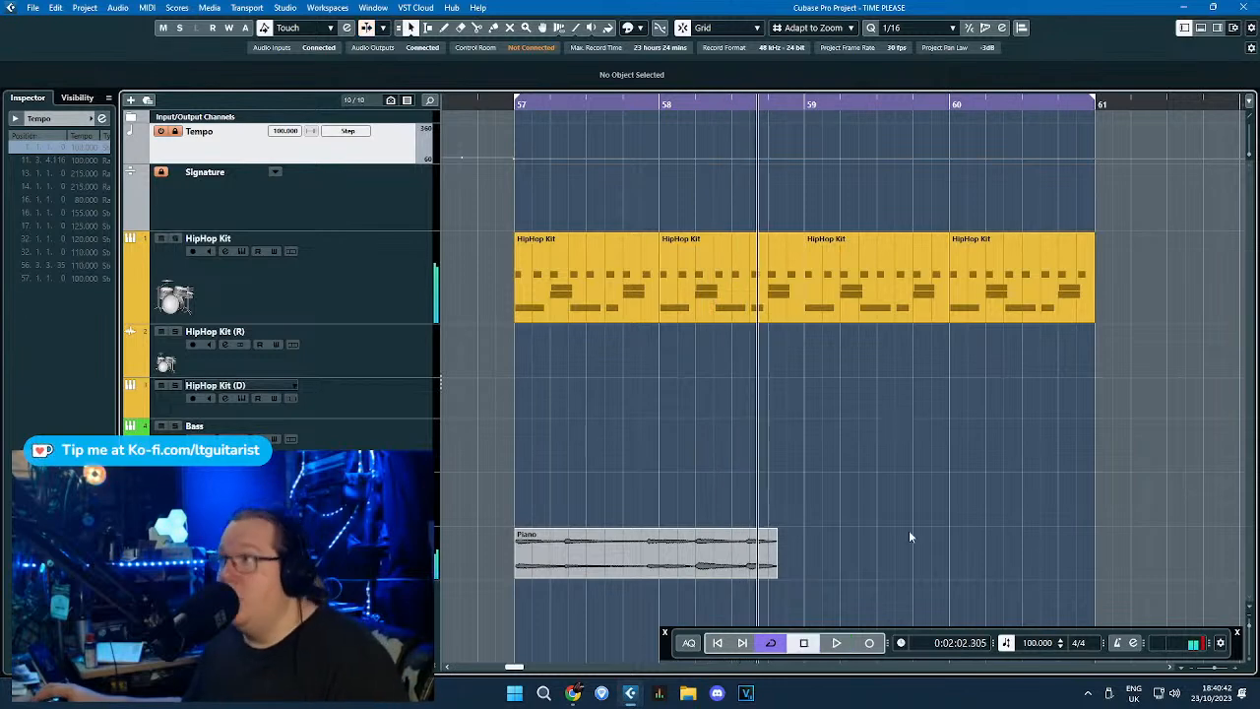
# Time-stretch the bar 57 Piano audio event to end at bar 59, and return to Normal Sizing.
pyautogui.click(634, 558)
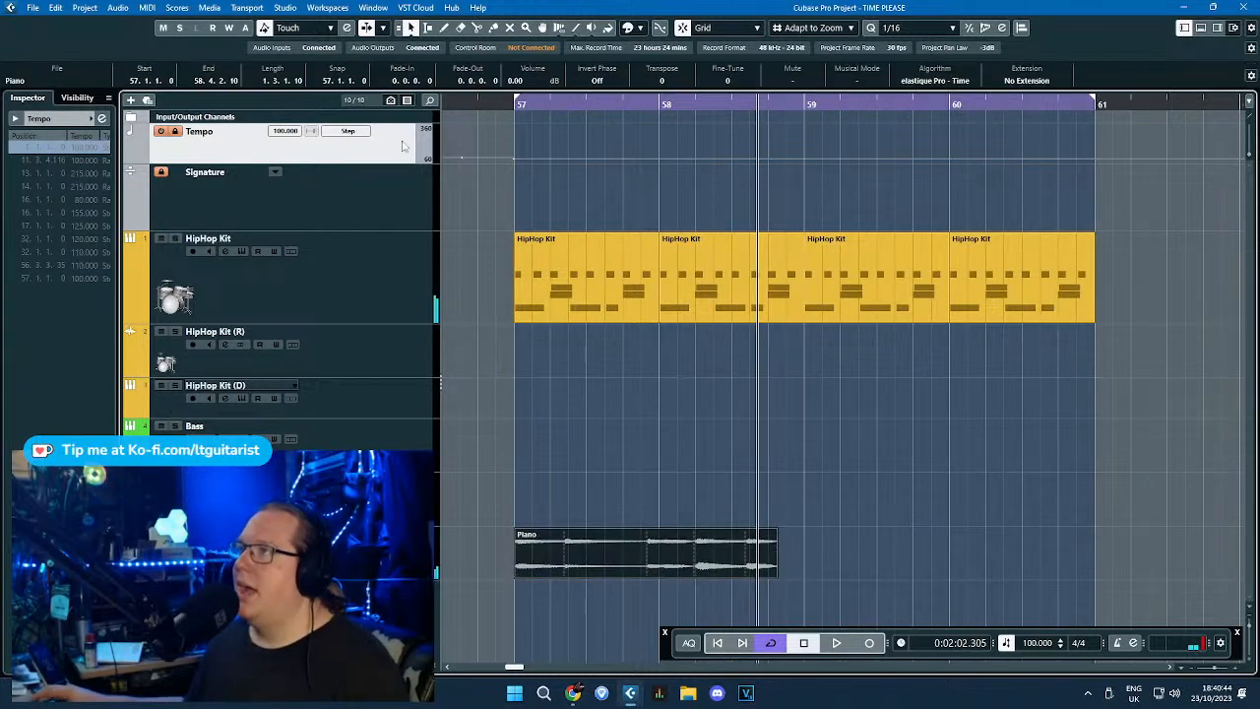
pyautogui.click(411, 28)
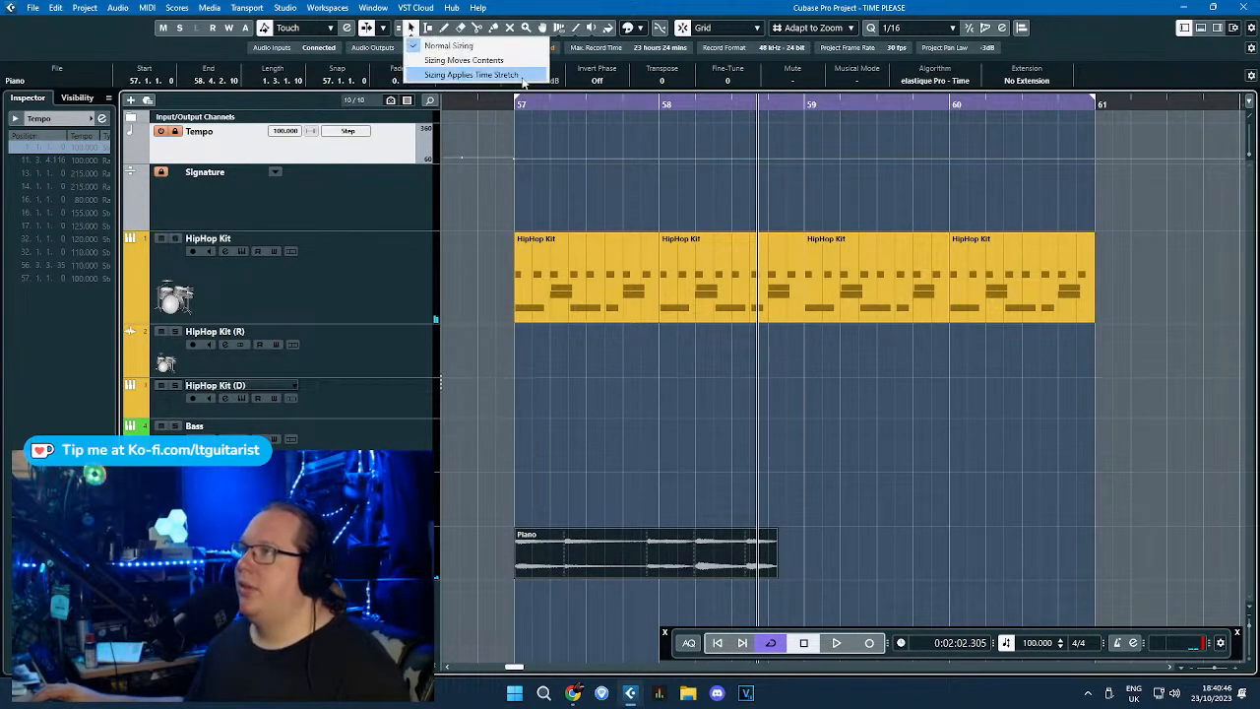
pyautogui.click(520, 76)
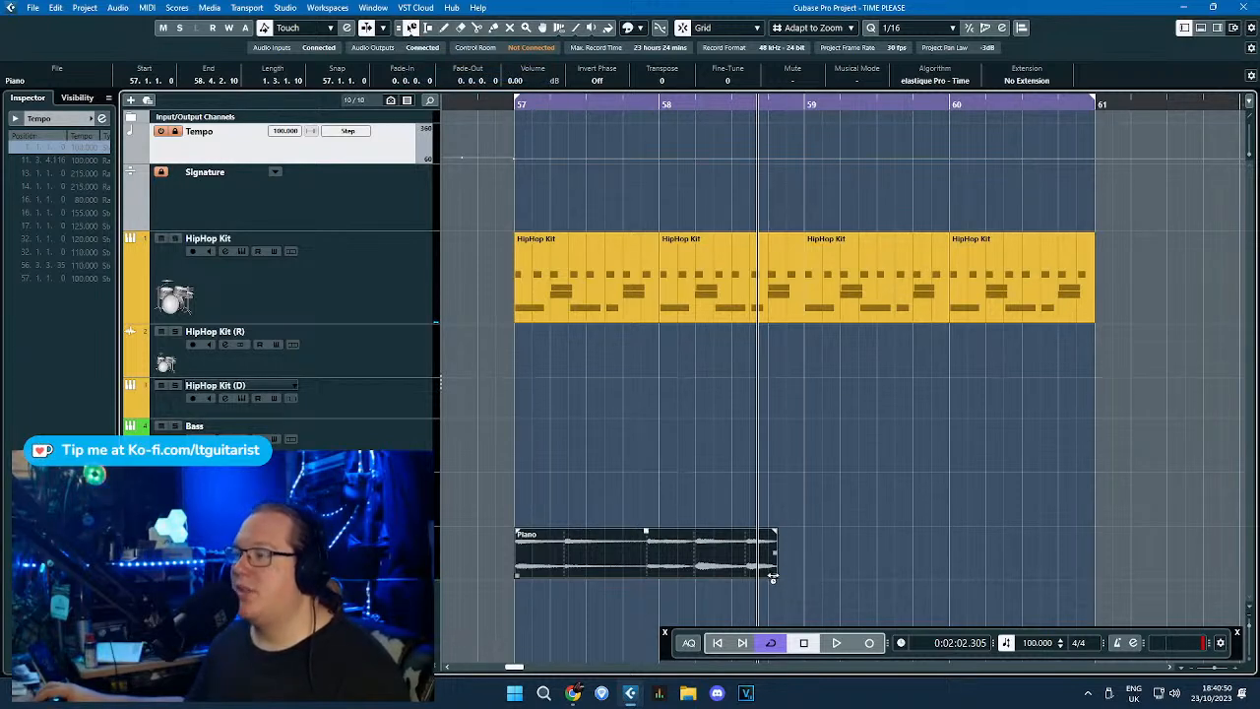
pyautogui.moveTo(773, 578); pyautogui.dragTo(803, 576)
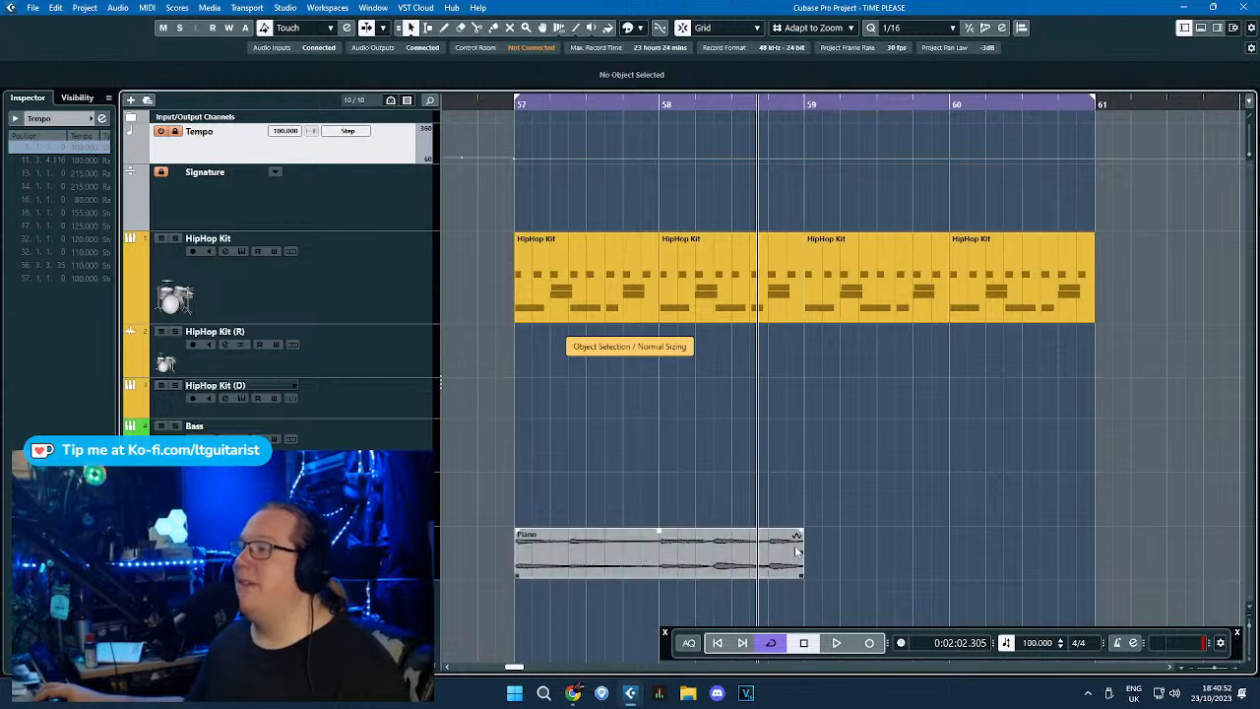
# Check the stretched Piano audio's chord onsets in bar 58 against the beat grid with the playback cursor.
pyautogui.scroll(3, 748, 567)
pyautogui.click(727, 147)
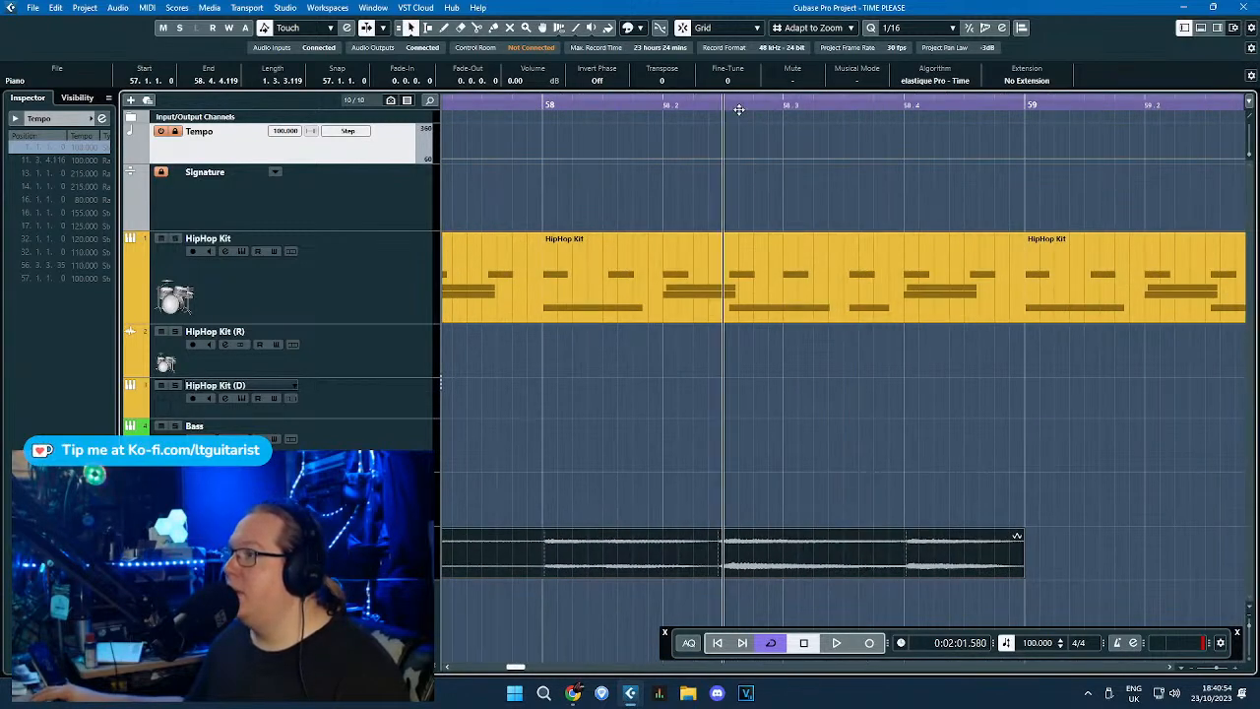
pyautogui.click(903, 106)
pyautogui.scroll(-1, 811, 440)
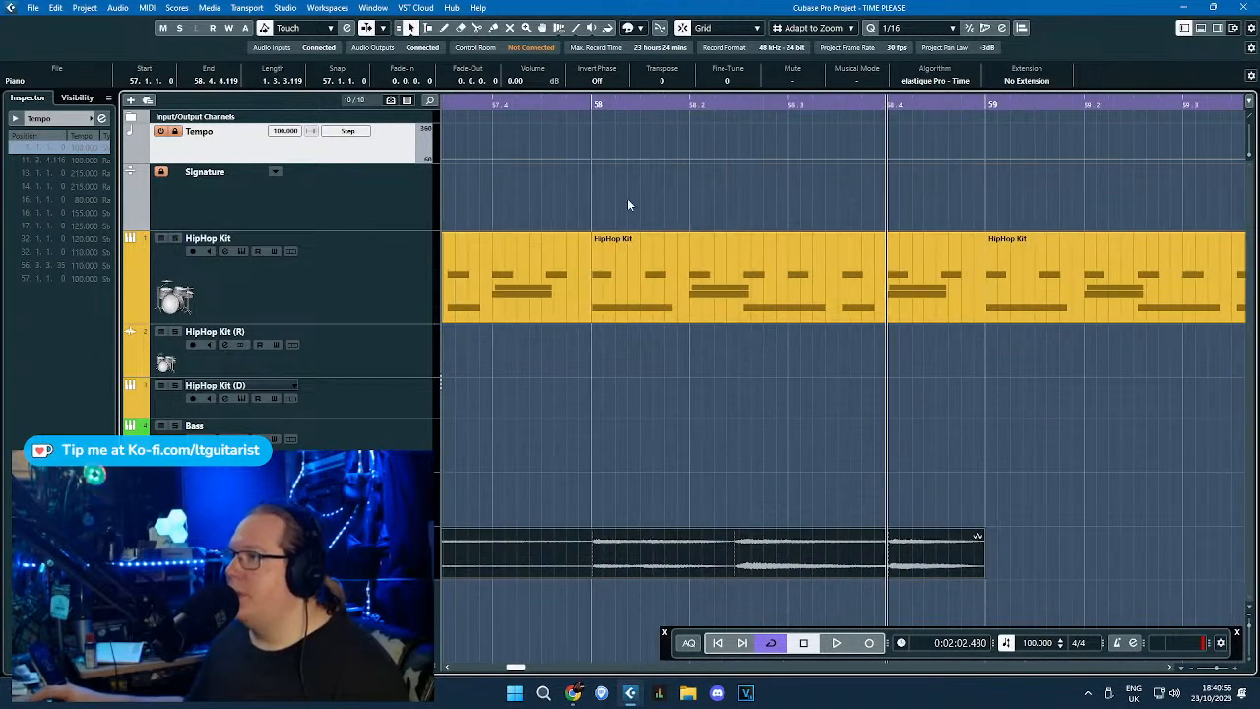
pyautogui.click(591, 117)
pyautogui.scroll(-2, 579, 527)
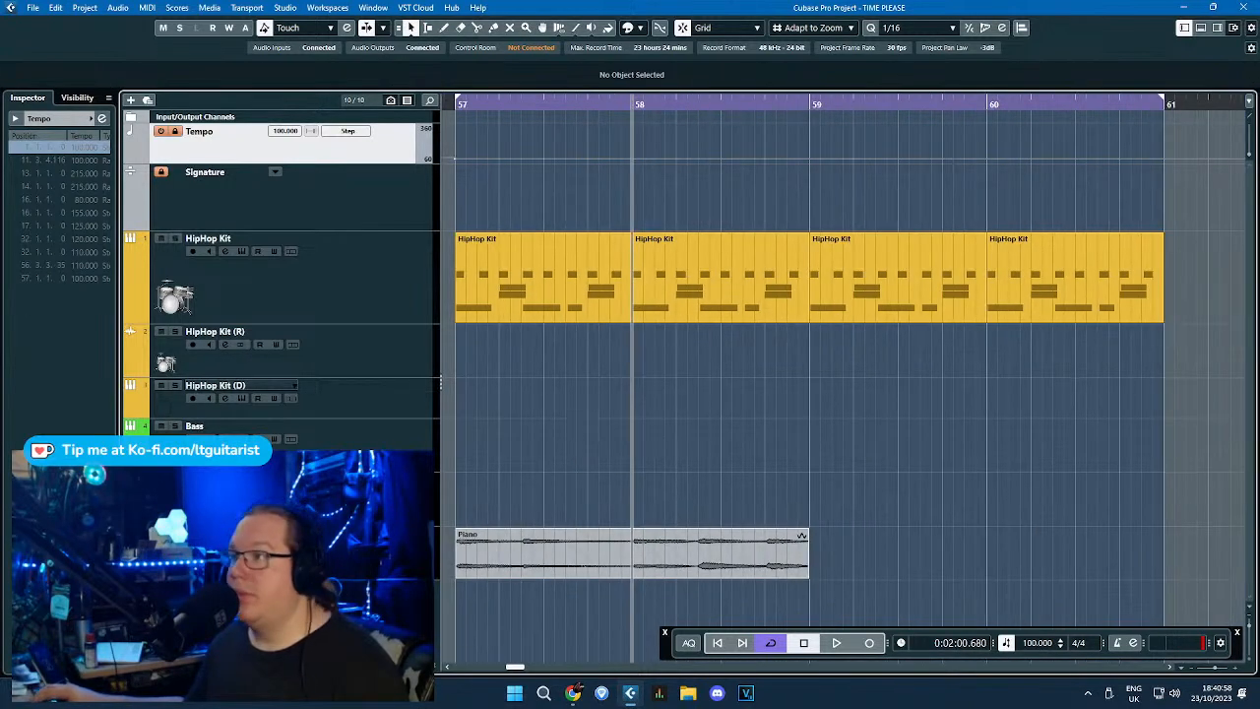
# Move the Piano (R) track directly below the HipHop Kit track and start playback from bar 57.
pyautogui.moveTo(402, 551); pyautogui.dragTo(402, 357)
pyautogui.hscroll(-1, 634, 480)
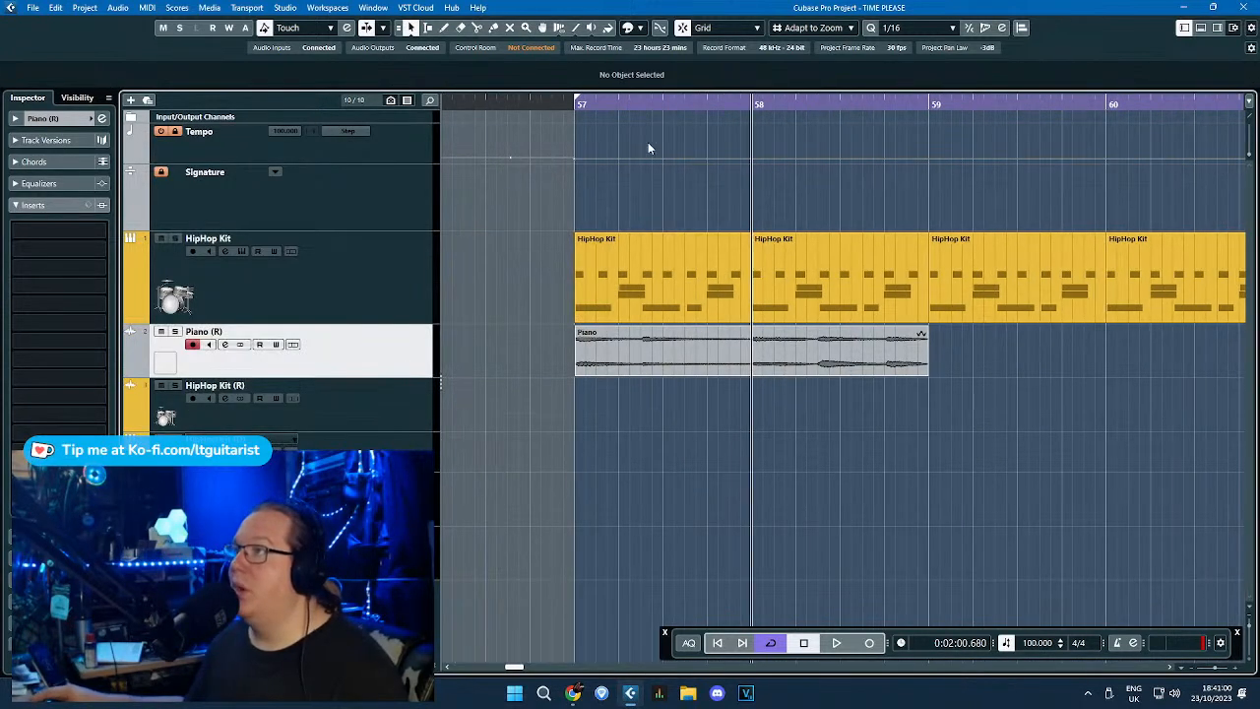
pyautogui.doubleClick(568, 105)
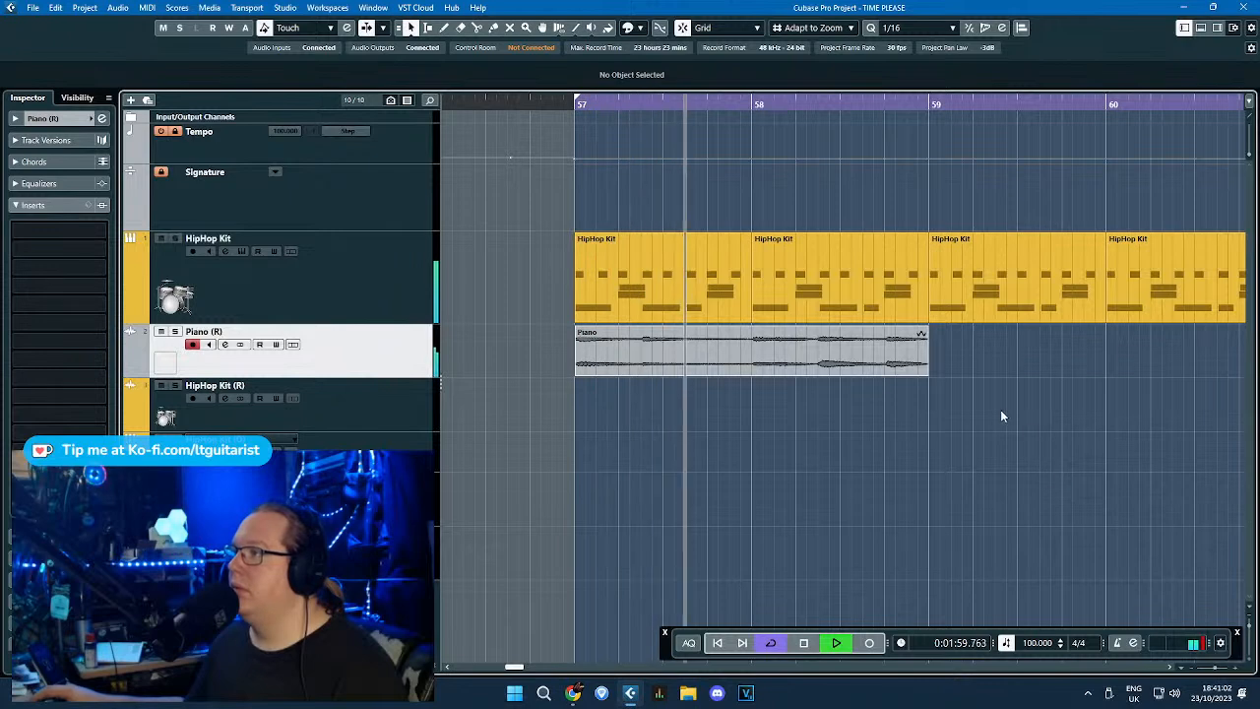
# Raise the stretched Piano audio event's volume to 6.24 dB and restart playback from bar 57.
pyautogui.click(805, 372)
pyautogui.moveTo(751, 328); pyautogui.dragTo(759, 277)
pyautogui.click(558, 116)
pyautogui.click(566, 104)
# Duplicate the stretched Piano audio event to bar 59 and listen to the loop with the drums.
pyautogui.click(752, 372)
pyautogui.hotkey('ctrl', 'd')
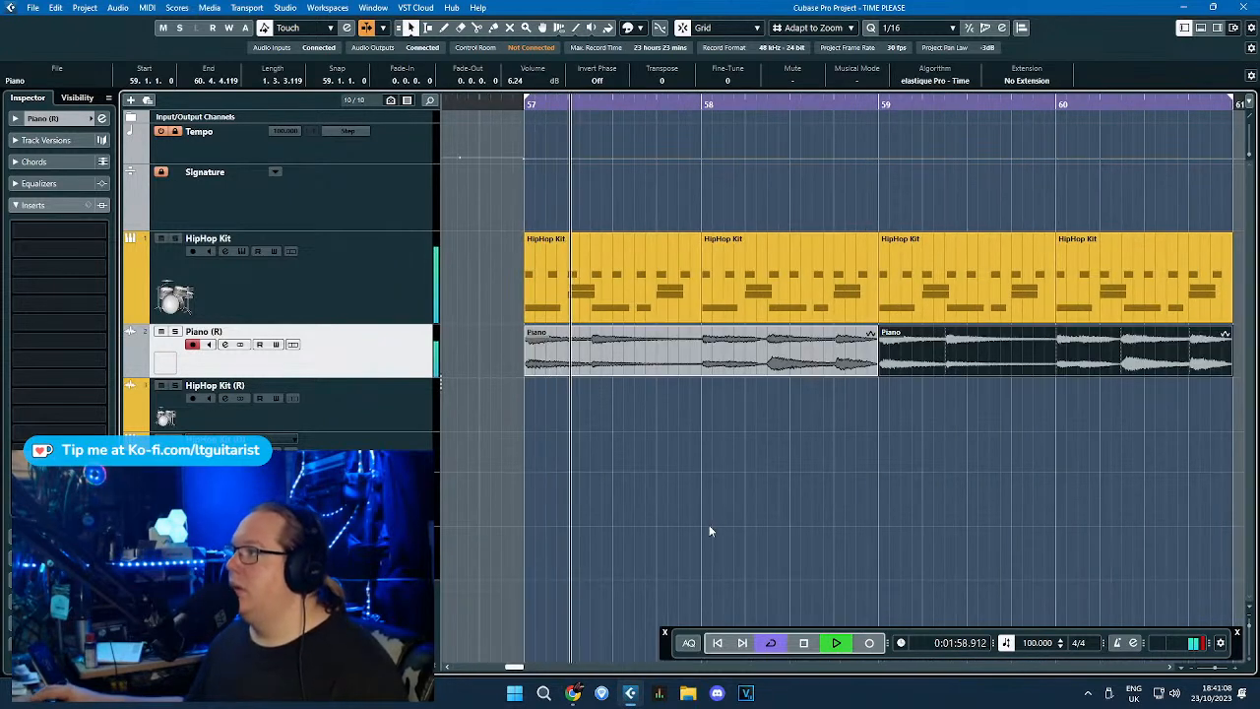
pyautogui.click(952, 410)
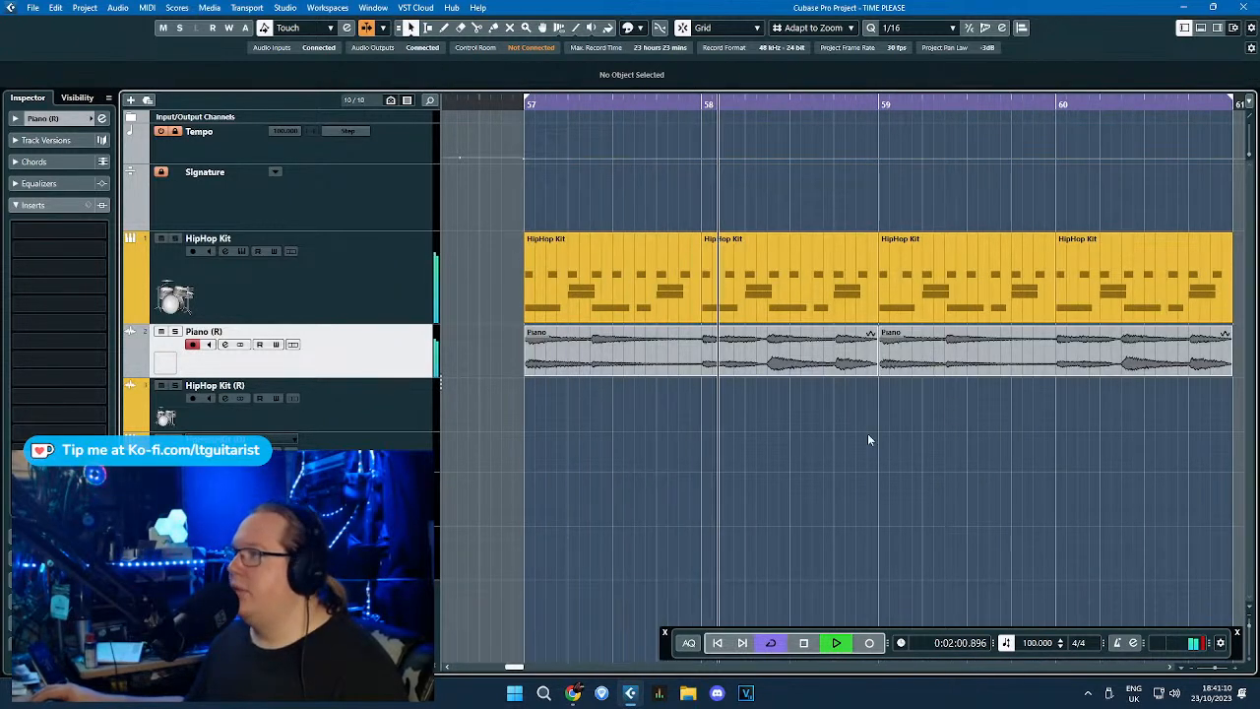
pyautogui.keyDown('ctrl'); pyautogui.scroll(2, 953, 489); pyautogui.keyUp('ctrl')
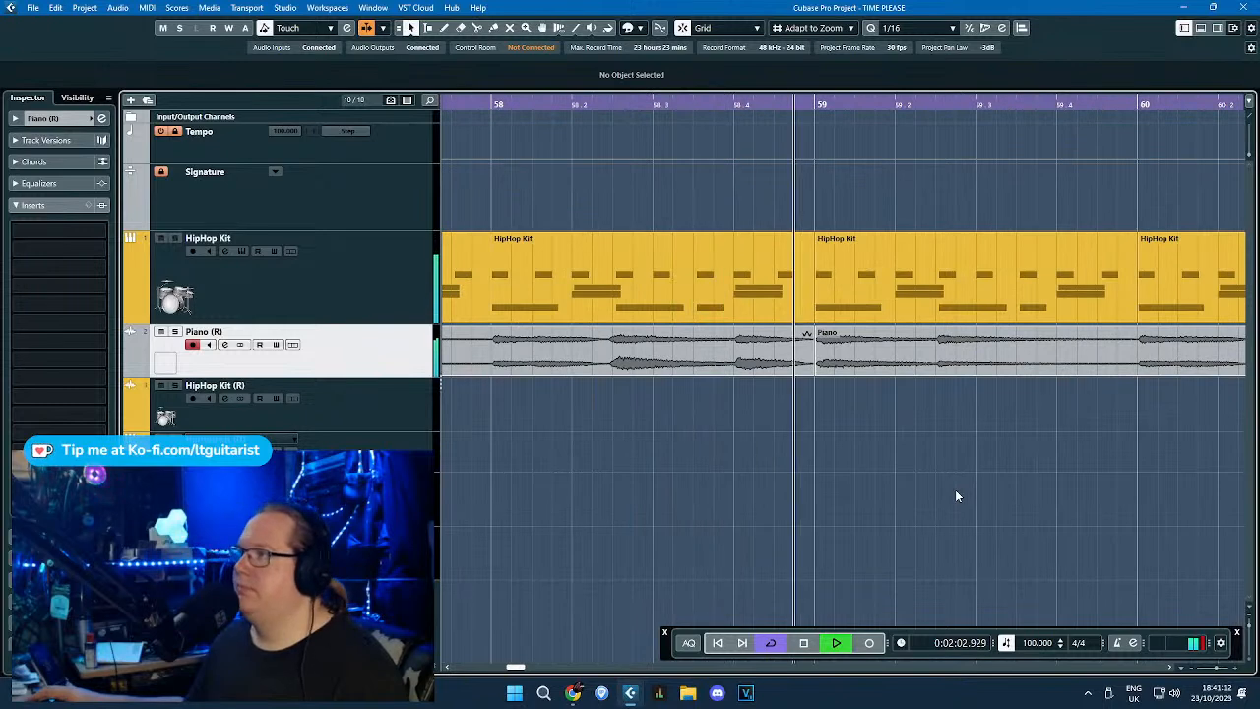
pyautogui.keyDown('ctrl'); pyautogui.scroll(-2, 957, 491); pyautogui.keyUp('ctrl')
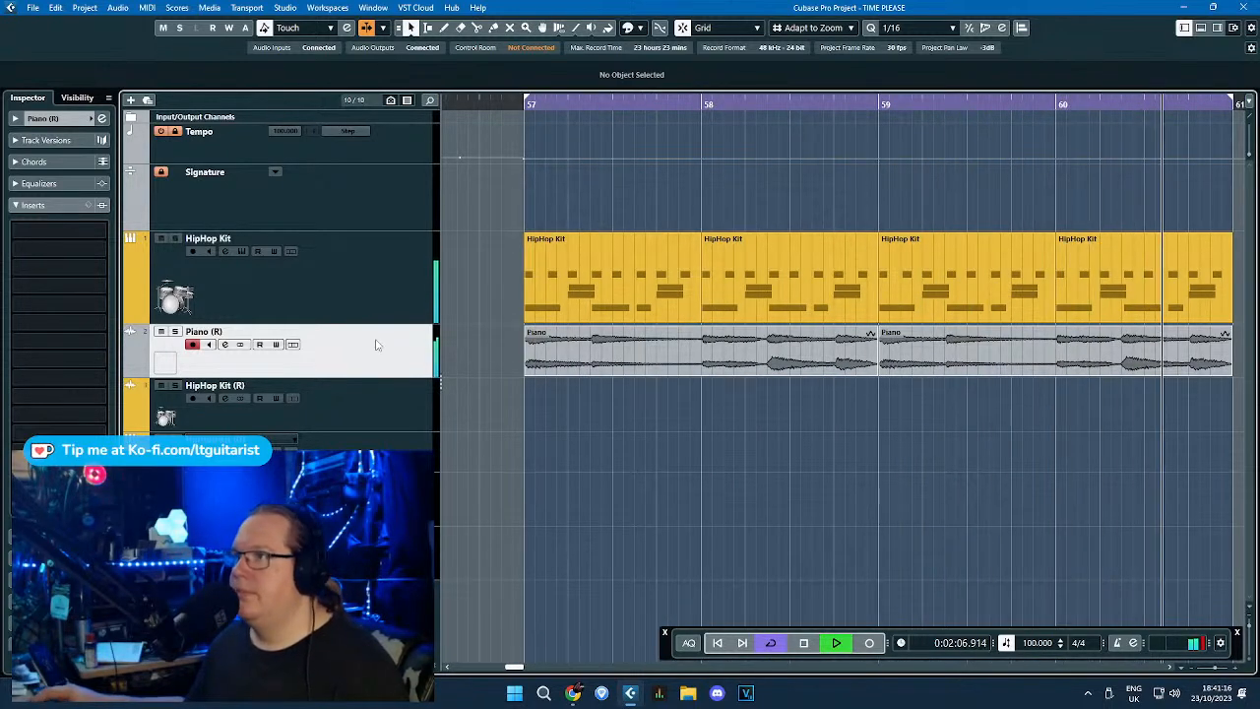
# Solo the Piano (R) track and listen to the stretched piano on its own from bar 57.
pyautogui.press('space')
pyautogui.press('s')
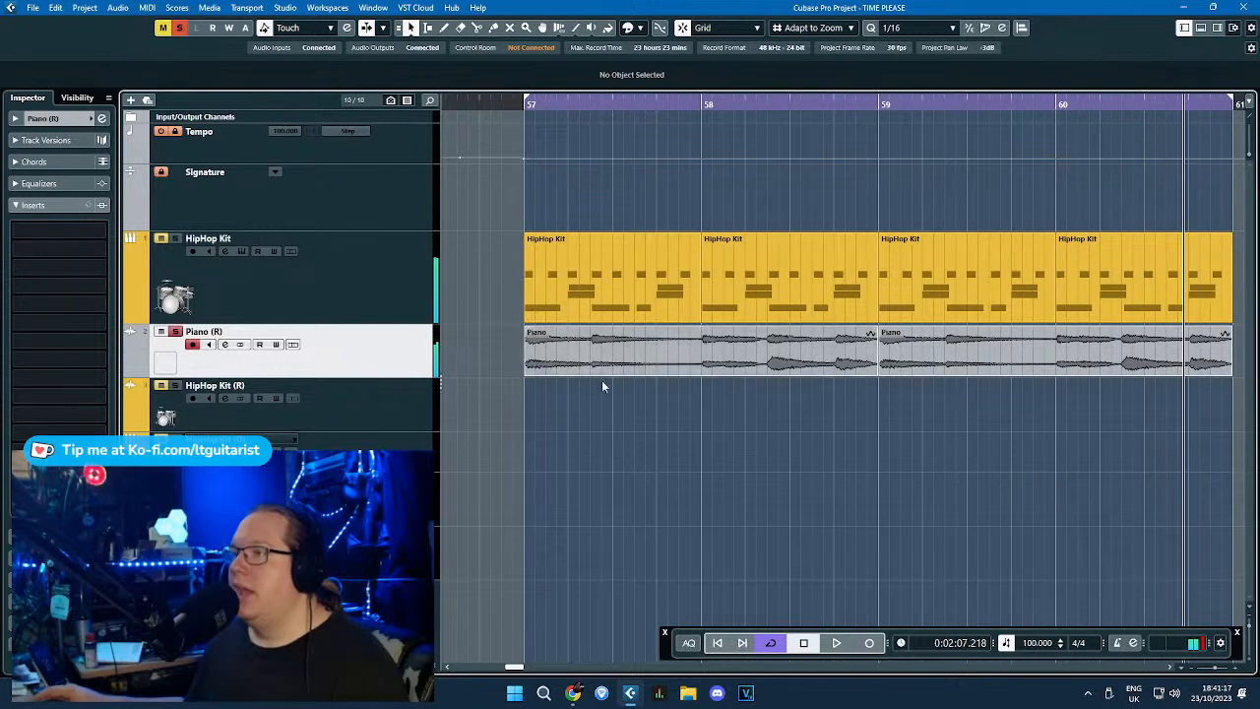
pyautogui.click(513, 110)
pyautogui.press('space')
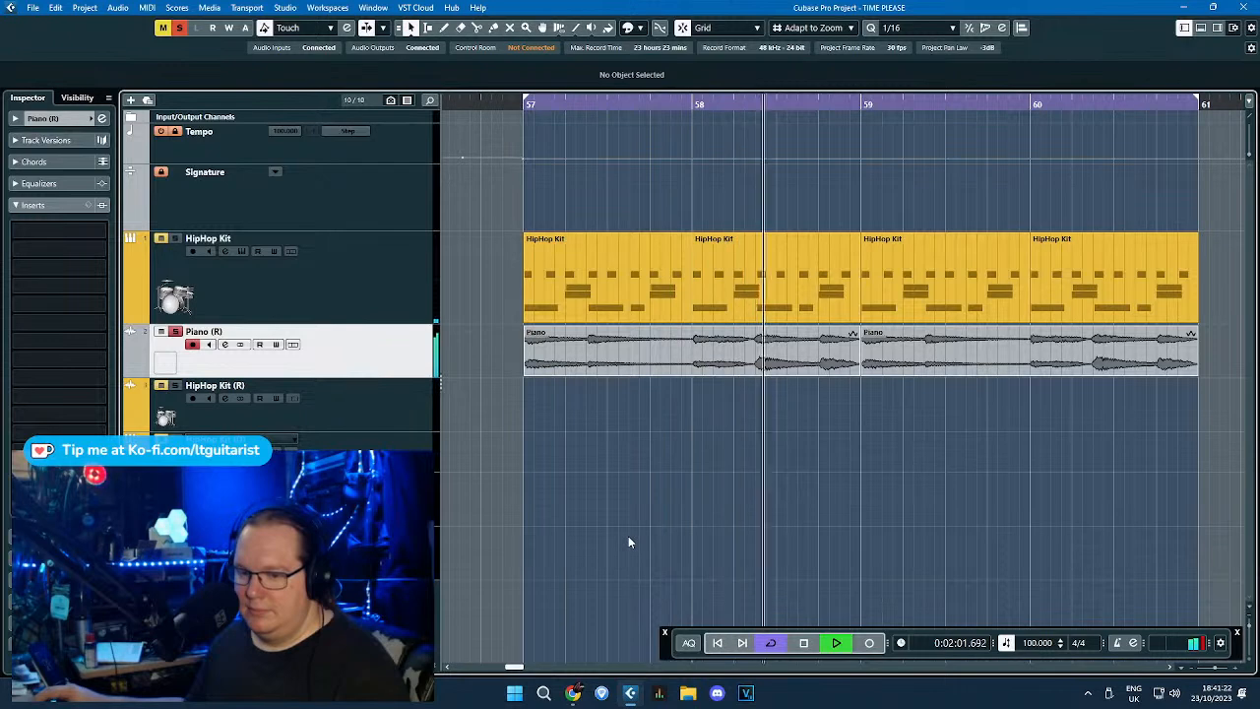
pyautogui.press('space')
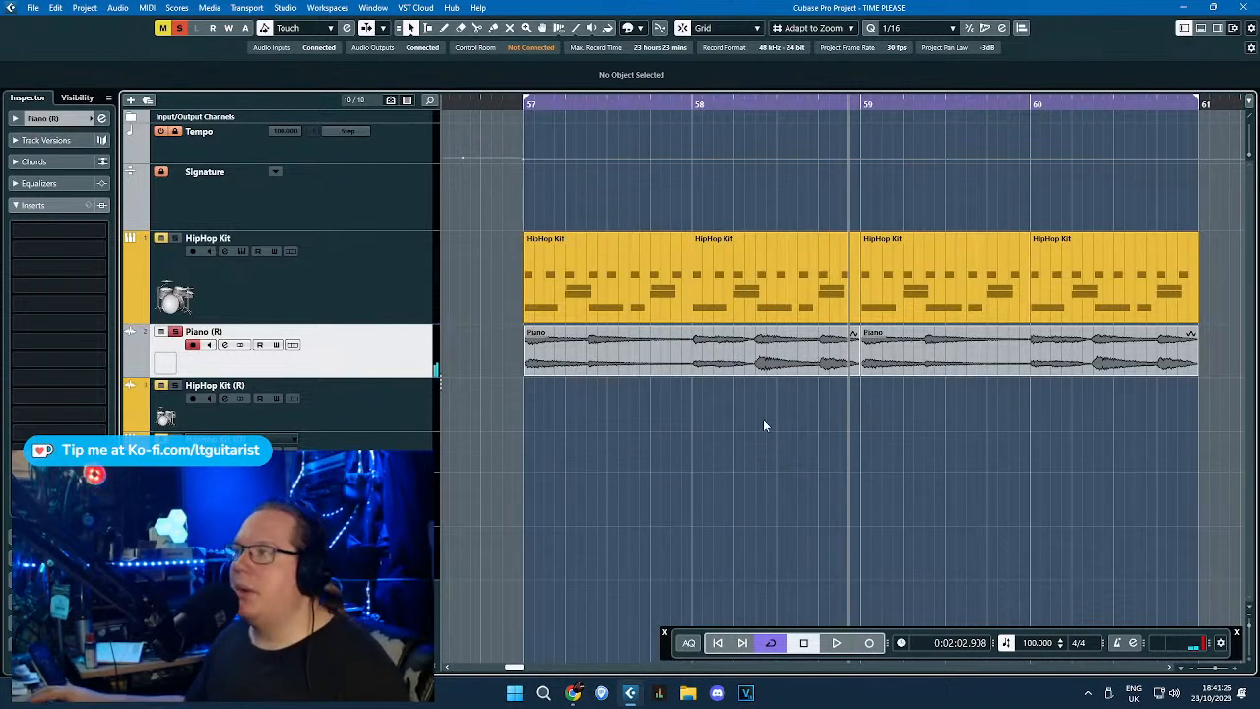
# Enlarge and unlock the Tempo track, and copy the two stretched Piano events to bar 64.
pyautogui.scroll(-2, 763, 420)
pyautogui.moveTo(391, 162); pyautogui.dragTo(391, 280)
pyautogui.scroll(-3, 666, 302)
pyautogui.moveTo(990, 488); pyautogui.dragTo(701, 477)
pyautogui.moveTo(778, 471); pyautogui.dragTo(1070, 470)
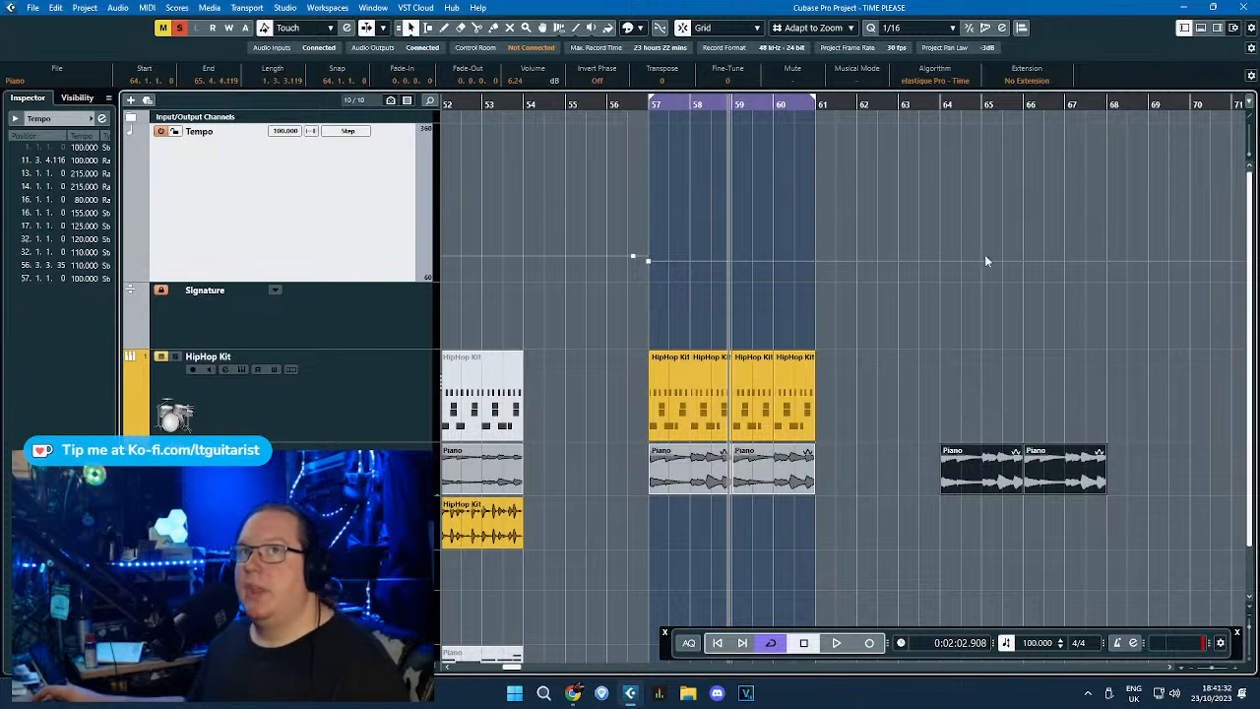
# Set the tempo to 85 BPM from bar 64, keeping a single stretched Piano copy there.
pyautogui.scroll(2, 936, 285)
pyautogui.click(888, 314)
pyautogui.moveTo(827, 258)
pyautogui.mouseDown()
pyautogui.moveTo(857, 259)
pyautogui.moveTo(857, 278)
pyautogui.mouseUp()
pyautogui.hotkey('ctrl', 'z')
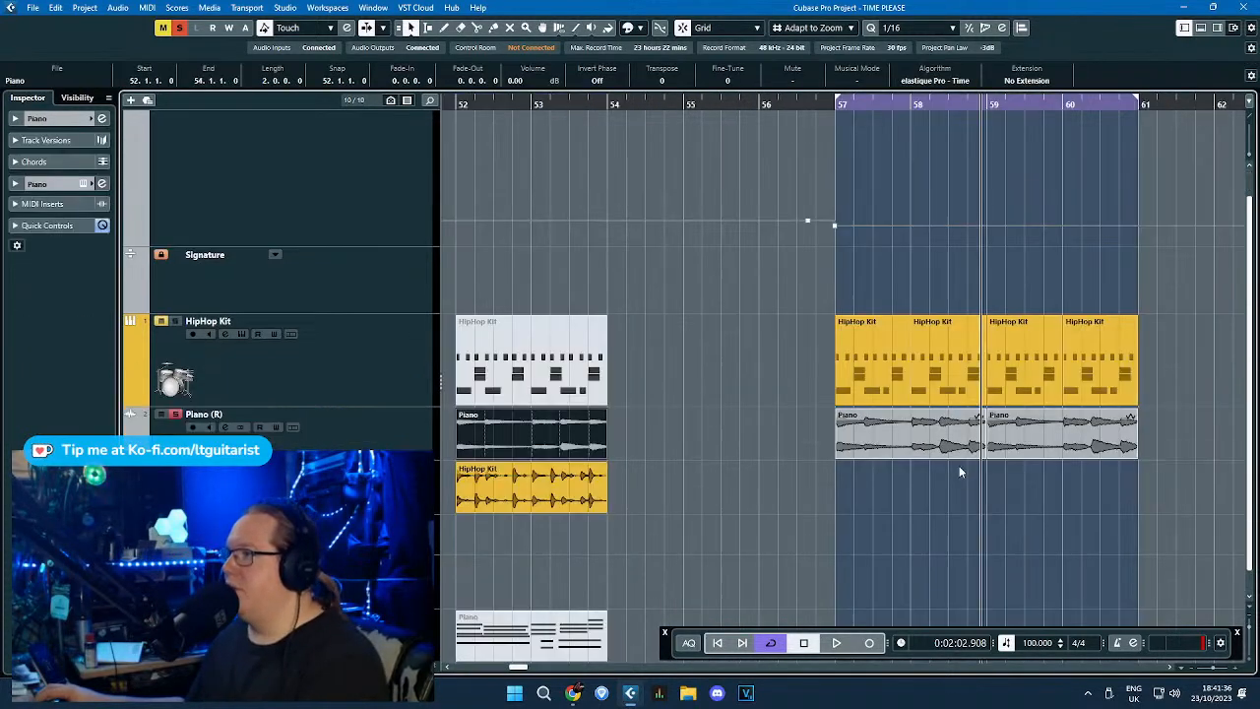
pyautogui.moveTo(1162, 522); pyautogui.dragTo(1247, 559)
pyautogui.hotkey('ctrl', 'z')
# Time-stretch the Piano copy at bar 64 so it ends at bar 66, then restore normal sizing and play it.
pyautogui.click(819, 454)
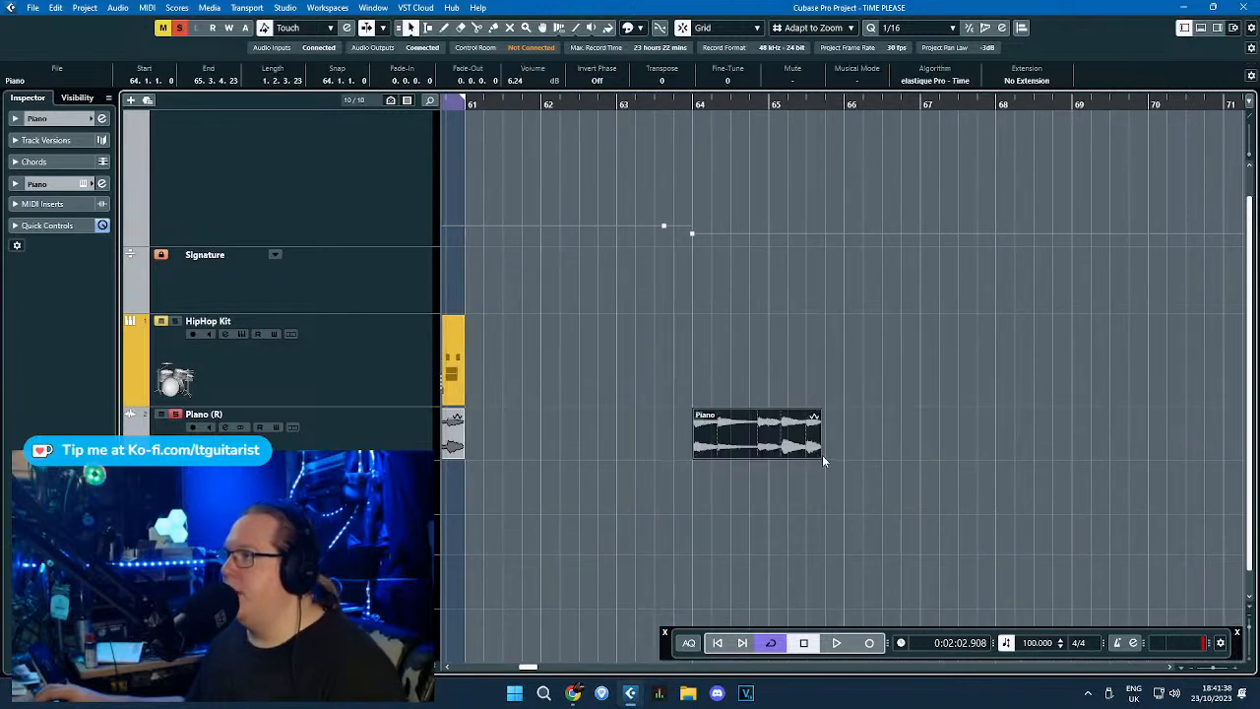
pyautogui.moveTo(819, 456); pyautogui.dragTo(843, 455)
pyautogui.press('1')
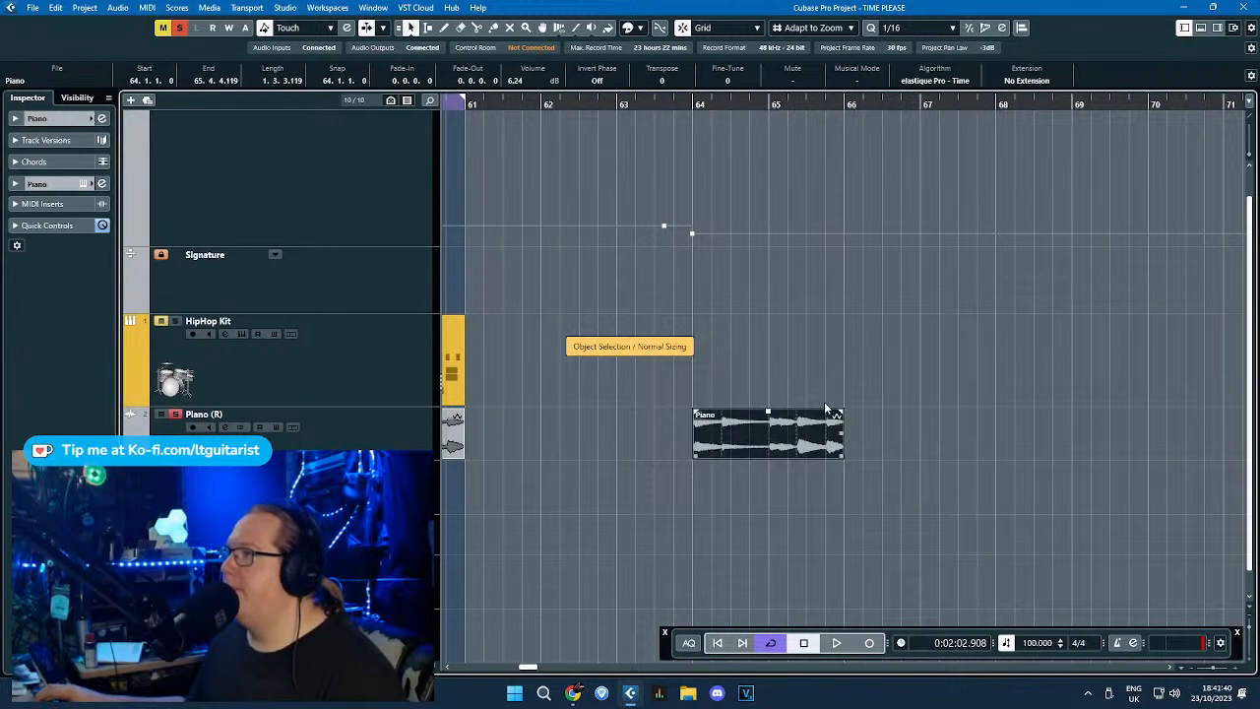
pyautogui.click(693, 102)
pyautogui.press('space')
pyautogui.scroll(2, 872, 385)
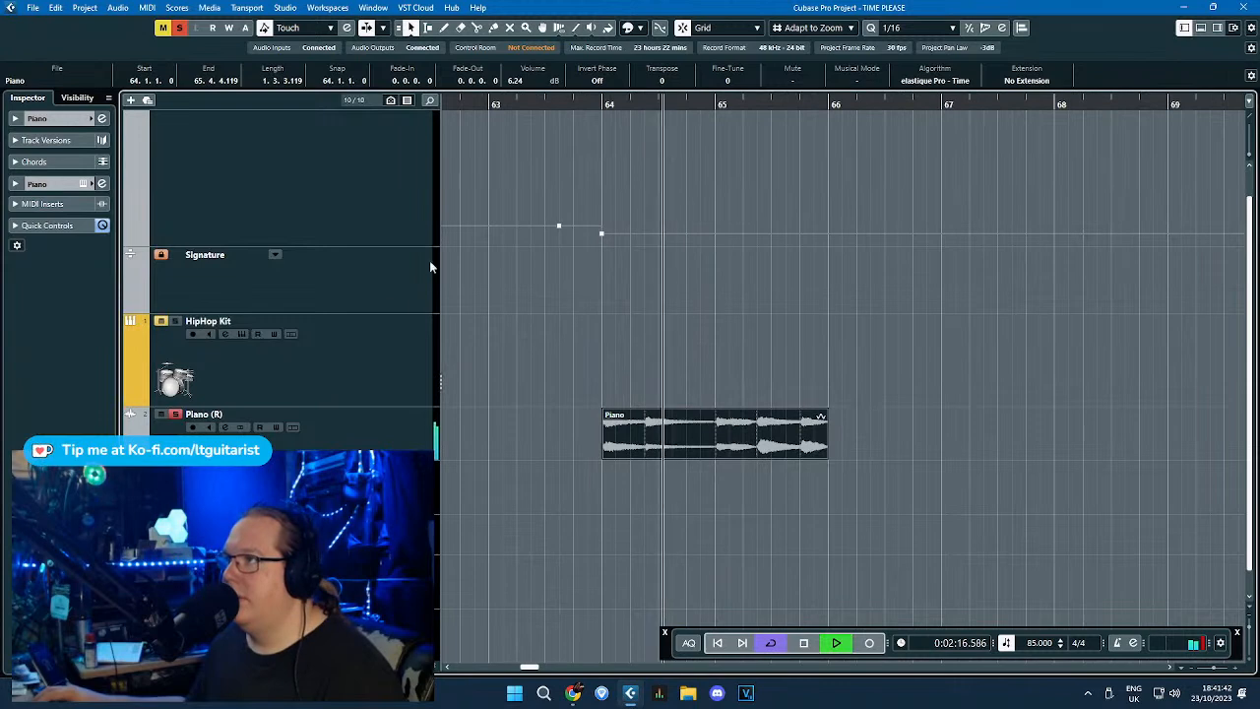
# Lower the tempo at bar 64 to 75 BPM and time-stretch the Piano event to end at bar 66 again.
pyautogui.moveTo(603, 239)
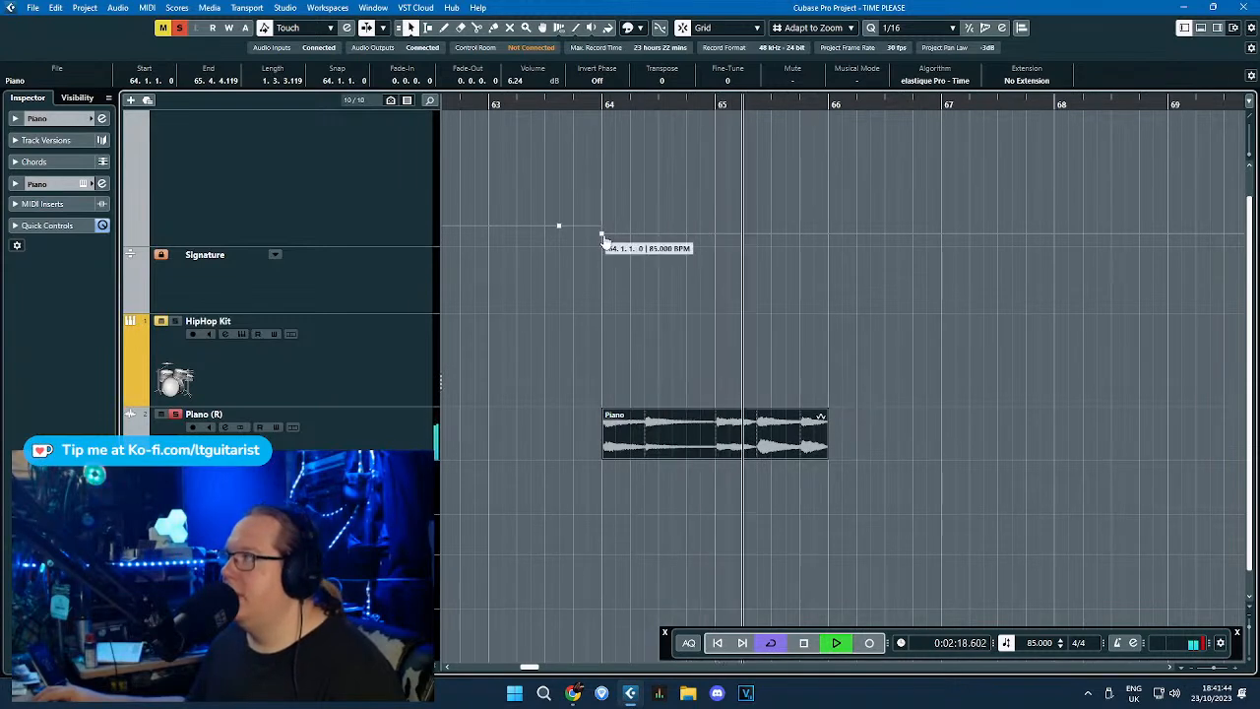
pyautogui.press('space')
pyautogui.moveTo(603, 240); pyautogui.dragTo(606, 244)
pyautogui.click(780, 436)
pyautogui.press('1')
pyautogui.press('1')
pyautogui.moveTo(798, 458); pyautogui.dragTo(828, 458)
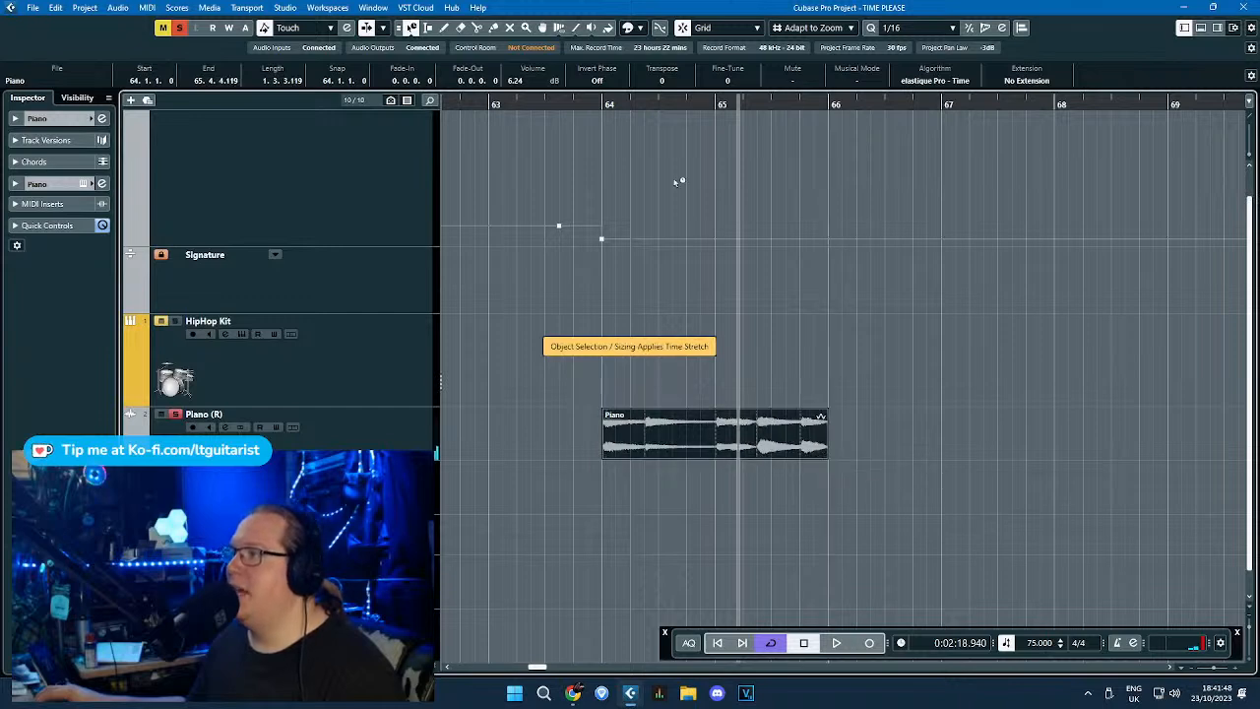
# Return to normal sizing and listen to the Piano event from bar 64 at 75 BPM.
pyautogui.click(604, 103)
pyautogui.press('space')
pyautogui.press('1')
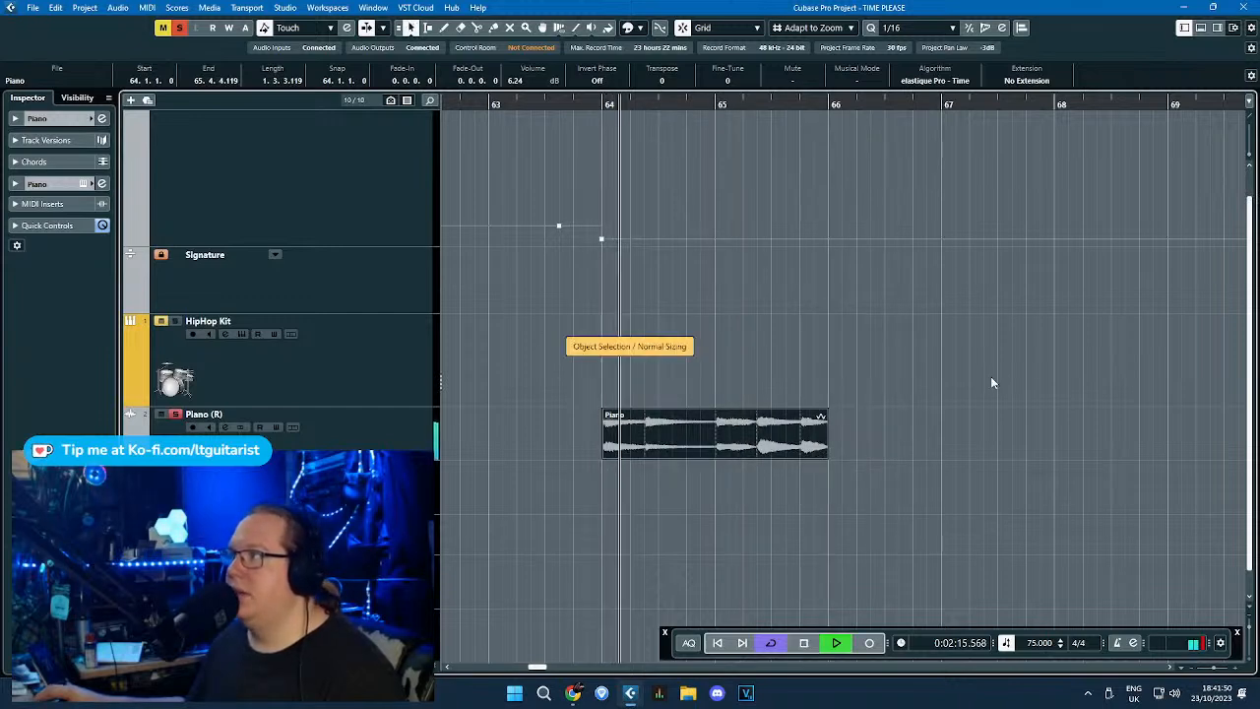
pyautogui.click(955, 335)
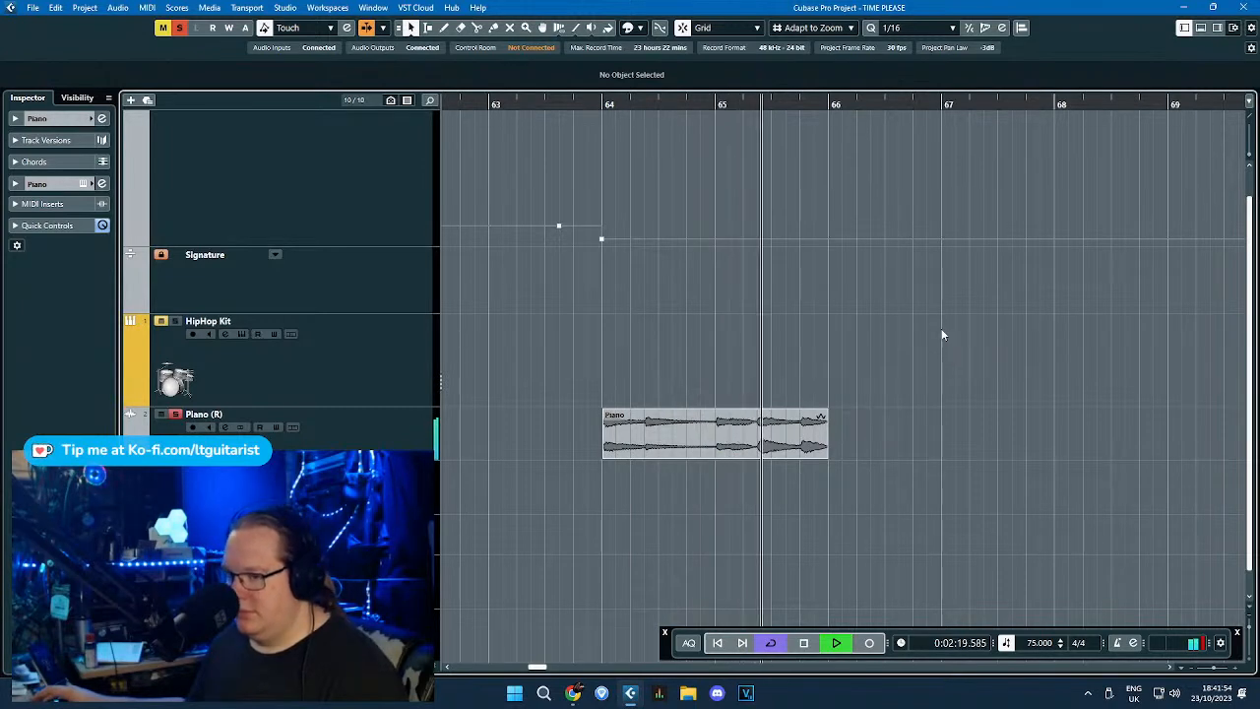
pyautogui.press('space')
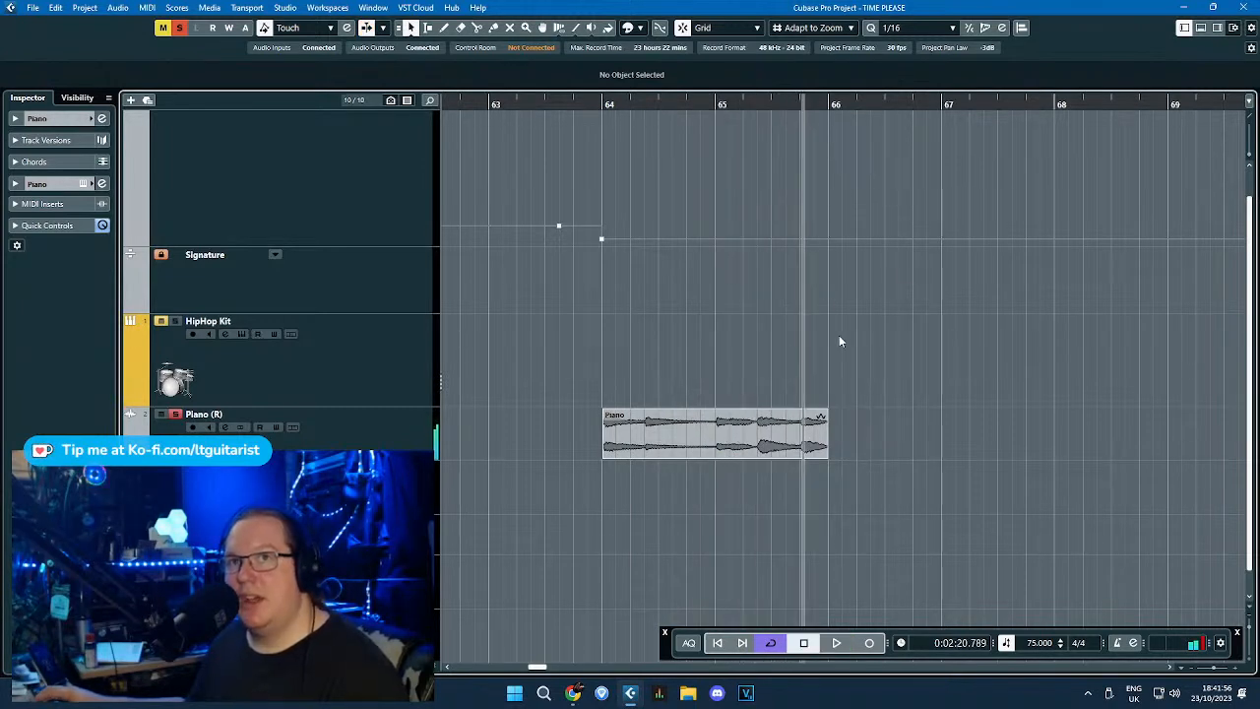
# Lock the Tempo track and reduce its height.
pyautogui.keyDown('ctrl'); pyautogui.scroll(-4, 839, 335); pyautogui.keyUp('ctrl')
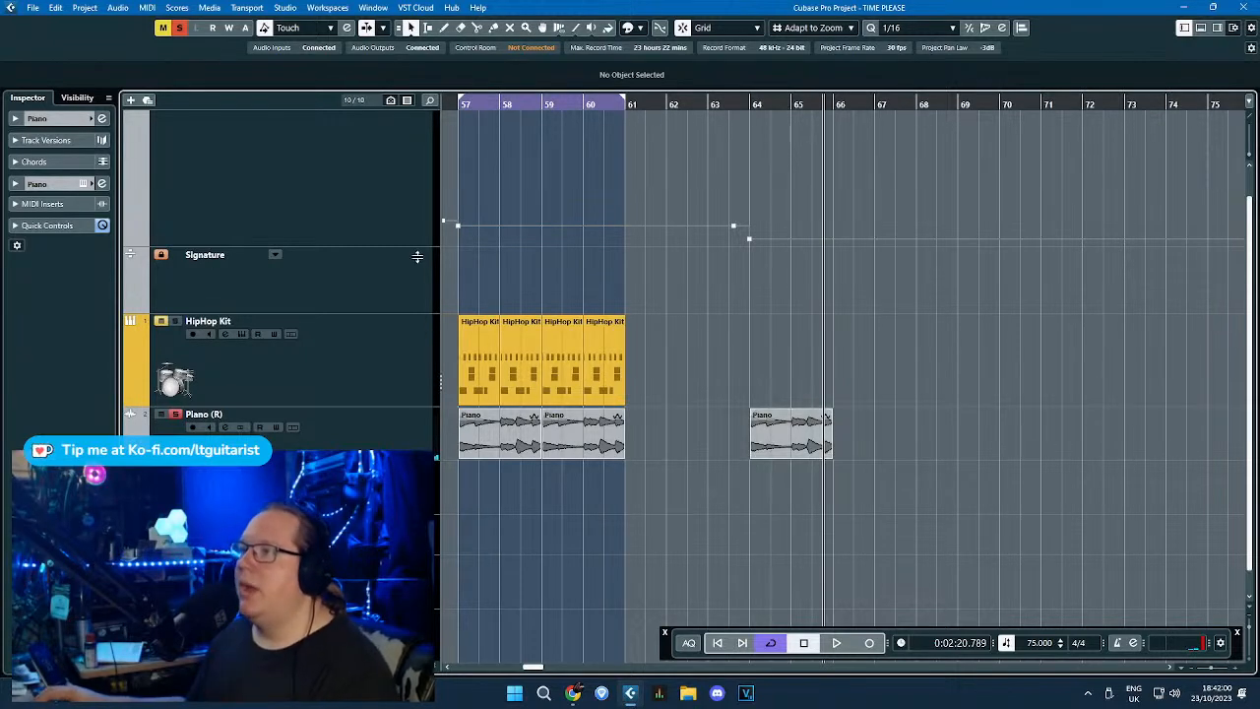
pyautogui.scroll(1, 274, 190)
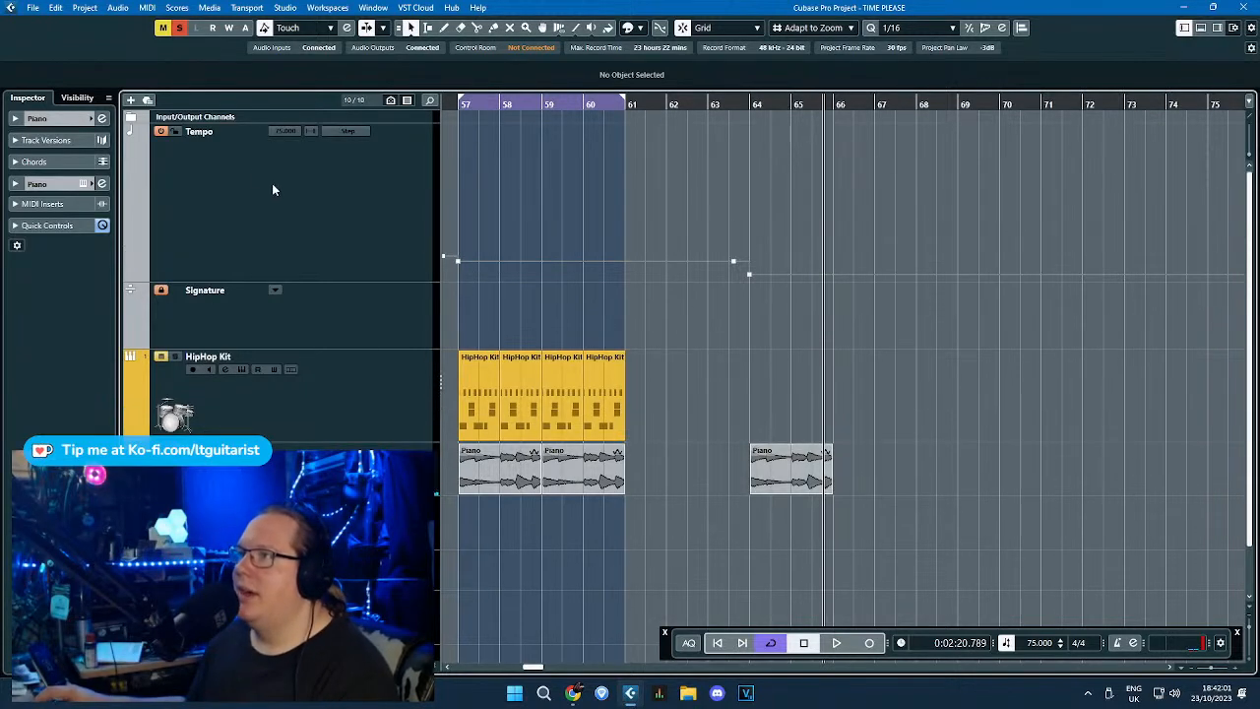
pyautogui.click(360, 285)
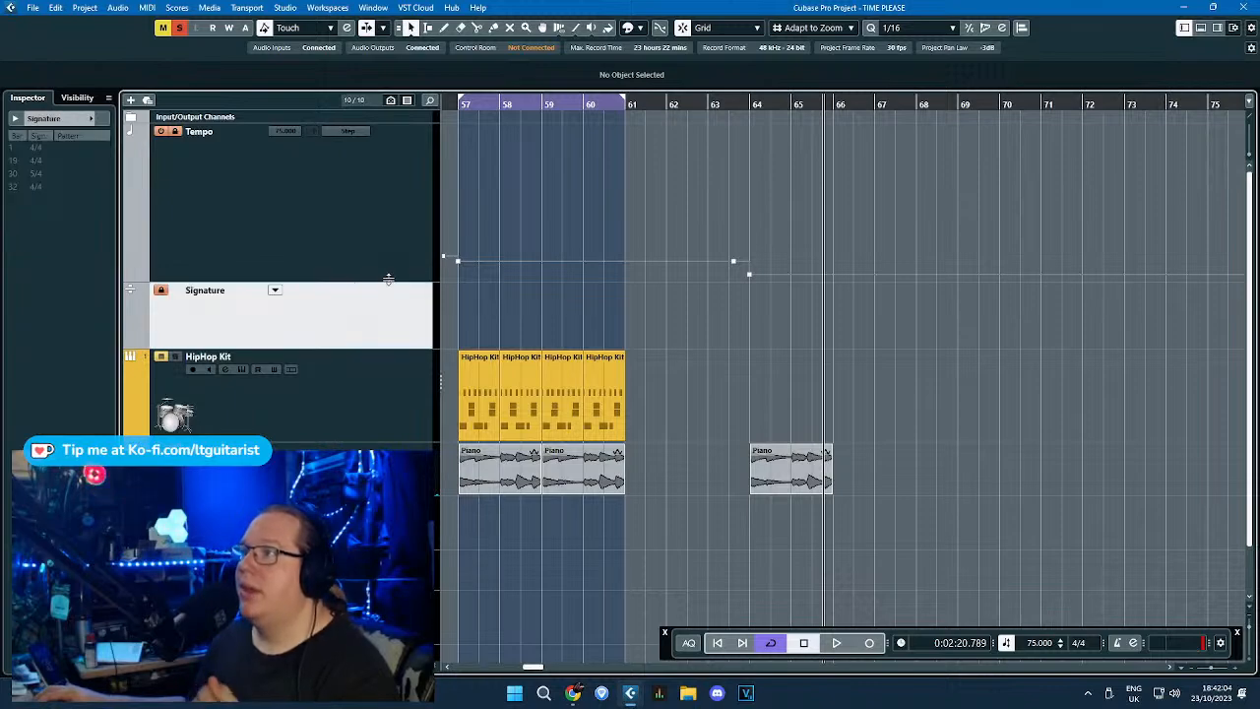
pyautogui.moveTo(387, 280); pyautogui.dragTo(424, 160)
# Try to set the bar 64 Piano event's stretch algorithm to elastique Pro - Tape in the Sample Editor.
pyautogui.doubleClick(788, 349)
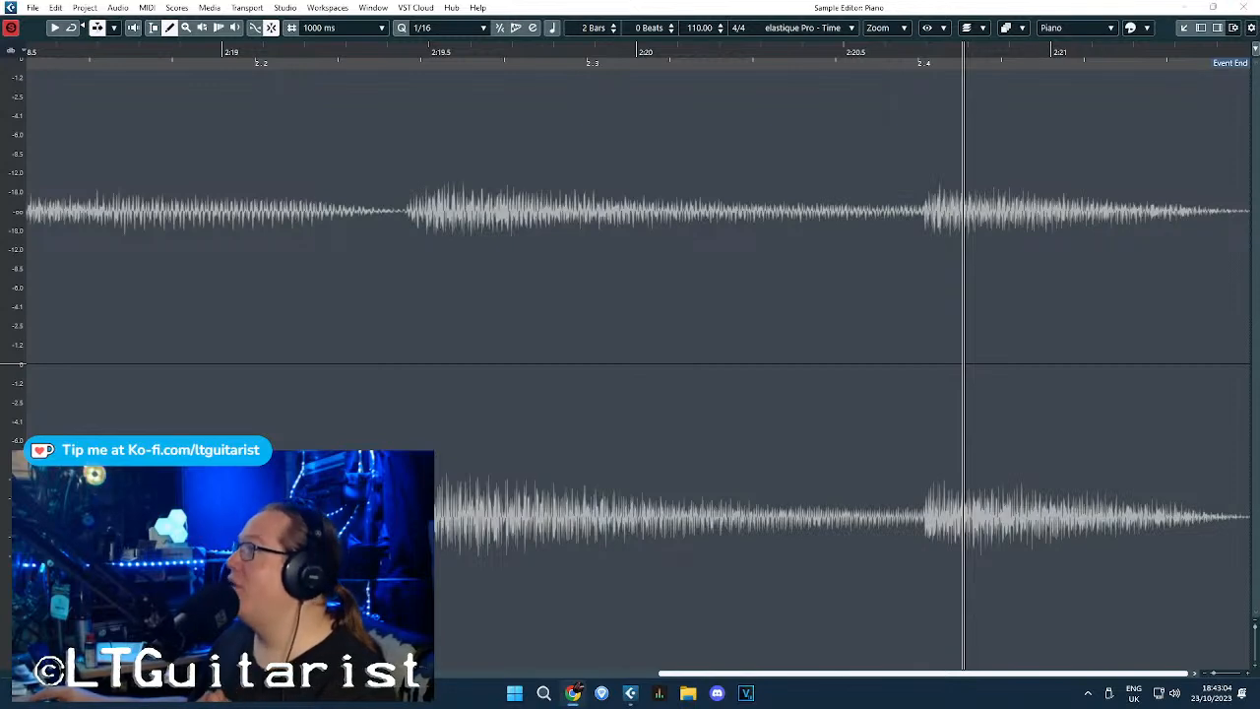
pyautogui.press('F2')
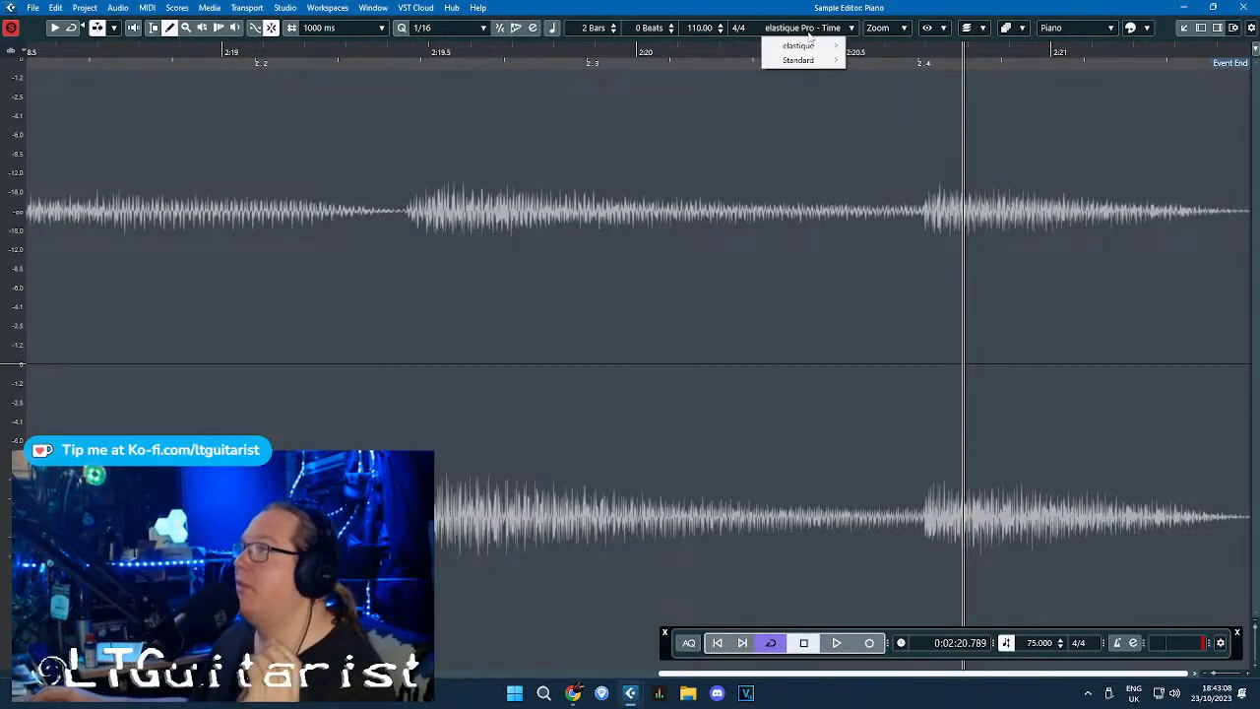
pyautogui.moveTo(835, 56)
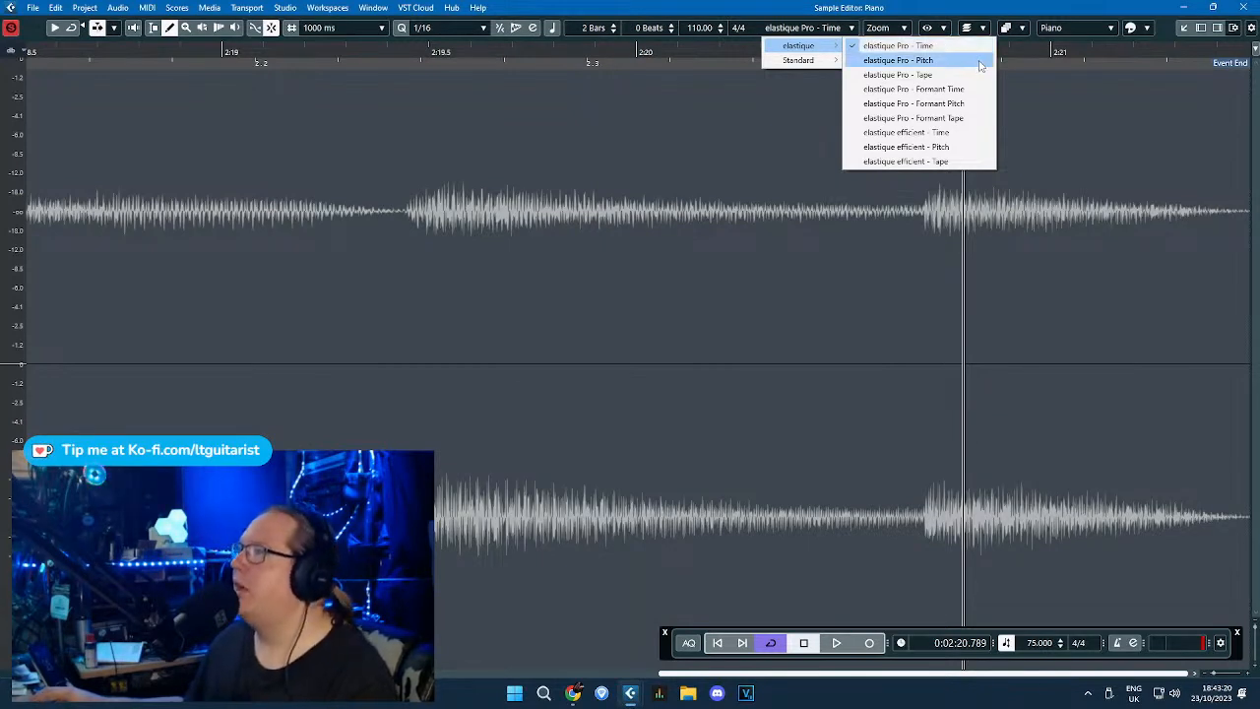
pyautogui.click(931, 75)
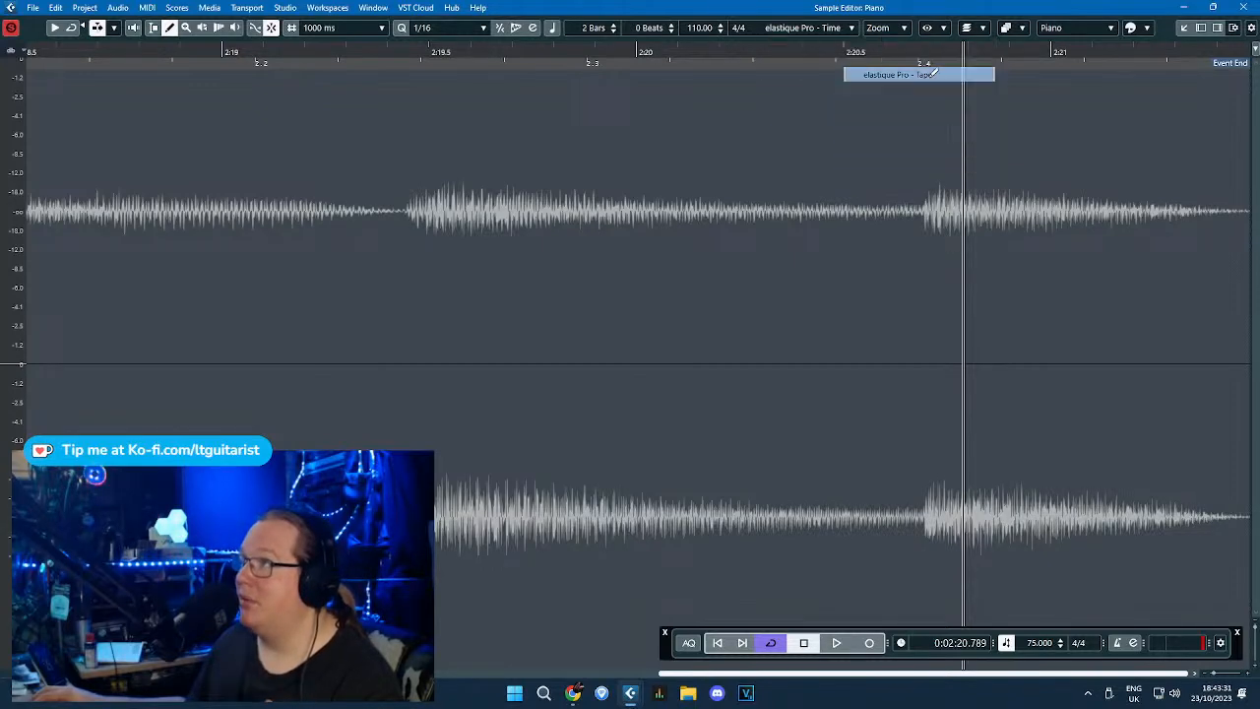
pyautogui.click(1255, 7)
# Start playback from bar 64 and set the loop range from bar 64 to bar 66.
pyautogui.click(745, 103)
pyautogui.press('space')
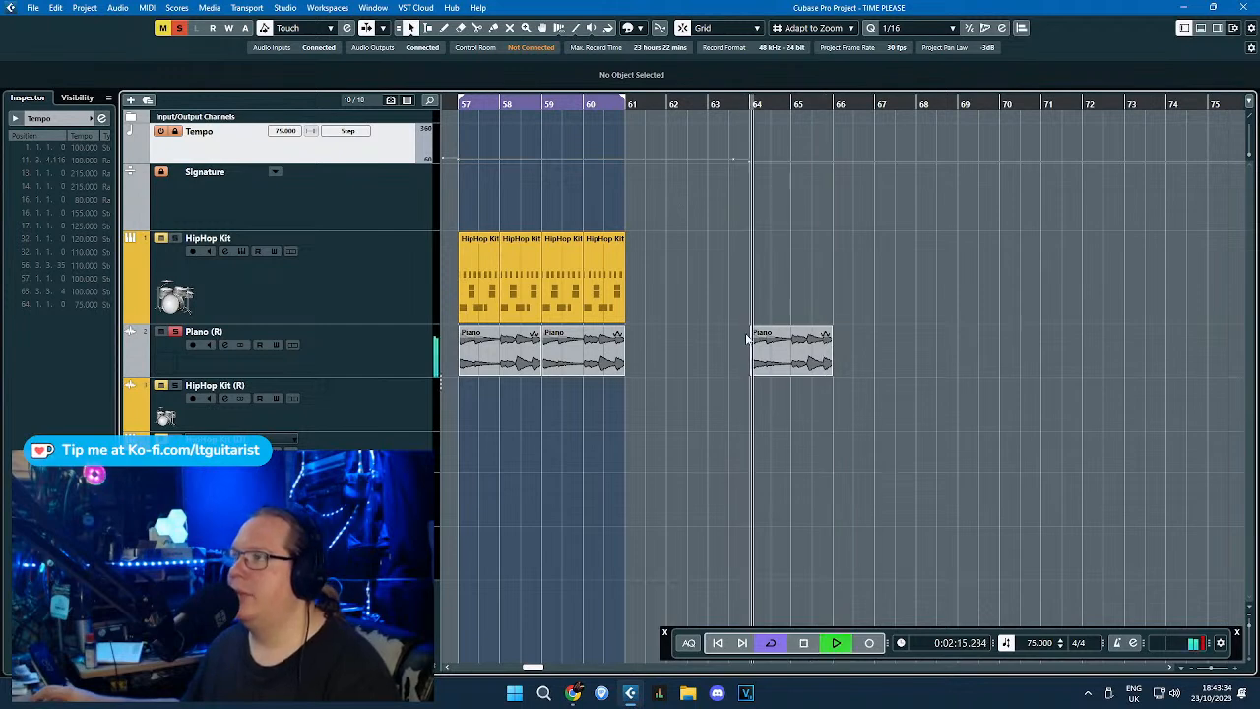
pyautogui.scroll(5, 736, 461)
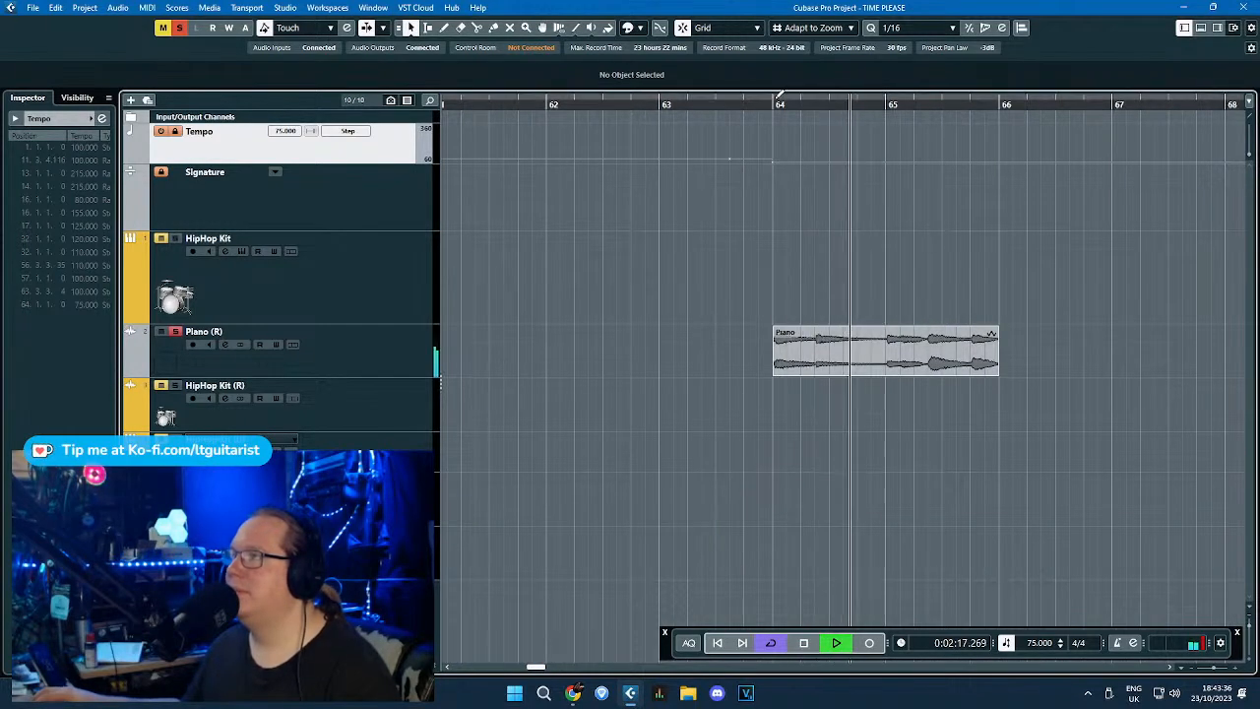
pyautogui.moveTo(782, 102); pyautogui.dragTo(999, 103)
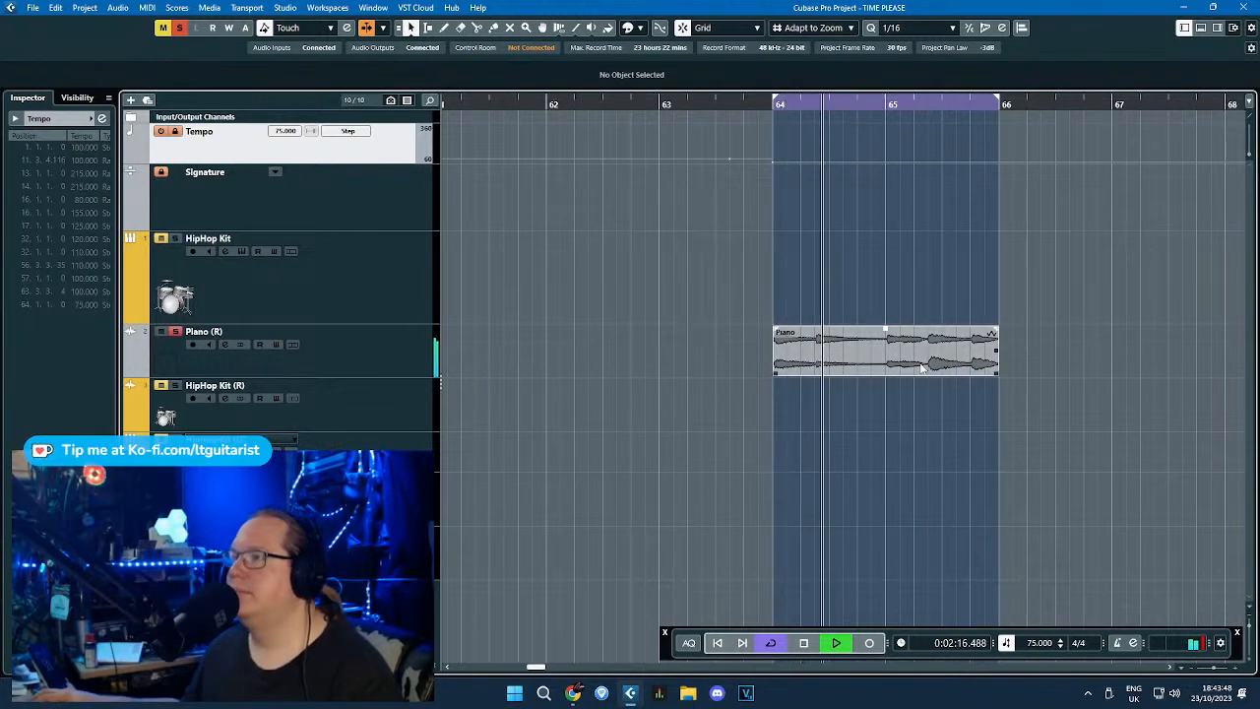
# Try elastique Pro - Formant Time on the bar 64 Piano event, then set its algorithm to elastique Pro - Tape.
pyautogui.doubleClick(887, 336)
pyautogui.click(818, 32)
pyautogui.moveTo(803, 45)
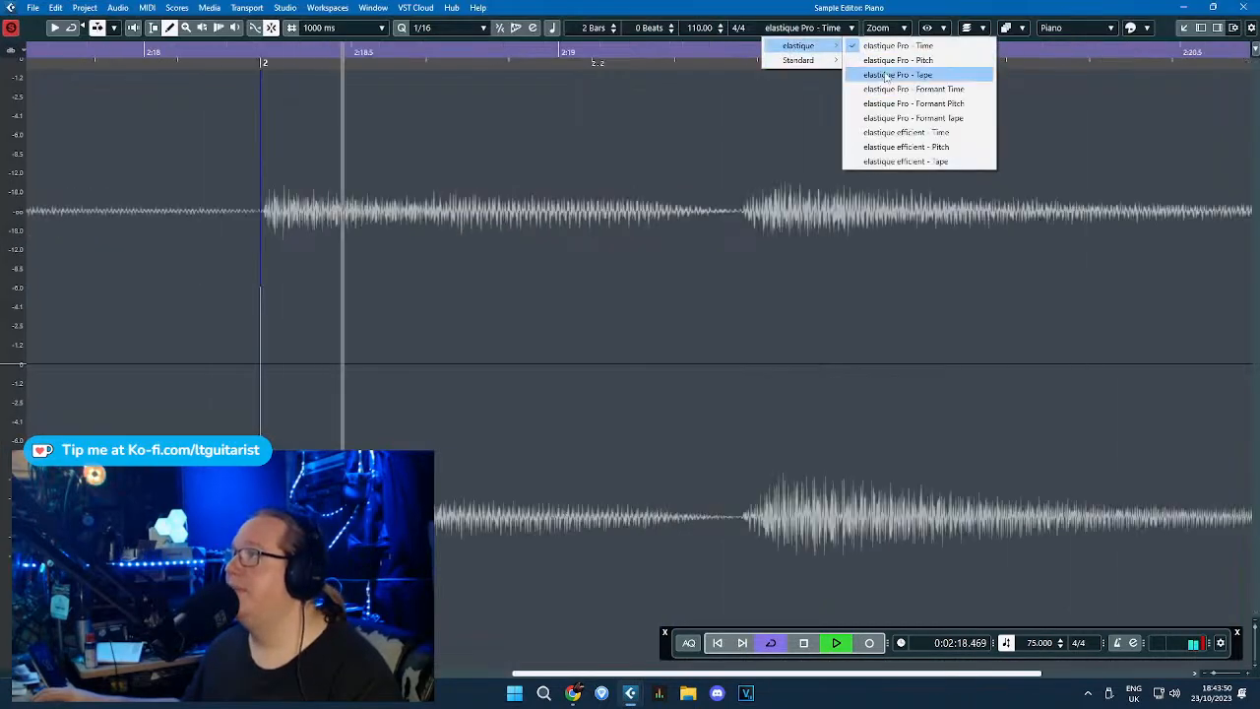
pyautogui.click(920, 86)
pyautogui.click(817, 27)
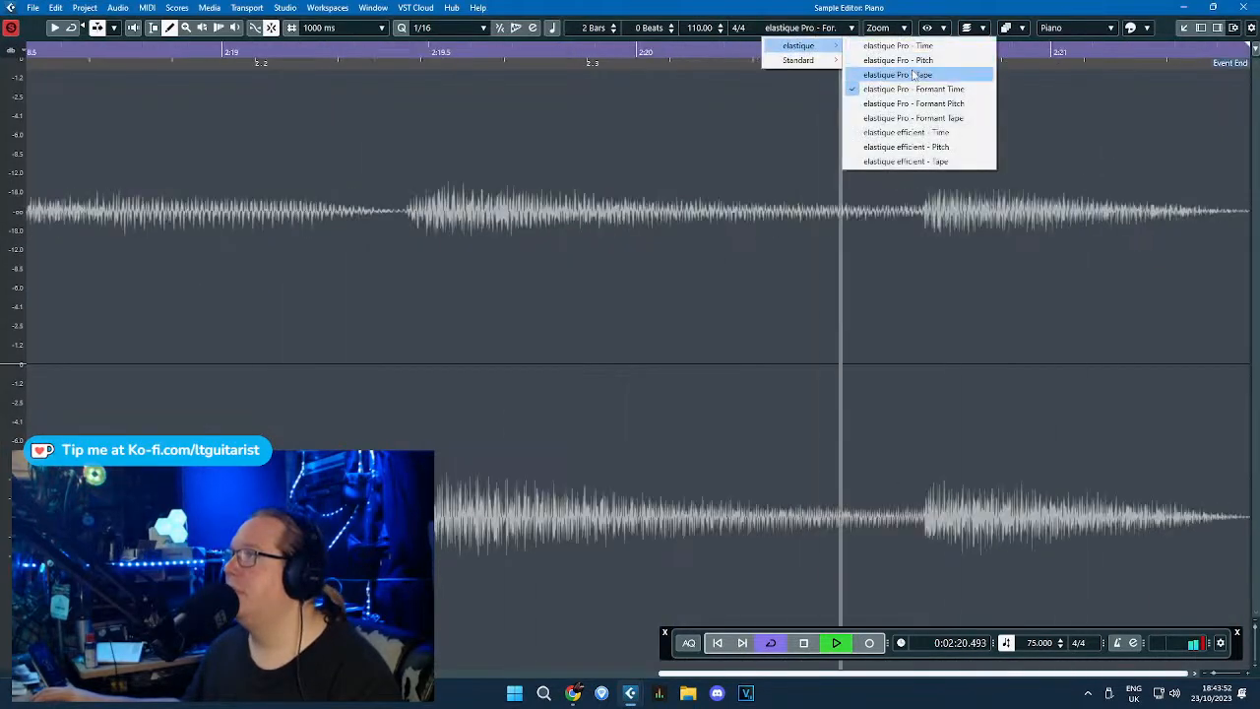
pyautogui.click(877, 73)
pyautogui.click(1247, 6)
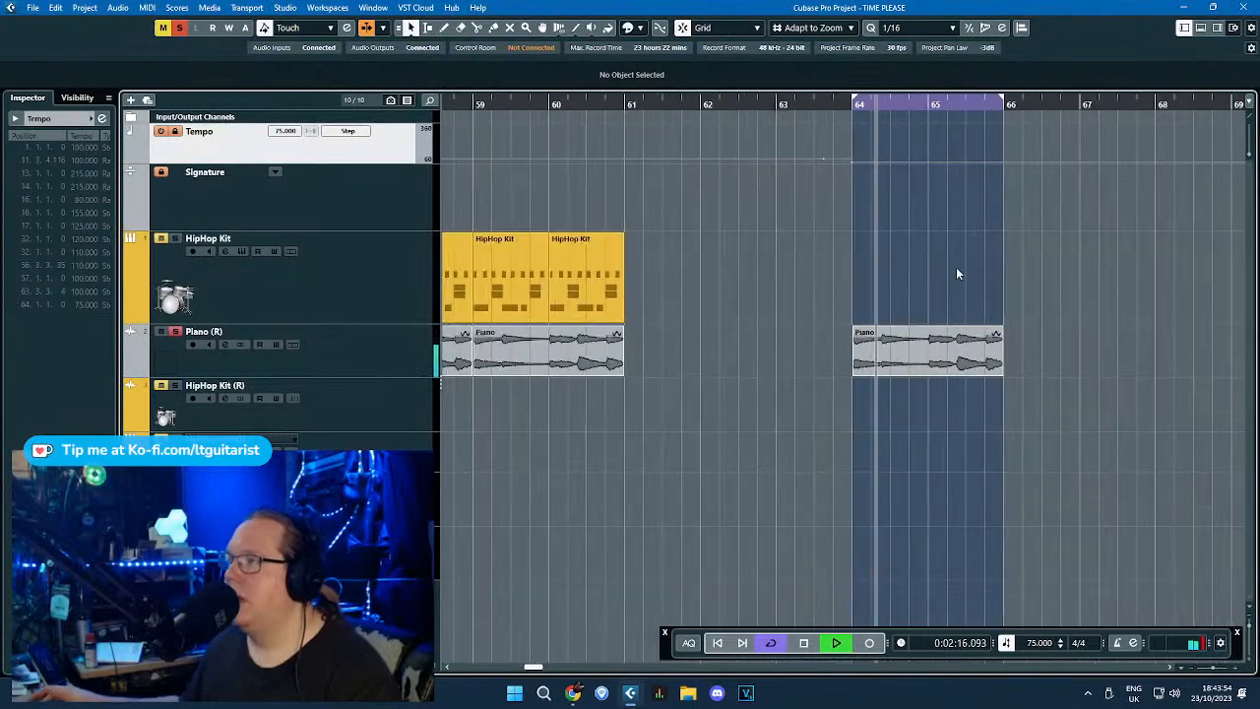
# Listen to the looped Piano event at bar 64 with the Tape algorithm, then stop playback.
pyautogui.press('space')
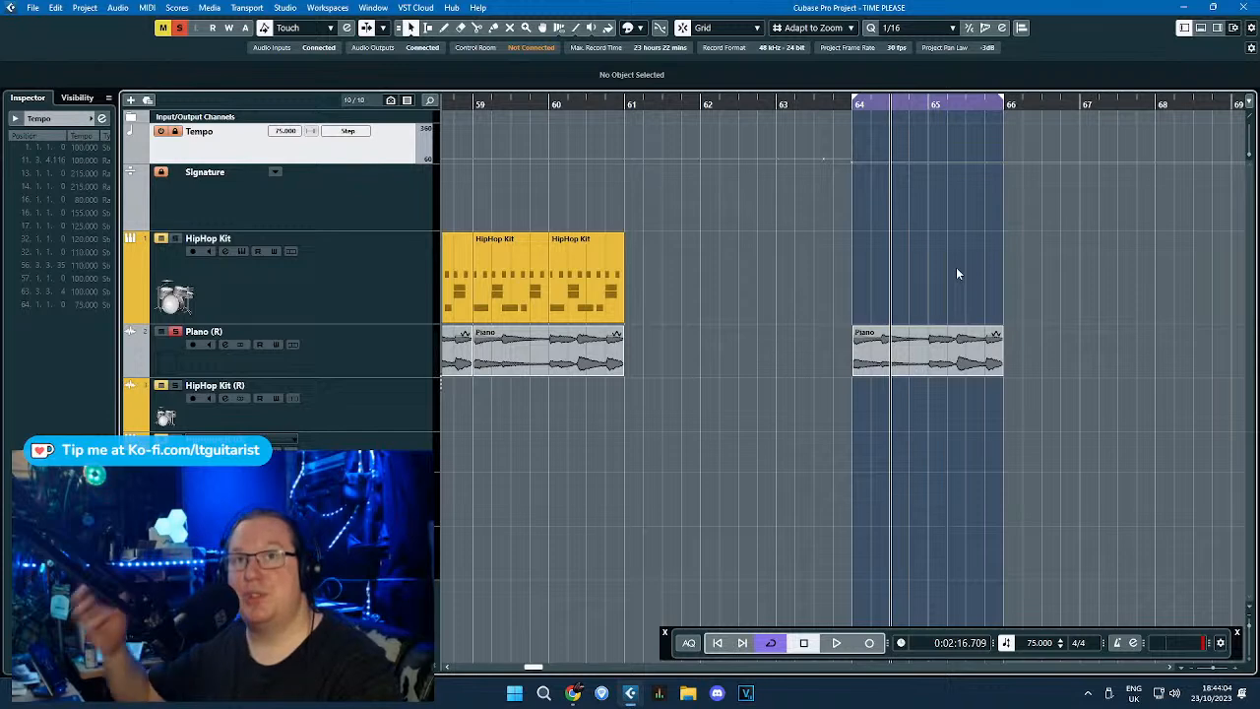
pyautogui.press('space')
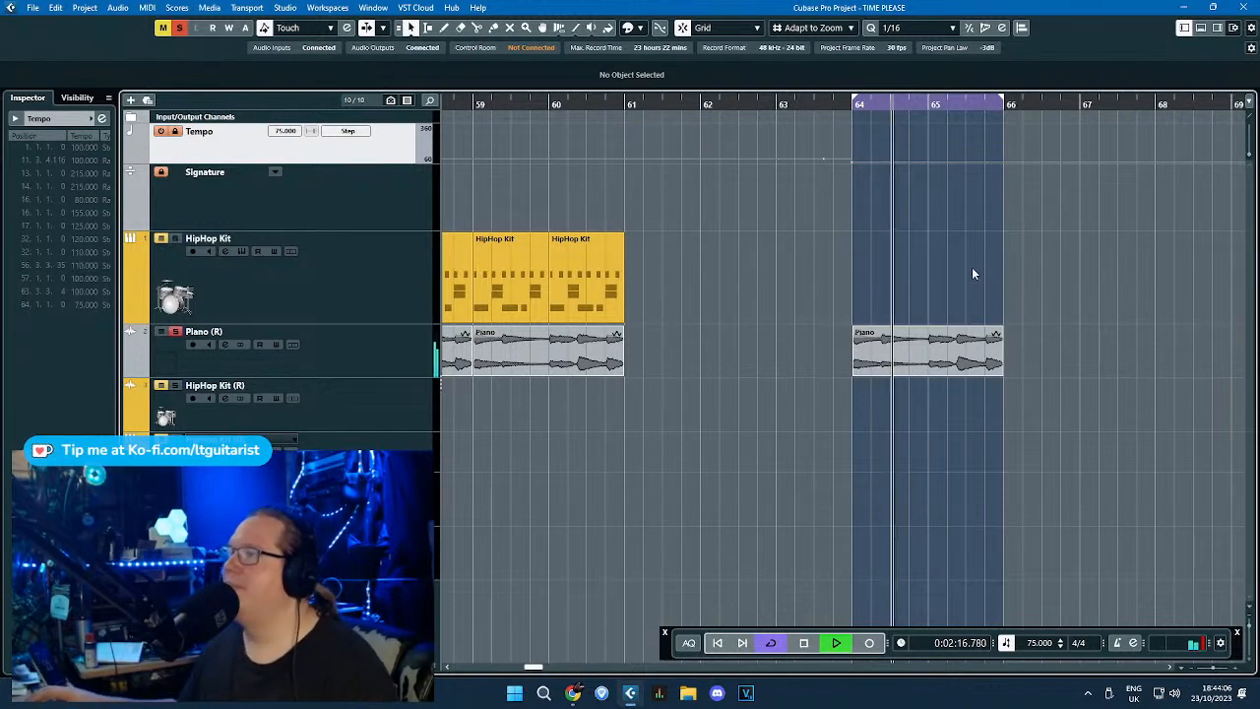
pyautogui.scroll(4, 955, 325)
pyautogui.scroll(-4, 950, 391)
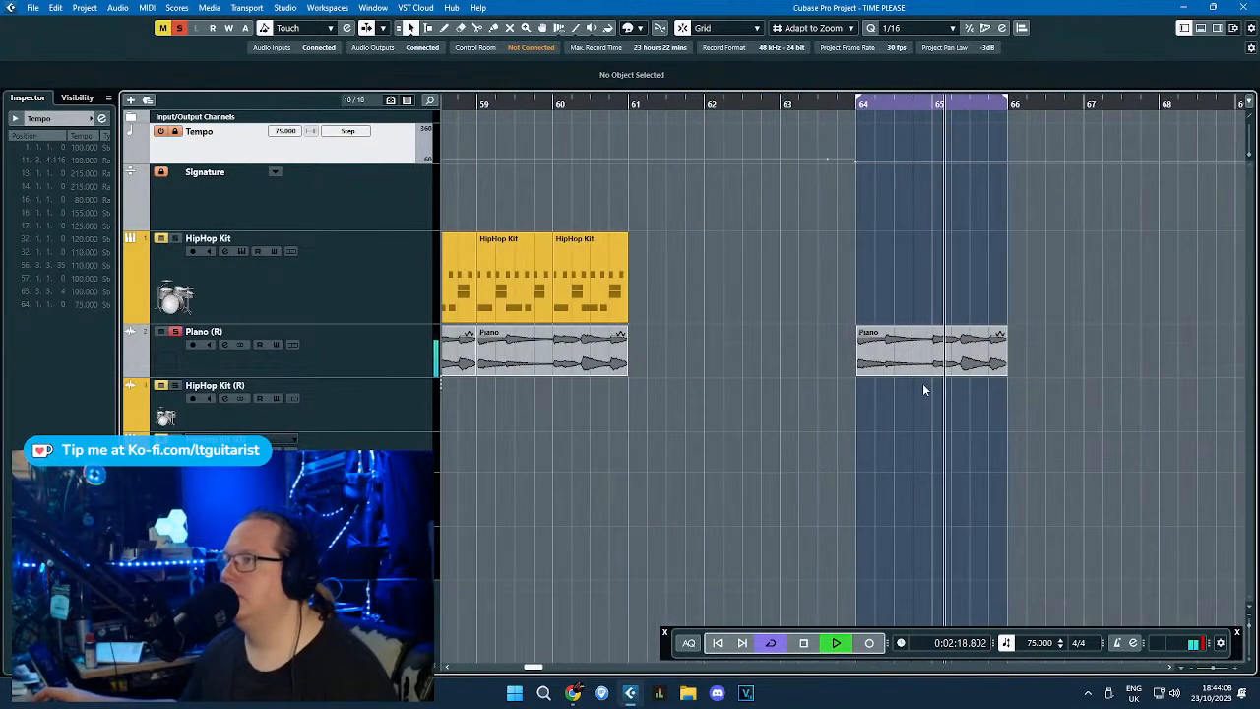
pyautogui.press('space')
# Check the stretch algorithm of the Piano event at bar 57 in the Sample Editor.
pyautogui.hscroll(-3, 666, 209)
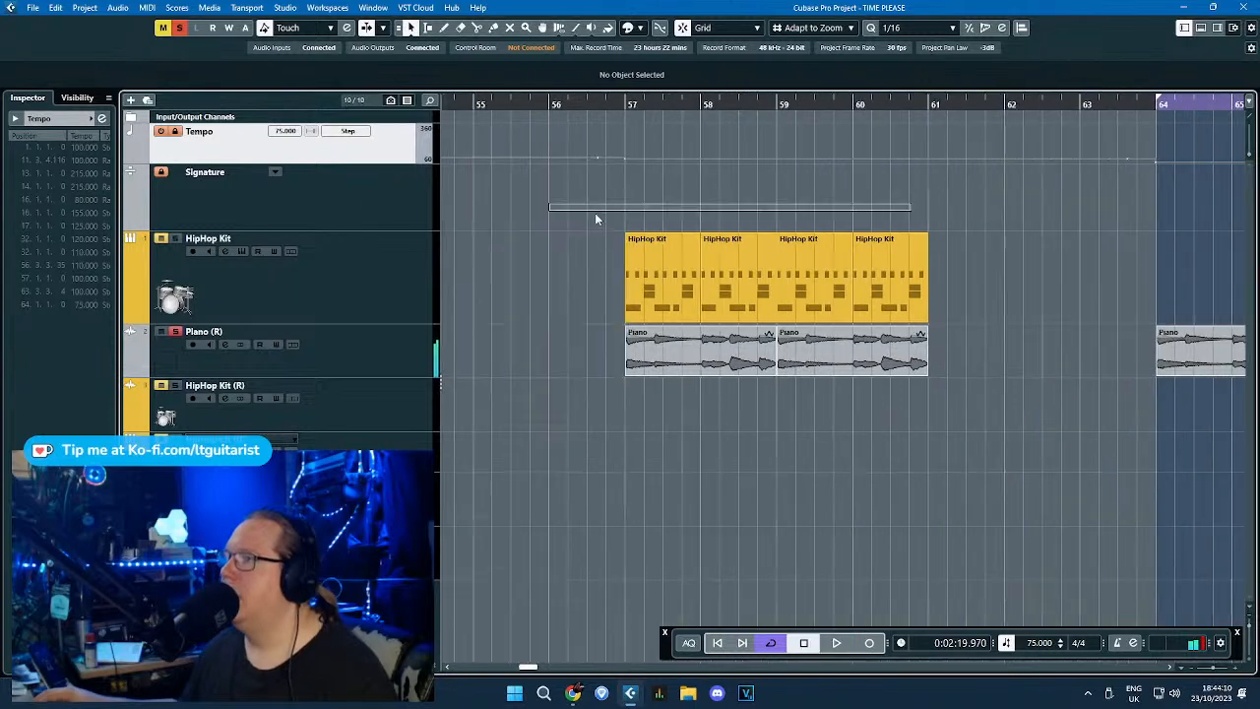
pyautogui.doubleClick(698, 353)
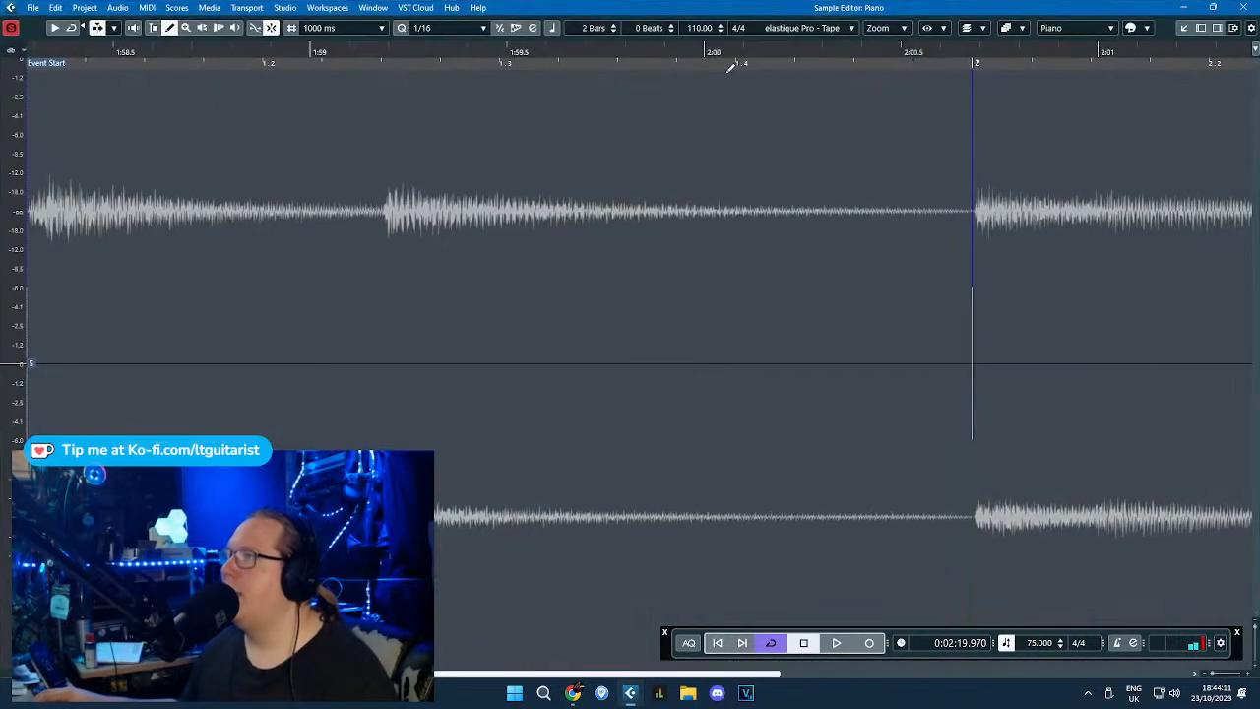
pyautogui.click(1241, 9)
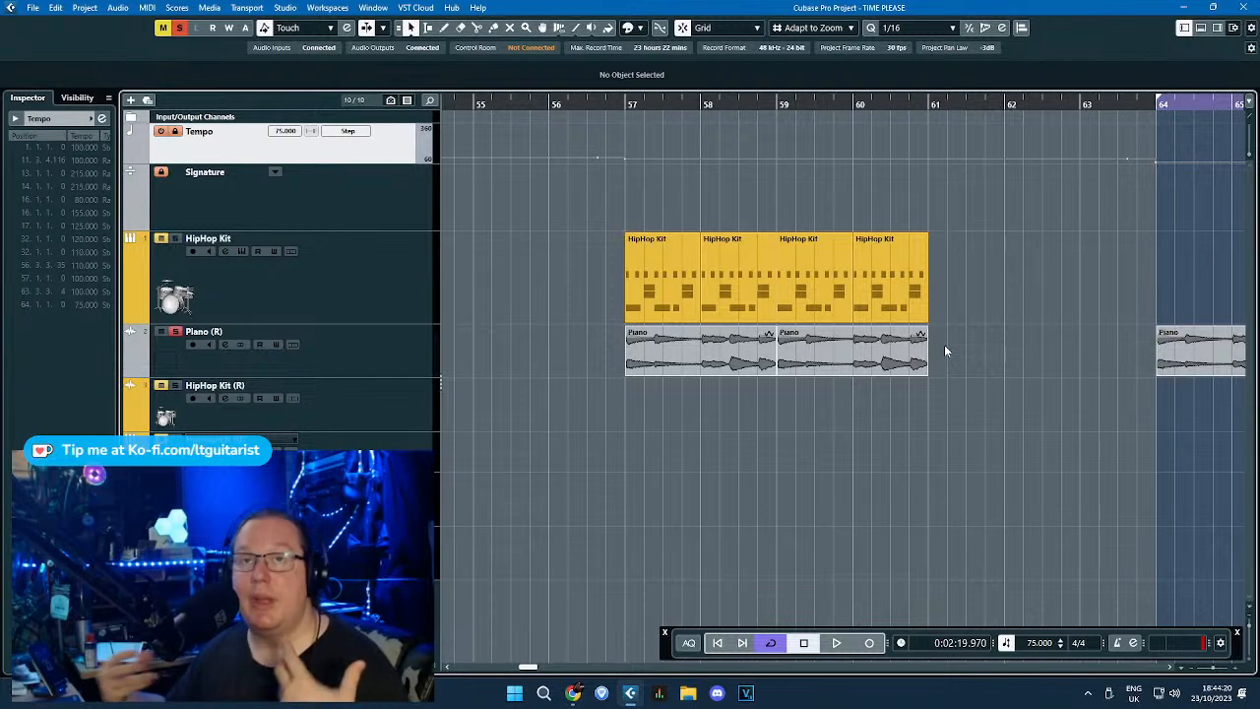
# Set the loop range from bar 57 to bar 61 and start playback from bar 57.
pyautogui.click(618, 103)
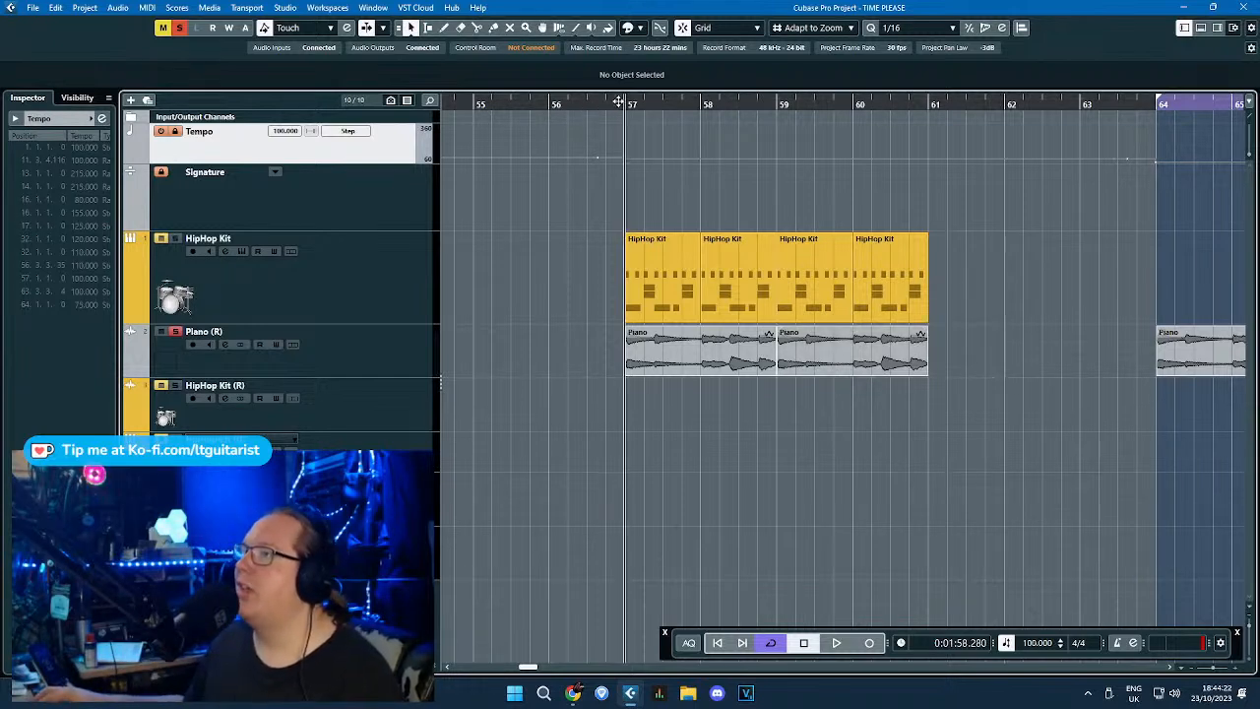
pyautogui.moveTo(630, 104); pyautogui.dragTo(926, 169)
pyautogui.scroll(-4, 925, 217)
pyautogui.scroll(5, 910, 215)
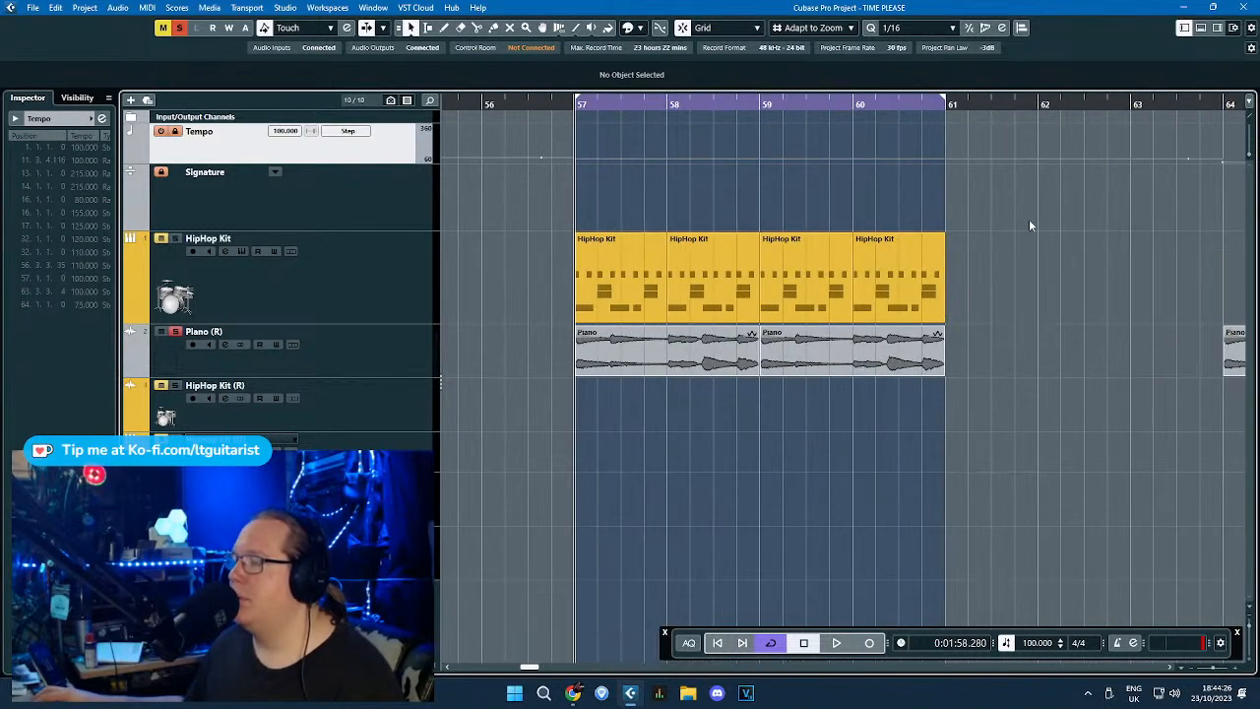
pyautogui.press('space')
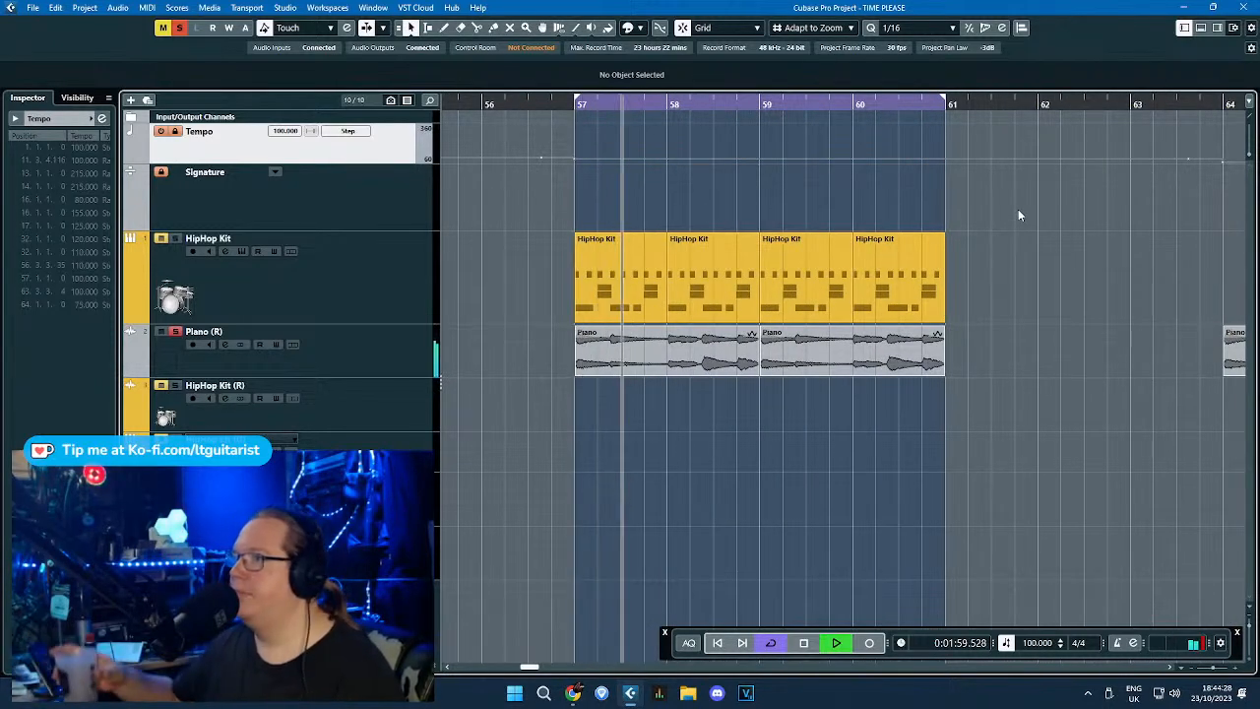
# Unsolo the Piano (R) track and copy the HipHop Kit MIDI part to bars 64 and 65.
pyautogui.click(361, 351)
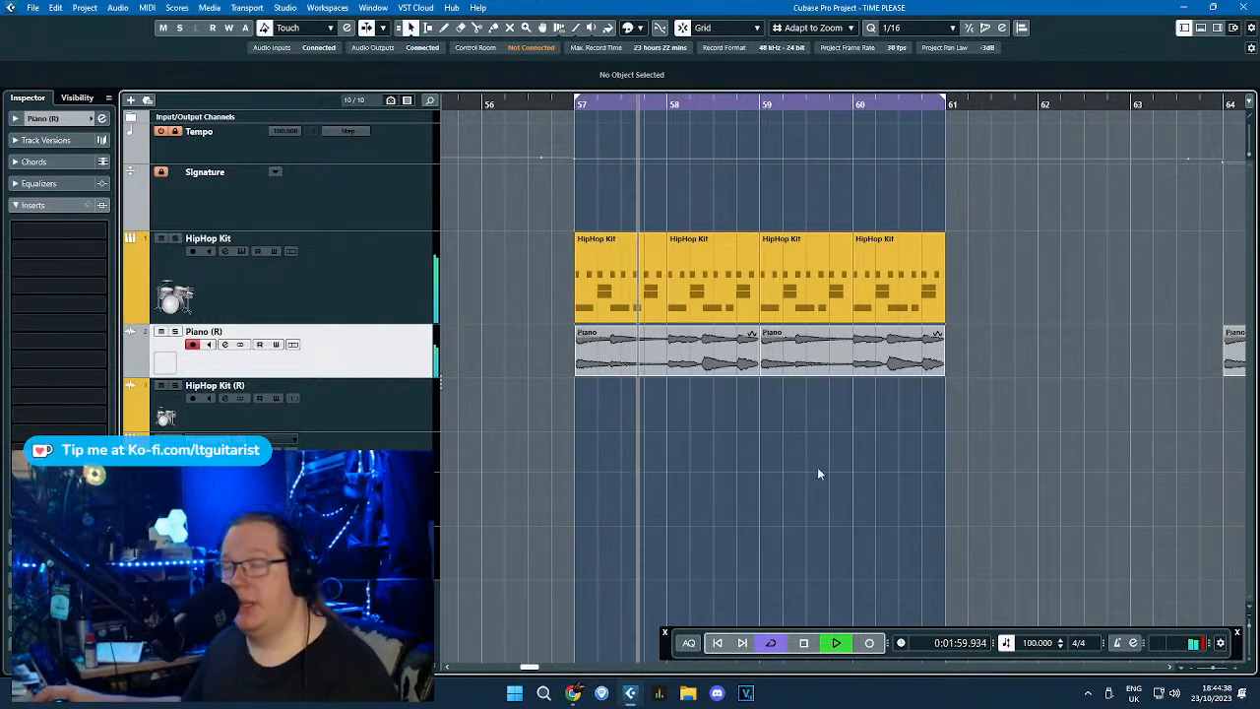
pyautogui.click(912, 407)
pyautogui.scroll(-1, 912, 408)
pyautogui.moveTo(1052, 230); pyautogui.dragTo(1151, 268)
pyautogui.hotkey('ctrl', 'd')
pyautogui.hotkey('ctrl', 'd')
pyautogui.moveTo(1172, 429); pyautogui.dragTo(1247, 439)
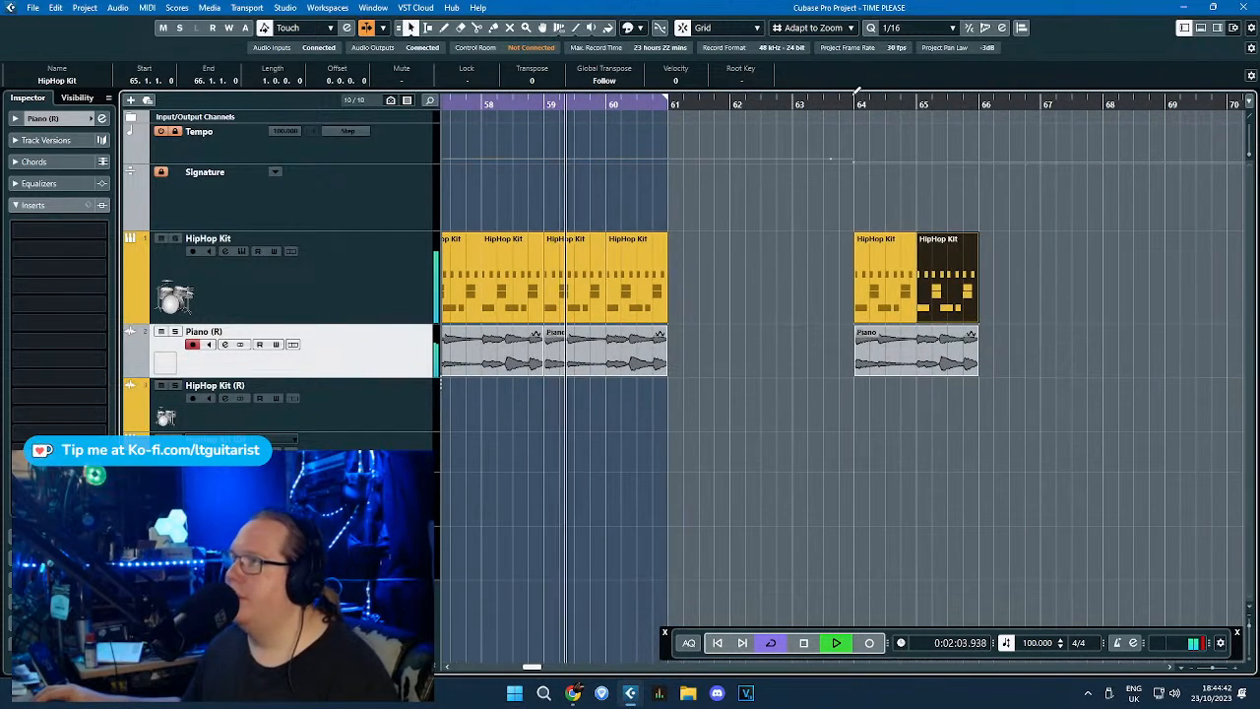
# Loop bar 64 to bar 66, listen to the Piano with the drums from bar 64, then stop playback.
pyautogui.moveTo(855, 97); pyautogui.dragTo(980, 101)
pyautogui.click(847, 108)
pyautogui.scroll(3, 1106, 424)
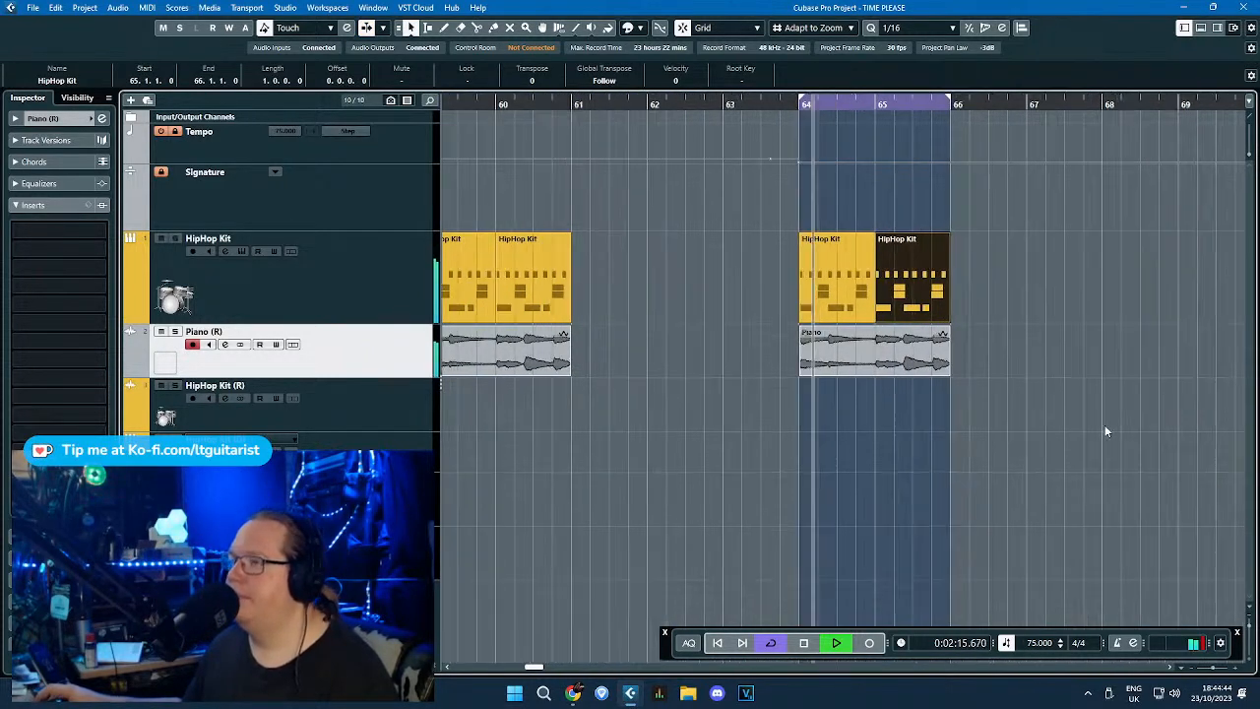
pyautogui.click(777, 438)
pyautogui.scroll(1, 778, 431)
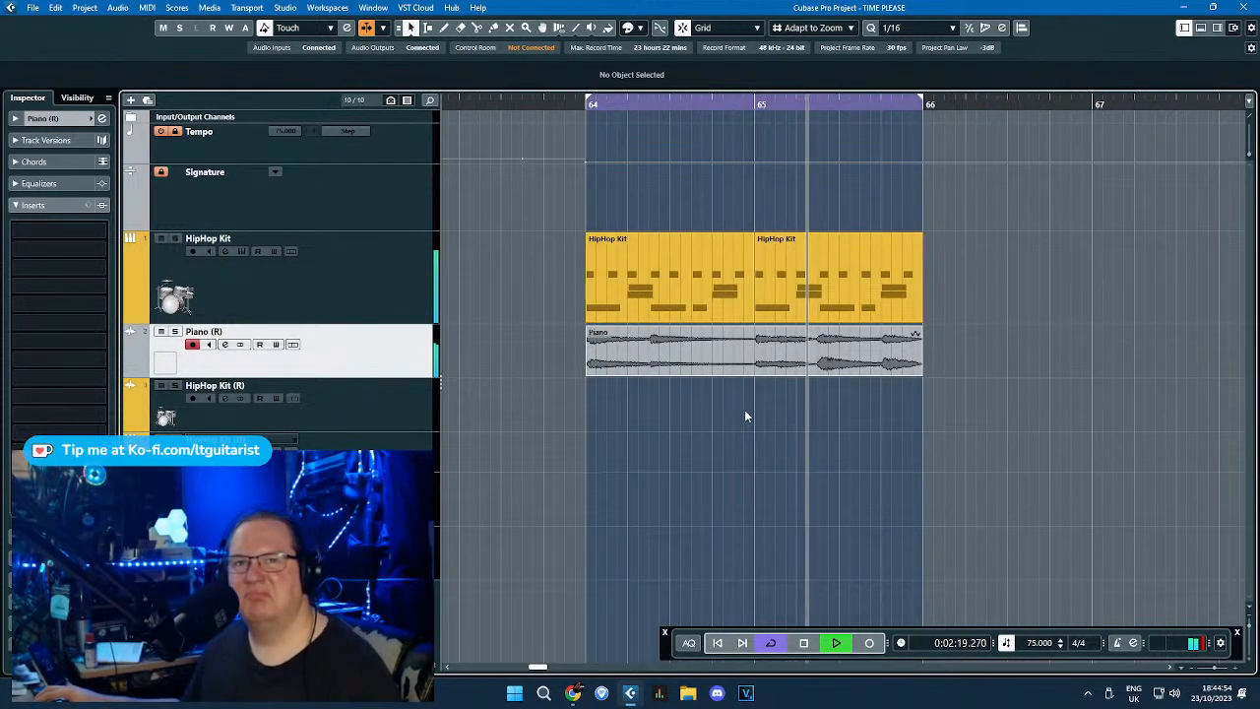
pyautogui.scroll(-1, 734, 419)
pyautogui.press('space')
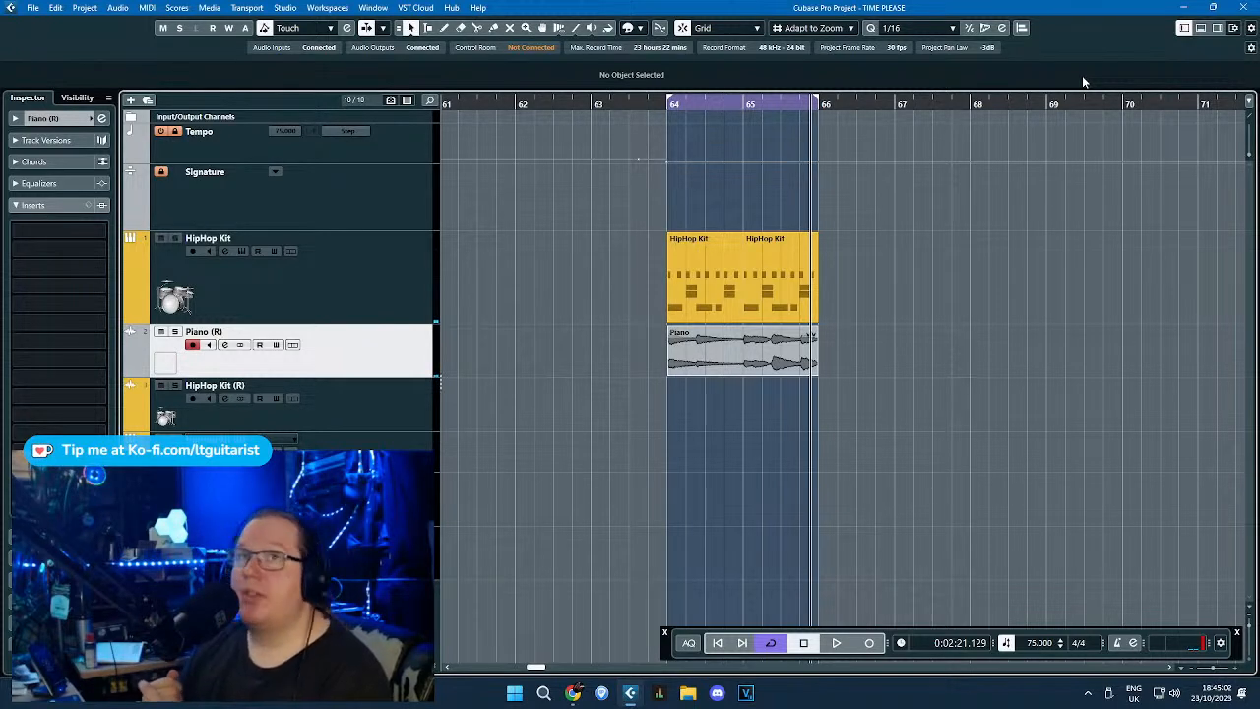
# Copy the HipHop Kit audio event from bar 52 to bar 67 and time-stretch it to end at bar 69.
pyautogui.scroll(-4, 599, 351)
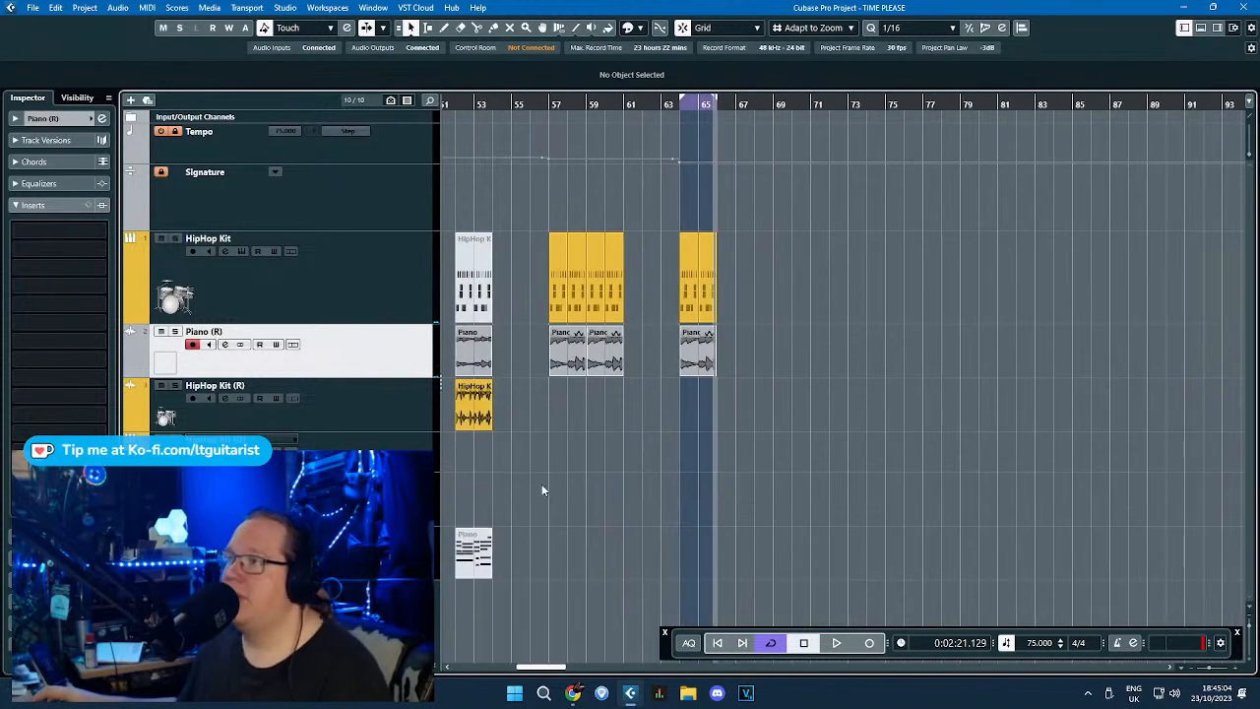
pyautogui.moveTo(459, 416); pyautogui.dragTo(527, 421)
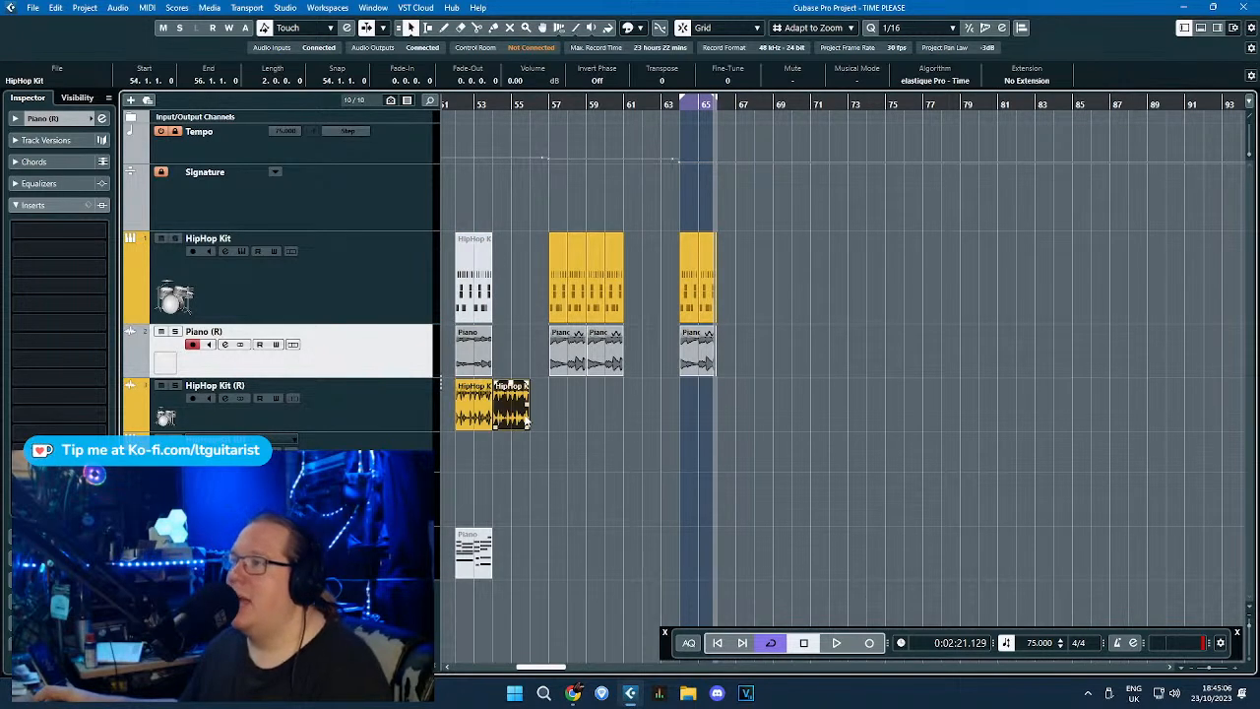
pyautogui.scroll(4, 769, 422)
pyautogui.moveTo(781, 431); pyautogui.dragTo(727, 411)
pyautogui.click(718, 349)
pyautogui.scroll(3, 743, 374)
pyautogui.click(778, 417)
pyautogui.press('1')
pyautogui.press('1')
pyautogui.moveTo(803, 427); pyautogui.dragTo(894, 433)
# Set the stretch algorithm of the HipHop Kit audio event at bar 67 to elastique Pro - Tape in the Sample Editor.
pyautogui.doubleClick(815, 418)
pyautogui.click(804, 28)
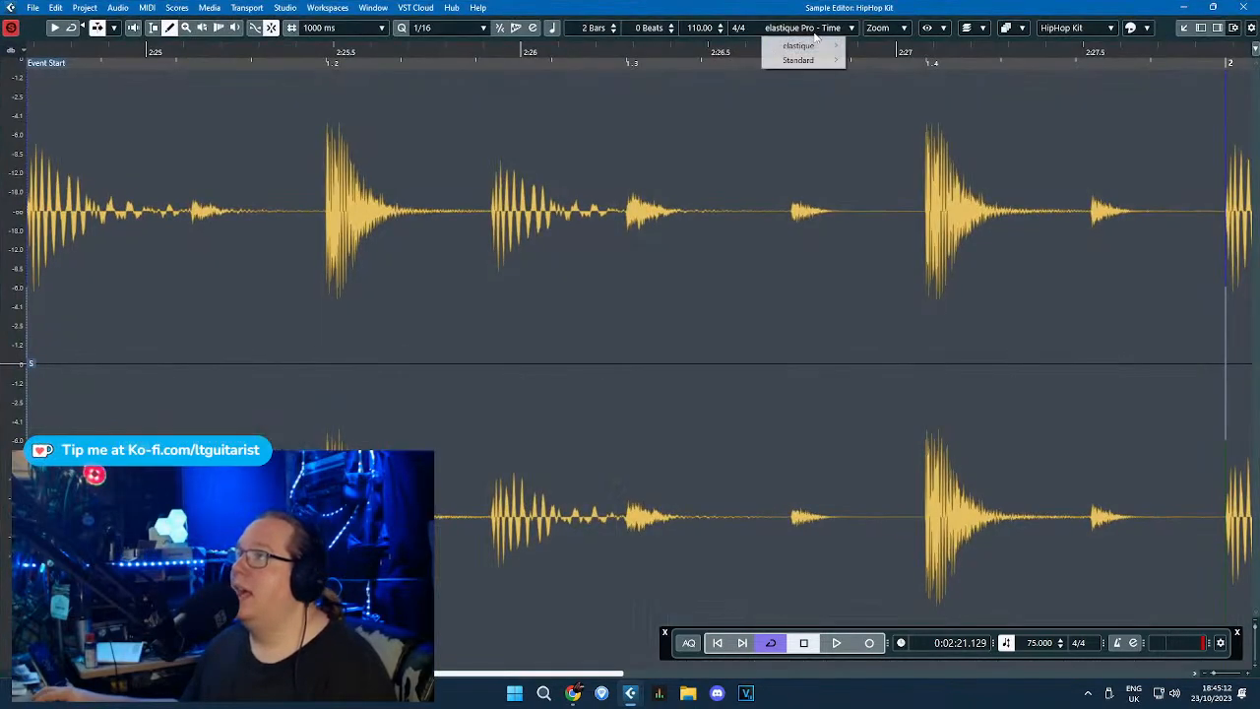
pyautogui.moveTo(803, 46)
pyautogui.click(917, 76)
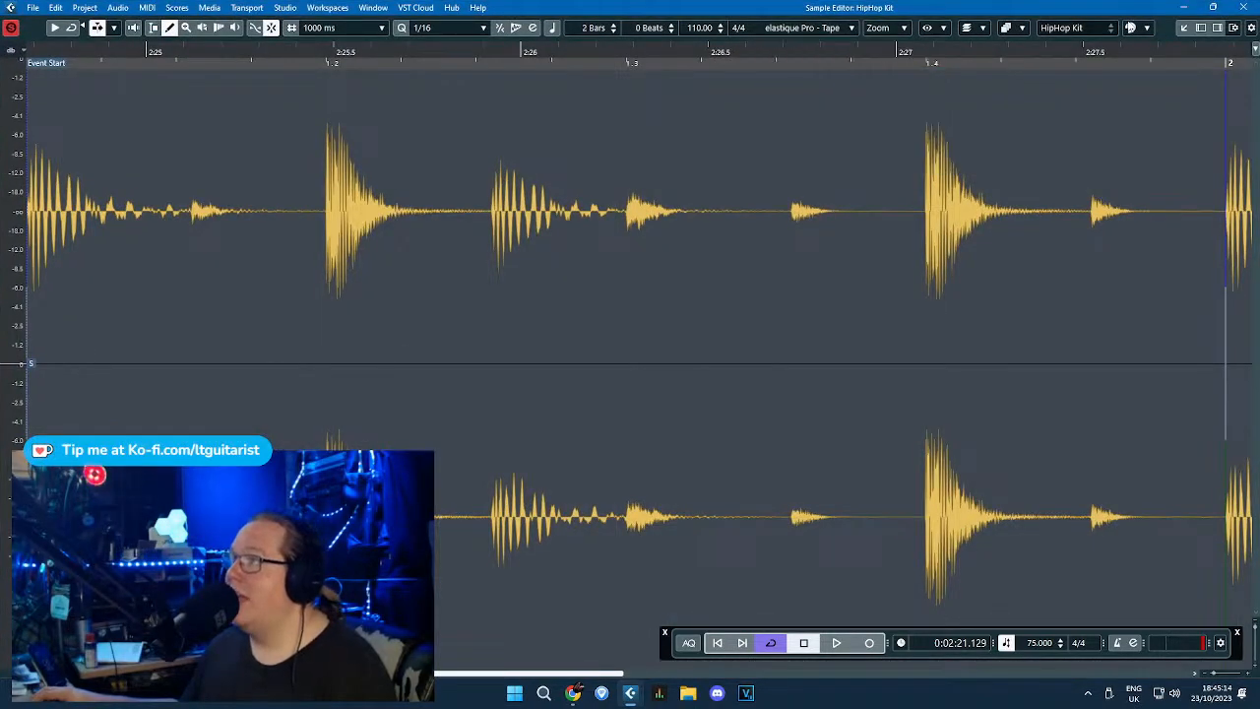
pyautogui.click(1246, 7)
# Loop bar 67 to bar 69, start playback and copy the stretched Piano event to bar 67 above the HipHop Kit audio.
pyautogui.moveTo(624, 91); pyautogui.dragTo(894, 101)
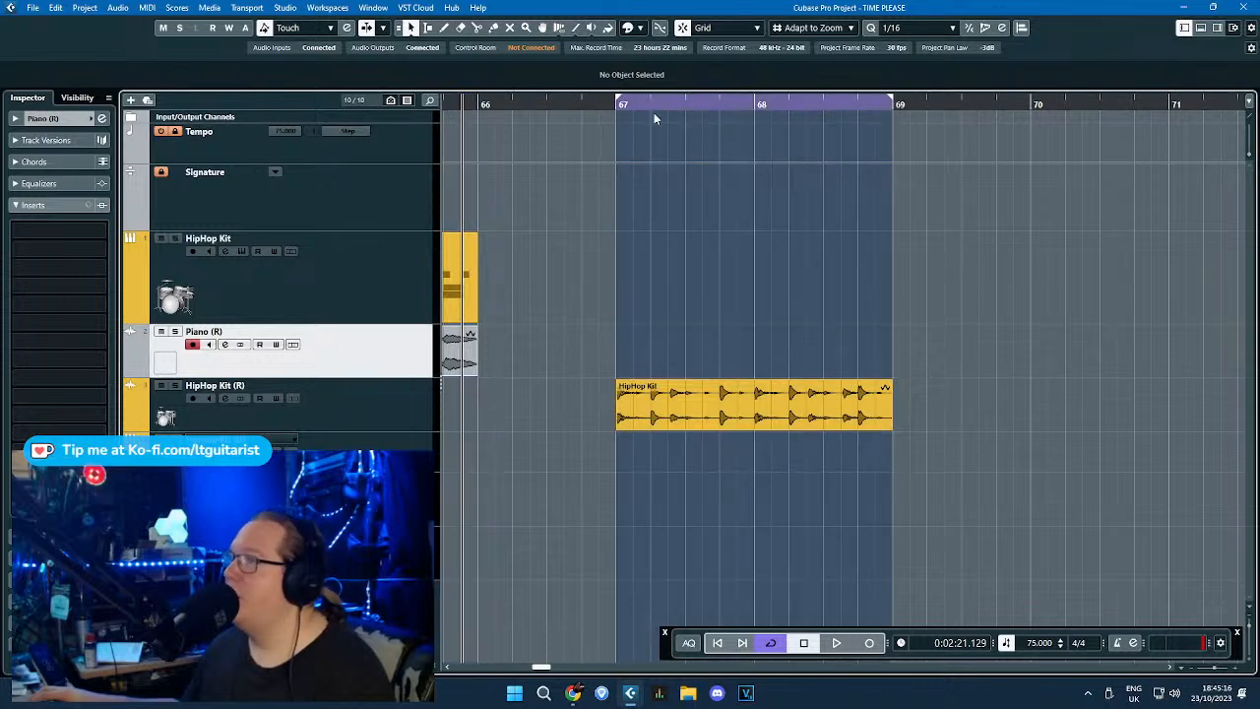
pyautogui.press('space')
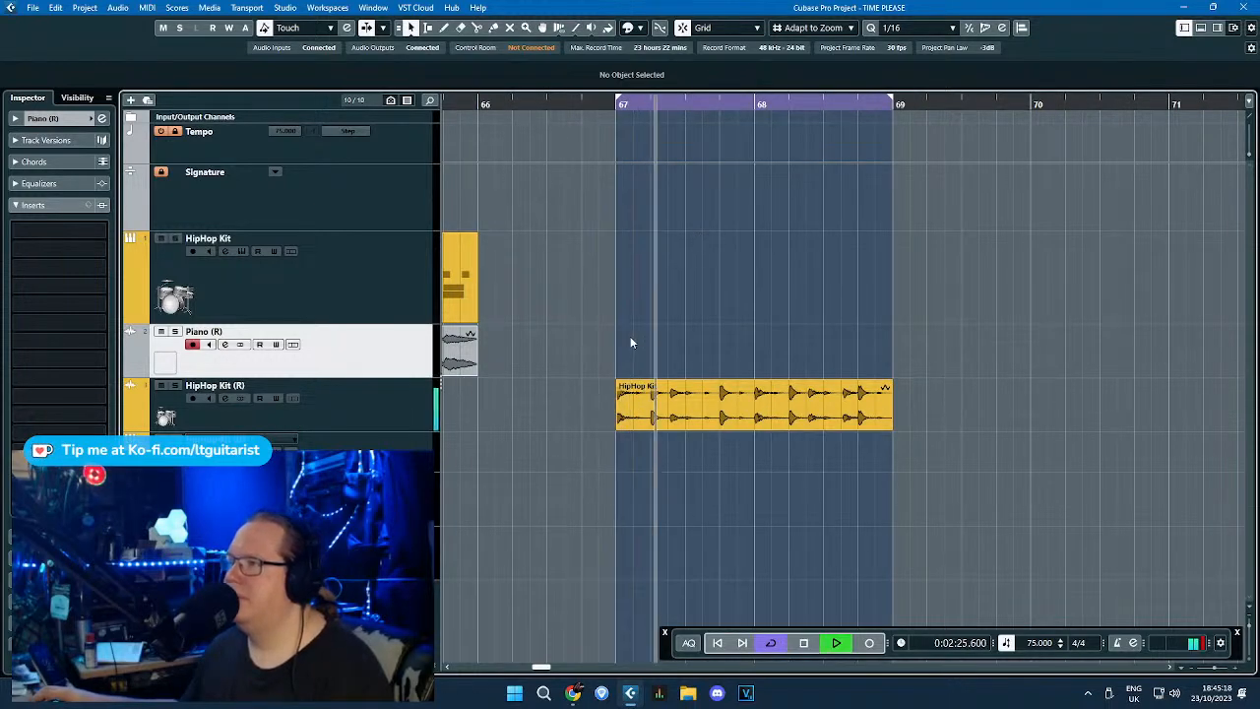
pyautogui.scroll(-3, 627, 343)
pyautogui.hscroll(-1, 608, 345)
pyautogui.moveTo(659, 346)
pyautogui.mouseDown()
pyautogui.moveTo(500, 355)
pyautogui.moveTo(723, 347)
pyautogui.moveTo(711, 345)
pyautogui.mouseUp()
pyautogui.hotkey('ctrl', 'd')
pyautogui.scroll(2, 709, 268)
pyautogui.click(775, 229)
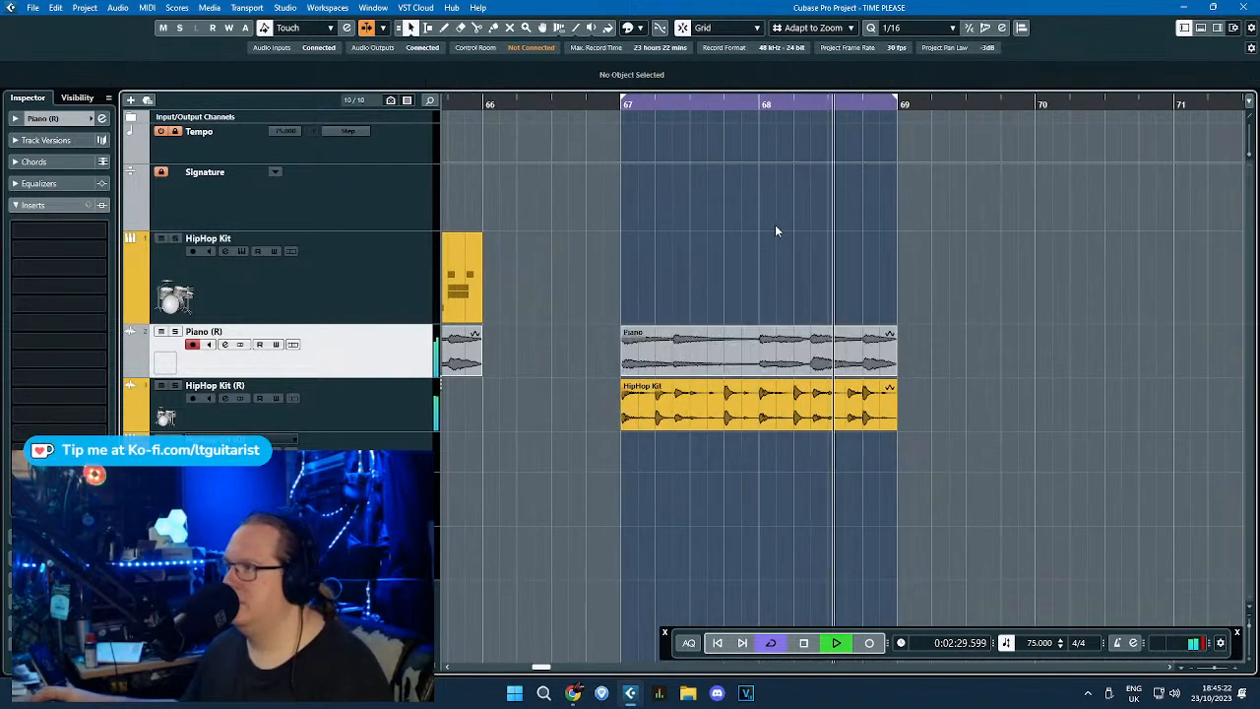
pyautogui.scroll(2, 787, 216)
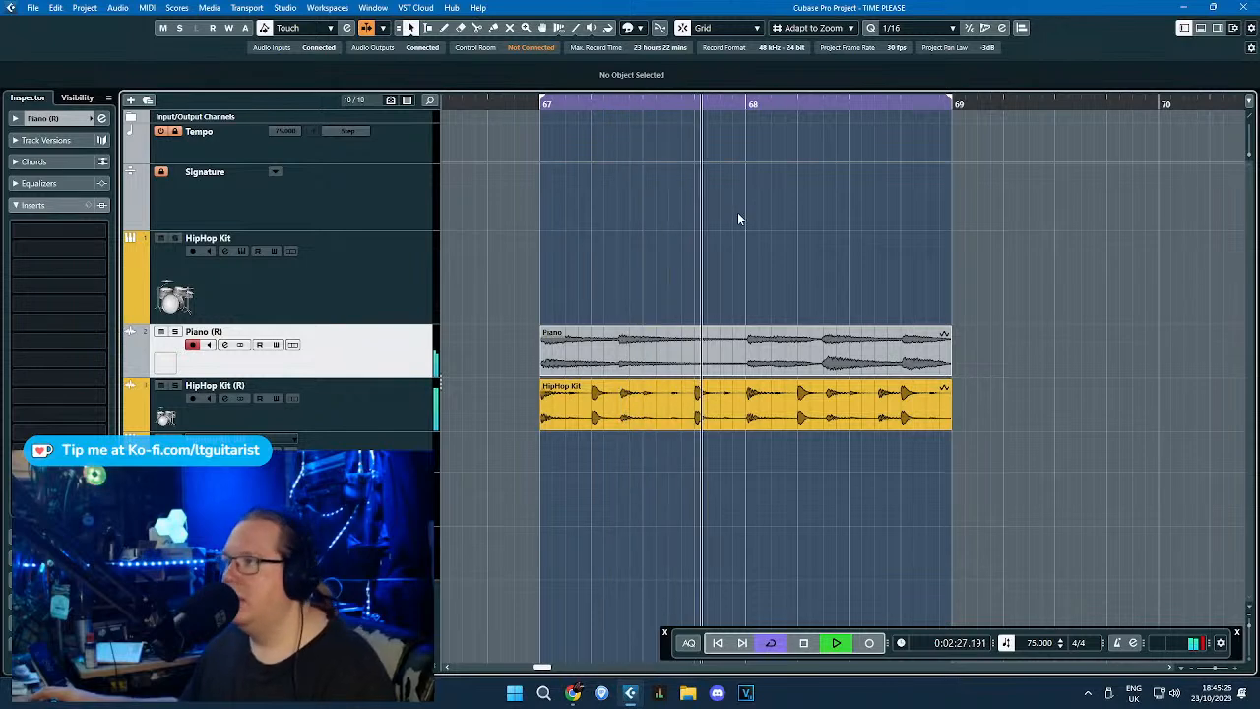
# Stop playback, solo the HipHop Kit (R) track and listen to its stretched audio from bar 67.
pyautogui.press('space')
pyautogui.click(335, 423)
pyautogui.press('s')
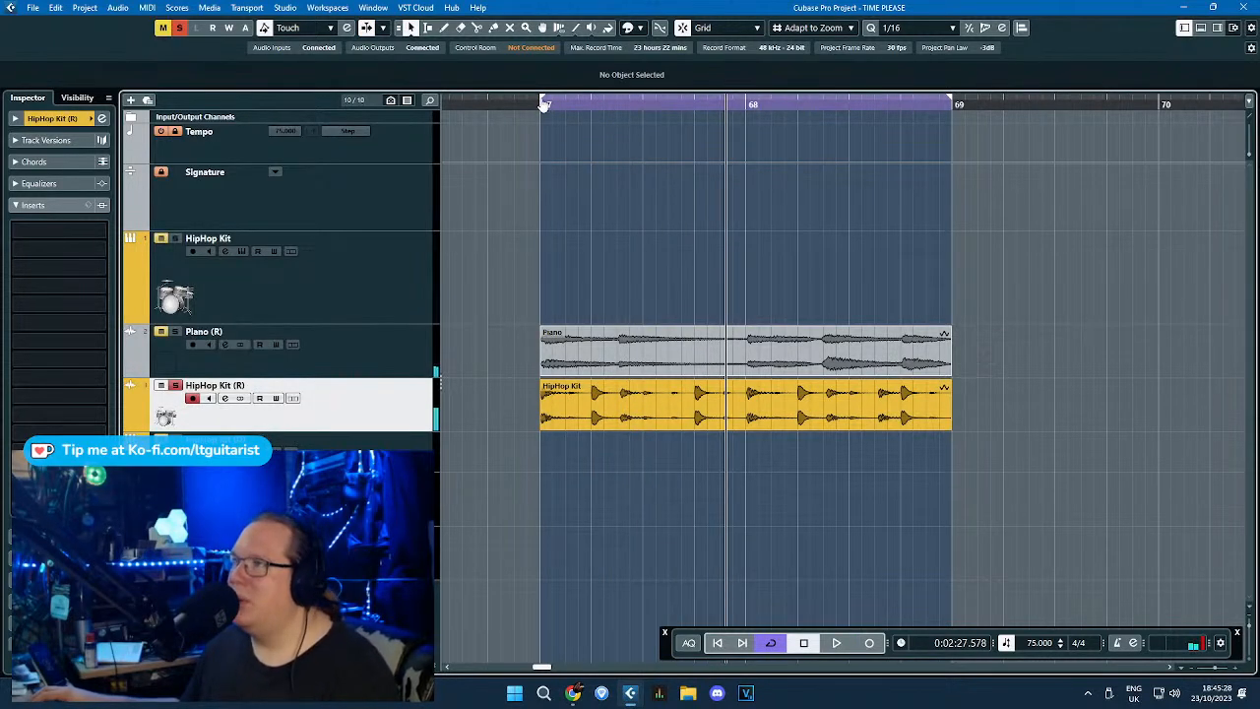
pyautogui.press('space')
pyautogui.scroll(2, 581, 283)
pyautogui.scroll(1, 581, 280)
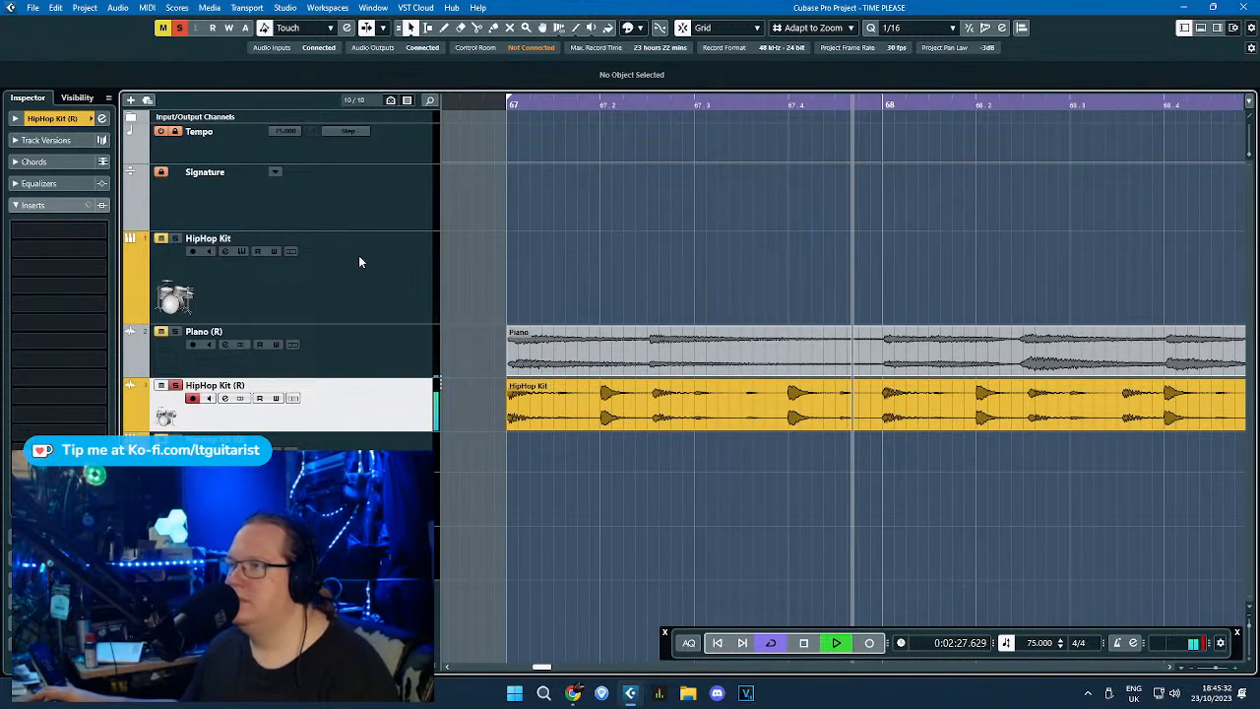
# Unsolo the HipHop Kit (R) track, listen to it together with the Piano, then stop playback.
pyautogui.press('s')
pyautogui.scroll(-2, 654, 250)
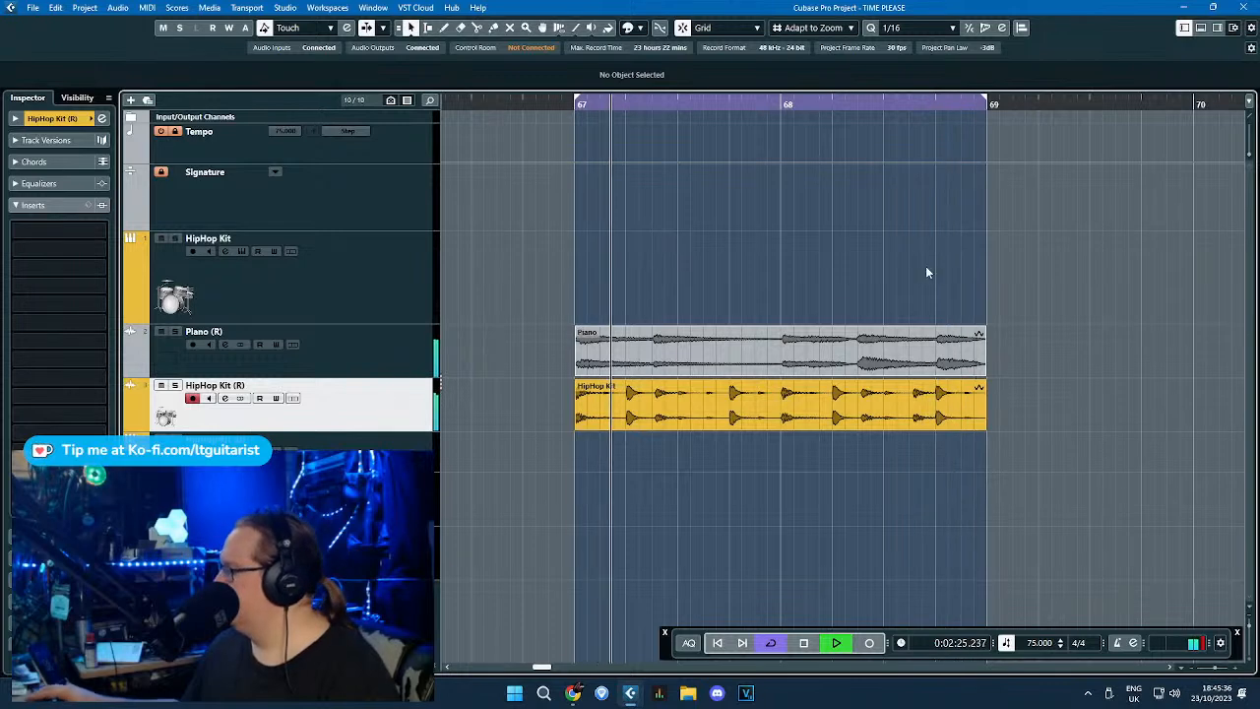
pyautogui.scroll(-2, 945, 246)
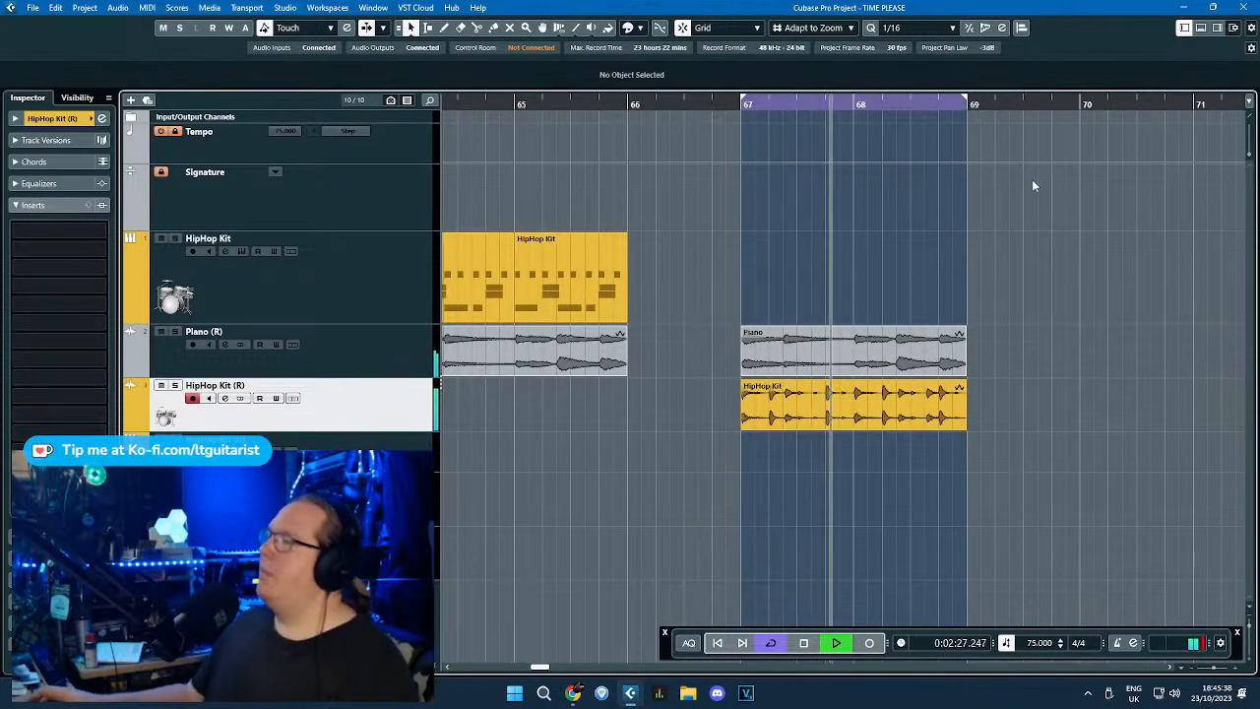
pyautogui.press('space')
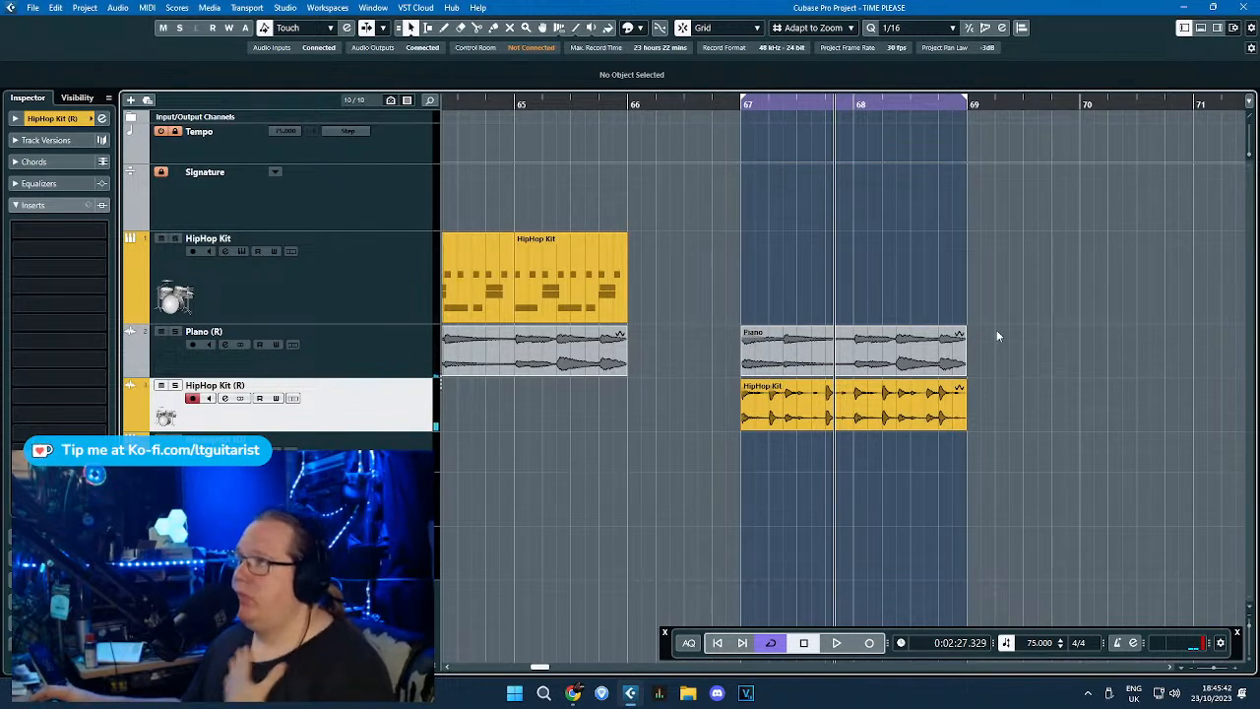
# Unlock the Tempo track, make it slightly taller and lock it again.
pyautogui.scroll(-3, 1016, 313)
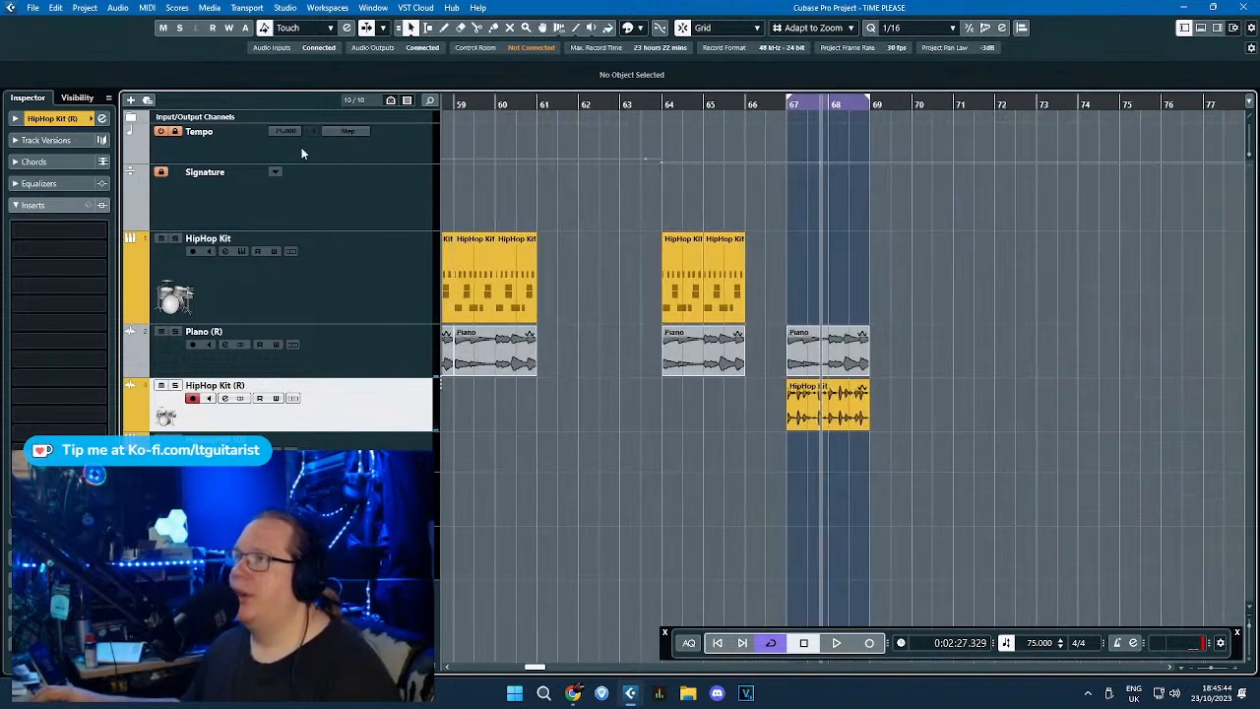
pyautogui.click(373, 169)
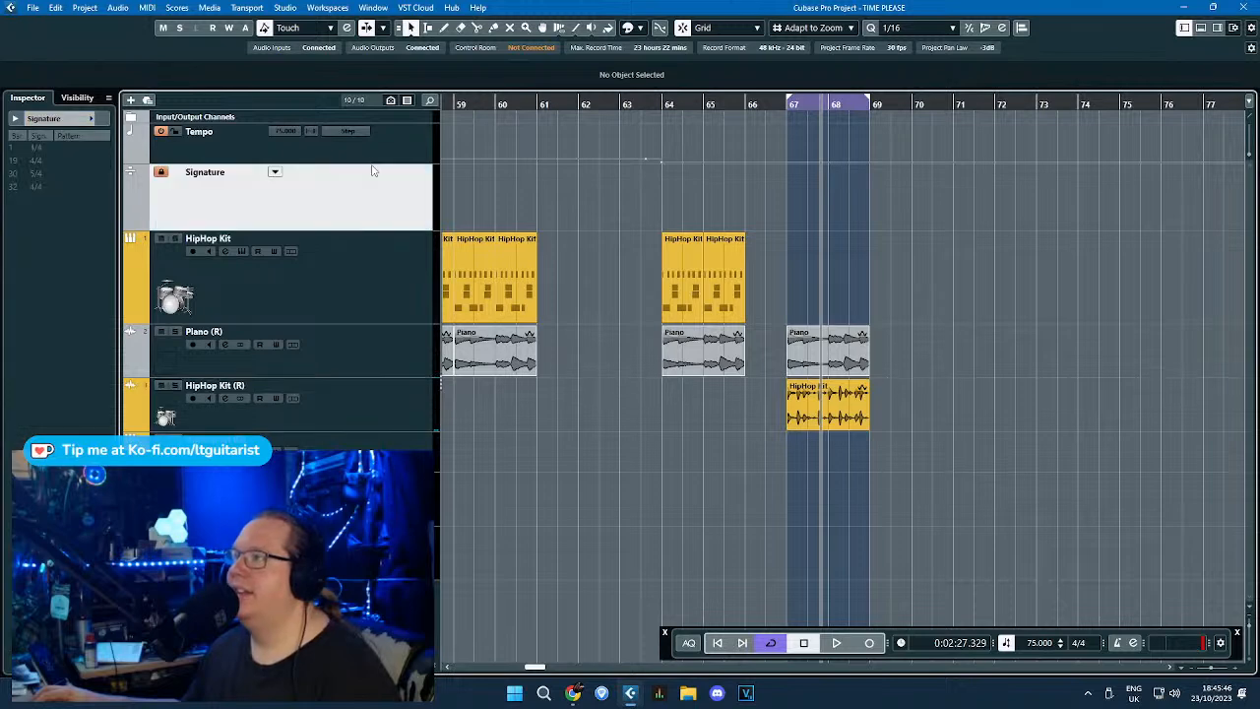
pyautogui.moveTo(377, 161); pyautogui.dragTo(443, 189)
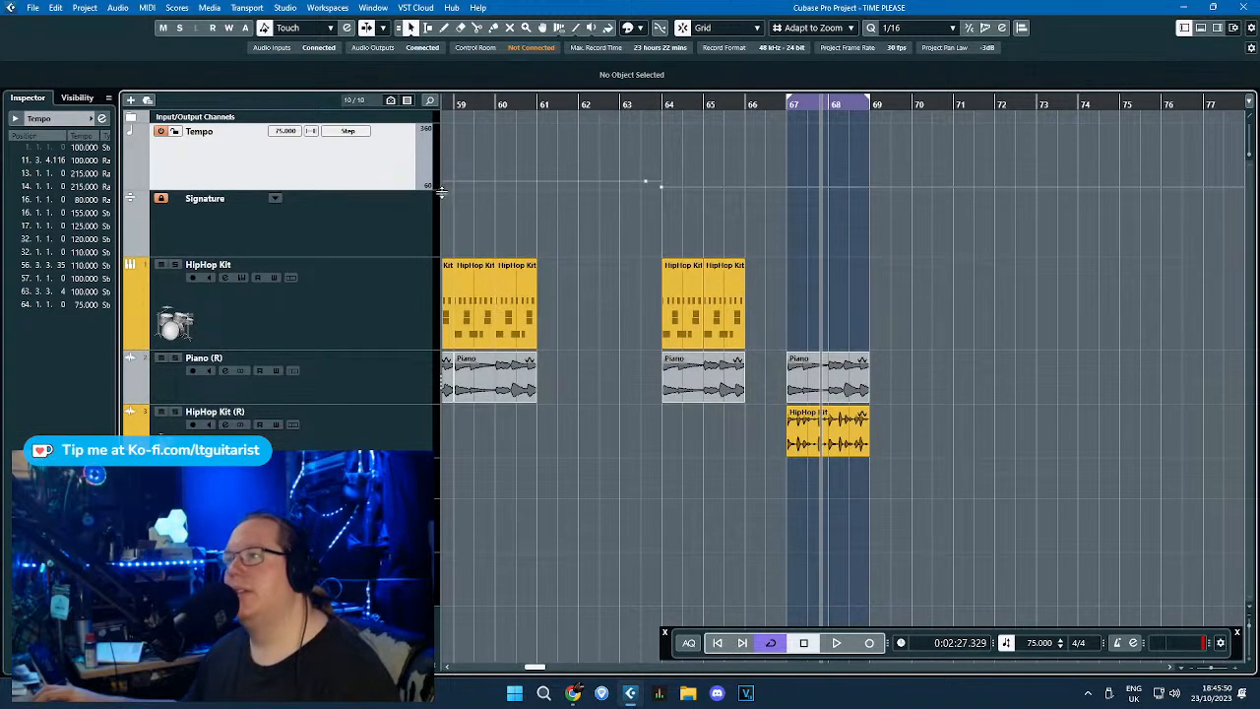
pyautogui.moveTo(439, 191); pyautogui.dragTo(283, 175)
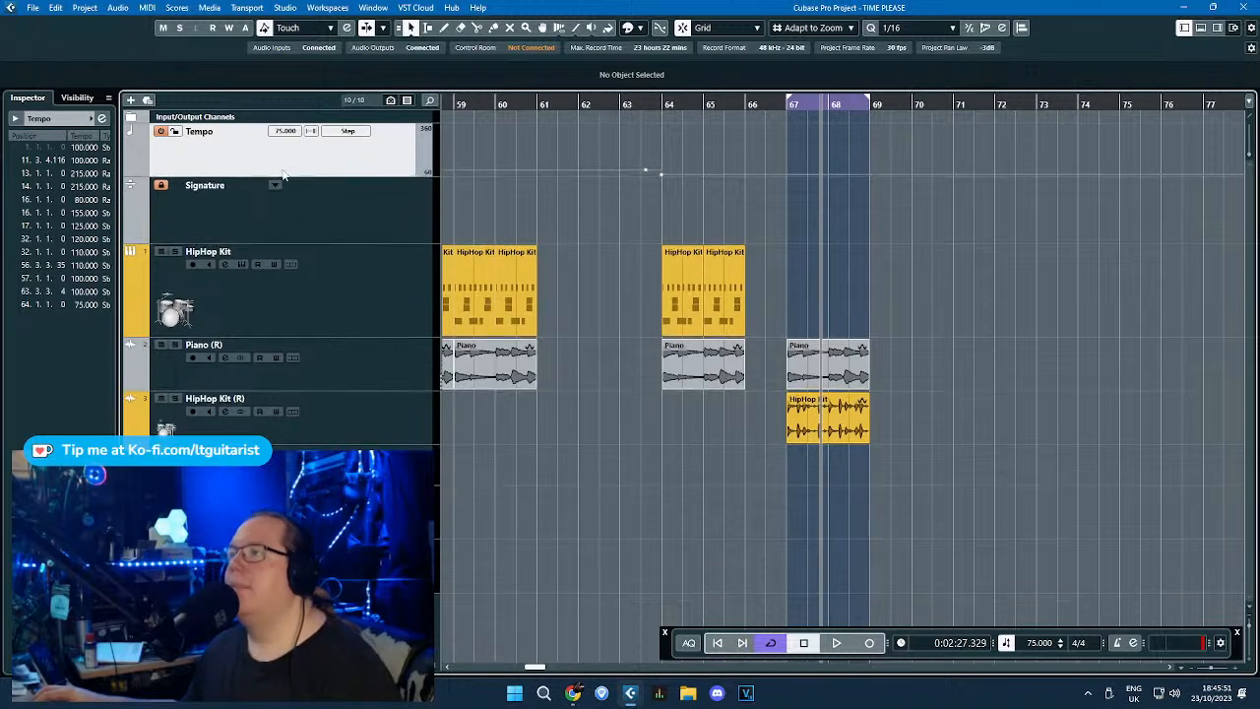
pyautogui.click(177, 133)
pyautogui.scroll(2, 783, 443)
pyautogui.scroll(-3, 807, 471)
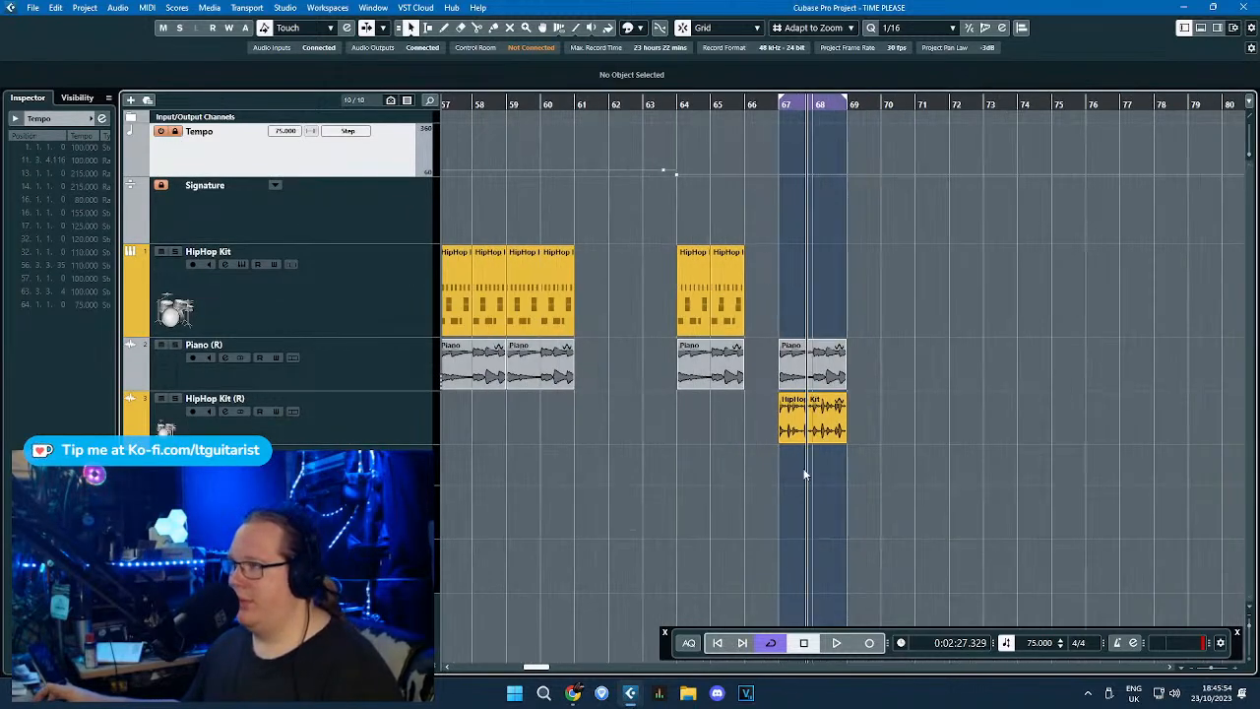
pyautogui.moveTo(900, 467); pyautogui.dragTo(775, 393)
pyautogui.click(742, 483)
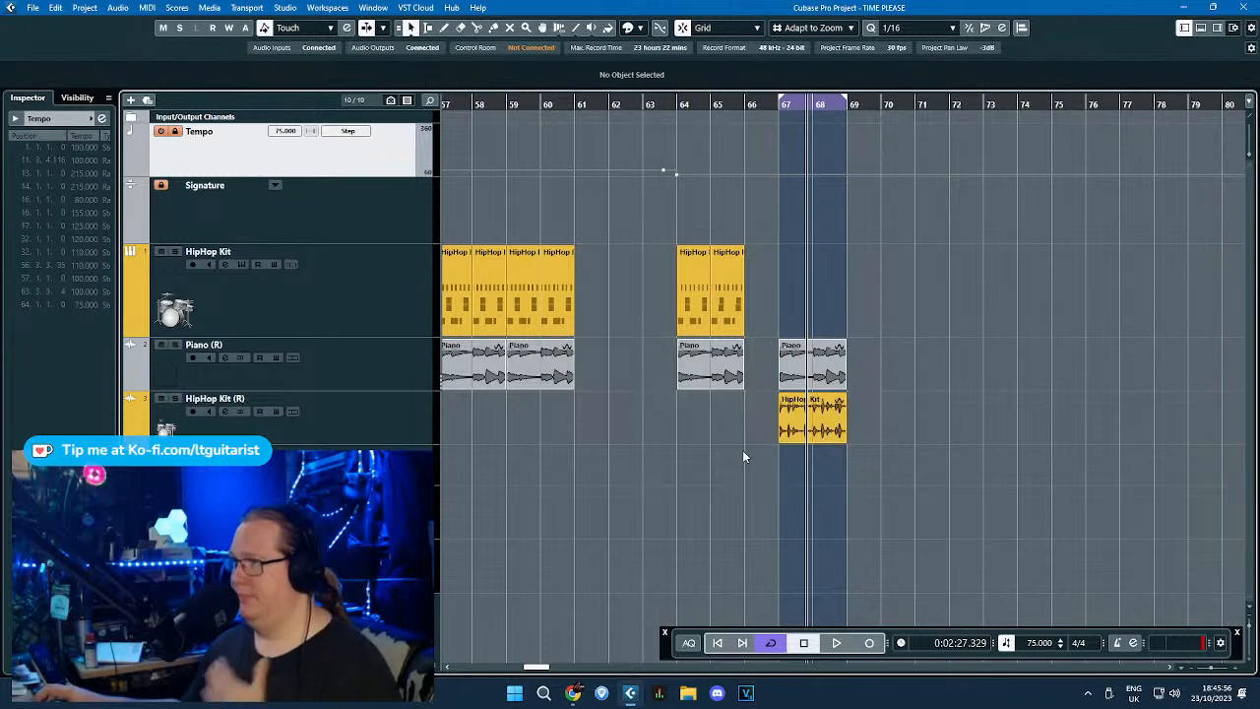
pyautogui.moveTo(645, 519); pyautogui.dragTo(1008, 522)
pyautogui.moveTo(1101, 500); pyautogui.dragTo(1249, 502)
# Set the loop range from bar 57 to bar 61 with the playback cursor at bar 57.
pyautogui.scroll(3, 665, 133)
pyautogui.moveTo(628, 91); pyautogui.dragTo(929, 139)
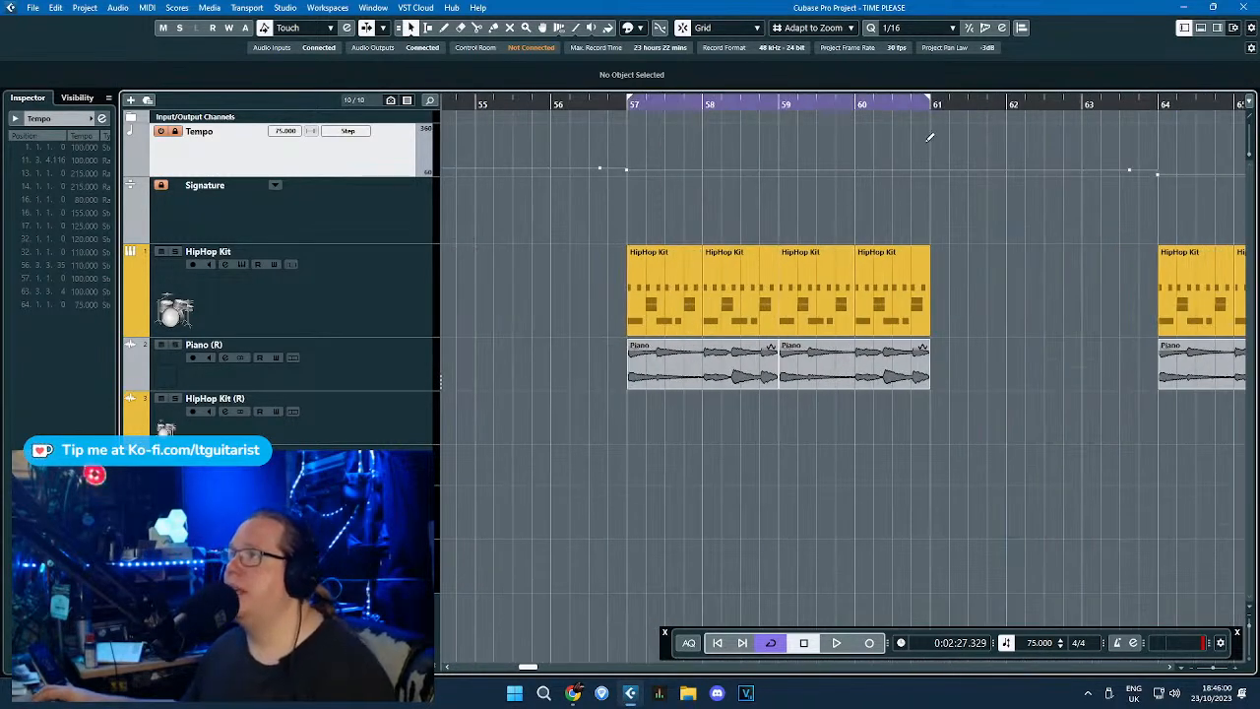
pyautogui.moveTo(626, 103); pyautogui.dragTo(931, 143)
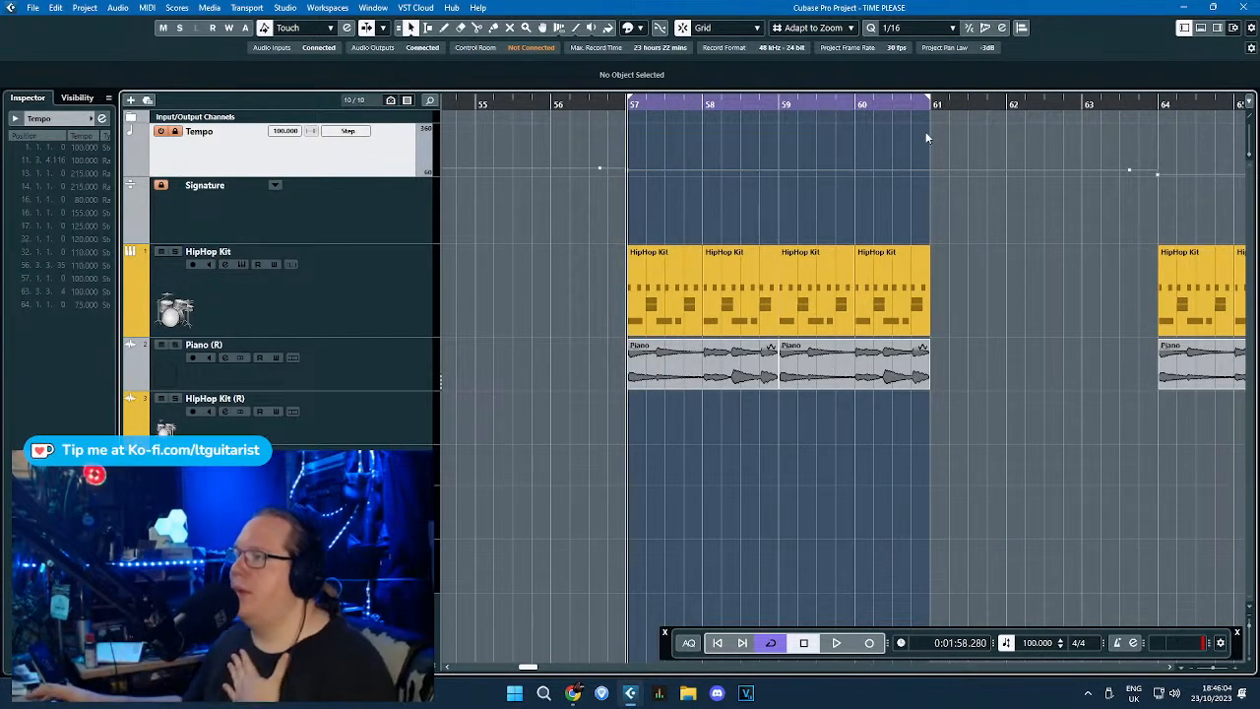
# Split the Piano event starting at bar 59 at positions 59.2.3, 60.1.1, 60.2.3 and 60.4.1.
pyautogui.click(901, 365)
pyautogui.scroll(3, 905, 364)
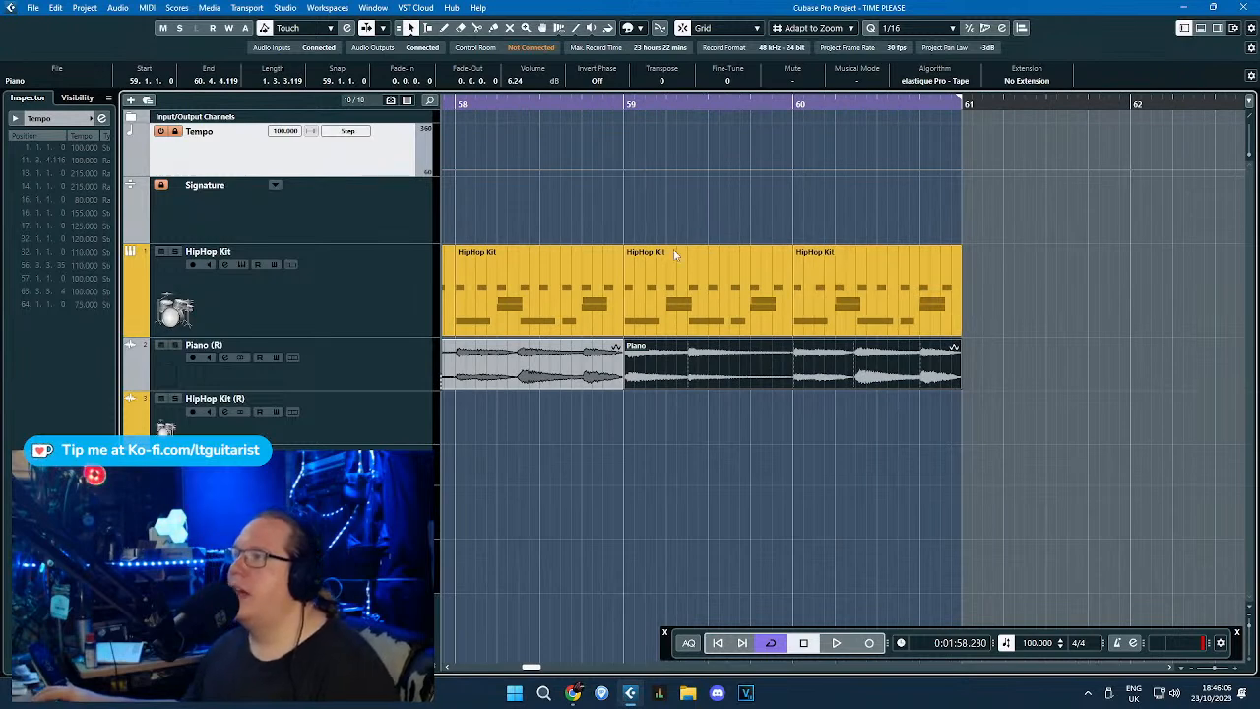
pyautogui.click(689, 372)
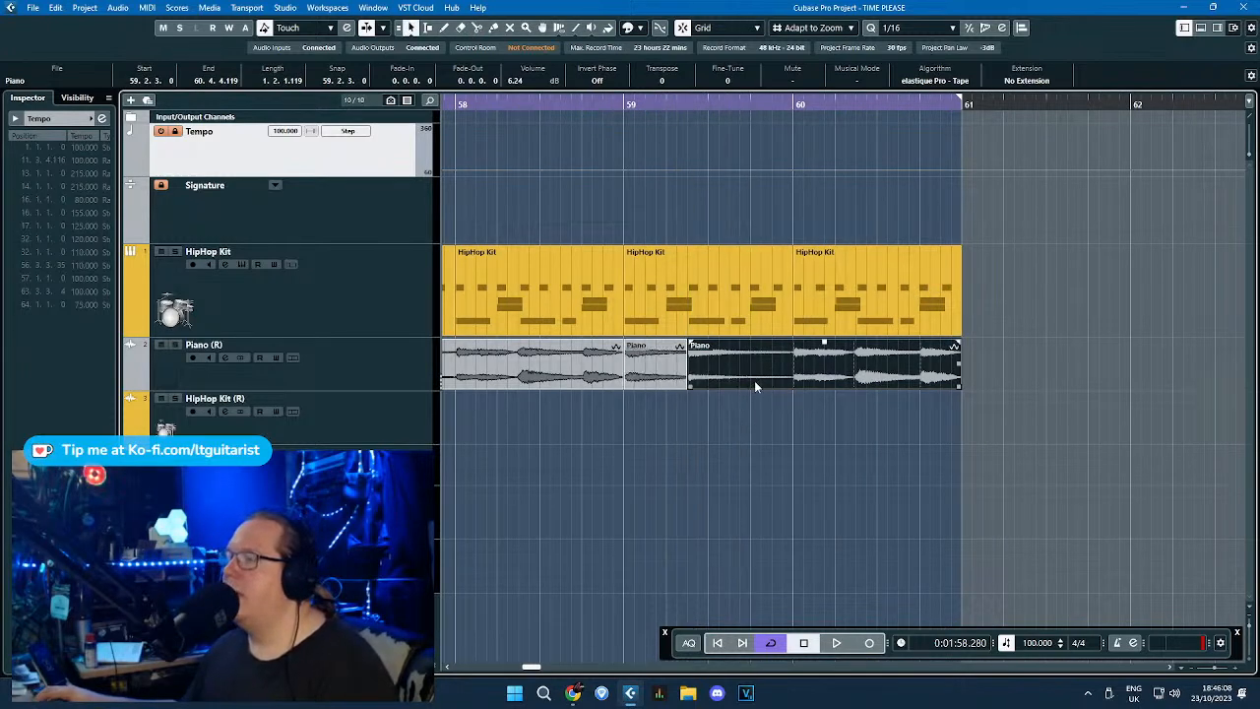
pyautogui.click(790, 377)
pyautogui.press('1')
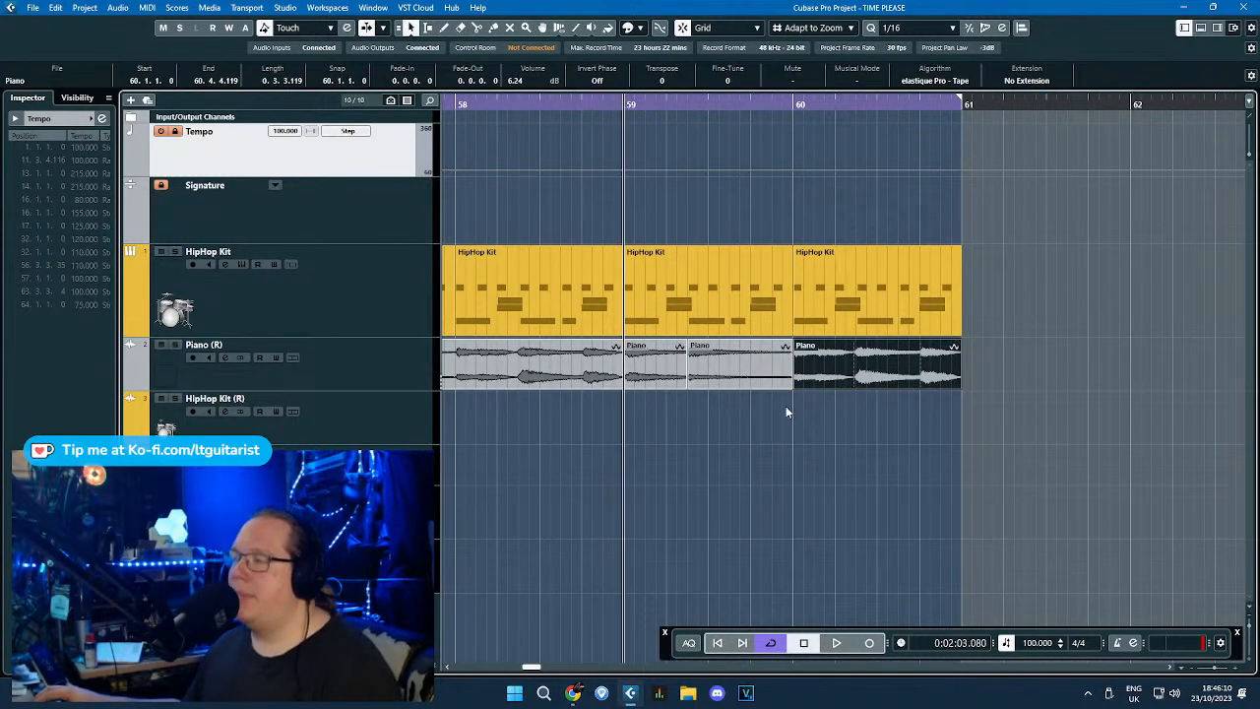
pyautogui.click(859, 366)
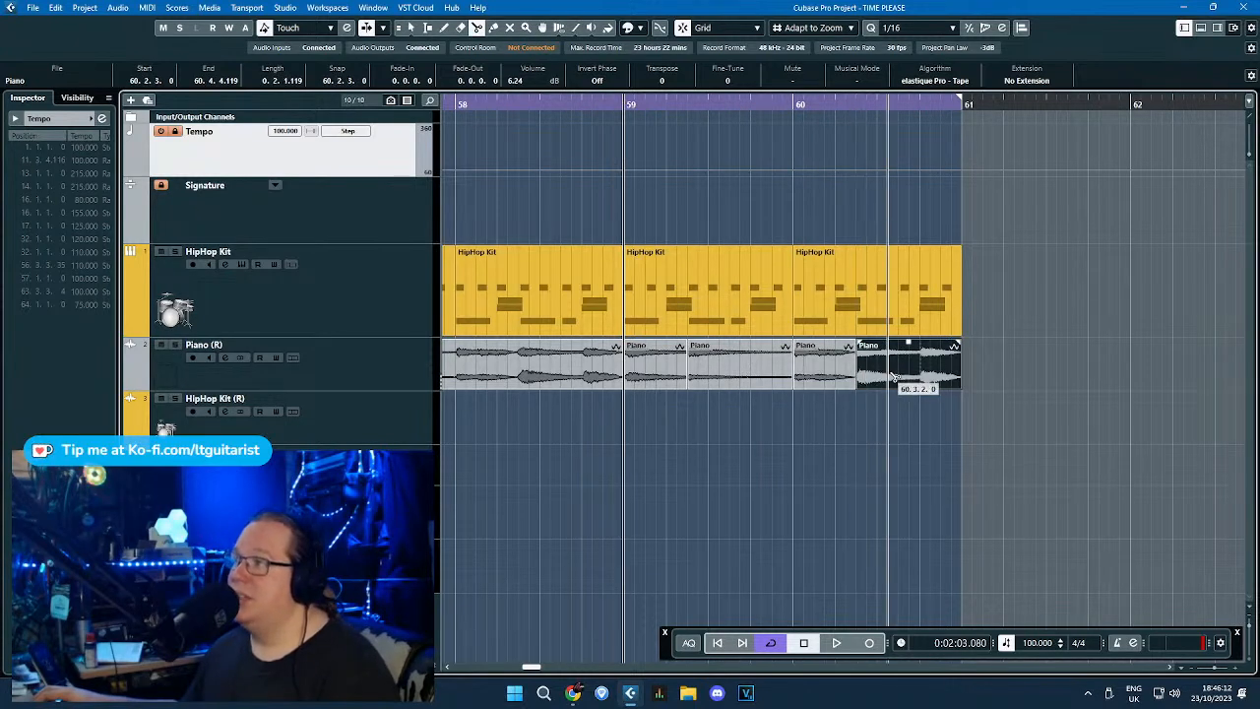
pyautogui.click(920, 370)
pyautogui.press('1')
pyautogui.scroll(2, 722, 394)
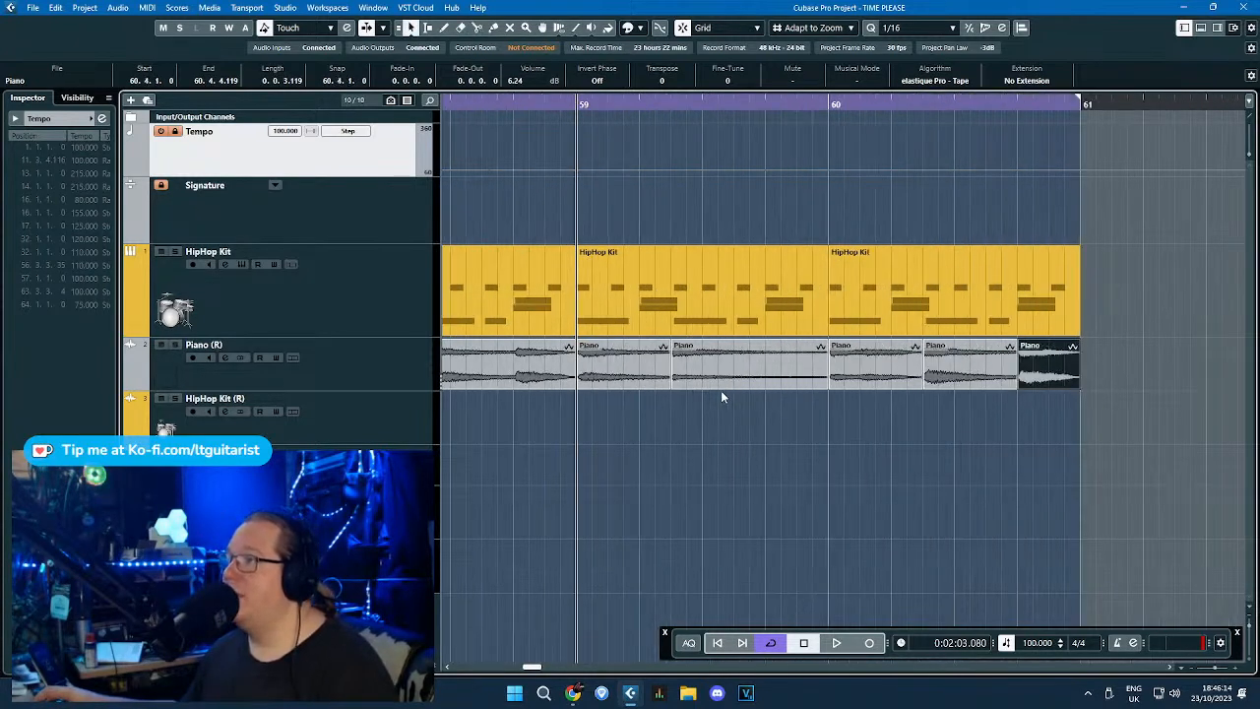
# Resize the first two Piano slices in bar 59 so that they meet about one beat later.
pyautogui.click(787, 380)
pyautogui.click(846, 373)
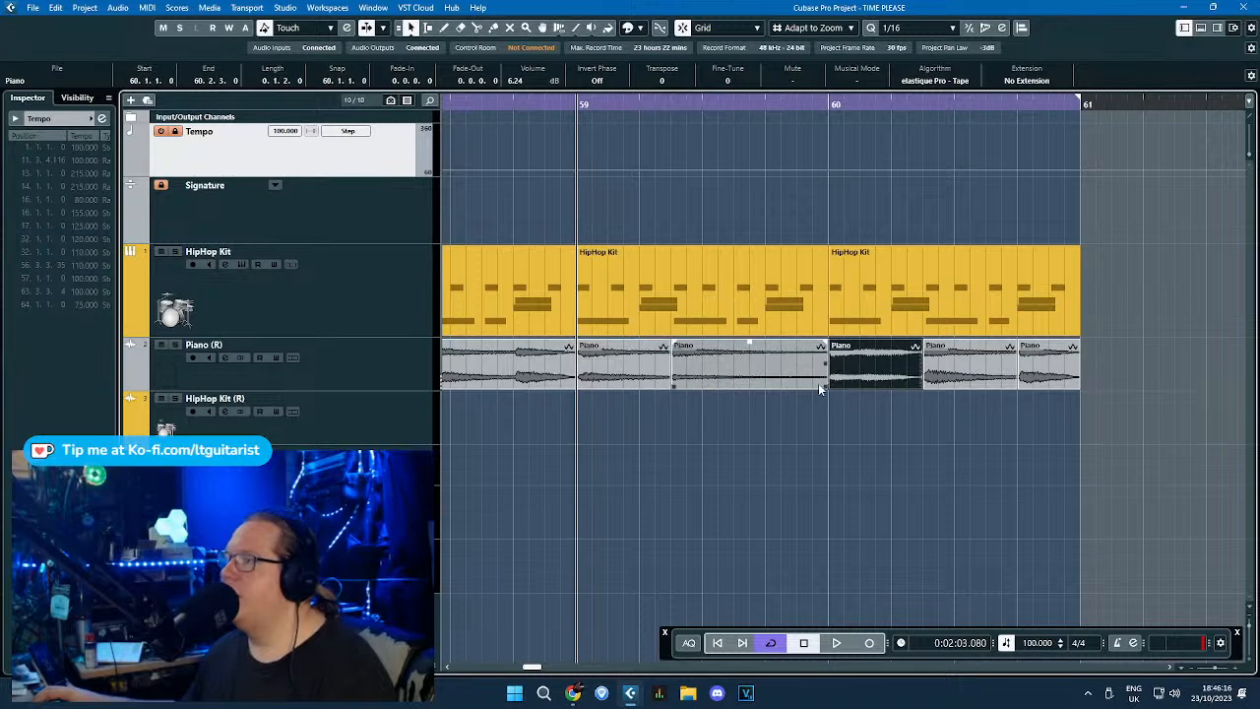
pyautogui.click(714, 364)
pyautogui.press('1')
pyautogui.press('1')
pyautogui.moveTo(675, 386); pyautogui.dragTo(735, 387)
pyautogui.press('1')
pyautogui.click(669, 379)
pyautogui.press('1')
pyautogui.click(717, 424)
# Play the bar 57 to 61 loop to hear the re-timed Piano slices with the drums.
pyautogui.press('space')
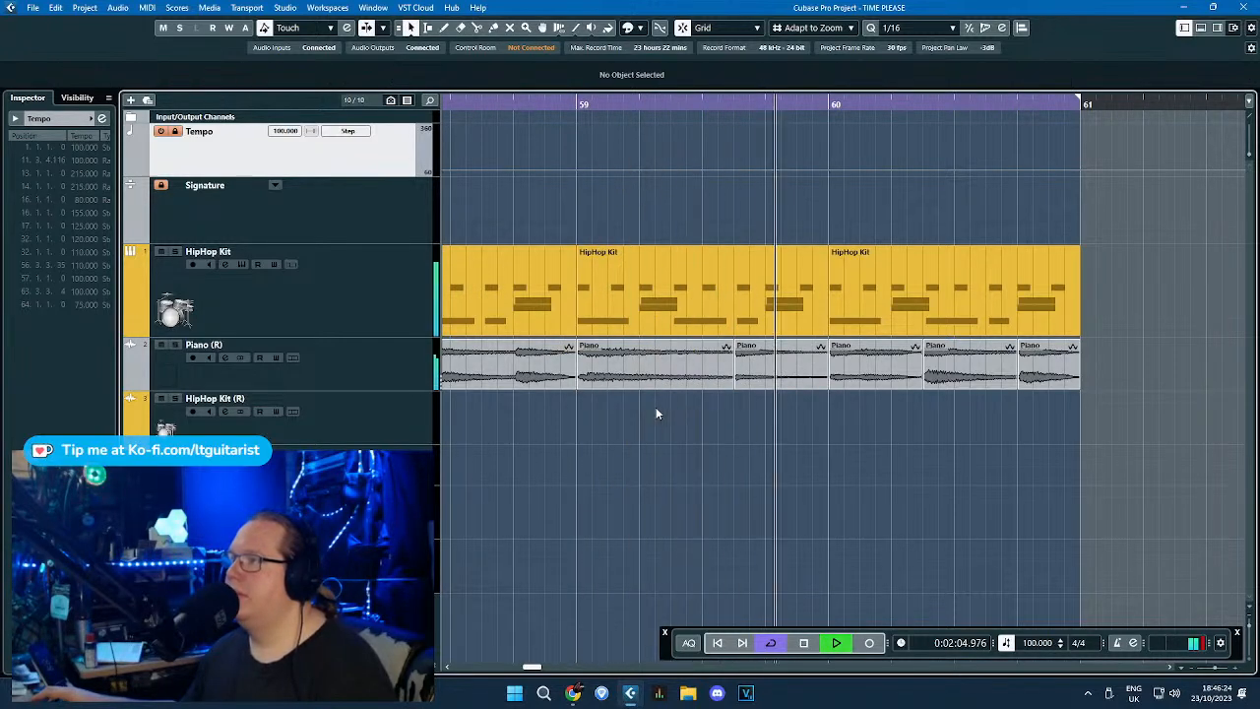
pyautogui.press('g')
pyautogui.press('g')
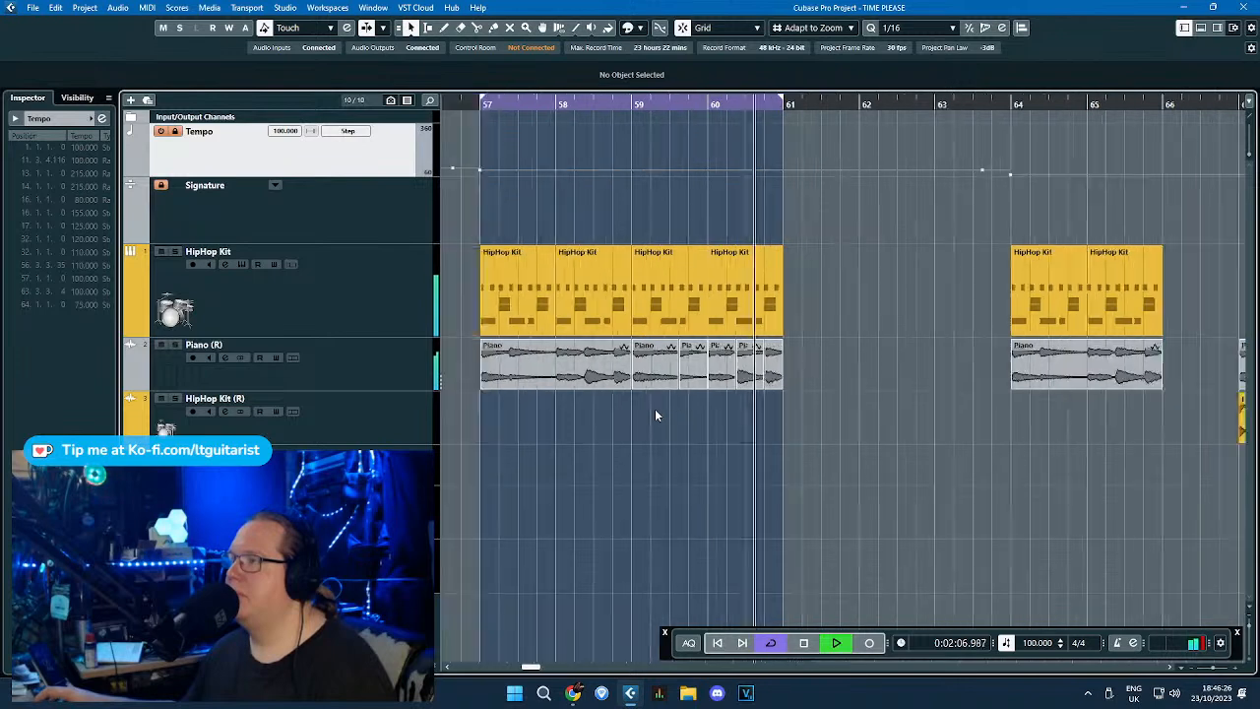
pyautogui.press('h')
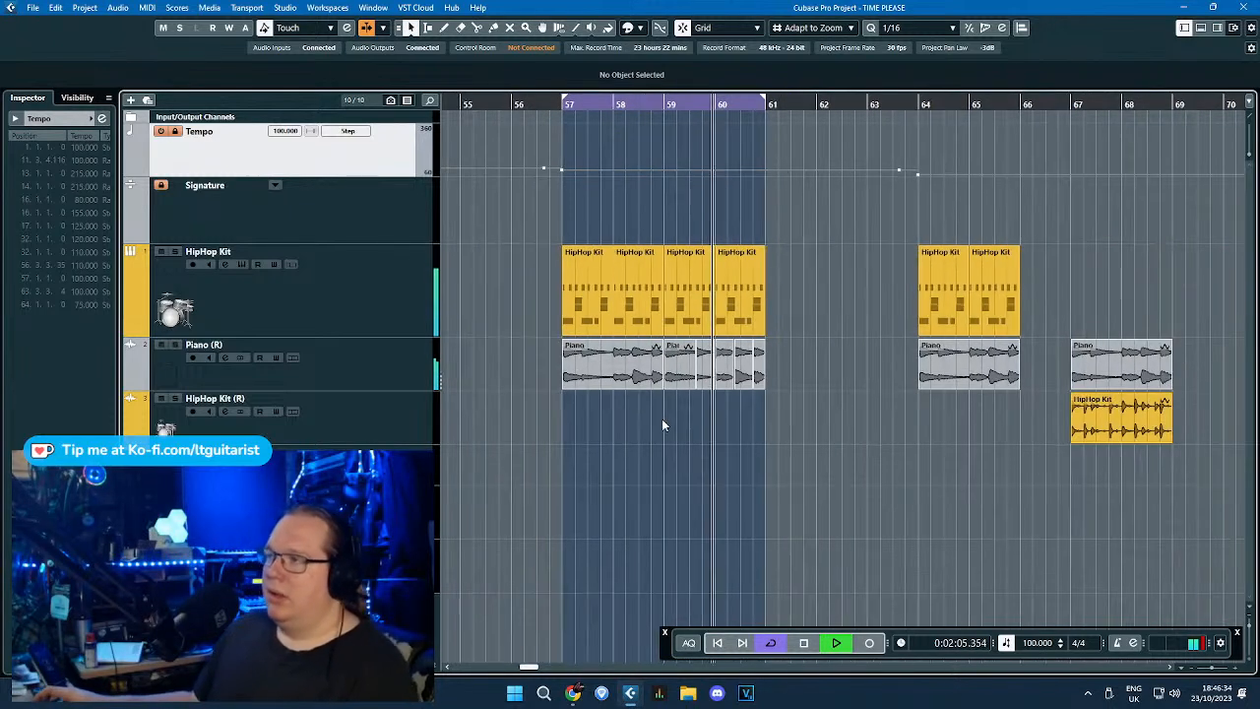
# Stop playback and undo the splits and resizing of the Piano event starting at bar 59.
pyautogui.press('g')
pyautogui.press('space')
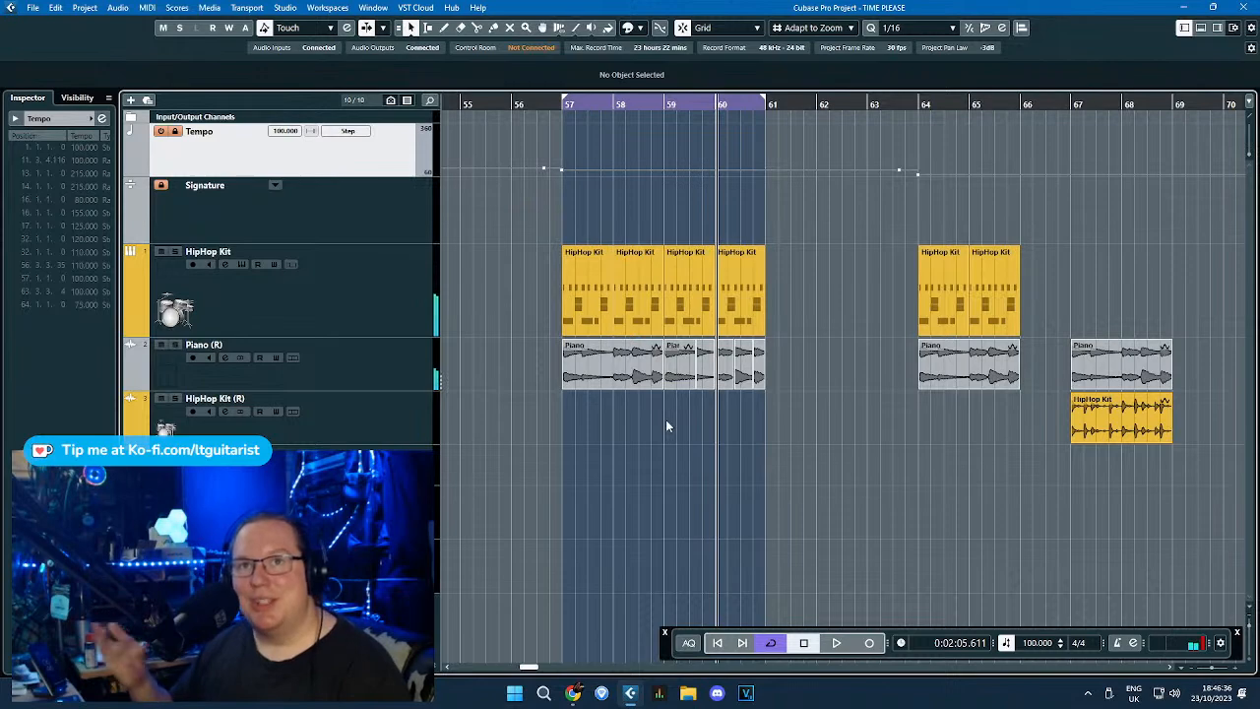
pyautogui.scroll(3, 666, 419)
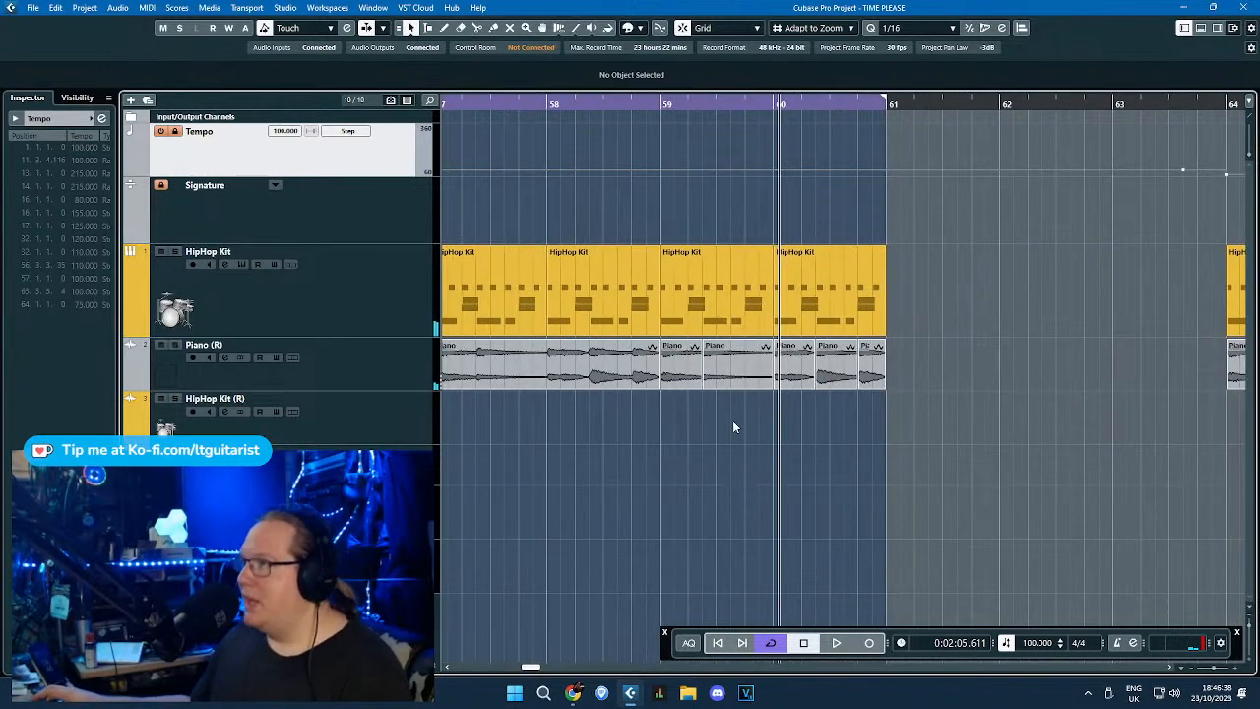
pyautogui.hotkey('ctrl', 'z')
pyautogui.hotkey('ctrl', 'z')
pyautogui.hotkey('ctrl', 'z')
pyautogui.scroll(-2, 800, 466)
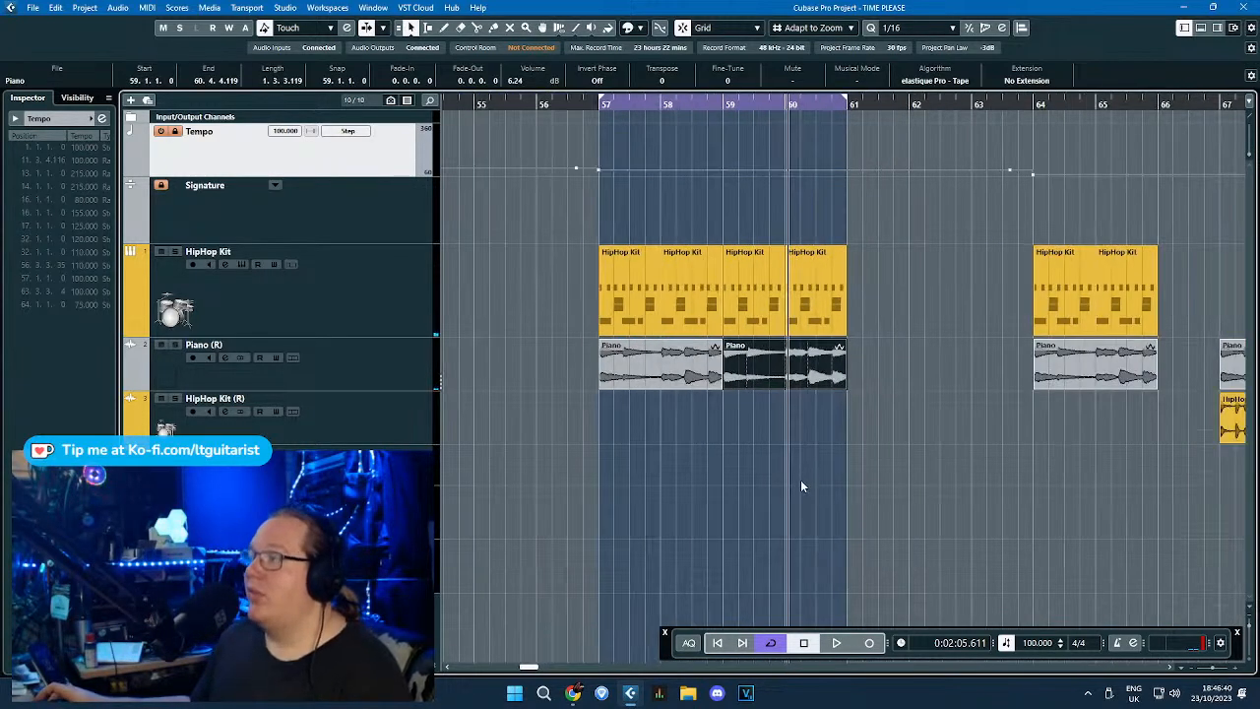
# Set the stretch algorithm of the Piano clip to elastique Pro - Time in the Sample Editor.
pyautogui.click(840, 477)
pyautogui.doubleClick(826, 369)
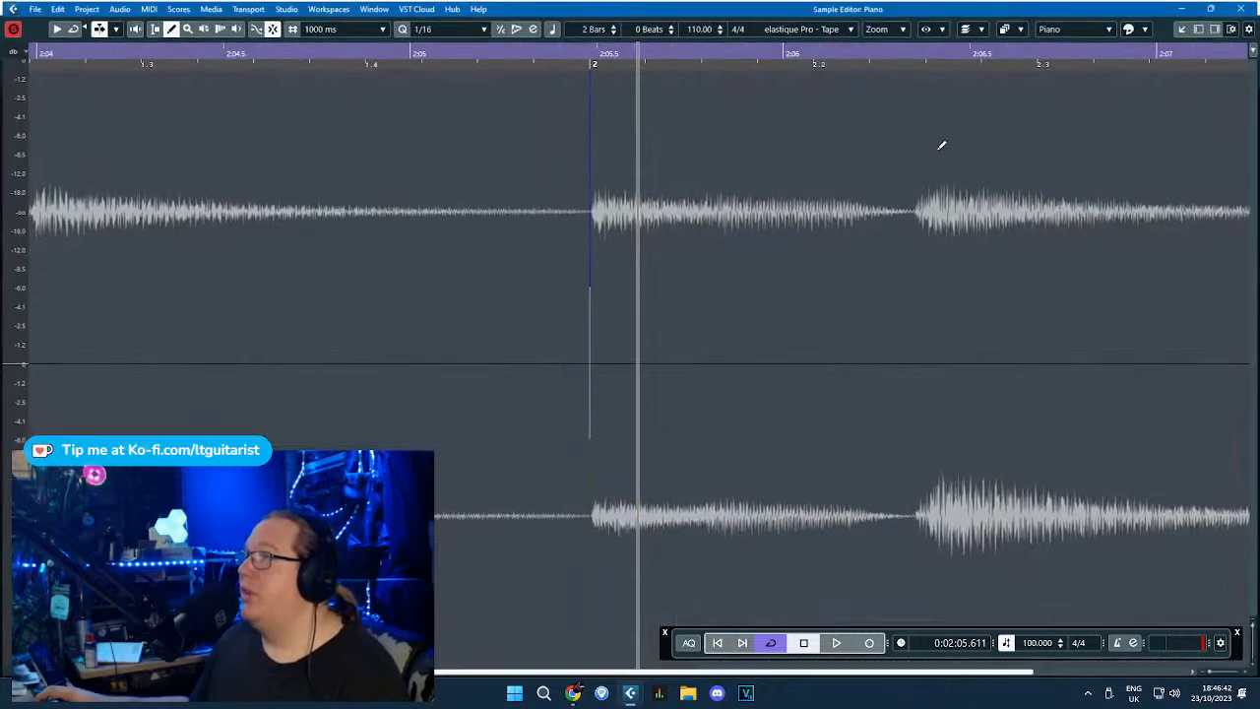
pyautogui.moveTo(837, 47)
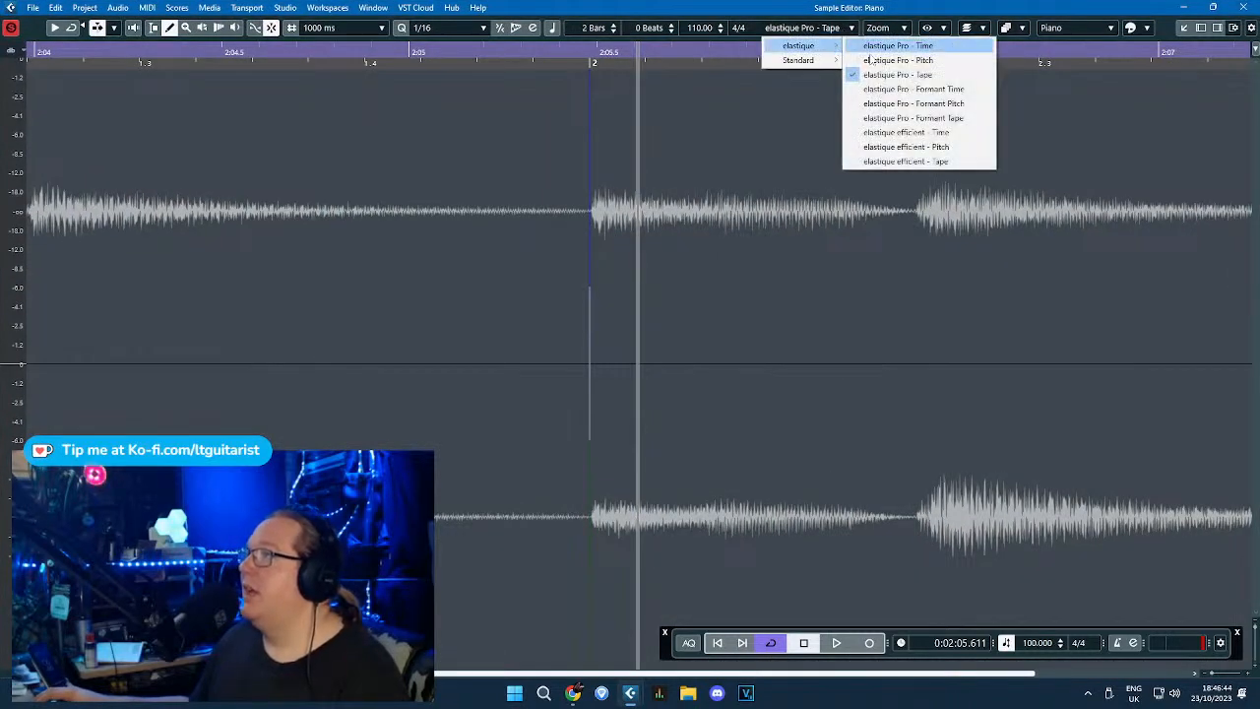
pyautogui.click(925, 45)
pyautogui.click(1242, 6)
# Split the Piano event starting at bar 59 at positions 59.2.3 and 60.1.1.
pyautogui.scroll(3, 746, 421)
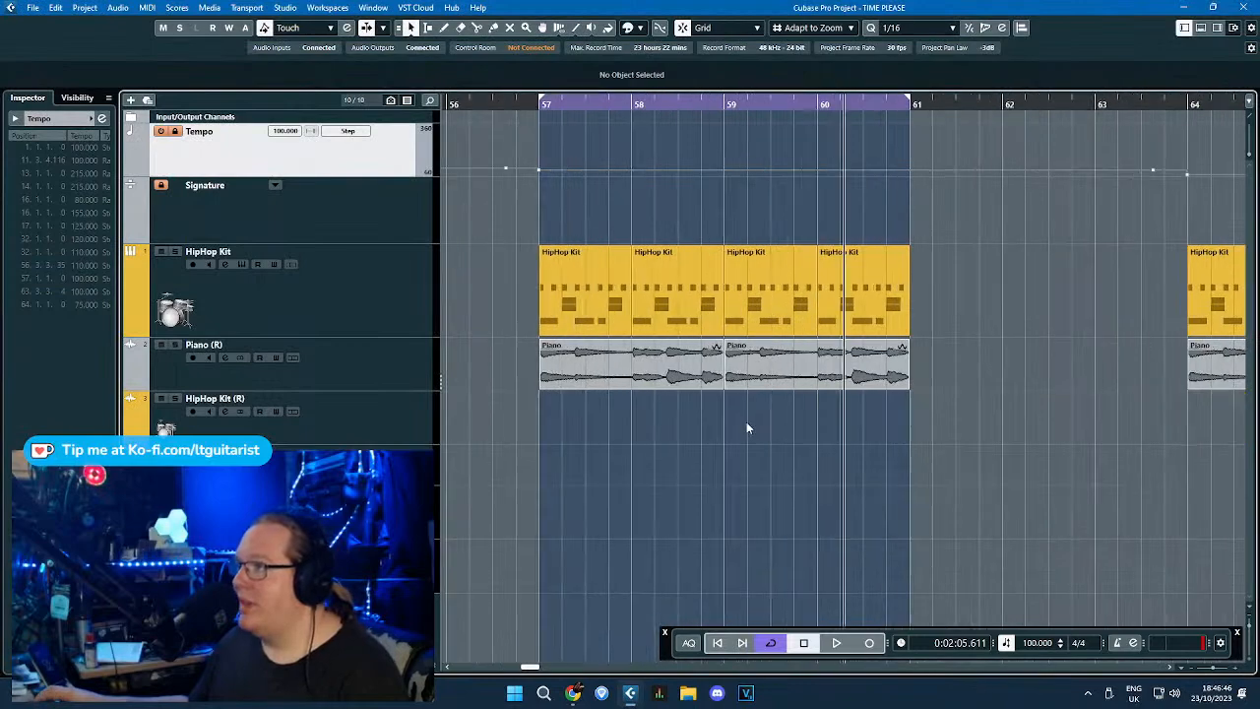
pyautogui.click(774, 373)
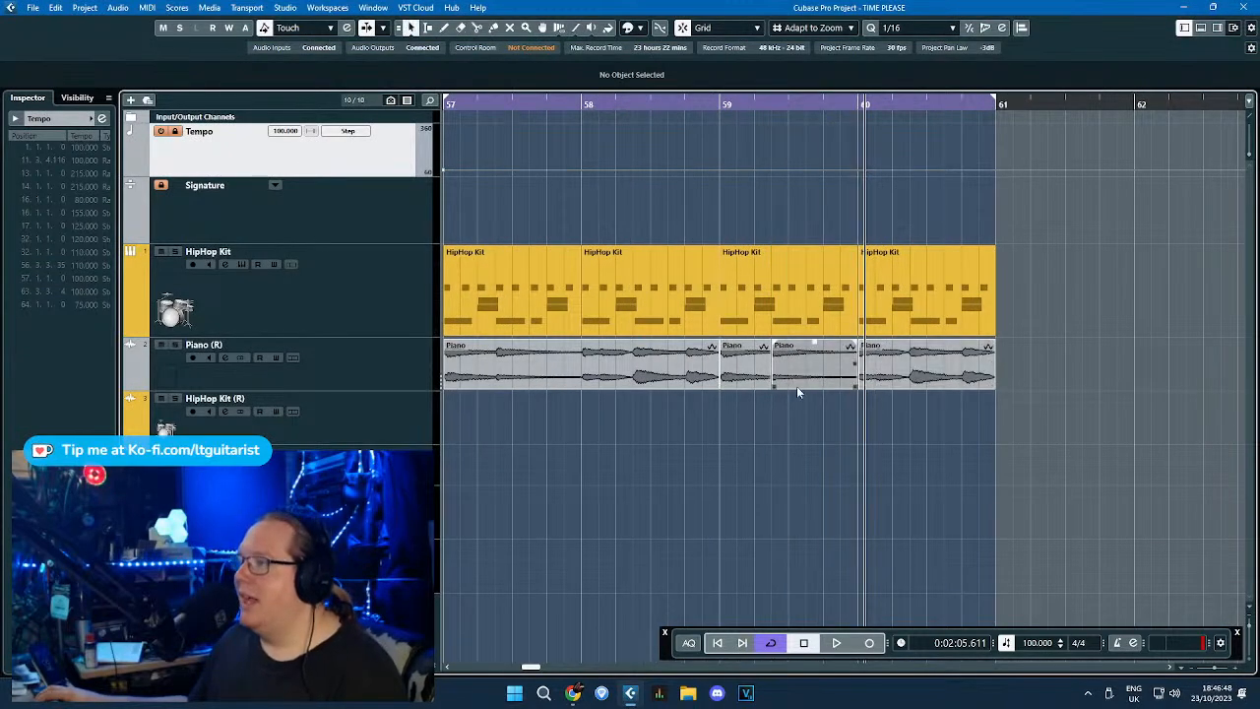
pyautogui.press('1')
# Time-stretch the first two Piano slices in bar 59 so that they meet at 59.4.1.
pyautogui.click(747, 379)
pyautogui.scroll(1, 795, 385)
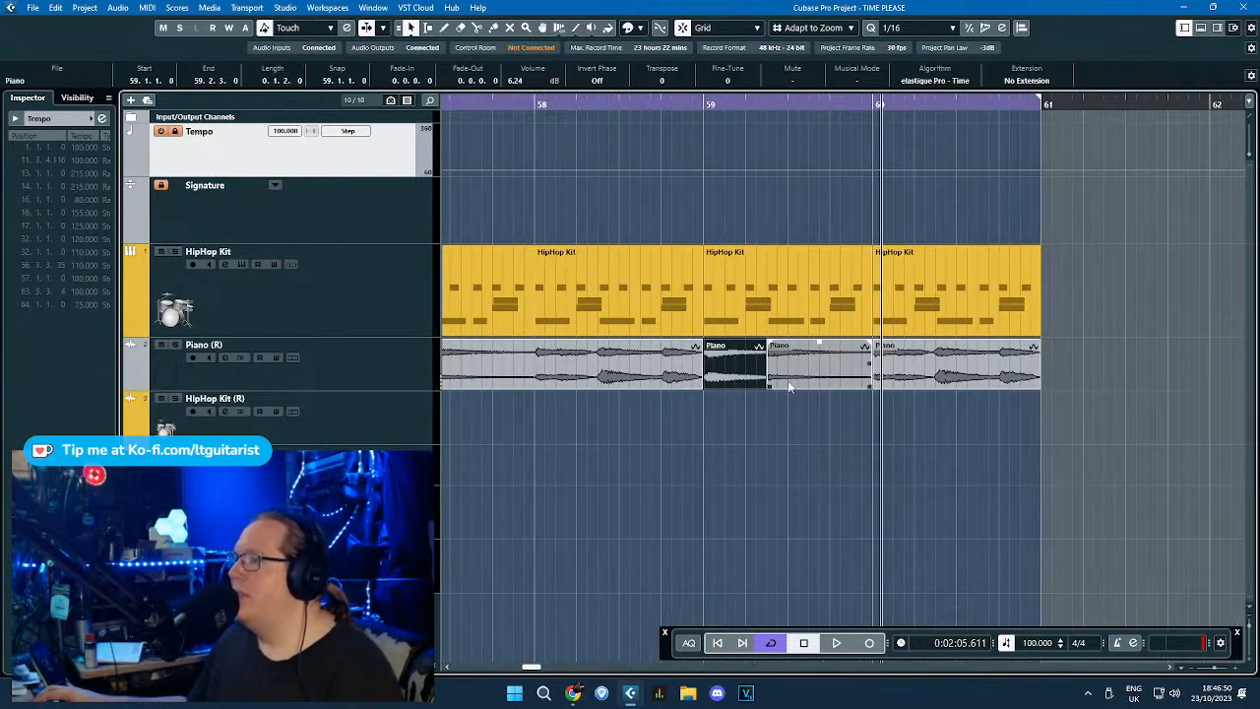
pyautogui.click(790, 382)
pyautogui.press('1')
pyautogui.press('1')
pyautogui.moveTo(768, 386); pyautogui.dragTo(827, 391)
pyautogui.click(800, 416)
pyautogui.press('1')
# Solo the Piano (R) track and play the loop from bar 57 to hear the stretched slices.
pyautogui.moveTo(704, 104); pyautogui.dragTo(694, 106)
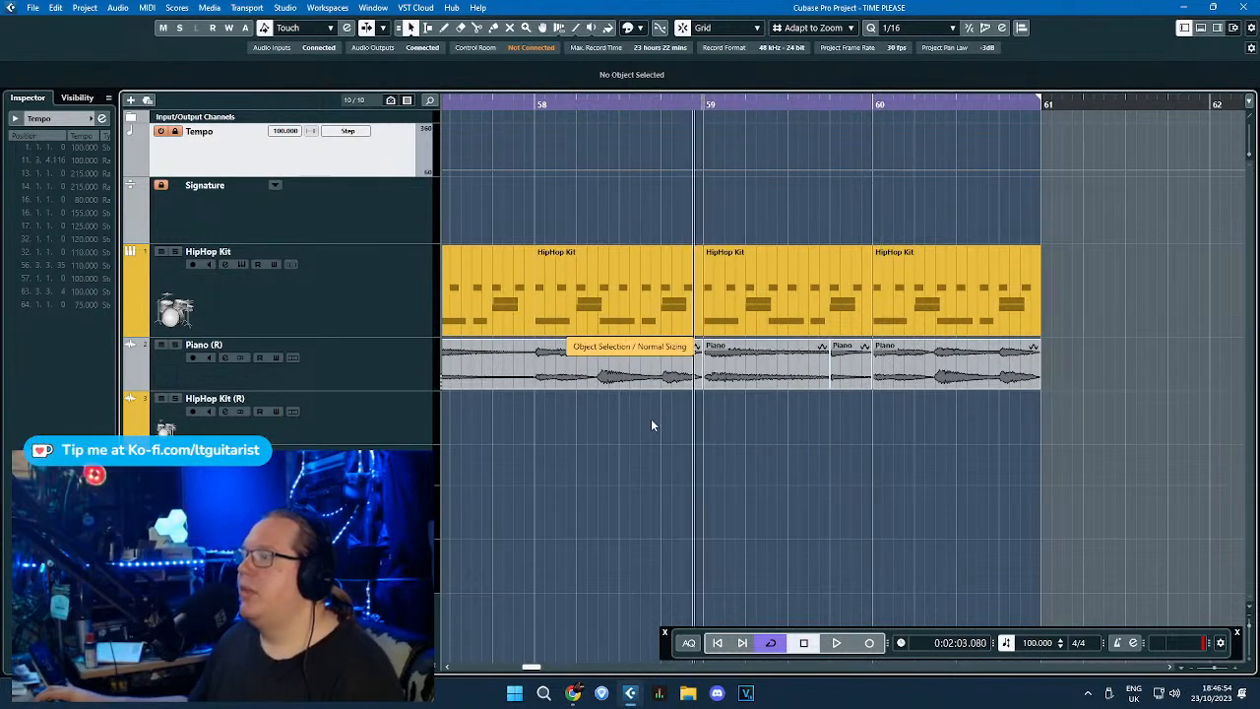
pyautogui.scroll(-2, 651, 419)
pyautogui.click(468, 363)
pyautogui.click(516, 102)
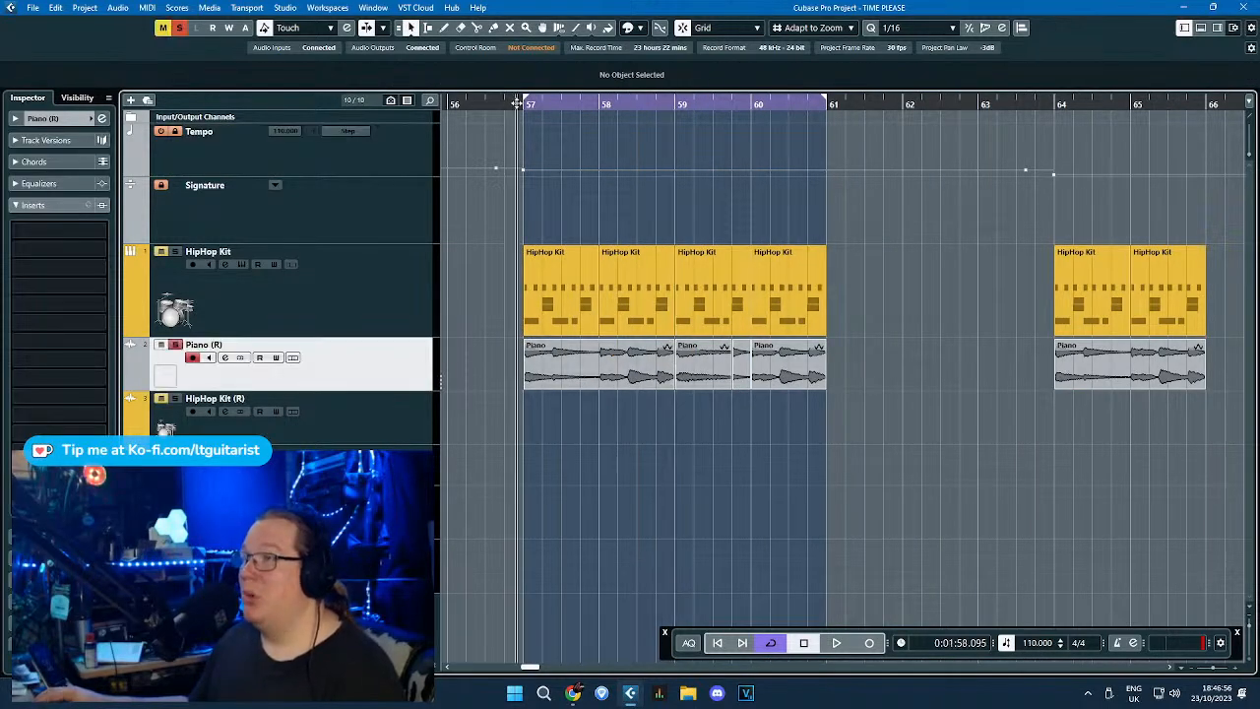
pyautogui.press('space')
pyautogui.scroll(2, 635, 494)
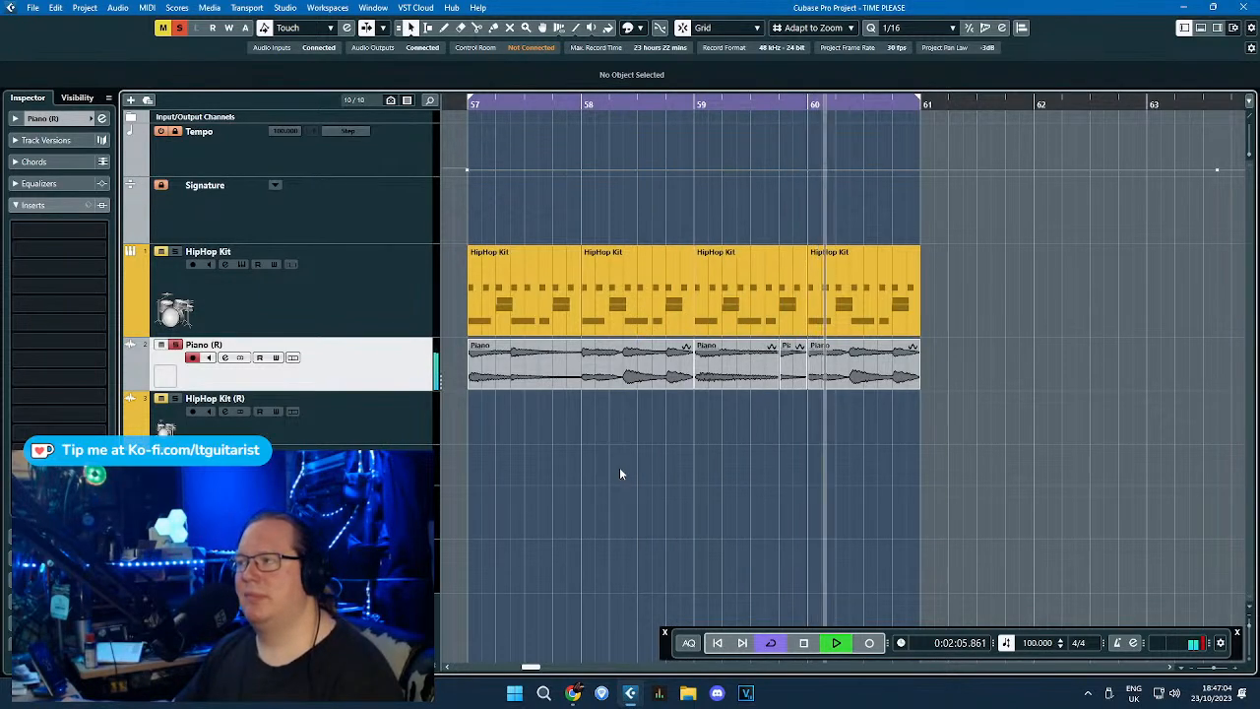
pyautogui.scroll(2, 841, 501)
pyautogui.scroll(-3, 848, 491)
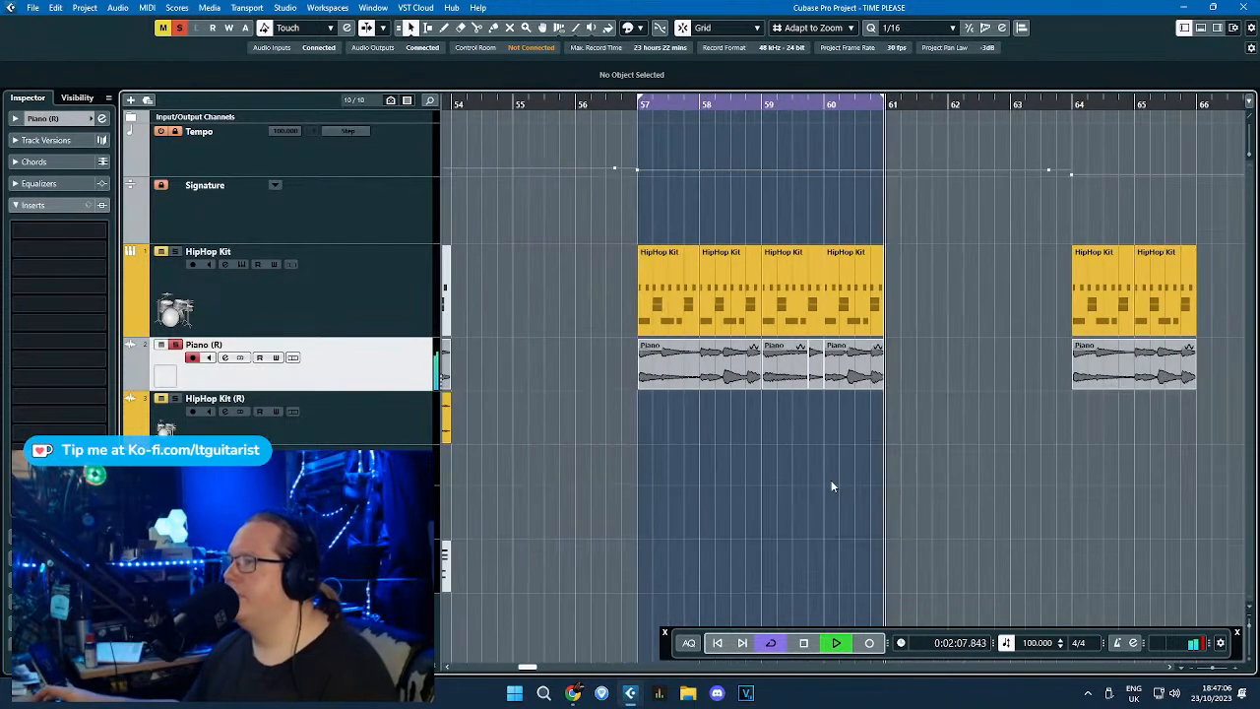
# Stop playback and split the Piano slice in bar 60 at positions 60.2.3 and 60.4.1.
pyautogui.scroll(2, 945, 427)
pyautogui.press('3')
pyautogui.press('space')
pyautogui.scroll(3, 1062, 394)
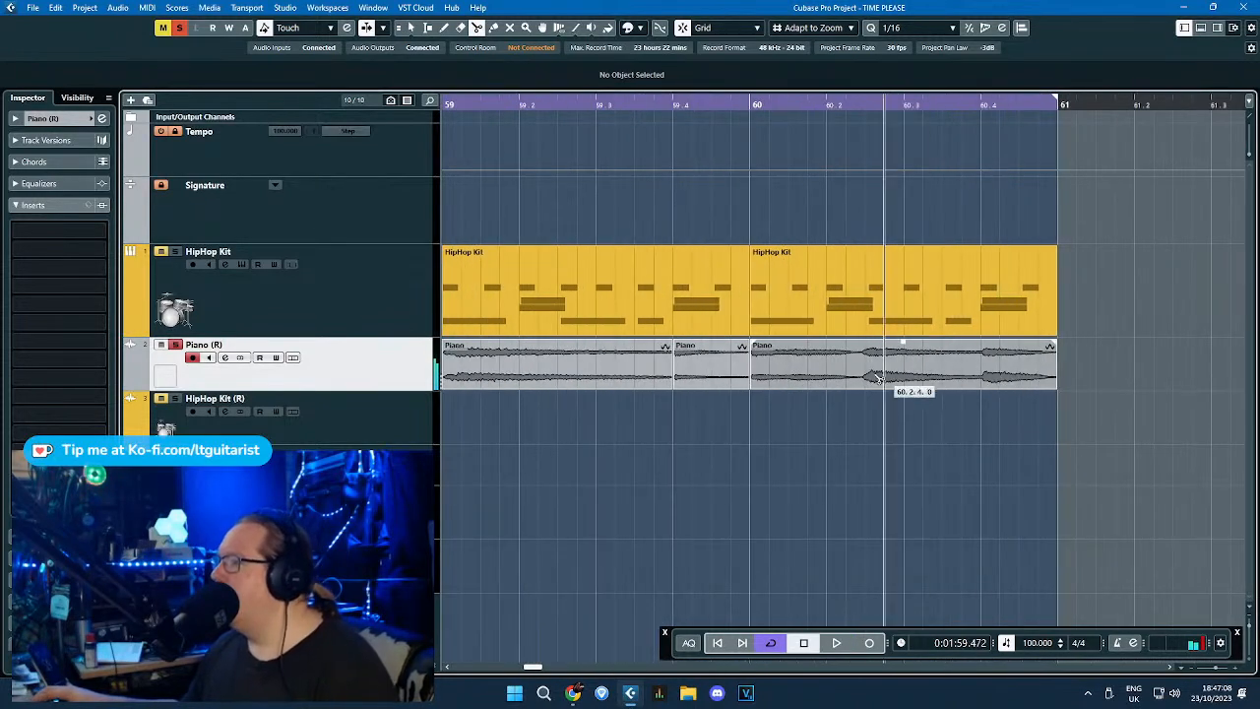
pyautogui.click(870, 376)
pyautogui.click(984, 385)
# Delete the last Piano slice in bar 60 and time-stretch the preceding slice to end at bar 61.
pyautogui.press('1')
pyautogui.click(997, 384)
pyautogui.press('Delete')
pyautogui.click(910, 382)
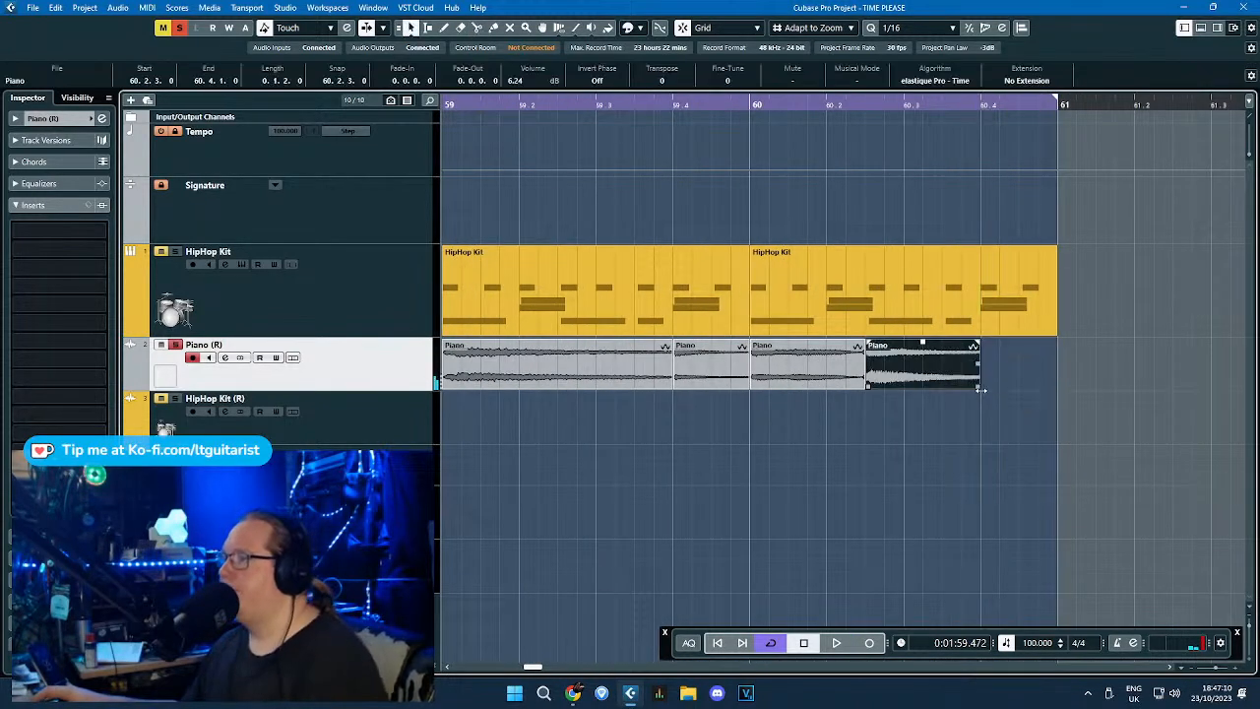
pyautogui.moveTo(980, 389); pyautogui.dragTo(1059, 391)
pyautogui.scroll(-3, 991, 415)
pyautogui.click(989, 418)
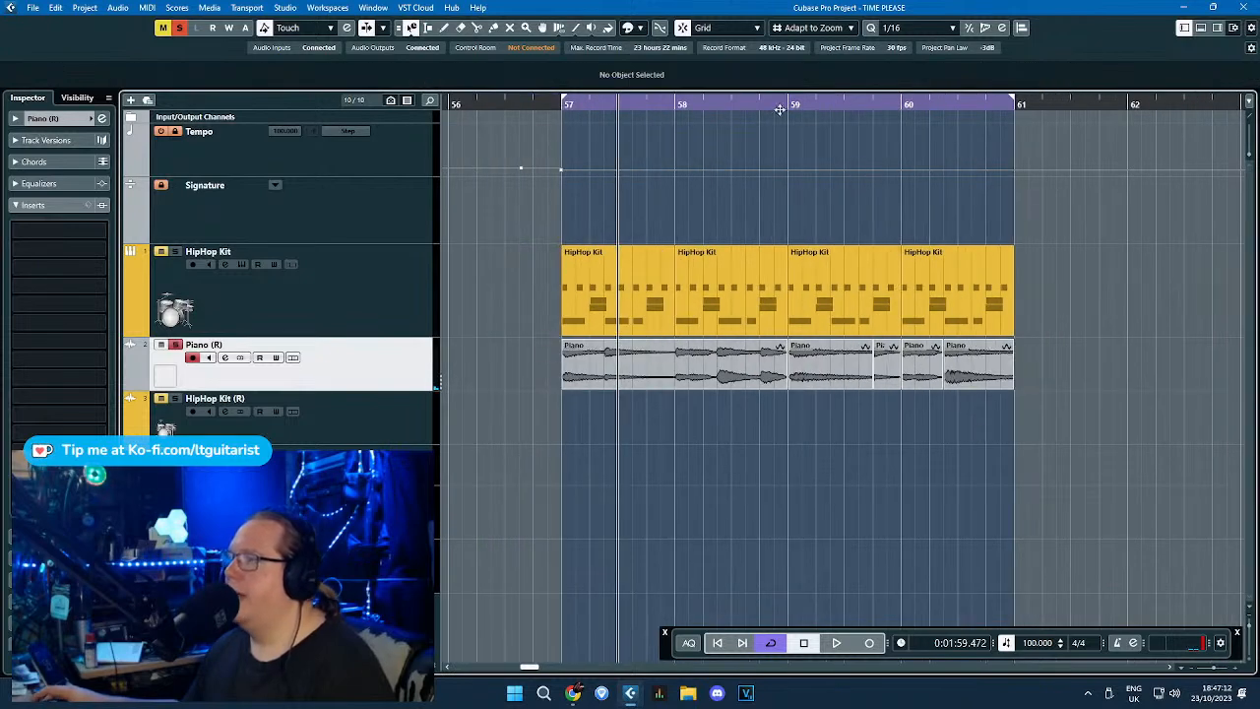
# Play the loop from bar 57 with the HipHop Kit soloed alongside the Piano (R) track.
pyautogui.click(565, 103)
pyautogui.press('space')
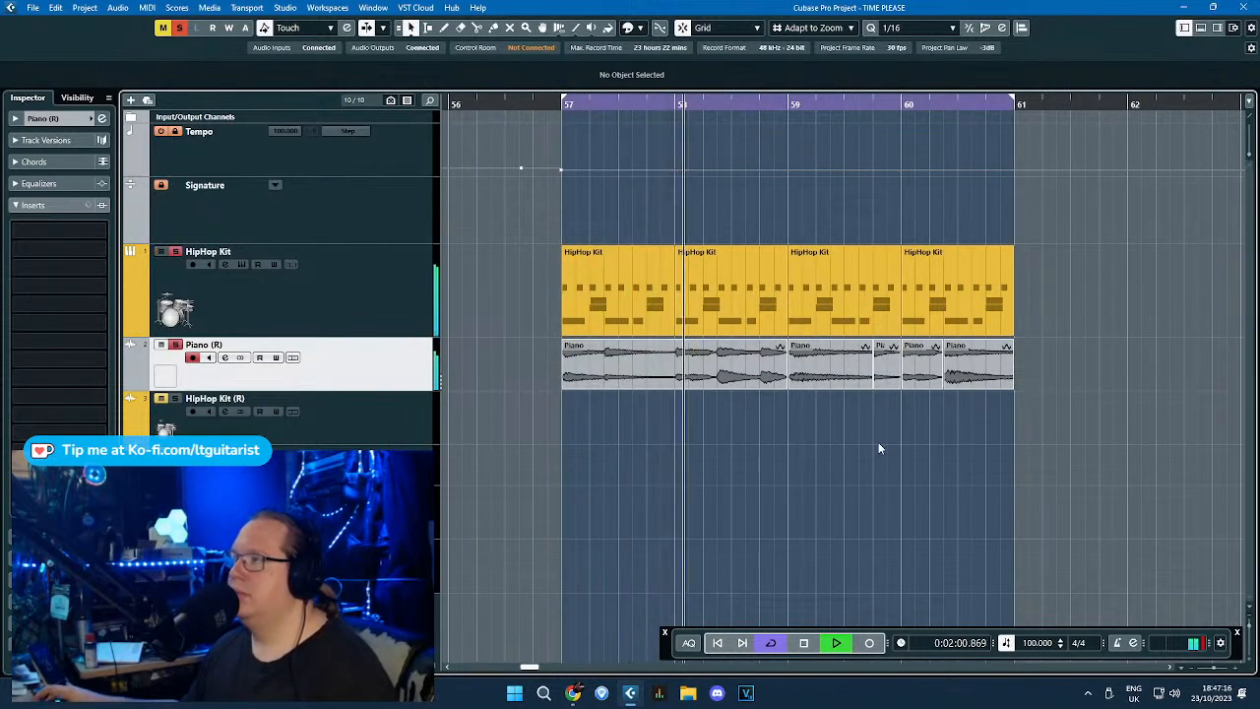
pyautogui.scroll(2, 879, 442)
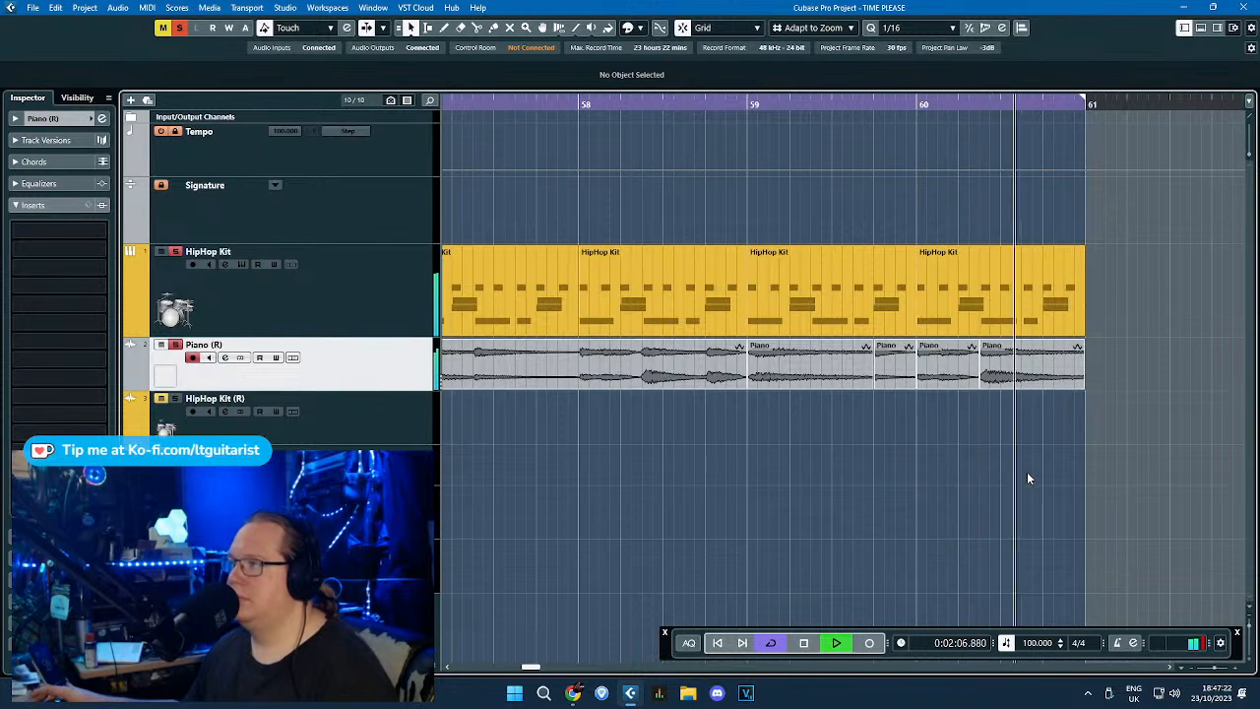
pyautogui.scroll(-2, 1029, 477)
pyautogui.click(364, 278)
pyautogui.press('space')
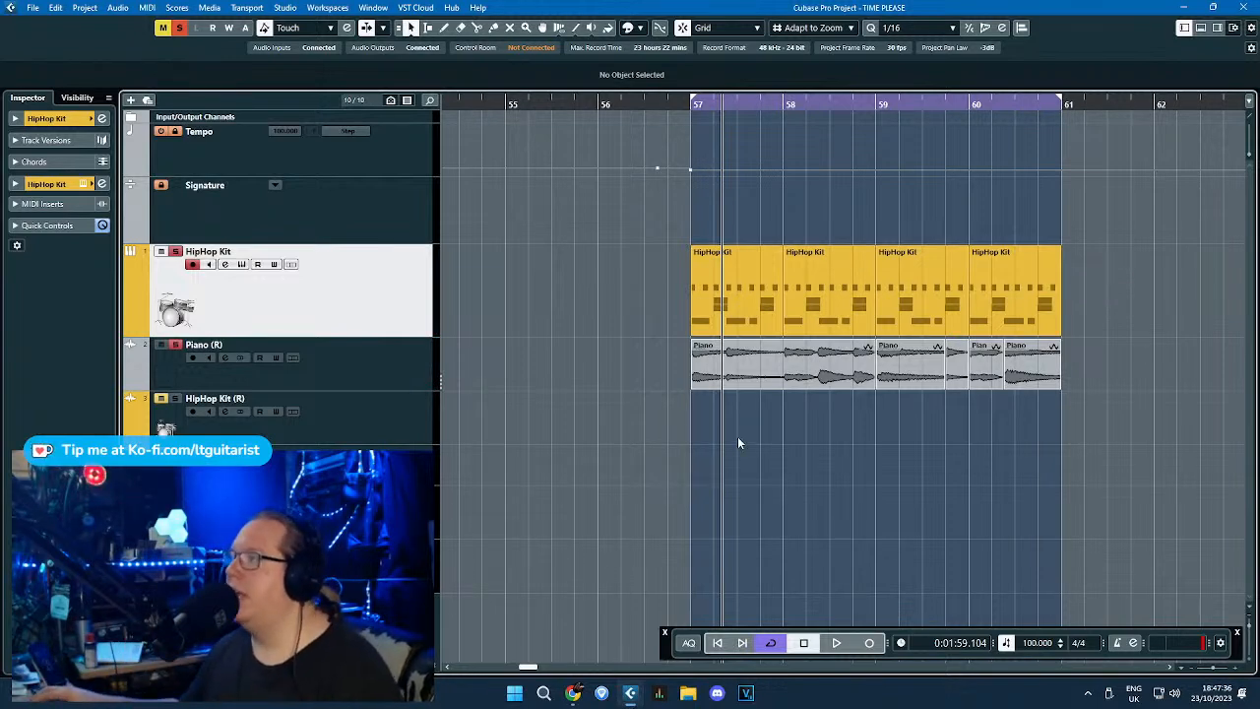
pyautogui.scroll(-2, 737, 437)
pyautogui.click(731, 384)
pyautogui.hotkey('ctrl', 'd')
pyautogui.click(790, 373)
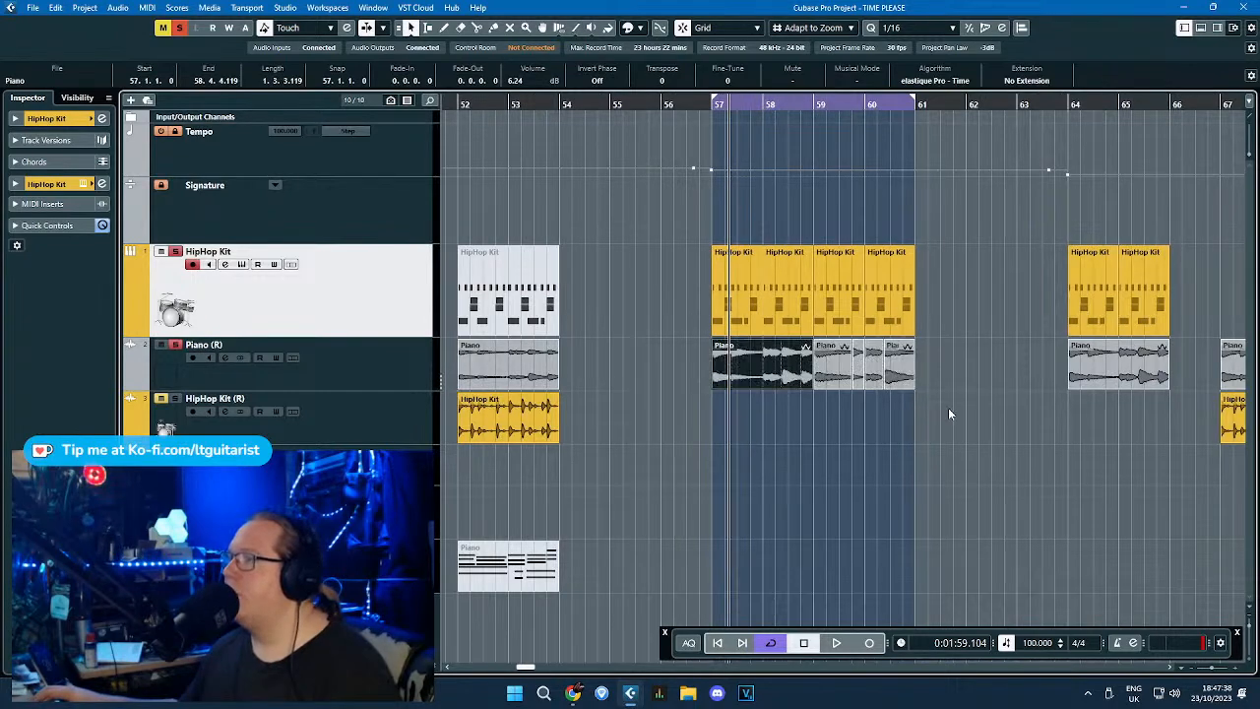
pyautogui.moveTo(1114, 494); pyautogui.dragTo(1247, 501)
pyautogui.scroll(-3, 906, 482)
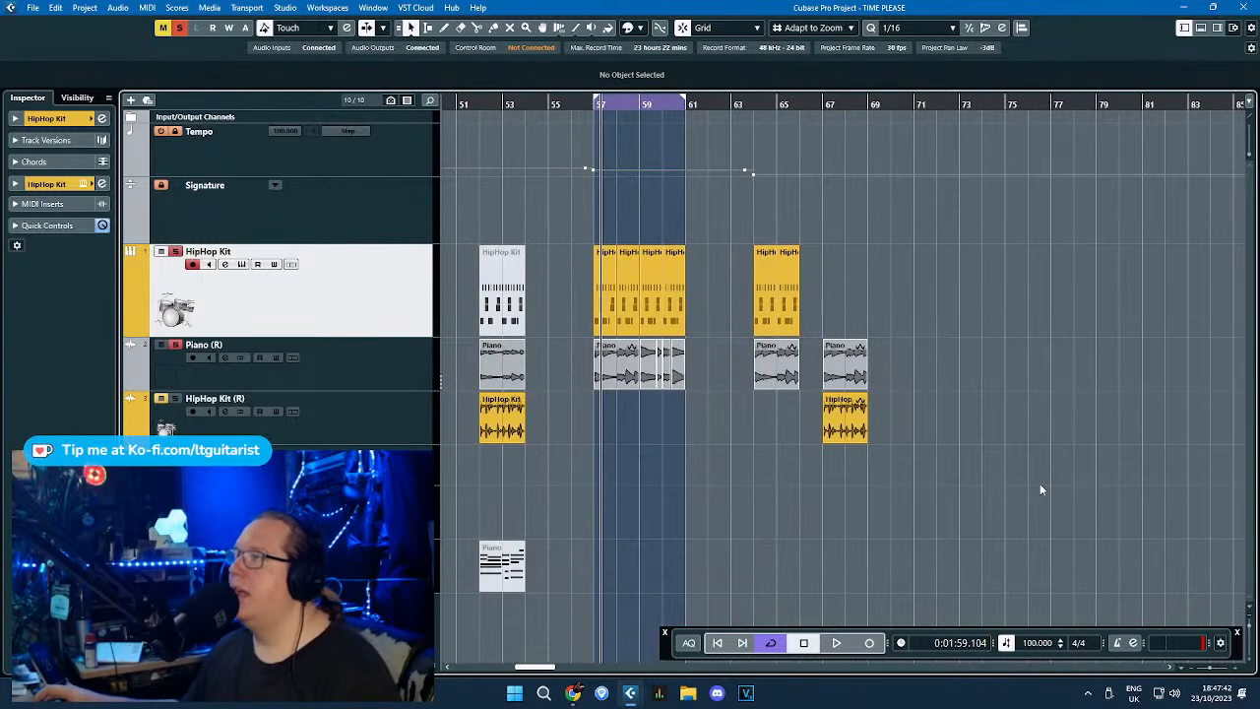
# Move the tempo points just before and at bar 64, together with all events from bar 64 onward, six bars later.
pyautogui.scroll(2, 658, 340)
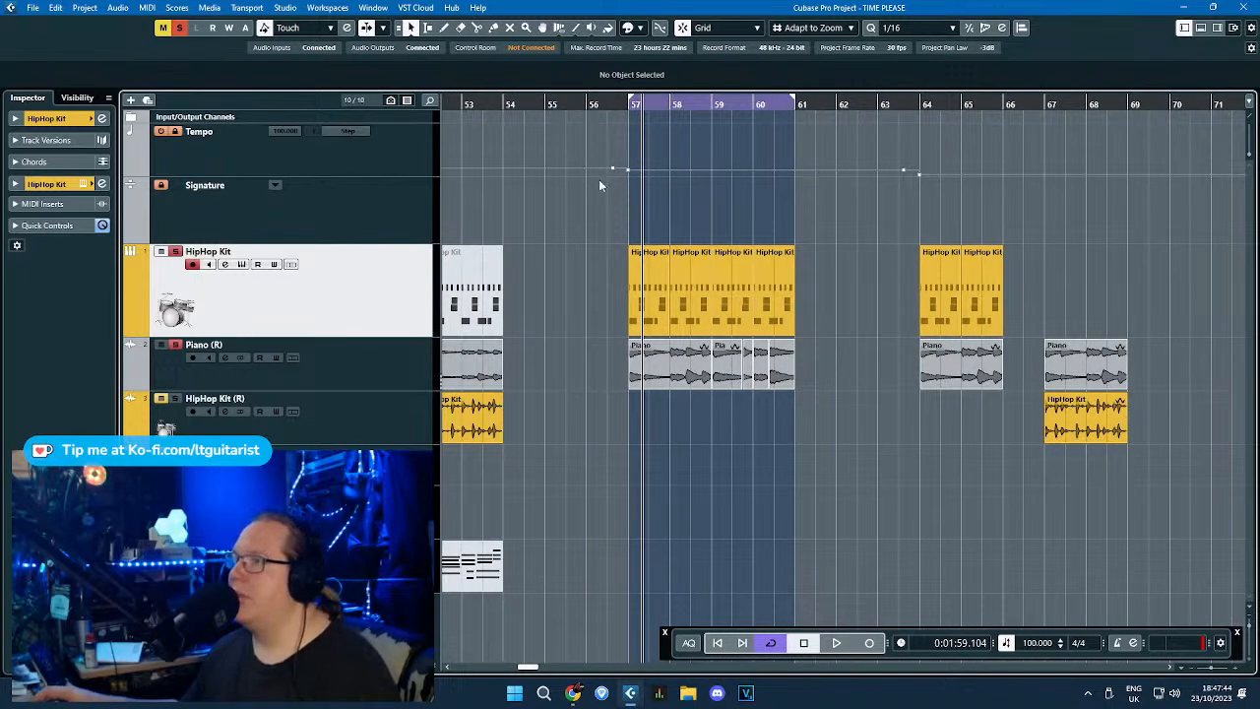
pyautogui.moveTo(876, 154); pyautogui.dragTo(1158, 493)
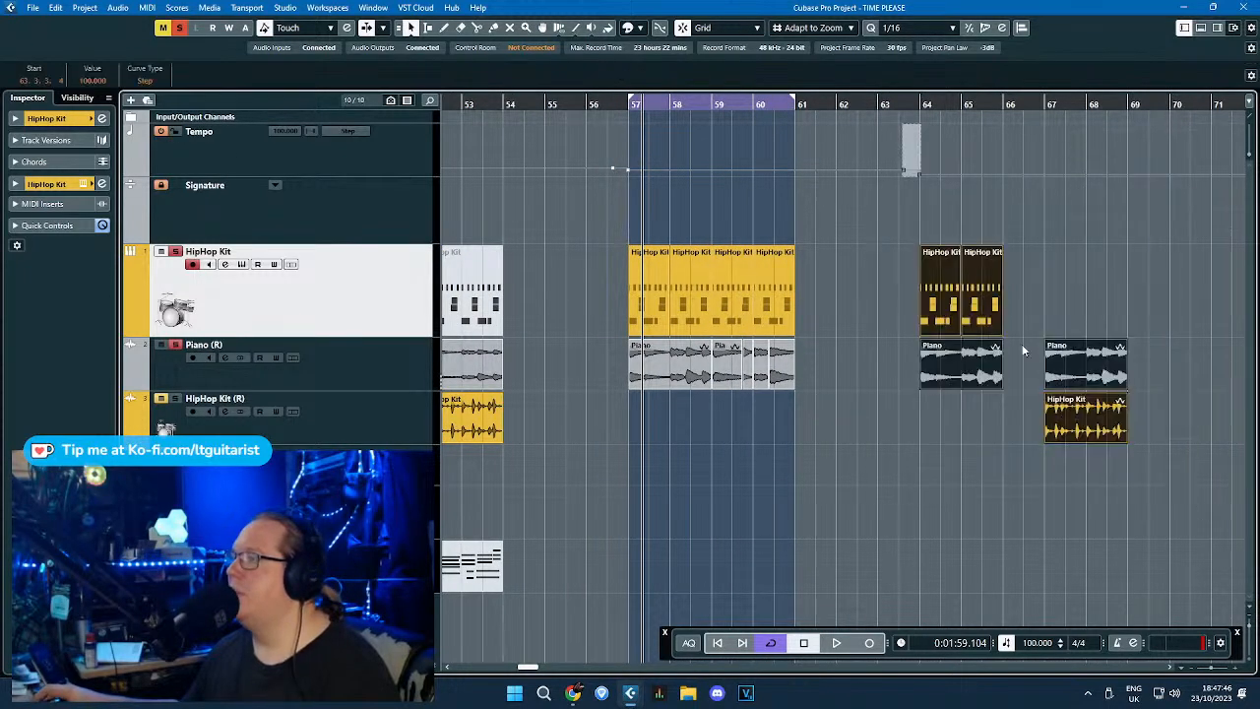
pyautogui.moveTo(928, 367); pyautogui.dragTo(1189, 377)
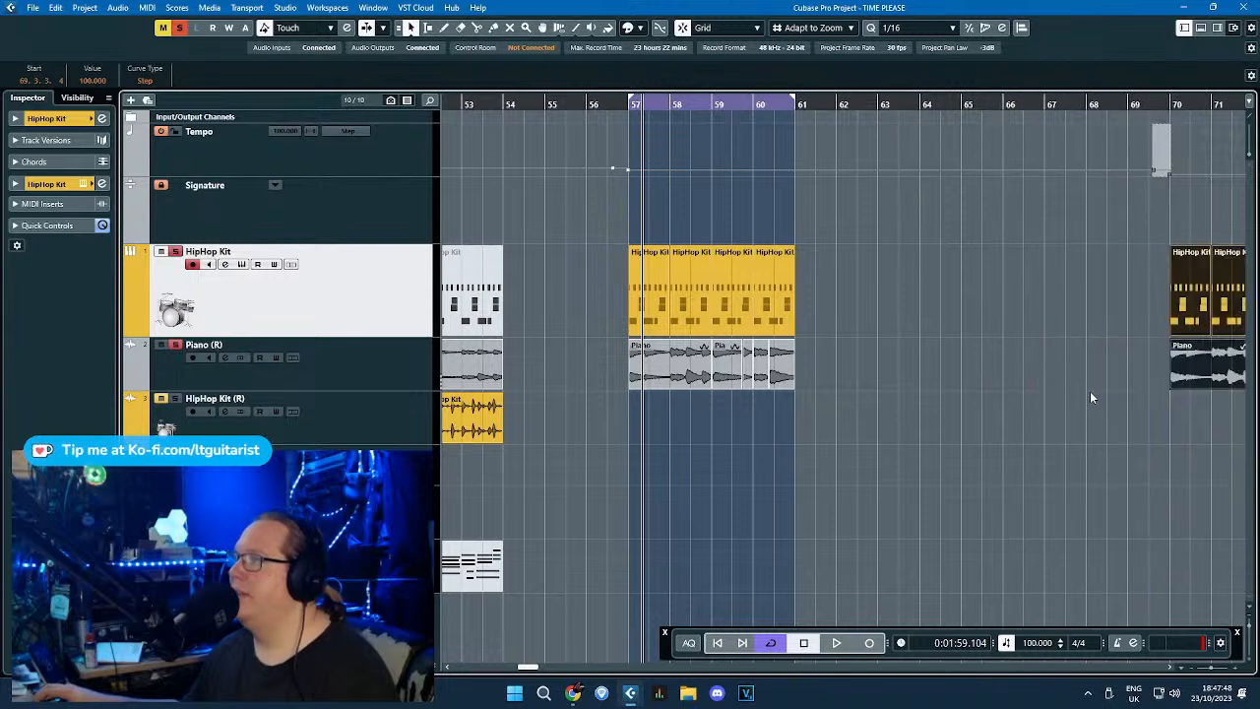
# Place a copy of the unsliced two-bar Piano event from bar 57 at bar 63.
pyautogui.moveTo(691, 374); pyautogui.dragTo(1219, 362)
pyautogui.scroll(3, 558, 377)
pyautogui.hotkey('ctrl', 'd')
pyautogui.moveTo(843, 366); pyautogui.dragTo(825, 375)
pyautogui.click(1000, 476)
pyautogui.hscroll(1, 1000, 476)
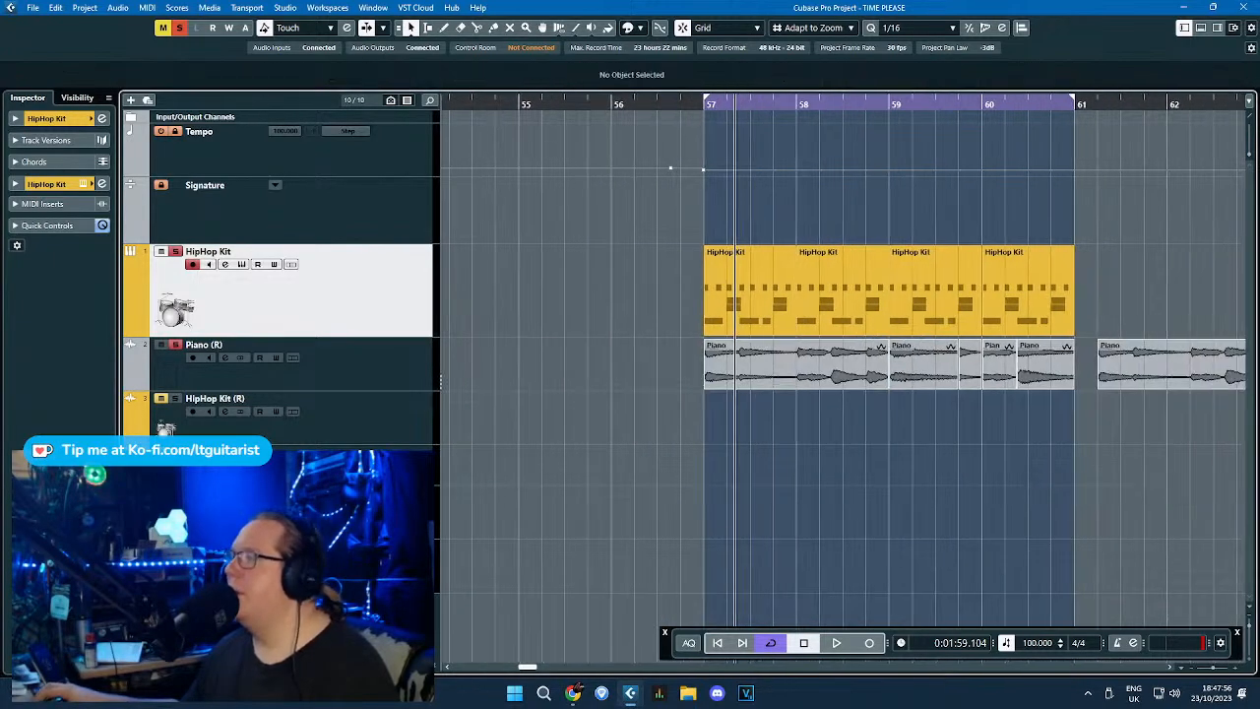
pyautogui.hscroll(5, 984, 468)
pyautogui.moveTo(565, 378); pyautogui.dragTo(725, 380)
pyautogui.click(705, 236)
pyautogui.scroll(2, 703, 233)
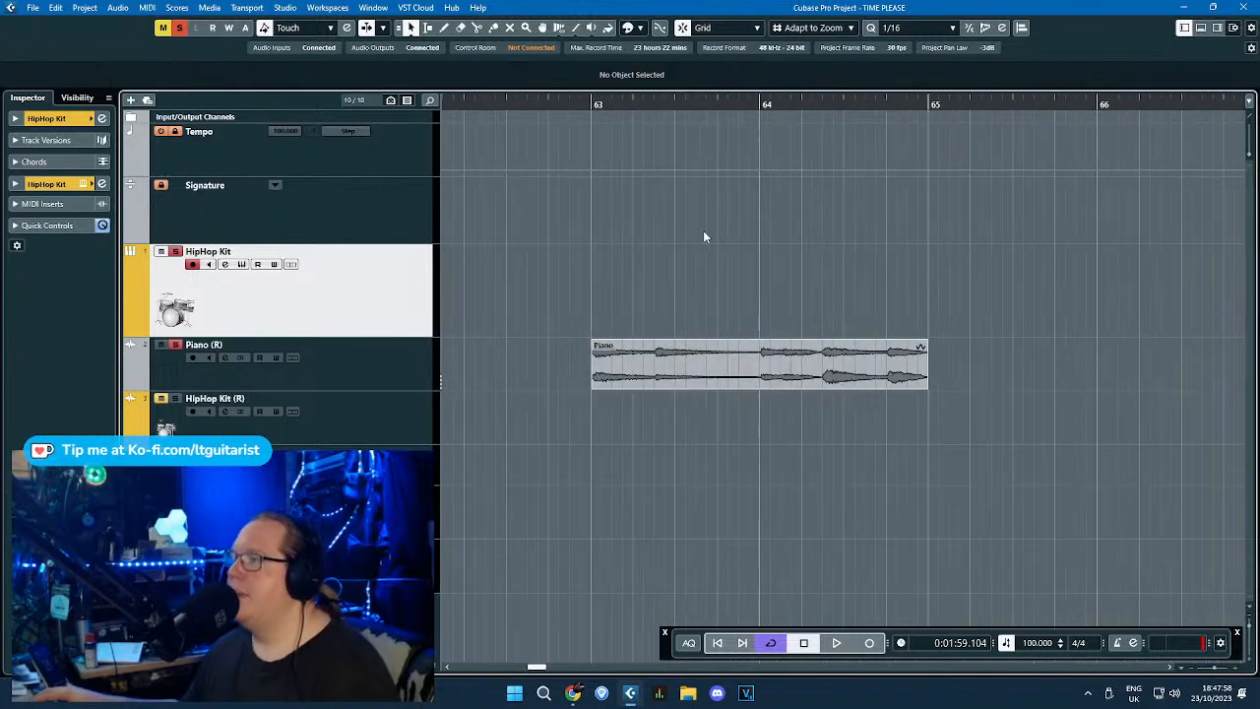
# Place copies of the one-bar HipHop Kit part at bars 63 and 64, above the copied Piano event.
pyautogui.scroll(-3, 705, 235)
pyautogui.click(554, 289)
pyautogui.hotkey('ctrl', 'd')
pyautogui.moveTo(627, 295); pyautogui.dragTo(726, 293)
pyautogui.hotkey('ctrl', 'd')
pyautogui.scroll(1, 741, 344)
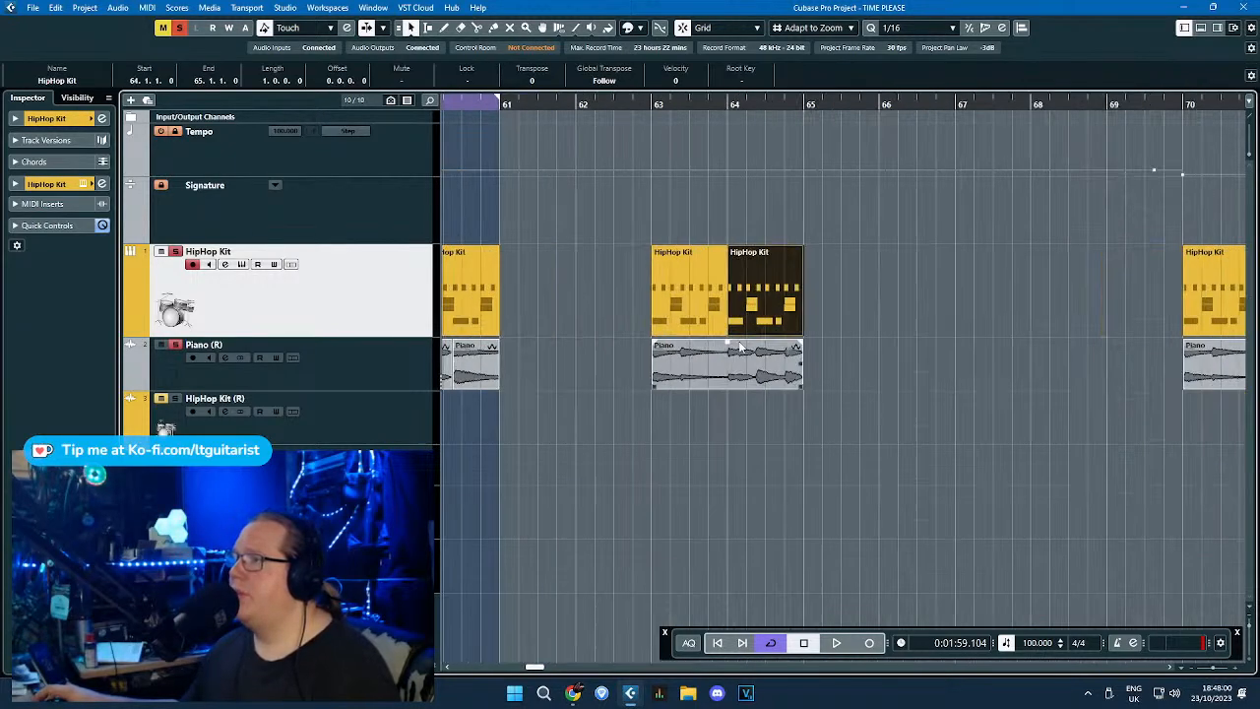
pyautogui.scroll(1, 740, 345)
pyautogui.click(917, 407)
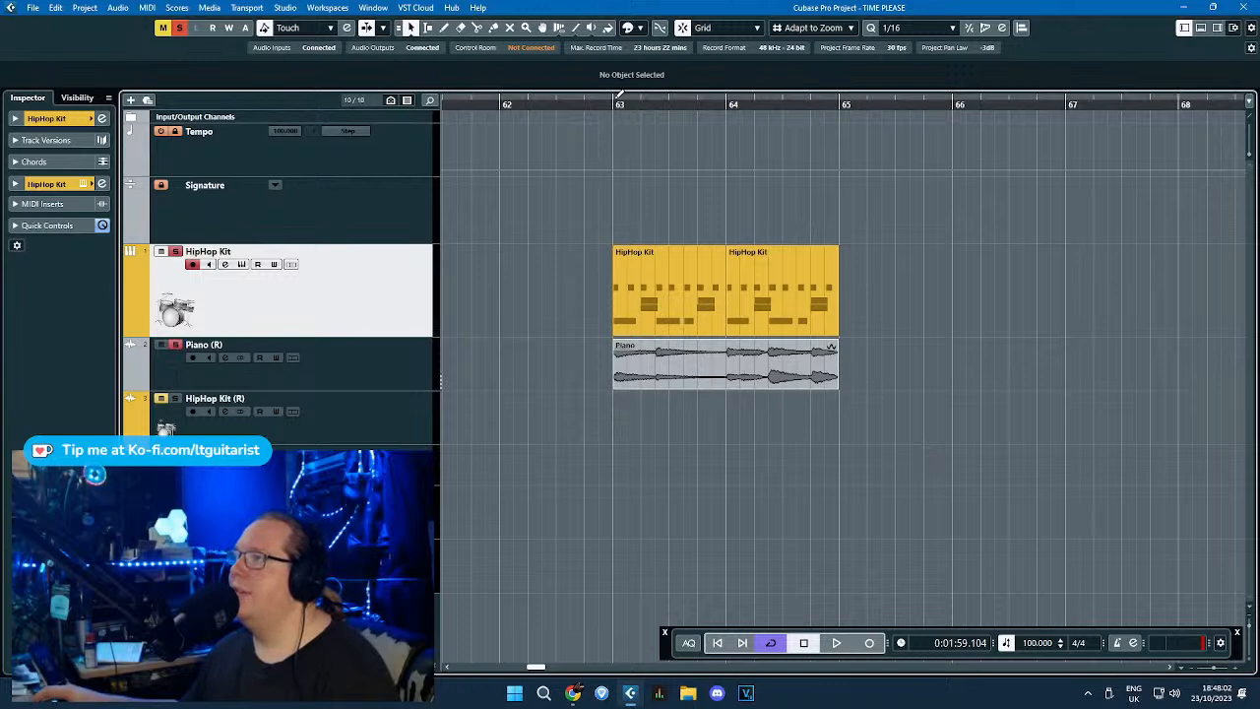
# Set the loop range from bar 63 to bar 65 and prepare its Piano event for free warping on a taller Piano (R) track.
pyautogui.moveTo(615, 100)
pyautogui.mouseDown()
pyautogui.moveTo(857, 98)
pyautogui.moveTo(689, 106)
pyautogui.moveTo(839, 103)
pyautogui.mouseUp()
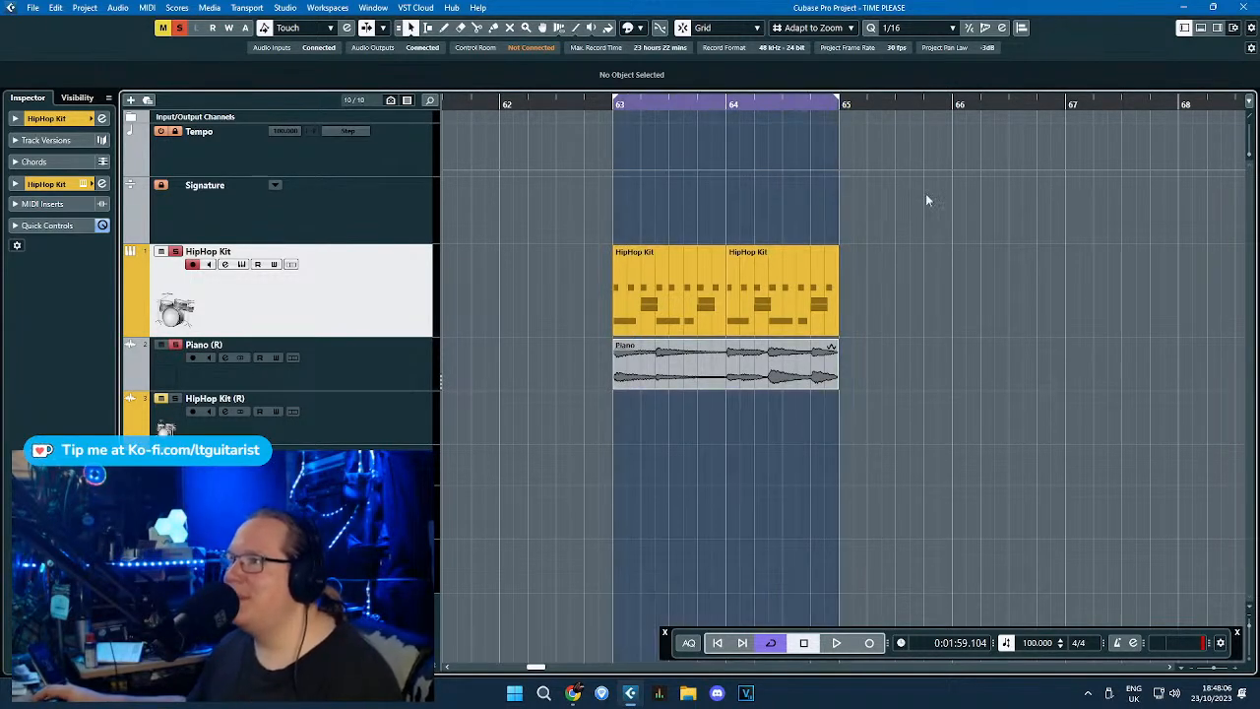
pyautogui.click(284, 384)
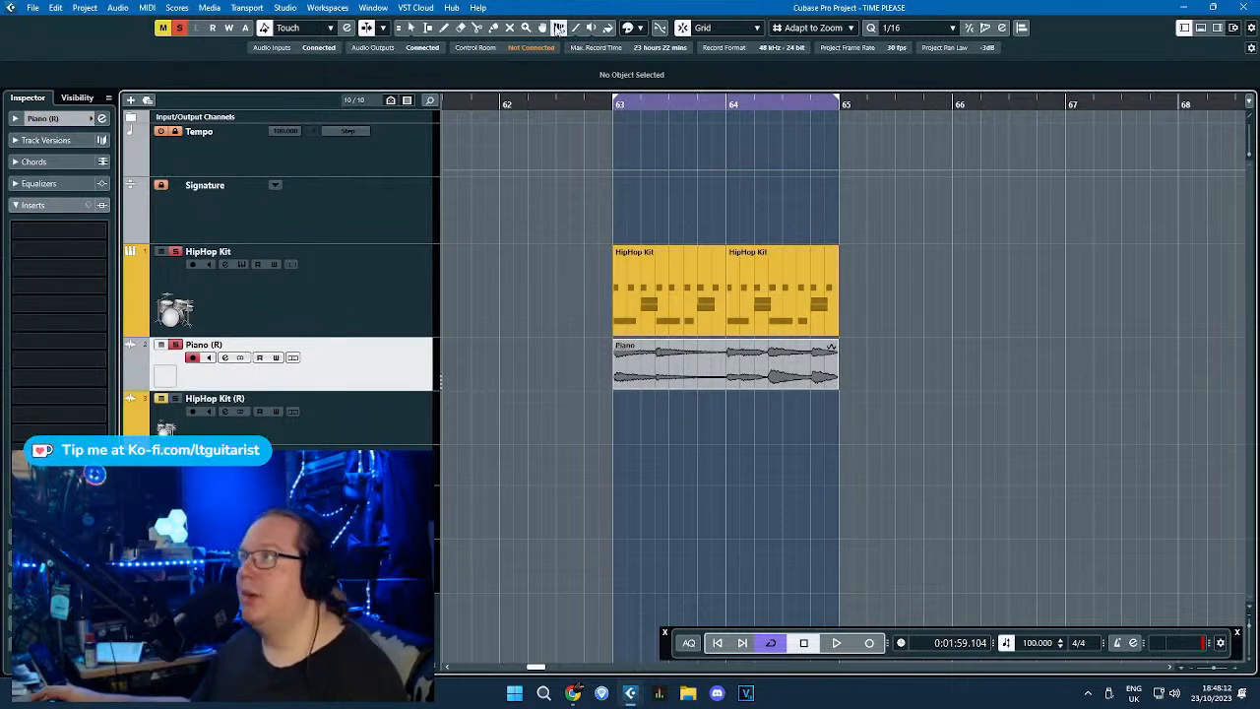
pyautogui.click(734, 369)
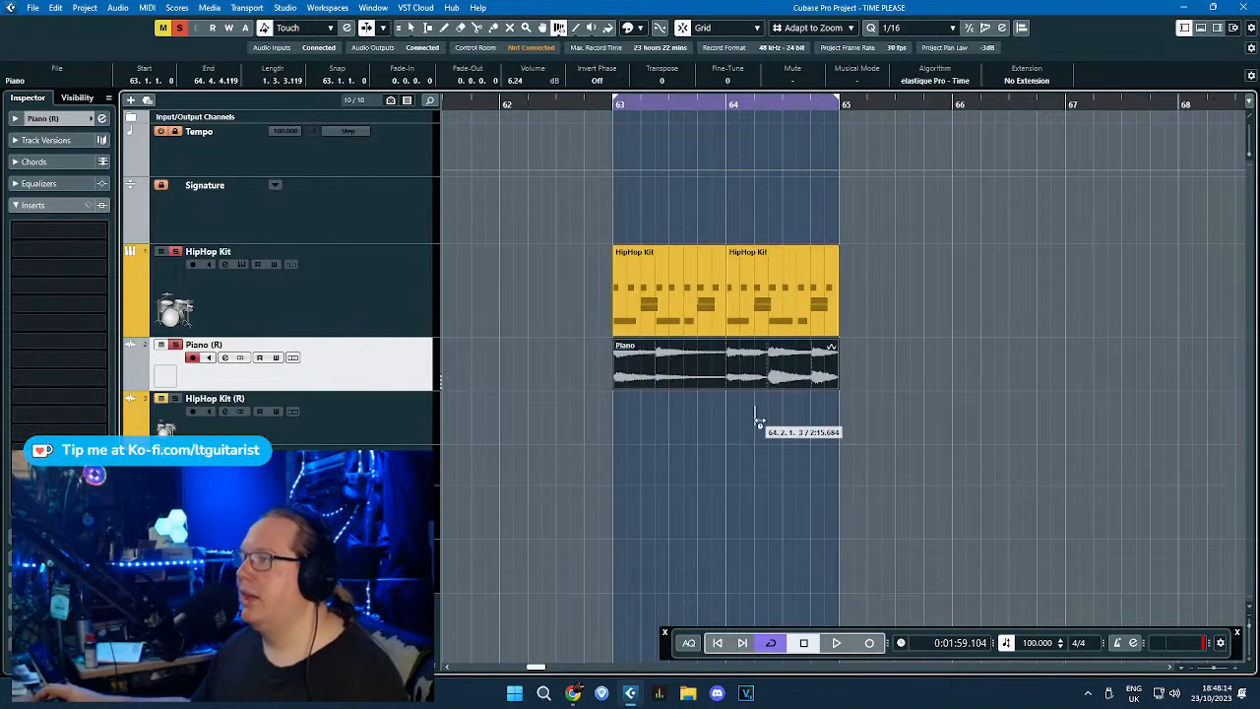
pyautogui.keyDown('ctrl'); pyautogui.scroll(3, 732, 421); pyautogui.keyUp('ctrl')
pyautogui.moveTo(409, 389); pyautogui.dragTo(409, 455)
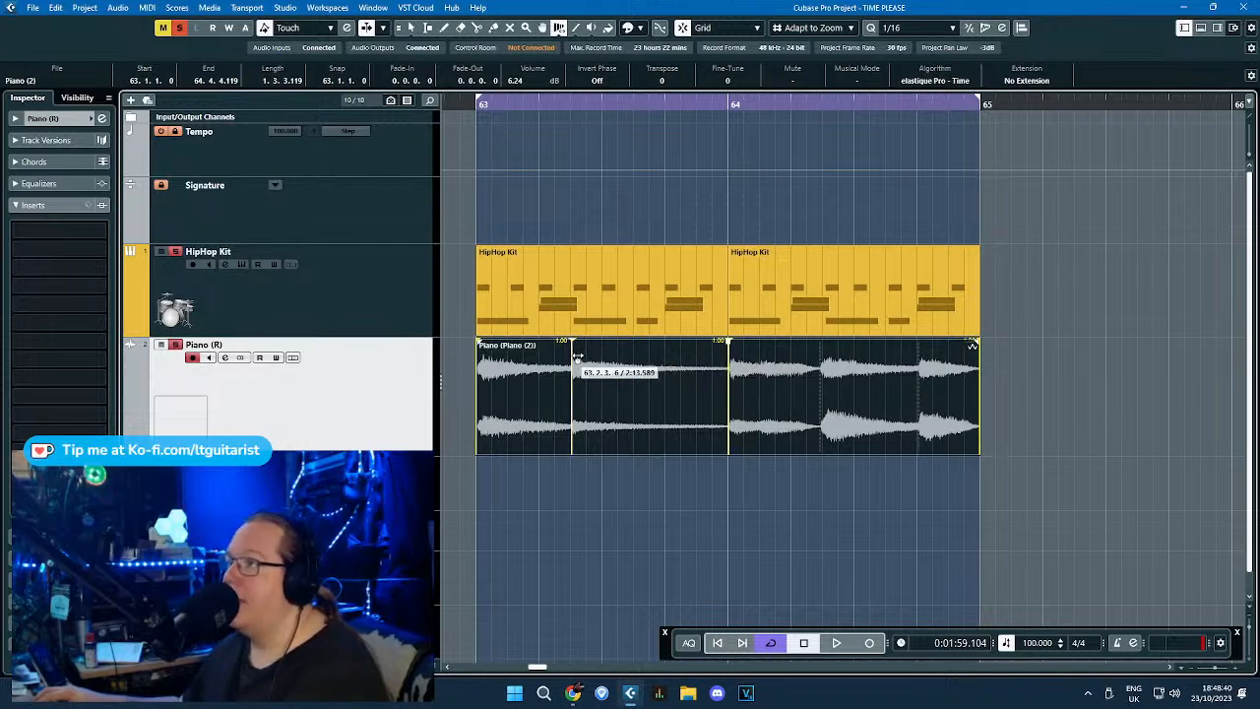
# Warp the Piano note at 63.2.3 to 63.4.1 and play the bar 63 to 65 loop to hear it.
pyautogui.moveTo(577, 357)
pyautogui.mouseDown()
pyautogui.moveTo(585, 388)
pyautogui.moveTo(618, 429)
pyautogui.moveTo(630, 423)
pyautogui.moveTo(529, 408)
pyautogui.moveTo(709, 408)
pyautogui.moveTo(647, 414)
pyautogui.moveTo(674, 415)
pyautogui.mouseUp()
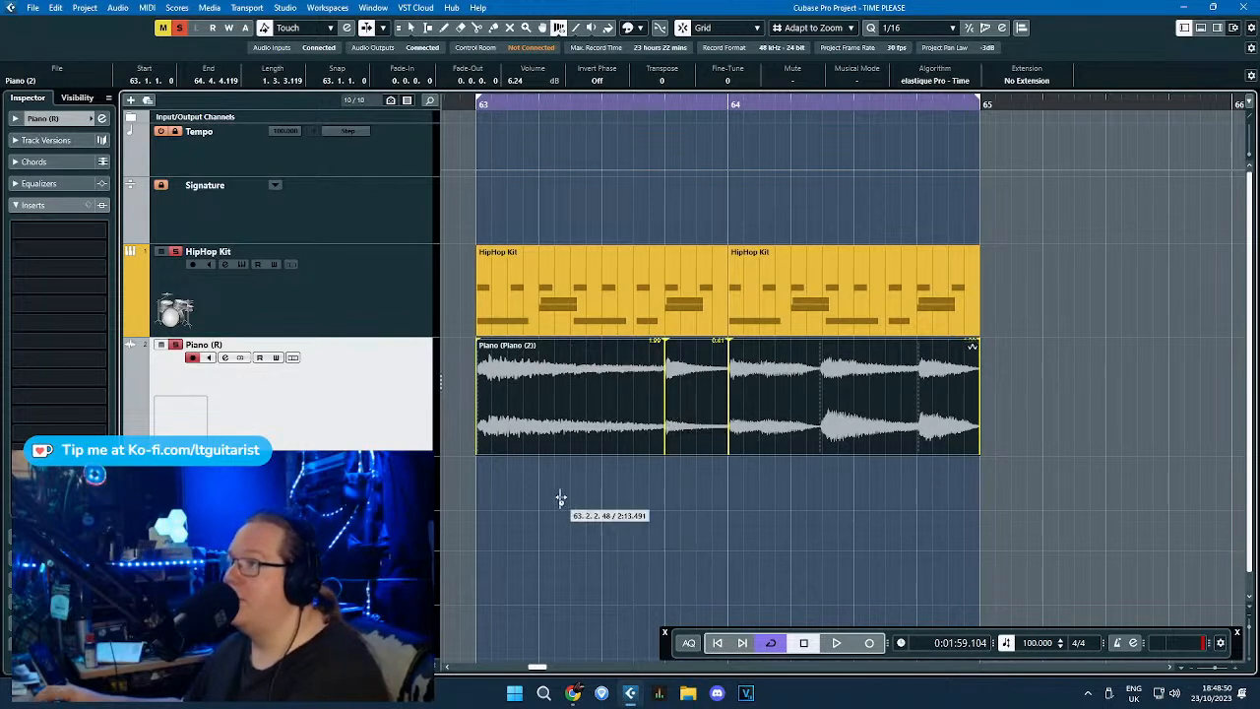
pyautogui.click(467, 103)
pyautogui.press('space')
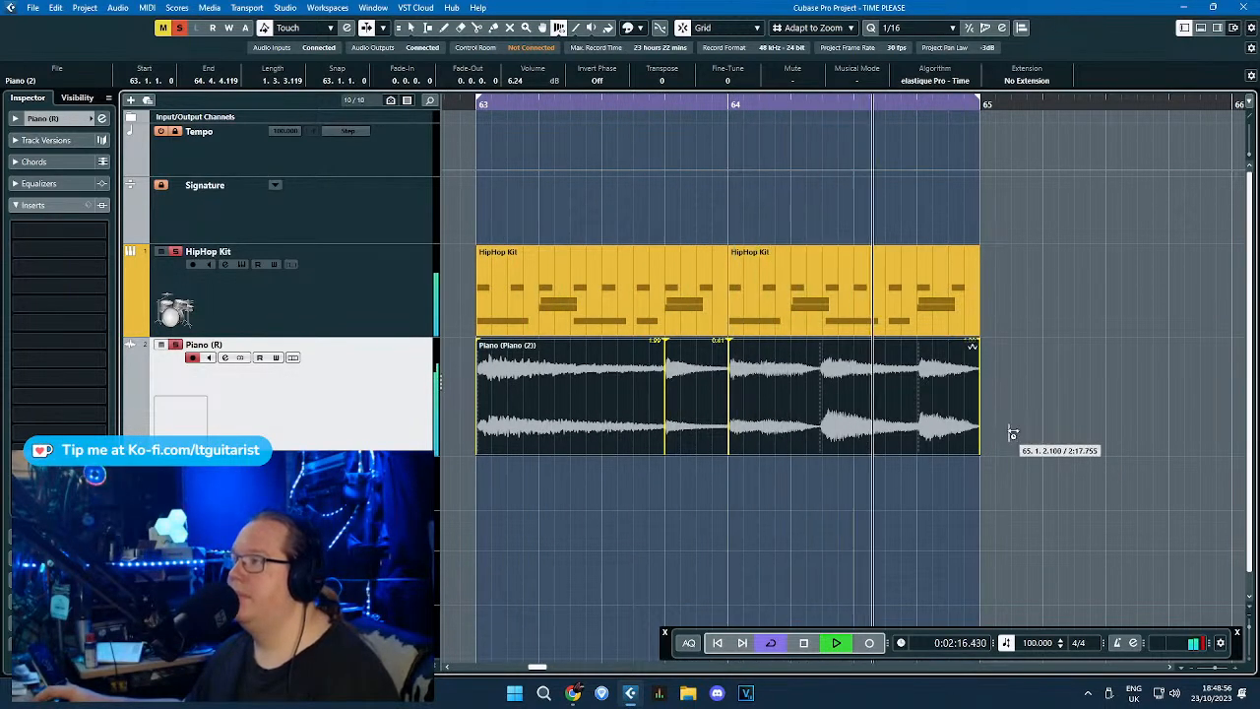
pyautogui.press('space')
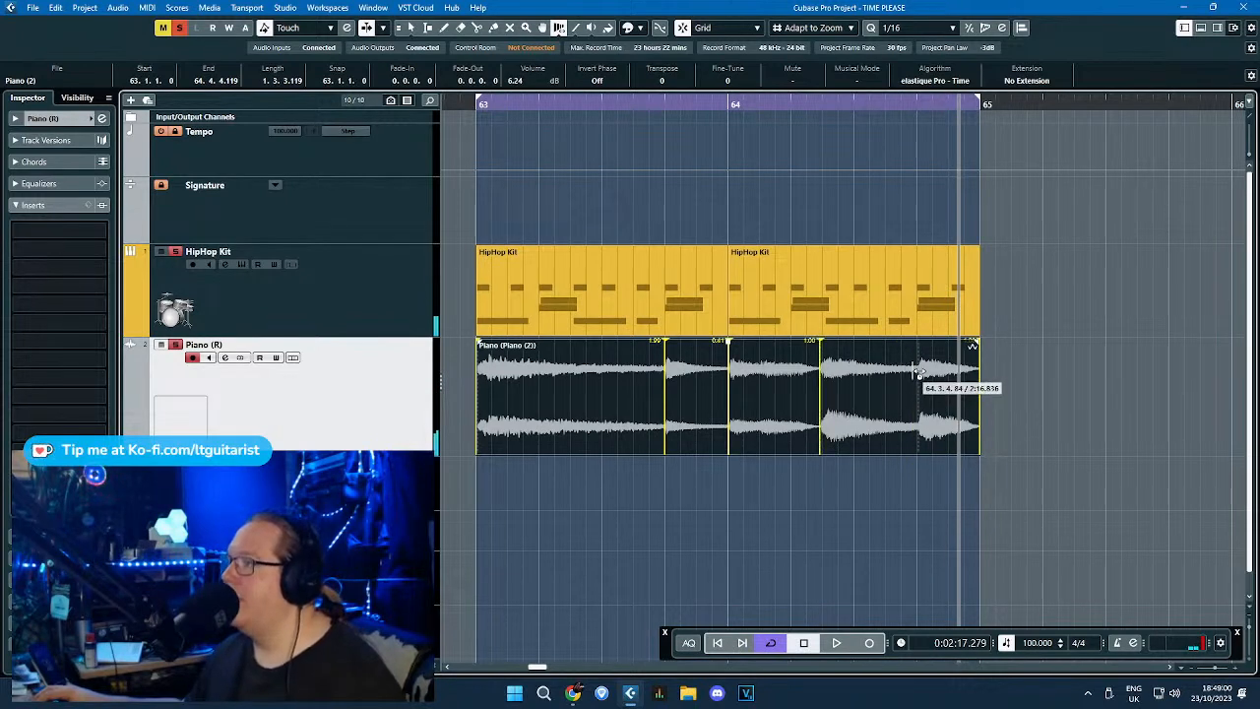
# Warp the Piano note at 64.3.4 to 64.4.1 and play the bar 63 to 65 loop to check it.
pyautogui.moveTo(929, 404); pyautogui.dragTo(951, 410)
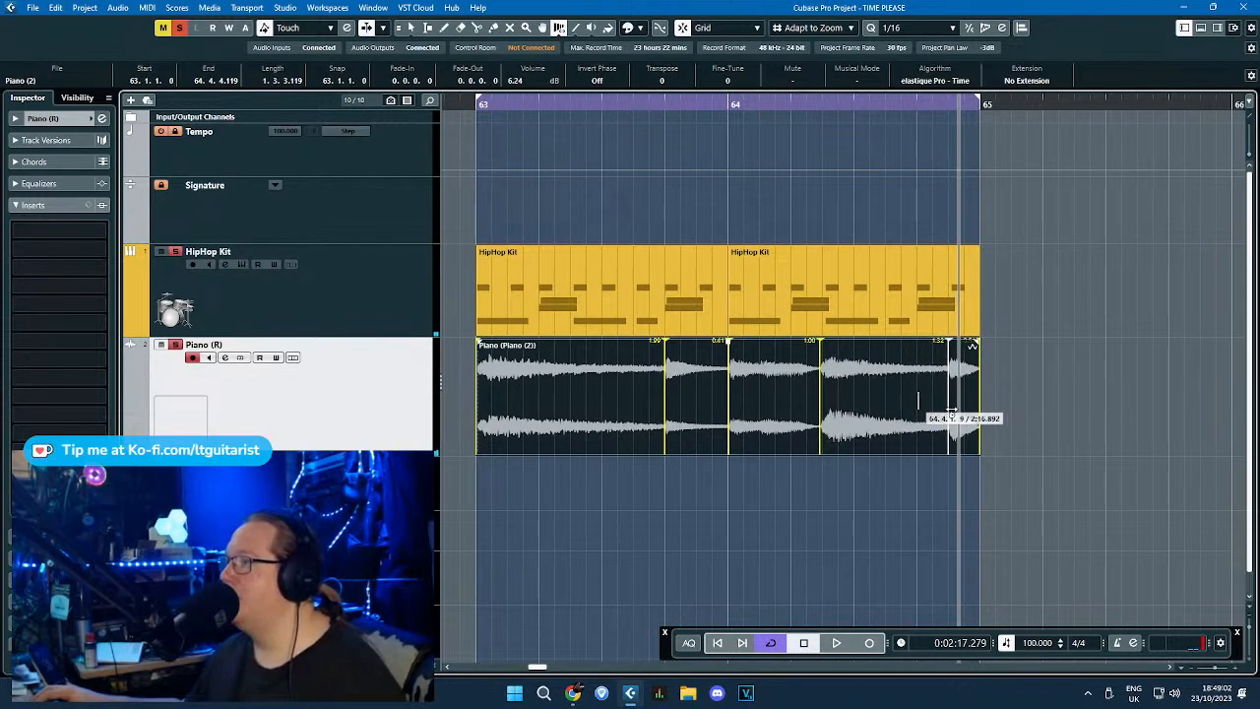
pyautogui.doubleClick(474, 104)
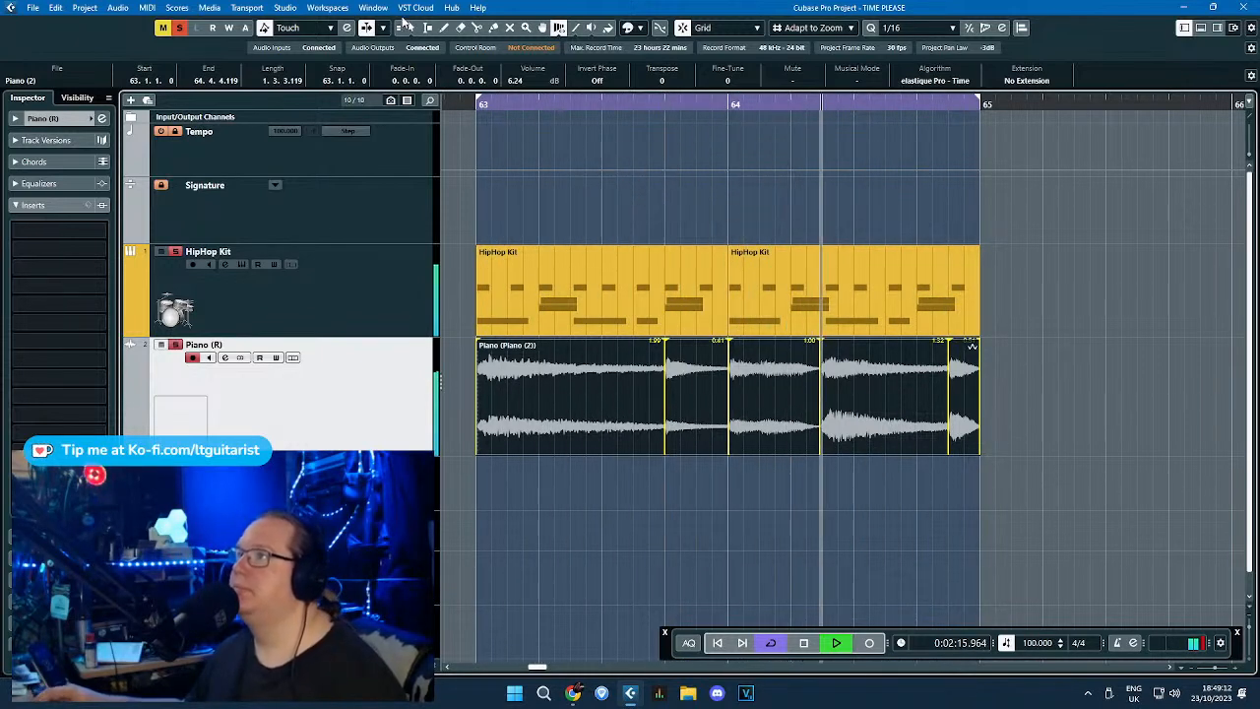
pyautogui.press('1')
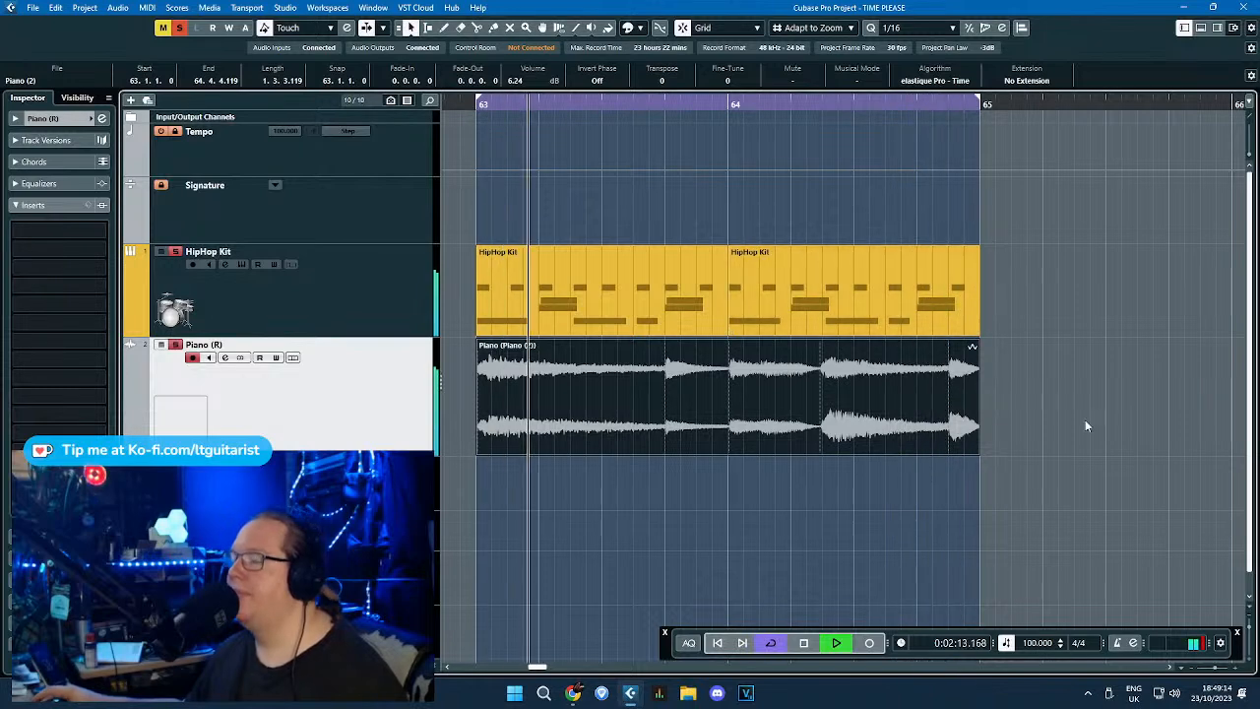
pyautogui.press('space')
# Set the warped Piano event's algorithm to elastique Pro - Tape in the Sample Editor and play the loop to compare.
pyautogui.scroll(-4, 980, 357)
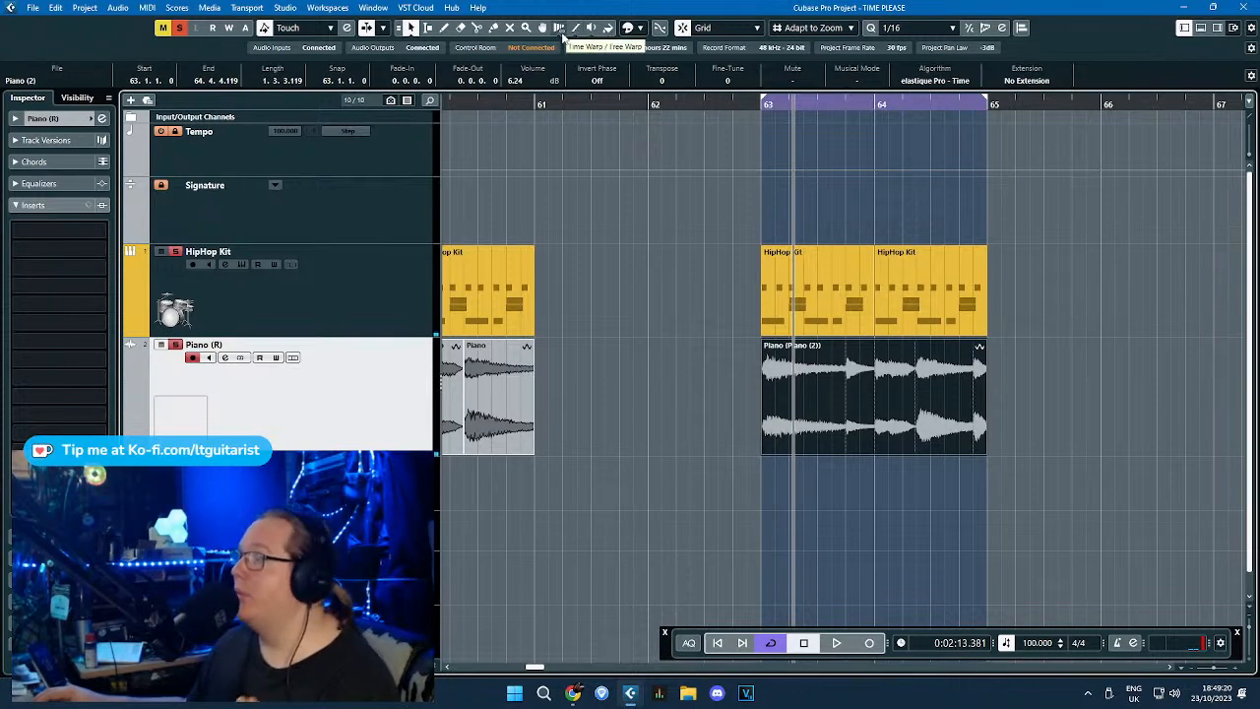
pyautogui.doubleClick(886, 394)
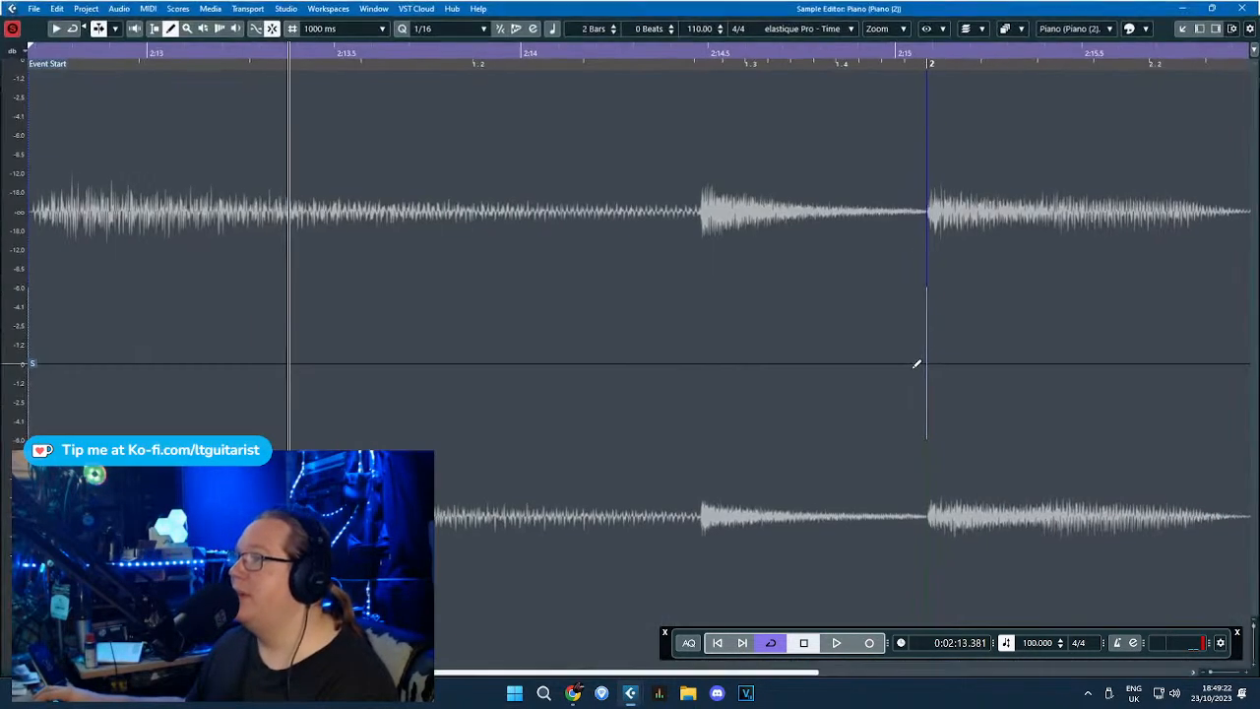
pyautogui.click(845, 28)
pyautogui.moveTo(845, 46)
pyautogui.click(891, 60)
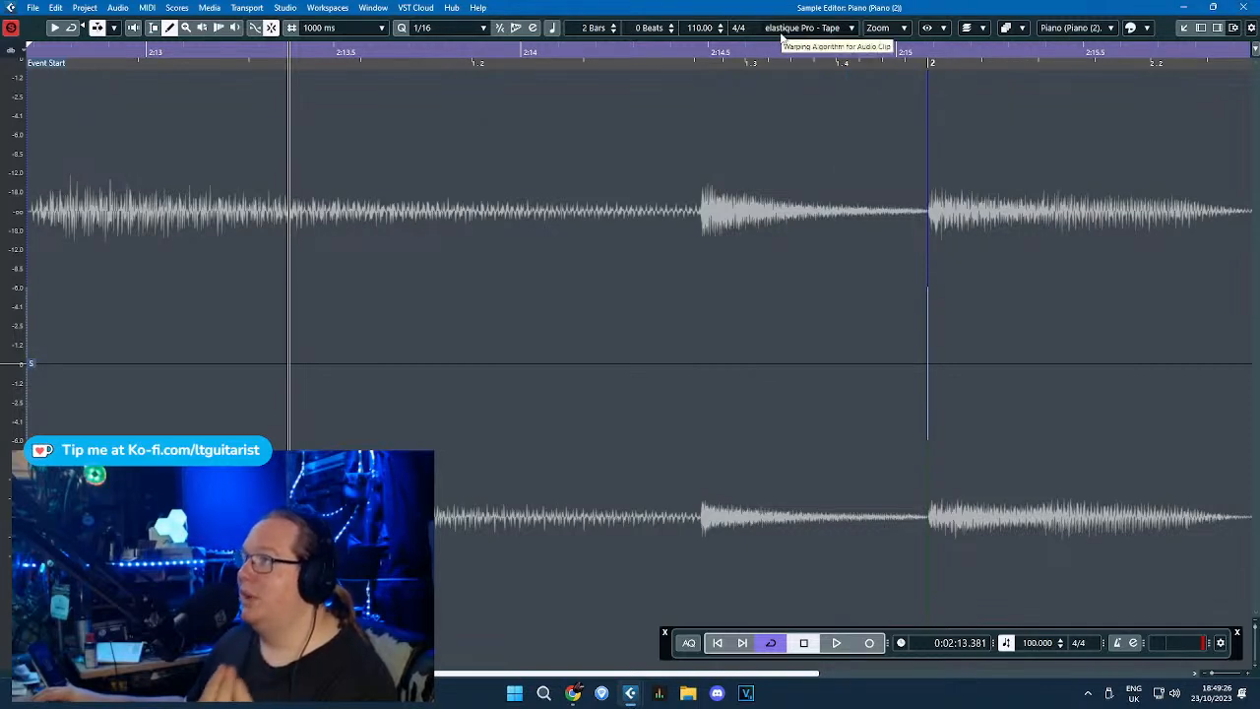
pyautogui.click(1244, 7)
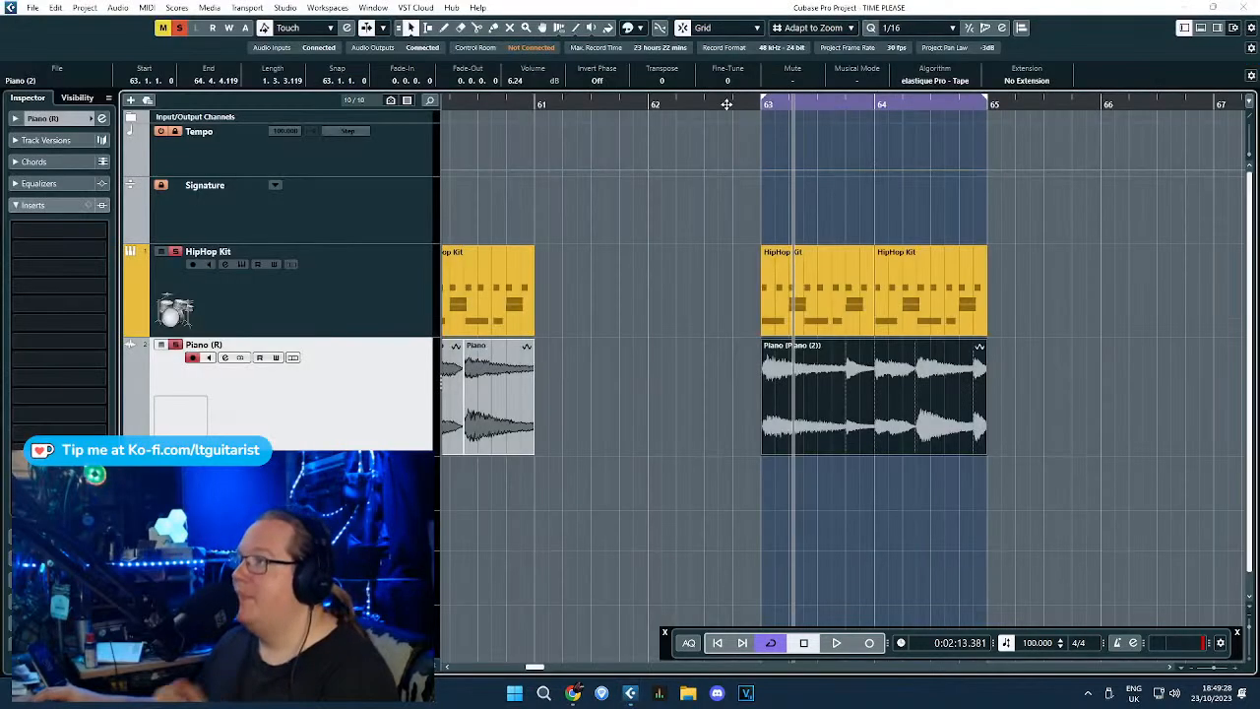
pyautogui.click(751, 107)
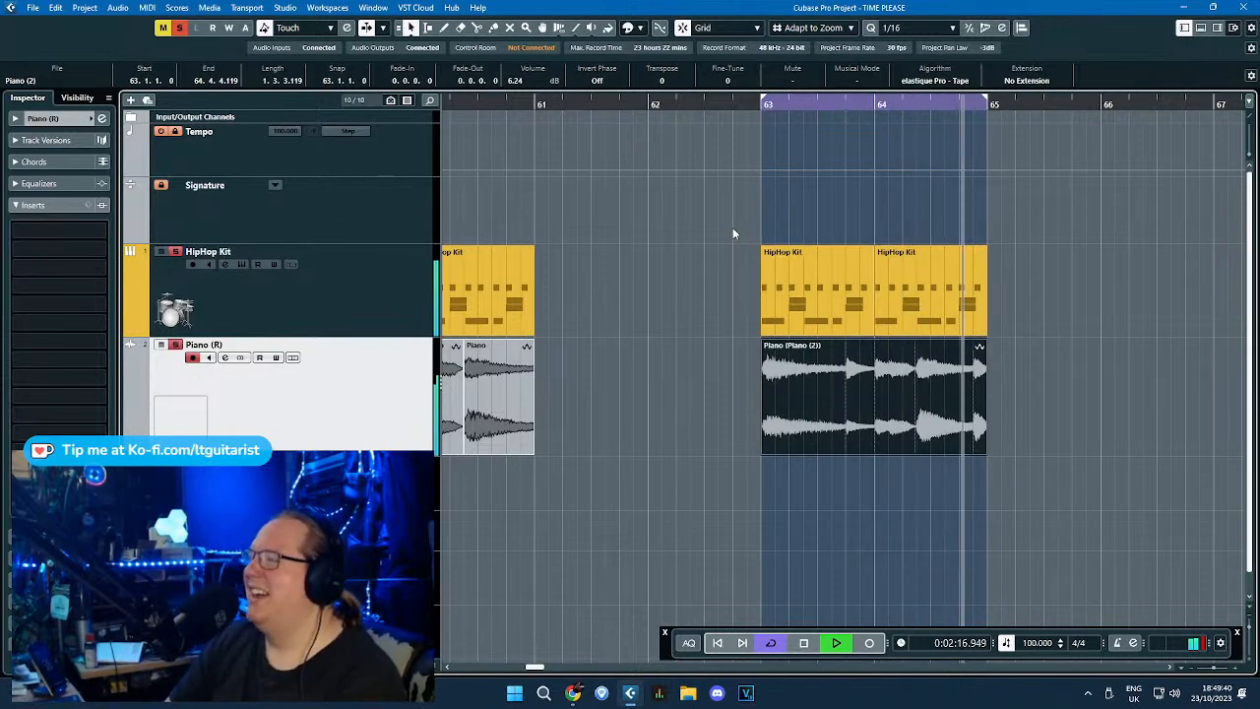
pyautogui.press('space')
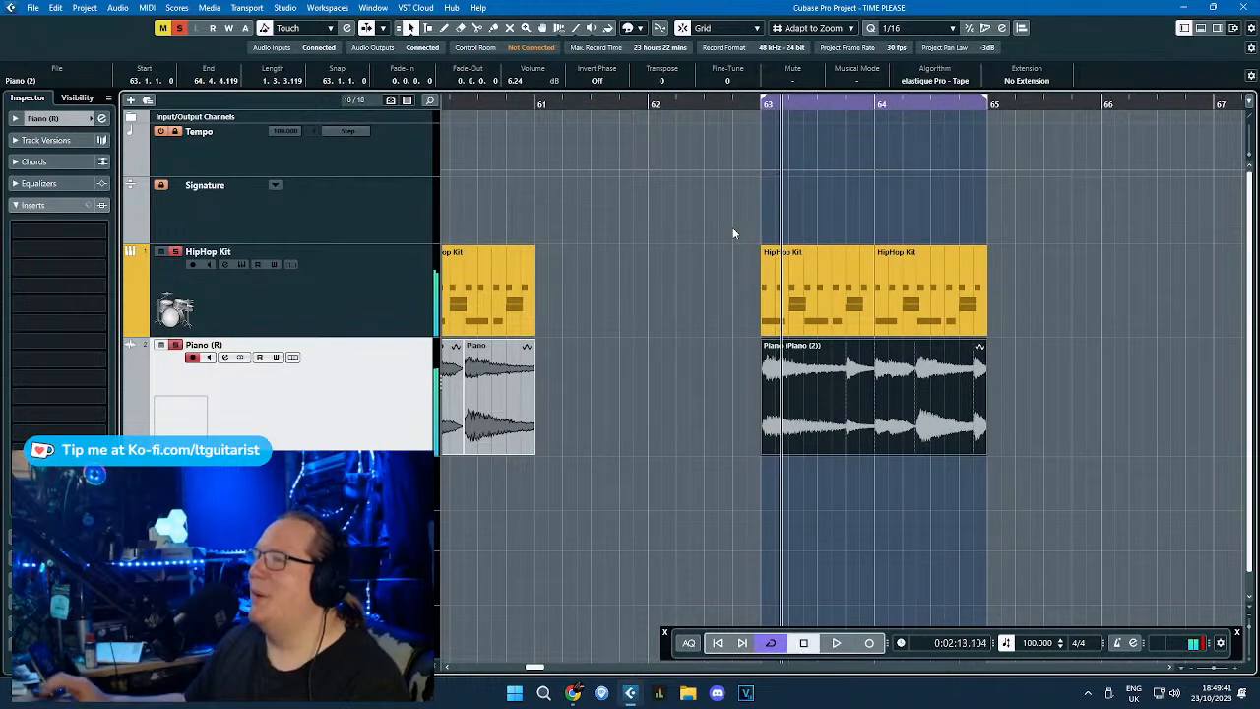
# Set the Piano event's warping algorithm back to elastique Pro - Time and close the Sample Editor.
pyautogui.doubleClick(891, 439)
pyautogui.click(819, 29)
pyautogui.moveTo(807, 46)
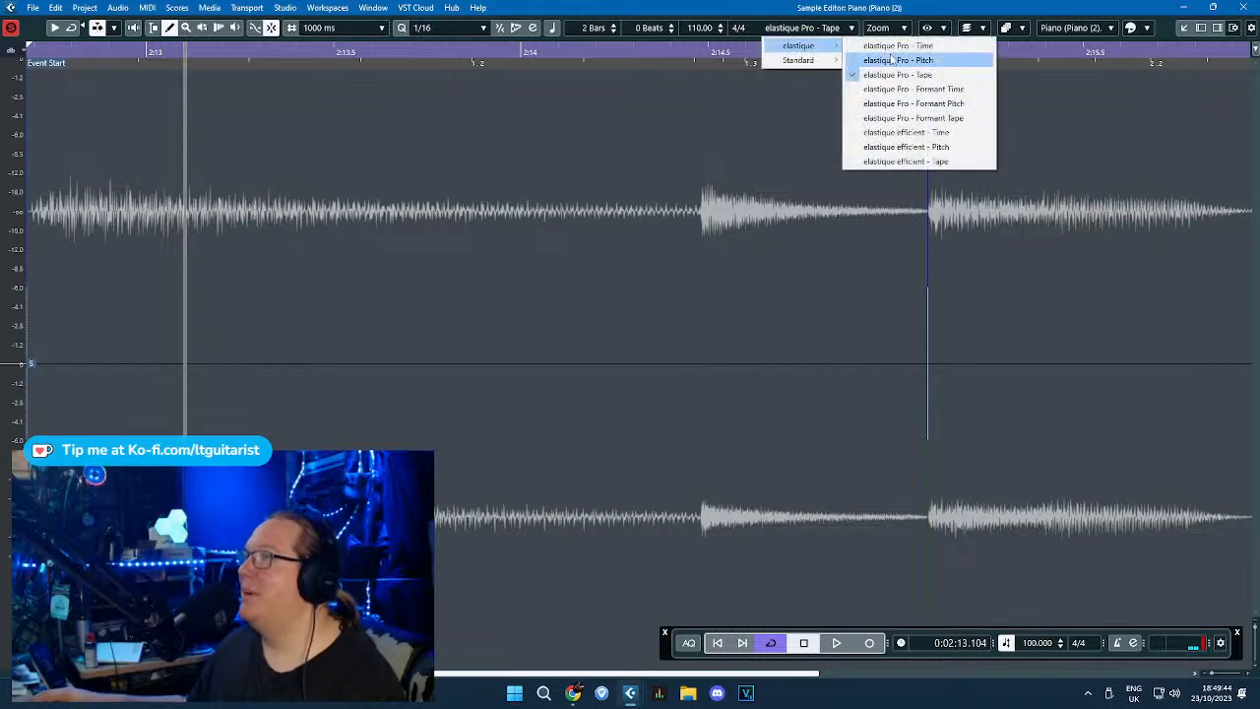
pyautogui.click(901, 43)
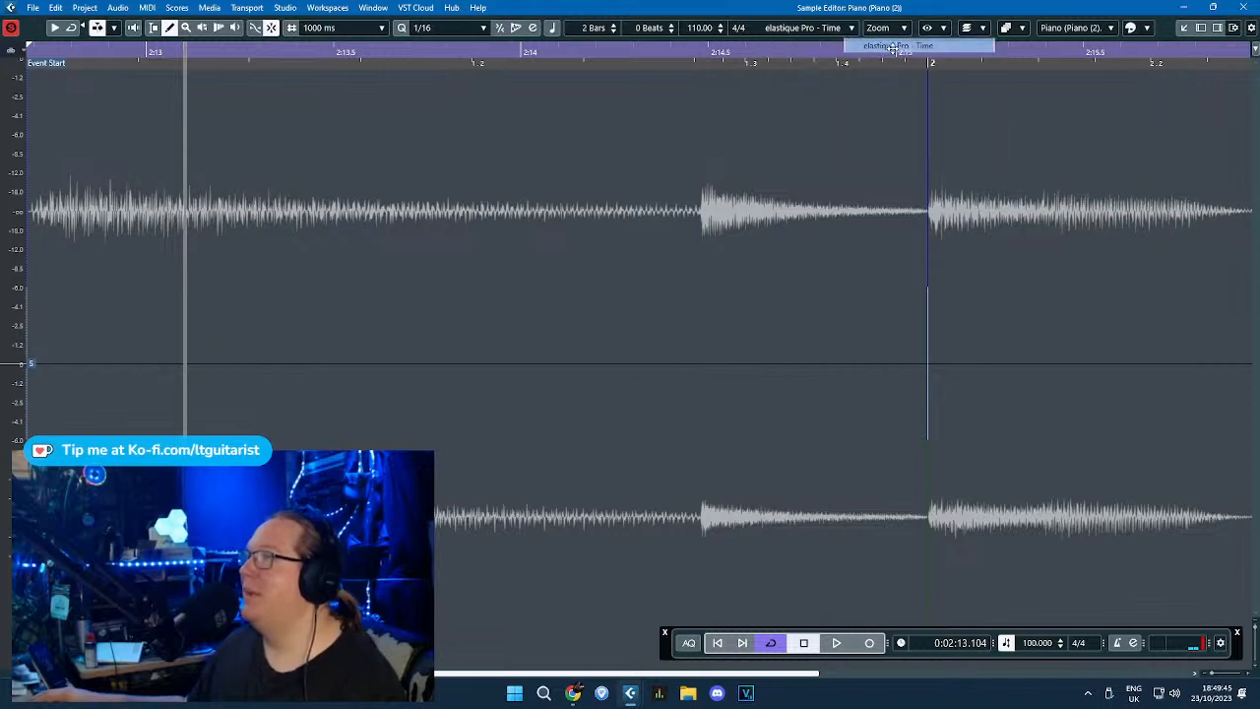
pyautogui.click(1242, 6)
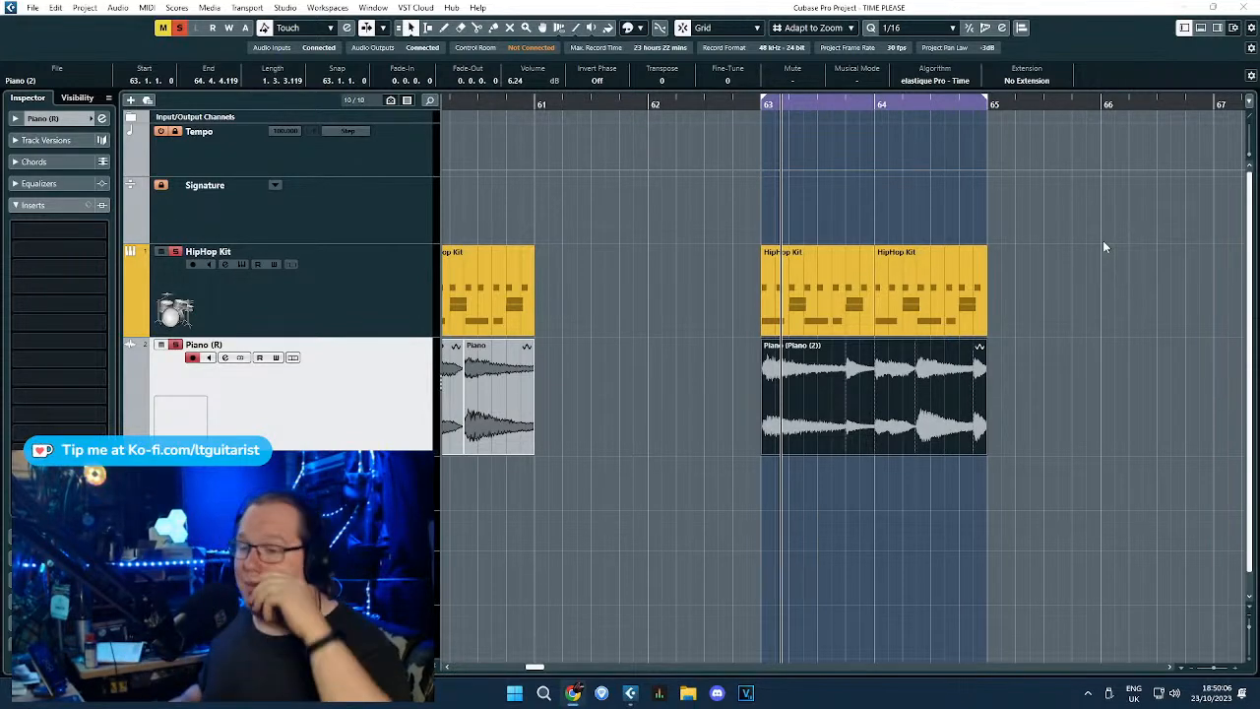
# Reopen the Piano event in the Sample Editor and look over the available warping algorithm groups.
pyautogui.doubleClick(930, 422)
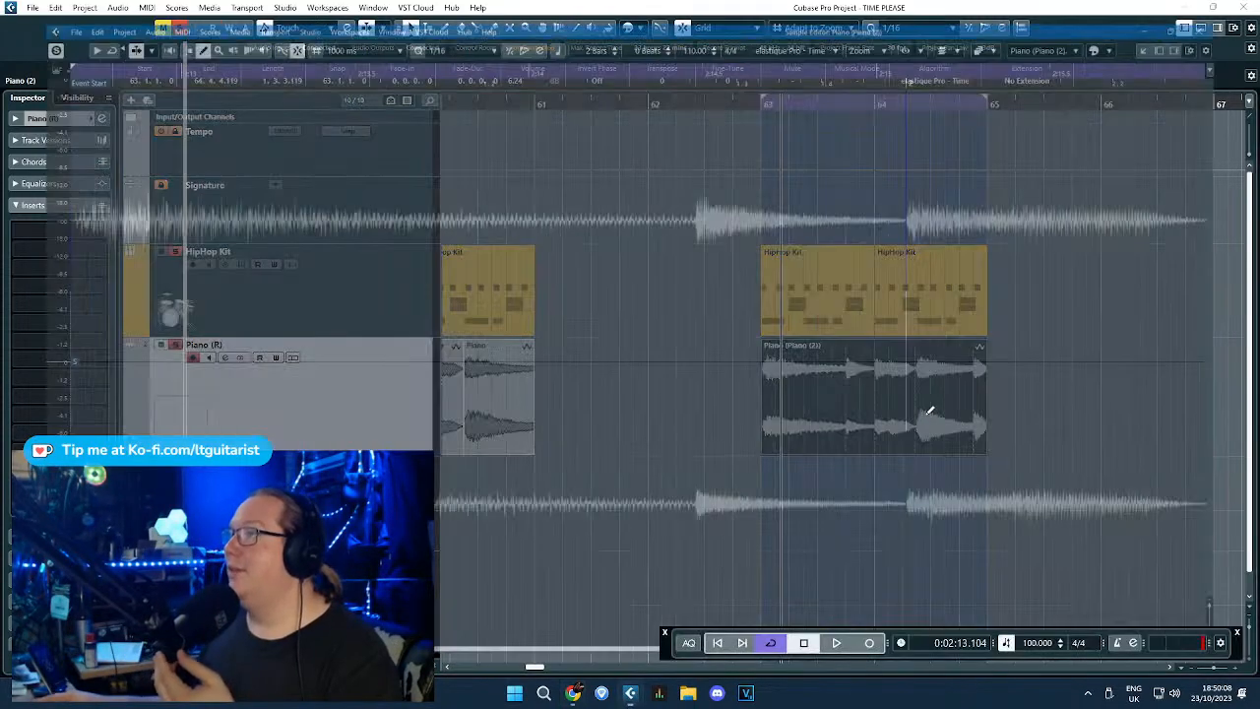
pyautogui.click(805, 28)
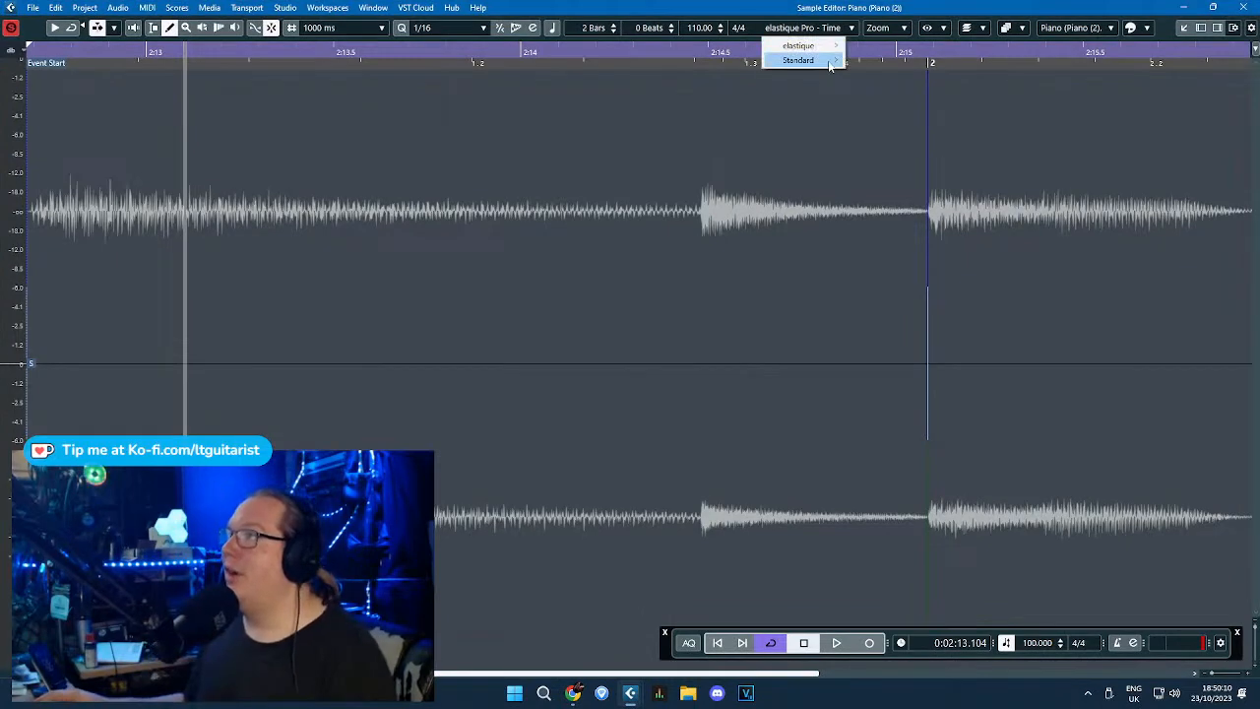
pyautogui.click(1139, 6)
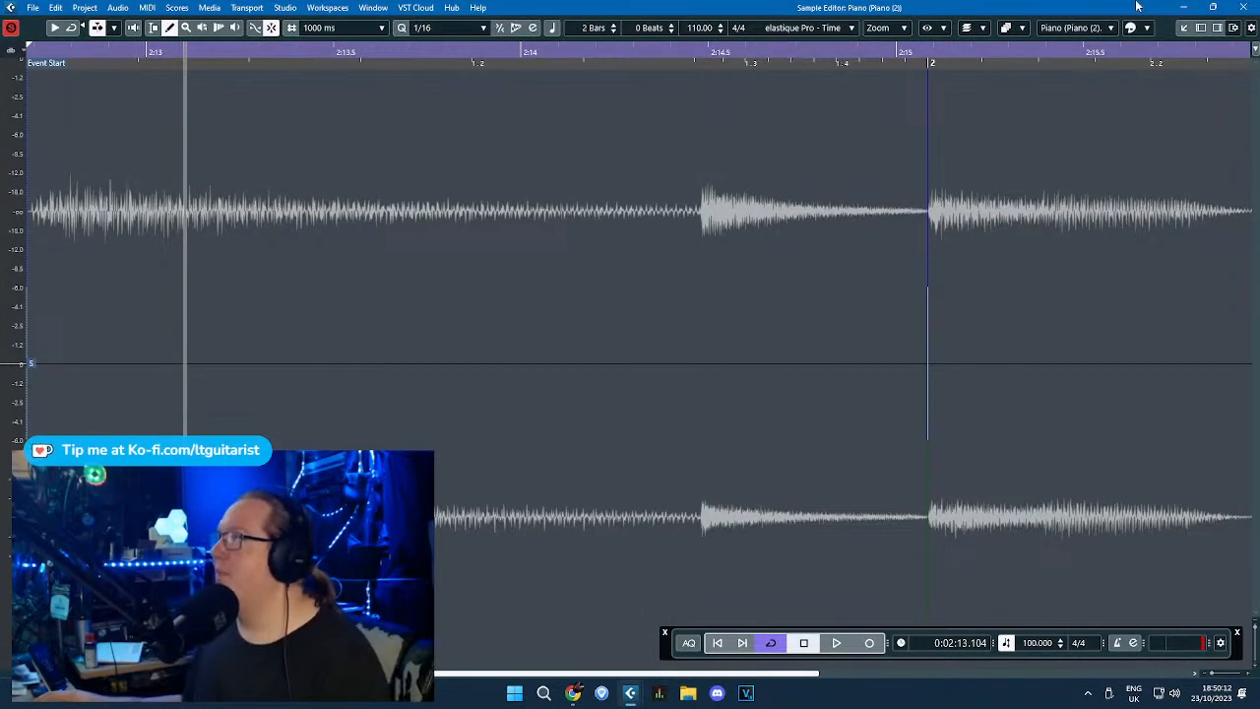
pyautogui.click(1240, 7)
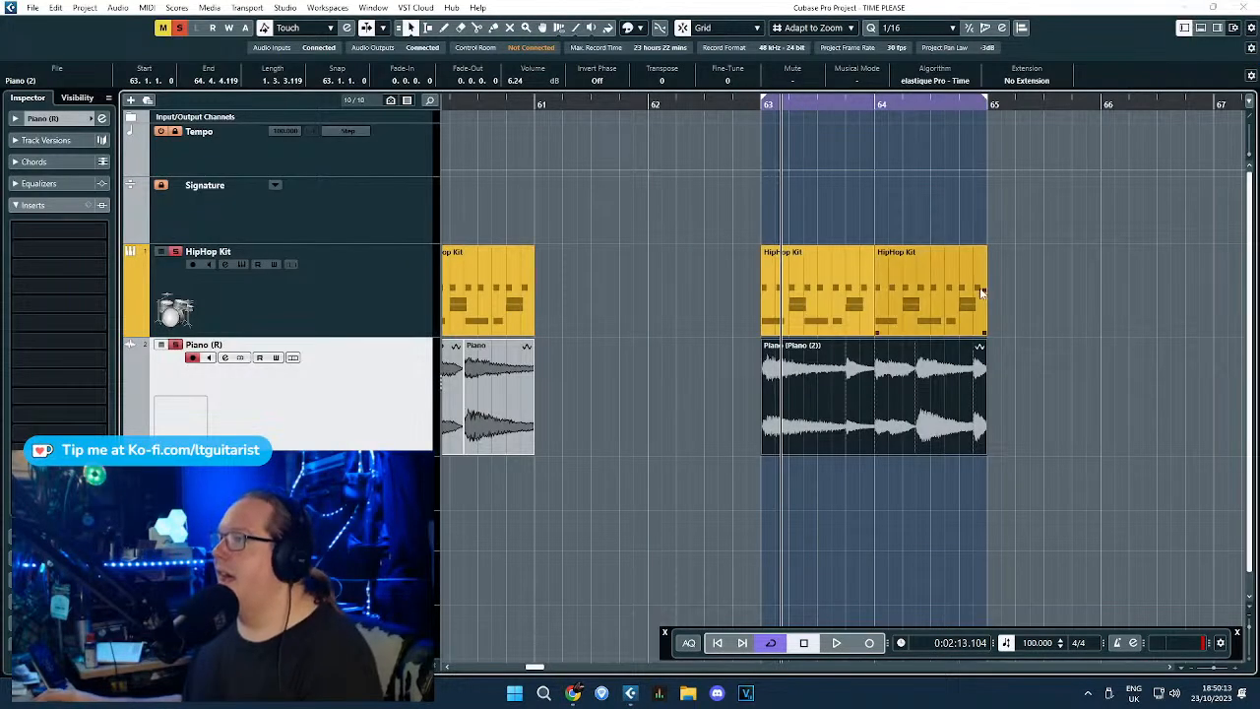
# Find the rendered Piano and HipHop Kit audio events at bar 73 and play them from there.
pyautogui.click(1118, 509)
pyautogui.hscroll(3, 947, 619)
pyautogui.scroll(-6, 847, 541)
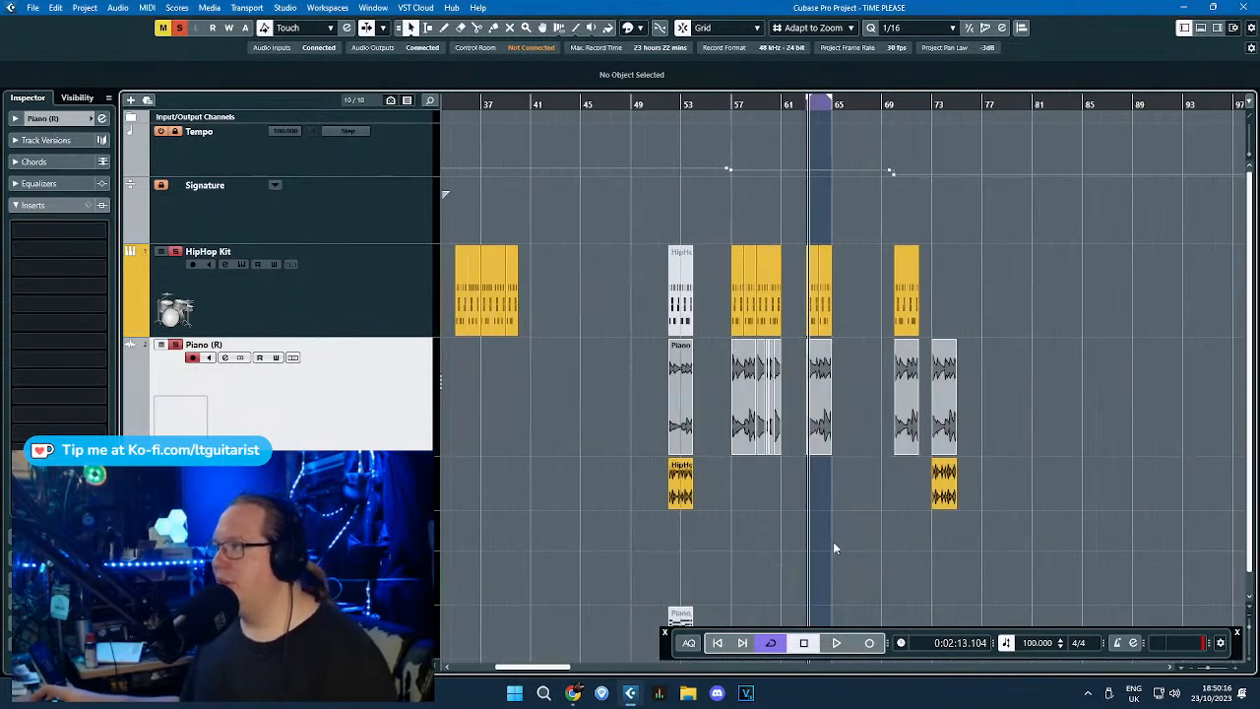
pyautogui.scroll(5, 975, 524)
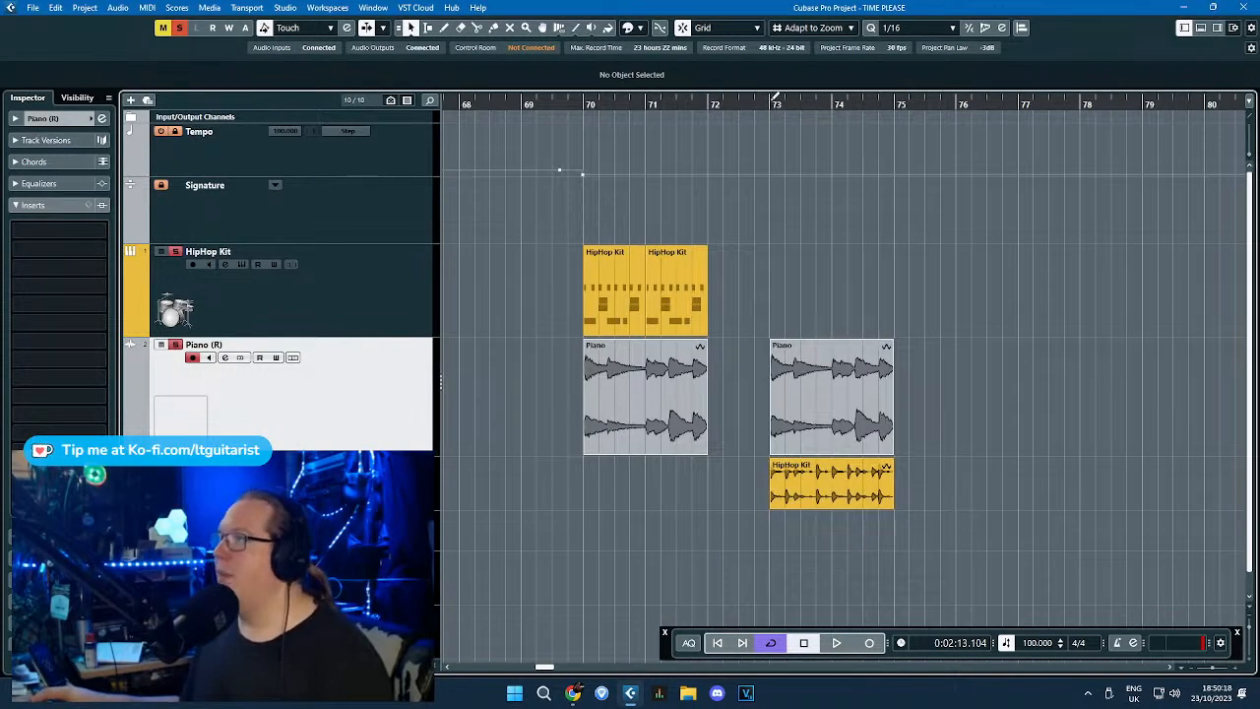
pyautogui.press('space')
pyautogui.click(772, 104)
pyautogui.scroll(-3, 796, 118)
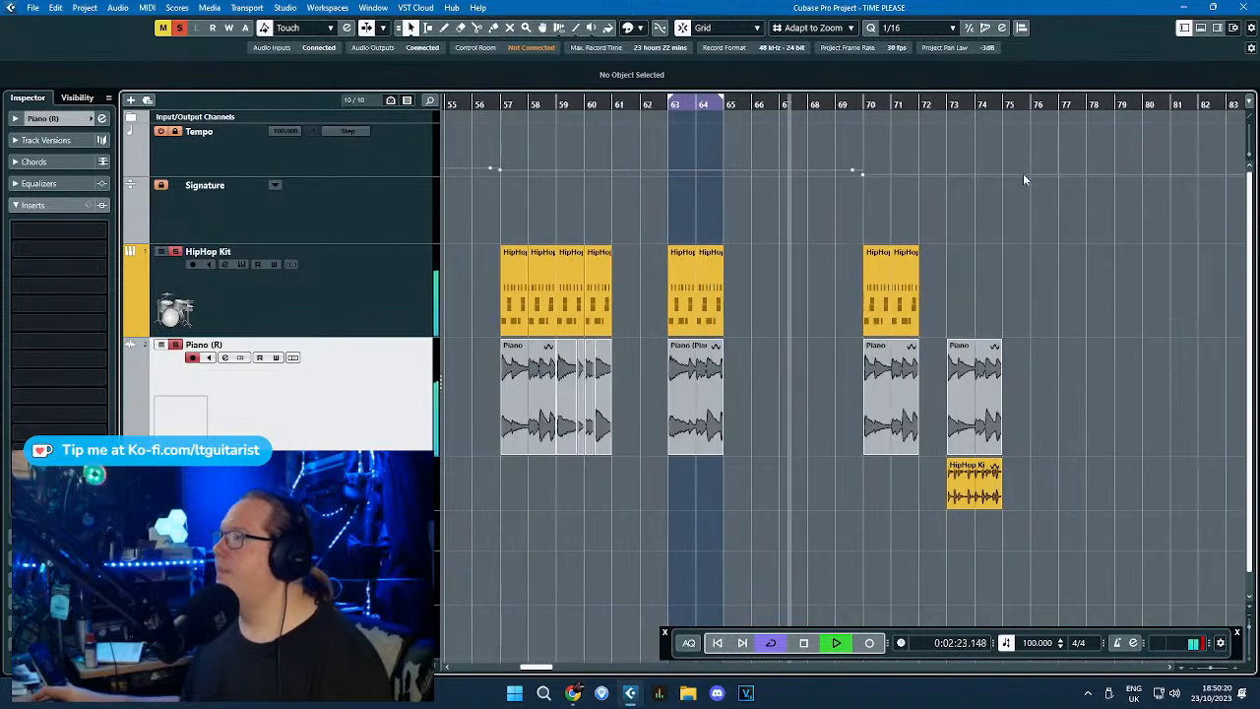
pyautogui.click(945, 105)
pyautogui.scroll(3, 1059, 187)
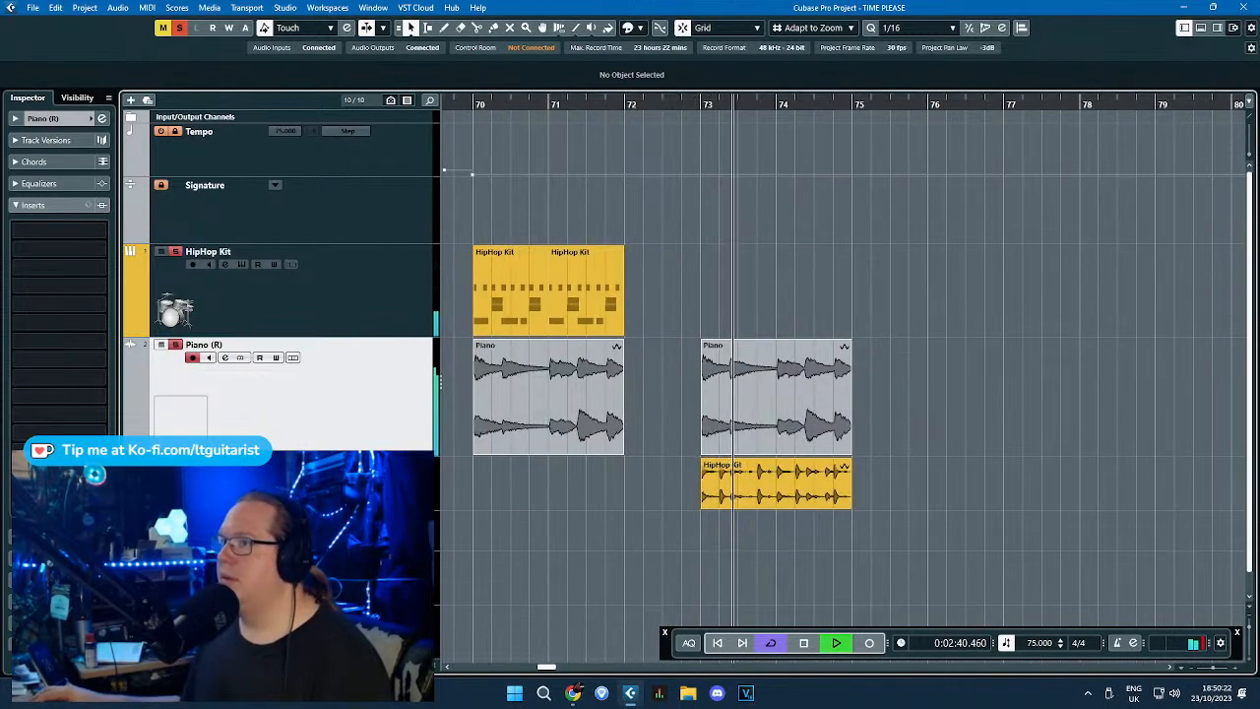
# Solo the HipHop Kit (R) track and set the loop range from bar 73 to bar 75.
pyautogui.click(175, 464)
pyautogui.moveTo(705, 97)
pyautogui.mouseDown()
pyautogui.moveTo(874, 131)
pyautogui.moveTo(853, 133)
pyautogui.mouseUp()
pyautogui.press('space')
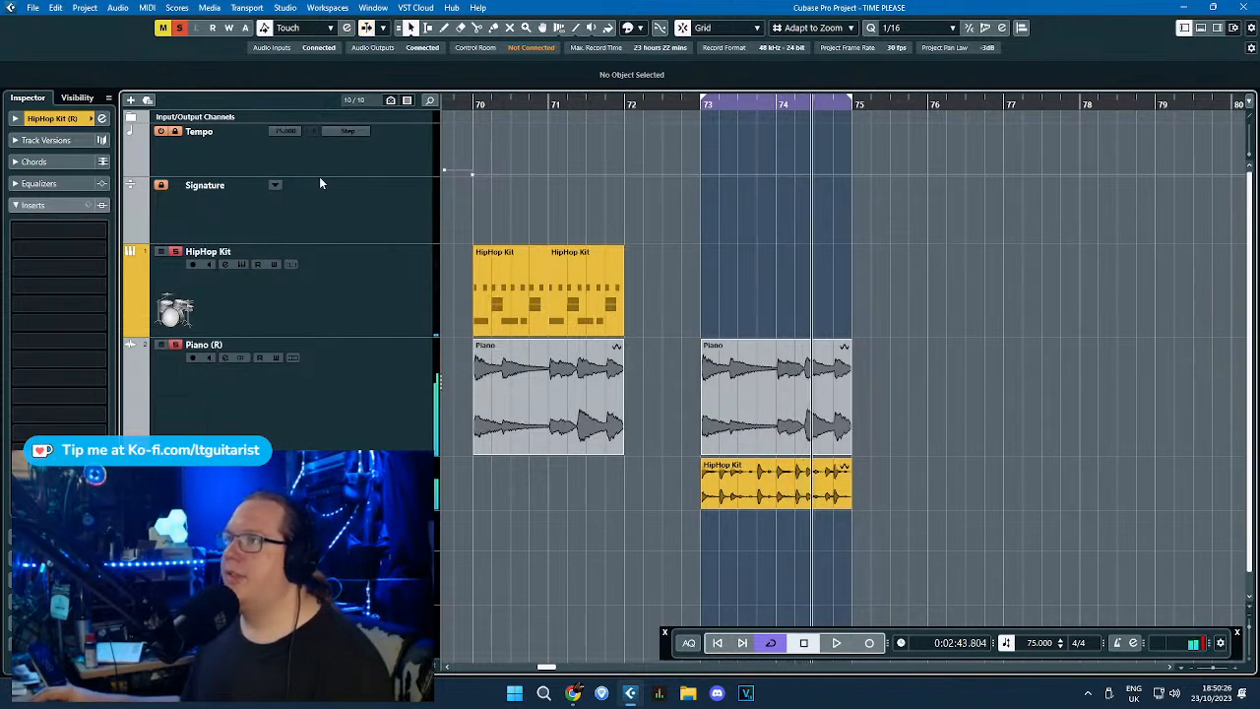
# Unlock the heightened Tempo track, add a 75 BPM point at 72.3.3 and set the tempo to 115 BPM from bar 73.
pyautogui.moveTo(325, 178); pyautogui.dragTo(414, 272)
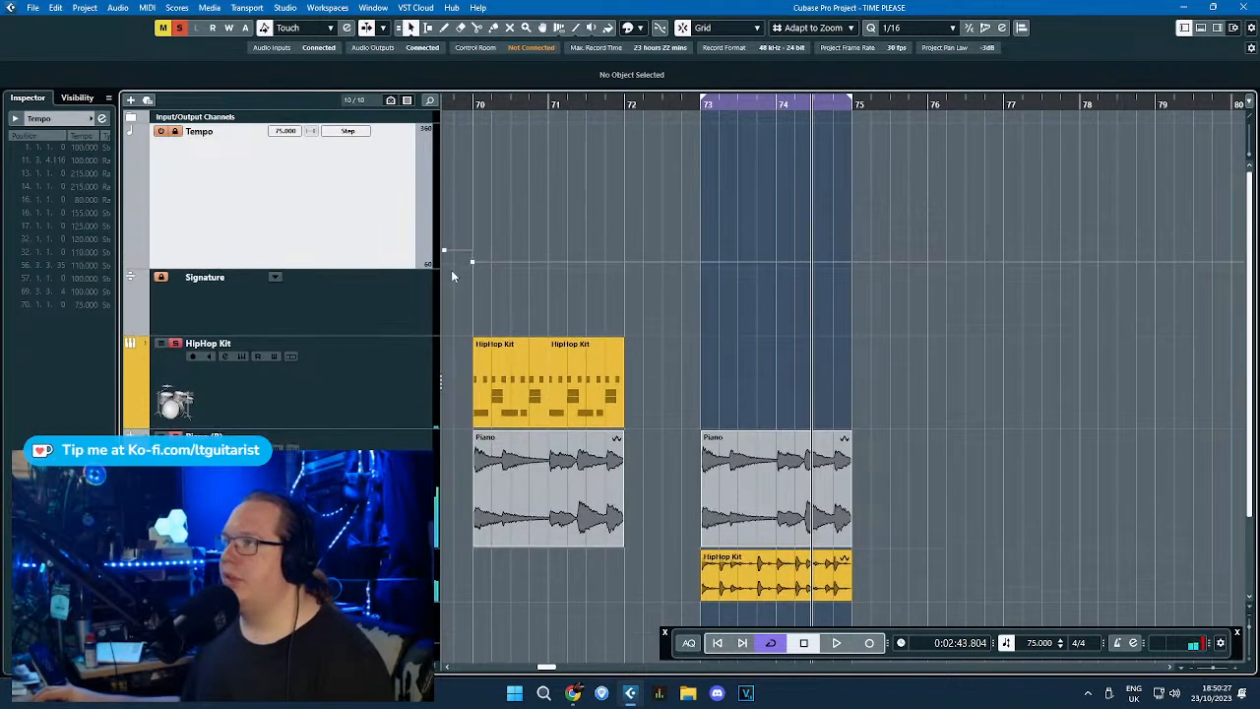
pyautogui.click(173, 133)
pyautogui.click(671, 262)
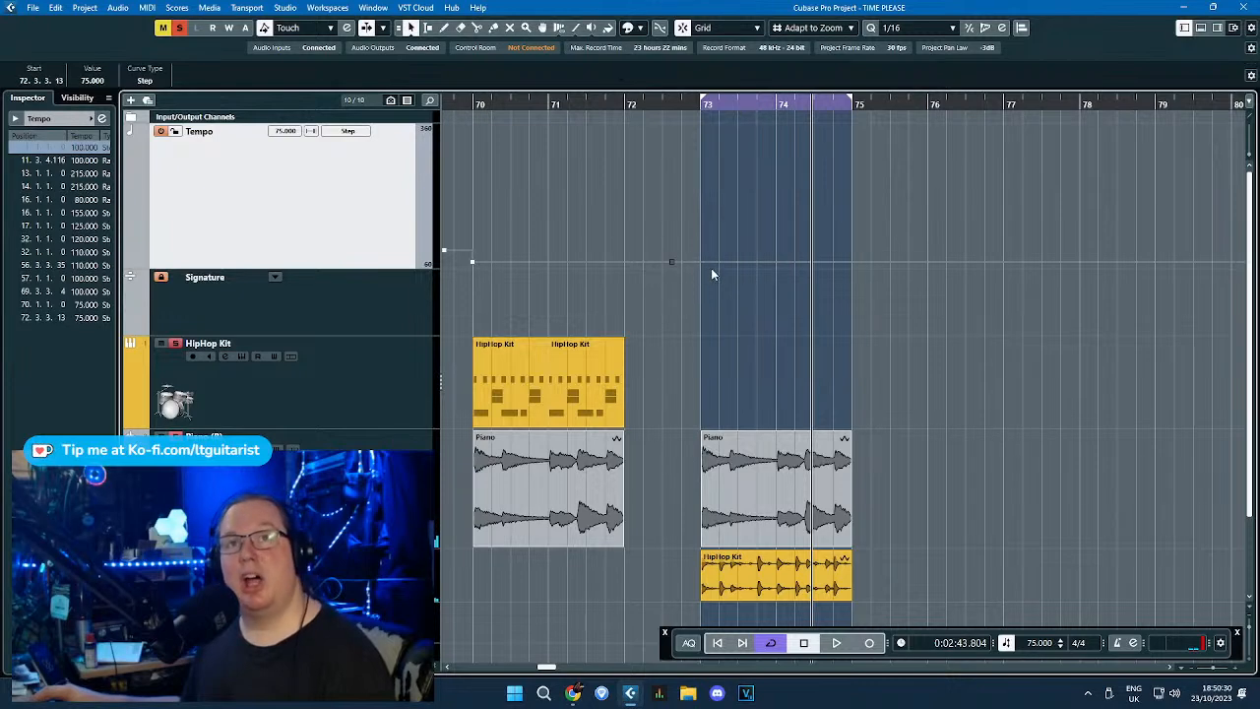
pyautogui.moveTo(702, 262); pyautogui.dragTo(701, 244)
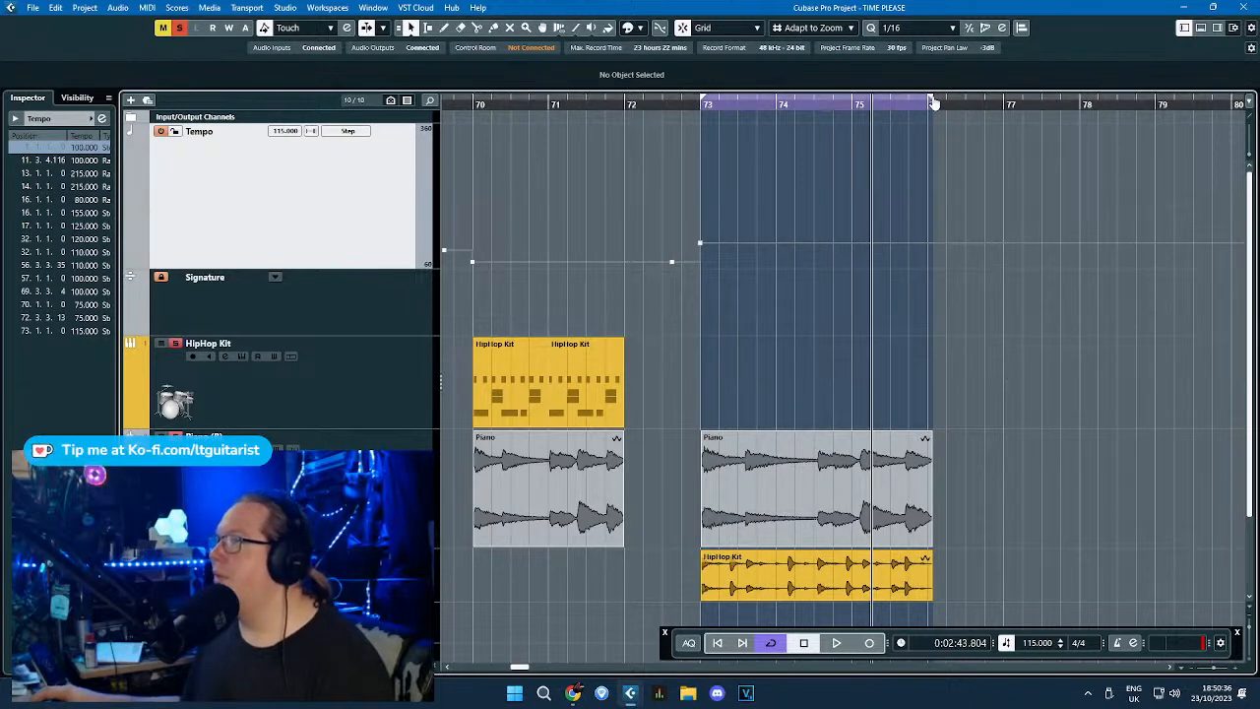
# Time-stretch the Piano and HipHop Kit audio events at bar 73 together so that both end at bar 75.
pyautogui.scroll(1, 914, 545)
pyautogui.click(852, 559)
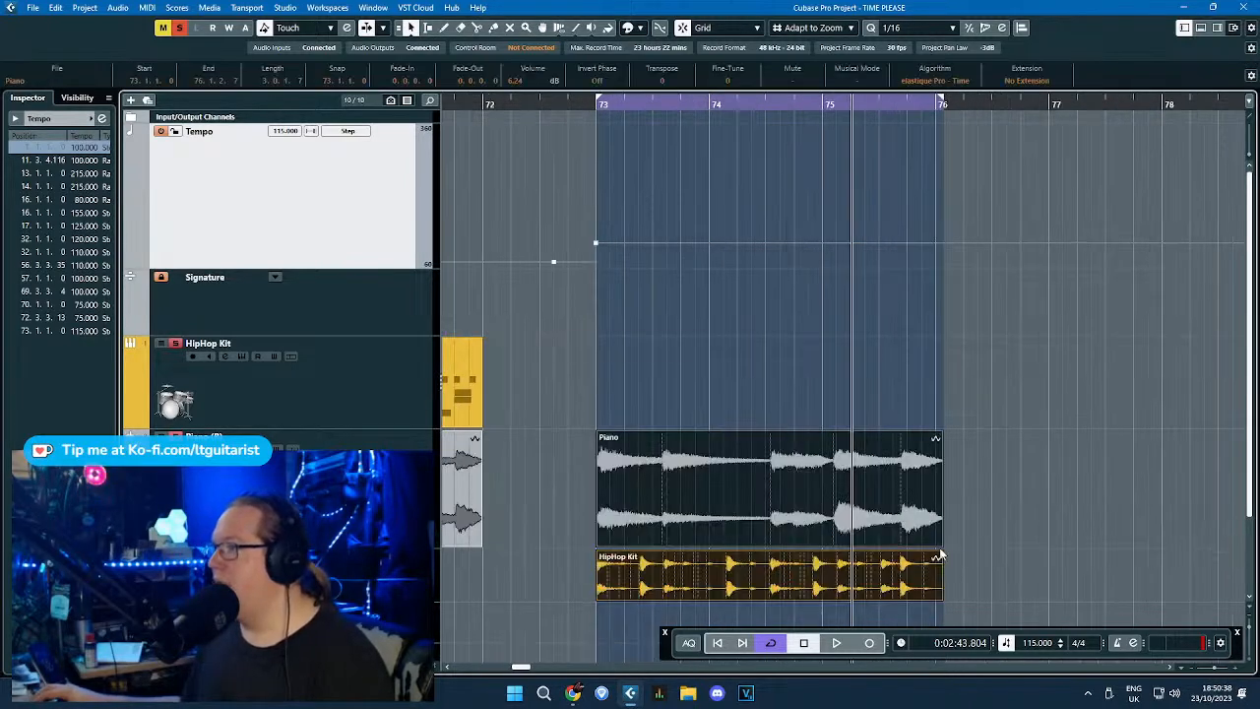
pyautogui.press('1')
pyautogui.press('1')
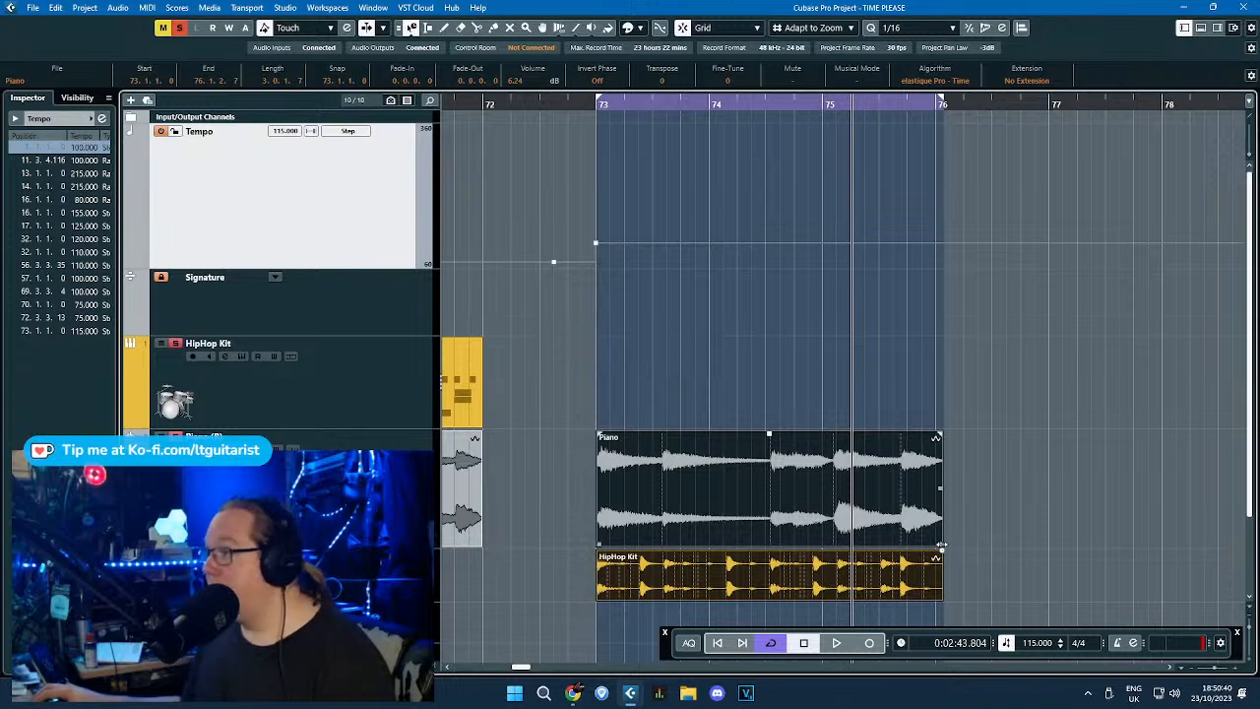
pyautogui.moveTo(942, 540); pyautogui.dragTo(823, 539)
pyautogui.click(774, 381)
pyautogui.press('1')
# Play the stretched events from bar 73 and shorten the loop range to end at bar 75.
pyautogui.click(604, 106)
pyautogui.press('space')
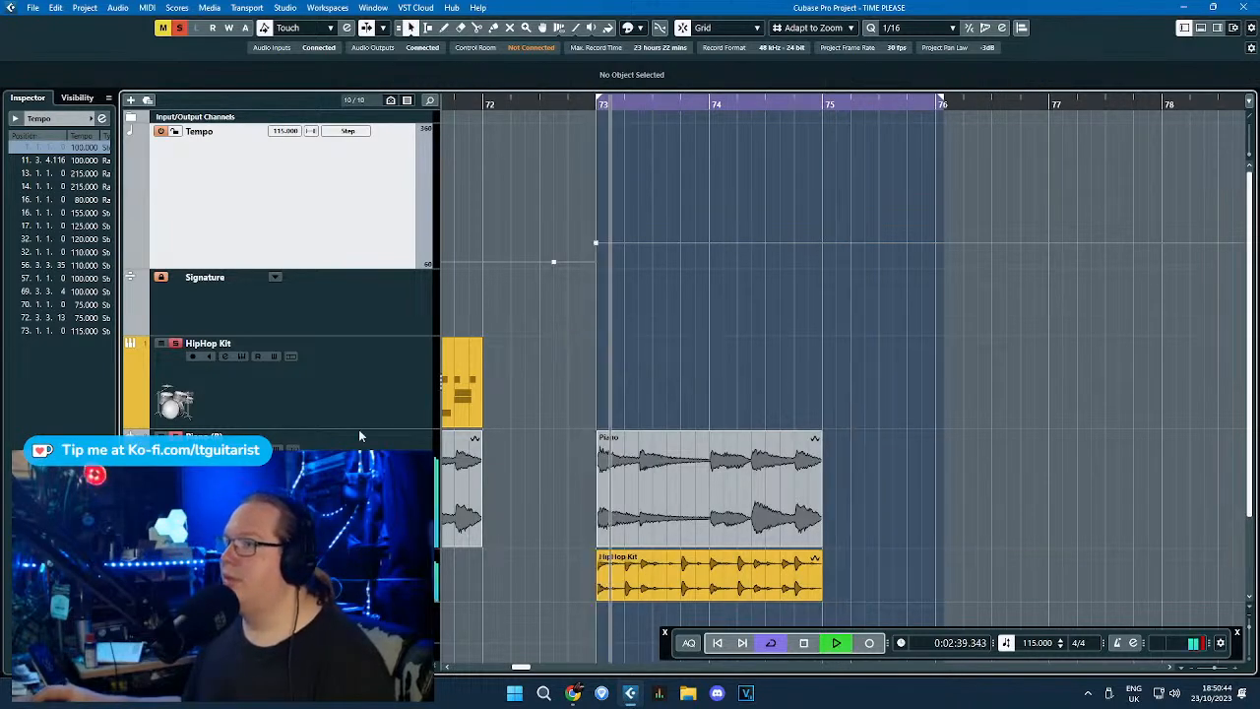
pyautogui.moveTo(942, 102); pyautogui.dragTo(822, 103)
pyautogui.scroll(-2, 926, 419)
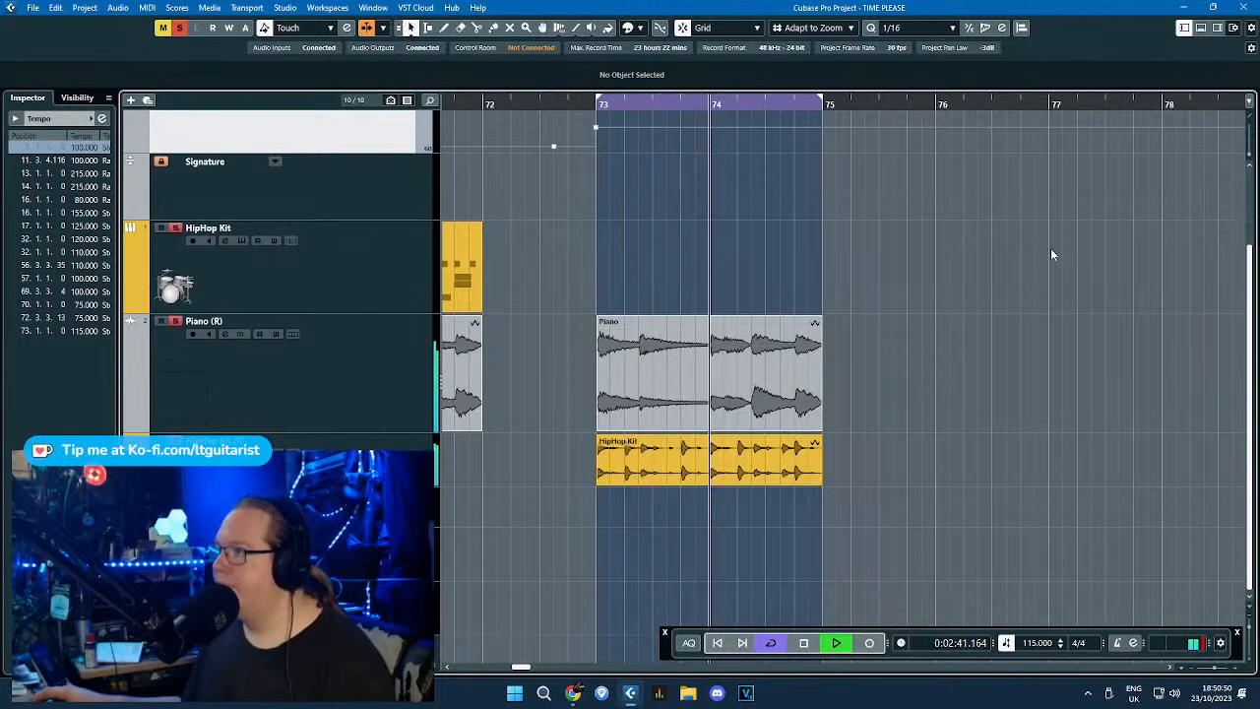
pyautogui.press('space')
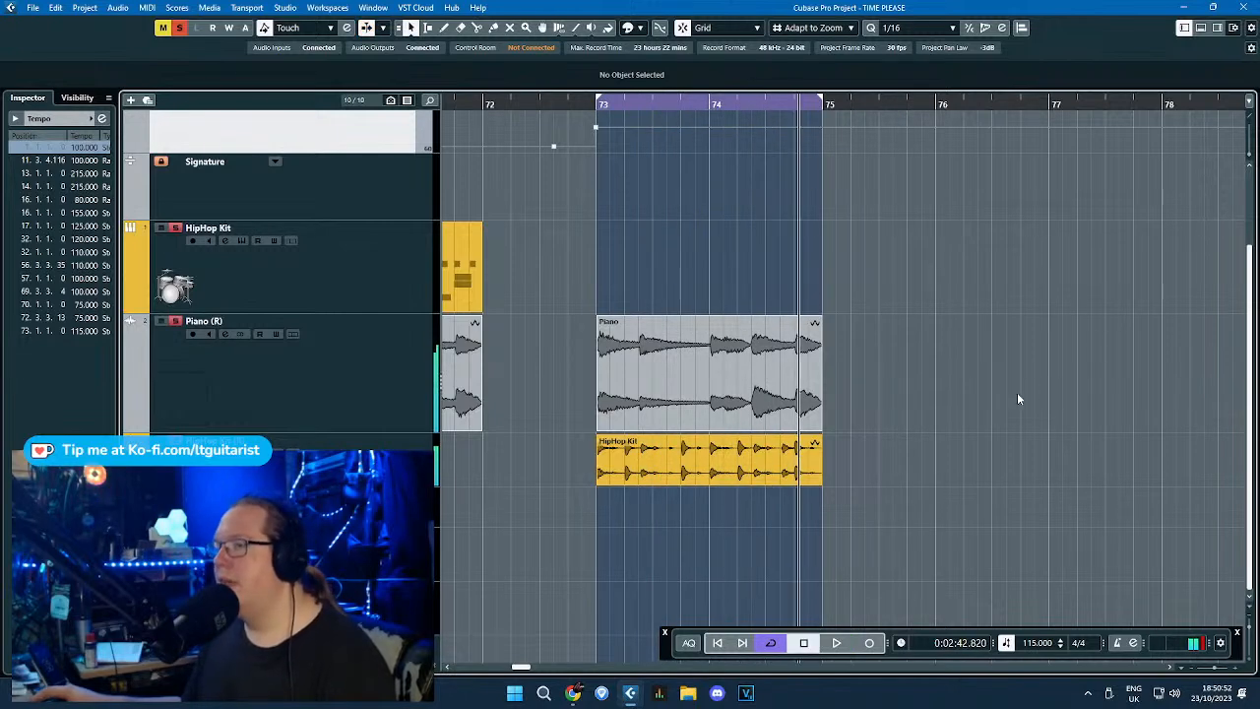
# Lock the Tempo track again and play the HipHop Kit parts from bar 14 through the falling tempo ramp.
pyautogui.scroll(2, 779, 395)
pyautogui.scroll(-8, 773, 396)
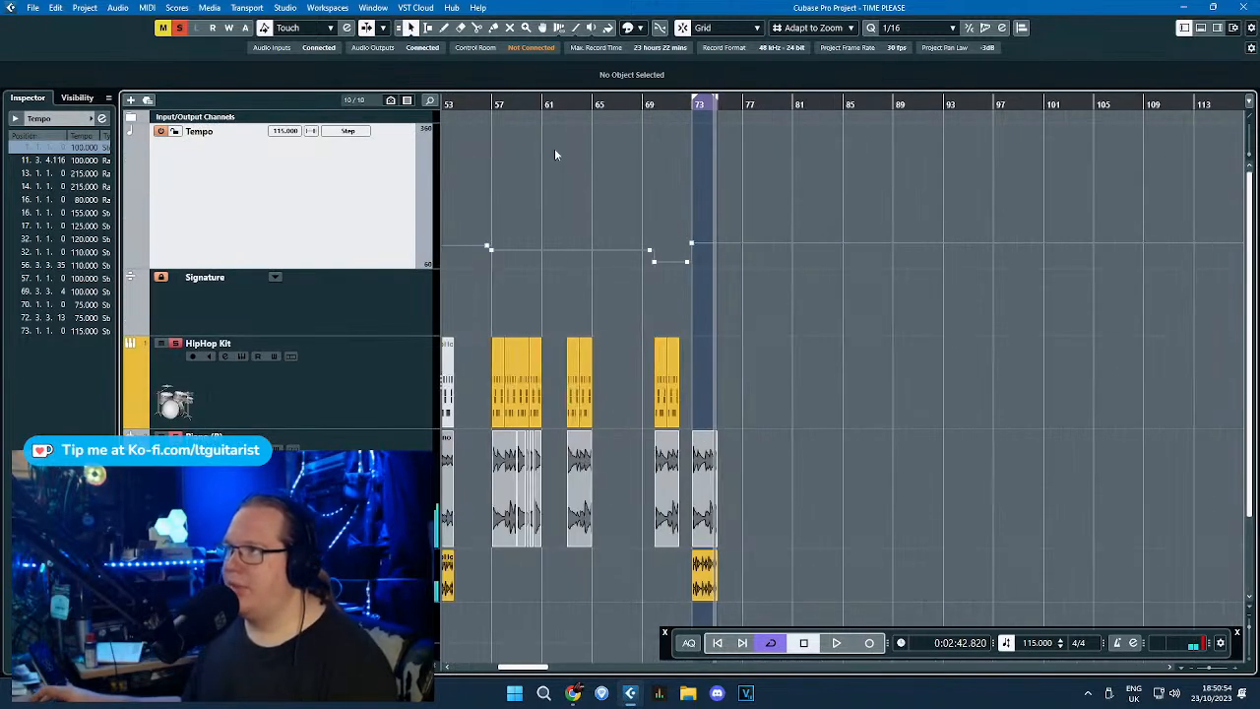
pyautogui.moveTo(557, 154); pyautogui.dragTo(368, 145)
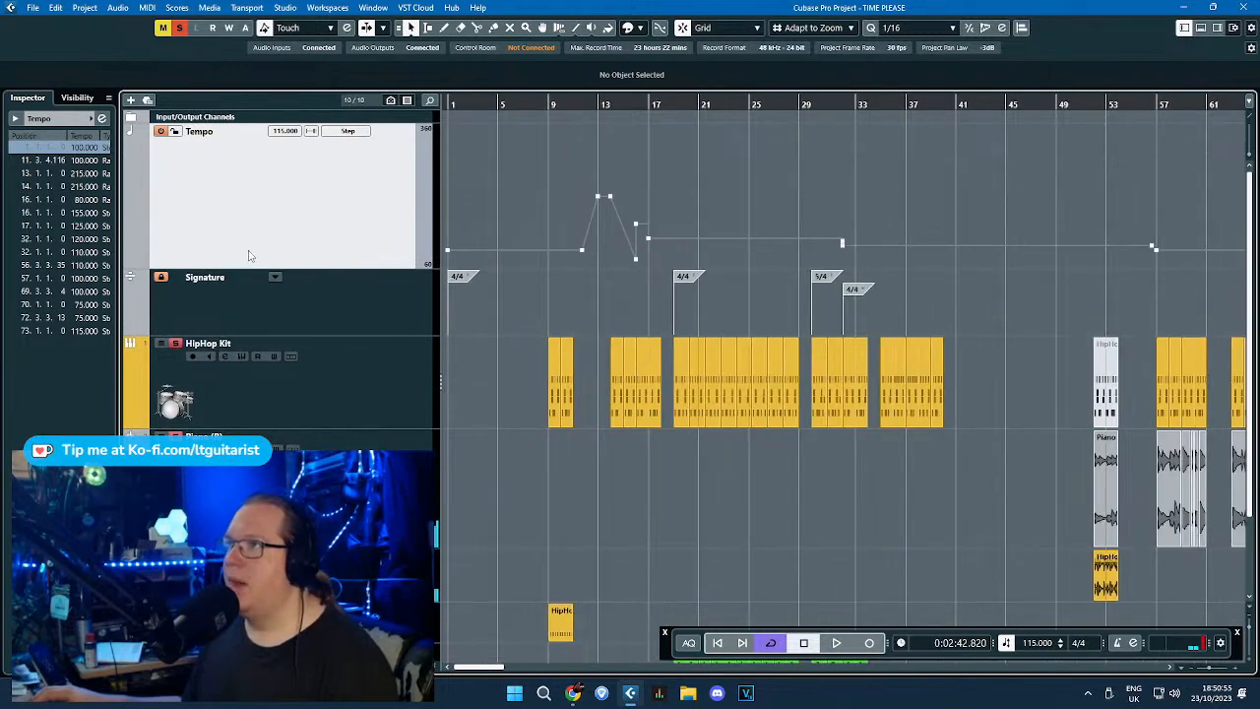
pyautogui.click(175, 132)
pyautogui.scroll(6, 575, 272)
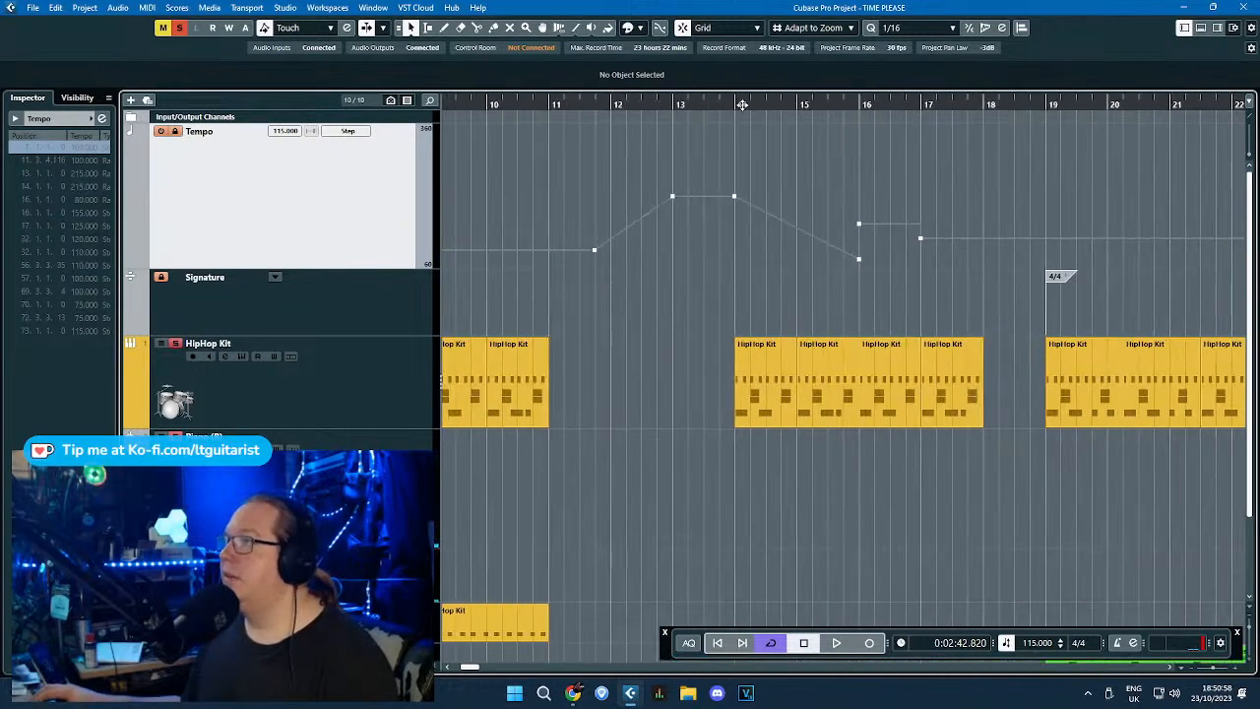
pyautogui.click(743, 105)
pyautogui.press('space')
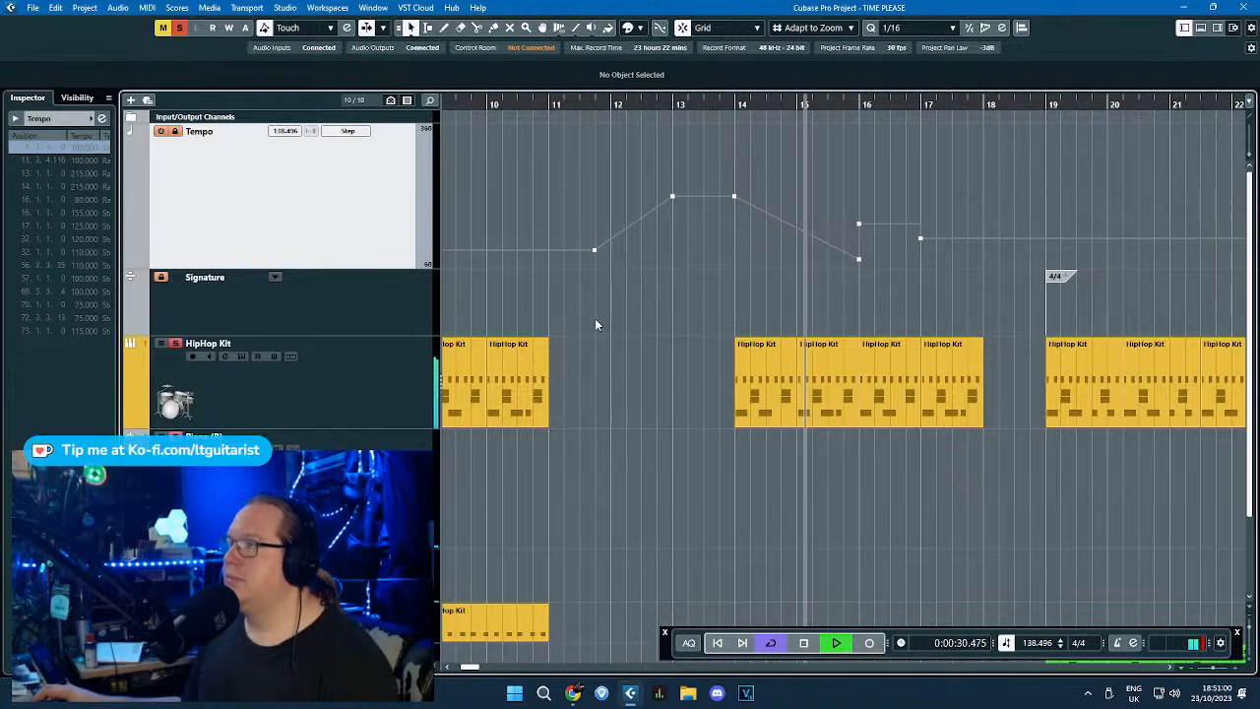
pyautogui.scroll(-10, 595, 325)
pyautogui.press('space')
# Place a copy of the two-bar HipHop Kit audio event from bar 73 at bar 76.
pyautogui.scroll(-2, 636, 272)
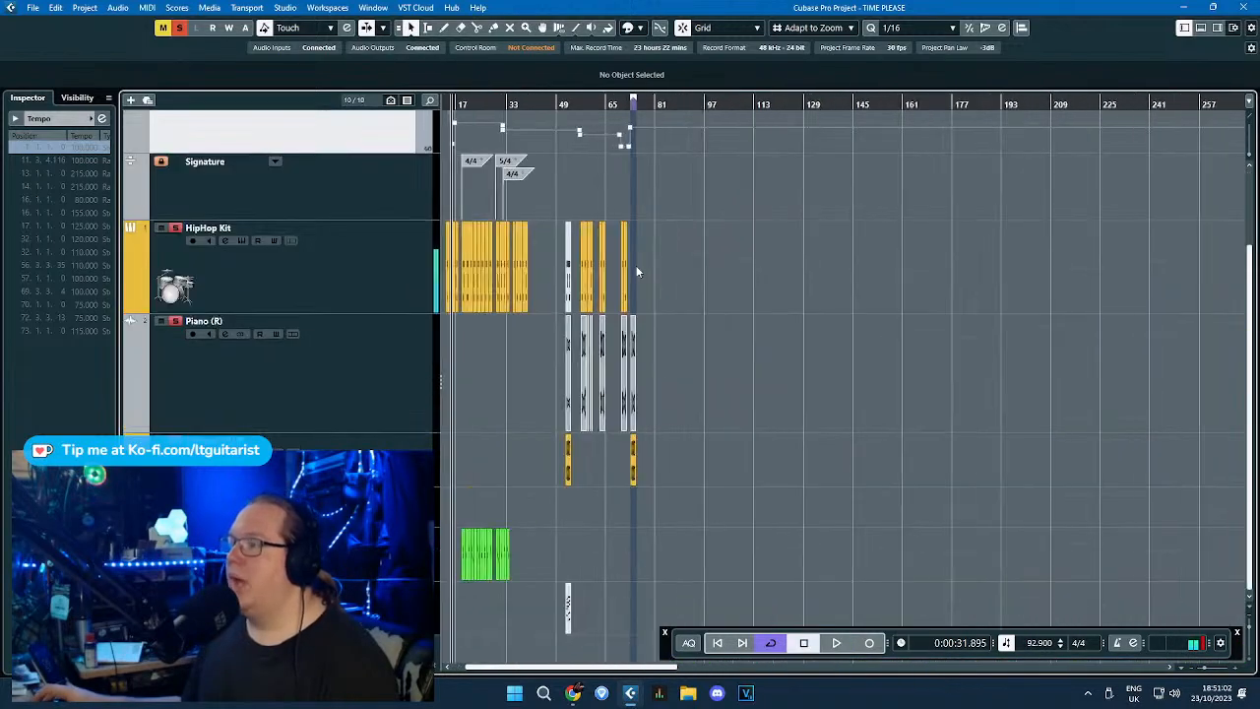
pyautogui.scroll(8, 637, 273)
pyautogui.moveTo(792, 534); pyautogui.dragTo(792, 466)
pyautogui.hotkey('ctrl', 'd')
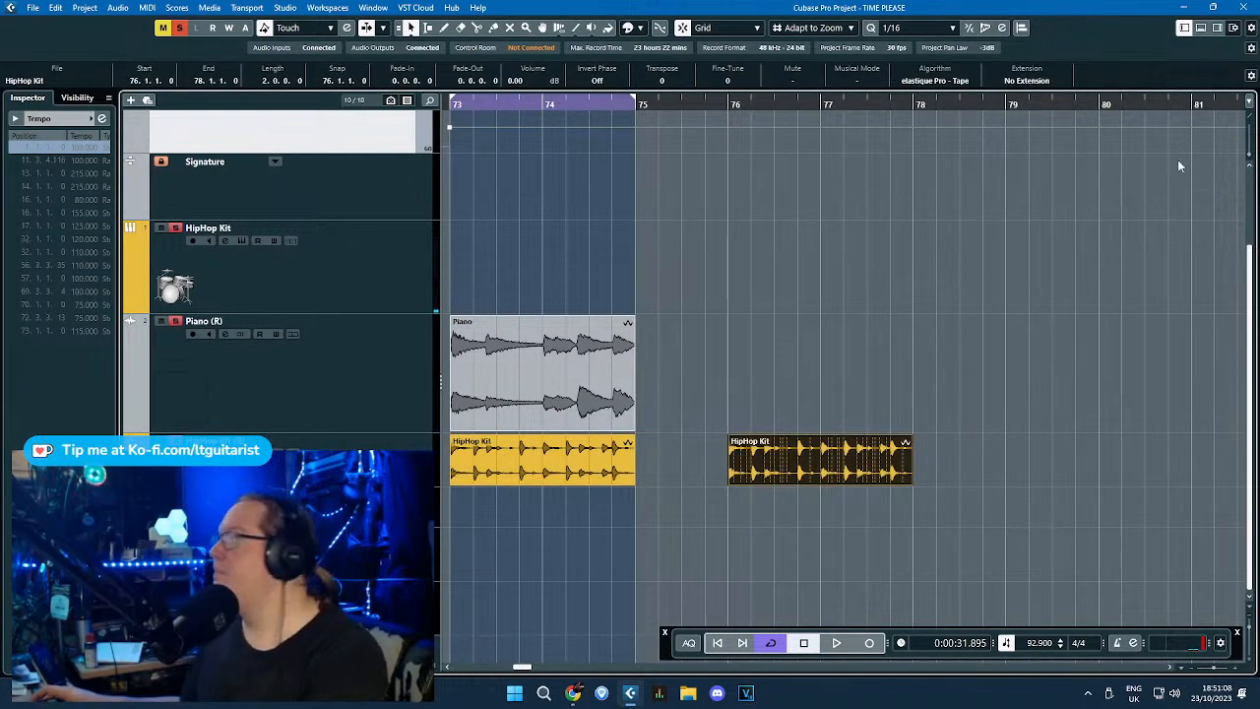
# Try the Time Stretch process on the HipHop Kit copy at bar 76, and undo it.
pyautogui.rightClick(849, 470)
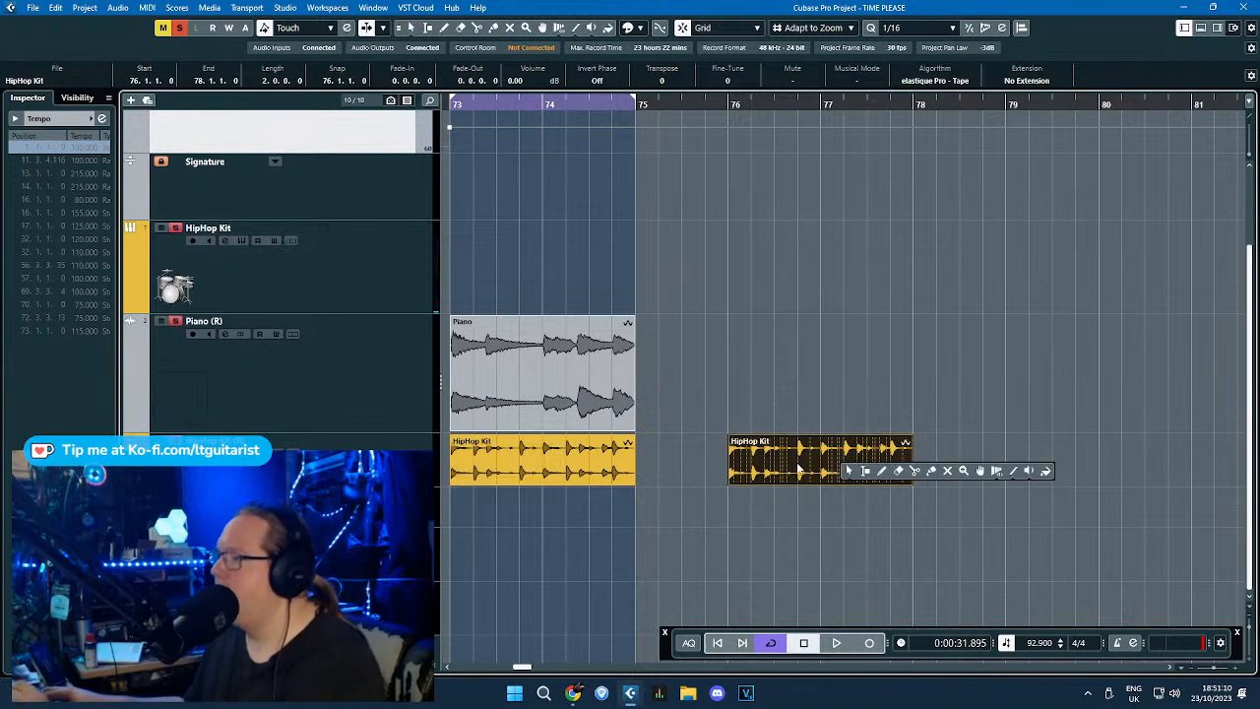
pyautogui.click(802, 467)
pyautogui.rightClick(824, 461)
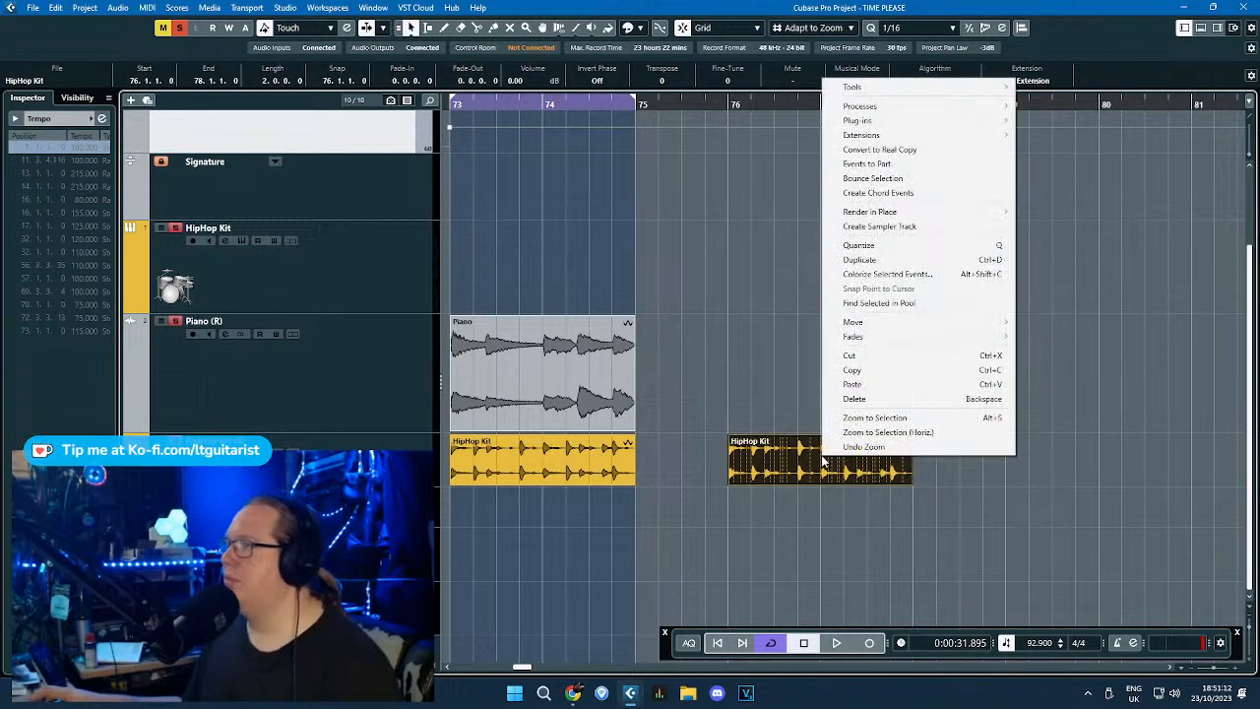
pyautogui.moveTo(965, 107)
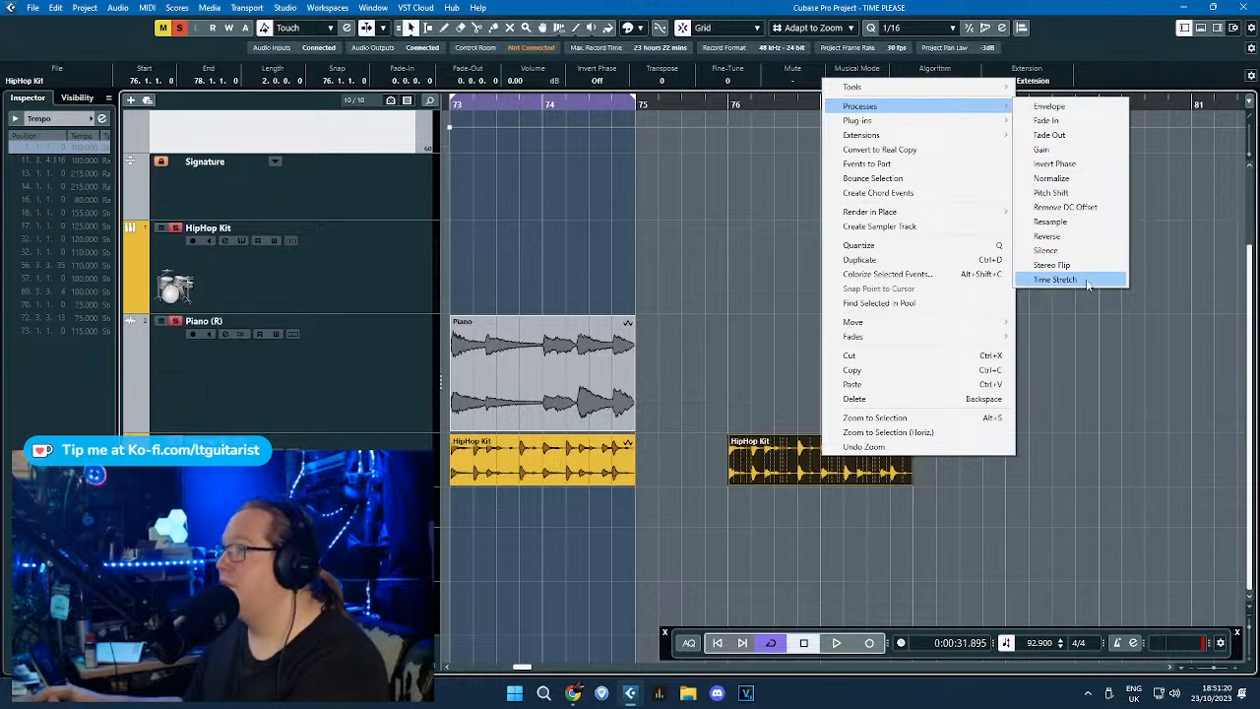
pyautogui.click(1055, 280)
pyautogui.moveTo(362, 208); pyautogui.dragTo(432, 72)
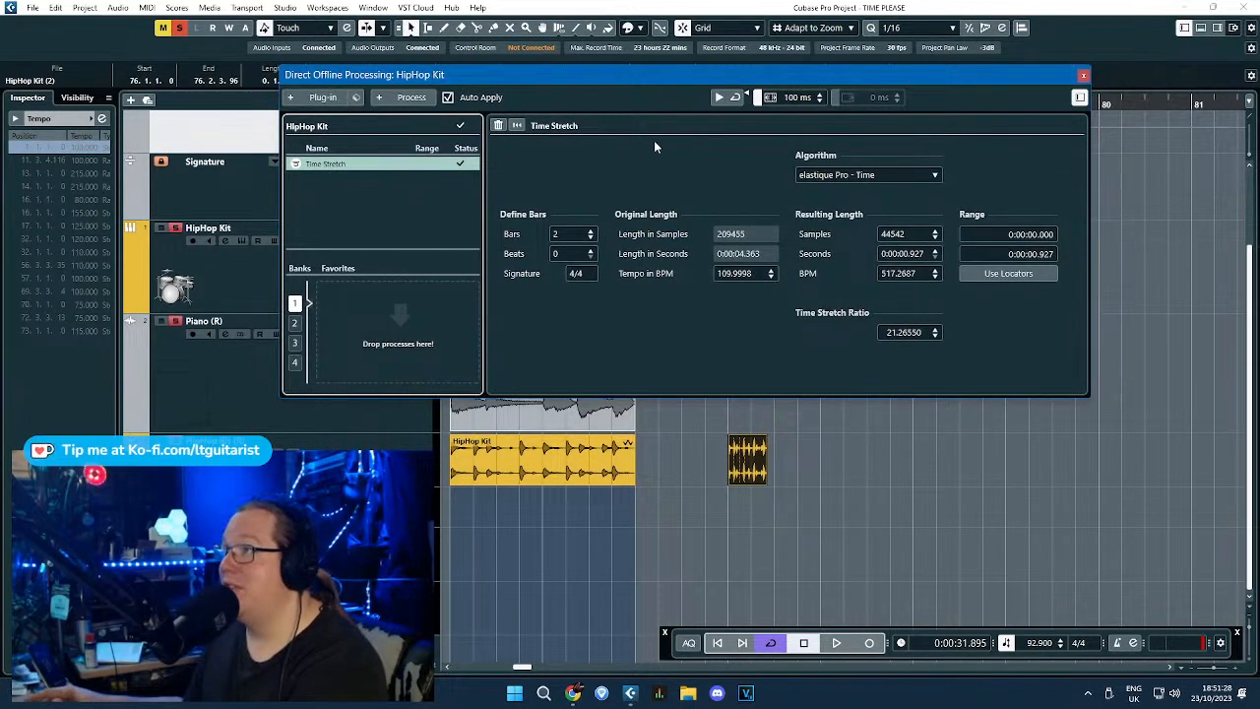
pyautogui.click(1083, 76)
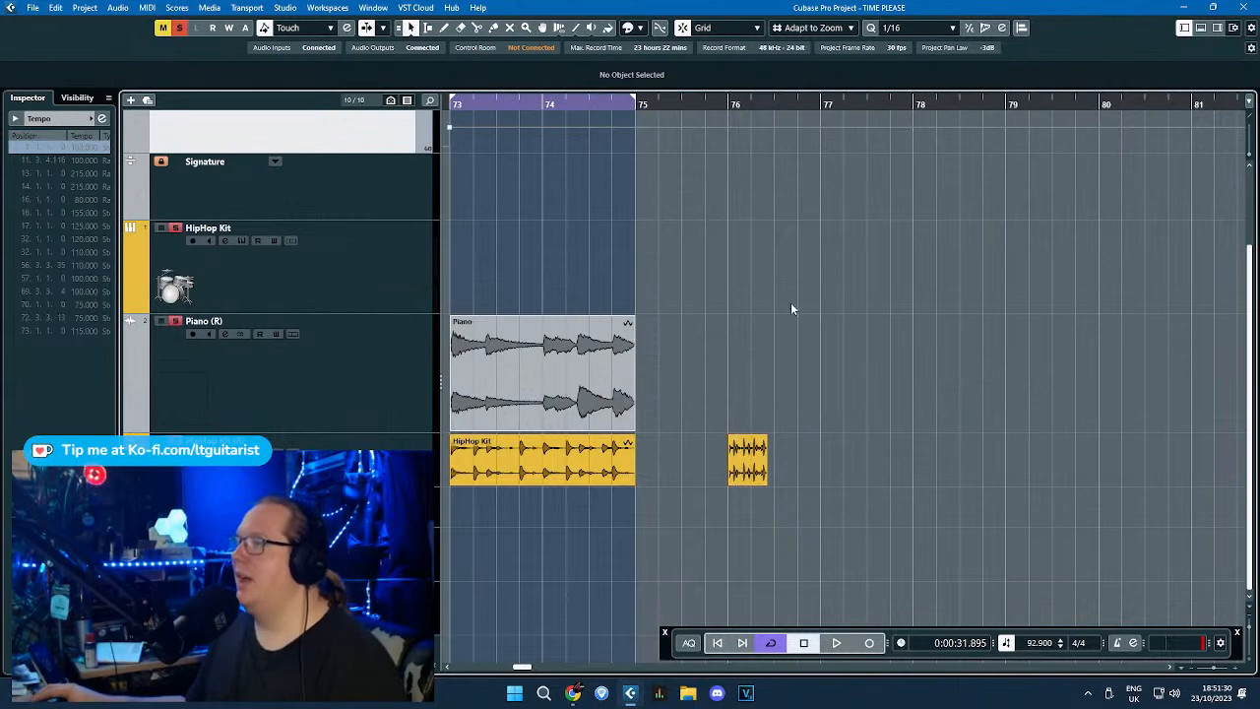
pyautogui.hotkey('ctrl', 'z')
# Apply the Pitch Shift process to the HipHop Kit event at bar 76 and set its fine-tune to 0.
pyautogui.click(825, 439)
pyautogui.rightClick(795, 455)
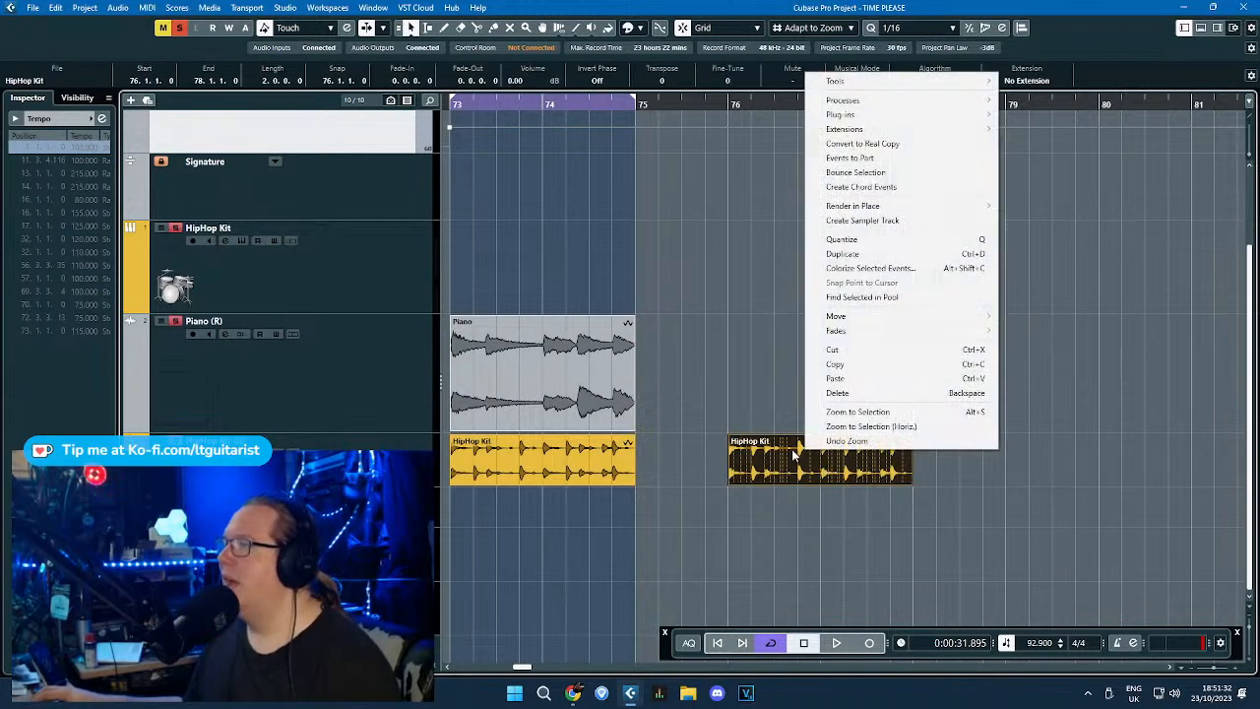
pyautogui.moveTo(856, 100)
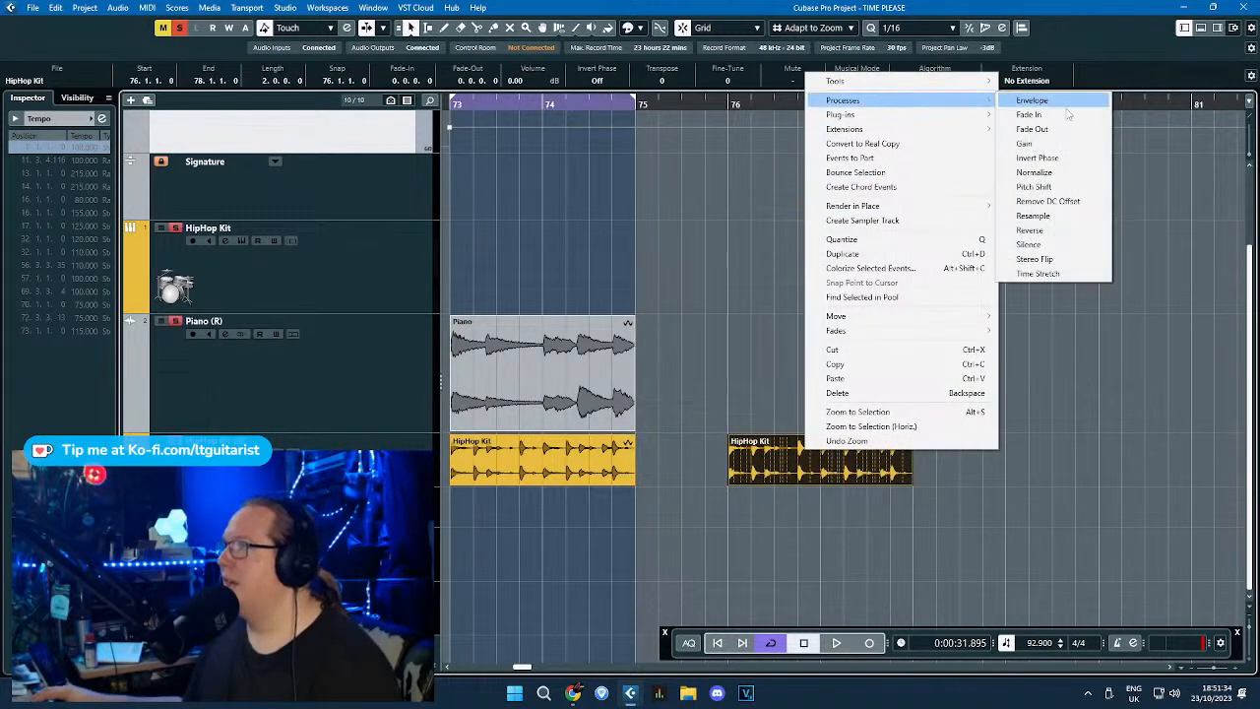
pyautogui.click(1071, 187)
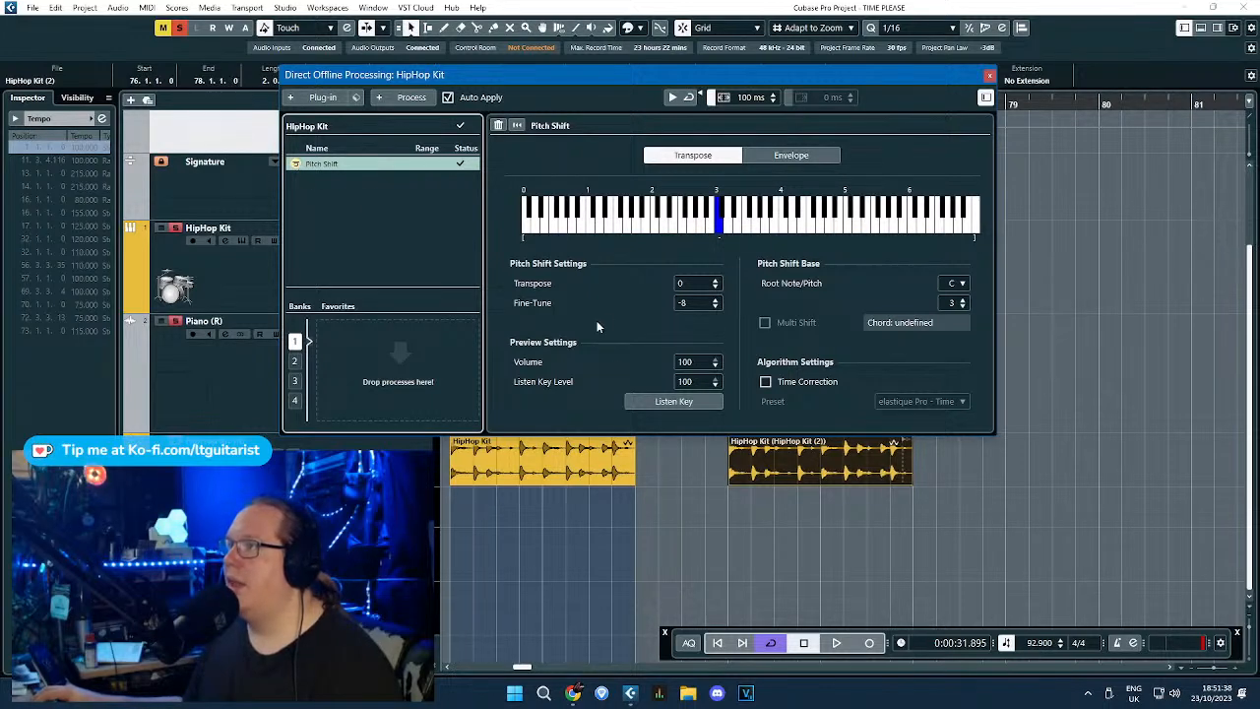
pyautogui.click(716, 300)
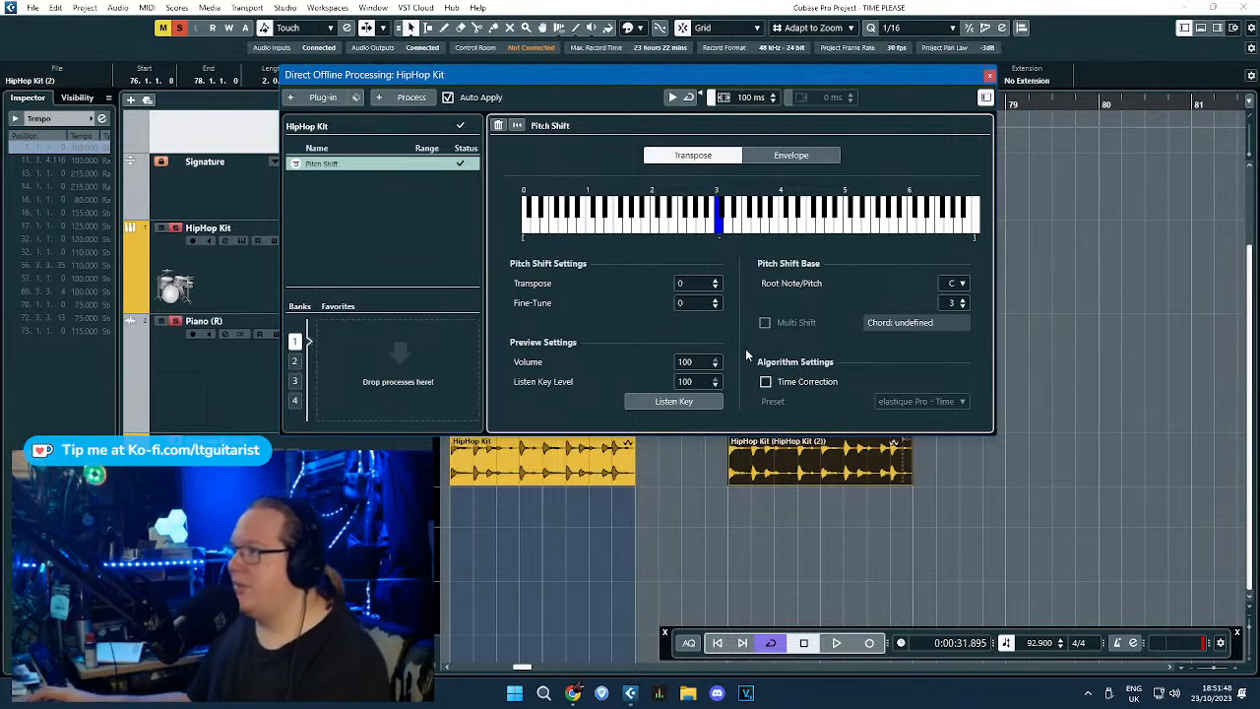
# Raise the end of the Pitch Shift envelope to a transpose of 2 and enable Time Correction.
pyautogui.click(782, 156)
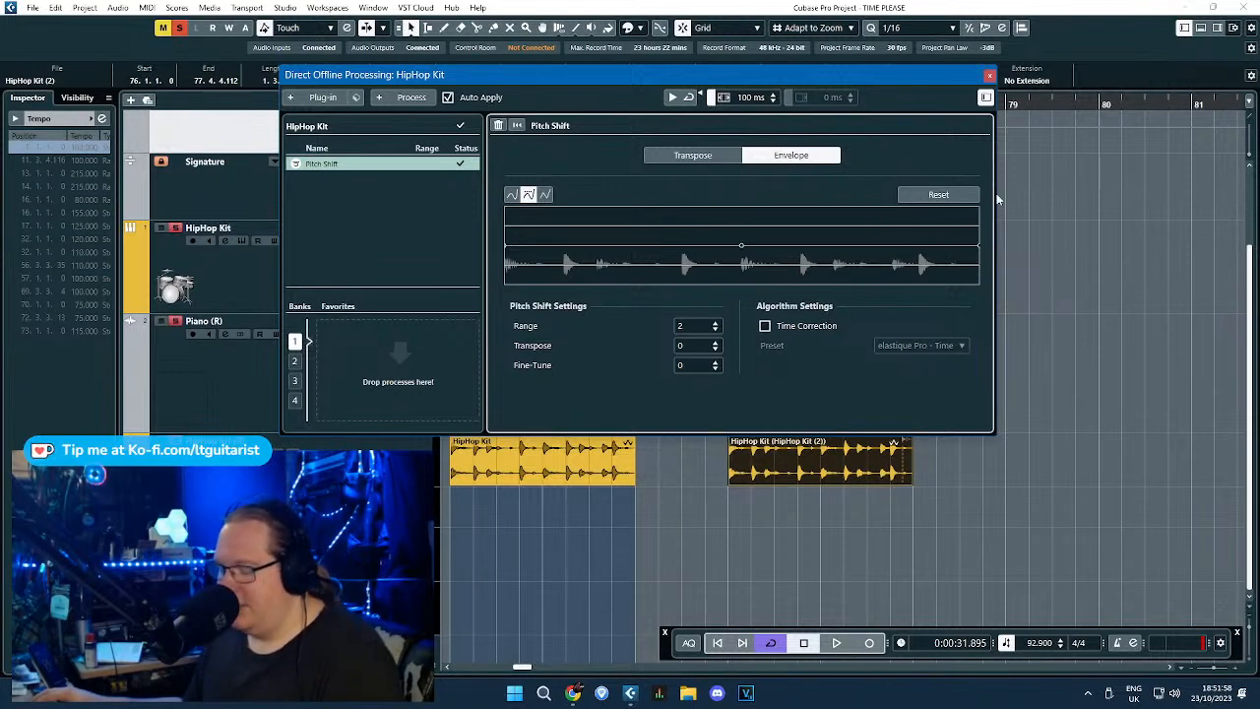
pyautogui.moveTo(978, 253); pyautogui.dragTo(986, 195)
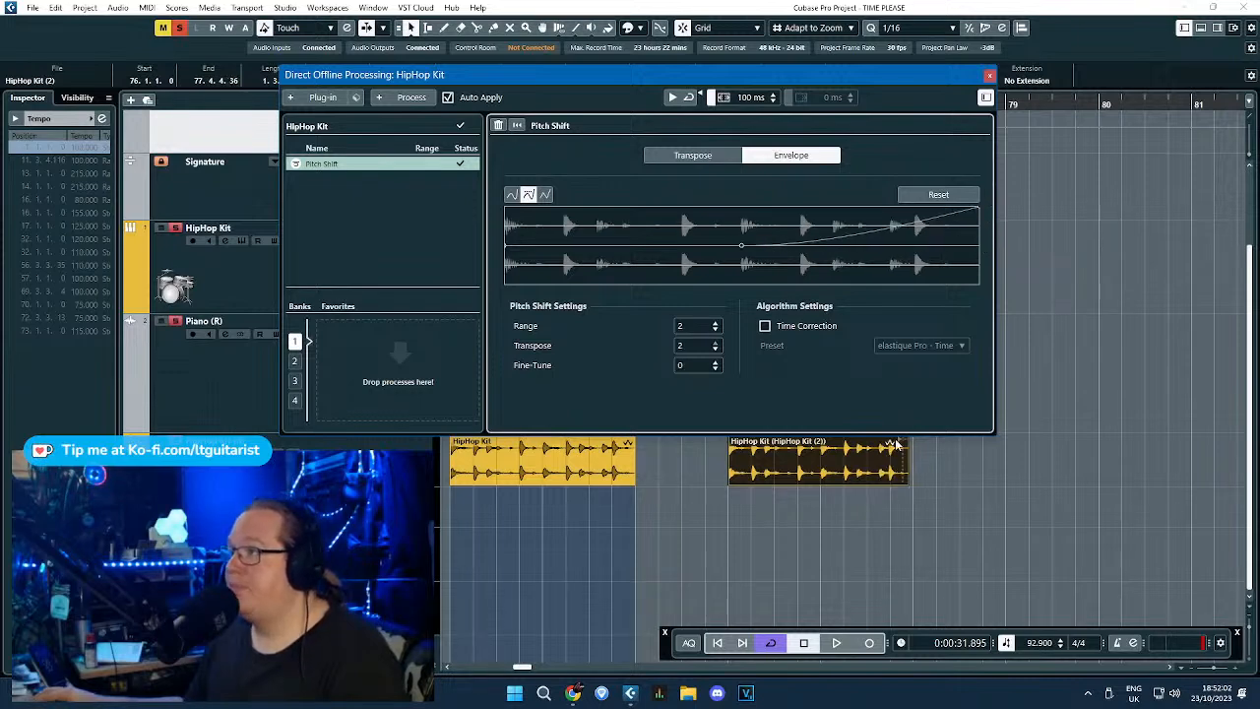
pyautogui.click(765, 326)
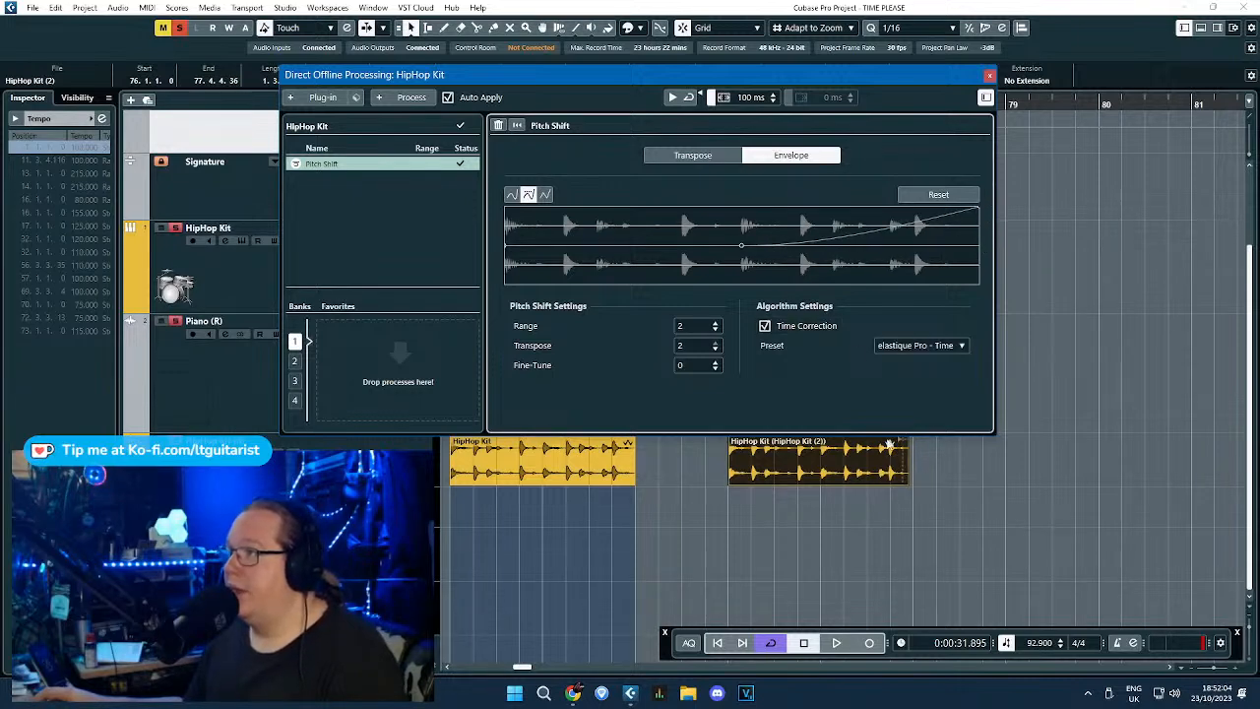
# Close the processing window, play the pitch-shifted HipHop Kit event from bar 76 and loop bars 76 to 78.
pyautogui.moveTo(902, 72); pyautogui.dragTo(763, 22)
pyautogui.click(826, 394)
pyautogui.press('h')
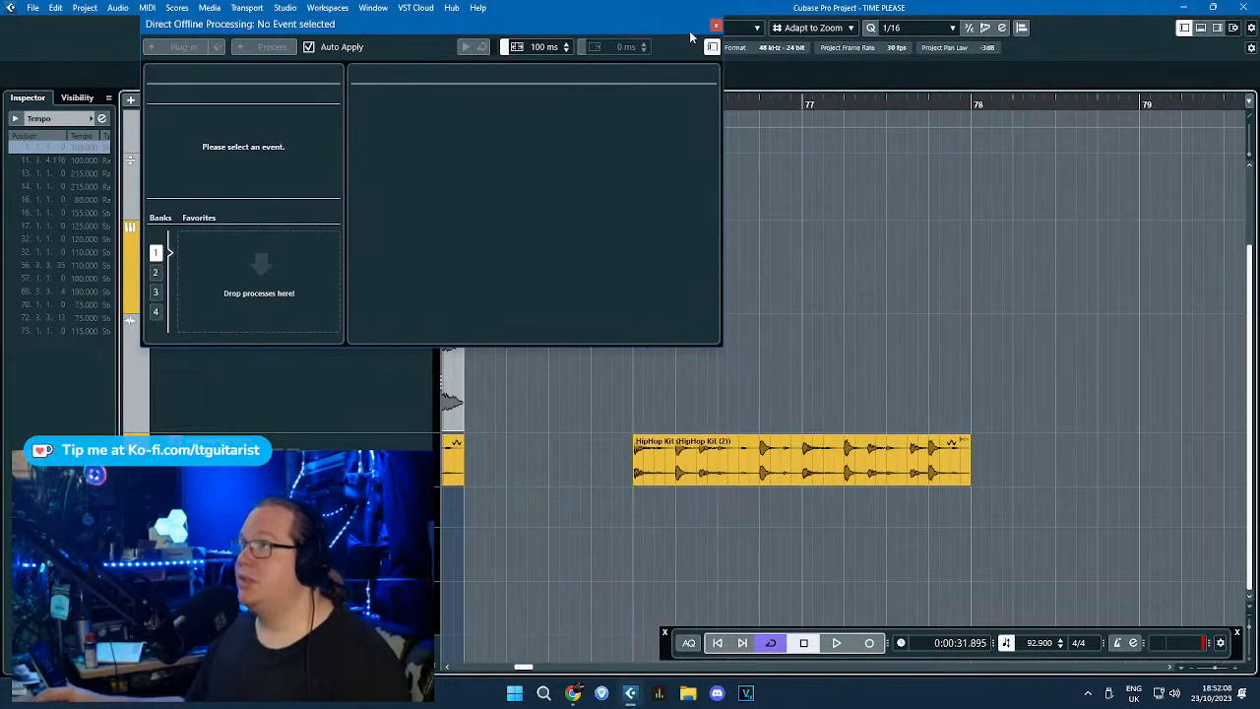
pyautogui.click(716, 24)
pyautogui.click(626, 102)
pyautogui.press('space')
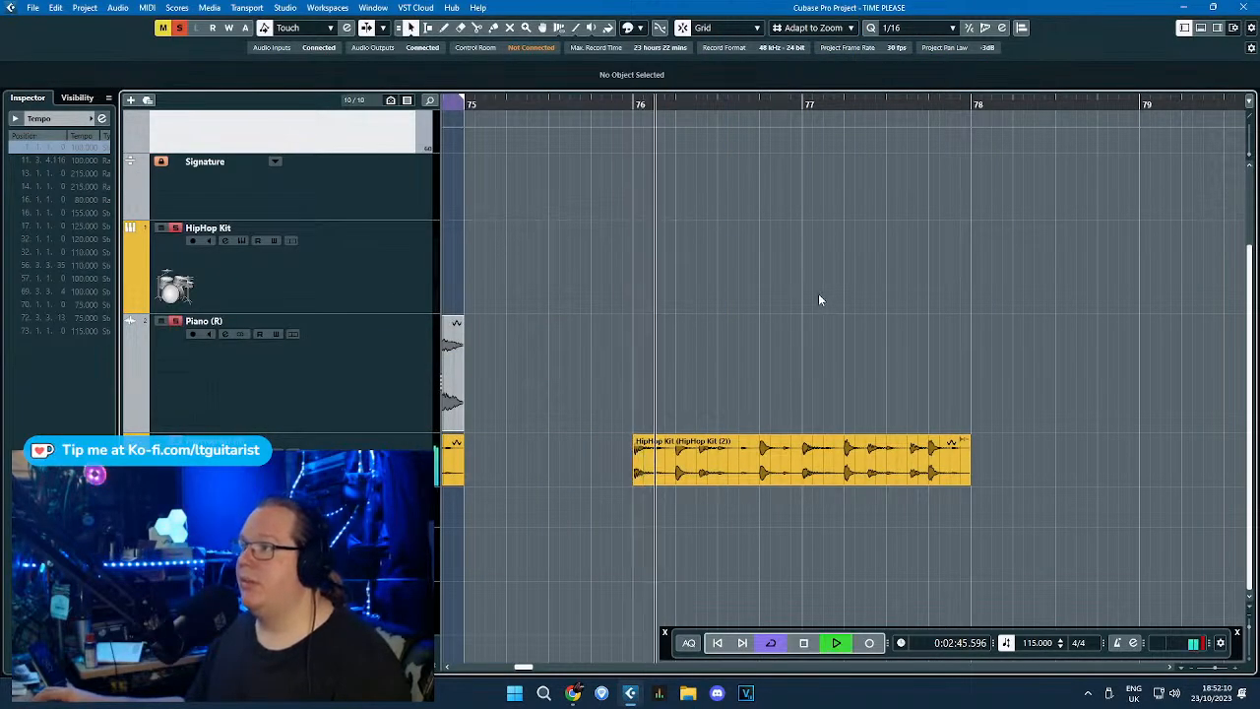
pyautogui.moveTo(635, 99); pyautogui.dragTo(978, 101)
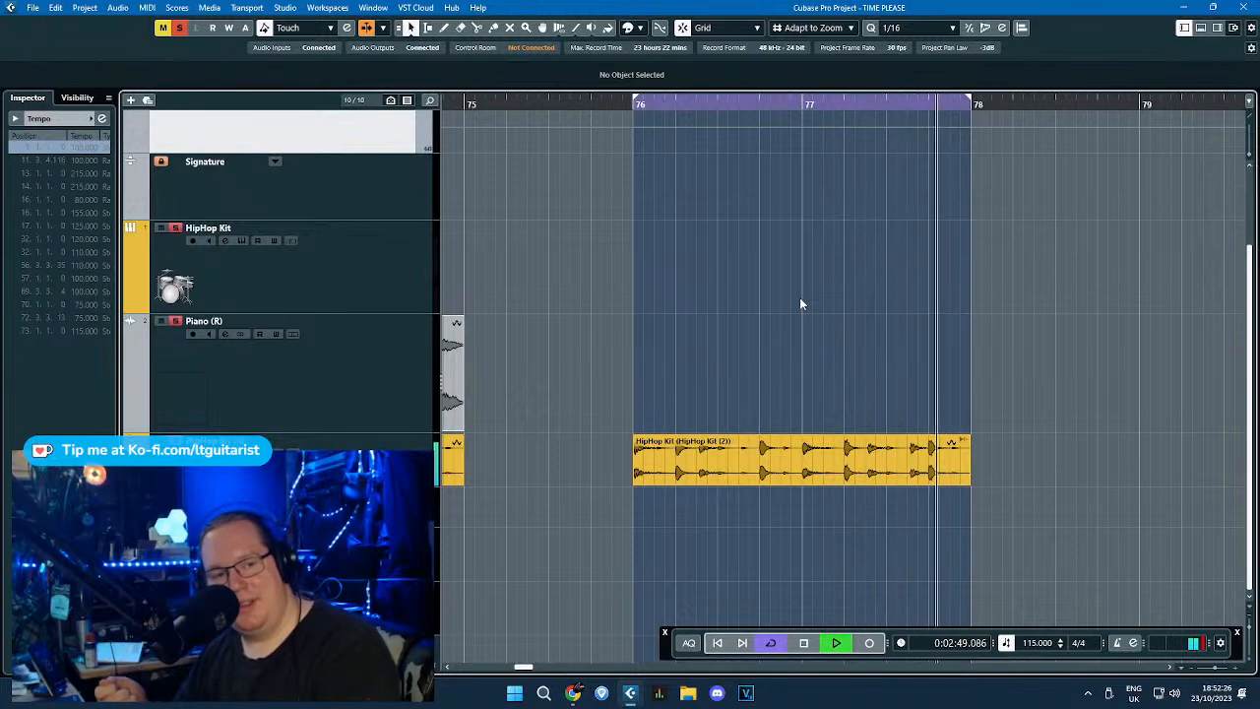
# Inspect the bar 76 HipHop Kit event's waveform in the Sample Editor, return to the project and stop playback.
pyautogui.doubleClick(796, 460)
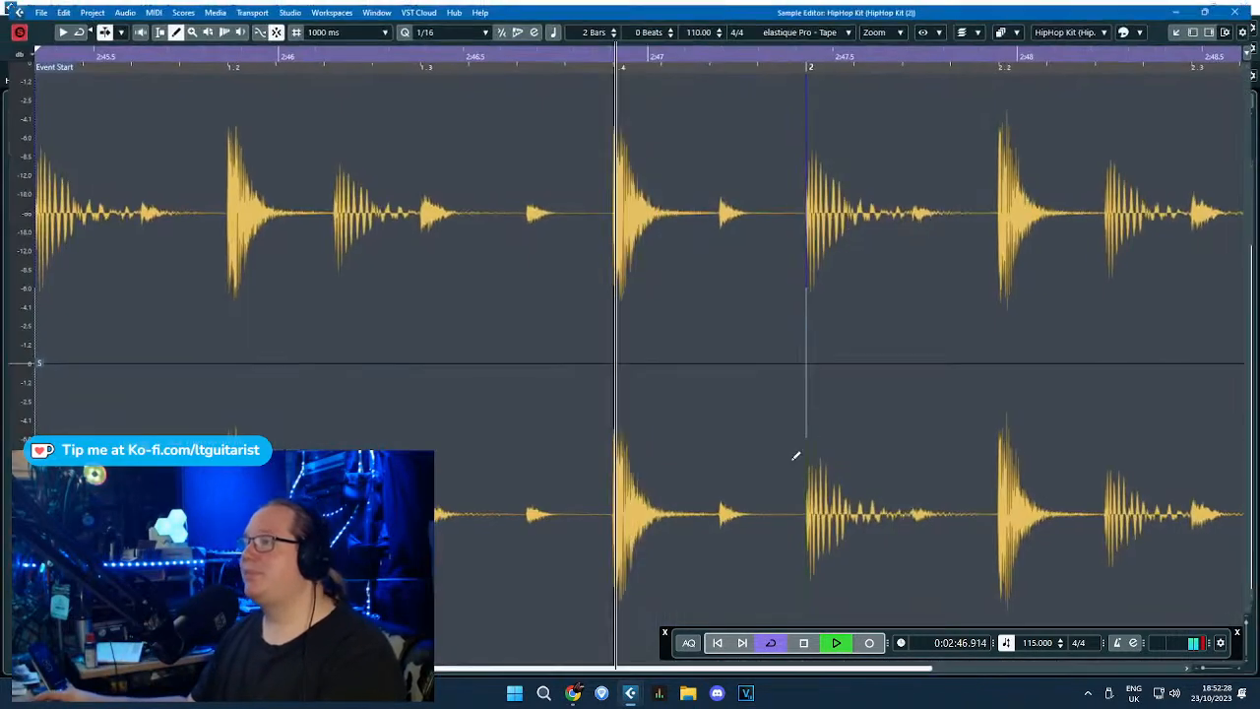
pyautogui.click(1248, 6)
pyautogui.rightClick(760, 480)
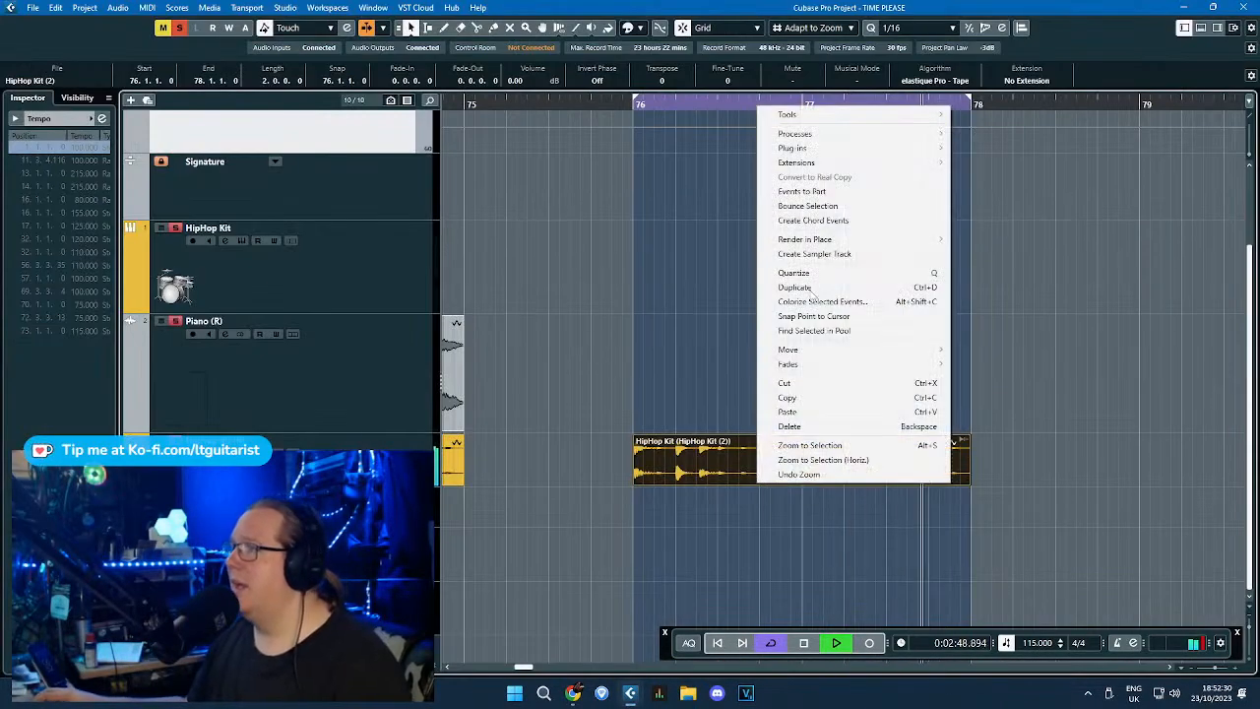
pyautogui.moveTo(951, 136)
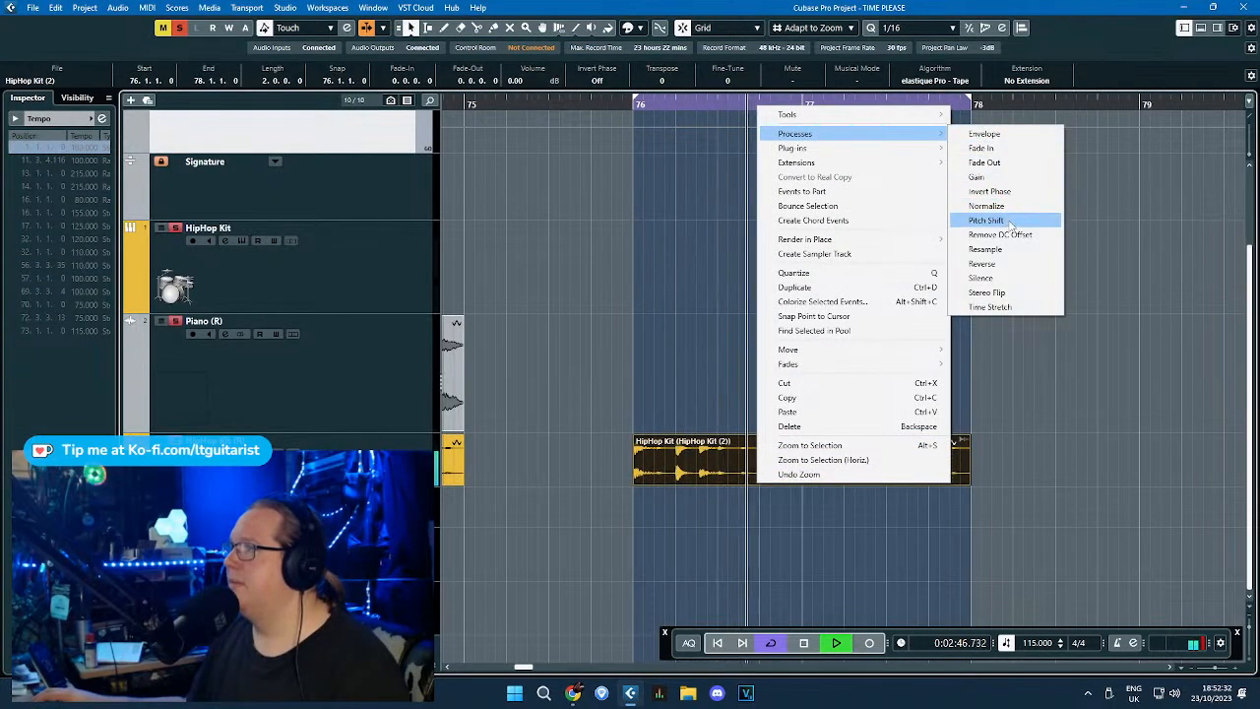
pyautogui.press('Escape')
pyautogui.press('space')
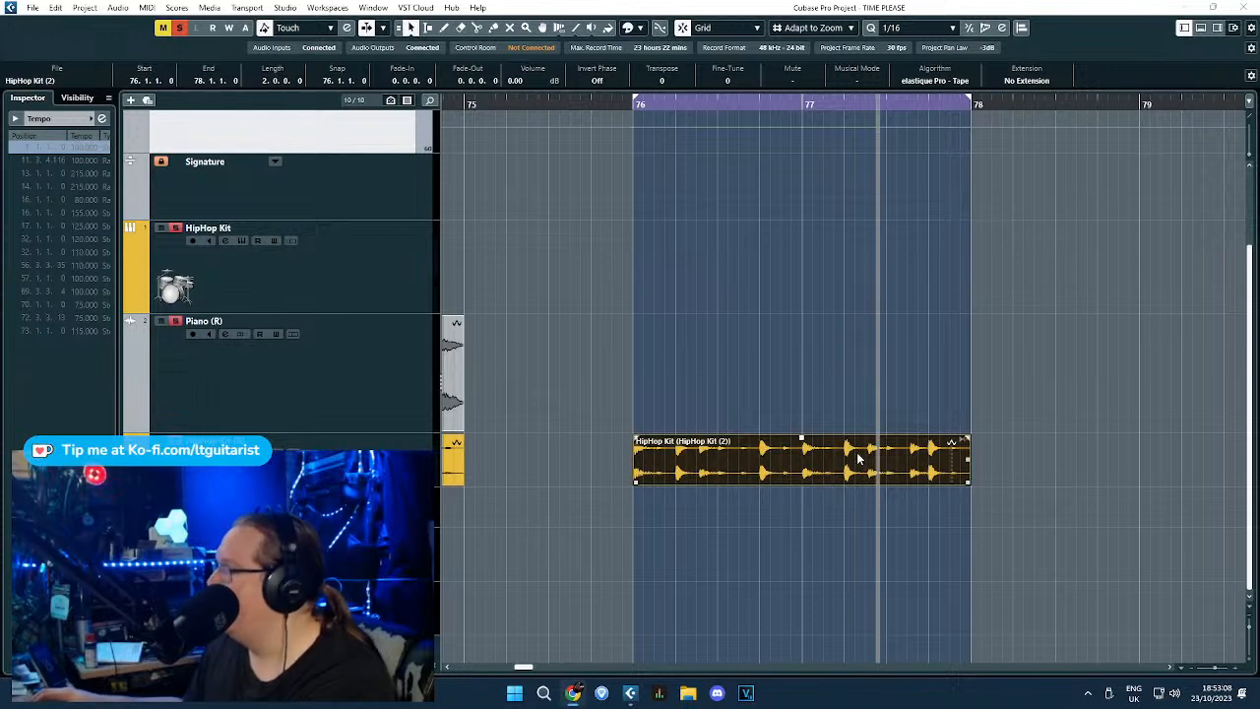
# Apply the Pitch Shift process again to the HipHop Kit event at bar 76.
pyautogui.click(863, 370)
pyautogui.click(792, 473)
pyautogui.rightClick(751, 459)
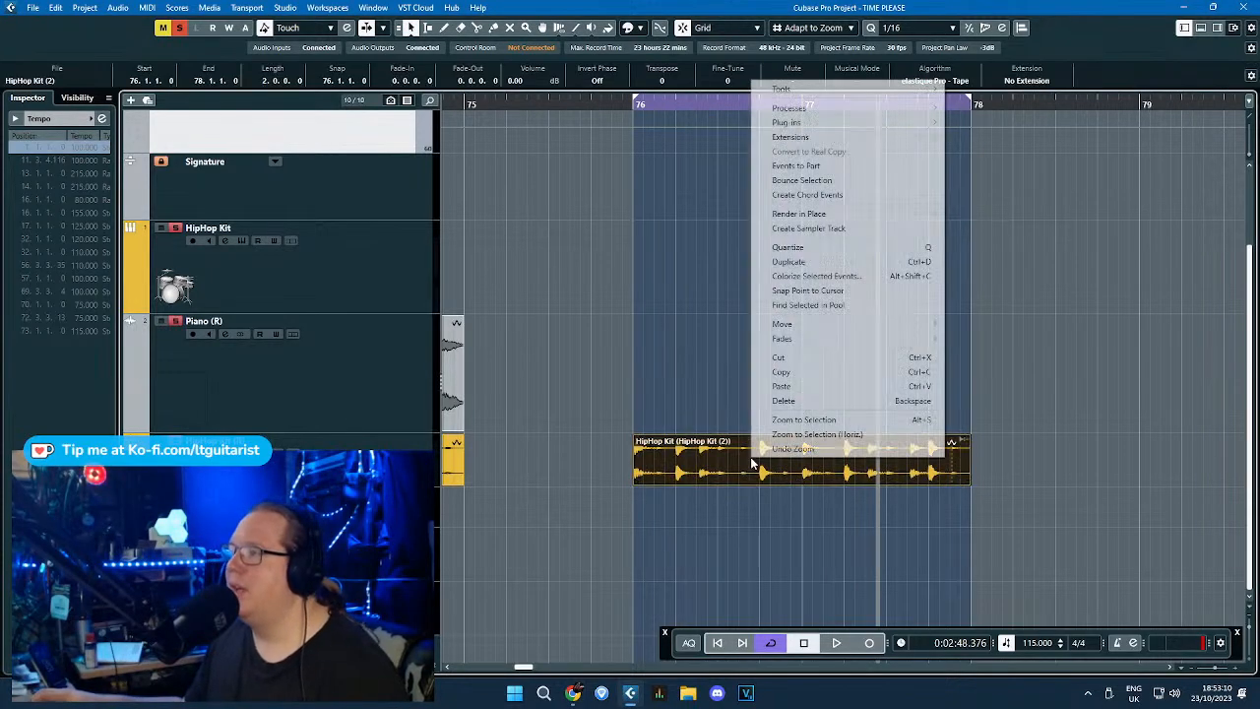
pyautogui.moveTo(797, 108)
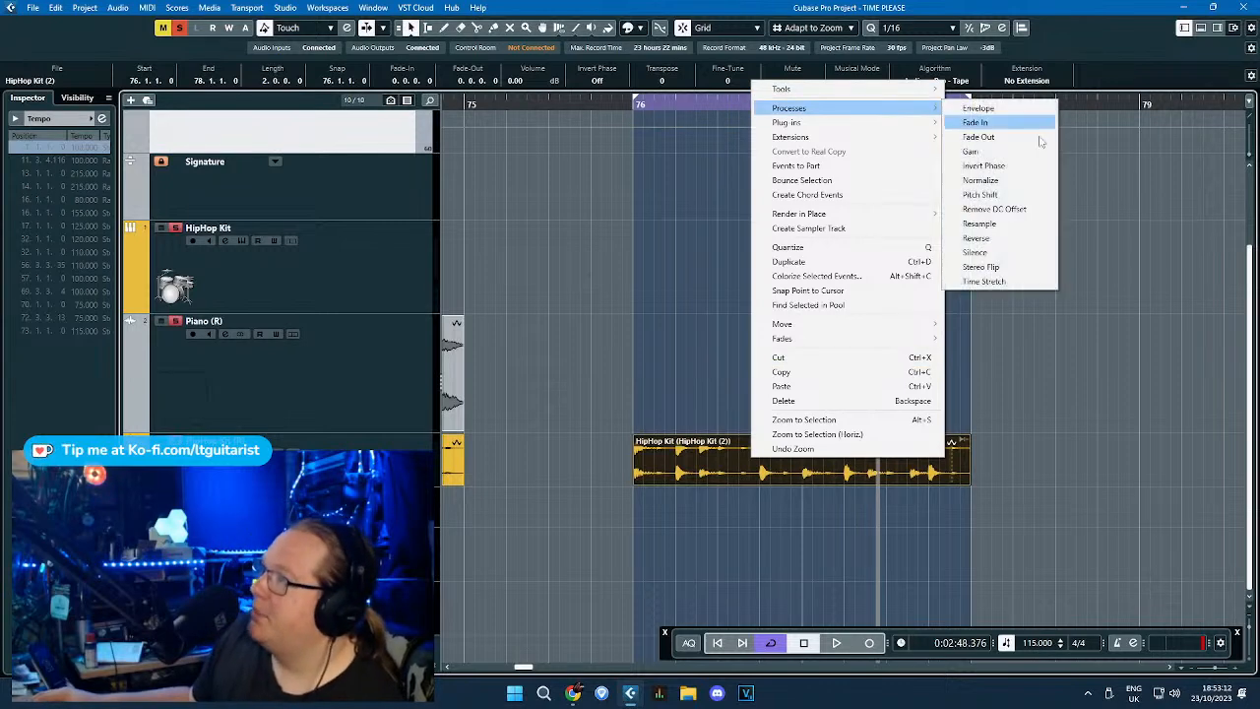
pyautogui.click(1014, 194)
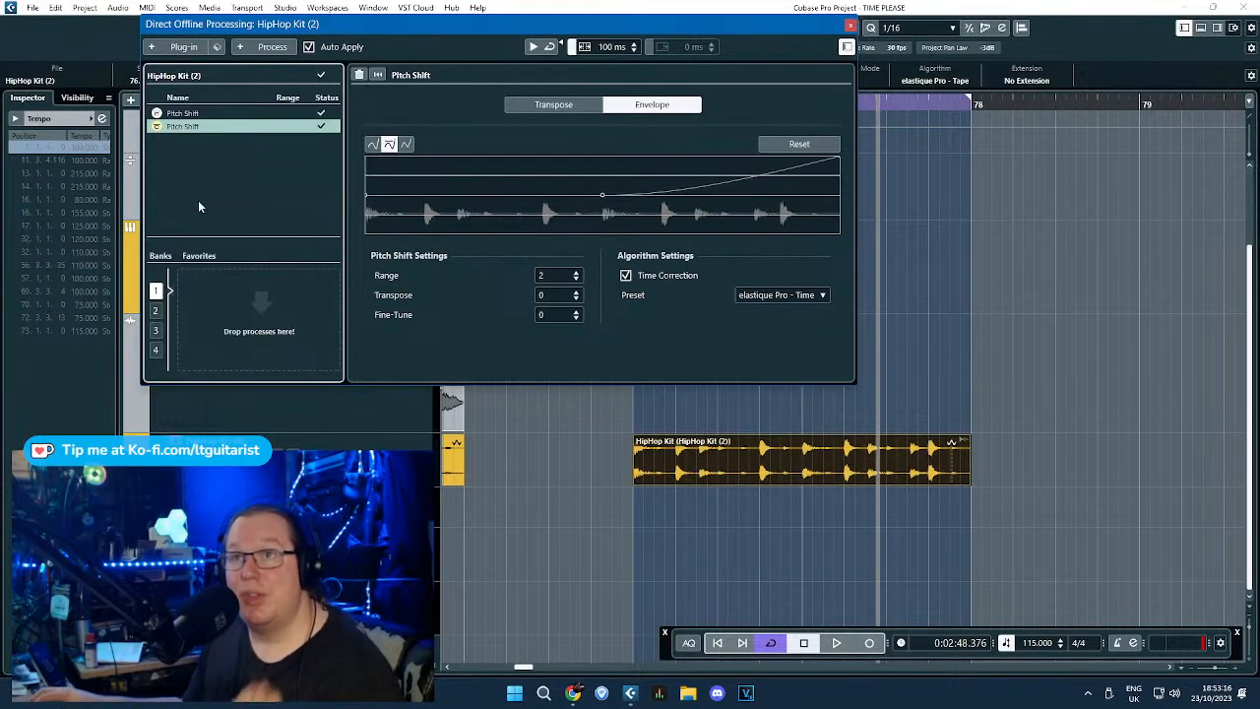
# Compare the two Pitch Shift entries in the event's offline processing list and delete the duplicate.
pyautogui.click(209, 114)
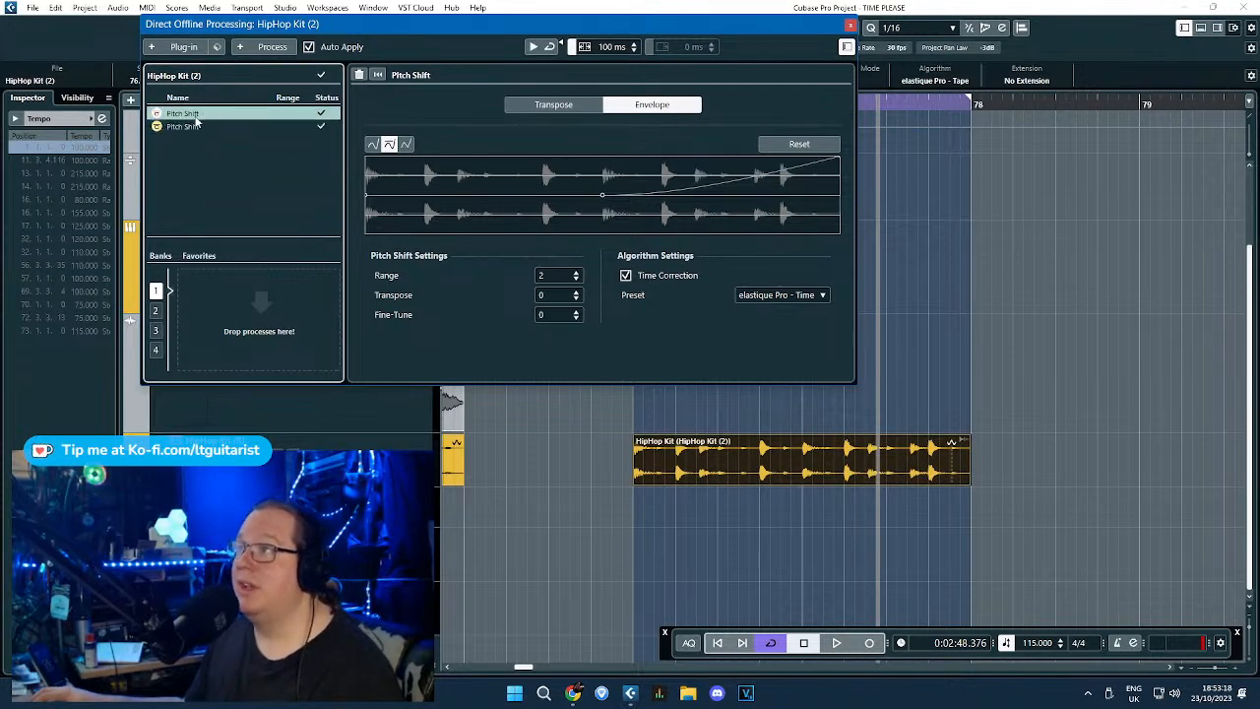
pyautogui.click(202, 128)
pyautogui.click(199, 117)
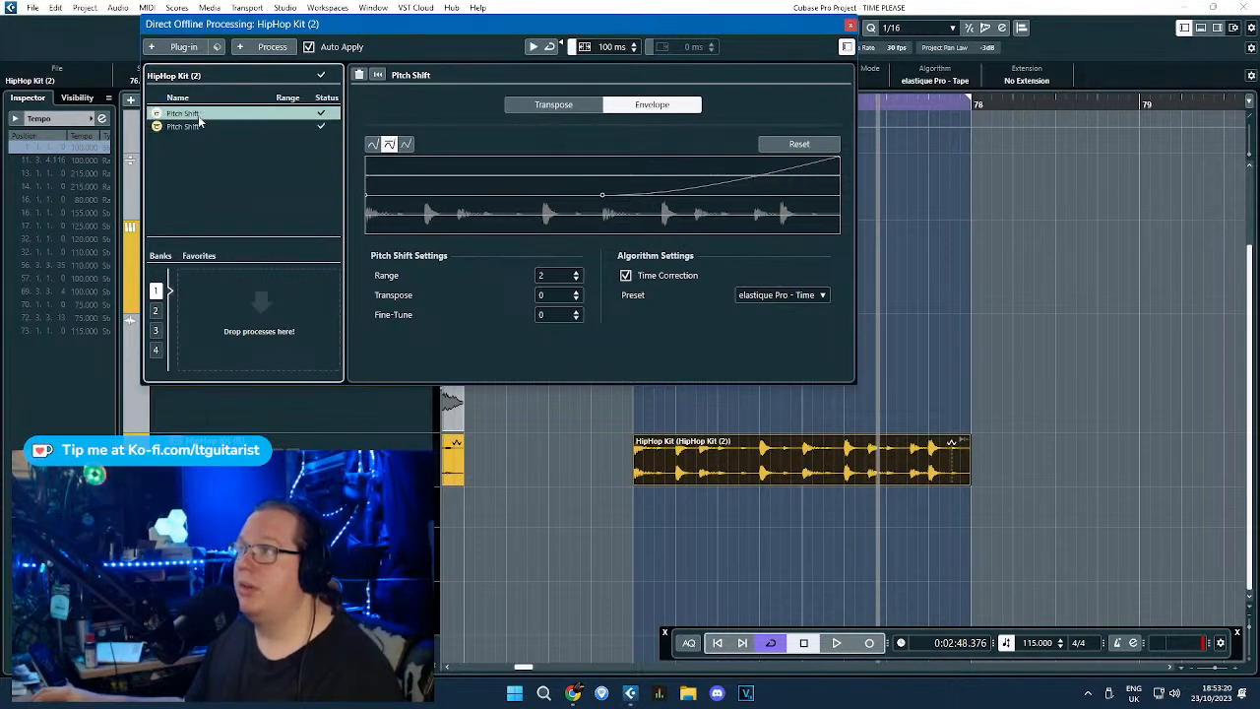
pyautogui.rightClick(202, 126)
pyautogui.click(246, 197)
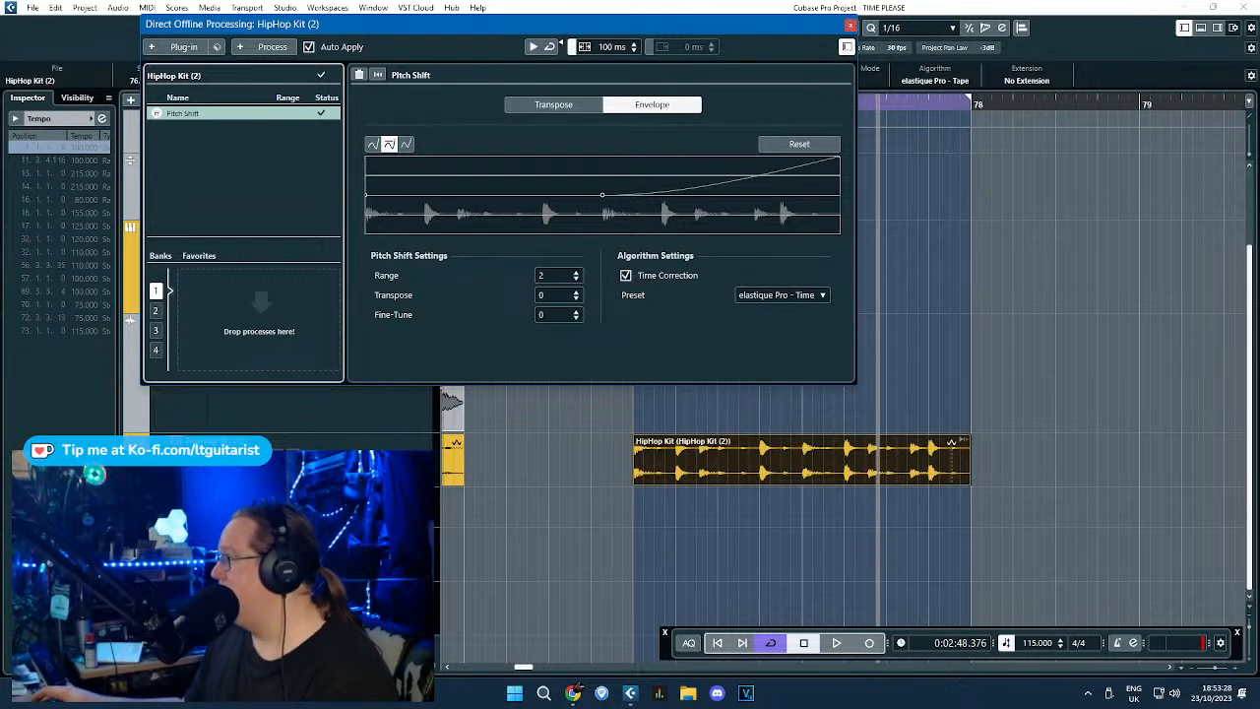
pyautogui.moveTo(251, 24); pyautogui.dragTo(453, 71)
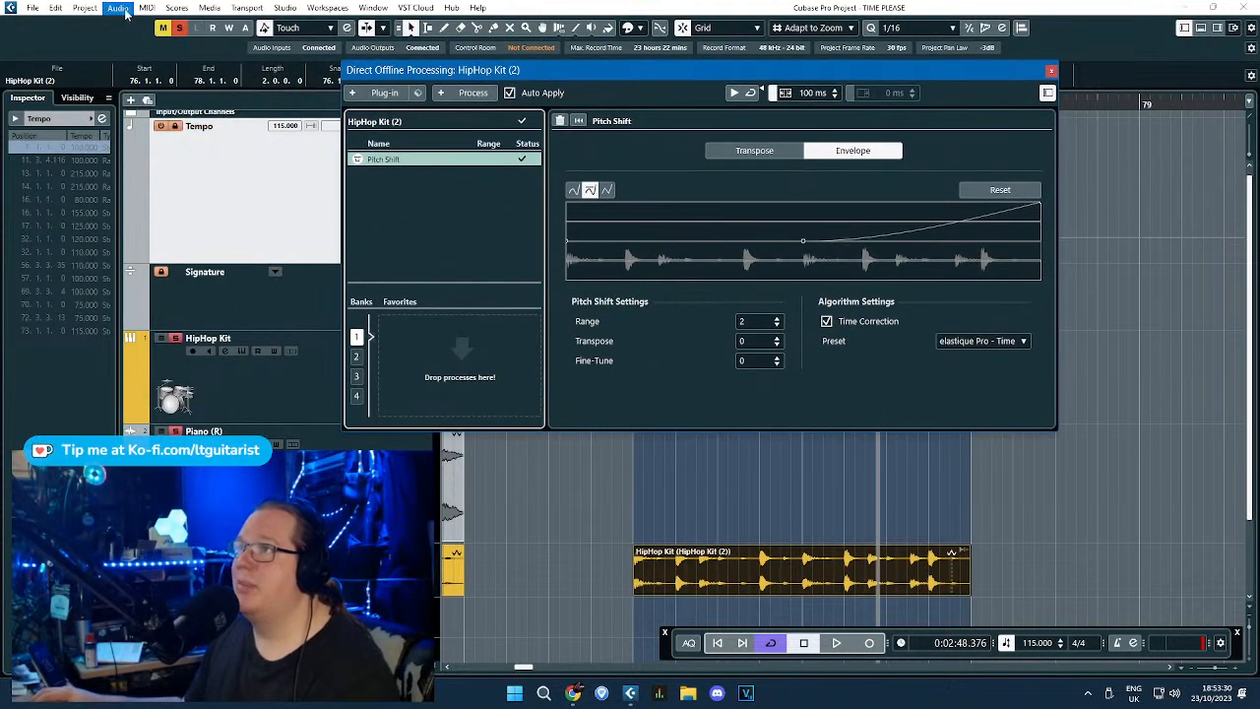
pyautogui.click(118, 8)
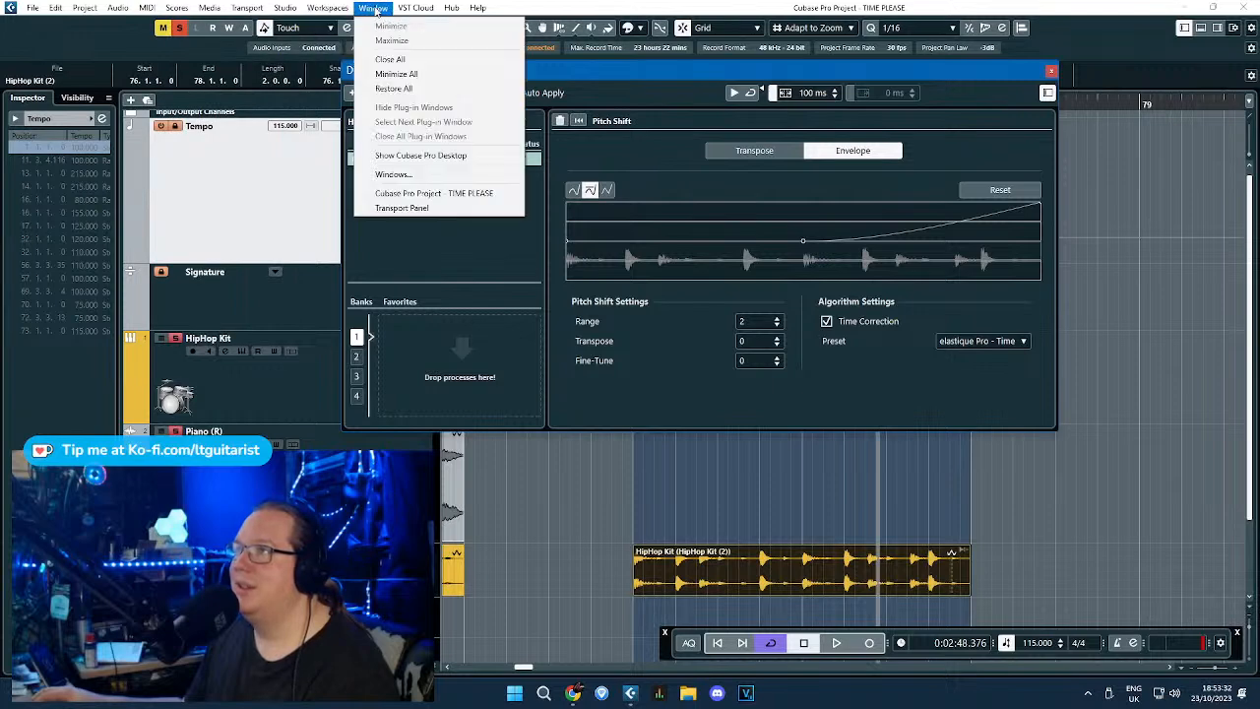
pyautogui.click(375, 10)
pyautogui.click(340, 9)
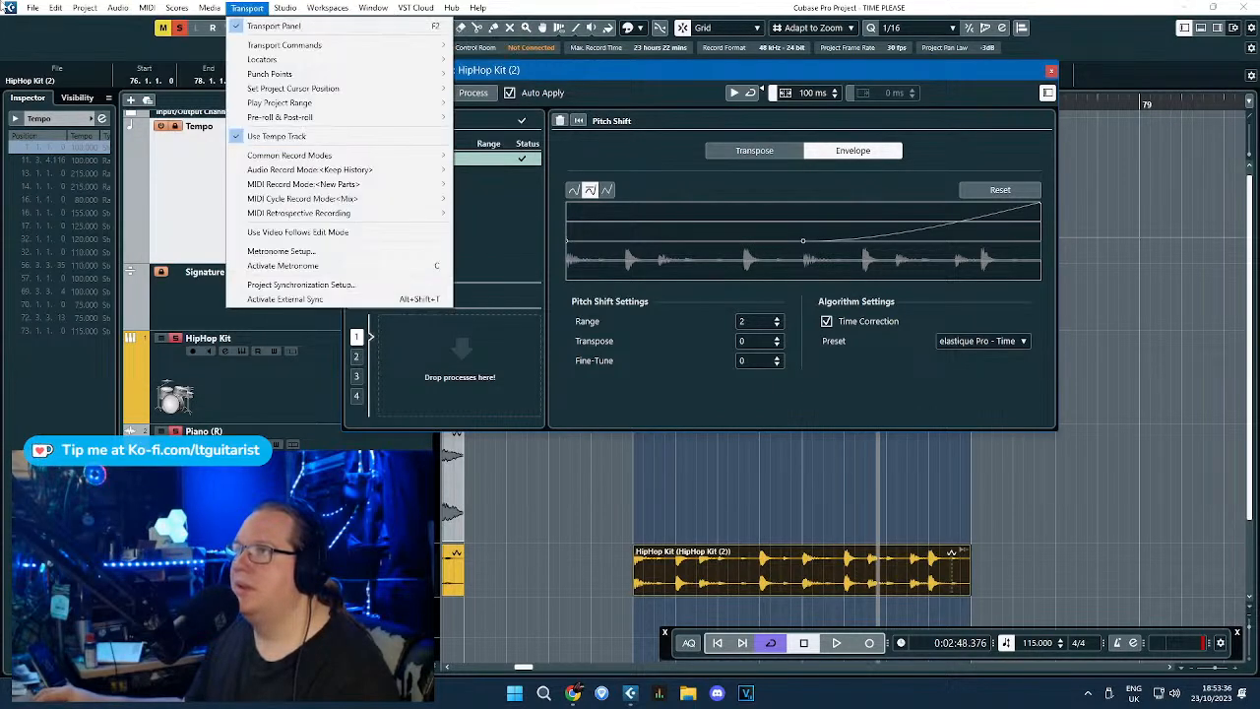
pyautogui.moveTo(113, 10)
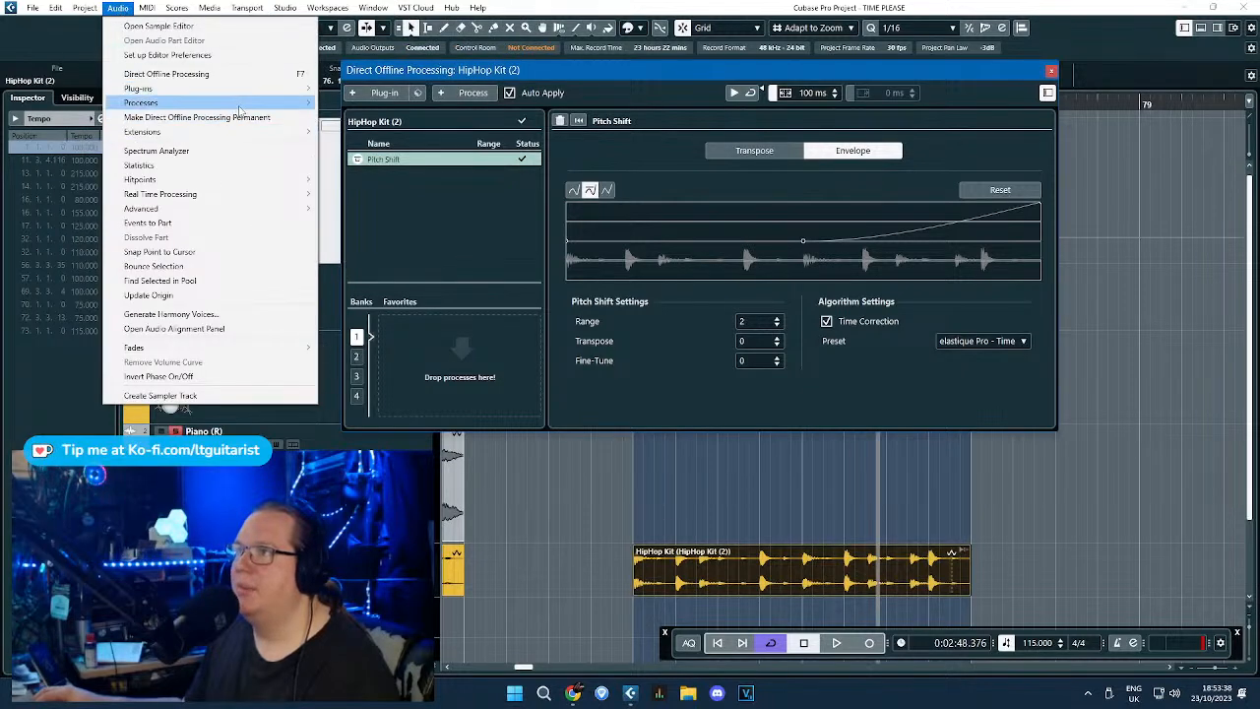
pyautogui.moveTo(241, 105)
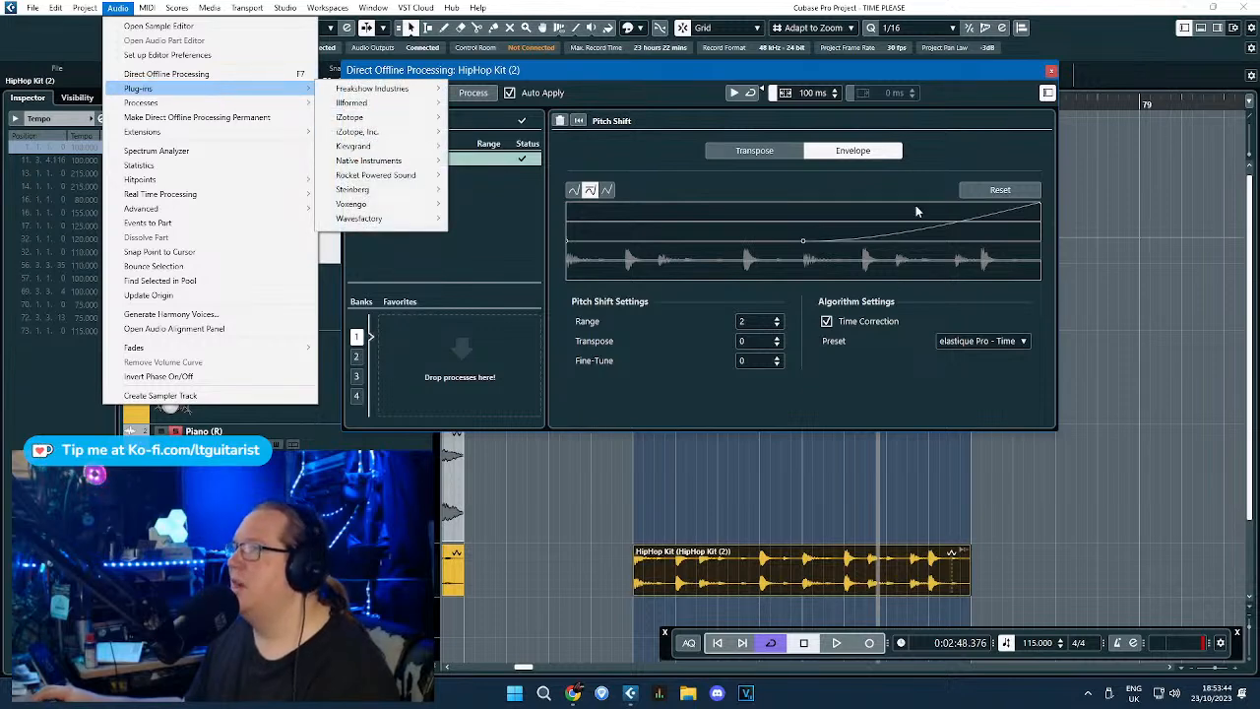
pyautogui.click(959, 169)
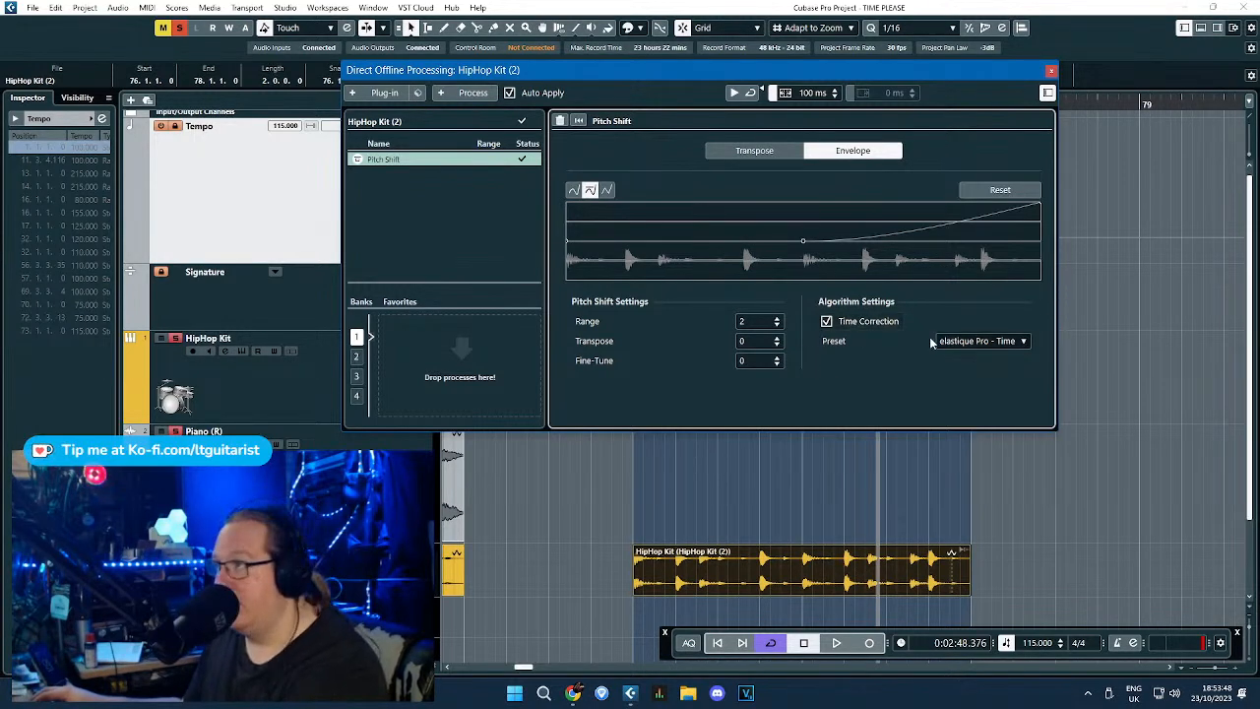
# Turn off Time Correction for the Pitch Shift envelope and play the HipHop Kit event from bar 76.
pyautogui.click(827, 321)
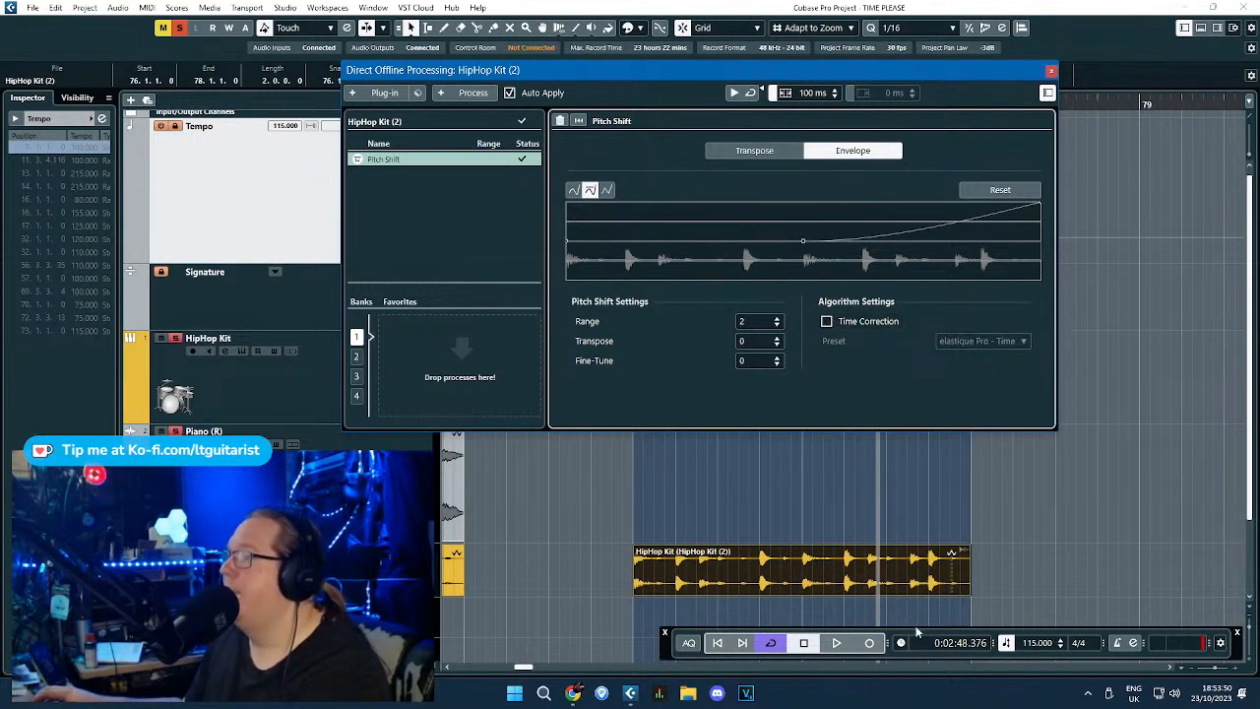
pyautogui.moveTo(970, 577); pyautogui.dragTo(961, 576)
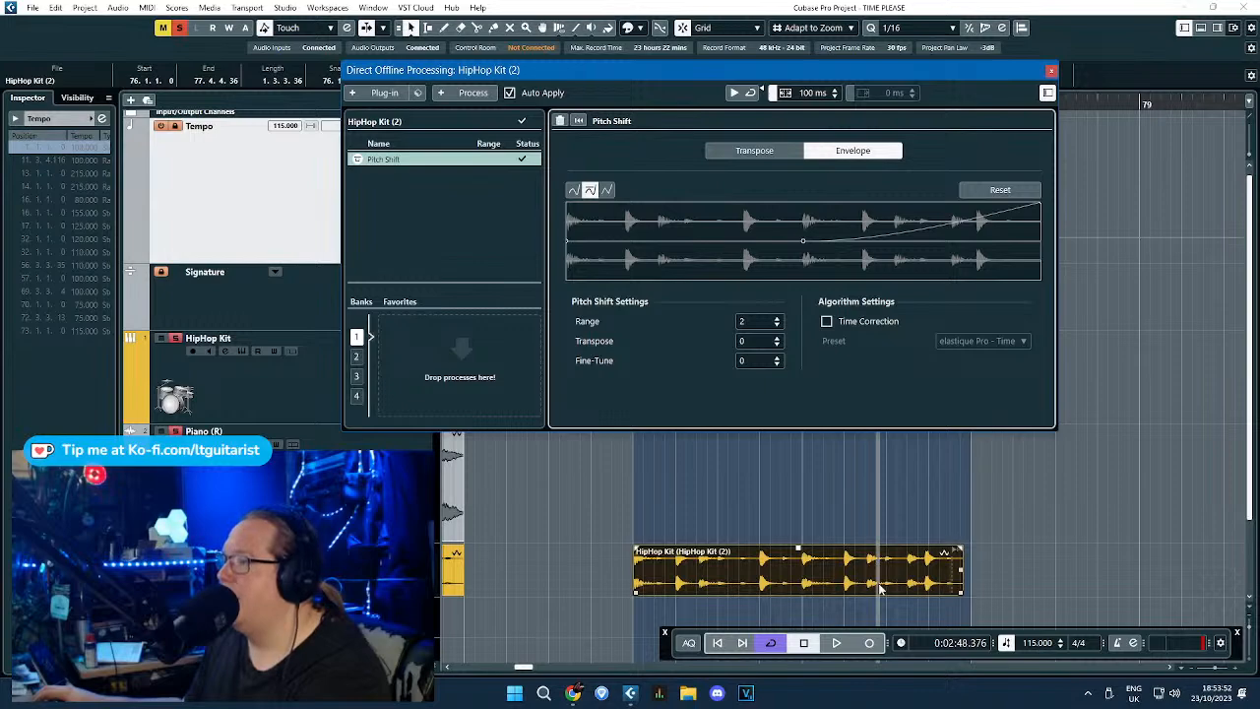
pyautogui.moveTo(807, 70); pyautogui.dragTo(417, 79)
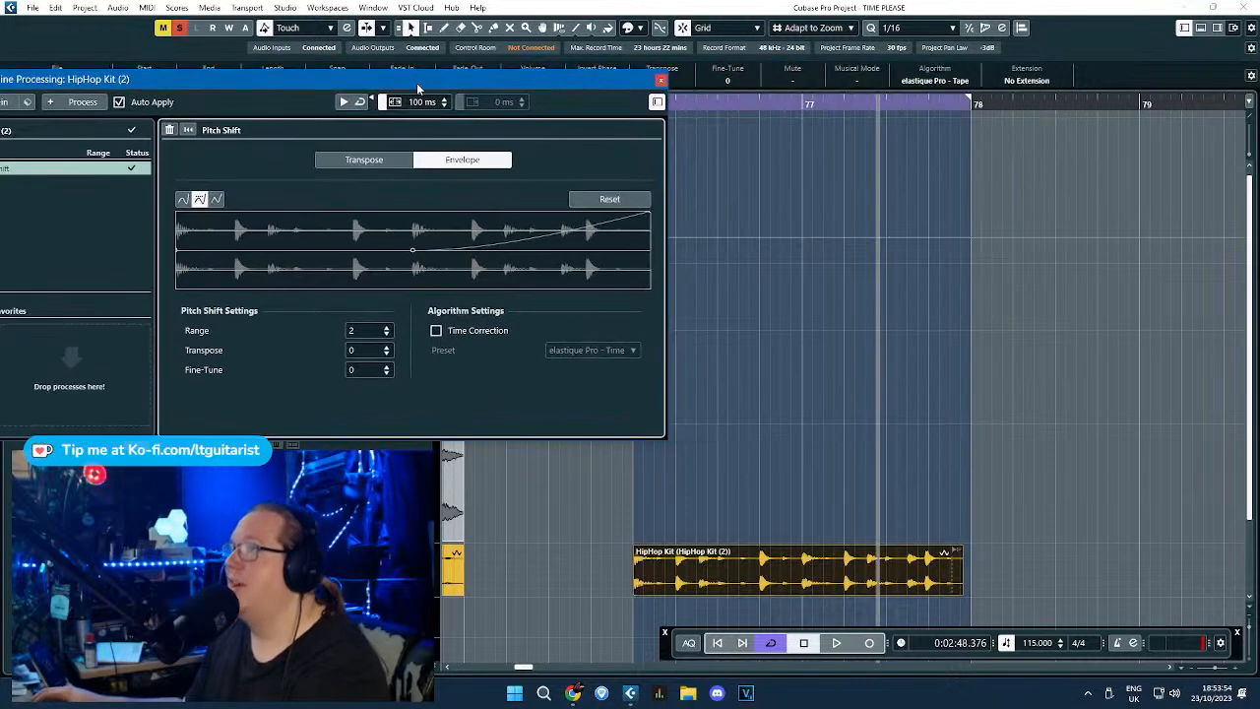
pyautogui.moveTo(803, 106); pyautogui.dragTo(589, 106)
pyautogui.press('space')
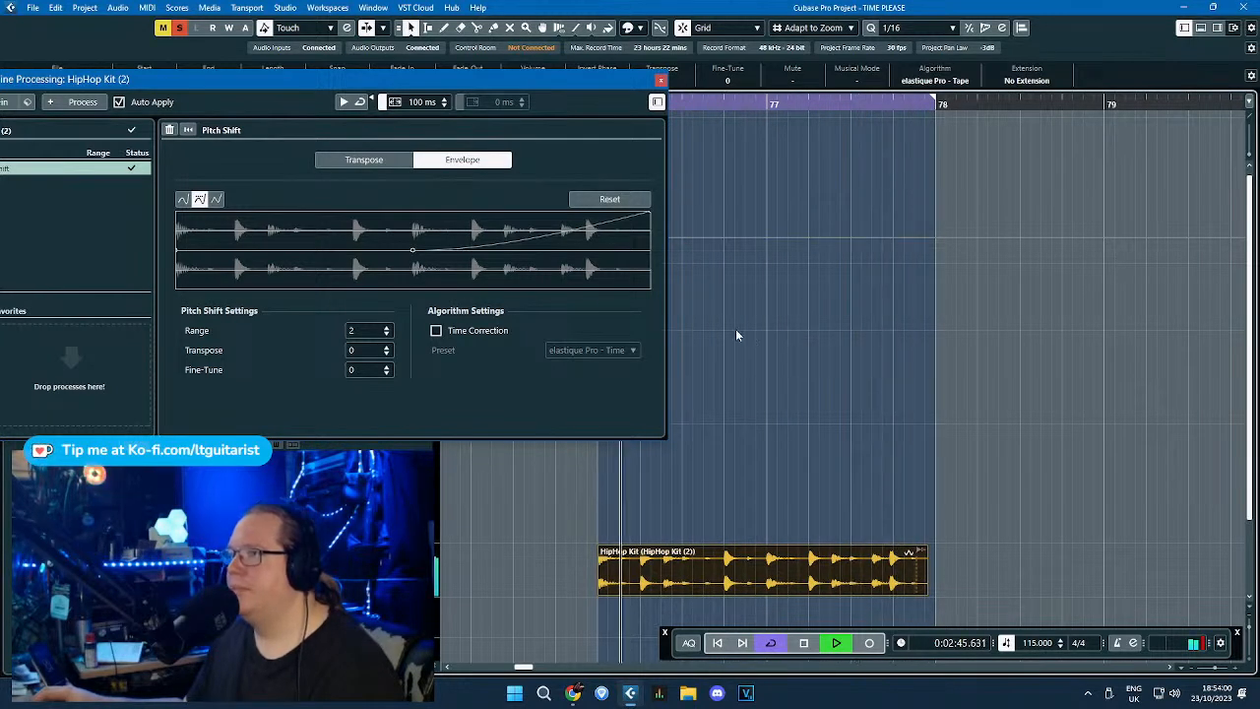
# Set the Pitch Shift envelope's Range to 4 and play the HipHop Kit event from bar 76.
pyautogui.press('space')
pyautogui.click(388, 329)
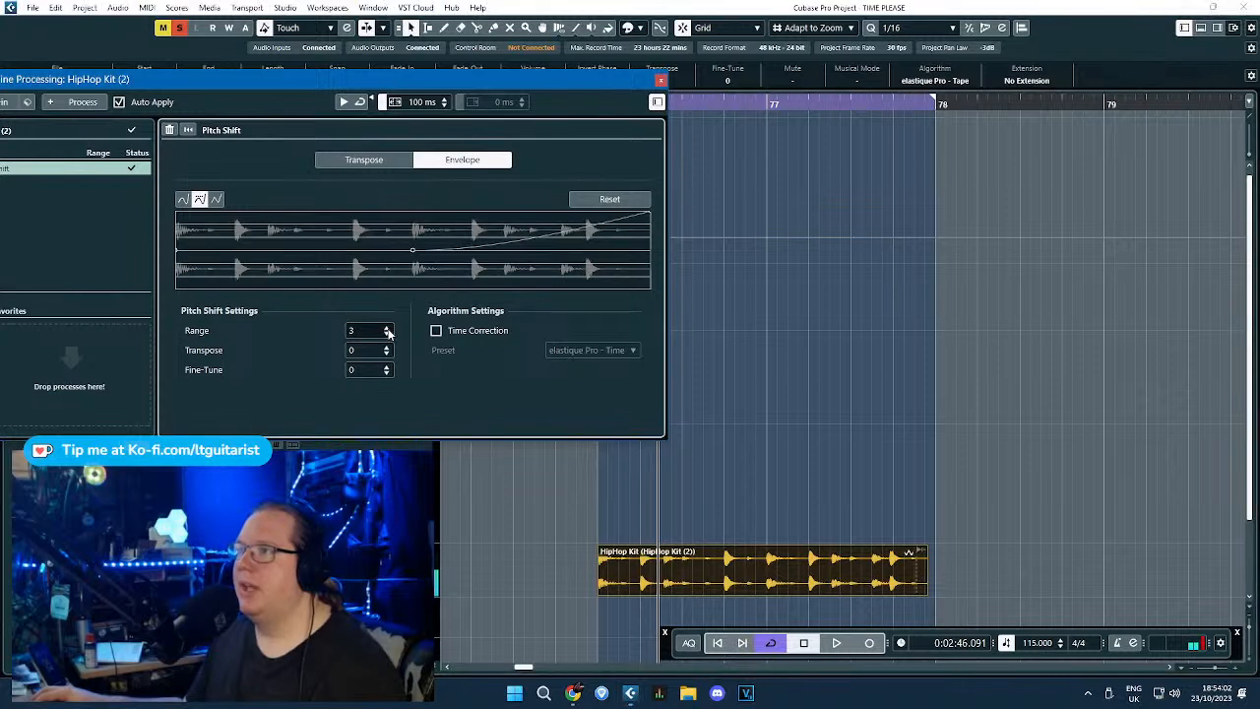
pyautogui.click(388, 329)
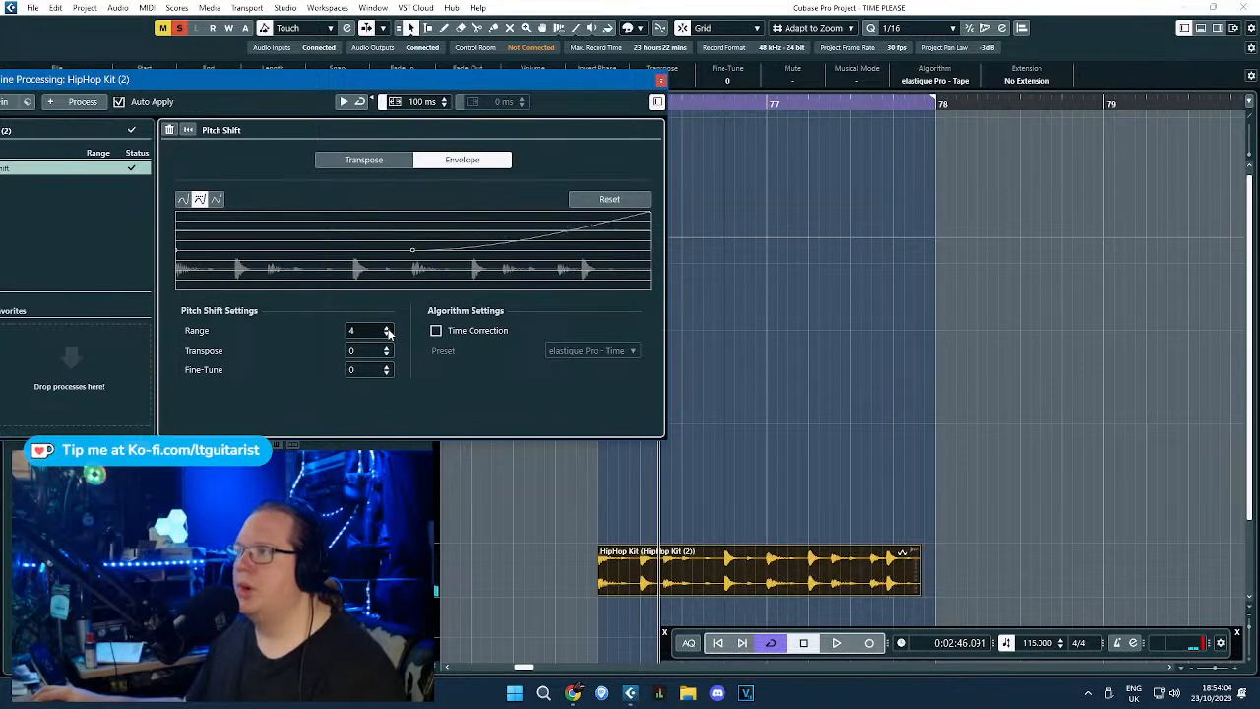
pyautogui.click(837, 379)
pyautogui.click(585, 107)
pyautogui.press('space')
pyautogui.click(742, 571)
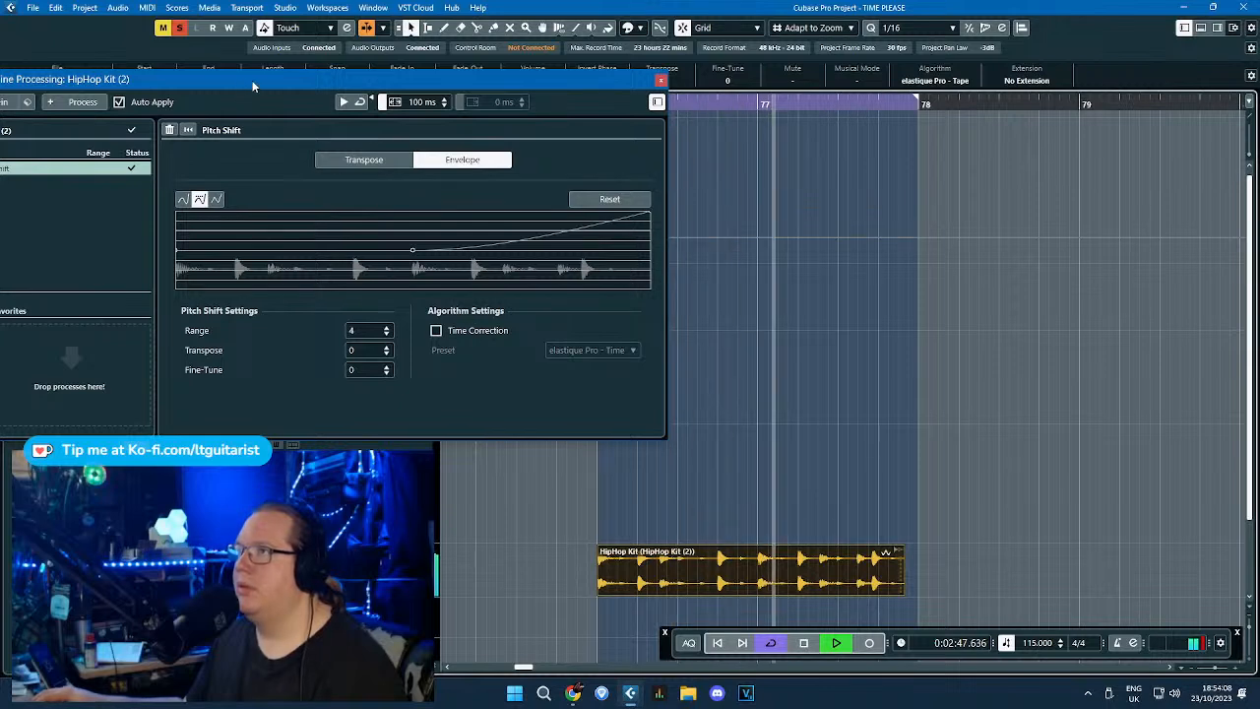
# Bring the offline processing window into view and pull the Pitch Shift envelope's end point down to a transpose of -4.
pyautogui.moveTo(252, 81); pyautogui.dragTo(290, 73)
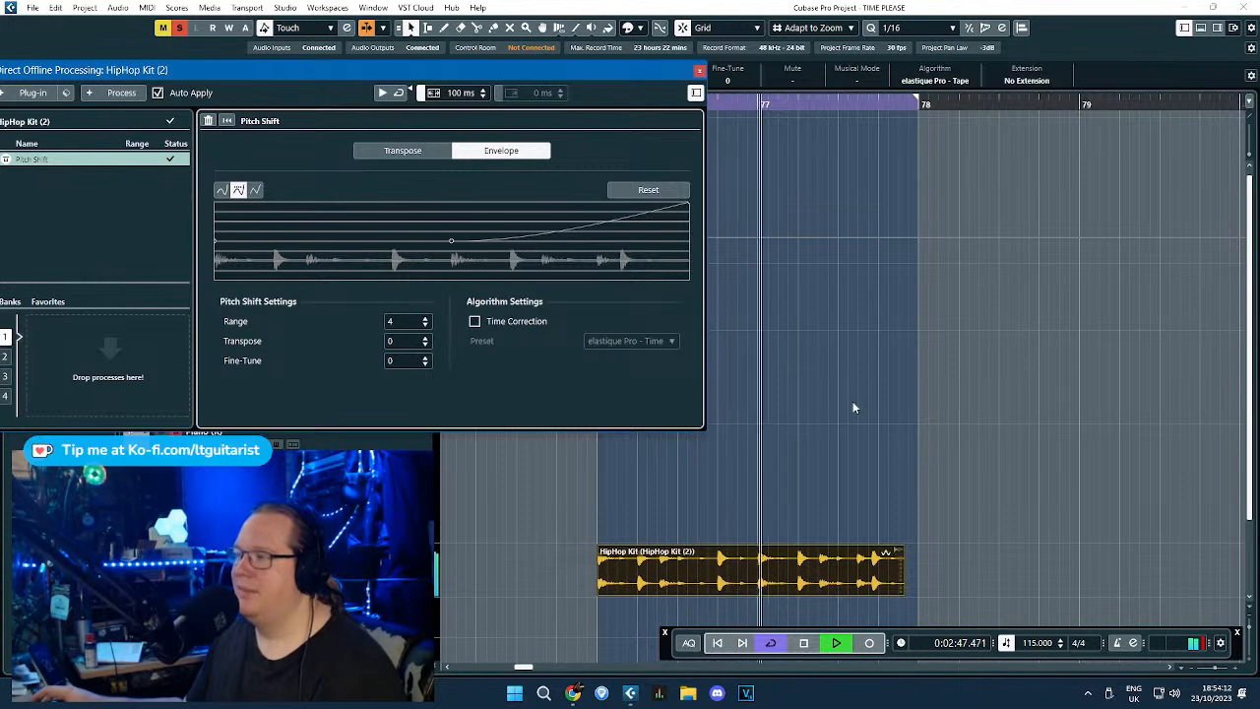
pyautogui.moveTo(686, 202); pyautogui.dragTo(721, 283)
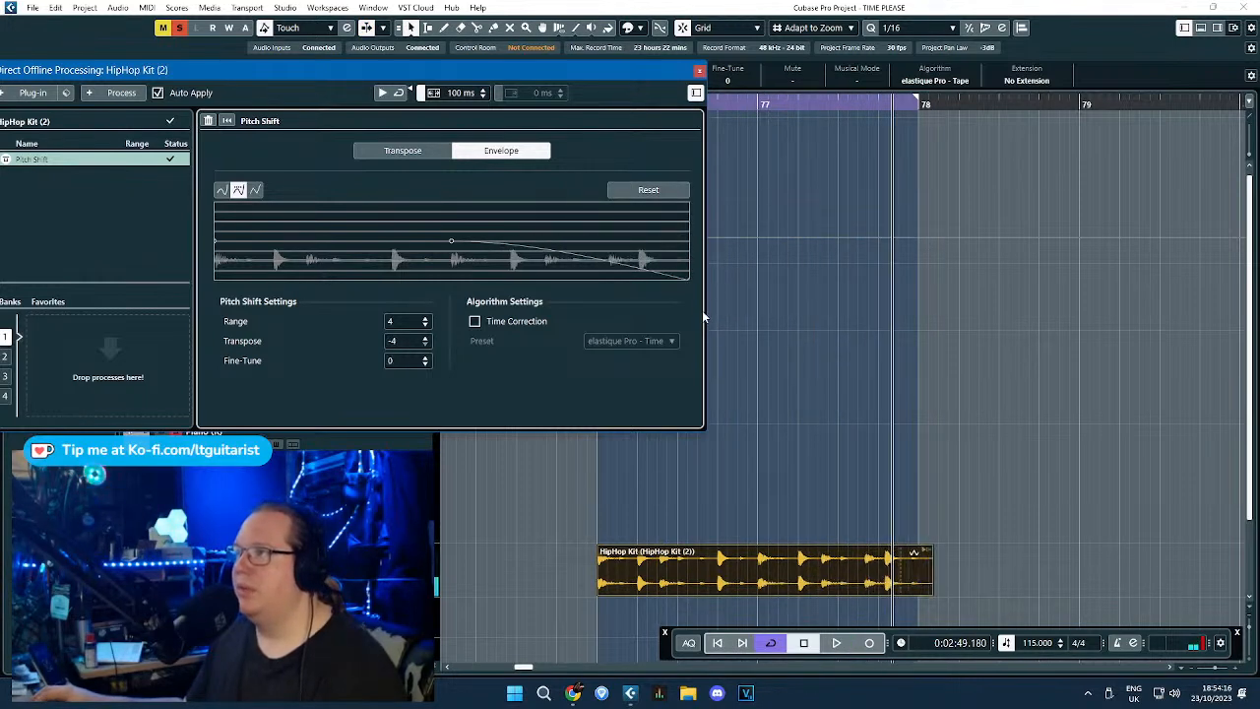
# Extend the cycle range slightly past bar 78 and play the start of the pitch-shifted HipHop Kit event.
pyautogui.moveTo(769, 109); pyautogui.dragTo(761, 476)
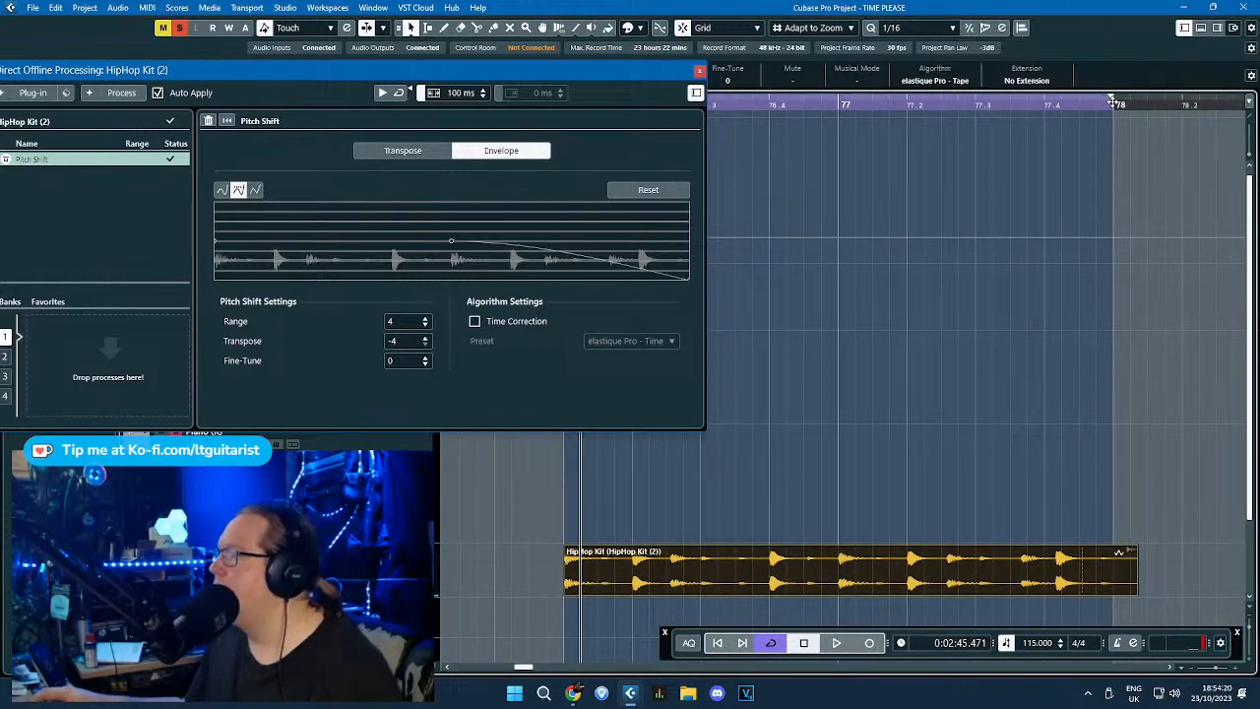
pyautogui.moveTo(1115, 101); pyautogui.dragTo(1148, 101)
pyautogui.scroll(-2, 1047, 211)
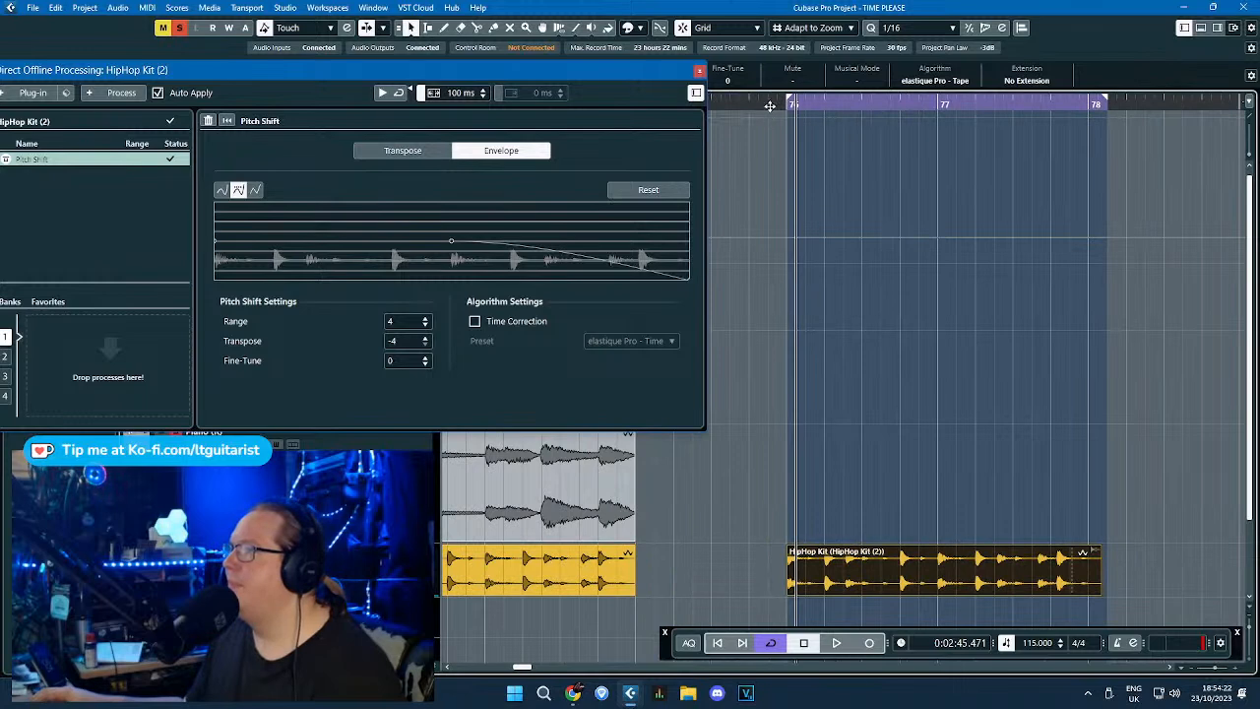
pyautogui.press('space')
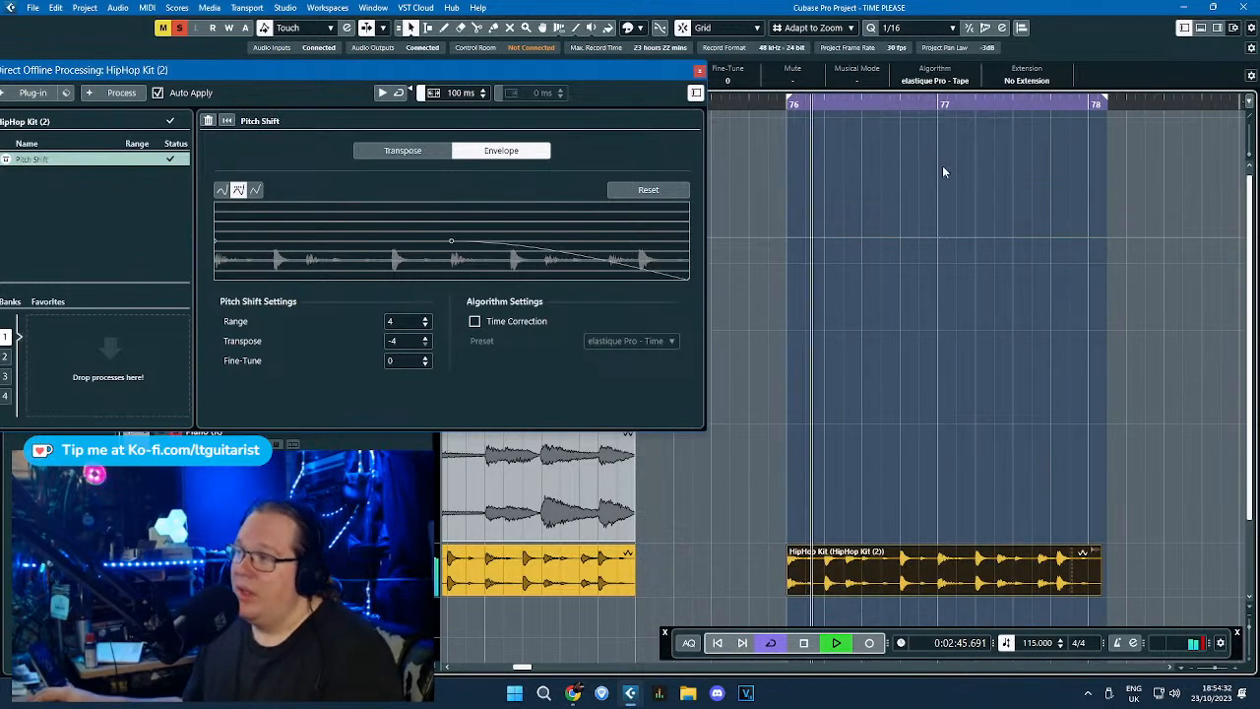
pyautogui.press('space')
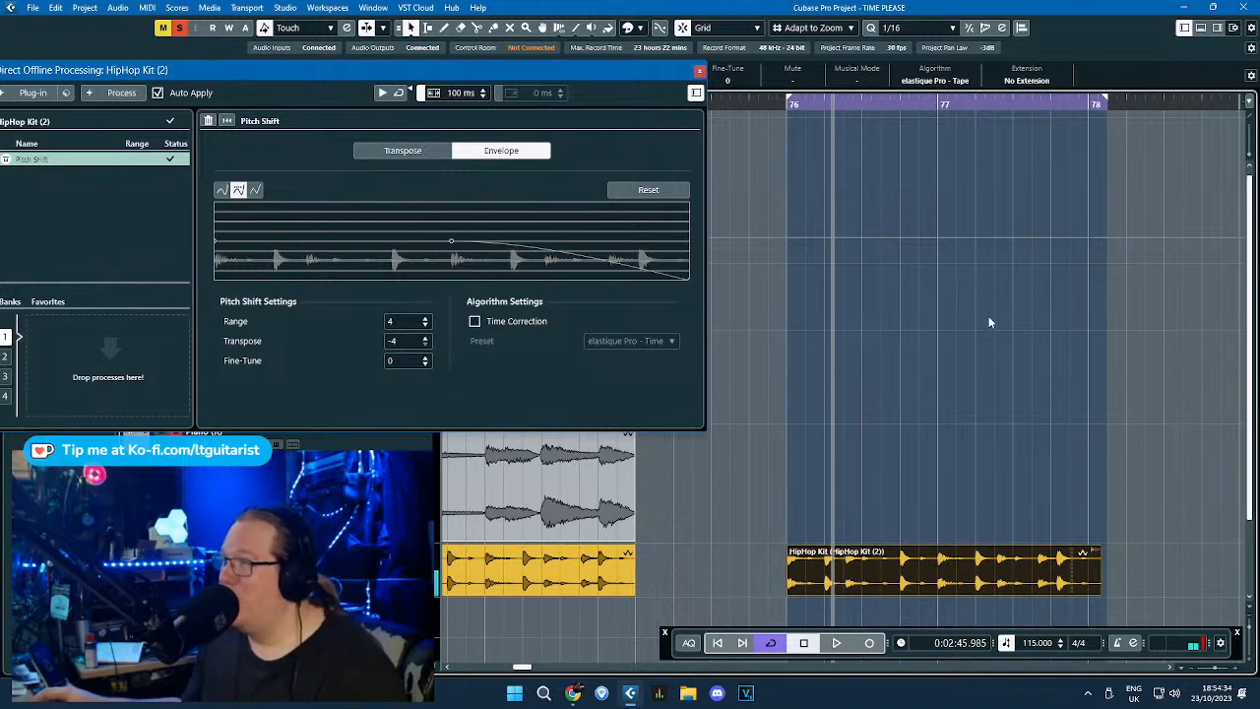
# Deselect the HipHop Kit event and close the Direct Offline Processing window.
pyautogui.scroll(2, 991, 322)
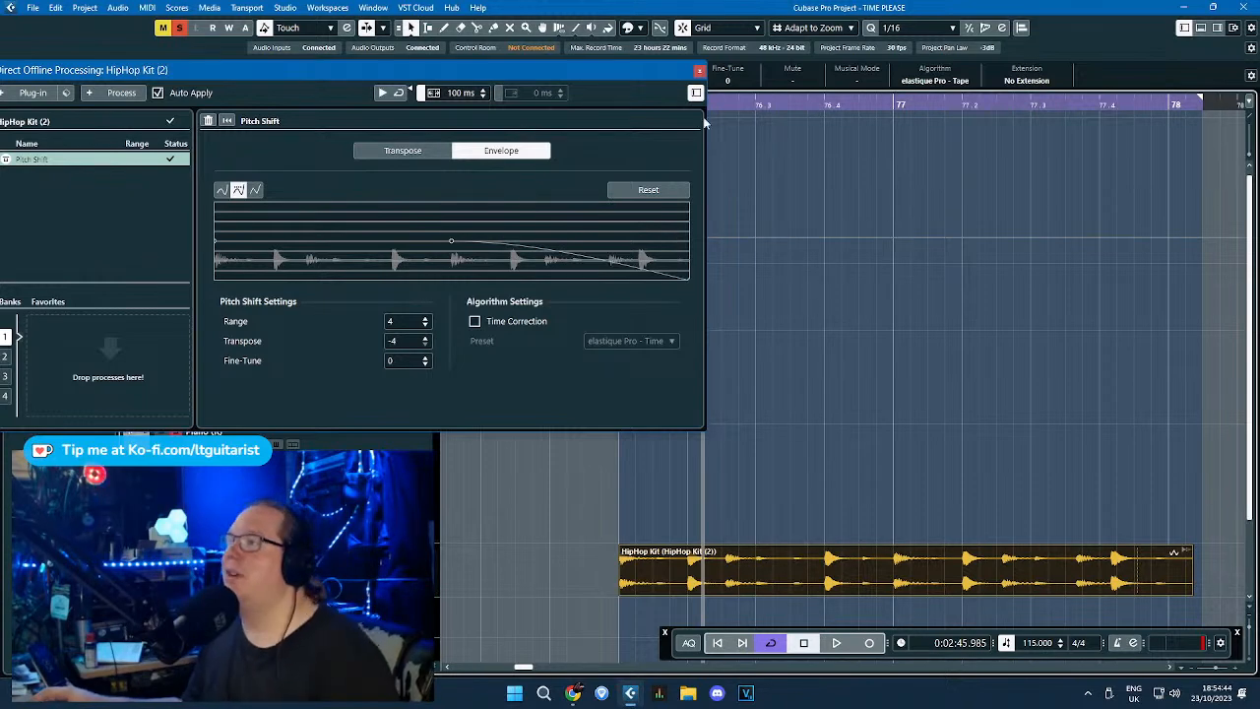
pyautogui.click(890, 431)
pyautogui.keyDown('ctrl'); pyautogui.scroll(-8, 900, 439); pyautogui.keyUp('ctrl')
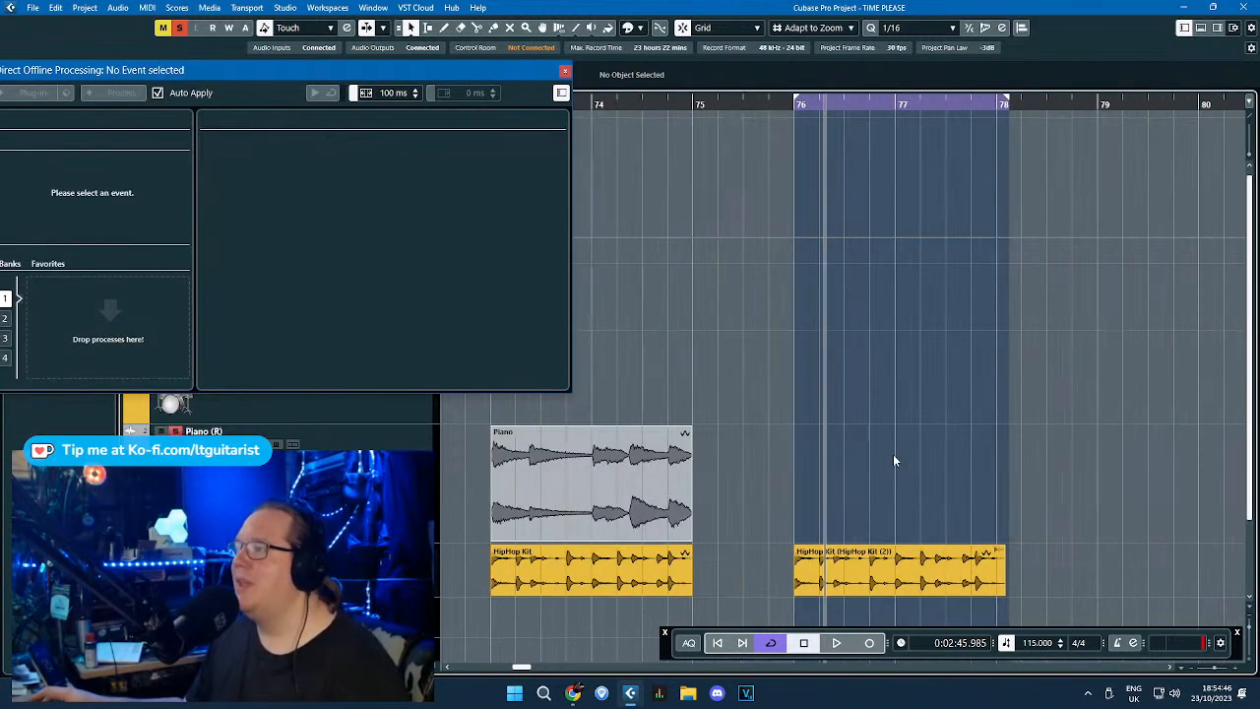
pyautogui.click(565, 71)
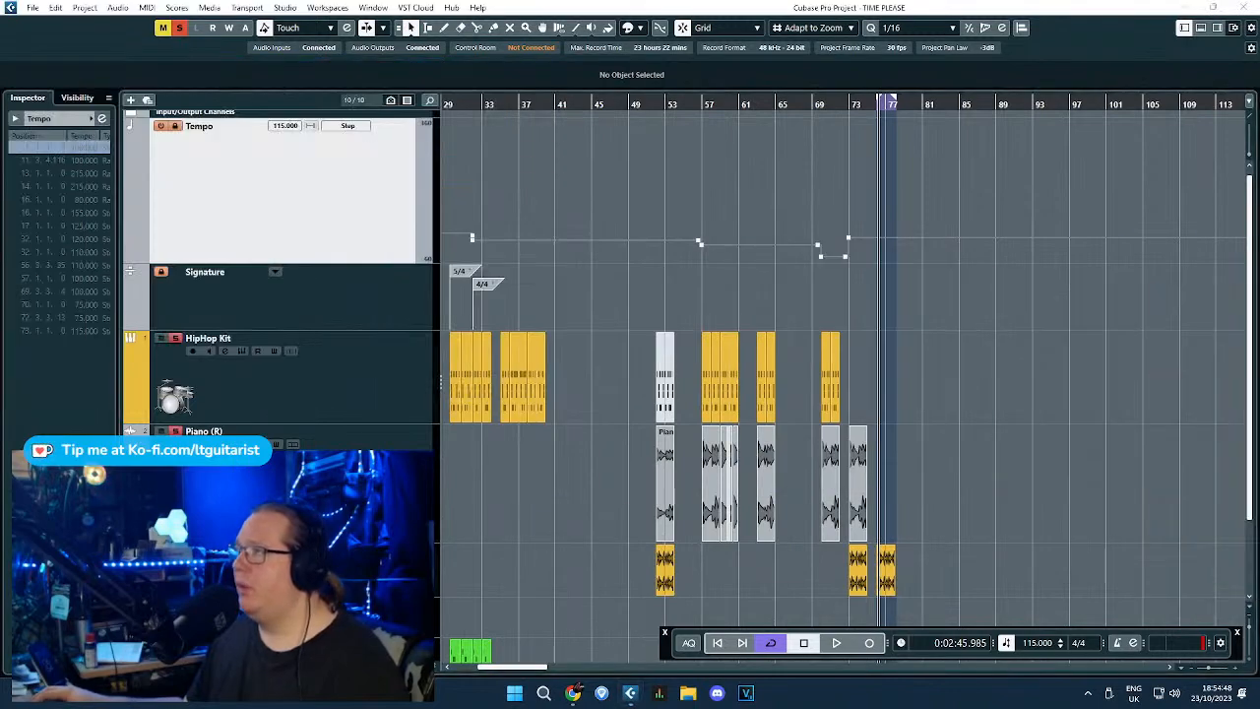
# Unlock the tempo track, set its curve type to Ramp and add a ramp from 115 at bar 82 to 90 BPM at bar 83.
pyautogui.keyDown('ctrl'); pyautogui.scroll(5, 498, 509); pyautogui.keyUp('ctrl')
pyautogui.hscroll(-5, 498, 510)
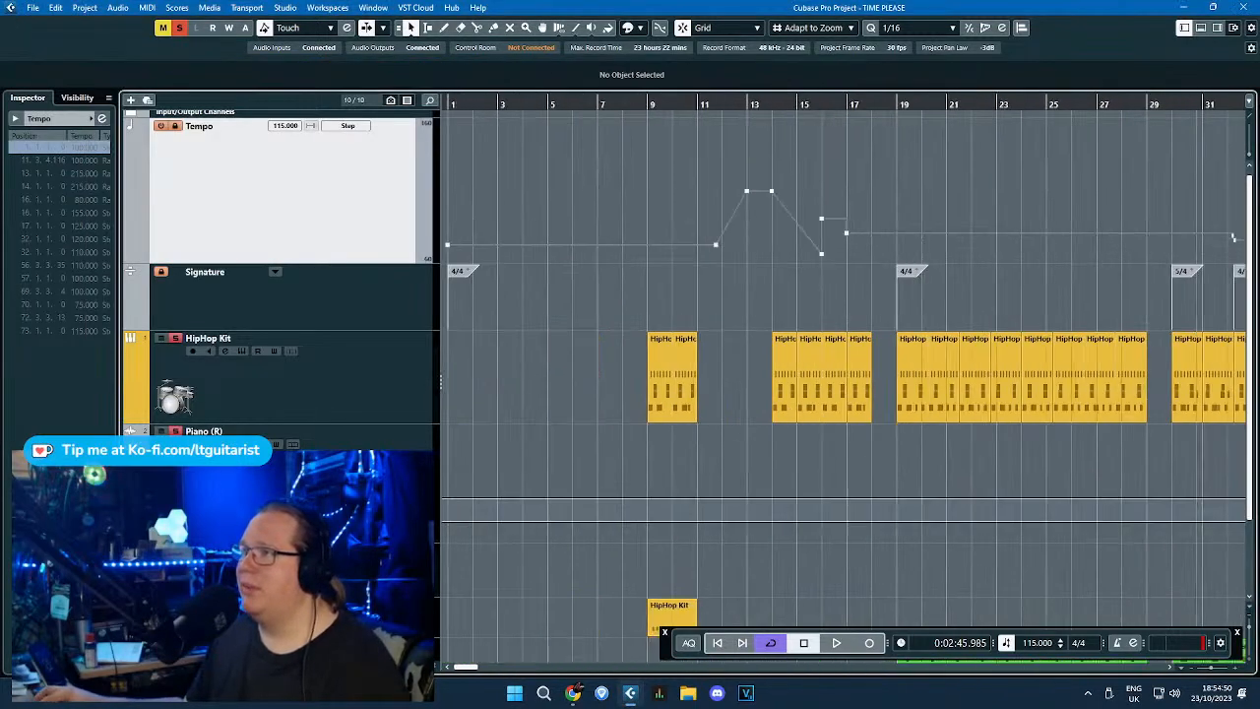
pyautogui.keyDown('ctrl'); pyautogui.scroll(3, 874, 486); pyautogui.keyUp('ctrl')
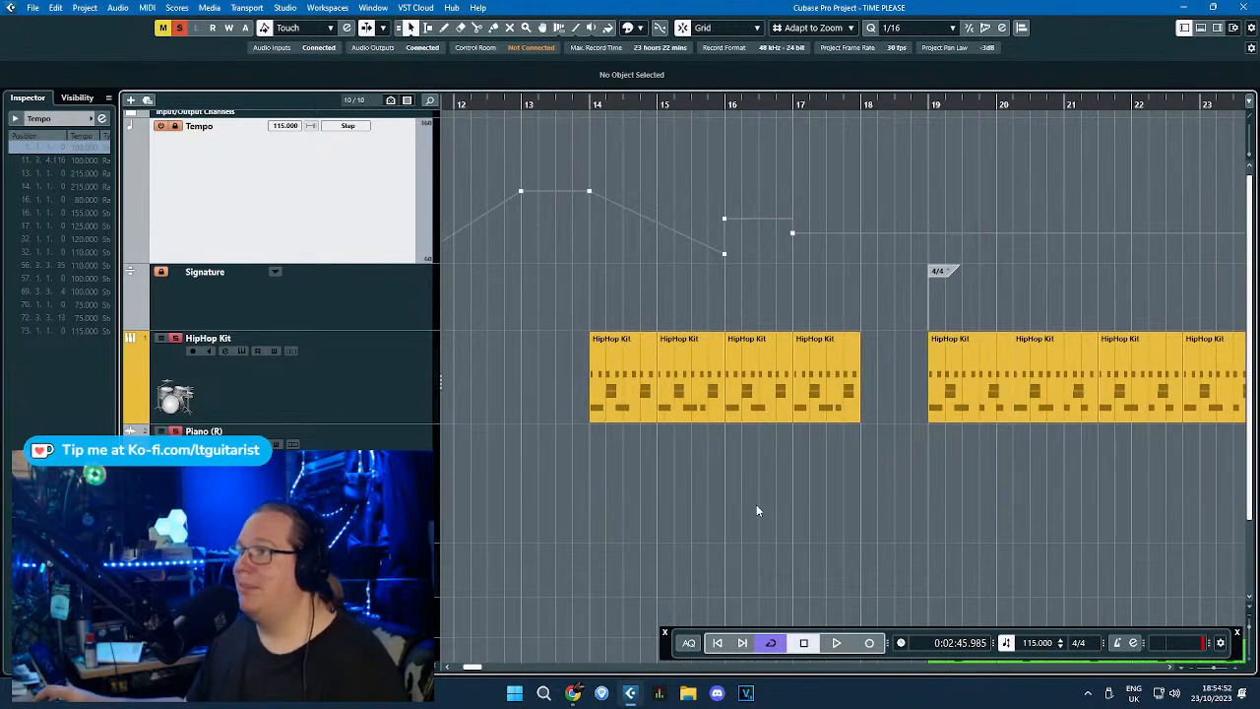
pyautogui.keyDown('ctrl'); pyautogui.scroll(-2, 647, 270); pyautogui.keyUp('ctrl')
pyautogui.keyDown('ctrl'); pyautogui.scroll(-6, 647, 270); pyautogui.keyUp('ctrl')
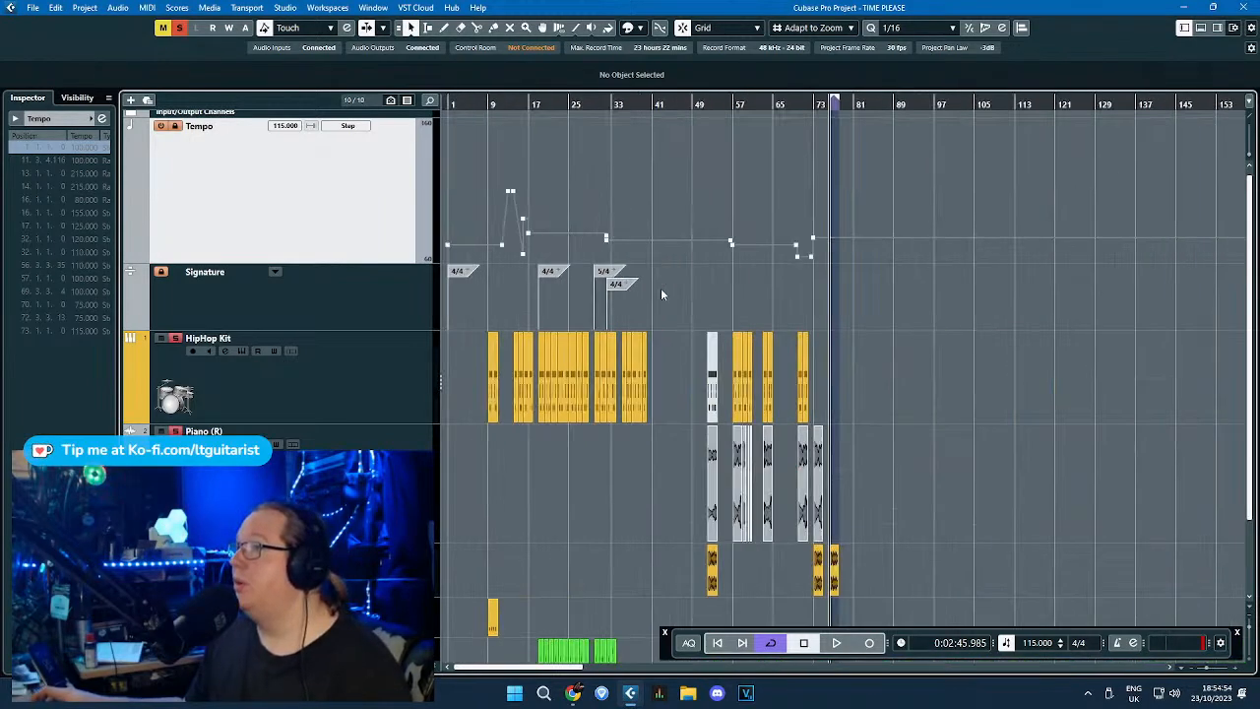
pyautogui.keyDown('ctrl'); pyautogui.scroll(6, 868, 293); pyautogui.keyUp('ctrl')
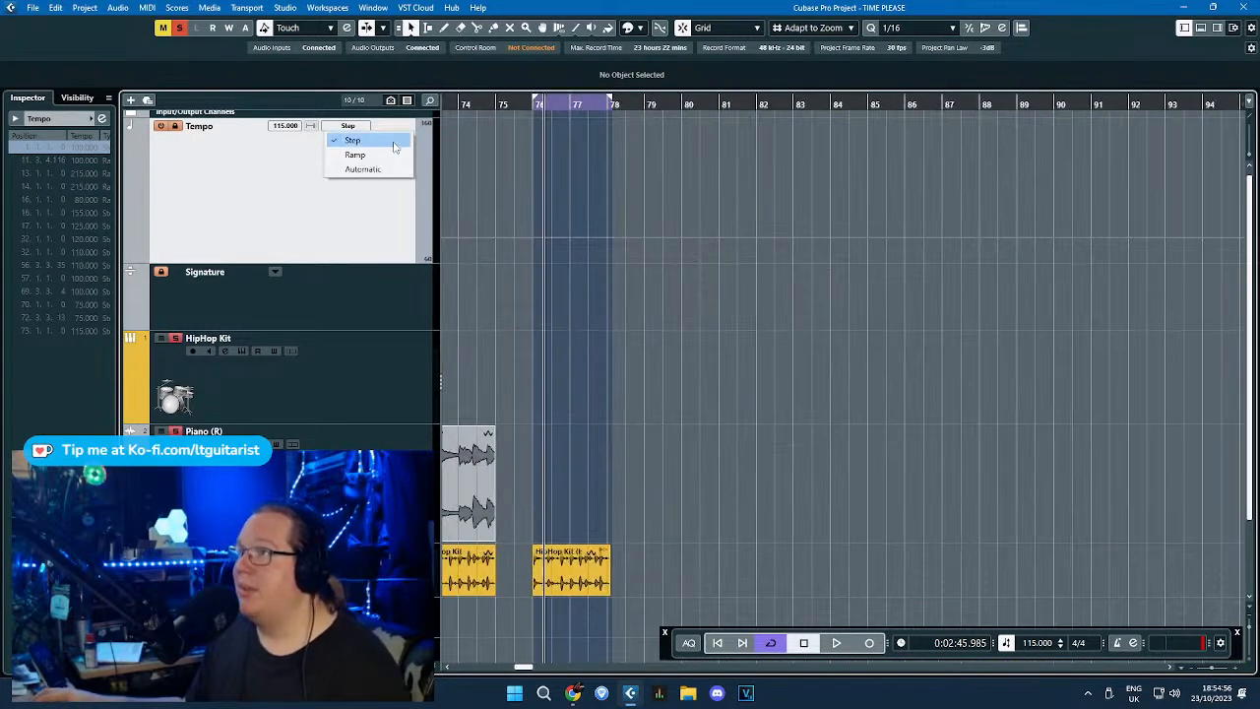
pyautogui.scroll(4, 479, 266)
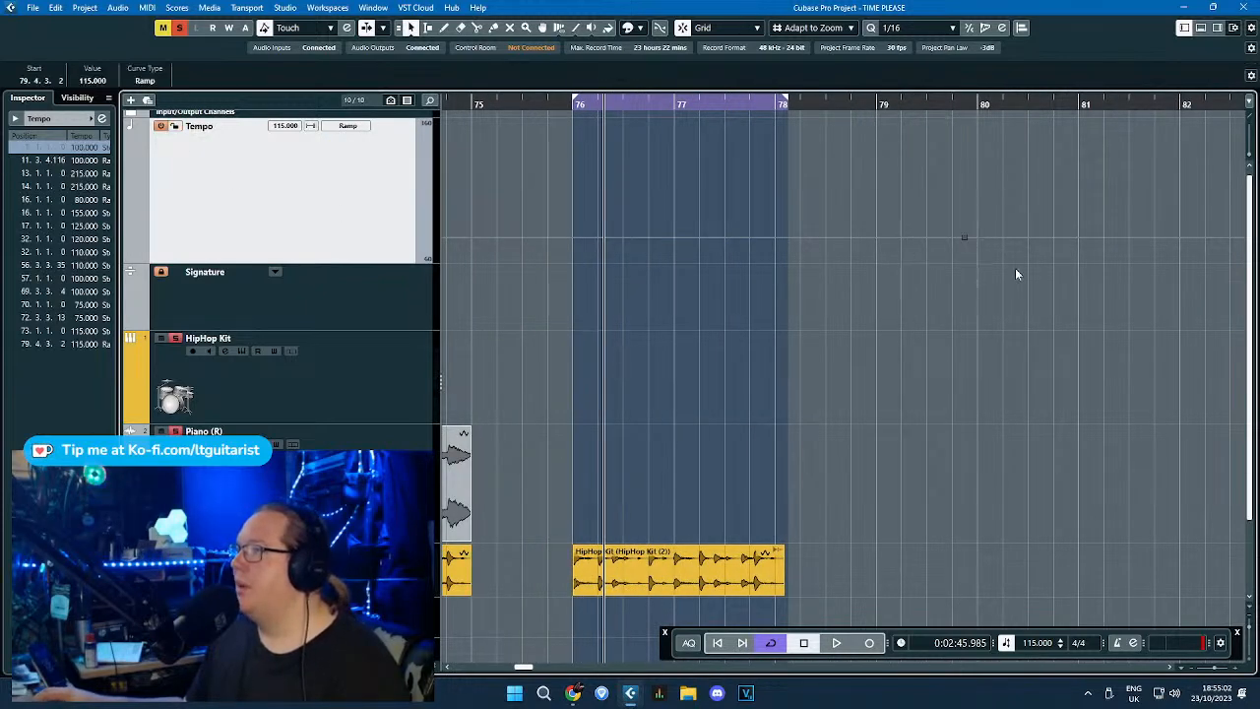
pyautogui.moveTo(1170, 330); pyautogui.dragTo(1245, 345)
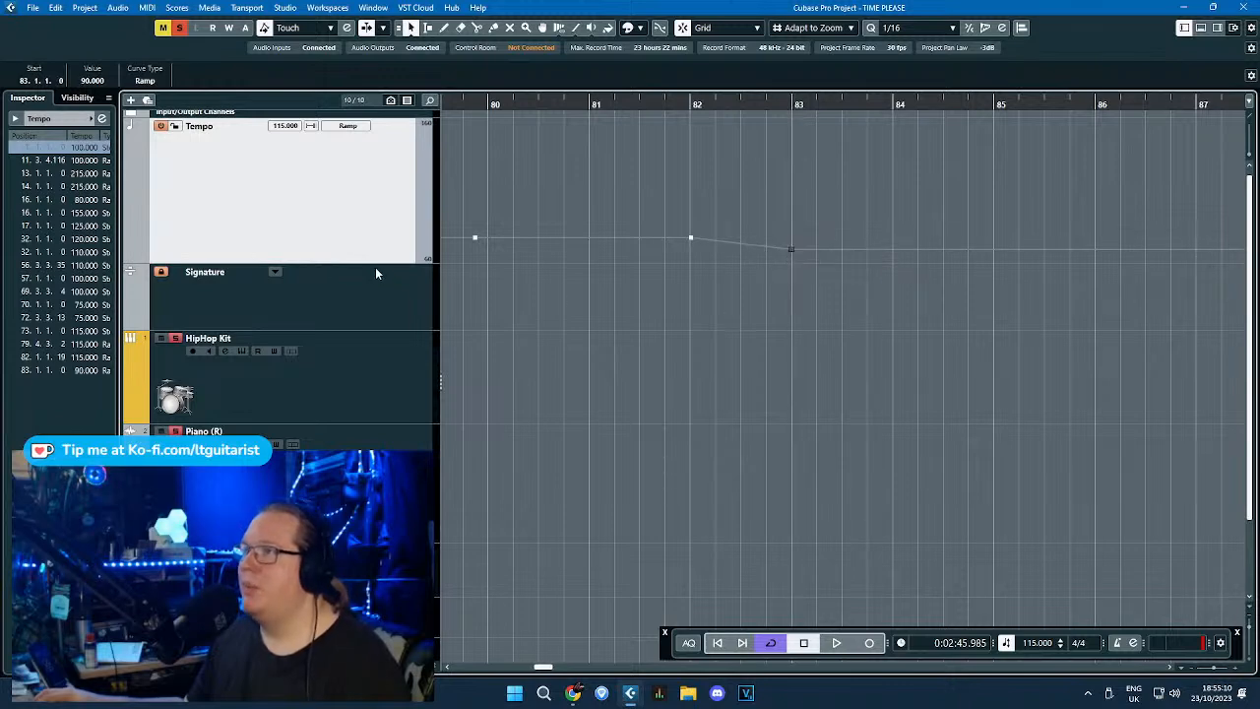
# Enlarge the tempo track and round off the ramp with points of 115 before bar 82, then 111.862 and 102 BPM within it.
pyautogui.moveTo(375, 267); pyautogui.dragTo(388, 380)
pyautogui.scroll(4, 702, 381)
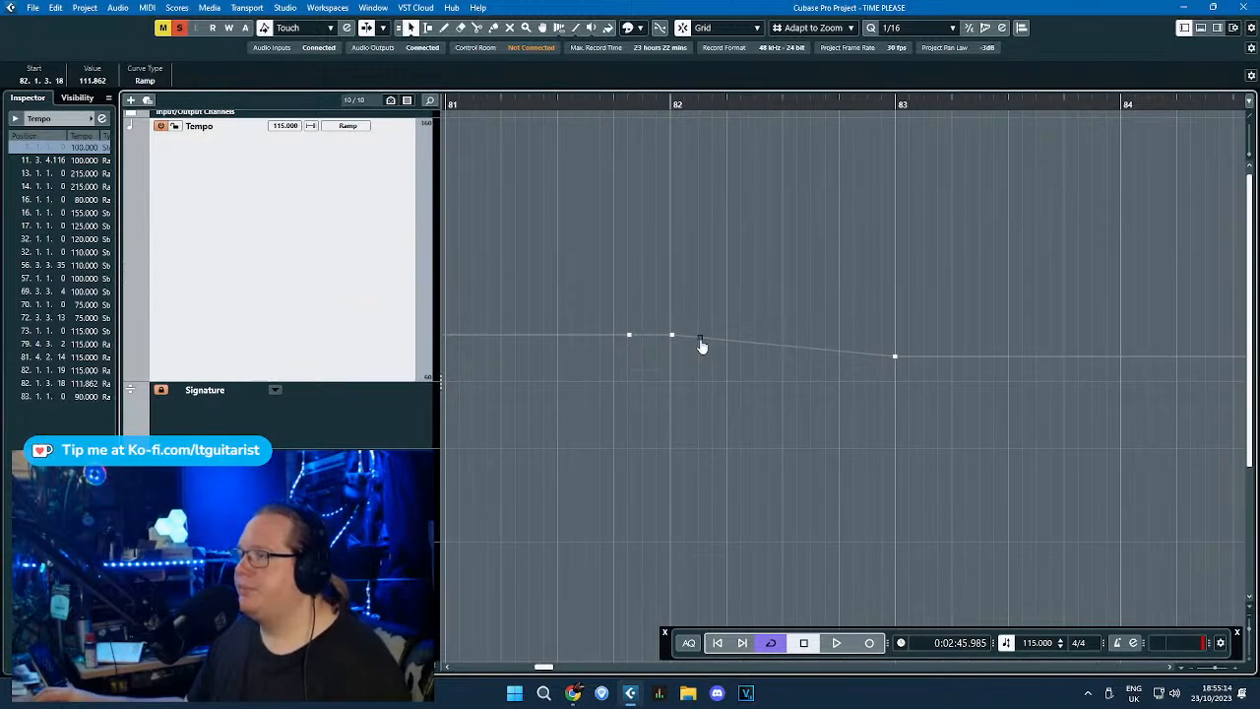
pyautogui.click(799, 346)
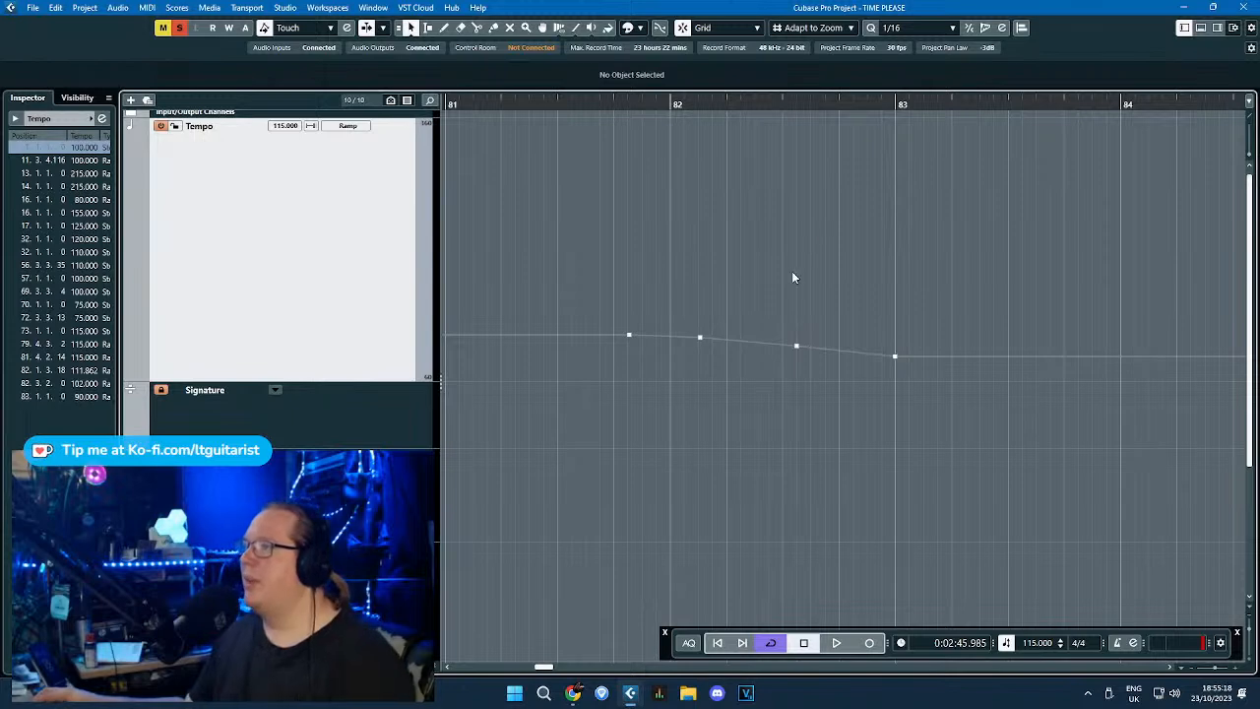
pyautogui.scroll(-5, 793, 271)
pyautogui.scroll(3, 810, 347)
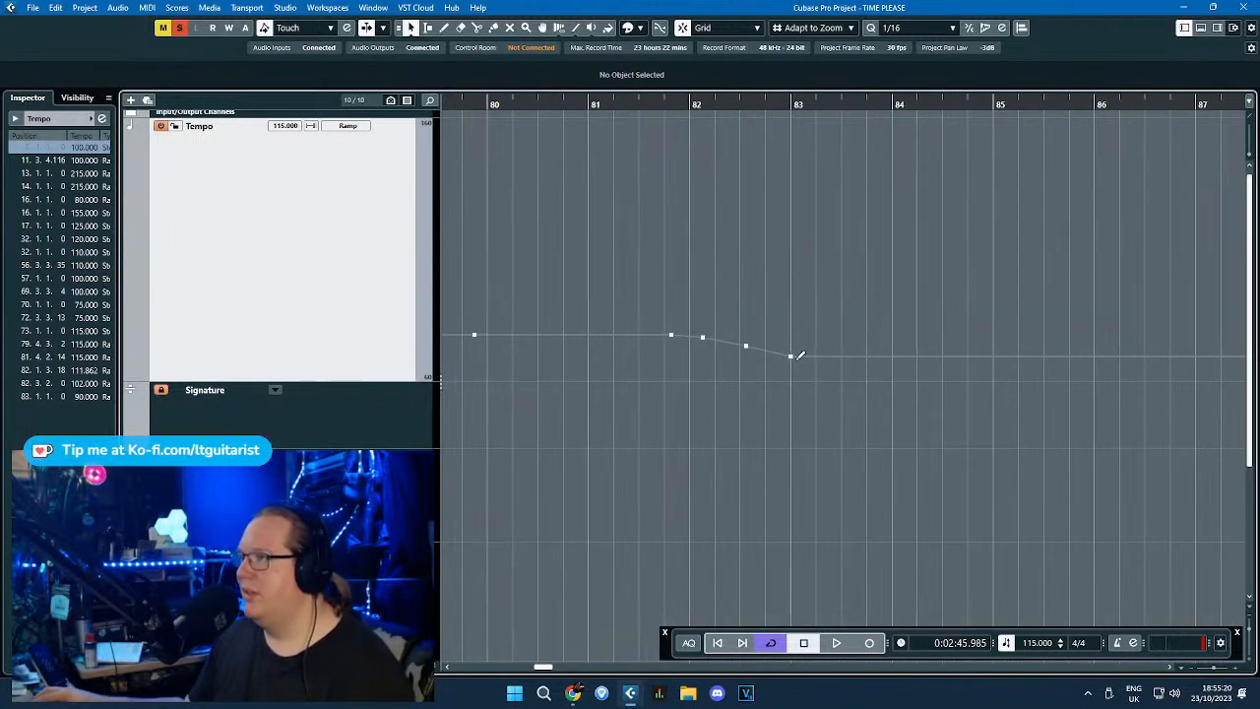
# Lower the bar 83 tempo point to 85 BPM and reshape the curve before it with points of 104.368 and 98.946 BPM.
pyautogui.moveTo(794, 358); pyautogui.dragTo(793, 364)
pyautogui.scroll(3, 778, 363)
pyautogui.click(681, 344)
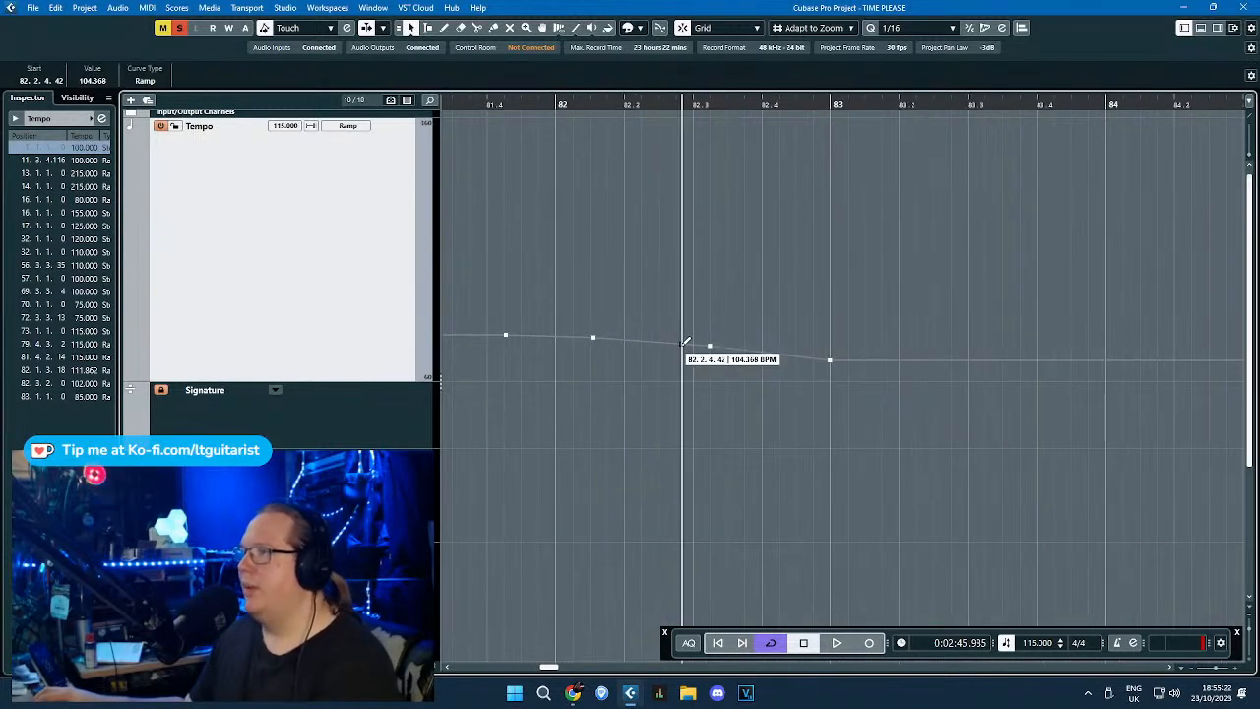
pyautogui.scroll(-4, 794, 404)
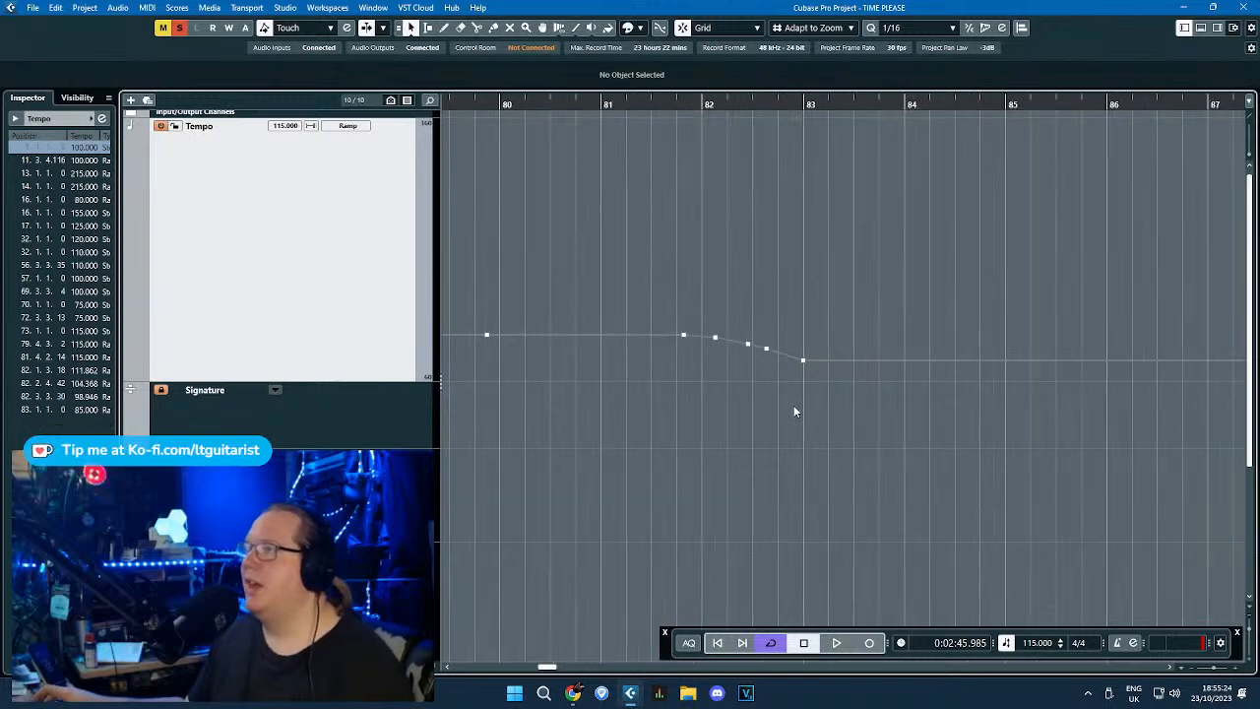
# Lock the tempo track and reduce its height.
pyautogui.click(175, 127)
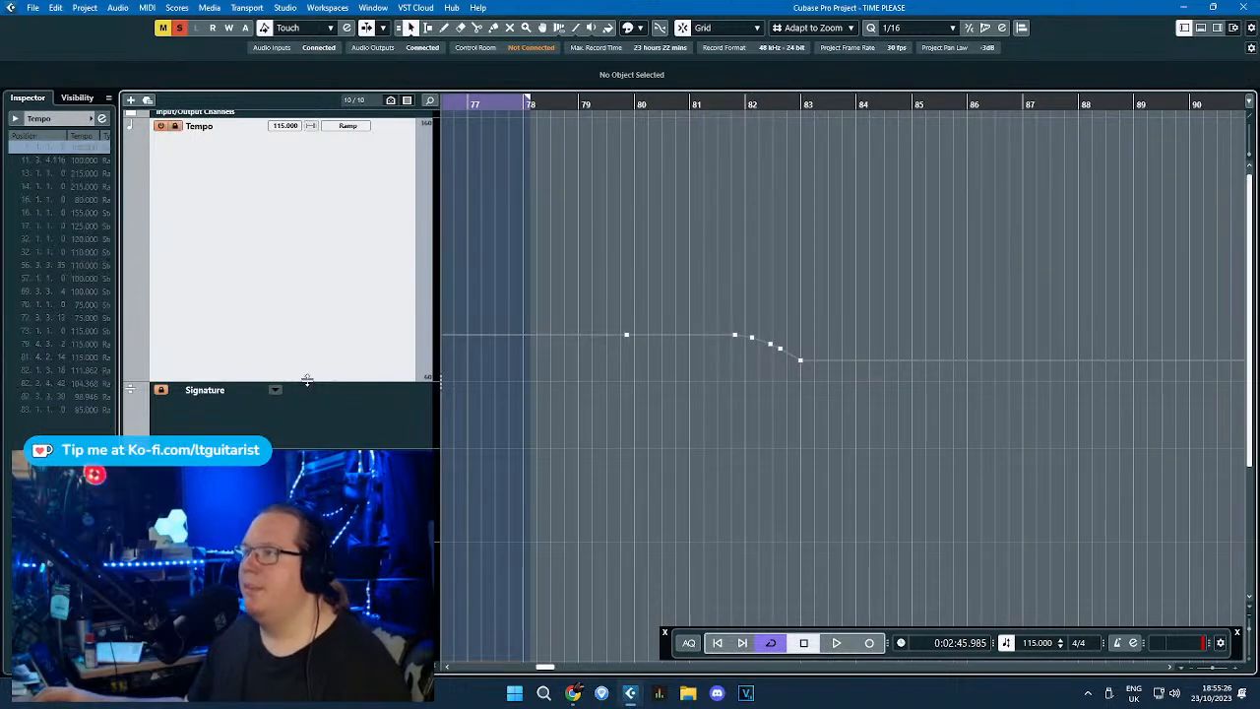
pyautogui.moveTo(307, 380); pyautogui.dragTo(342, 171)
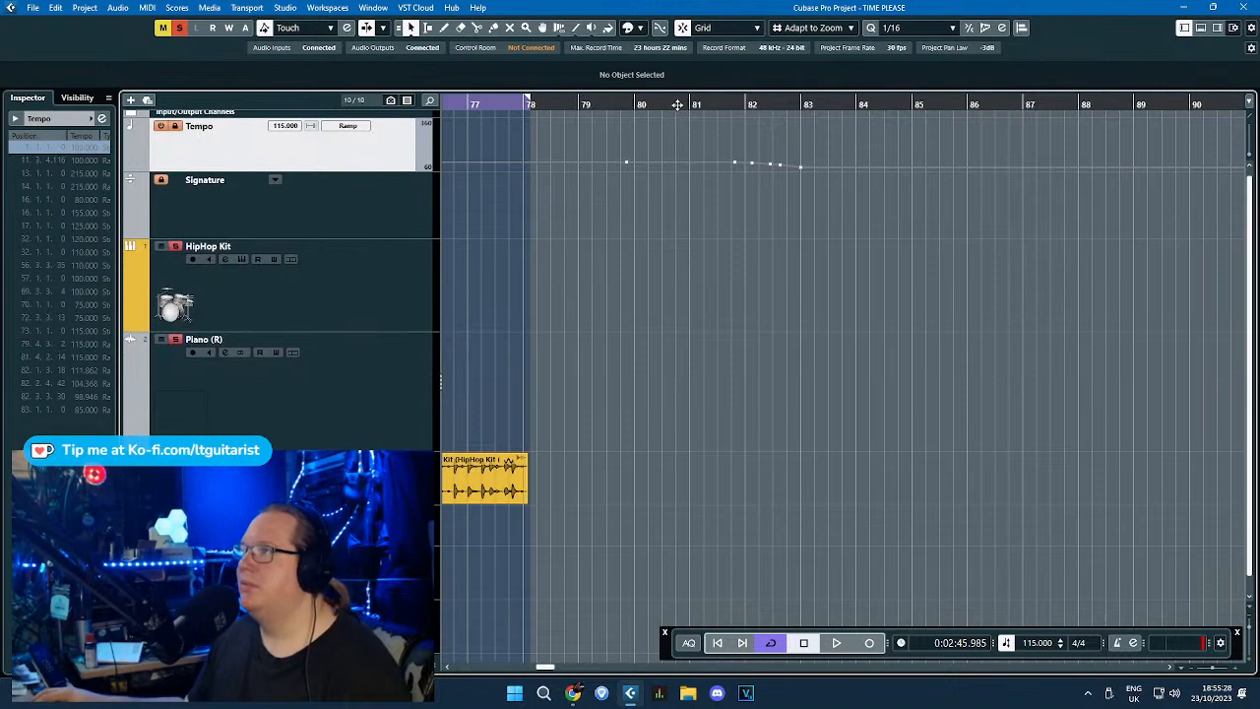
# Duplicate the HipHop Kit audio event at bar 73 and move the copy to bar 80.
pyautogui.moveTo(678, 105); pyautogui.dragTo(658, 71)
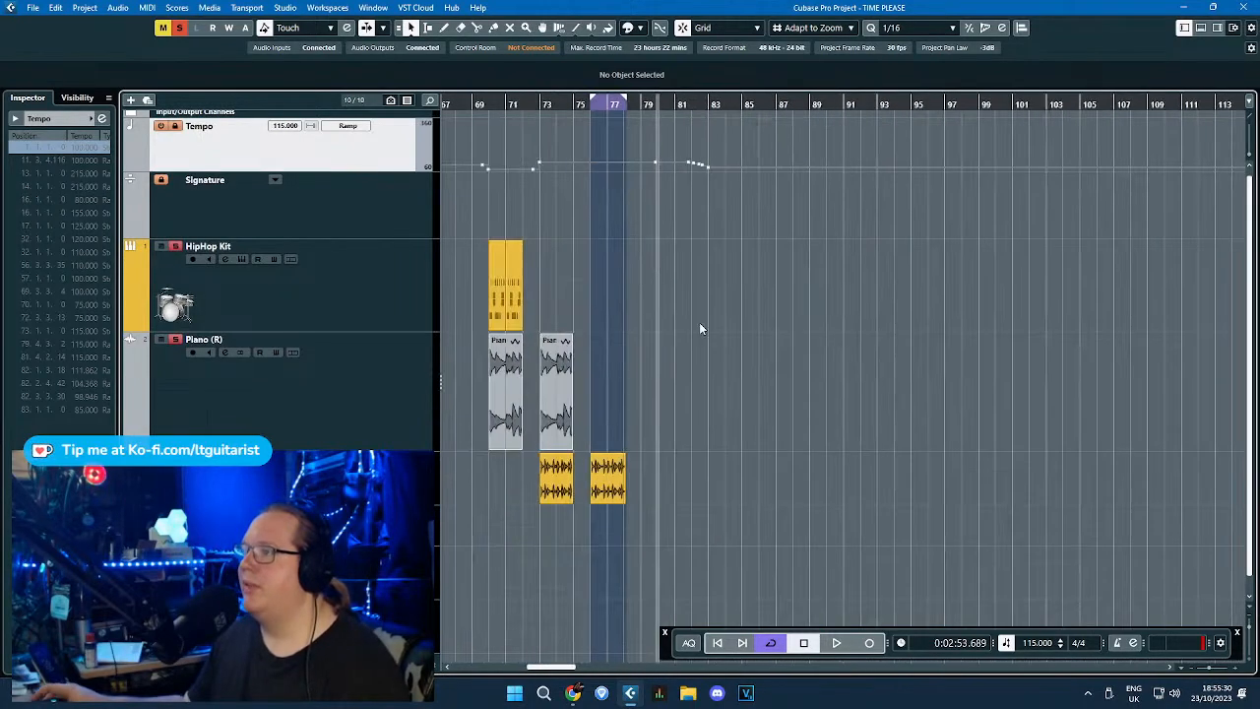
pyautogui.scroll(2, 636, 335)
pyautogui.moveTo(498, 585); pyautogui.dragTo(457, 494)
pyautogui.hotkey('ctrl', 'd')
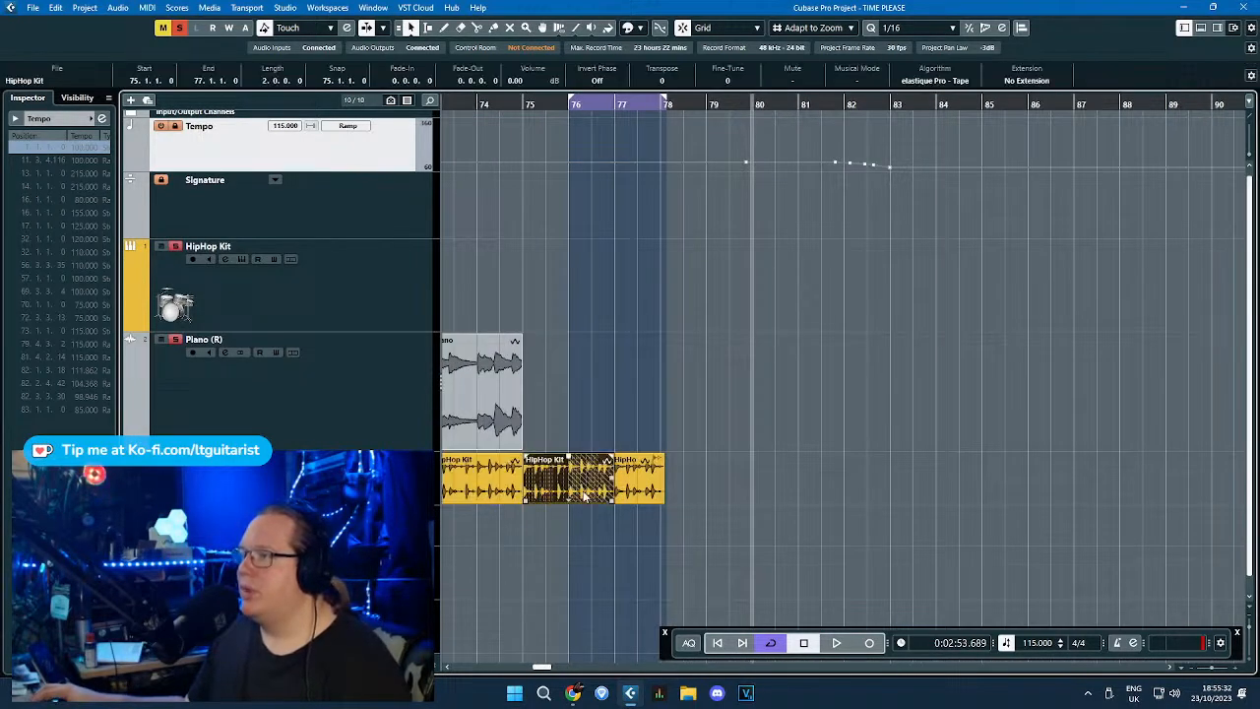
pyautogui.moveTo(584, 495); pyautogui.dragTo(847, 486)
# Duplicate the HipHop Kit event at bar 80 so that the copy starts at bar 82.
pyautogui.scroll(4, 749, 518)
pyautogui.scroll(-4, 846, 483)
pyautogui.scroll(3, 995, 442)
pyautogui.hotkey('ctrl', 'd')
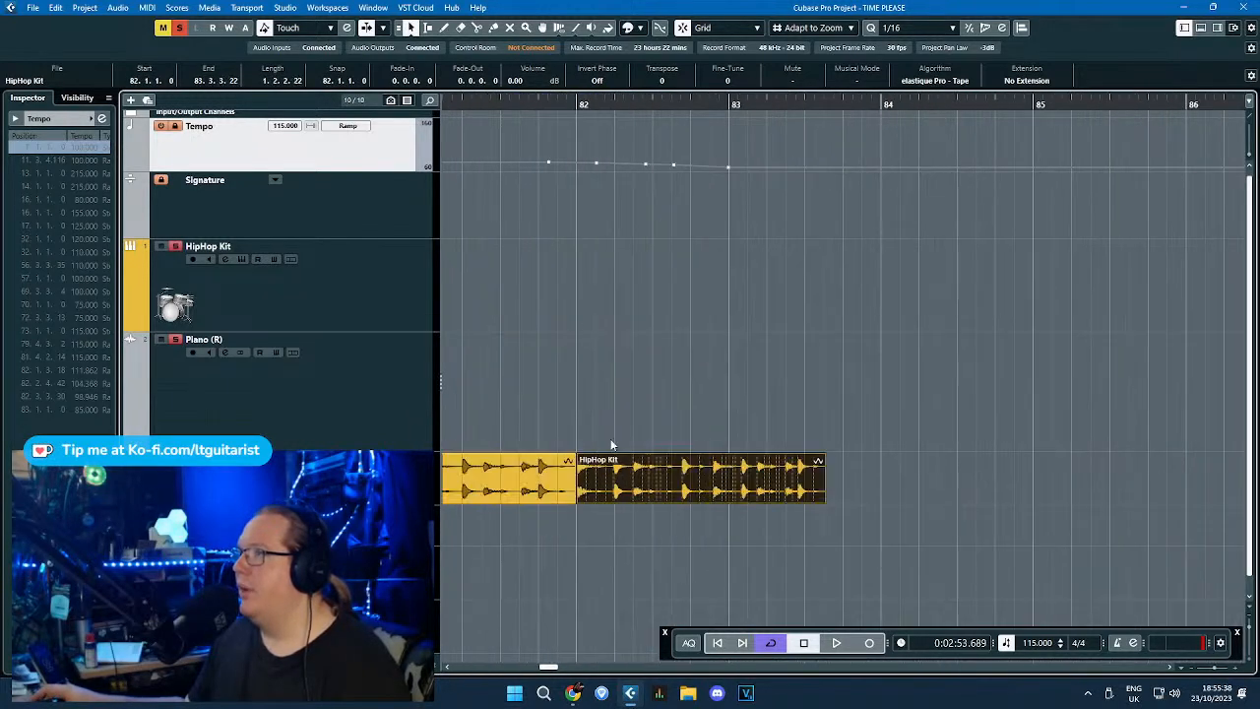
# Compare the positions and lengths of the HipHop Kit events at bars 80 and 82 against the tempo curve.
pyautogui.click(614, 316)
pyautogui.hscroll(-3, 689, 287)
pyautogui.click(842, 474)
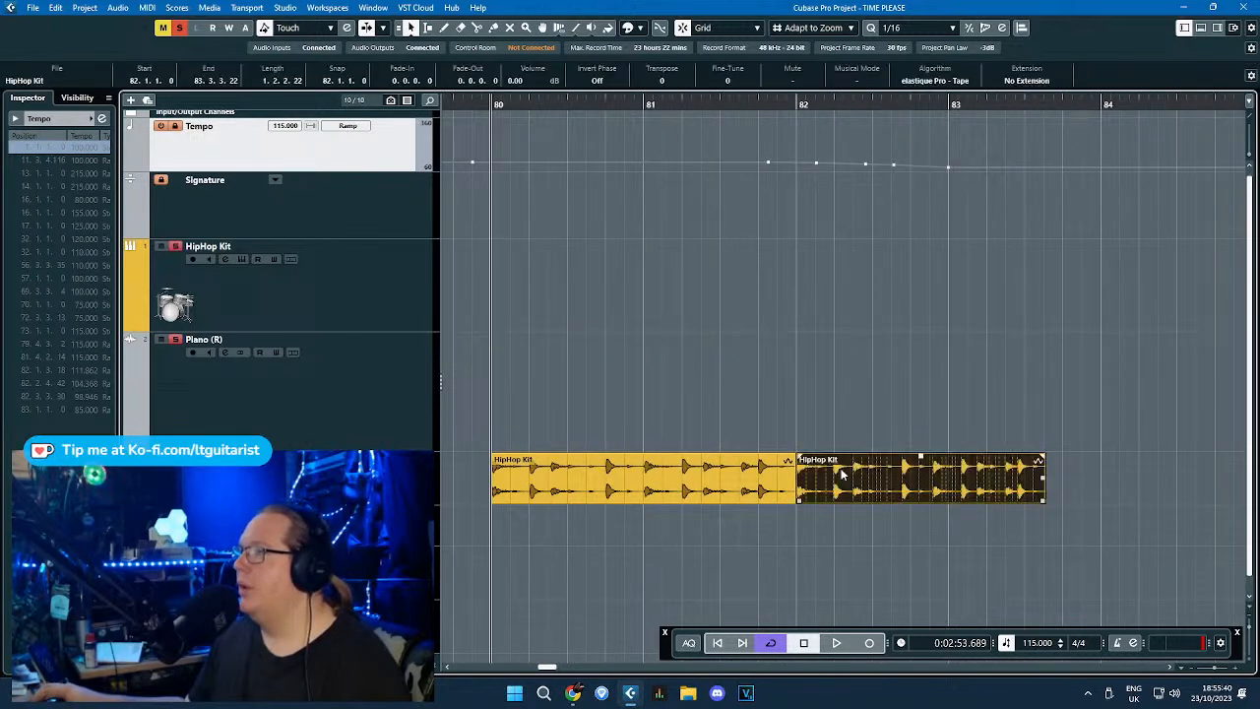
pyautogui.click(691, 492)
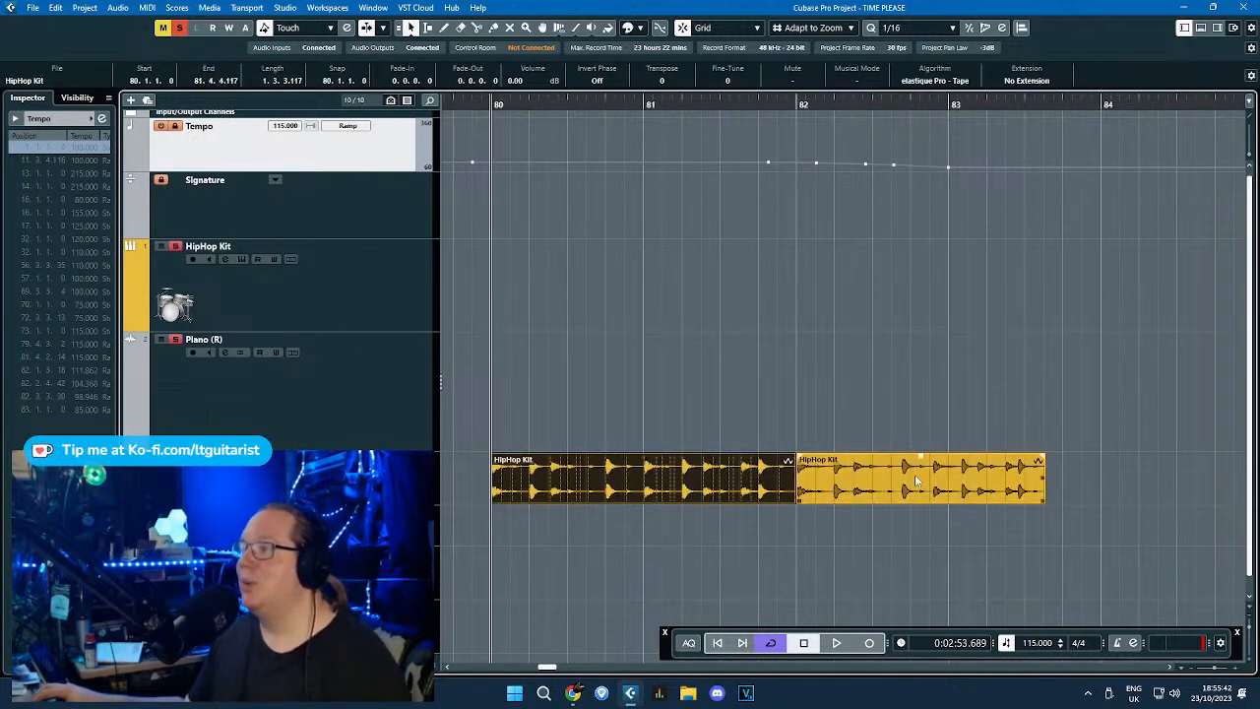
pyautogui.click(915, 476)
pyautogui.click(626, 411)
pyautogui.click(976, 464)
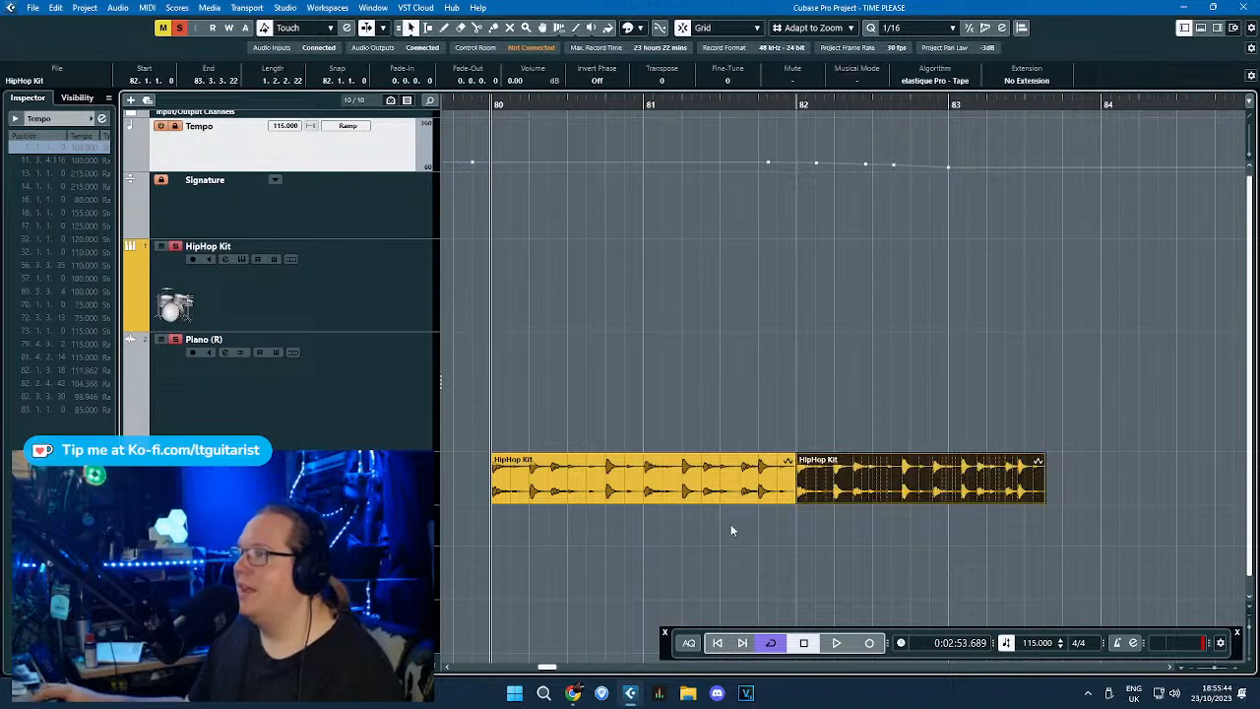
pyautogui.click(1053, 440)
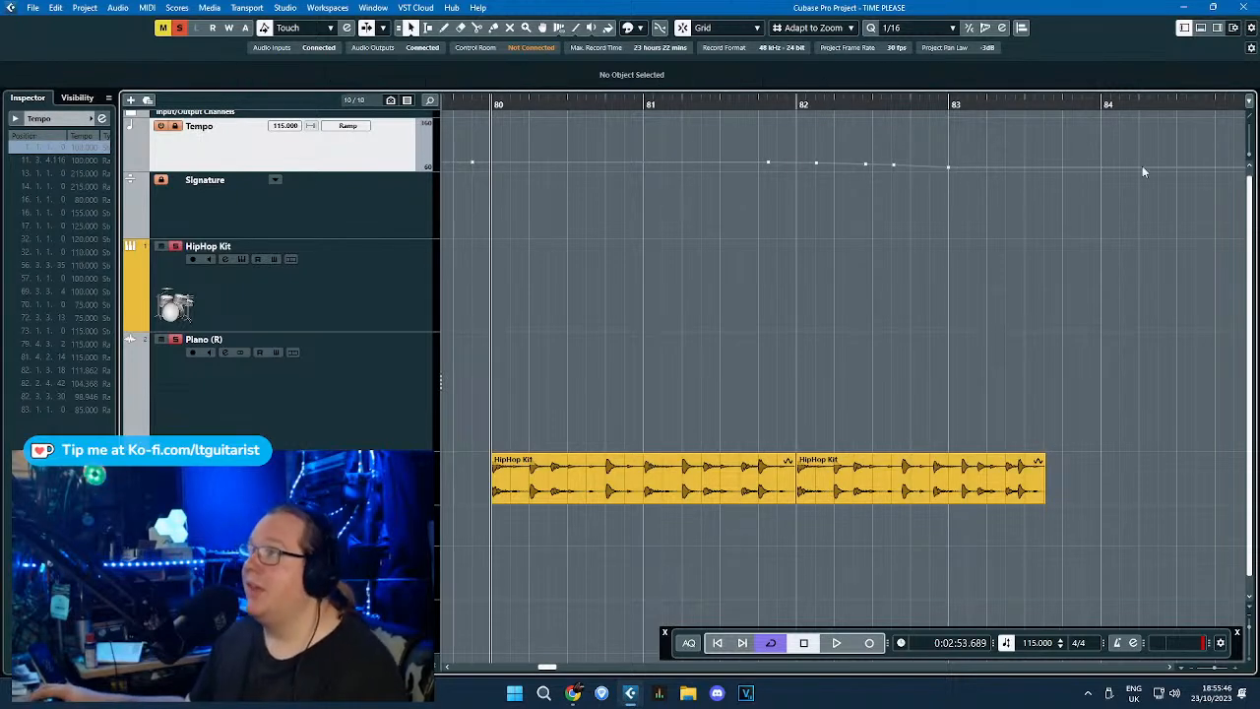
pyautogui.moveTo(824, 354); pyautogui.dragTo(1071, 382)
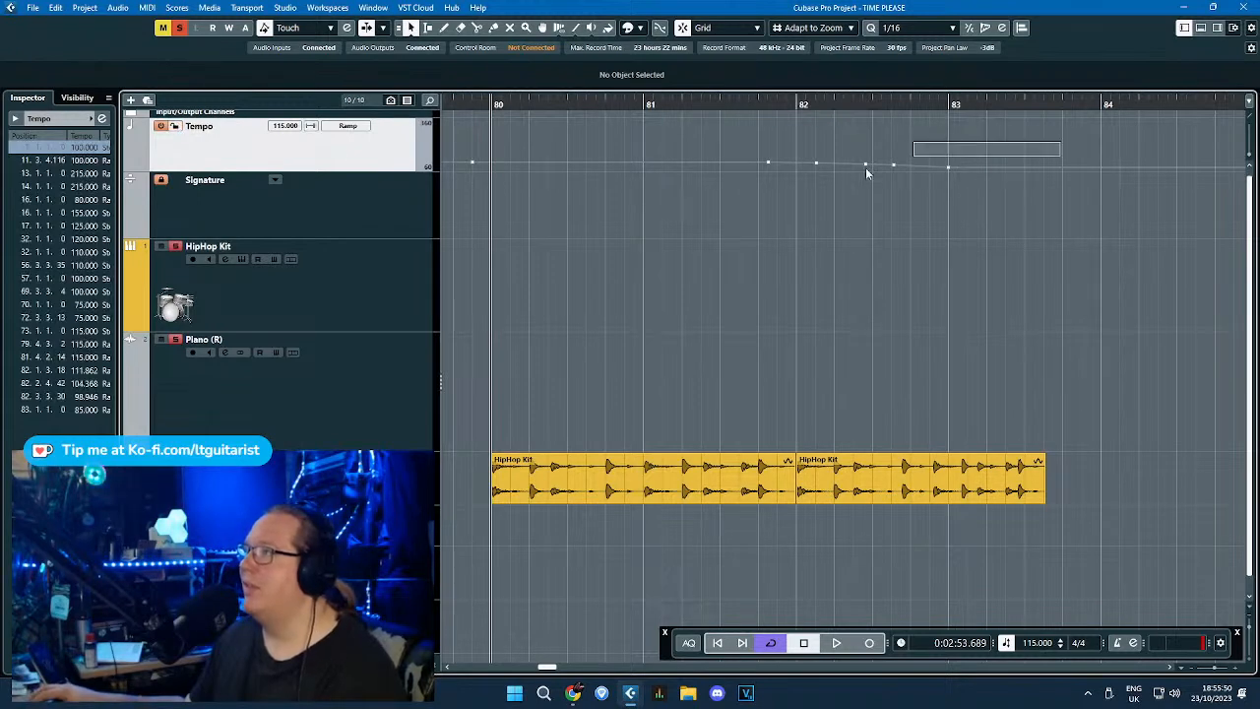
pyautogui.moveTo(866, 172); pyautogui.dragTo(796, 206)
pyautogui.press('Delete')
pyautogui.hotkey('ctrl', 'z')
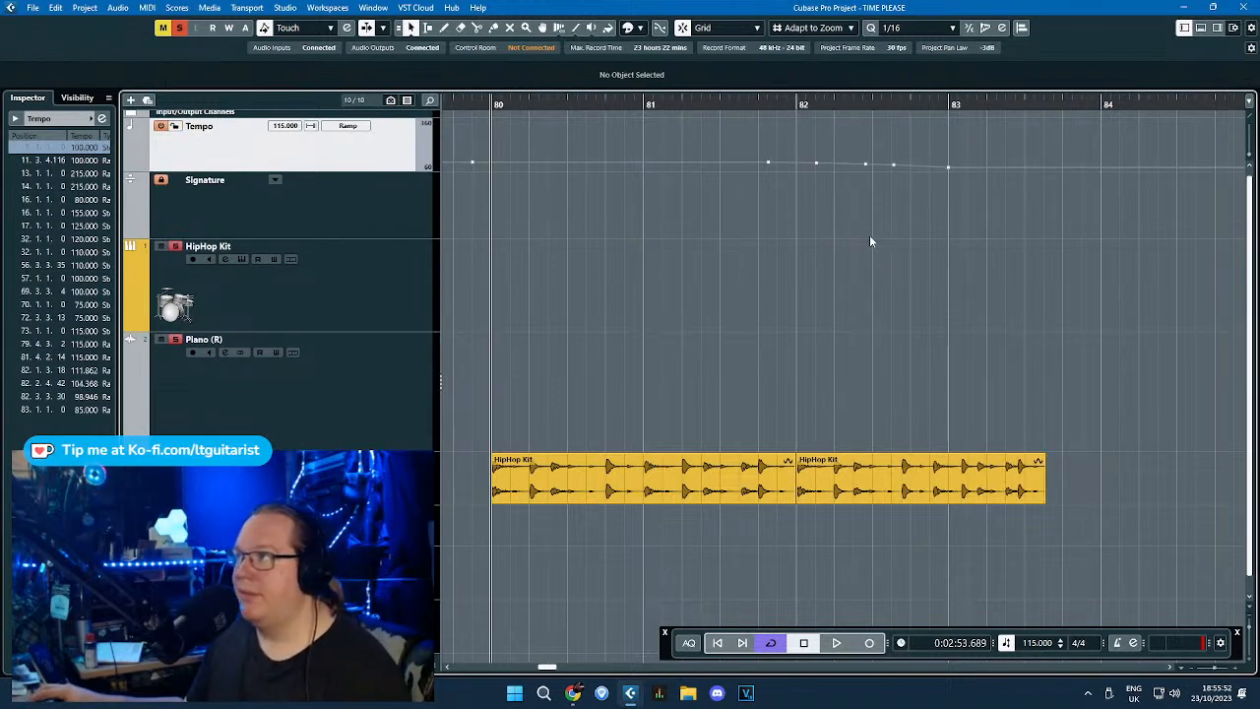
# Try time-stretching the second HipHop Kit event so that it ends at bar 84.
pyautogui.click(936, 472)
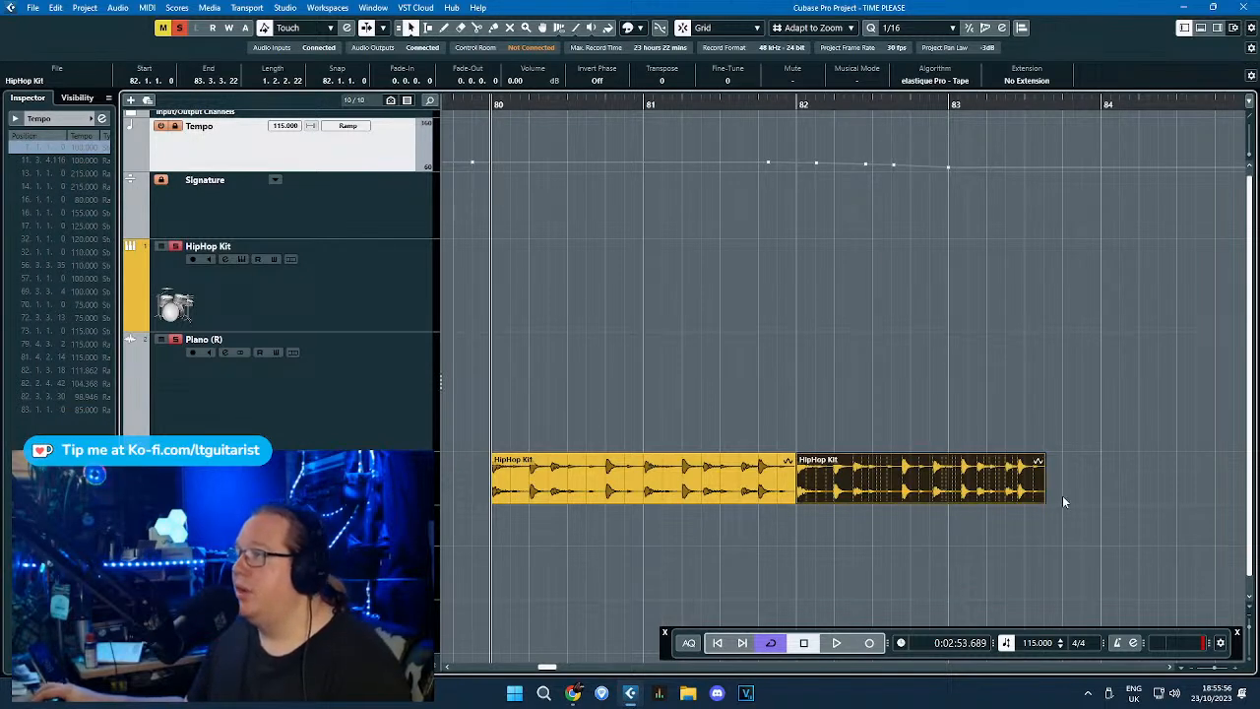
pyautogui.moveTo(1041, 499); pyautogui.dragTo(1099, 505)
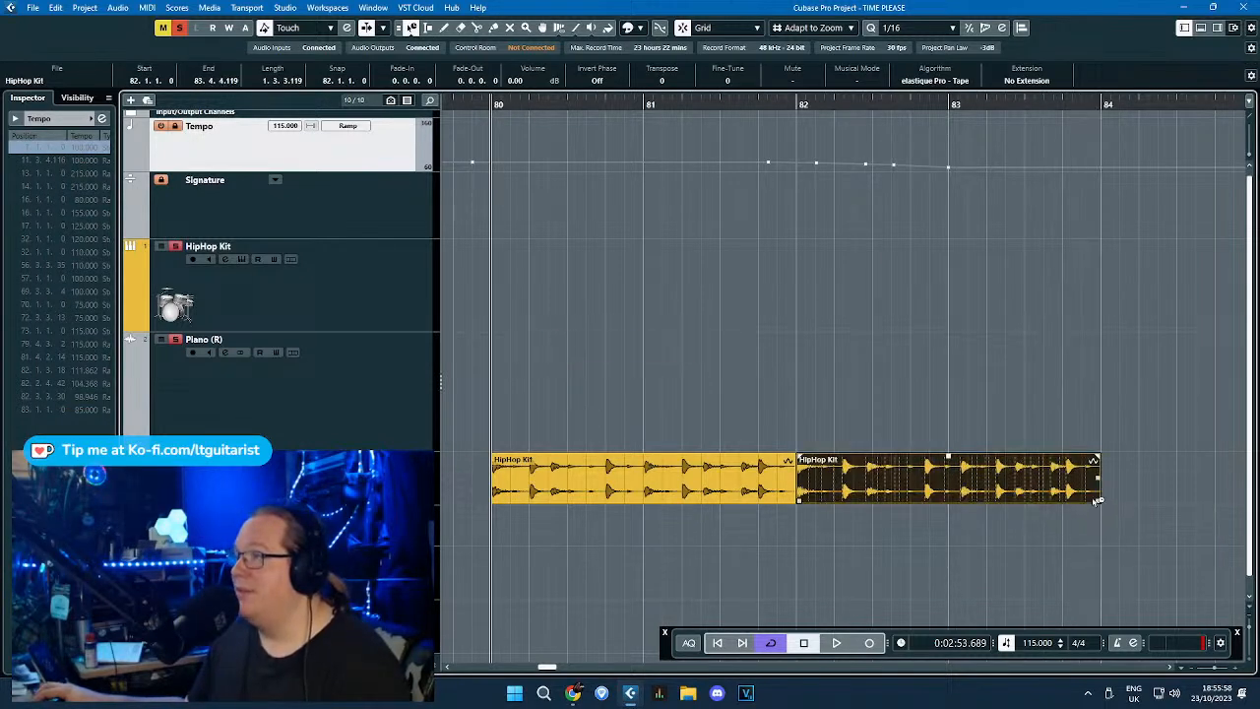
pyautogui.press('1')
pyautogui.click(1046, 396)
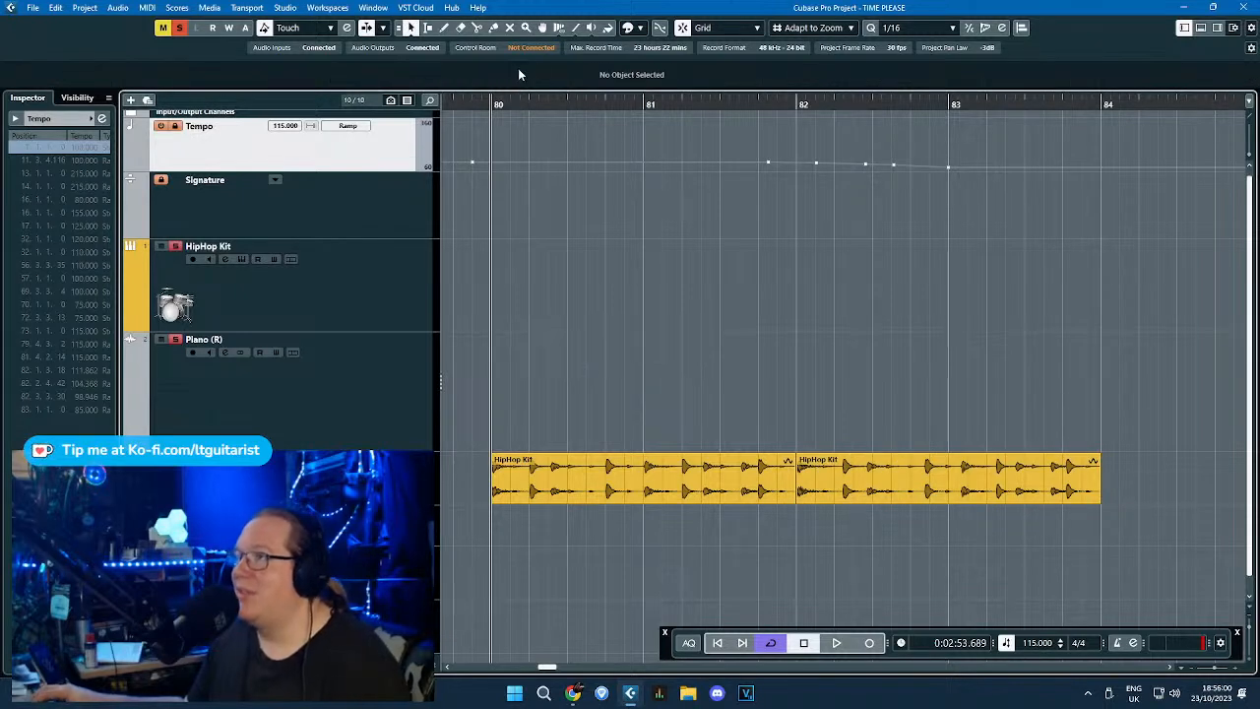
# Play the drum loop from bar 80 through the tempo ramp to hear the stretched event, and stop playback.
pyautogui.press('space')
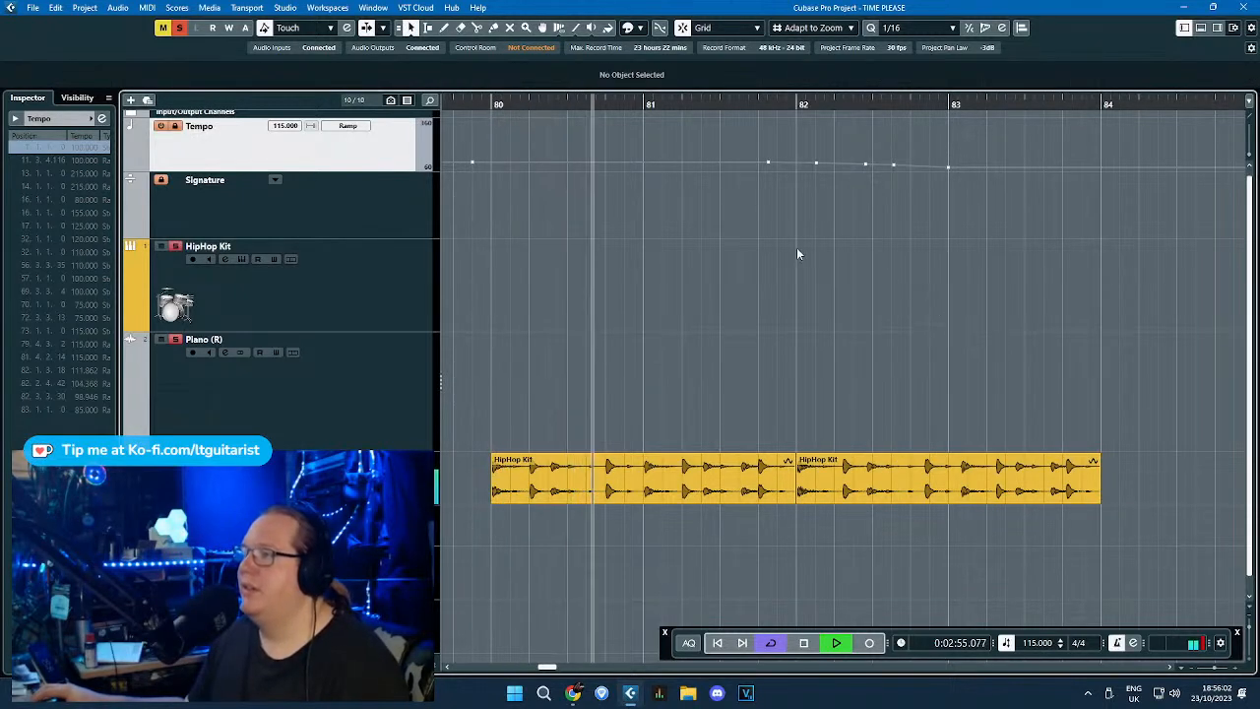
pyautogui.scroll(6, 796, 448)
pyautogui.scroll(-9, 856, 497)
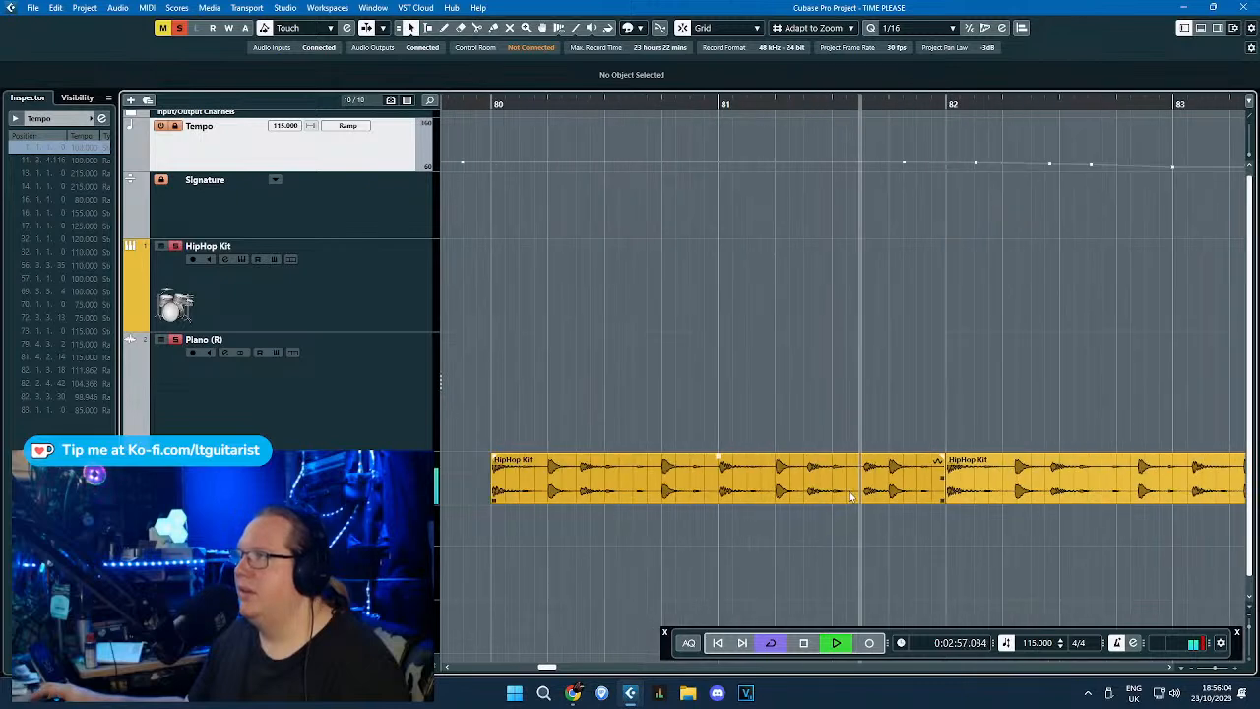
pyautogui.scroll(1, 1150, 349)
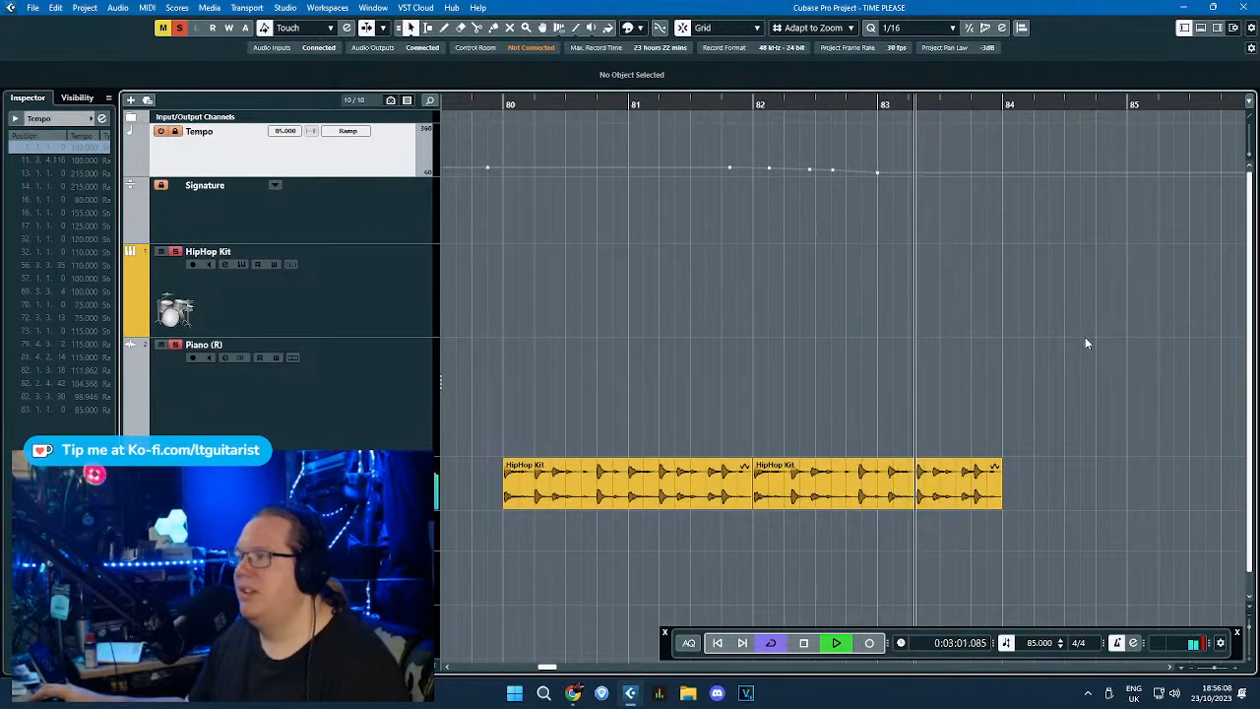
pyautogui.press('space')
# Split the first HipHop Kit event at 81.4.1.0 and time-stretch its last slice to end at bar 82.
pyautogui.scroll(1, 801, 403)
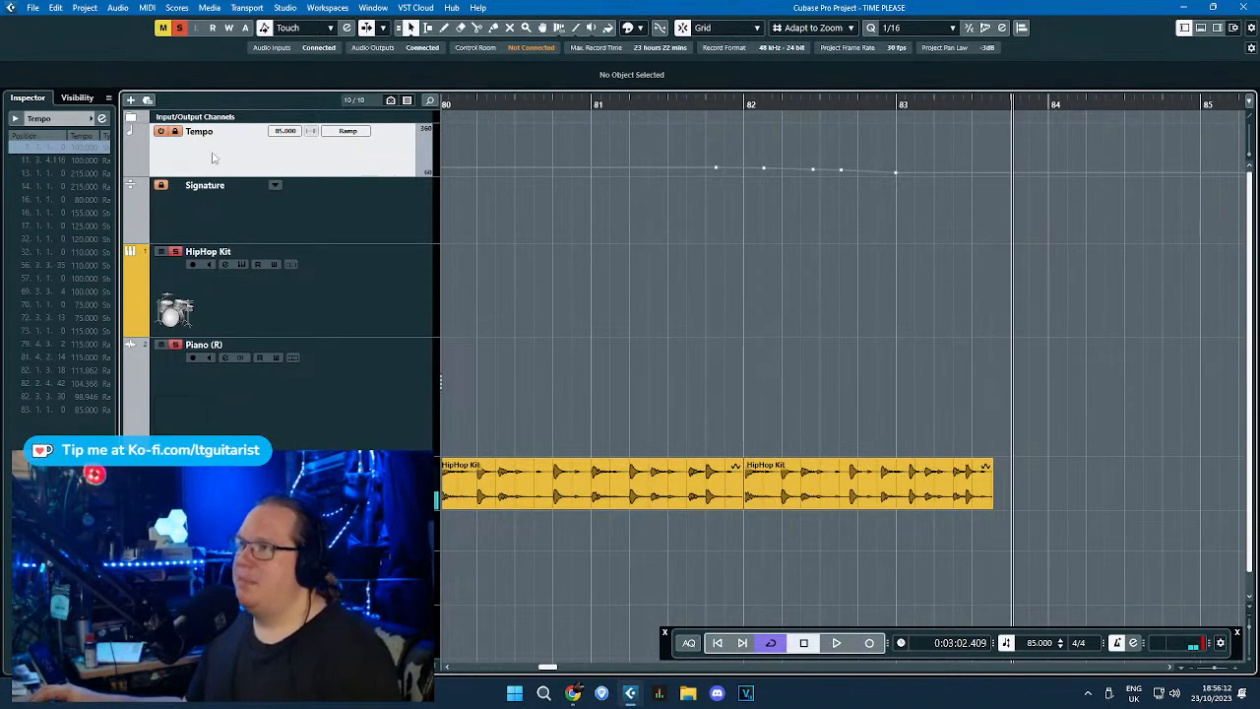
pyautogui.scroll(3, 746, 513)
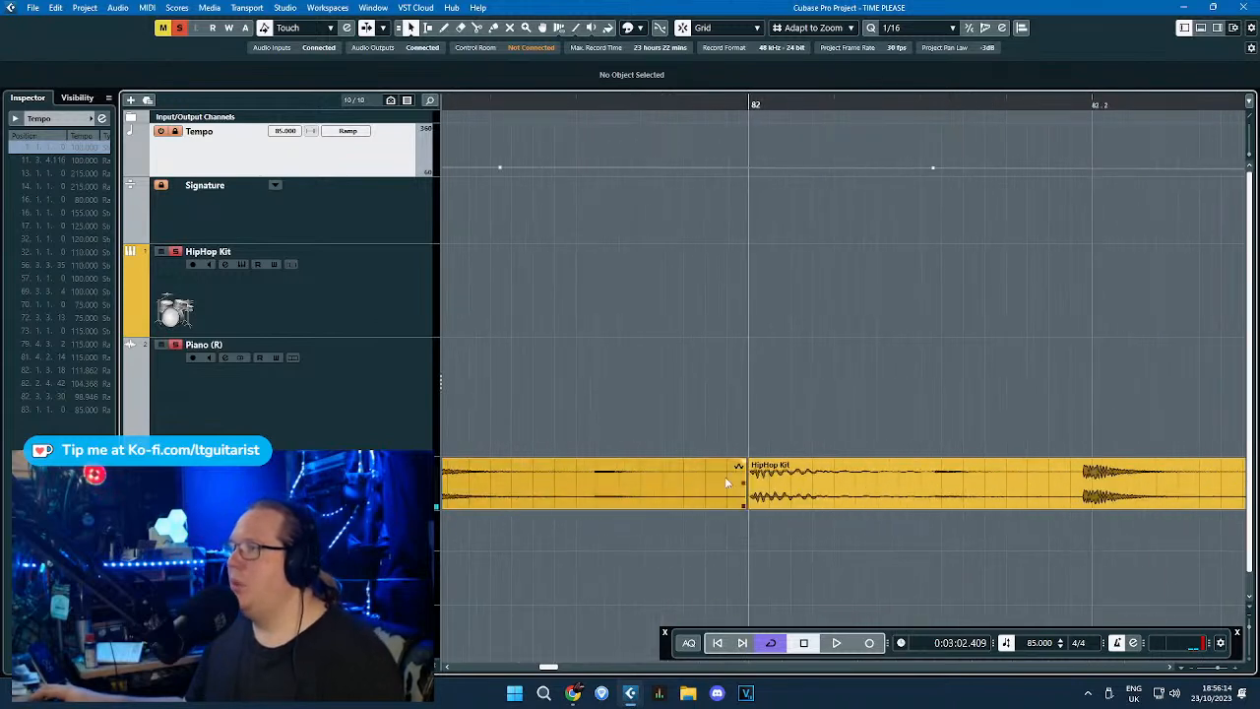
pyautogui.scroll(2, 610, 503)
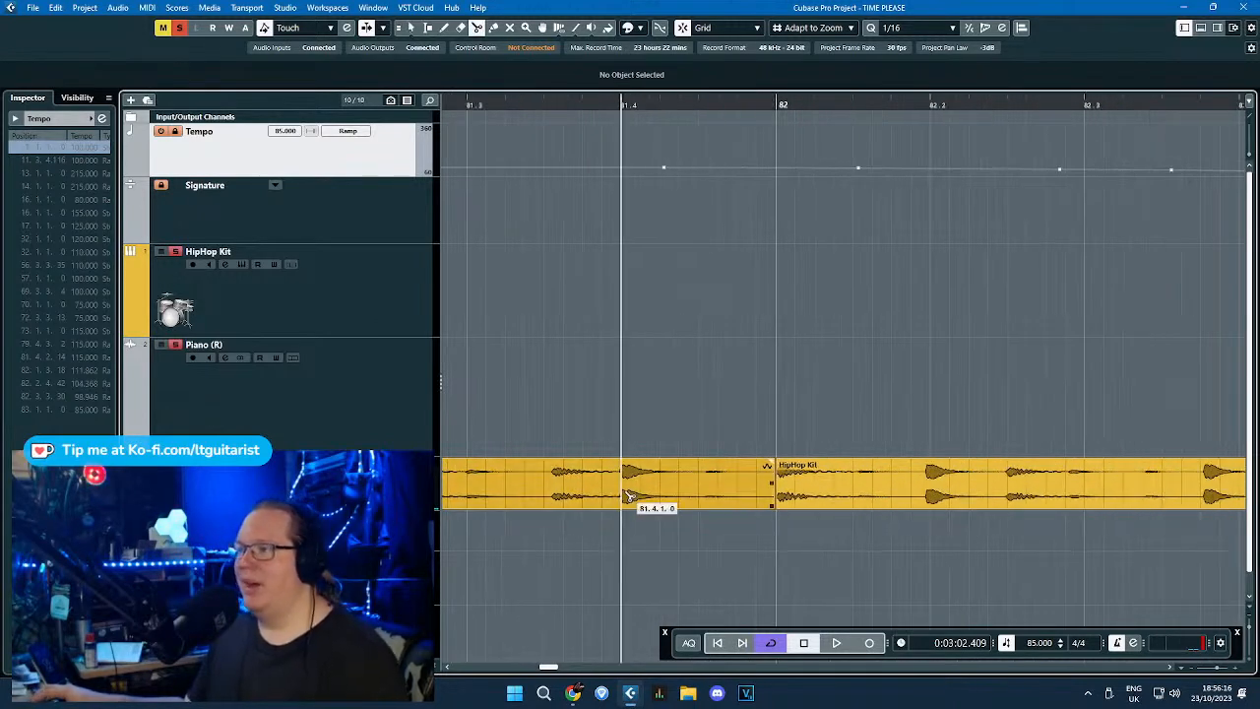
pyautogui.click(628, 495)
pyautogui.press('1')
pyautogui.click(714, 485)
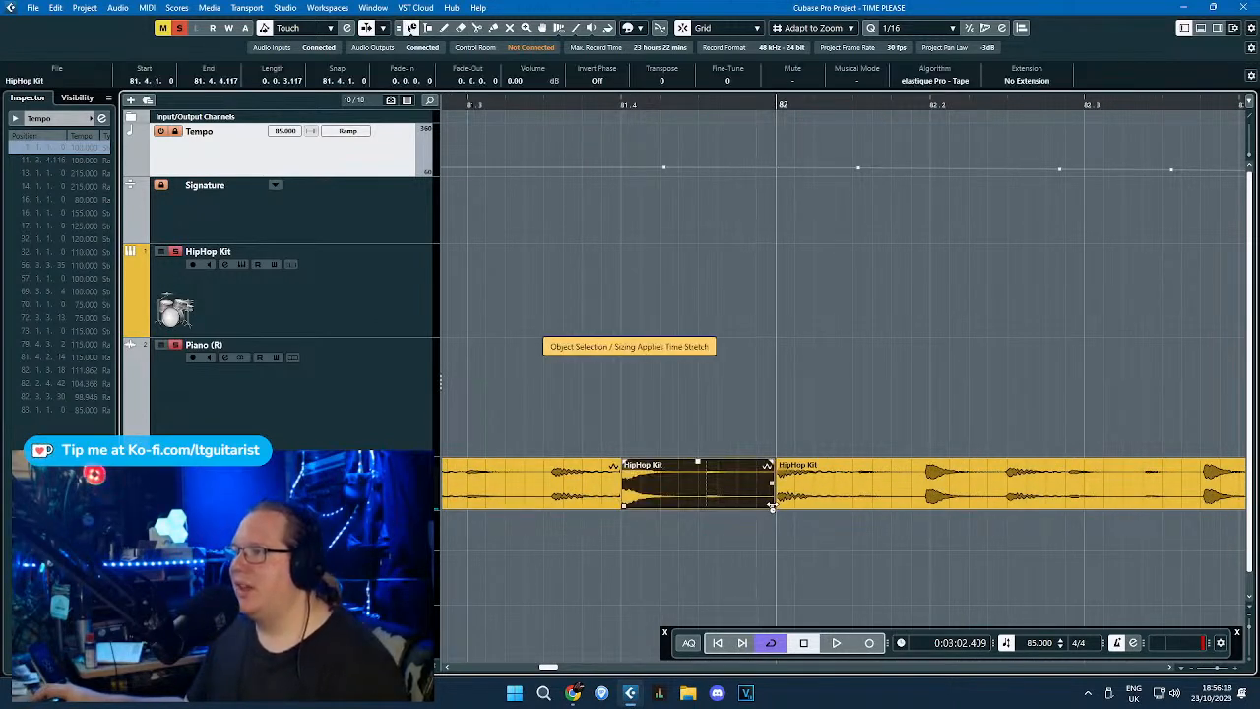
pyautogui.moveTo(773, 506); pyautogui.dragTo(777, 504)
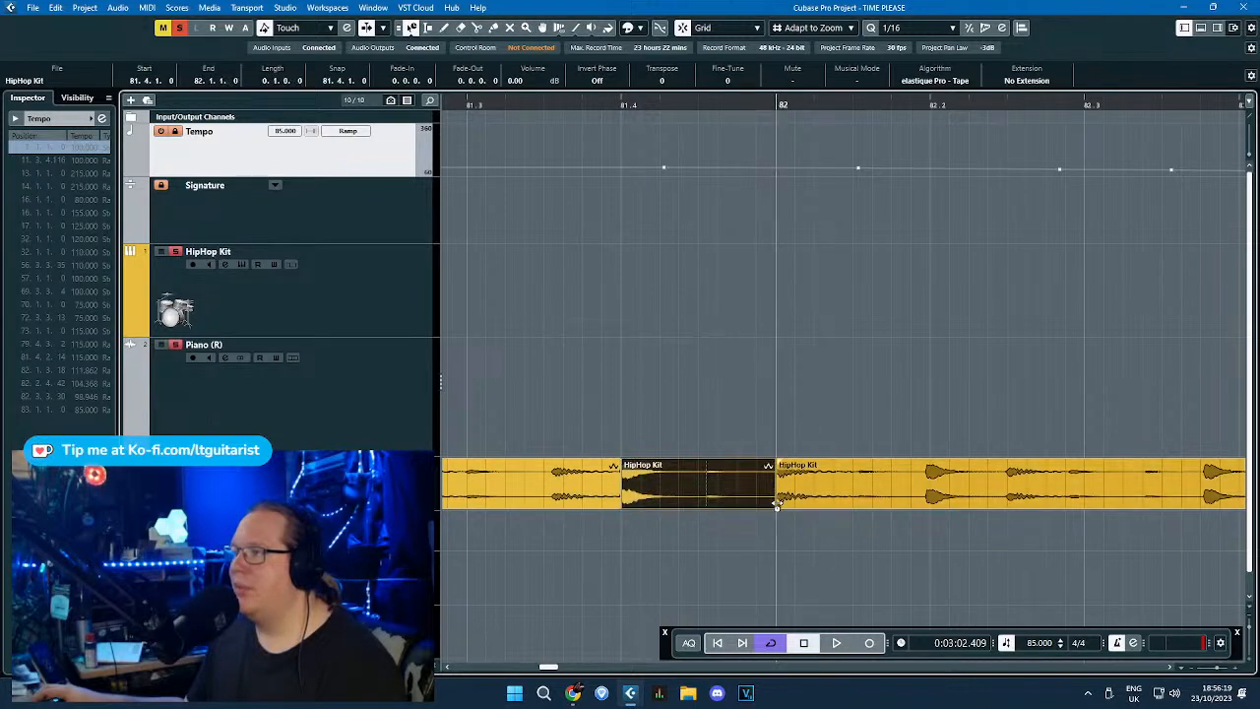
pyautogui.click(910, 487)
pyautogui.press('1')
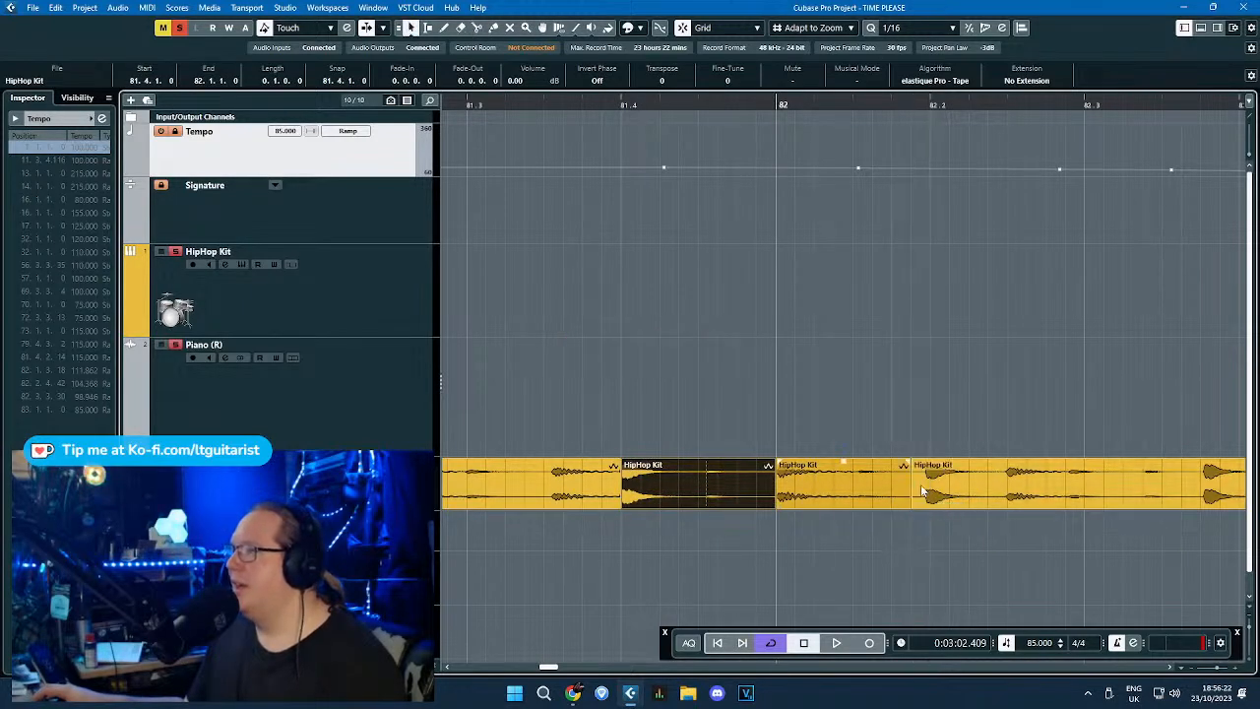
pyautogui.moveTo(1081, 400); pyautogui.dragTo(1245, 401)
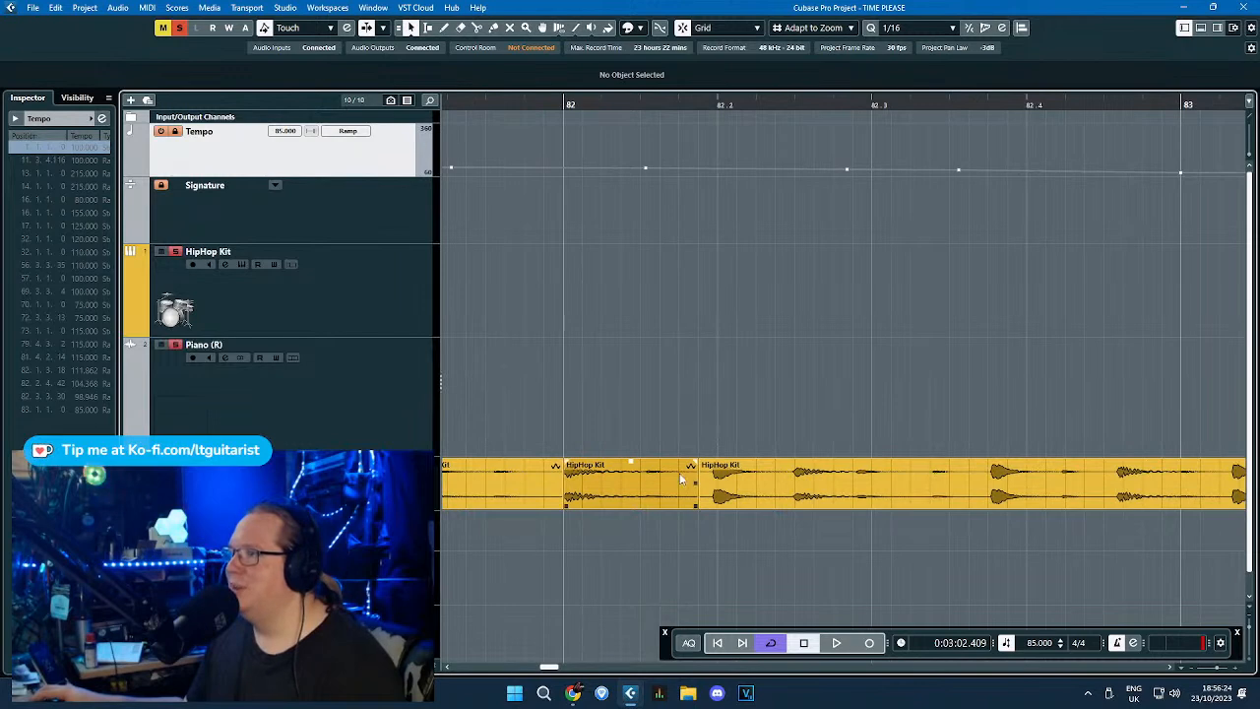
pyautogui.scroll(-3, 680, 480)
pyautogui.scroll(4, 735, 507)
pyautogui.hotkey('ctrl', 'z')
# Split the second HipHop Kit event at the hits just before 82.2 and 82.4, moving the remainders onto those beats.
pyautogui.scroll(4, 638, 511)
pyautogui.press('3')
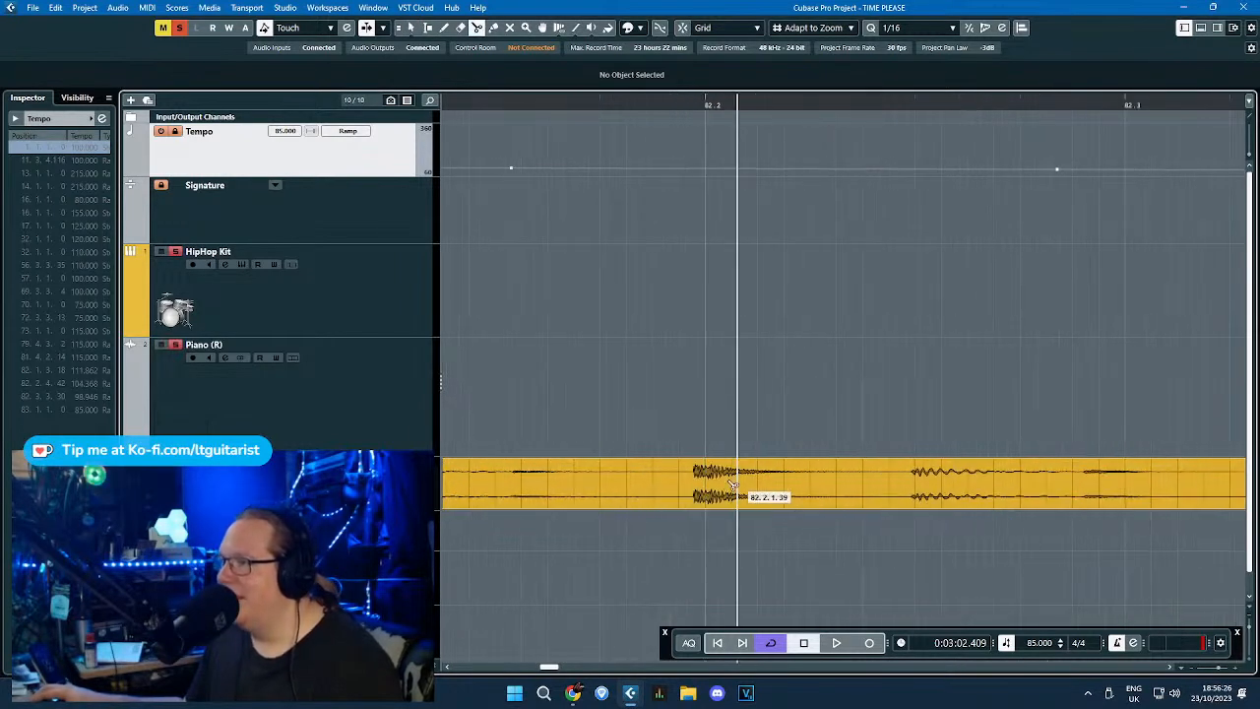
pyautogui.click(694, 495)
pyautogui.scroll(-3, 701, 502)
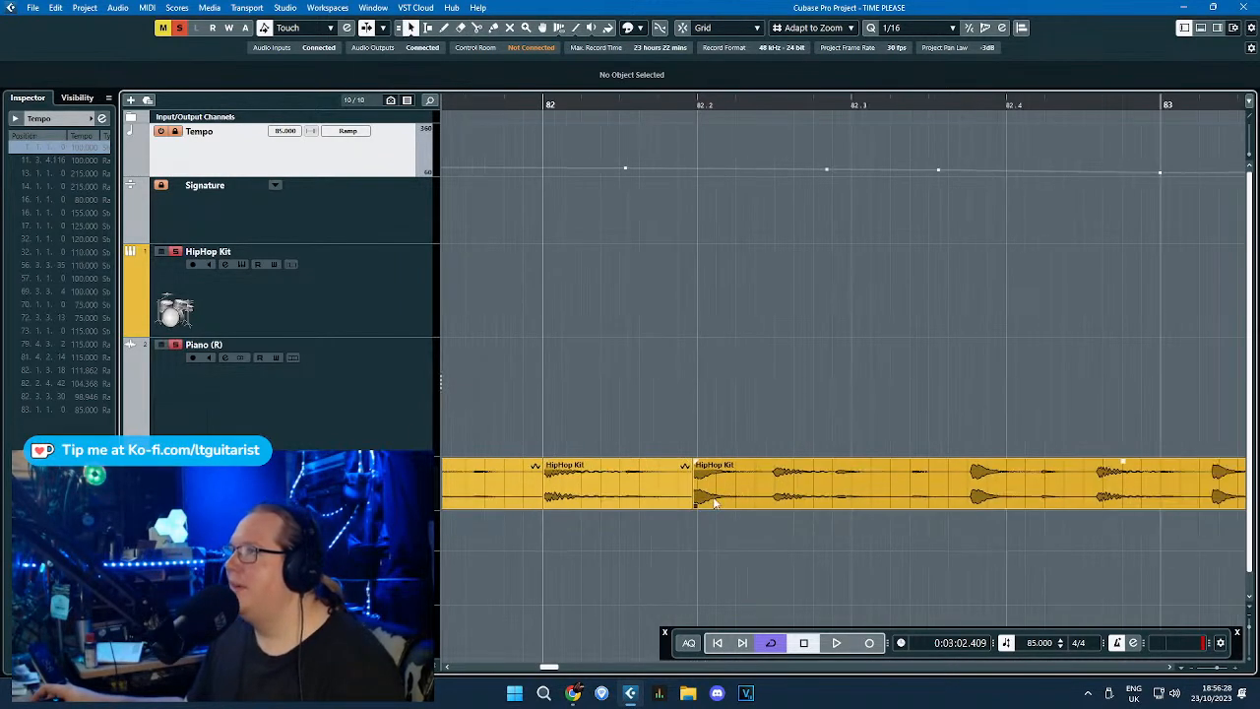
pyautogui.click(718, 500)
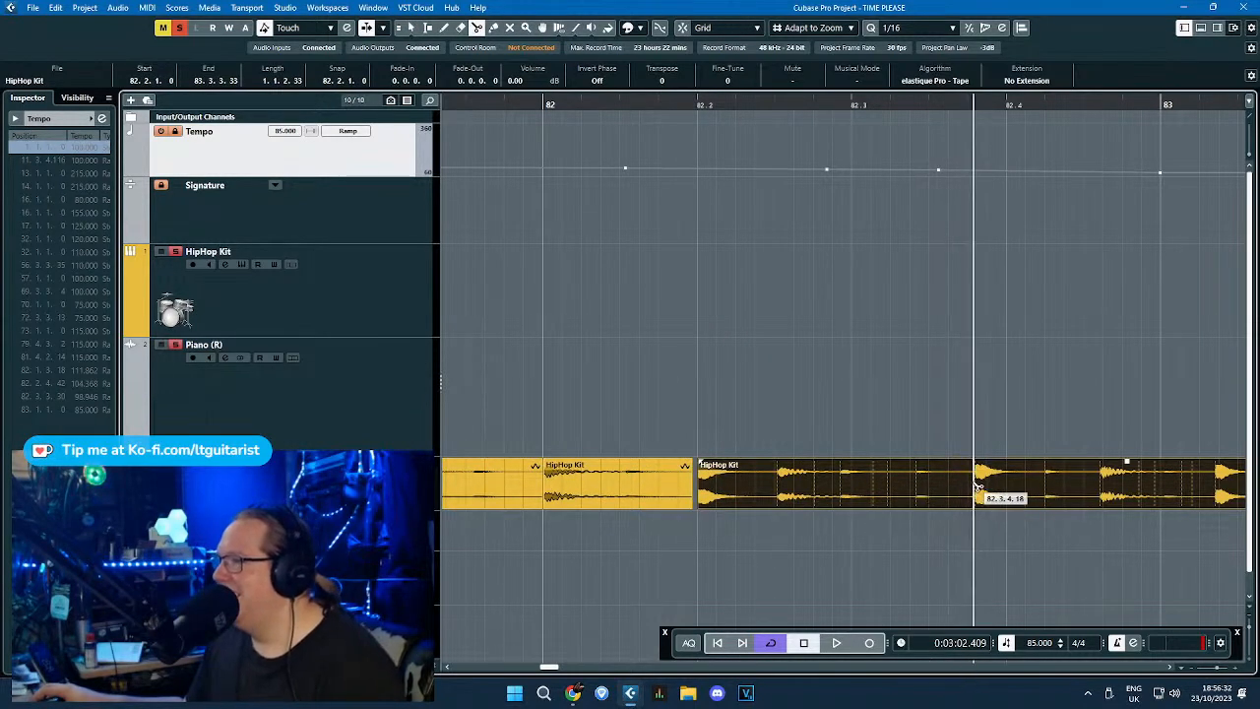
pyautogui.click(980, 495)
pyautogui.moveTo(1015, 505); pyautogui.dragTo(1051, 492)
# Split off the last drum hit of the HipHop Kit event and move it to 83.4.
pyautogui.moveTo(1158, 406); pyautogui.dragTo(840, 434)
pyautogui.click(836, 474)
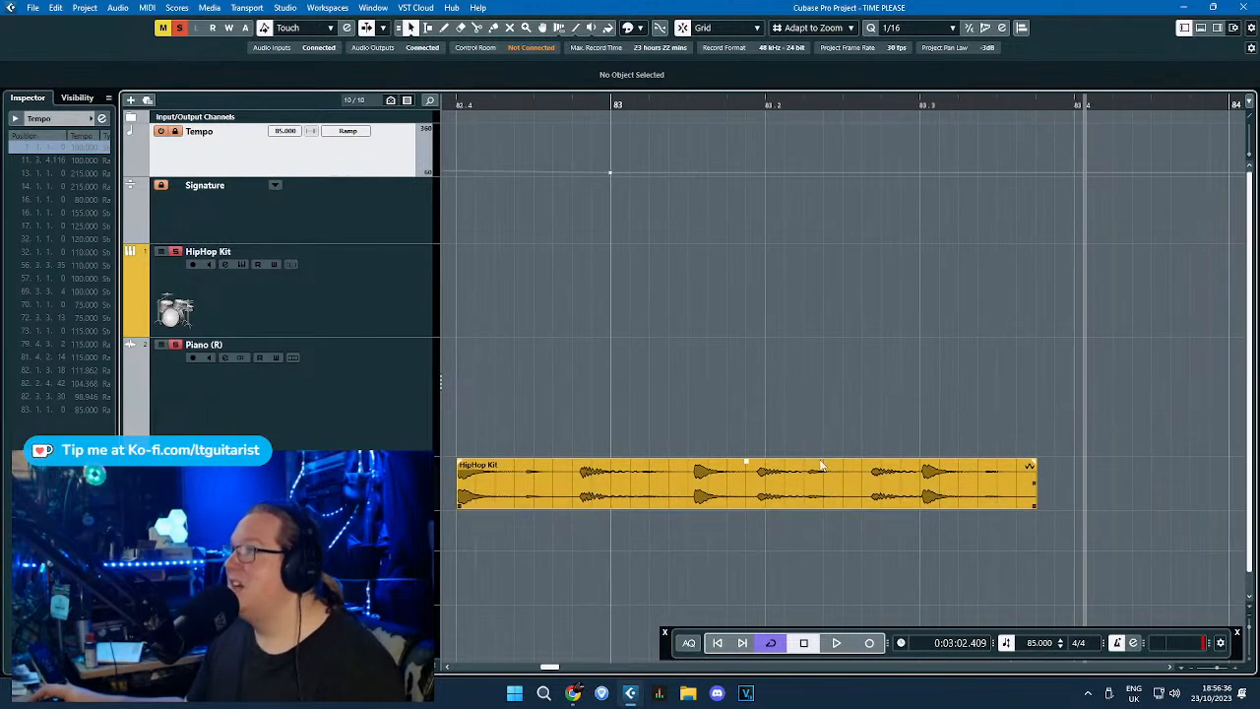
pyautogui.click(931, 492)
pyautogui.press('1')
pyautogui.moveTo(963, 490); pyautogui.dragTo(1094, 496)
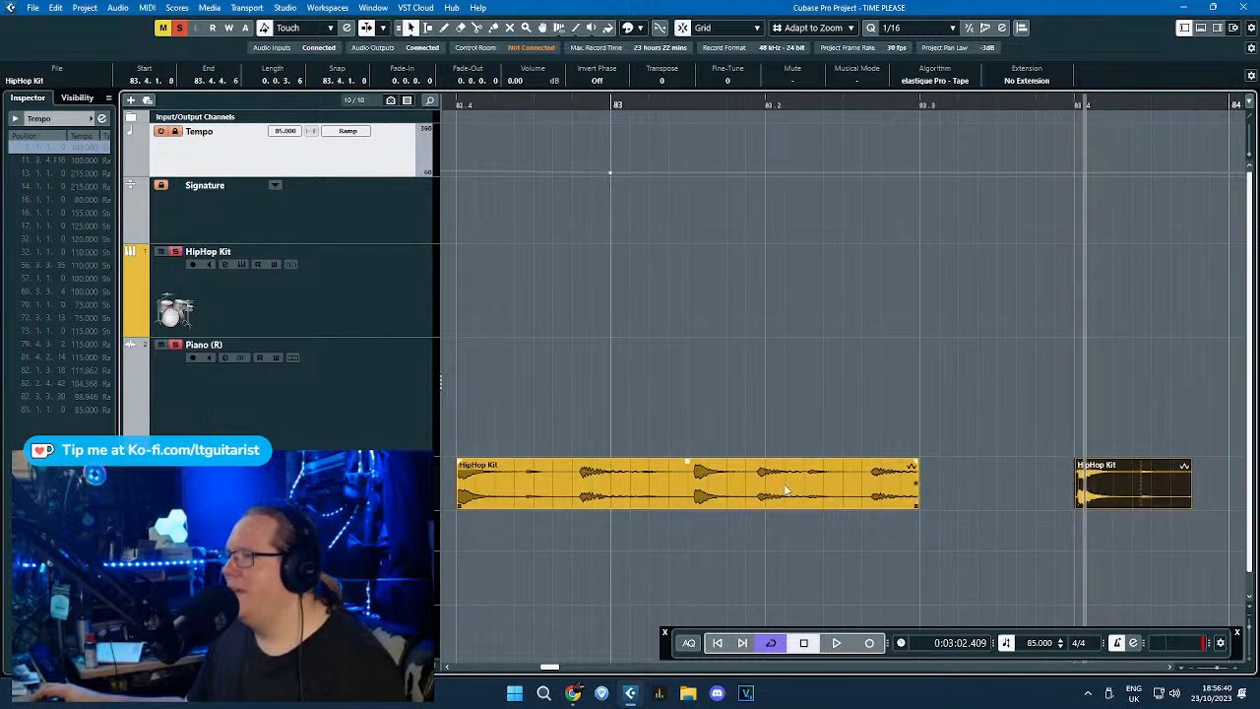
# Split the event starting at 82.4 at its second loud hit and move the new slice to 83.2.
pyautogui.press('3')
pyautogui.press('j')
pyautogui.click(692, 494)
pyautogui.press('1')
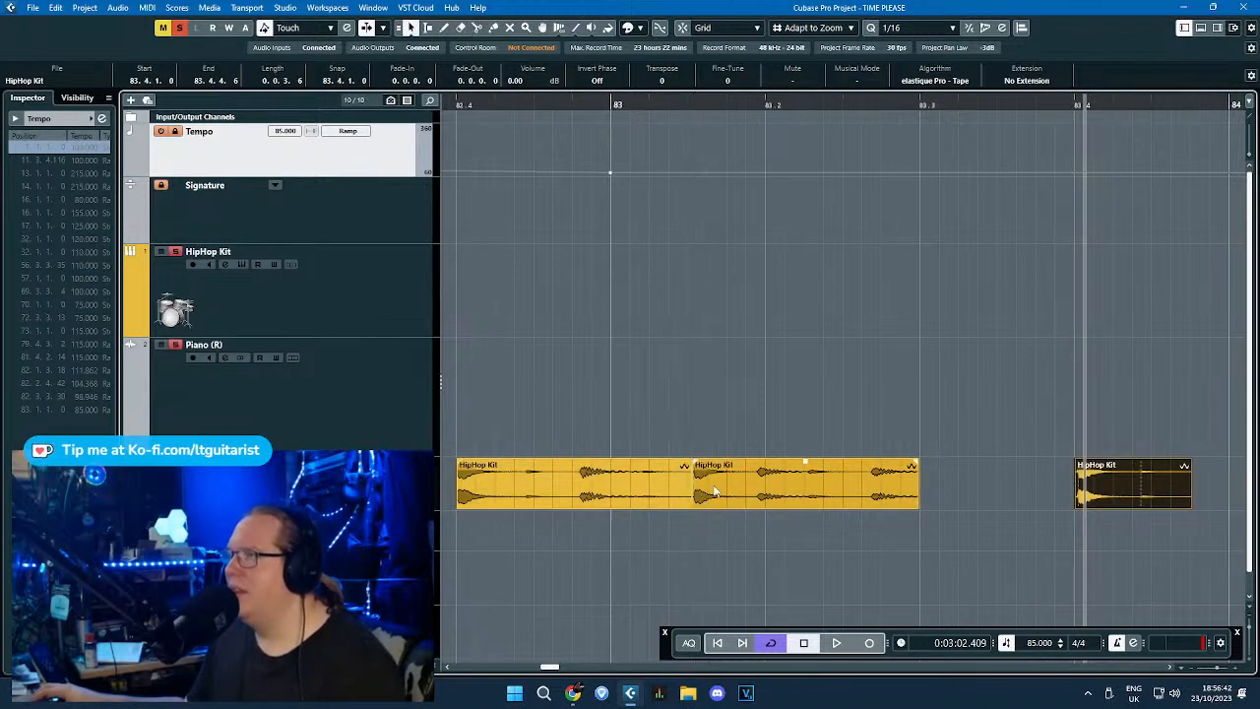
pyautogui.moveTo(734, 492); pyautogui.dragTo(807, 491)
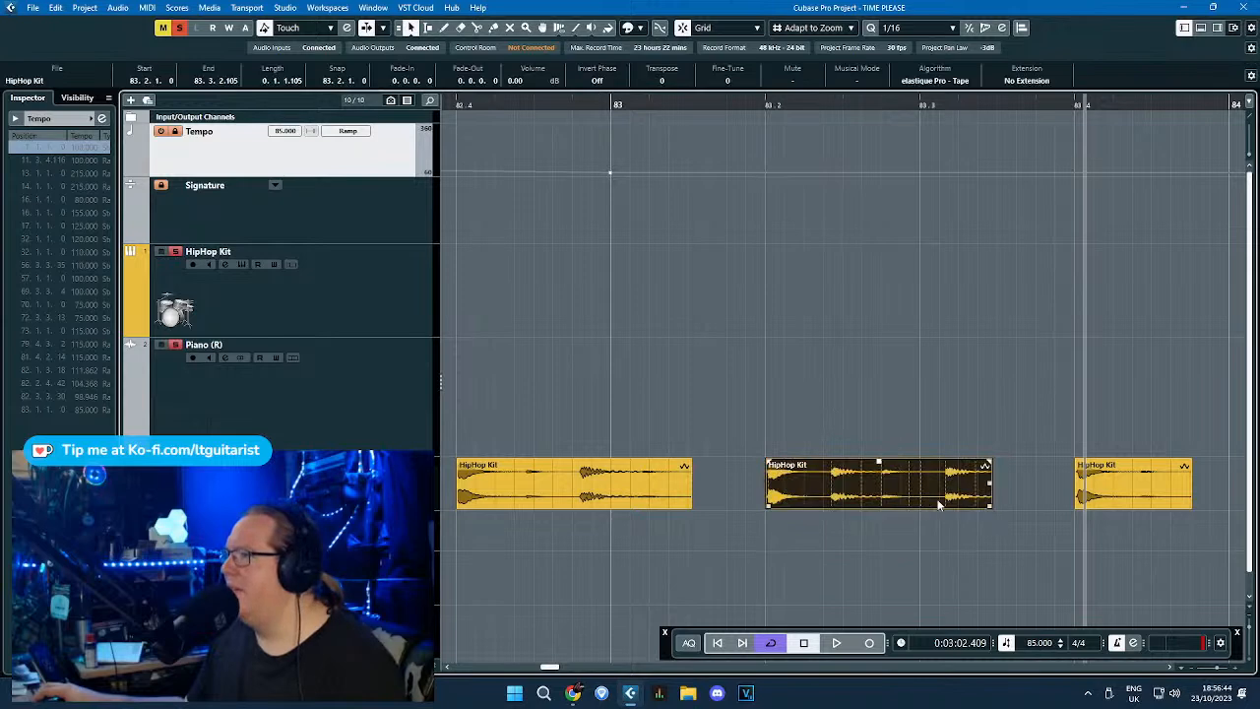
# Split the event starting at 82.4 at the hit just before bar 83 and move that slice to bar 83.
pyautogui.press('3')
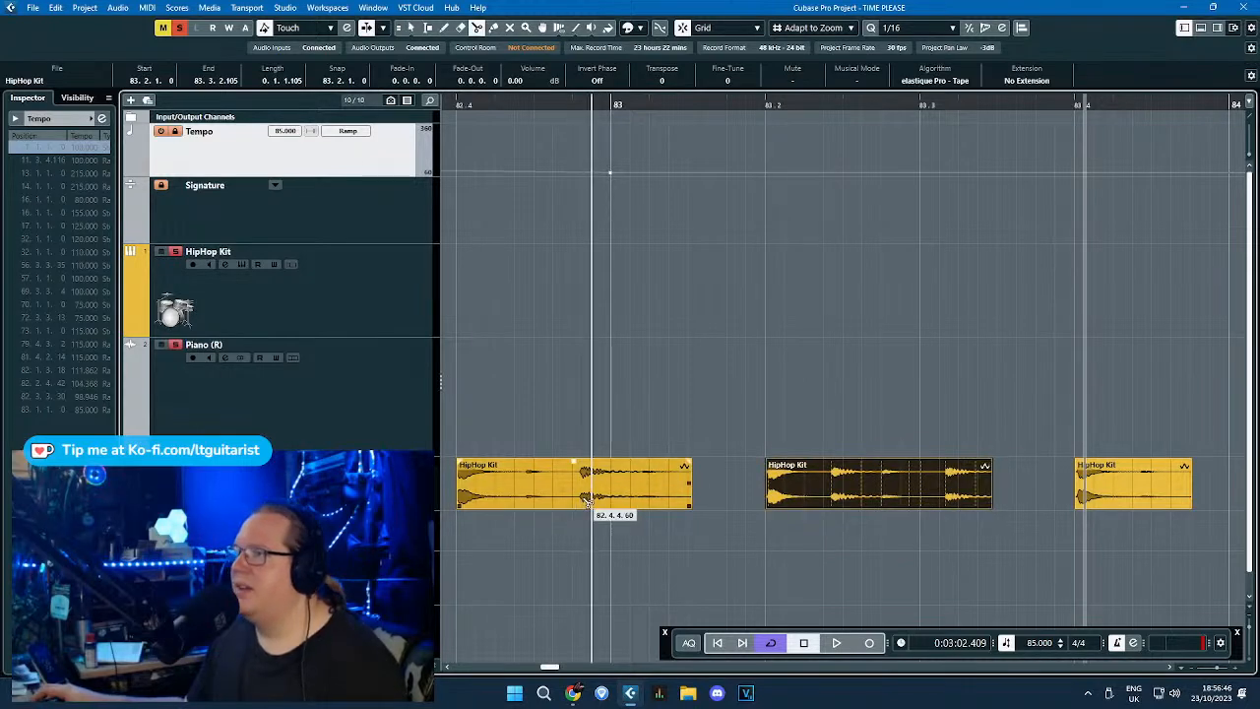
pyautogui.click(580, 494)
pyautogui.press('1')
pyautogui.press('j')
pyautogui.moveTo(621, 494); pyautogui.dragTo(654, 495)
# Split the slice starting at 83.2 at its last hit and move the short piece halfway between 83.3 and 83.4.
pyautogui.click(888, 499)
pyautogui.press('3')
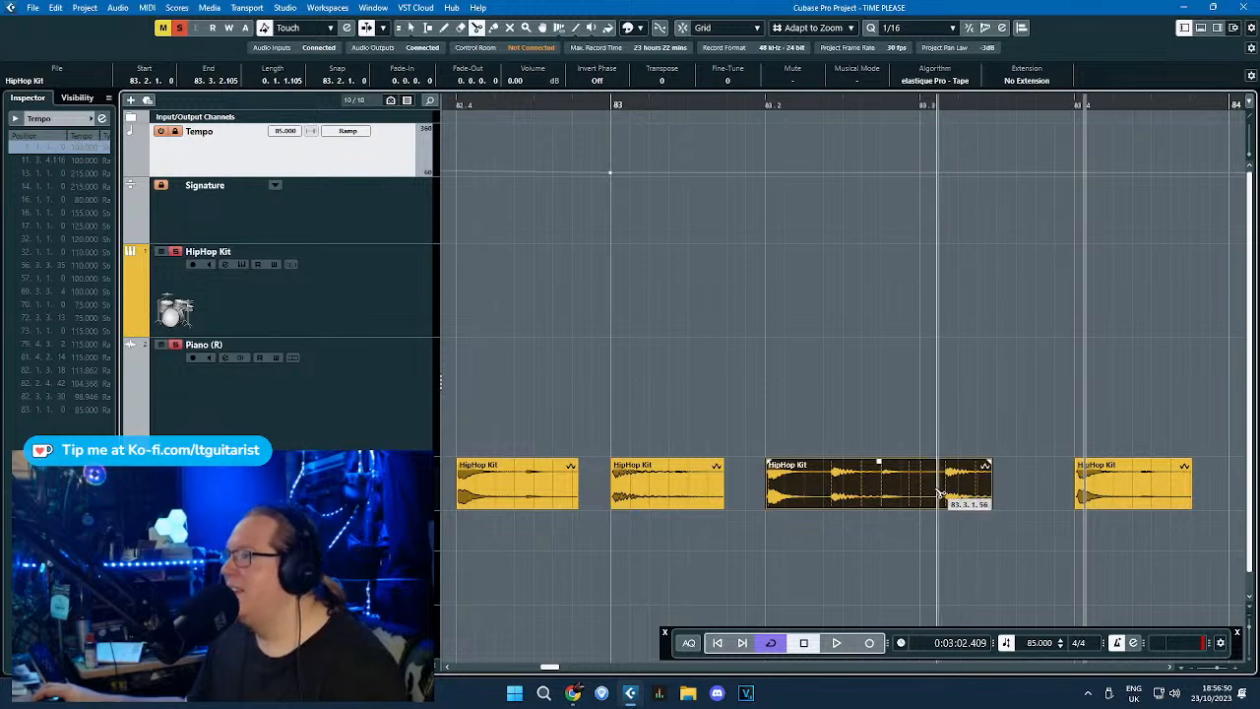
pyautogui.click(943, 492)
pyautogui.press('1')
pyautogui.moveTo(972, 494); pyautogui.dragTo(1030, 497)
pyautogui.press('j')
# Time-stretch the slices in bar 82 so that each one ends where the next begins, up to bar 83.
pyautogui.scroll(-3, 905, 416)
pyautogui.click(832, 368)
pyautogui.click(701, 488)
pyautogui.scroll(2, 701, 489)
pyautogui.press('1')
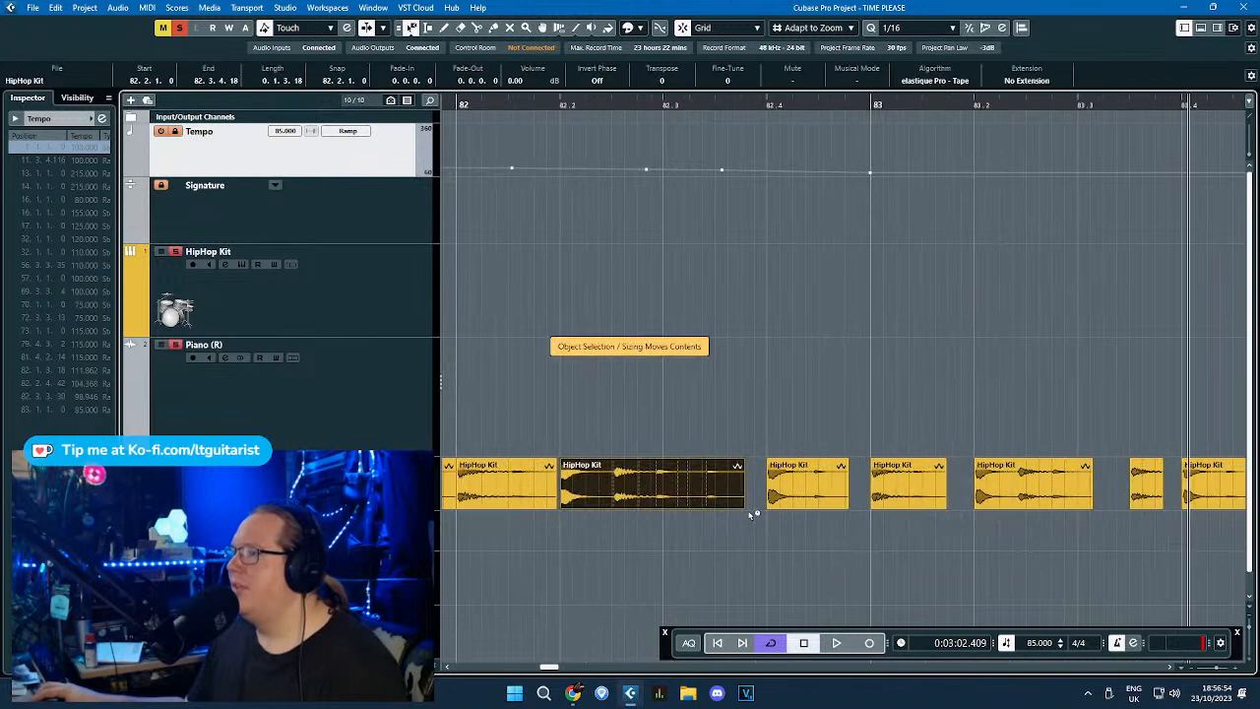
pyautogui.moveTo(742, 506); pyautogui.dragTo(767, 508)
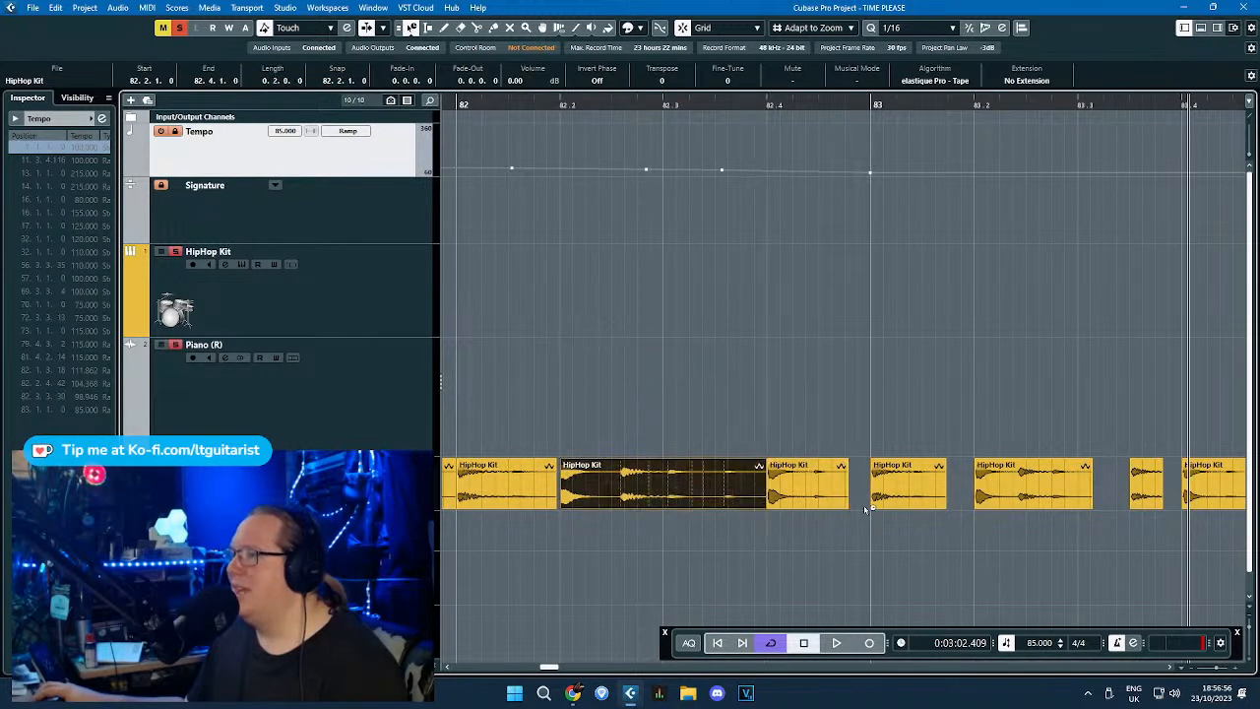
pyautogui.moveTo(847, 510); pyautogui.dragTo(871, 512)
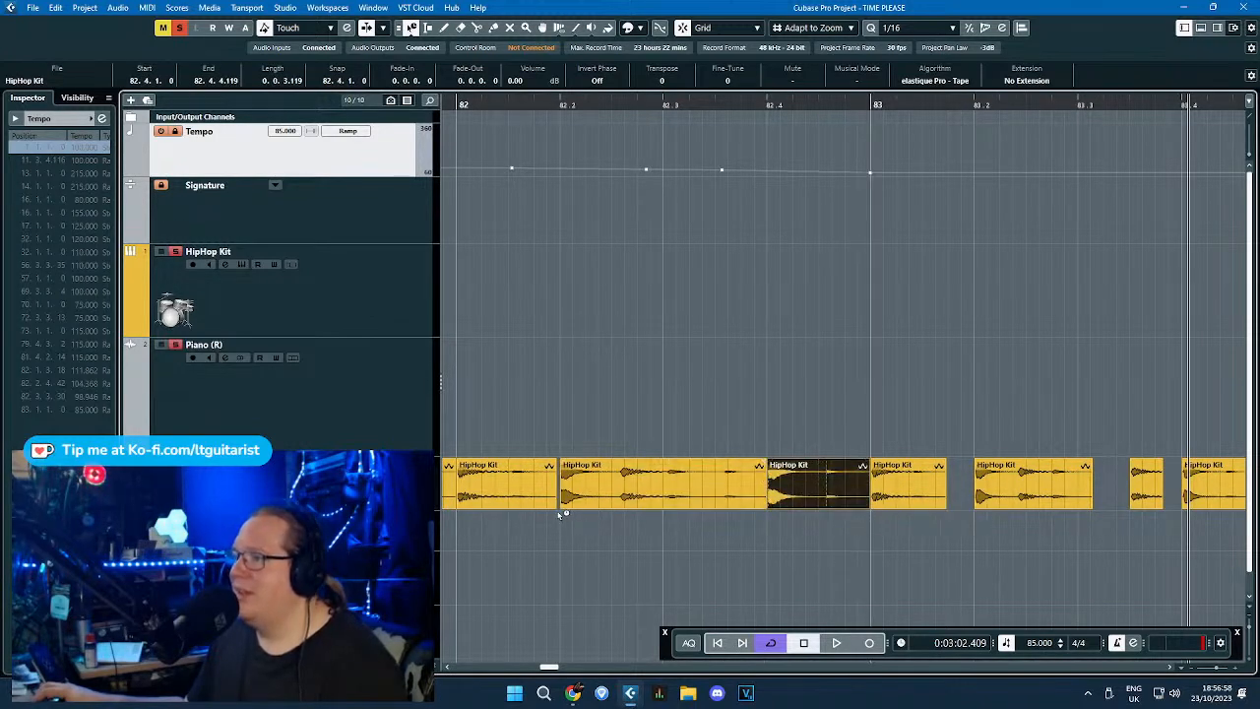
pyautogui.click(557, 502)
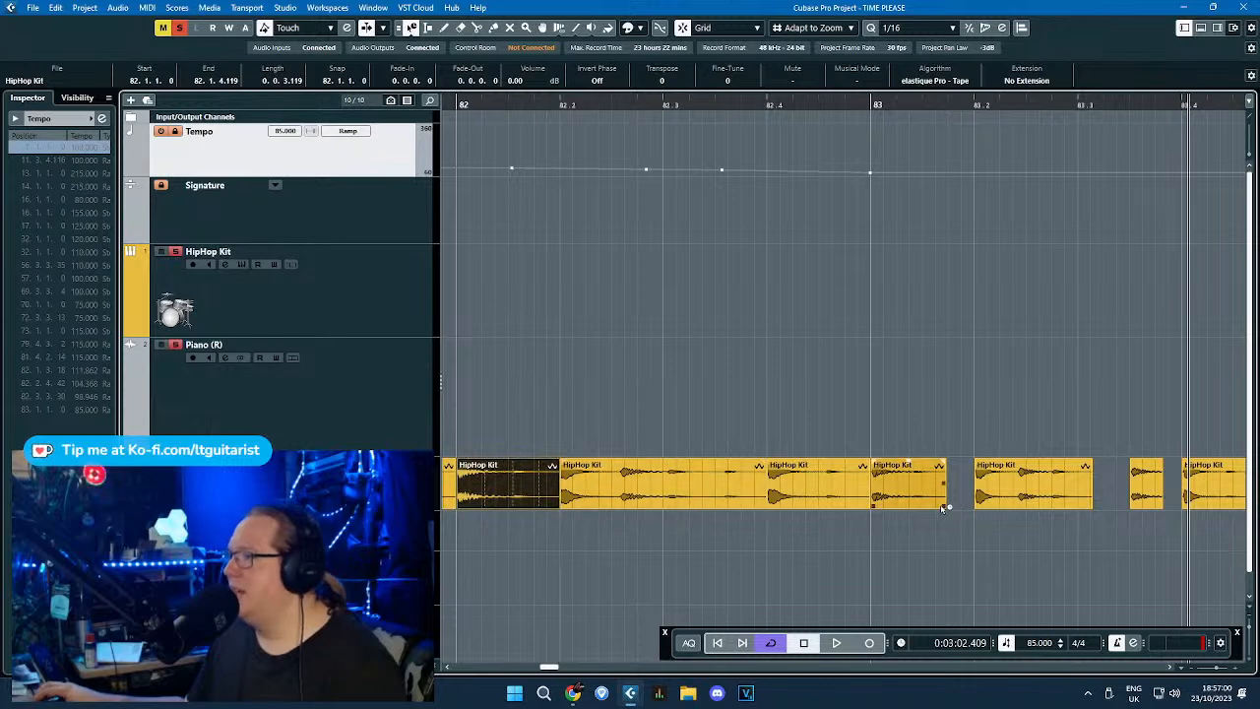
# Time-stretch the four slices in bar 83 to close their gaps up to bar 84, and return to normal sizing.
pyautogui.moveTo(944, 508); pyautogui.dragTo(975, 510)
pyautogui.moveTo(1089, 508); pyautogui.dragTo(1130, 507)
pyautogui.hscroll(3, 1127, 506)
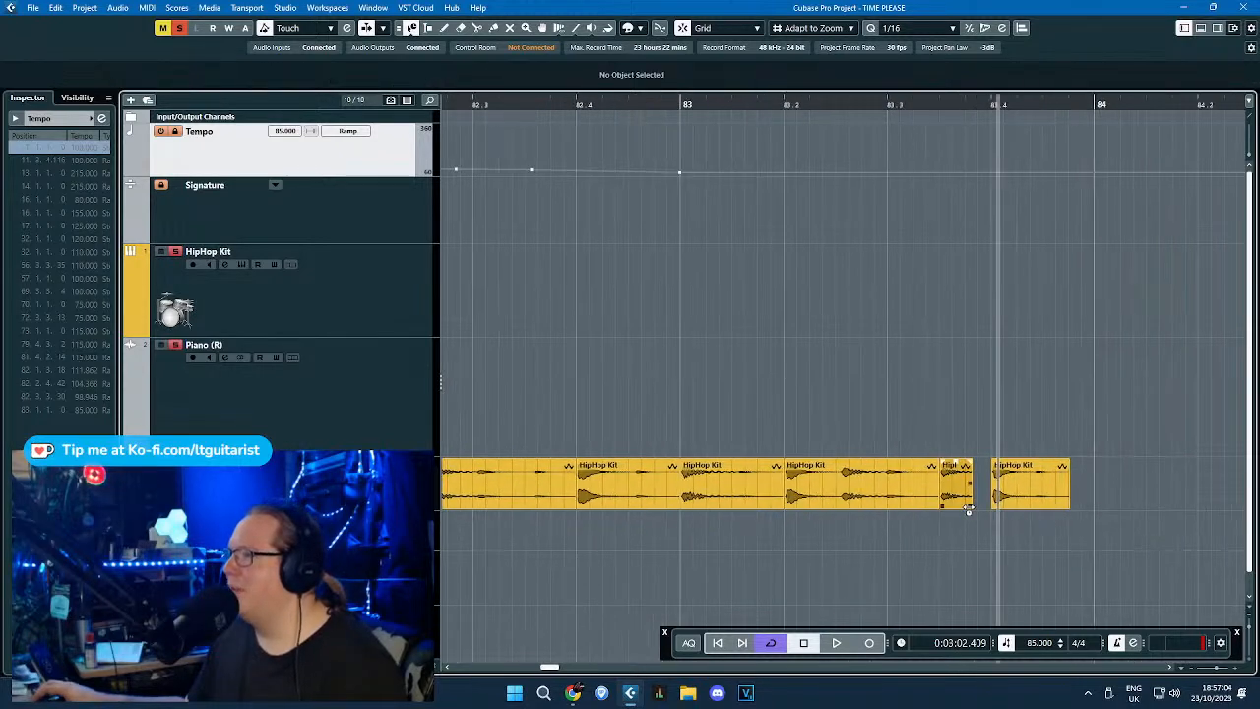
pyautogui.moveTo(969, 509); pyautogui.dragTo(990, 509)
pyautogui.moveTo(1067, 506); pyautogui.dragTo(1095, 508)
pyautogui.press('1')
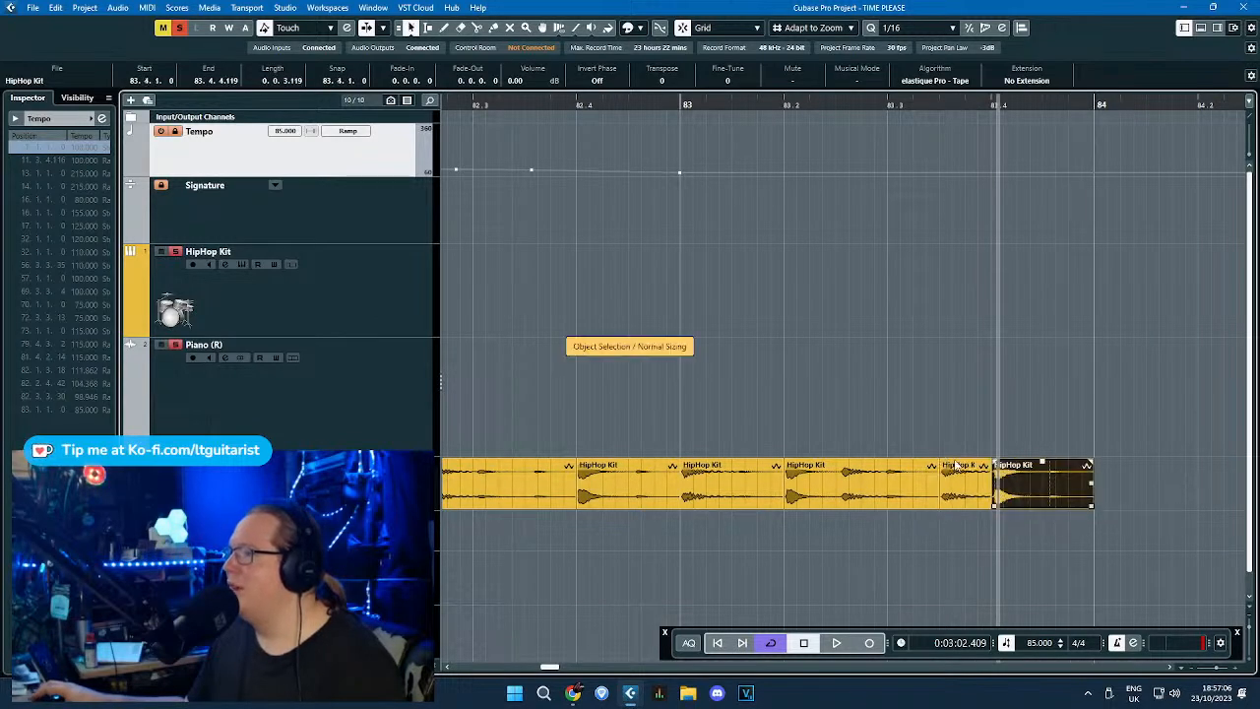
# Set the cycle range from bar 80 to bar 84 and play back the edited drum loop.
pyautogui.press('g')
pyautogui.press('g')
pyautogui.click(626, 216)
pyautogui.press('g')
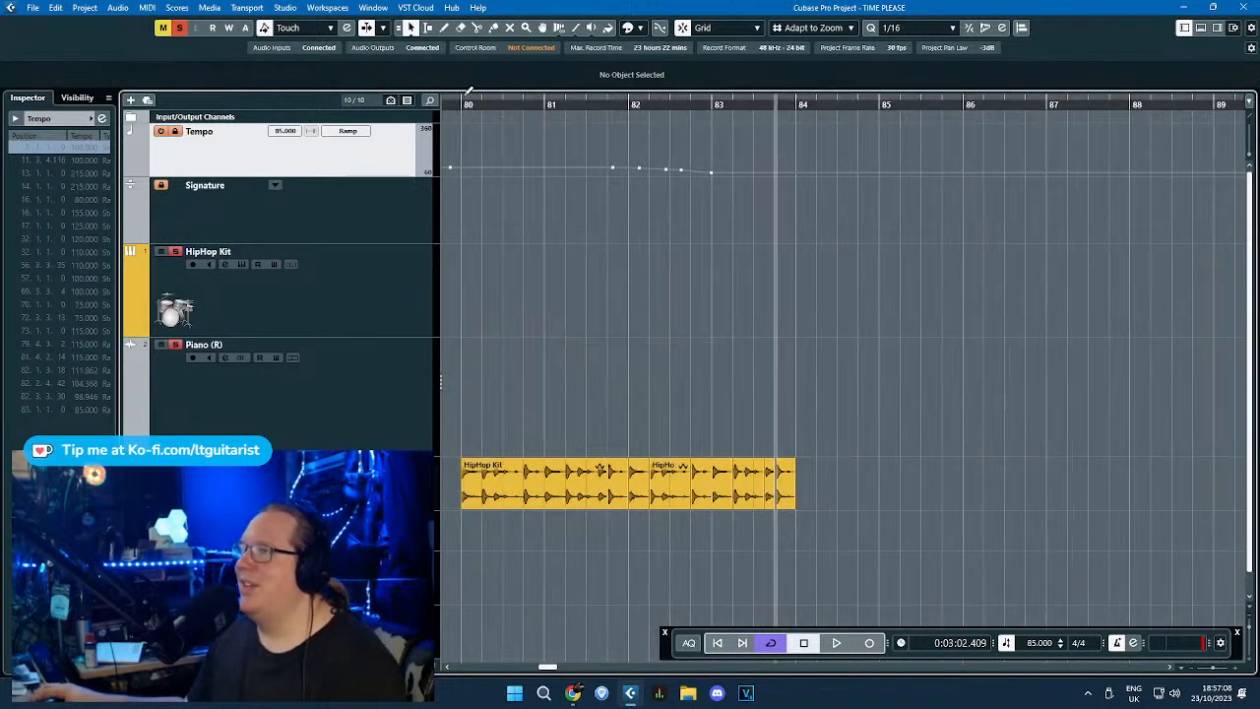
pyautogui.moveTo(469, 94)
pyautogui.mouseDown()
pyautogui.moveTo(817, 160)
pyautogui.moveTo(798, 167)
pyautogui.mouseUp()
pyautogui.press('space')
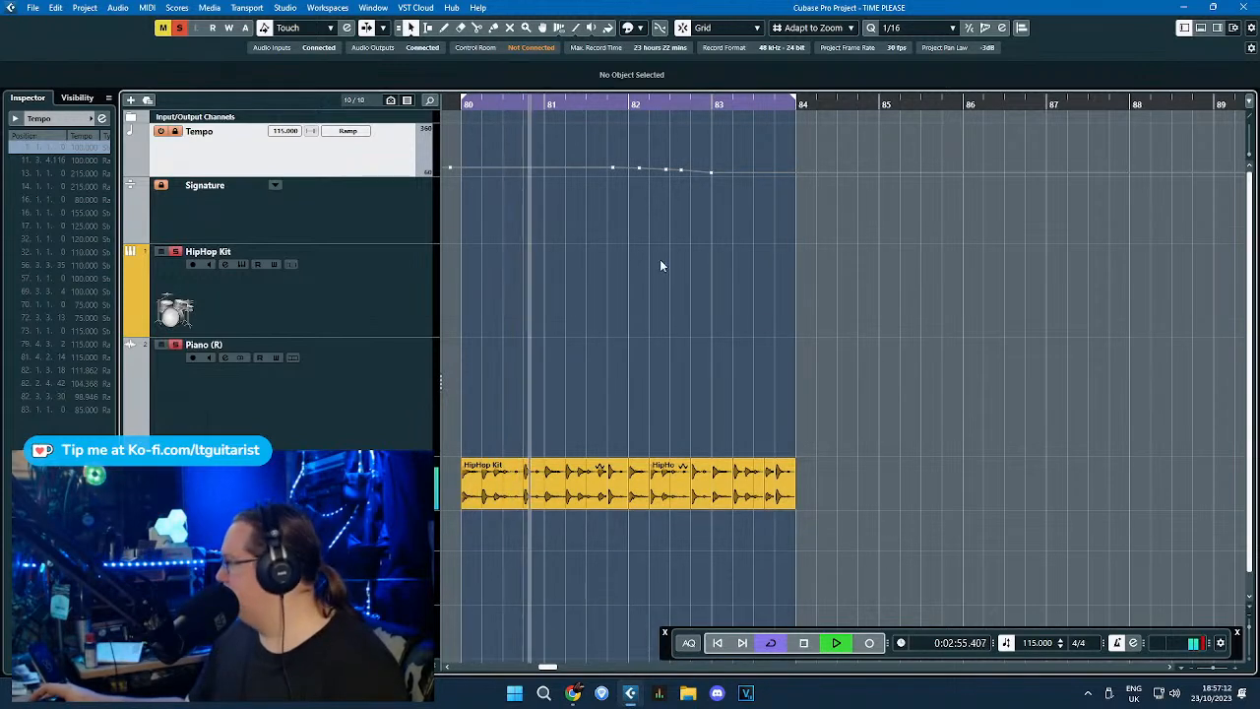
pyautogui.scroll(3, 693, 372)
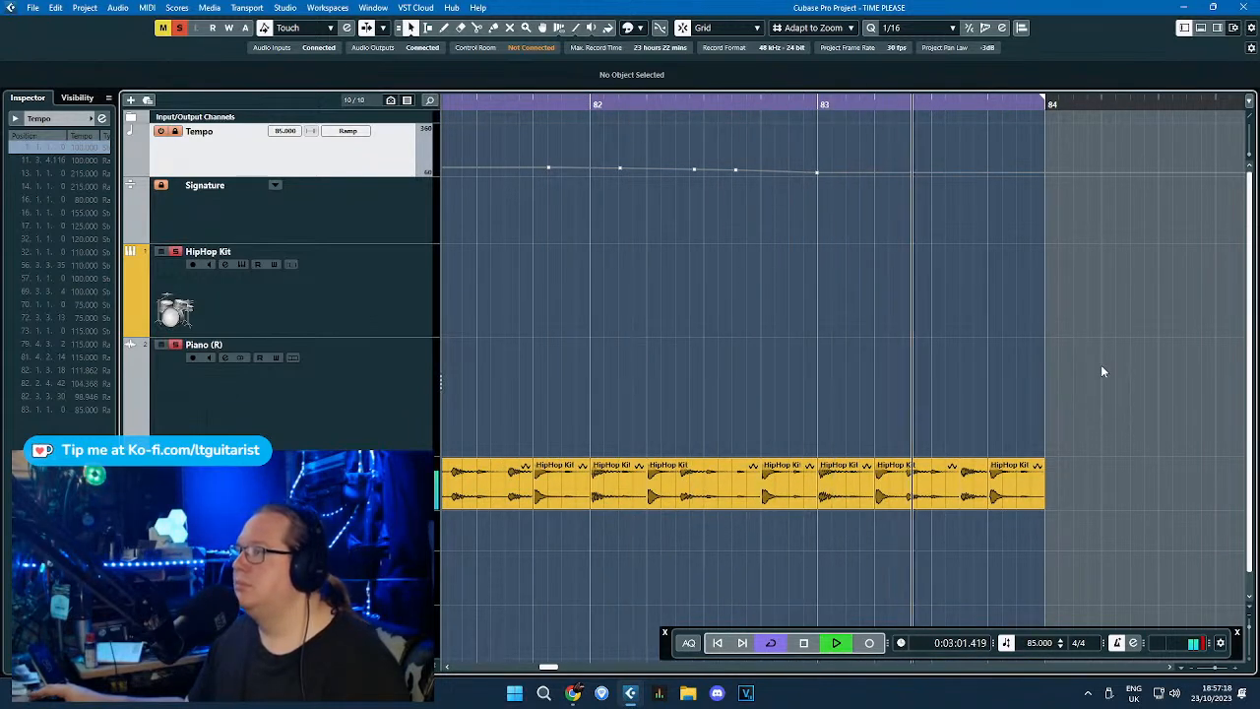
pyautogui.scroll(-2, 1097, 357)
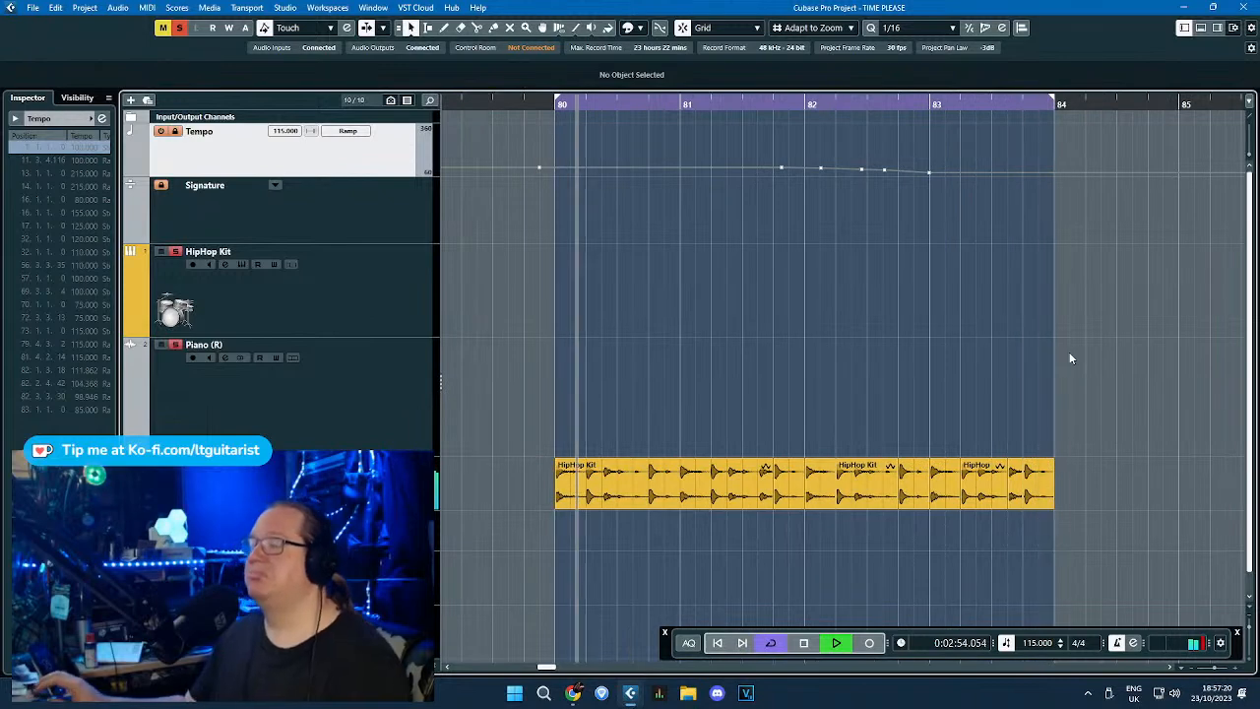
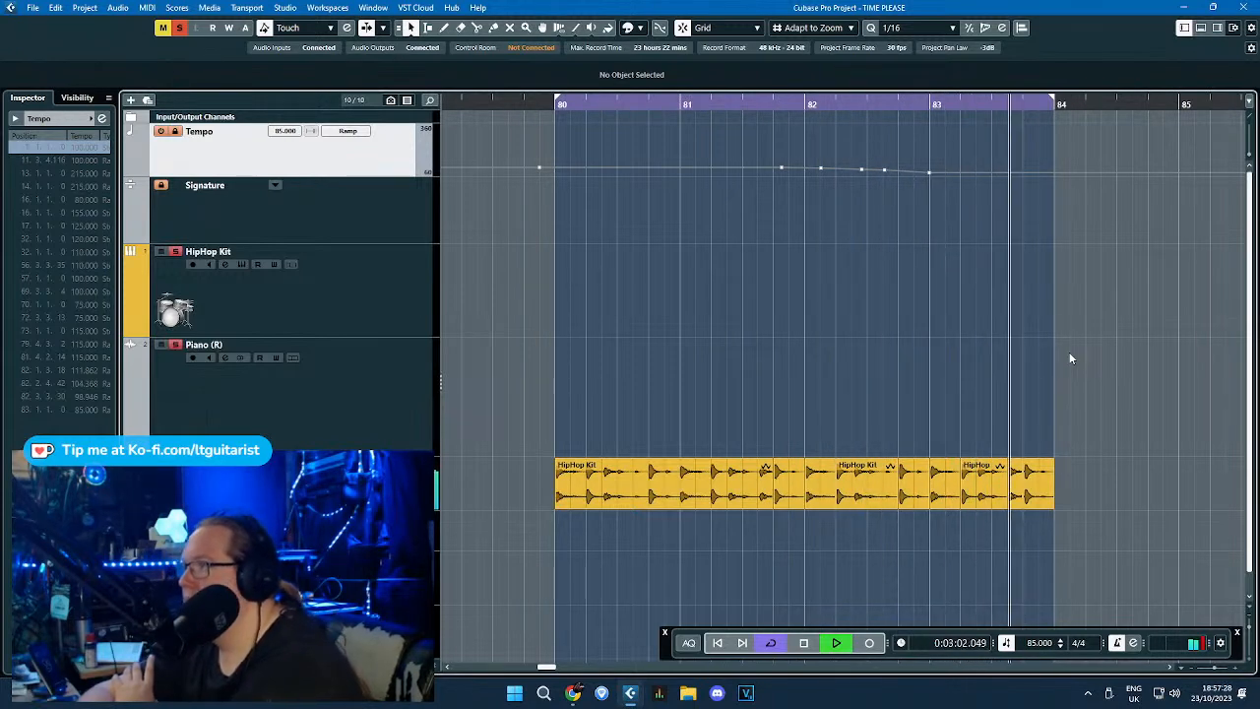
# Stop the cycle playback and listen to the original HipHop Kit loop starting at bar 76.
pyautogui.press('space')
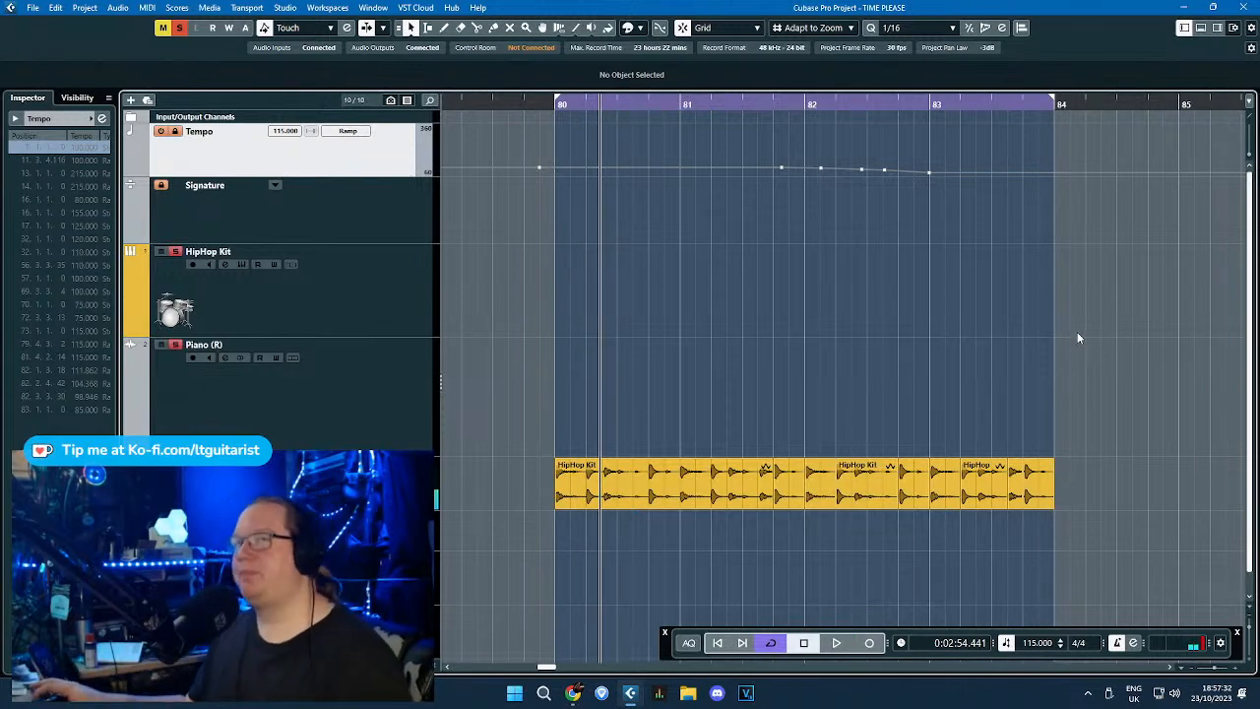
pyautogui.scroll(-8, 931, 305)
pyautogui.scroll(7, 888, 304)
pyautogui.moveTo(773, 328); pyautogui.dragTo(561, 323)
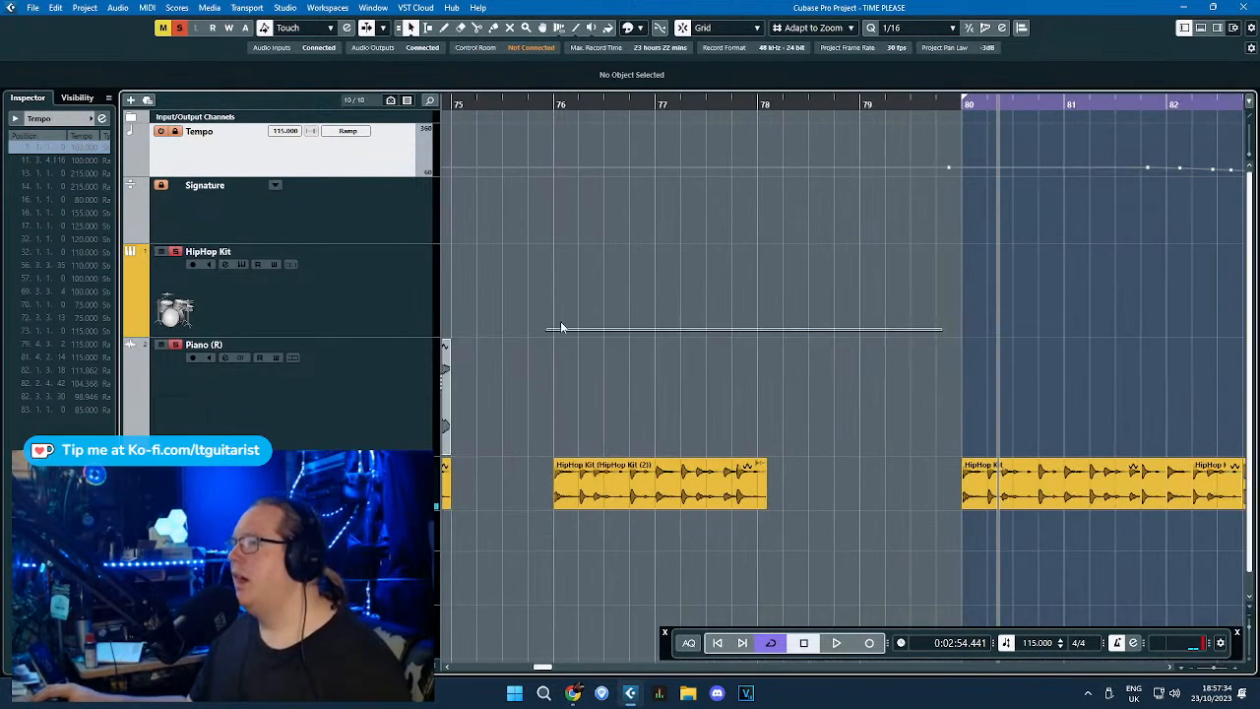
pyautogui.click(541, 112)
pyautogui.press('space')
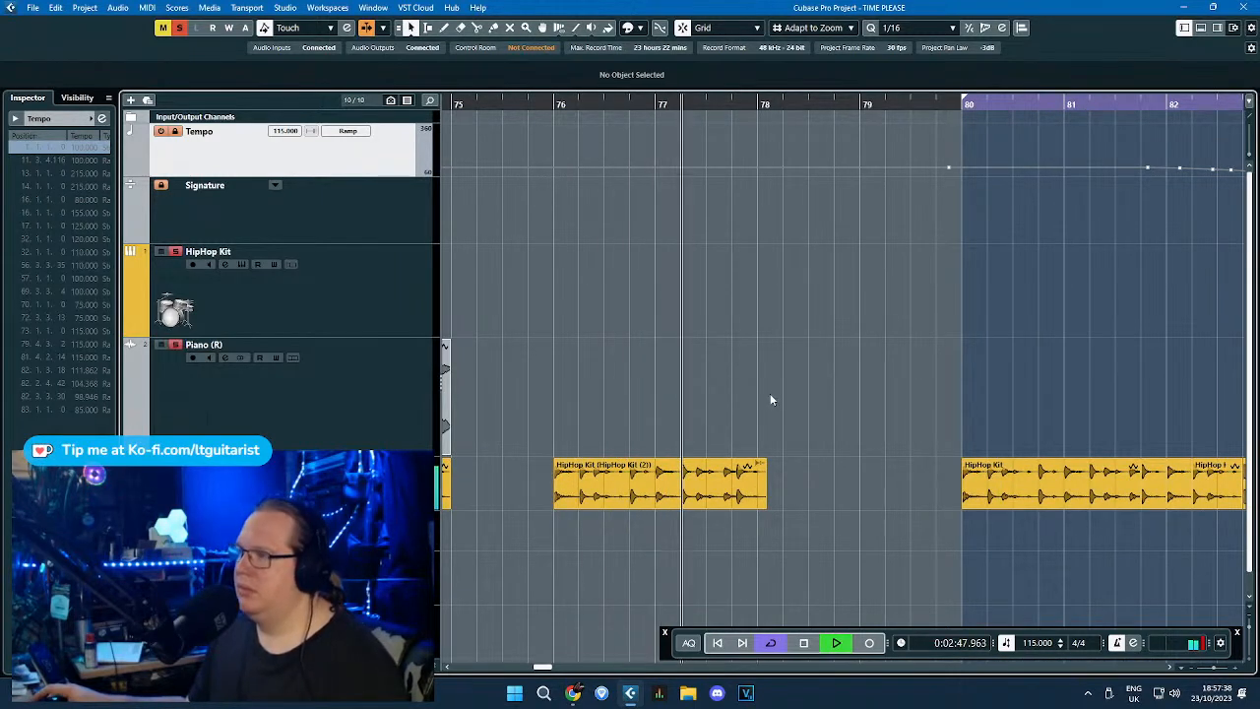
pyautogui.scroll(-3, 732, 391)
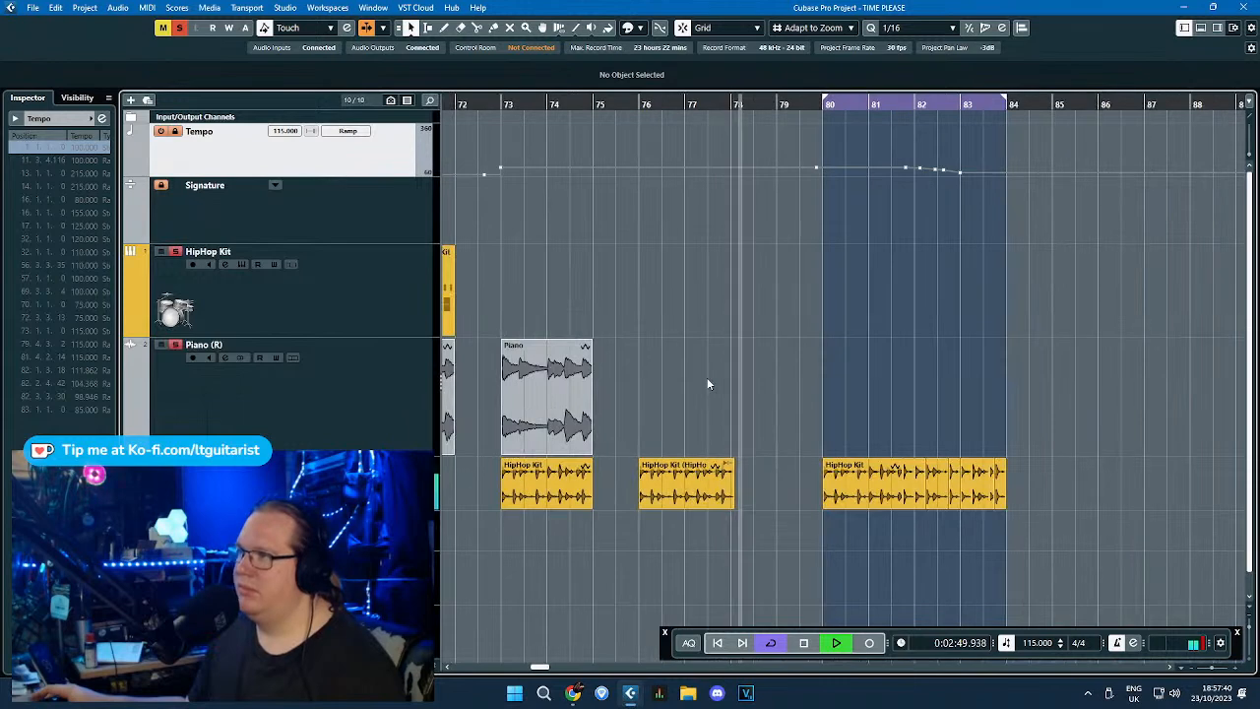
pyautogui.press('space')
# Duplicate the HipHop Kit loop at bar 76 and move the copy to bar 87.
pyautogui.scroll(3, 696, 386)
pyautogui.click(704, 487)
pyautogui.scroll(-5, 640, 550)
pyautogui.hotkey('ctrl', 'd')
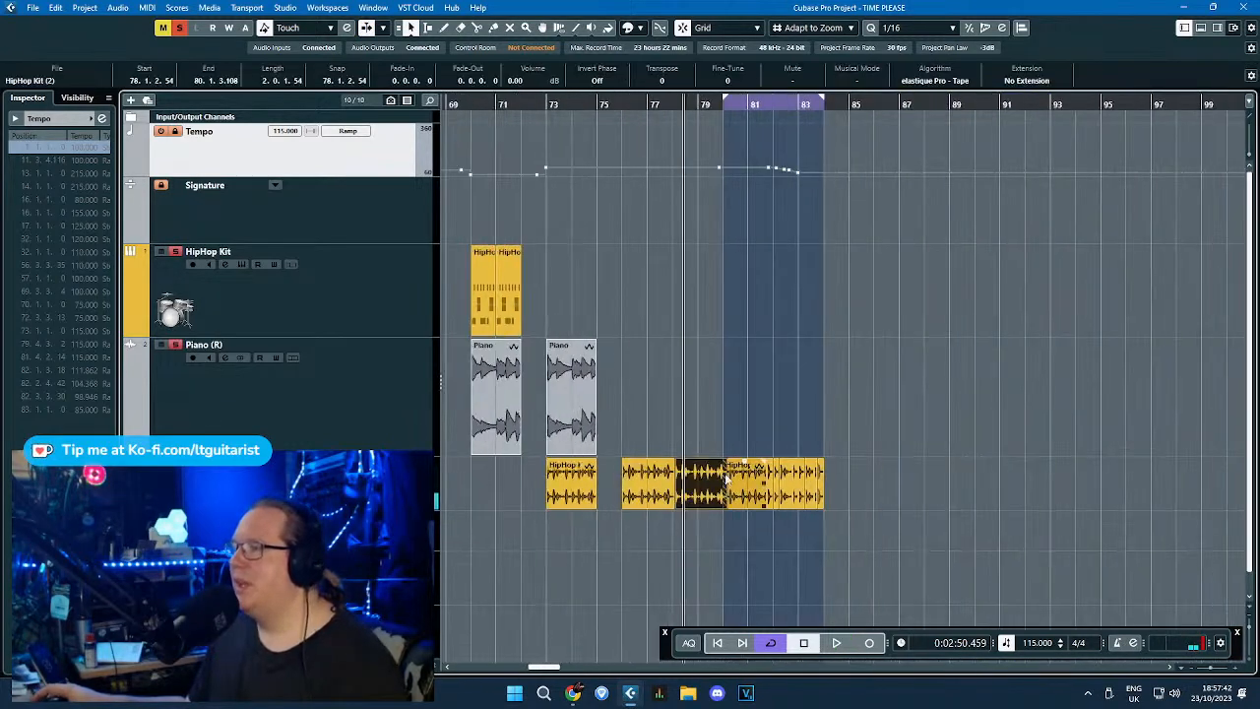
pyautogui.moveTo(703, 482); pyautogui.dragTo(962, 518)
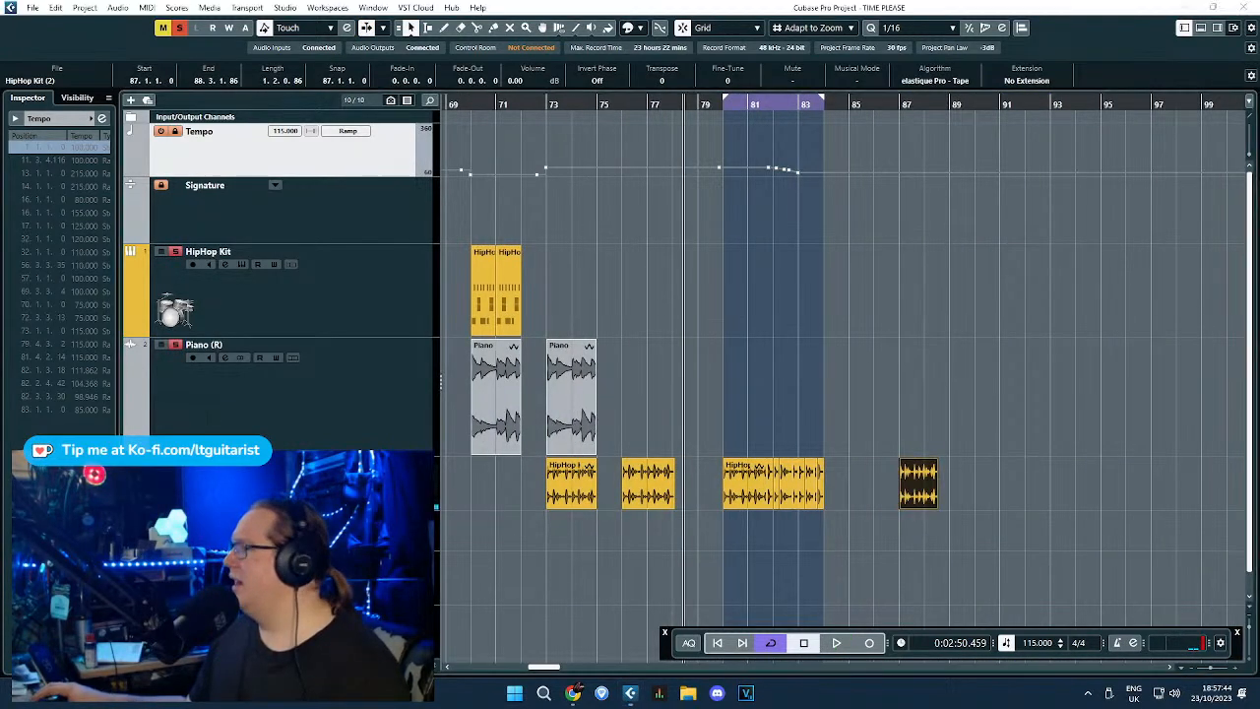
pyautogui.click(1096, 373)
# Time-stretch the copied drum loop to end at bar 89 and play it back in a cycle from bar 87 to 89.
pyautogui.scroll(5, 1083, 384)
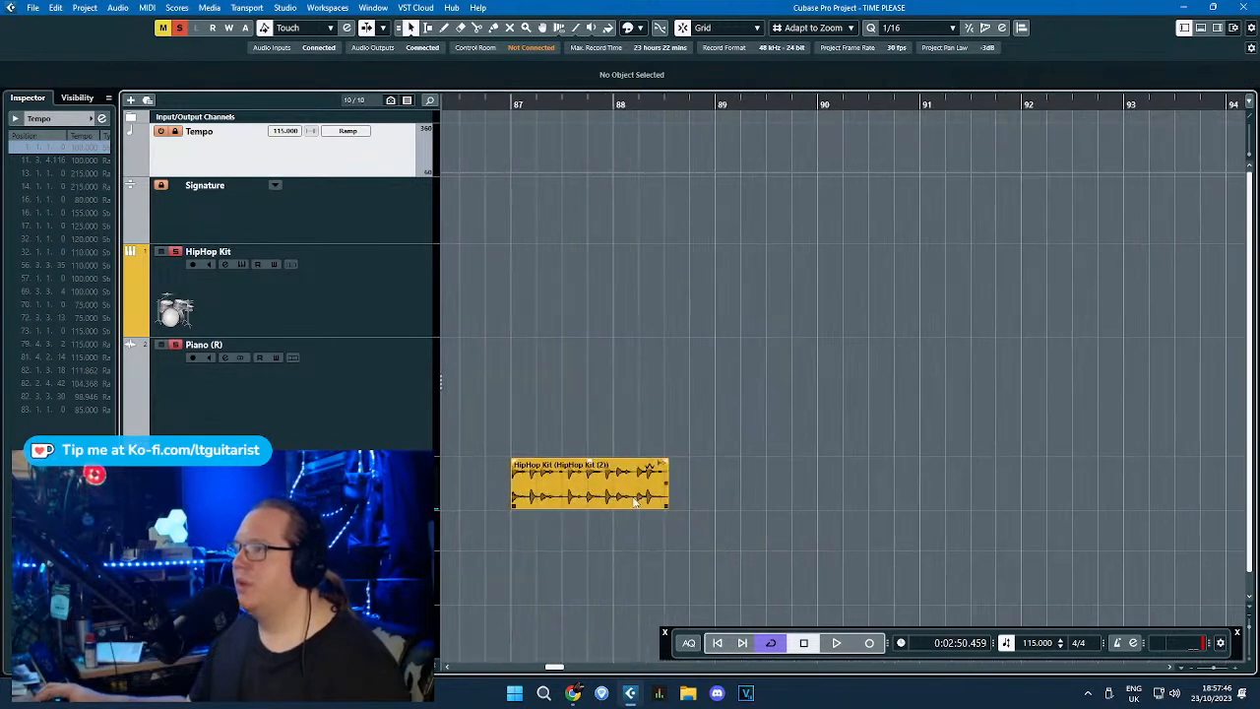
pyautogui.moveTo(669, 506); pyautogui.dragTo(707, 461)
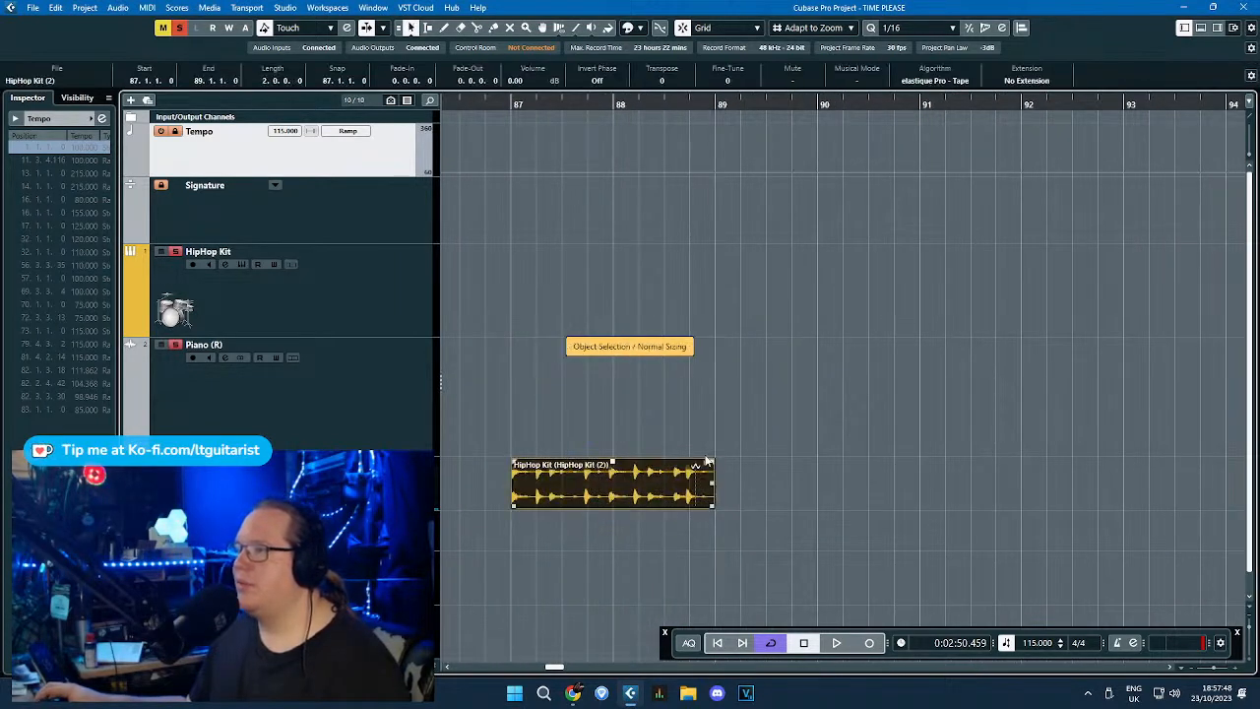
pyautogui.click(679, 409)
pyautogui.moveTo(516, 99); pyautogui.dragTo(722, 132)
pyautogui.scroll(3, 510, 424)
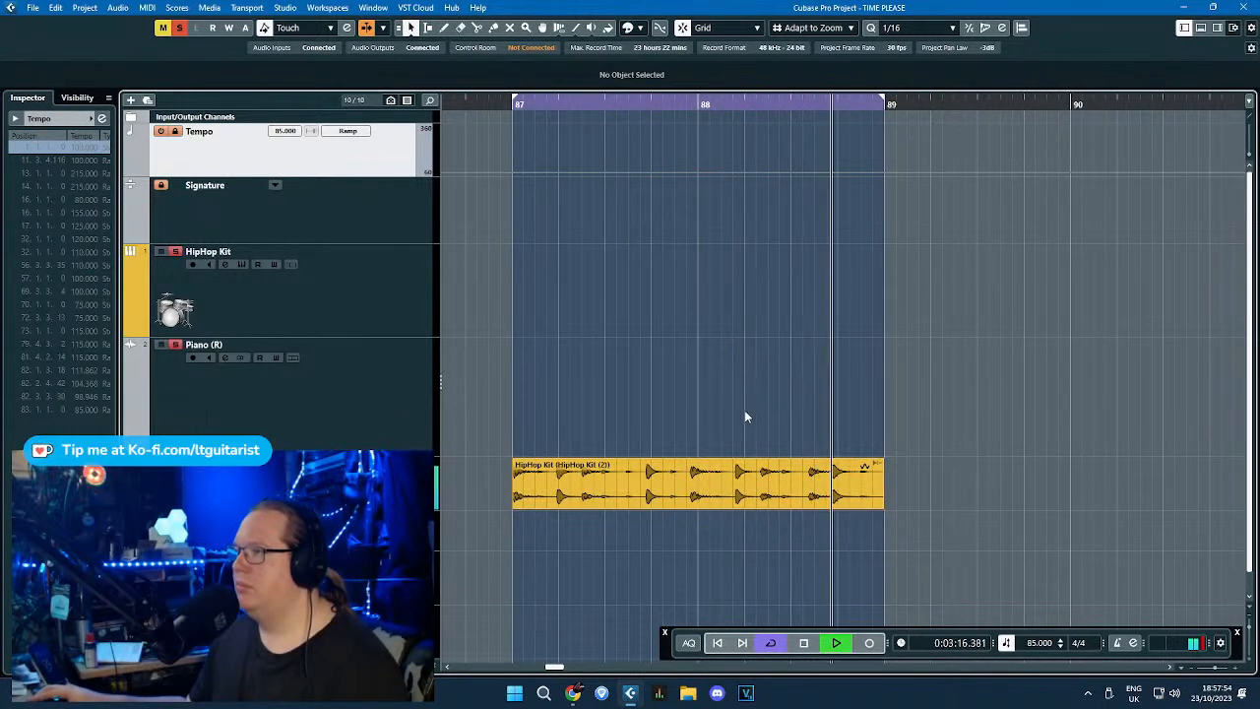
# Duplicate the Piano event at bar 73 and move the copy to bar 87 above the drum loop.
pyautogui.scroll(-4, 734, 414)
pyautogui.scroll(-3, 664, 451)
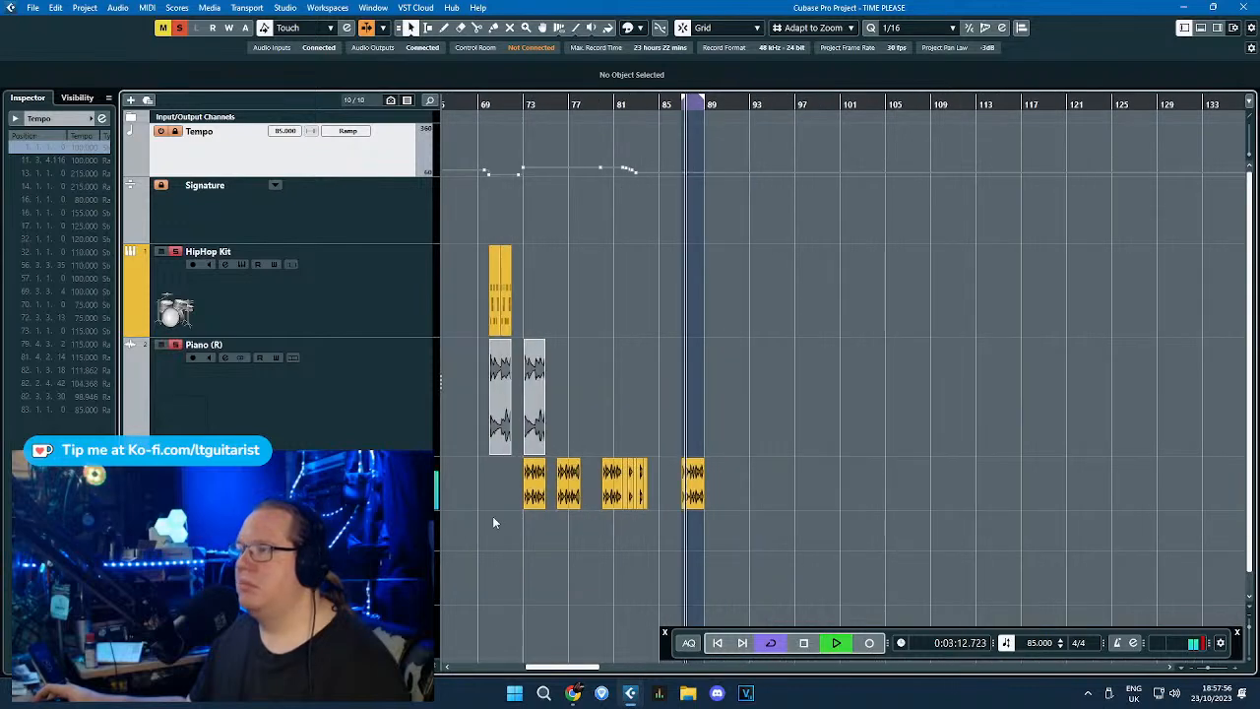
pyautogui.scroll(3, 534, 582)
pyautogui.click(509, 394)
pyautogui.hotkey('ctrl', 'd')
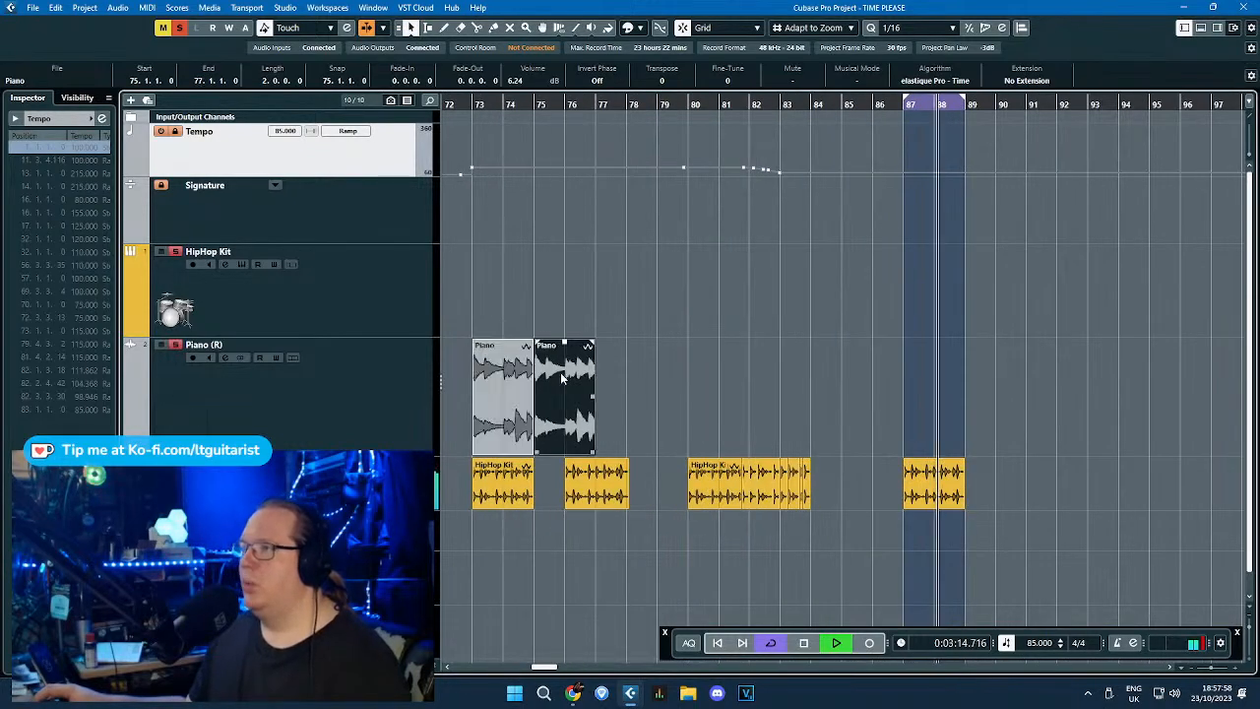
pyautogui.moveTo(560, 372); pyautogui.dragTo(936, 395)
# Time-stretch the copied Piano event to end at bar 89, and return to normal sizing.
pyautogui.scroll(4, 965, 421)
pyautogui.press('1')
pyautogui.press('1')
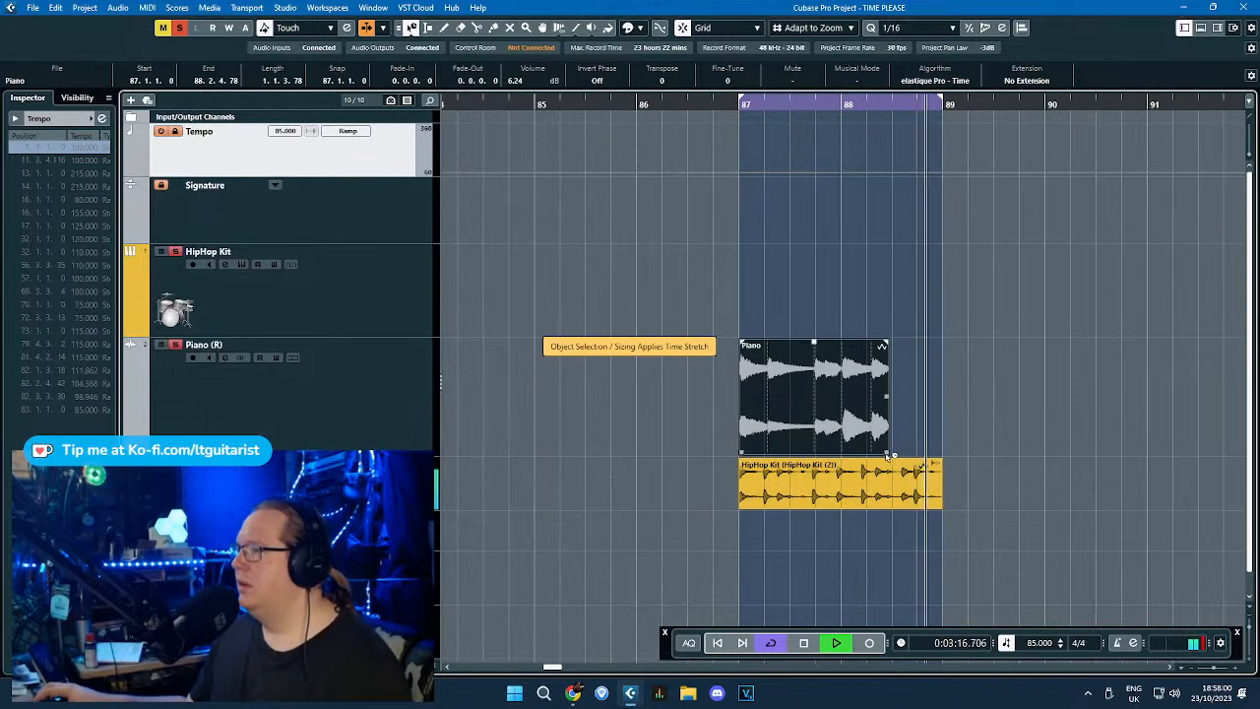
pyautogui.moveTo(887, 455); pyautogui.dragTo(943, 459)
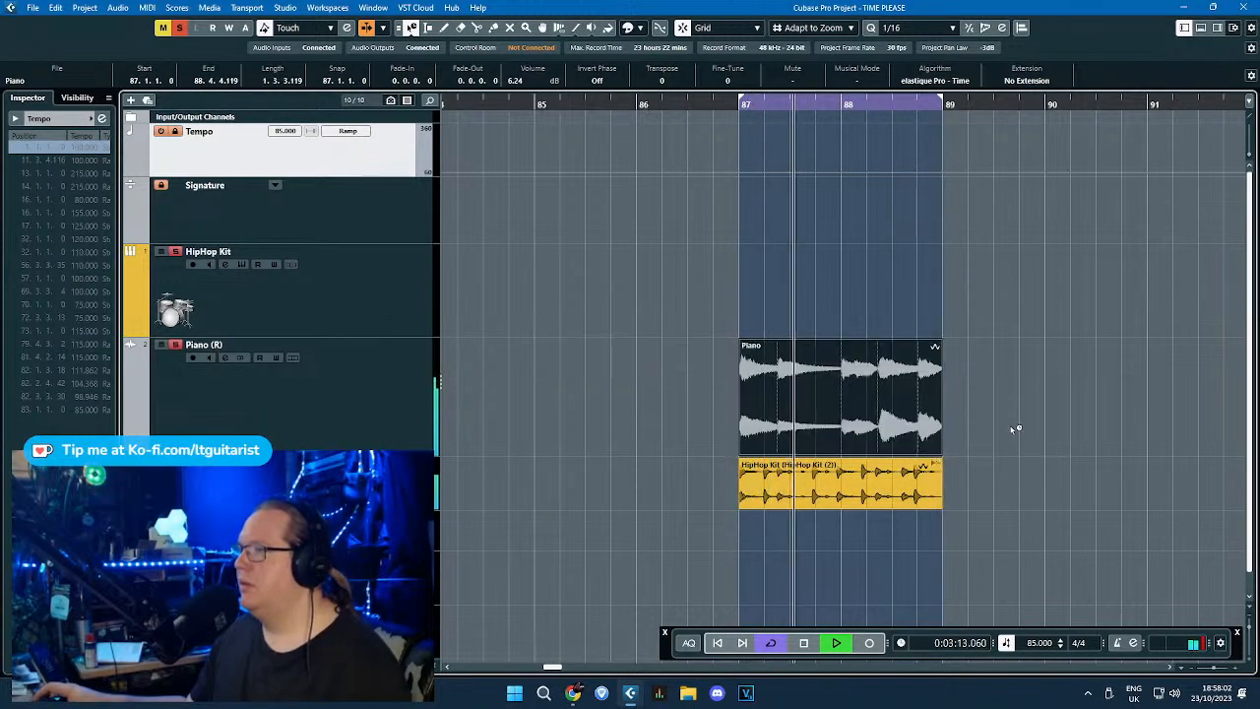
pyautogui.press('1')
pyautogui.scroll(2, 987, 448)
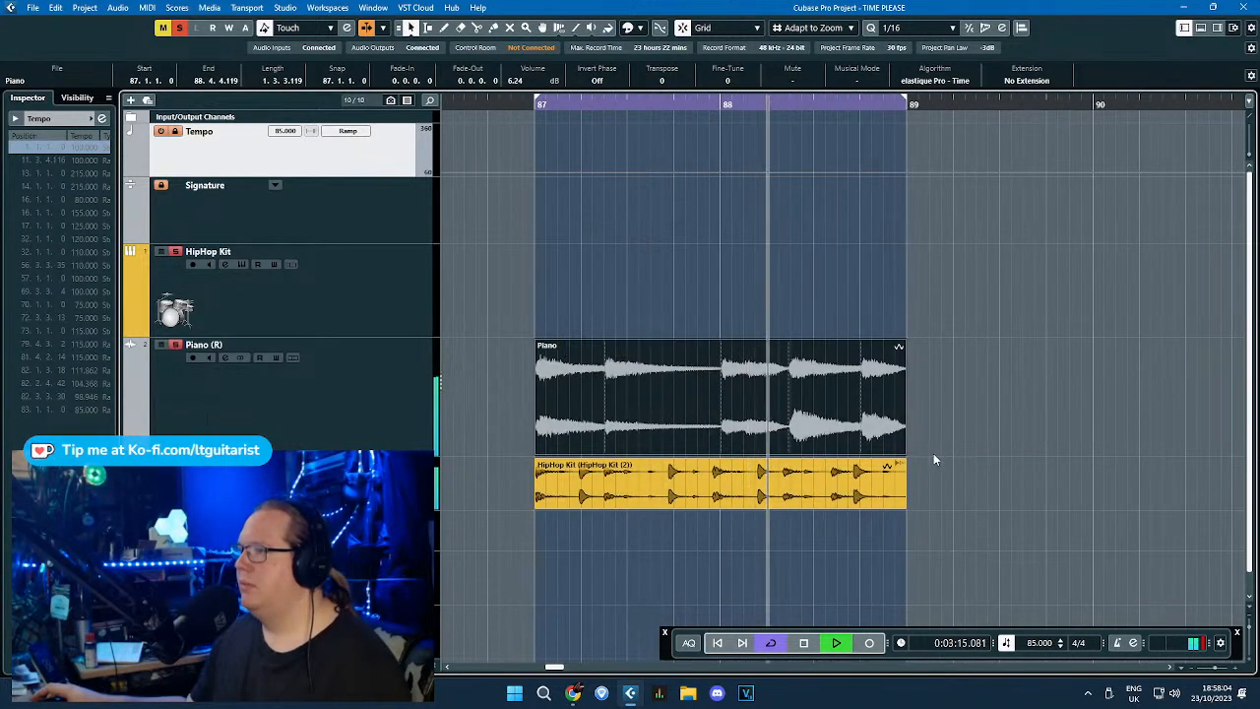
pyautogui.scroll(2, 679, 480)
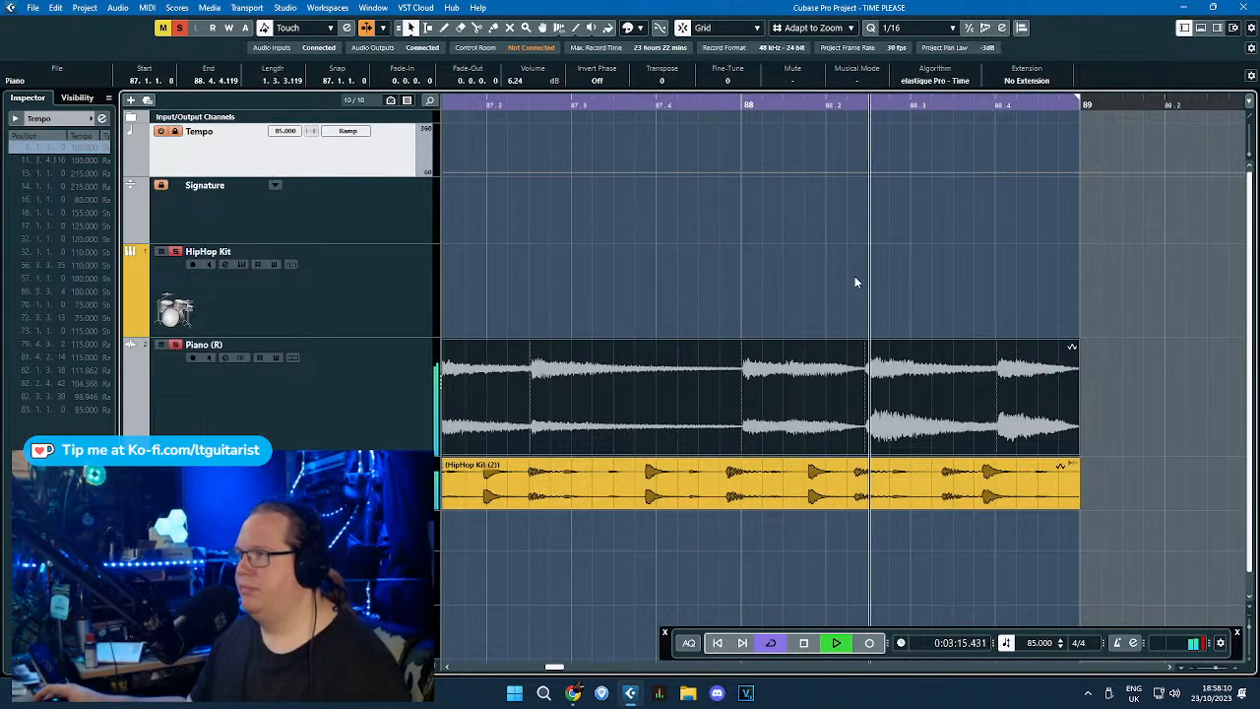
# Stop playback and shift the start of the pitch drop in the drum loop's Pitch Shift envelope to about three quarters of its length.
pyautogui.press('space')
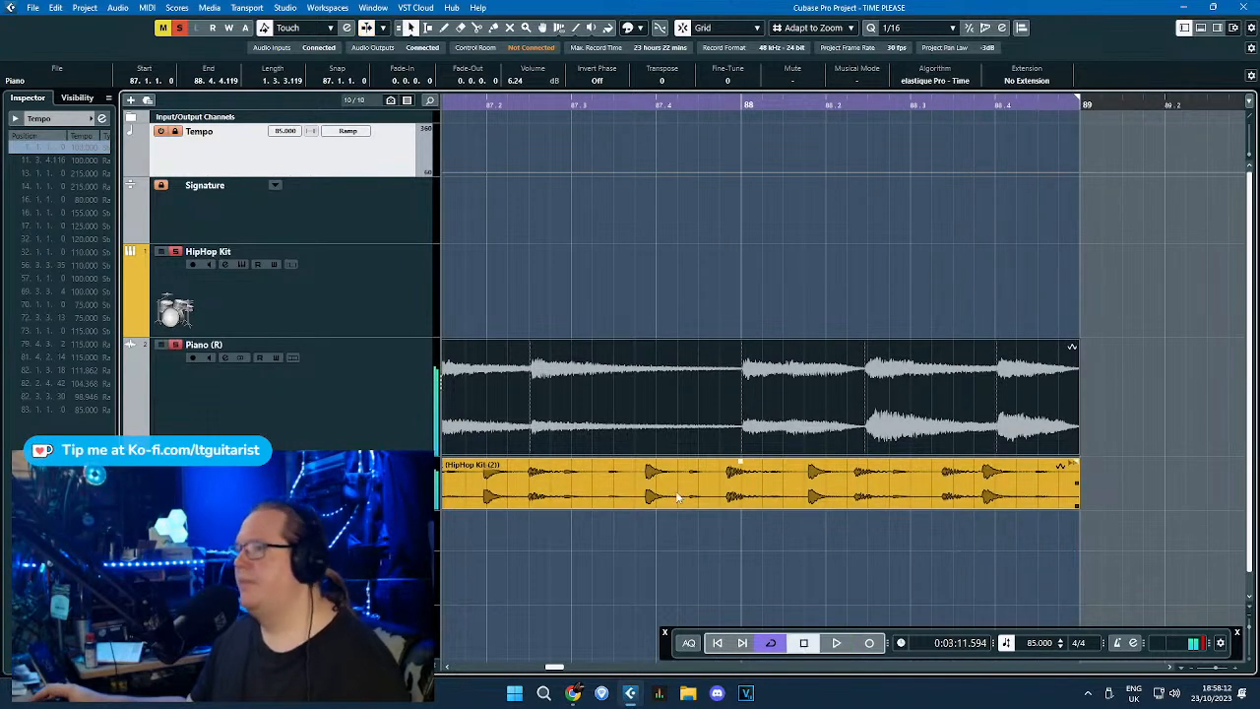
pyautogui.doubleClick(706, 501)
pyautogui.click(1233, 15)
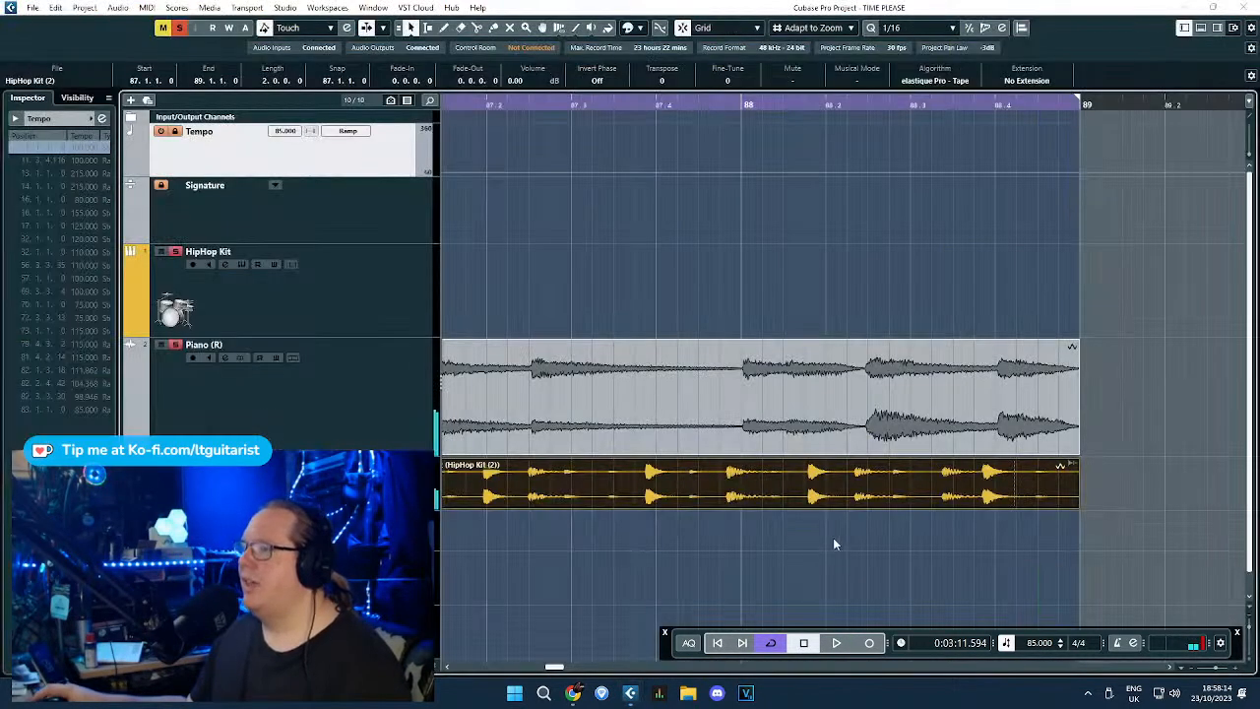
pyautogui.rightClick(828, 498)
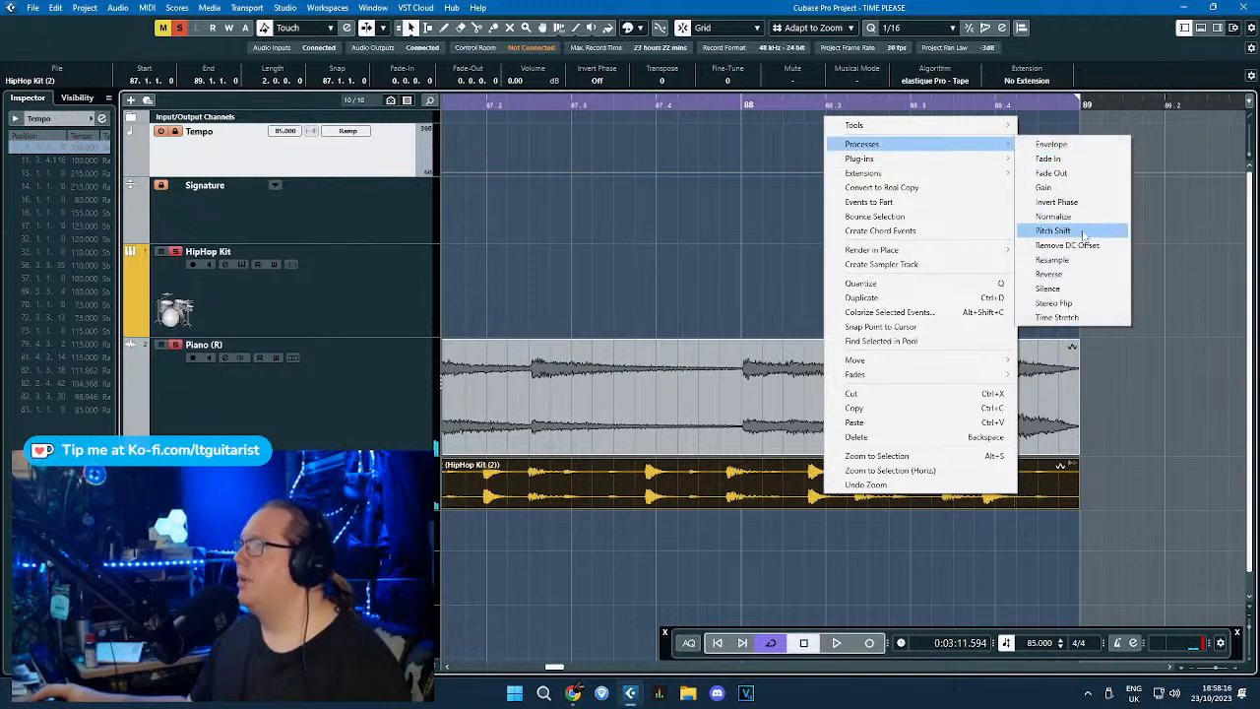
pyautogui.click(1083, 234)
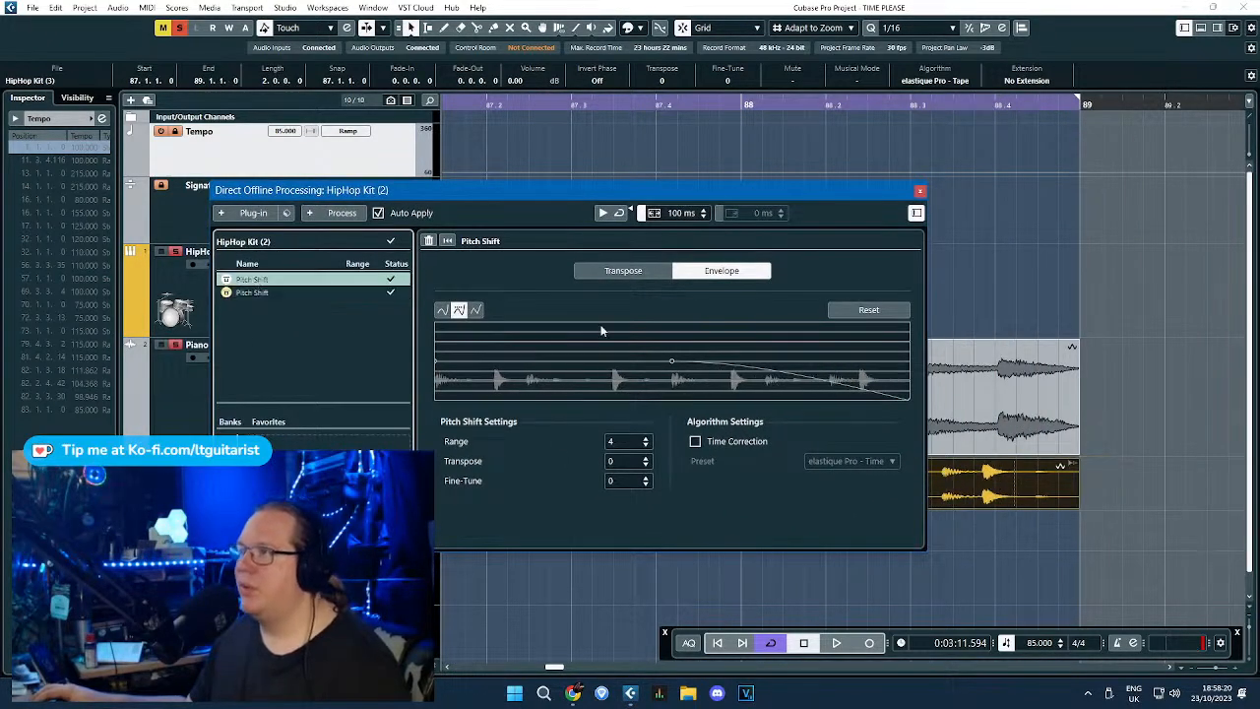
pyautogui.moveTo(674, 362); pyautogui.dragTo(767, 368)
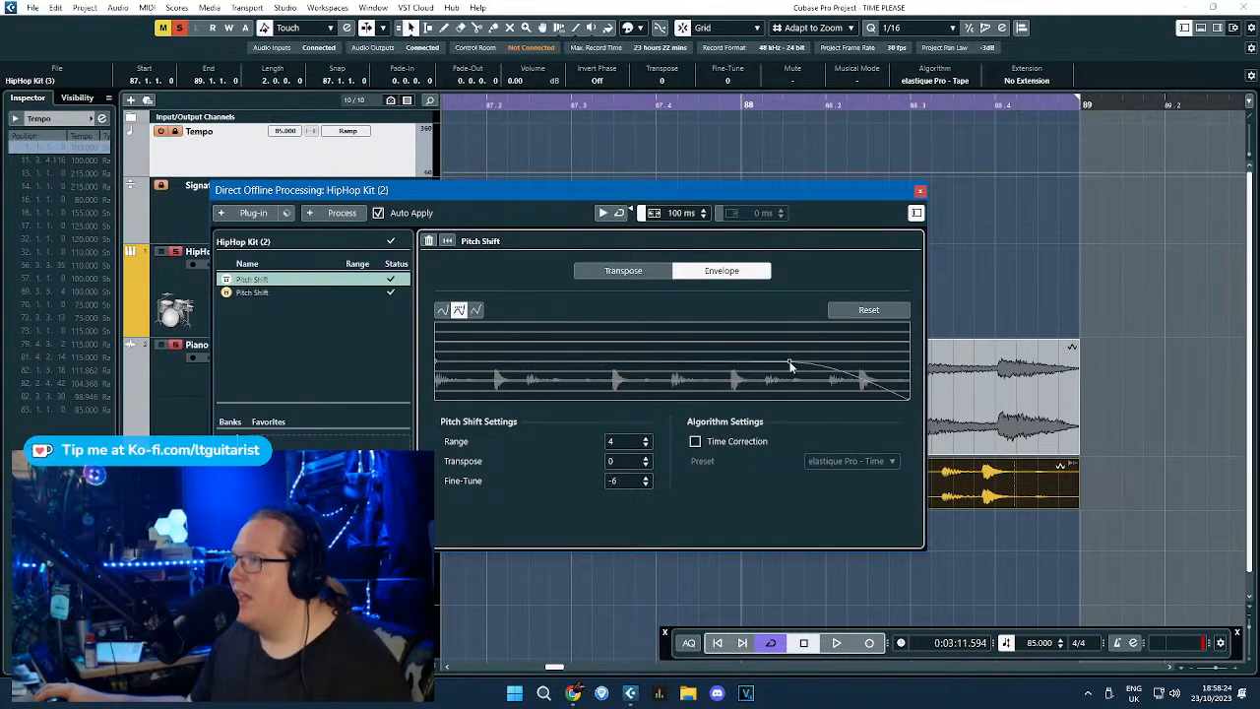
pyautogui.click(920, 190)
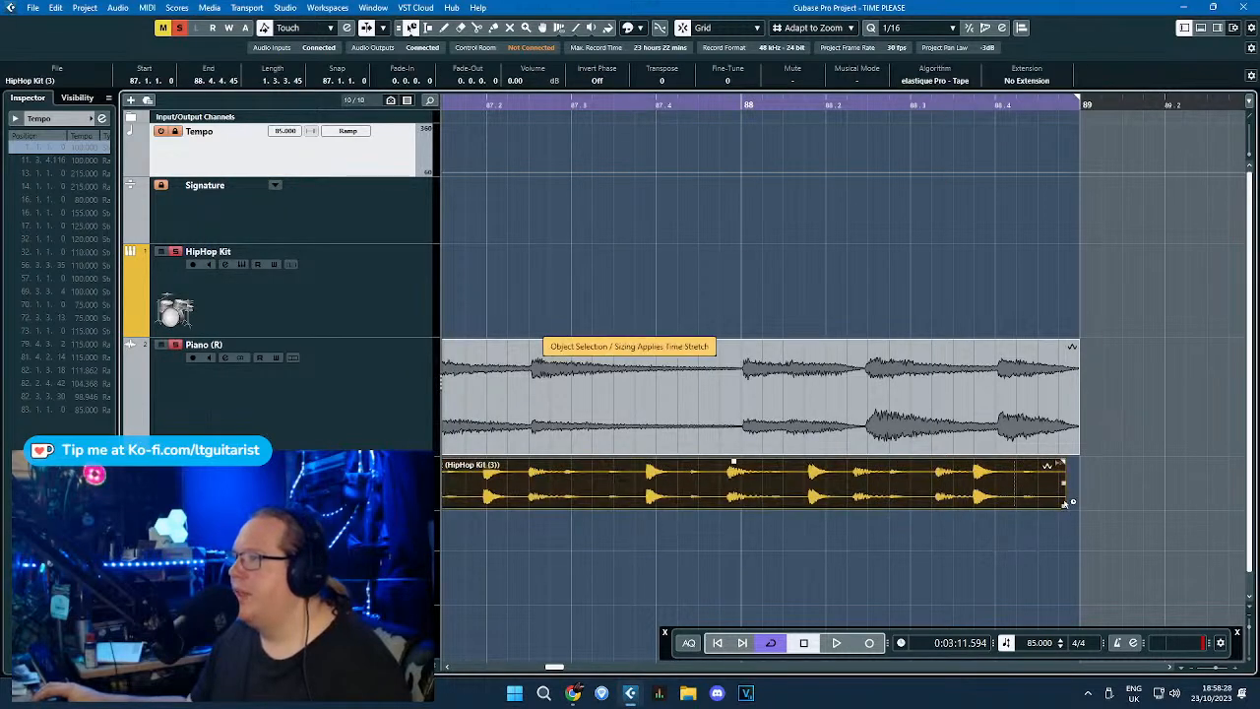
# Time-stretch the drum loop to end at bar 89, splitting it at the hit before bar 88 so both parts meet at the bar line.
pyautogui.moveTo(1066, 503); pyautogui.dragTo(1080, 503)
pyautogui.scroll(4, 735, 506)
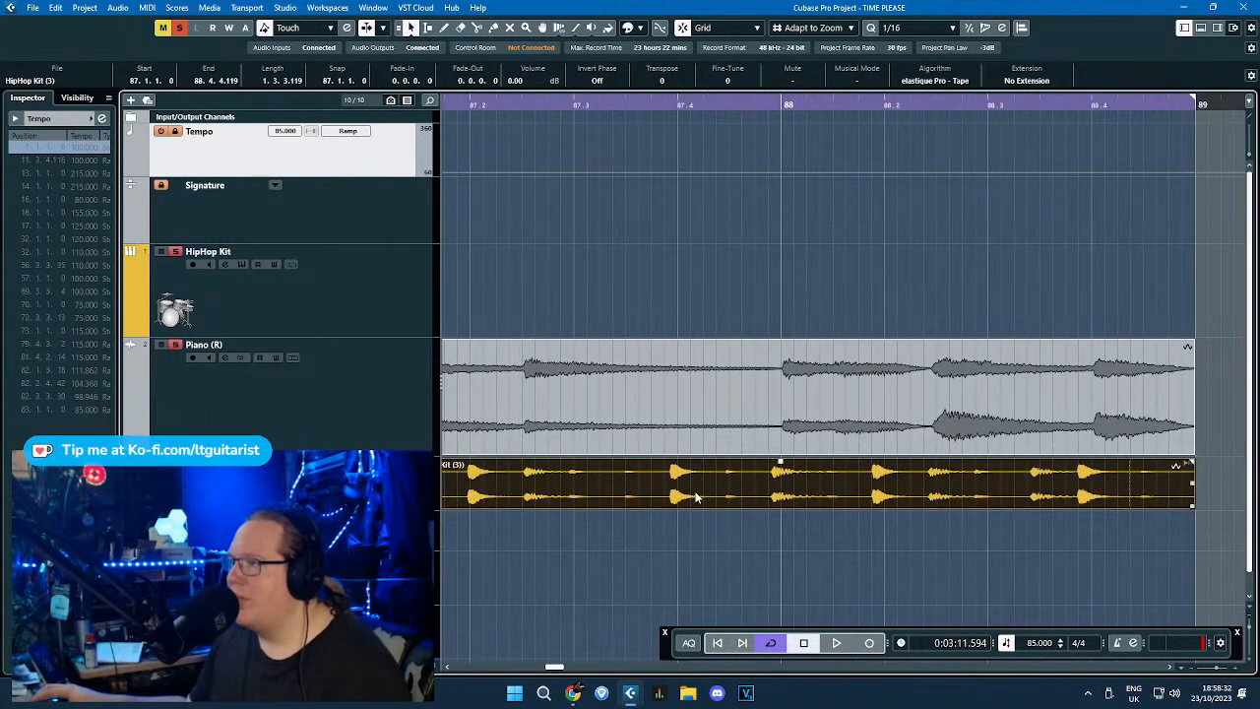
pyautogui.click(773, 501)
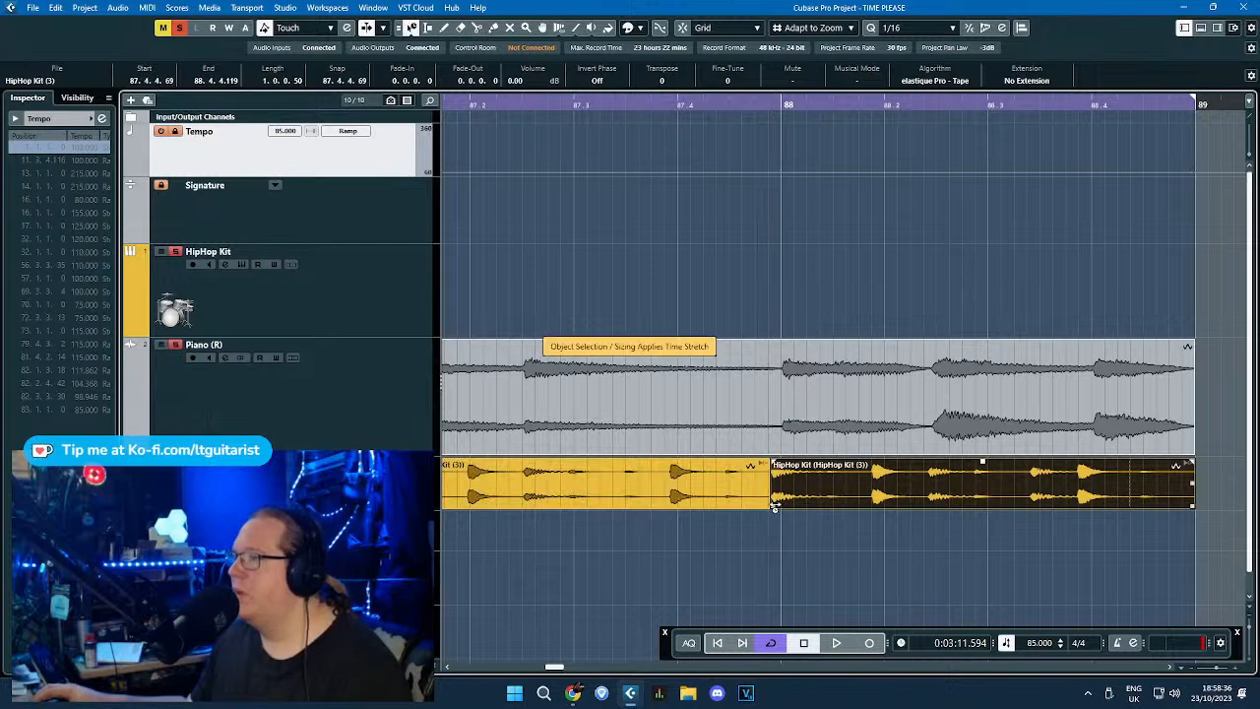
pyautogui.moveTo(775, 506); pyautogui.dragTo(780, 504)
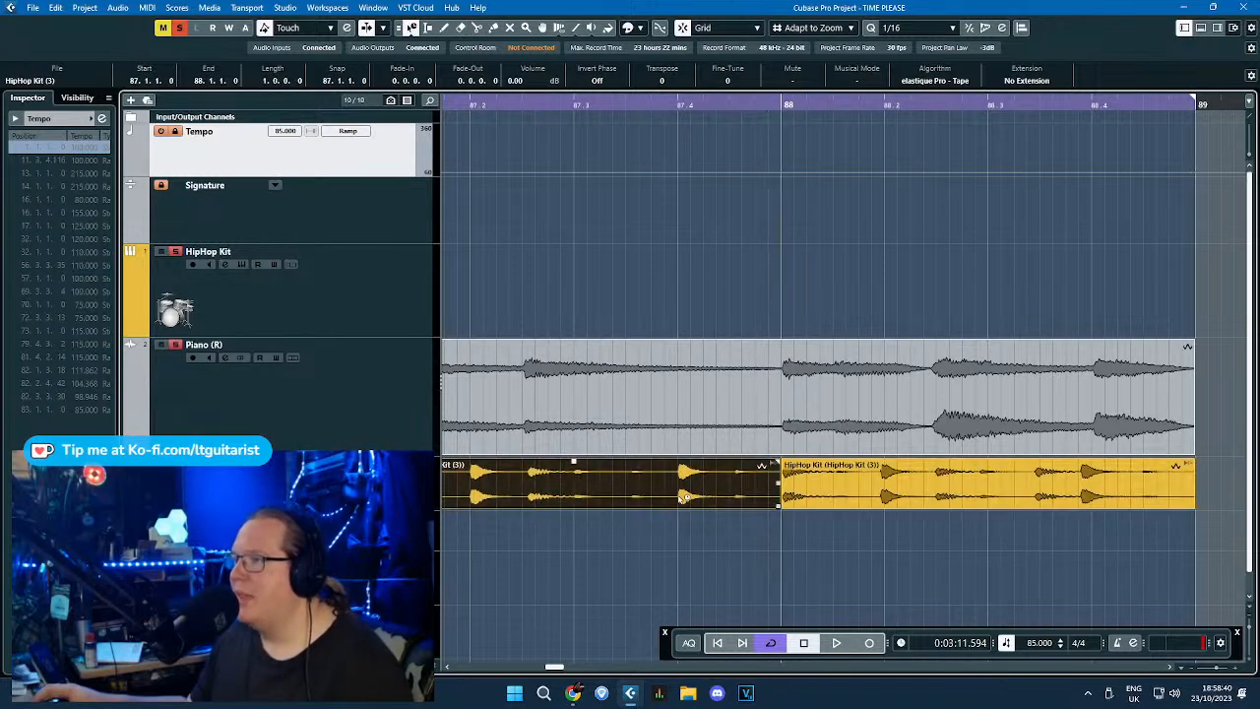
# Return to normal sizing and play back the piano and drums in the cycle from bar 87 to 89.
pyautogui.scroll(-2, 707, 341)
pyautogui.moveTo(729, 262); pyautogui.dragTo(987, 315)
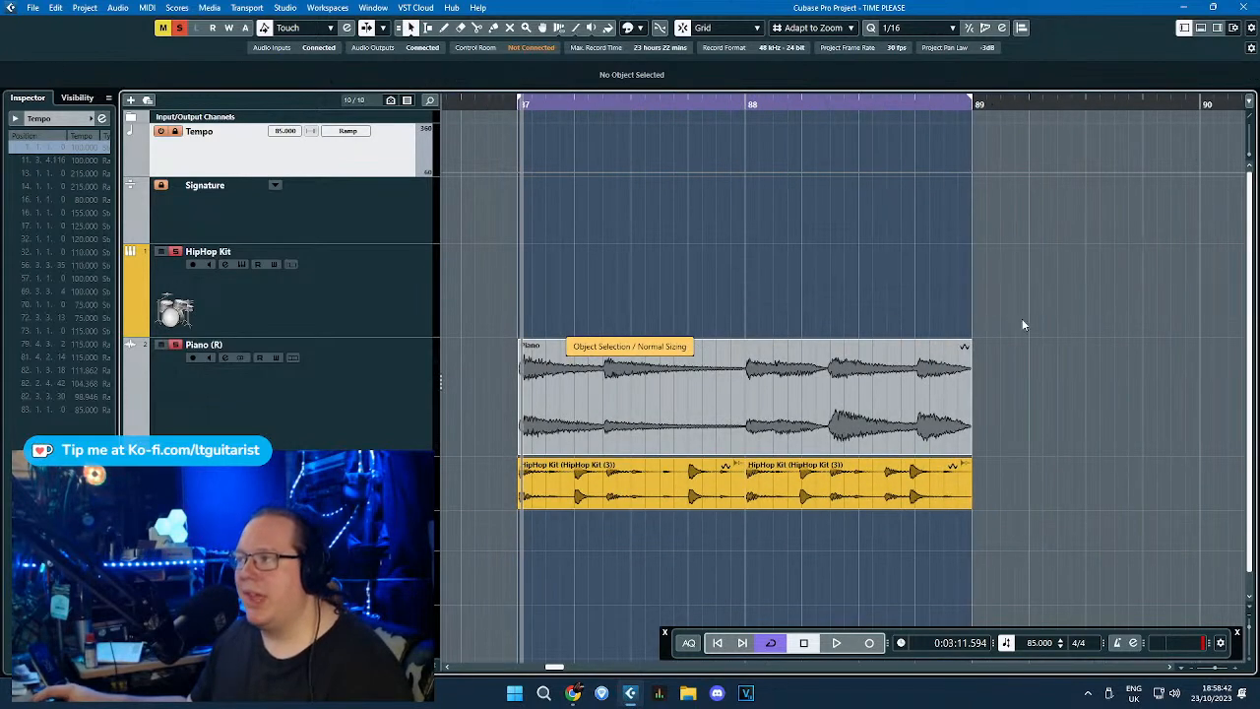
pyautogui.scroll(-1, 532, 137)
pyautogui.press('space')
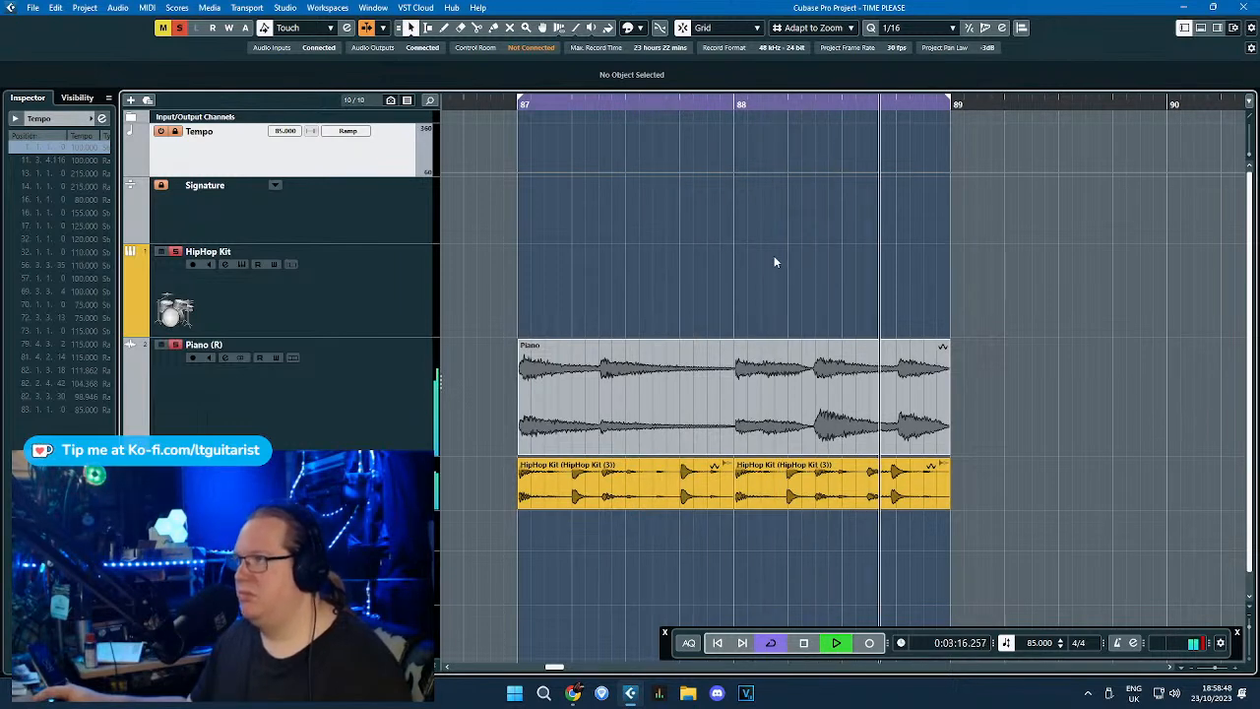
# Shift the pitch drop in the bar 88 drum part's first Pitch Shift envelope to near the start, and time-stretch the part to end at bar 89.
pyautogui.doubleClick(903, 483)
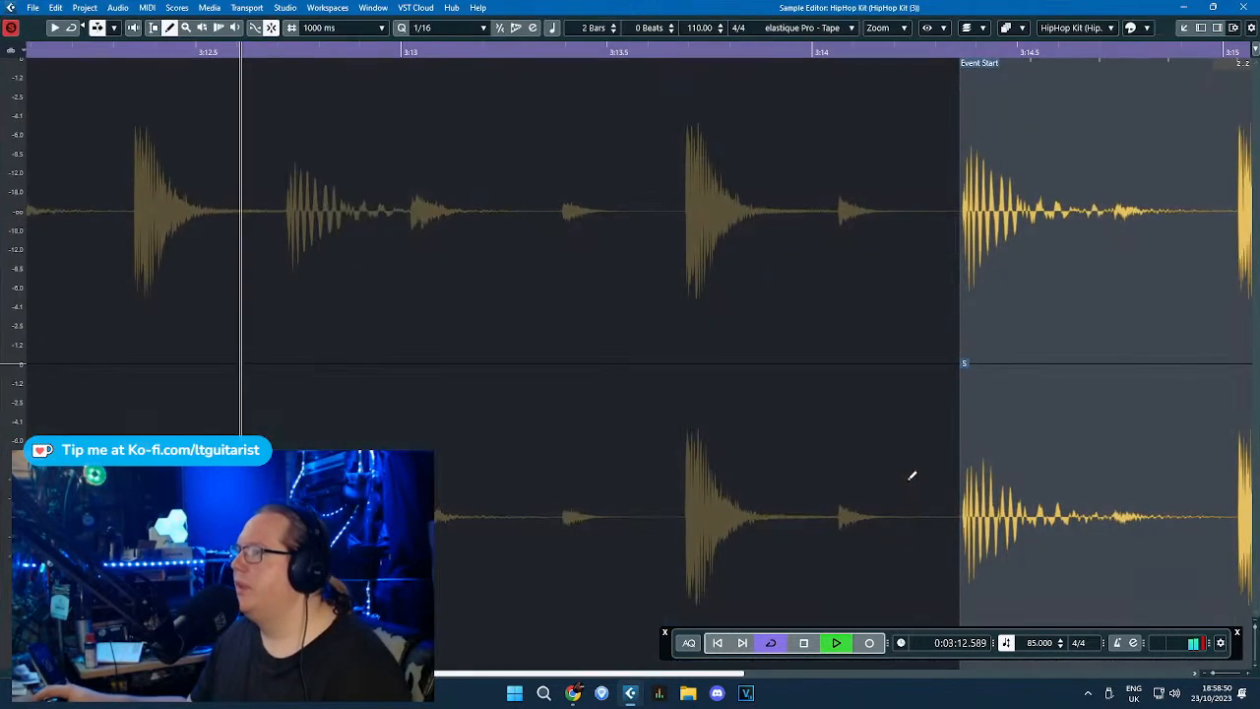
pyautogui.click(1242, 6)
pyautogui.rightClick(847, 114)
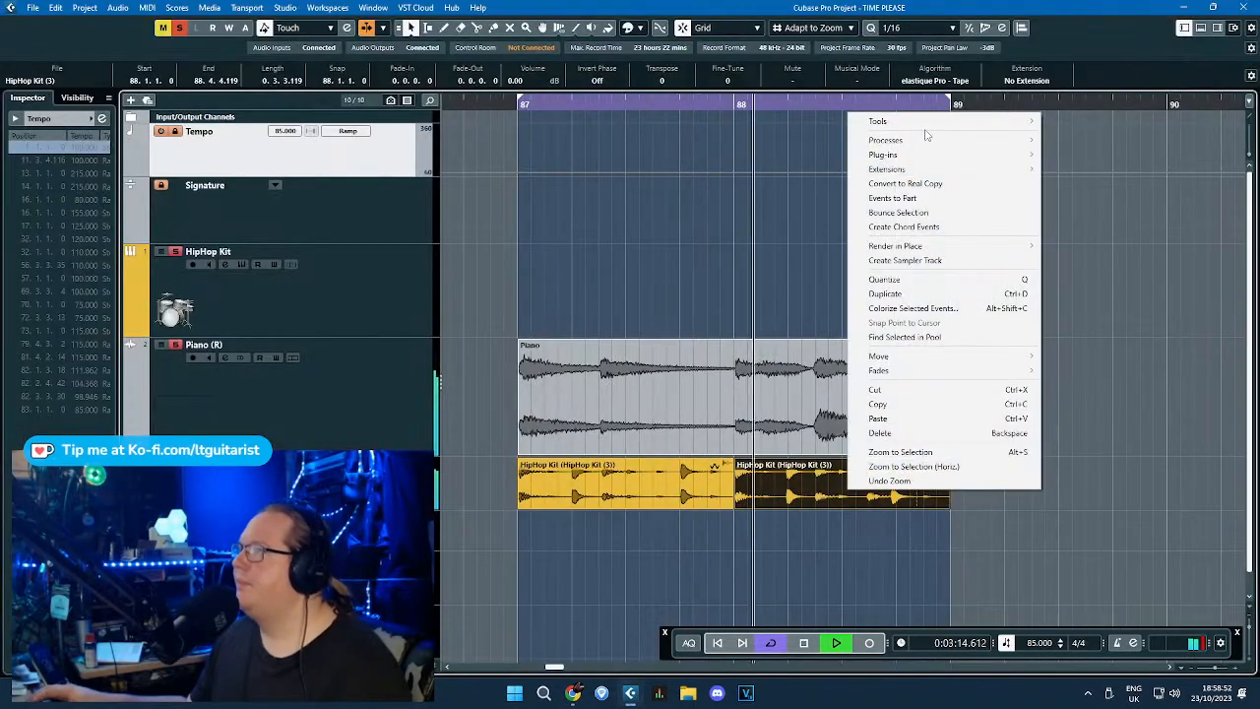
pyautogui.moveTo(923, 138)
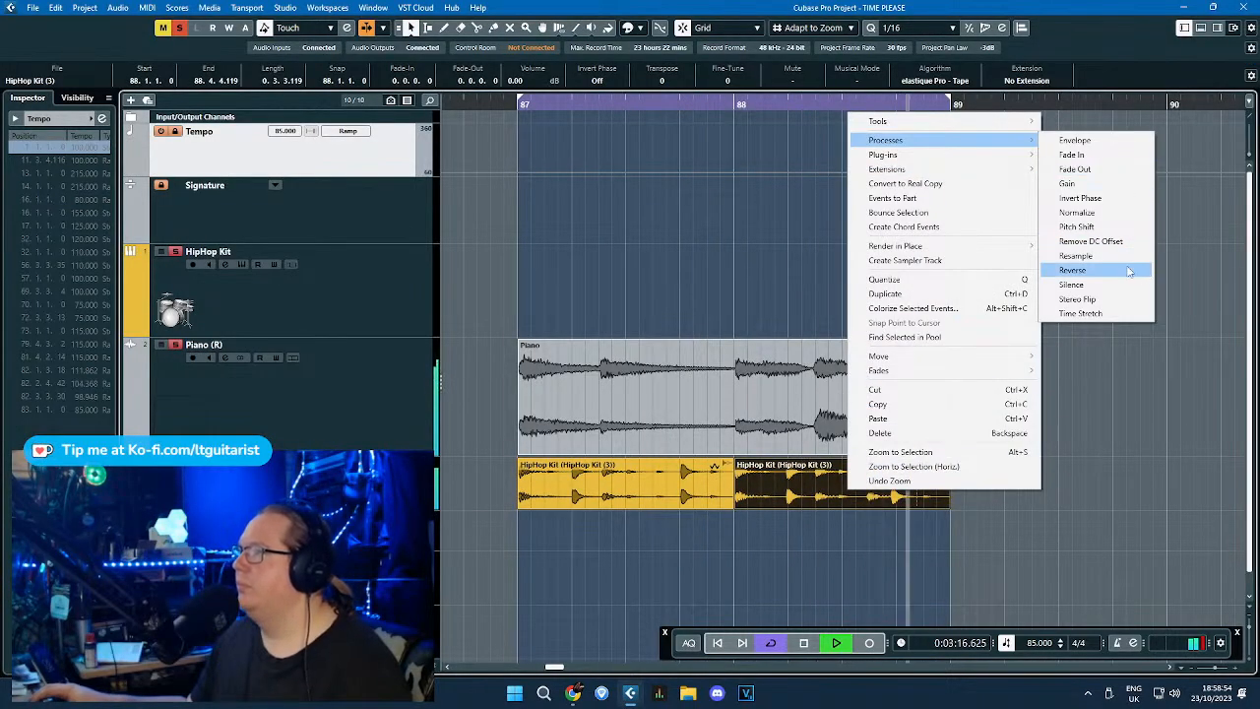
pyautogui.click(1076, 226)
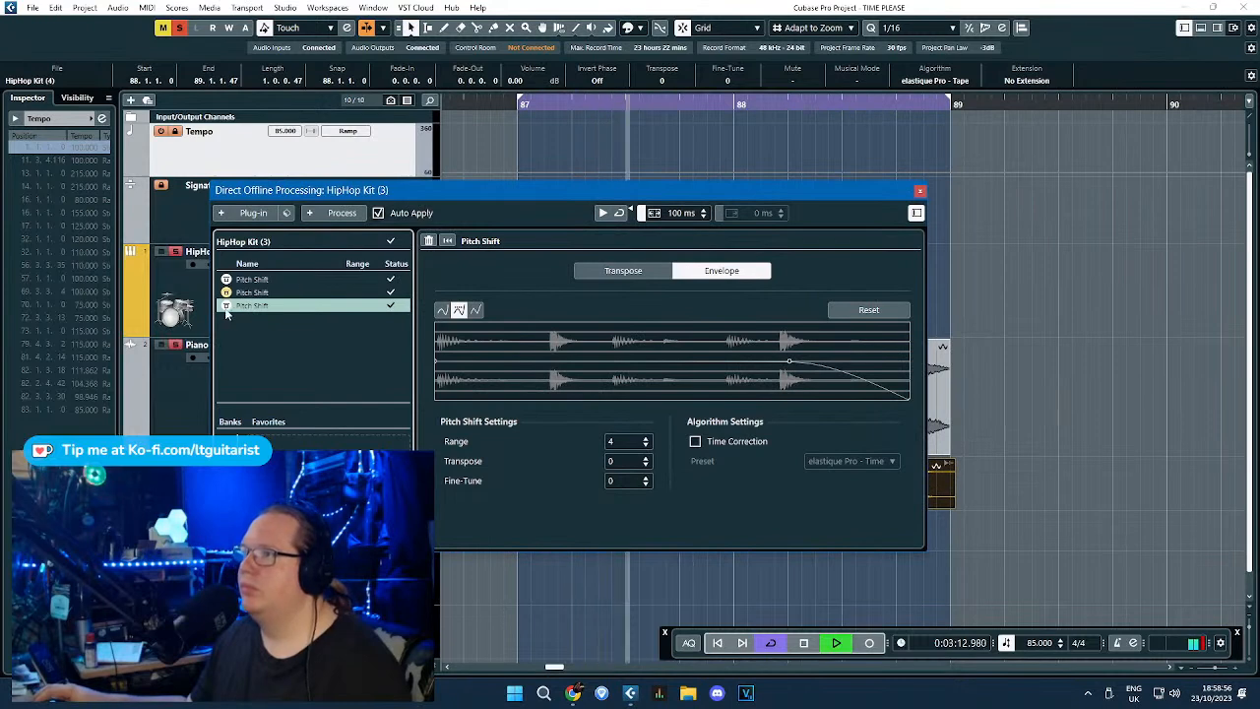
pyautogui.click(264, 279)
pyautogui.moveTo(790, 360); pyautogui.dragTo(770, 364)
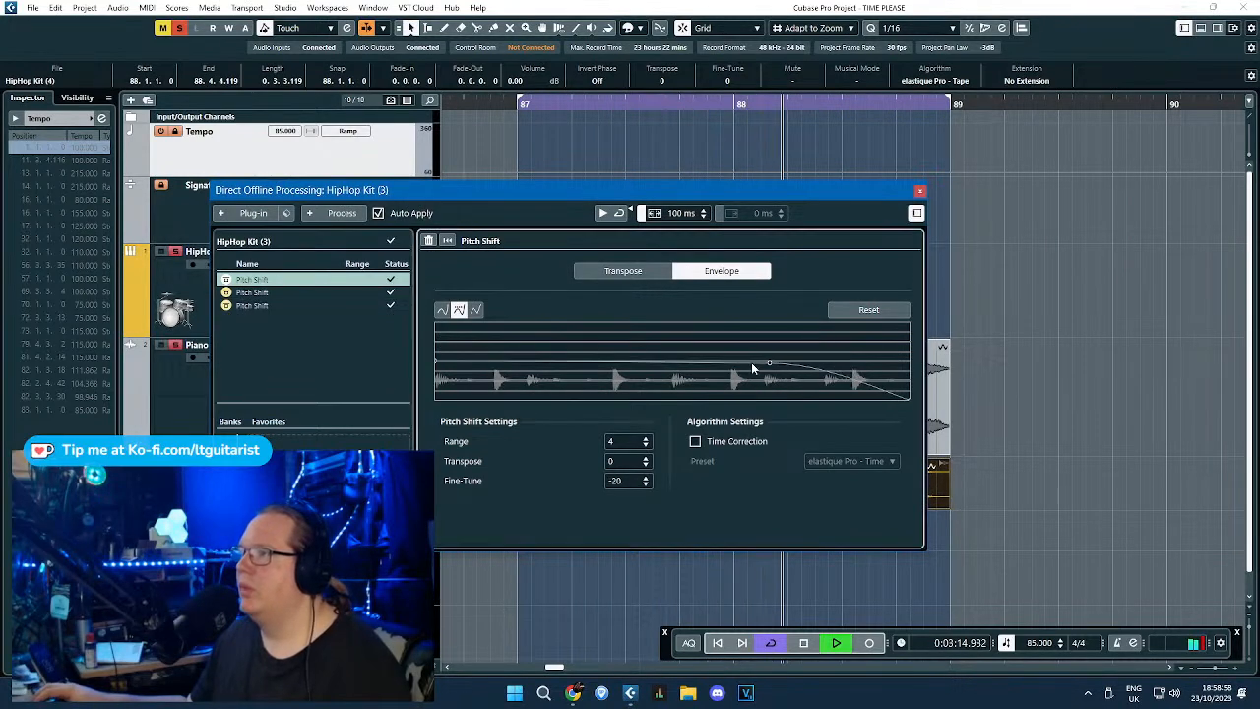
pyautogui.moveTo(469, 370); pyautogui.dragTo(477, 361)
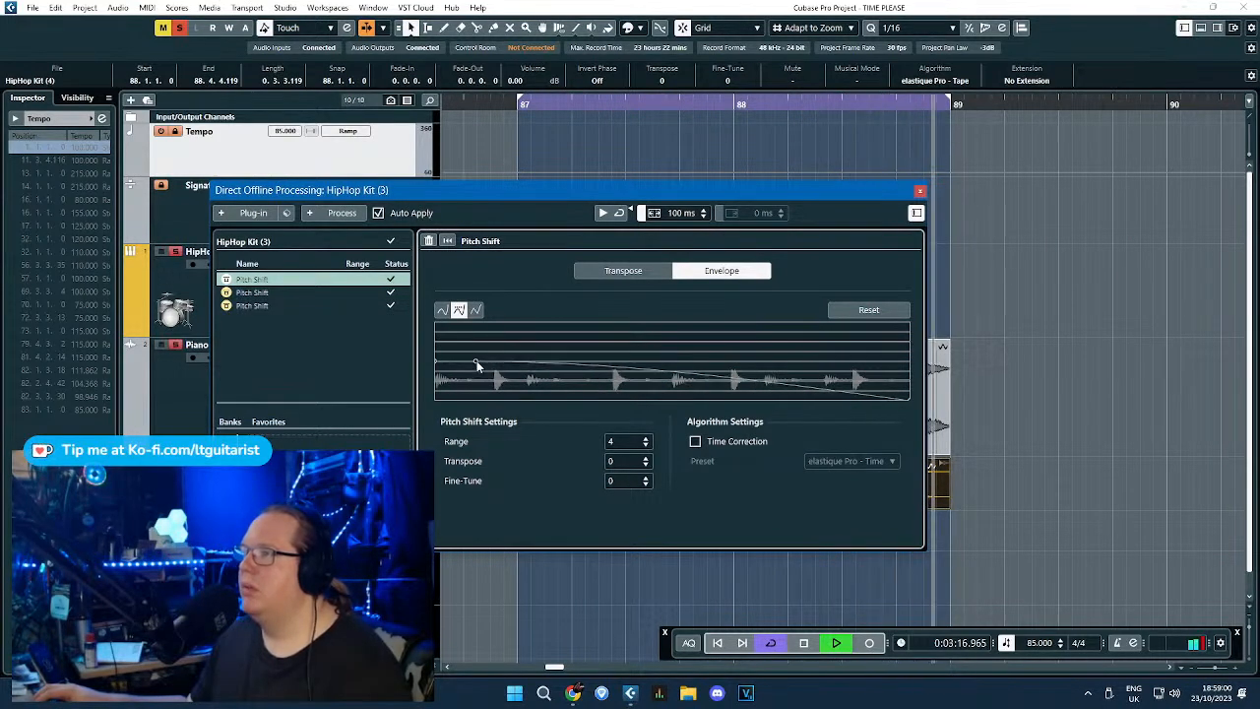
pyautogui.click(921, 192)
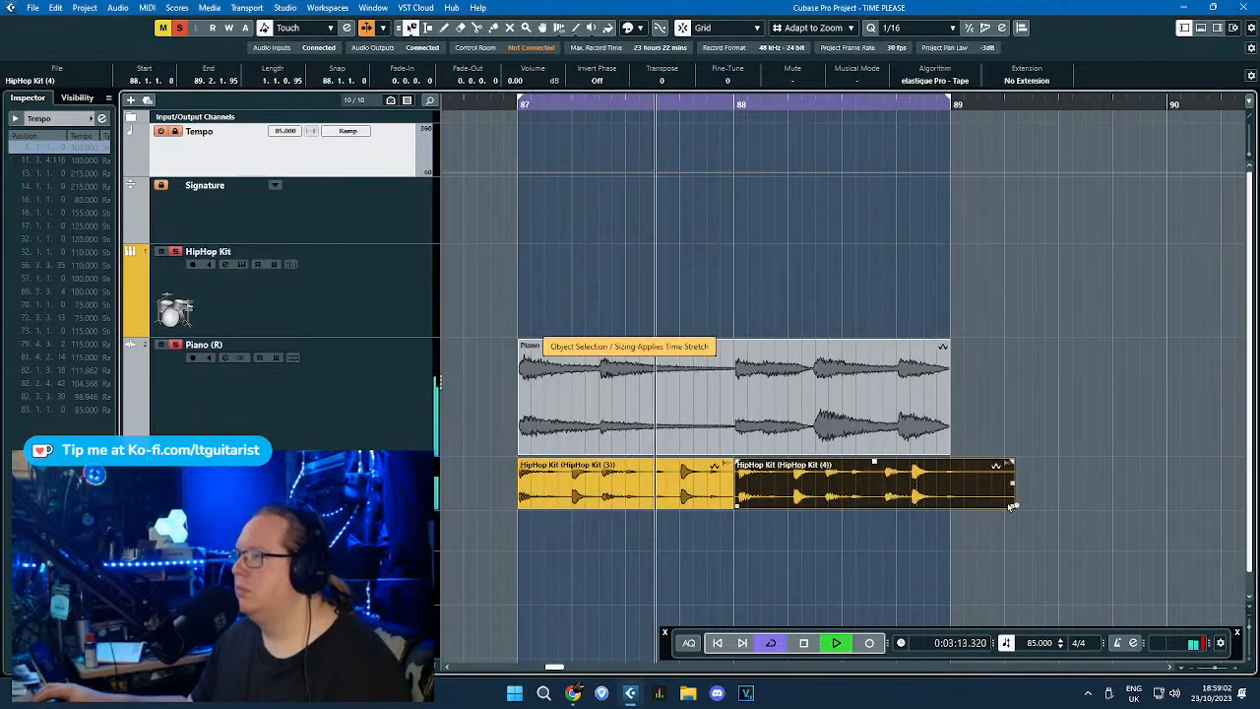
pyautogui.moveTo(1011, 506); pyautogui.dragTo(952, 506)
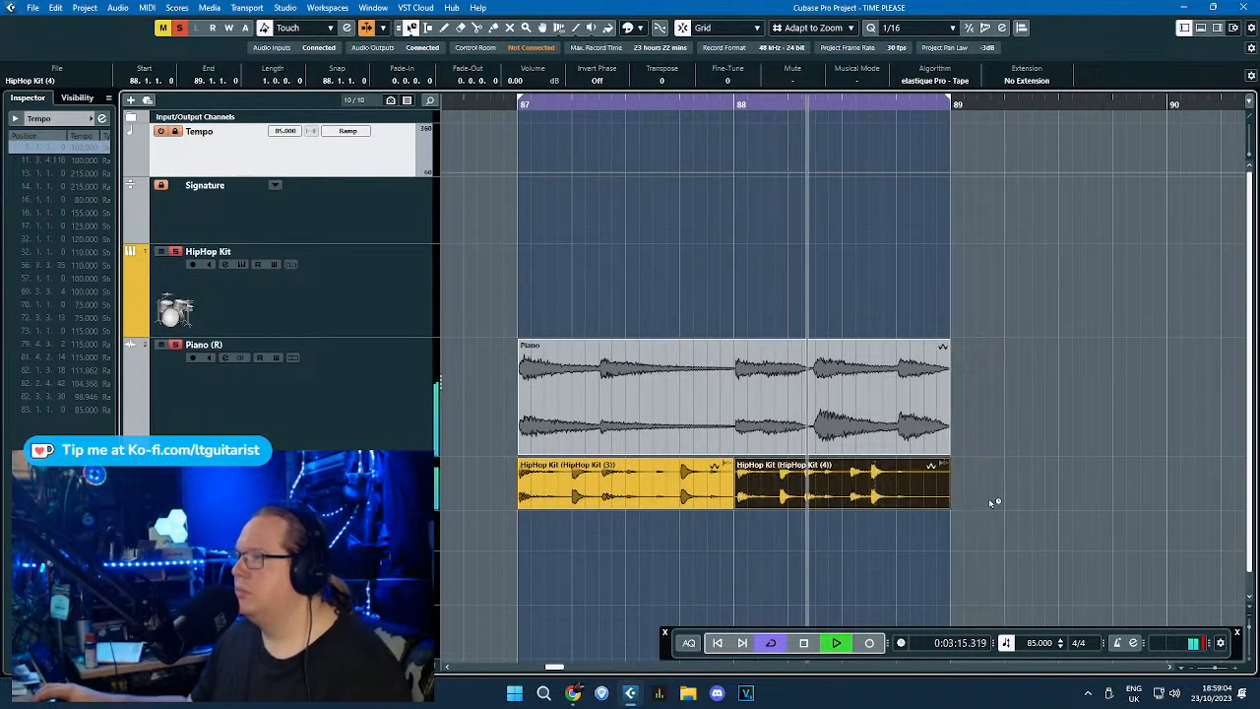
# Return to normal sizing and deselect the bar 88 drum part.
pyautogui.press('1')
pyautogui.click(1103, 368)
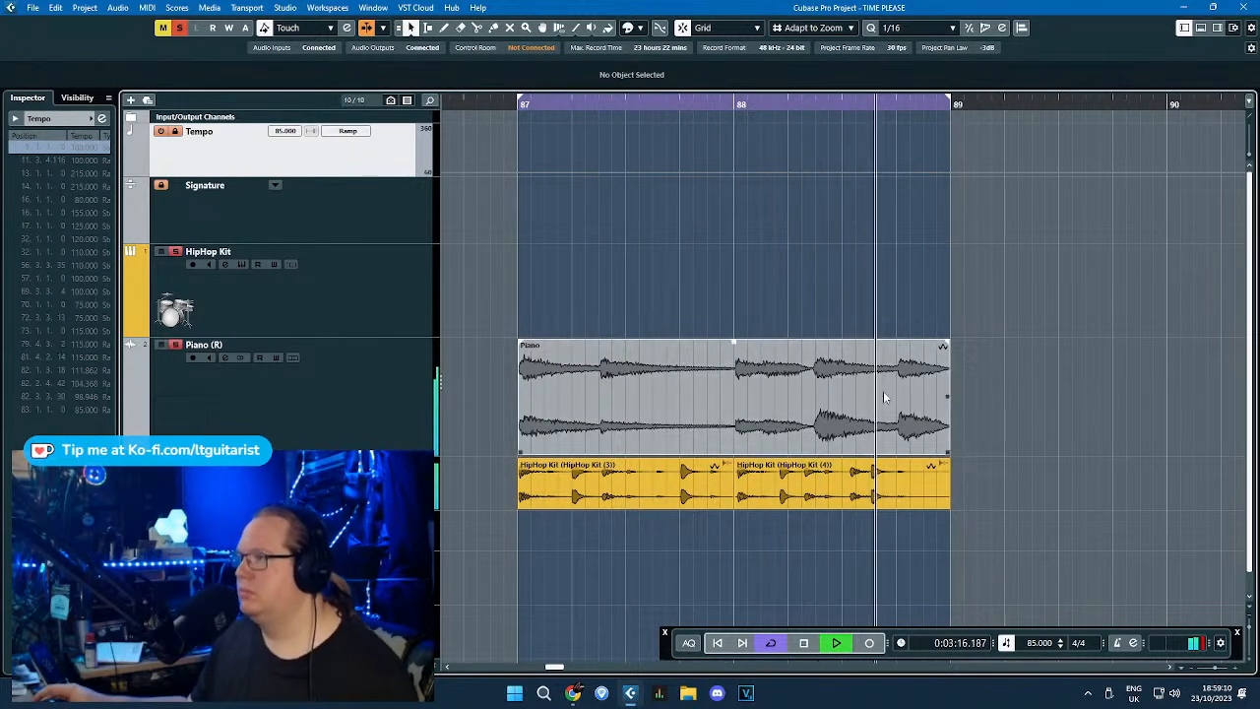
# Try deleting the bar 87 drum part to play back only the bar 88 drums with the piano, and undo the deletion.
pyautogui.click(667, 490)
pyautogui.press('Delete')
pyautogui.press('space')
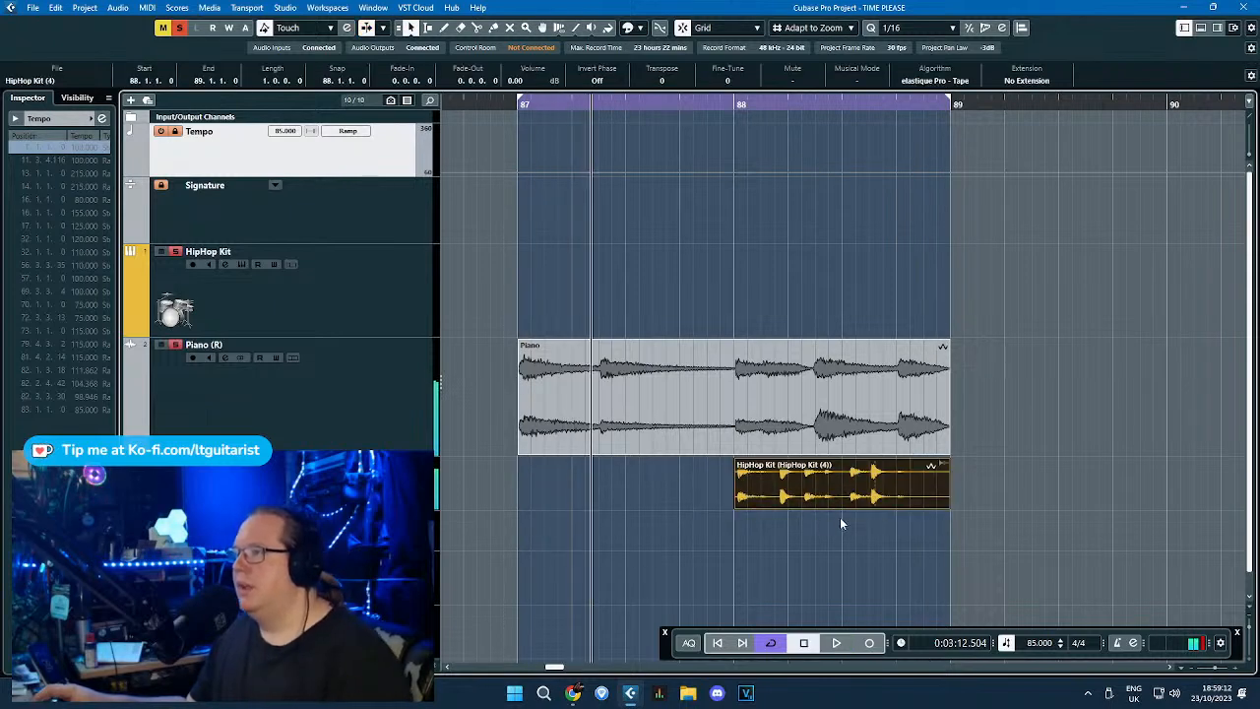
pyautogui.scroll(3, 808, 521)
pyautogui.click(658, 176)
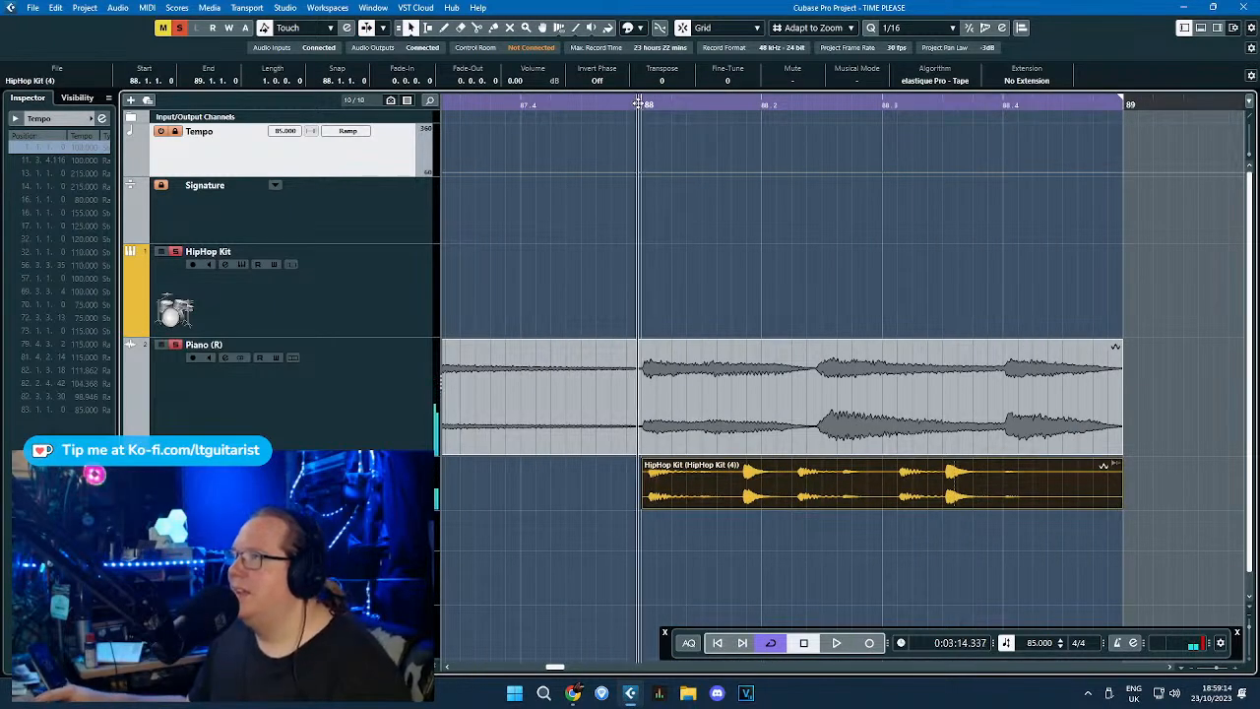
pyautogui.press('space')
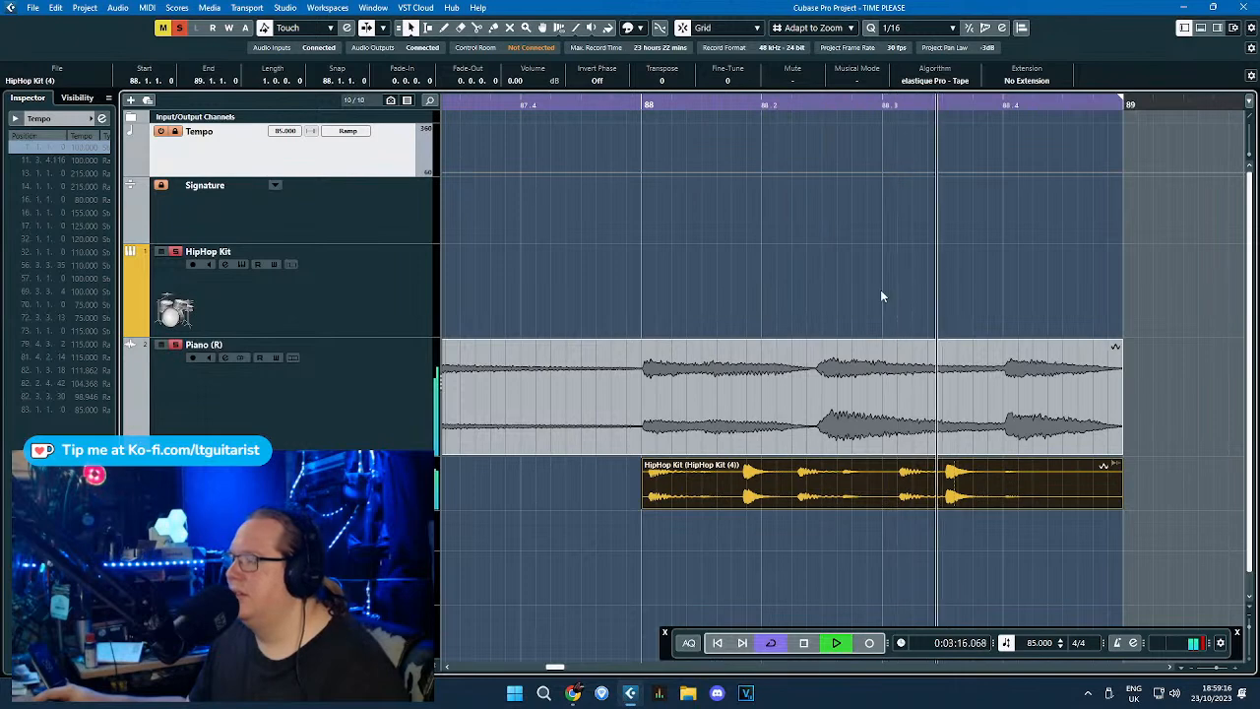
pyautogui.hotkey('ctrl', 'z')
pyautogui.scroll(-3, 884, 296)
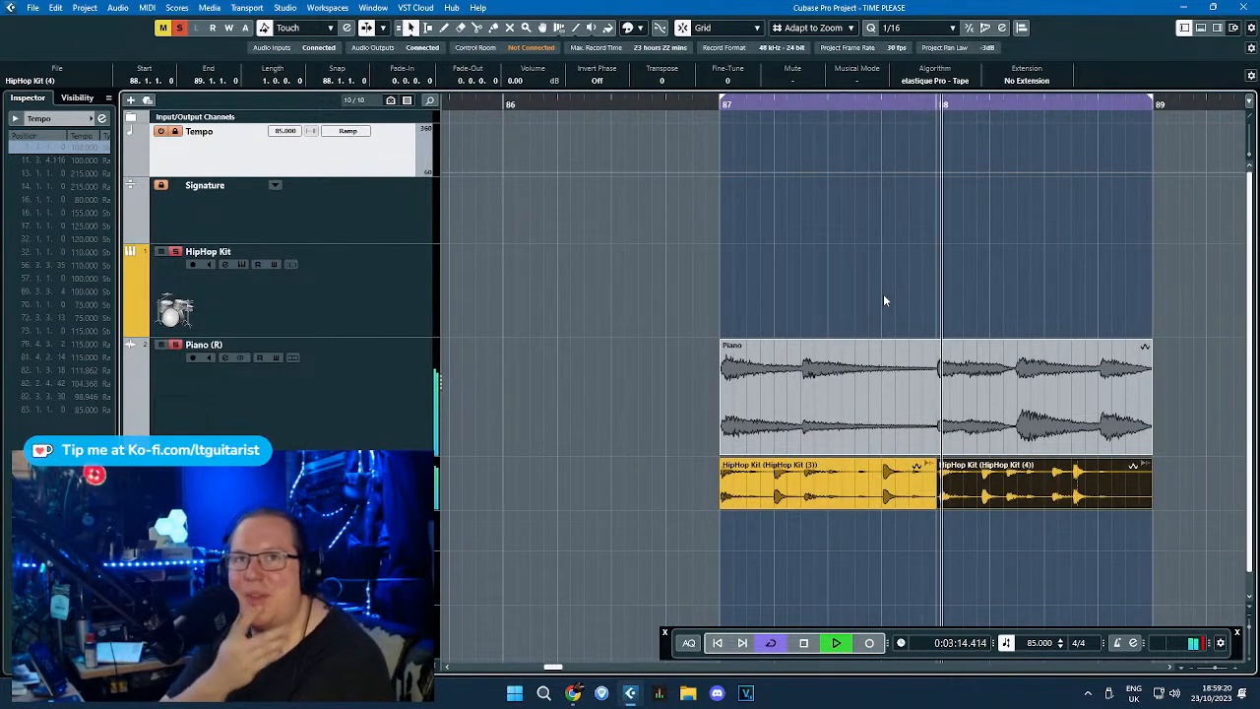
# Stop playback and set the bar 87 drum part's stretch algorithm to elastique Pro - Time in the Sample Editor.
pyautogui.press('space')
pyautogui.click(834, 476)
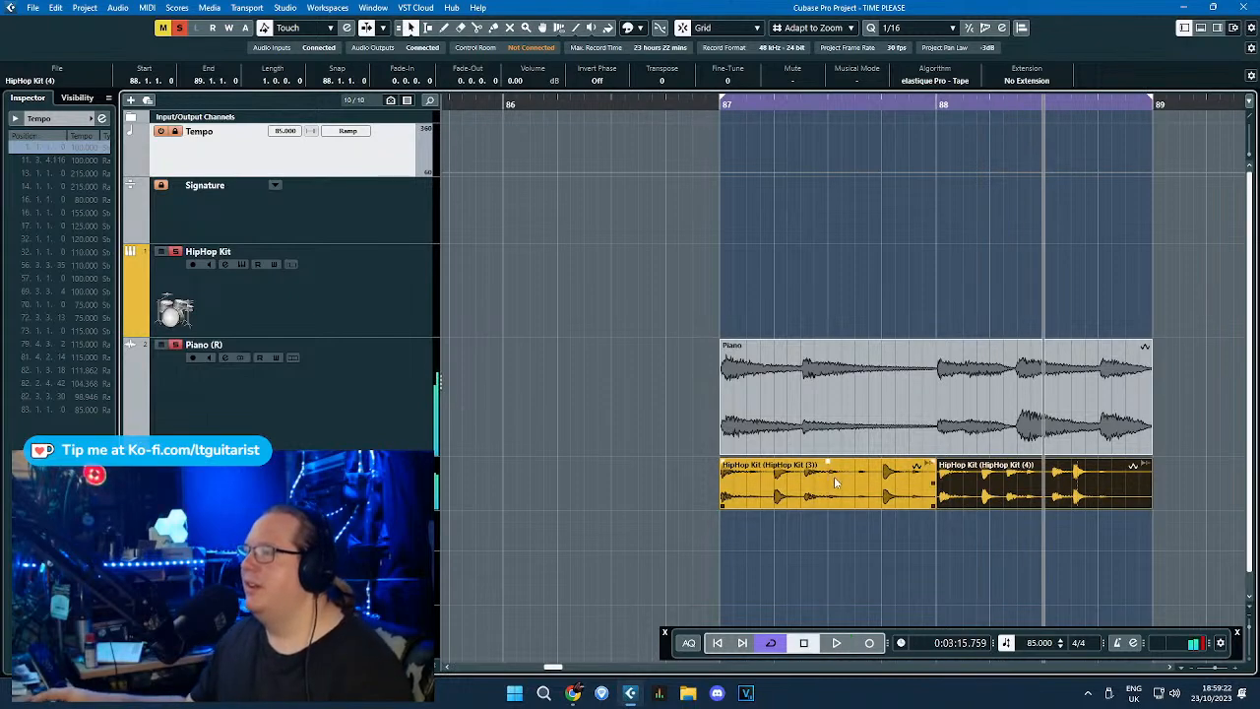
pyautogui.doubleClick(834, 476)
pyautogui.moveTo(828, 46)
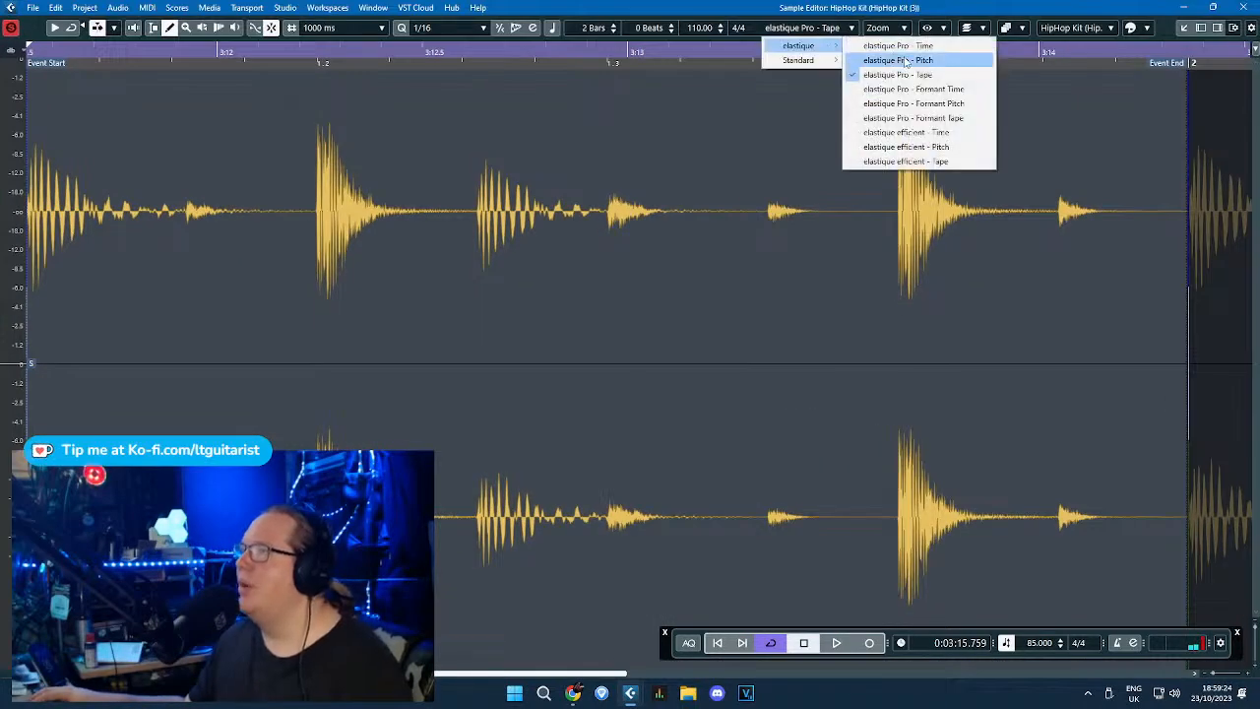
pyautogui.click(891, 45)
pyautogui.click(1241, 7)
# Set the bar 88 drum part's stretch algorithm to elastique Pro - Time as well.
pyautogui.doubleClick(1032, 483)
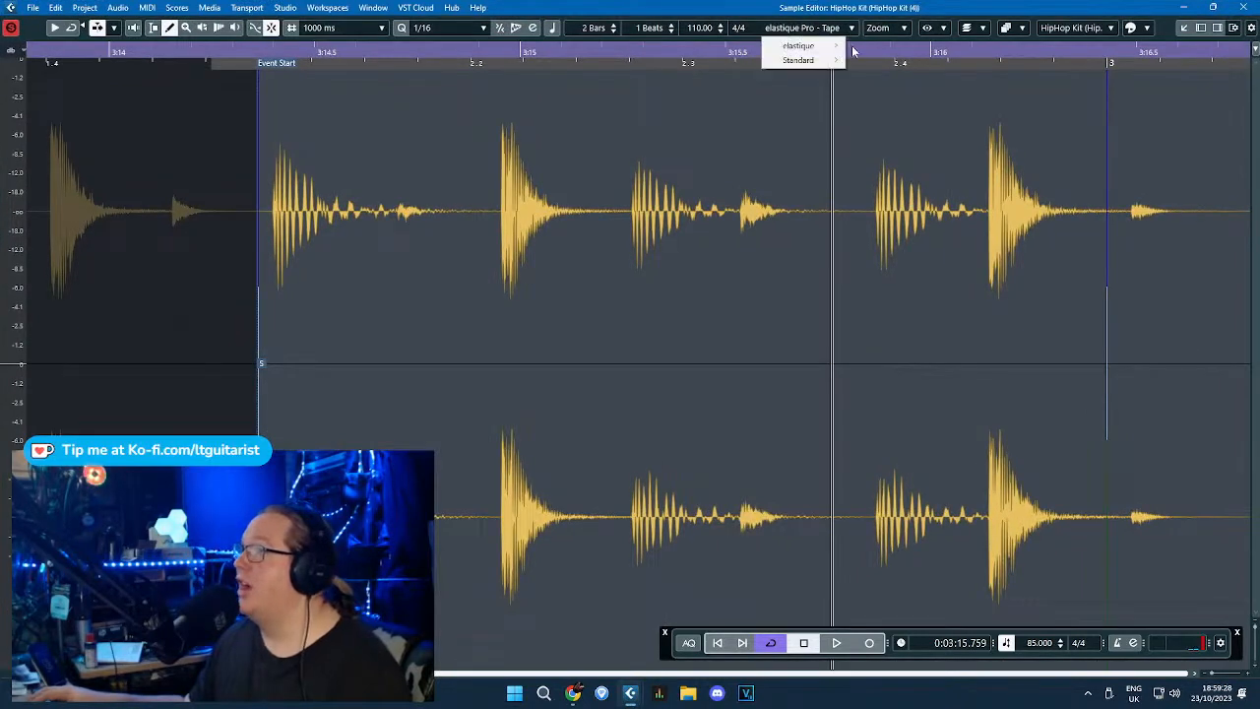
pyautogui.moveTo(798, 46)
pyautogui.click(892, 45)
pyautogui.click(1246, 7)
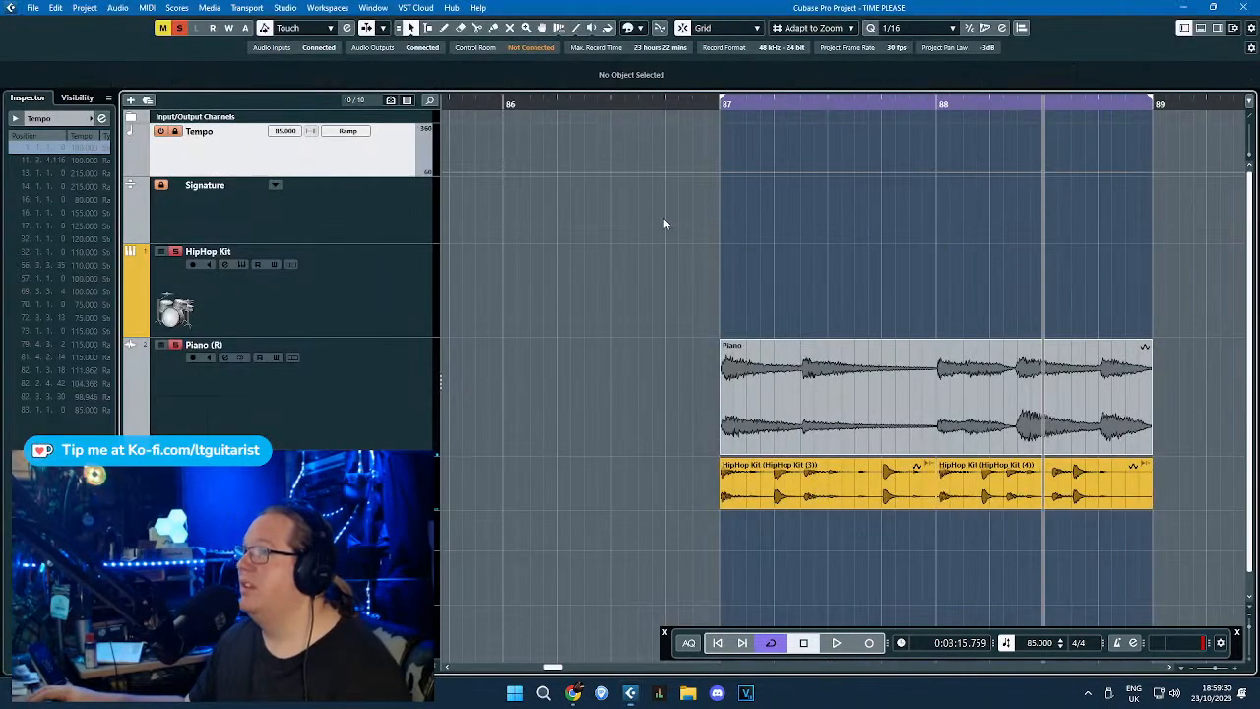
# Play back the piano and drums from bar 87 to hear the changed algorithm, and stop.
pyautogui.click(720, 105)
pyautogui.press('space')
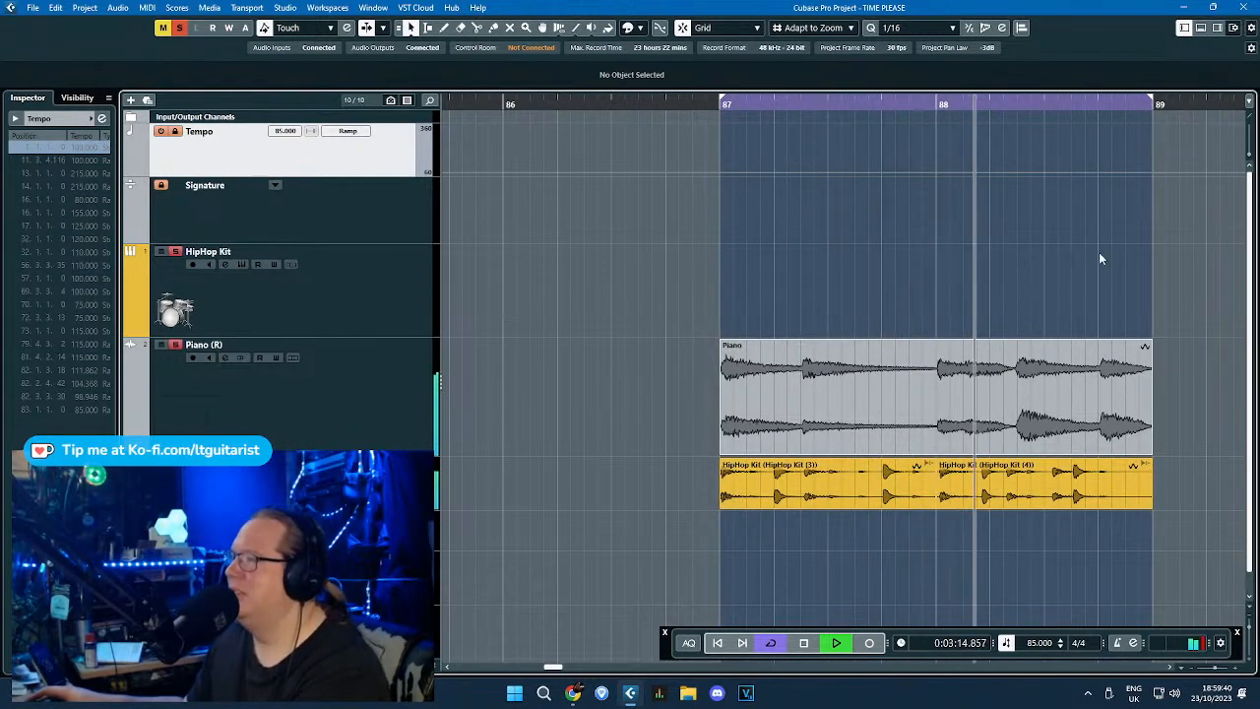
pyautogui.press('space')
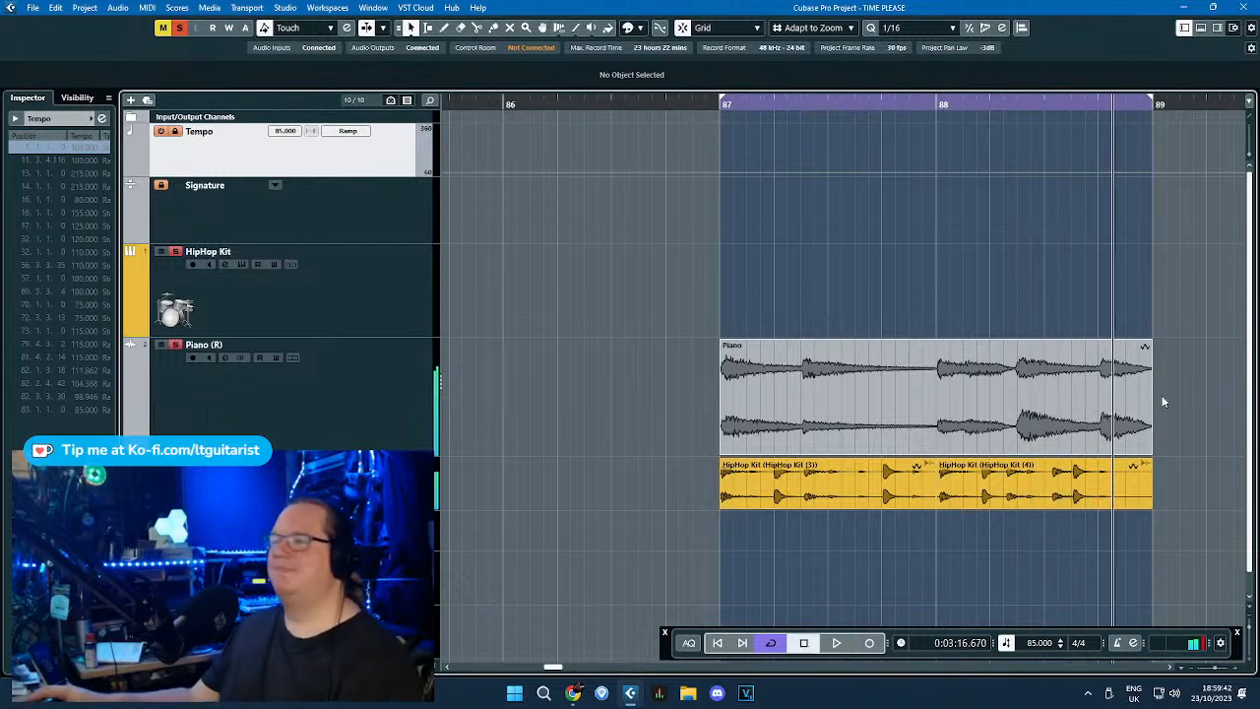
pyautogui.press('g')
pyautogui.press('g')
pyautogui.press('g')
pyautogui.press('g')
pyautogui.press('g')
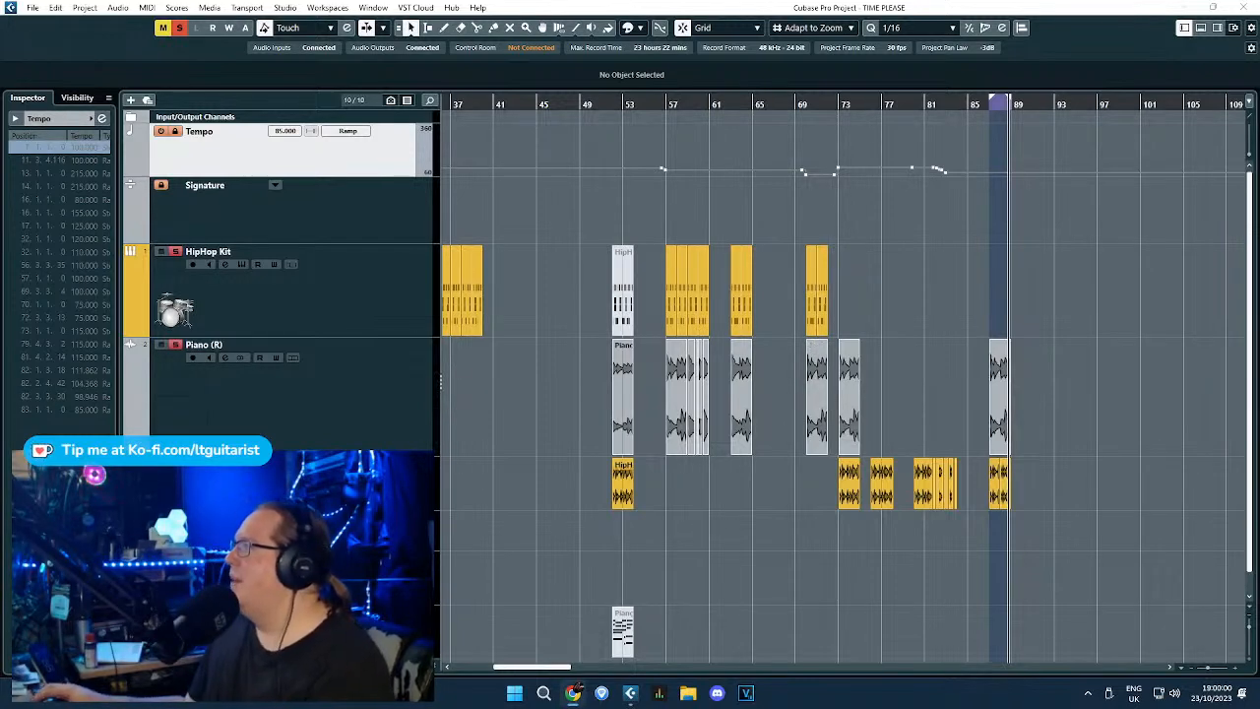
pyautogui.click(1030, 318)
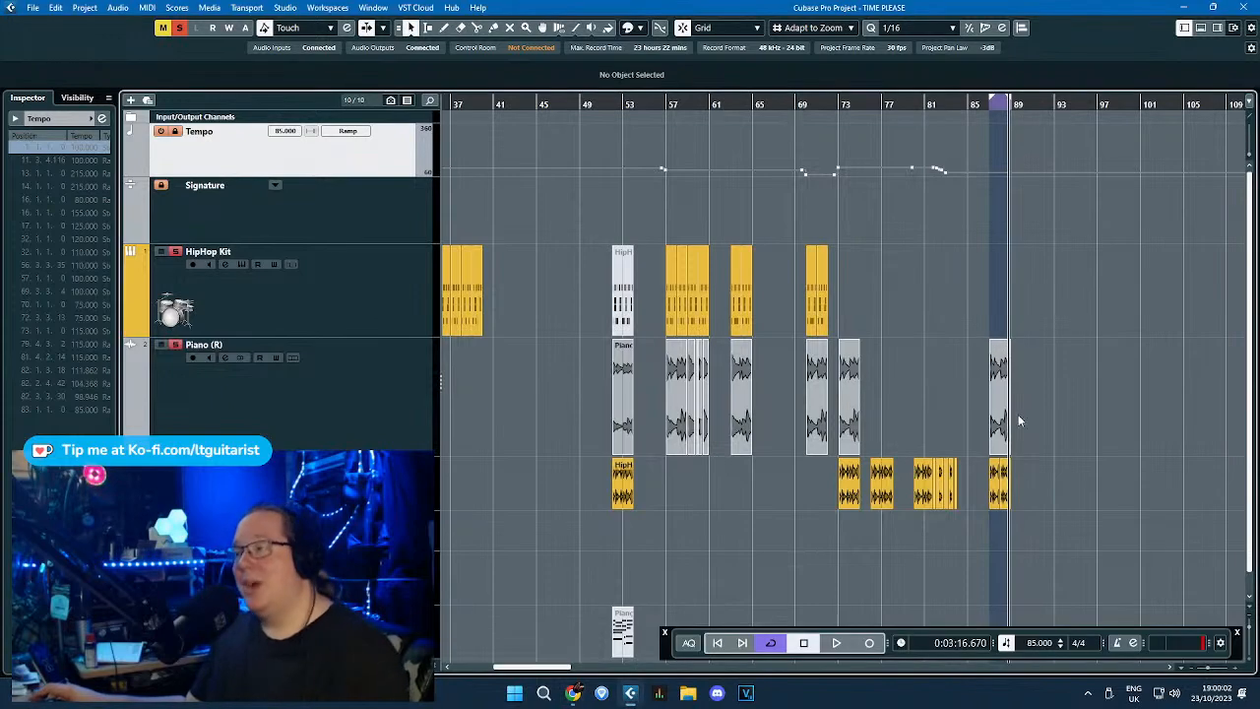
pyautogui.scroll(5, 1047, 509)
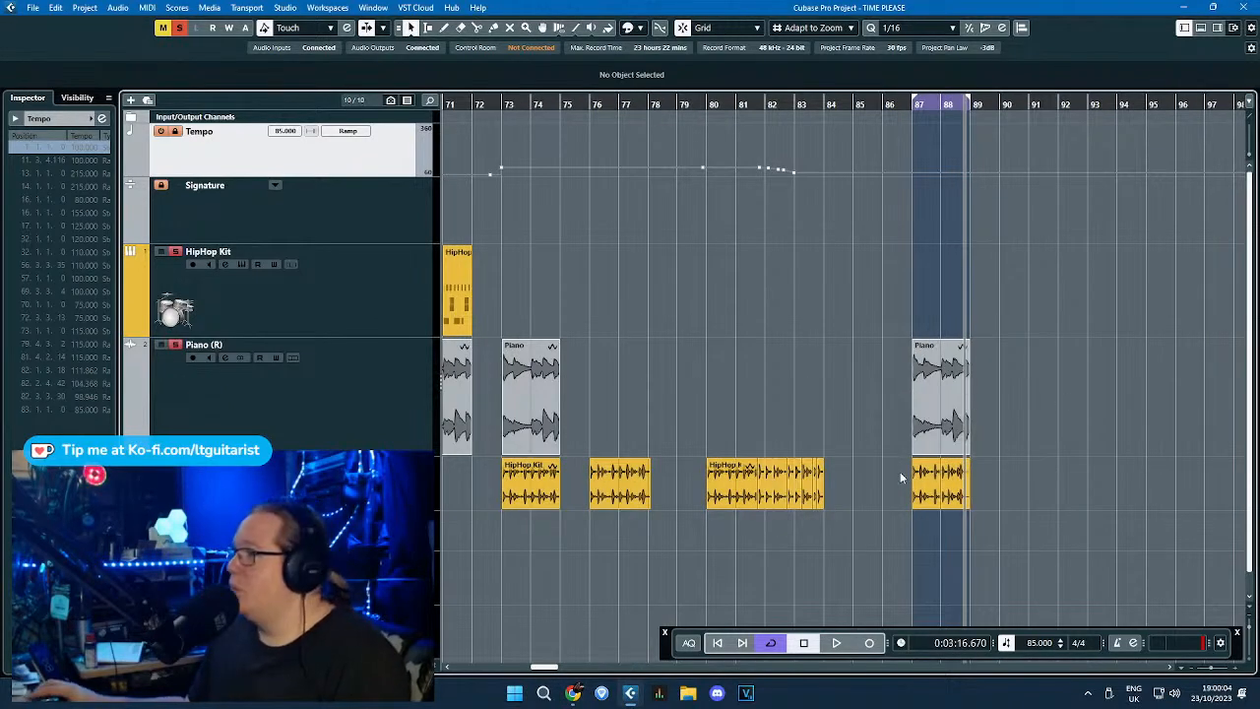
pyautogui.scroll(-6, 900, 477)
pyautogui.scroll(5, 701, 238)
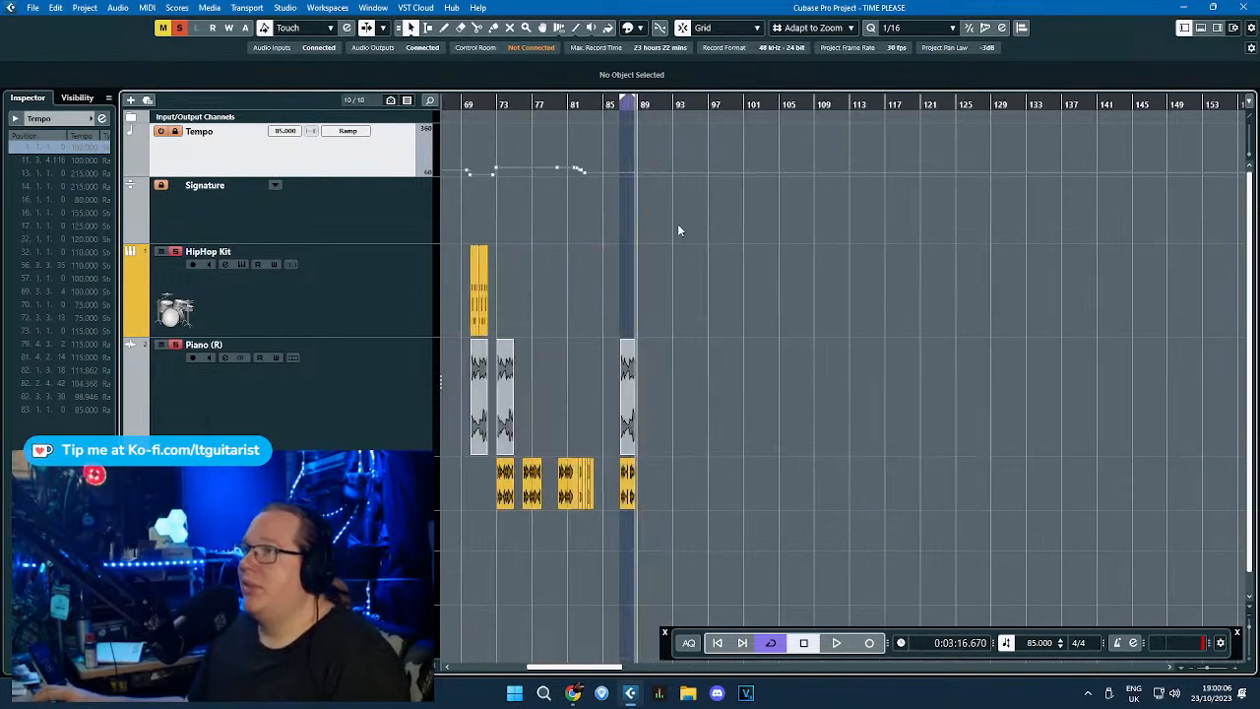
pyautogui.click(702, 103)
pyautogui.scroll(-3, 728, 332)
pyautogui.scroll(5, 736, 551)
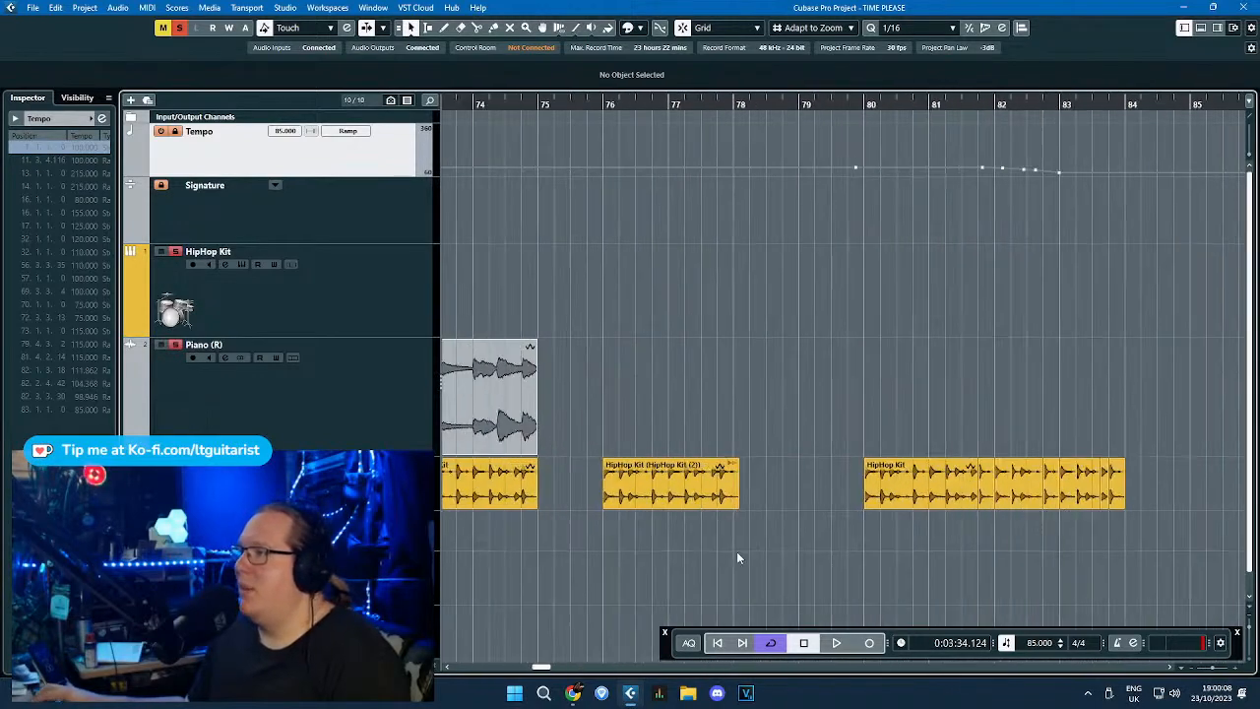
pyautogui.scroll(-3, 741, 541)
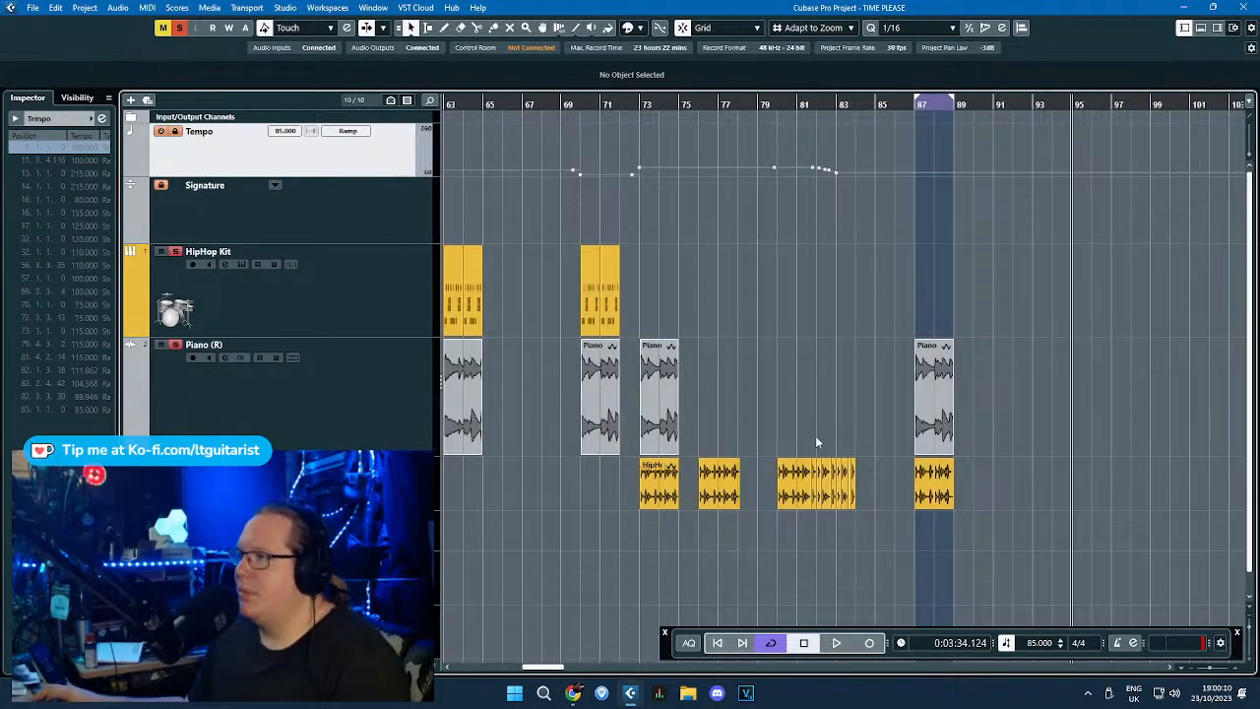
# Copy the original HipHop Kit and Piano audio loops from bar 52 and paste them at bar 103.
pyautogui.scroll(-2, 815, 442)
pyautogui.scroll(-1, 596, 456)
pyautogui.moveTo(469, 465); pyautogui.dragTo(471, 466)
pyautogui.scroll(2, 602, 498)
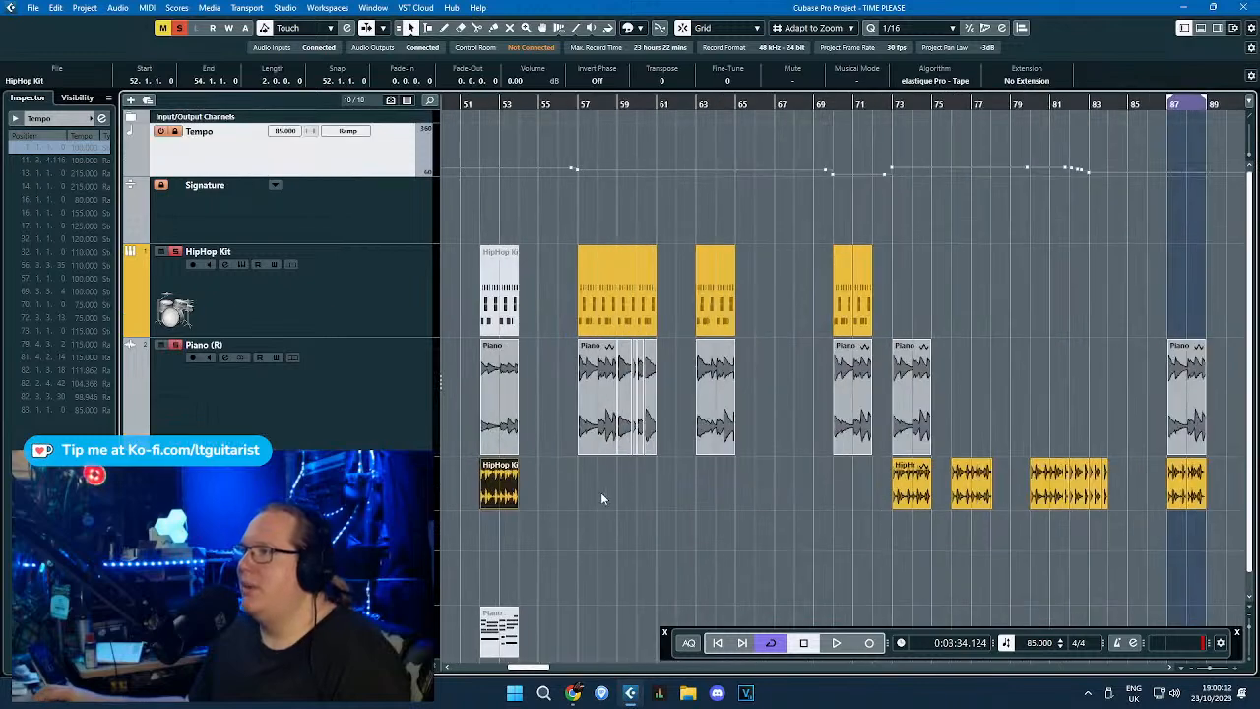
pyautogui.keyDown('shift'); pyautogui.click(504, 416); pyautogui.keyUp('shift')
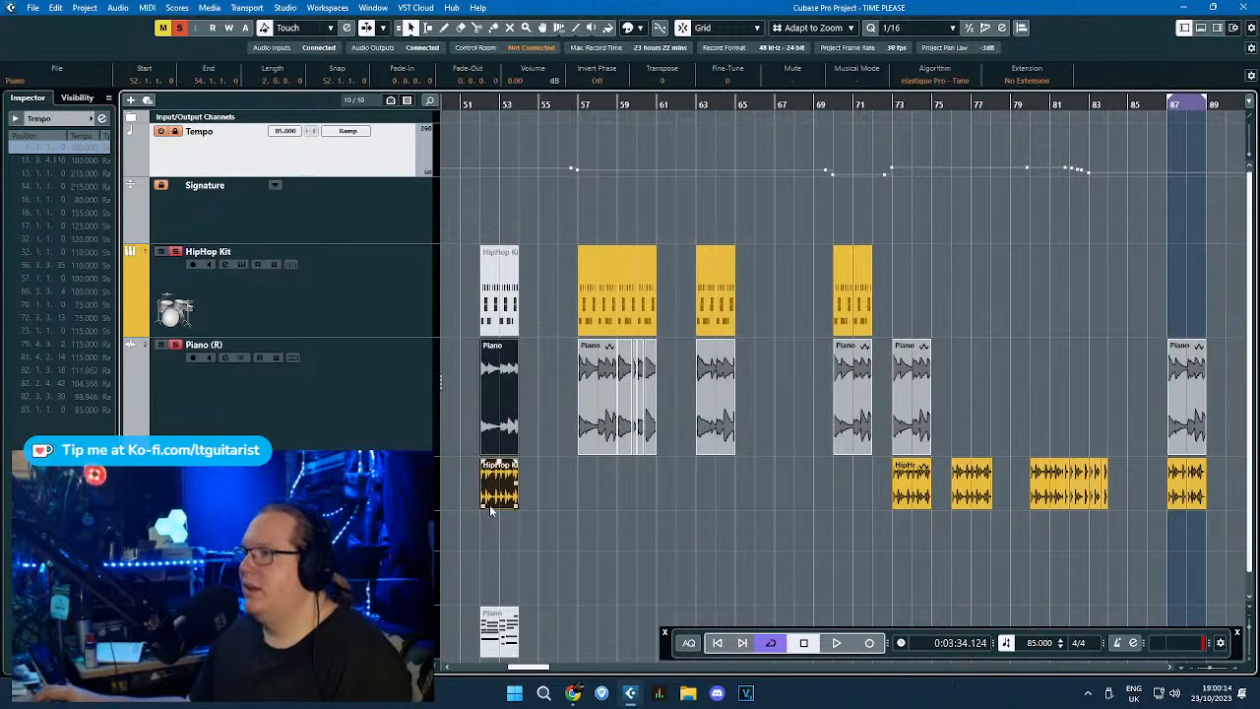
pyautogui.click(363, 399)
pyautogui.scroll(-4, 722, 407)
pyautogui.scroll(4, 916, 325)
pyautogui.scroll(2, 872, 261)
pyautogui.click(752, 102)
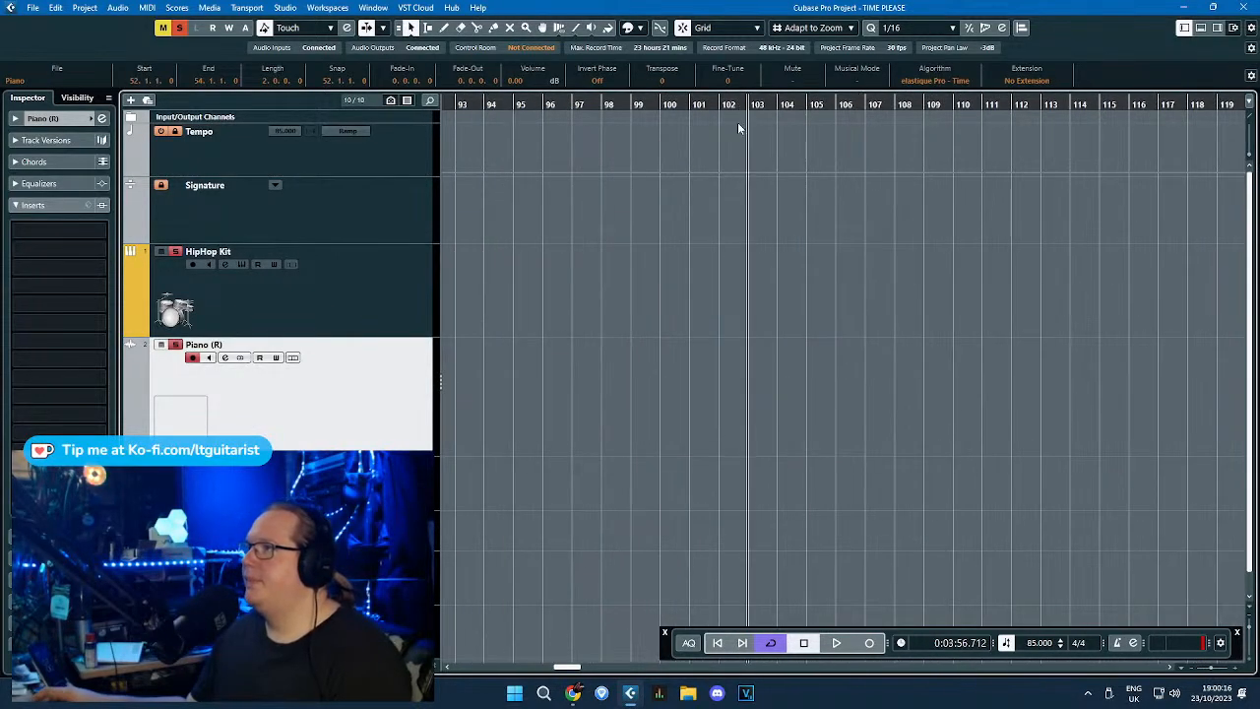
pyautogui.hotkey('ctrl', 'v')
pyautogui.scroll(4, 735, 187)
# Start playback and time-stretch both pasted loops together to end at bar 105, returning to normal sizing.
pyautogui.press('space')
pyautogui.scroll(3, 1029, 314)
pyautogui.moveTo(816, 290); pyautogui.dragTo(689, 499)
pyautogui.press('1')
pyautogui.press('1')
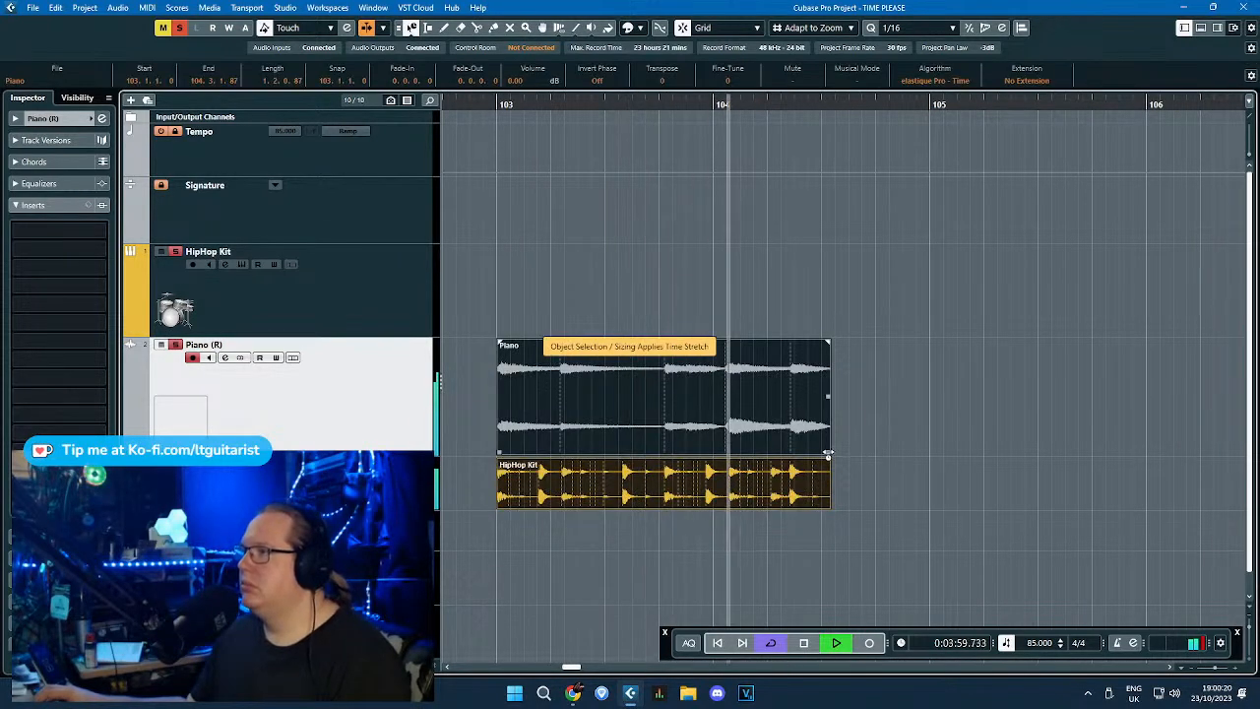
pyautogui.moveTo(830, 453); pyautogui.dragTo(929, 450)
pyautogui.press('1')
# Raise the bar 103 piano loop's volume to 5.25 dB and play both loops in a cycle from bar 103 to 105.
pyautogui.moveTo(716, 342); pyautogui.dragTo(724, 329)
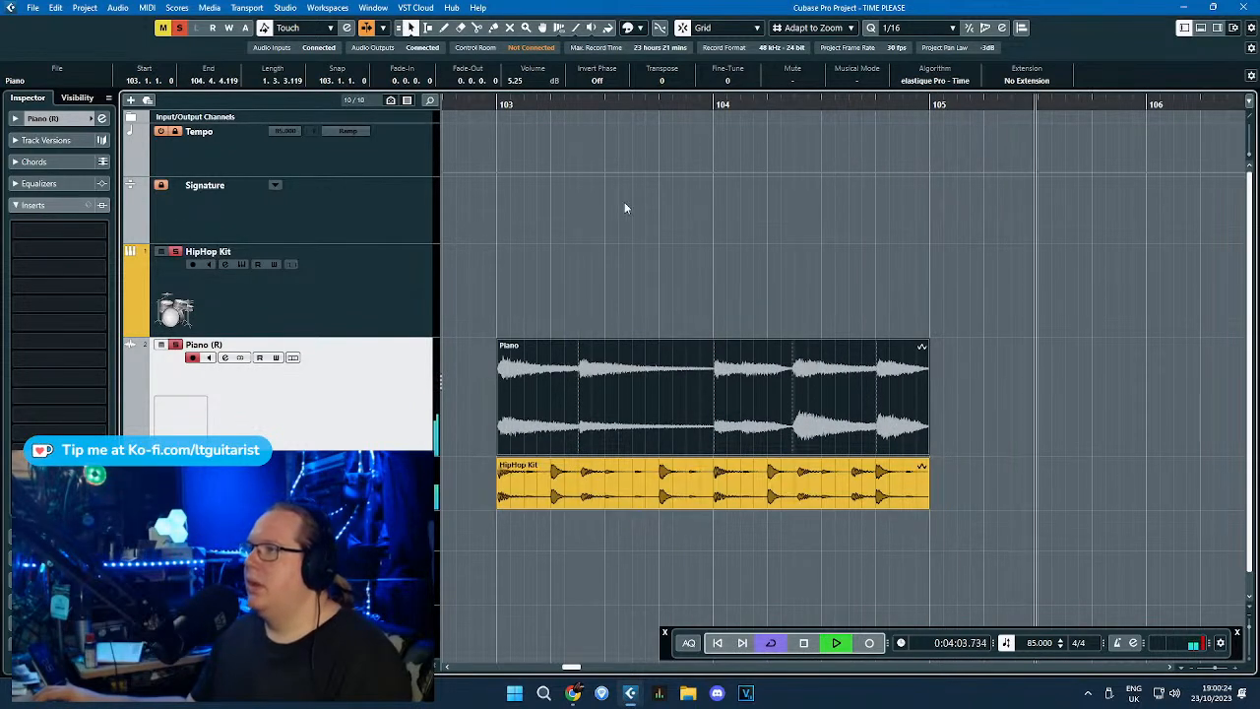
pyautogui.click(491, 107)
pyautogui.moveTo(497, 104); pyautogui.dragTo(929, 278)
pyautogui.scroll(-1, 928, 275)
pyautogui.click(1063, 321)
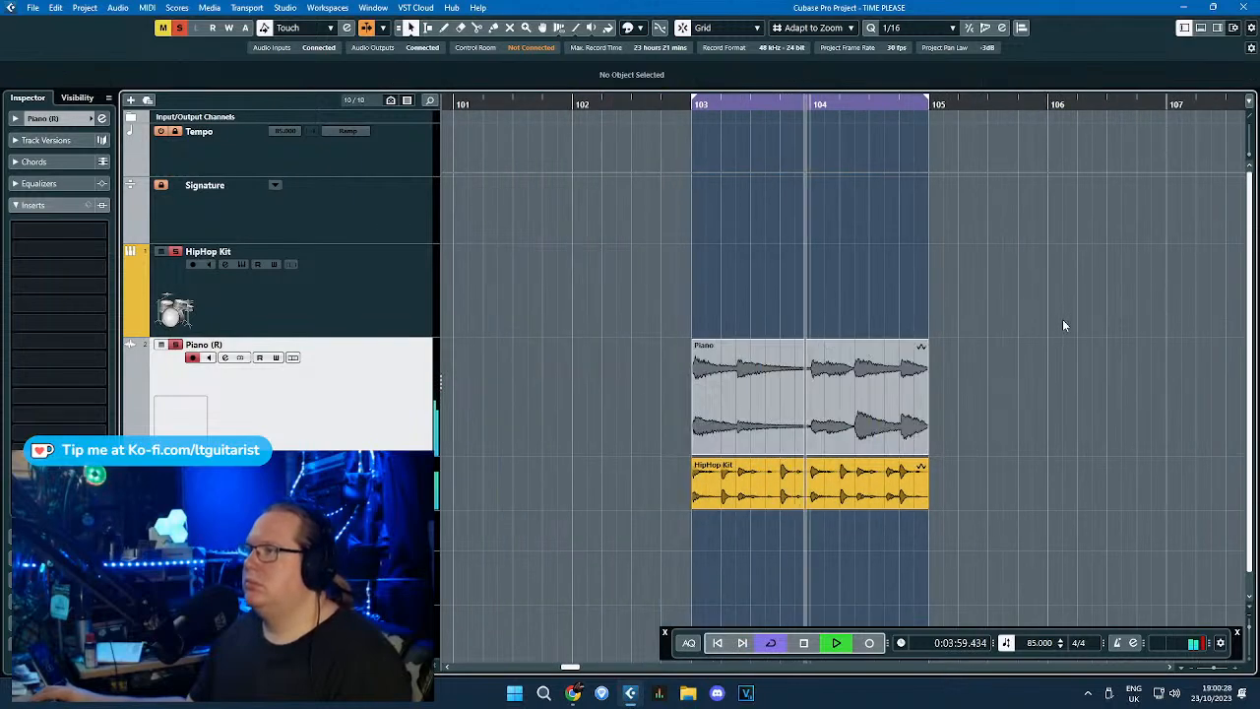
pyautogui.scroll(-3, 1056, 328)
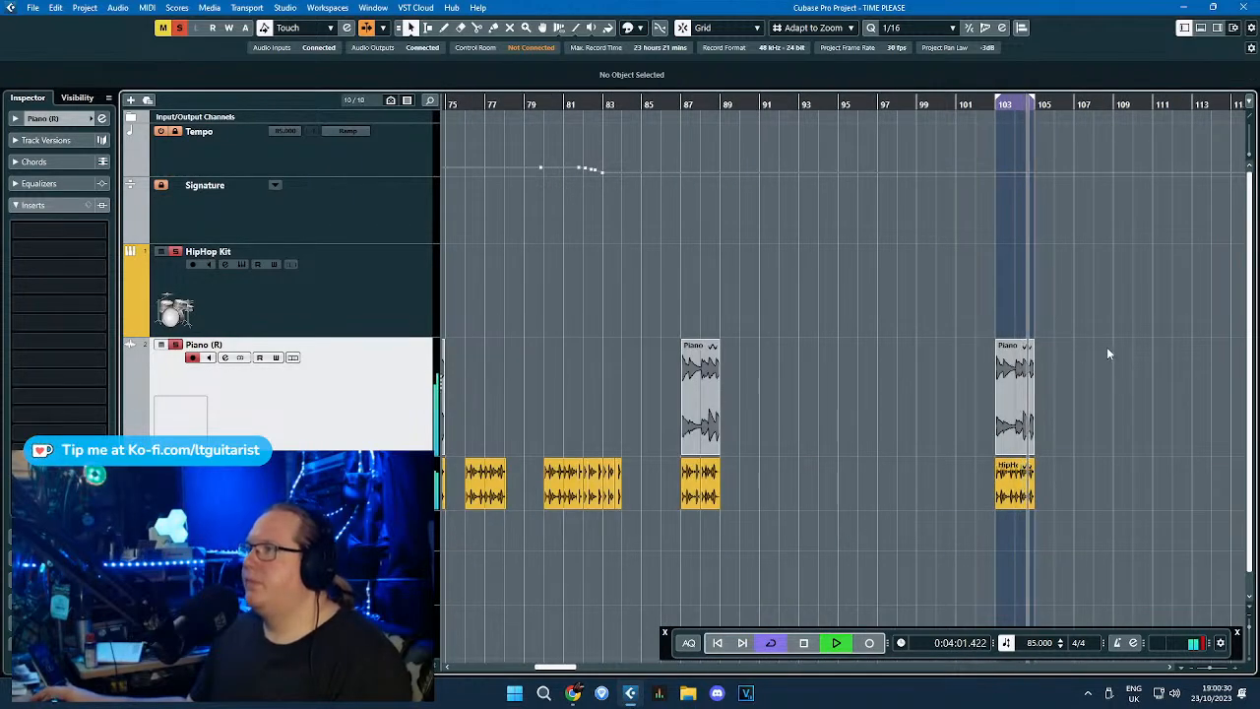
pyautogui.press('space')
# Copy the two-bar HipHop Kit MIDI part from bar 9 and place the copy at bar 103 under the audio loops.
pyautogui.scroll(-4, 1135, 348)
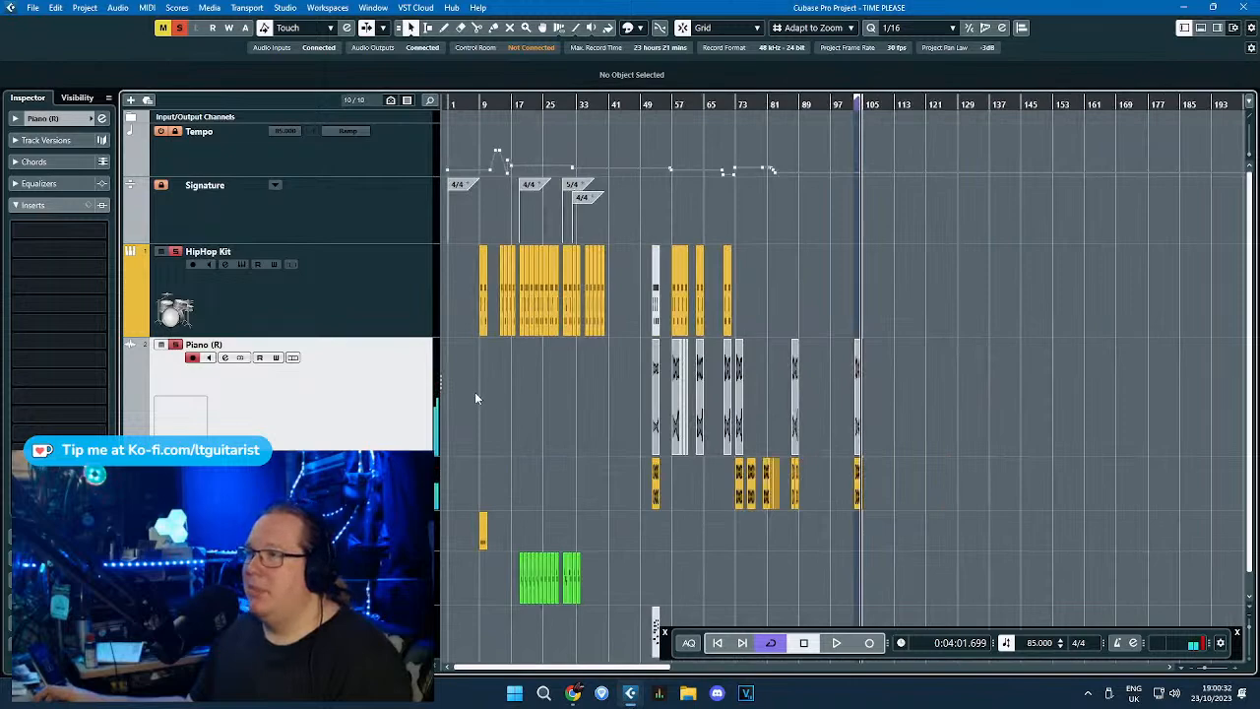
pyautogui.scroll(4, 475, 398)
pyautogui.click(563, 524)
pyautogui.scroll(-5, 566, 522)
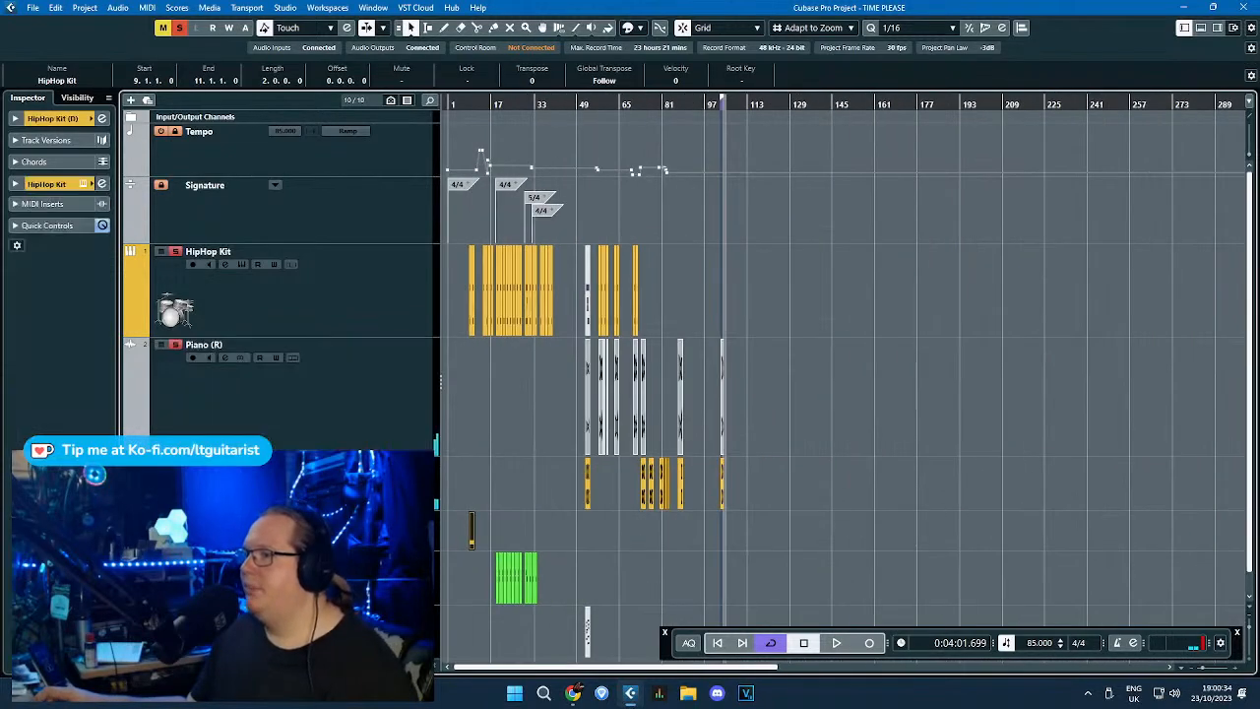
pyautogui.scroll(6, 728, 548)
pyautogui.hotkey('ctrl', 'v')
pyautogui.scroll(2, 994, 550)
pyautogui.moveTo(970, 542); pyautogui.dragTo(754, 539)
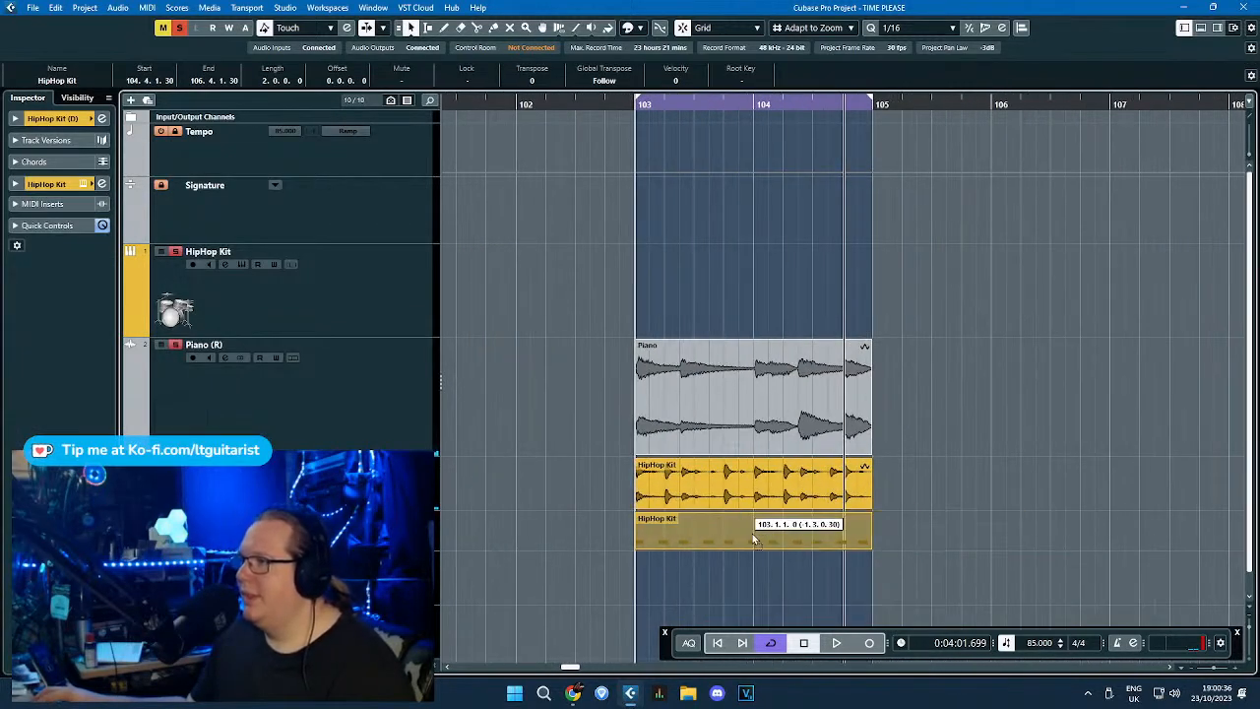
pyautogui.click(555, 420)
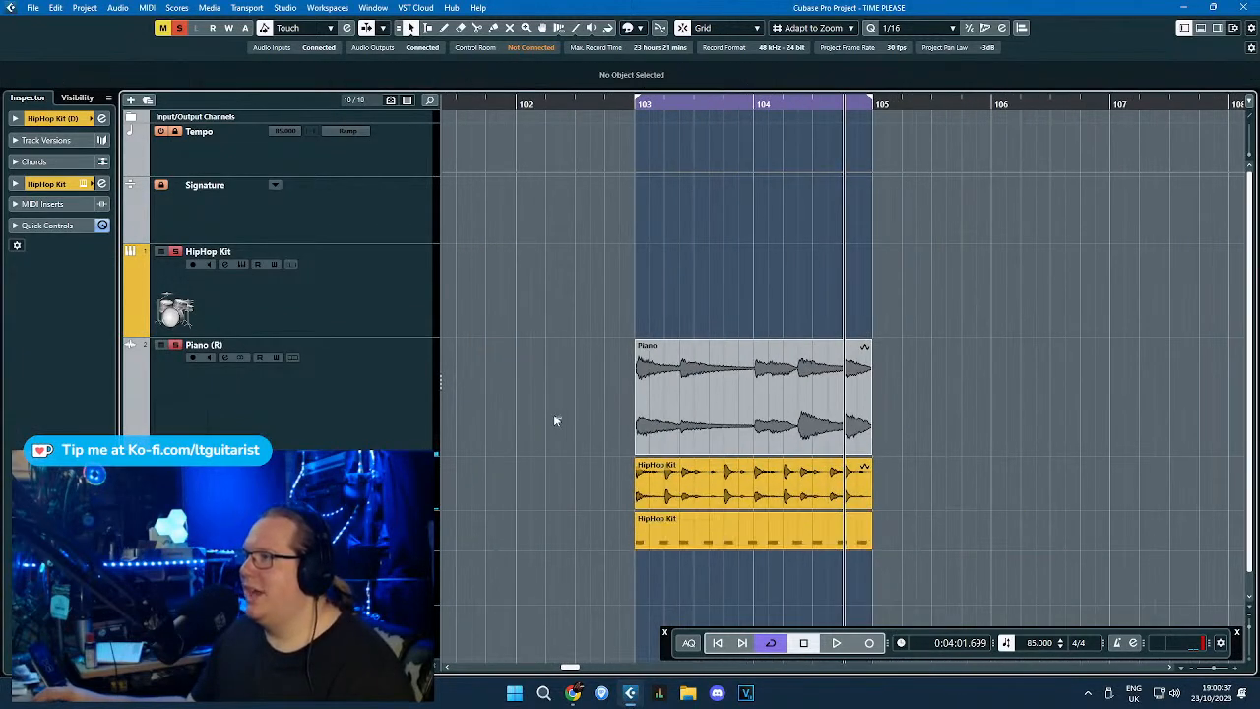
# Play back the cycle from bar 103 and move the copied MIDI part down to the green track.
pyautogui.click(623, 105)
pyautogui.press('space')
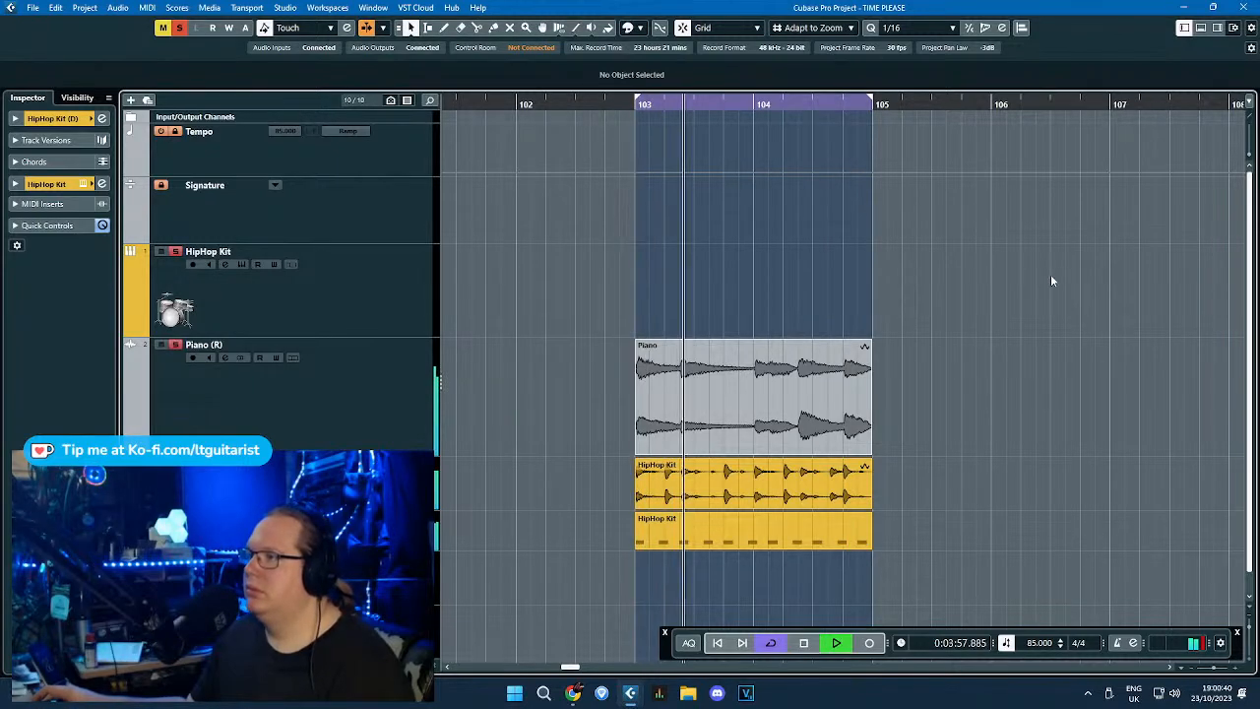
pyautogui.scroll(2, 1040, 274)
pyautogui.scroll(-2, 711, 288)
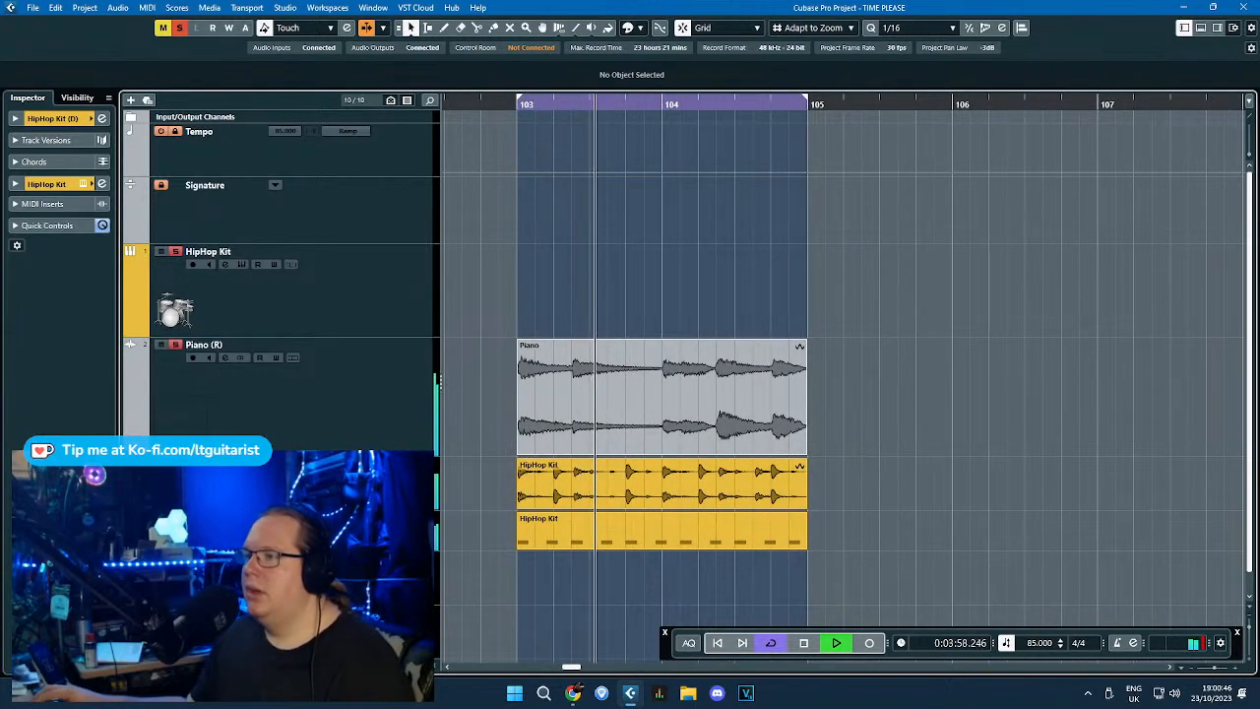
pyautogui.moveTo(527, 534); pyautogui.dragTo(522, 574)
pyautogui.click(485, 548)
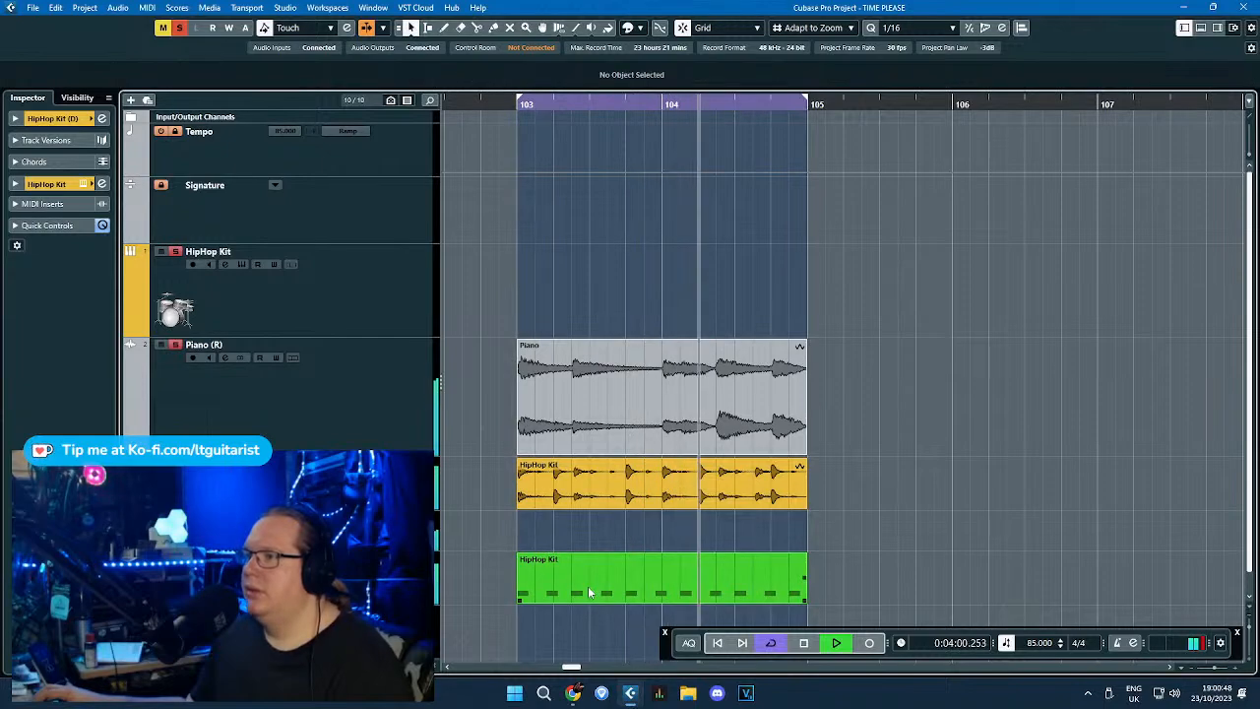
# Open the green MIDI part in the Key Editor and transpose all its notes, trying D#2 before moving them down to B1.
pyautogui.doubleClick(586, 589)
pyautogui.moveTo(396, 370); pyautogui.dragTo(282, 247)
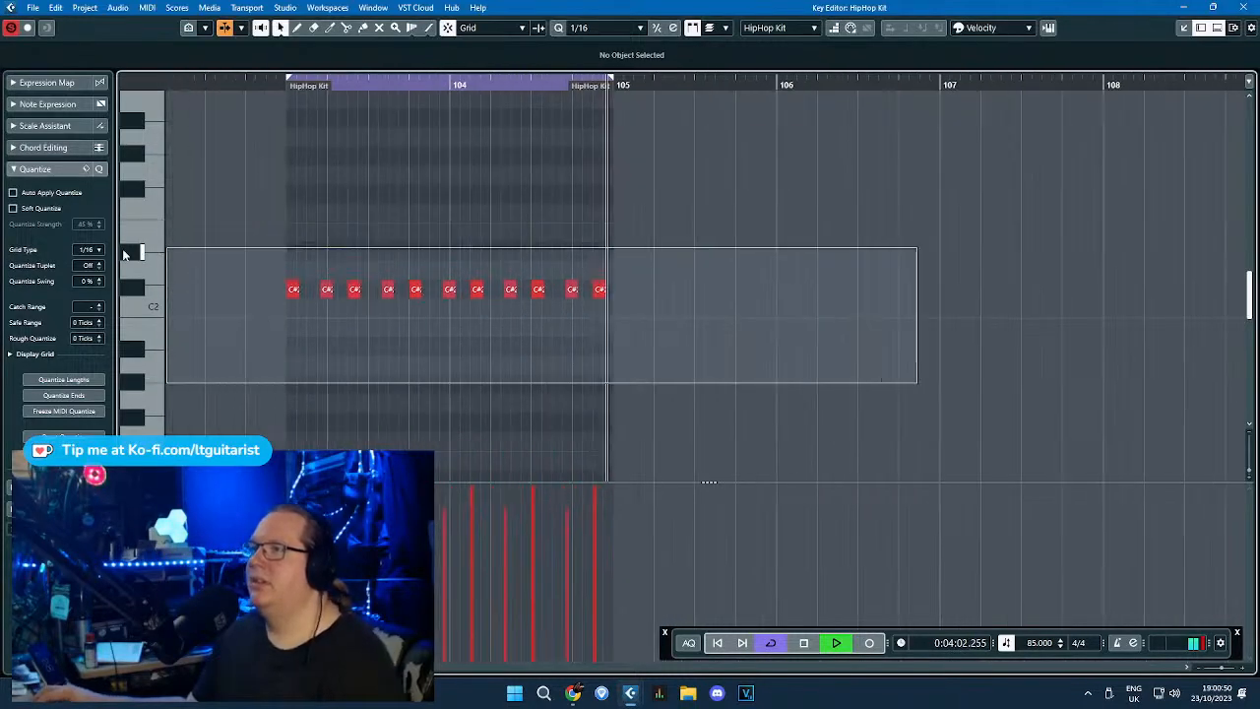
pyautogui.press('Up')
pyautogui.press('Up')
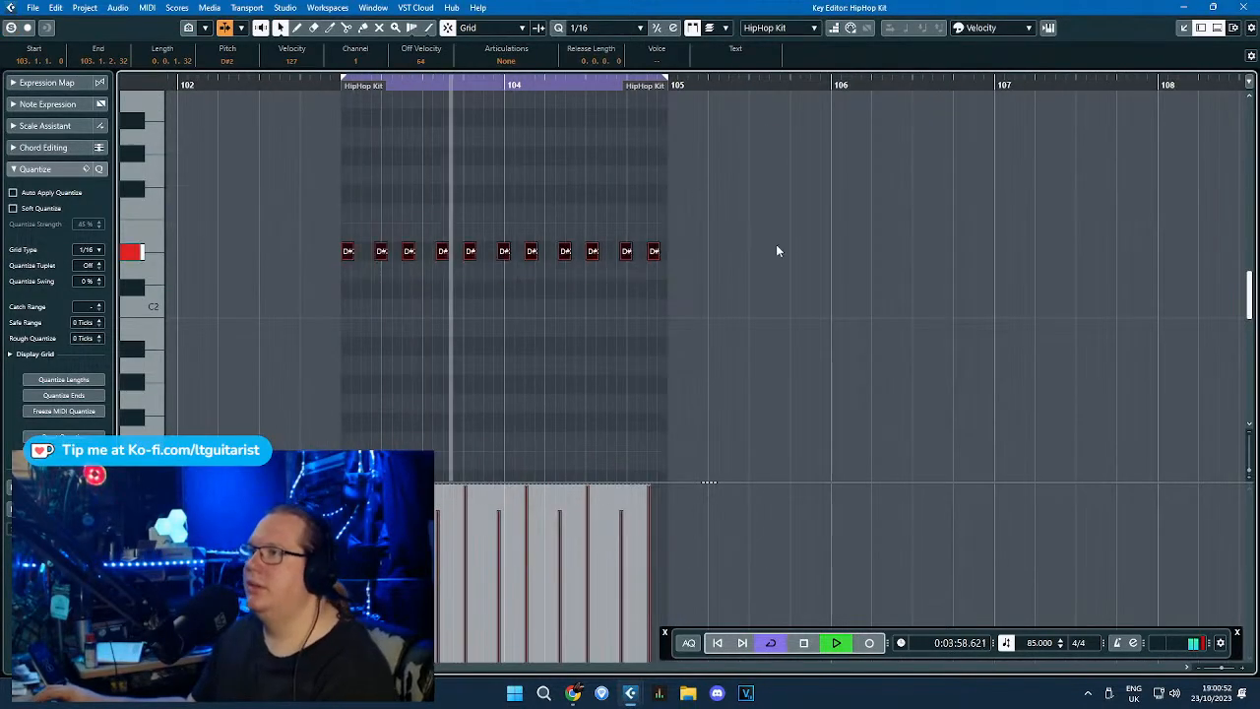
pyautogui.press('Down')
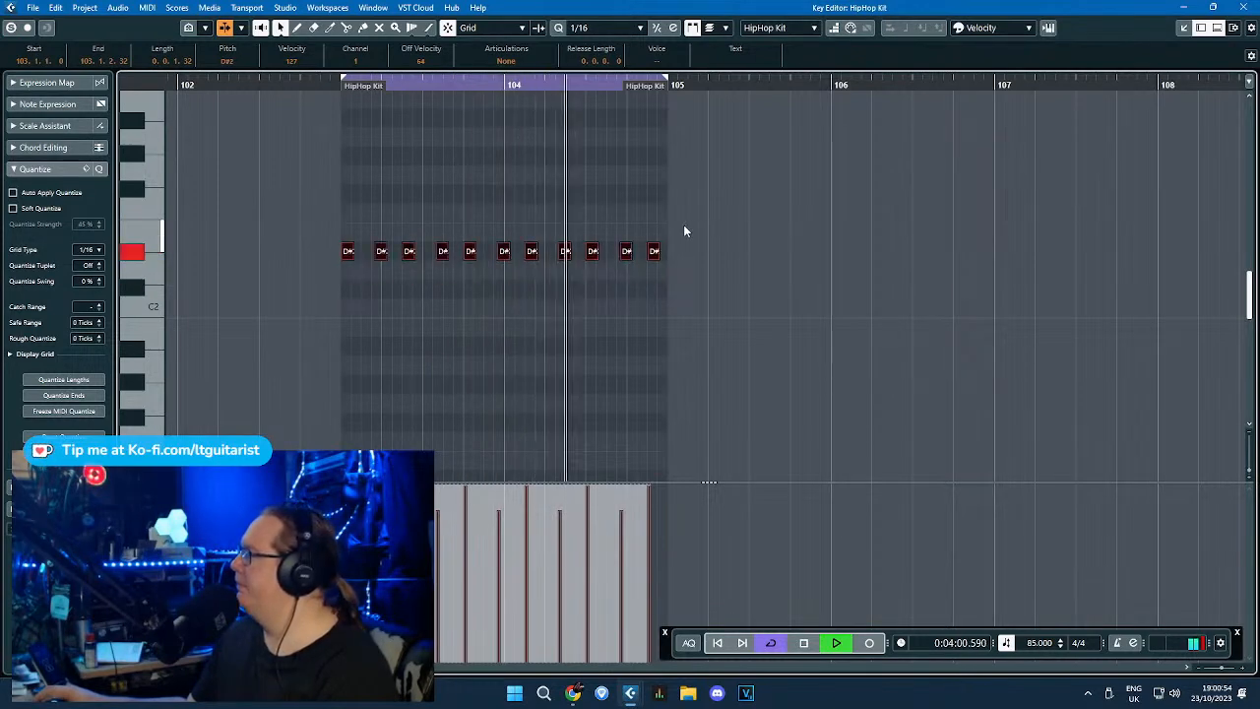
pyautogui.press('Down')
pyautogui.press('Down')
pyautogui.press('Down')
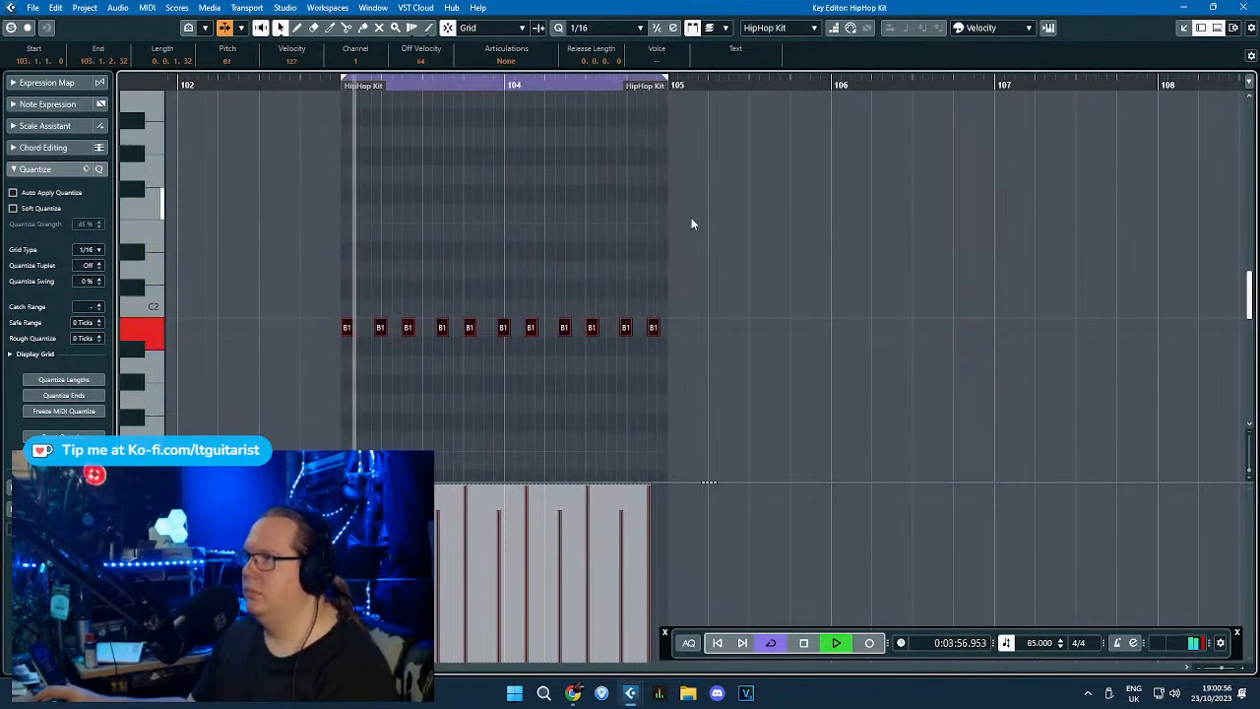
# Try transposing all notes of the green MIDI part down to F#1, raise them to G1, and stop playback.
pyautogui.press('Down')
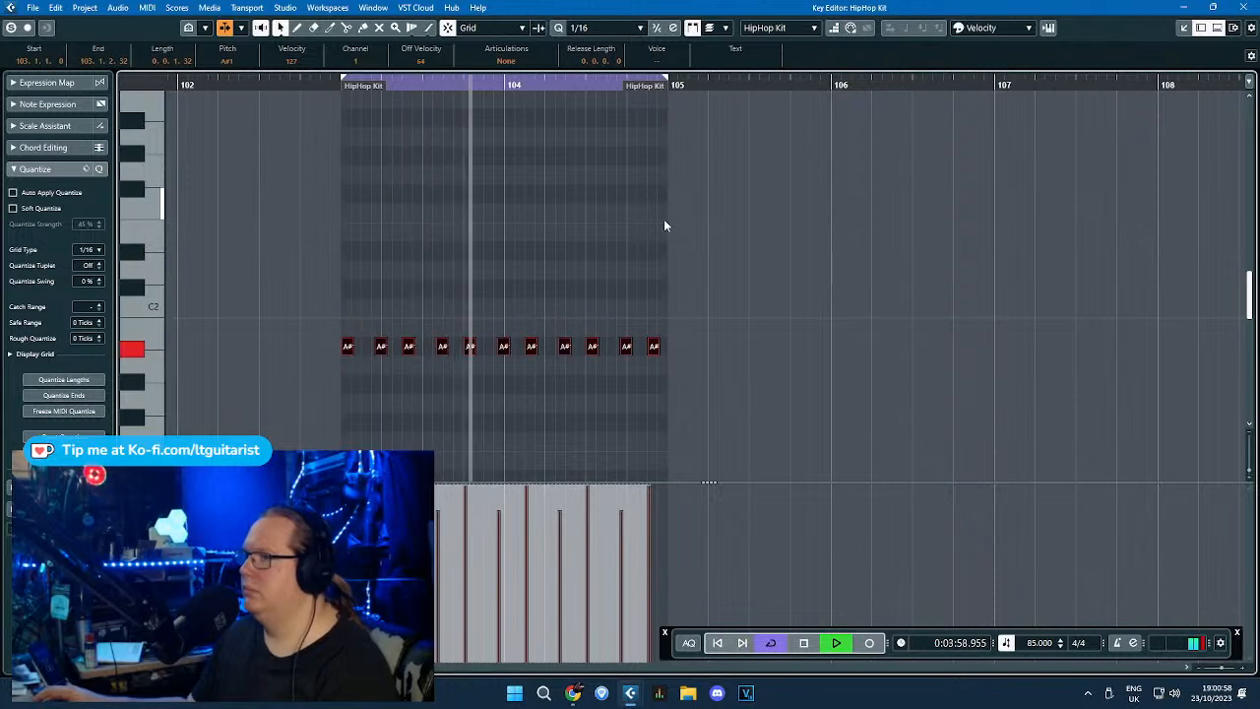
pyautogui.press('Down')
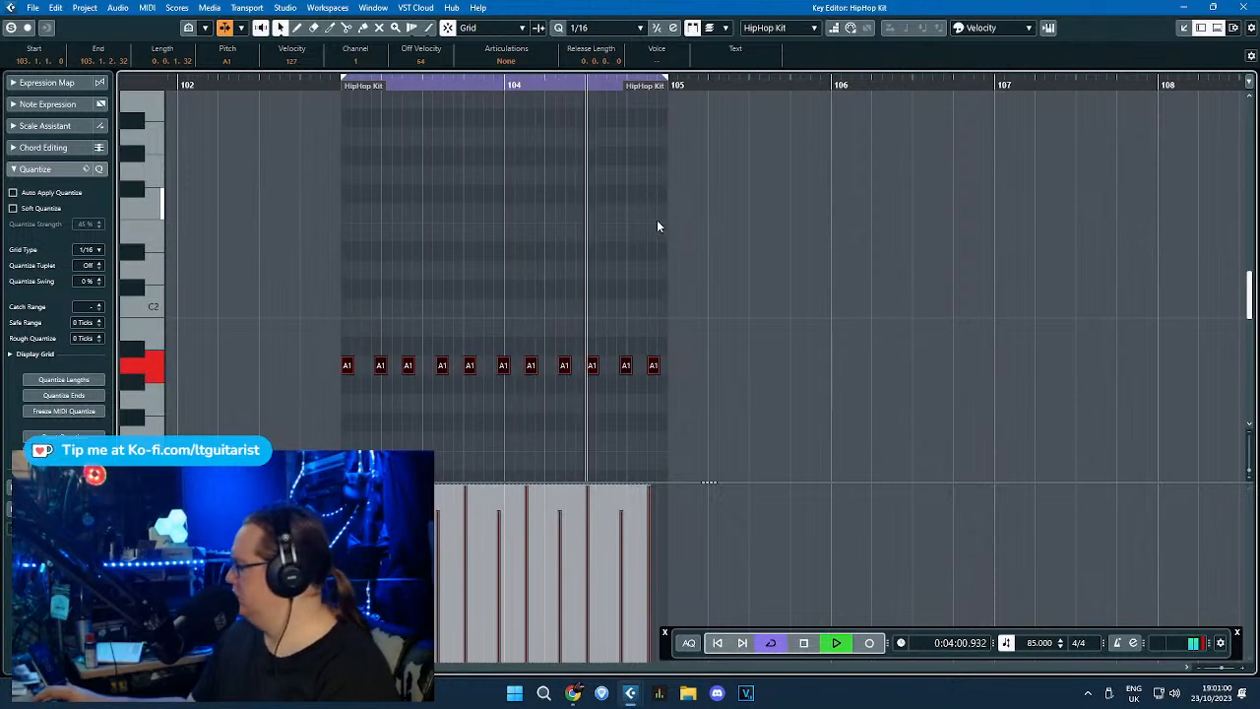
pyautogui.press('Down')
pyautogui.press('Down')
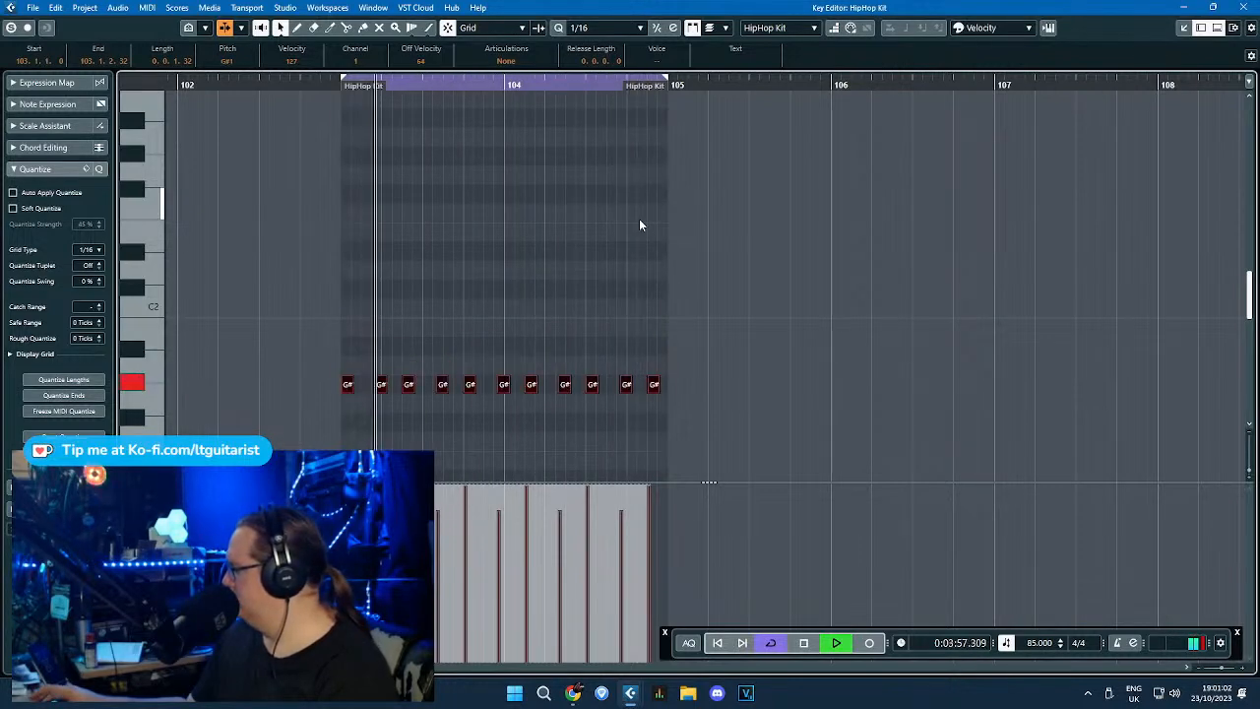
pyautogui.press('Down')
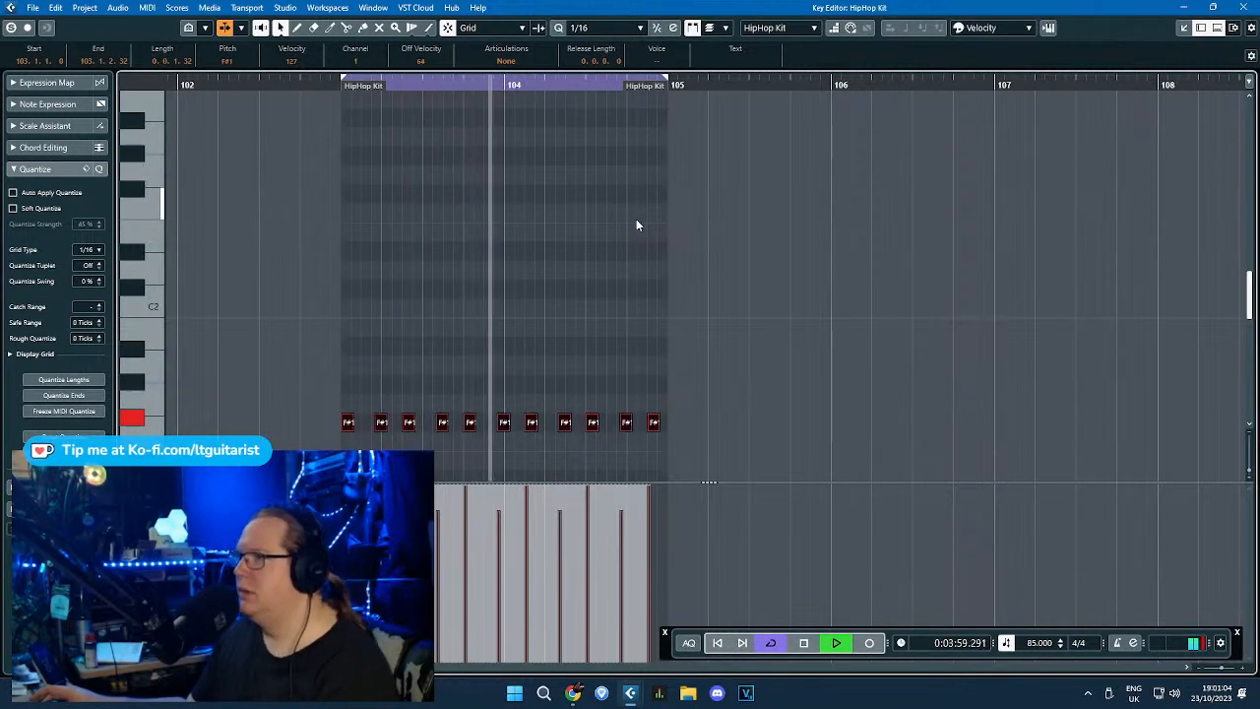
pyautogui.press('Down')
pyautogui.press('Up')
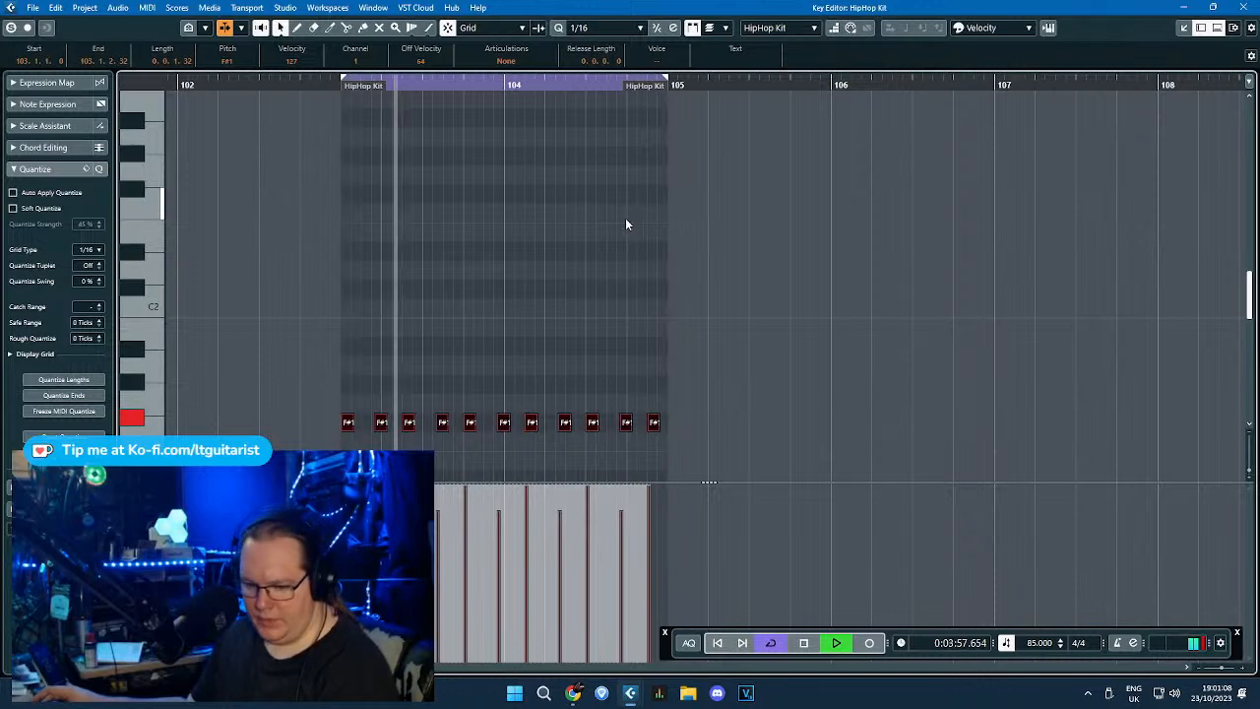
pyautogui.press('Up')
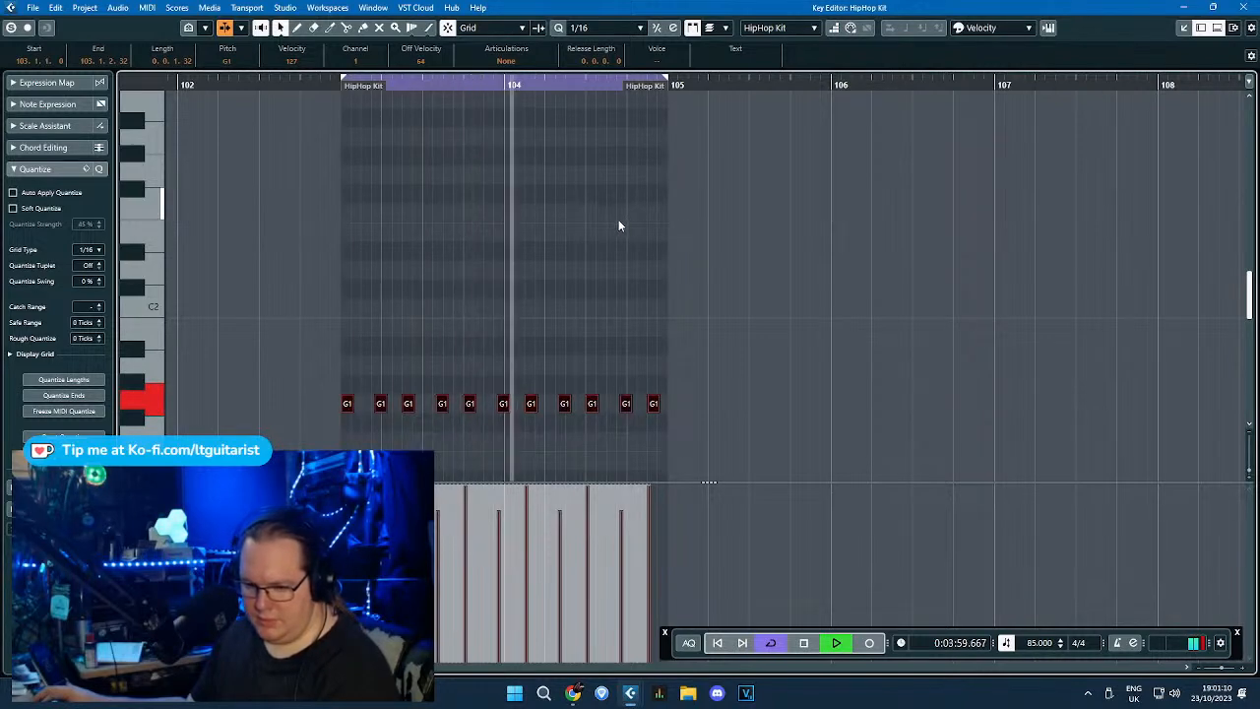
pyautogui.click(866, 210)
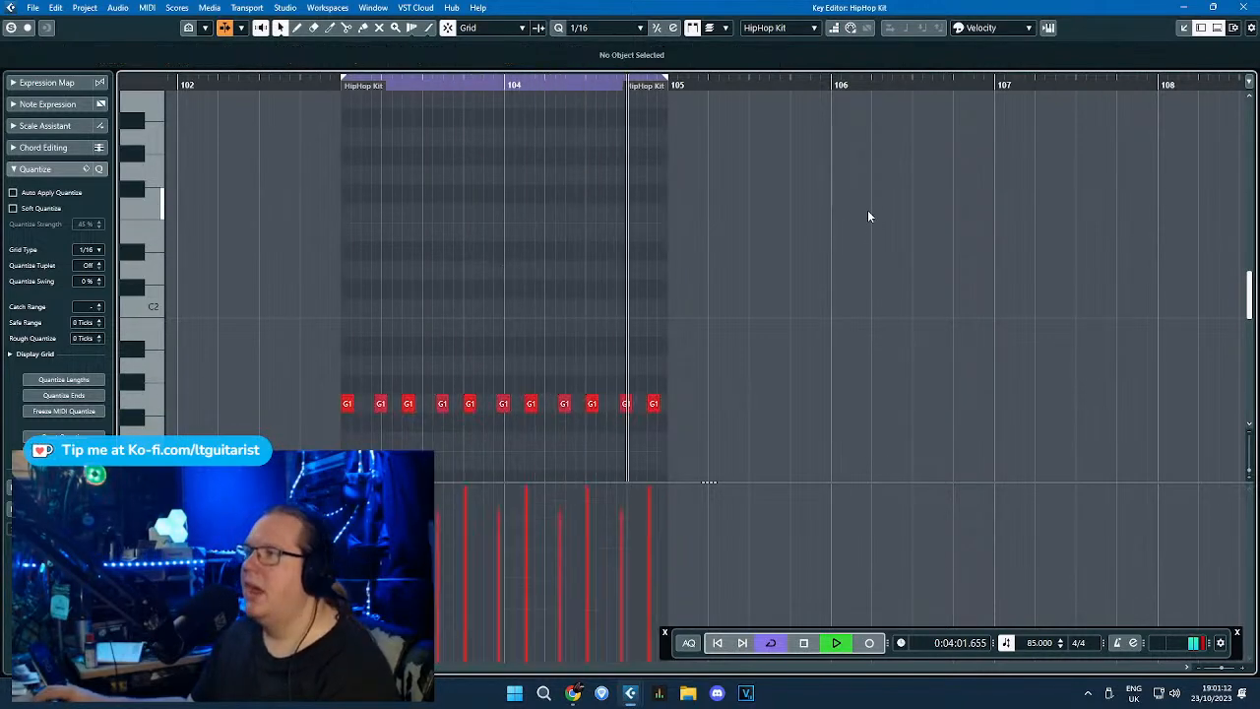
pyautogui.press('space')
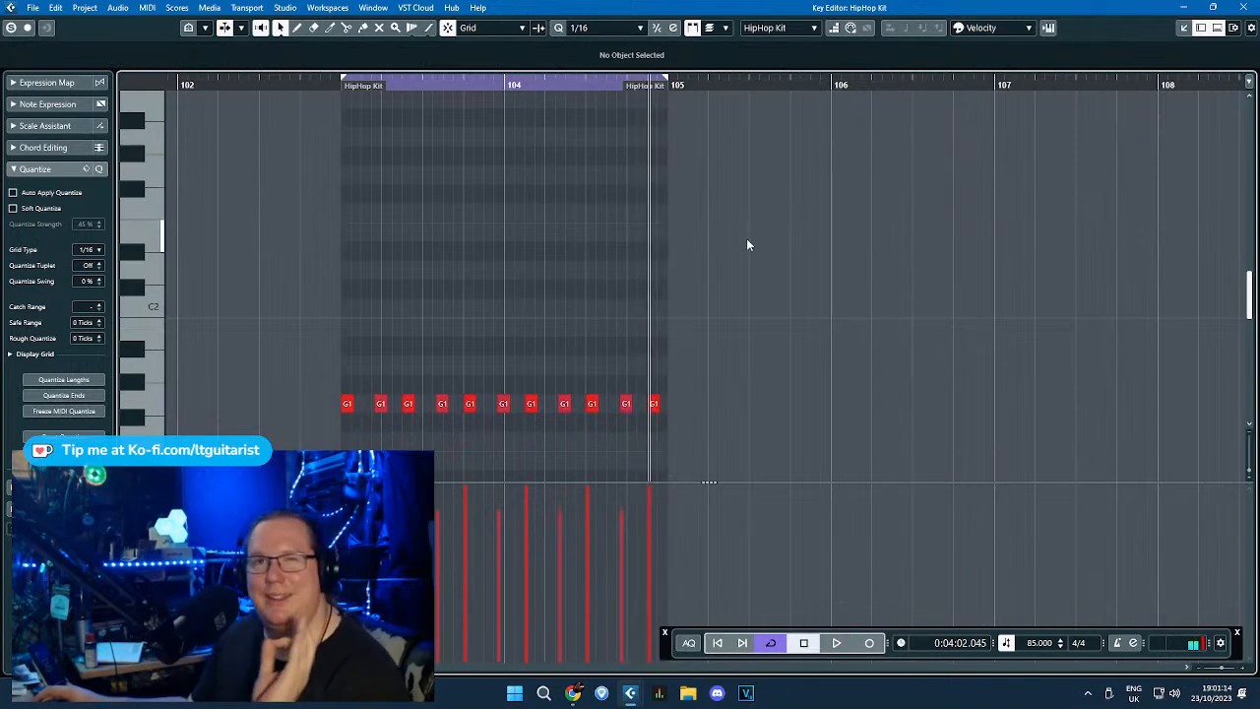
# Reopen the green HipHop Kit MIDI part, transpose all its notes up to C#2, and return to the project.
pyautogui.click(1241, 7)
pyautogui.click(1012, 401)
pyautogui.click(615, 588)
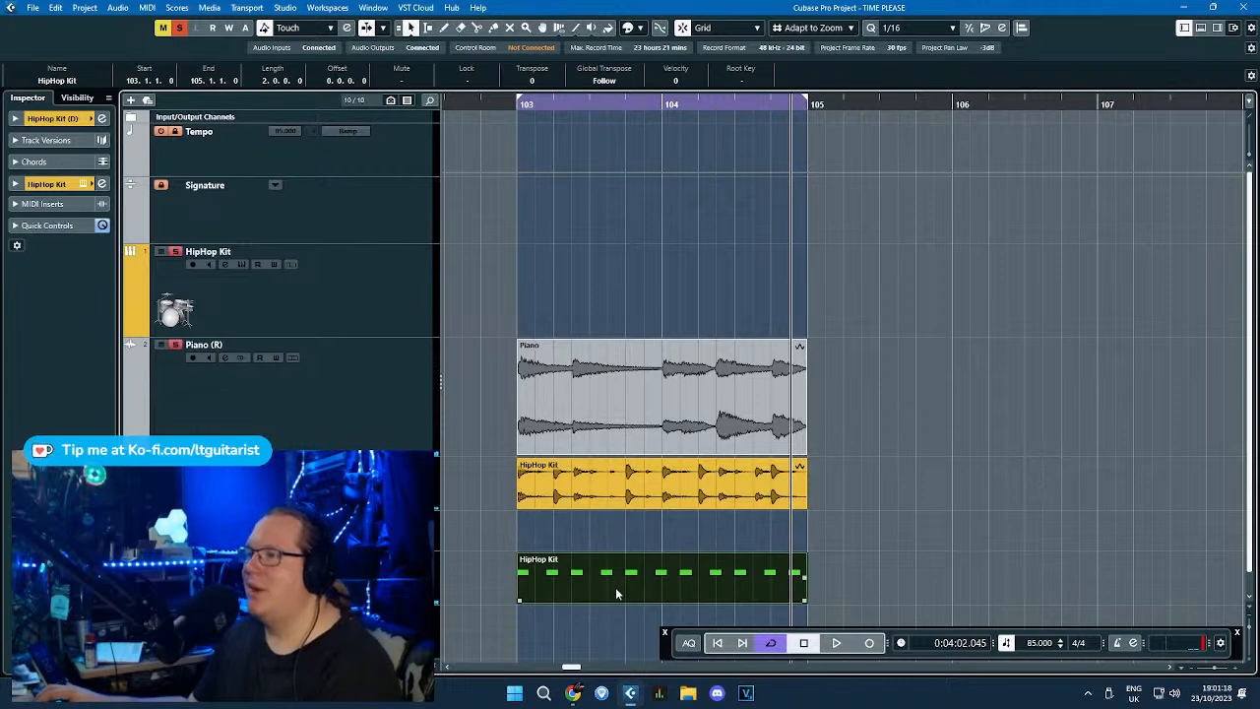
pyautogui.doubleClick(615, 587)
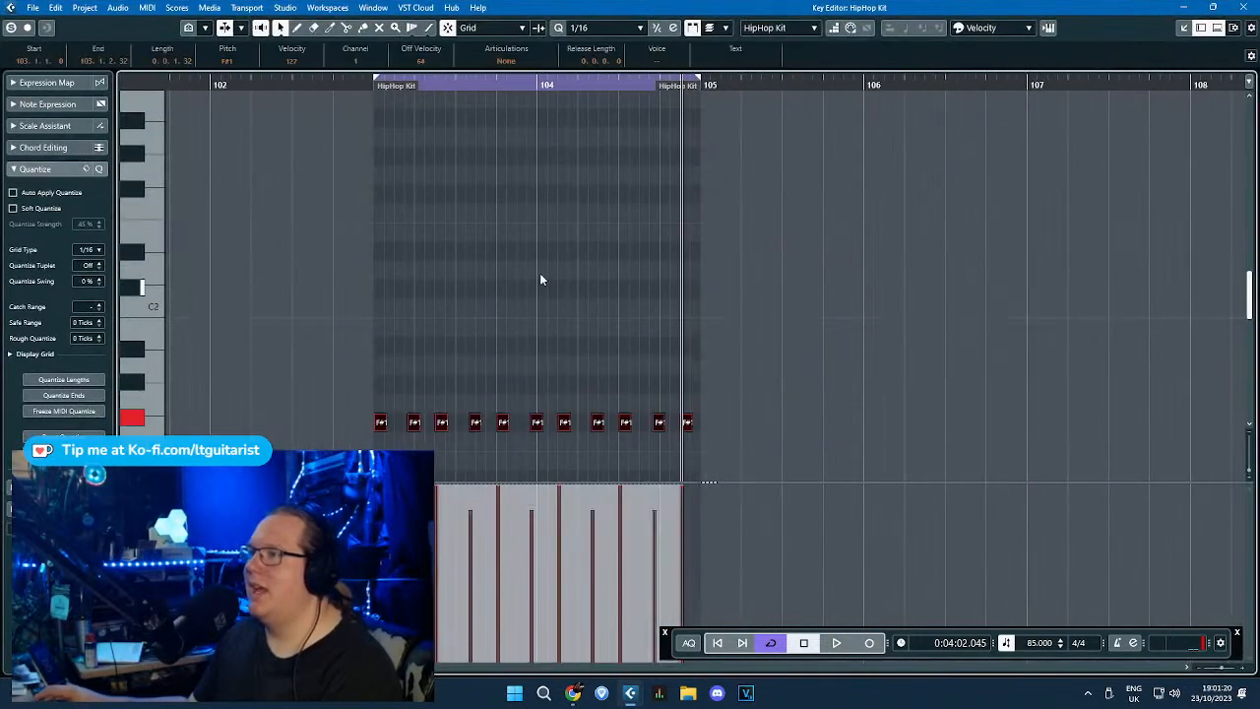
pyautogui.press('Up')
pyautogui.press('Up')
pyautogui.press('Up')
pyautogui.press('Up')
pyautogui.press('Up')
pyautogui.press('Up')
pyautogui.press('Up')
pyautogui.press('Up')
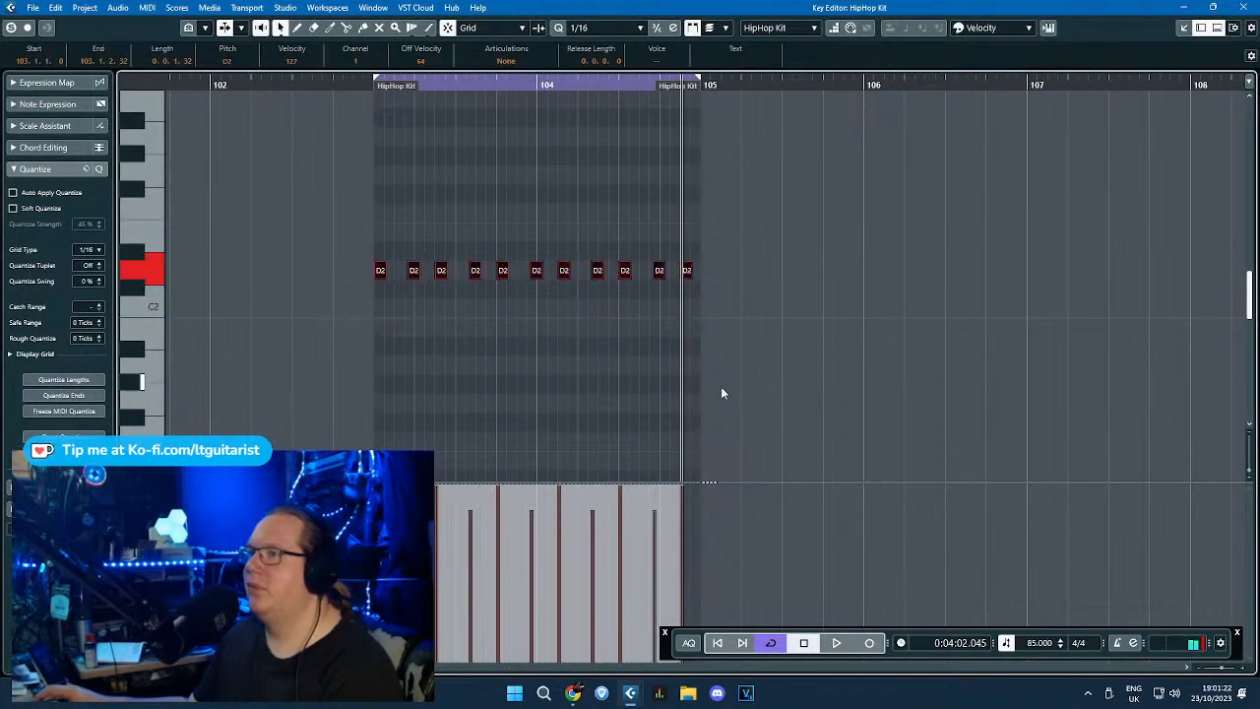
pyautogui.press('Up')
pyautogui.press('Up')
pyautogui.press('Up')
pyautogui.press('Down')
pyautogui.press('Down')
pyautogui.press('Down')
pyautogui.press('Down')
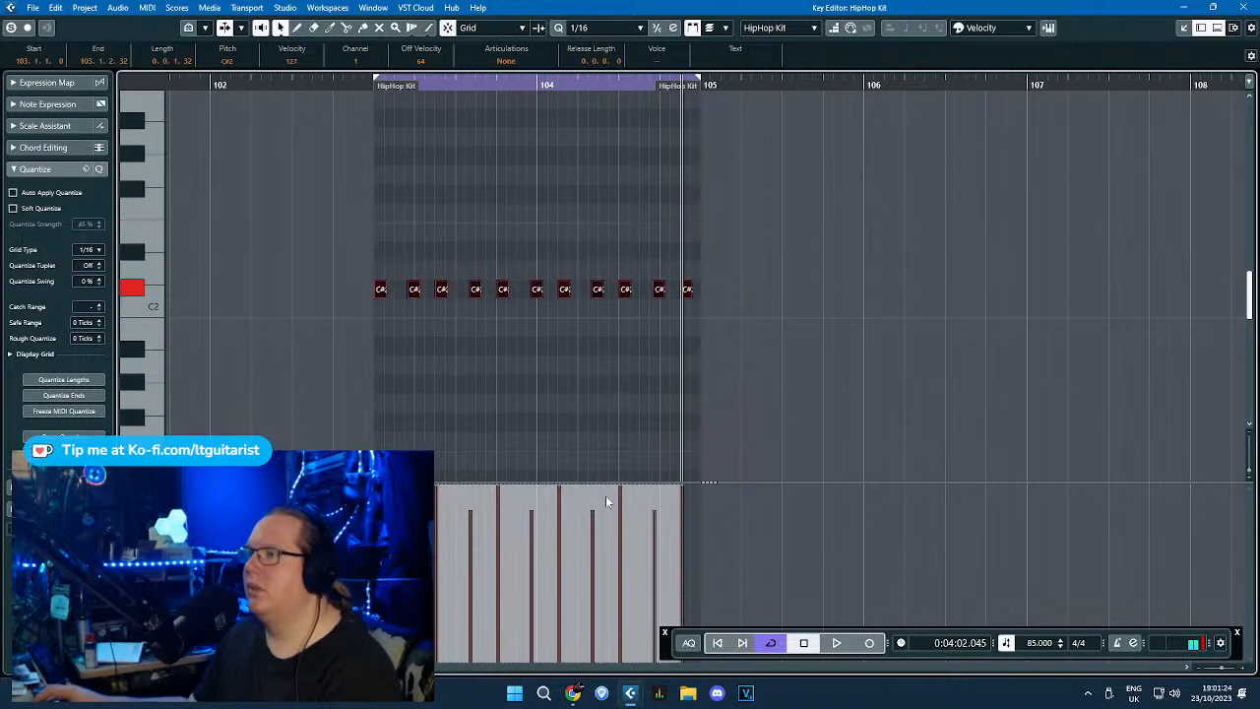
pyautogui.click(575, 404)
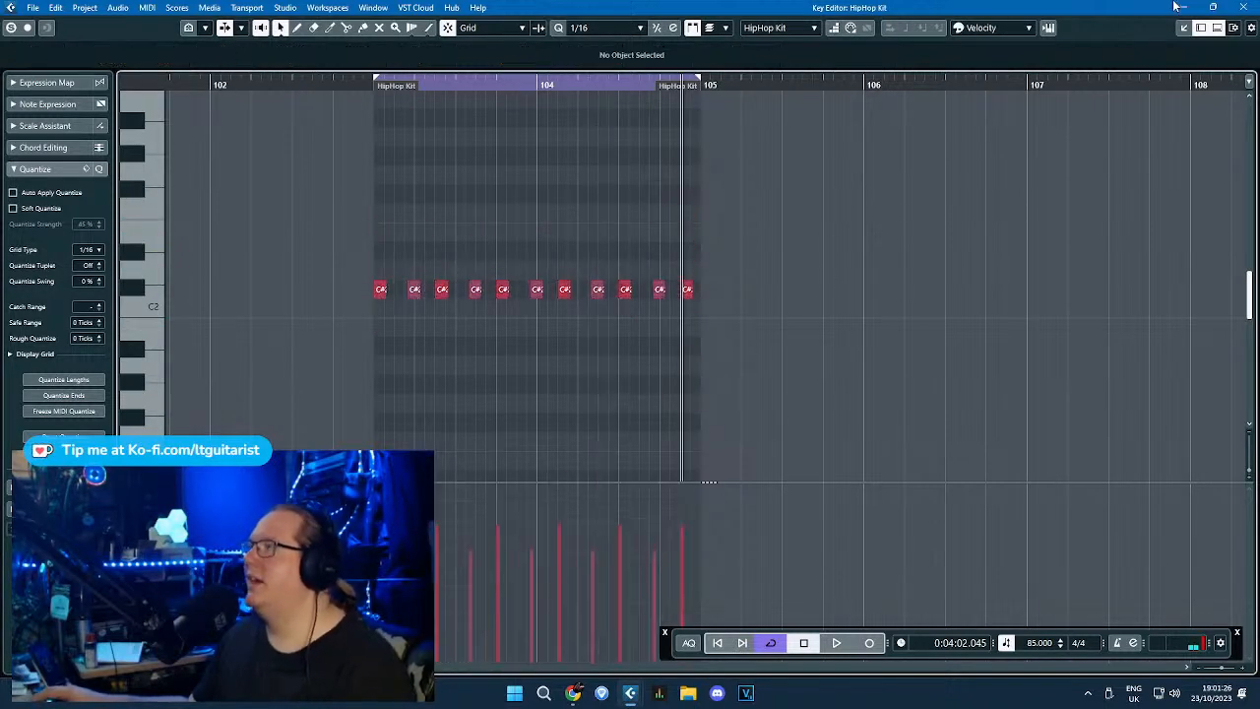
pyautogui.click(1239, 7)
# Duplicate the piano, HipHop Kit audio and MIDI parts from bar 103 at bar 105, and extend the cycle to bar 107.
pyautogui.press('space')
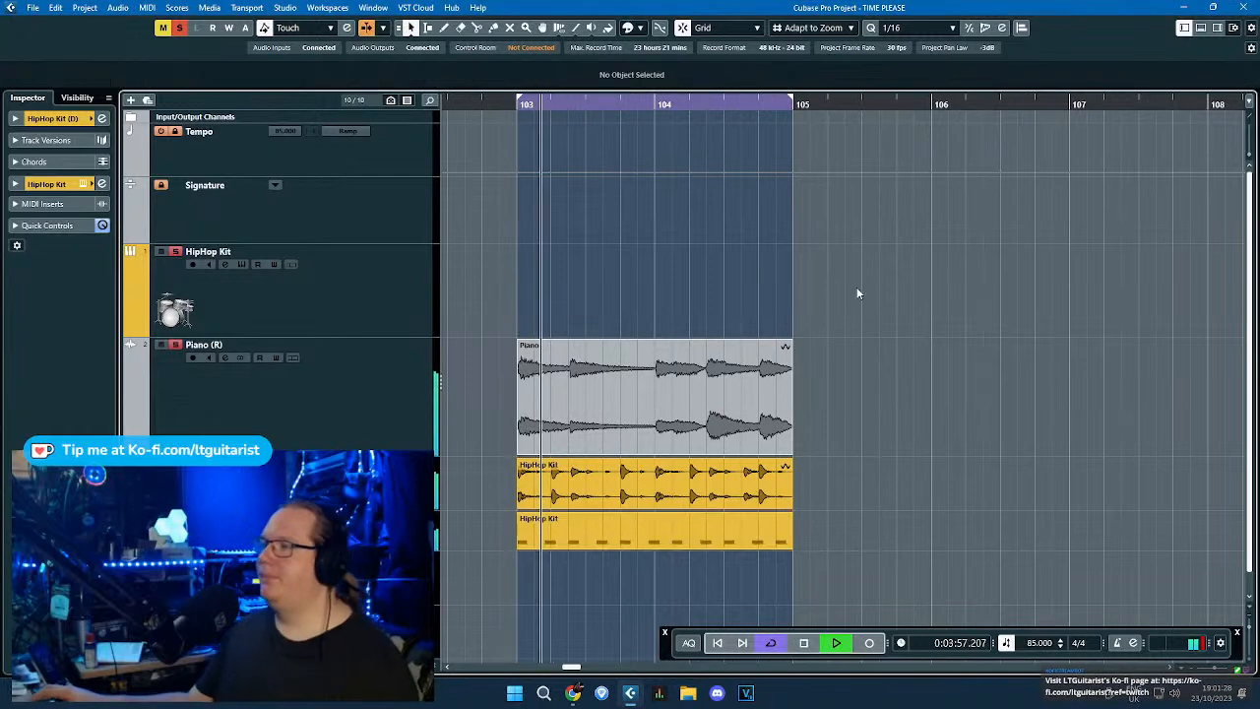
pyautogui.moveTo(940, 274); pyautogui.dragTo(589, 481)
pyautogui.hotkey('ctrl', 'd')
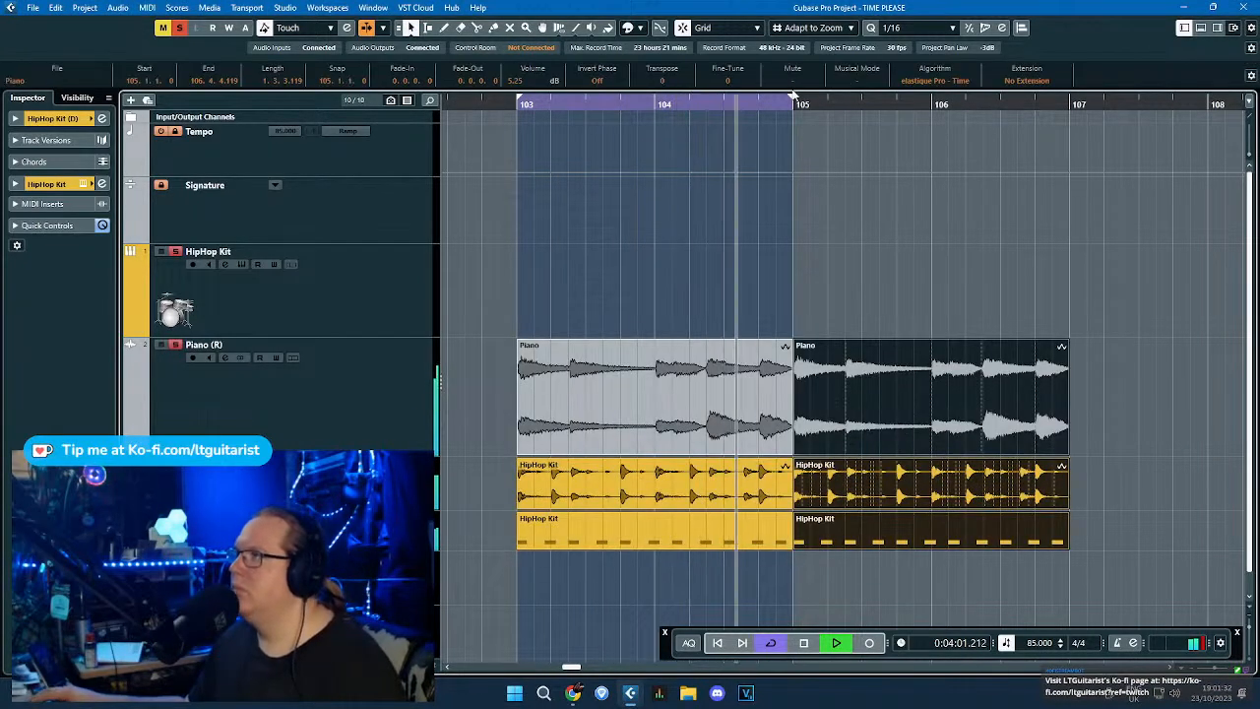
pyautogui.moveTo(794, 95); pyautogui.dragTo(1069, 96)
pyautogui.click(1101, 234)
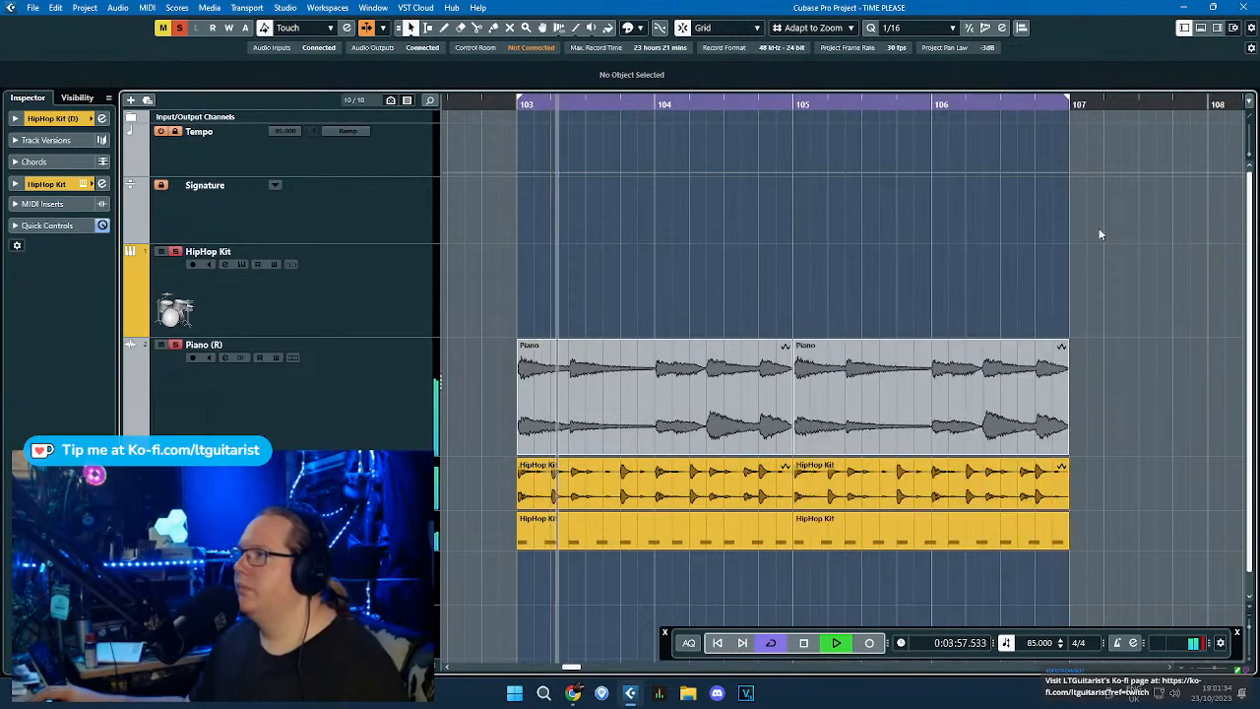
# Open the piano loop in the Sample Editor, change its stretch algorithm to elastique Pro - Tape, and resume playback in the project.
pyautogui.doubleClick(712, 389)
pyautogui.moveTo(833, 45)
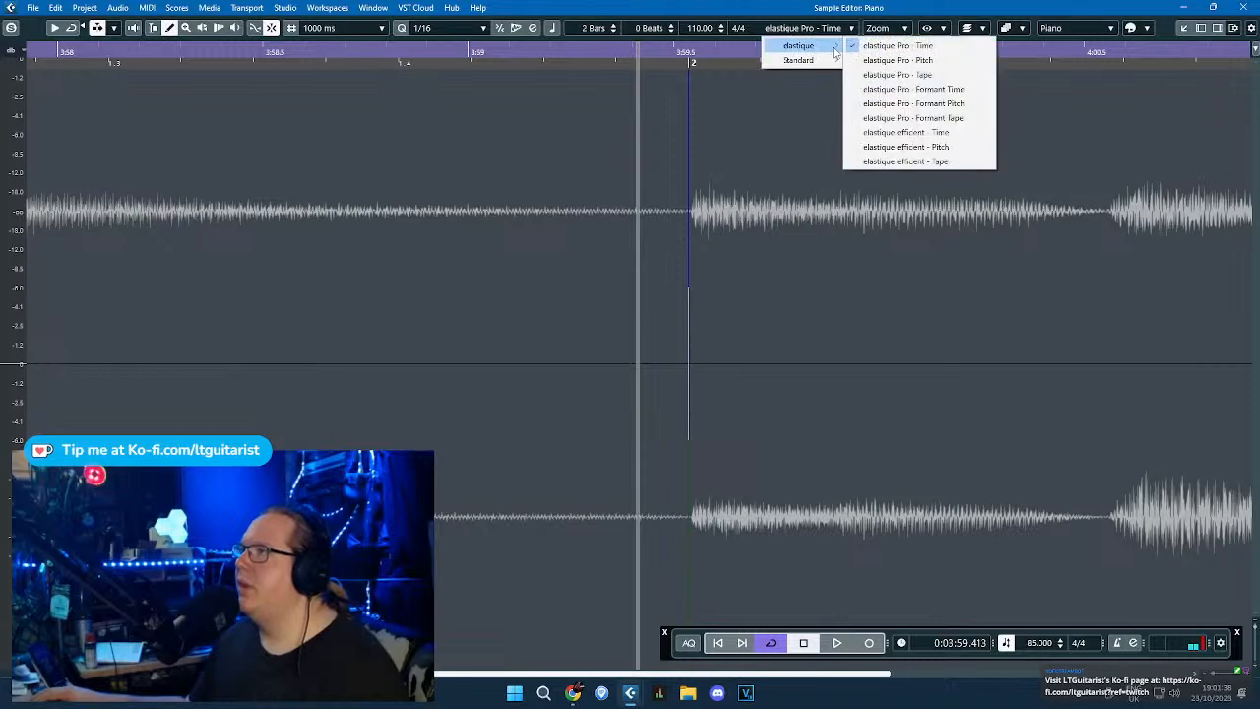
pyautogui.click(892, 46)
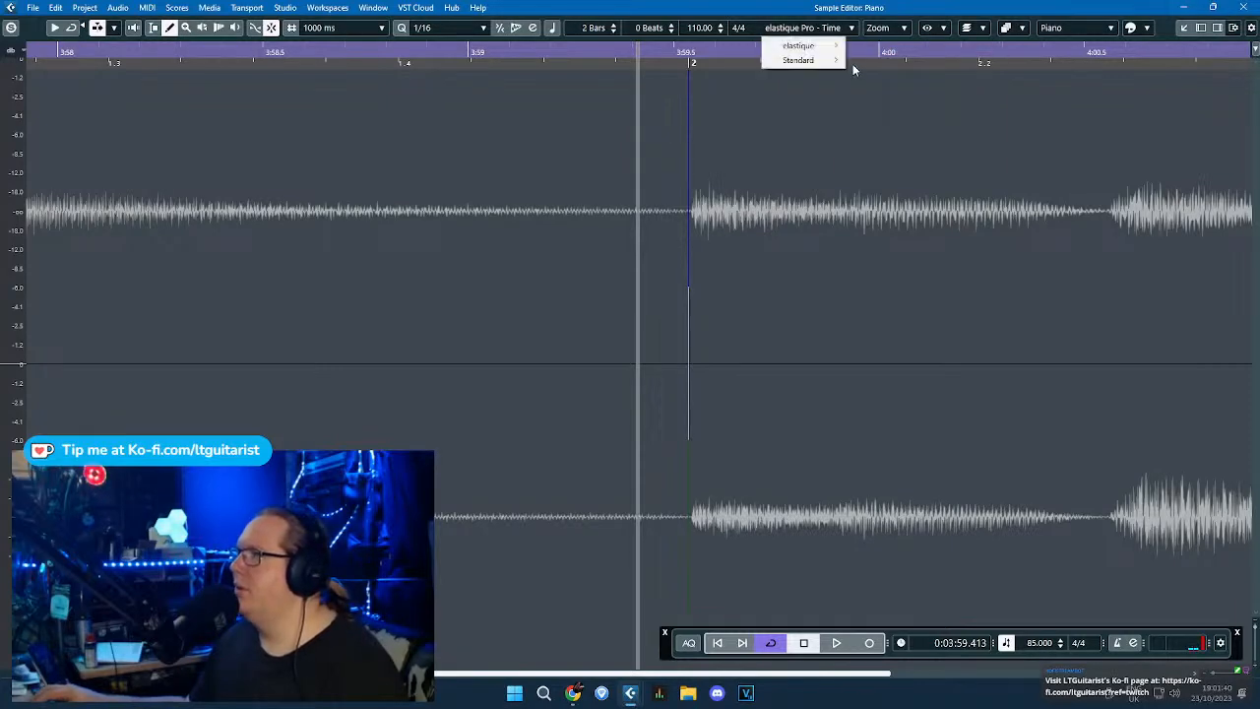
pyautogui.click(896, 74)
pyautogui.click(1247, 7)
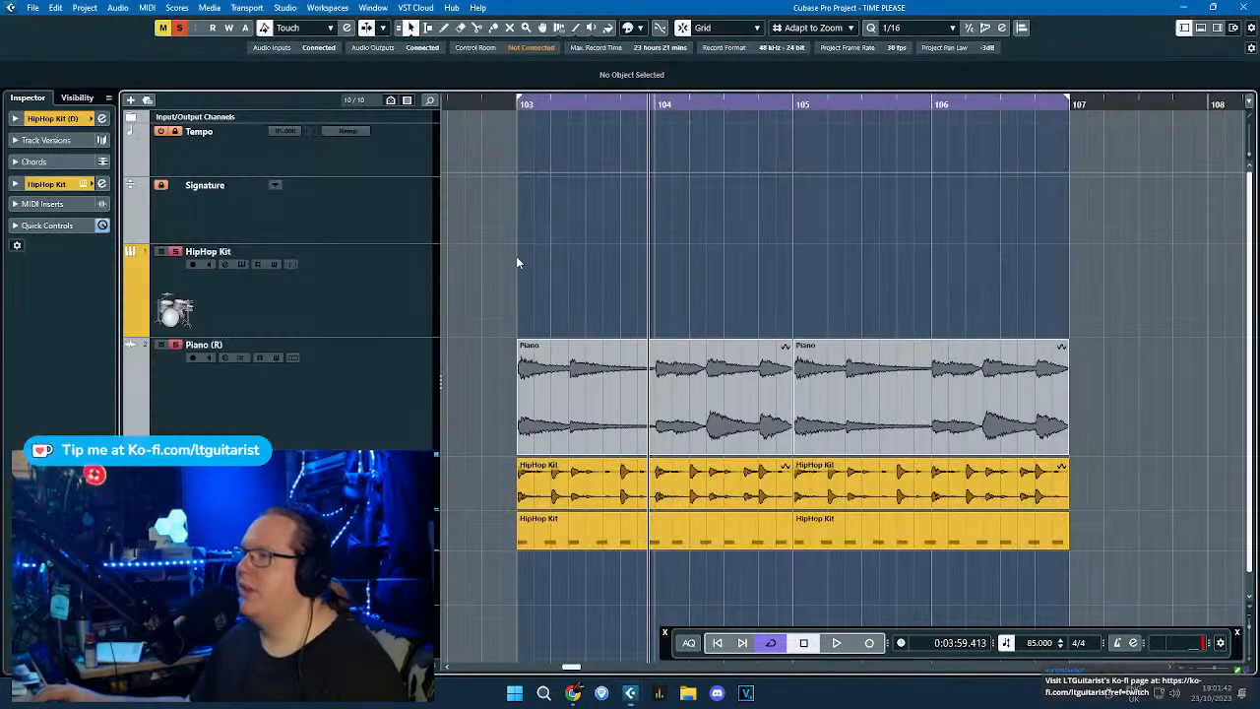
pyautogui.press('space')
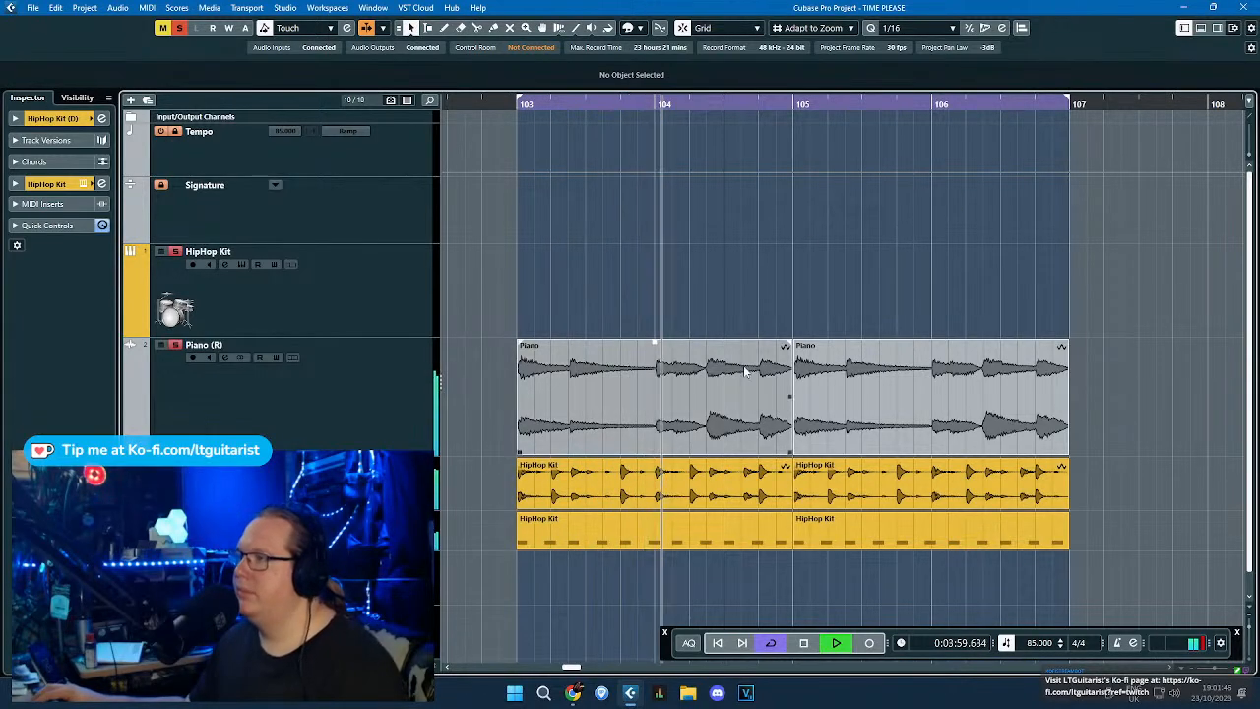
# Split the piano loop that starts at bar 105 at bar 106 and delete its second half.
pyautogui.scroll(-1, 891, 266)
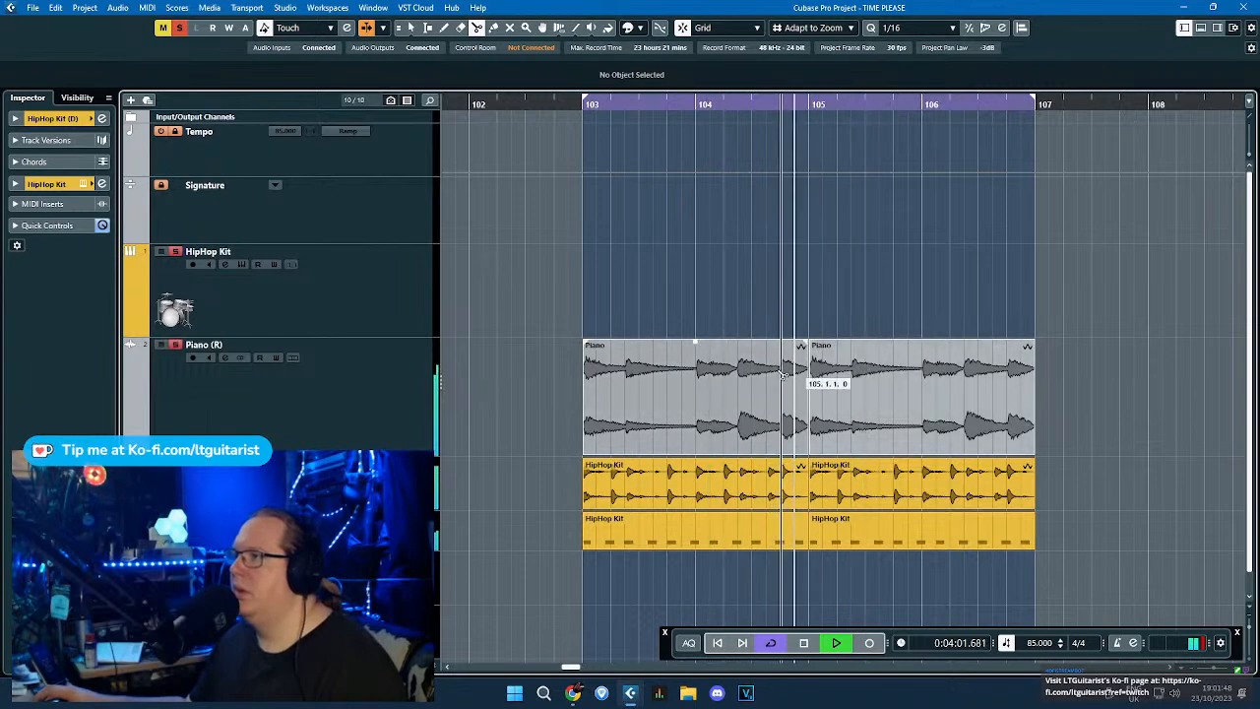
pyautogui.moveTo(1180, 327)
pyautogui.mouseDown()
pyautogui.moveTo(643, 487)
pyautogui.moveTo(1064, 376)
pyautogui.mouseUp()
pyautogui.scroll(2, 1016, 383)
pyautogui.click(859, 403)
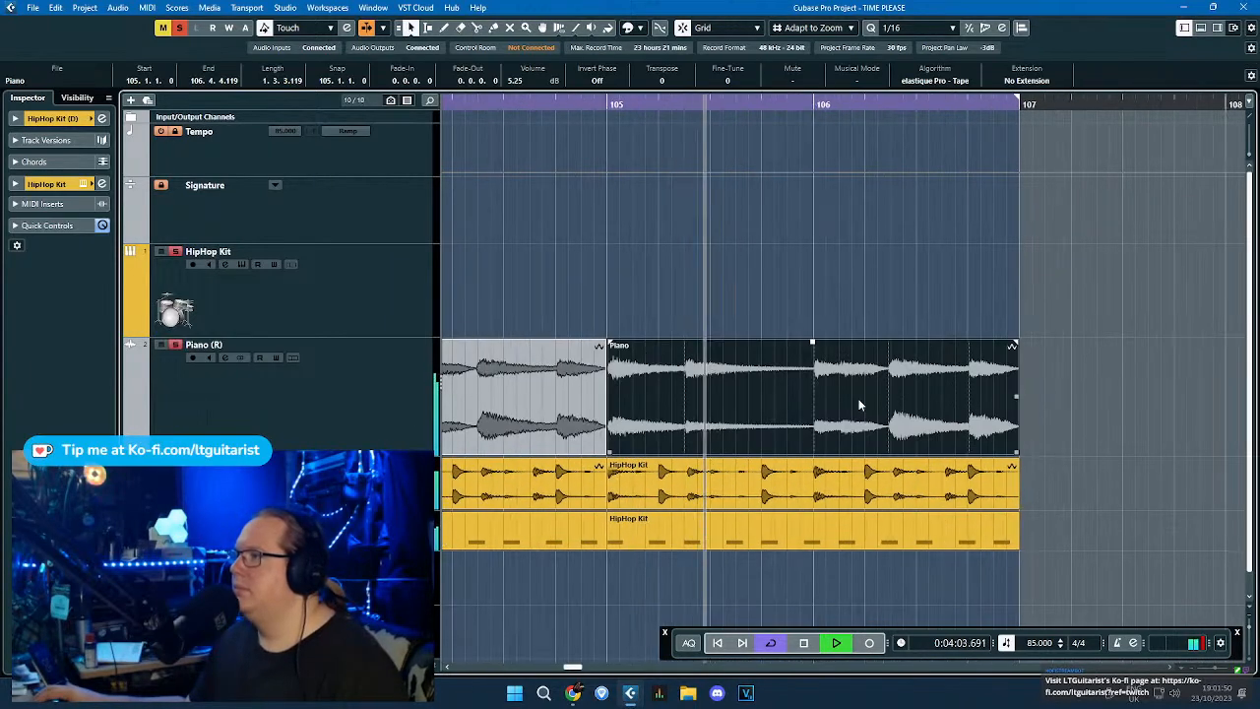
pyautogui.press('3')
pyautogui.click(815, 403)
pyautogui.press('Delete')
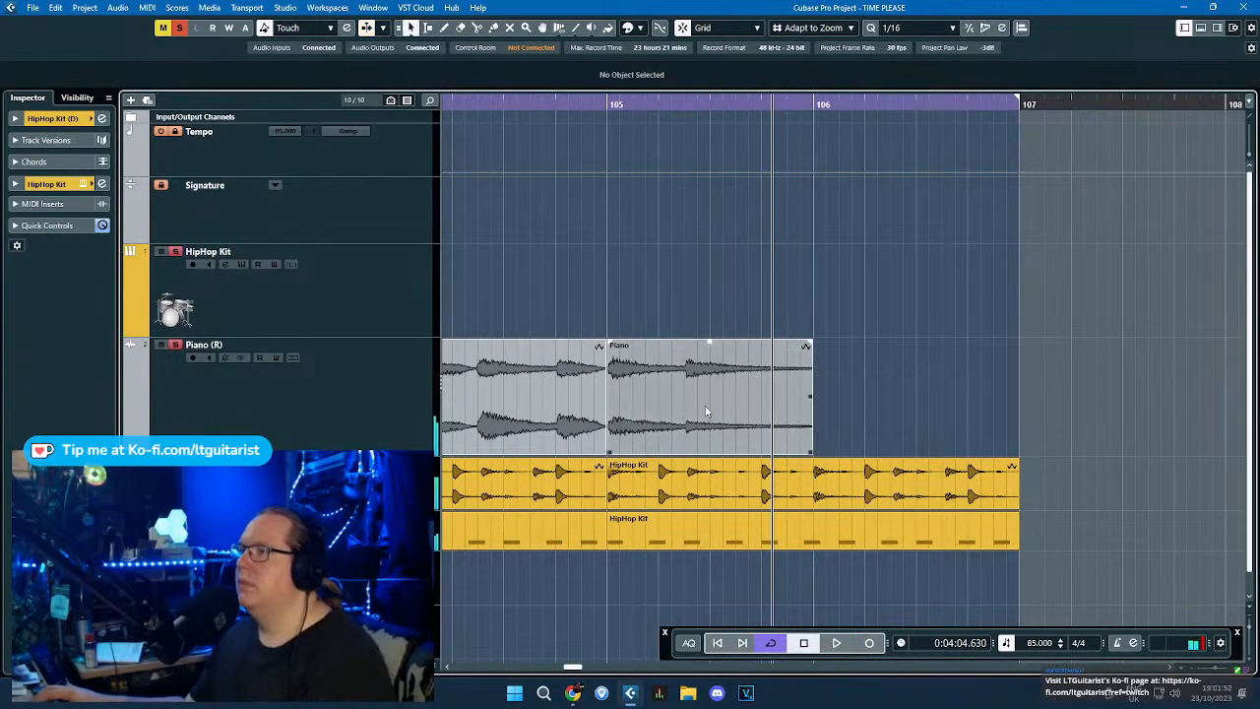
# Duplicate the one-bar piano piece at bar 106, split the copy at 106.2.3 and delete the remainder.
pyautogui.press('1')
pyautogui.hotkey('ctrl', 'd')
pyautogui.press('3')
pyautogui.click(893, 410)
pyautogui.press('1')
pyautogui.press('Delete')
pyautogui.click(846, 395)
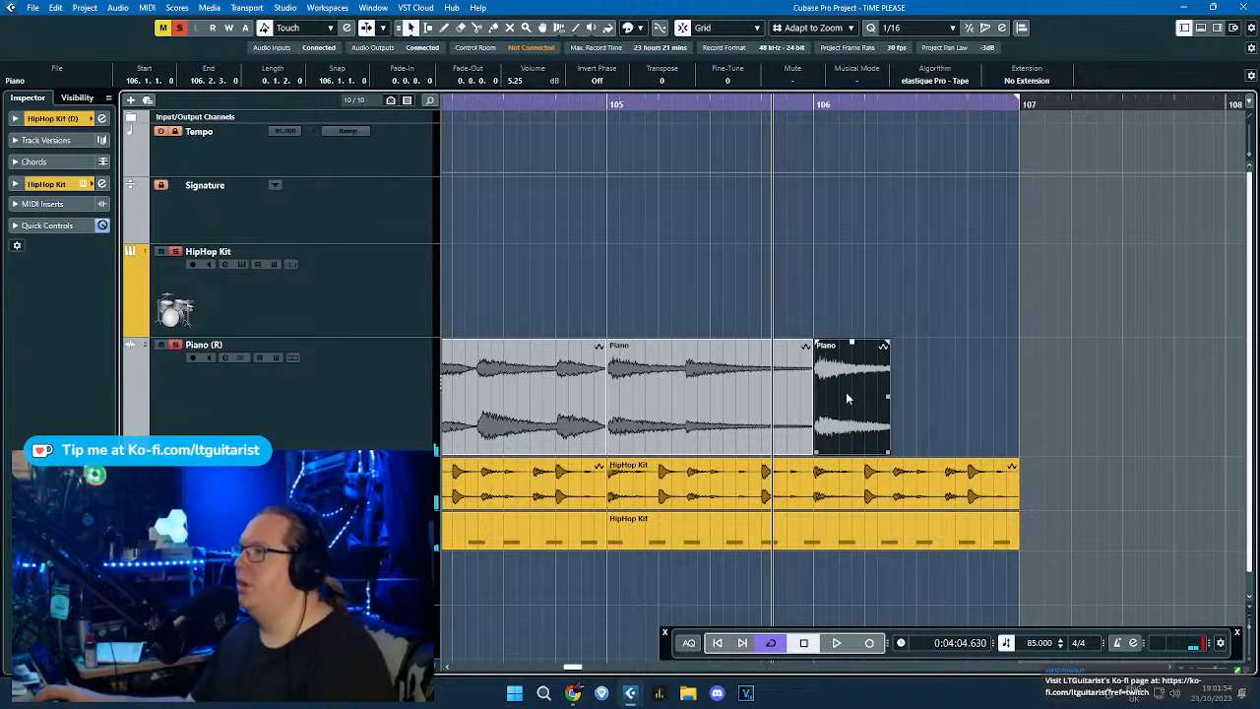
# Duplicate the short piano piece at bar 106 twice and trim the last copy to end at bar 107.
pyautogui.scroll(2, 908, 429)
pyautogui.hotkey('ctrl', 'd')
pyautogui.hotkey('ctrl', 'd')
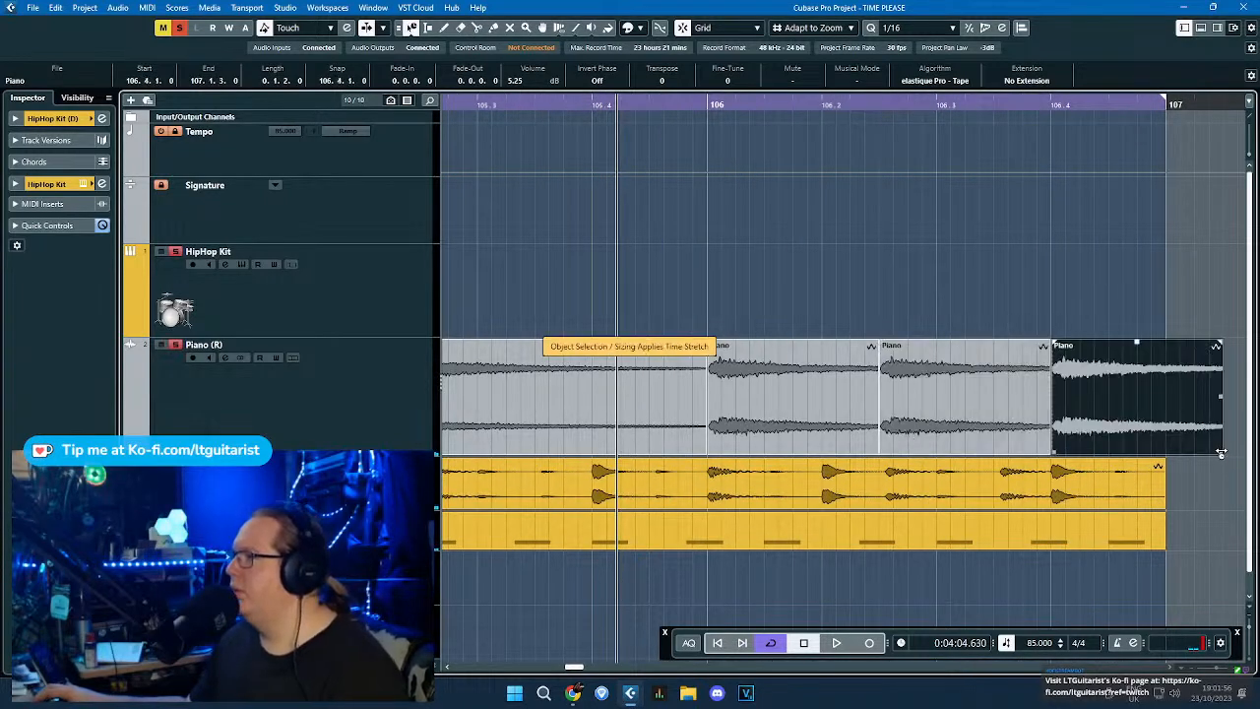
pyautogui.keyDown('alt'); pyautogui.click(1185, 435); pyautogui.keyUp('alt')
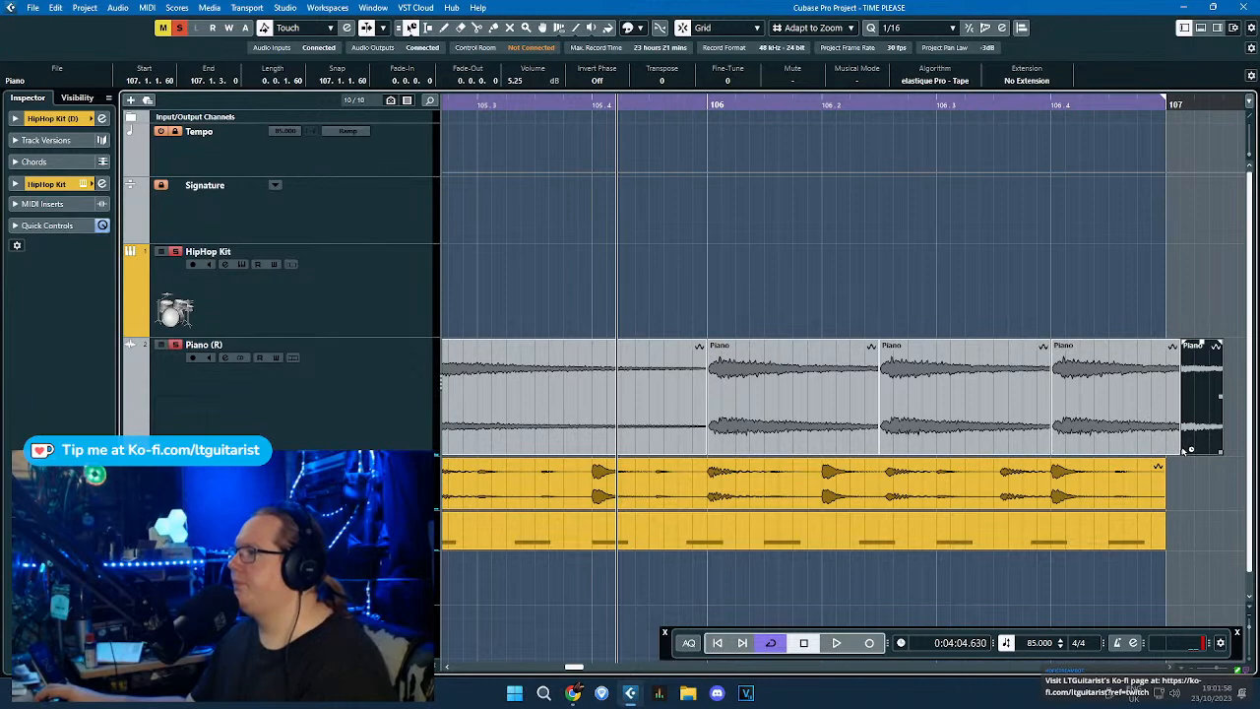
pyautogui.press('Delete')
pyautogui.press('1')
pyautogui.click(1177, 451)
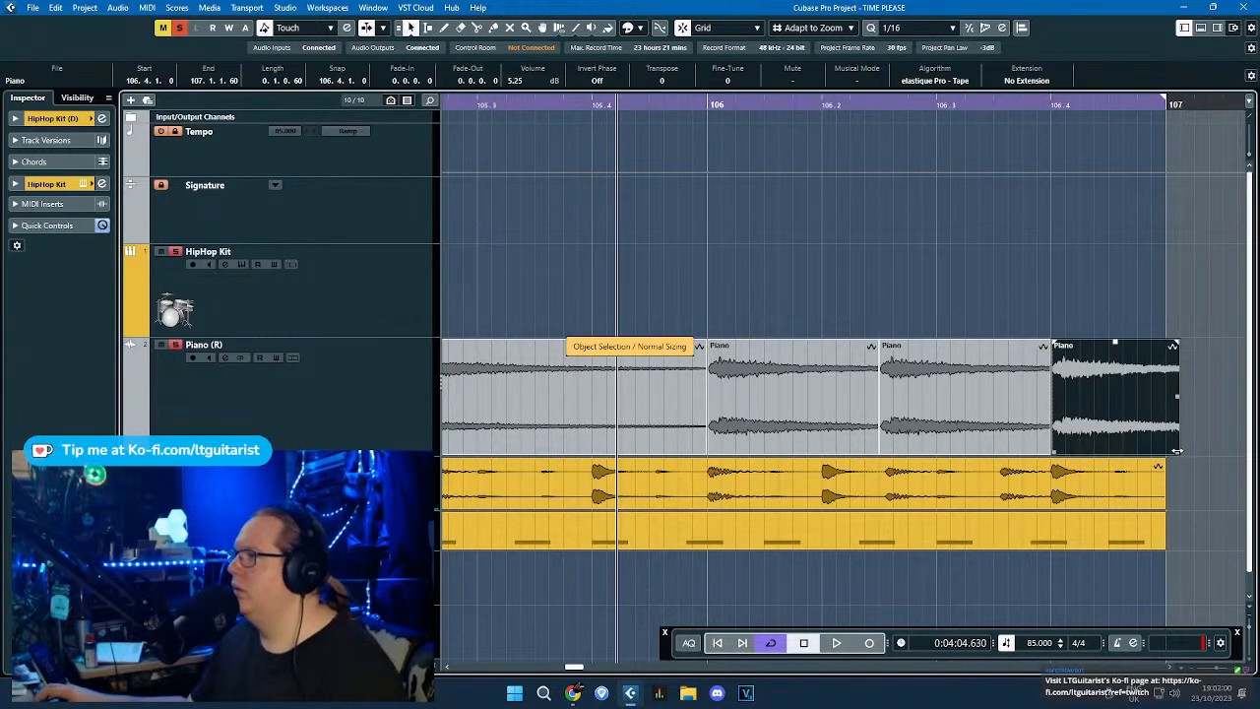
pyautogui.moveTo(1178, 451); pyautogui.dragTo(1160, 453)
pyautogui.scroll(-3, 1138, 443)
# Play briefly from bar 103, and duplicate all piano, drum audio and MIDI parts of bars 103–107 at bar 107.
pyautogui.click(451, 105)
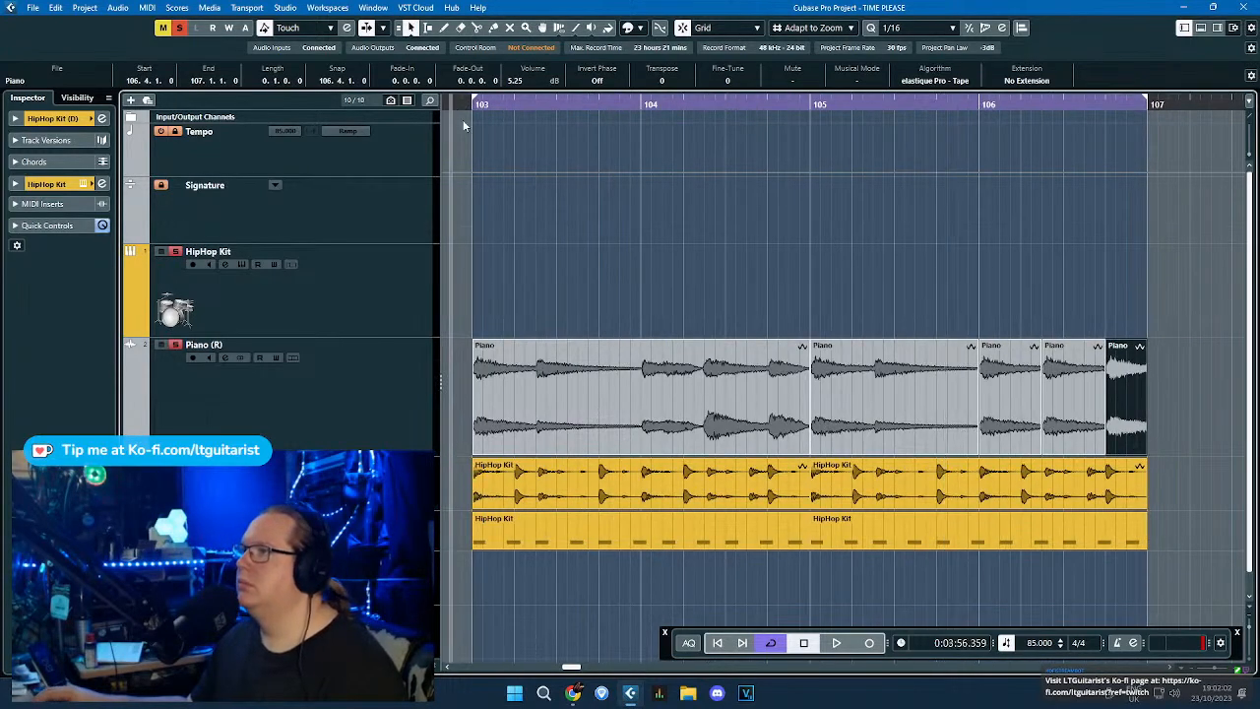
pyautogui.press('space')
pyautogui.scroll(-3, 677, 264)
pyautogui.moveTo(1112, 546); pyautogui.dragTo(522, 396)
pyautogui.press('space')
pyautogui.hotkey('ctrl', 'd')
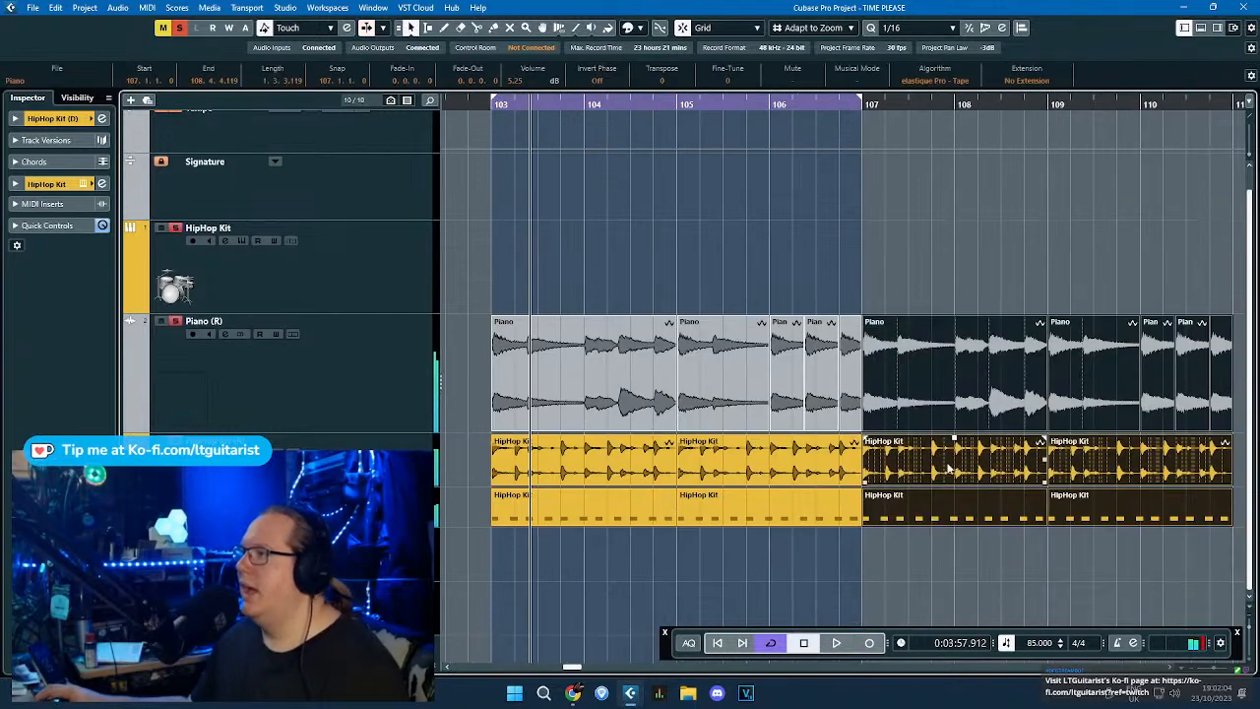
# Delete the HipHop Kit audio and MIDI parts between bars 103 and 107, keeping the piano.
pyautogui.moveTo(763, 546); pyautogui.dragTo(515, 453)
pyautogui.press('Delete')
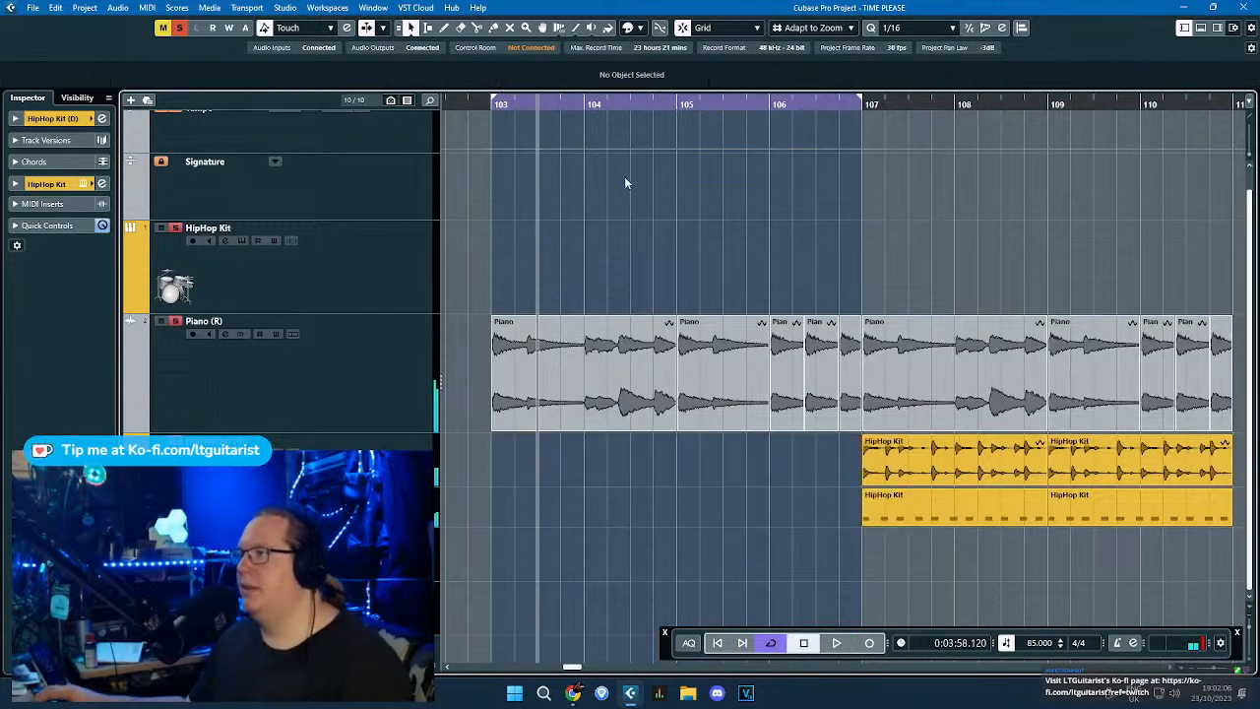
pyautogui.scroll(-2, 874, 248)
pyautogui.scroll(-2, 874, 255)
pyautogui.moveTo(620, 224); pyautogui.dragTo(875, 362)
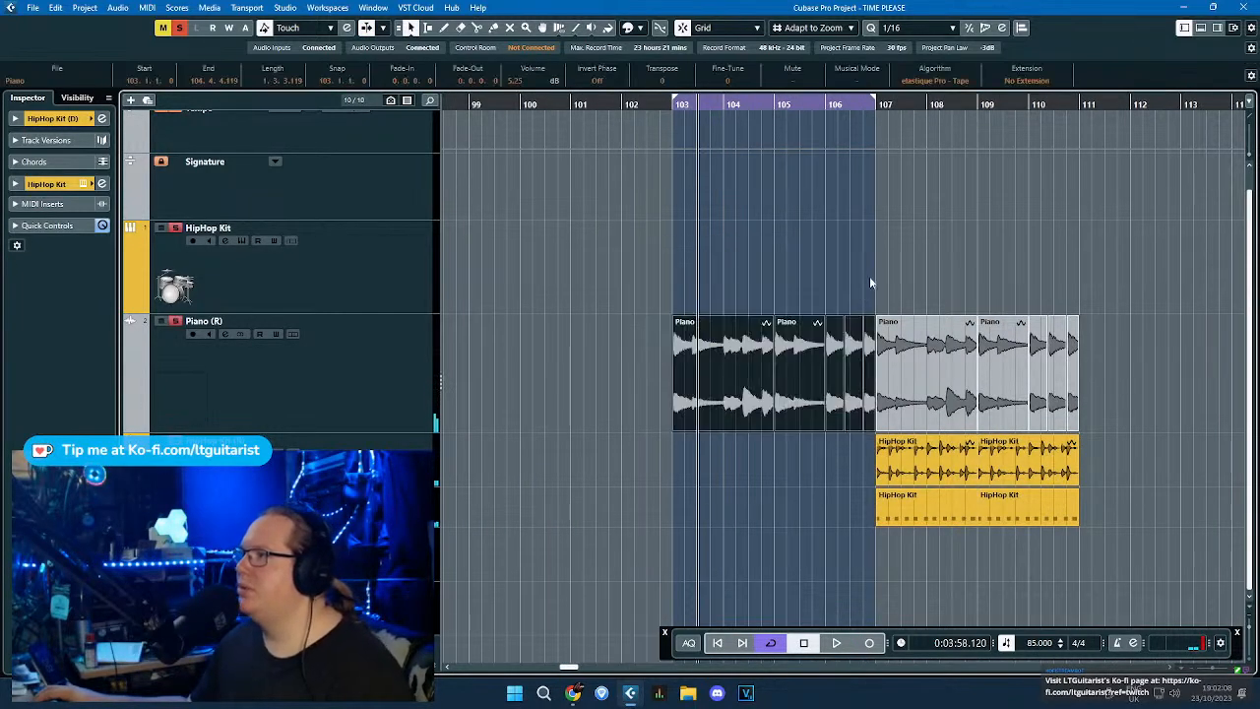
pyautogui.click(870, 276)
pyautogui.scroll(2, 1149, 298)
pyautogui.moveTo(978, 391); pyautogui.dragTo(981, 385)
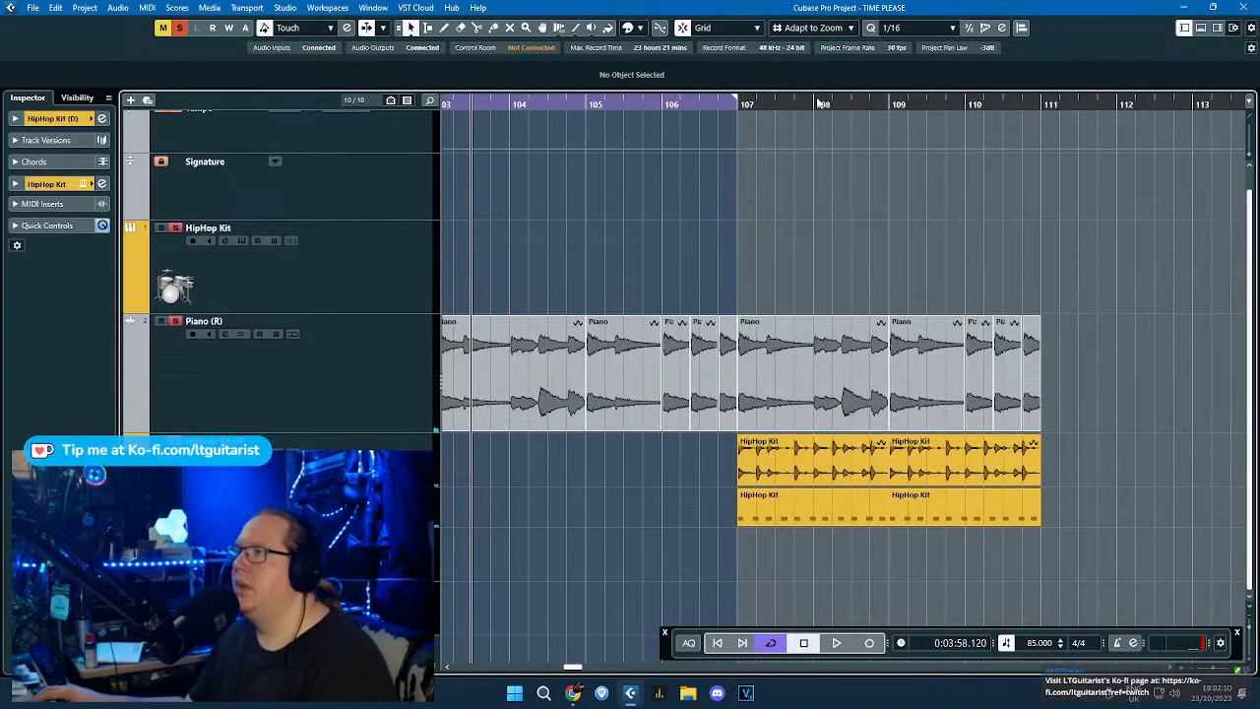
# Extend the cycle range to span bars 103 to 111 and play back the arrangement.
pyautogui.moveTo(741, 101); pyautogui.dragTo(1041, 102)
pyautogui.scroll(-2, 872, 244)
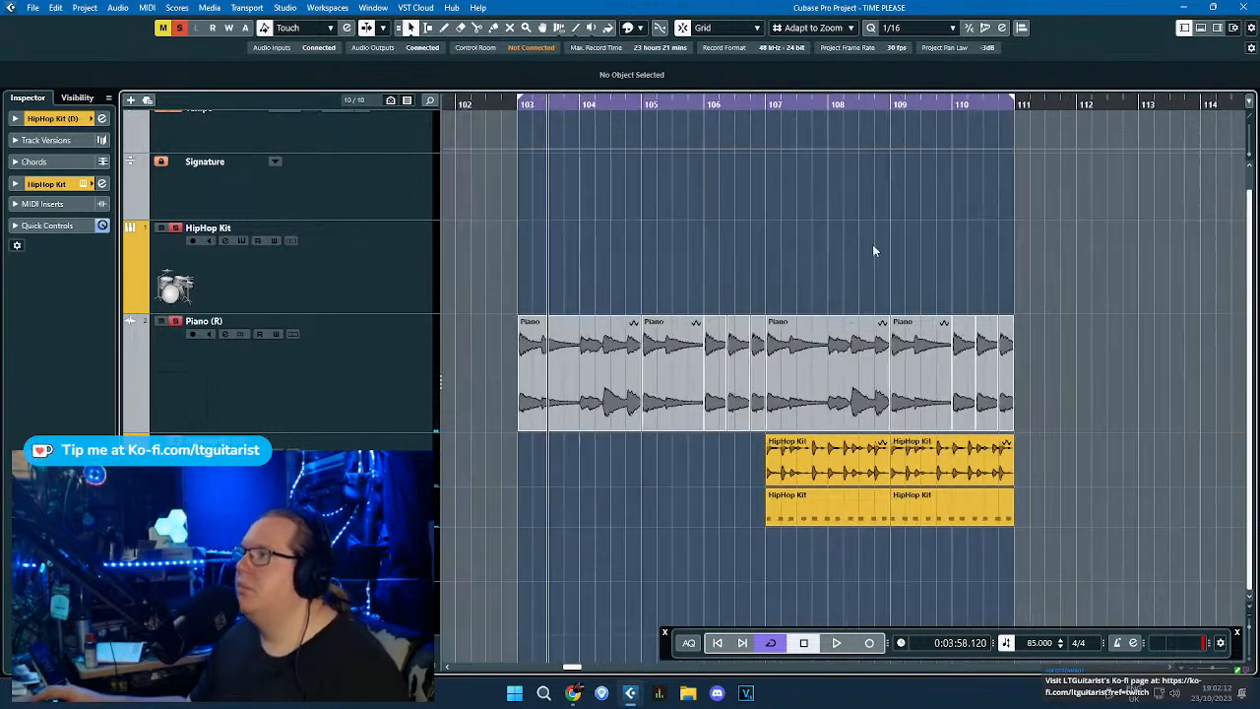
pyautogui.press('space')
pyautogui.scroll(2, 822, 244)
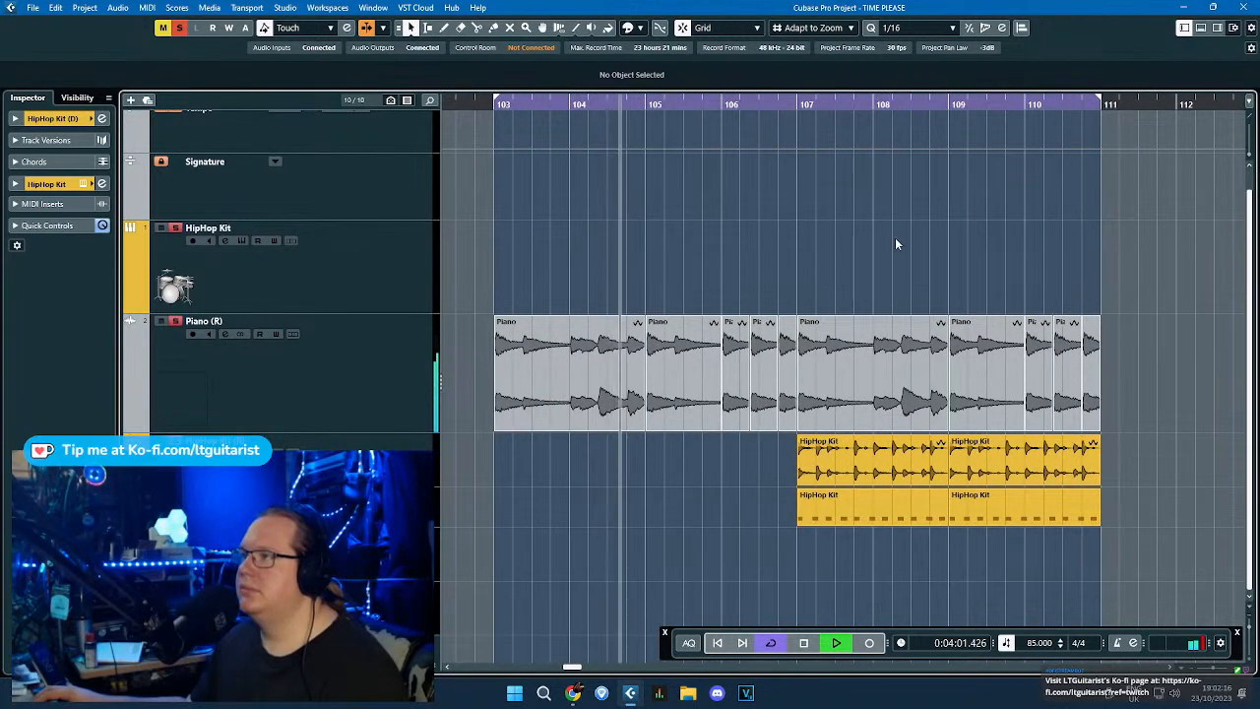
pyautogui.scroll(2, 683, 277)
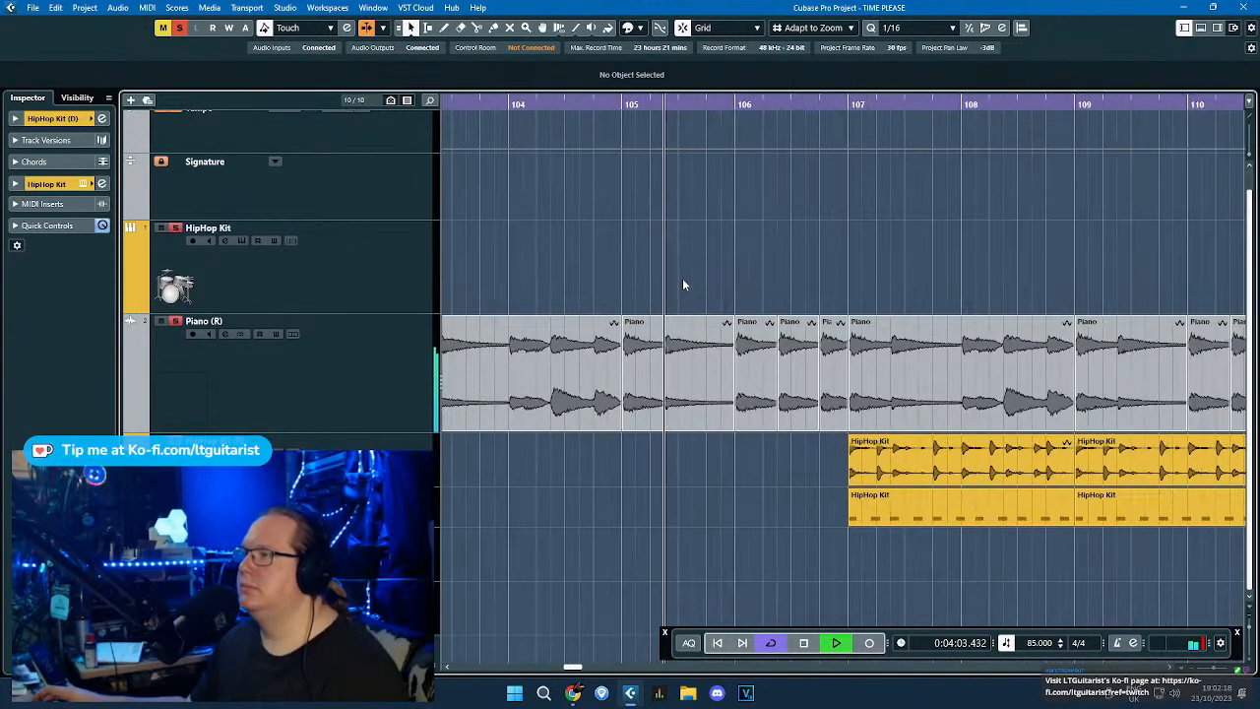
# Delete the three short piano pieces between bars 110 and 111.
pyautogui.scroll(2, 847, 318)
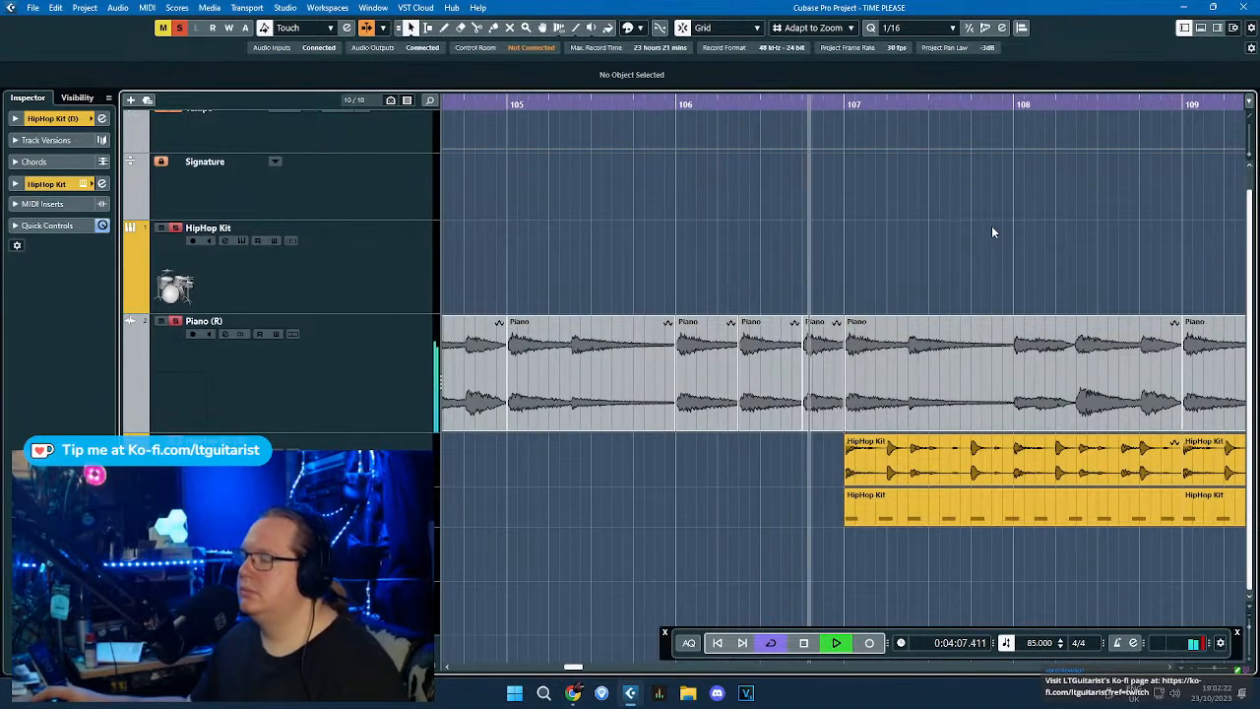
pyautogui.scroll(-2, 974, 218)
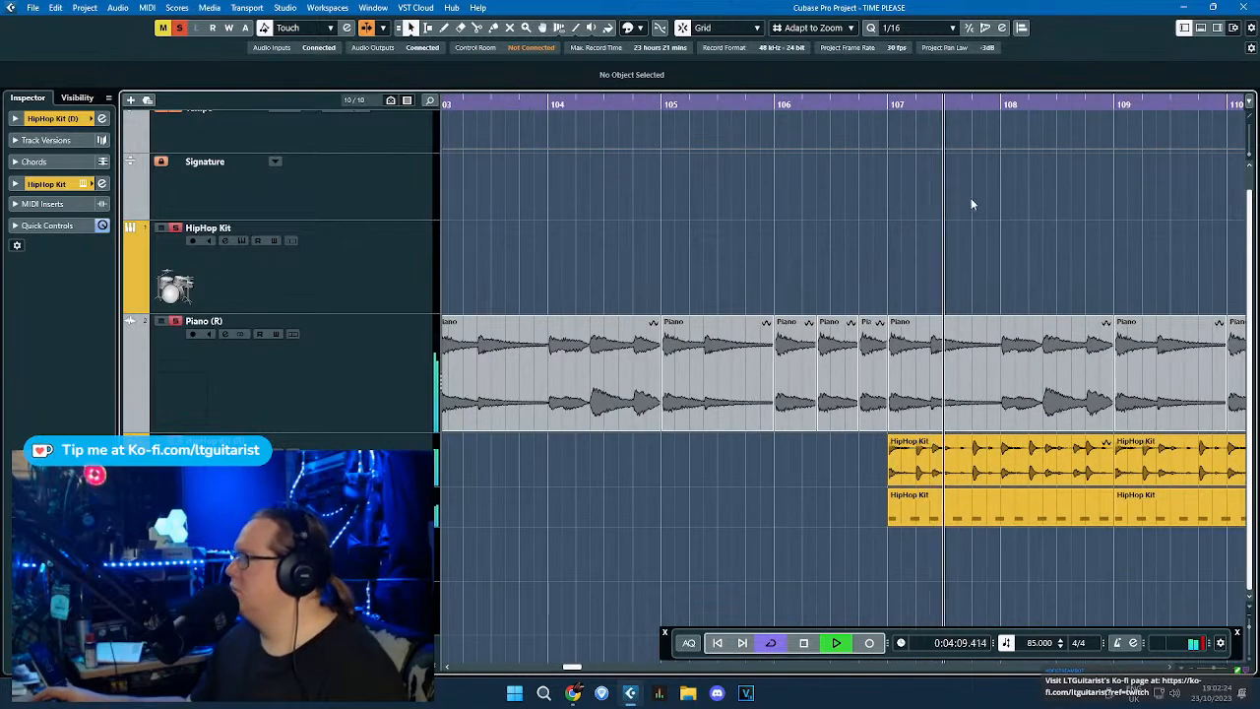
pyautogui.moveTo(1041, 219); pyautogui.dragTo(1169, 224)
pyautogui.hscroll(4, 1103, 226)
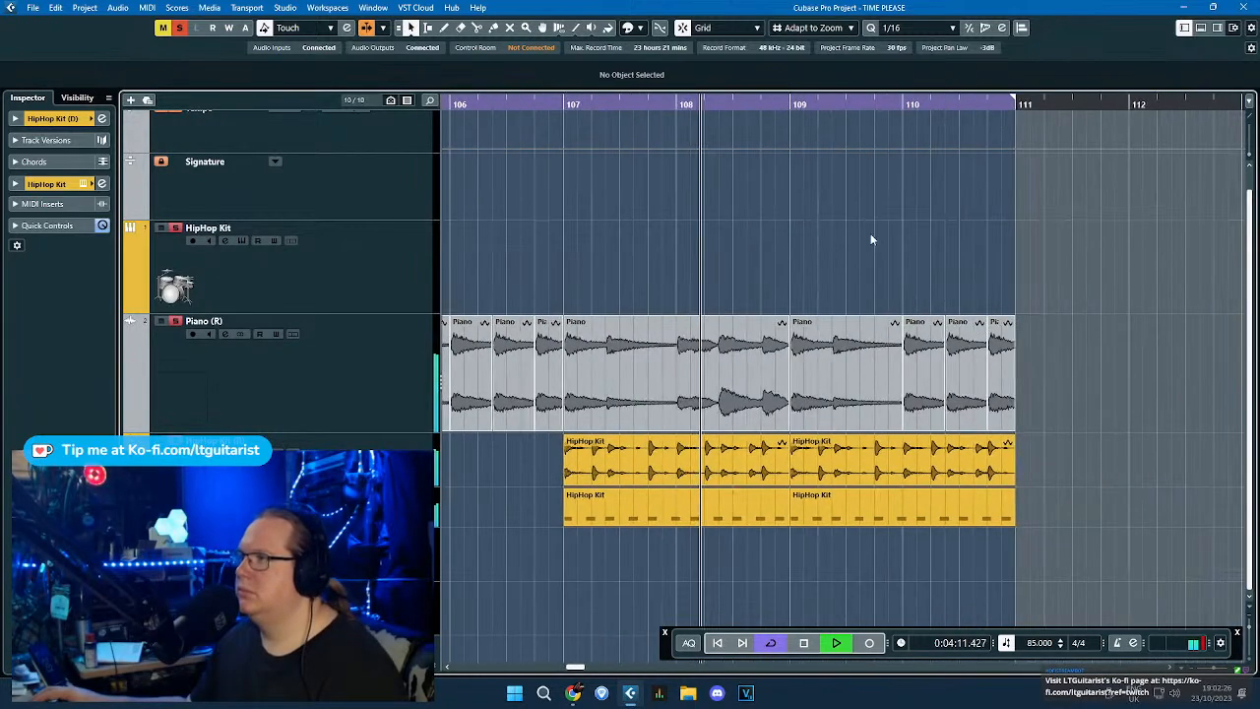
pyautogui.scroll(1, 891, 267)
pyautogui.scroll(-1, 891, 267)
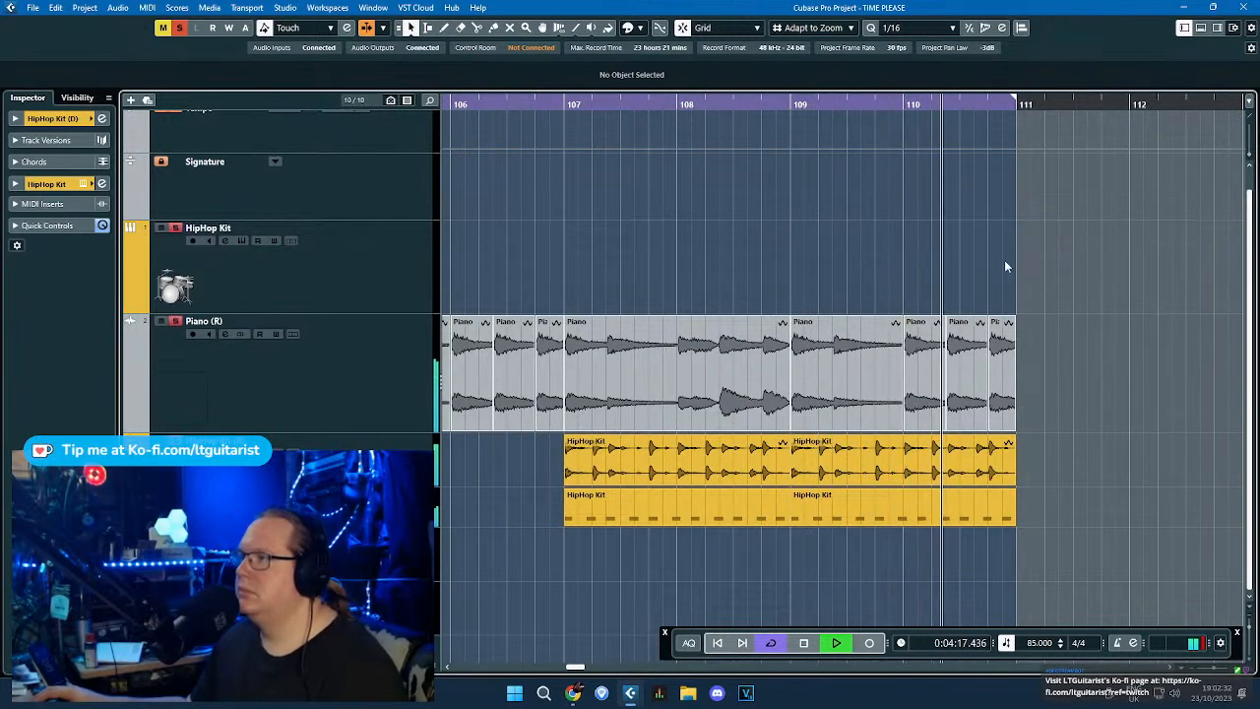
pyautogui.moveTo(1044, 266); pyautogui.dragTo(912, 341)
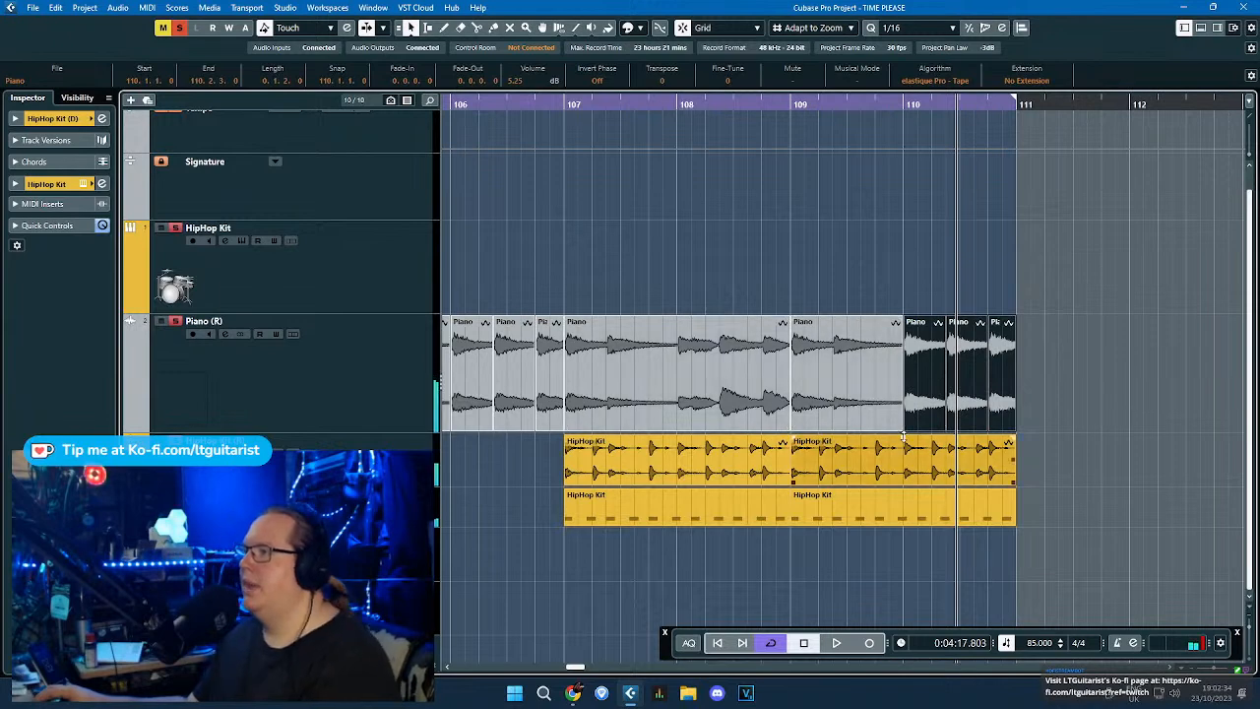
pyautogui.press('Delete')
# Extend the piano piece at bar 109 to bar 111, split it at bar 110 and delete the cut-off second half.
pyautogui.moveTo(898, 430); pyautogui.dragTo(1010, 430)
pyautogui.press('3')
pyautogui.click(903, 386)
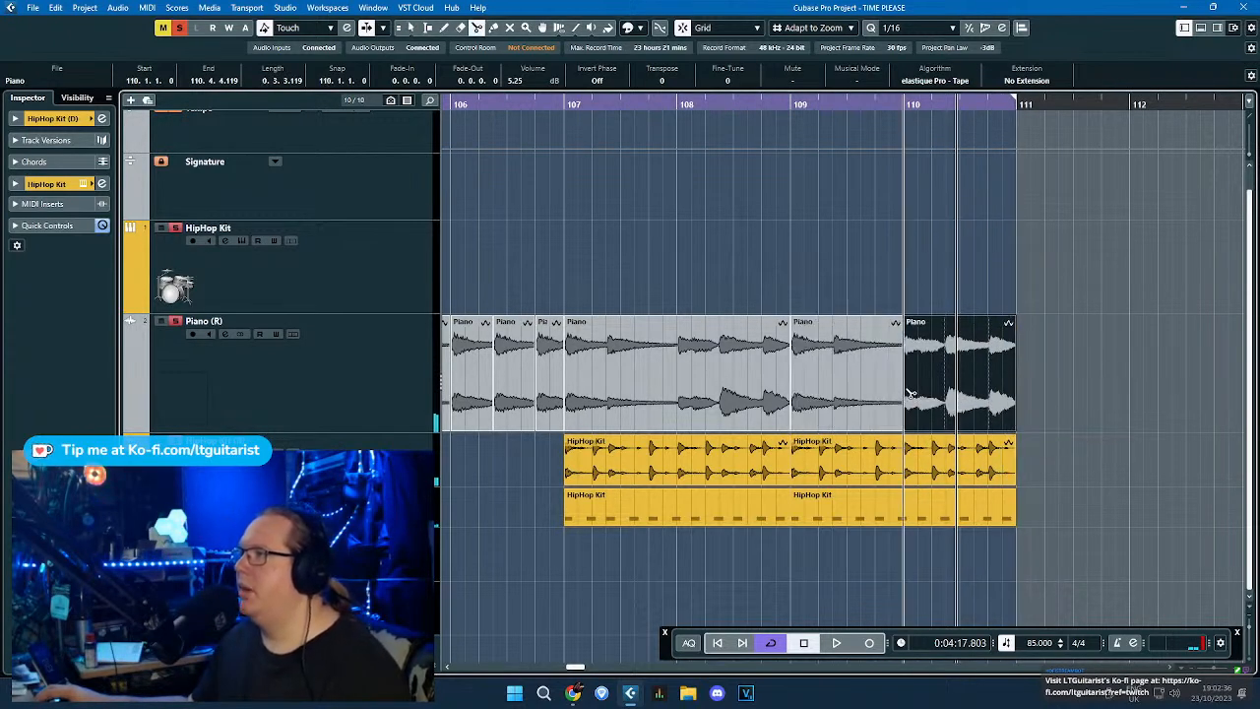
pyautogui.press('1')
pyautogui.press('Delete')
# Duplicate the one-bar piano piece at bar 109 to fill bar 110.
pyautogui.click(853, 369)
pyautogui.hotkey('ctrl', 'd')
pyautogui.hotkey('ctrl', 'f')
pyautogui.press('Escape')
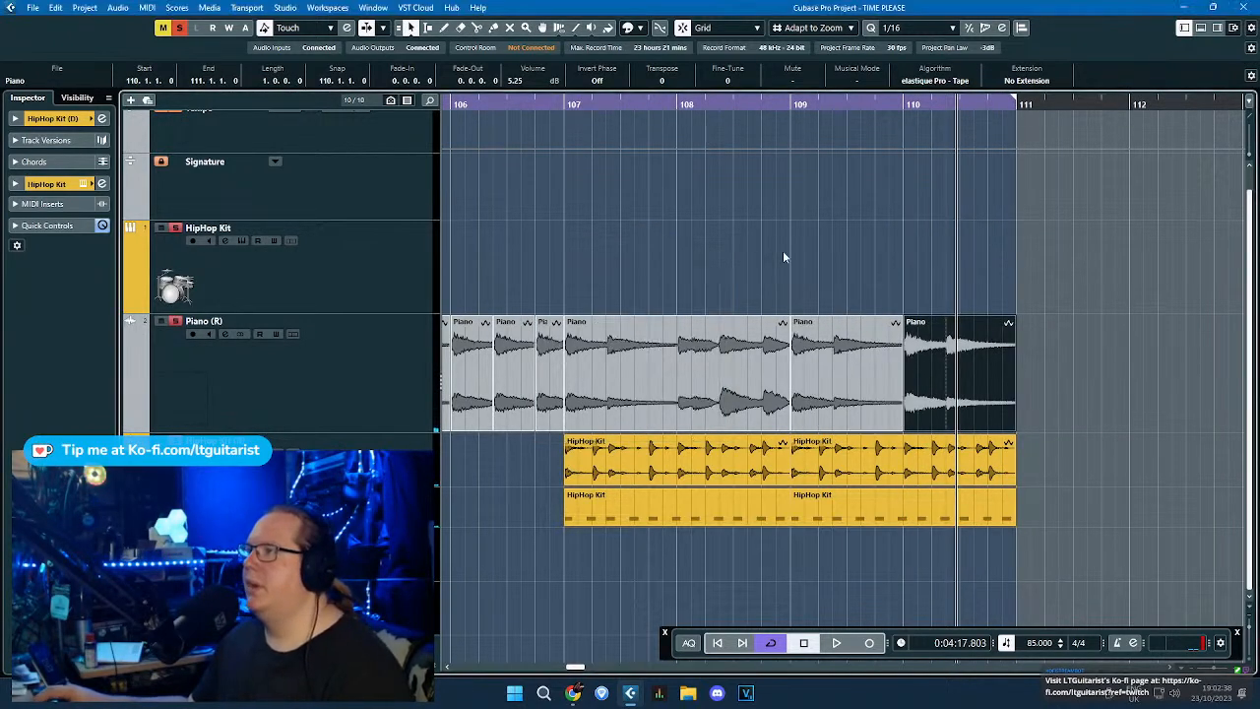
# Play back from bar 107 and move the cycle start to bar 107.
pyautogui.click(573, 104)
pyautogui.press('space')
pyautogui.click(596, 191)
pyautogui.scroll(-2, 586, 200)
pyautogui.hscroll(-2, 551, 202)
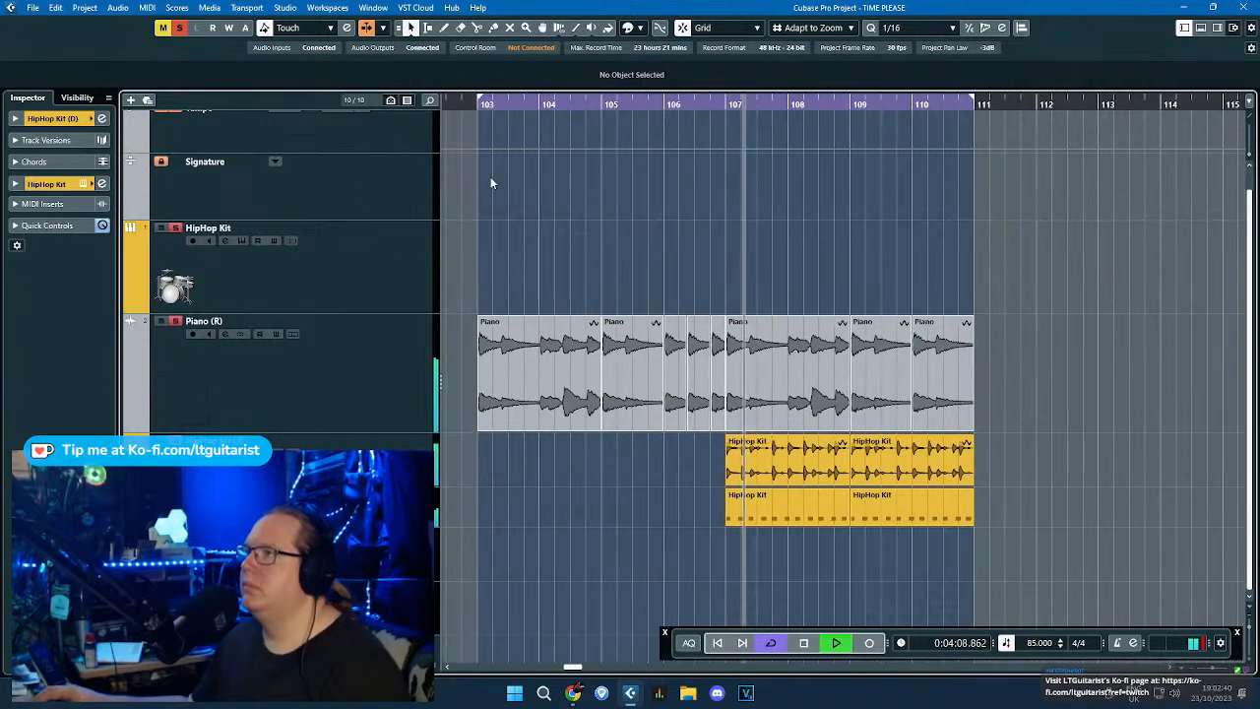
pyautogui.moveTo(482, 98); pyautogui.dragTo(729, 162)
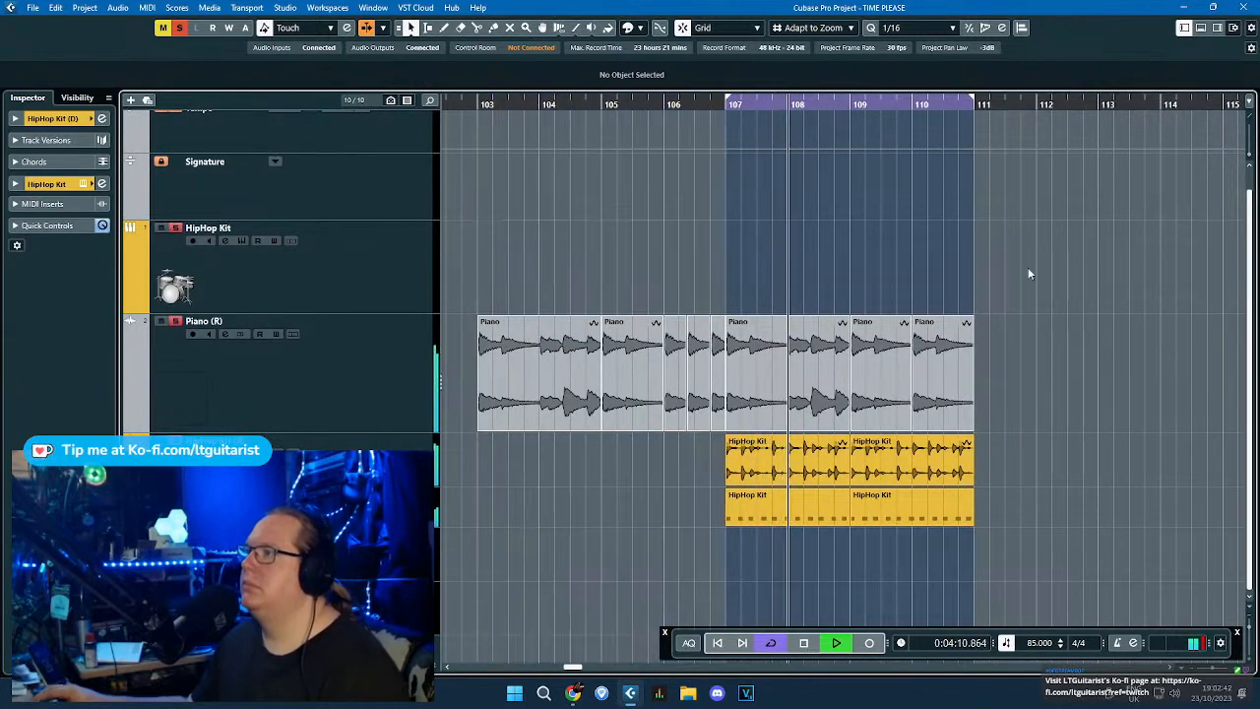
# Duplicate all piano, HipHop Kit audio and MIDI parts of bars 107–111 at bar 111.
pyautogui.scroll(2, 1043, 281)
pyautogui.moveTo(1094, 267); pyautogui.dragTo(593, 559)
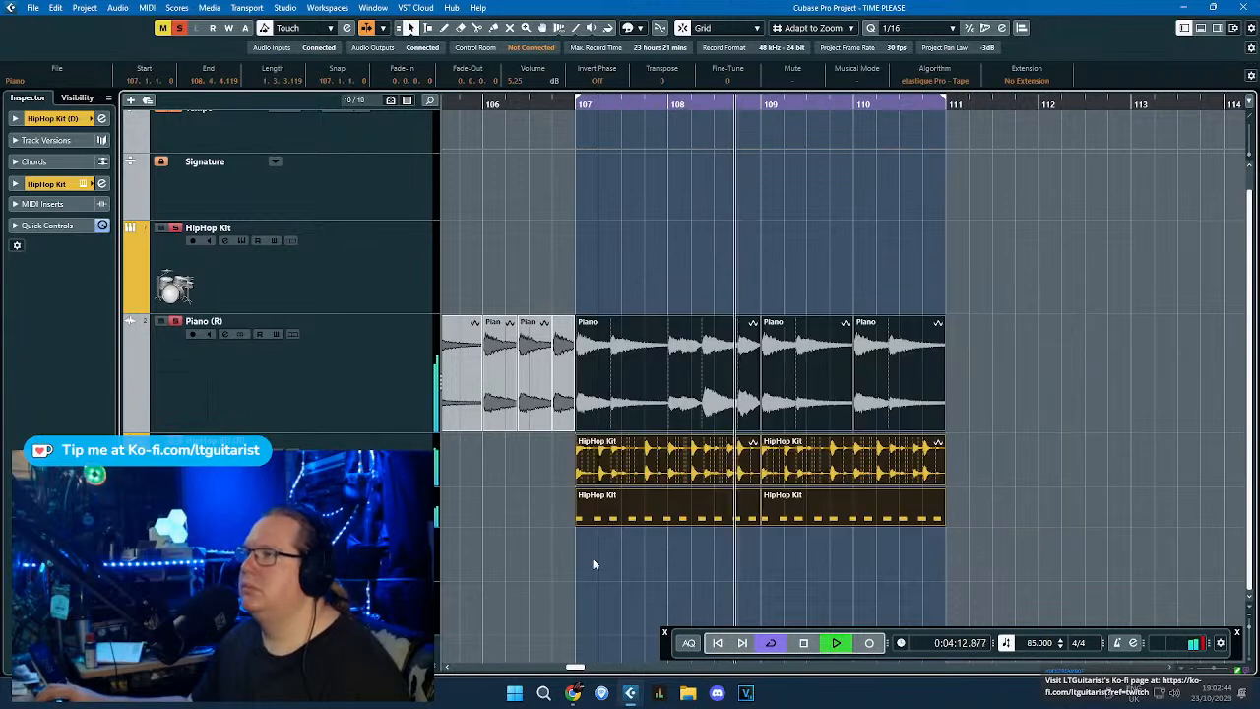
pyautogui.hotkey('ctrl', 'd')
pyautogui.click(766, 256)
pyautogui.scroll(-2, 754, 212)
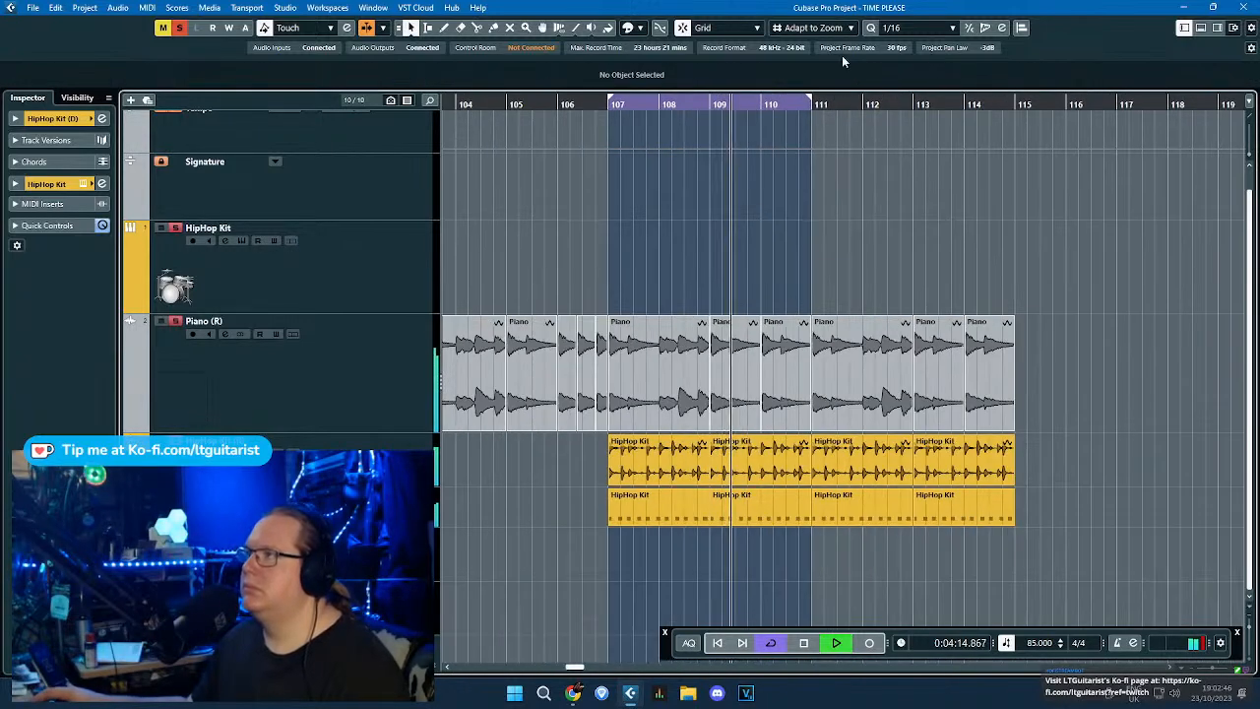
# Extend the cycle end to bar 115 and play back from bar 108.
pyautogui.moveTo(809, 99)
pyautogui.mouseDown()
pyautogui.moveTo(1035, 161)
pyautogui.moveTo(1017, 172)
pyautogui.mouseUp()
pyautogui.scroll(2, 727, 346)
pyautogui.press('space')
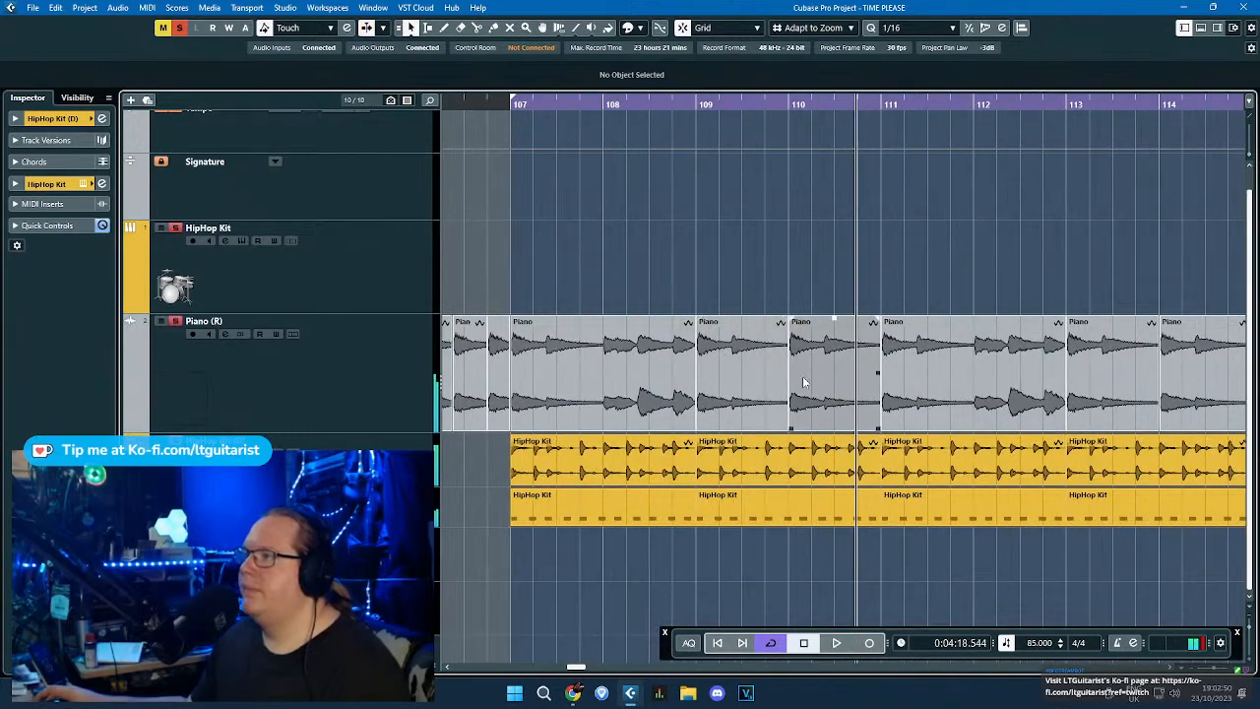
pyautogui.press('3')
pyautogui.press('1')
pyautogui.click(631, 104)
pyautogui.press('space')
pyautogui.scroll(-1, 645, 128)
pyautogui.scroll(3, 673, 345)
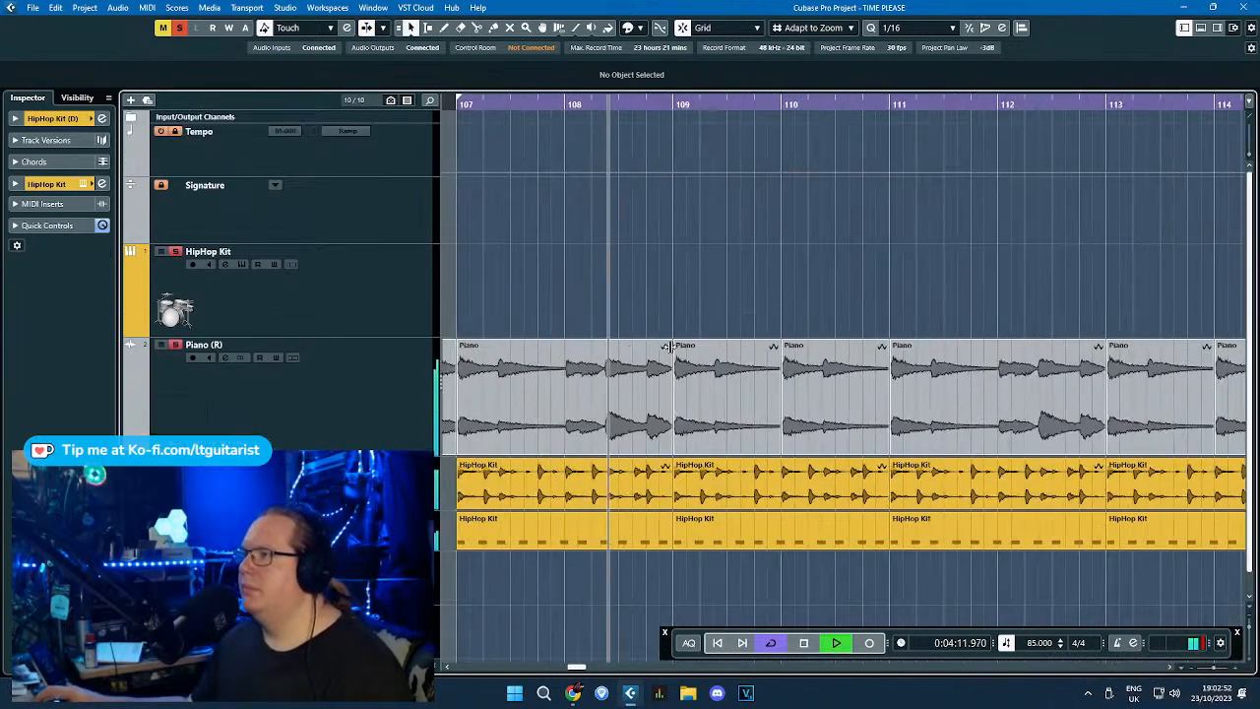
pyautogui.press('space')
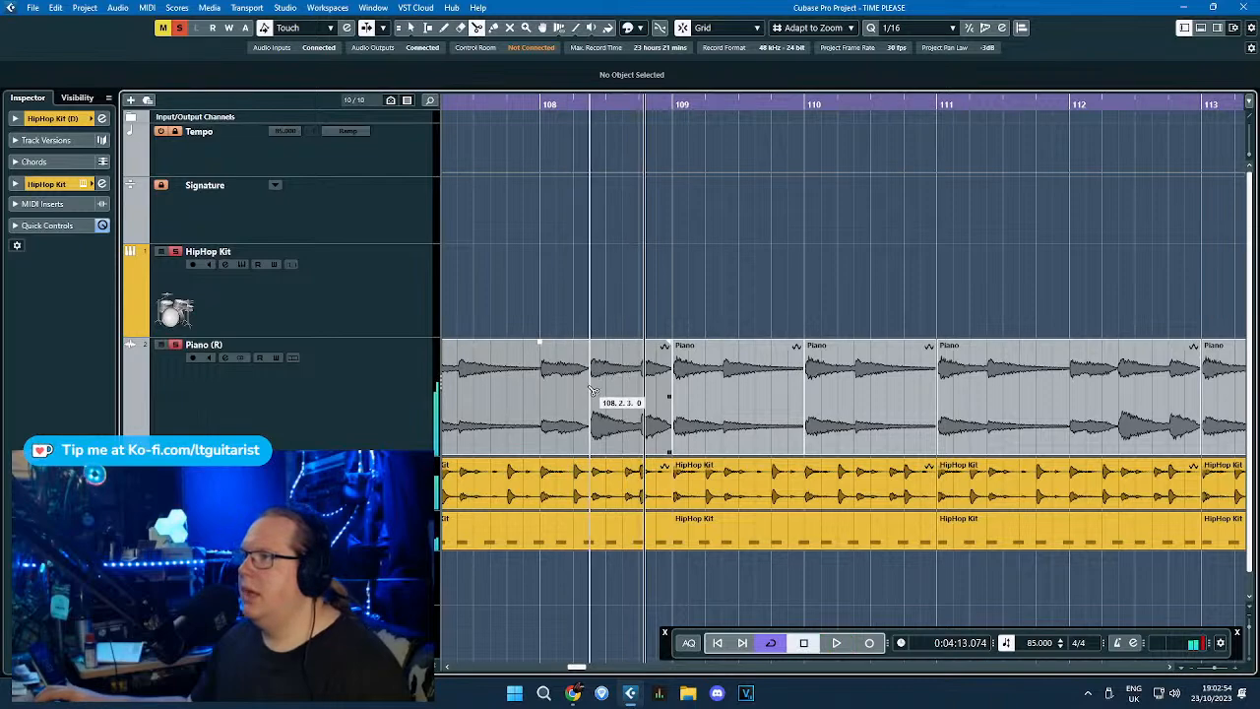
# Delete the piano pieces between bars 111 and 115, keeping the HipHop Kit parts.
pyautogui.scroll(-3, 782, 370)
pyautogui.press('1')
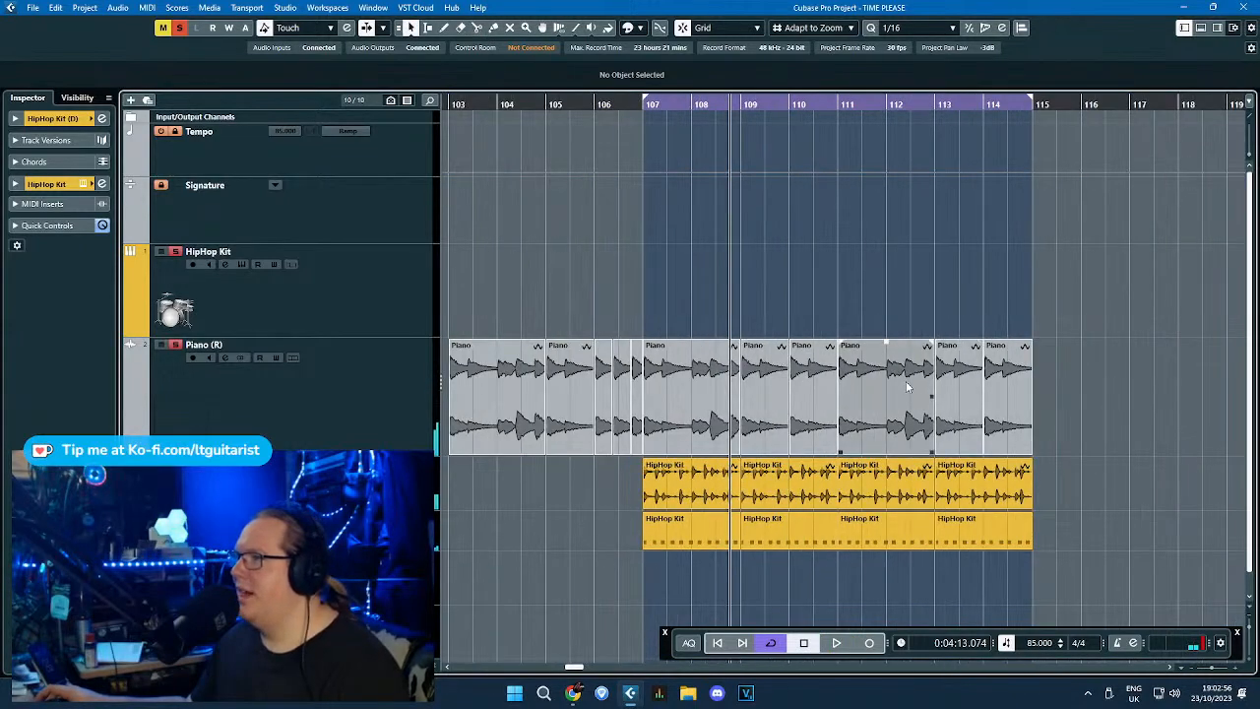
pyautogui.moveTo(1050, 314); pyautogui.dragTo(856, 404)
pyautogui.press('Delete')
# Split the piano at 108.2.3 and 110.2.3, and copy the piece from 108.2.3 to 110.2.3.
pyautogui.scroll(3, 733, 403)
pyautogui.press('3')
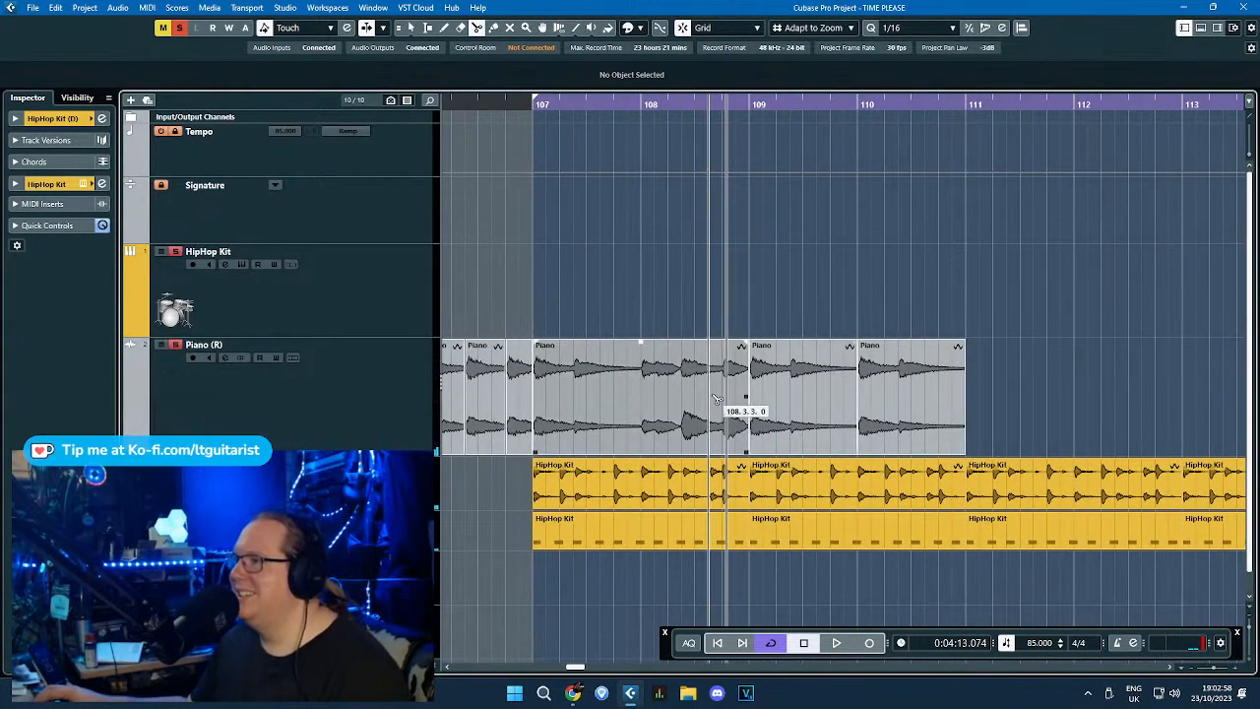
pyautogui.click(684, 412)
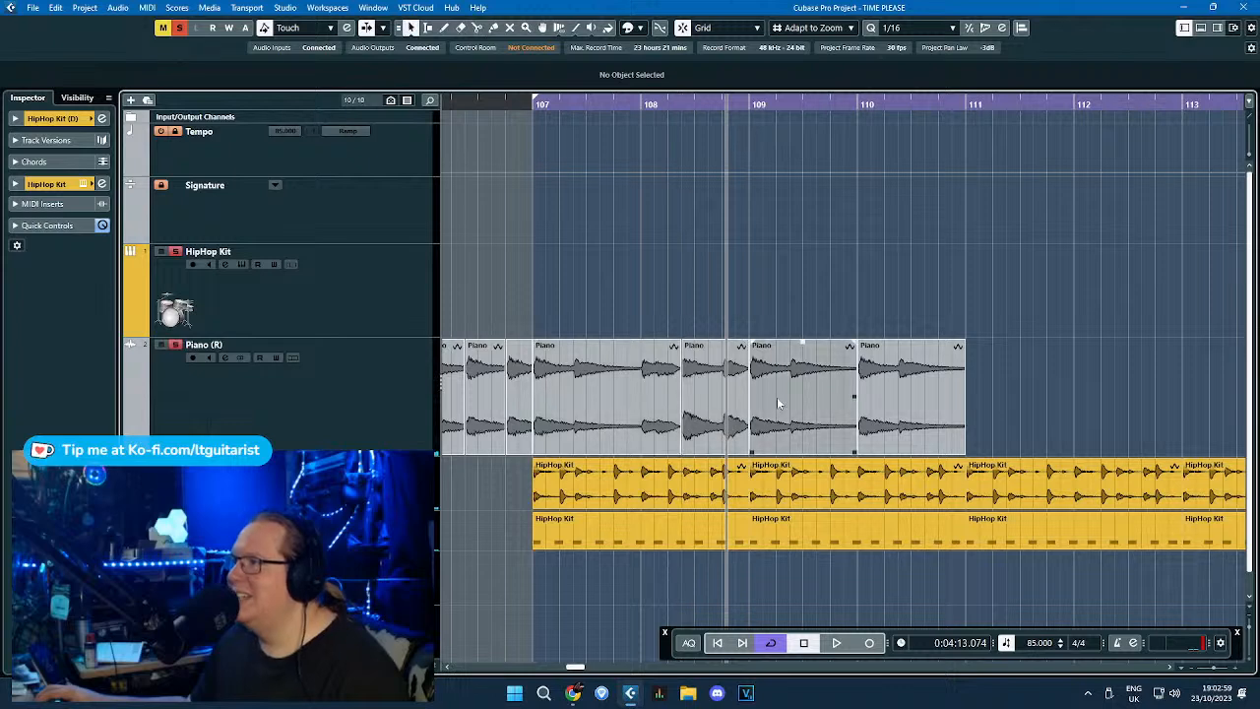
pyautogui.click(900, 394)
pyautogui.press('1')
pyautogui.moveTo(724, 388); pyautogui.dragTo(940, 399)
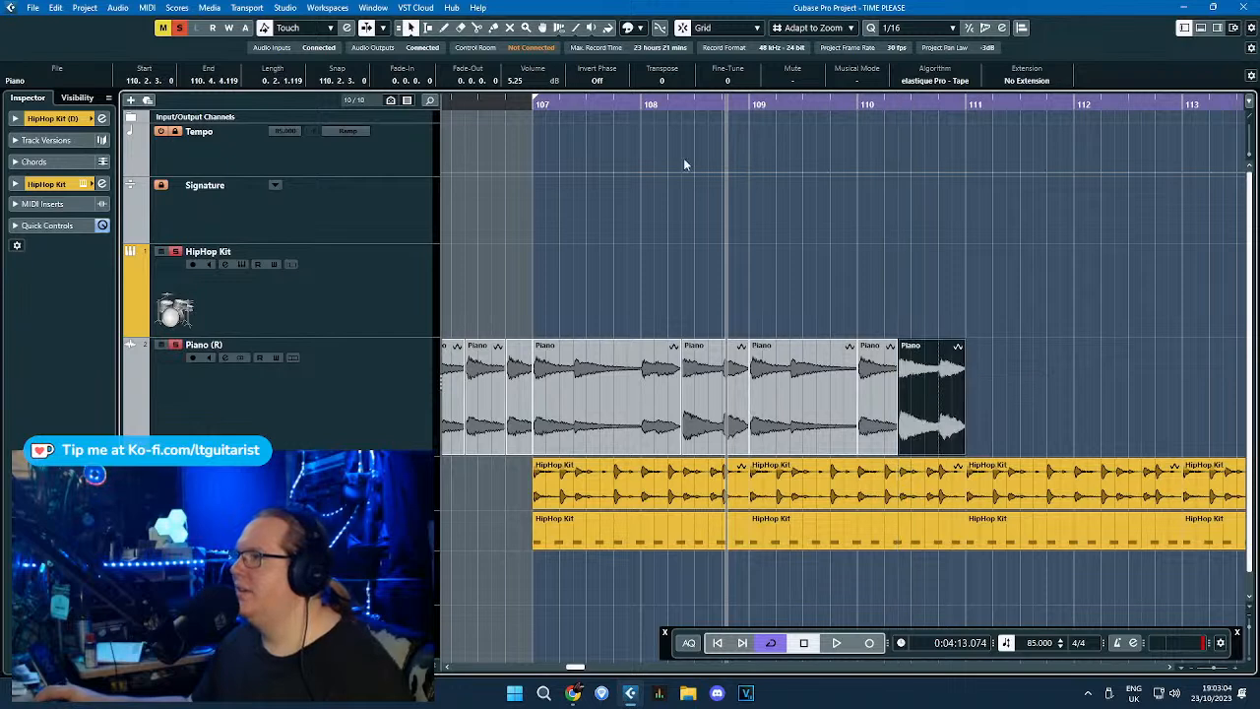
# Play back from bar 107 and duplicate the piano pieces of bars 107–111 at bar 111.
pyautogui.click(542, 108)
pyautogui.press('space')
pyautogui.moveTo(1030, 338); pyautogui.dragTo(600, 390)
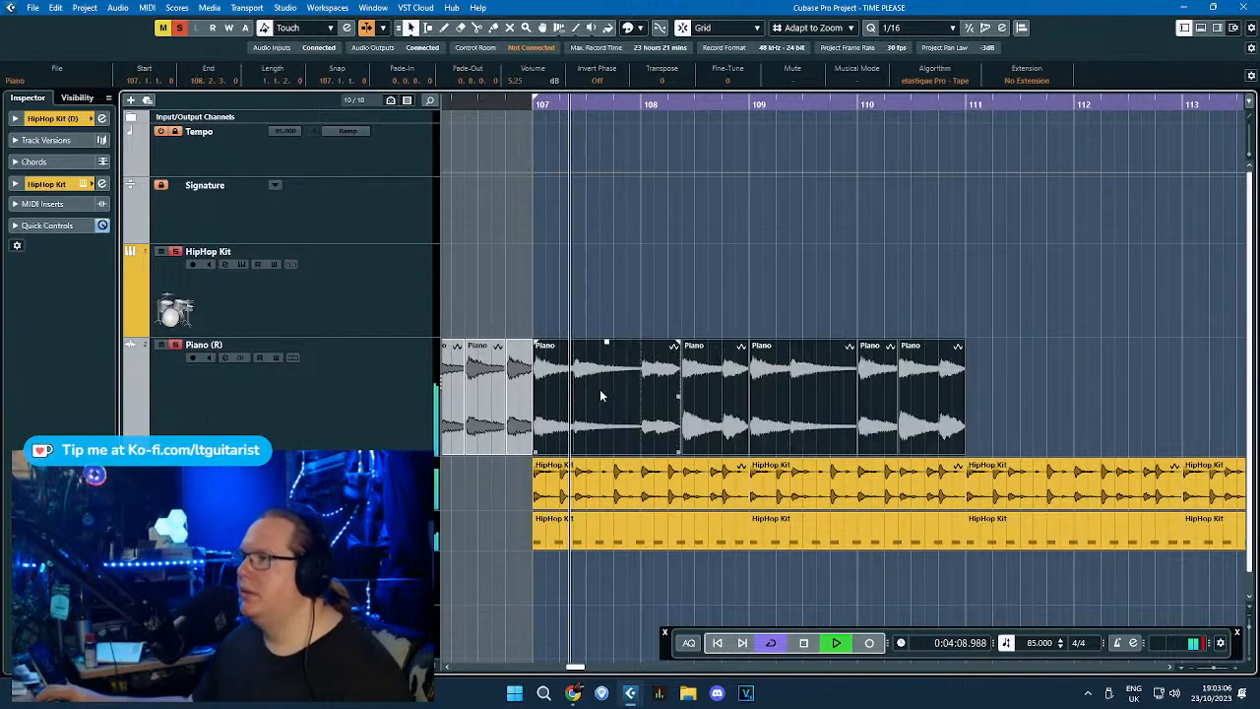
pyautogui.hotkey('ctrl', 'd')
pyautogui.click(800, 259)
pyautogui.scroll(-2, 800, 259)
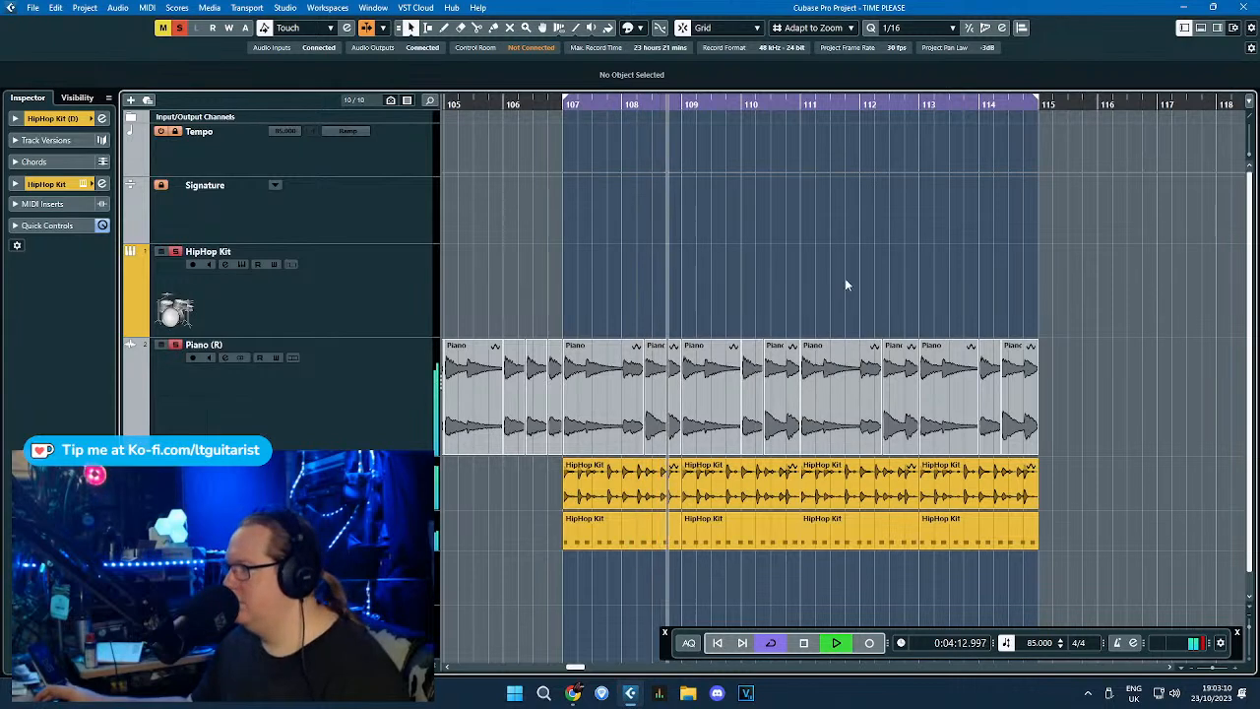
pyautogui.scroll(2, 801, 306)
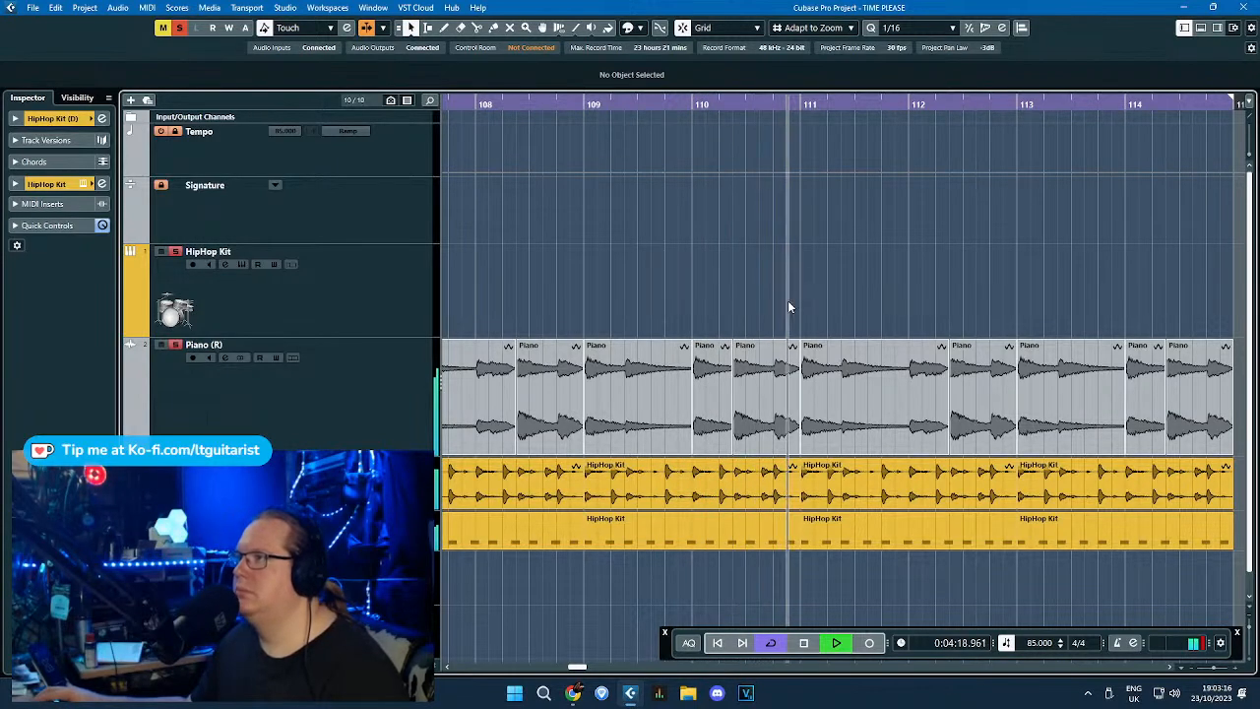
# Stop playback, split the piano piece at 110.4.1 and delete its tail before bar 111.
pyautogui.scroll(-2, 787, 305)
pyautogui.scroll(3, 778, 329)
pyautogui.press('space')
pyautogui.keyDown('alt'); pyautogui.click(819, 400); pyautogui.keyUp('alt')
pyautogui.click(834, 401)
pyautogui.press('Delete')
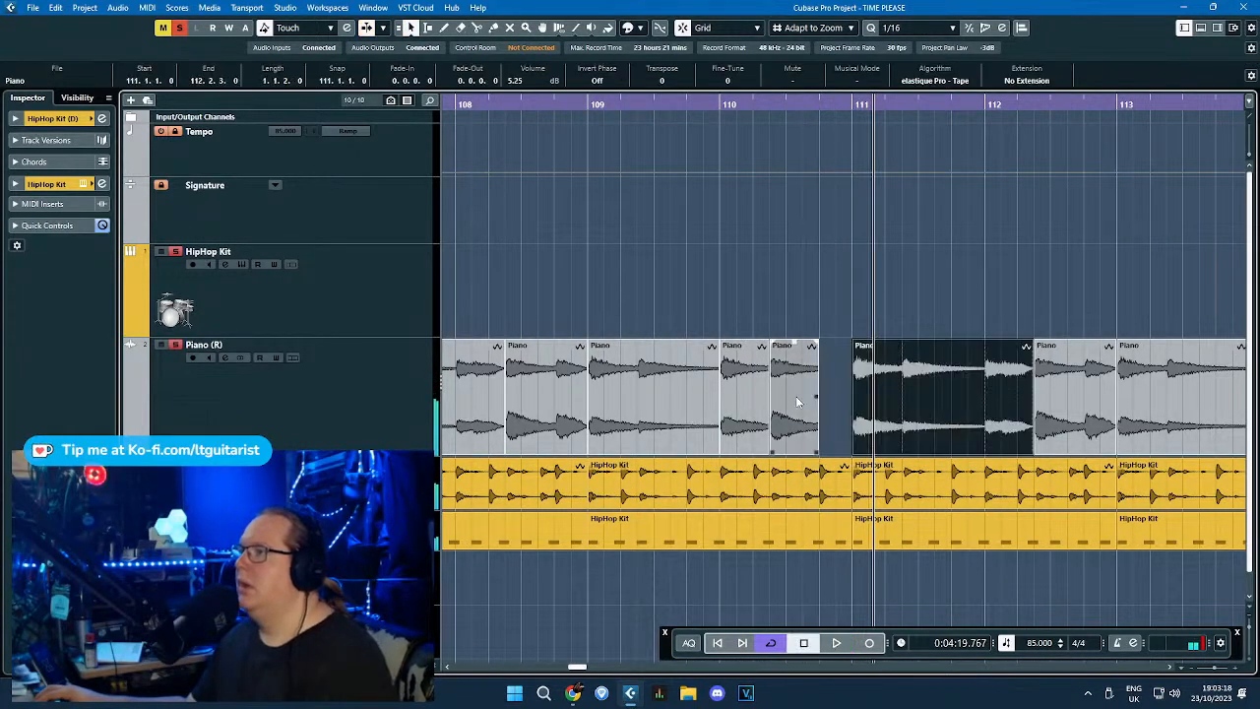
# Duplicate the short piano piece at 110.2.3 and trim the copy to end at bar 111.
pyautogui.click(799, 402)
pyautogui.hotkey('ctrl', 'd')
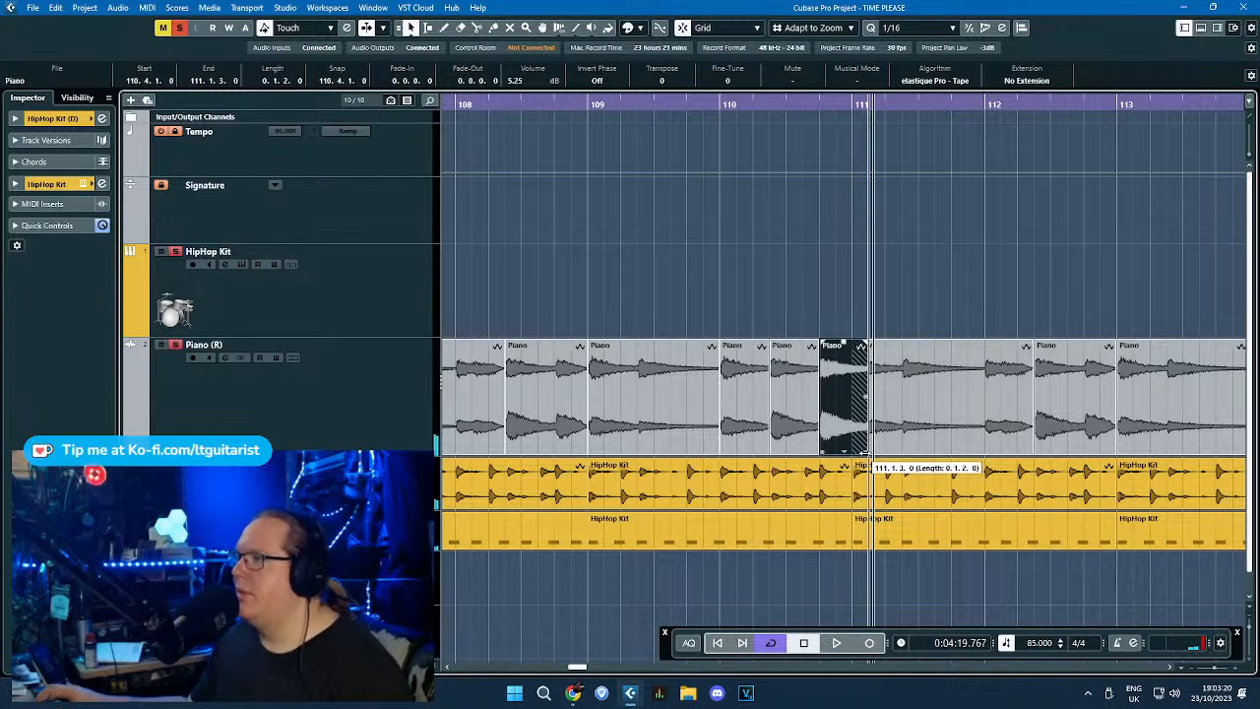
pyautogui.moveTo(867, 454); pyautogui.dragTo(853, 454)
# Replace the piano pieces in bars 111–115 with a duplicate of the revised pieces from bars 107–111.
pyautogui.scroll(-3, 853, 451)
pyautogui.moveTo(1113, 337); pyautogui.dragTo(867, 392)
pyautogui.press('Delete')
pyautogui.moveTo(924, 327); pyautogui.dragTo(696, 401)
pyautogui.hotkey('ctrl', 'd')
pyautogui.click(749, 249)
# Play back the revised arrangement from bar 107 to check the piano variation.
pyautogui.click(654, 105)
pyautogui.press('space')
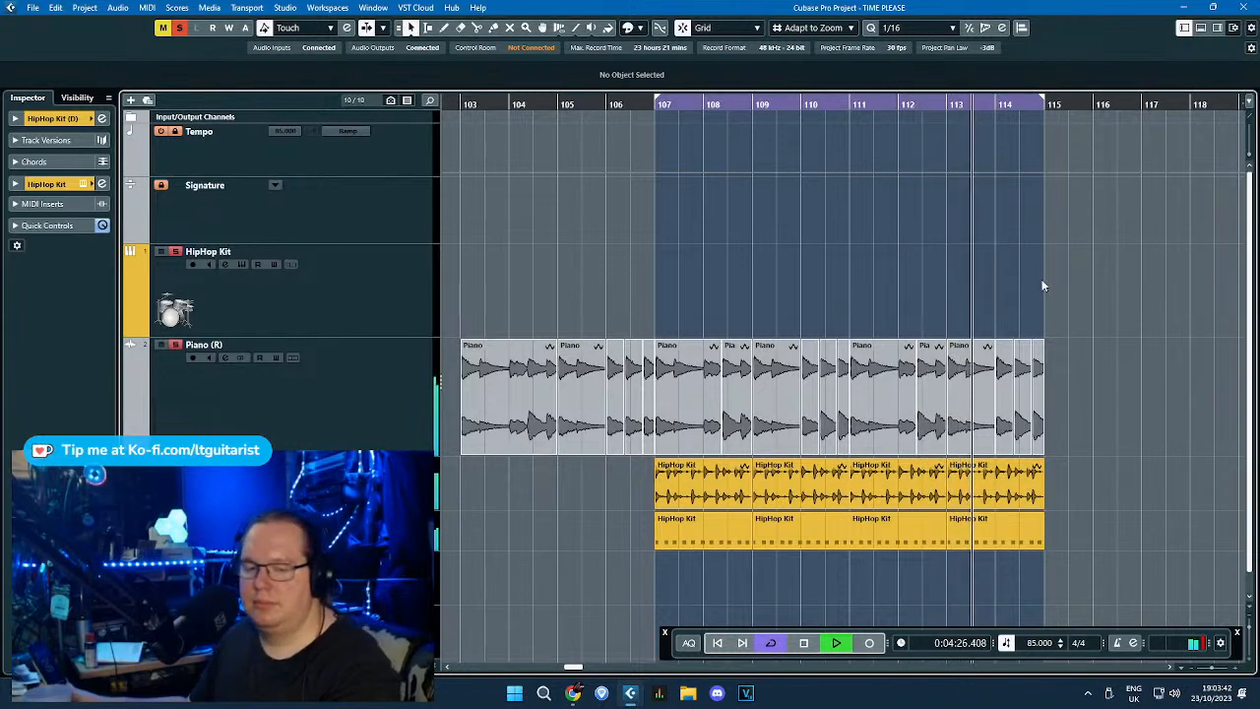
pyautogui.press('space')
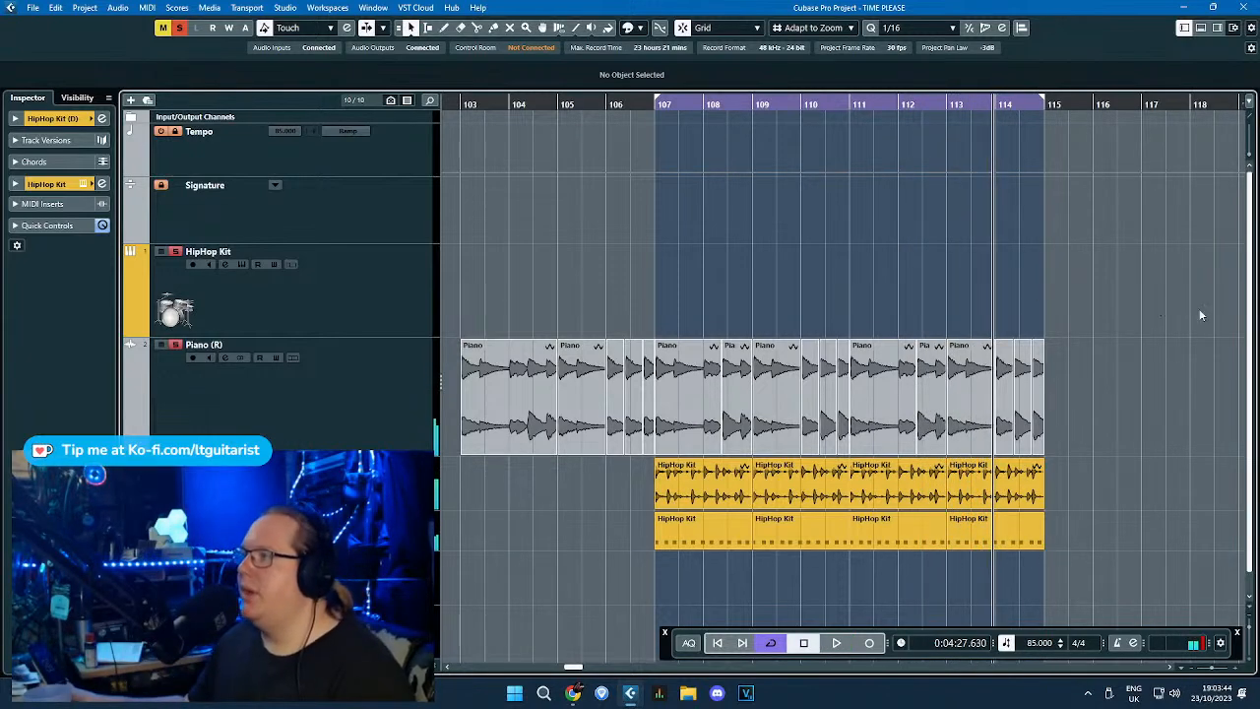
# Extend the cycle end to bar 118 and duplicate the last HipHop Kit audio loop at bar 115.
pyautogui.scroll(2, 1004, 567)
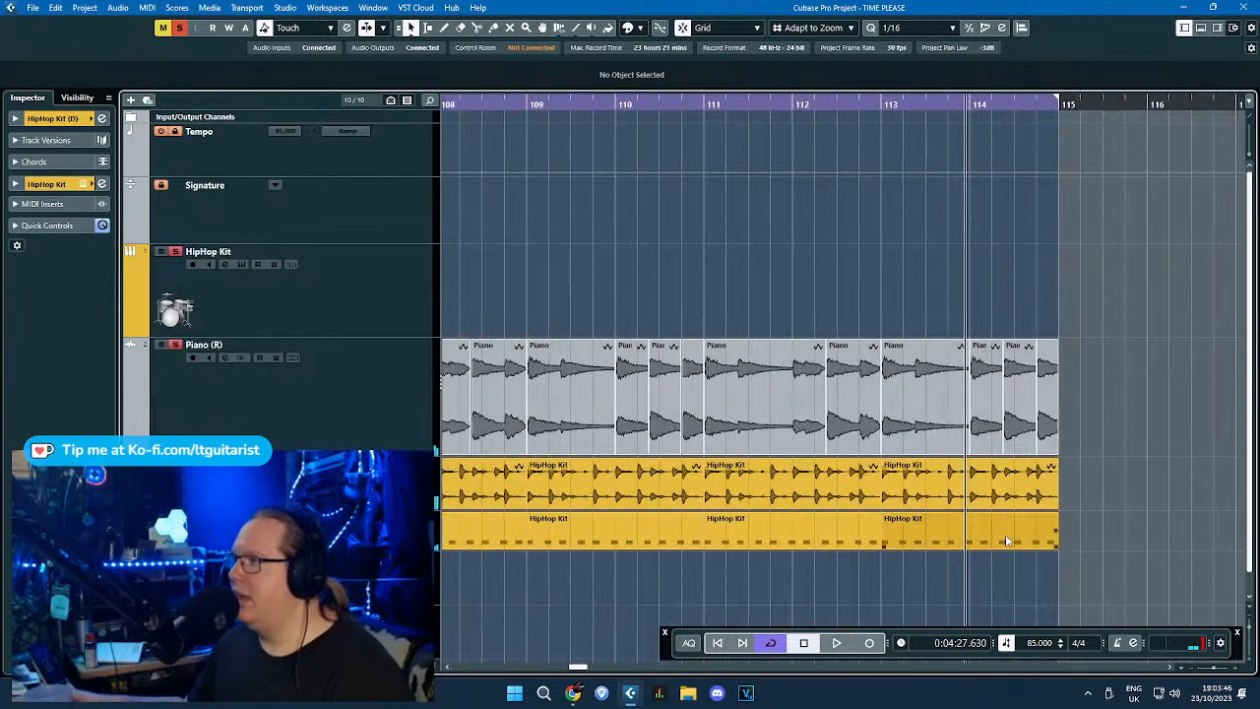
pyautogui.hscroll(2, 990, 273)
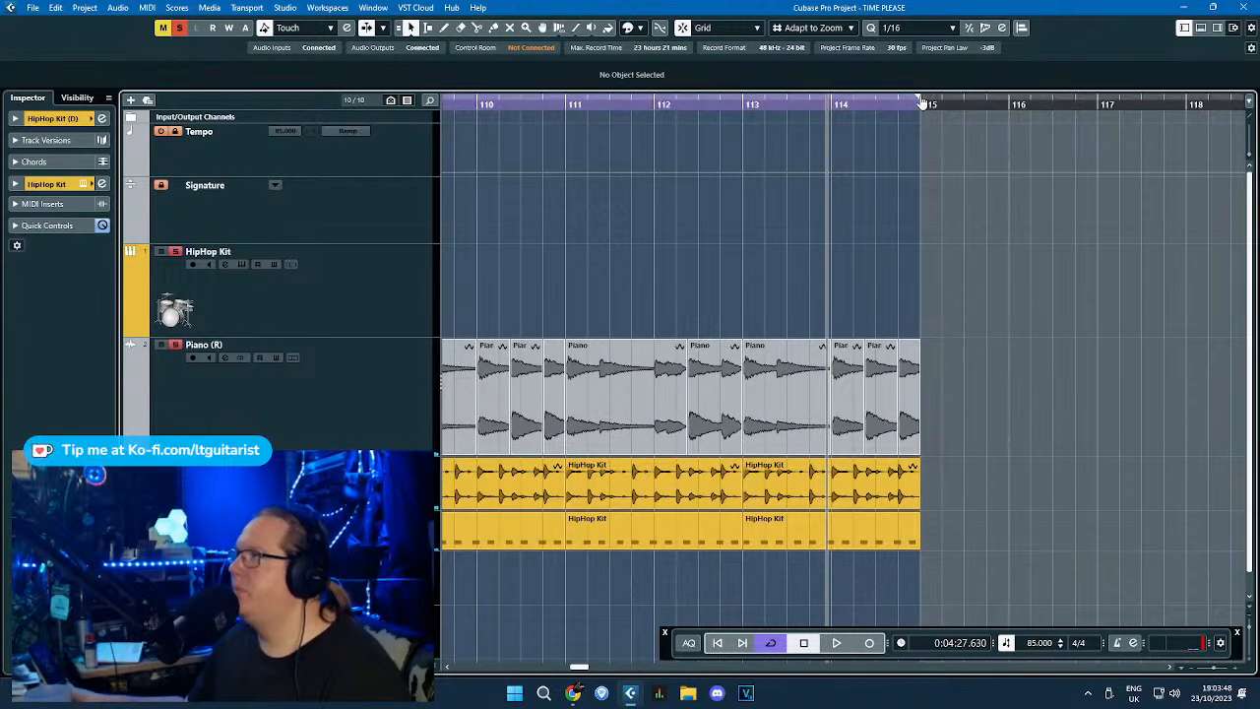
pyautogui.moveTo(922, 100); pyautogui.dragTo(1095, 123)
pyautogui.moveTo(1221, 140); pyautogui.dragTo(1193, 140)
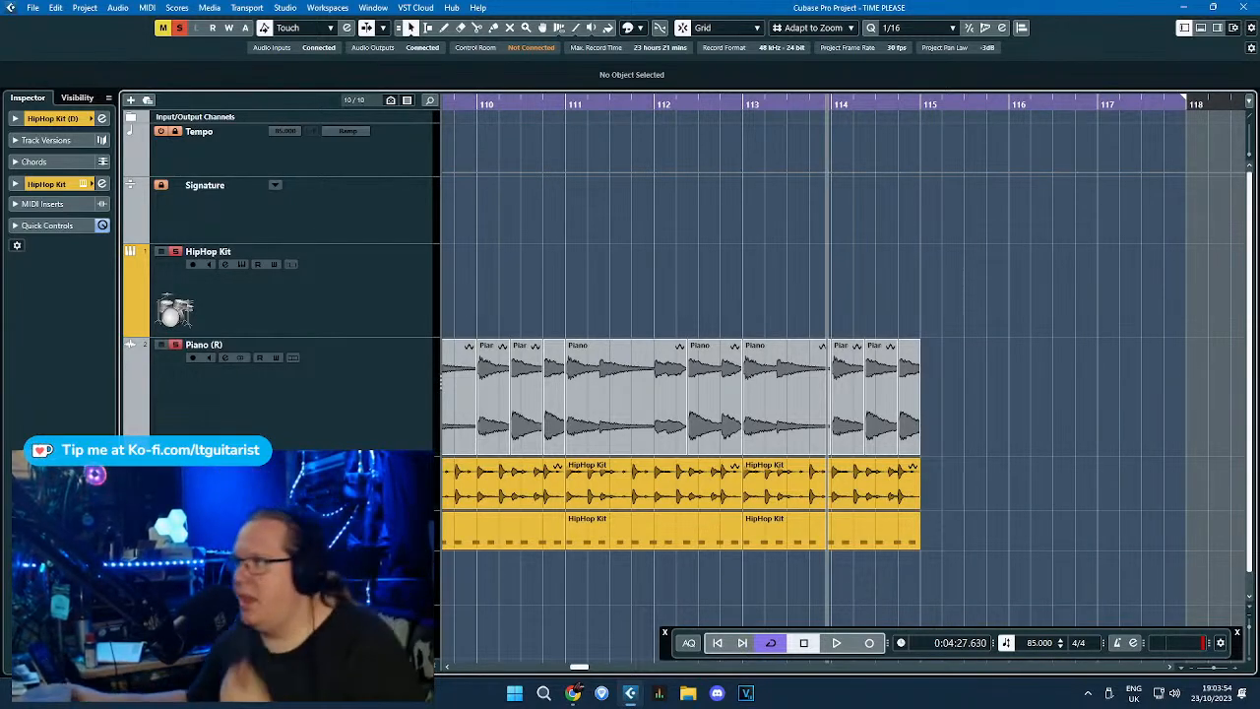
pyautogui.click(874, 504)
pyautogui.hotkey('ctrl', 'd')
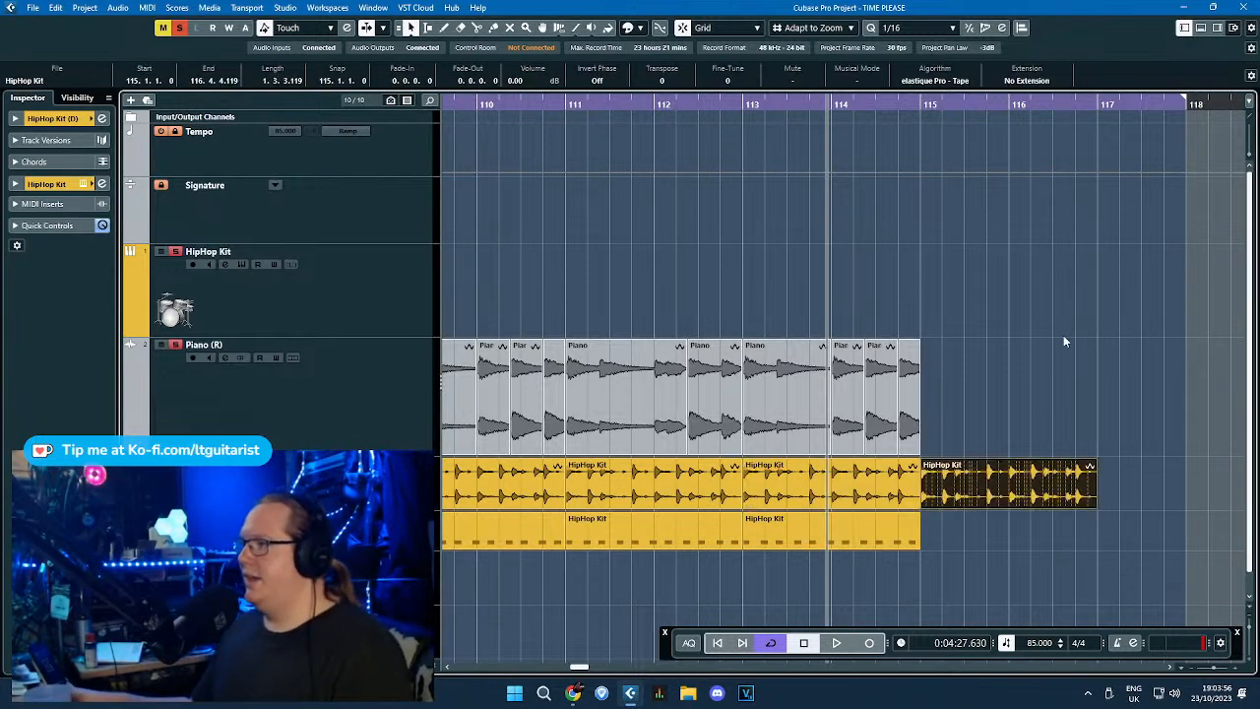
# Apply an offline Pitch Shift envelope to the HipHop Kit audio loop at bar 115 and raise its range.
pyautogui.rightClick(1005, 485)
pyautogui.moveTo(1046, 134)
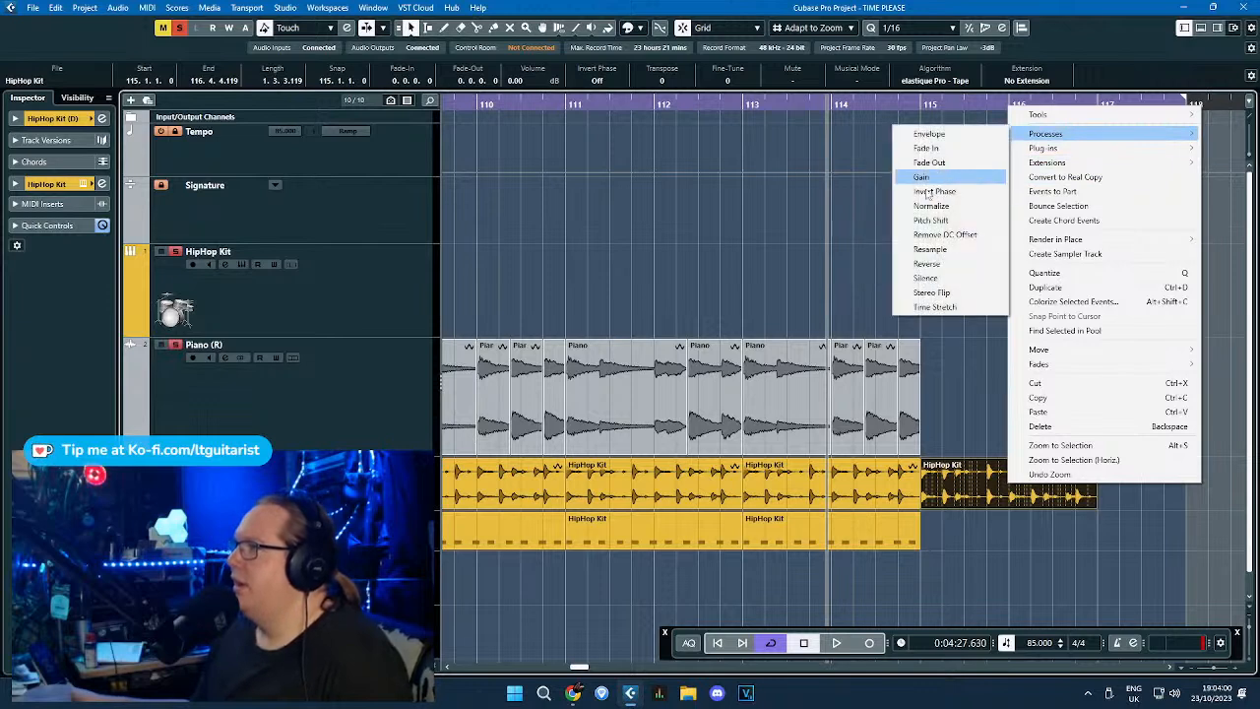
pyautogui.click(946, 221)
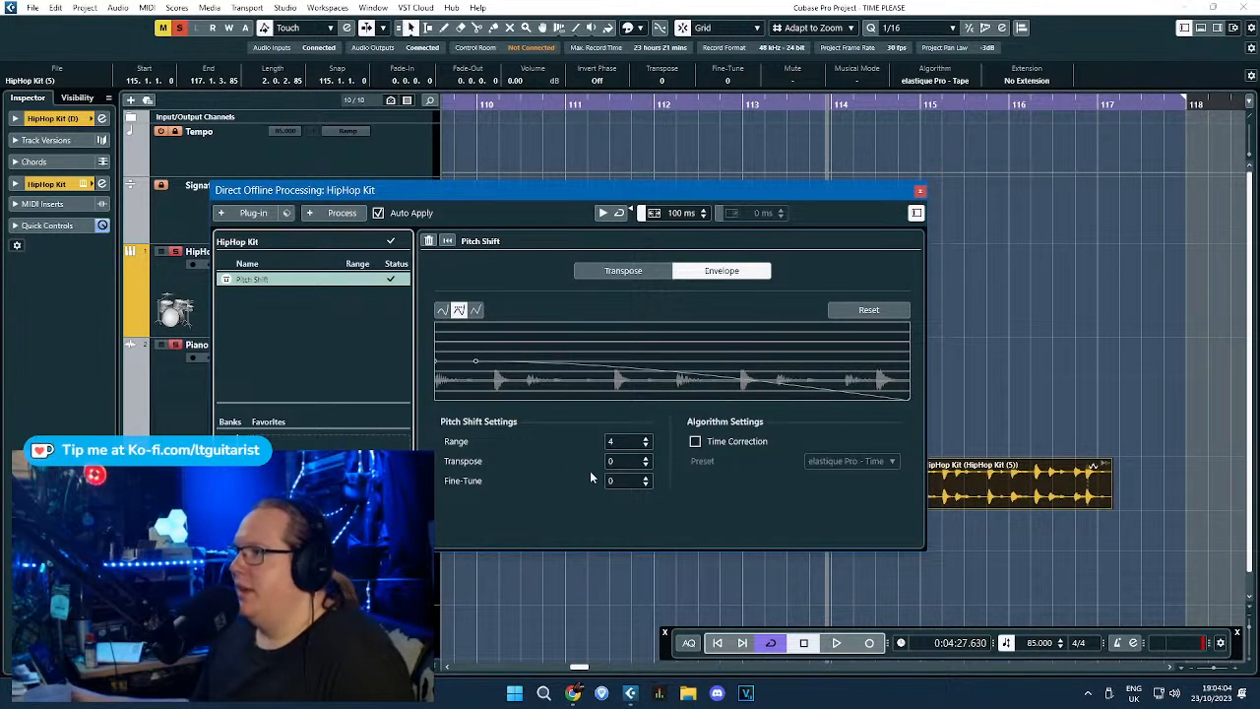
pyautogui.click(646, 439)
pyautogui.click(646, 438)
pyautogui.click(920, 191)
pyautogui.click(1005, 340)
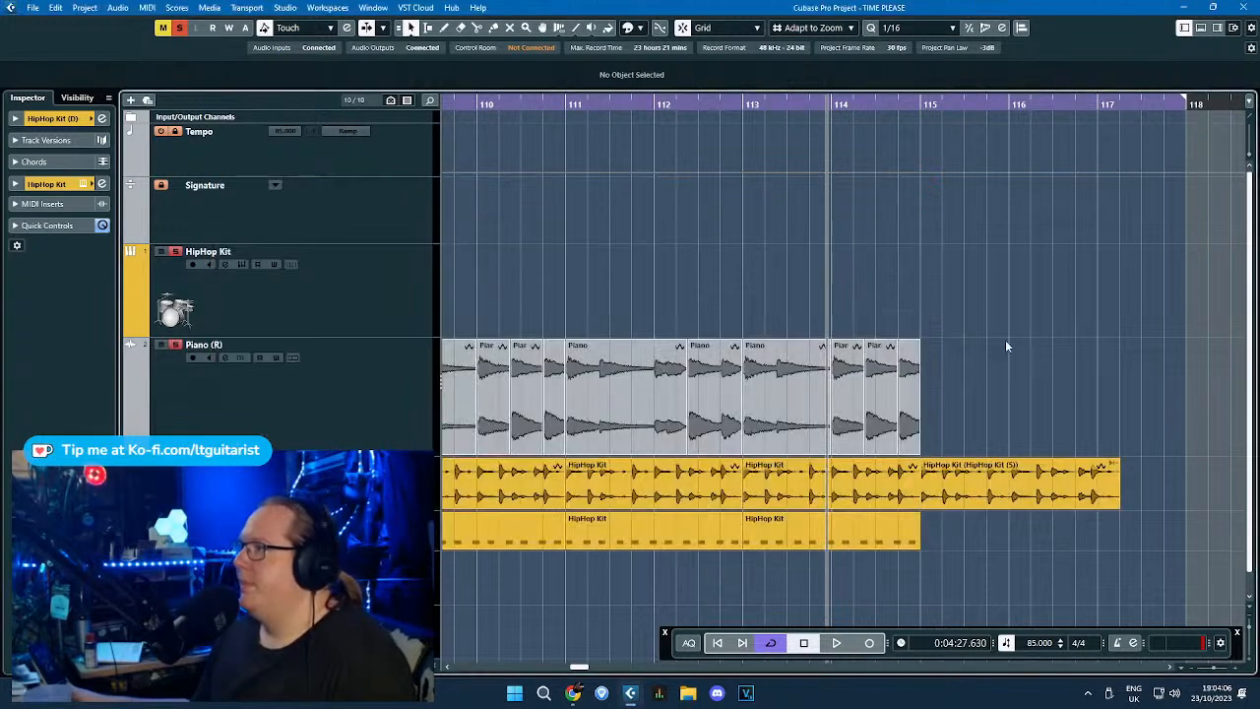
# Trim the end of the pitch-shifted HipHop Kit loop to beat 2 of bar 117 and place the playhead at bar 116.
pyautogui.hscroll(3, 1082, 402)
pyautogui.scroll(6, 995, 469)
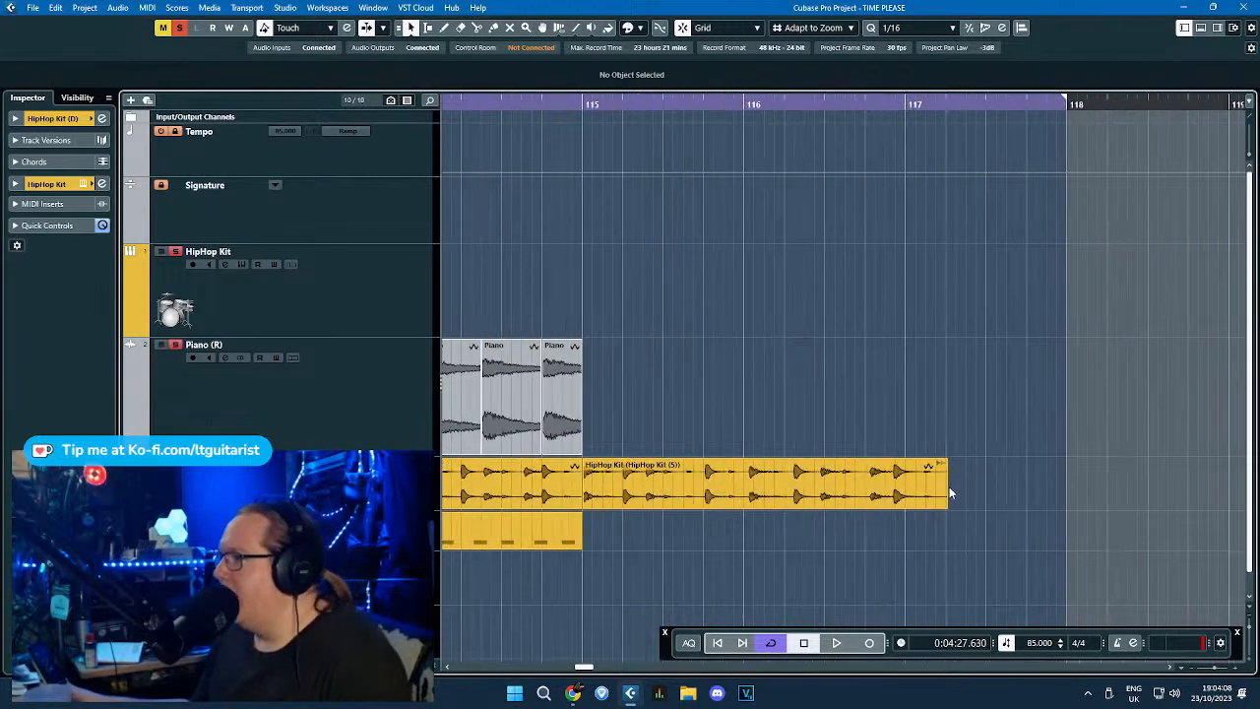
pyautogui.click(932, 503)
pyautogui.press('1')
pyautogui.press('1')
pyautogui.moveTo(933, 508); pyautogui.dragTo(927, 507)
pyautogui.press('1')
pyautogui.scroll(-5, 885, 419)
pyautogui.click(693, 236)
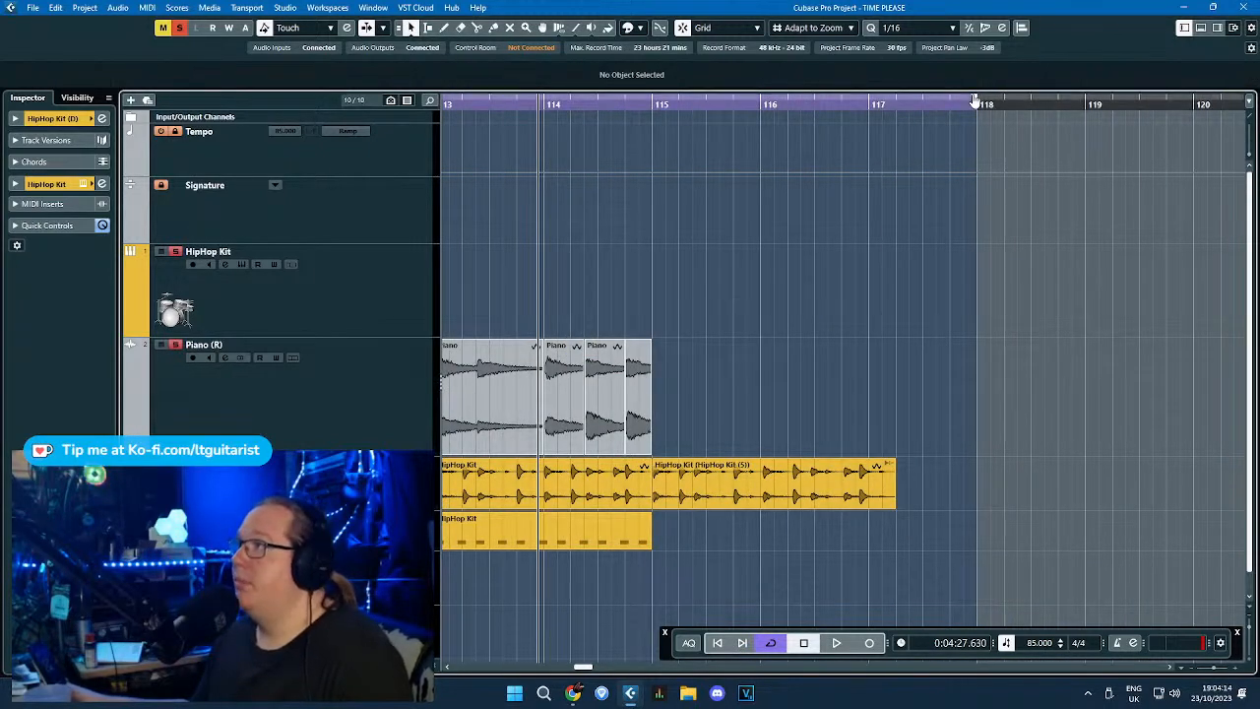
pyautogui.click(762, 104)
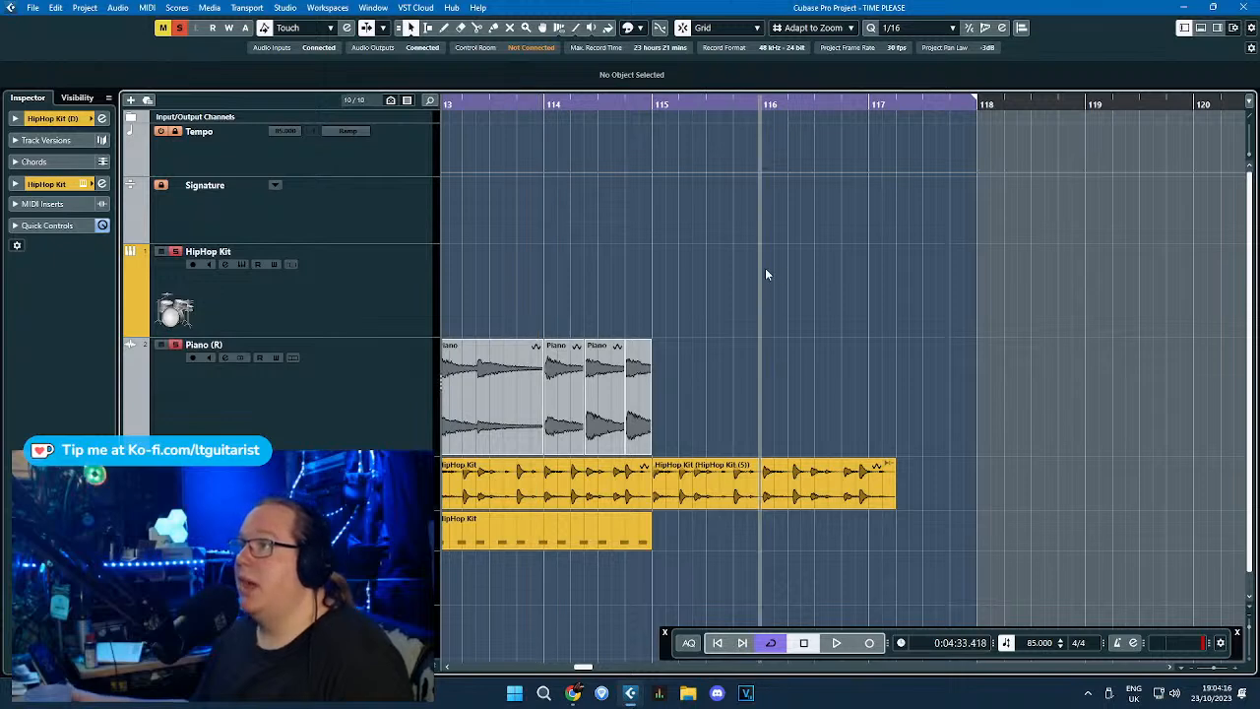
# Insert a 5/4 time signature at bar 116 on the Signature track.
pyautogui.scroll(-7, 766, 269)
pyautogui.scroll(3, 682, 274)
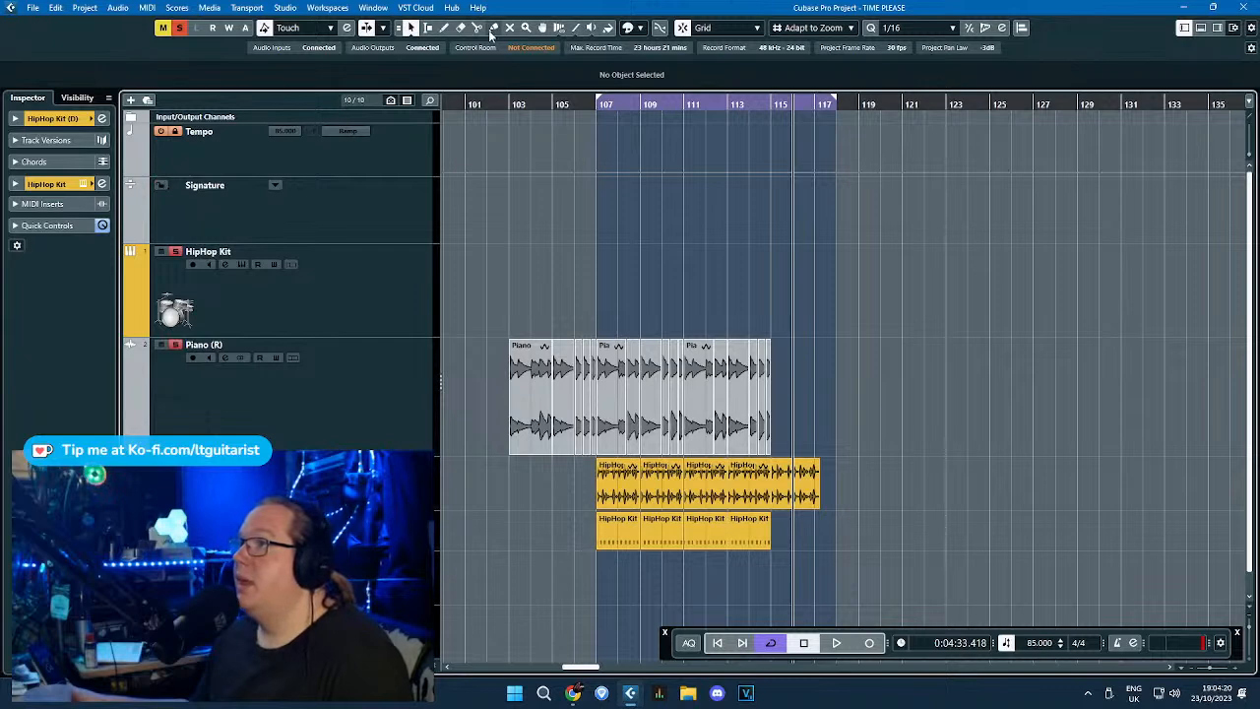
pyautogui.scroll(6, 799, 241)
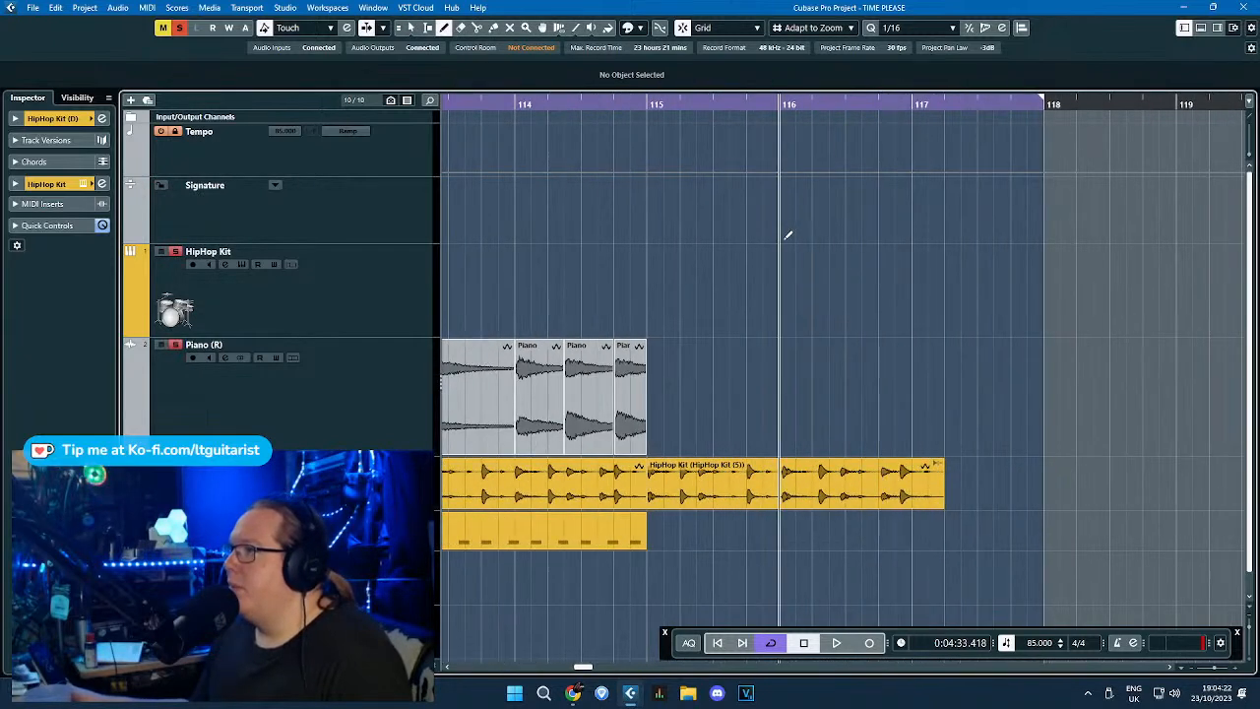
pyautogui.click(788, 237)
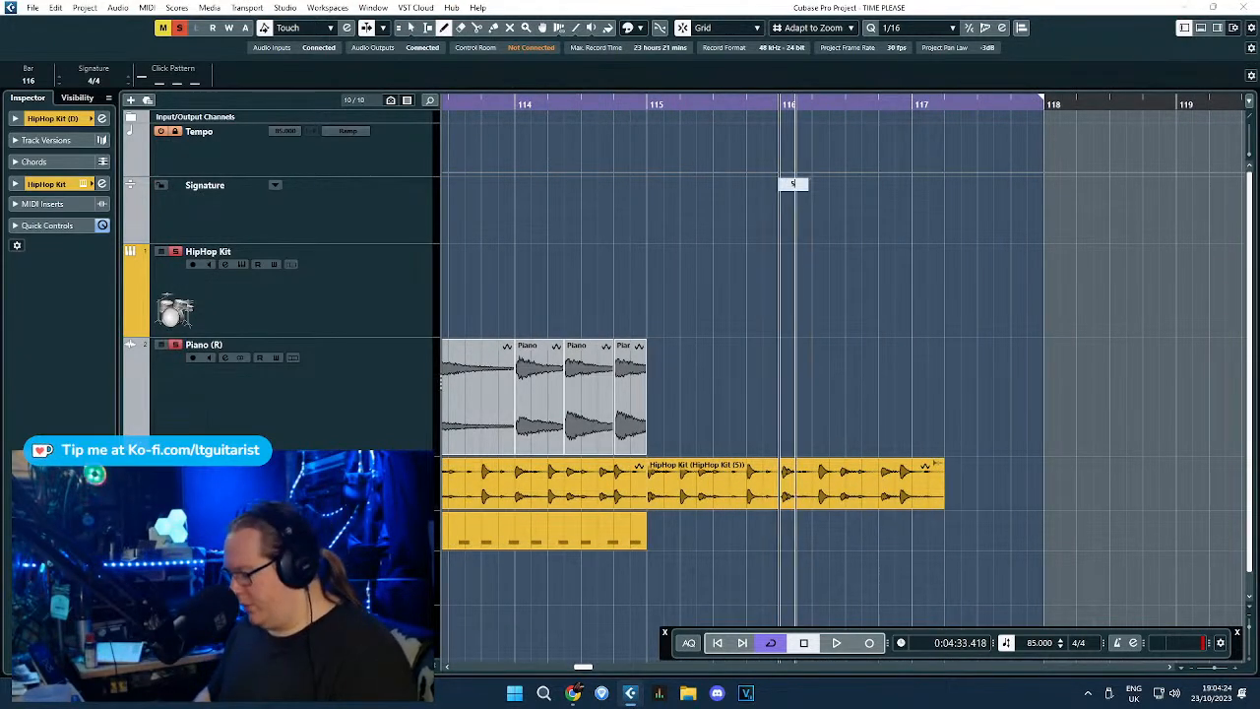
pyautogui.click(413, 28)
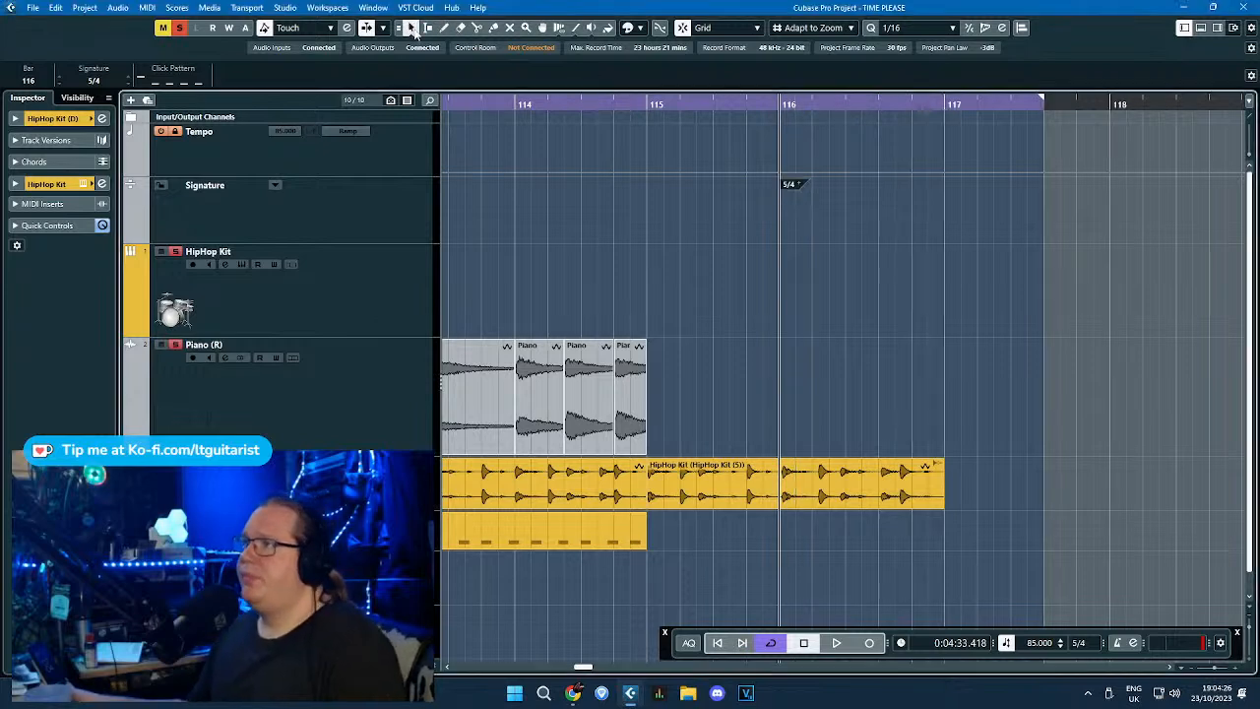
# Select the HipHop Kit, Piano (R), HipHop Kit (R) and HipHop Kit (D) tracks and reduce their heights together.
pyautogui.scroll(-3, 991, 369)
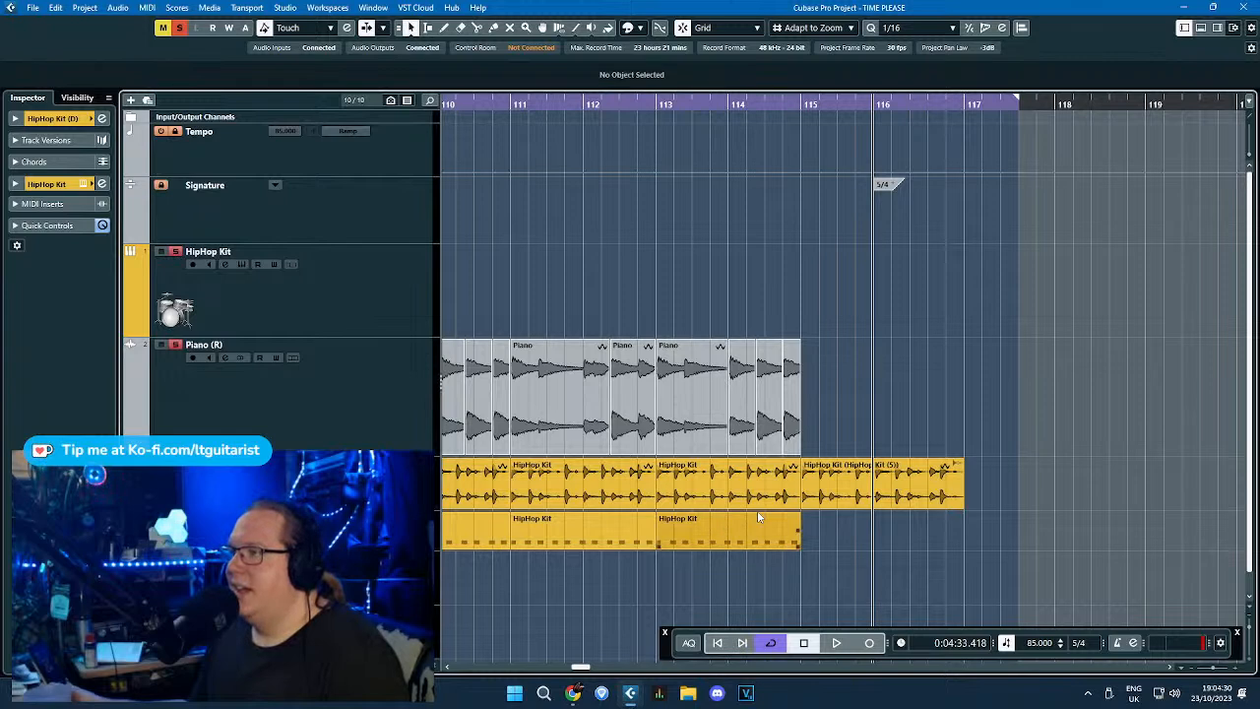
pyautogui.scroll(-4, 758, 517)
pyautogui.click(416, 333)
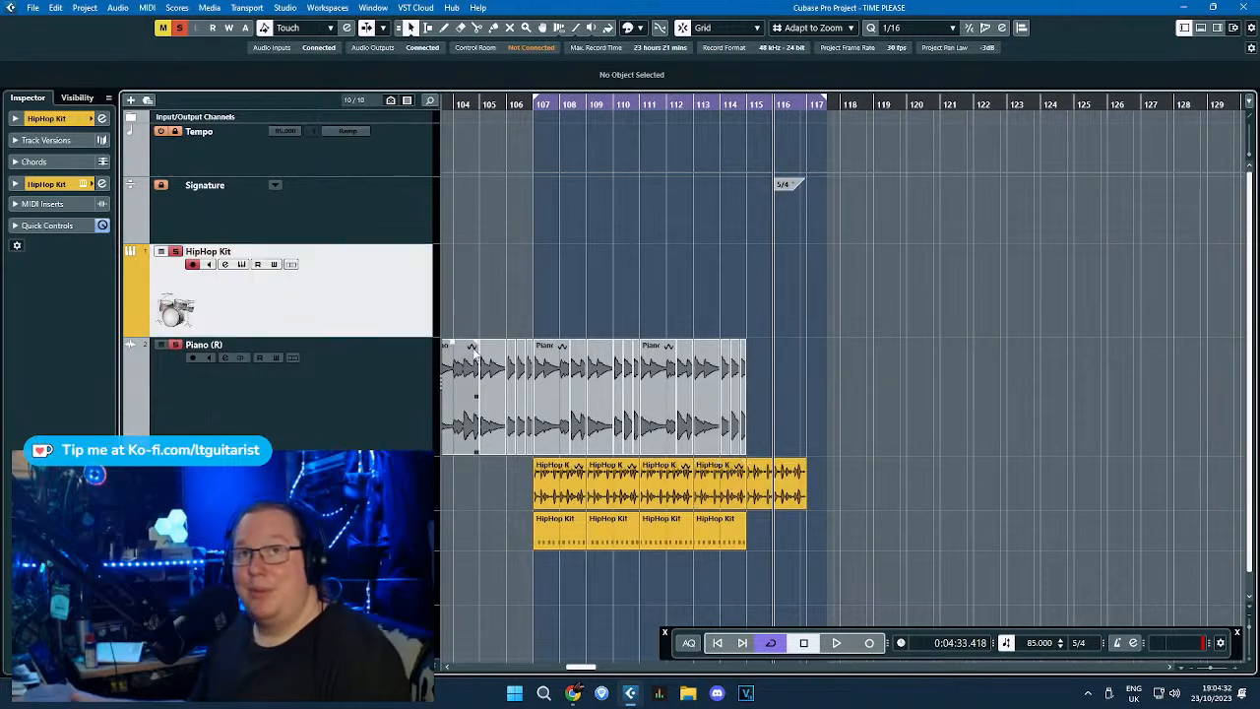
pyautogui.keyDown('shift'); pyautogui.click(411, 527); pyautogui.keyUp('shift')
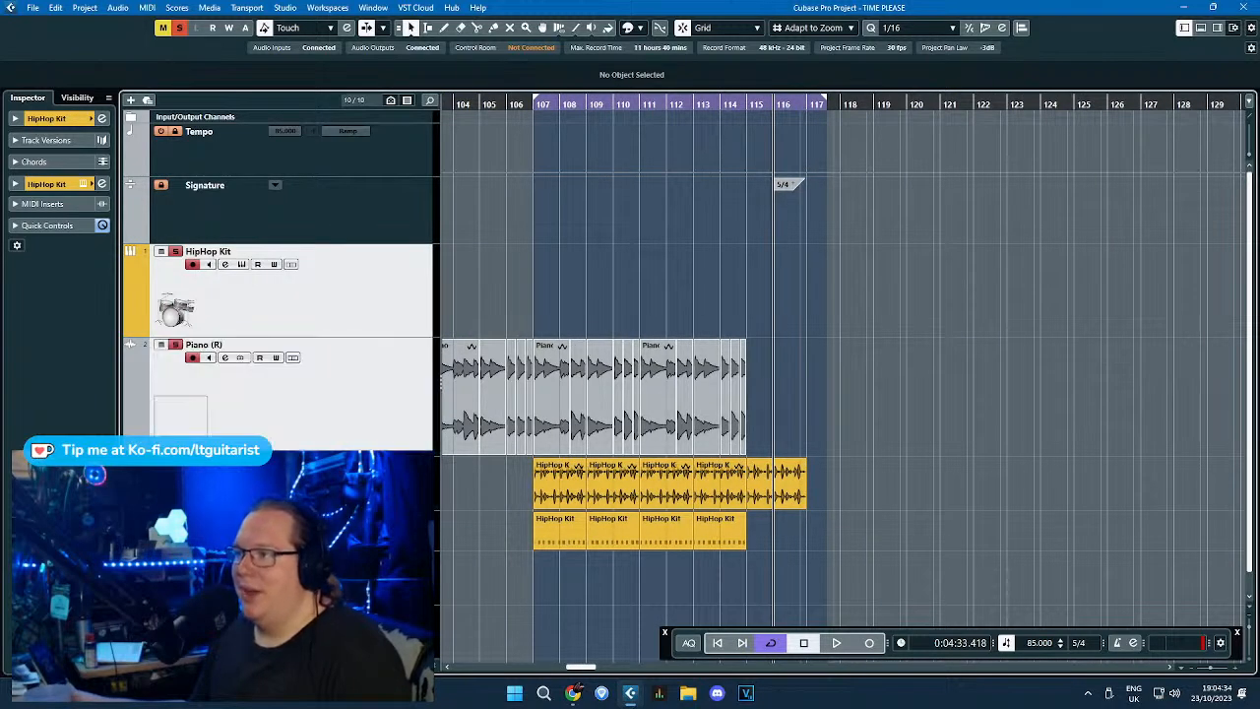
pyautogui.moveTo(413, 454); pyautogui.dragTo(420, 360)
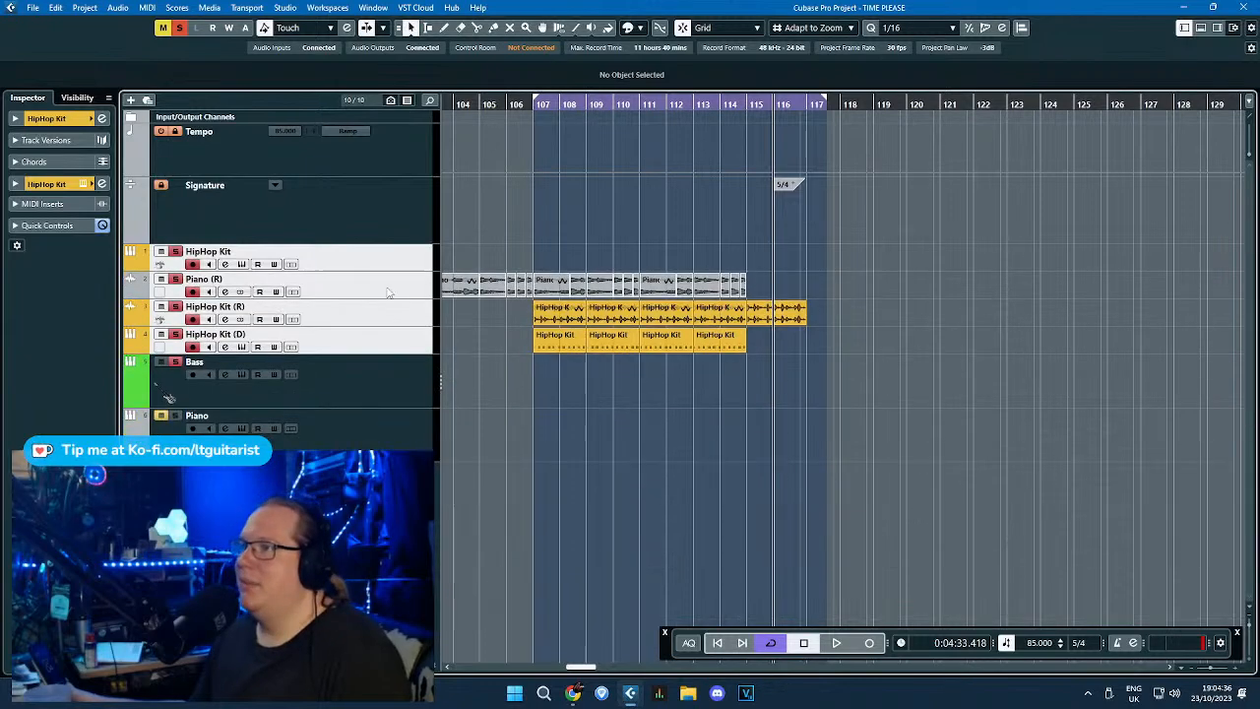
pyautogui.moveTo(402, 279); pyautogui.dragTo(404, 301)
# Copy the HipHop Kit audio loop from bar 113 to bar 117 and pull the cycle end back to about bar 115.
pyautogui.scroll(5, 694, 315)
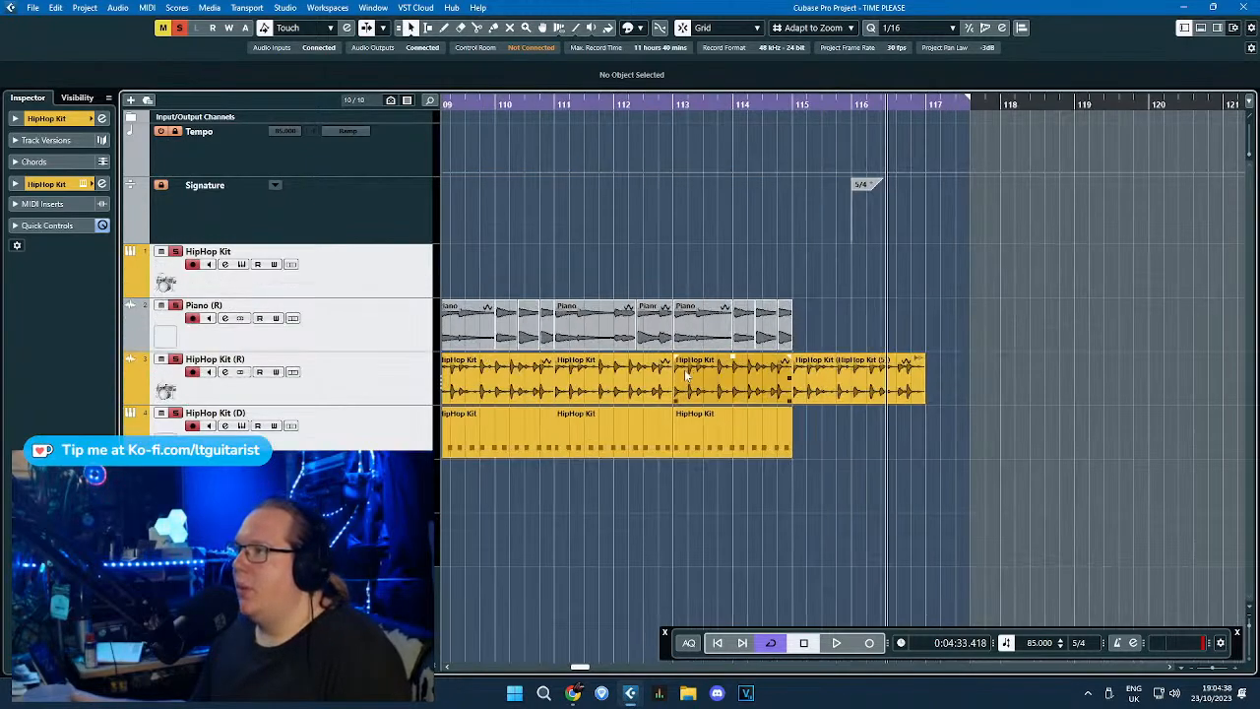
pyautogui.moveTo(673, 399); pyautogui.dragTo(1049, 394)
pyautogui.moveTo(1030, 102); pyautogui.dragTo(853, 104)
pyautogui.scroll(-3, 990, 379)
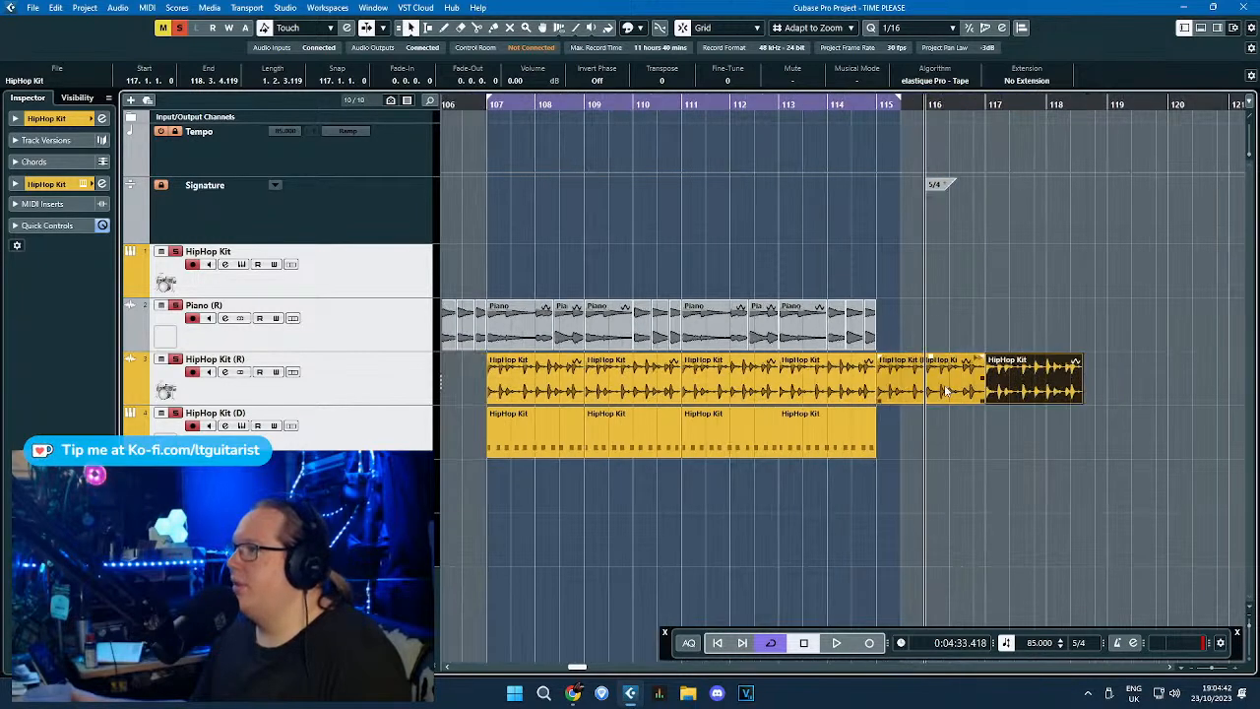
# Color the Piano and HipHop Kit events from bar 107 to 115 amber, and the Piano events at bars 103 to 106 yellow.
pyautogui.moveTo(483, 303); pyautogui.dragTo(872, 473)
pyautogui.click(627, 27)
pyautogui.click(677, 66)
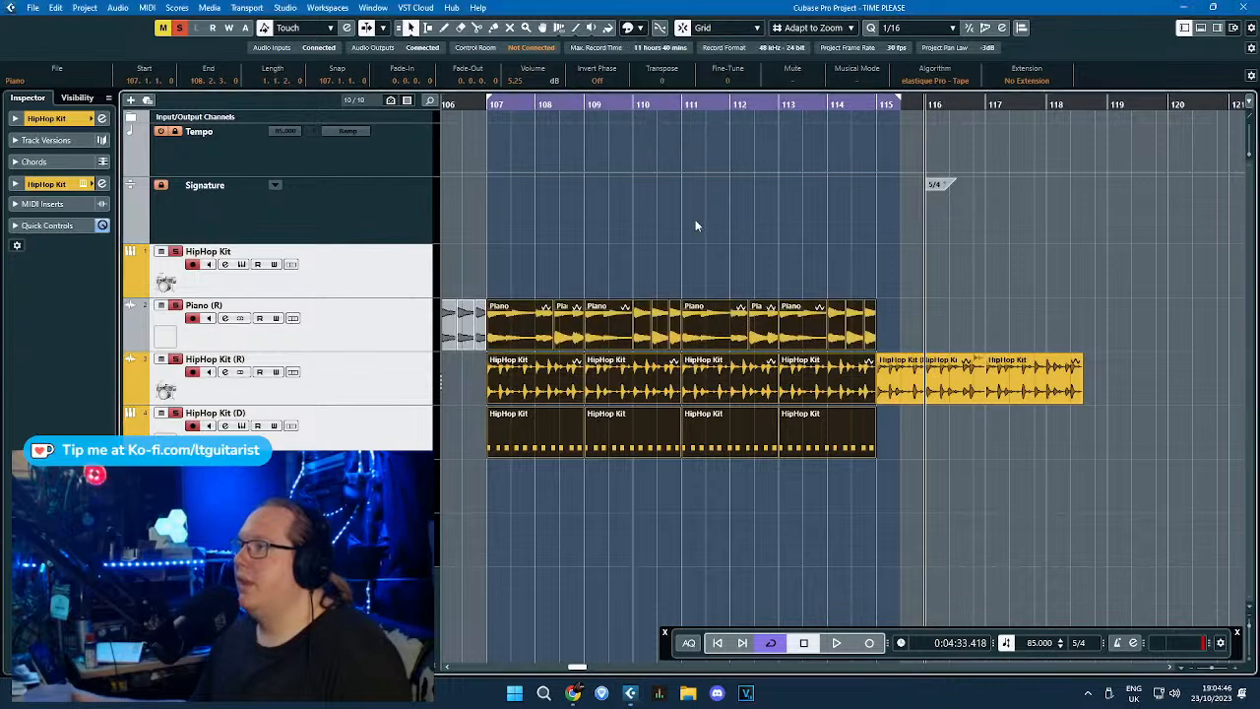
pyautogui.hscroll(-3, 695, 219)
pyautogui.moveTo(571, 253); pyautogui.dragTo(796, 352)
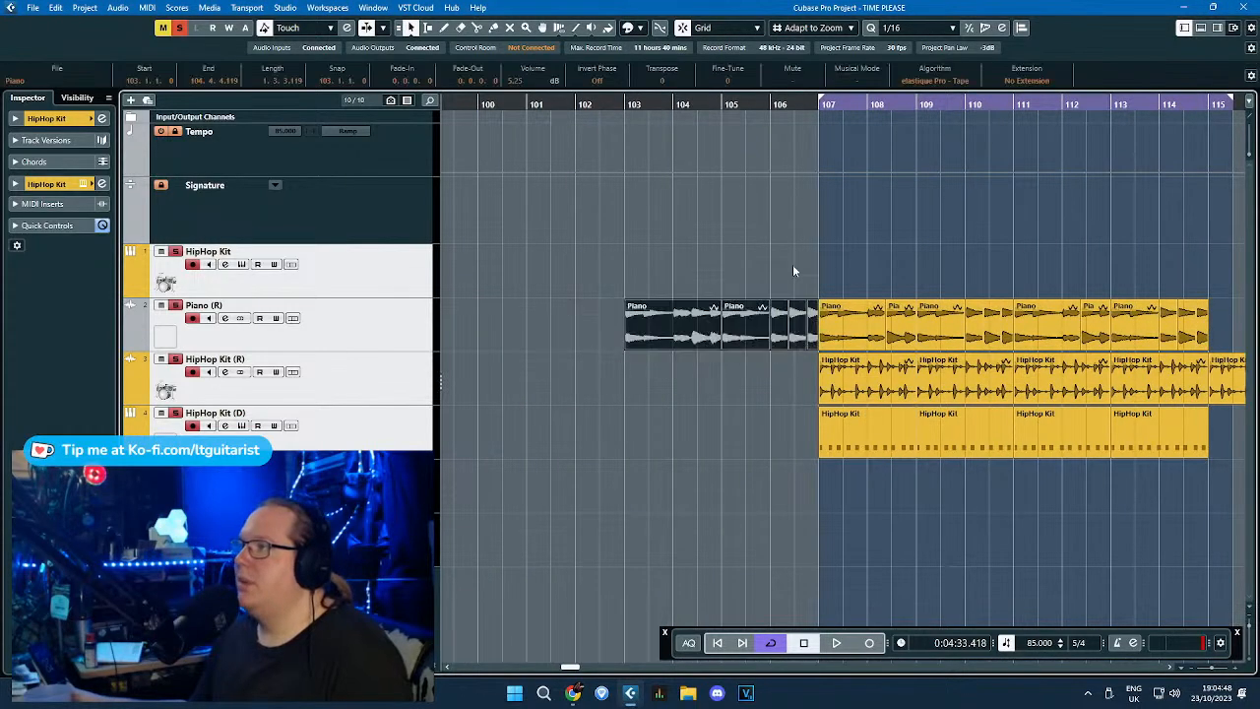
pyautogui.click(630, 27)
pyautogui.click(1043, 259)
# Color the HipHop Kit audio loop at bar 115 violet and the one at bar 117 magenta.
pyautogui.hscroll(5, 1014, 271)
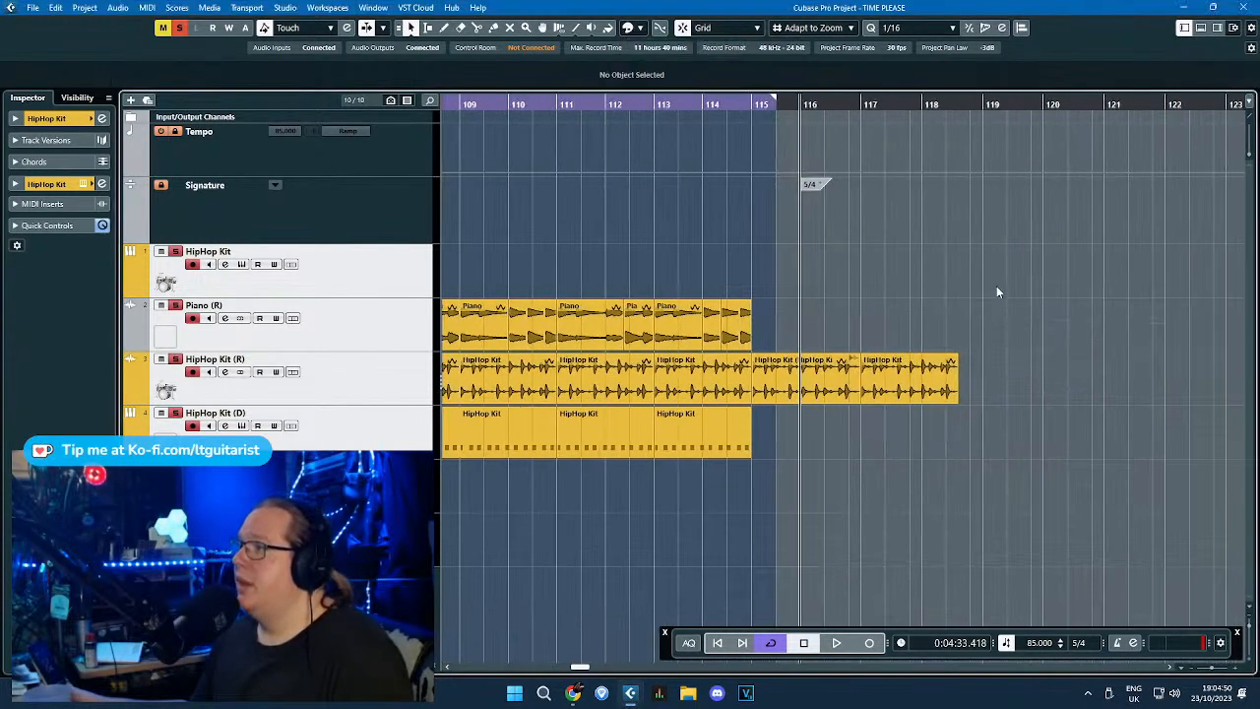
pyautogui.scroll(2, 997, 285)
pyautogui.click(701, 379)
pyautogui.click(640, 30)
pyautogui.click(695, 86)
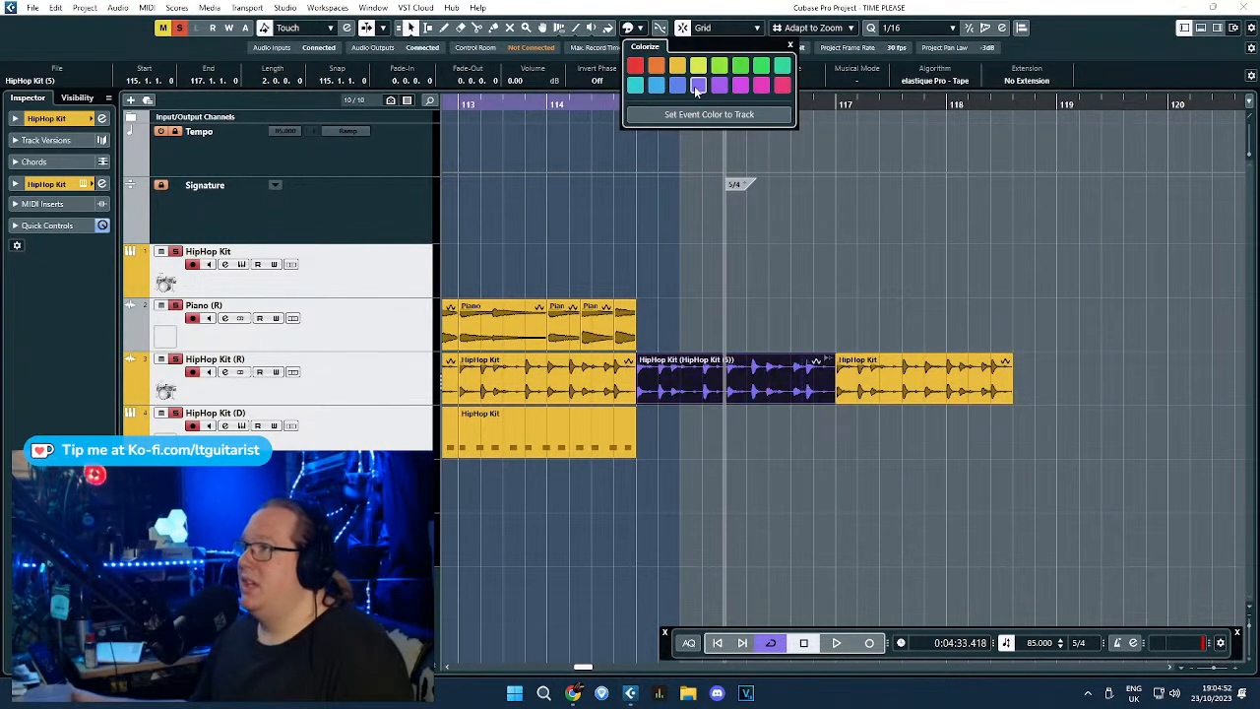
pyautogui.press('Right')
pyautogui.click(640, 28)
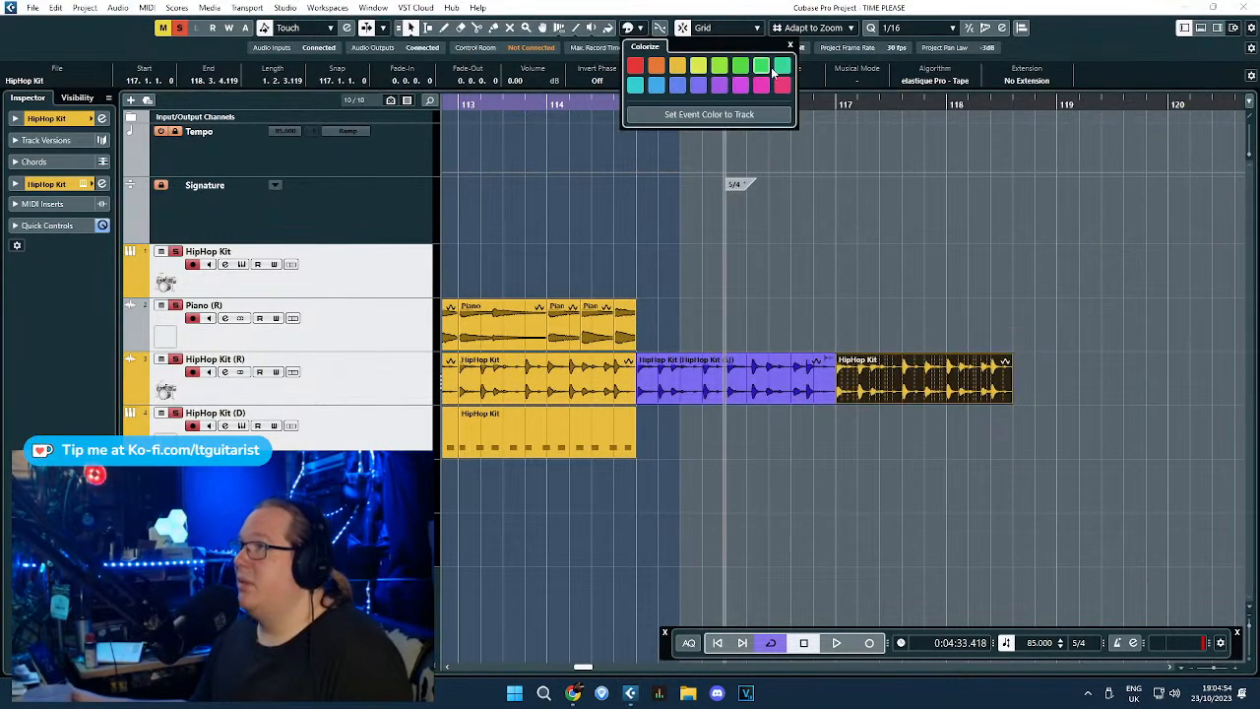
pyautogui.click(741, 87)
pyautogui.click(996, 283)
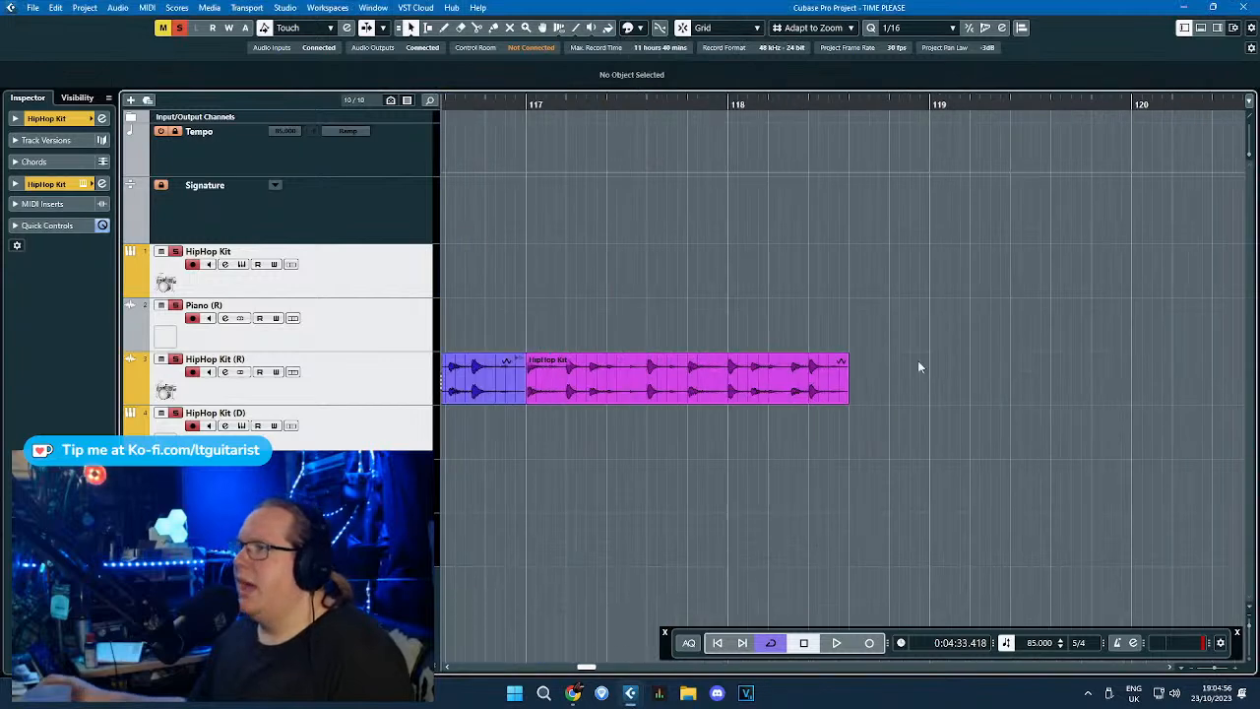
# Set the cycle range around the magenta HipHop Kit loop at bar 117 and play it back.
pyautogui.moveTo(527, 105); pyautogui.dragTo(854, 155)
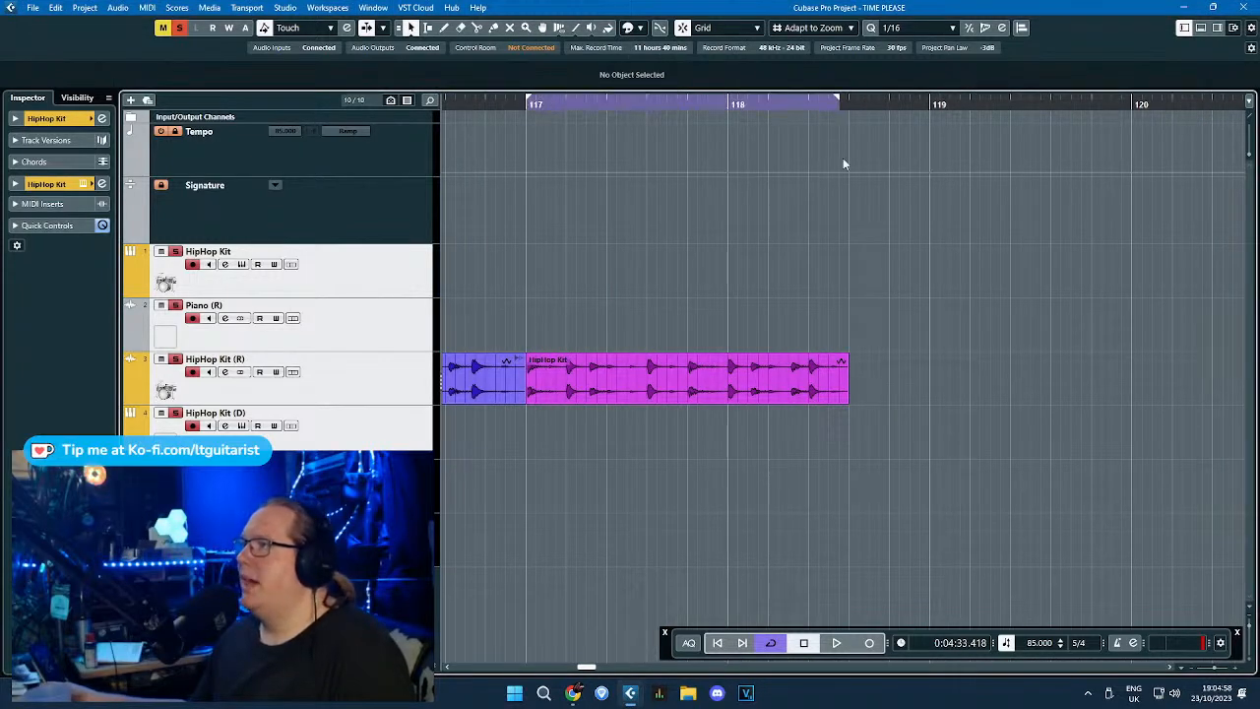
pyautogui.click(785, 382)
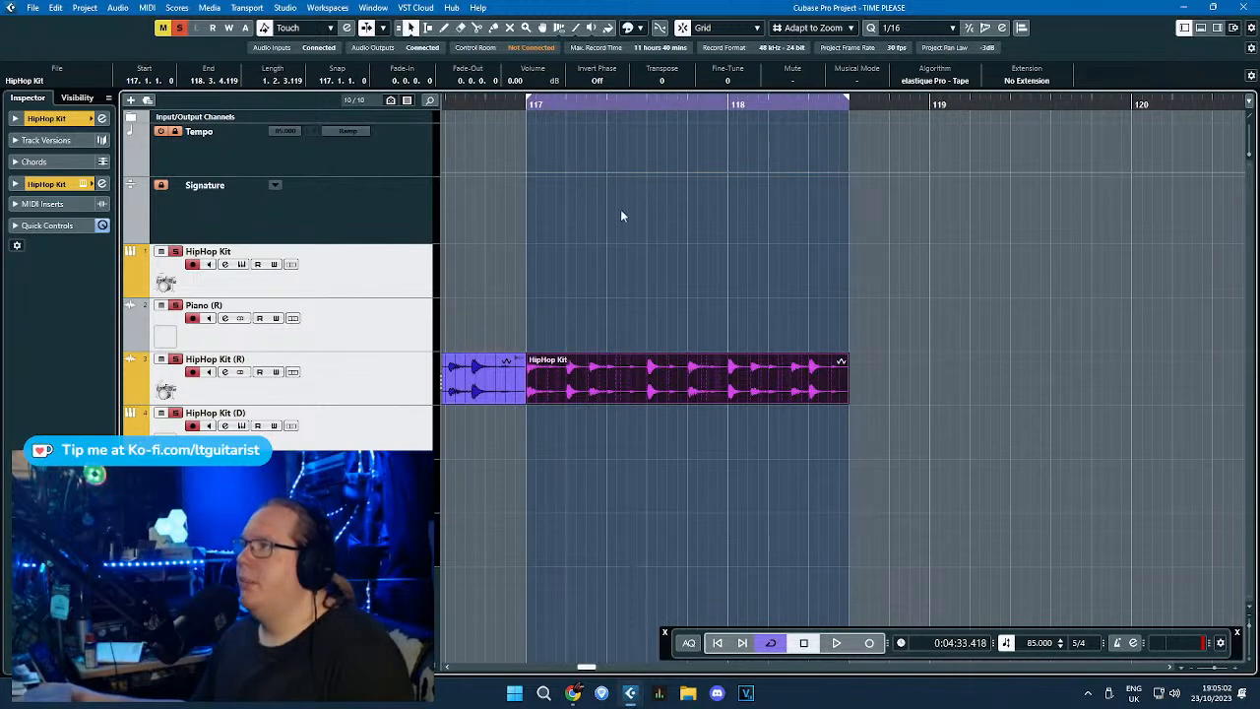
pyautogui.press('3')
pyautogui.press('space')
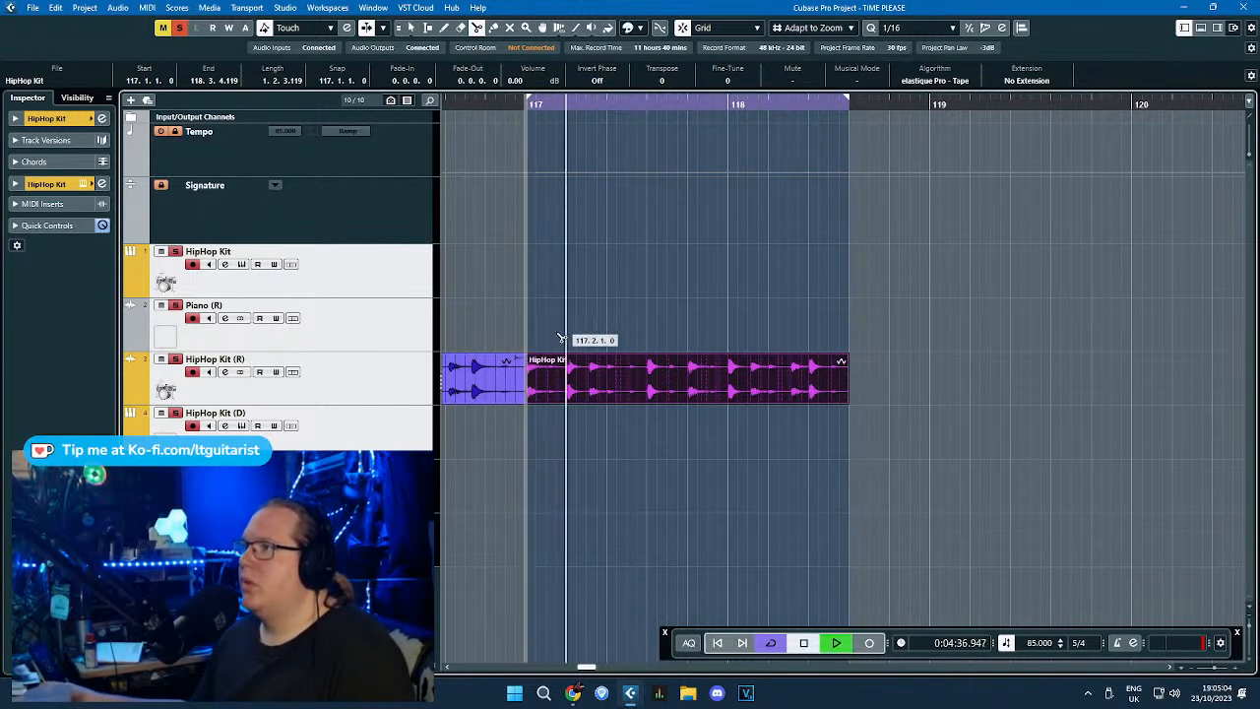
pyautogui.scroll(2, 574, 360)
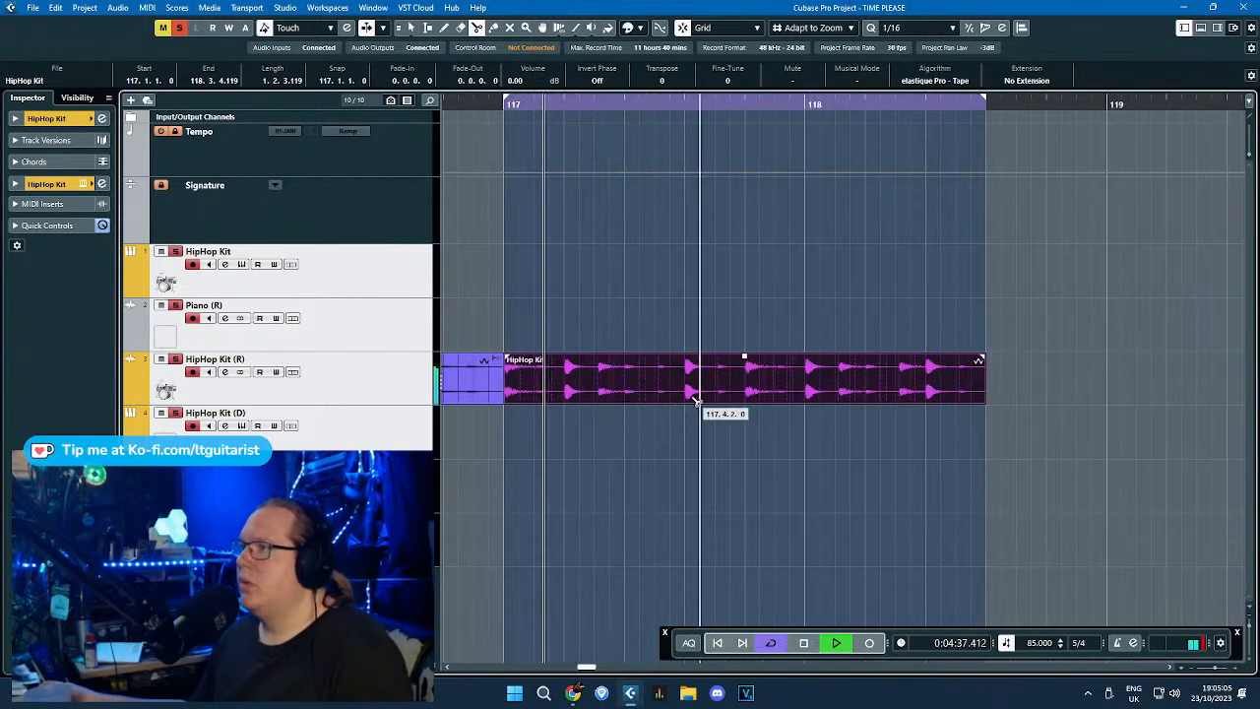
# Split the magenta loop at beats 3 and 4 of bar 117 and delete the slice between the cuts.
pyautogui.click(630, 386)
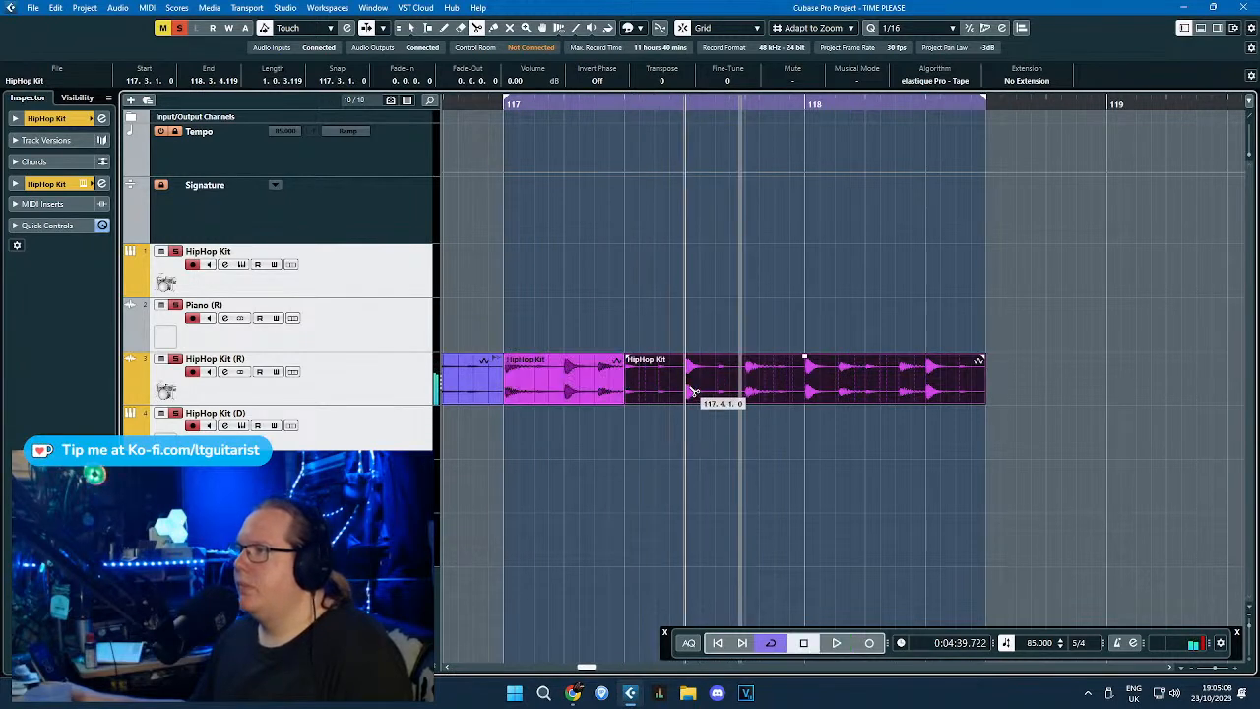
pyautogui.click(692, 392)
pyautogui.press('Delete')
pyautogui.press('1')
pyautogui.click(771, 392)
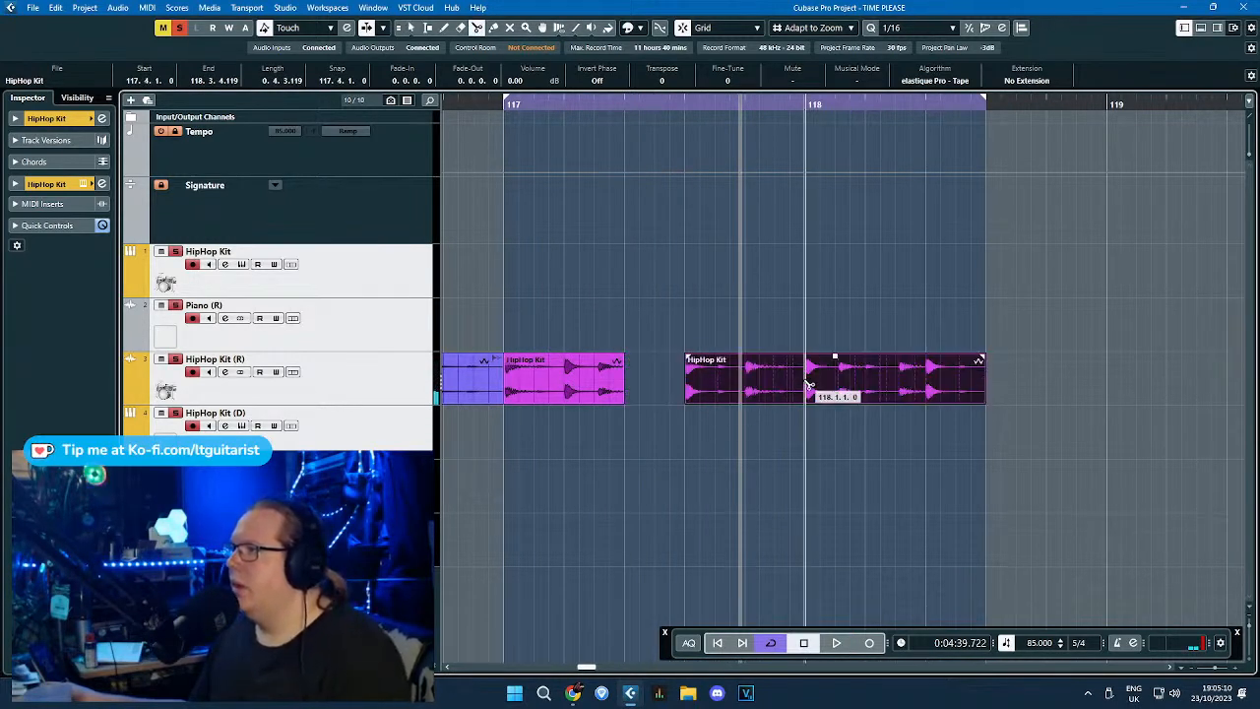
# Split the remaining magenta loop at beats 1 and 2 of bar 118 and delete the slice just before bar 118.
pyautogui.click(807, 384)
pyautogui.click(868, 383)
pyautogui.press('1')
pyautogui.click(762, 386)
pyautogui.press('Delete')
# Move the one-beat slice from bar 118 to beat 3 of bar 117 and play the pattern.
pyautogui.moveTo(829, 378); pyautogui.dragTo(647, 378)
pyautogui.scroll(2, 563, 292)
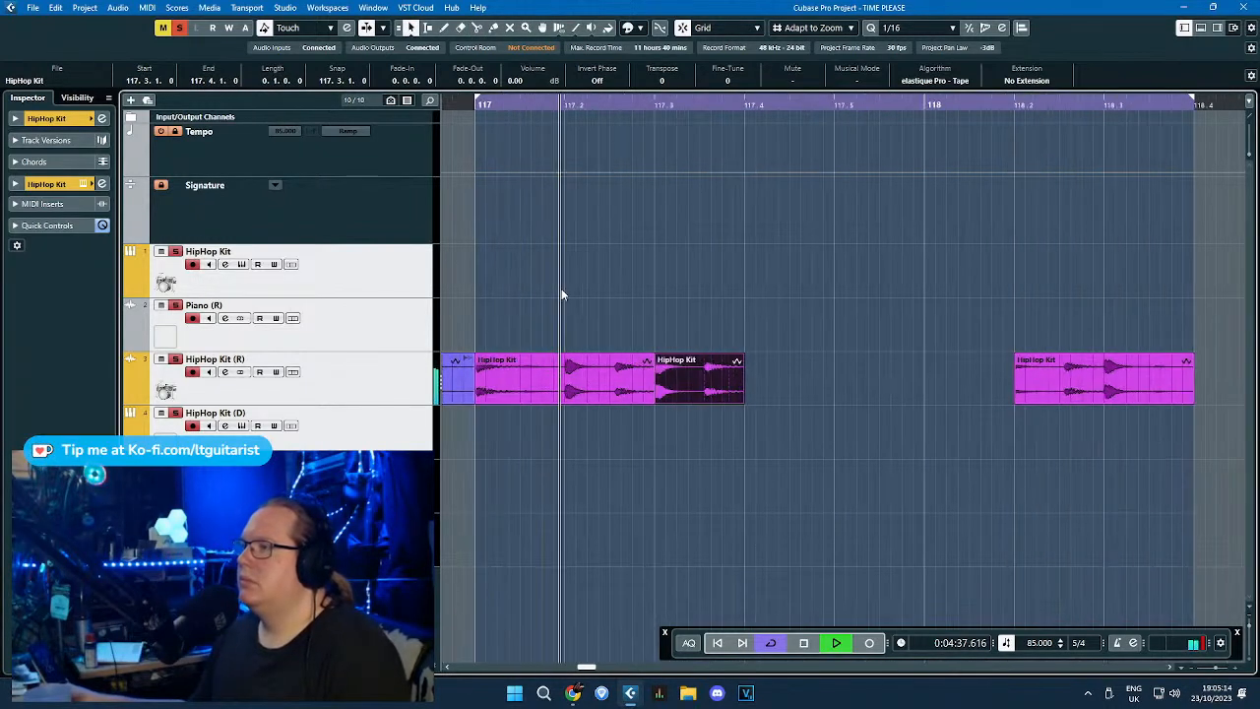
pyautogui.press('space')
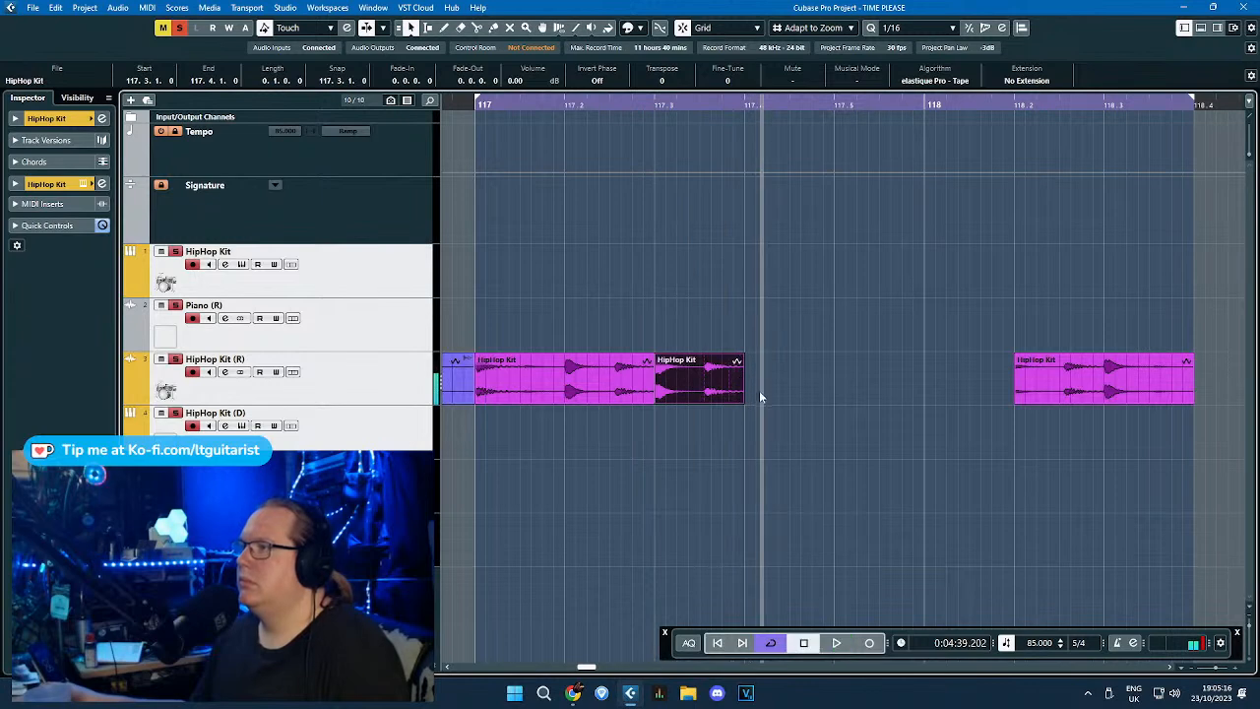
# Copy the opening two-beat HipHop Kit slice to beat 4 of bar 117 and play the pattern from bar 117.
pyautogui.hotkey('ctrl', 'd')
pyautogui.moveTo(800, 377); pyautogui.dragTo(748, 397)
pyautogui.click(471, 102)
pyautogui.press('space')
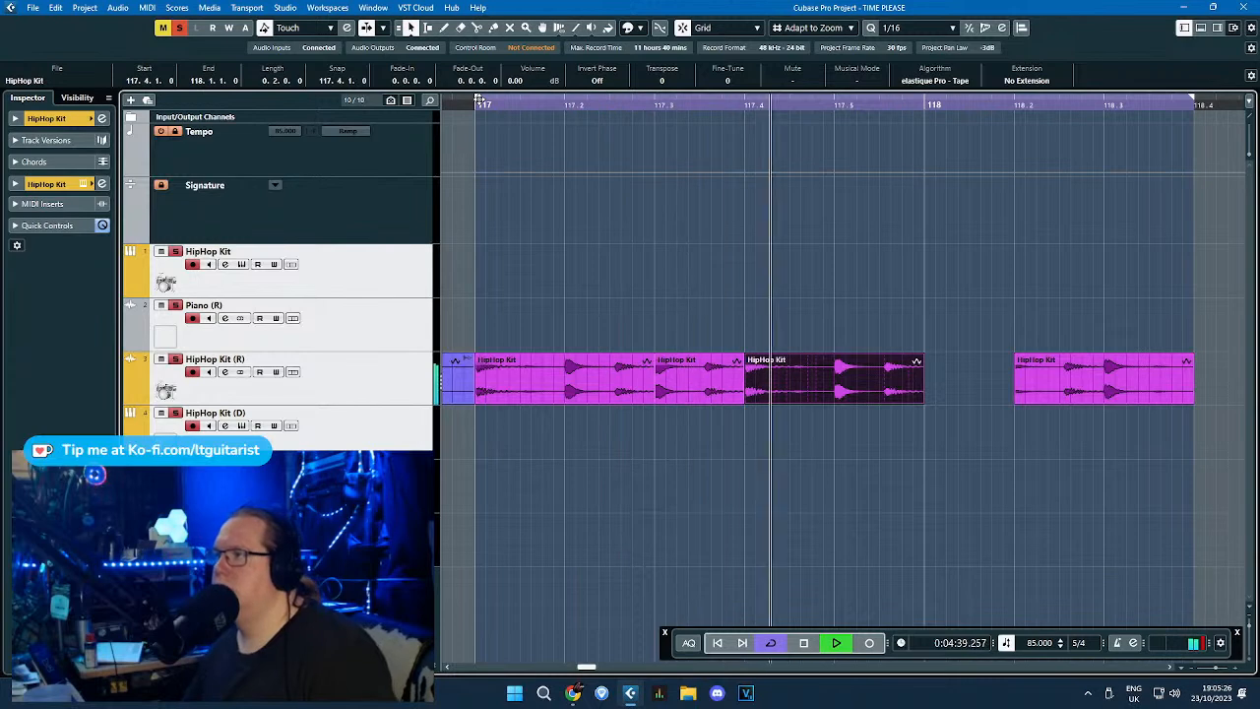
pyautogui.press('space')
# Delete the leftover slice at beat 2 of bar 118 and duplicate the three slices of bar 117 into bar 118.
pyautogui.click(1125, 394)
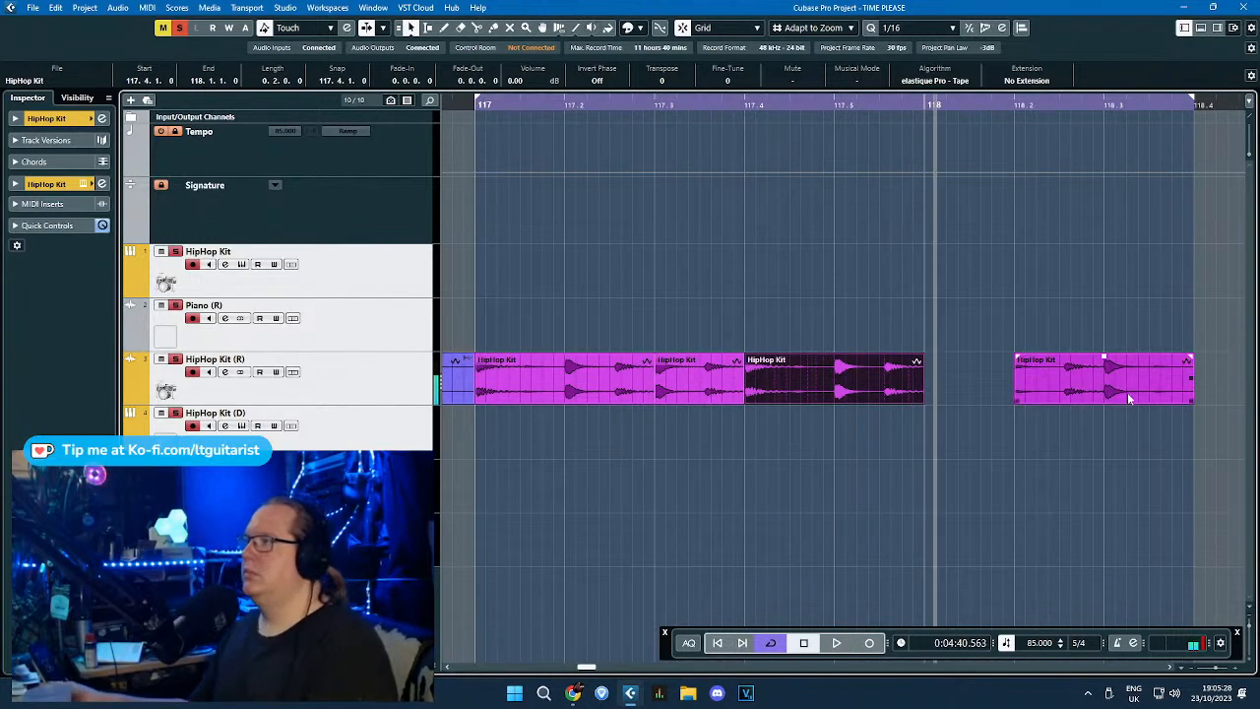
pyautogui.press('Delete')
pyautogui.moveTo(1091, 487); pyautogui.dragTo(562, 382)
pyautogui.hotkey('ctrl', 'd')
# Extend the cycle end to bar 119 to cover both bars of the sliced drum pattern.
pyautogui.press('g')
pyautogui.press('g')
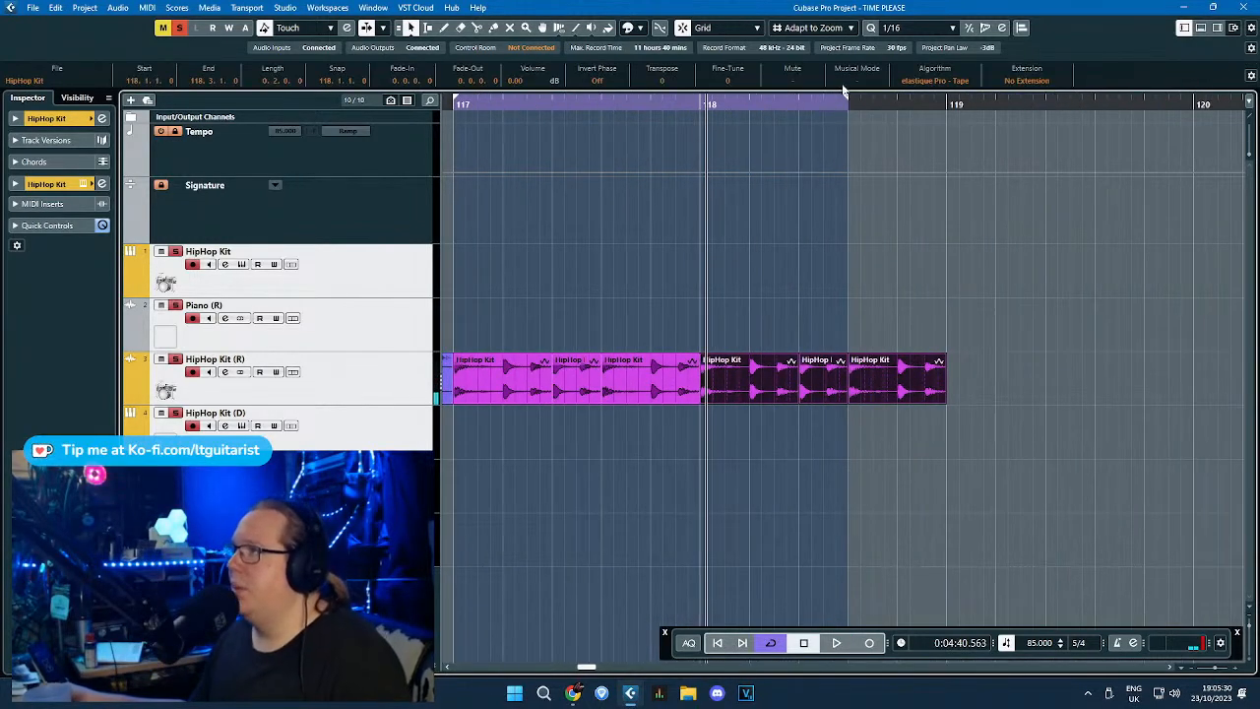
pyautogui.press('g')
pyautogui.press('g')
pyautogui.press('g')
pyautogui.press('g')
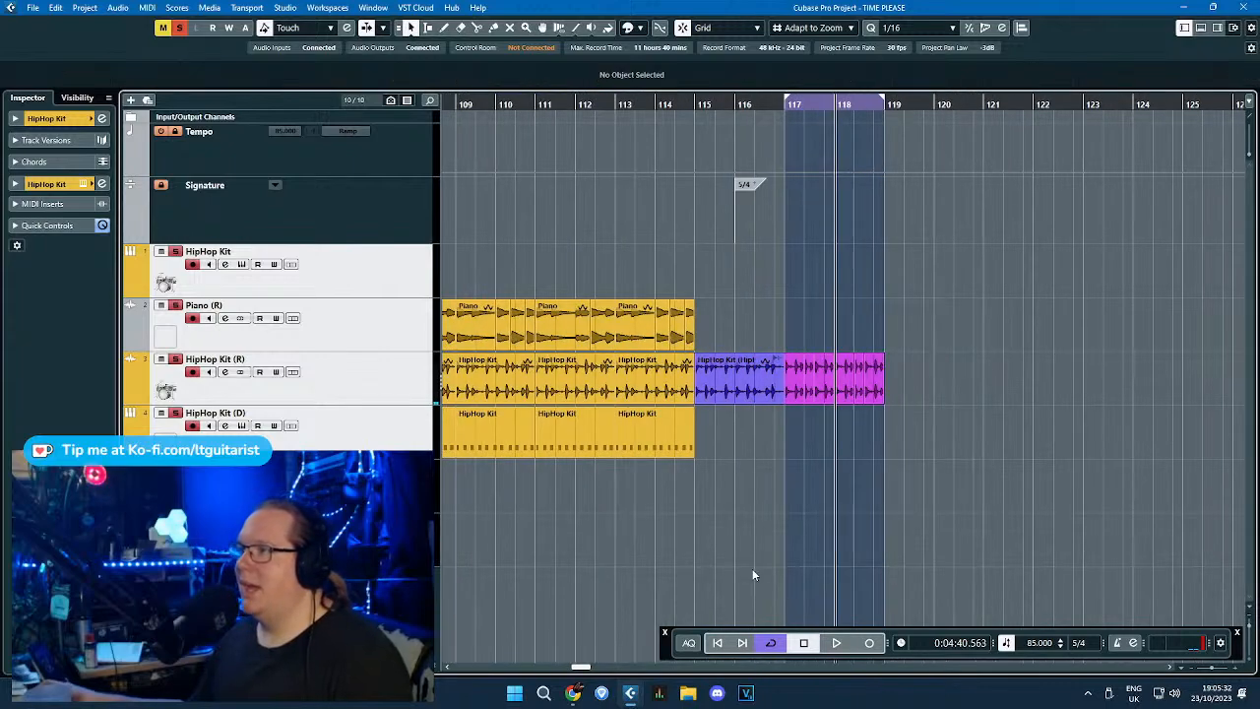
# Copy the Bass part at bar 34 and paste it at the playhead near bar 118.
pyautogui.press('g')
pyautogui.press('g')
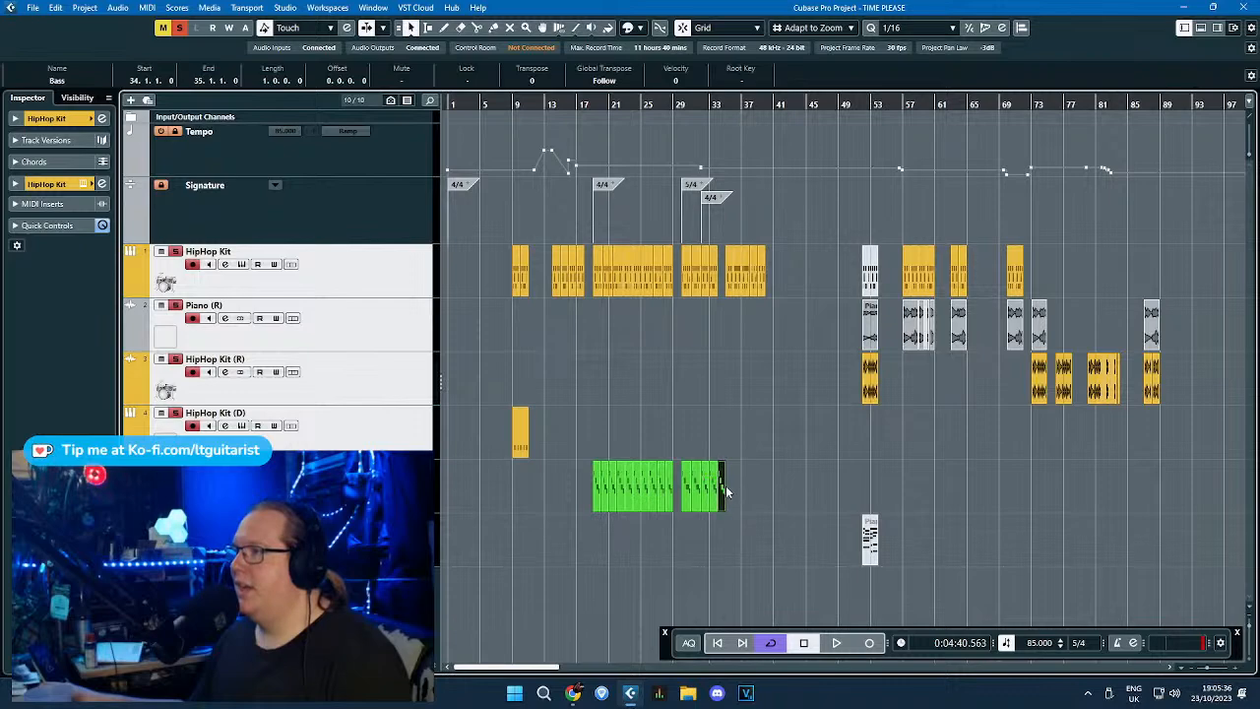
pyautogui.moveTo(1088, 518); pyautogui.dragTo(1247, 531)
pyautogui.hotkey('ctrl', 'v')
pyautogui.press('h')
pyautogui.press('h')
pyautogui.press('h')
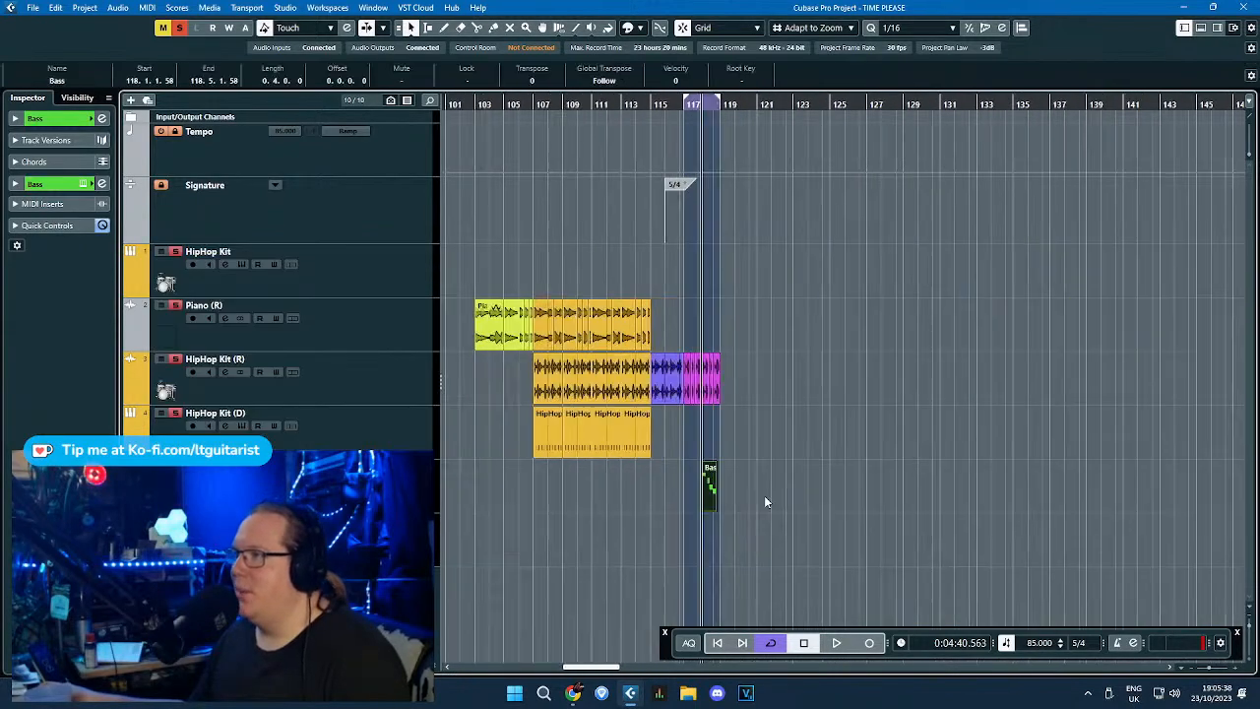
# Move the pasted Bass part to the start of bar 117 and duplicate it twice.
pyautogui.moveTo(635, 502); pyautogui.dragTo(637, 503)
pyautogui.press('h')
pyautogui.press('h')
pyautogui.hotkey('ctrl', 'd')
pyautogui.hotkey('ctrl', 'd')
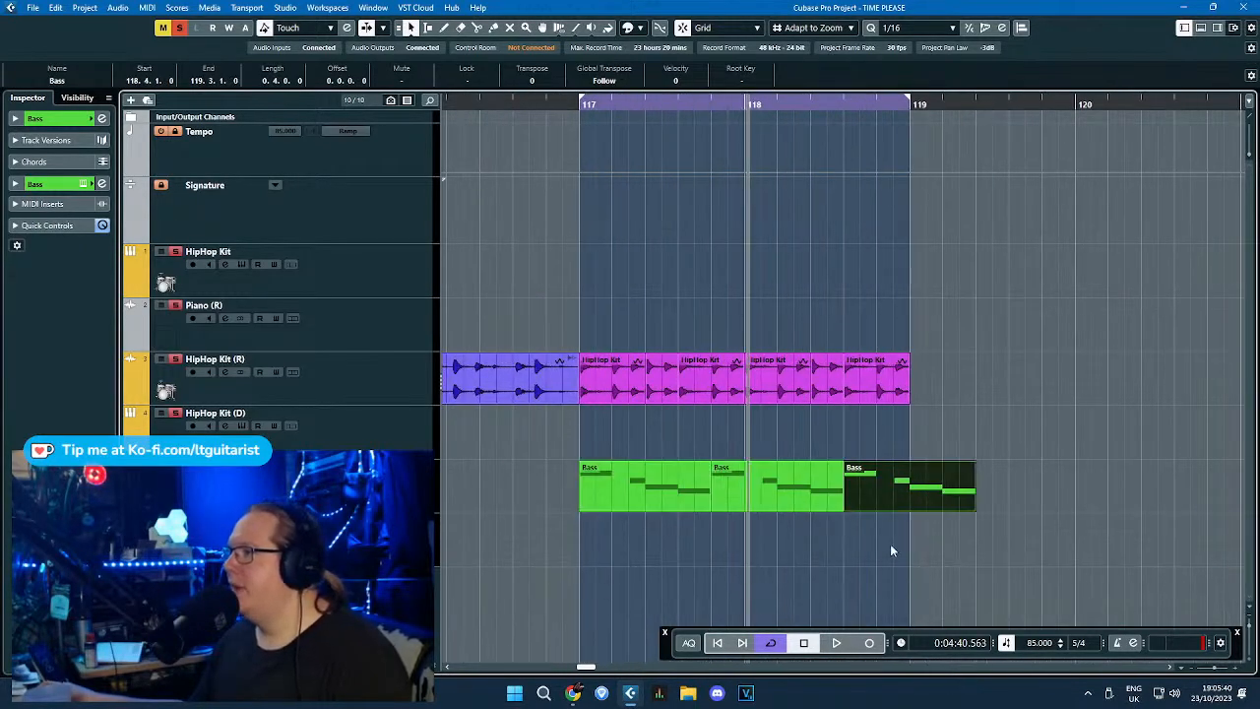
# Duplicate the magenta HipHop Kit slices of bars 117 and 118 into bars 119 and 120.
pyautogui.moveTo(1011, 395); pyautogui.dragTo(630, 356)
pyautogui.moveTo(1049, 348); pyautogui.dragTo(989, 352)
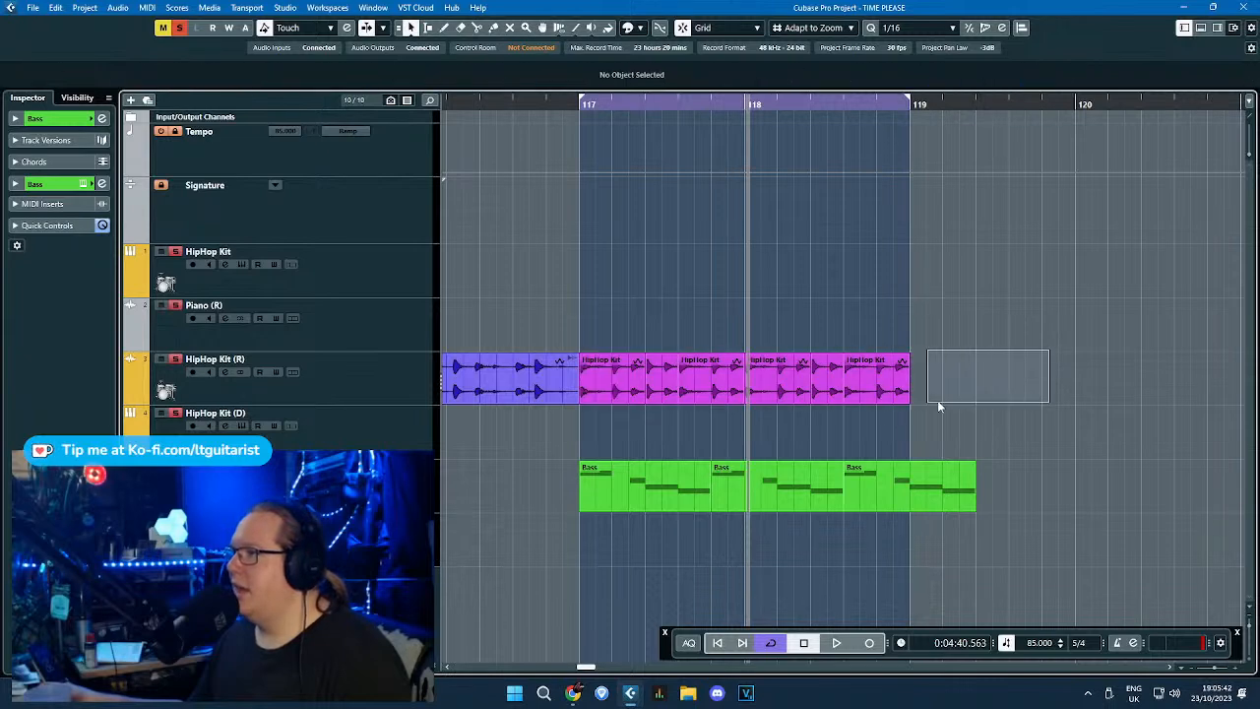
pyautogui.moveTo(634, 367); pyautogui.dragTo(634, 368)
pyautogui.hotkey('ctrl', 'd')
# Duplicate the three Bass parts and delete the excess part beyond bar 121.
pyautogui.press('g')
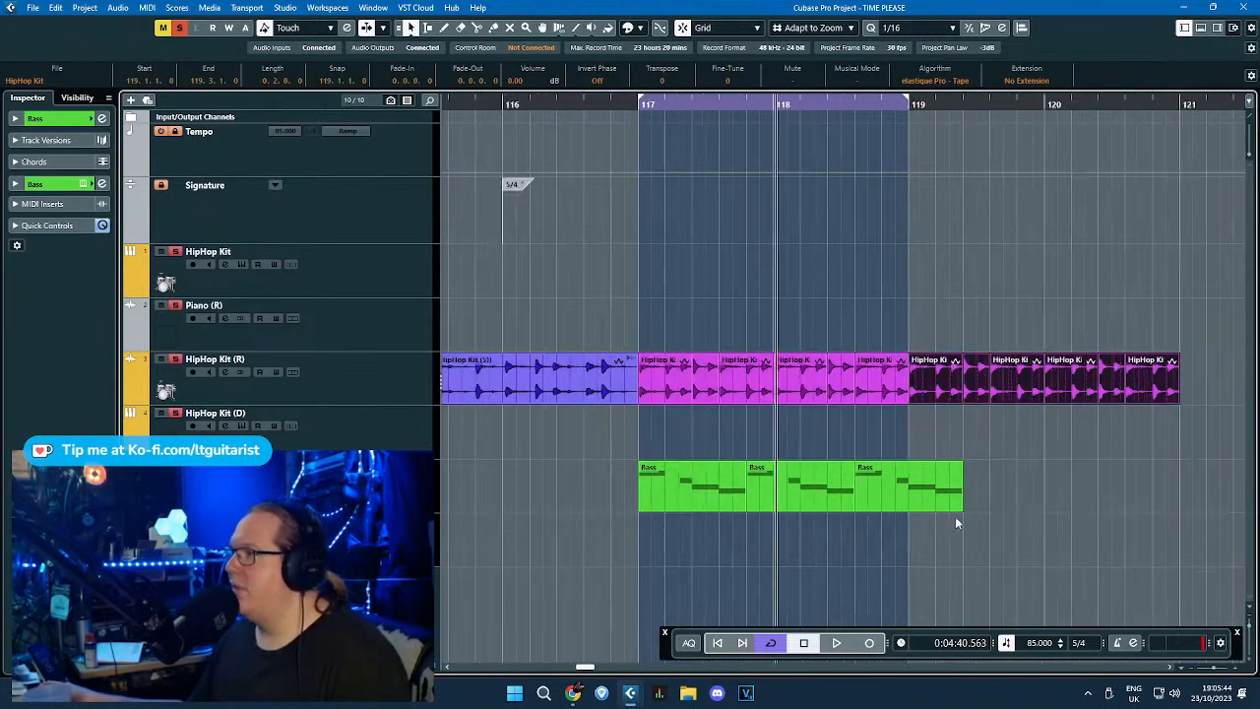
pyautogui.moveTo(956, 520); pyautogui.dragTo(646, 495)
pyautogui.hotkey('ctrl', 'd')
pyautogui.moveTo(1187, 543); pyautogui.dragTo(1151, 412)
pyautogui.press('Delete')
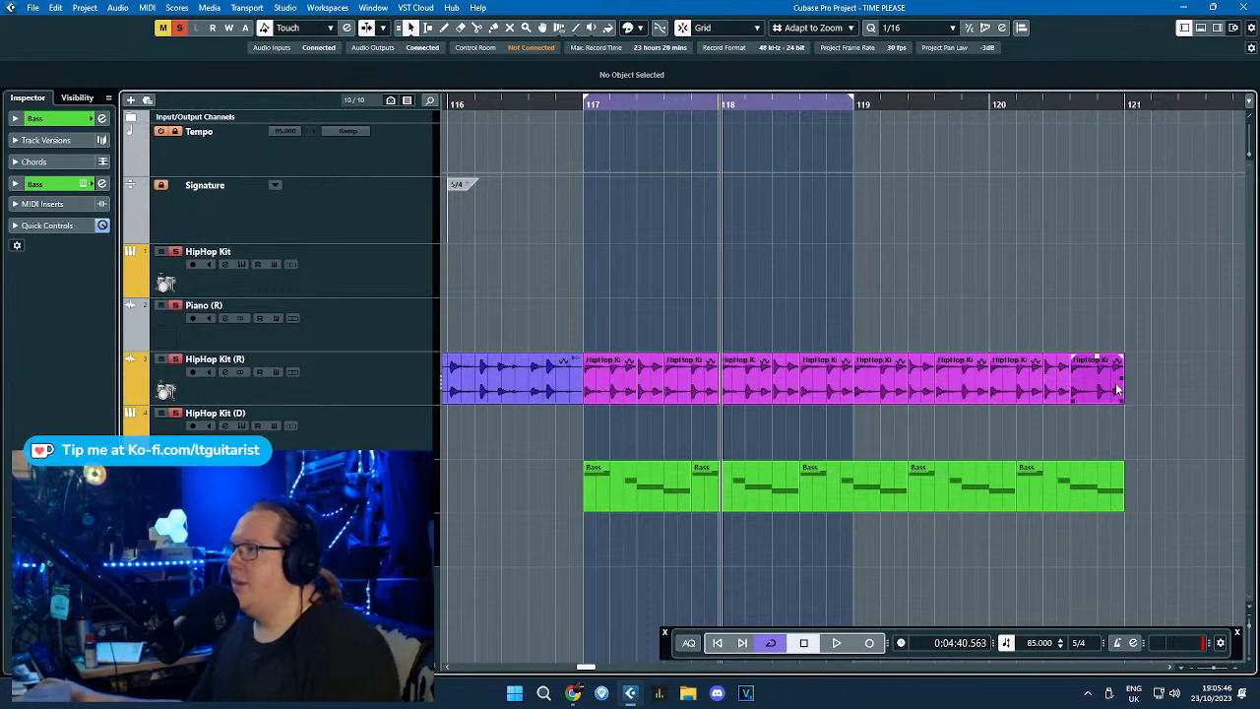
# Extend the cycle end beyond bar 119 over the duplicated drum and bass section.
pyautogui.press('g')
pyautogui.moveTo(855, 104); pyautogui.dragTo(1059, 168)
pyautogui.press('g')
pyautogui.moveTo(650, 275); pyautogui.dragTo(832, 294)
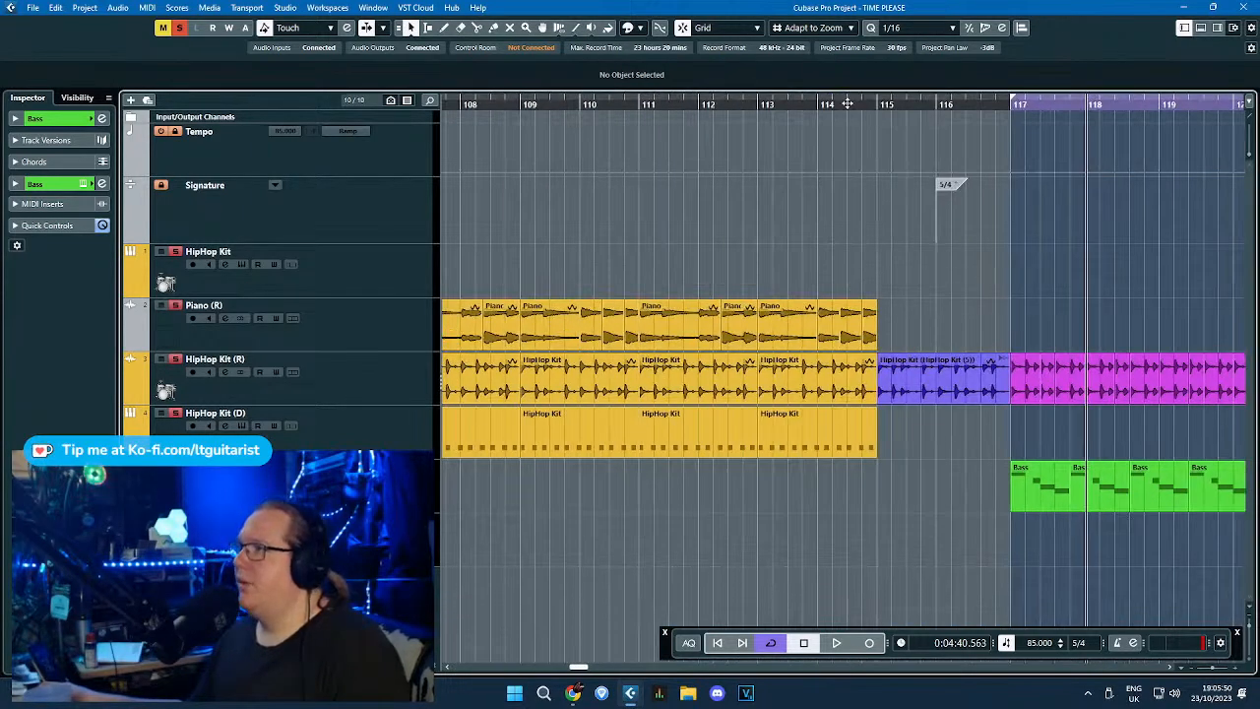
# Clear every mute and solo state while playing the arrangement from just before bar 113.
pyautogui.moveTo(837, 103); pyautogui.dragTo(736, 104)
pyautogui.press('space')
pyautogui.click(180, 29)
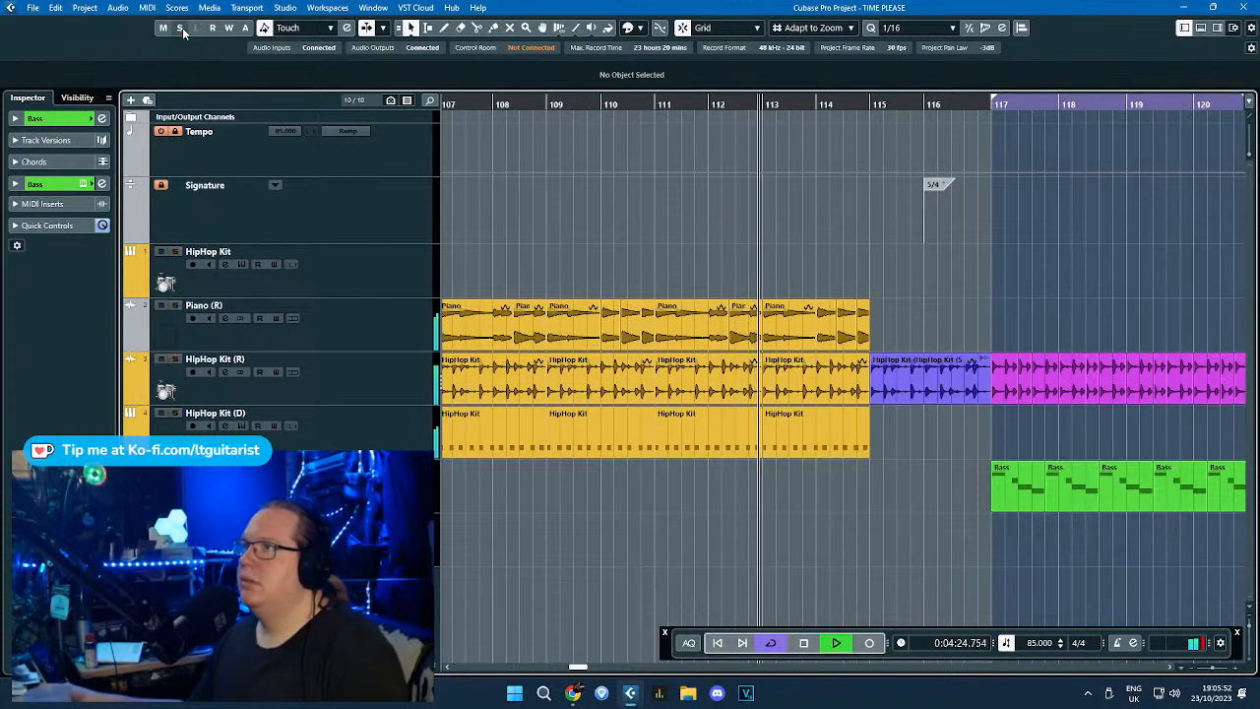
pyautogui.press('space')
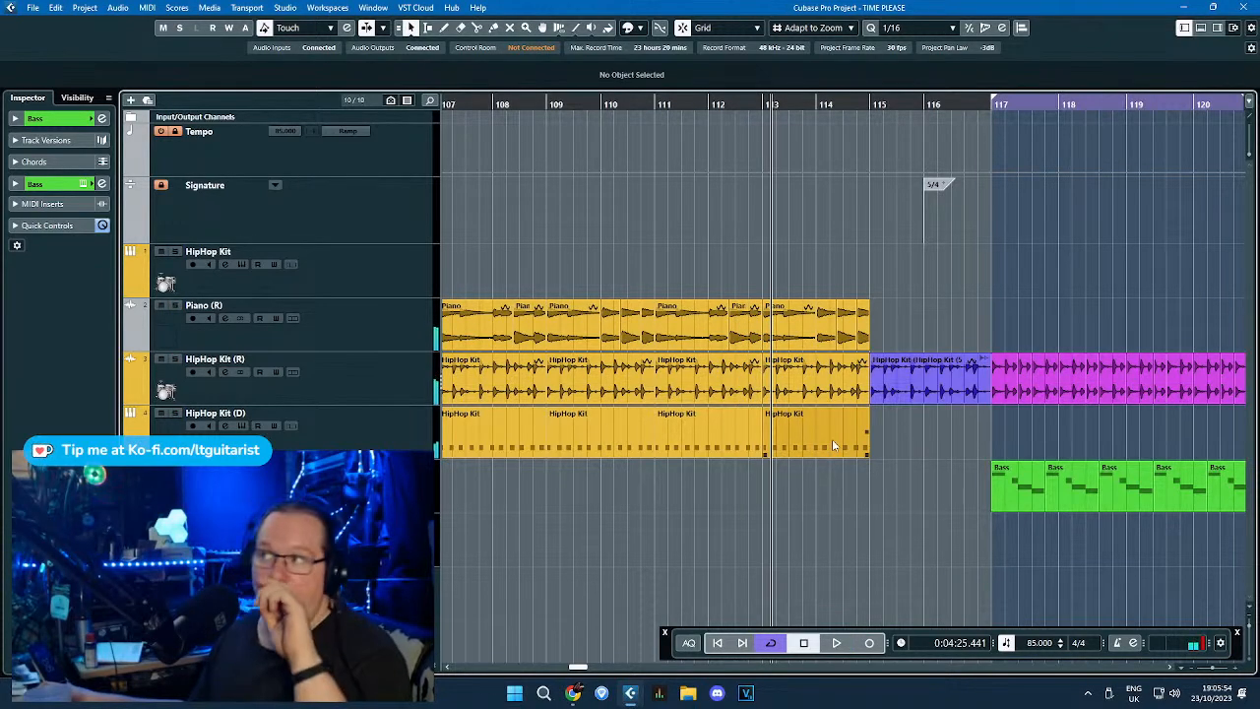
# In the last HipHop Kit (D) part, set quantize to 1/8 Triplet and rearrange the C#2 notes of 114.3 and 114.4 into triplets.
pyautogui.doubleClick(832, 440)
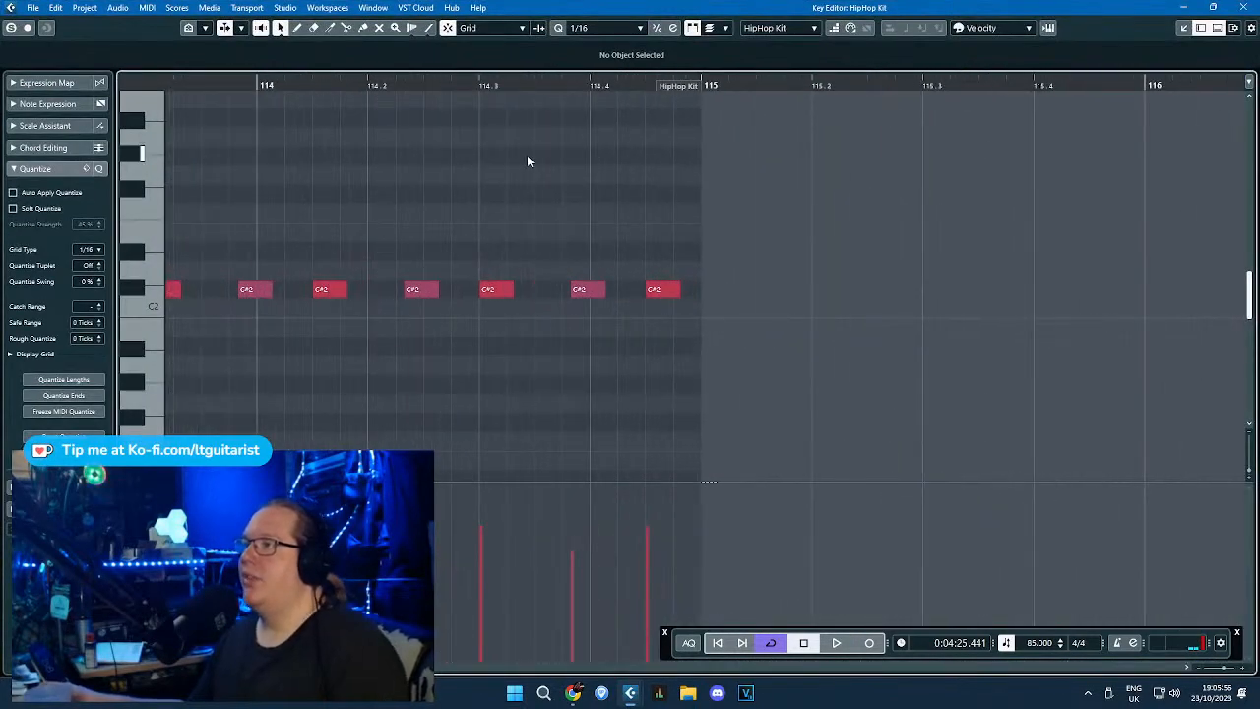
pyautogui.click(612, 29)
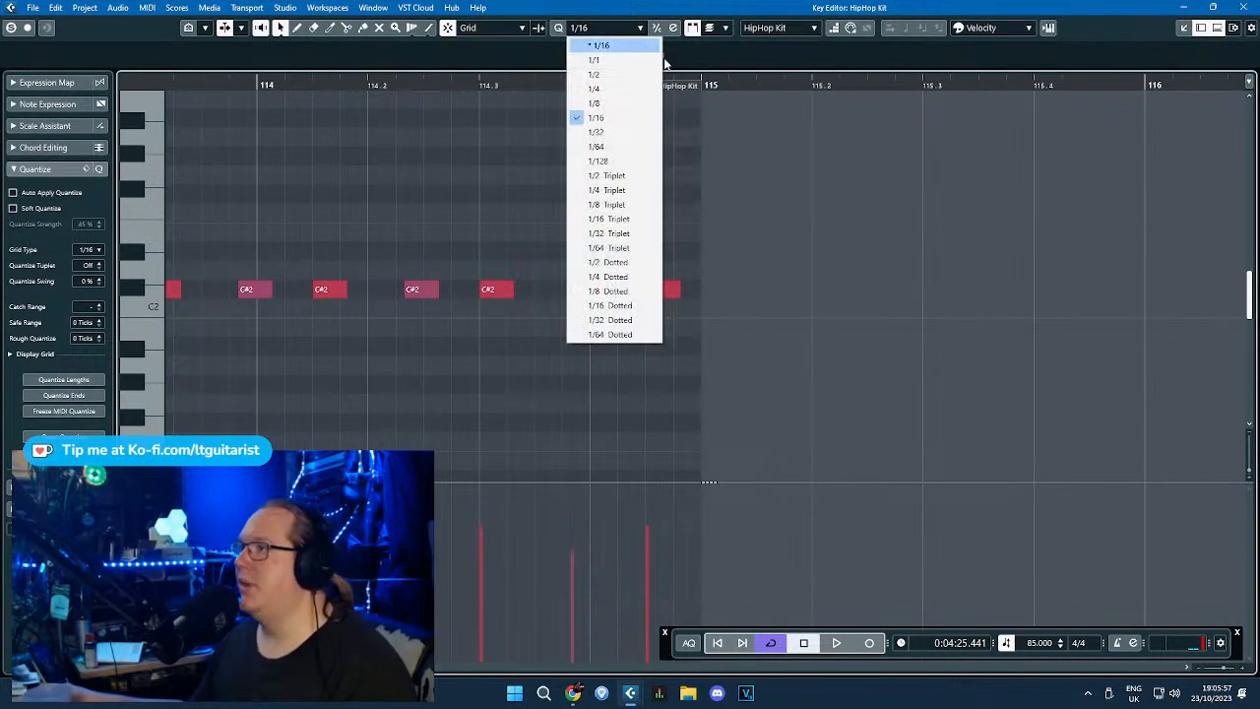
pyautogui.click(613, 204)
pyautogui.scroll(2, 596, 296)
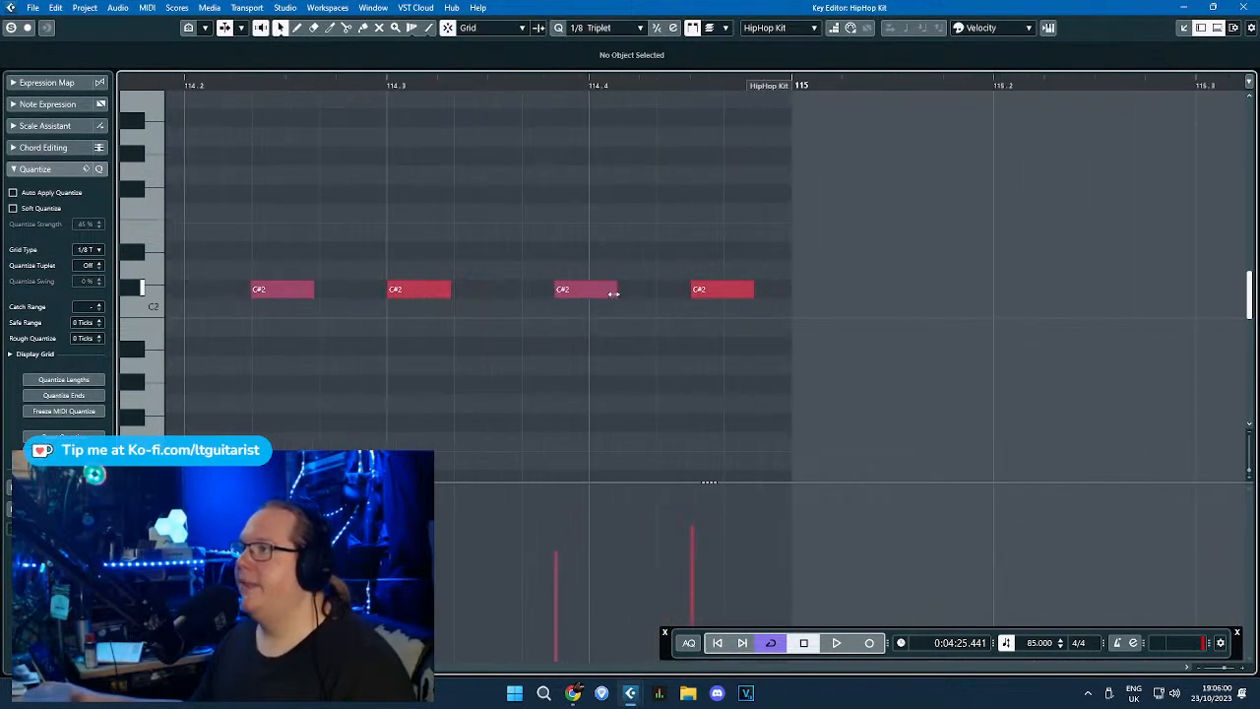
pyautogui.moveTo(605, 291); pyautogui.dragTo(539, 297)
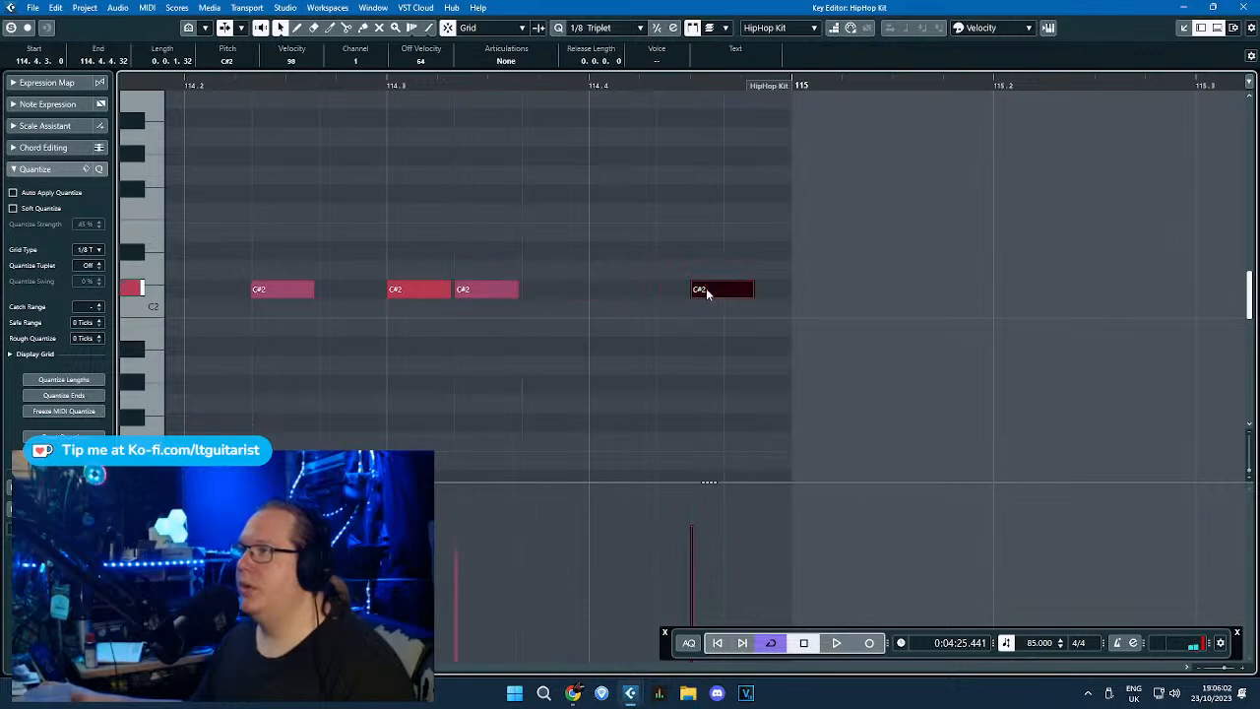
pyautogui.moveTo(706, 289); pyautogui.dragTo(445, 265)
pyautogui.hotkey('ctrl', 'd')
pyautogui.click(605, 271)
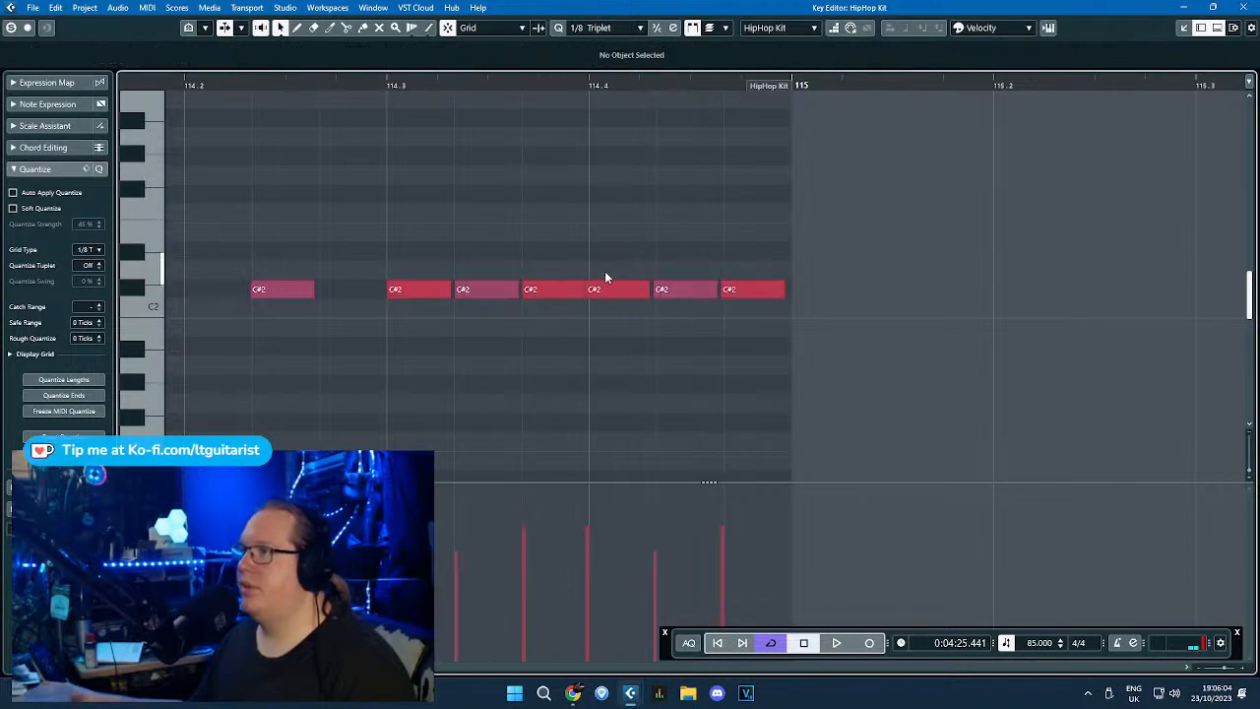
pyautogui.moveTo(734, 303); pyautogui.dragTo(600, 279)
# Lower the velocity of the last C#2 note in each triplet at 114.3 and 114.4, and close the editor.
pyautogui.press('space')
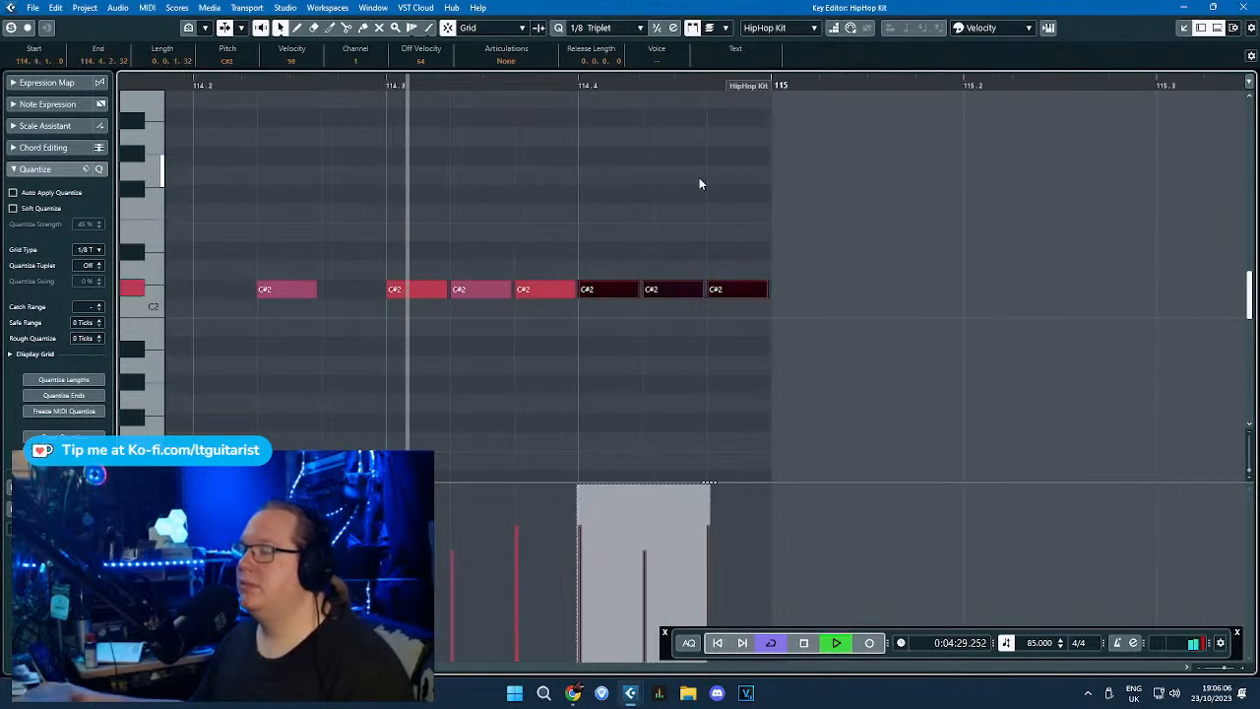
pyautogui.click(872, 164)
pyautogui.press('space')
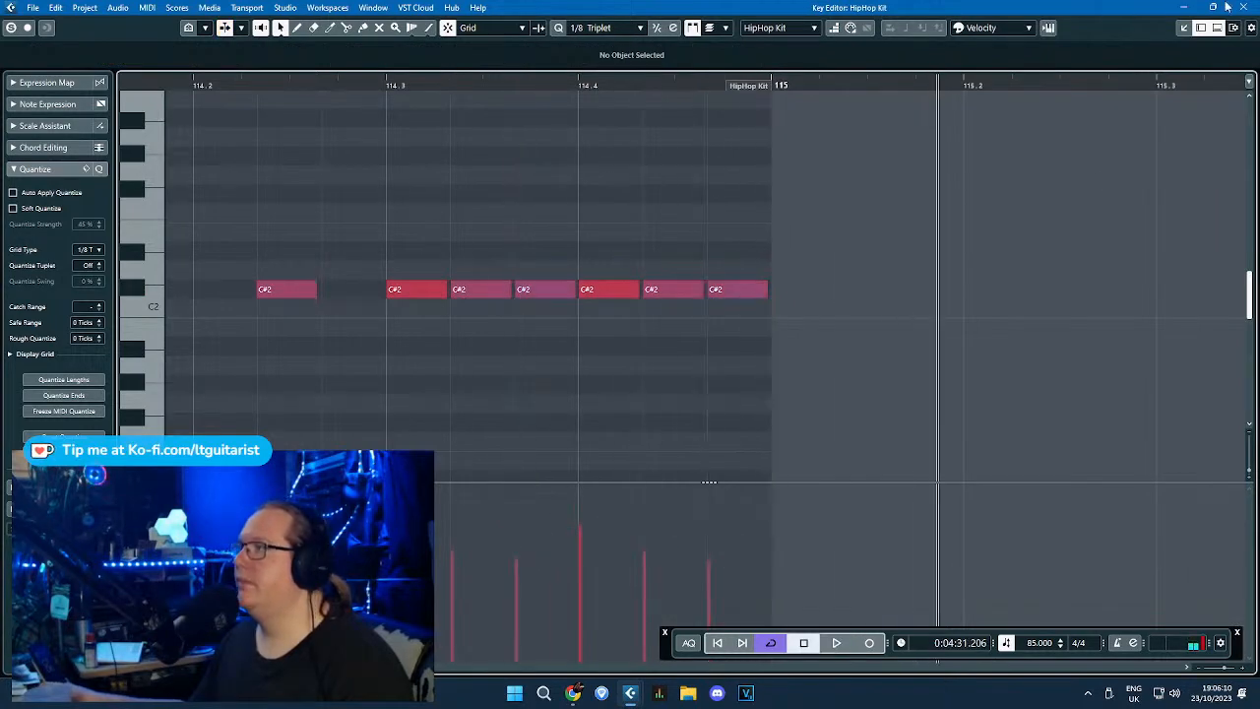
pyautogui.click(1228, 7)
# Play the arrangement from about bar 112 through the triplet hi-hats and drum transition into the looped 5/4 section.
pyautogui.click(716, 107)
pyautogui.press('space')
pyautogui.click(872, 242)
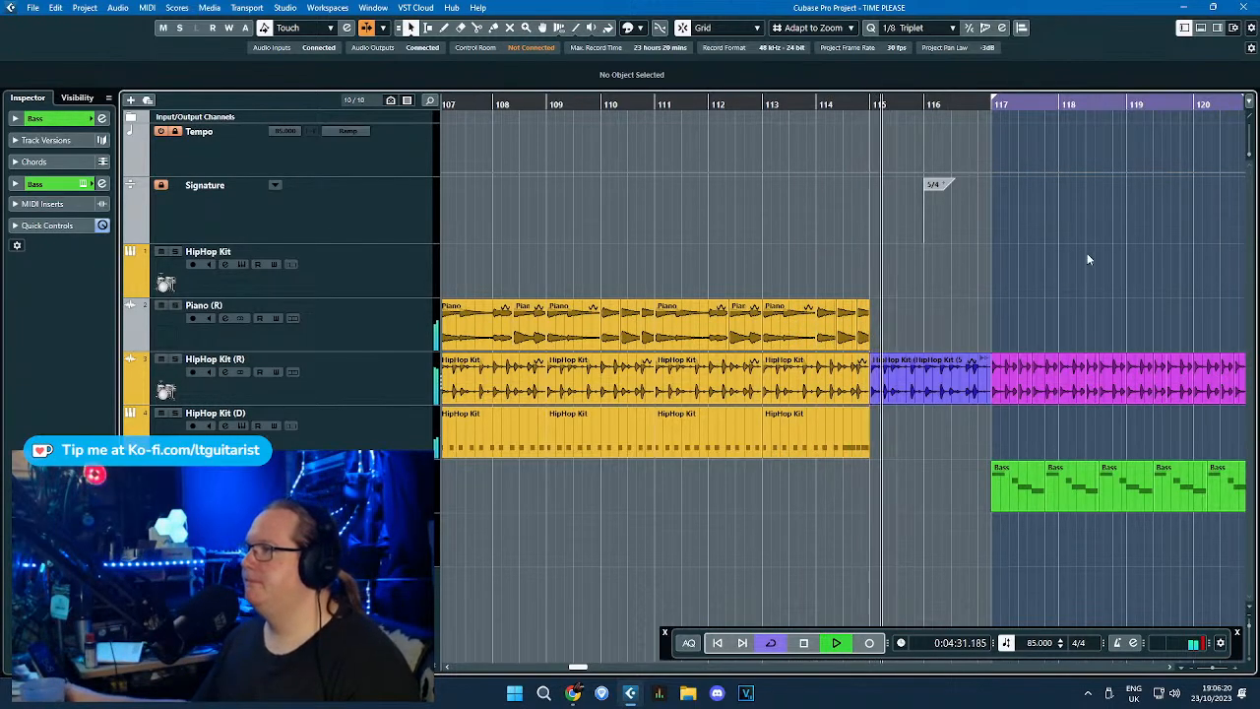
pyautogui.moveTo(1249, 269); pyautogui.dragTo(1251, 270)
pyautogui.scroll(3, 706, 295)
pyautogui.scroll(2, 1047, 303)
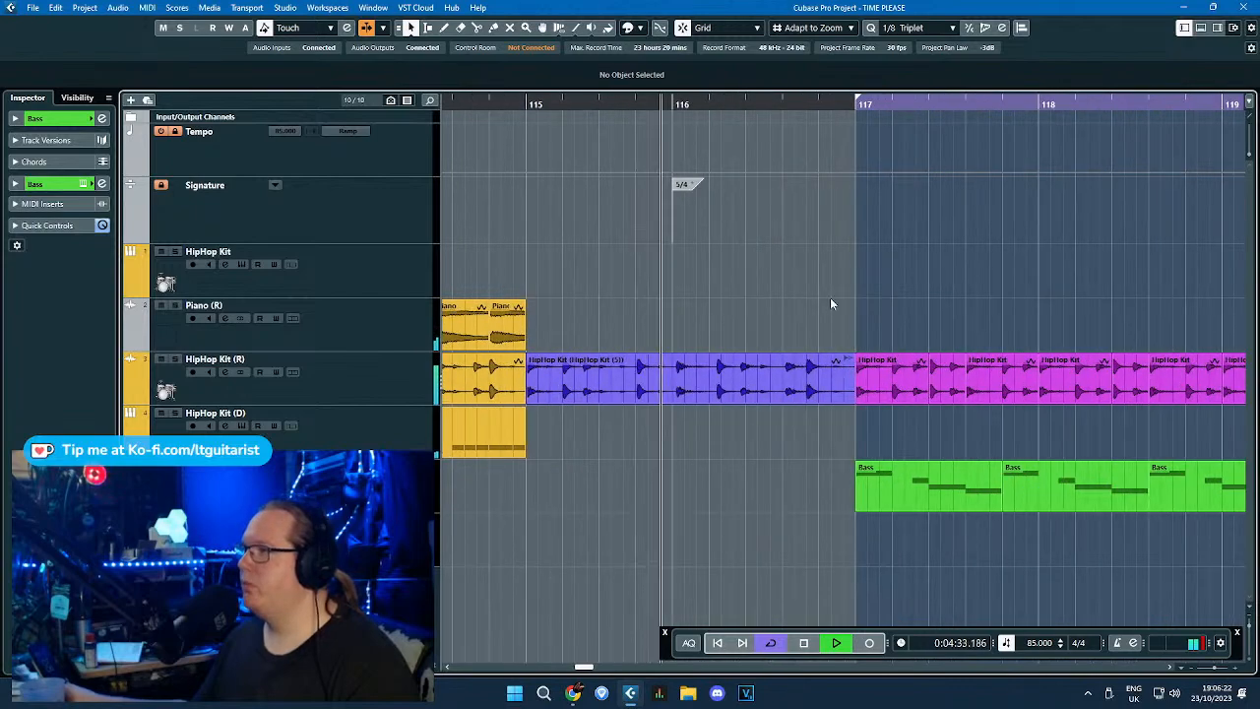
pyautogui.scroll(-3, 793, 286)
pyautogui.scroll(3, 780, 282)
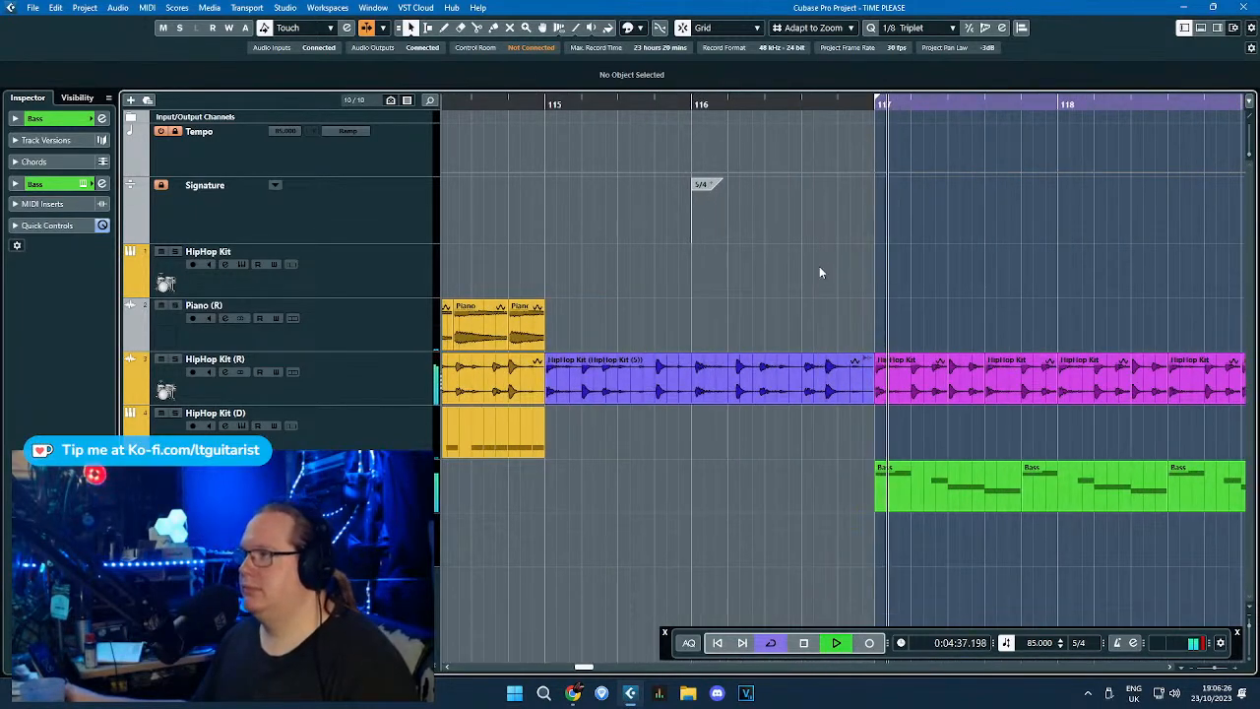
pyautogui.scroll(-3, 793, 276)
pyautogui.scroll(-3, 739, 266)
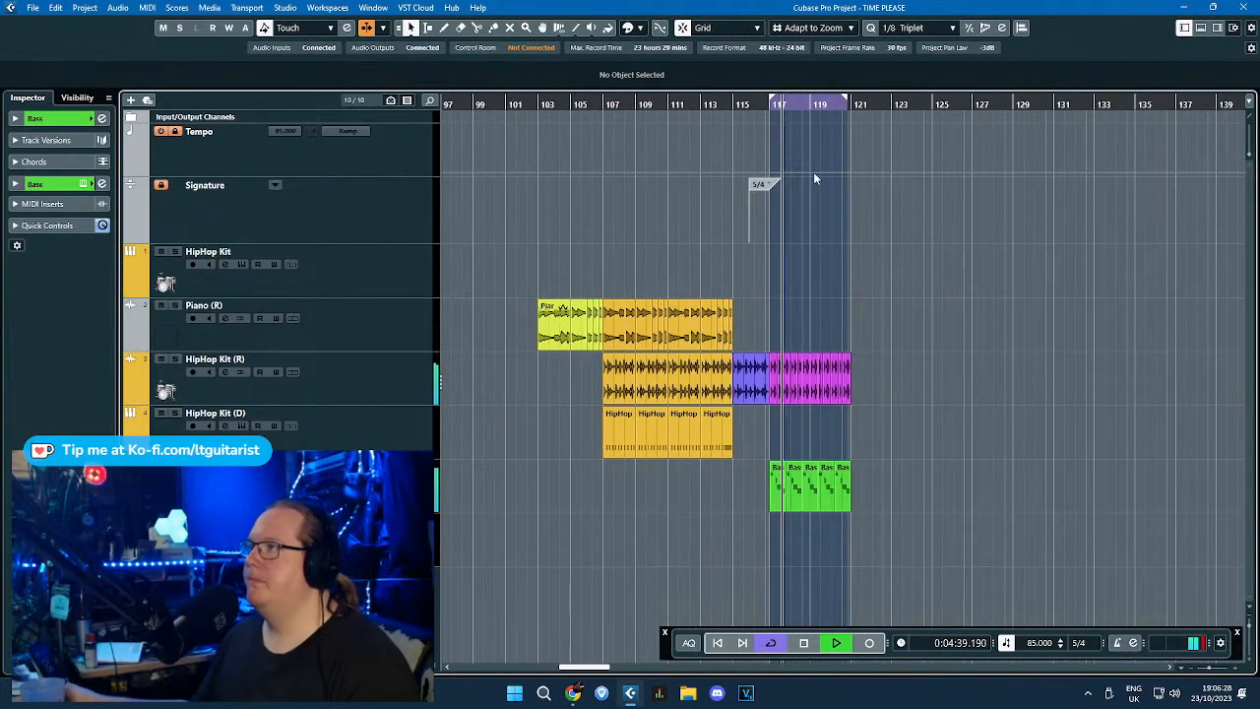
pyautogui.scroll(4, 813, 174)
pyautogui.scroll(5, 853, 105)
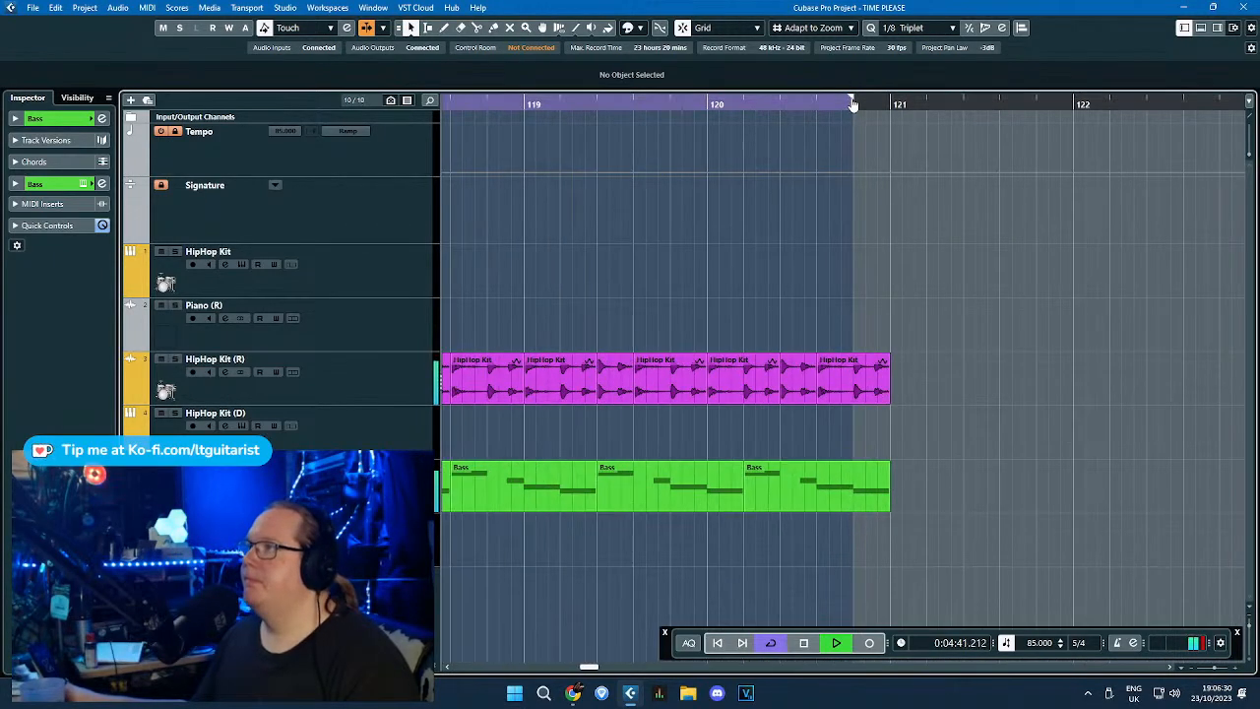
pyautogui.scroll(-5, 823, 291)
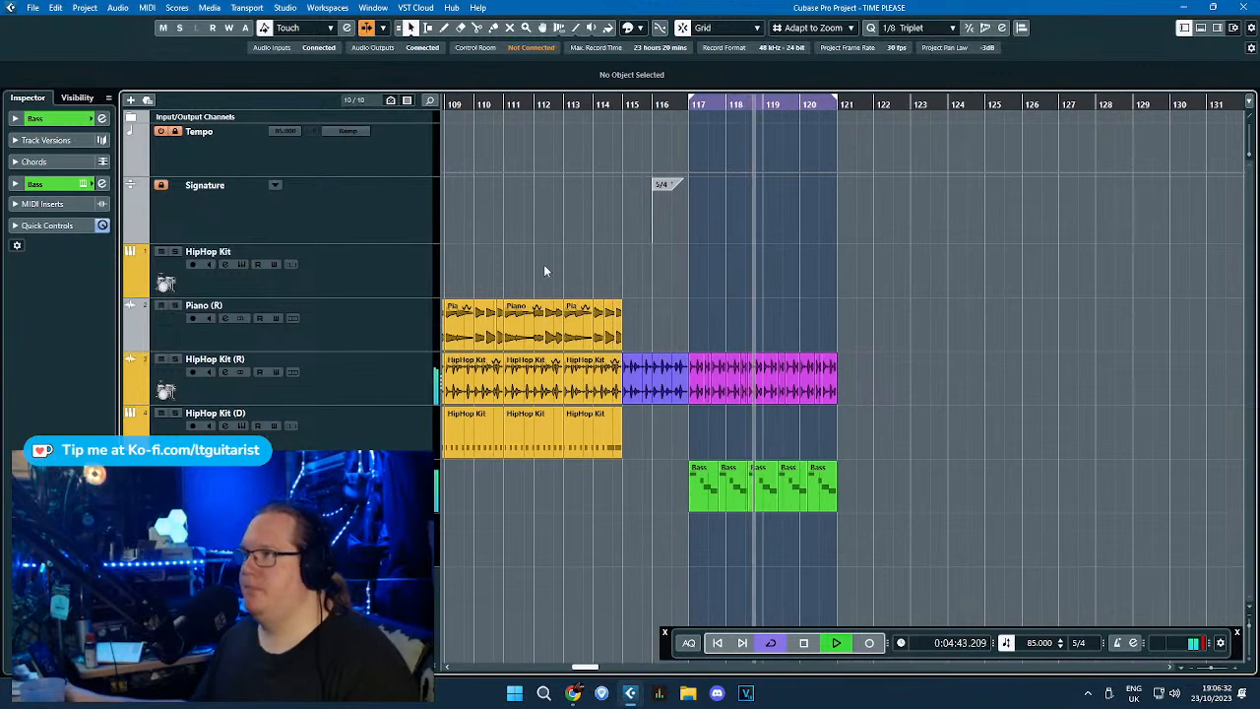
pyautogui.moveTo(544, 266); pyautogui.dragTo(737, 237)
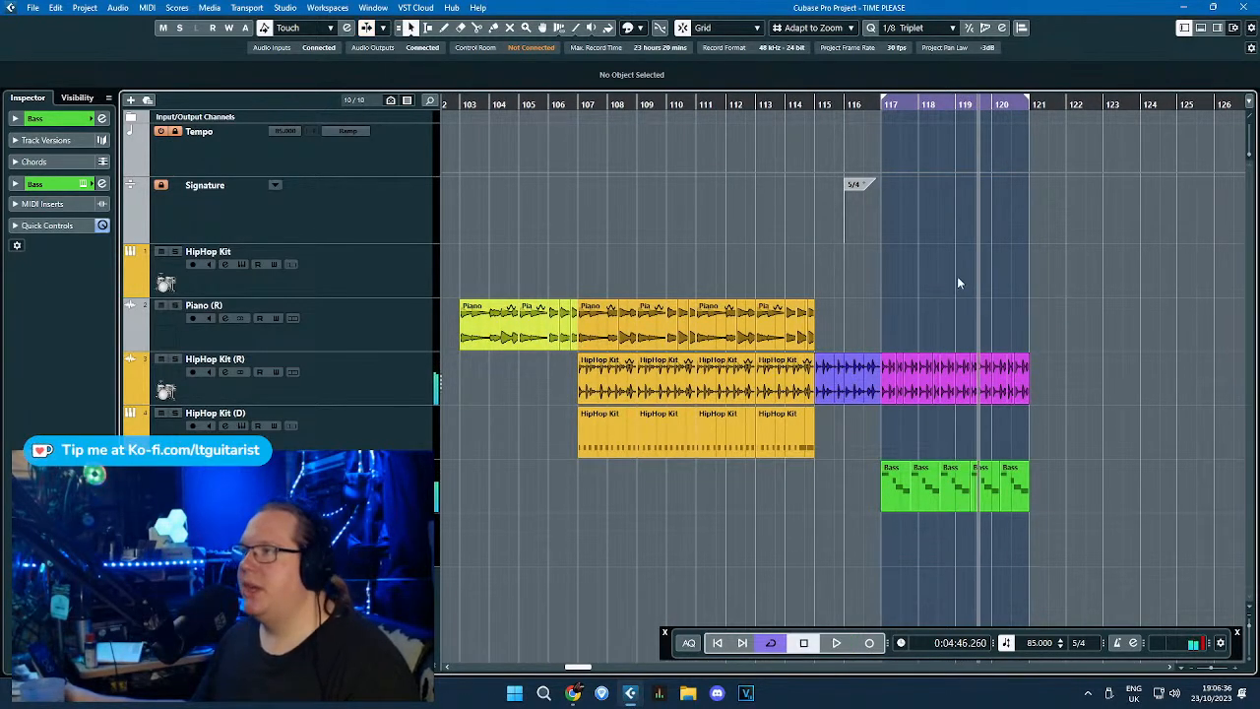
# Copy the Piano (R) slice at bar 111 to the start of bar 117.
pyautogui.scroll(2, 800, 313)
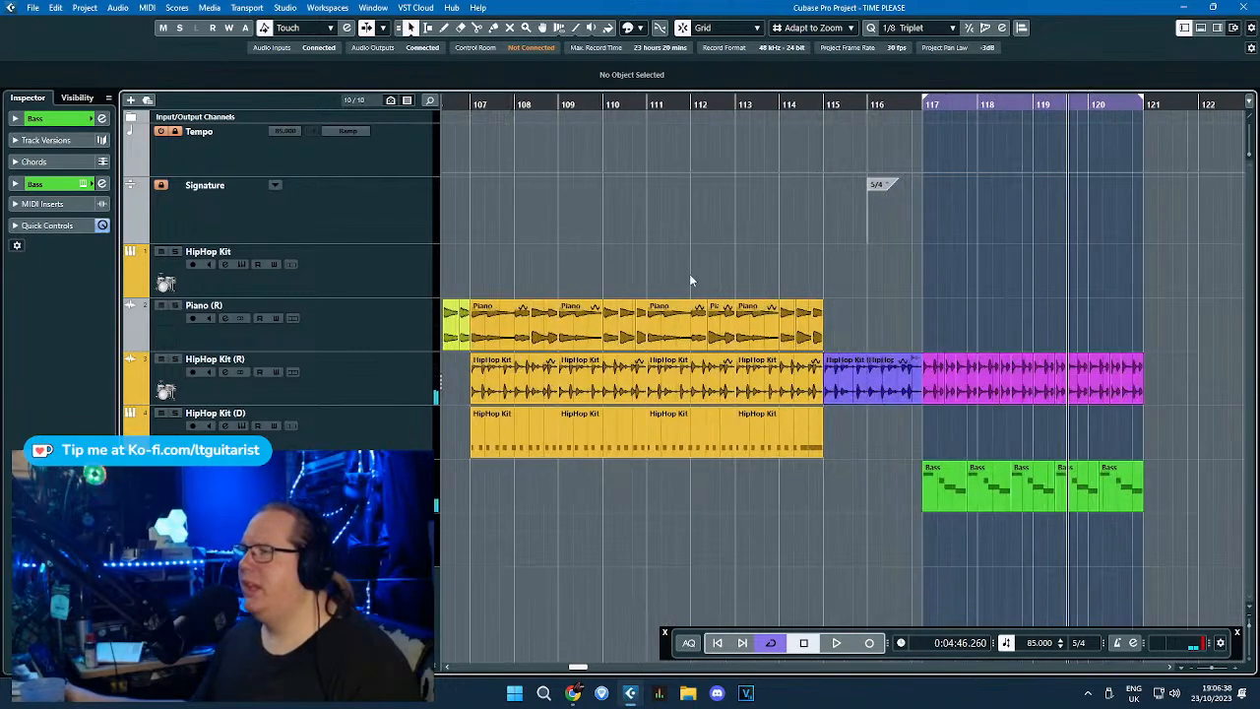
pyautogui.scroll(-3, 469, 313)
pyautogui.moveTo(462, 310); pyautogui.dragTo(642, 297)
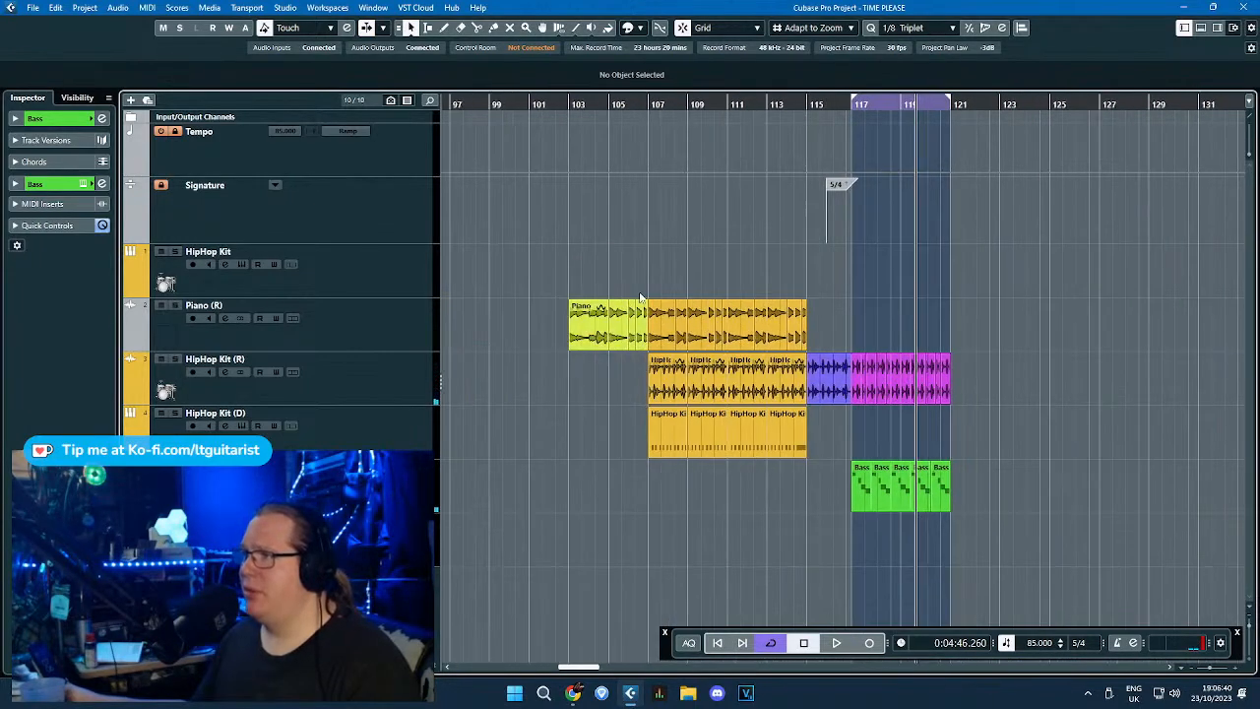
pyautogui.click(592, 340)
pyautogui.scroll(4, 822, 329)
pyautogui.scroll(-3, 719, 325)
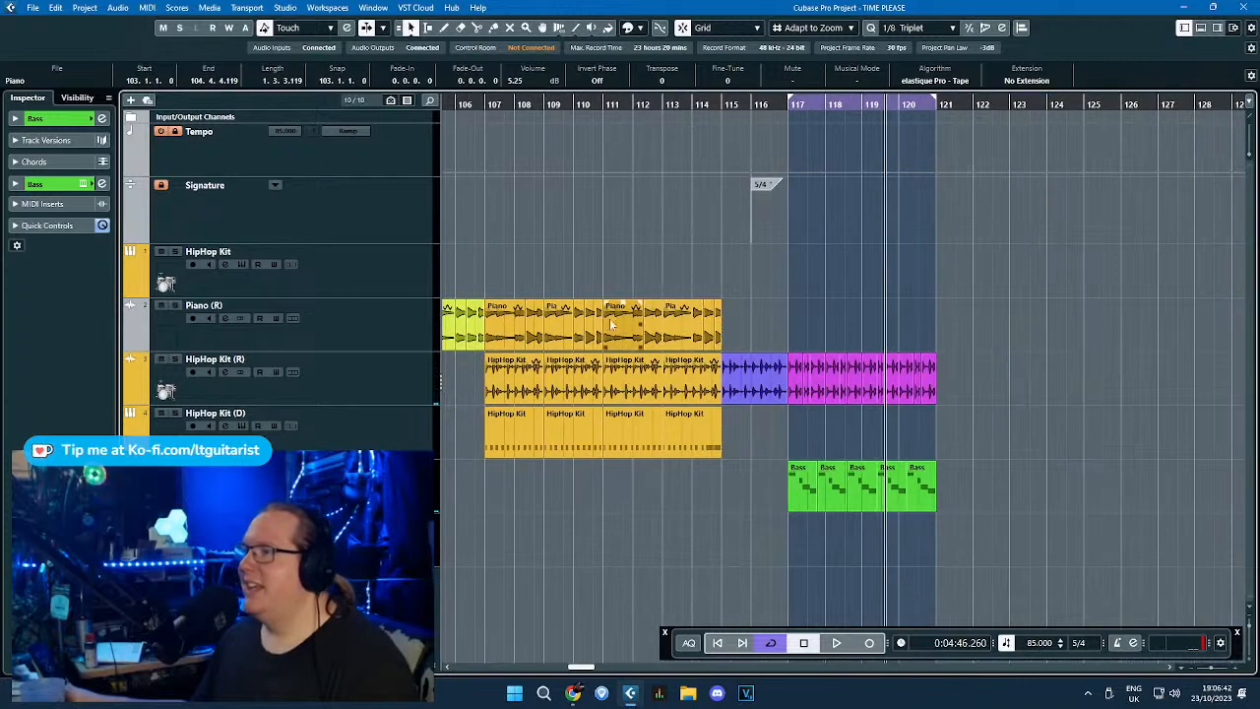
pyautogui.moveTo(657, 331); pyautogui.dragTo(800, 331)
pyautogui.scroll(5, 800, 331)
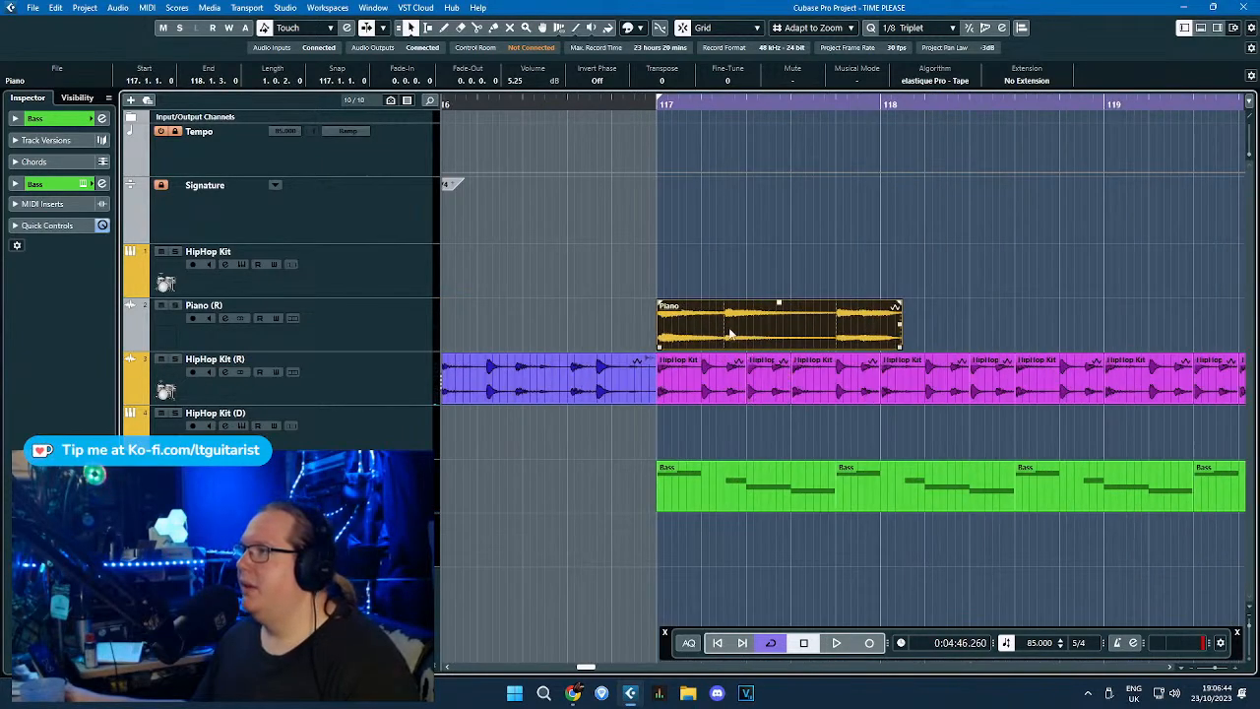
# Split the copied Piano slice at 117.2.3, delete the remainder and place the short first piece at bar 117.
pyautogui.click(721, 333)
pyautogui.scroll(-4, 718, 332)
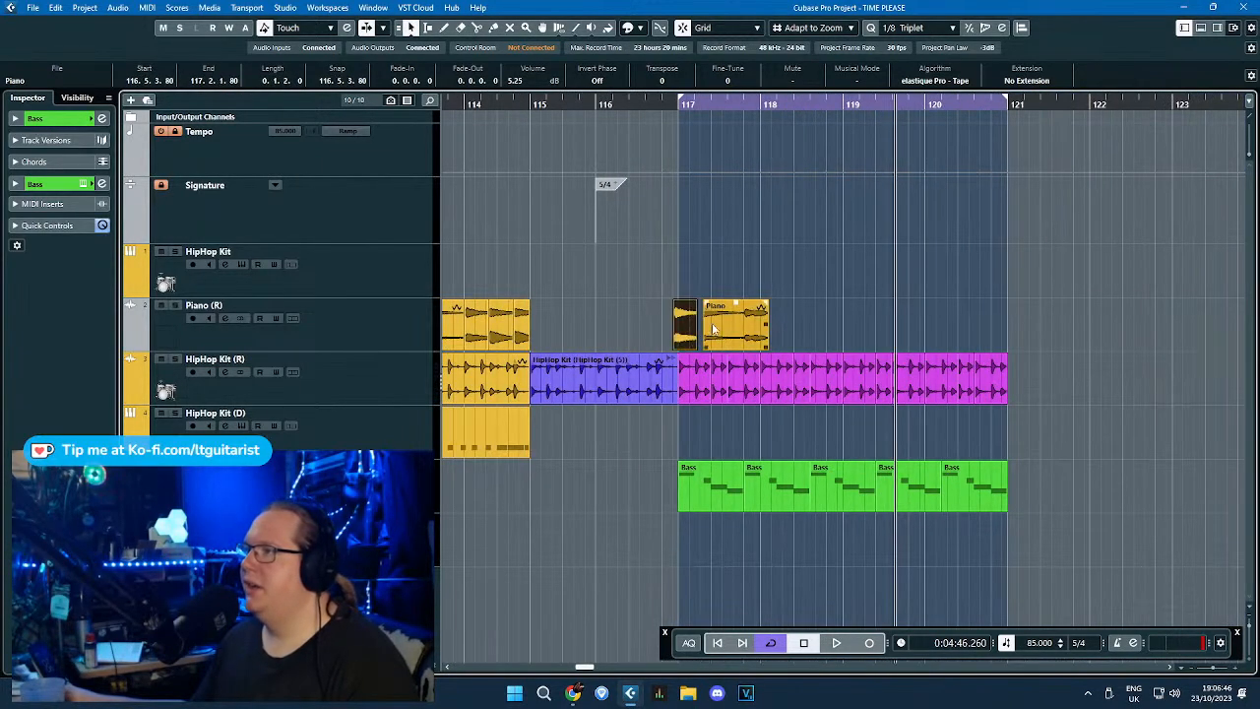
pyautogui.press('Delete')
pyautogui.moveTo(686, 332); pyautogui.dragTo(697, 329)
pyautogui.scroll(4, 698, 325)
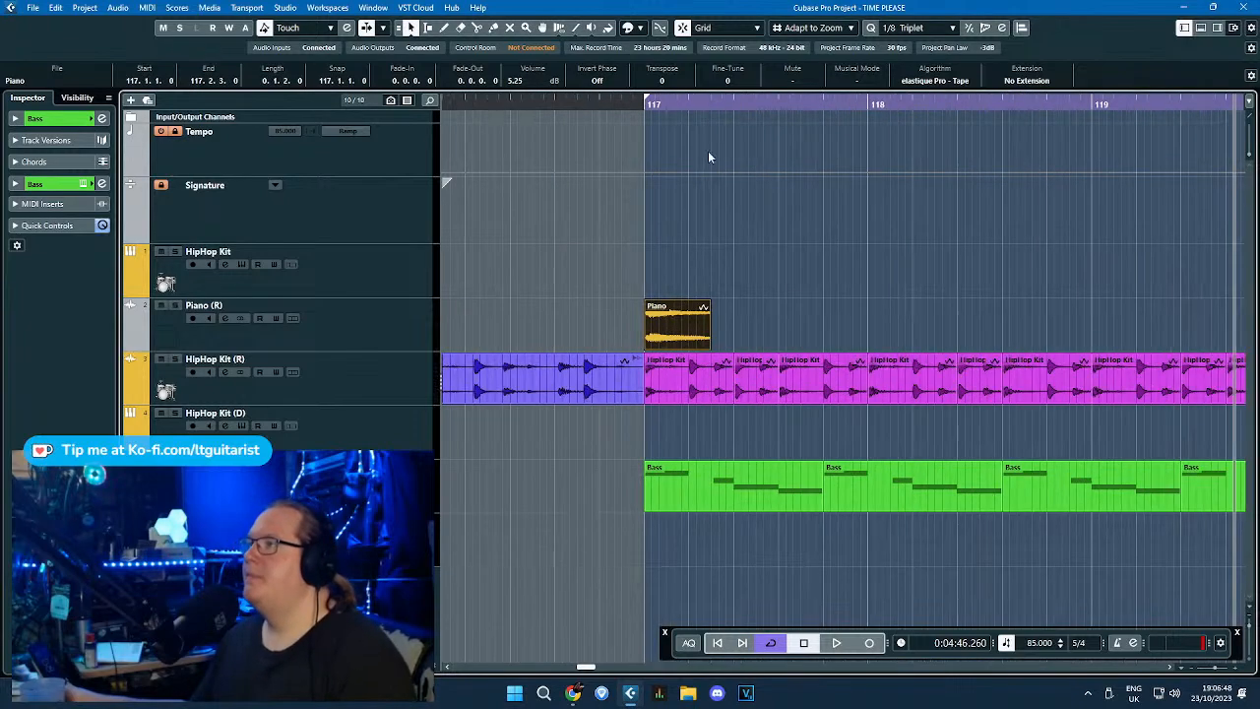
# Solo the Piano (R) track and loop playback over the short slice from 117 to 117.2.3.
pyautogui.click(349, 315)
pyautogui.scroll(-4, 660, 138)
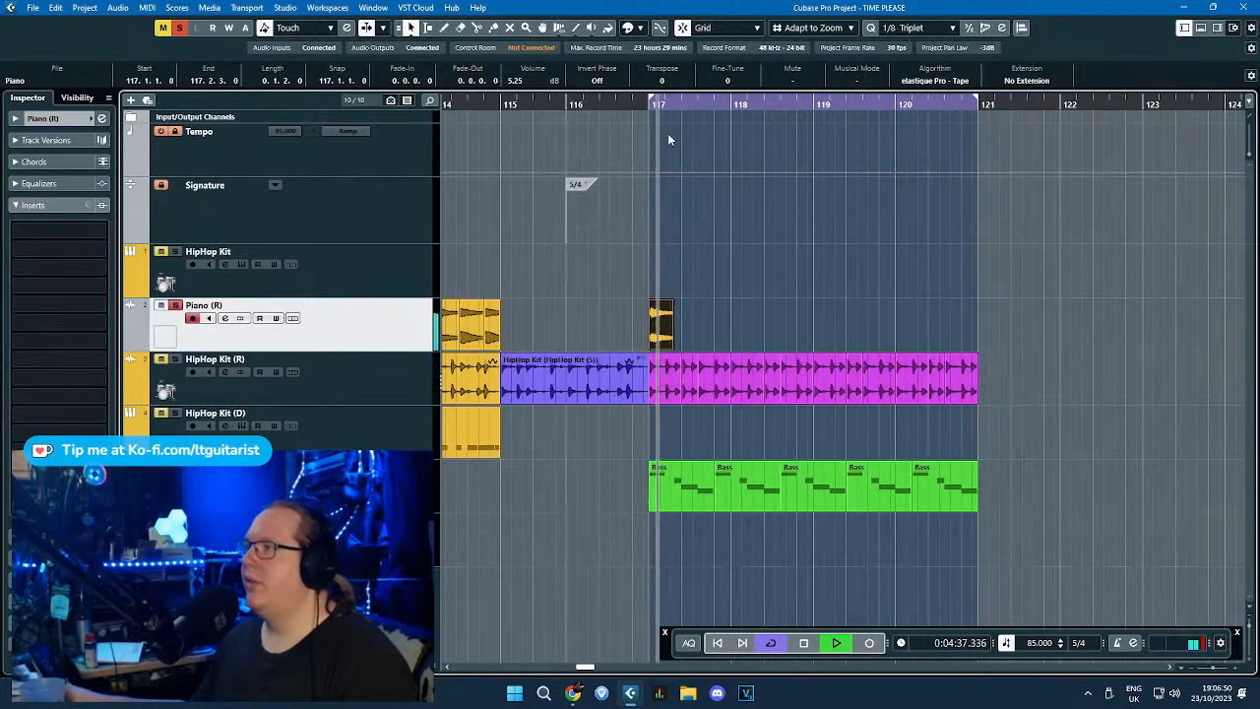
pyautogui.scroll(4, 653, 102)
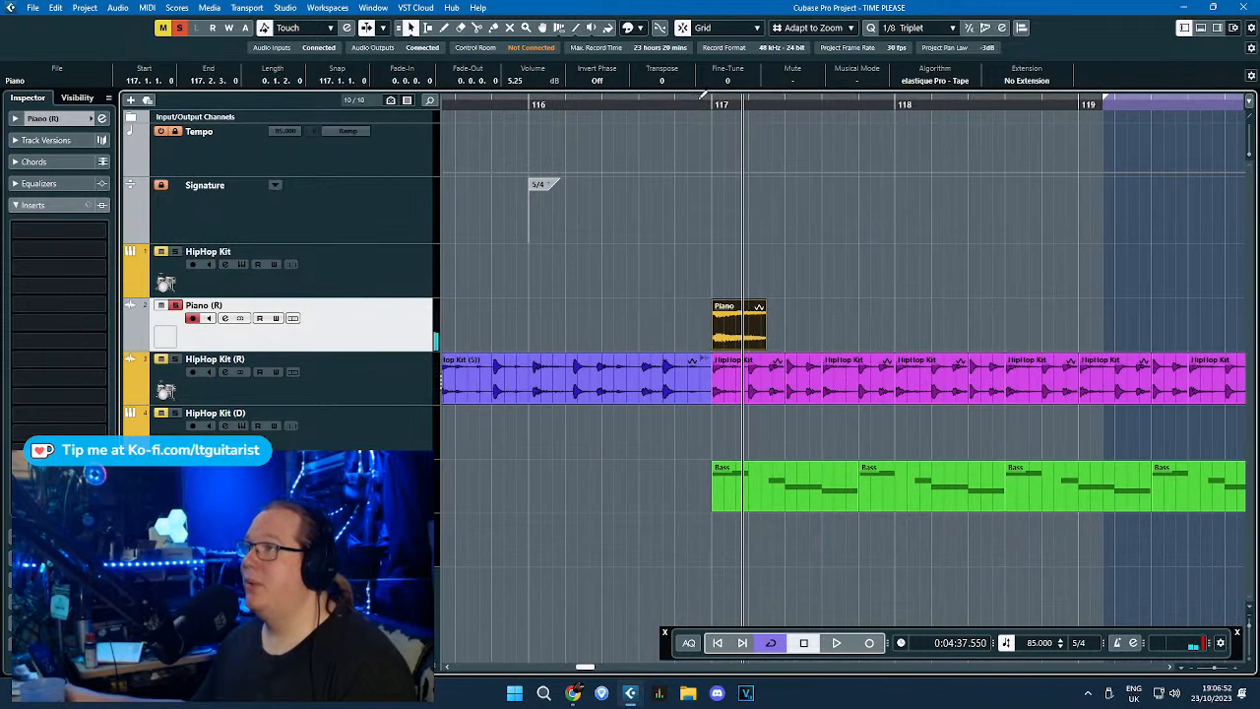
pyautogui.moveTo(769, 115); pyautogui.dragTo(772, 118)
pyautogui.scroll(4, 737, 229)
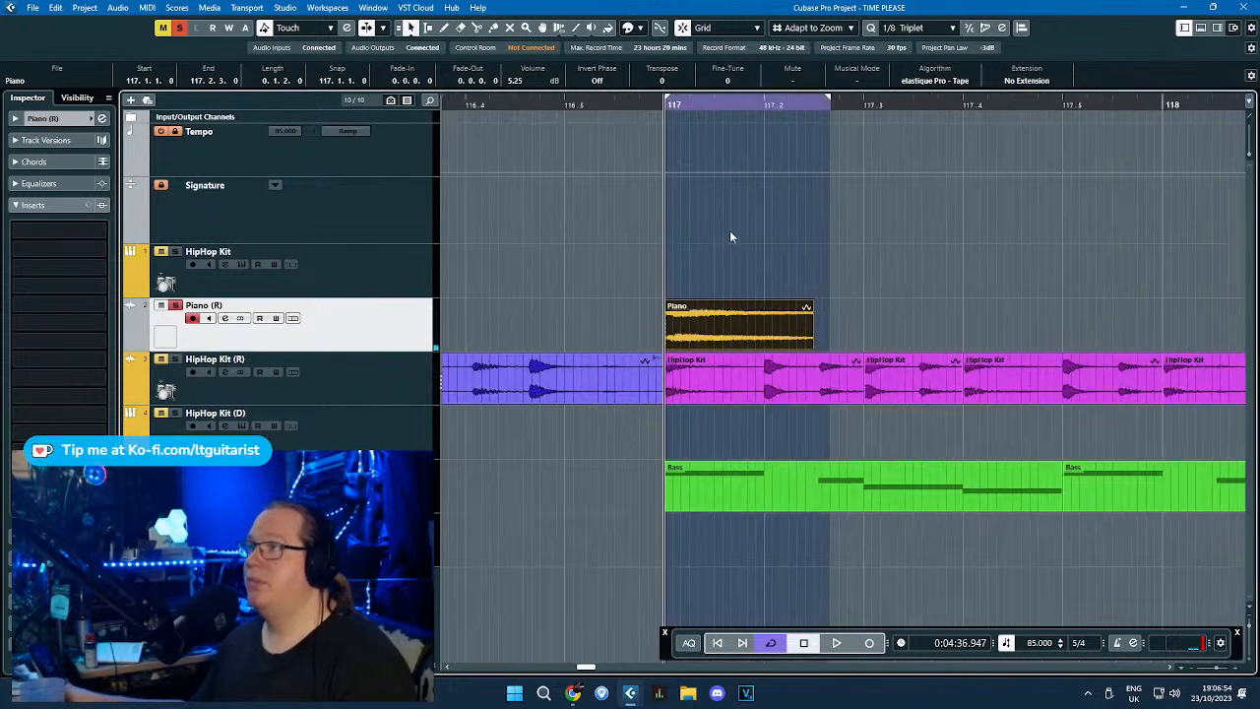
pyautogui.press('space')
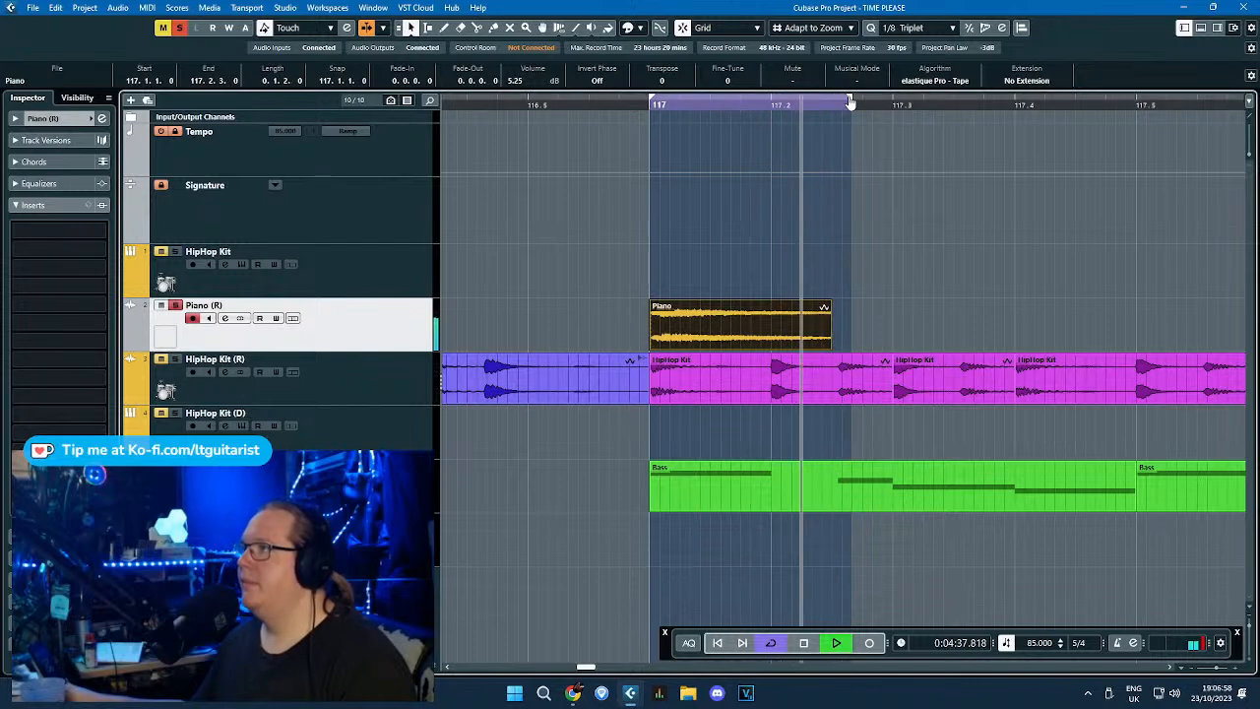
pyautogui.moveTo(852, 102); pyautogui.dragTo(830, 102)
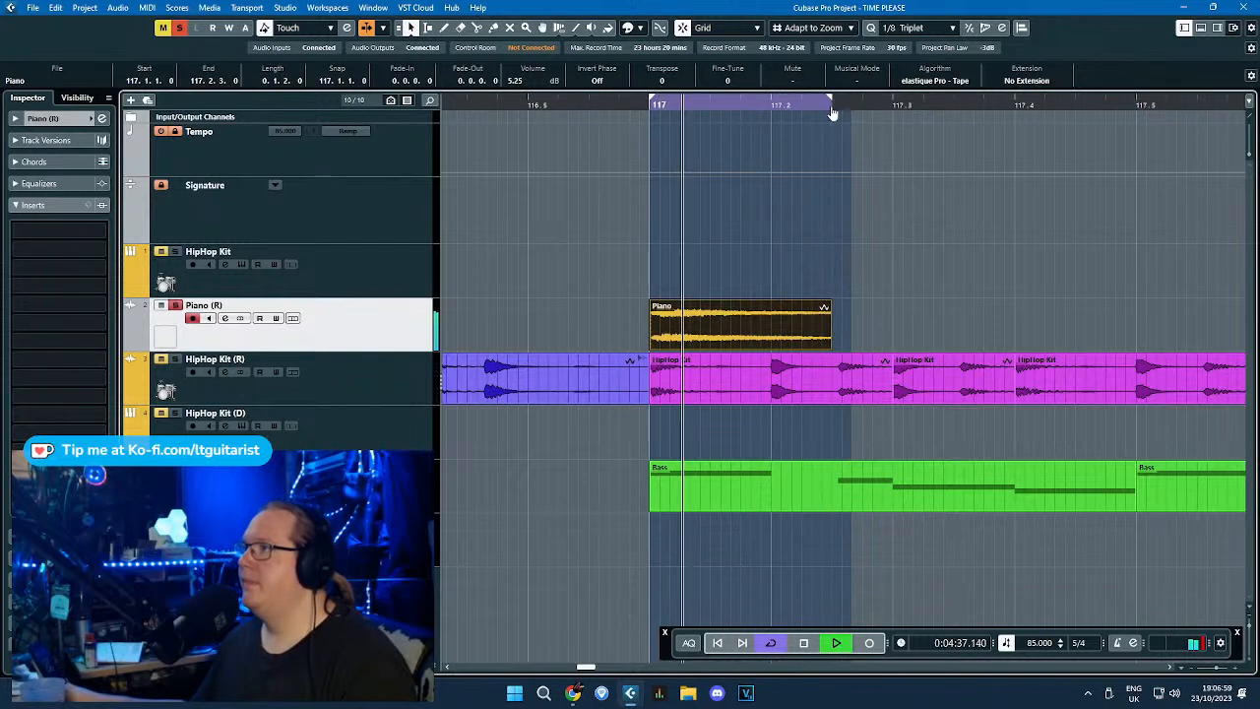
# Add the Steinberg Frequency EQ as the first insert on Piano (R) and open it.
pyautogui.click(38, 187)
pyautogui.click(37, 205)
pyautogui.click(47, 231)
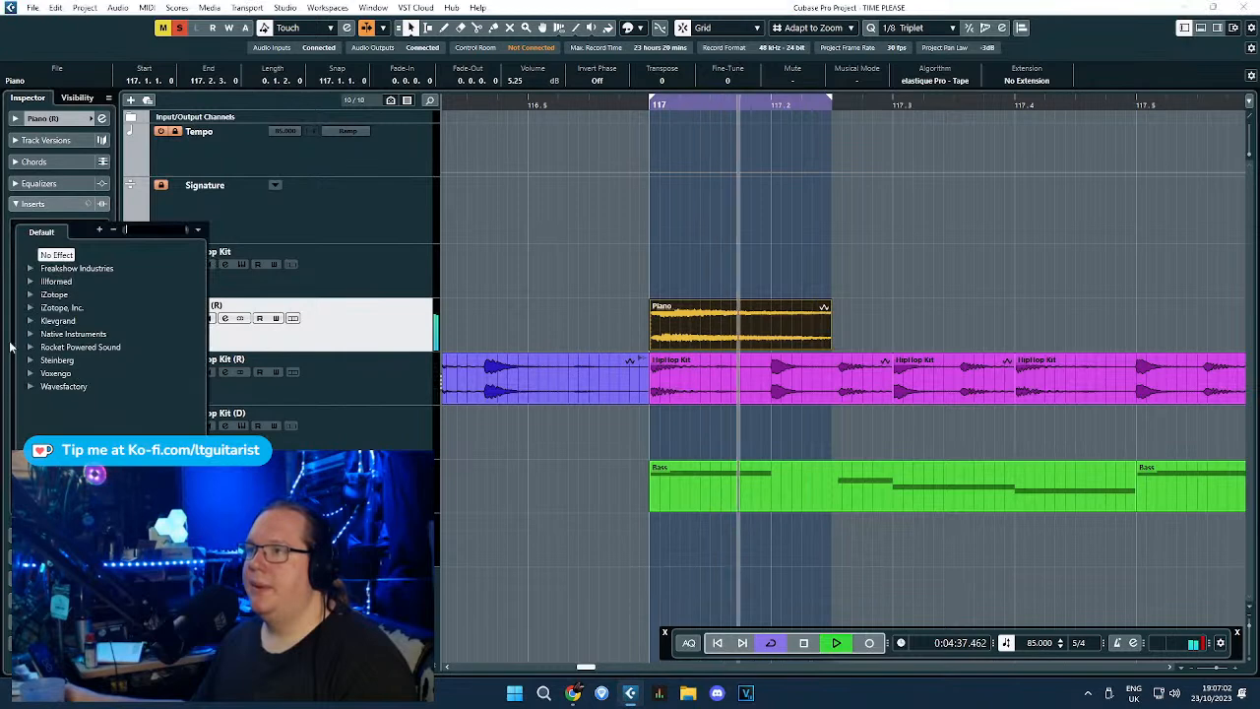
pyautogui.click(31, 361)
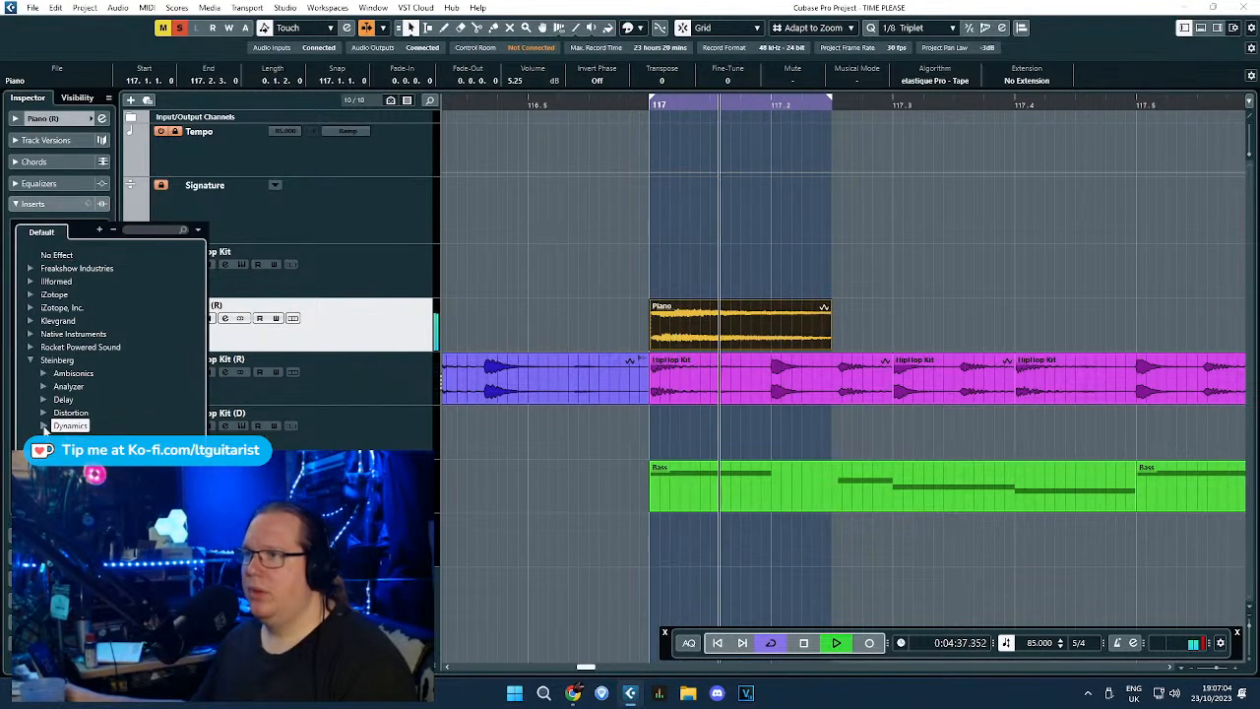
pyautogui.click(83, 466)
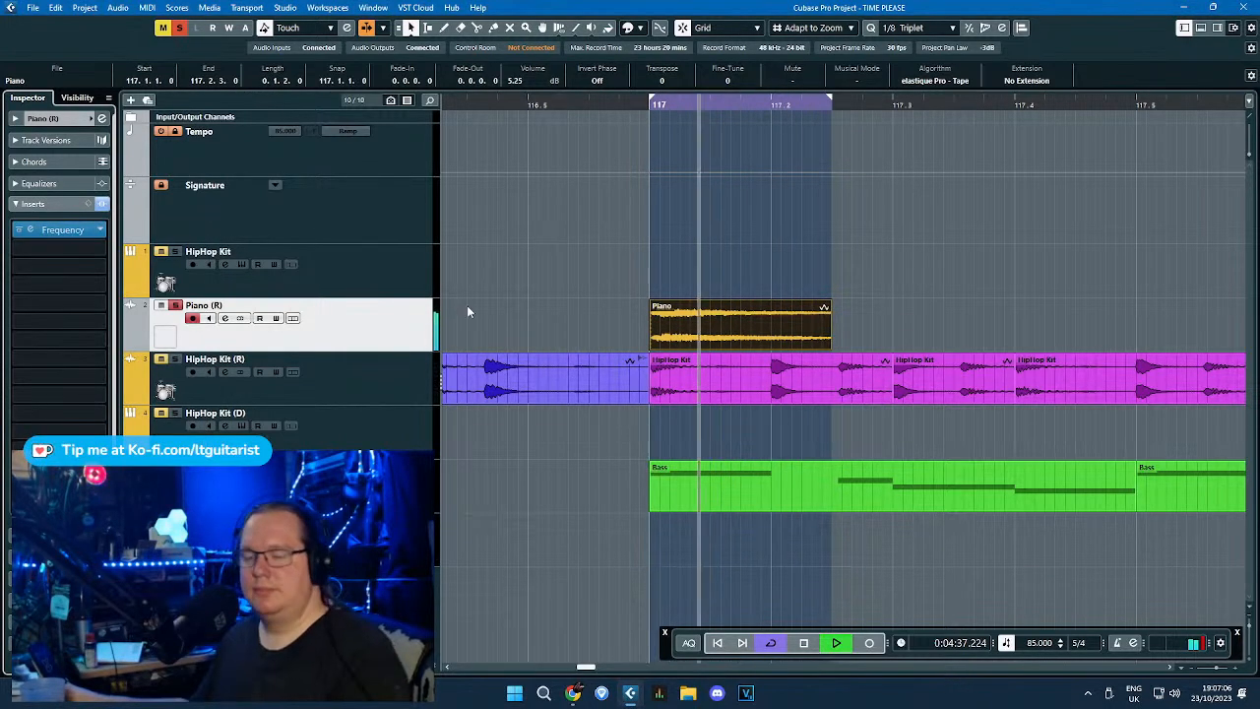
pyautogui.click(64, 235)
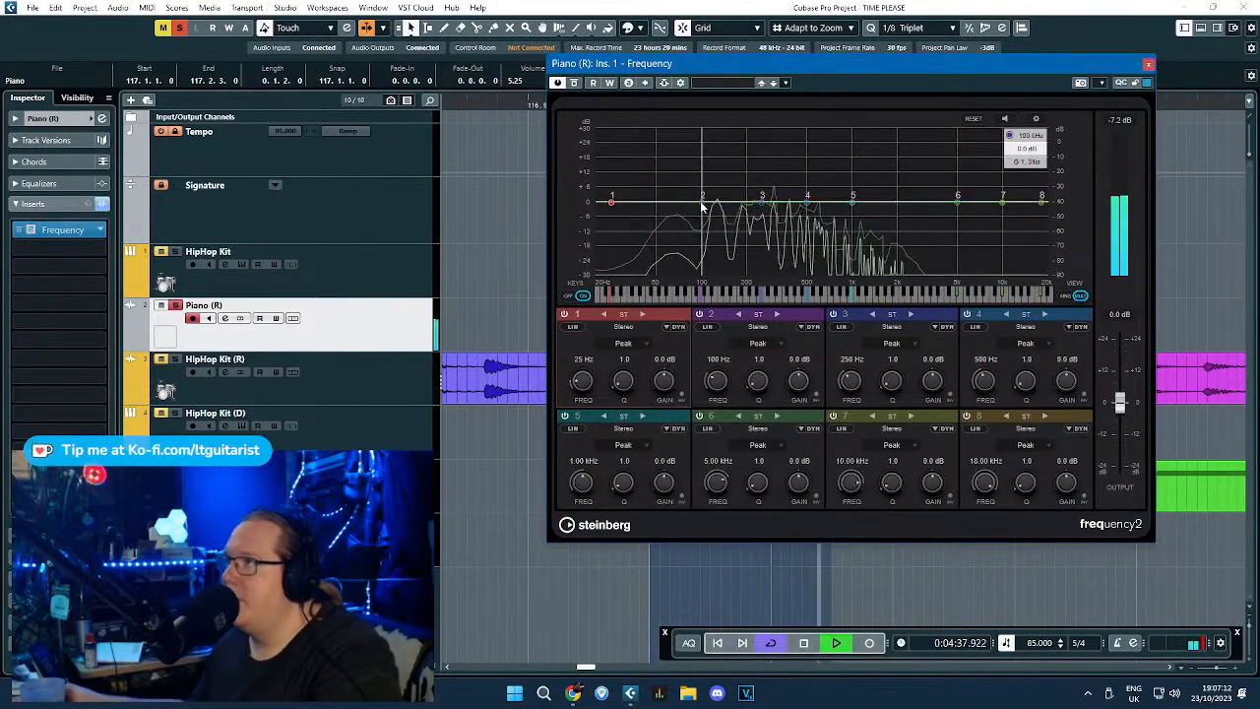
# Try a narrow 17 dB boost at 124 Hz with Q 20 on EQ band 2, then disable the band and close the EQ.
pyautogui.moveTo(702, 204); pyautogui.dragTo(716, 155)
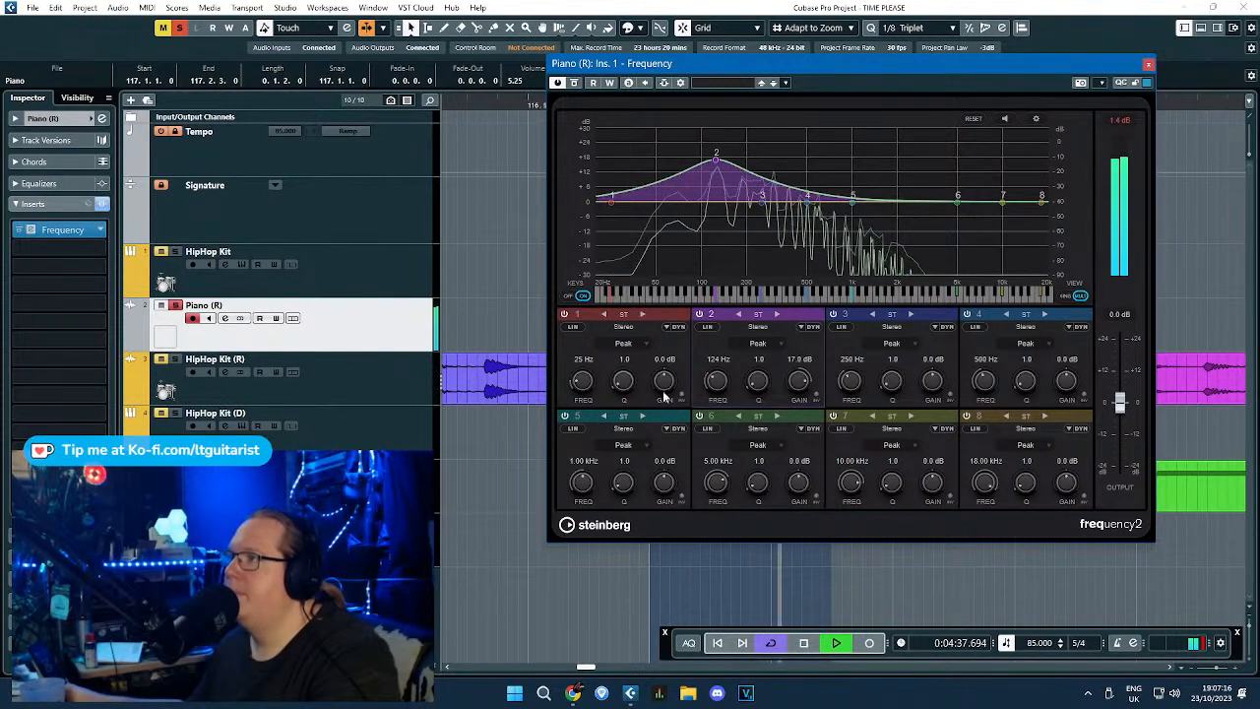
pyautogui.moveTo(758, 380); pyautogui.dragTo(753, 237)
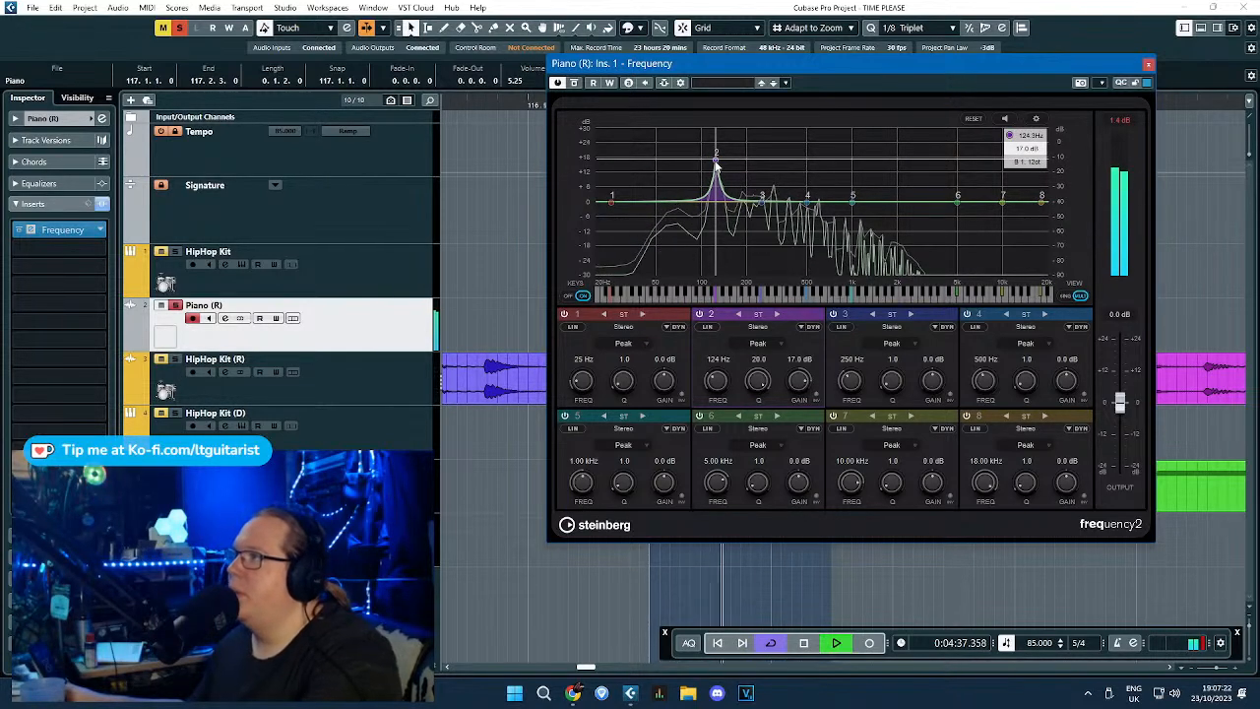
pyautogui.moveTo(716, 159); pyautogui.dragTo(716, 197)
pyautogui.click(699, 313)
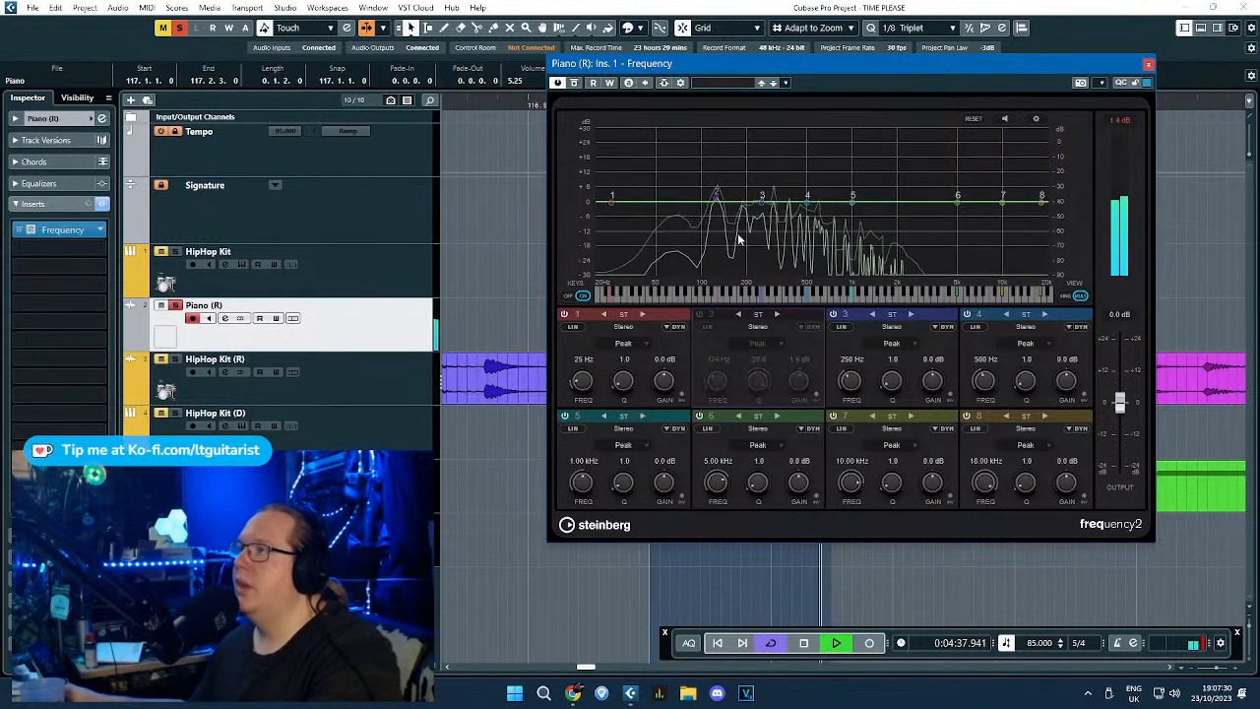
pyautogui.click(1149, 64)
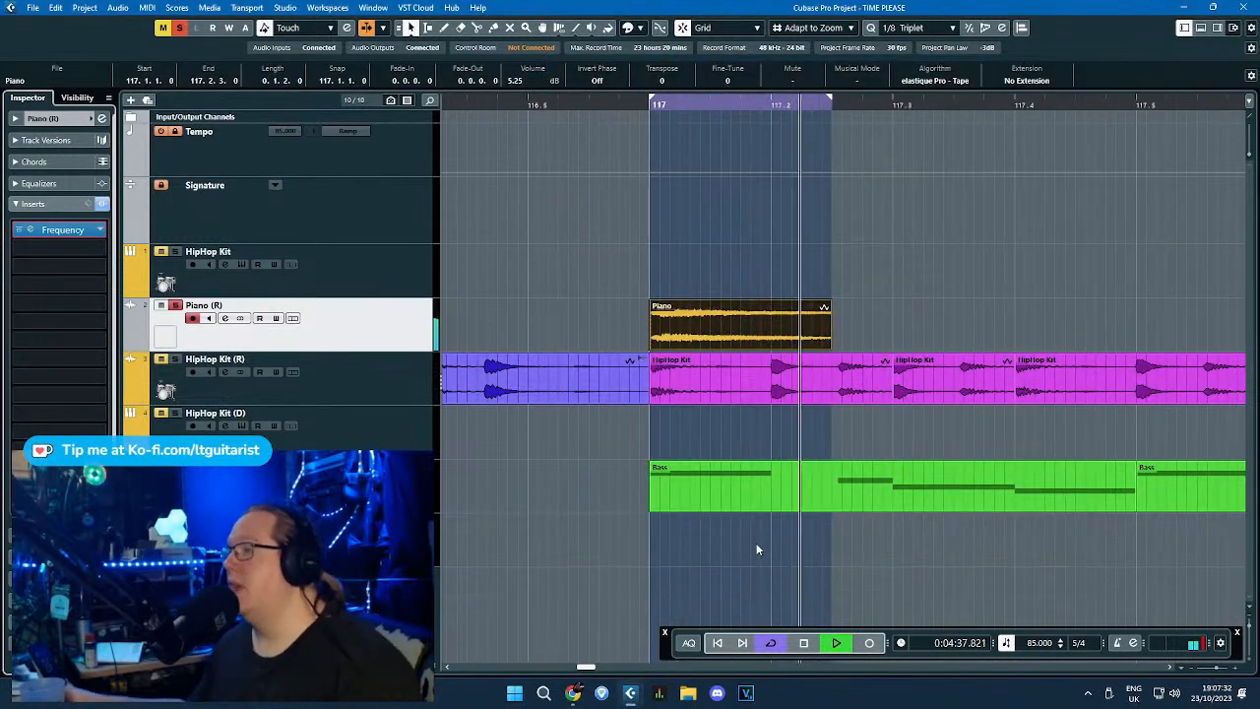
# Delete all the Bass parts after the first one at bar 117.
pyautogui.scroll(-5, 702, 563)
pyautogui.moveTo(1014, 552); pyautogui.dragTo(767, 482)
pyautogui.press('Delete')
# Open the remaining Bass part in the Key Editor and transpose all its notes up two semitones.
pyautogui.doubleClick(720, 485)
pyautogui.scroll(-2, 969, 395)
pyautogui.moveTo(969, 394); pyautogui.dragTo(408, 203)
pyautogui.press('Up')
pyautogui.press('Up')
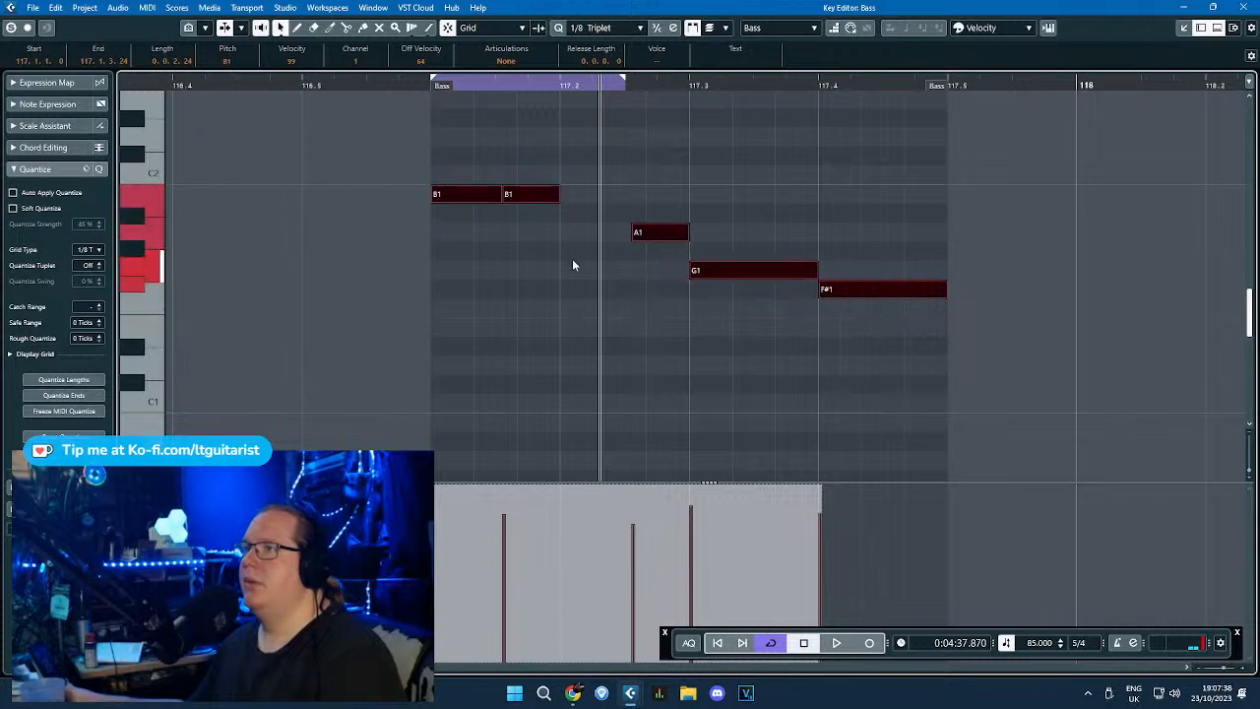
# Extend the loop across the whole Bass part, from 117 to 117.5, and close the Key Editor.
pyautogui.click(432, 83)
pyautogui.press('s')
pyautogui.press('space')
pyautogui.press('space')
pyautogui.moveTo(626, 80); pyautogui.dragTo(940, 132)
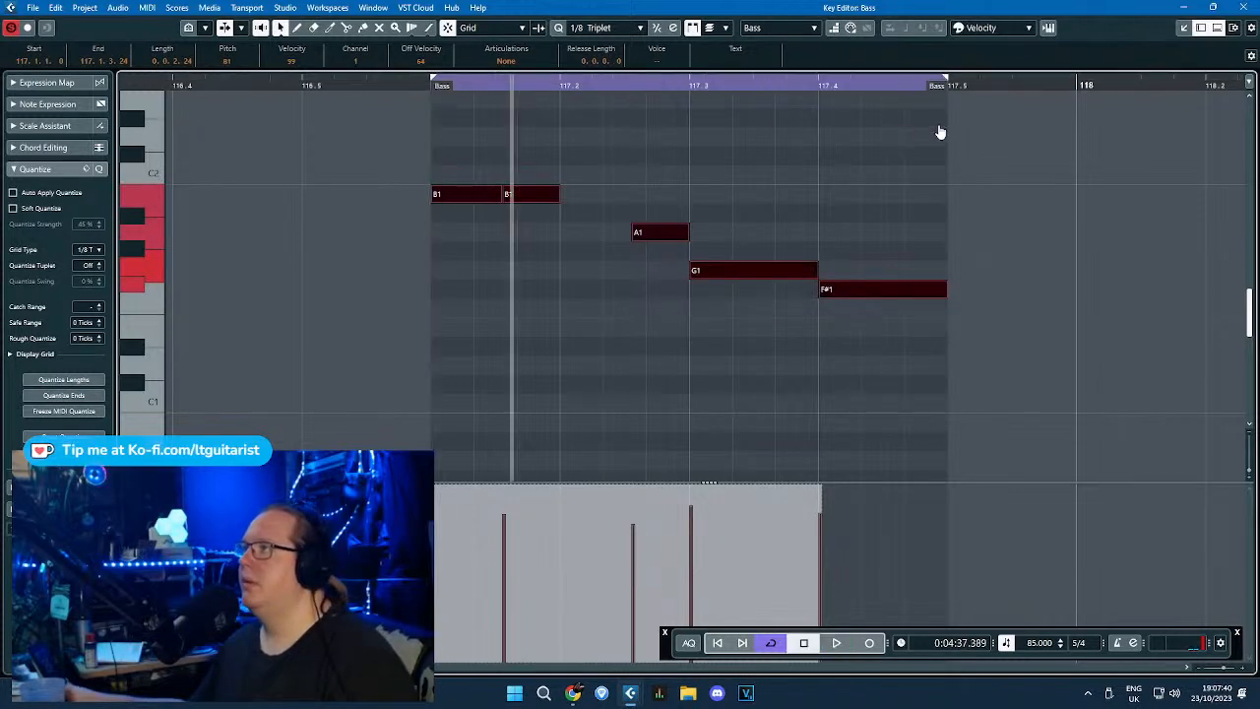
pyautogui.click(1240, 7)
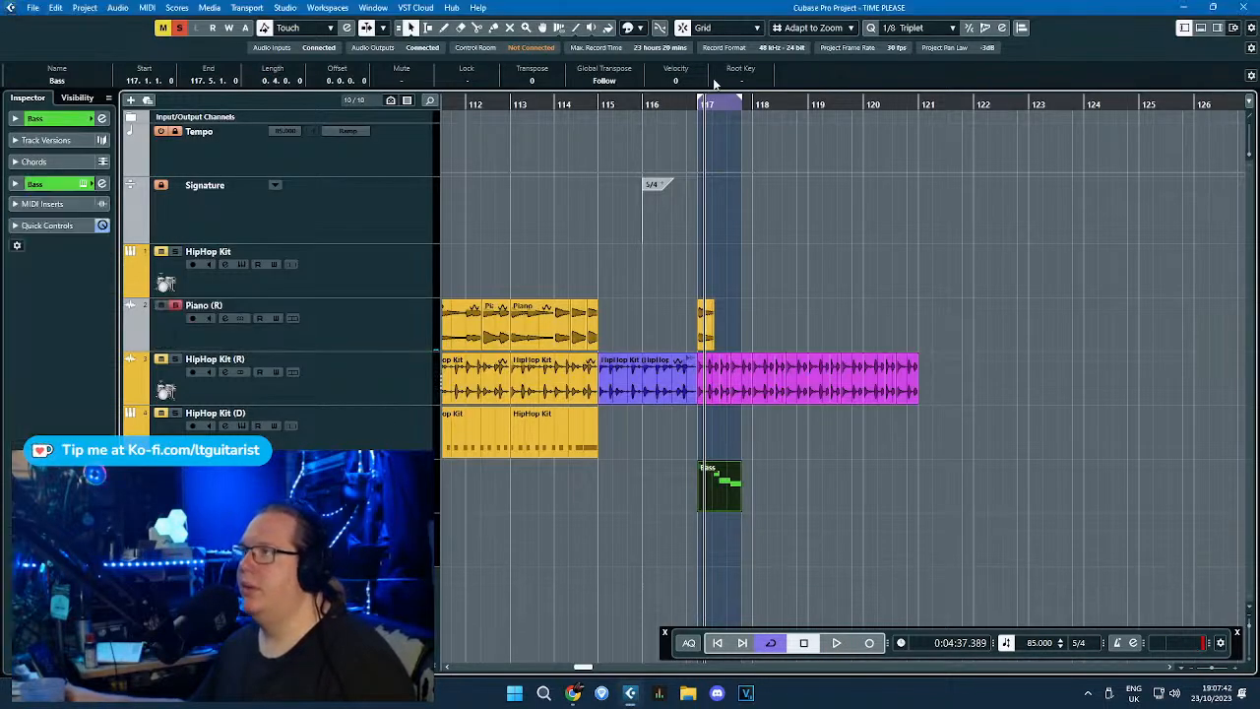
# Play back from bar 117 and duplicate the short Piano slice twice, back to back.
pyautogui.click(698, 108)
pyautogui.press('space')
pyautogui.press('h')
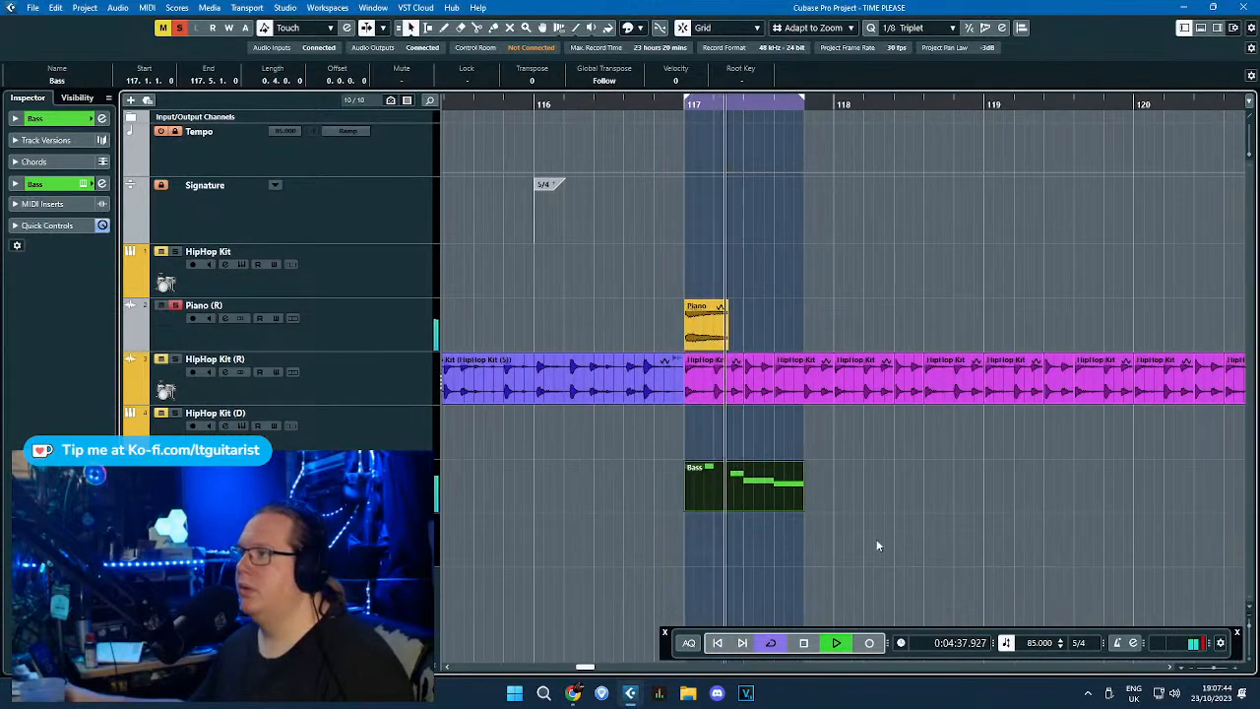
pyautogui.press('h')
pyautogui.click(642, 319)
pyautogui.hotkey('ctrl', 'd')
pyautogui.hotkey('ctrl', 'd')
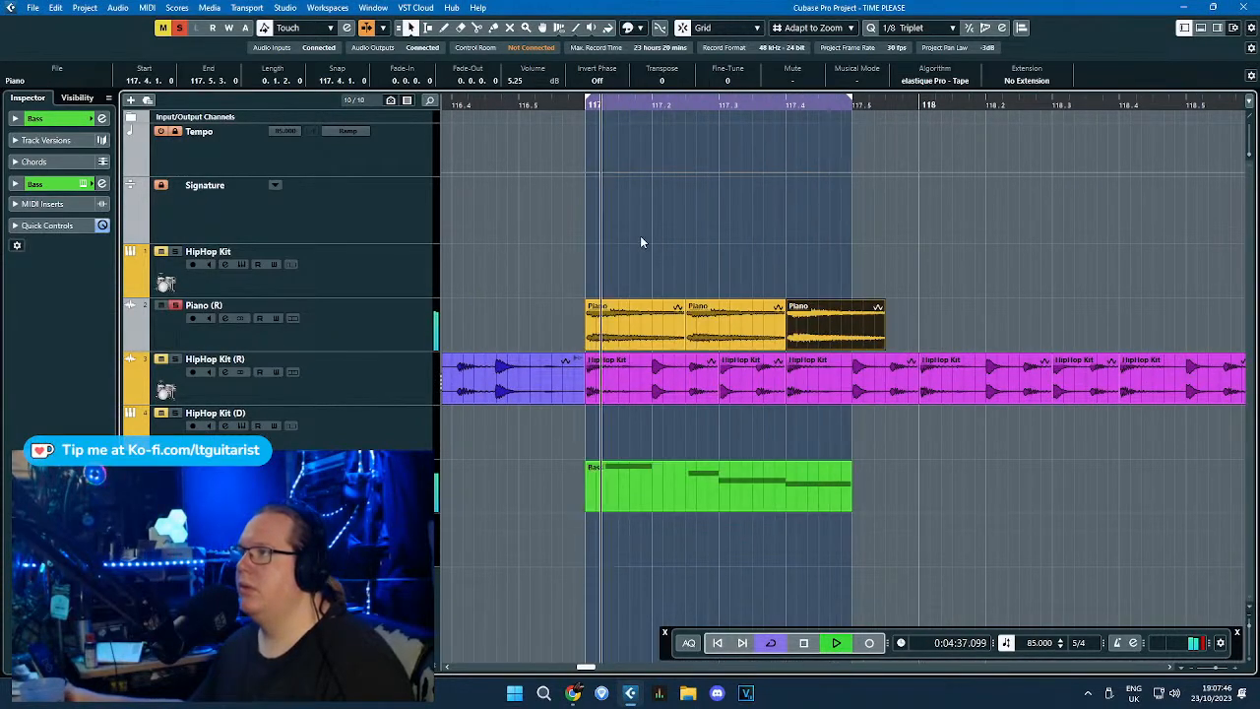
pyautogui.click(786, 257)
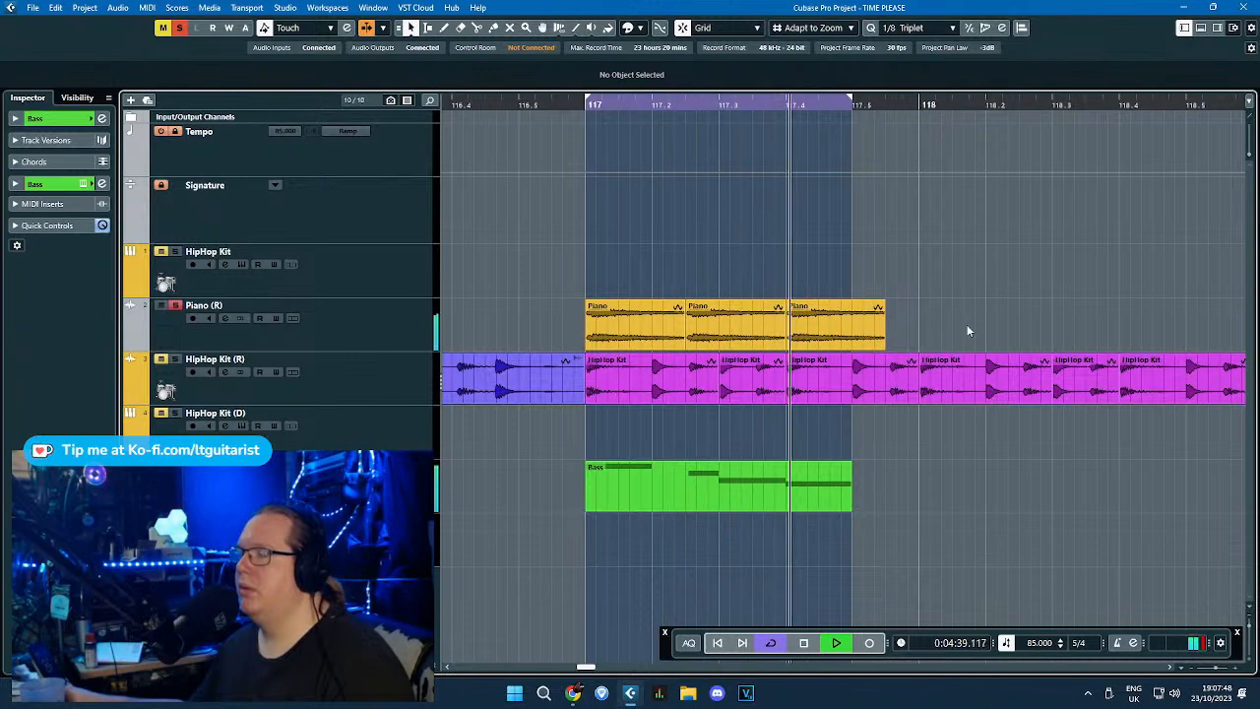
# Shorten the loop to the first beat, 117 to 117.2, and listen to the piano against the bass.
pyautogui.press('g')
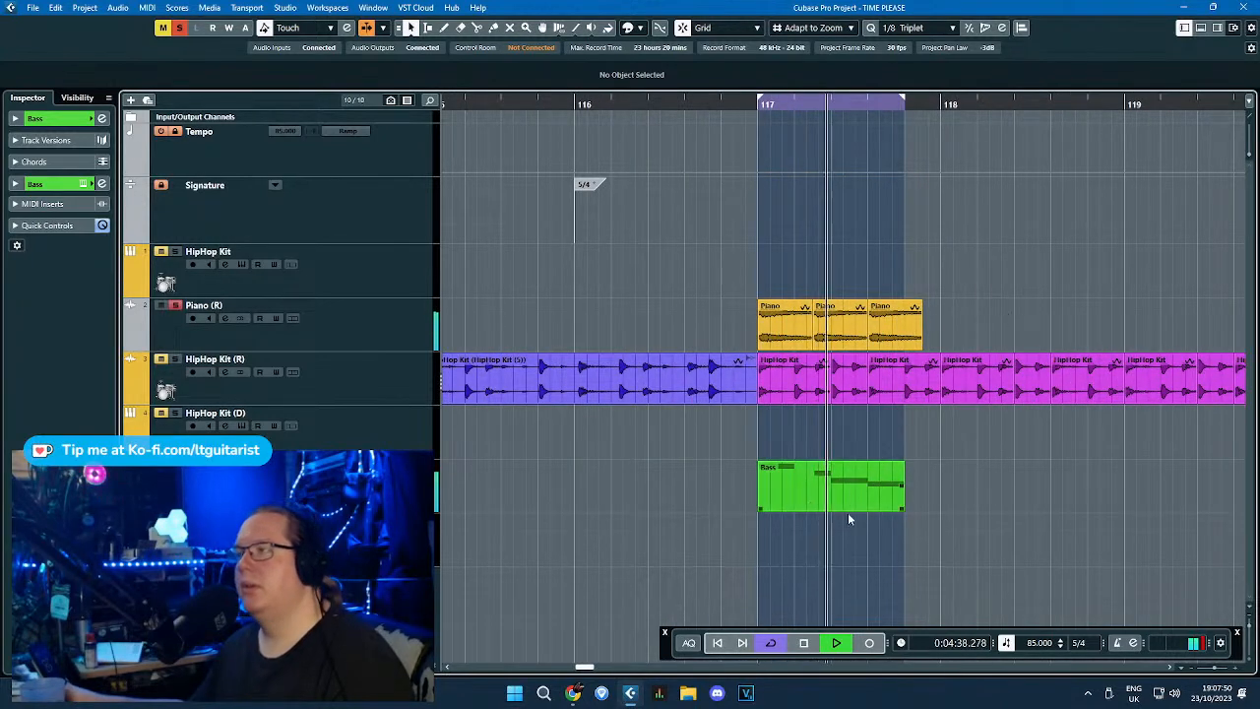
pyautogui.press('g')
pyautogui.press('g')
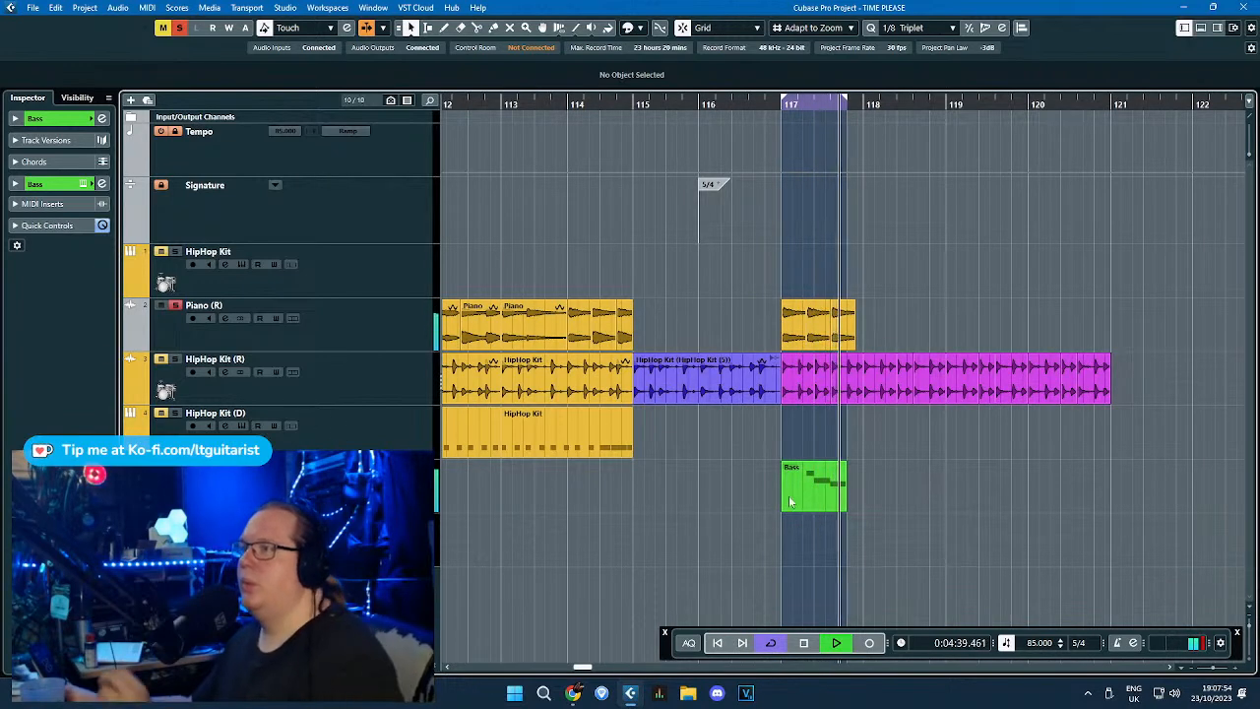
pyautogui.press('space')
pyautogui.scroll(3, 810, 490)
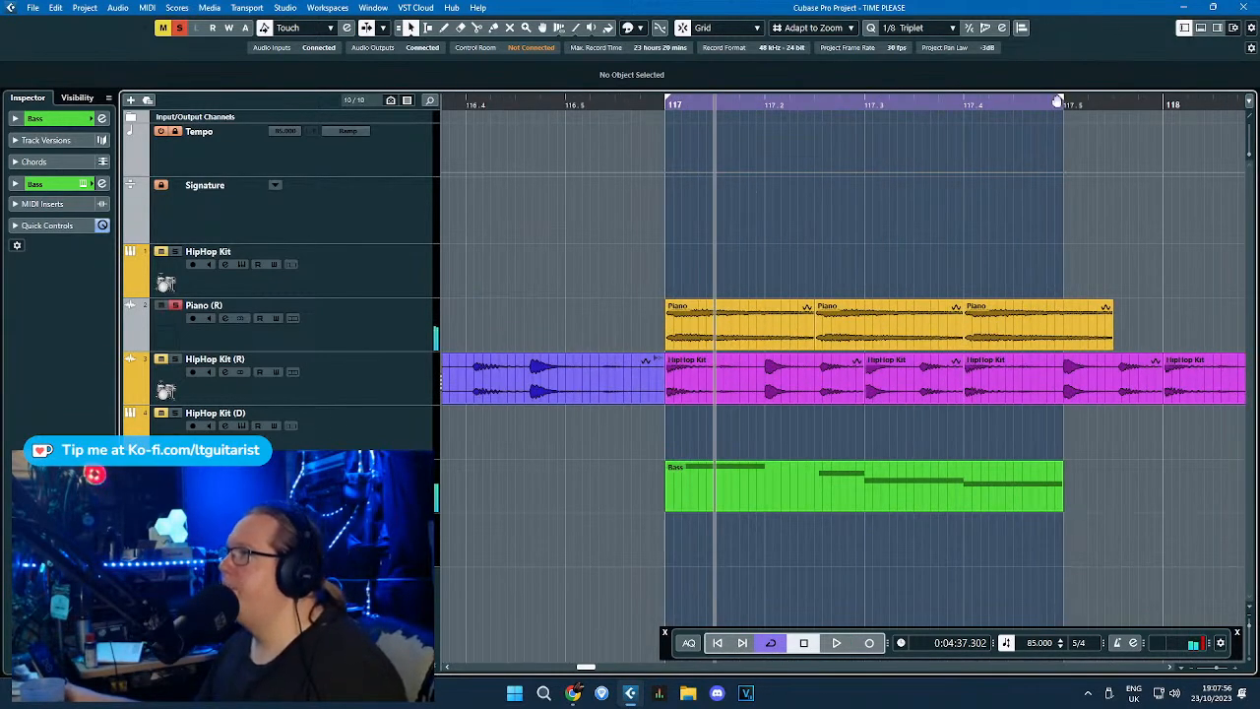
pyautogui.moveTo(1063, 104); pyautogui.dragTo(755, 188)
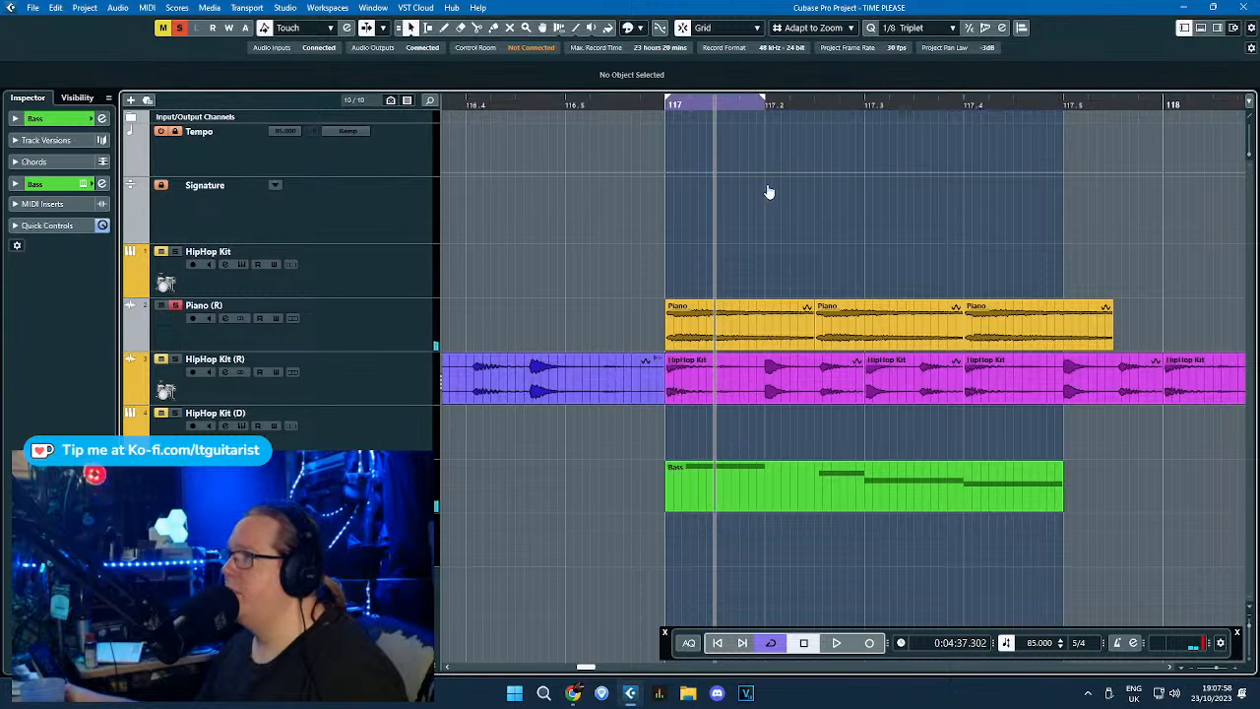
pyautogui.press('space')
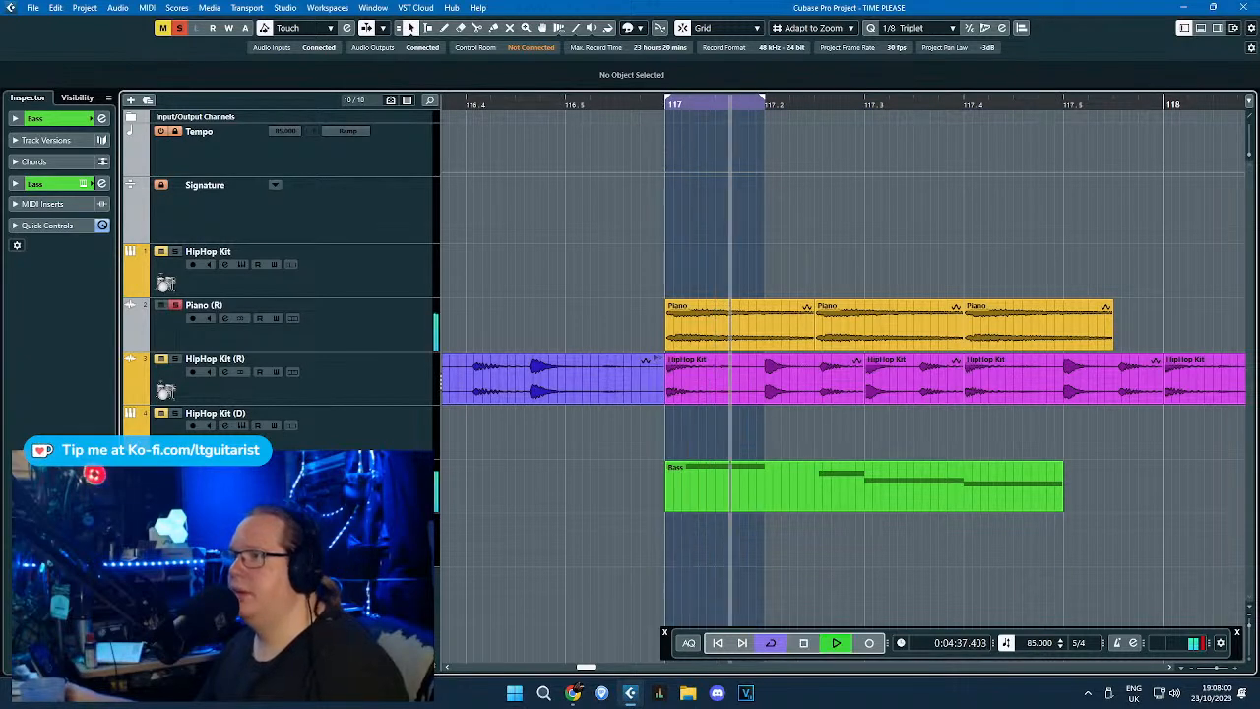
pyautogui.press('space')
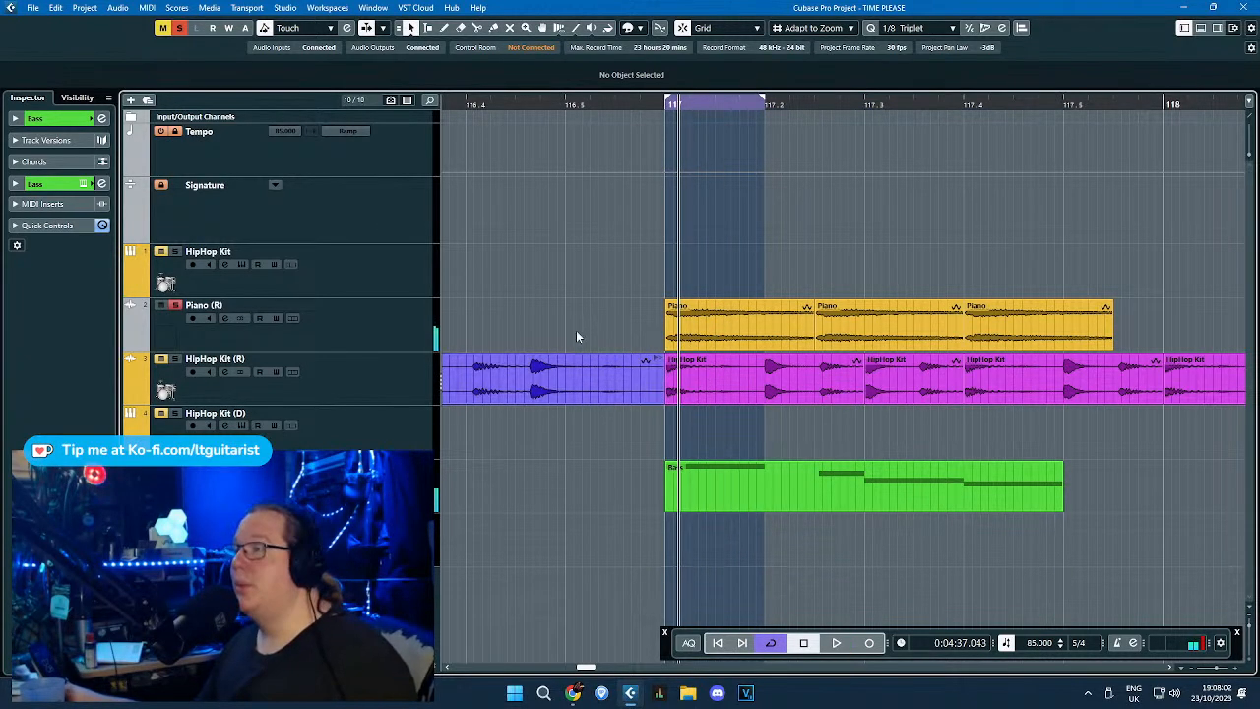
# Open the Bass track's Kontakt instrument and set the Scarbee Rickenbacker Bass Tune to 0.29 during playback.
pyautogui.click(15, 184)
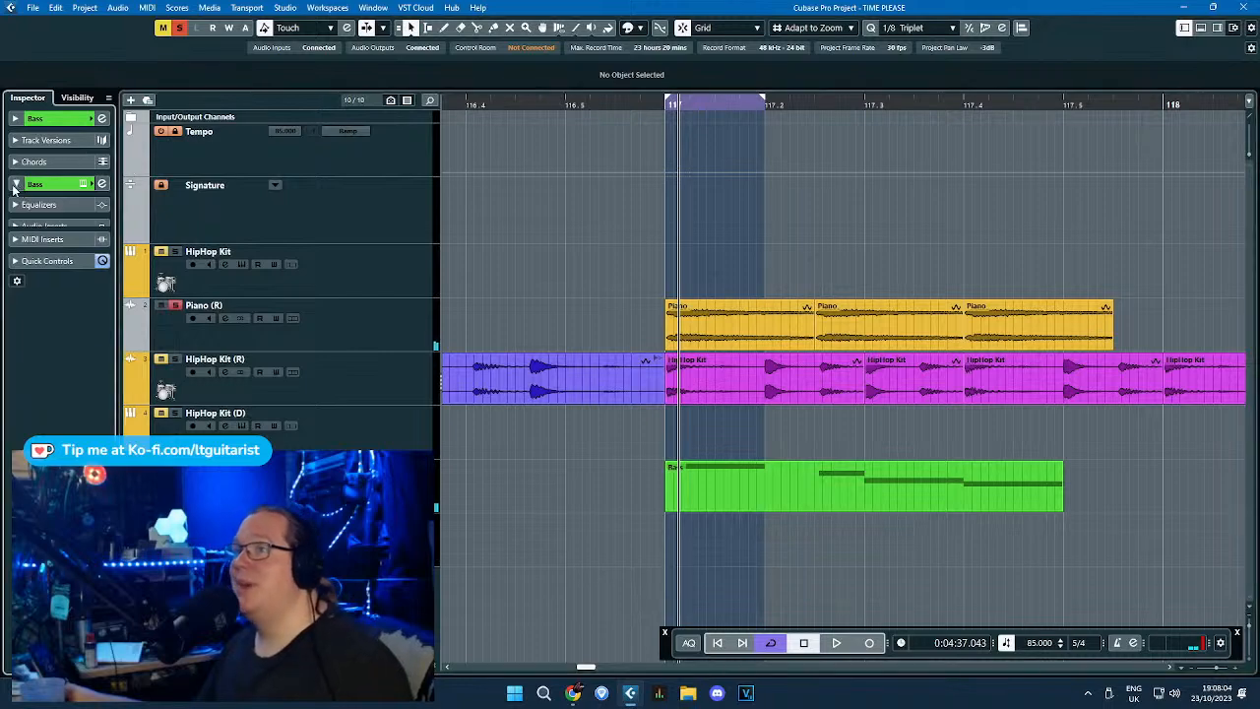
pyautogui.click(92, 184)
pyautogui.click(85, 184)
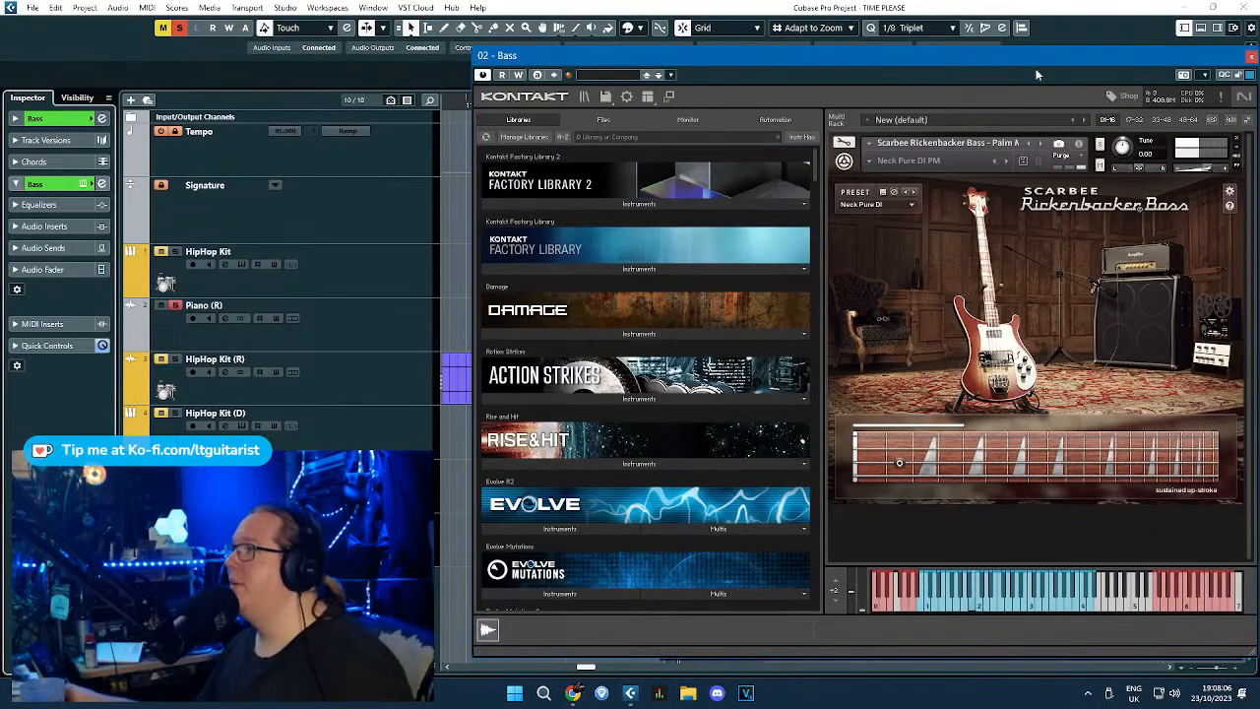
pyautogui.moveTo(1036, 59); pyautogui.dragTo(839, 36)
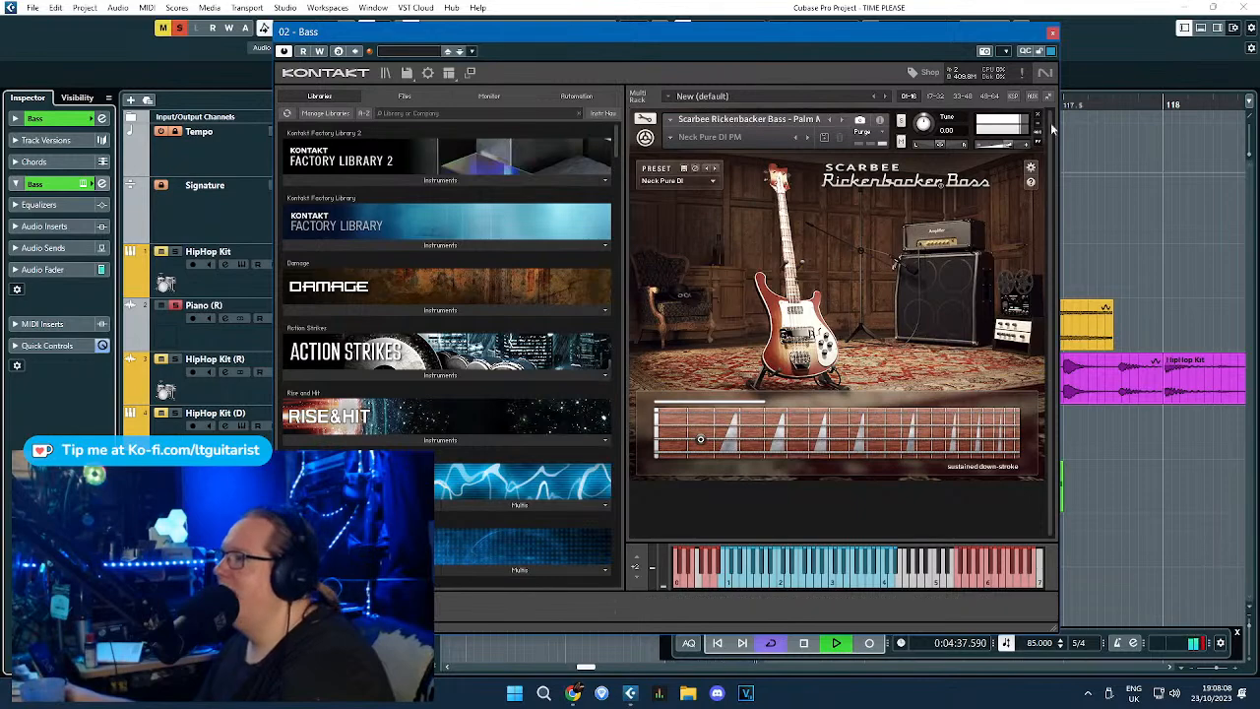
pyautogui.click(1031, 170)
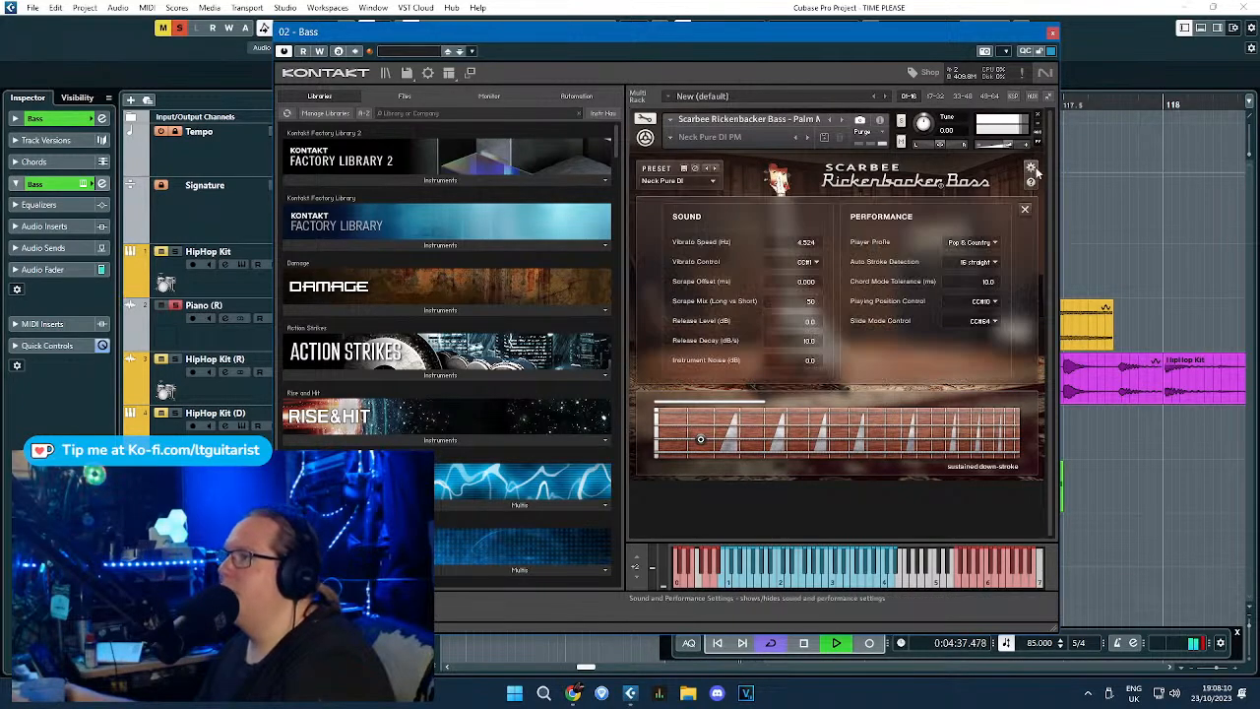
pyautogui.click(1031, 169)
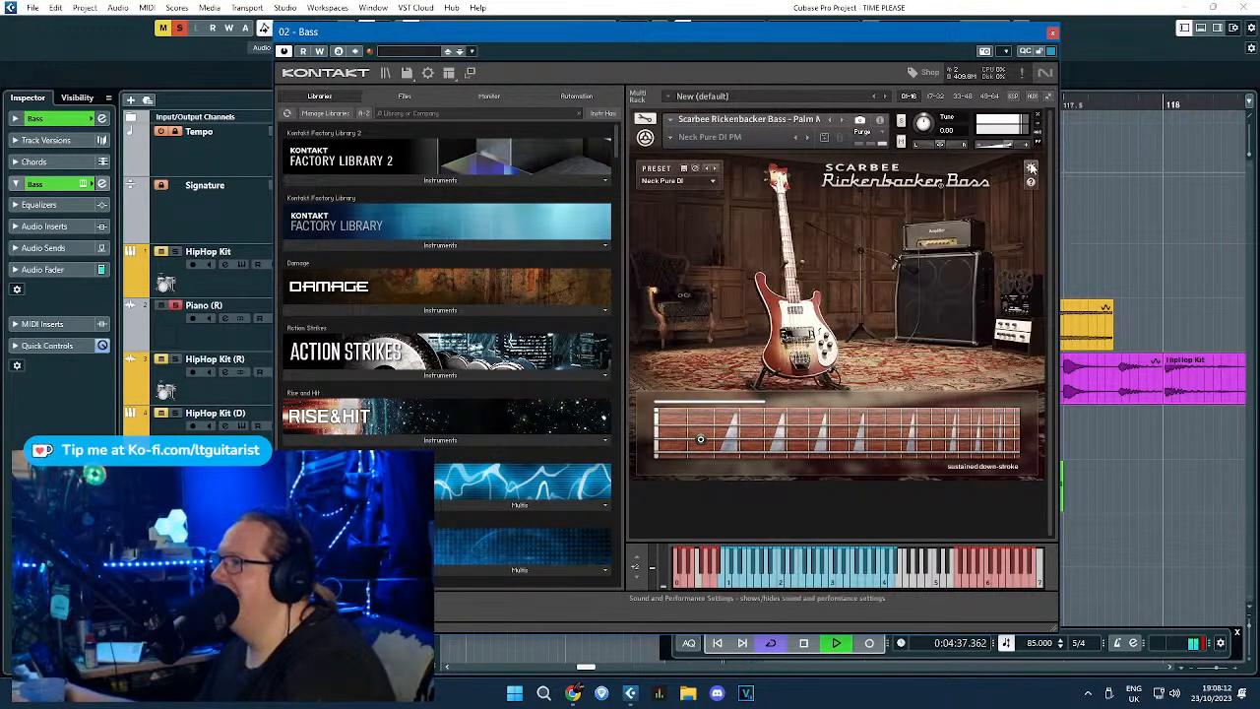
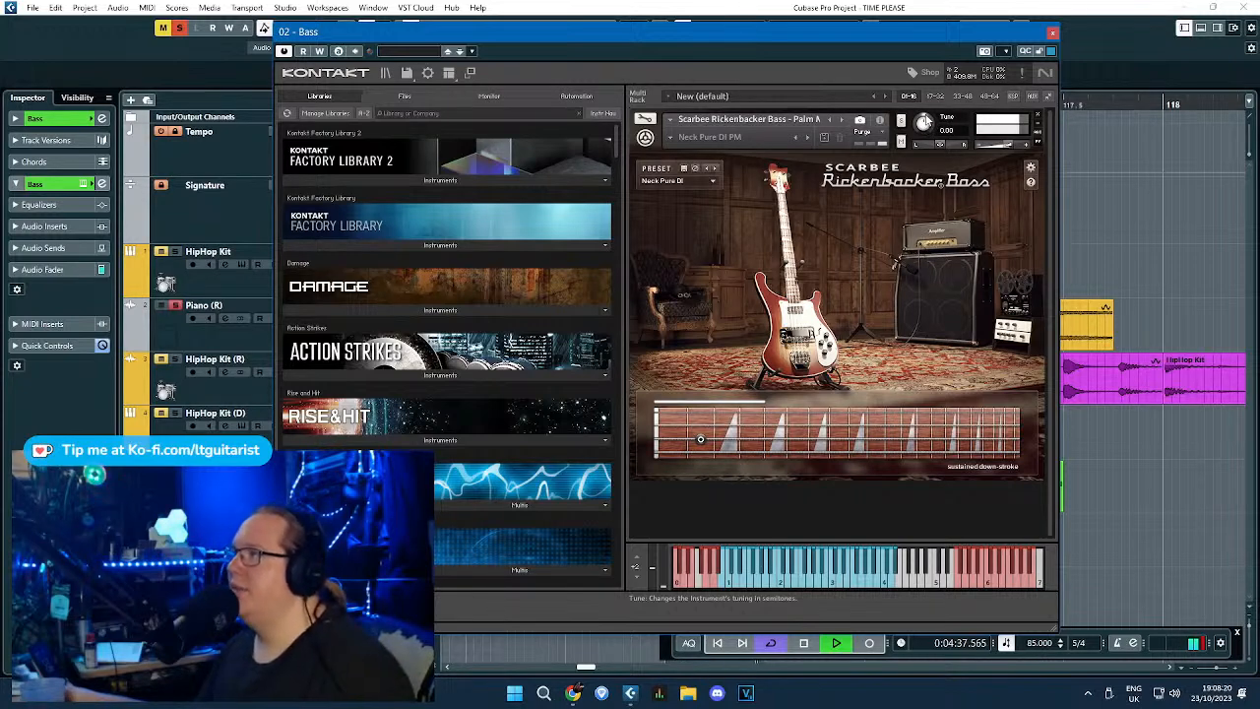
pyautogui.moveTo(922, 100); pyautogui.dragTo(925, 37)
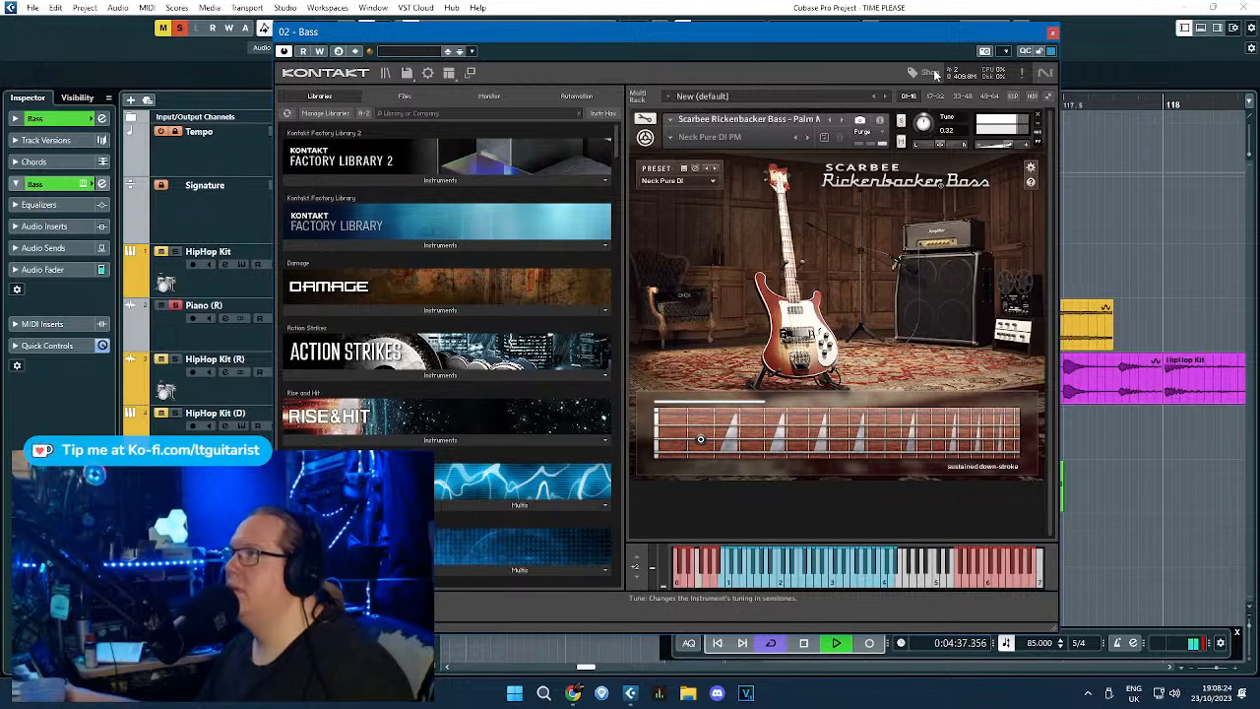
pyautogui.moveTo(942, 79)
pyautogui.mouseDown()
pyautogui.moveTo(948, 118)
pyautogui.moveTo(953, 91)
pyautogui.mouseUp()
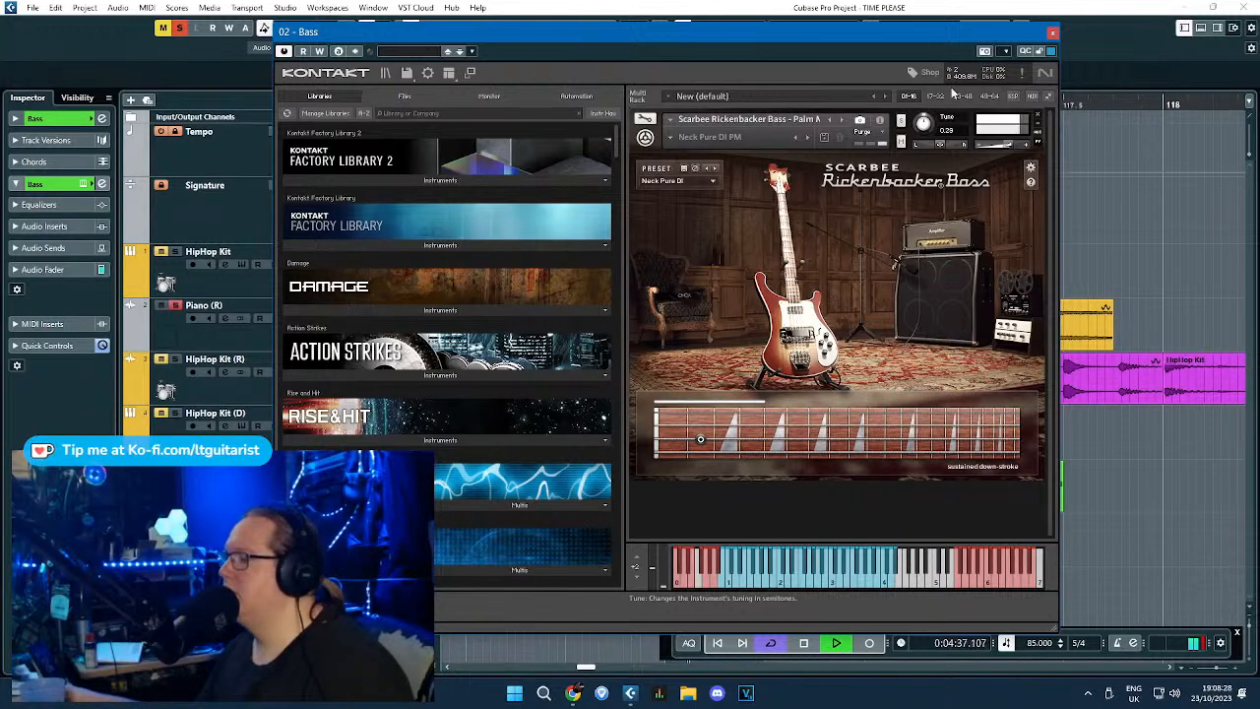
pyautogui.click(1054, 33)
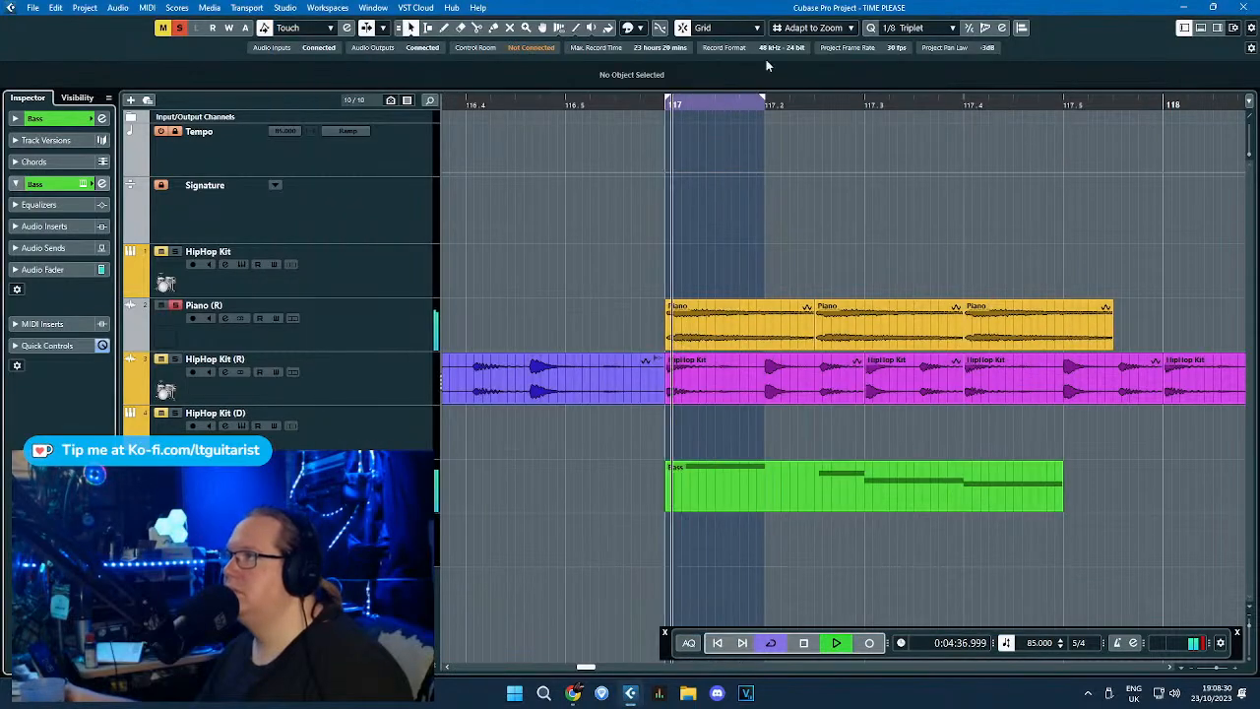
# Extend the loop end to bar 118 and delete the two duplicated Piano slices, keeping the first one.
pyautogui.moveTo(766, 97); pyautogui.dragTo(1168, 102)
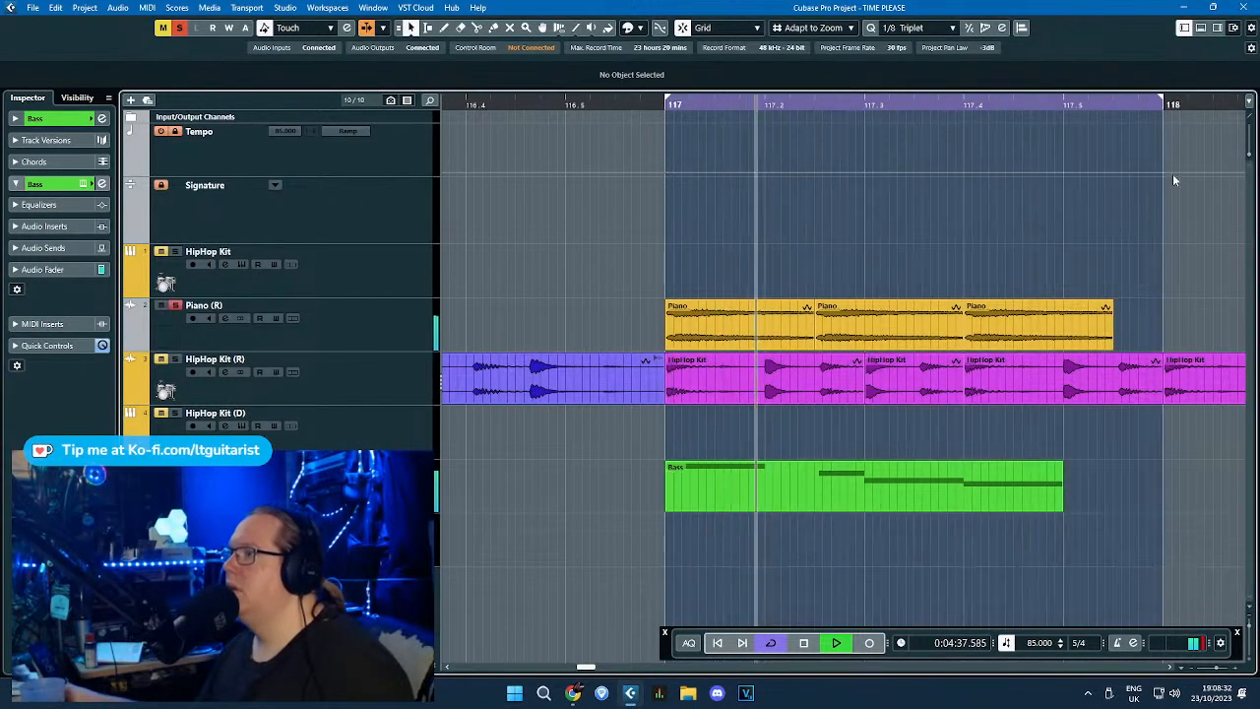
pyautogui.moveTo(1258, 185); pyautogui.dragTo(1257, 187)
pyautogui.scroll(-3, 867, 248)
pyautogui.moveTo(1009, 253); pyautogui.dragTo(729, 323)
pyautogui.press('Delete')
pyautogui.press('space')
# Duplicate the Bass part four times to fill the section from bar 117 to 121.
pyautogui.click(687, 489)
pyautogui.scroll(-3, 686, 488)
pyautogui.hotkey('ctrl', 'd')
pyautogui.hotkey('ctrl', 'd')
pyautogui.hotkey('ctrl', 'd')
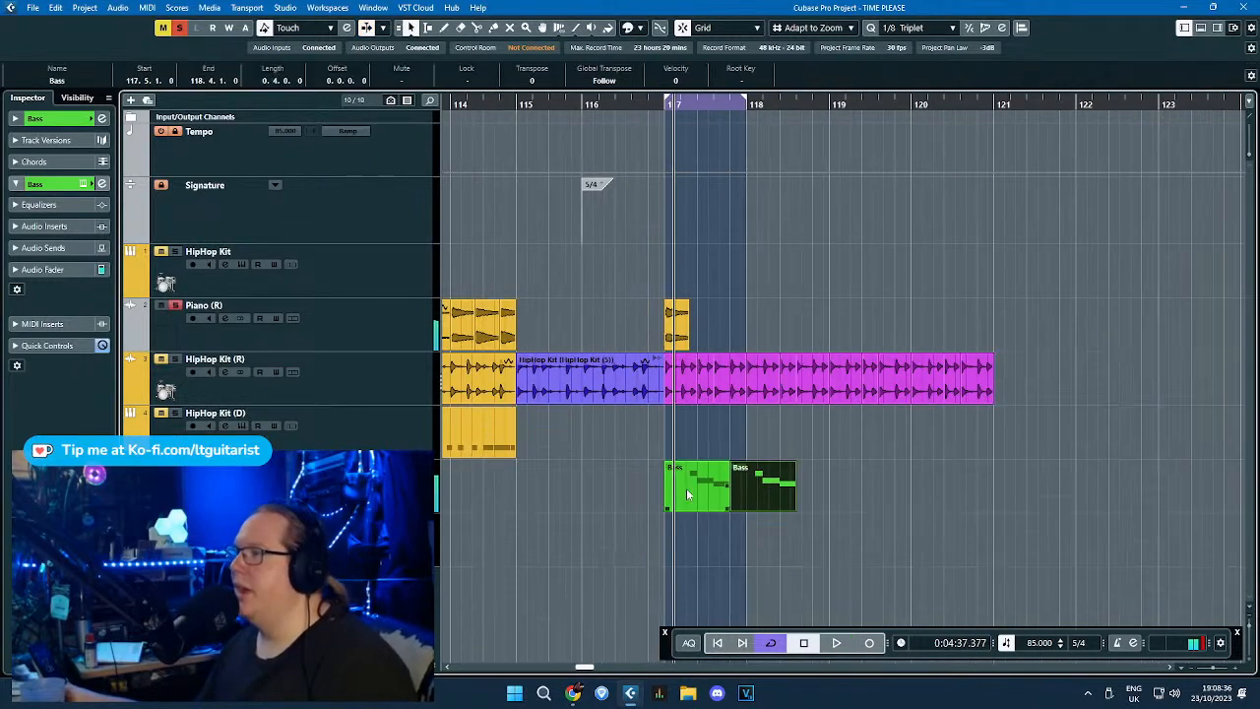
pyautogui.hotkey('ctrl', 'd')
# Copy the short Piano slice at bar 117 and place the copy at bar 115.
pyautogui.scroll(2, 583, 264)
pyautogui.moveTo(752, 330); pyautogui.dragTo(778, 351)
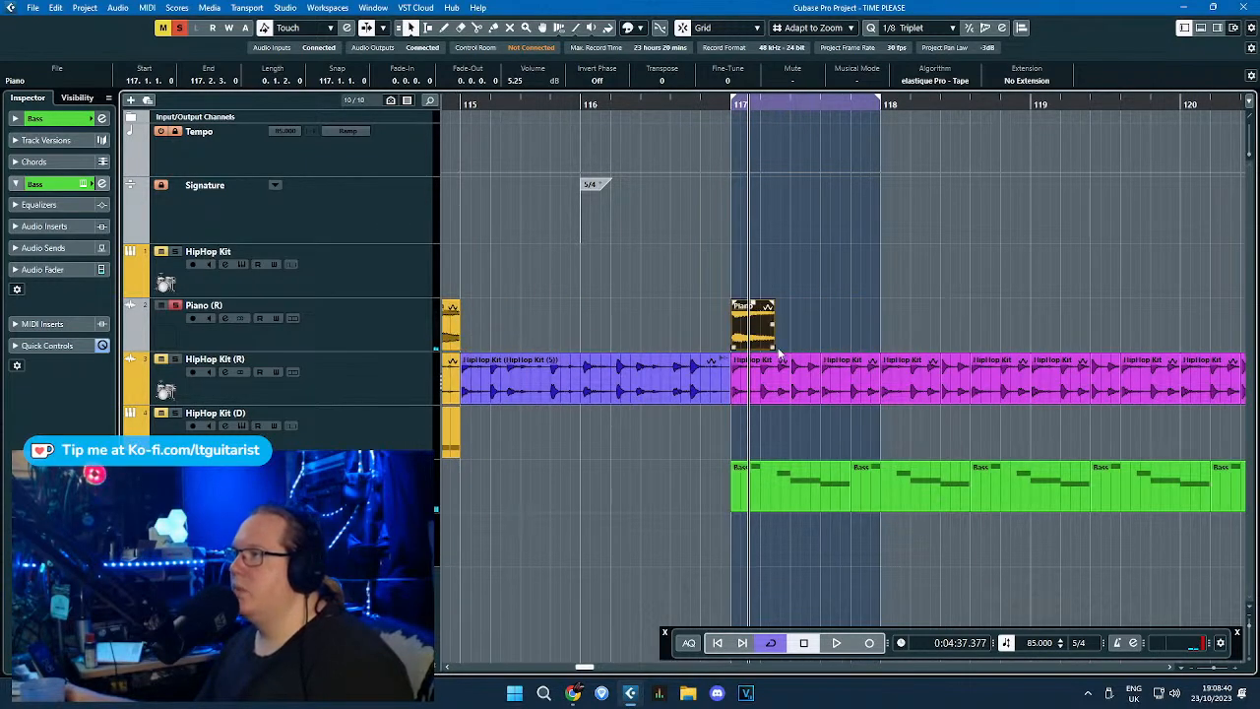
pyautogui.scroll(2, 785, 332)
pyautogui.click(765, 298)
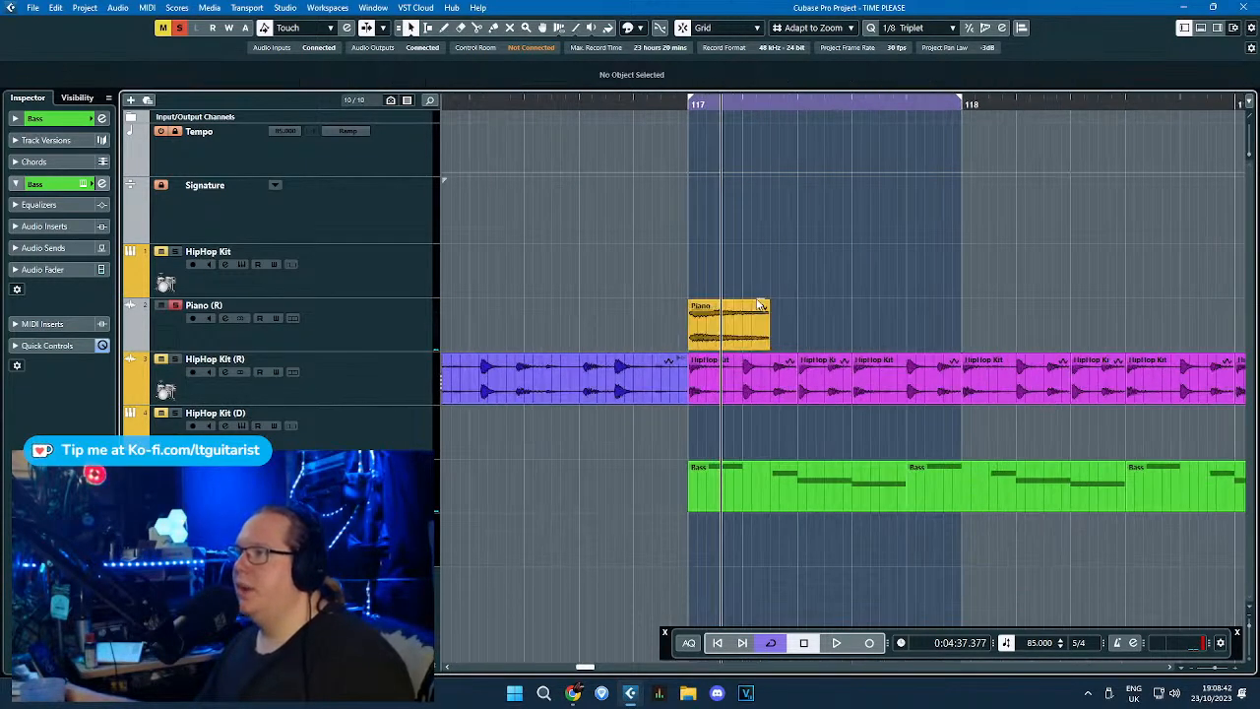
pyautogui.moveTo(767, 302); pyautogui.dragTo(559, 326)
pyautogui.scroll(-2, 743, 294)
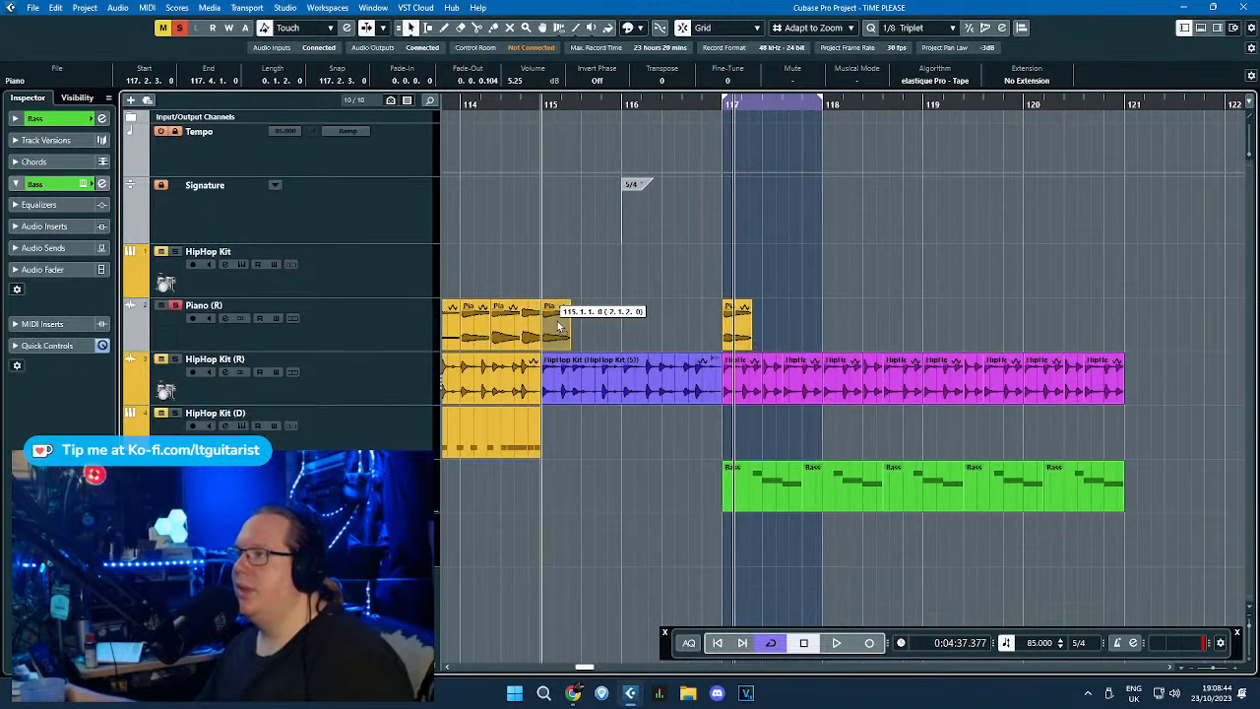
# Time-stretch the Piano slice at bar 115 so that it ends at bar 117.
pyautogui.scroll(2, 568, 338)
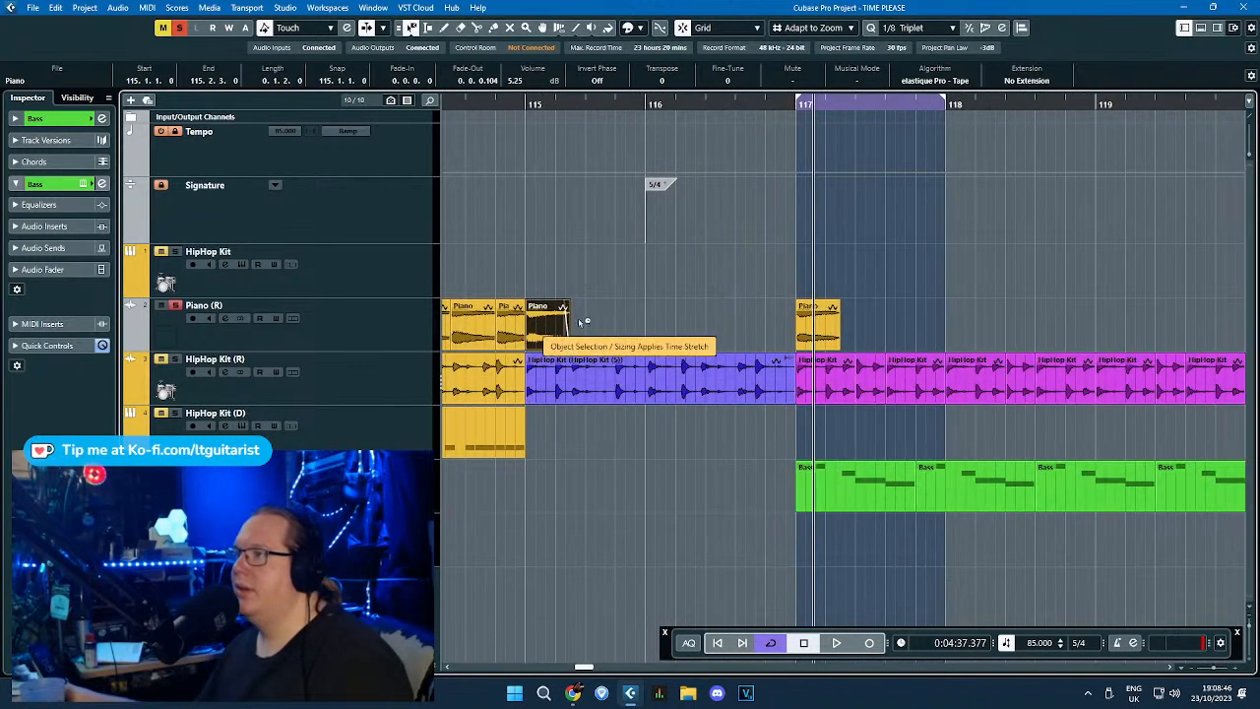
pyautogui.click(610, 314)
pyautogui.click(592, 372)
pyautogui.click(550, 315)
pyautogui.moveTo(567, 349); pyautogui.dragTo(796, 339)
# Play back the stretched Piano slice and give its end a fade-out of 0.1.2.35.
pyautogui.click(364, 340)
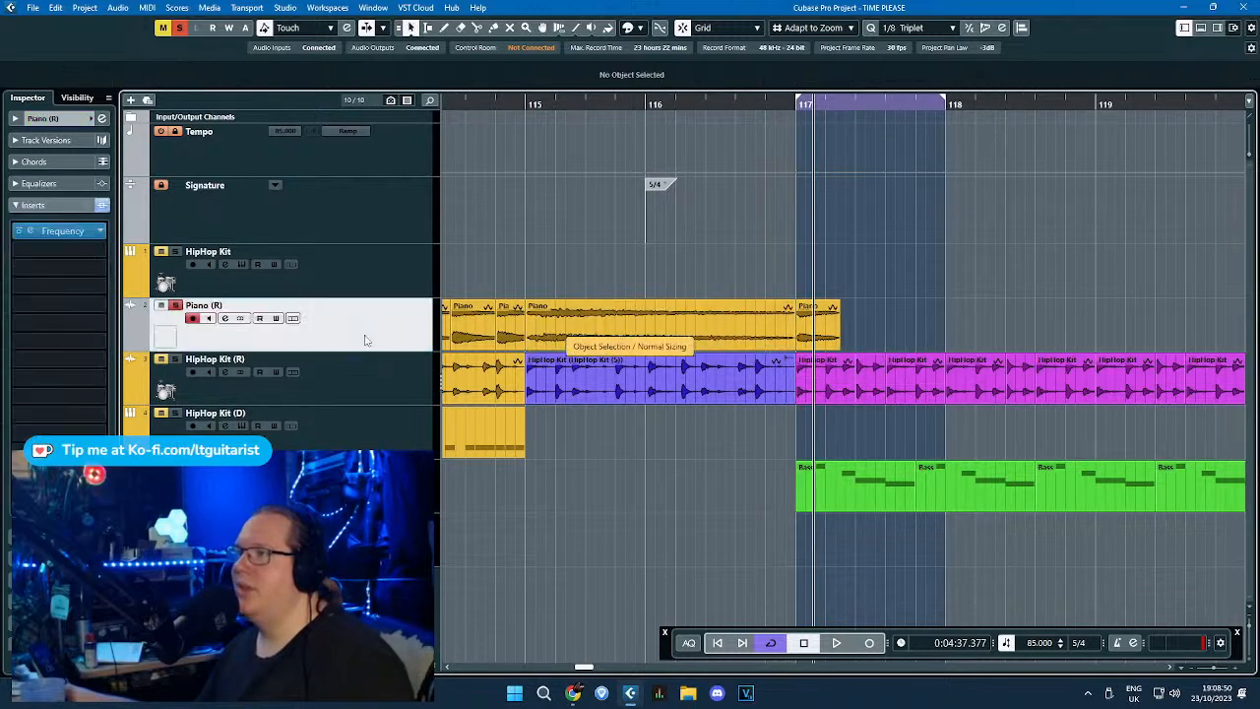
pyautogui.click(492, 98)
pyautogui.press('space')
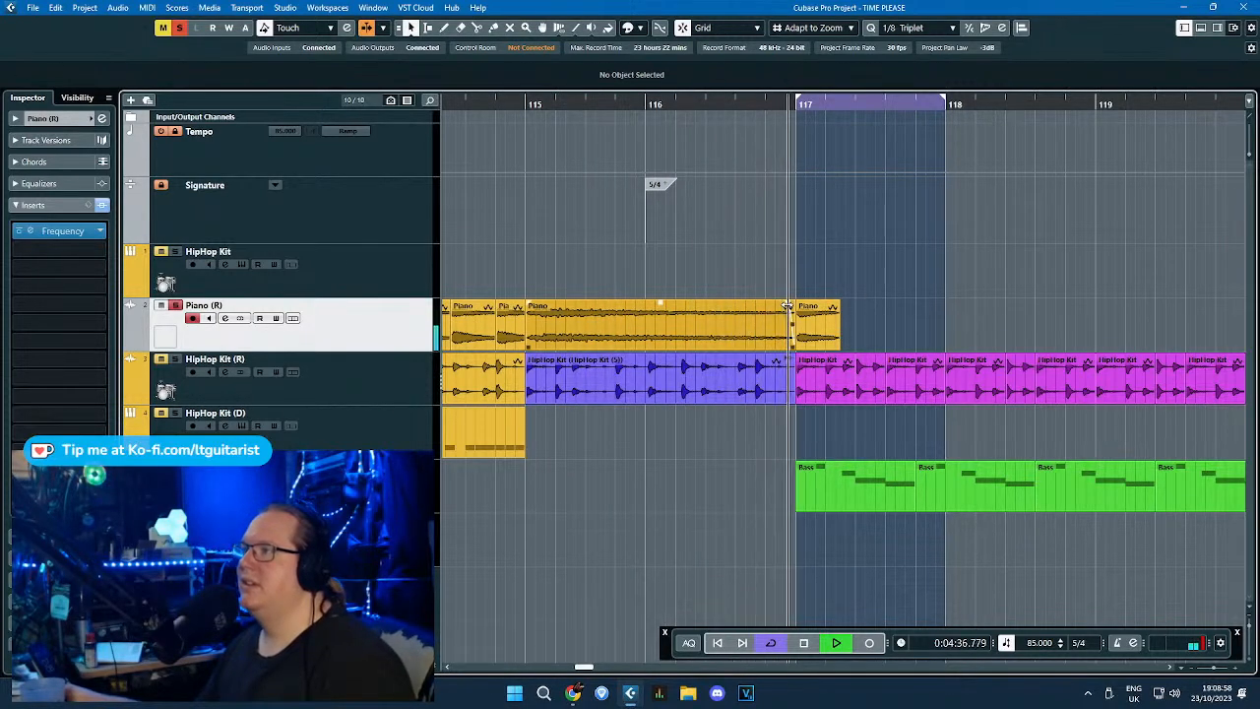
pyautogui.moveTo(794, 305); pyautogui.dragTo(753, 307)
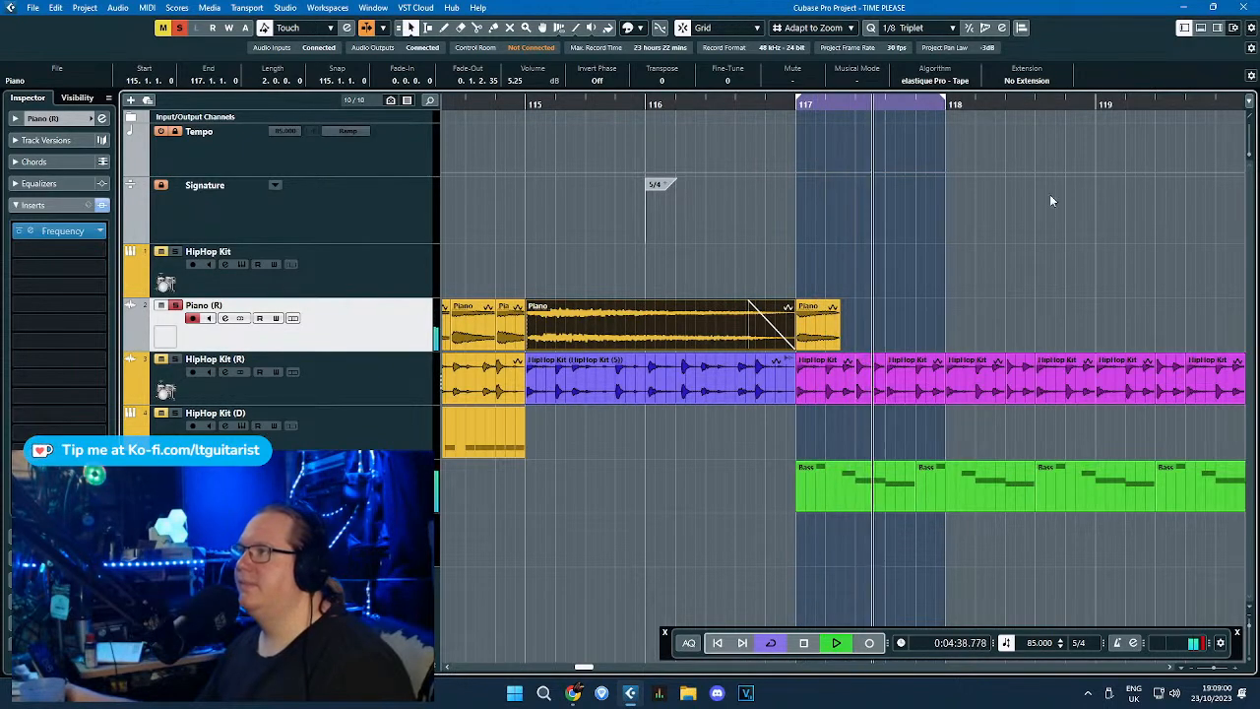
# Stop playback and extend the loop over the whole section from bar 117 to 121.
pyautogui.moveTo(1144, 274); pyautogui.dragTo(1125, 246)
pyautogui.hscroll(2, 935, 181)
pyautogui.keyDown('ctrl'); pyautogui.scroll(-3, 839, 111); pyautogui.keyUp('ctrl')
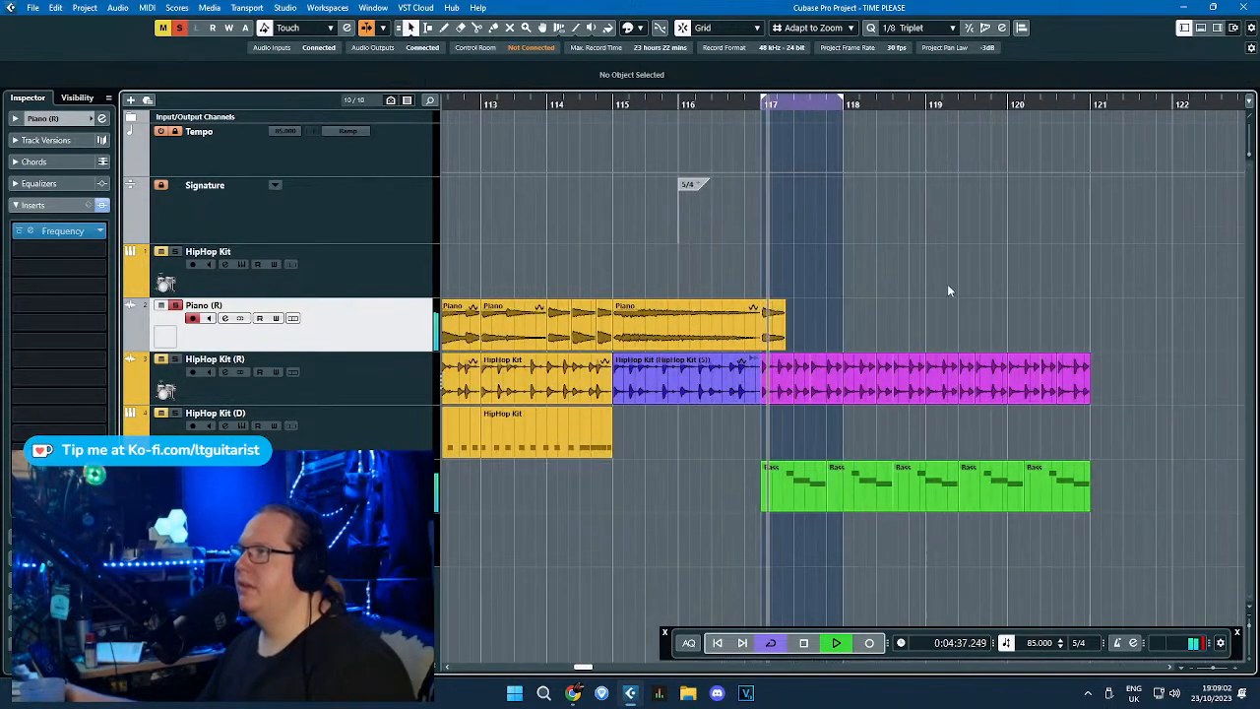
pyautogui.press('space')
pyautogui.moveTo(834, 104); pyautogui.dragTo(1103, 162)
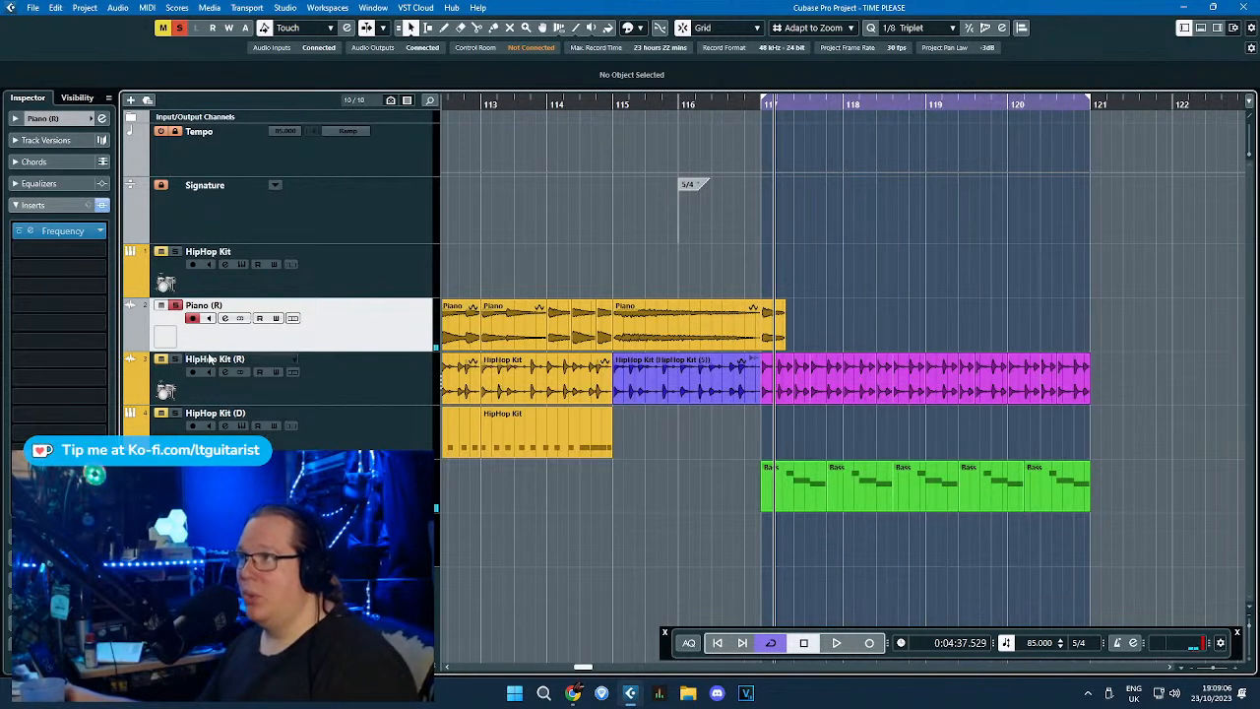
# Add the Native Instruments Raum reverb as the third insert on Piano (R) and reposition its window.
pyautogui.click(100, 271)
pyautogui.click(40, 372)
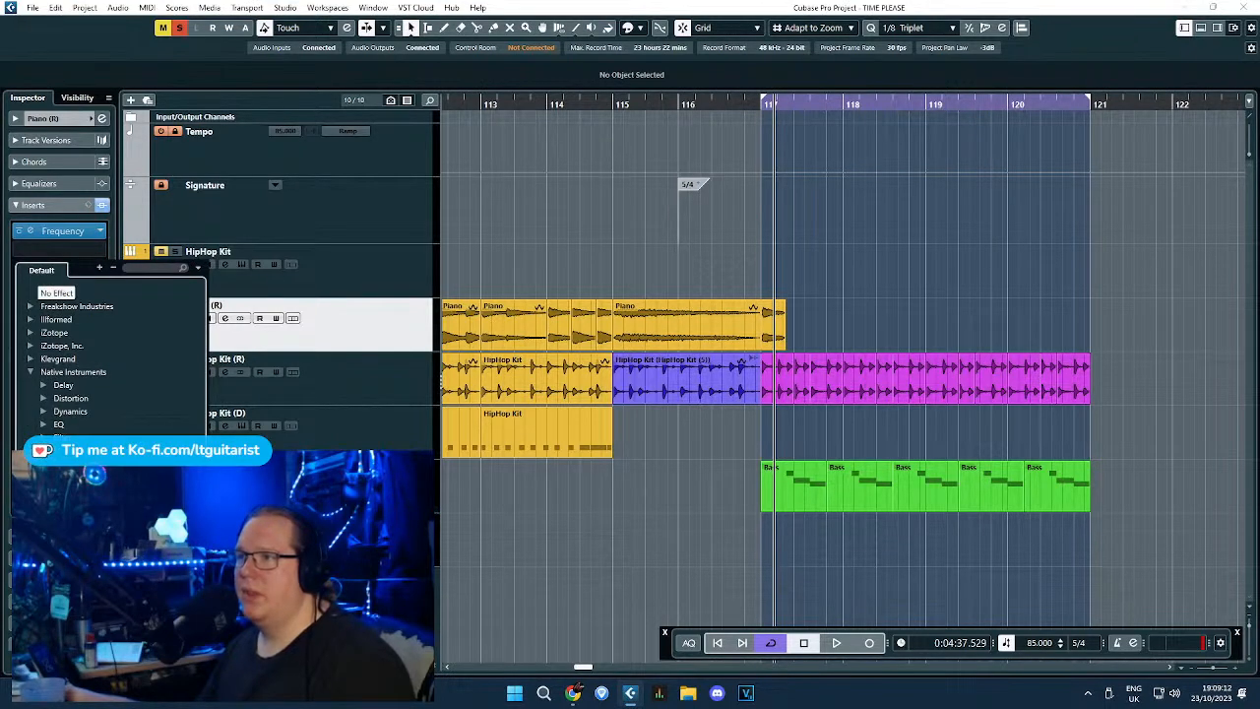
pyautogui.press('Escape')
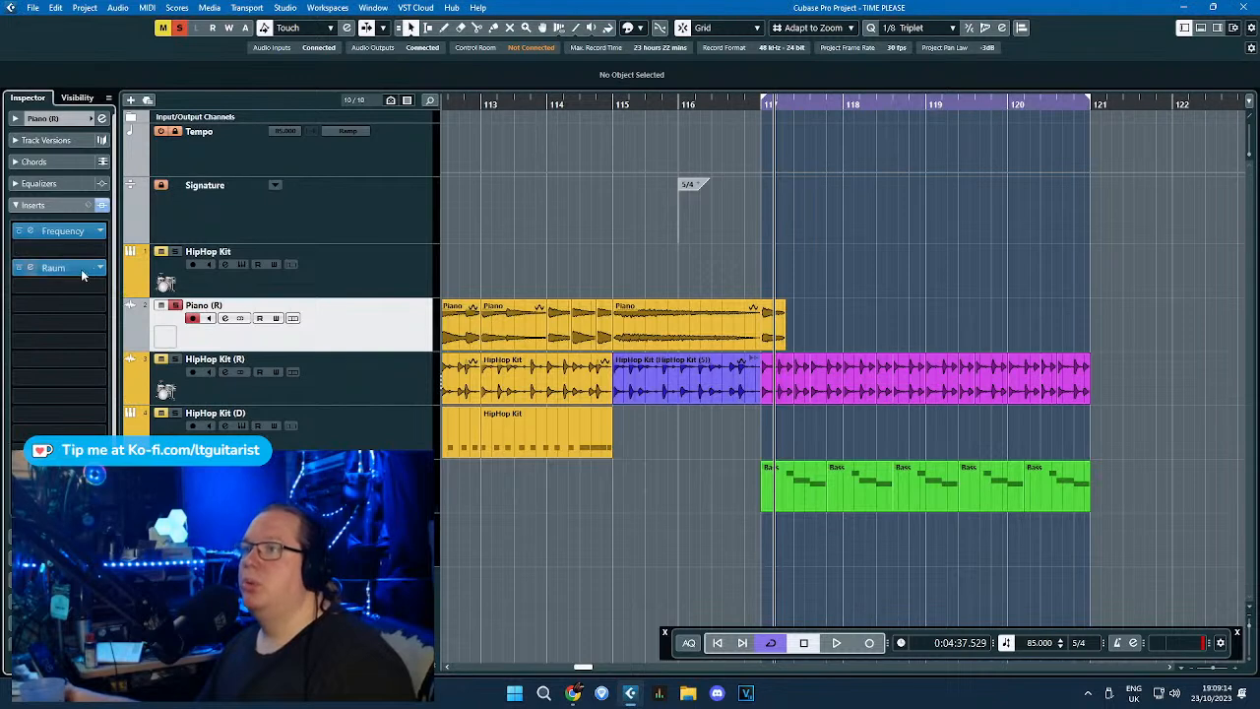
pyautogui.moveTo(638, 168); pyautogui.dragTo(366, 156)
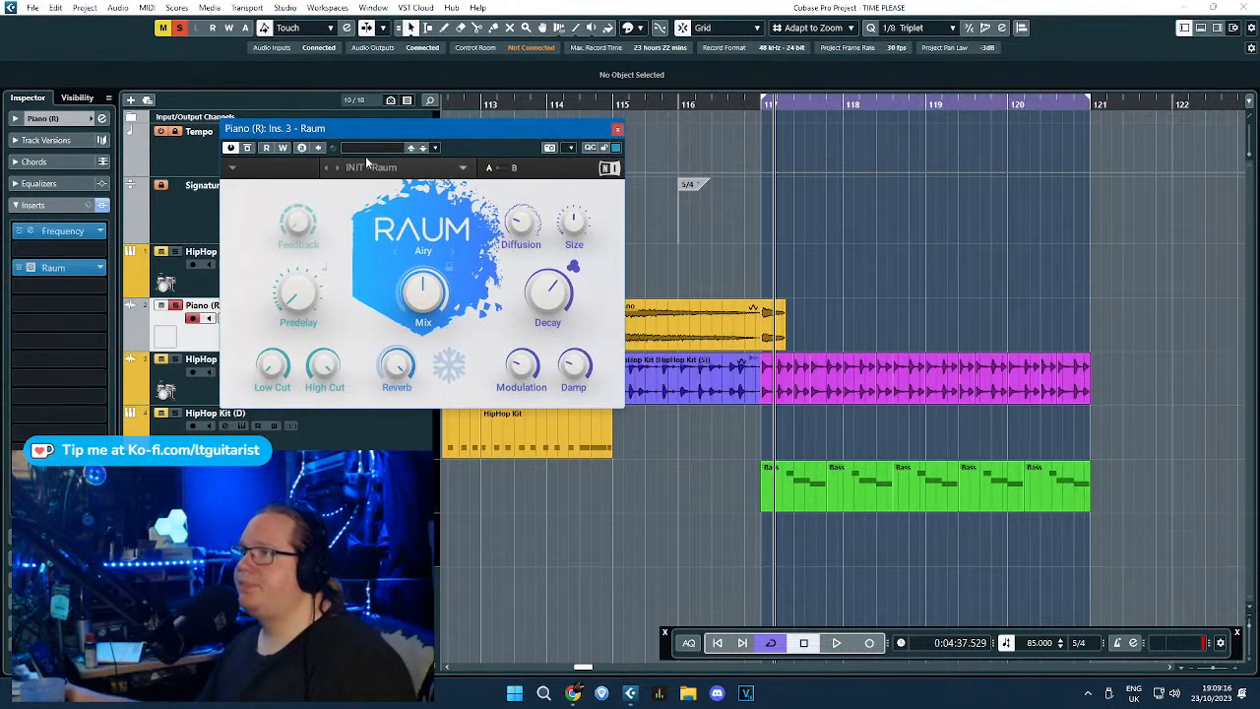
# Try Raum's Creative factory presets Resonant Gold and Ice Cave, playing back the piano from just before bar 117.
pyautogui.click(463, 169)
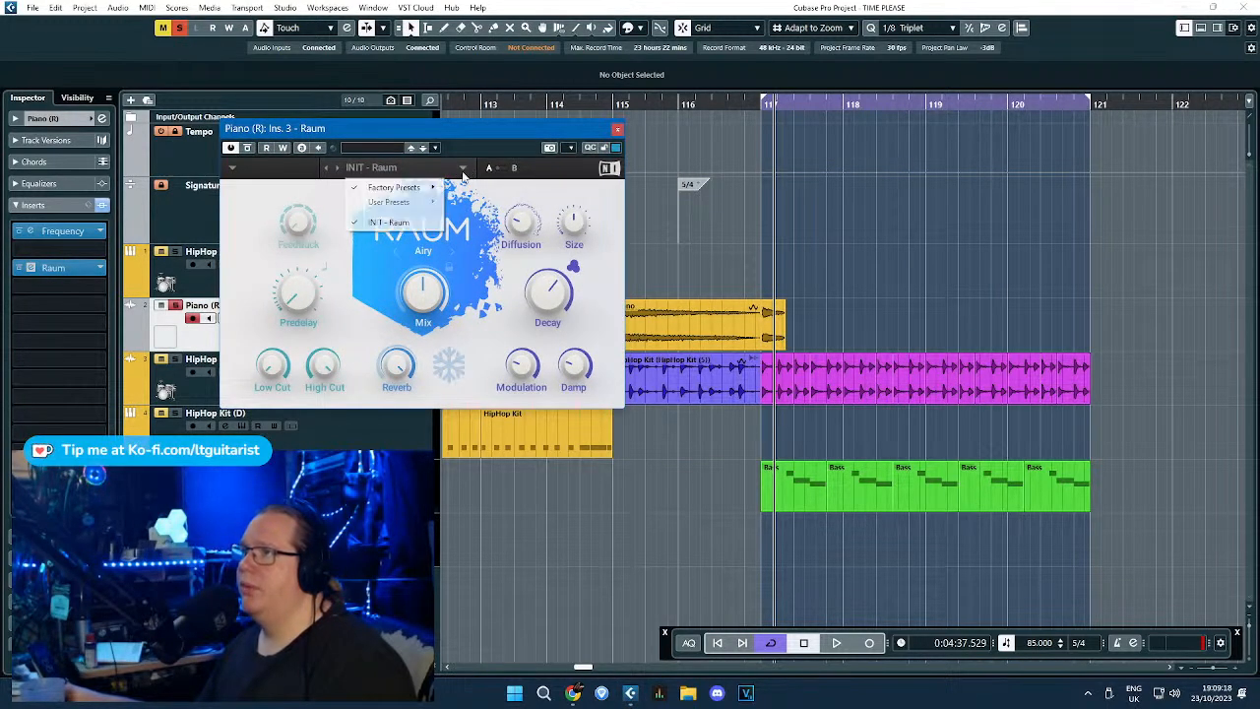
pyautogui.moveTo(404, 189)
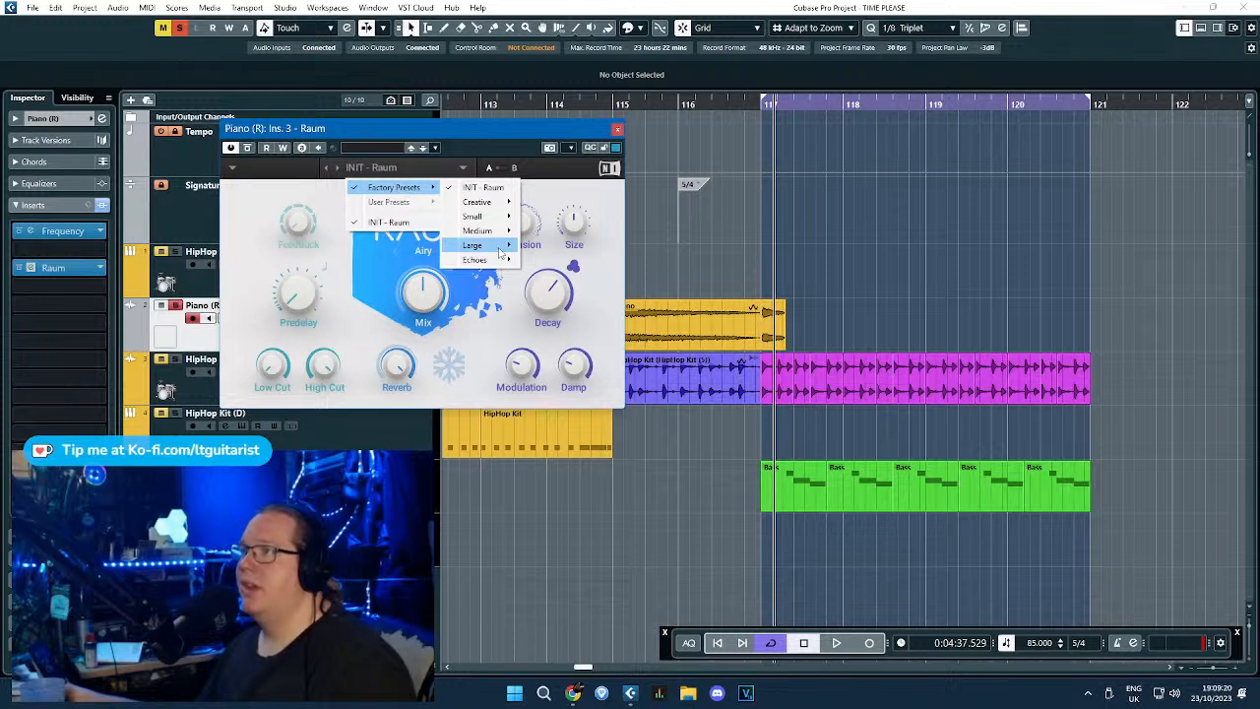
pyautogui.moveTo(508, 201)
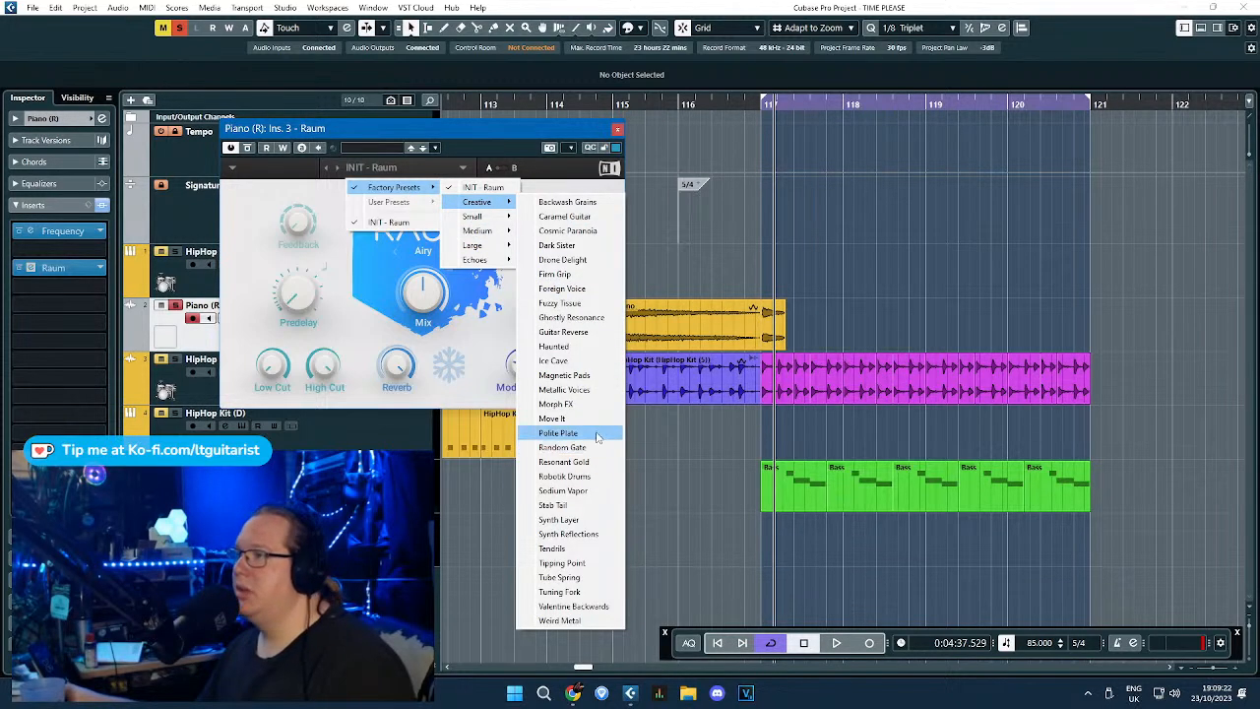
pyautogui.click(563, 461)
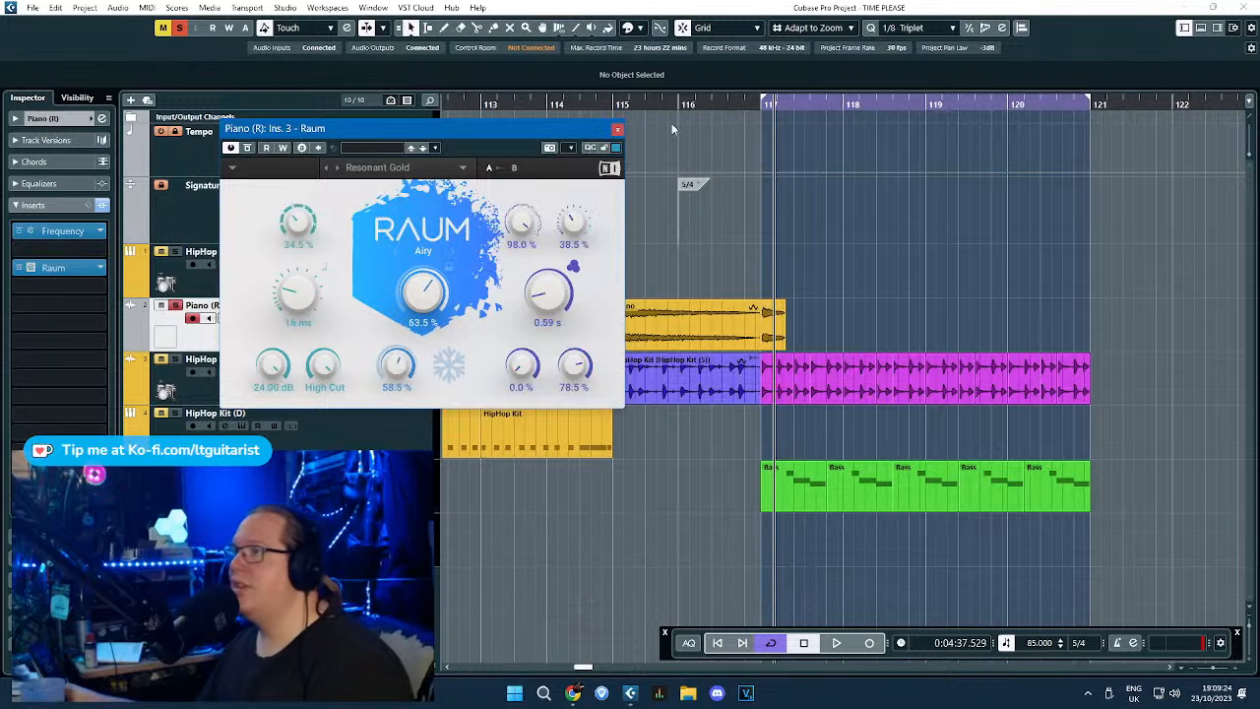
pyautogui.click(752, 99)
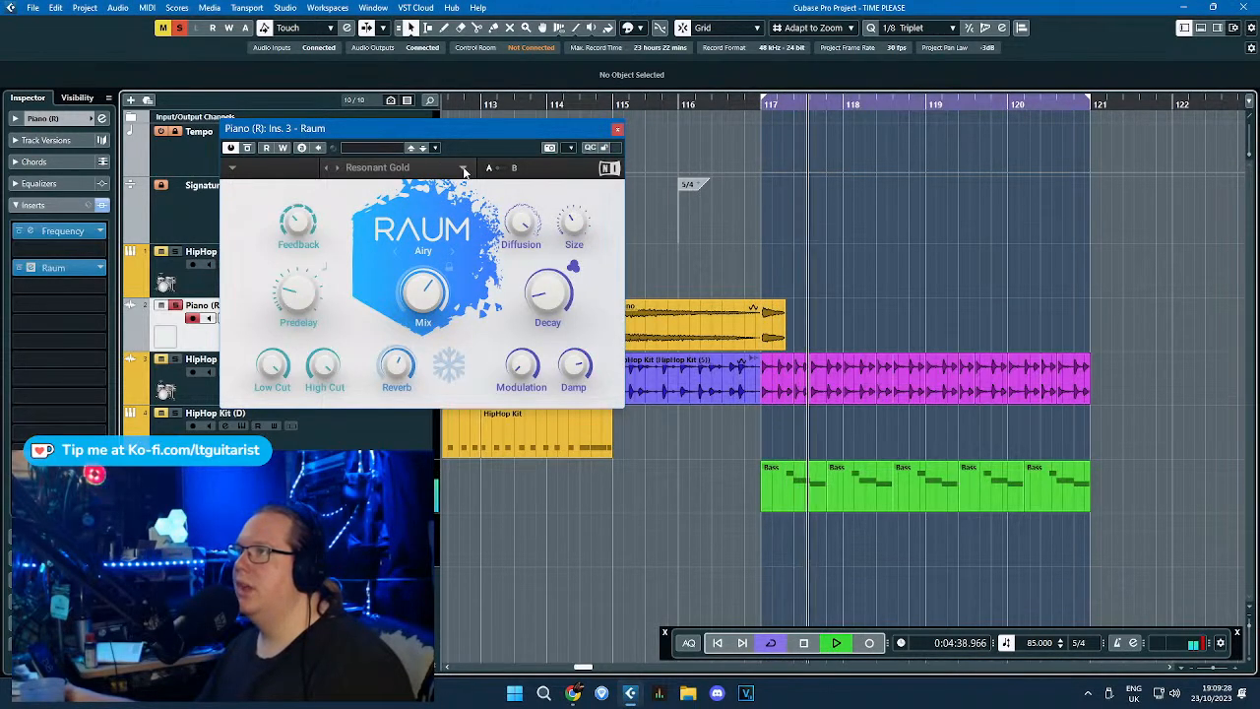
pyautogui.click(413, 169)
pyautogui.click(394, 376)
pyautogui.click(755, 116)
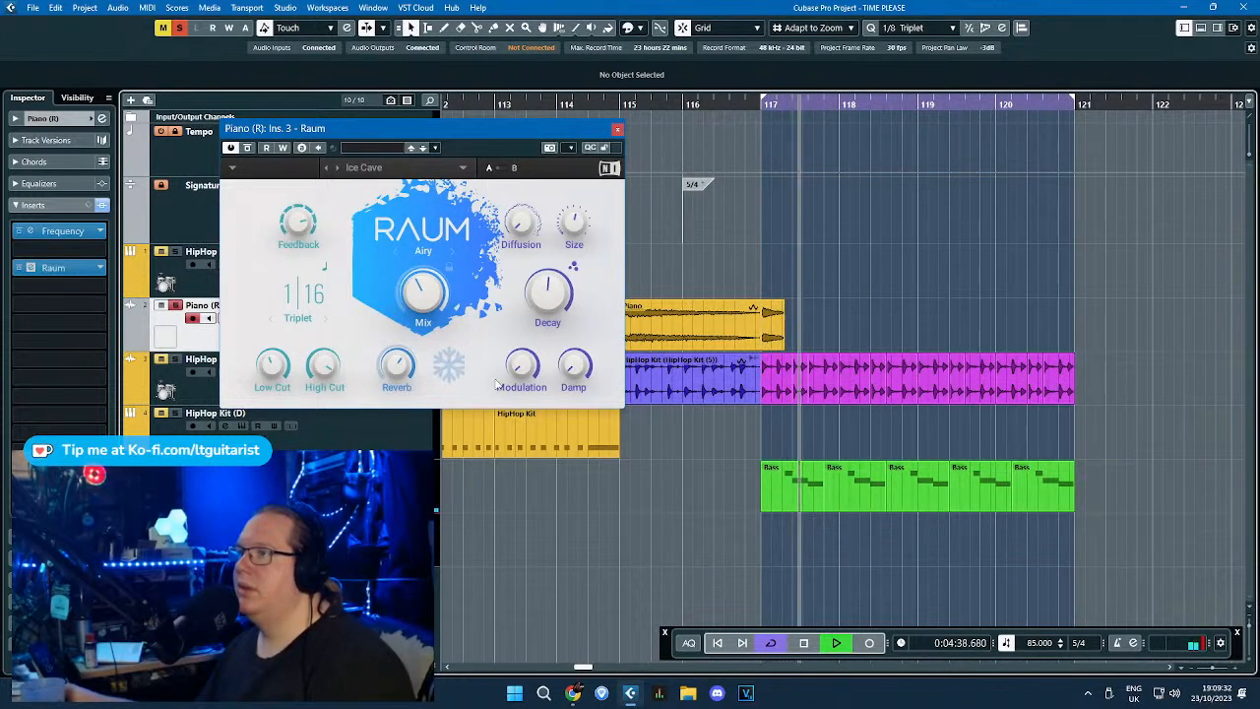
# Load the Magnetic Pads preset in Raum, audition it around bar 117, and close the plug-in window.
pyautogui.click(423, 148)
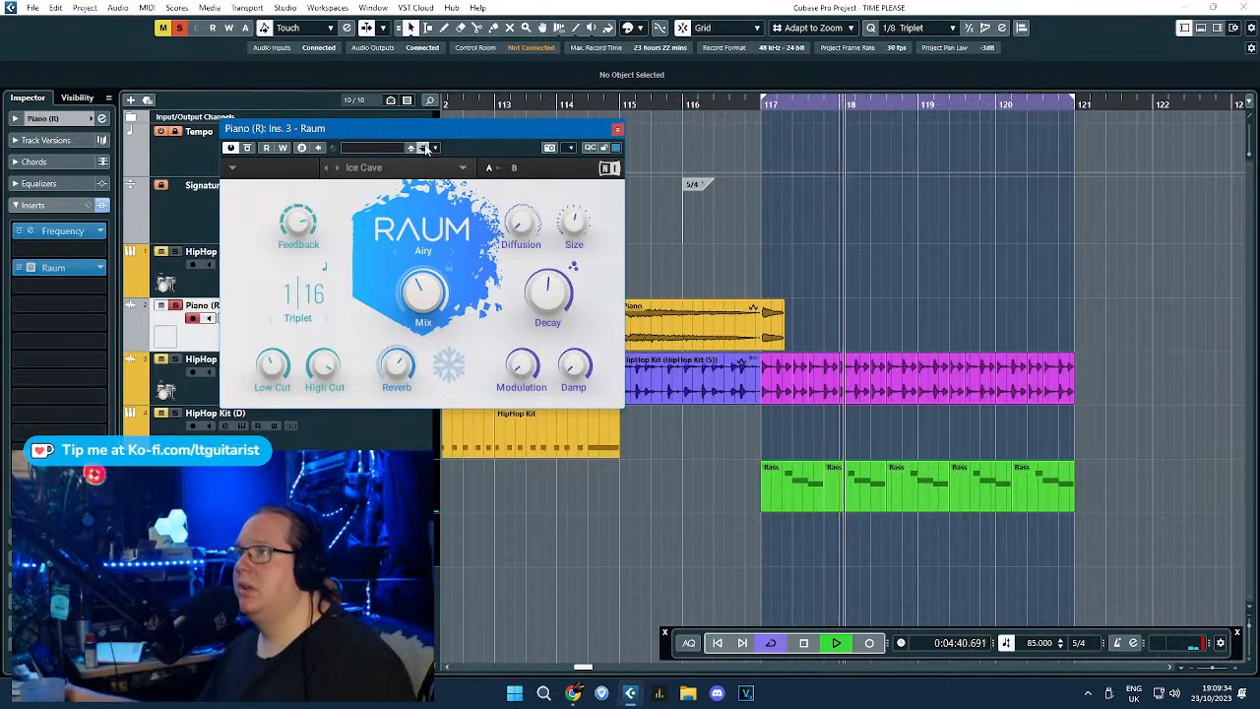
pyautogui.click(337, 169)
pyautogui.click(712, 119)
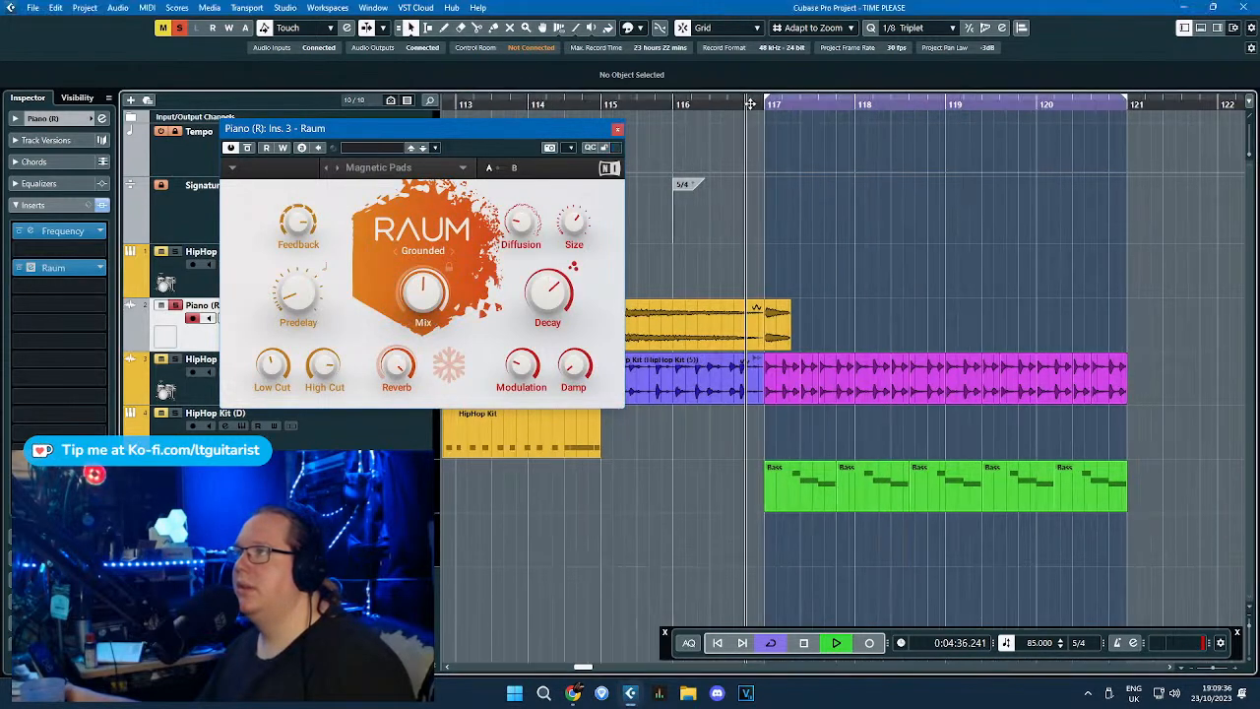
pyautogui.click(617, 129)
pyautogui.click(594, 116)
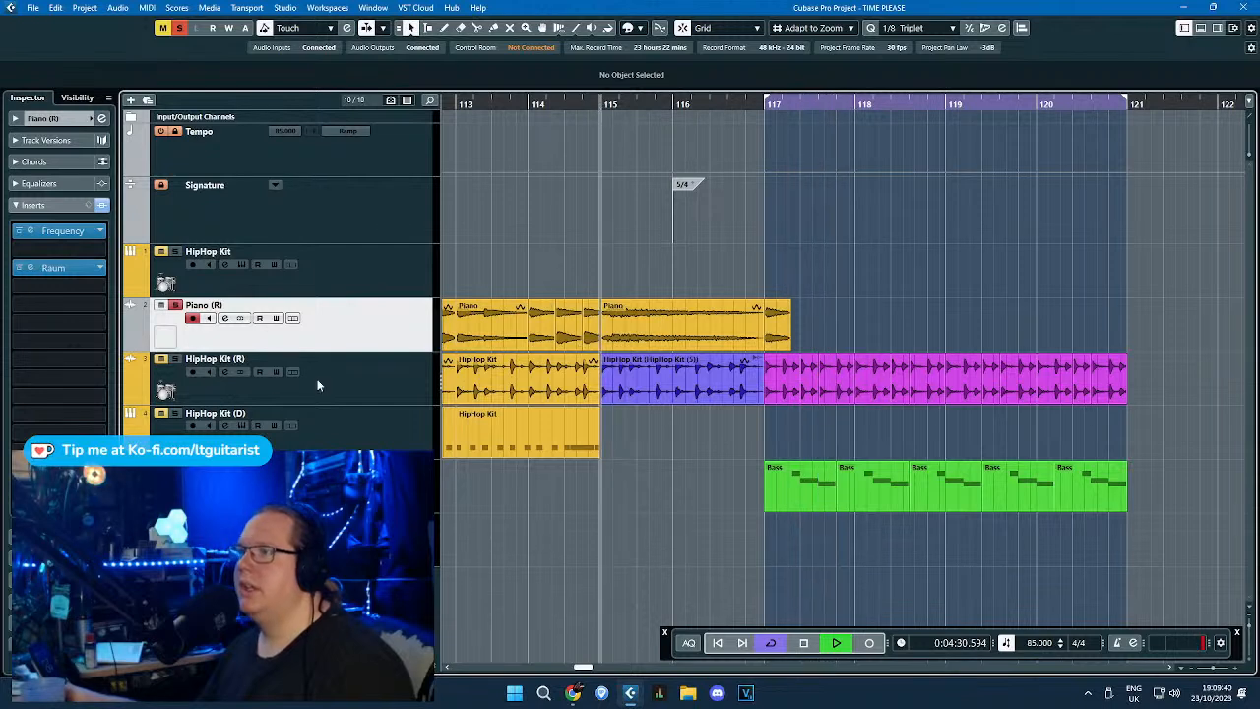
# Show an automation lane for Piano (R) and assign it to the Bypass parameter of the Raum insert.
pyautogui.click(159, 343)
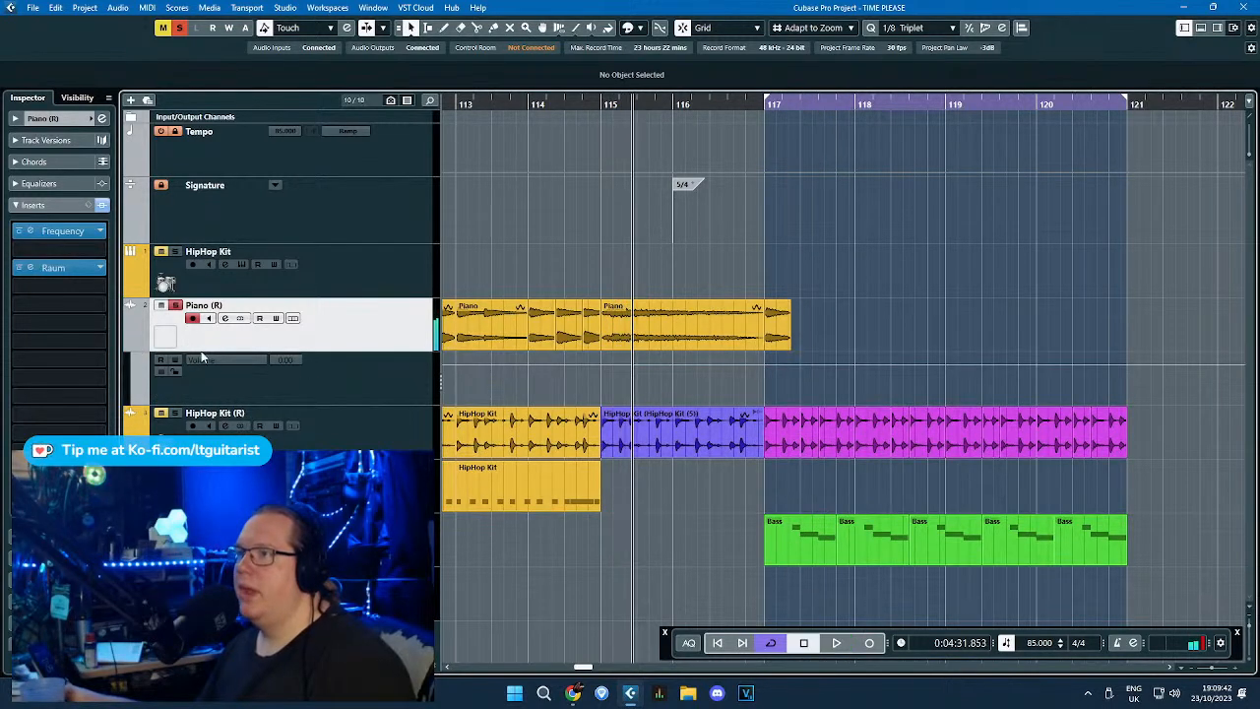
pyautogui.click(238, 361)
pyautogui.click(258, 264)
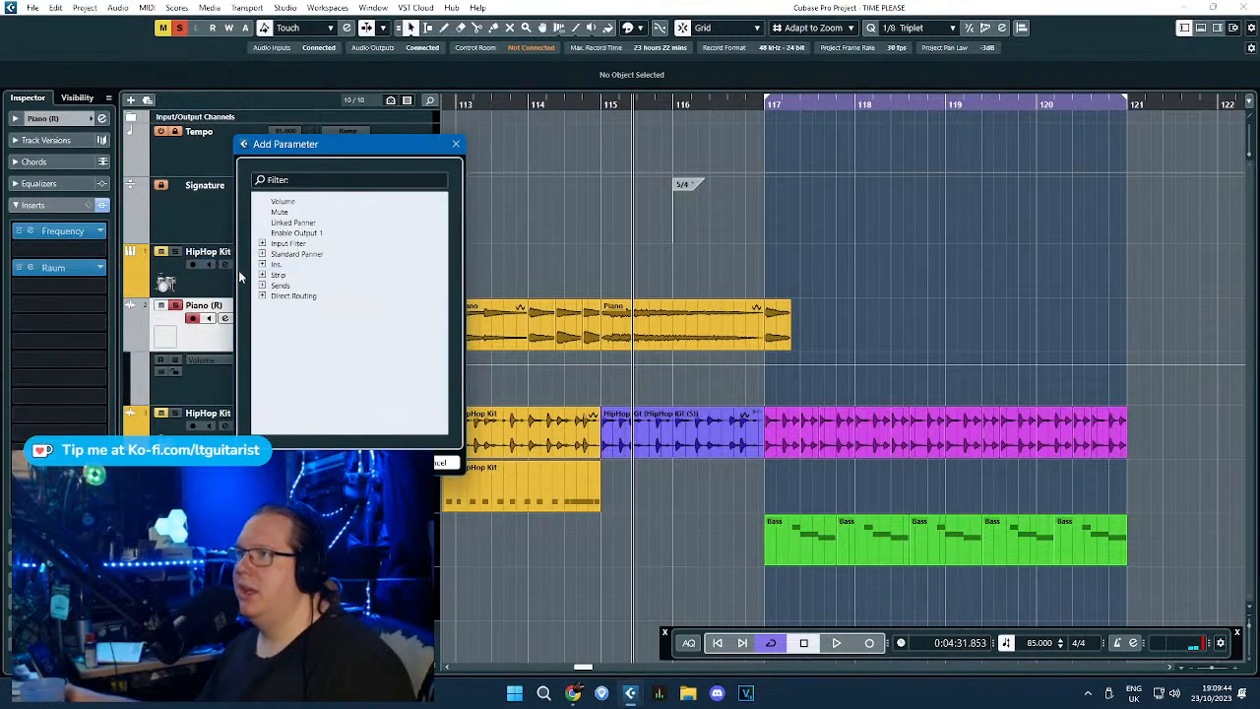
pyautogui.click(276, 286)
pyautogui.scroll(-3, 338, 335)
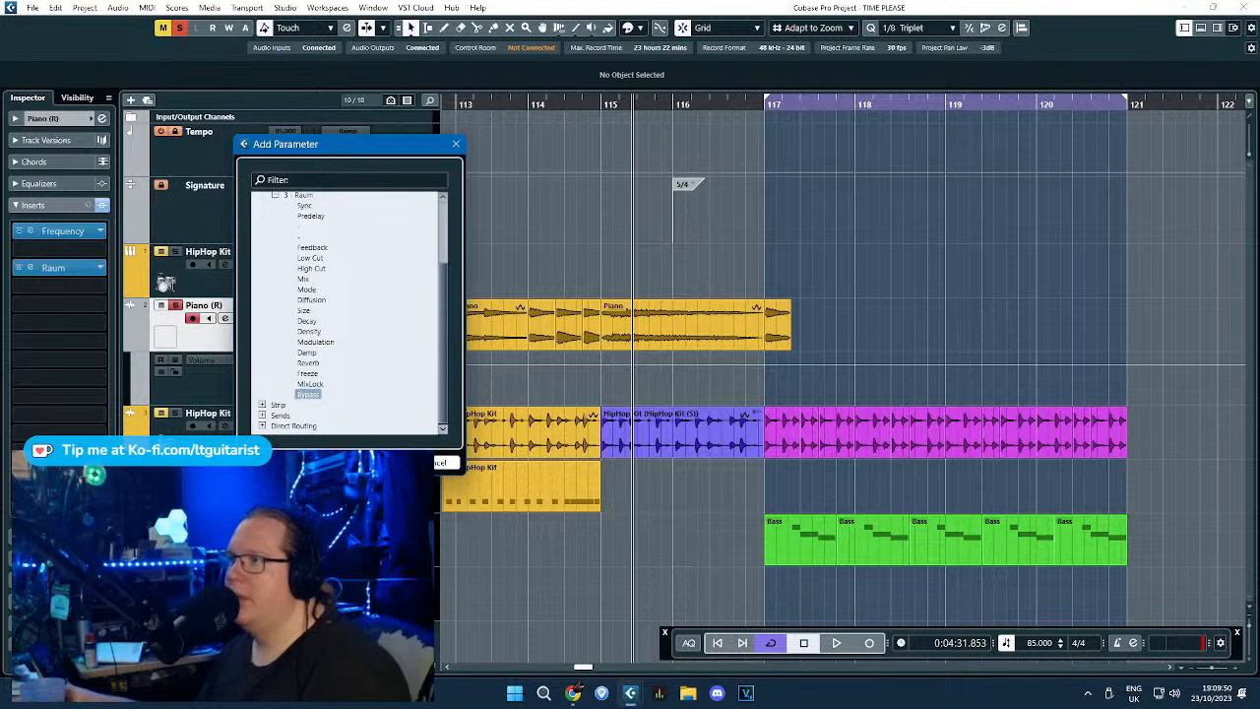
pyautogui.click(392, 463)
# Automate the Raum bypass to On before bar 115 and Off from 115.1.1.0, and play back from bar 114.
pyautogui.click(603, 403)
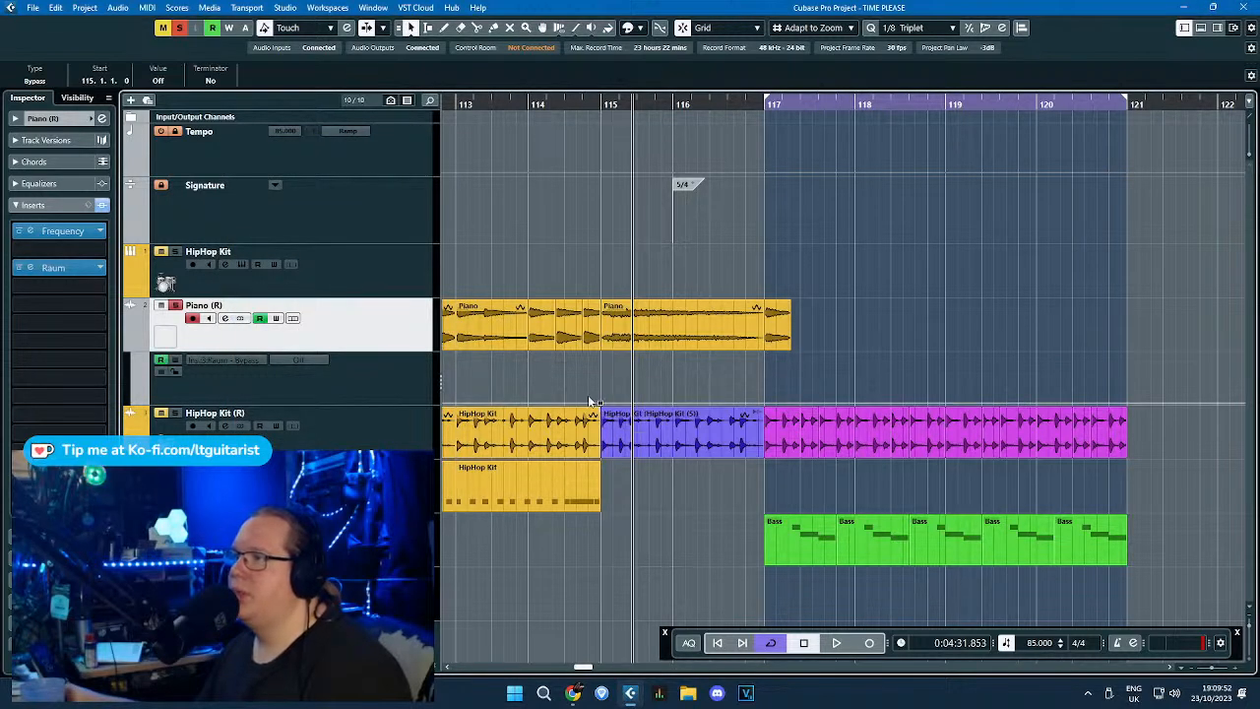
pyautogui.moveTo(594, 398); pyautogui.dragTo(600, 352)
pyautogui.click(542, 104)
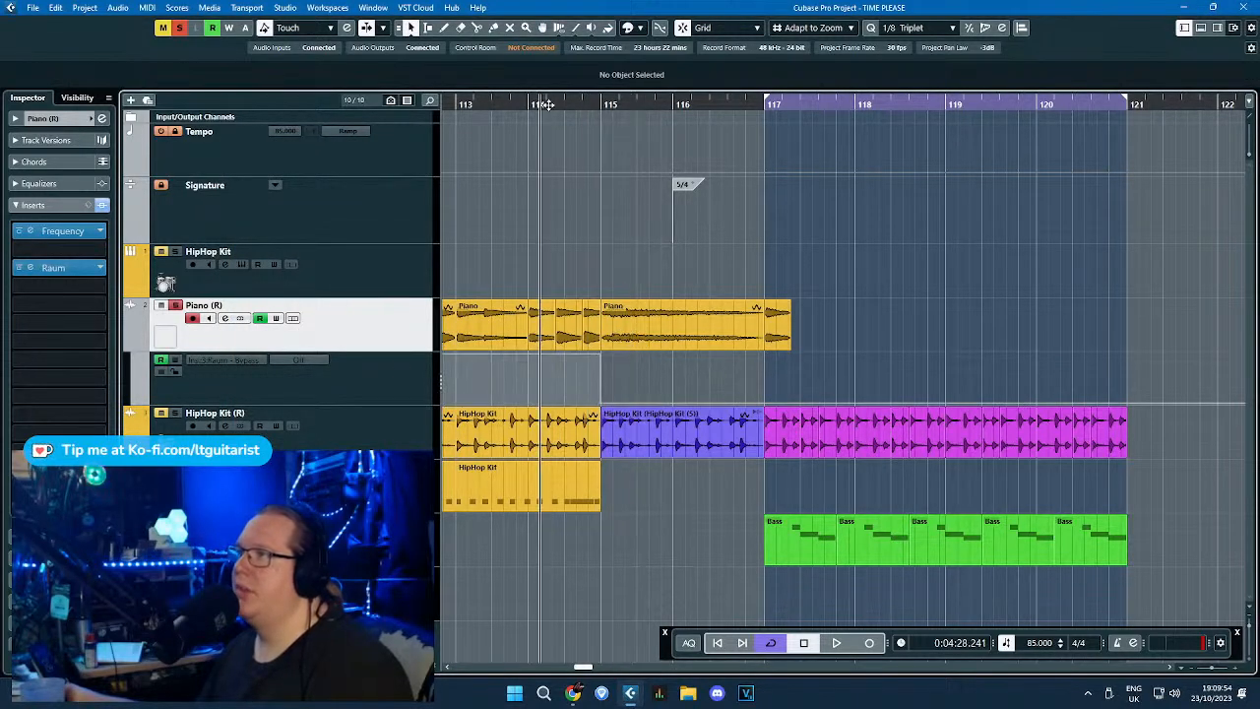
pyautogui.press('space')
# Duplicate the Piano slice at bar 117 directly behind itself and extend the copy's end to 118.5.2.119.
pyautogui.click(776, 315)
pyautogui.scroll(3, 590, 281)
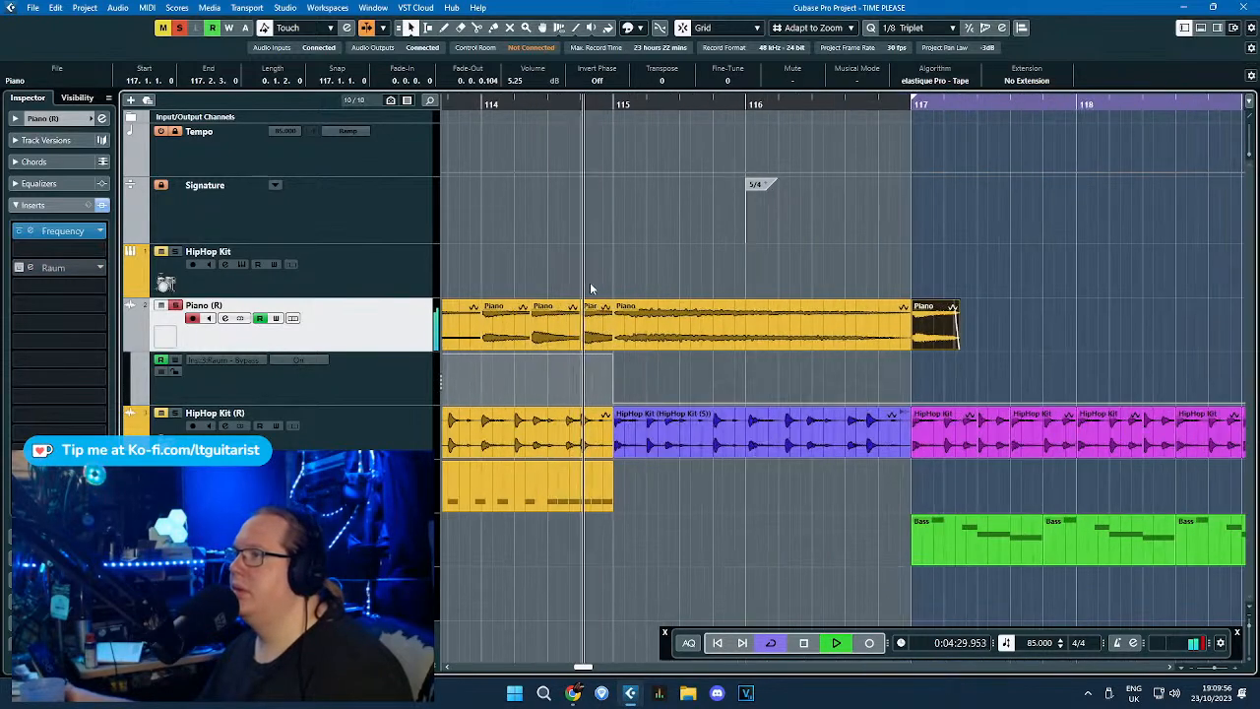
pyautogui.scroll(-3, 606, 279)
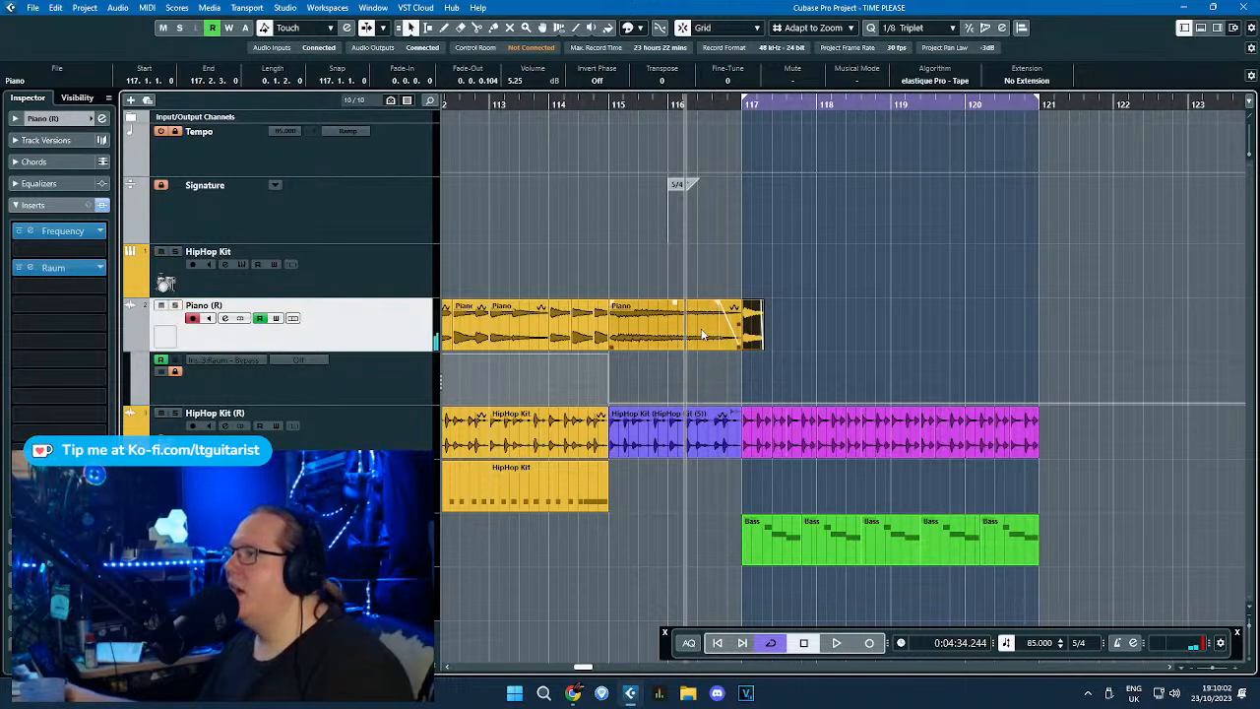
pyautogui.scroll(2, 886, 350)
pyautogui.hotkey('ctrl', 'd')
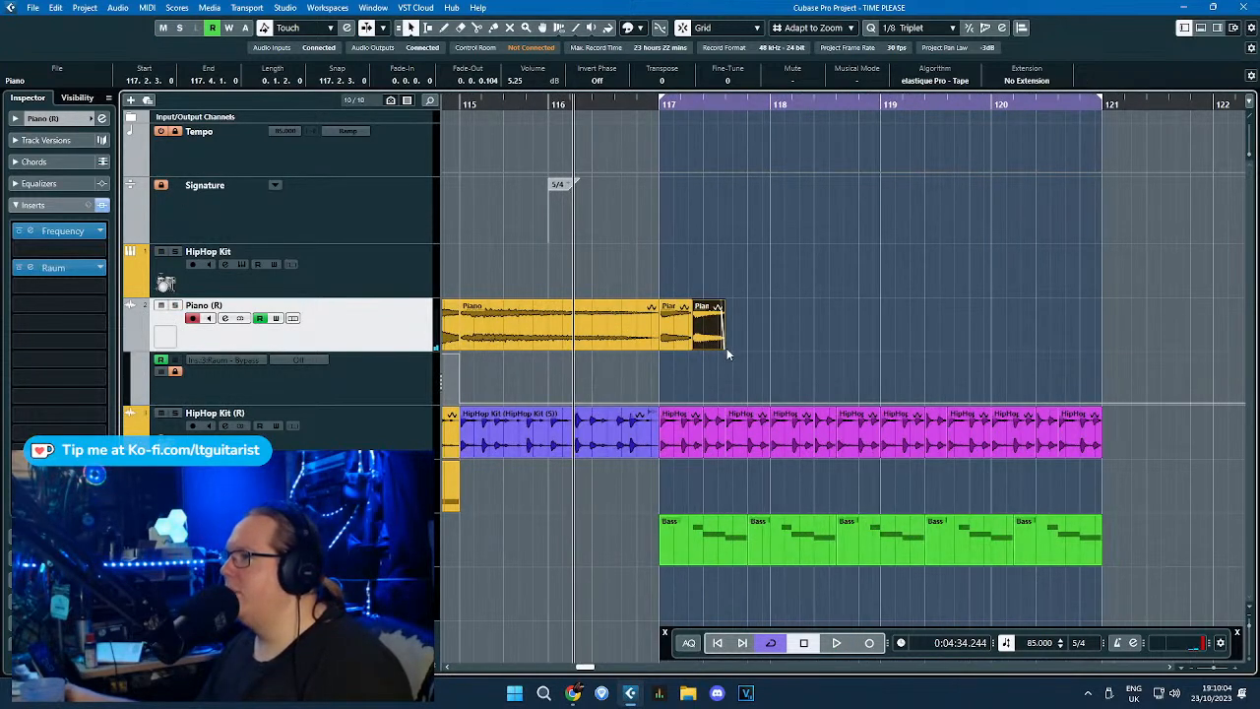
pyautogui.moveTo(726, 353); pyautogui.dragTo(917, 356)
# Split the extended Piano copy at 117.4.1.0 and delete its leading part from 117.2.3.0.
pyautogui.scroll(2, 746, 370)
pyautogui.keyDown('alt'); pyautogui.click(716, 315); pyautogui.keyUp('alt')
pyautogui.click(691, 320)
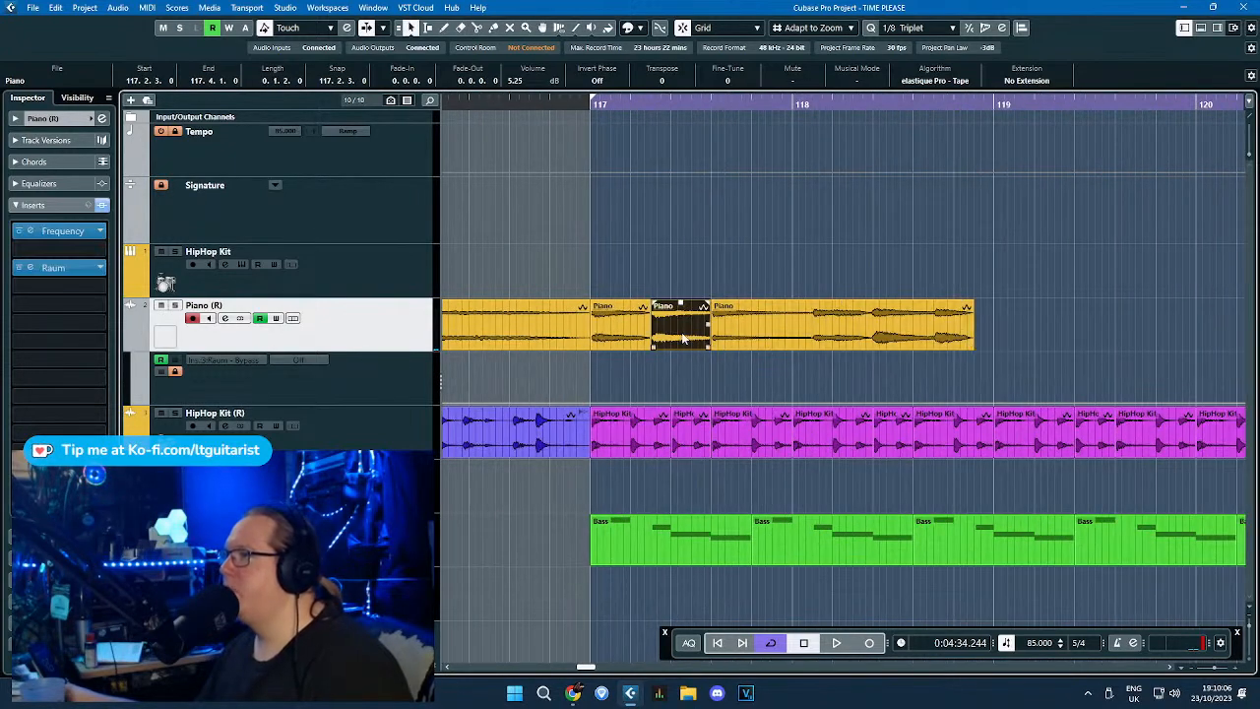
pyautogui.press('Delete')
# Split the remaining Piano copy at 118.1.3.0, 118.3.1.0 and 118.4.3.0, and delete the final piece.
pyautogui.press('3')
pyautogui.click(816, 339)
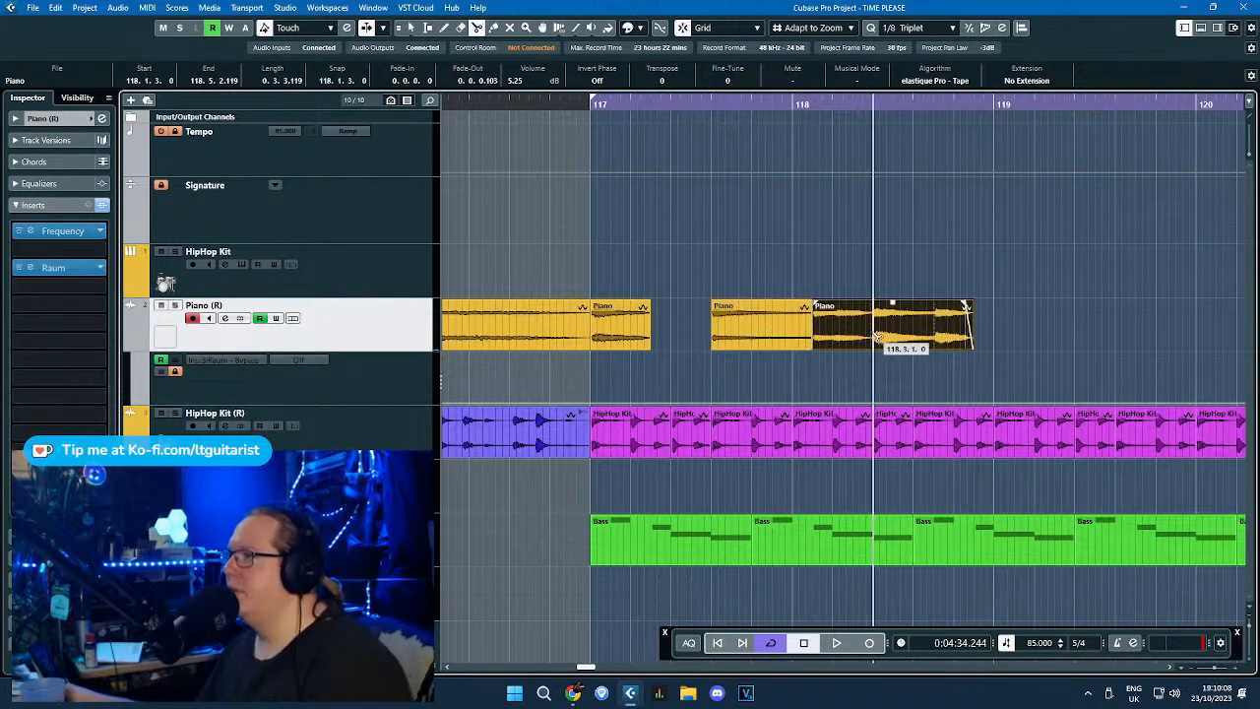
pyautogui.click(871, 340)
pyautogui.scroll(2, 879, 337)
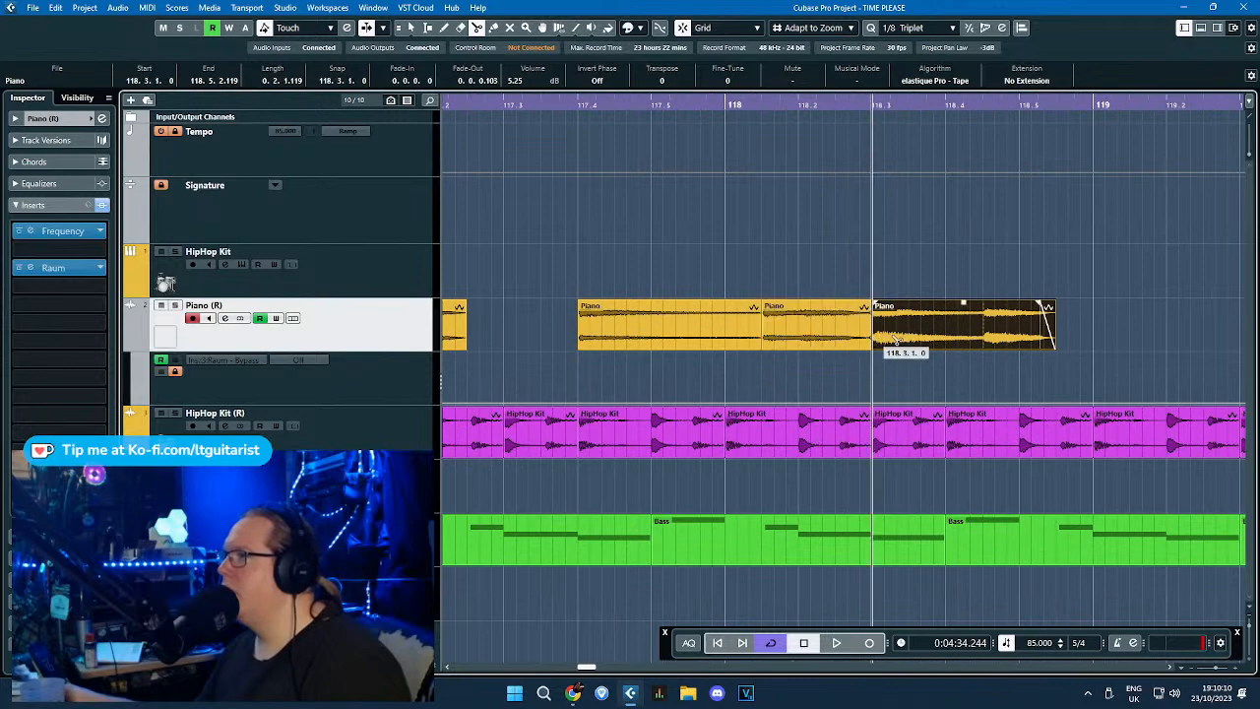
pyautogui.click(982, 335)
pyautogui.press('1')
pyautogui.press('Delete')
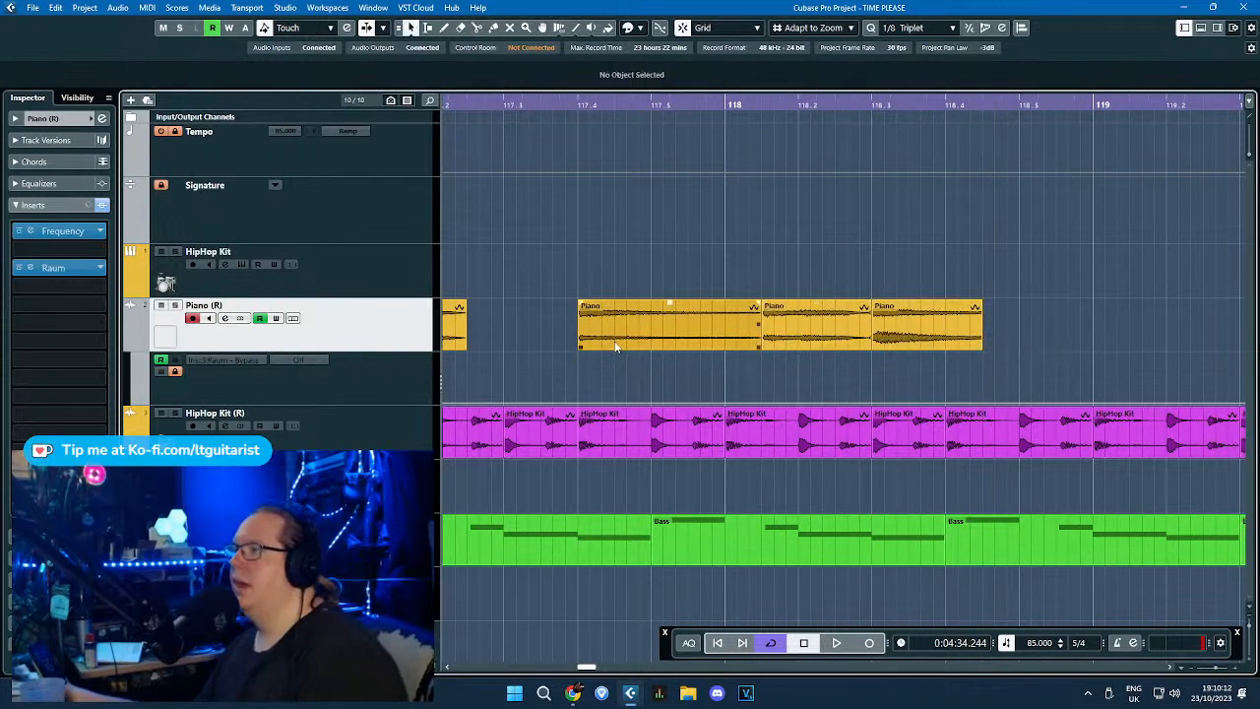
# Move the last two Piano slices out to bar 119 and the first to 117.5.1.0 with a 0.0.0.58 fade-out.
pyautogui.scroll(-3, 713, 363)
pyautogui.moveTo(724, 325); pyautogui.dragTo(928, 327)
pyautogui.moveTo(608, 334); pyautogui.dragTo(640, 335)
pyautogui.click(773, 372)
pyautogui.click(688, 307)
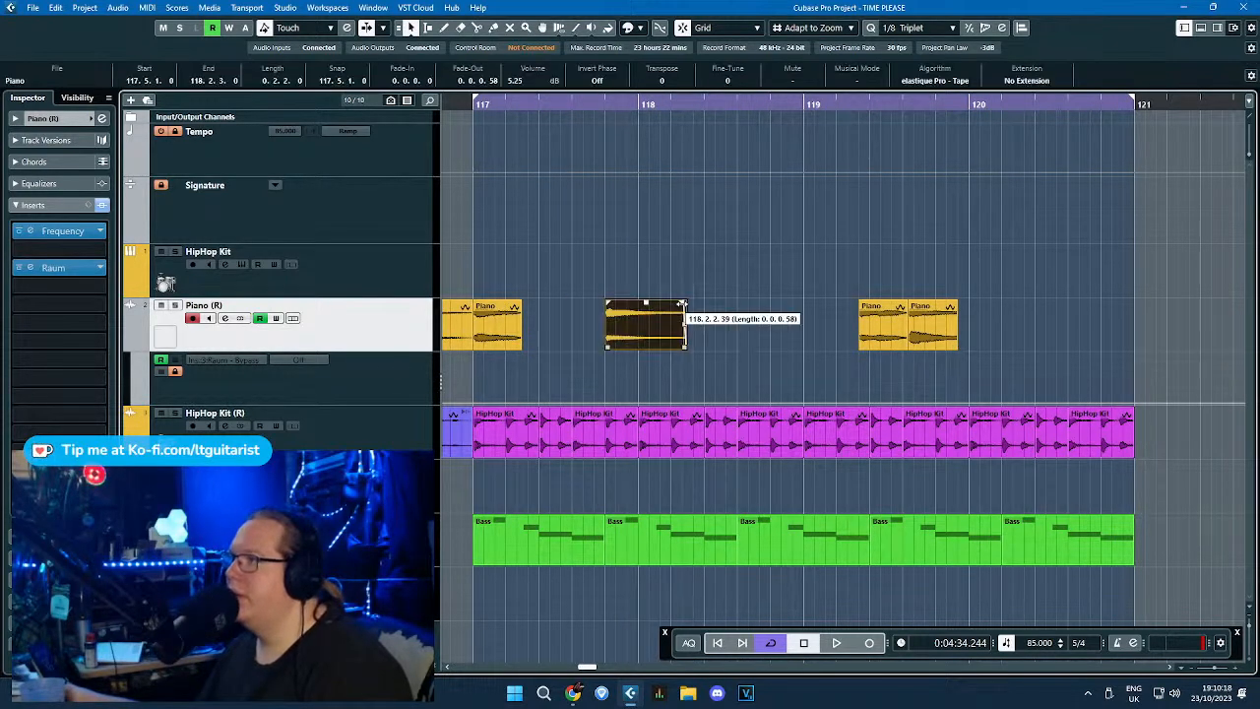
# Place the last two Piano slices at 118.4.1.0 and 119.3.1.0, giving the latter a 0.0.0.58 fade-out.
pyautogui.click(859, 355)
pyautogui.moveTo(870, 336); pyautogui.dragTo(750, 338)
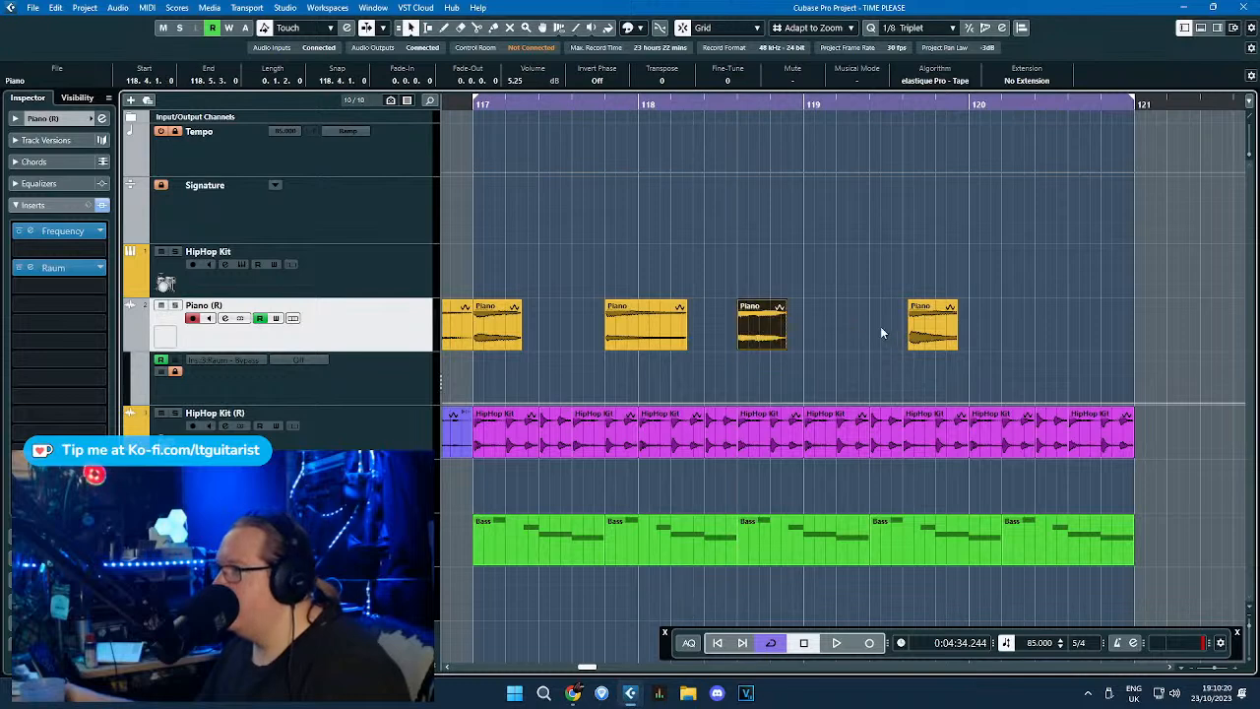
pyautogui.moveTo(916, 345); pyautogui.dragTo(879, 342)
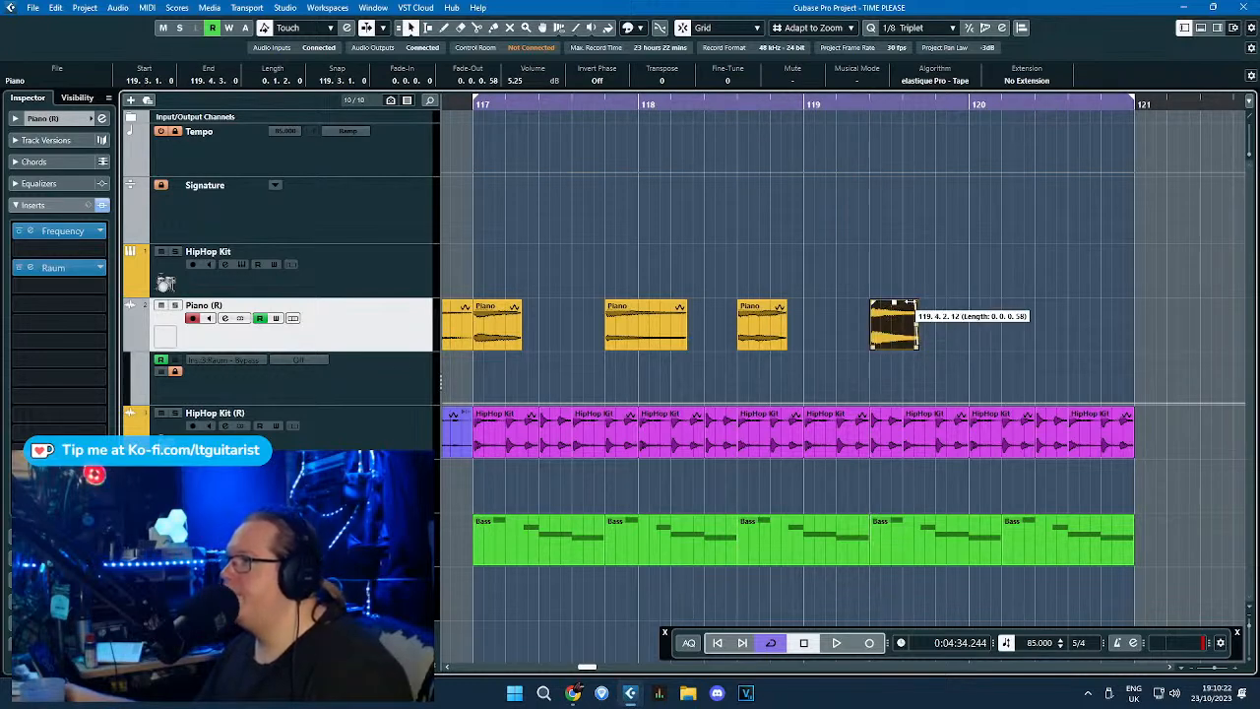
# Copy the bar 117 Piano slice to 120.2.1.0 and play back the section from just before bar 117.
pyautogui.moveTo(485, 317); pyautogui.dragTo(1035, 340)
pyautogui.click(1103, 336)
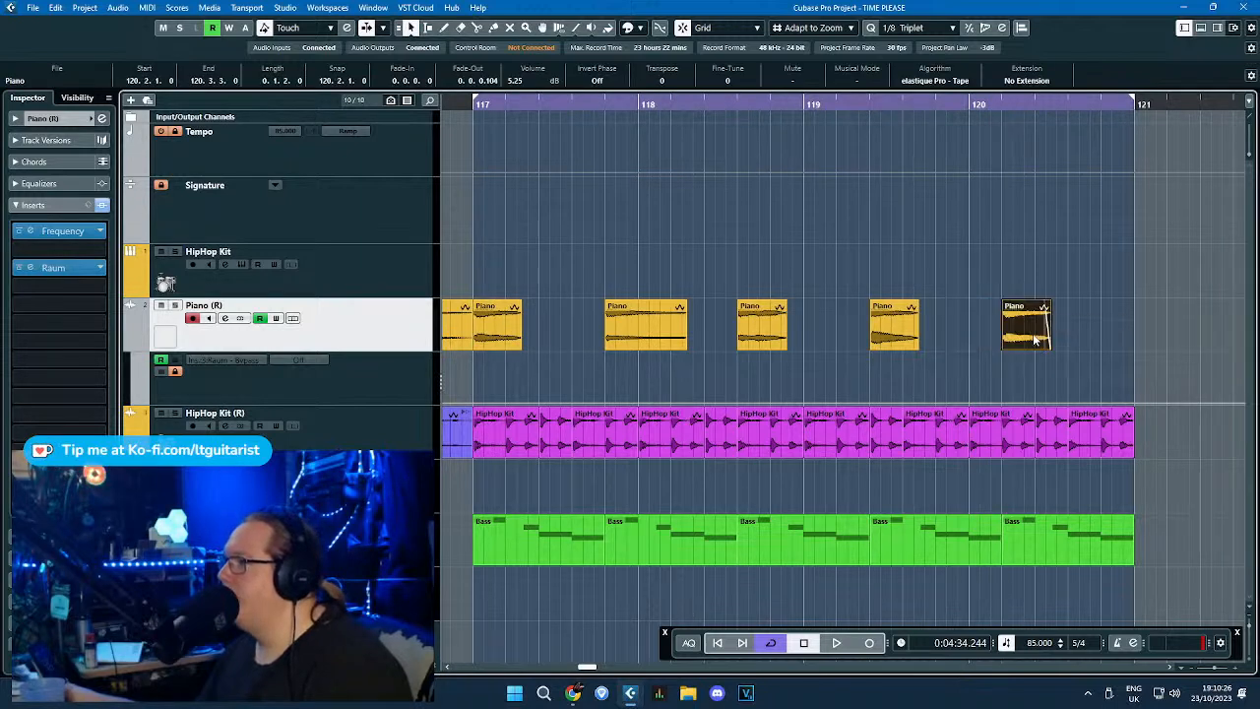
pyautogui.scroll(-2, 875, 272)
pyautogui.click(594, 105)
pyautogui.press('space')
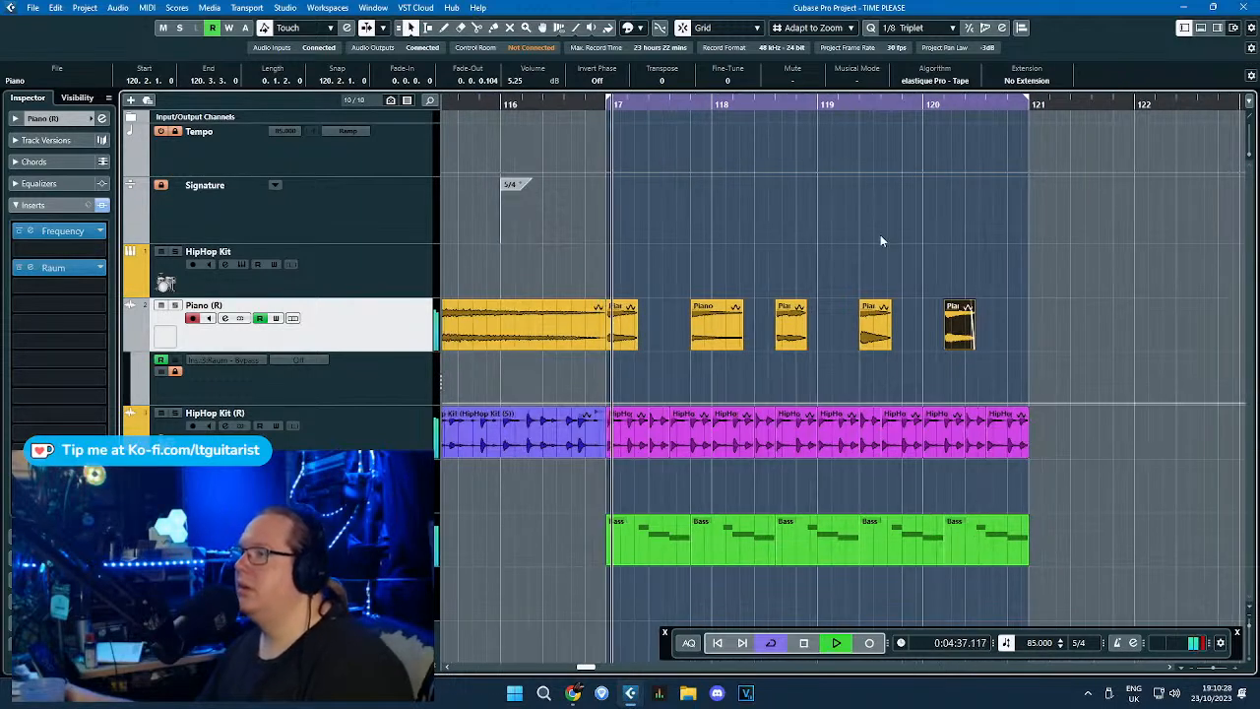
pyautogui.scroll(2, 842, 246)
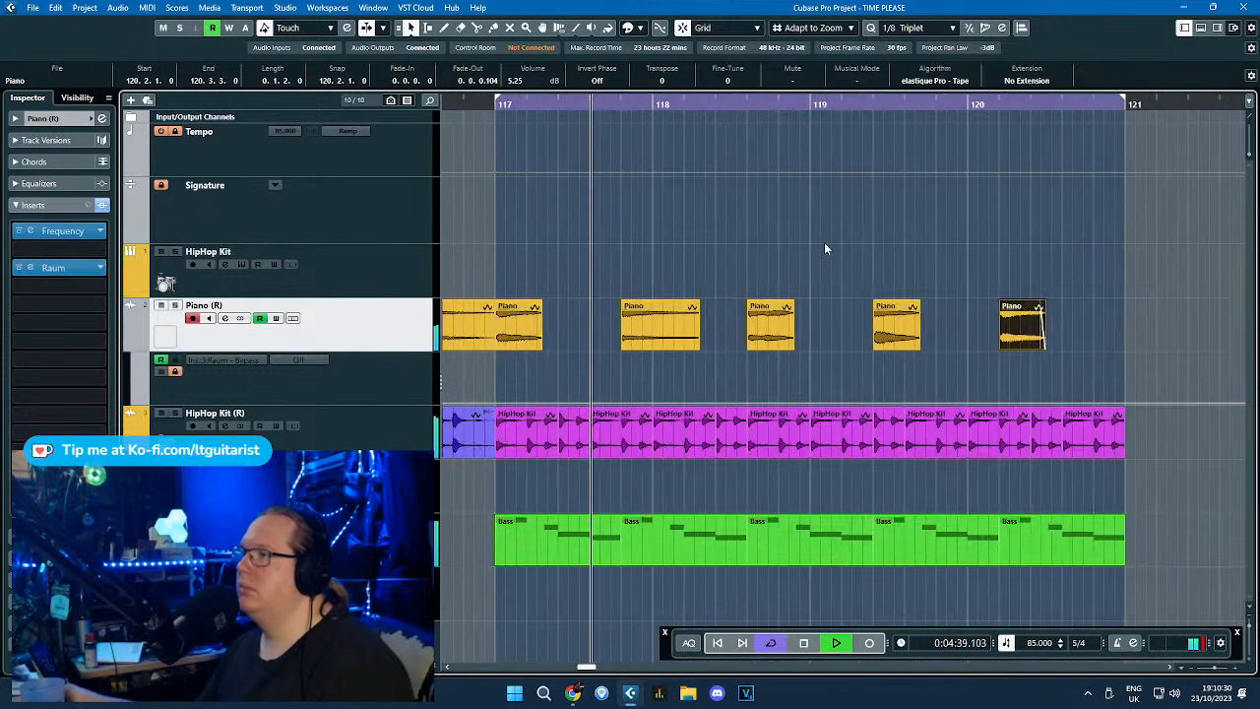
pyautogui.scroll(1, 710, 264)
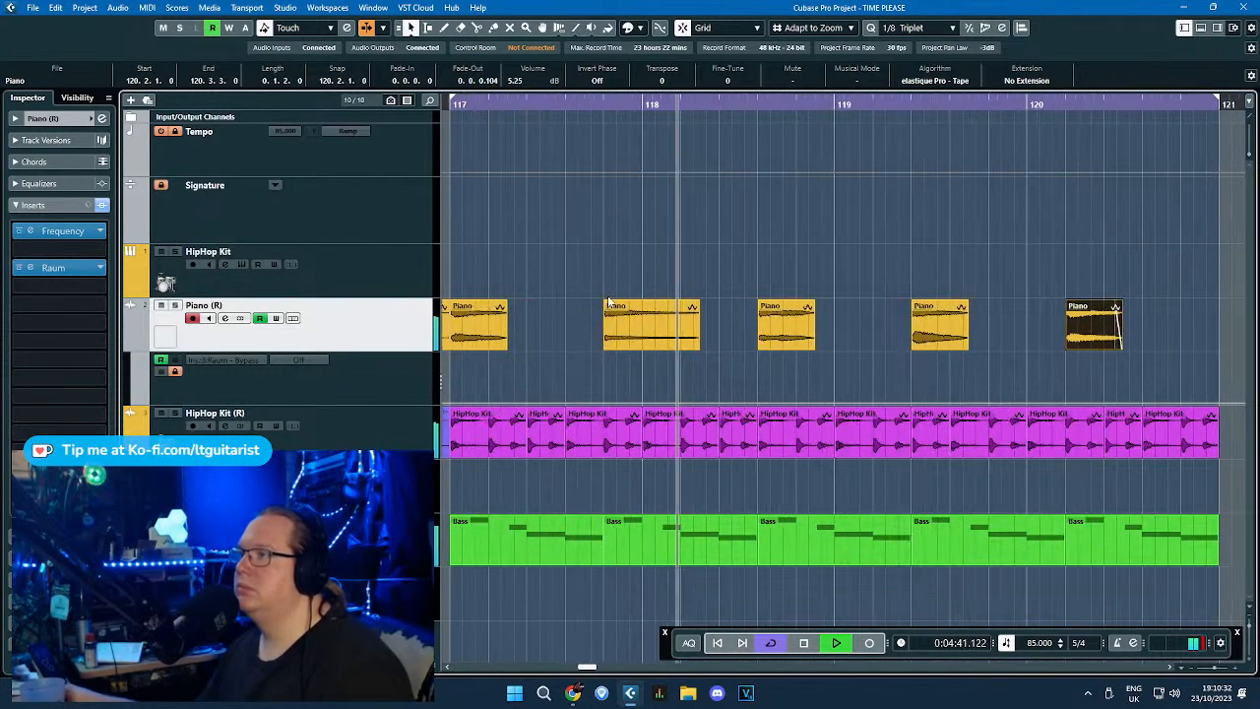
# Adjust the fade-outs of the Piano slices at 118.4.1.0, 119.3.1.0 (0.0.2.56) and 120.2.1.0 (0.0.2.53), and stop playback.
pyautogui.click(811, 309)
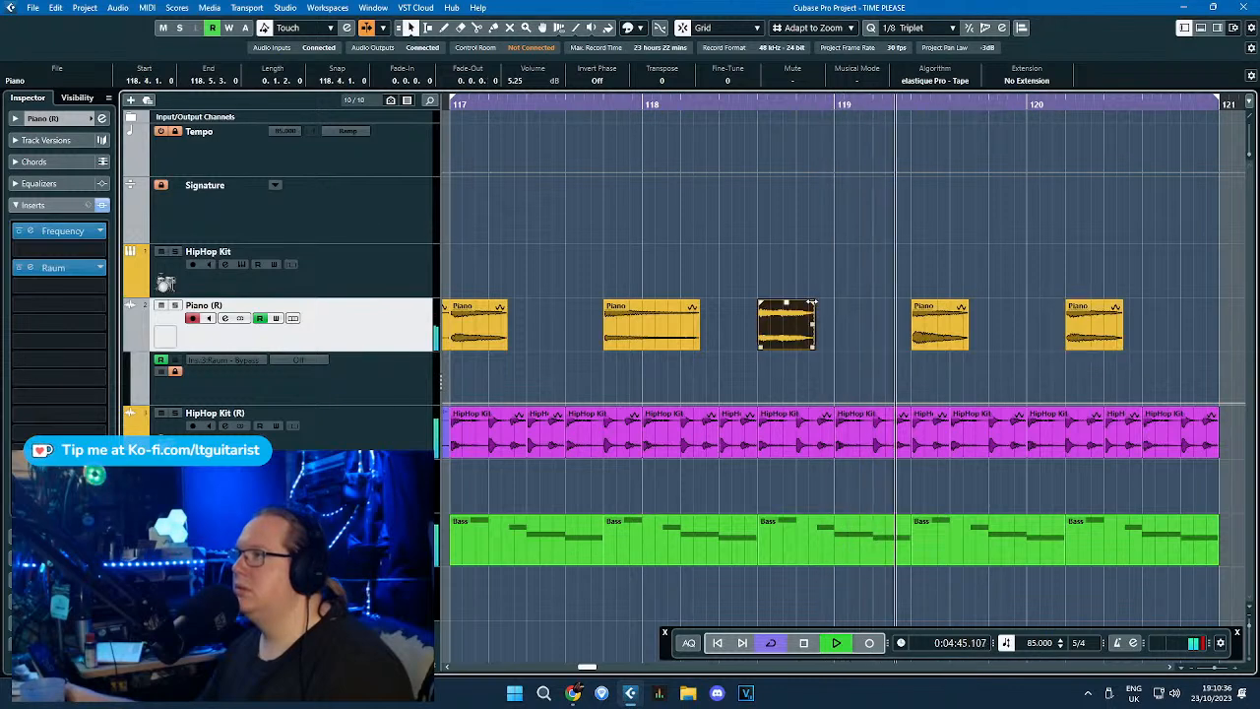
pyautogui.click(921, 286)
pyautogui.click(959, 305)
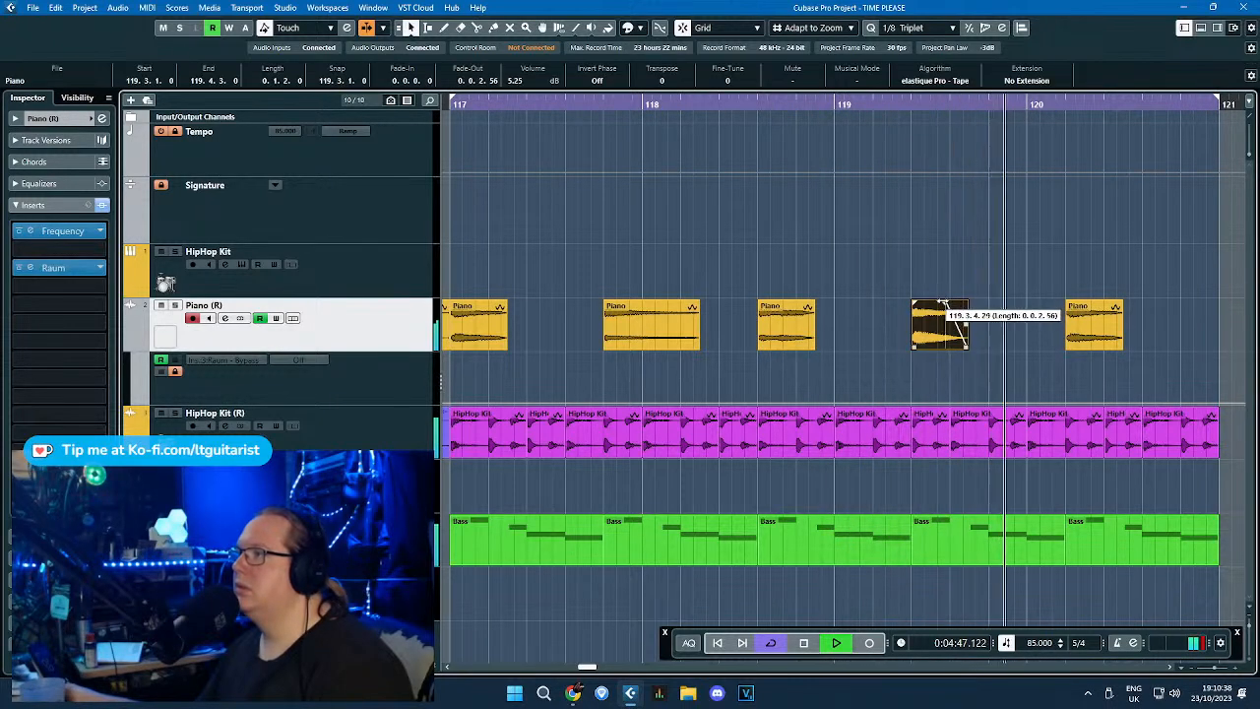
pyautogui.click(1095, 305)
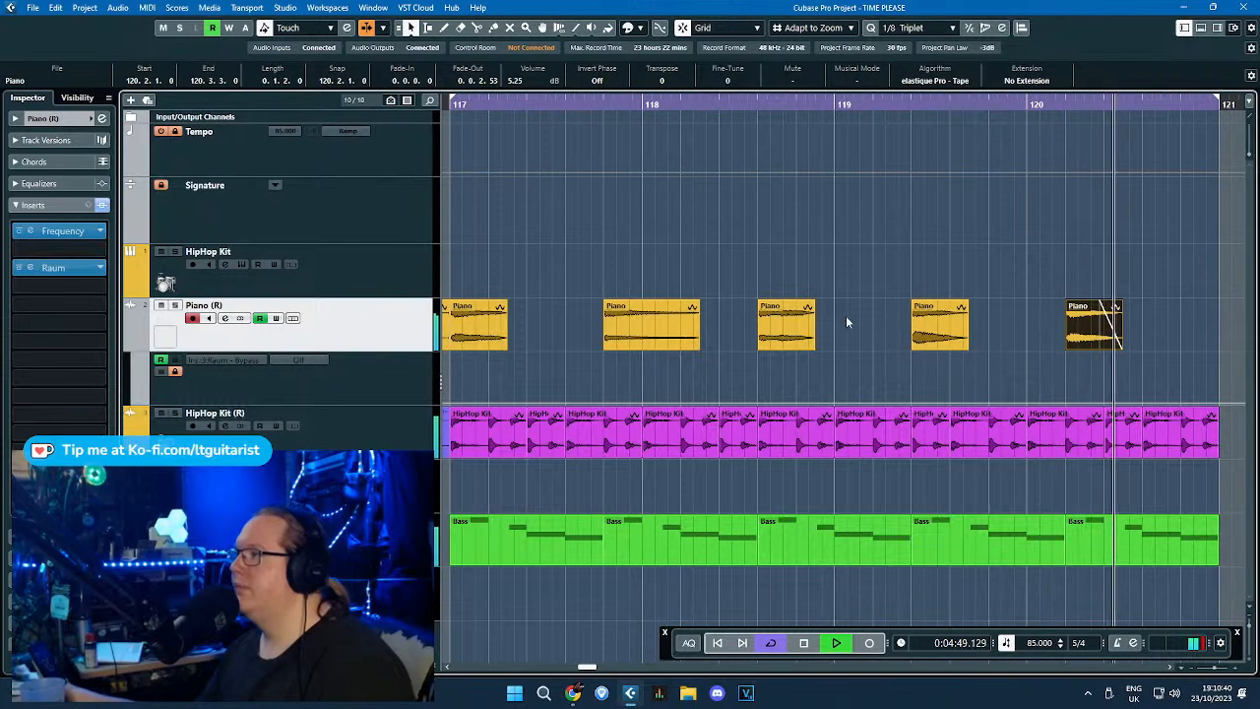
pyautogui.scroll(-1, 847, 317)
pyautogui.moveTo(1144, 239); pyautogui.dragTo(1243, 266)
pyautogui.press('space')
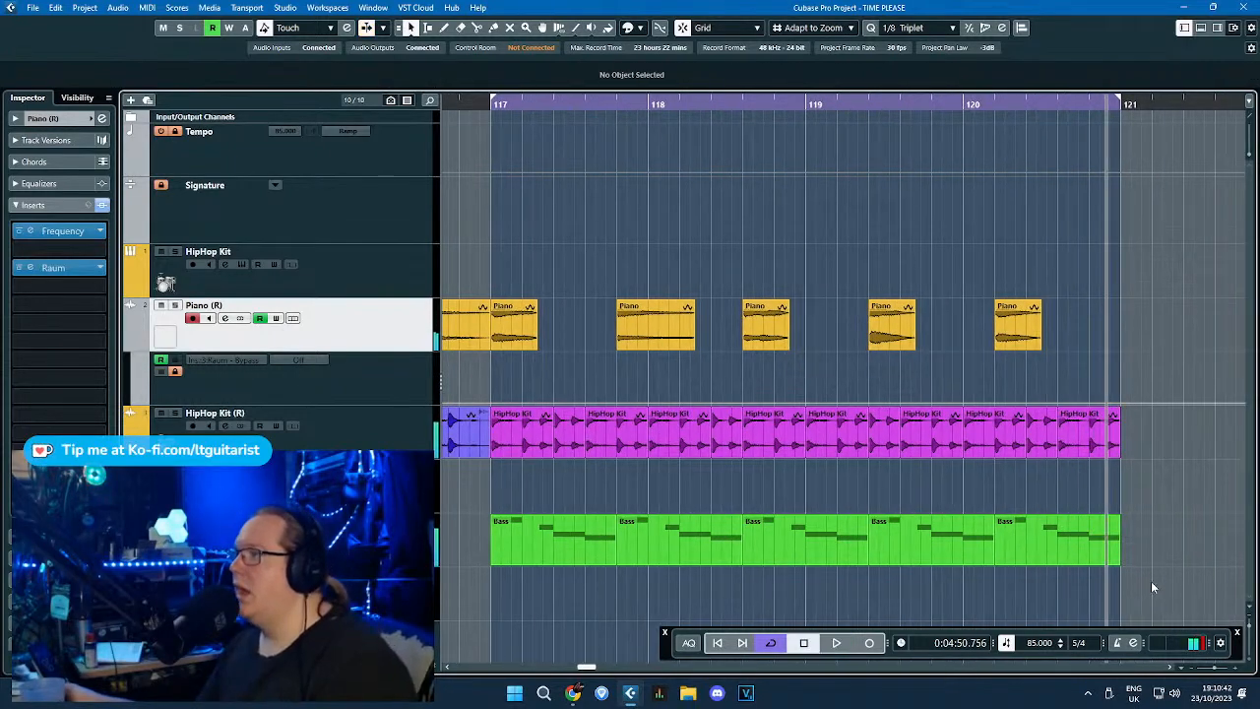
# Duplicate the drum and bass events of bars 117 to 121 so that the copies start at bar 121.
pyautogui.moveTo(1153, 583); pyautogui.dragTo(489, 403)
pyautogui.scroll(-1, 527, 482)
pyautogui.scroll(-1, 527, 482)
pyautogui.hotkey('ctrl', 'd')
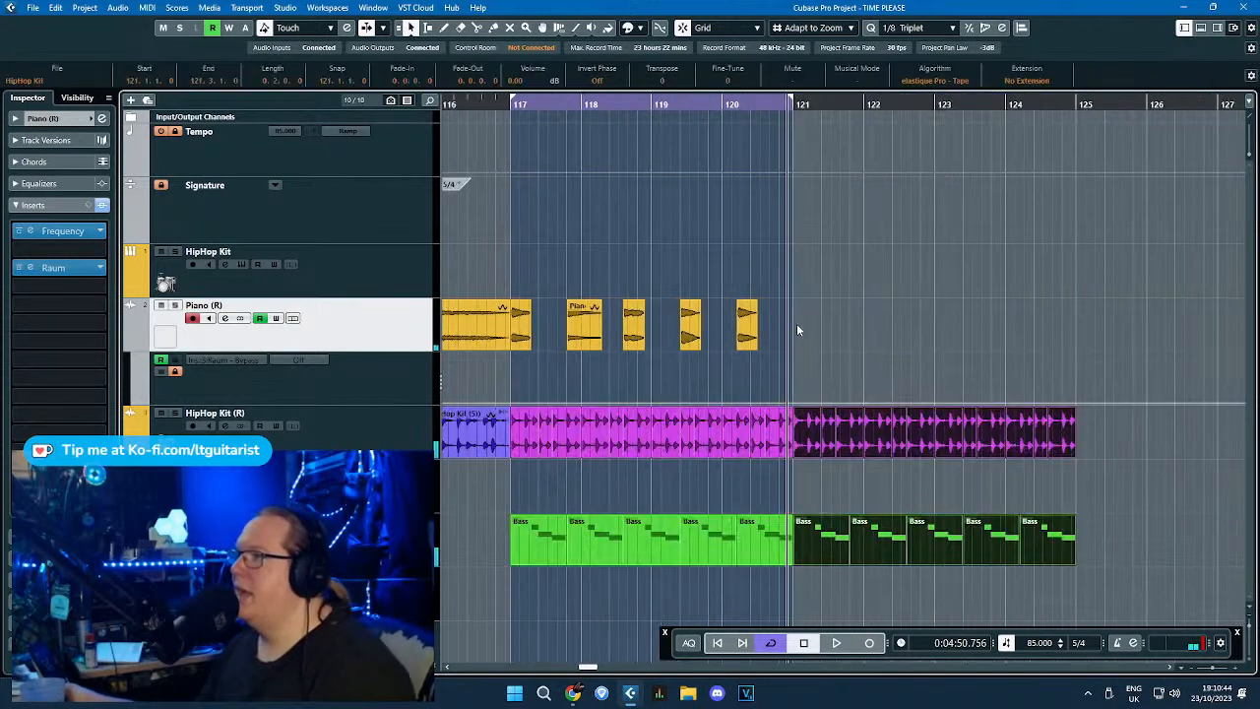
# Copy the three Piano slices from 117.5.1.0 onward so that the copies start at 121.1.1.0.
pyautogui.scroll(1, 707, 273)
pyautogui.moveTo(544, 285); pyautogui.dragTo(935, 328)
pyautogui.hotkey('ctrl', 'd')
# Extend the loop's end to the last beat of bar 124 and play back from just before bar 121.
pyautogui.scroll(1, 762, 332)
pyautogui.scroll(-2, 843, 128)
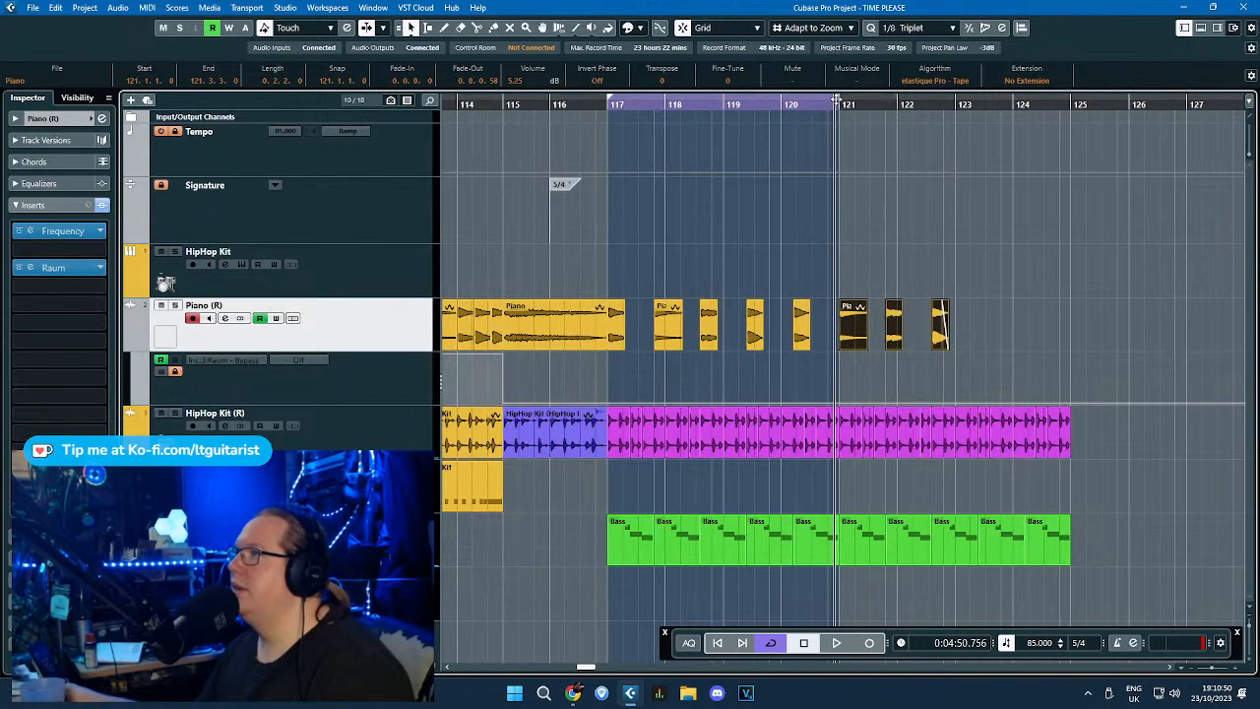
pyautogui.press('space')
pyautogui.scroll(3, 775, 246)
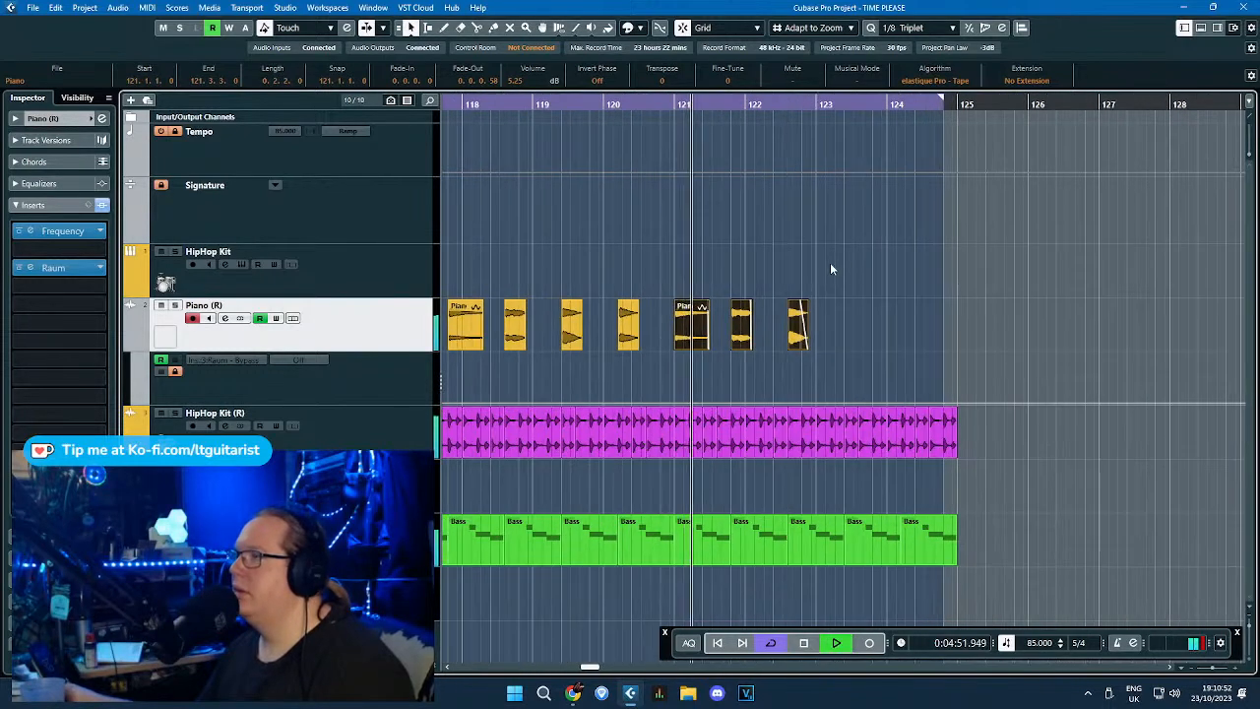
# Copy the three Piano slices from 121.1.1.0 onward so that the copies start on beat 3 of bar 123.
pyautogui.click(823, 334)
pyautogui.moveTo(823, 335); pyautogui.dragTo(902, 333)
pyautogui.scroll(-2, 836, 307)
pyautogui.click(993, 271)
pyautogui.scroll(4, 995, 268)
pyautogui.scroll(-4, 998, 266)
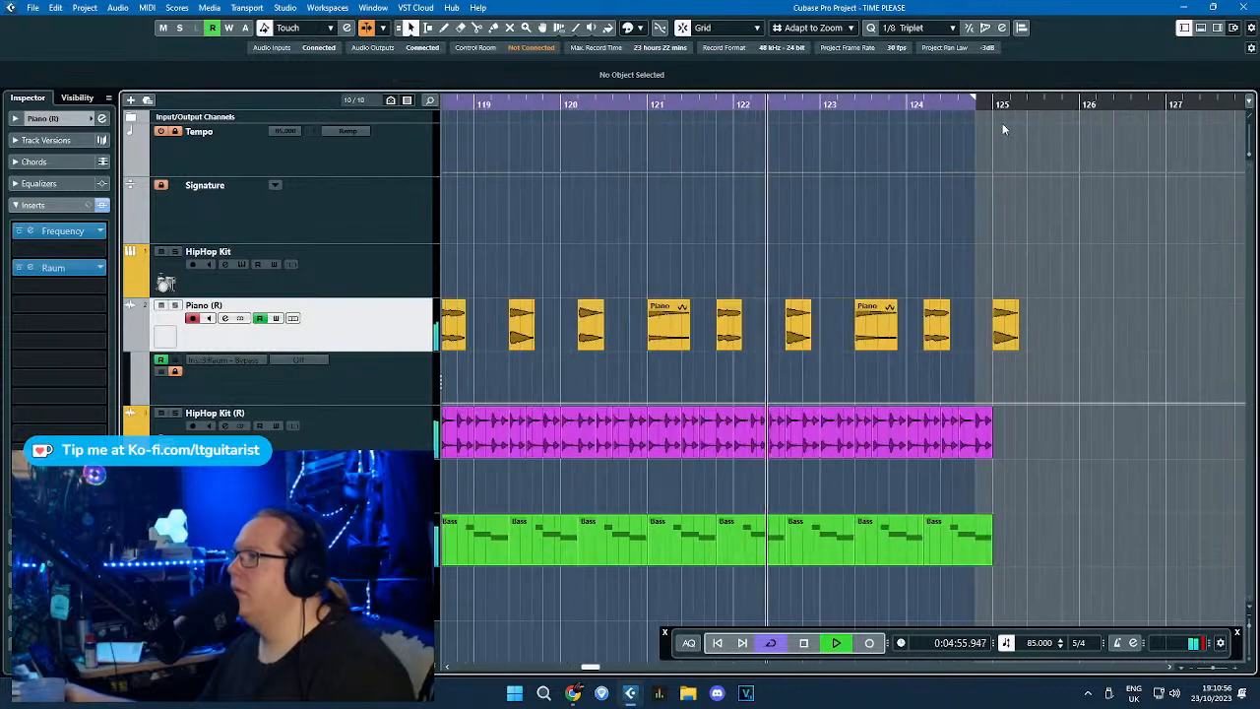
# Extend the loop's end into bar 127 and keep playing back through the copied slices up to bar 125.
pyautogui.moveTo(975, 99); pyautogui.dragTo(1221, 99)
pyautogui.scroll(2, 1044, 315)
pyautogui.scroll(-1, 1044, 317)
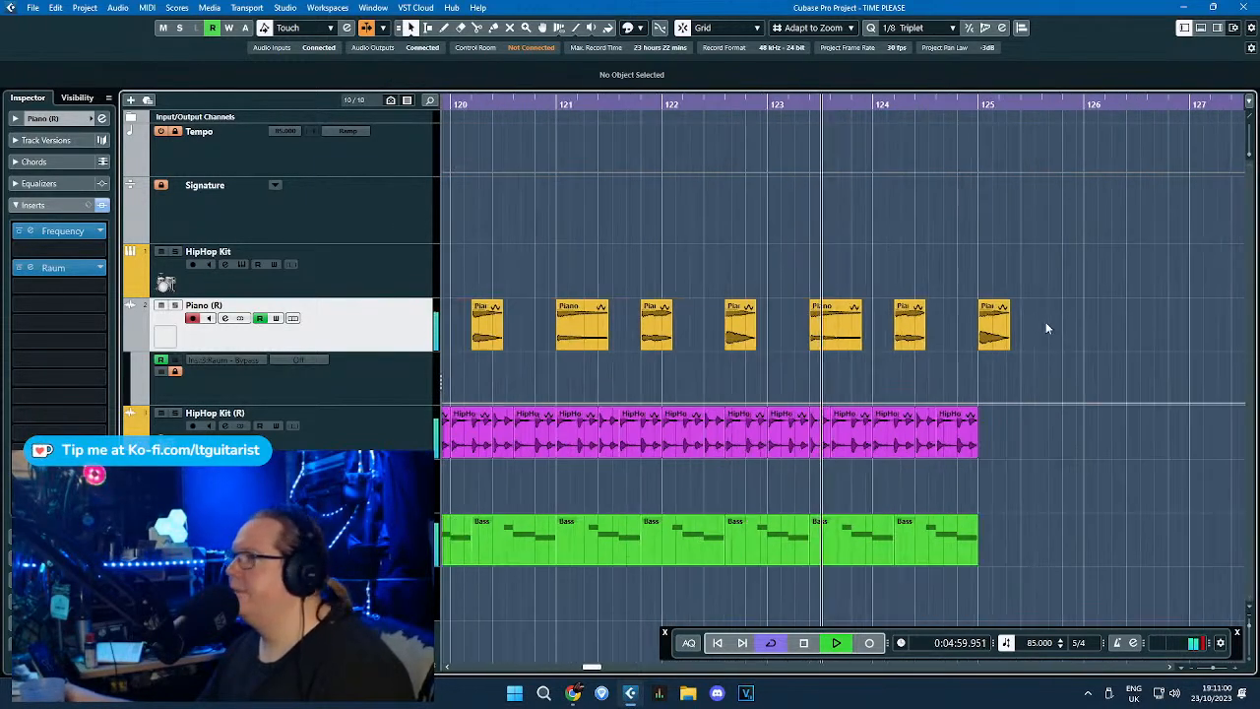
pyautogui.scroll(2, 1046, 322)
pyautogui.scroll(-3, 1039, 326)
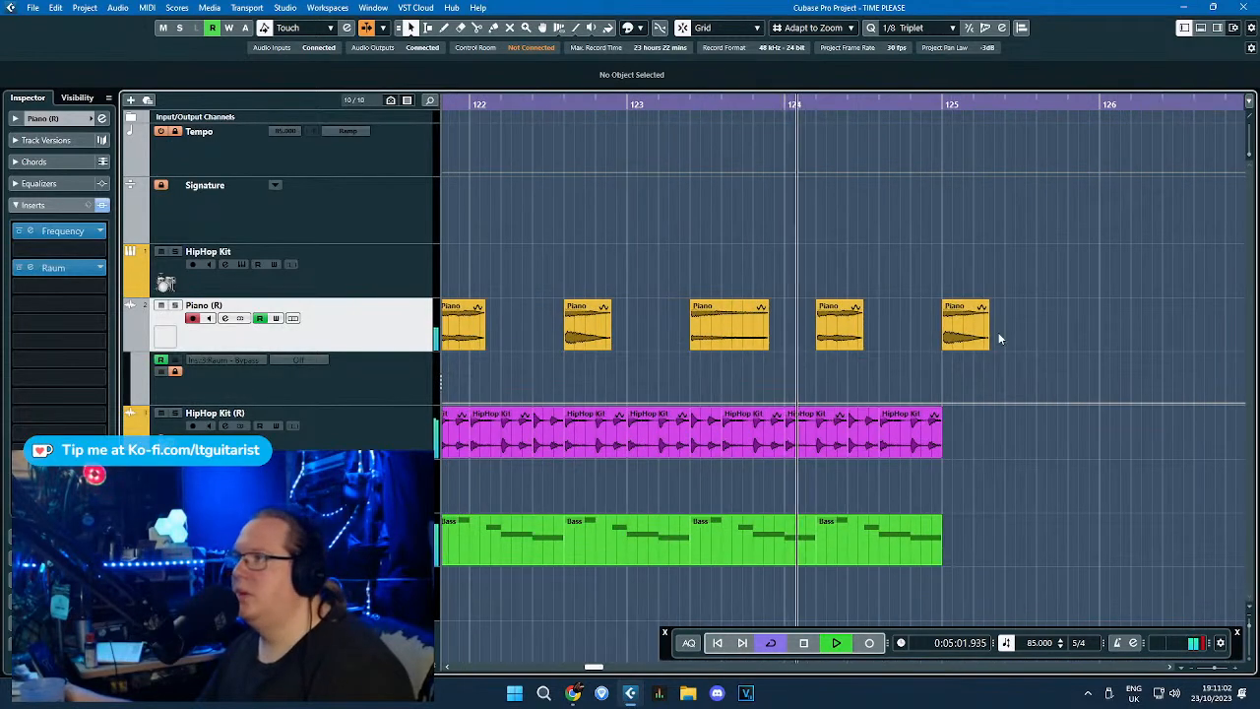
pyautogui.scroll(3, 1029, 458)
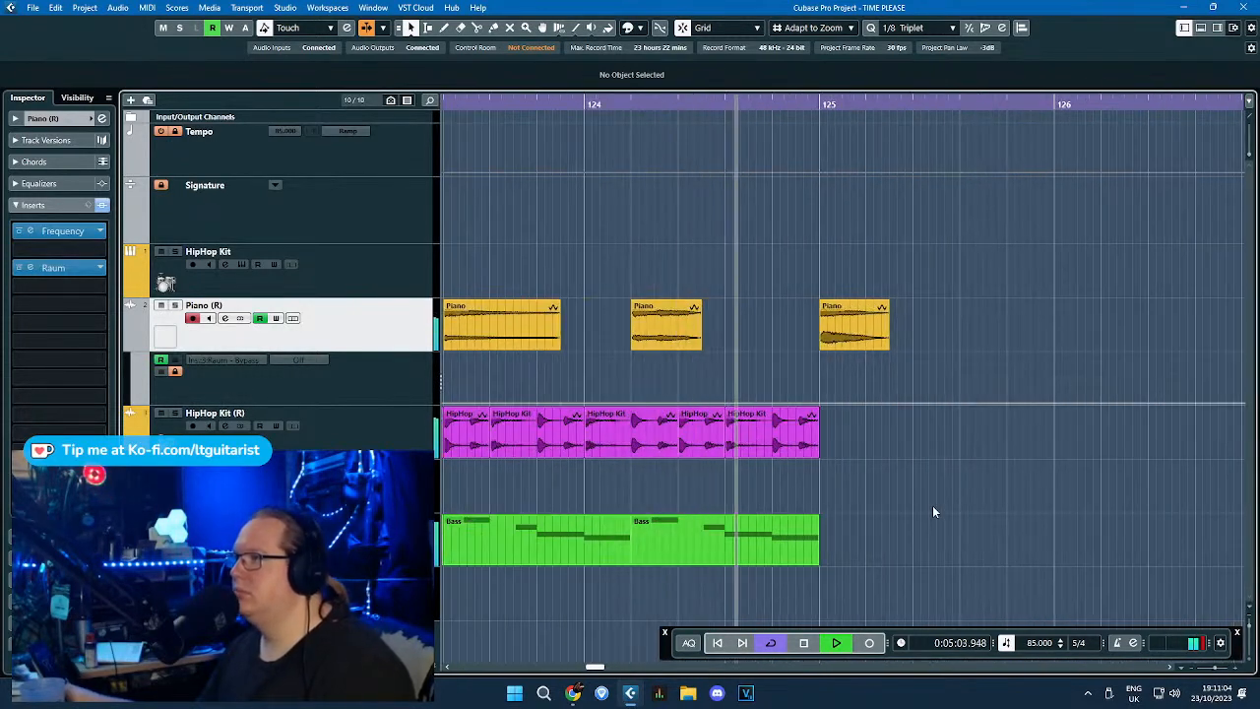
# Stop playback, duplicate the last HipHop Kit (R) event to 125.1.1.0 and trim the copy to its first beat.
pyautogui.press('space')
pyautogui.click(796, 443)
pyautogui.hotkey('ctrl', 'd')
pyautogui.scroll(2, 970, 449)
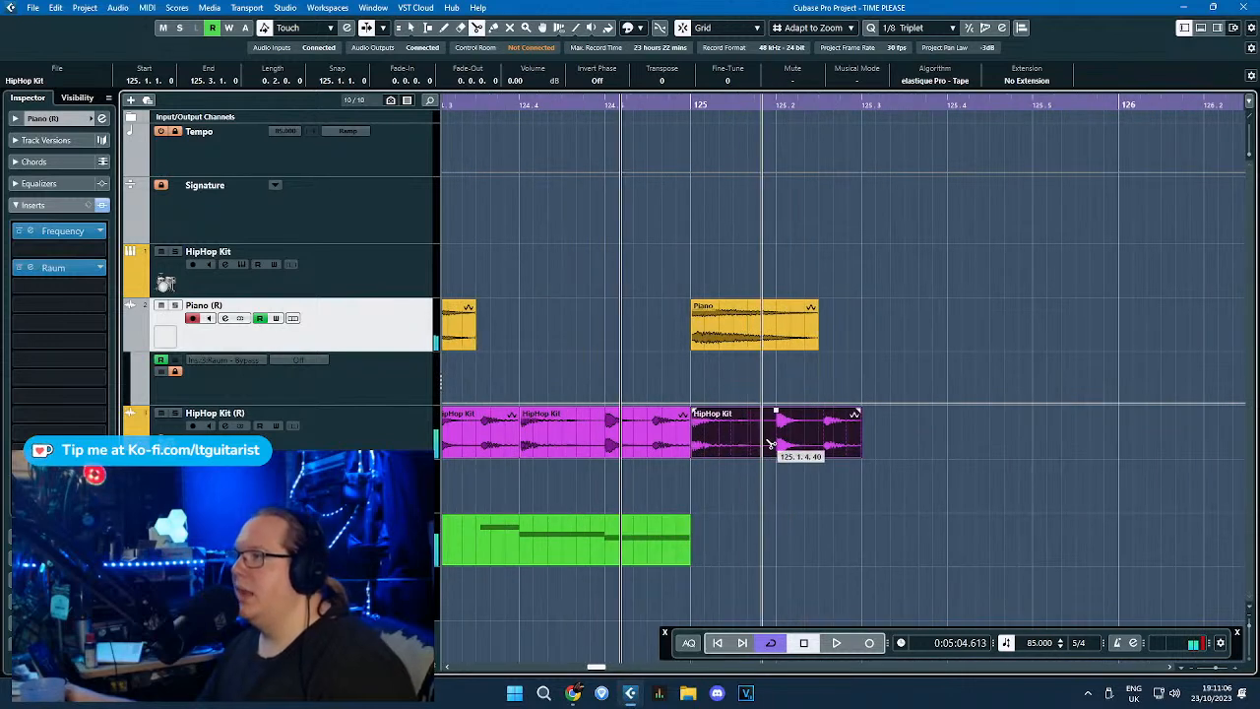
pyautogui.keyDown('alt'); pyautogui.click(776, 450); pyautogui.keyUp('alt')
pyautogui.press('Delete')
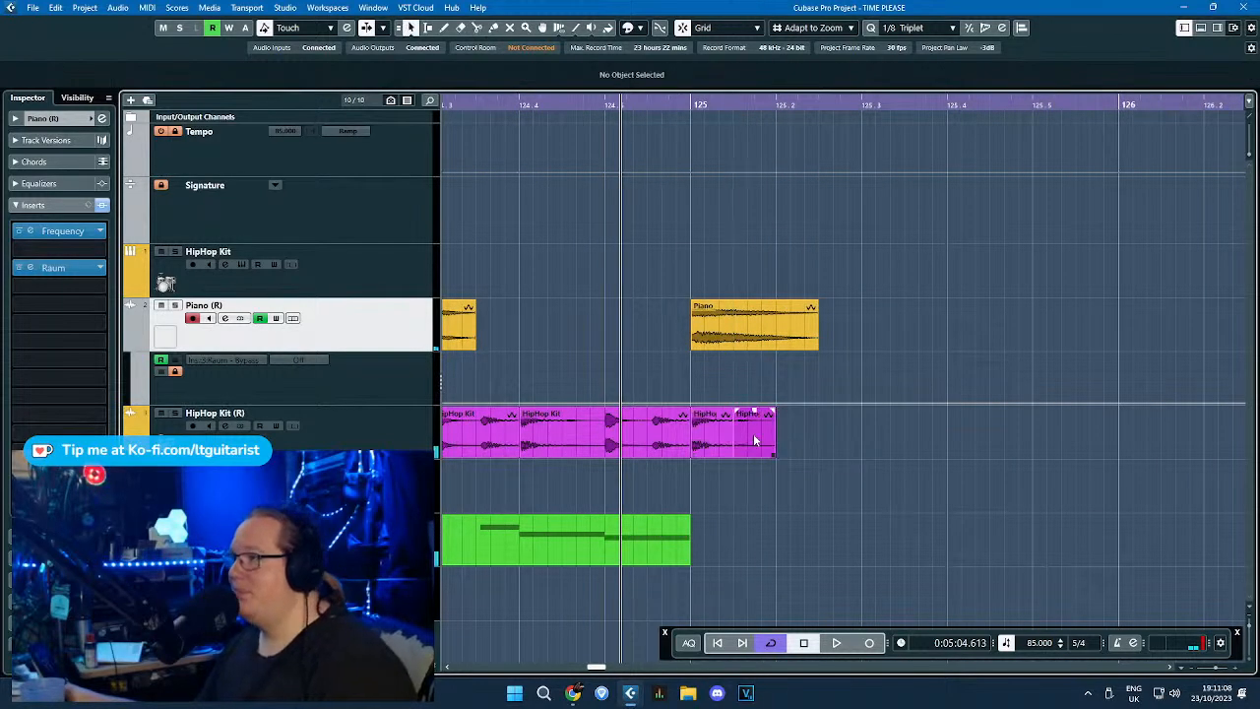
# Cut the drum copy at bar 125 down to its first half-beat and time-stretch it to the start of bar 126.
pyautogui.keyDown('alt'); pyautogui.click(731, 453); pyautogui.keyUp('alt')
pyautogui.moveTo(729, 455); pyautogui.dragTo(1119, 466)
pyautogui.click(805, 481)
pyautogui.press('1')
# Duplicate the last Bass event to 125.1.1.0 and trim the copy so that it ends at 125.1.3.80.
pyautogui.scroll(-3, 805, 480)
pyautogui.click(744, 542)
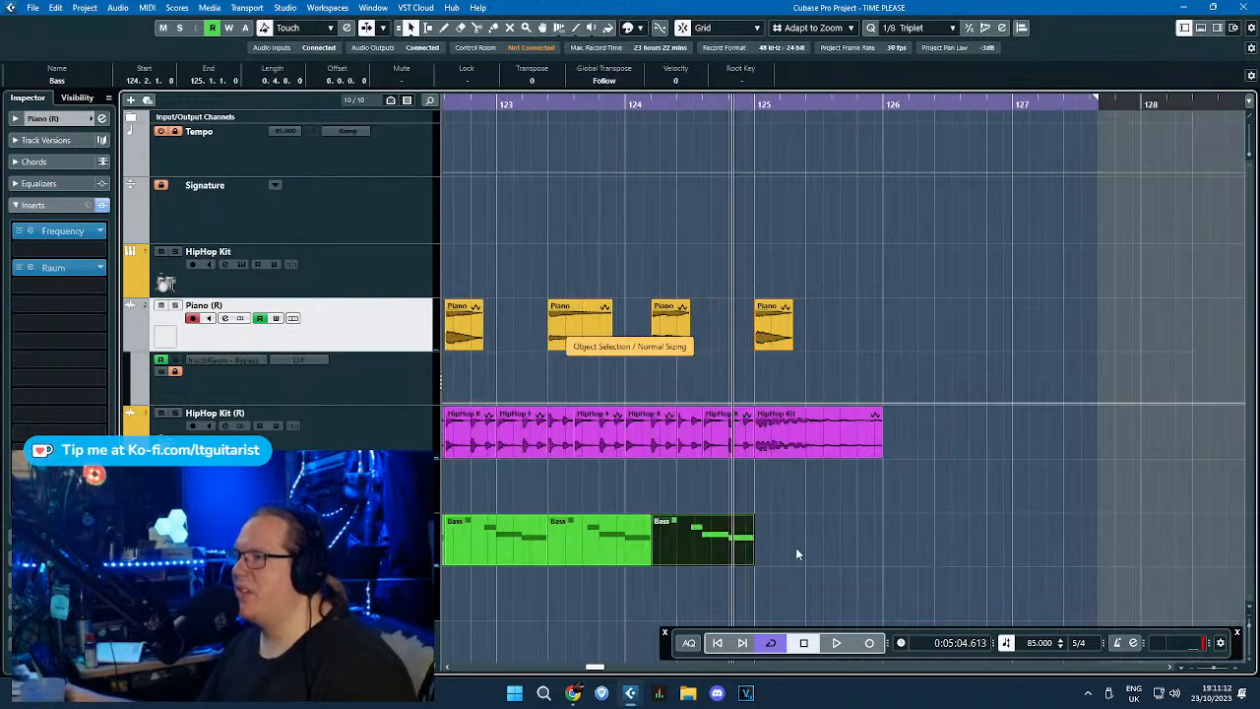
pyautogui.hotkey('ctrl', 'd')
pyautogui.scroll(3, 794, 547)
pyautogui.keyDown('alt'); pyautogui.click(811, 544); pyautogui.keyUp('alt')
pyautogui.doubleClick(763, 540)
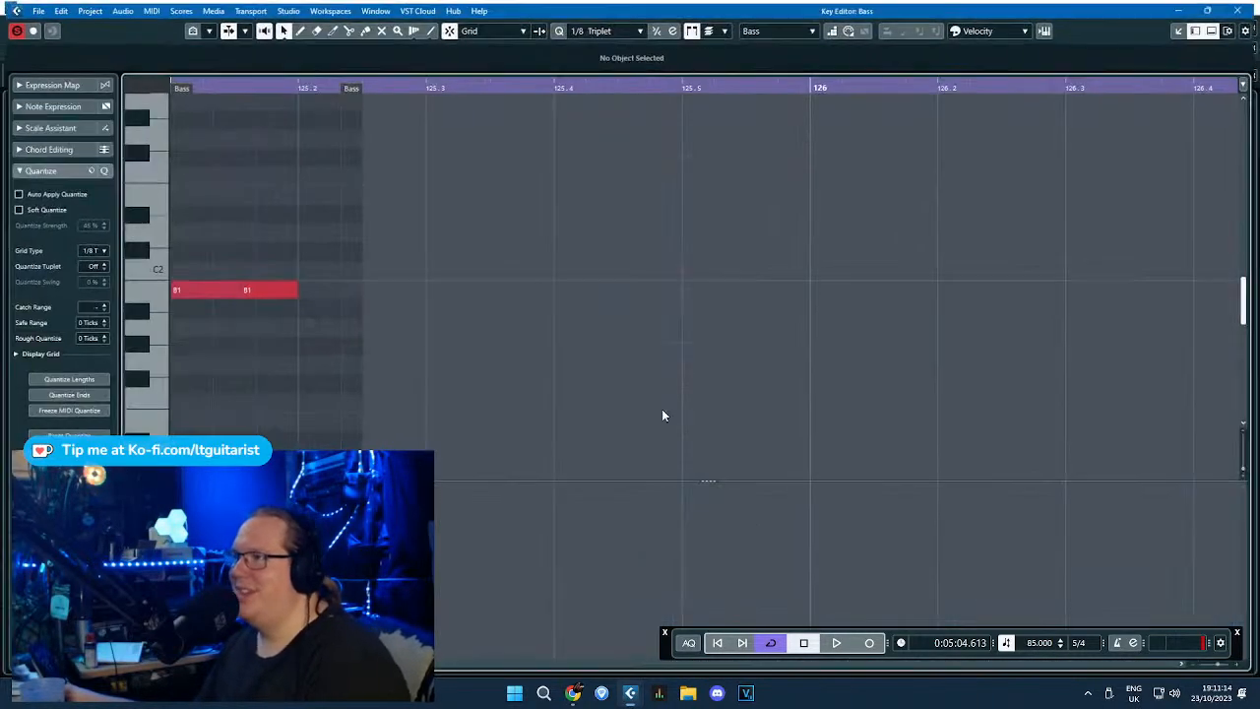
pyautogui.click(1239, 7)
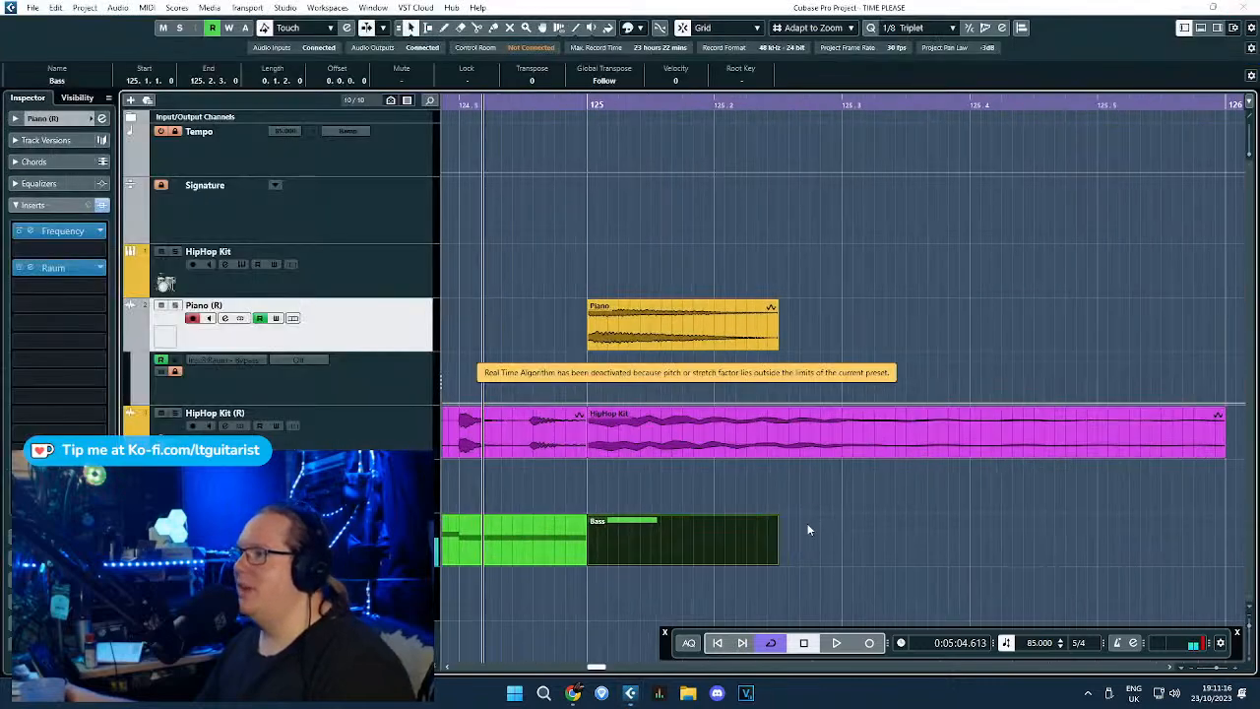
pyautogui.keyDown('alt'); pyautogui.click(671, 538); pyautogui.keyUp('alt')
pyautogui.press('Delete')
# Time-stretch the short Bass event at 125.1.1.0 to the start of bar 126 and play it back.
pyautogui.click(643, 550)
pyautogui.press('1')
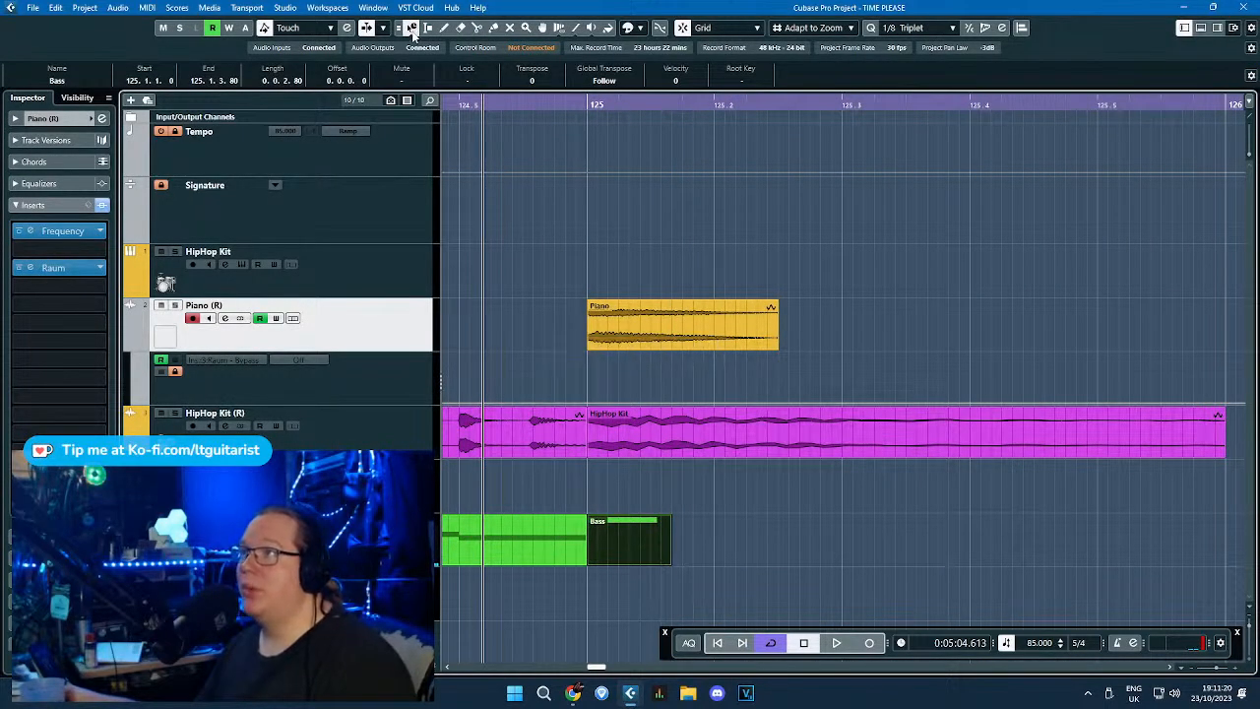
pyautogui.click(411, 29)
pyautogui.click(452, 78)
pyautogui.scroll(-2, 731, 552)
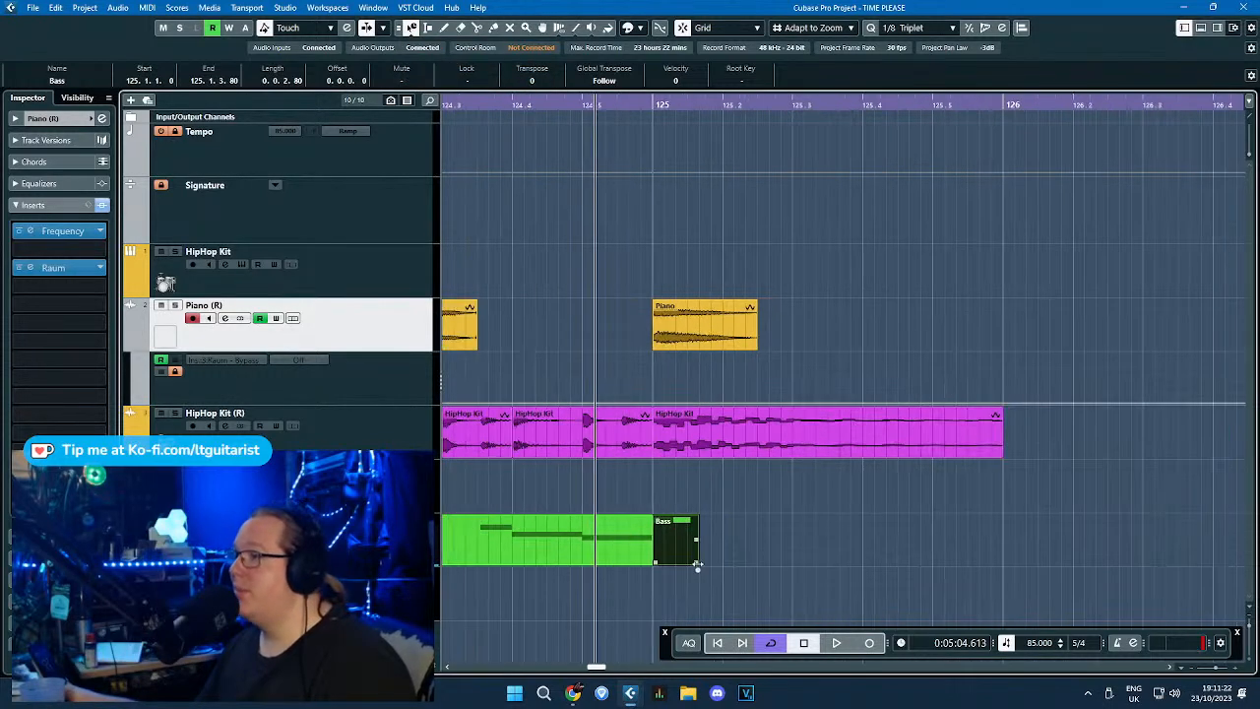
pyautogui.moveTo(701, 565); pyautogui.dragTo(1001, 564)
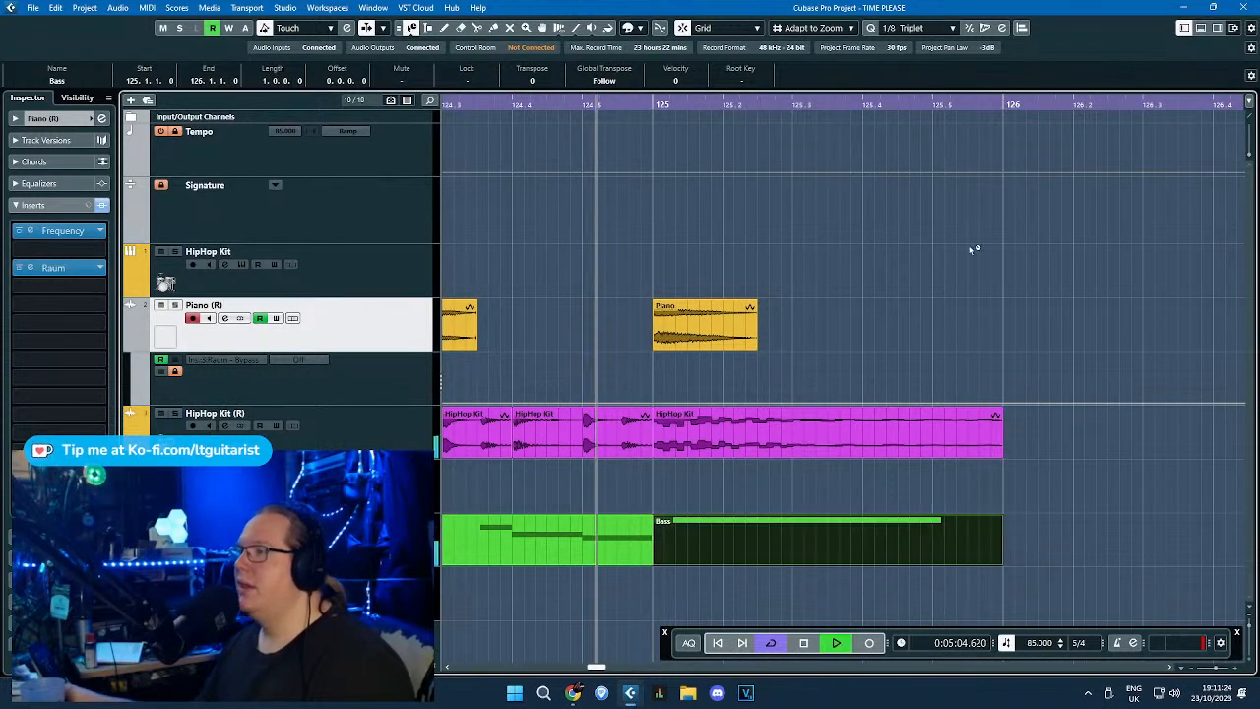
pyautogui.press('1')
pyautogui.press('space')
# Time-stretch the drum event at 125.1.1.0 shorter so that it ends at 125.3.1.0, auditioning it during playback.
pyautogui.click(798, 446)
pyautogui.press('1')
pyautogui.press('1')
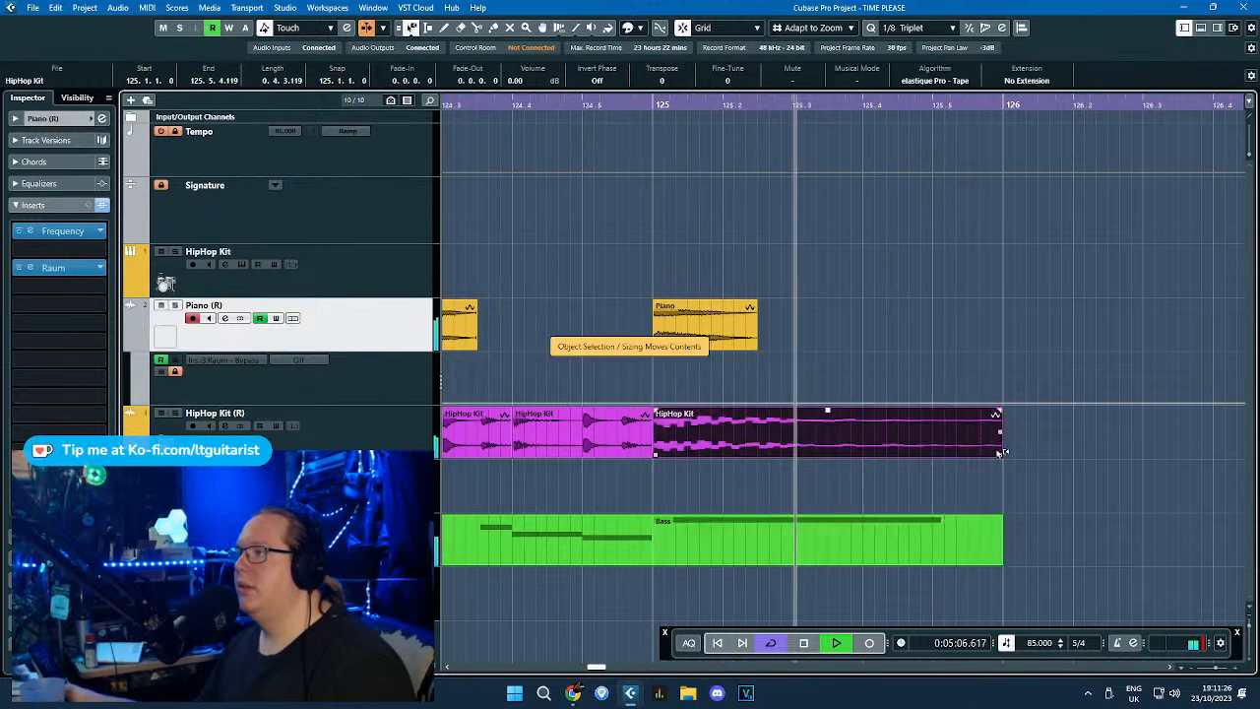
pyautogui.moveTo(999, 455); pyautogui.dragTo(851, 455)
pyautogui.press('1')
pyautogui.click(858, 321)
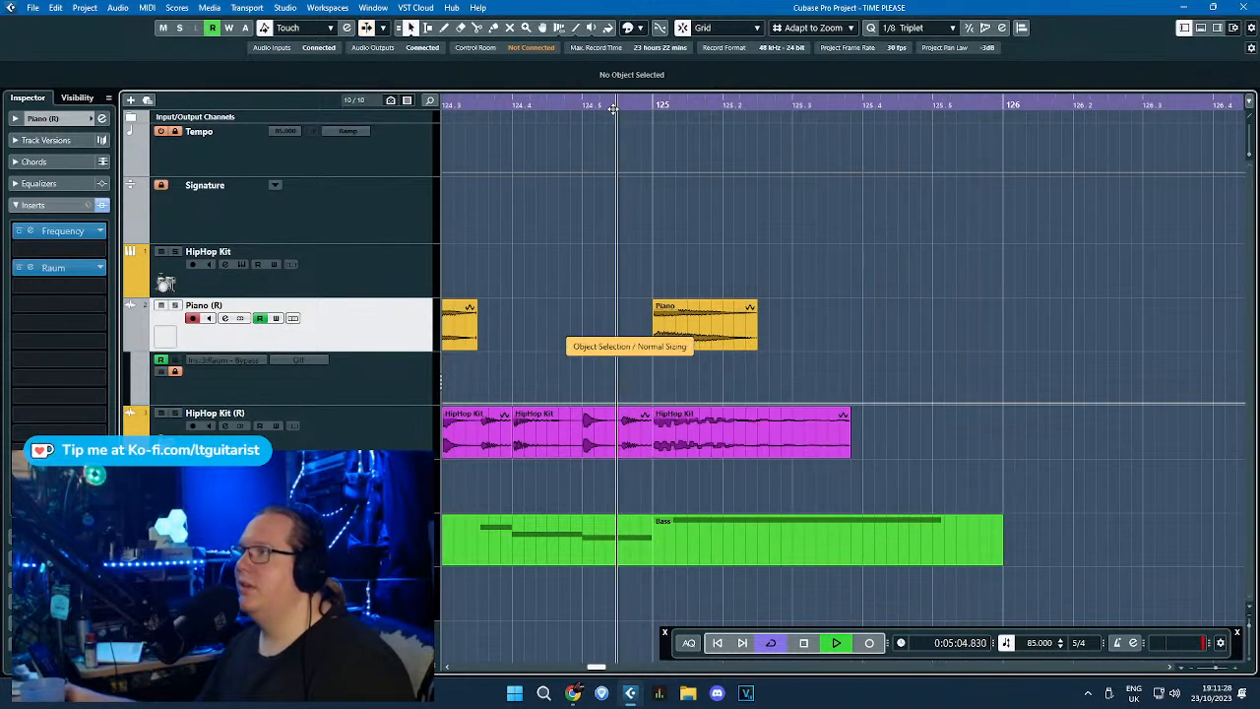
pyautogui.click(851, 454)
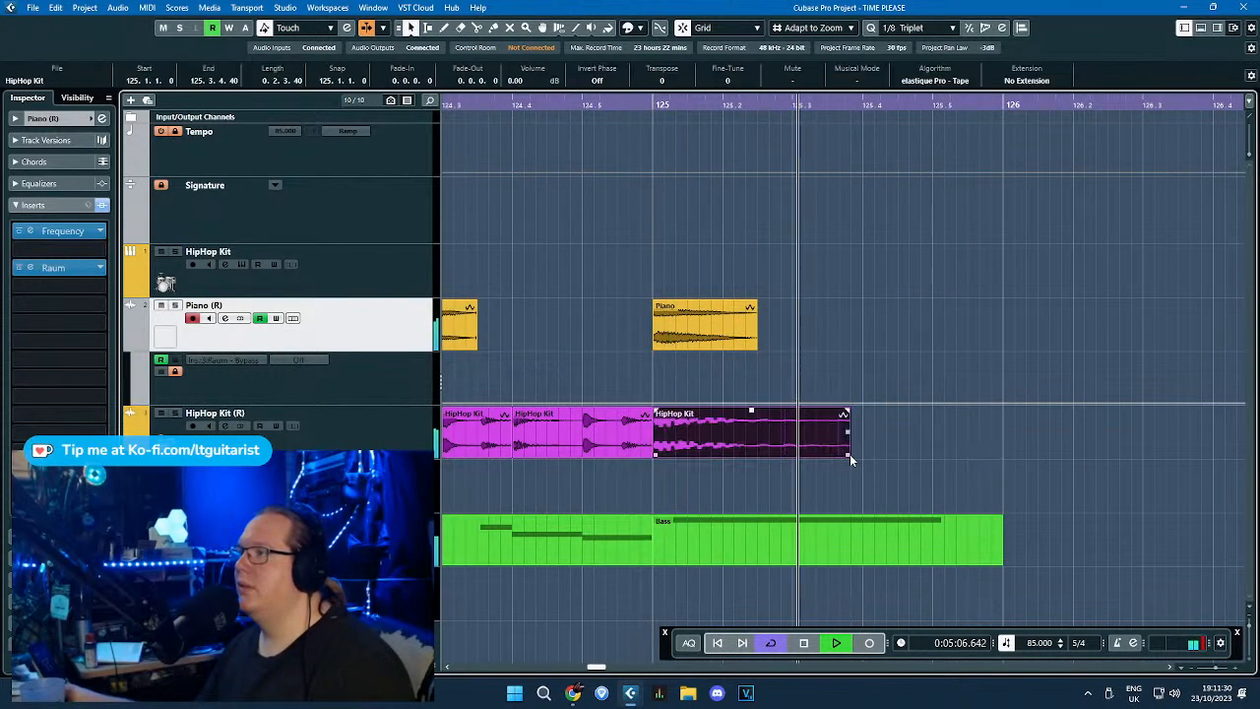
pyautogui.press('1')
pyautogui.press('1')
pyautogui.moveTo(845, 456); pyautogui.dragTo(788, 456)
pyautogui.press('1')
pyautogui.press('g')
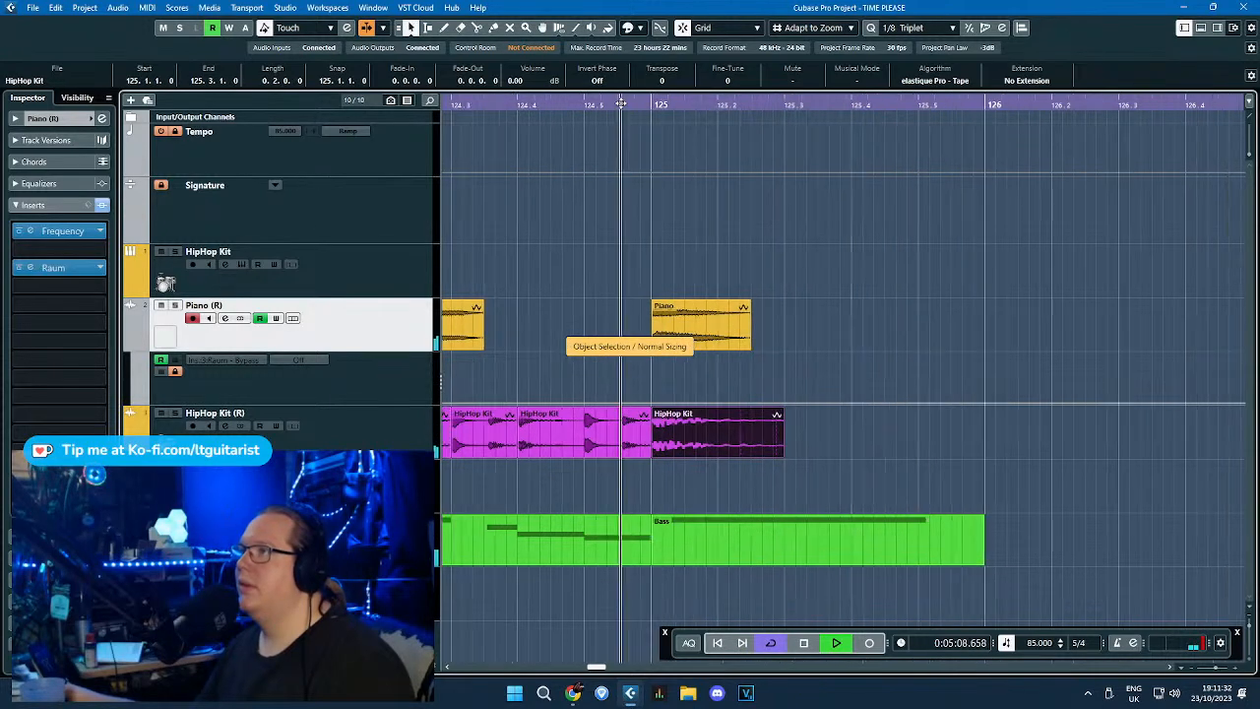
# Give the drum event at 125.1.1.0 a fade-out of 0.0.0.114, audition it and stop playback.
pyautogui.click(787, 413)
pyautogui.moveTo(782, 411); pyautogui.dragTo(770, 412)
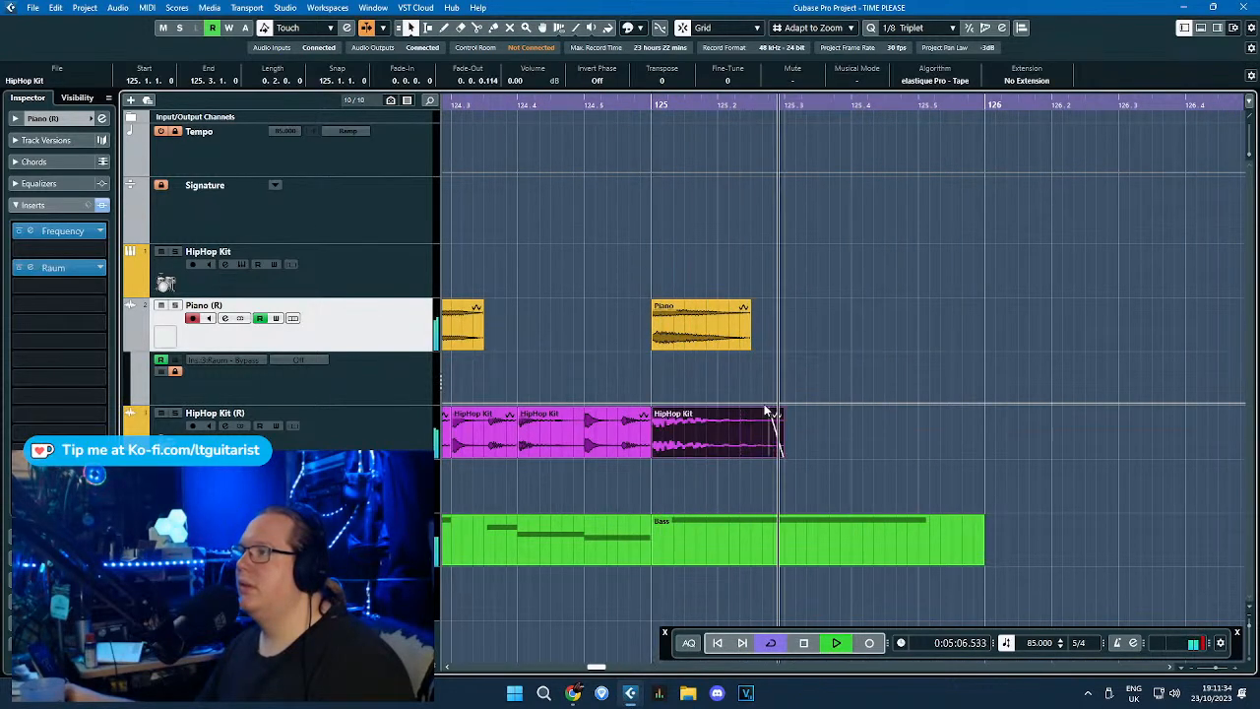
pyautogui.press('1')
pyautogui.press('1')
pyautogui.press('g')
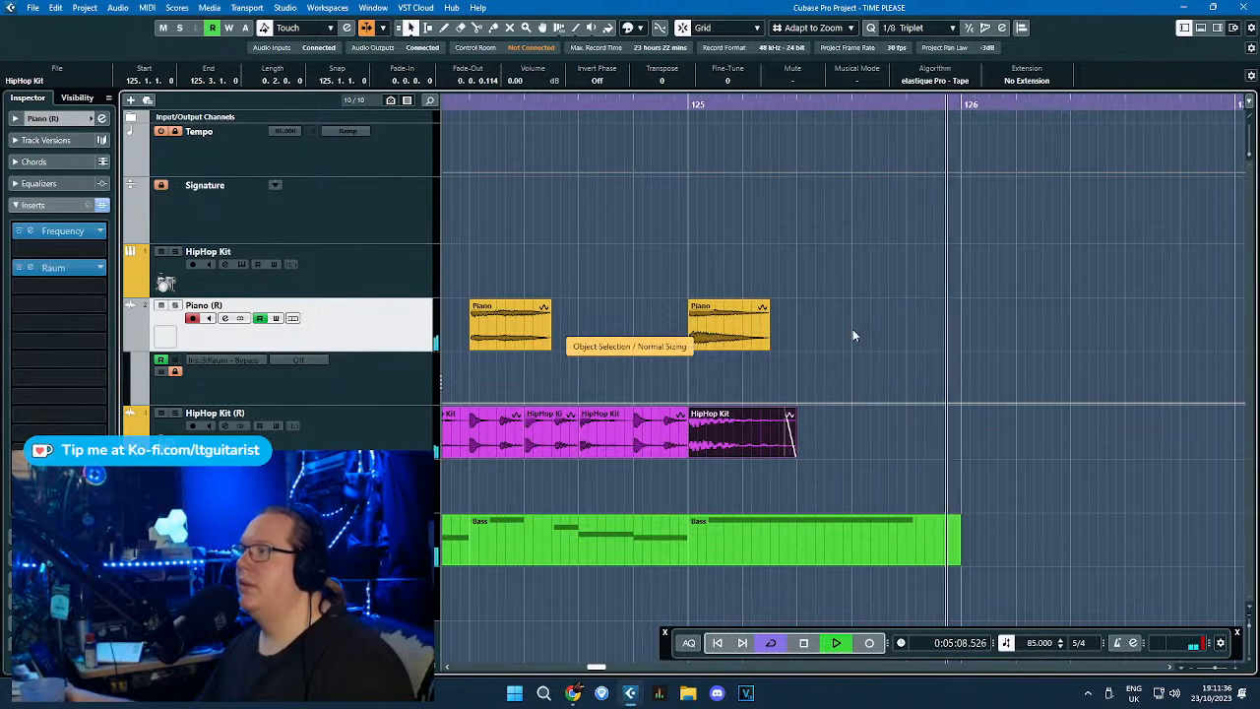
pyautogui.scroll(-5, 855, 335)
pyautogui.press('space')
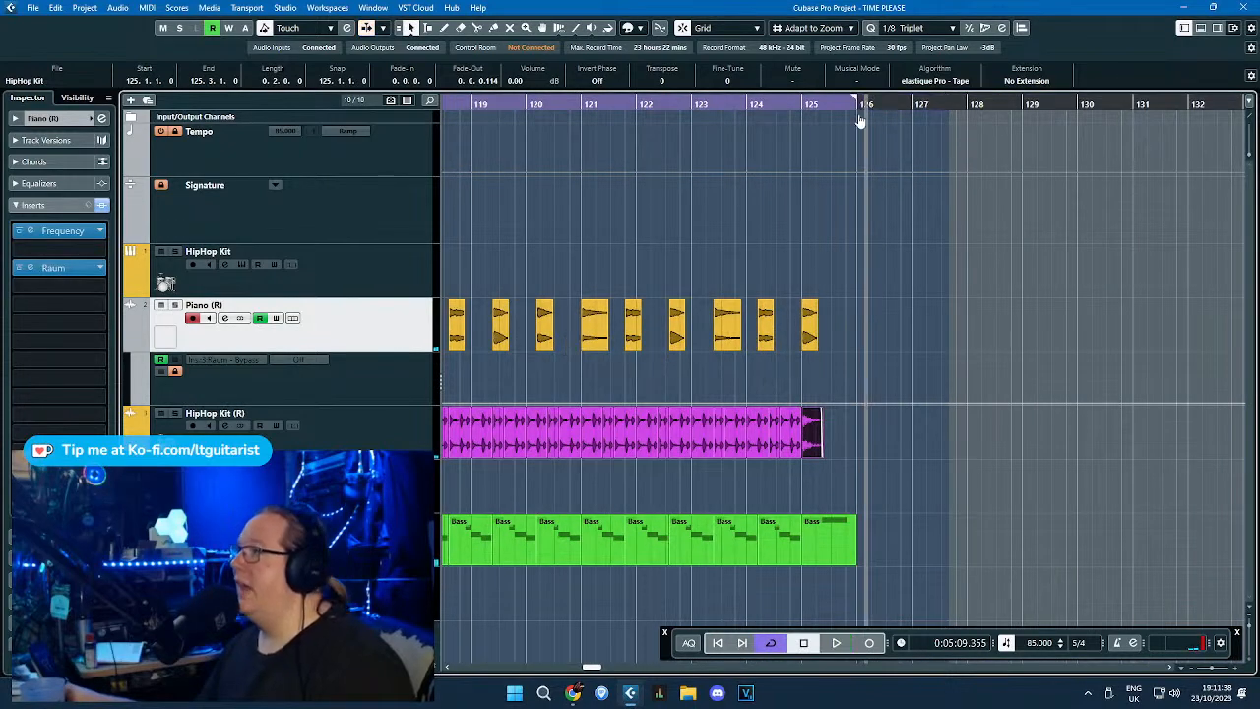
# Set the loop range to run from bar 107 to the end of bar 125.
pyautogui.scroll(6, 850, 275)
pyautogui.scroll(-14, 807, 264)
pyautogui.scroll(7, 650, 215)
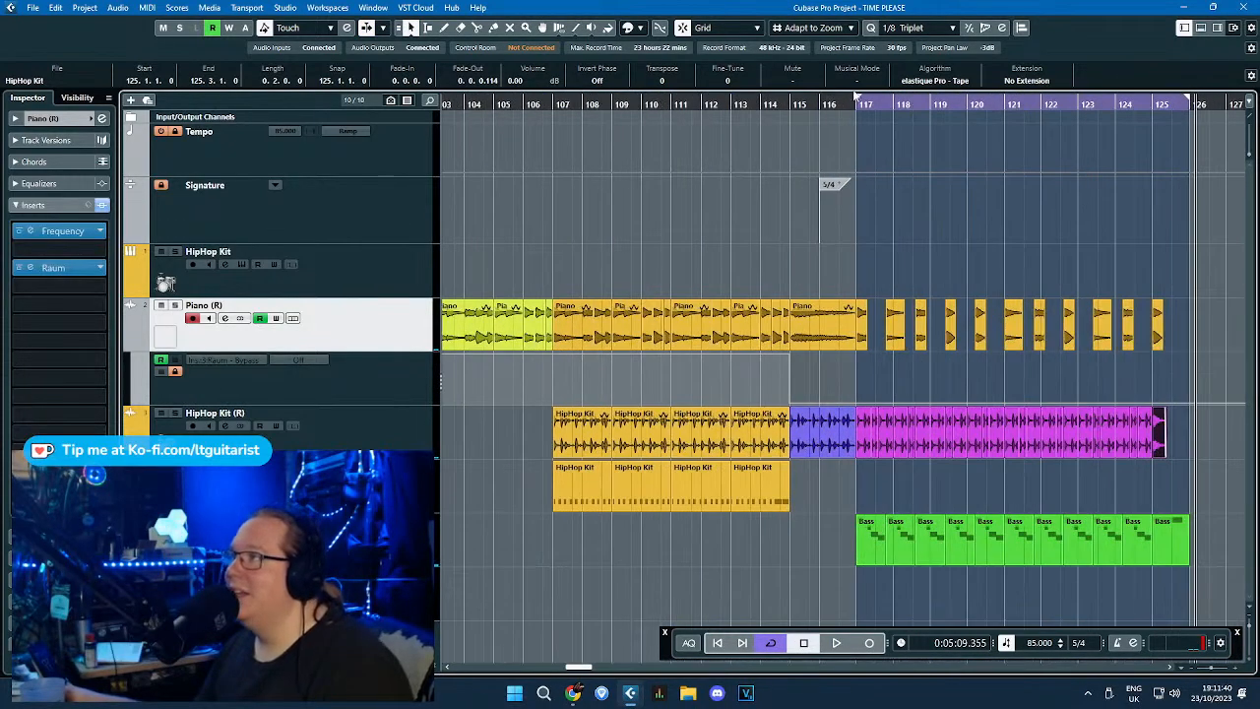
pyautogui.moveTo(860, 102); pyautogui.dragTo(611, 103)
pyautogui.click(550, 143)
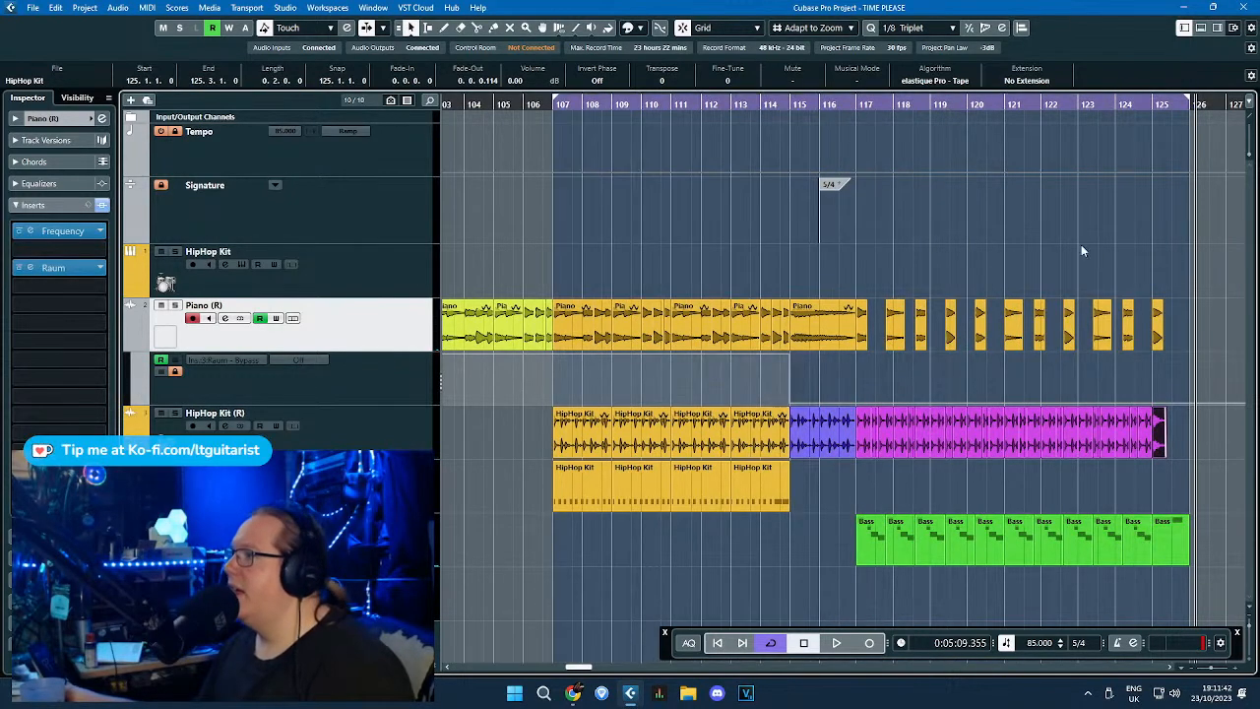
# Unlock and enlarge the Tempo track, and ramp the tempo from 85 at 122.1.1.0 to 110 at 125.5.3.80.
pyautogui.scroll(5, 1081, 245)
pyautogui.scroll(-4, 755, 276)
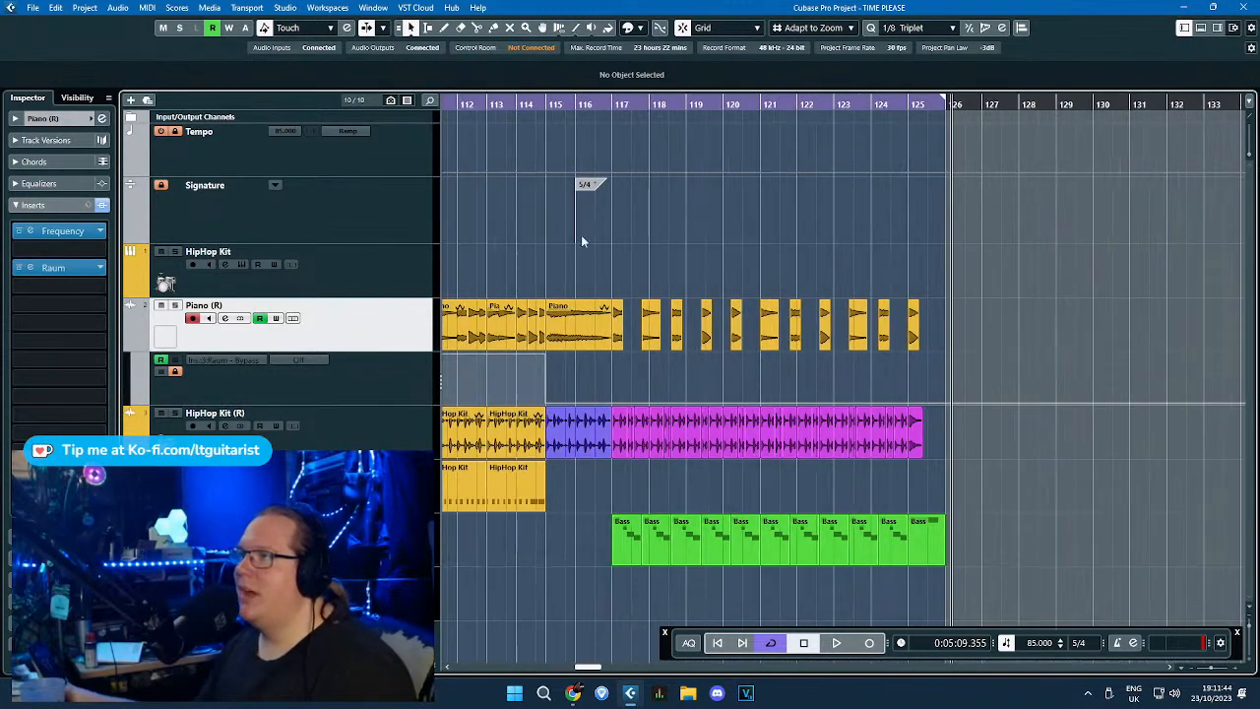
pyautogui.scroll(-3, 780, 234)
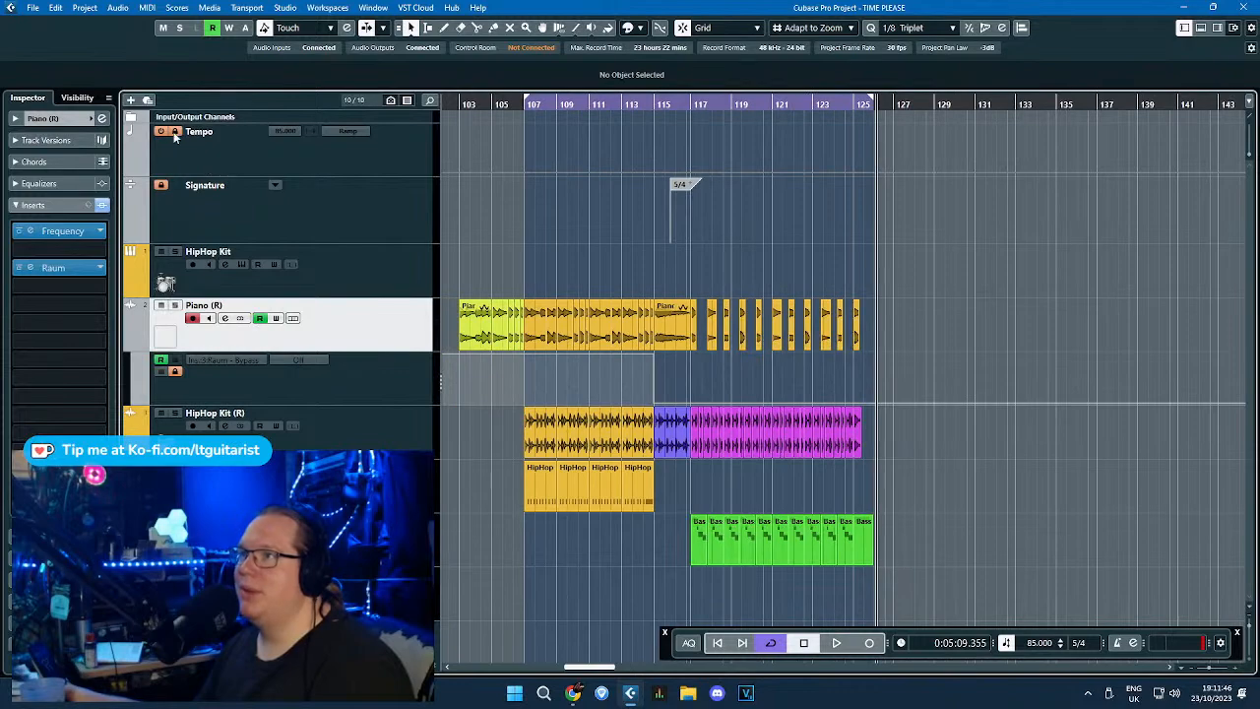
pyautogui.scroll(4, 834, 181)
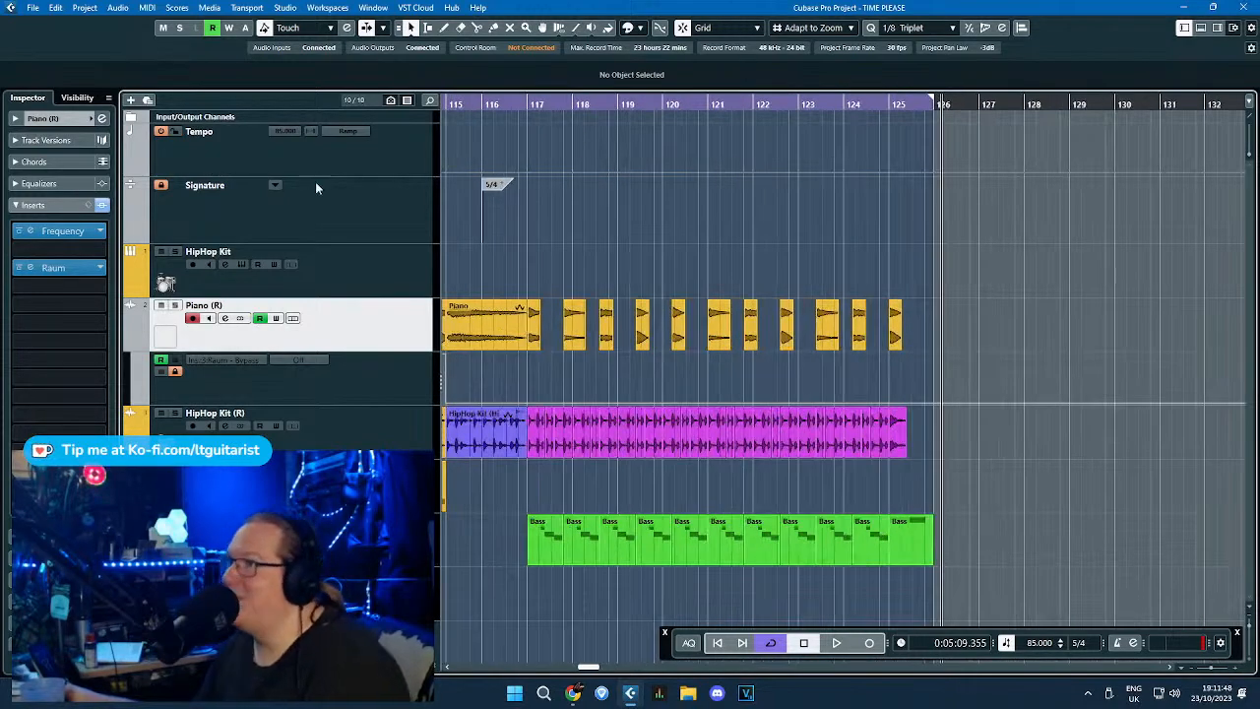
pyautogui.moveTo(385, 177); pyautogui.dragTo(445, 198)
pyautogui.scroll(4, 812, 277)
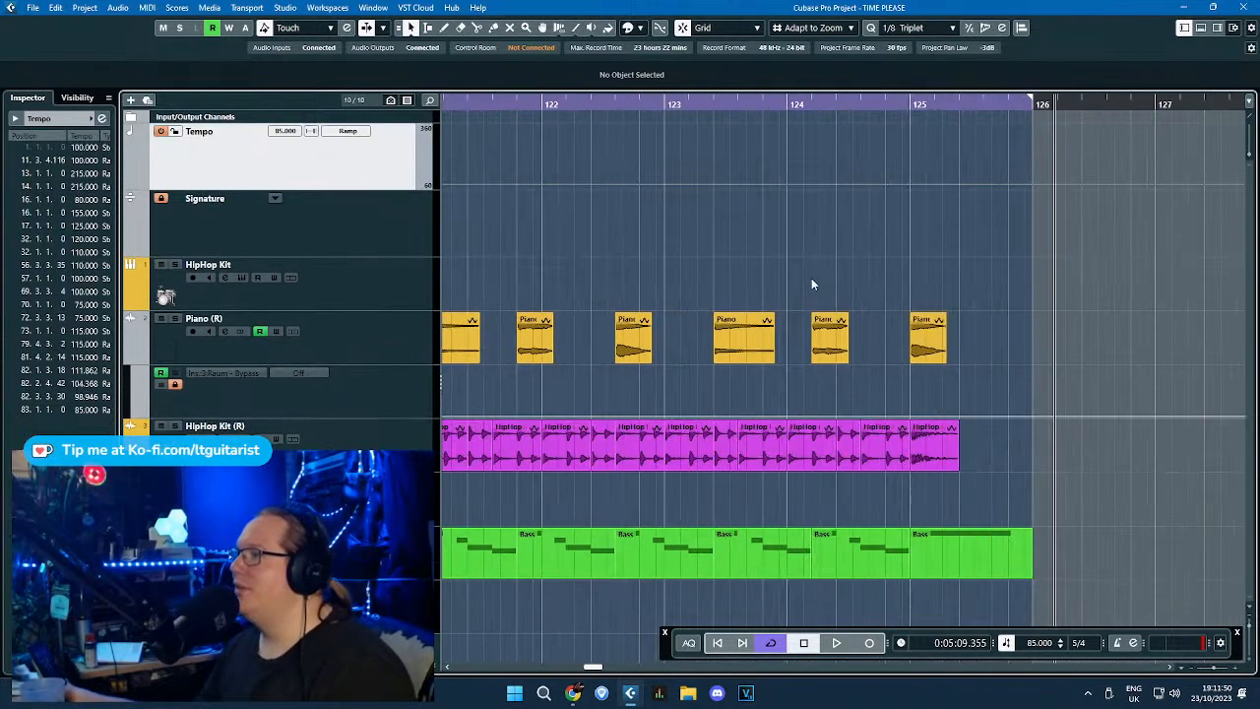
pyautogui.scroll(-2, 639, 192)
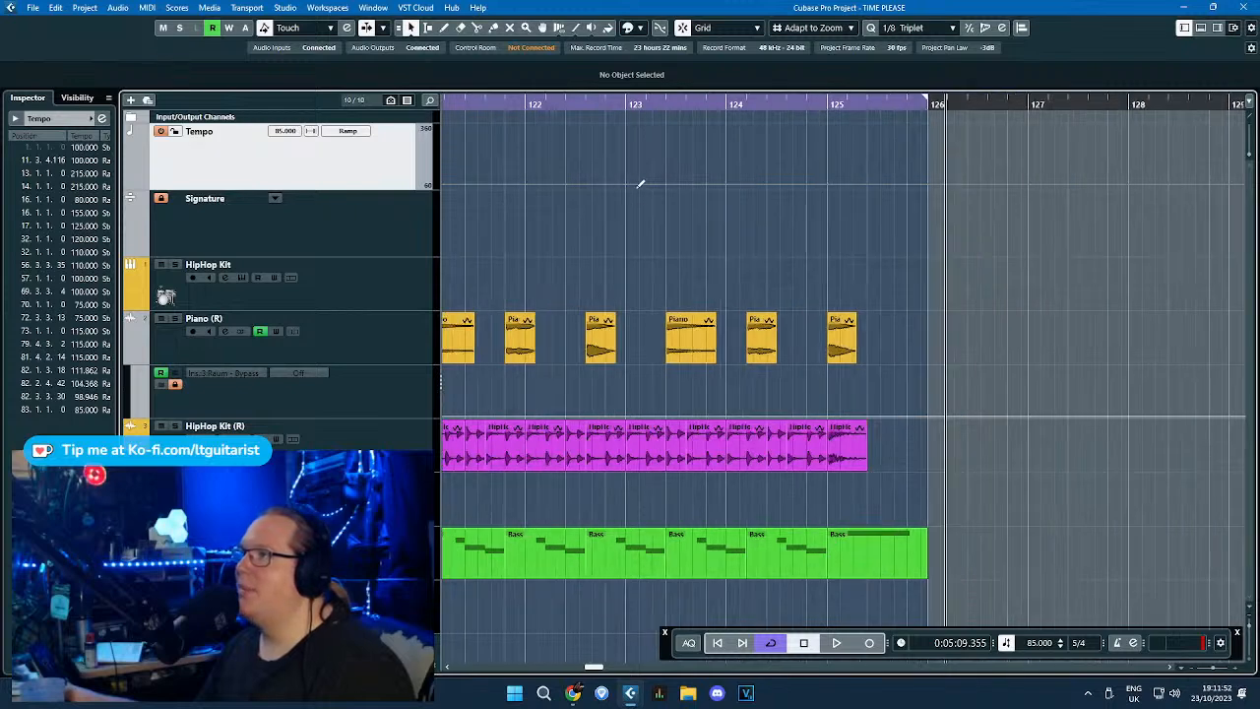
pyautogui.click(532, 180)
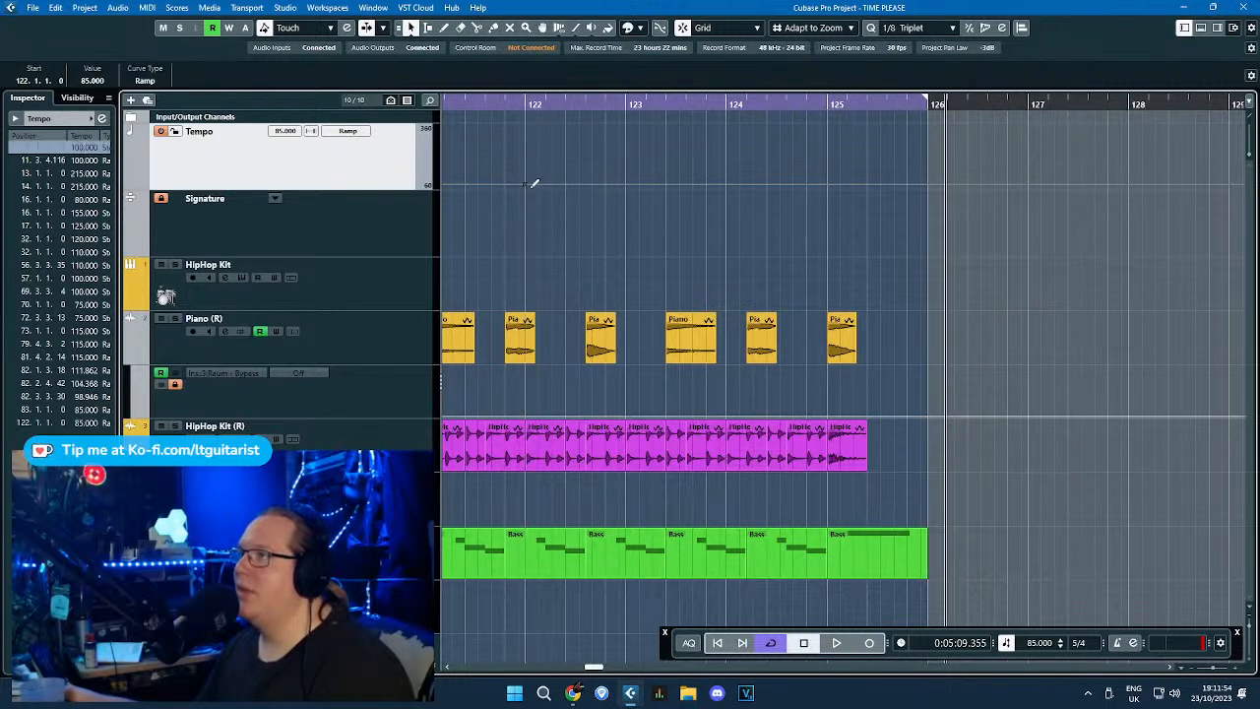
pyautogui.moveTo(896, 181); pyautogui.dragTo(916, 186)
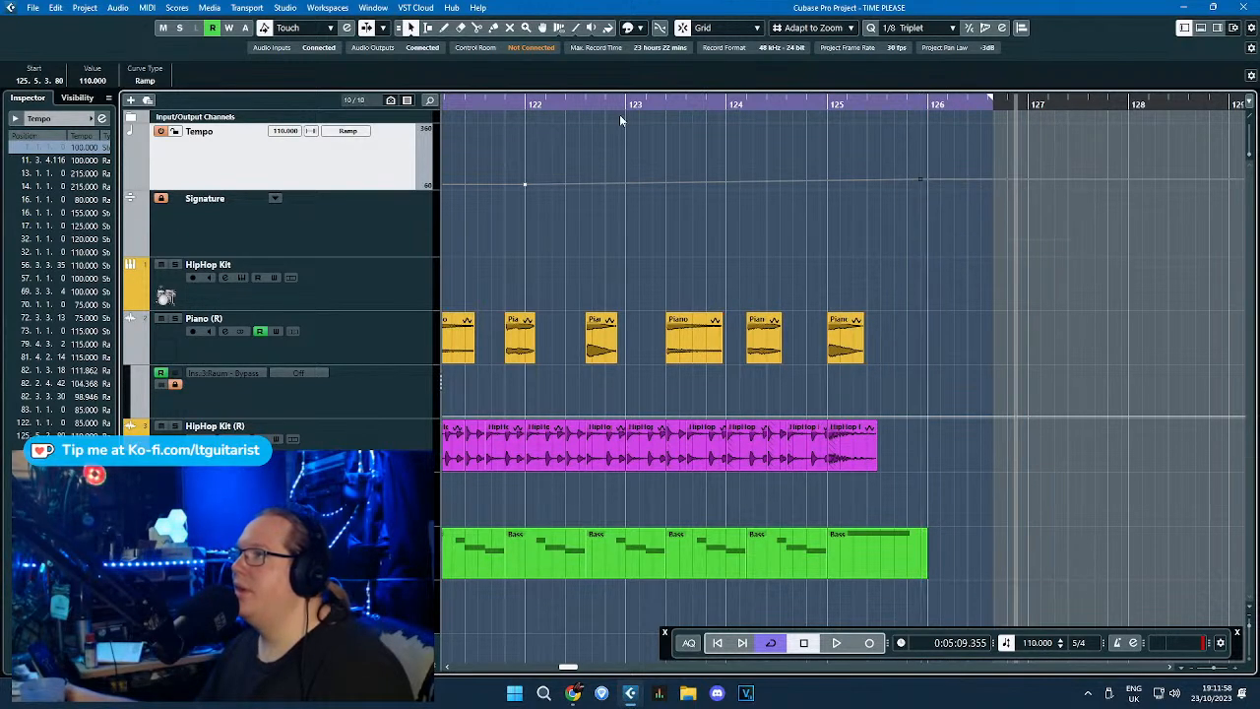
# Play back the tempo ramp from bar 122, pulling the loop's end back to the end of bar 125, and stop playback.
pyautogui.click(523, 104)
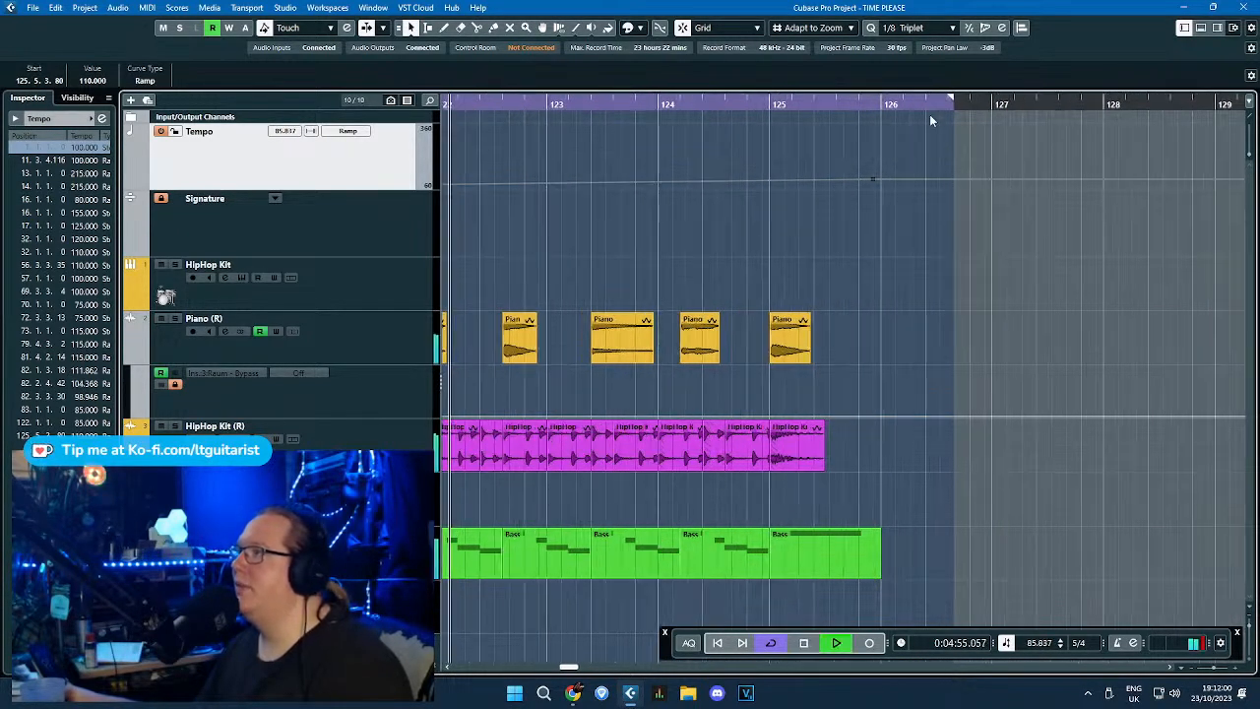
pyautogui.click(907, 173)
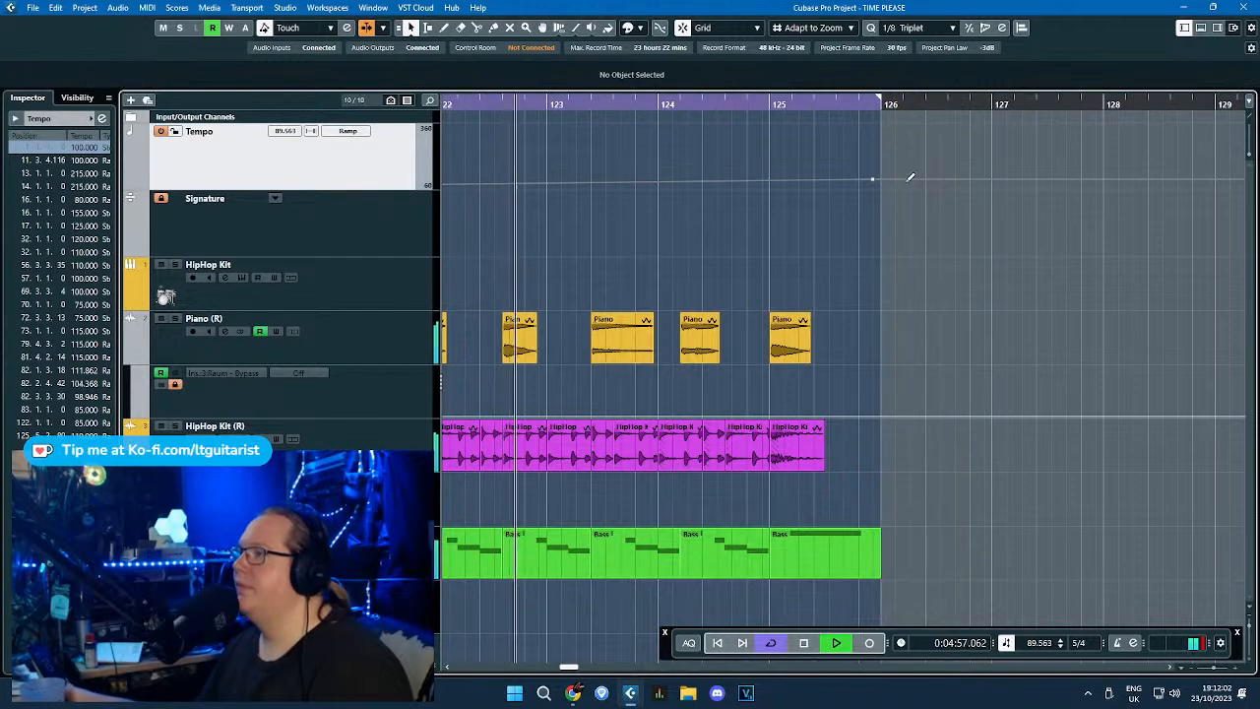
pyautogui.scroll(-2, 902, 176)
pyautogui.scroll(3, 775, 434)
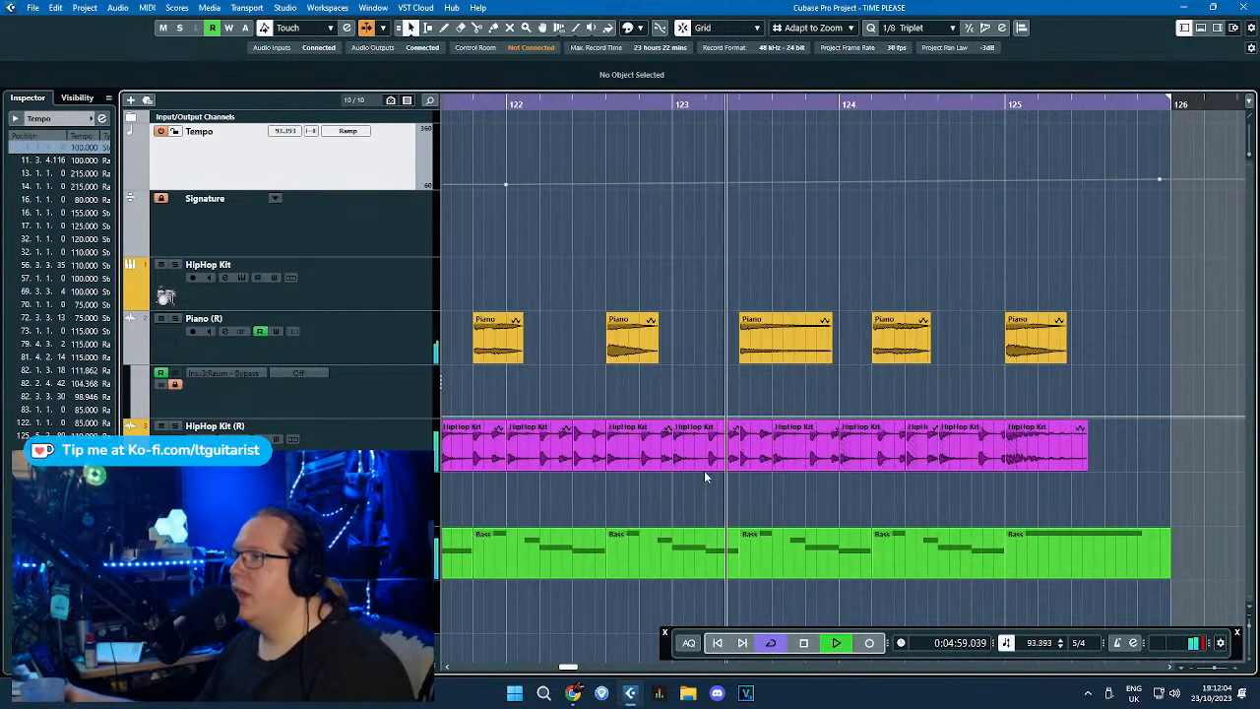
pyautogui.press('space')
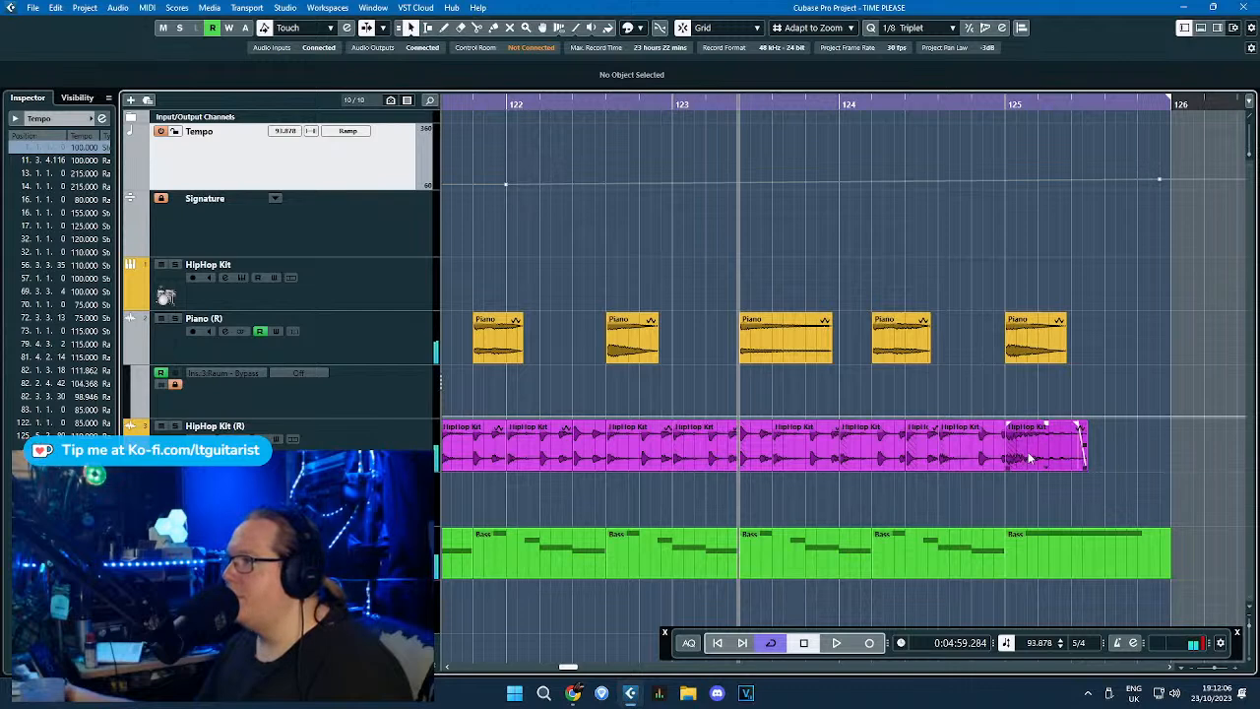
# Spread the drum slices of bars 123 to 125 apart by moving them later, placing the first one at 123.1.3.80.
pyautogui.moveTo(1030, 458); pyautogui.dragTo(1151, 458)
pyautogui.moveTo(982, 459); pyautogui.dragTo(1038, 460)
pyautogui.moveTo(929, 461); pyautogui.dragTo(973, 458)
pyautogui.moveTo(915, 464); pyautogui.dragTo(937, 464)
pyautogui.moveTo(840, 467); pyautogui.dragTo(873, 467)
pyautogui.scroll(3, 693, 463)
pyautogui.moveTo(669, 461); pyautogui.dragTo(720, 462)
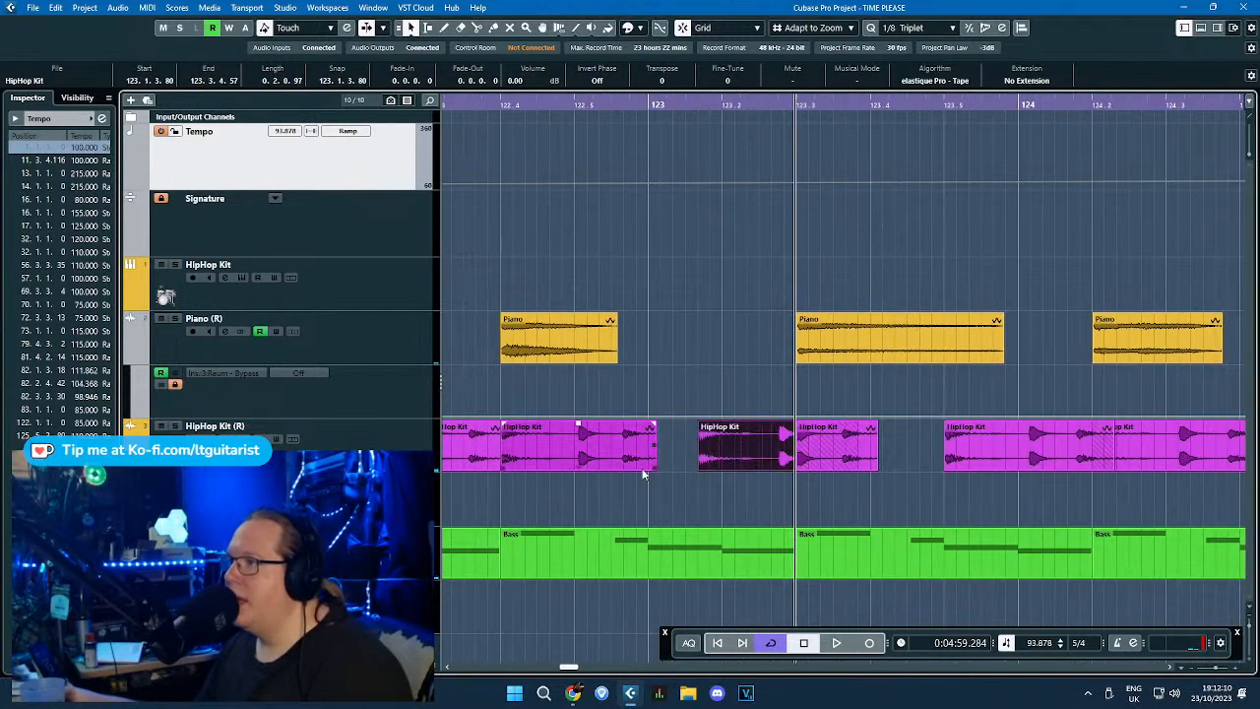
# Move the HipHop Kit (R) drum slice at 122.4 later, leaving a gap after the slice that starts at 122.3.
pyautogui.click(645, 468)
pyautogui.press('1')
pyautogui.press('1')
pyautogui.moveTo(554, 491); pyautogui.dragTo(673, 495)
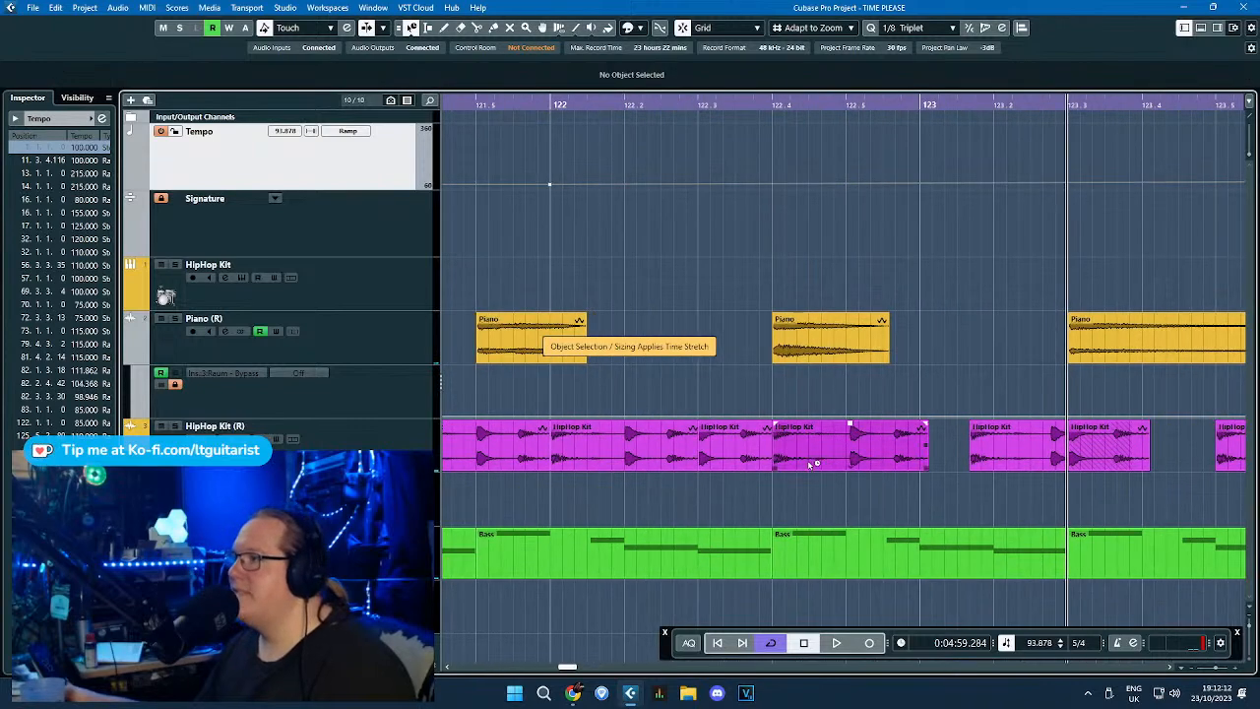
pyautogui.moveTo(813, 465); pyautogui.dragTo(850, 465)
pyautogui.click(745, 467)
pyautogui.scroll(3, 732, 470)
pyautogui.moveTo(670, 489); pyautogui.dragTo(607, 498)
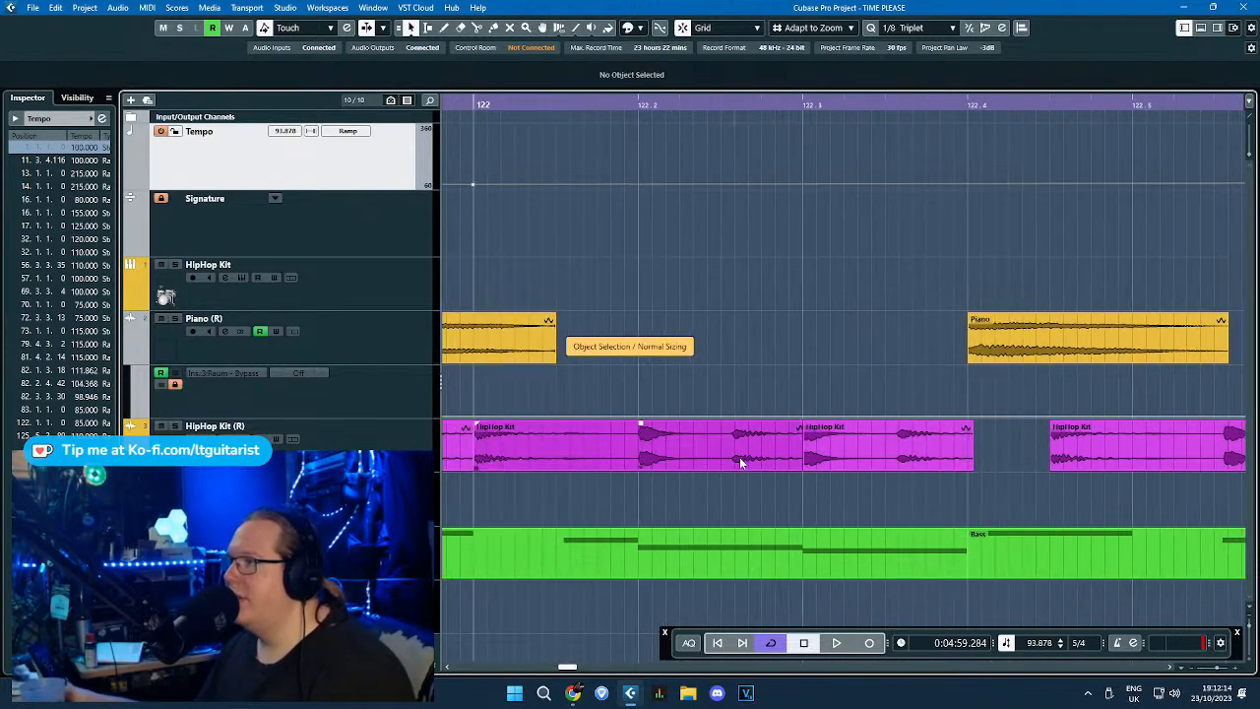
# Move the drum slice at 122.3 later and time-stretch the slice at 122.1.1.0 so it ends at 122.3.1.0.
pyautogui.scroll(-6, 728, 457)
pyautogui.scroll(1, 621, 418)
pyautogui.click(663, 459)
pyautogui.scroll(3, 777, 459)
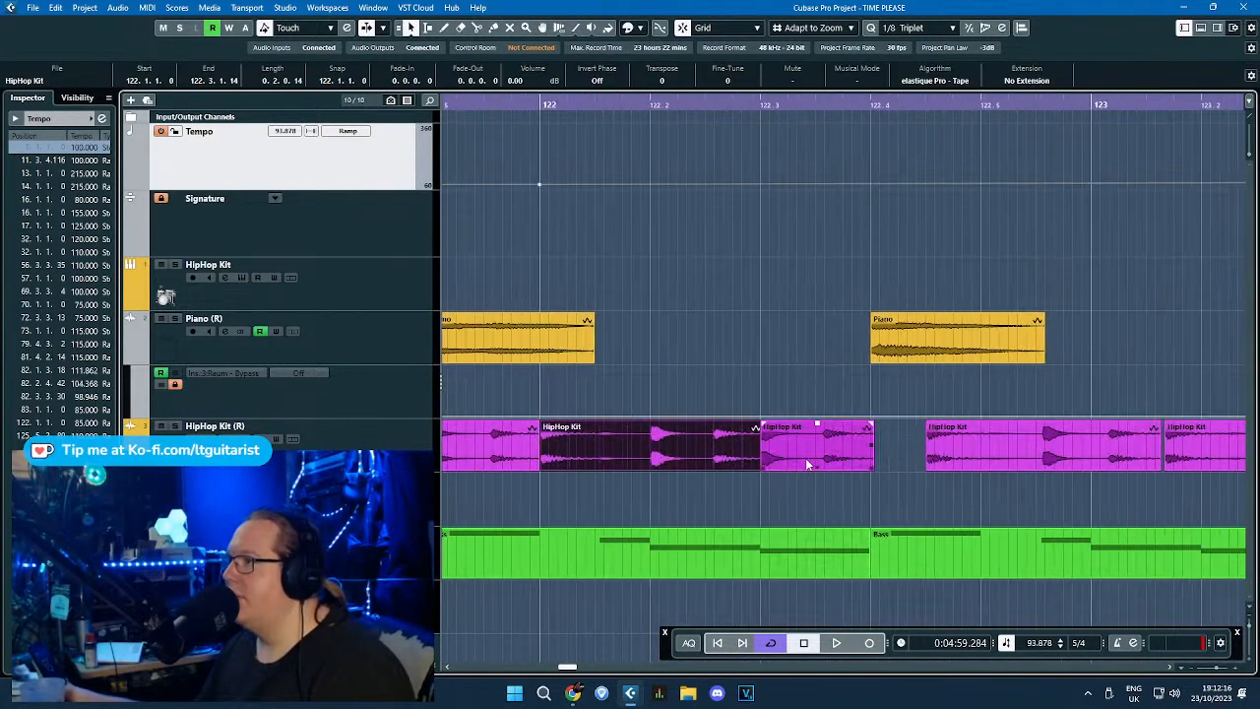
pyautogui.moveTo(806, 458); pyautogui.dragTo(867, 459)
pyautogui.click(758, 468)
pyautogui.moveTo(758, 470); pyautogui.dragTo(750, 469)
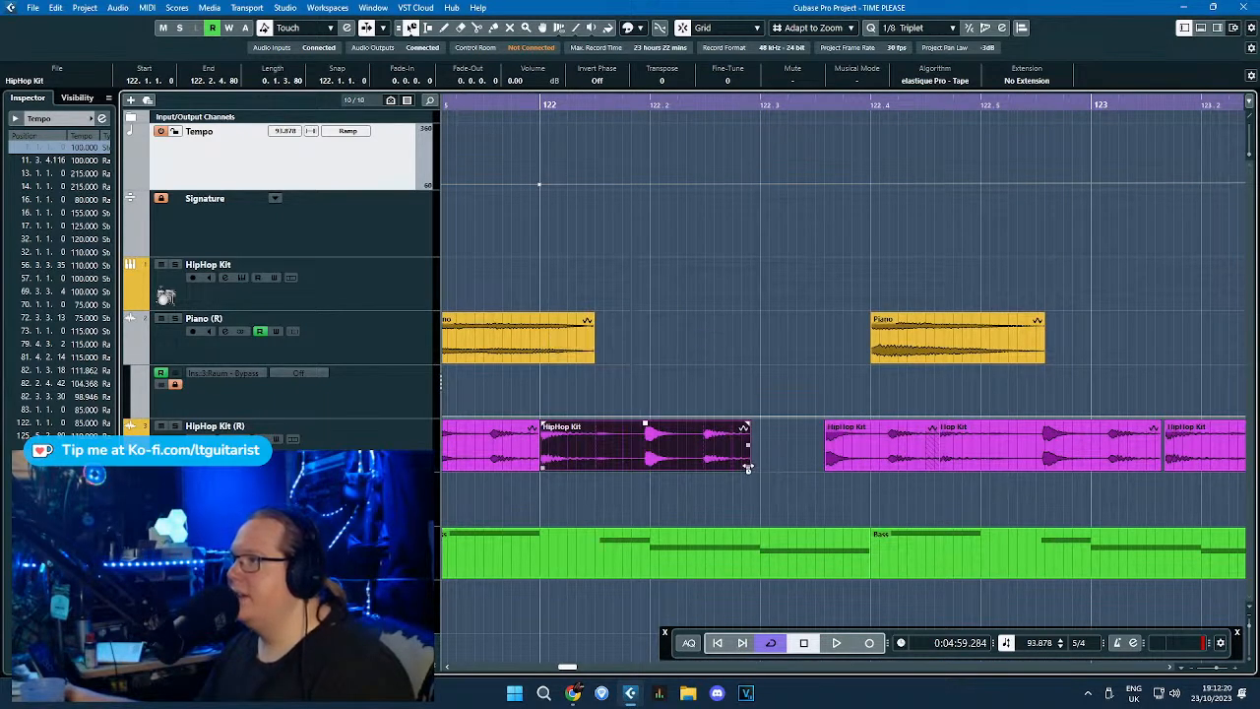
# Place the next two drum slices at 122.3.1.0 and 122.4.1.0, time-stretching them to end at 122.4.1.0 and the start of bar 123.
pyautogui.moveTo(836, 461); pyautogui.dragTo(772, 463)
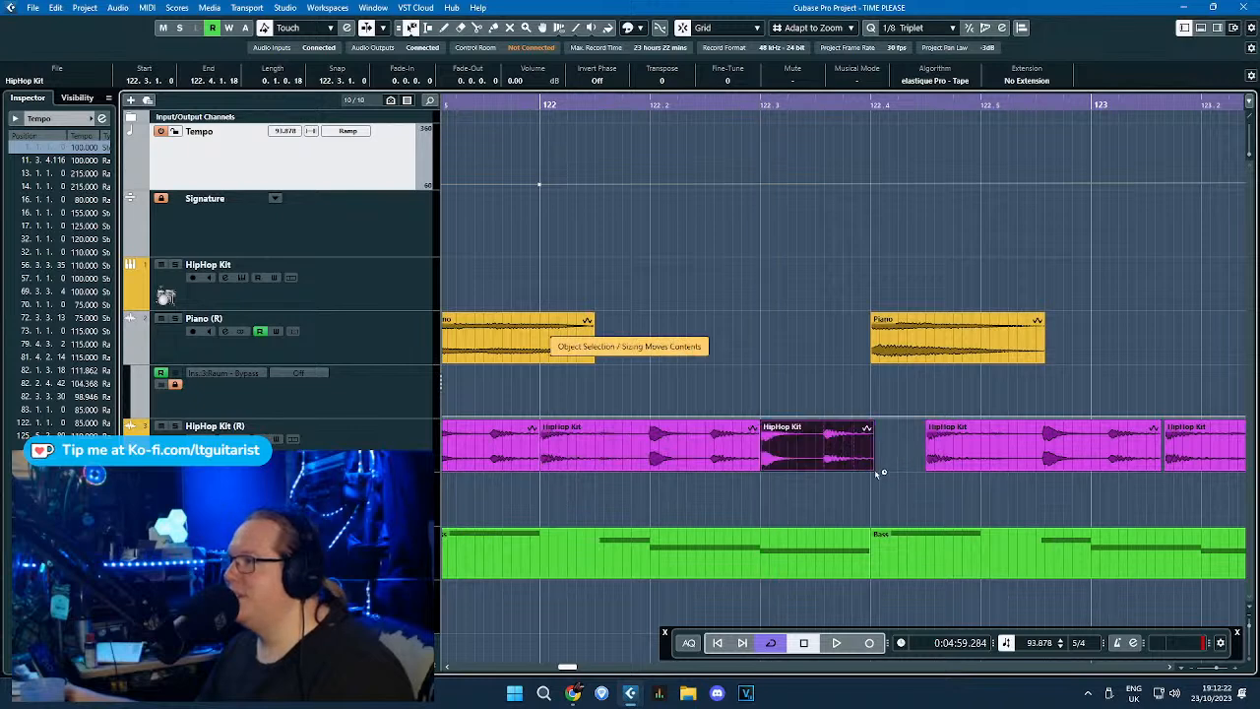
pyautogui.press('1')
pyautogui.moveTo(874, 468); pyautogui.dragTo(871, 469)
pyautogui.press('1')
pyautogui.moveTo(962, 464); pyautogui.dragTo(904, 463)
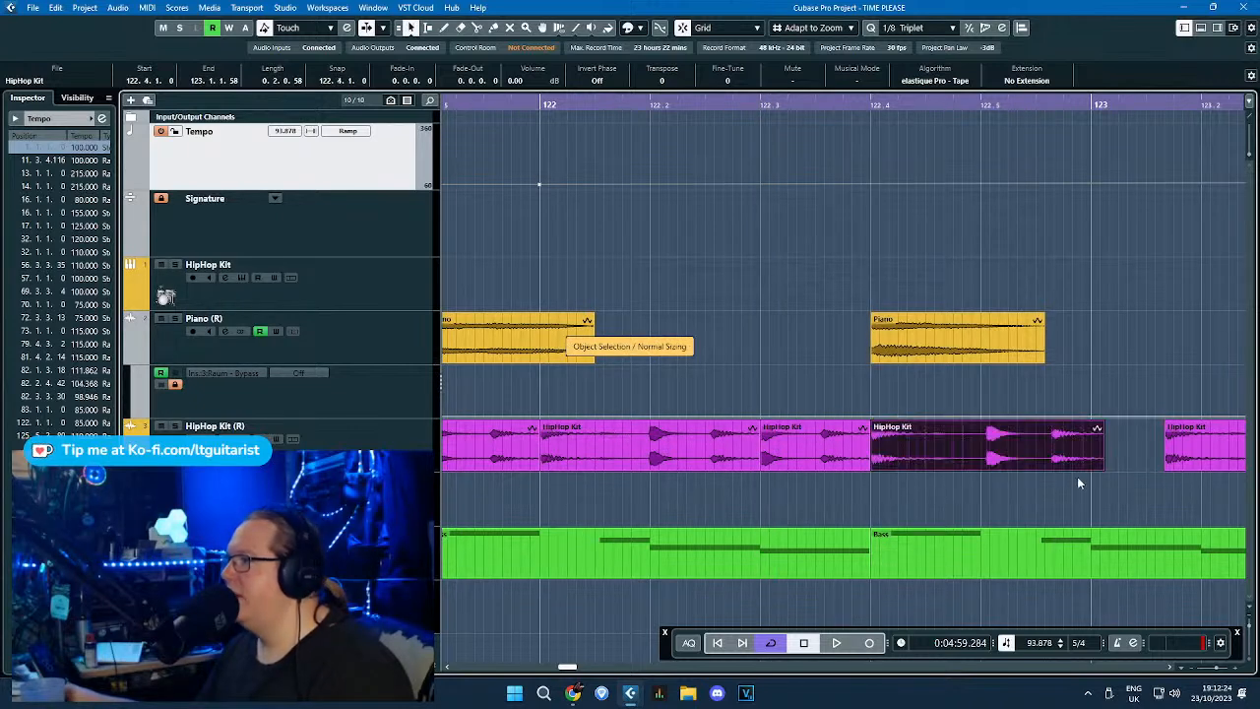
pyautogui.moveTo(1104, 470); pyautogui.dragTo(1035, 468)
pyautogui.press('1')
# Place the next drum slice at 123.1.1.0, move the slice behind it later, and time-stretch the first to end at 123.3.1.0.
pyautogui.moveTo(1173, 504); pyautogui.dragTo(1253, 498)
pyautogui.moveTo(709, 458); pyautogui.dragTo(830, 458)
pyautogui.click(640, 467)
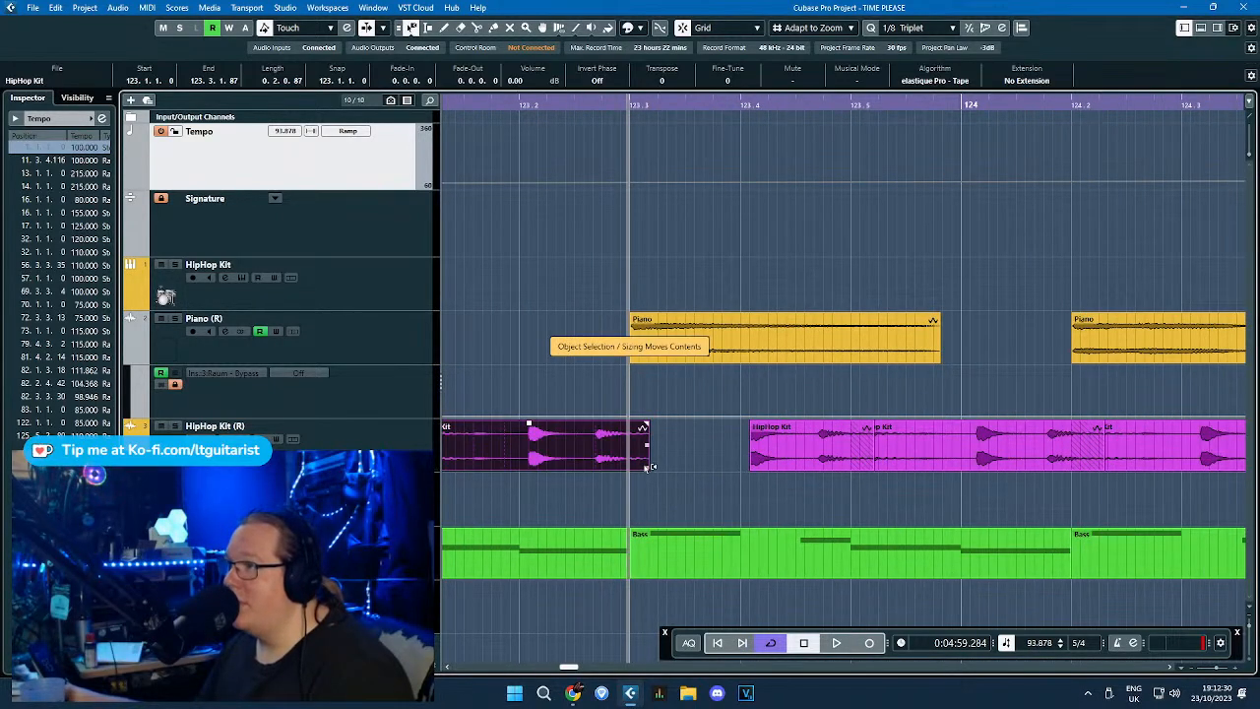
pyautogui.moveTo(647, 471); pyautogui.dragTo(636, 469)
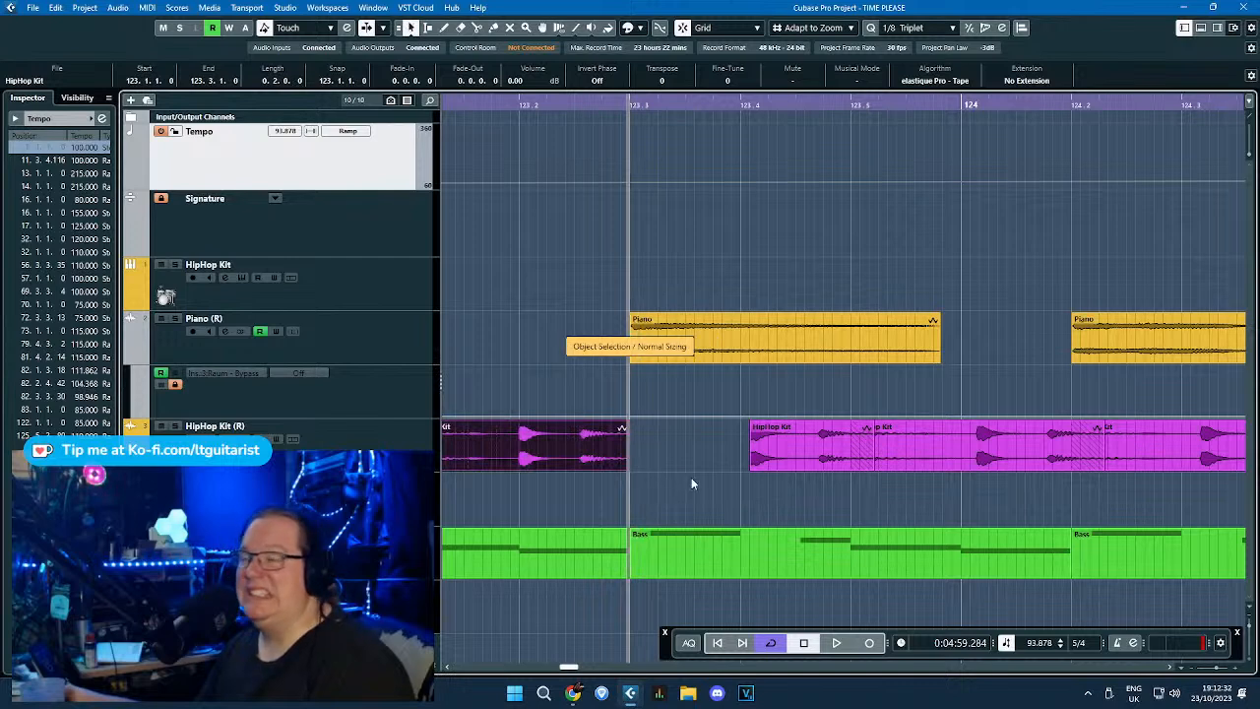
# Place the next two drum slices at 123.3.1.0 and 123.4.1.0, time-stretching them to end at 123.4.1.0 and the start of bar 124.
pyautogui.moveTo(800, 459); pyautogui.dragTo(738, 470)
pyautogui.press('1')
pyautogui.moveTo(882, 454); pyautogui.dragTo(772, 452)
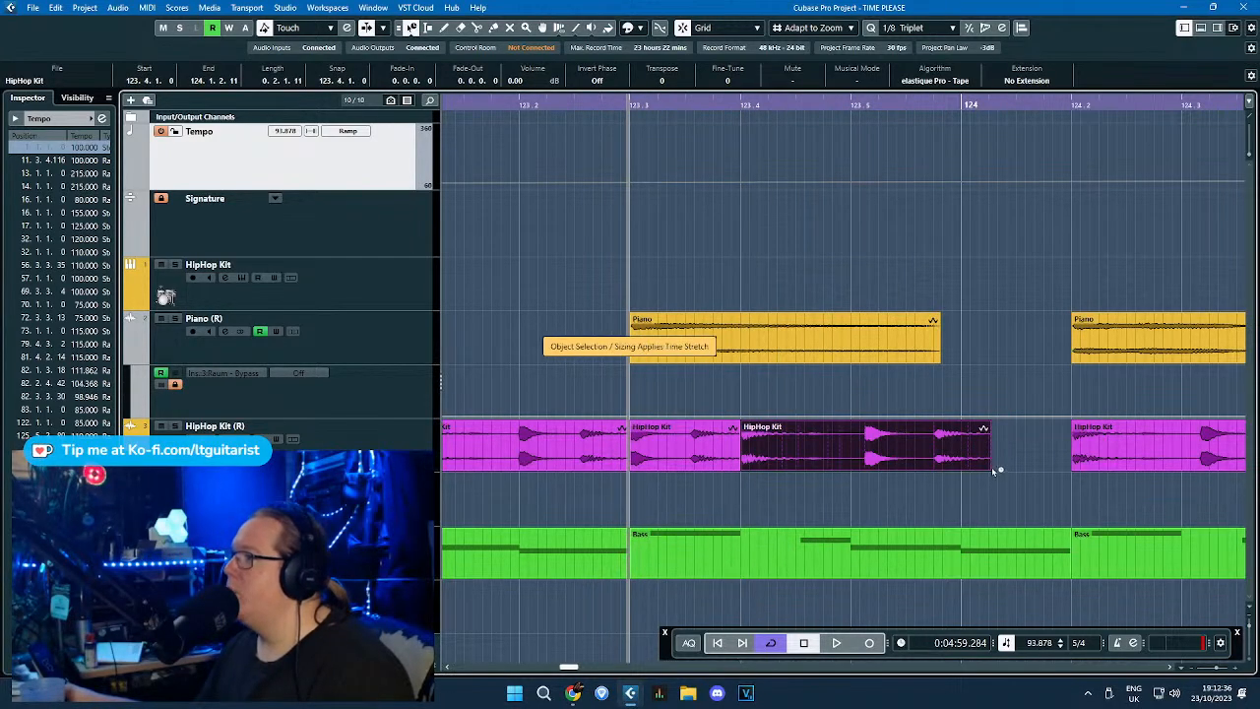
pyautogui.moveTo(990, 471); pyautogui.dragTo(961, 473)
pyautogui.click(1022, 499)
pyautogui.press('1')
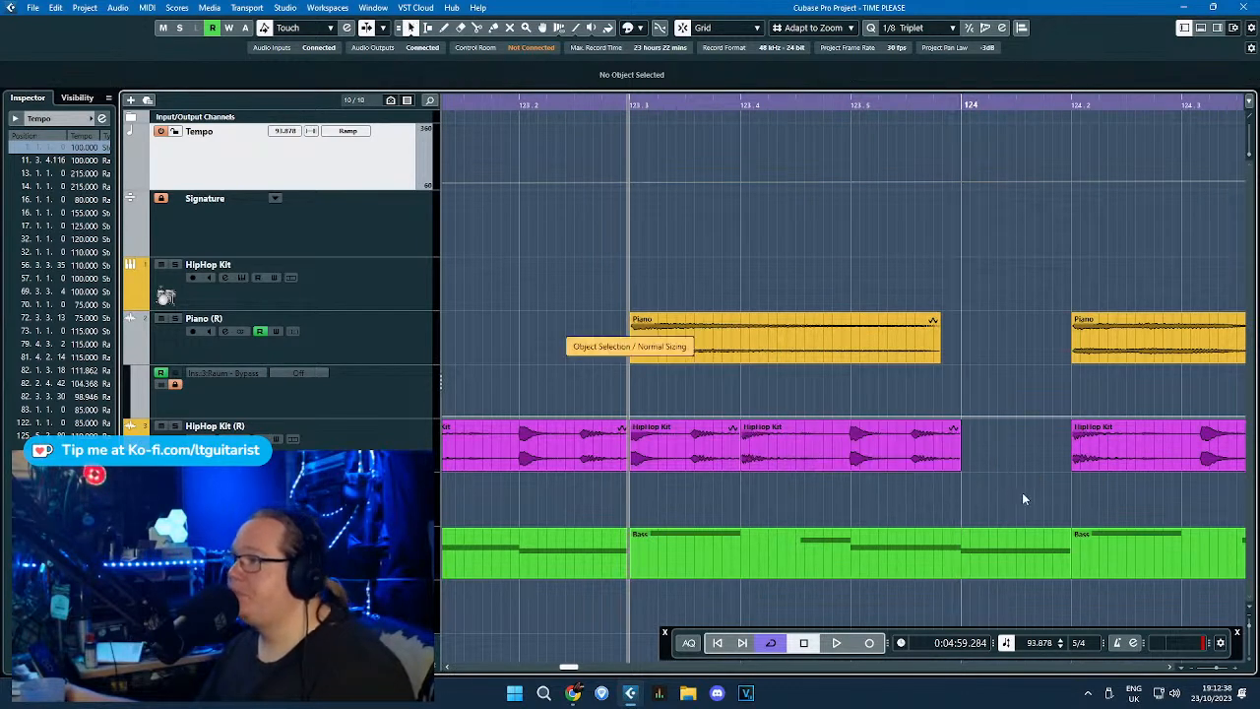
# Move the next drum slice so it starts at 124.1.1.0, directly behind the stretched slices, and select it.
pyautogui.moveTo(1132, 457); pyautogui.dragTo(1028, 472)
pyautogui.click(1068, 501)
pyautogui.hscroll(4, 1070, 503)
pyautogui.hscroll(4, 1234, 504)
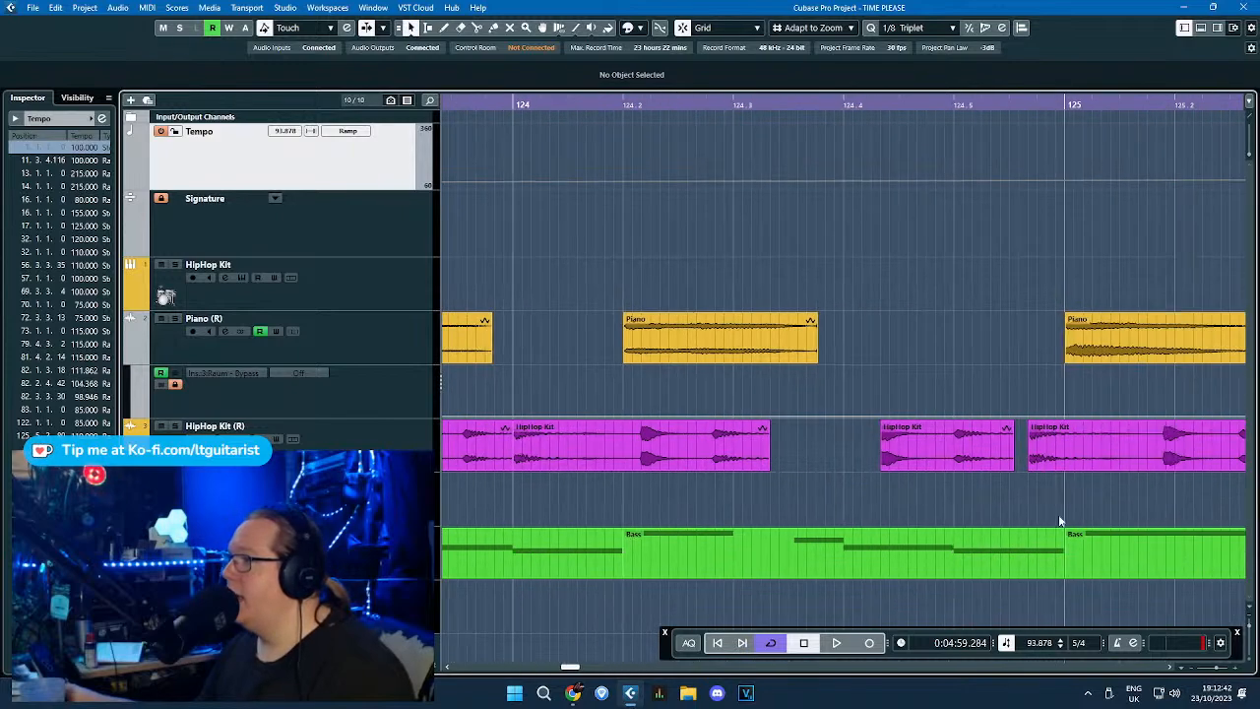
pyautogui.click(766, 470)
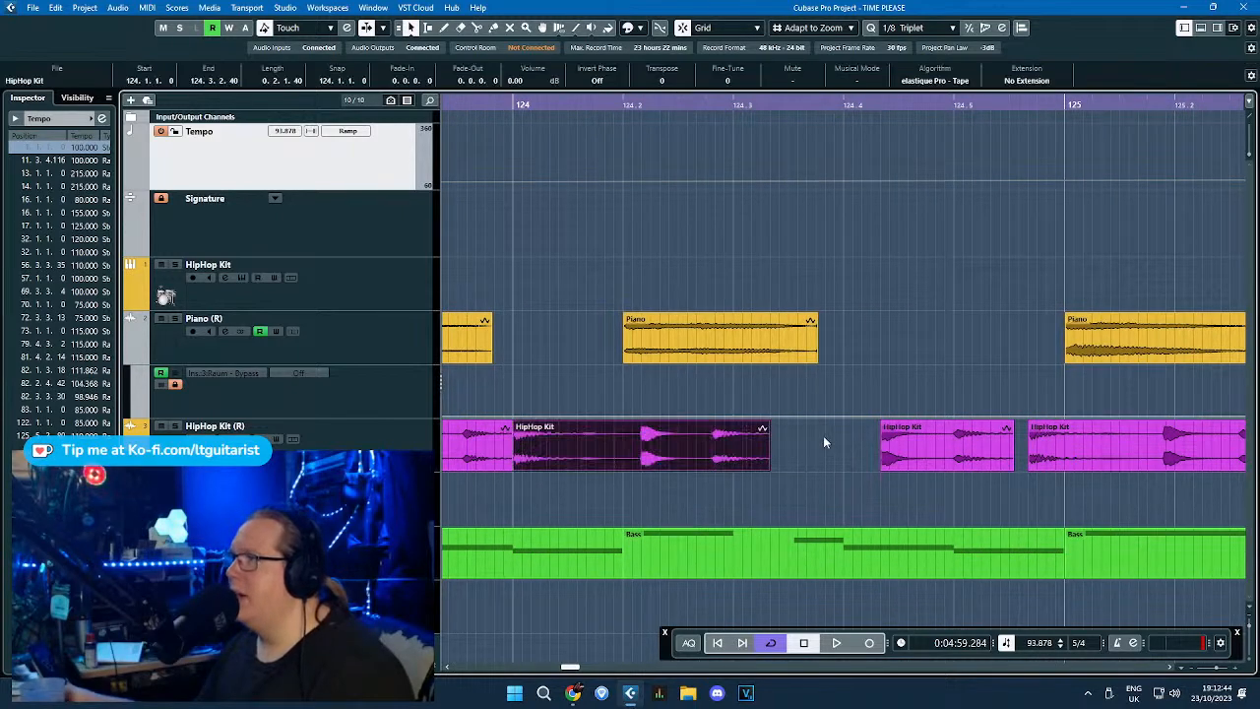
pyautogui.scroll(-6, 824, 438)
pyautogui.scroll(5, 849, 448)
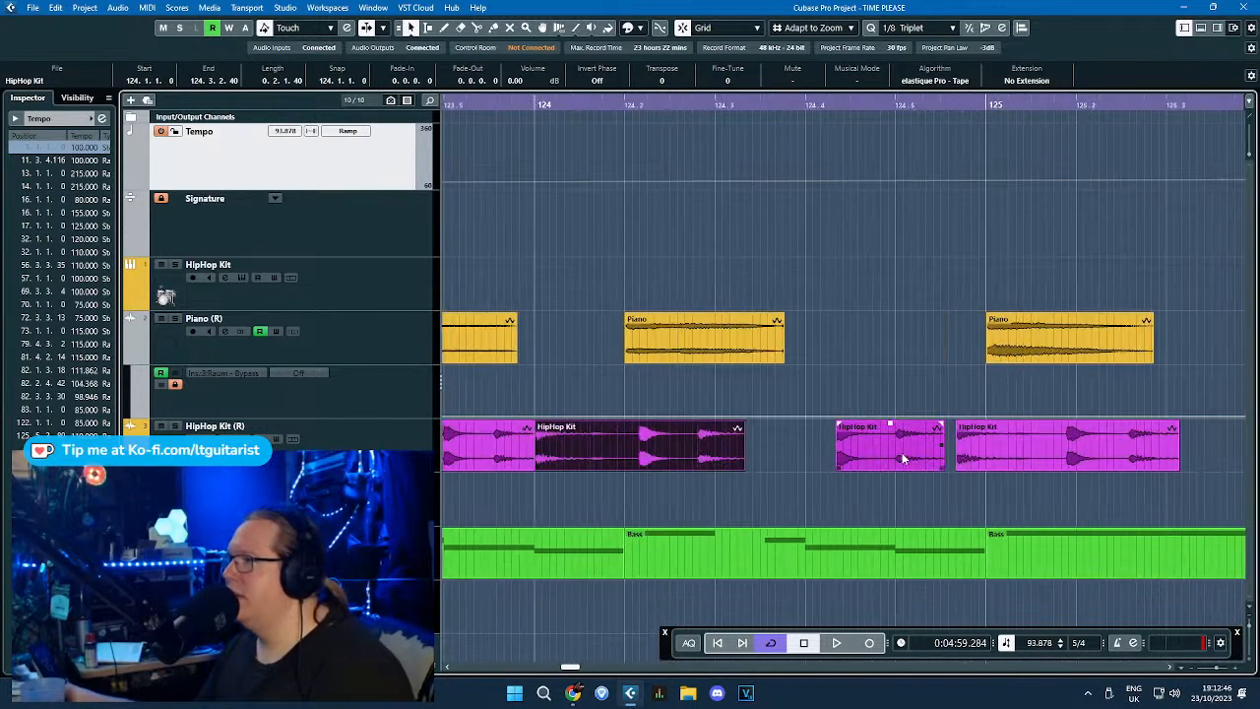
pyautogui.scroll(-5, 995, 463)
pyautogui.scroll(4, 1084, 469)
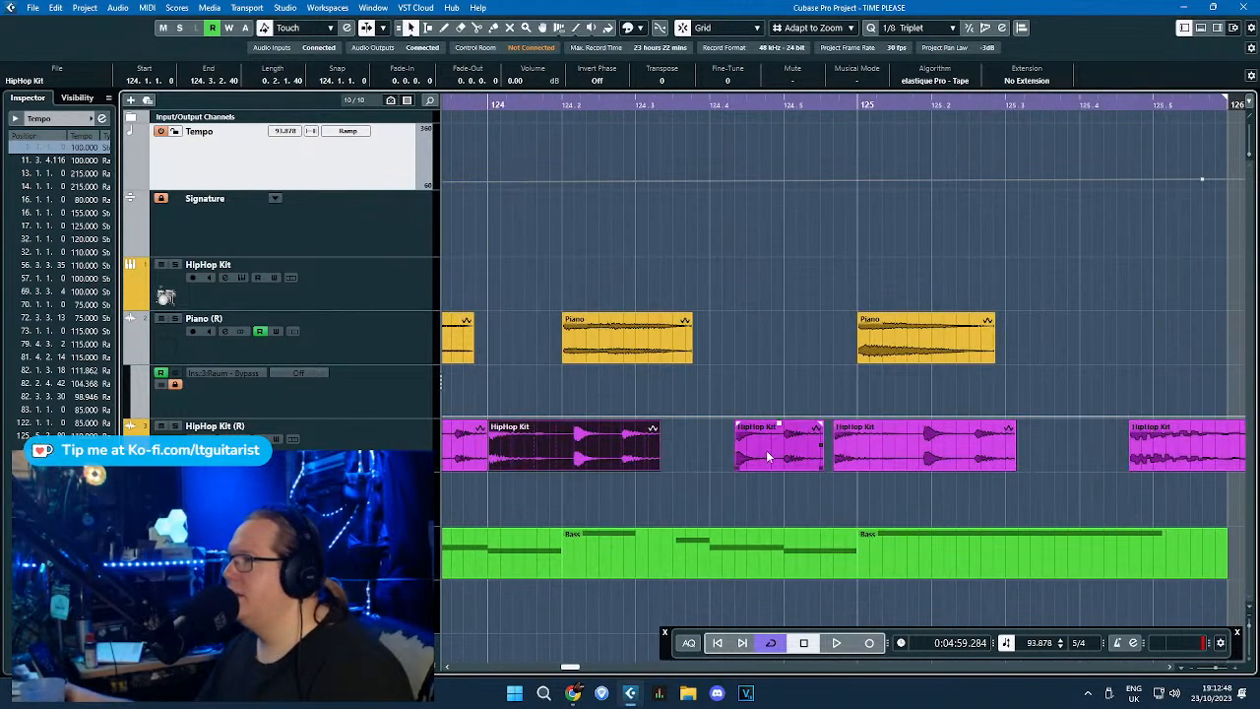
pyautogui.moveTo(770, 456); pyautogui.dragTo(695, 457)
pyautogui.moveTo(900, 455); pyautogui.dragTo(815, 457)
pyautogui.hotkey('ctrl', 'z')
pyautogui.click(645, 454)
pyautogui.click(703, 452)
pyautogui.moveTo(701, 449); pyautogui.dragTo(763, 453)
# Time-stretch the drum slice at 124.1.1.0 to end at 124.3.1.0, and fit the next slice between 124.3 and 124.4.
pyautogui.click(640, 466)
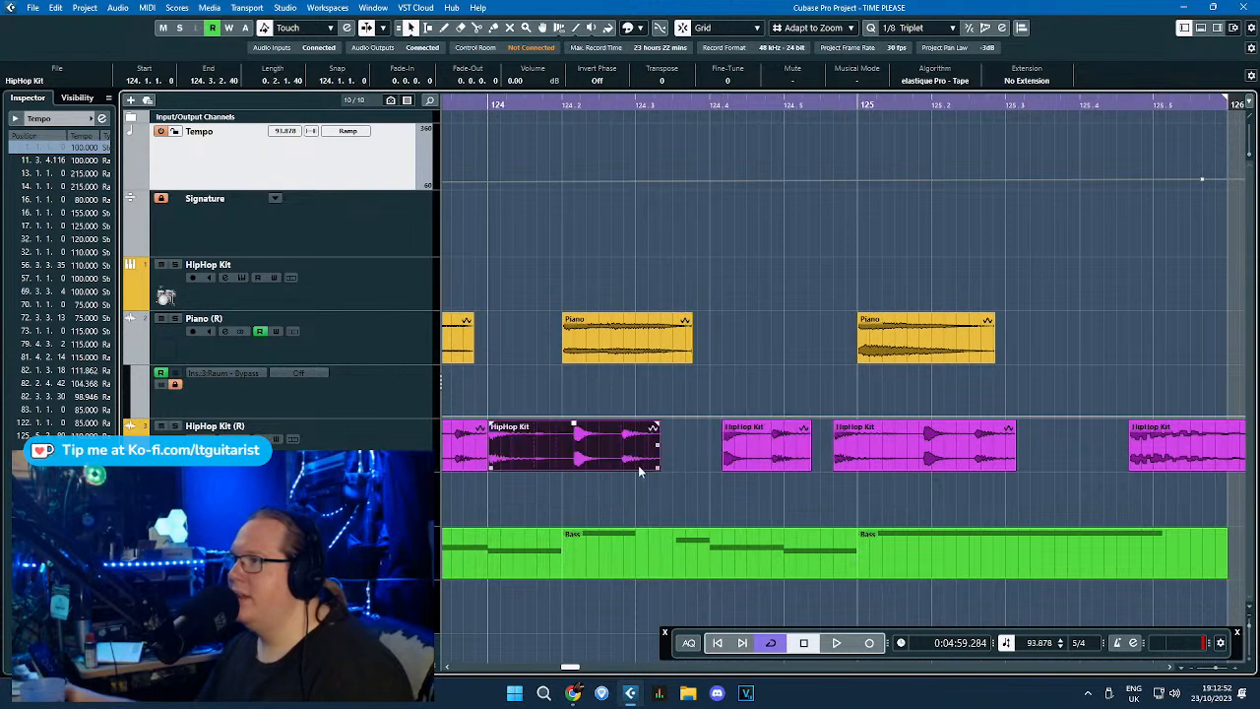
pyautogui.moveTo(656, 470); pyautogui.dragTo(630, 471)
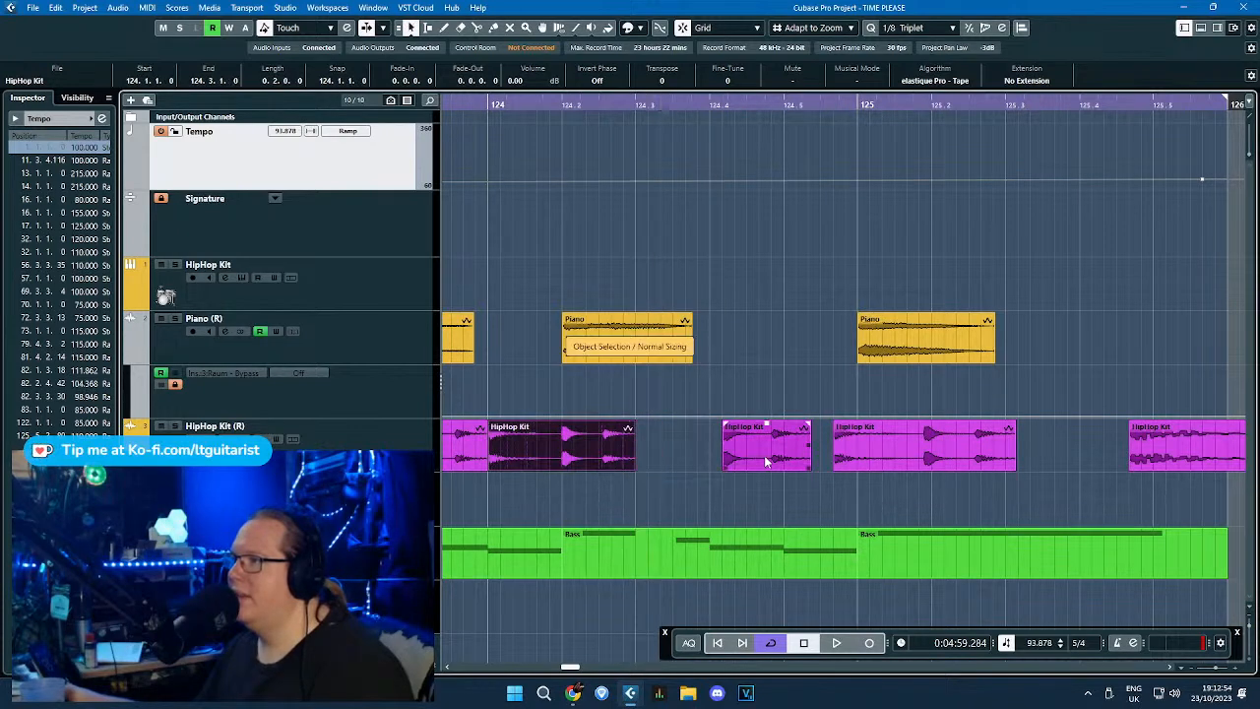
pyautogui.moveTo(764, 455); pyautogui.dragTo(709, 470)
pyautogui.press('1')
# Place the next drum slice at 124.4.1.0, time-stretch it to end at bar 125, and move the last slice to 125.1.1.0.
pyautogui.moveTo(867, 459); pyautogui.dragTo(743, 459)
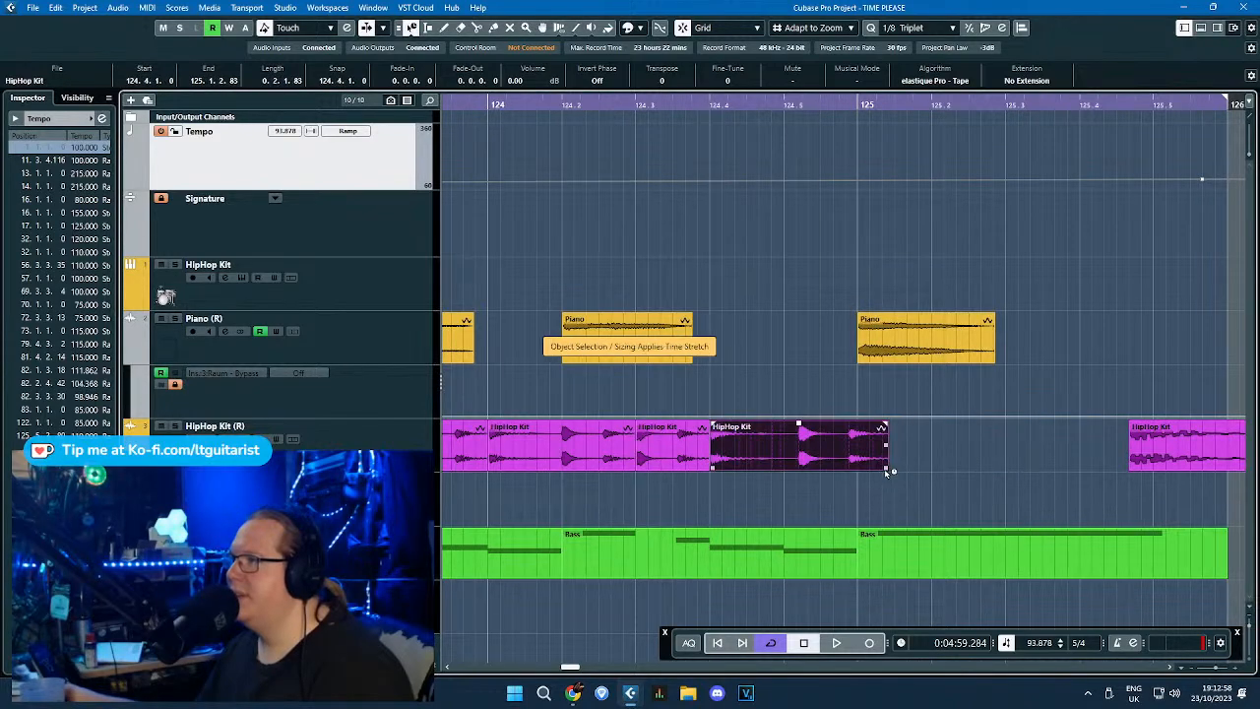
pyautogui.moveTo(885, 469); pyautogui.dragTo(866, 470)
pyautogui.press('1')
pyautogui.moveTo(1140, 463); pyautogui.dragTo(867, 464)
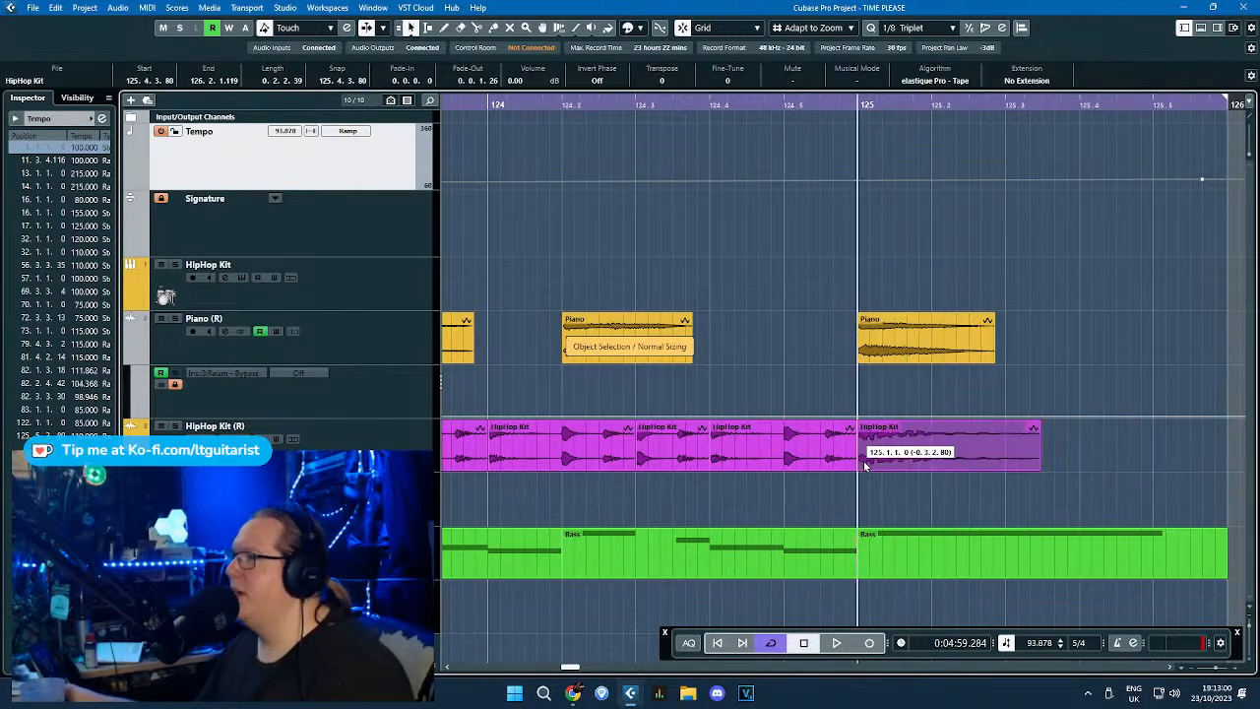
# Play back the stretched drums and tempo ramp from the middle of bar 121 through the end of the loop.
pyautogui.scroll(-5, 999, 421)
pyautogui.click(786, 105)
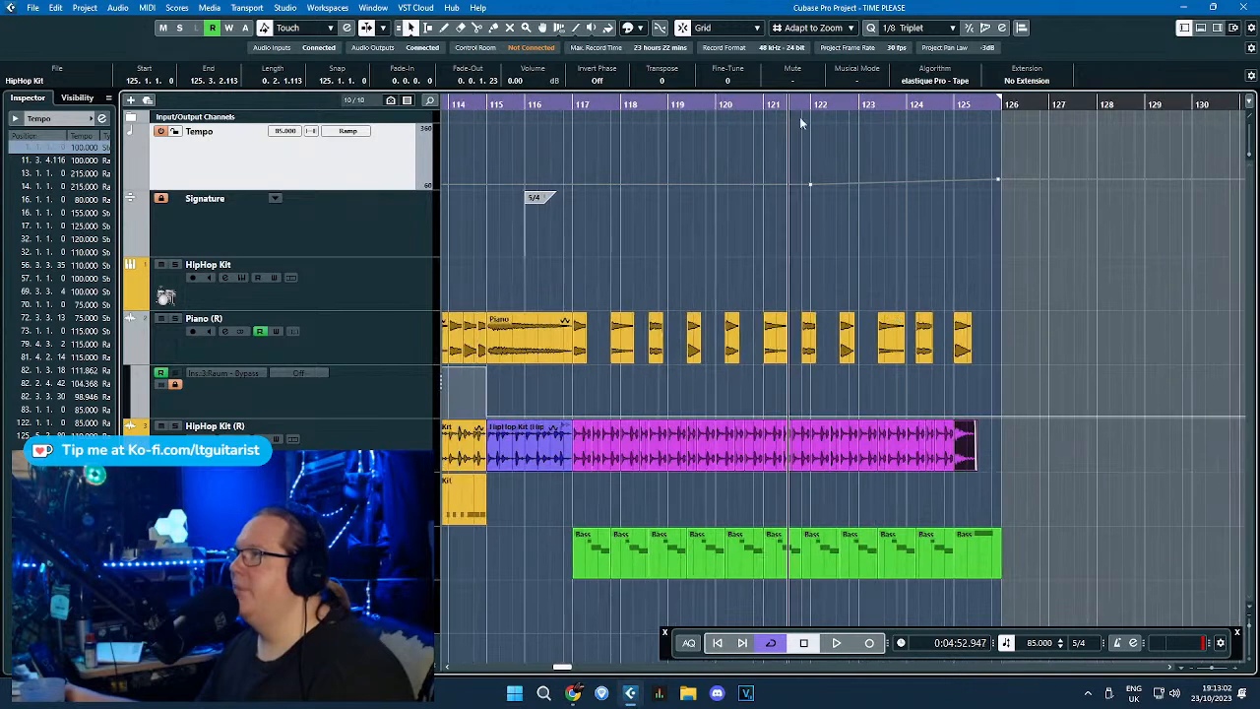
pyautogui.press('space')
pyautogui.click(1062, 273)
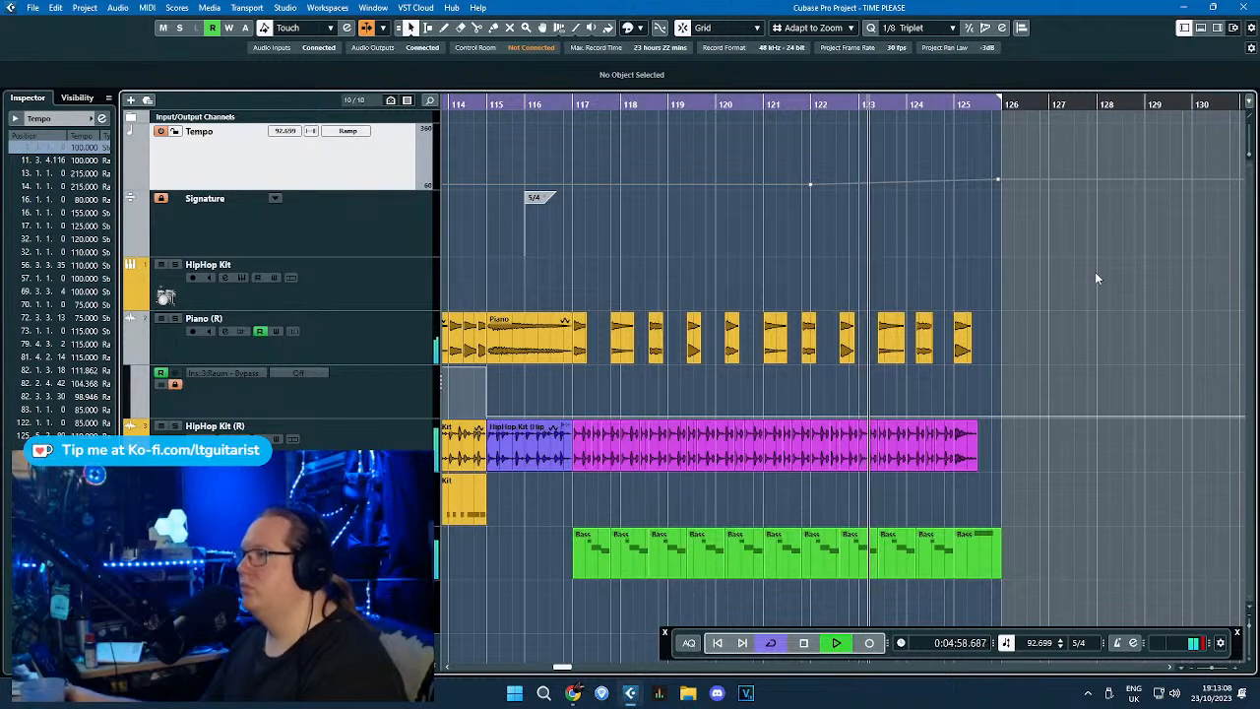
pyautogui.scroll(5, 1008, 352)
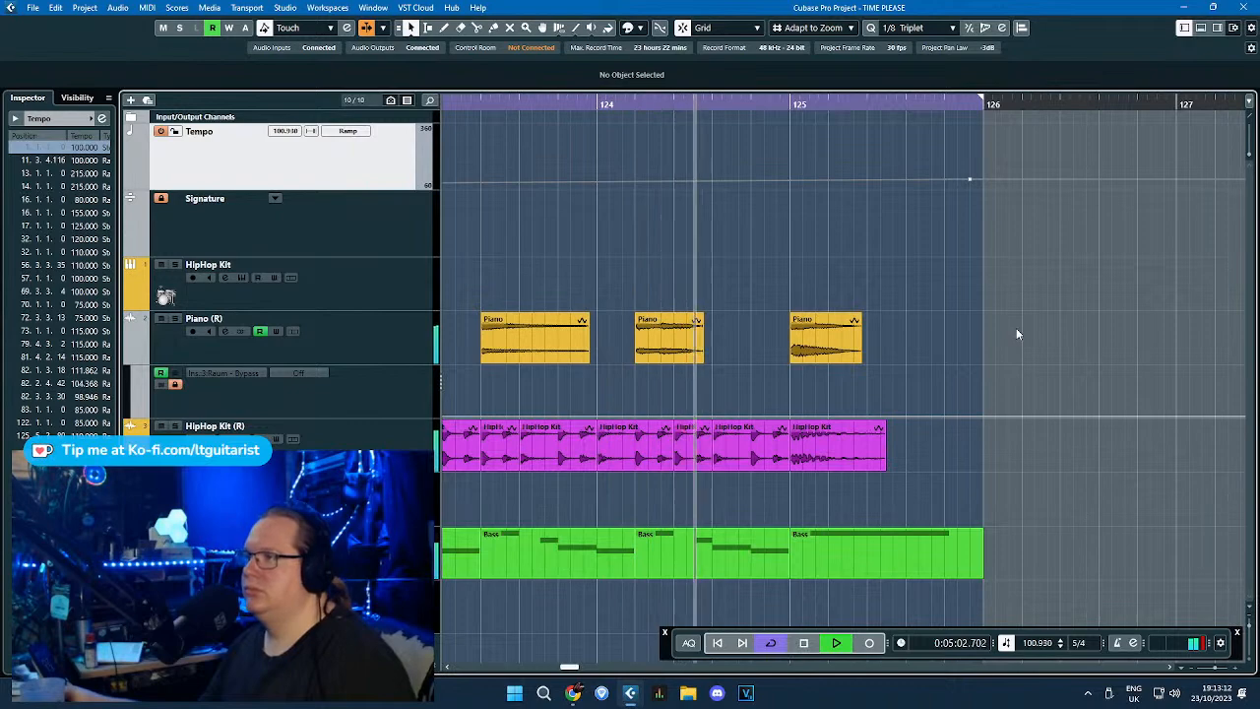
pyautogui.scroll(-8, 1014, 335)
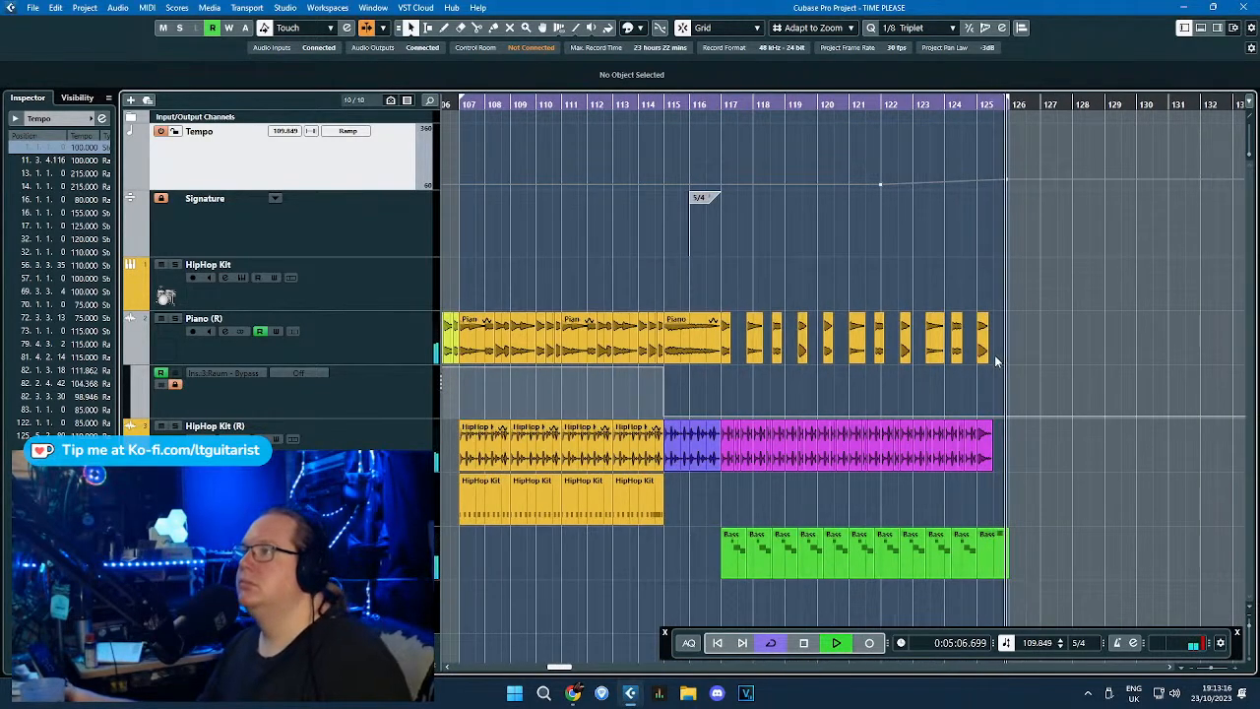
pyautogui.scroll(-3, 995, 363)
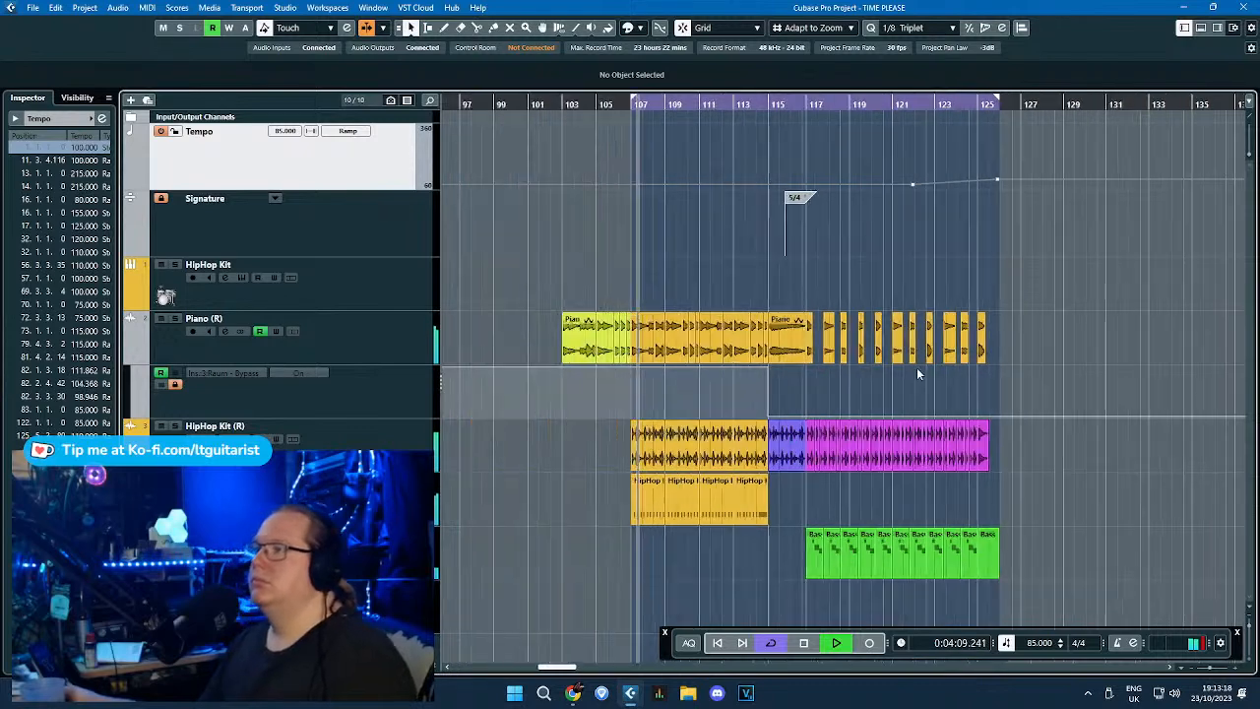
# Color the long piano event at bar 115 blue.
pyautogui.click(780, 357)
pyautogui.click(630, 28)
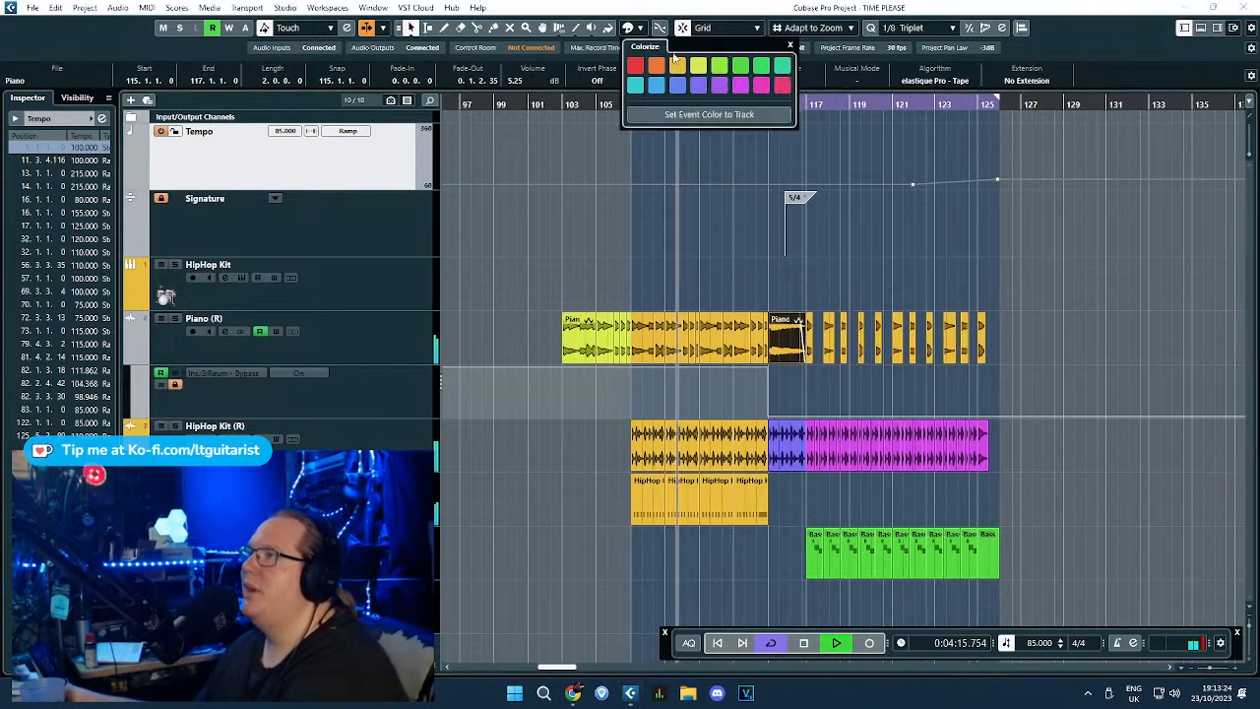
pyautogui.click(678, 87)
pyautogui.click(801, 144)
# Color all piano, drum and bass events from bar 117 to the end of bar 125 purple.
pyautogui.moveTo(1055, 288); pyautogui.dragTo(810, 587)
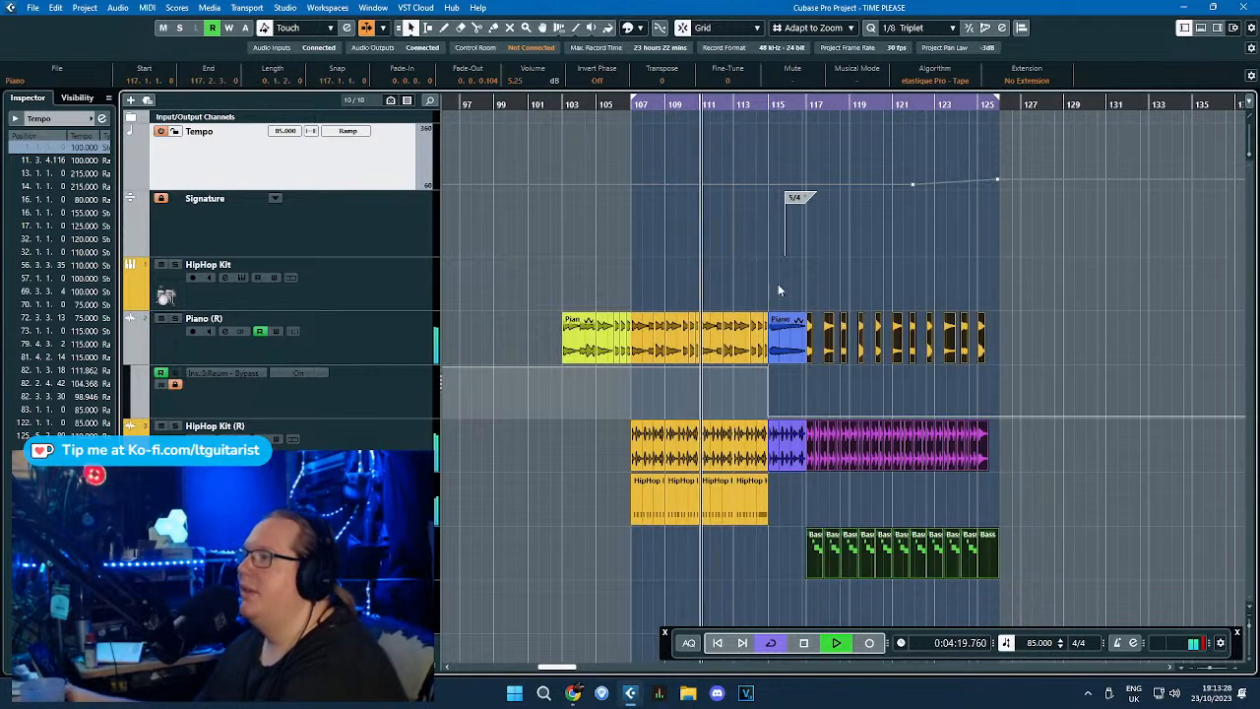
pyautogui.click(631, 27)
pyautogui.click(741, 86)
pyautogui.click(1111, 248)
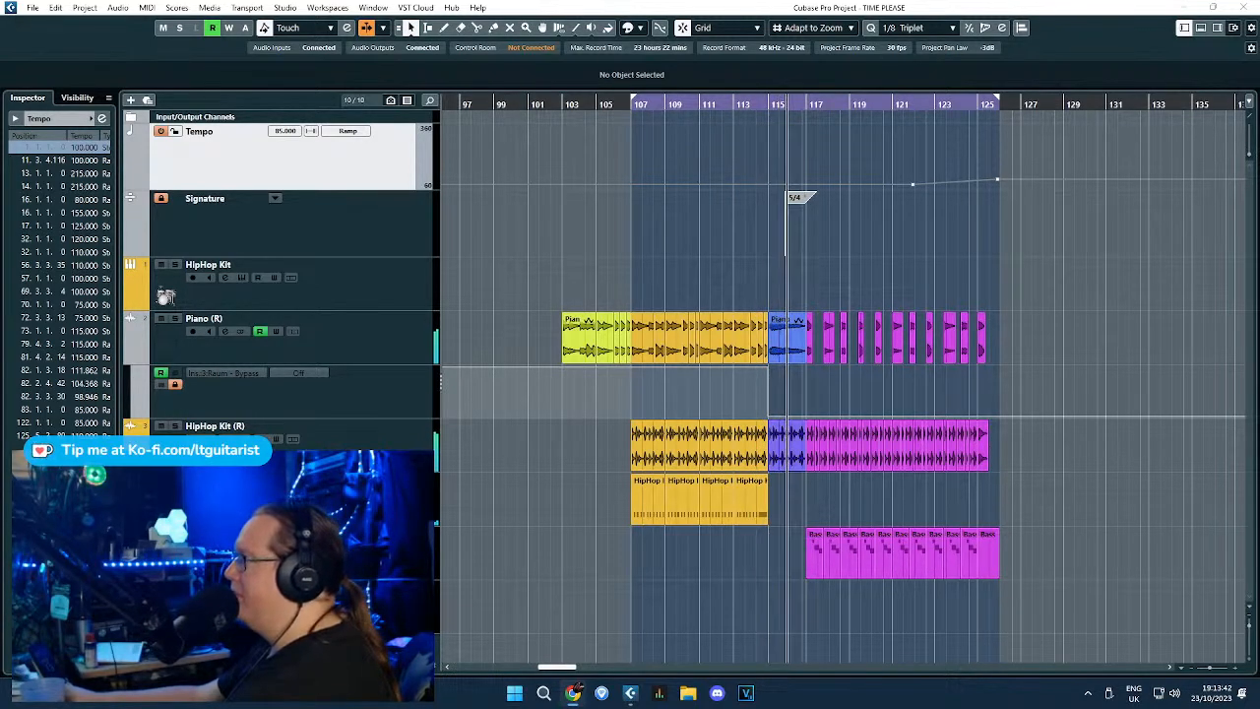
pyautogui.click(1037, 243)
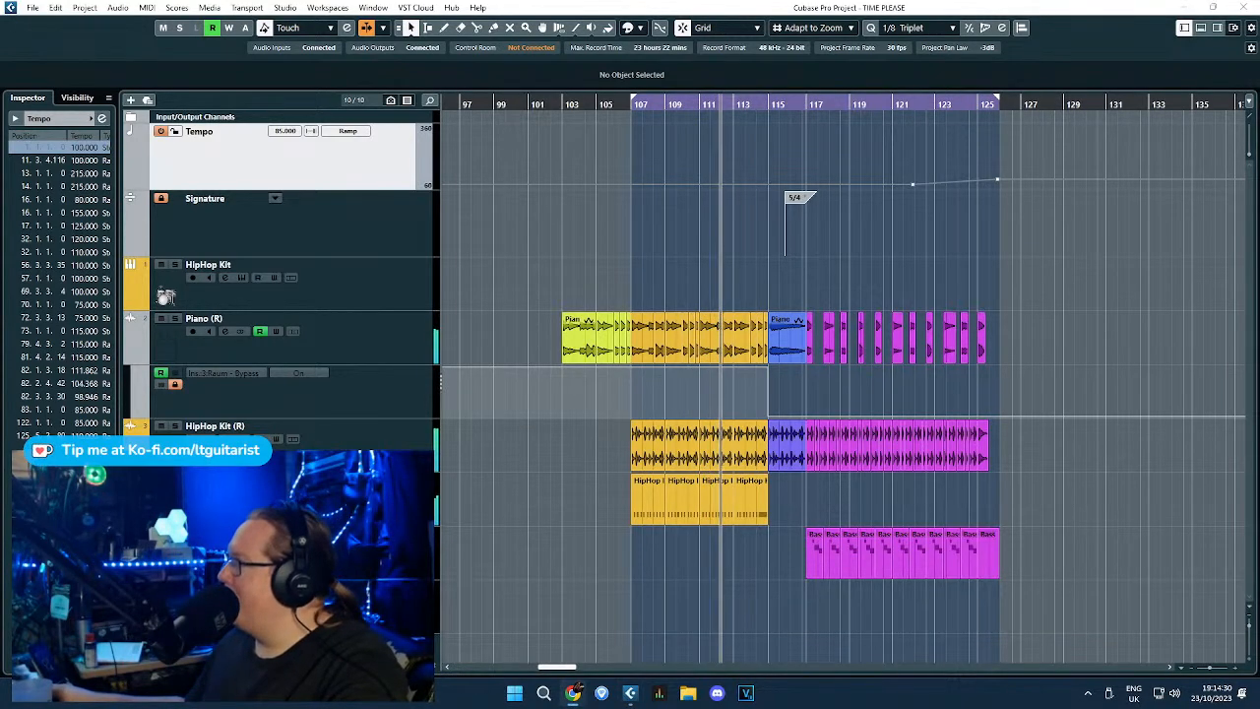
pyautogui.click(1070, 280)
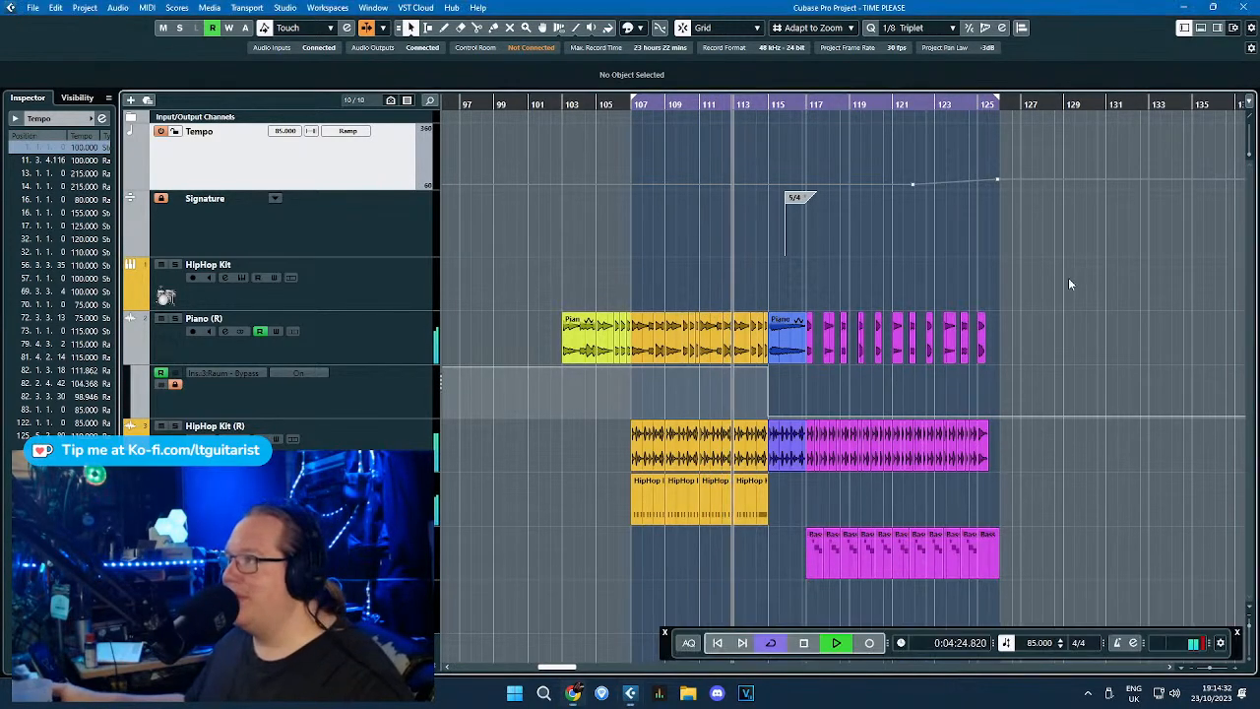
pyautogui.click(540, 186)
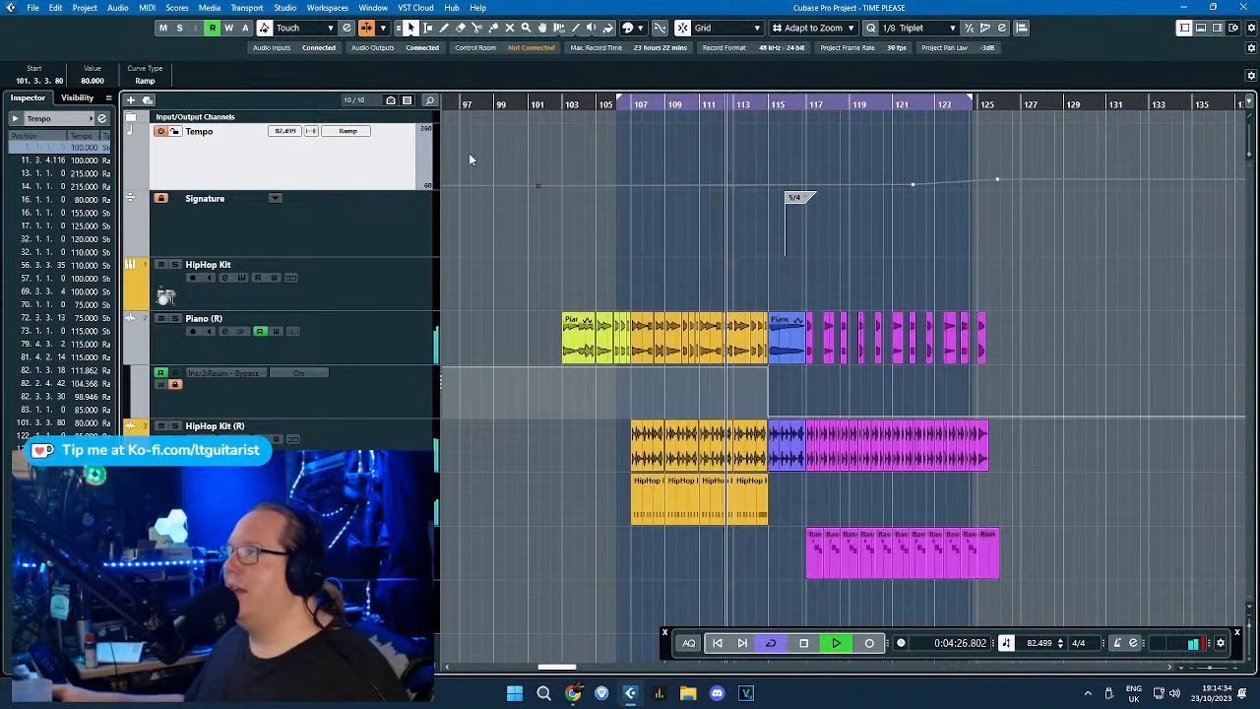
pyautogui.press('Delete')
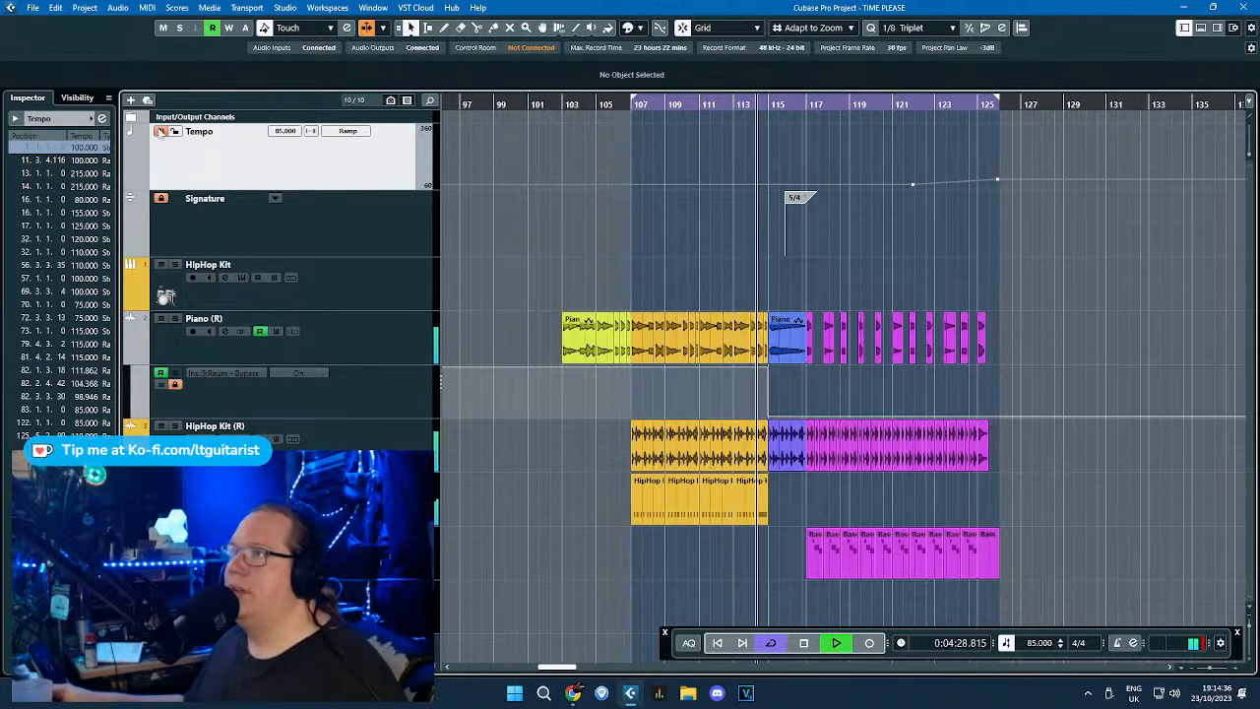
# Lock the Tempo track and reduce its height.
pyautogui.click(360, 228)
pyautogui.moveTo(384, 189); pyautogui.dragTo(392, 172)
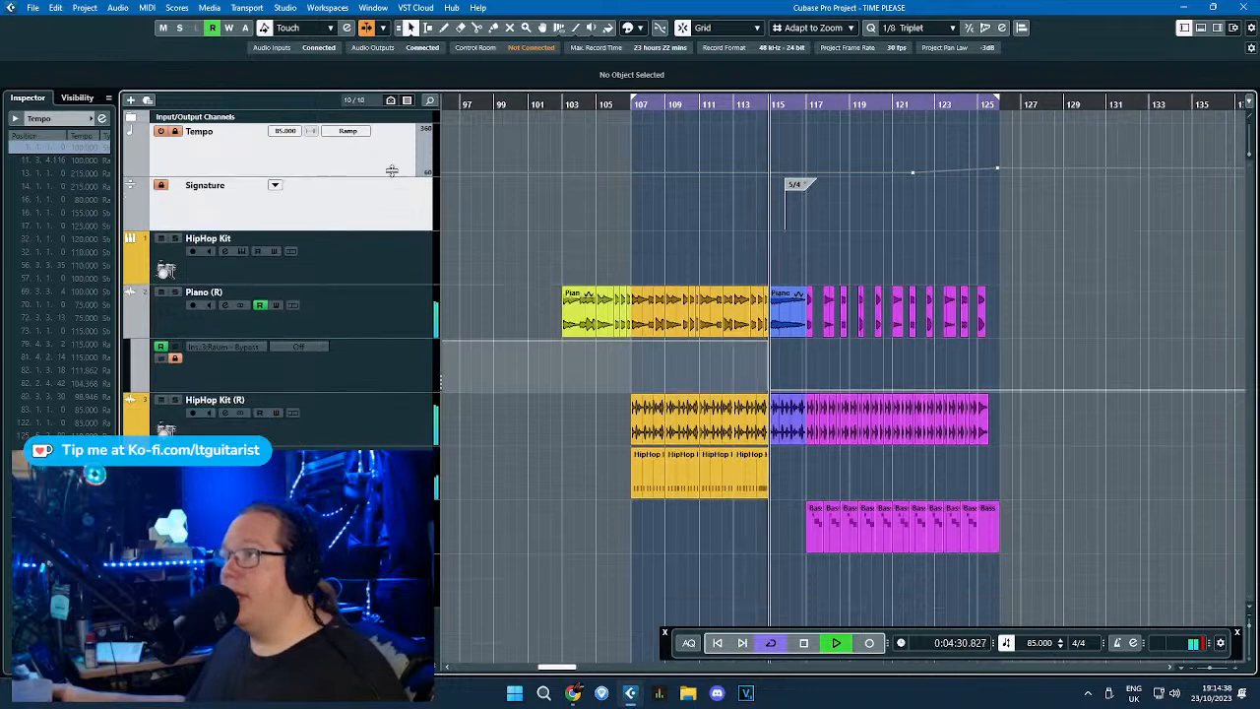
pyautogui.scroll(-3, 603, 232)
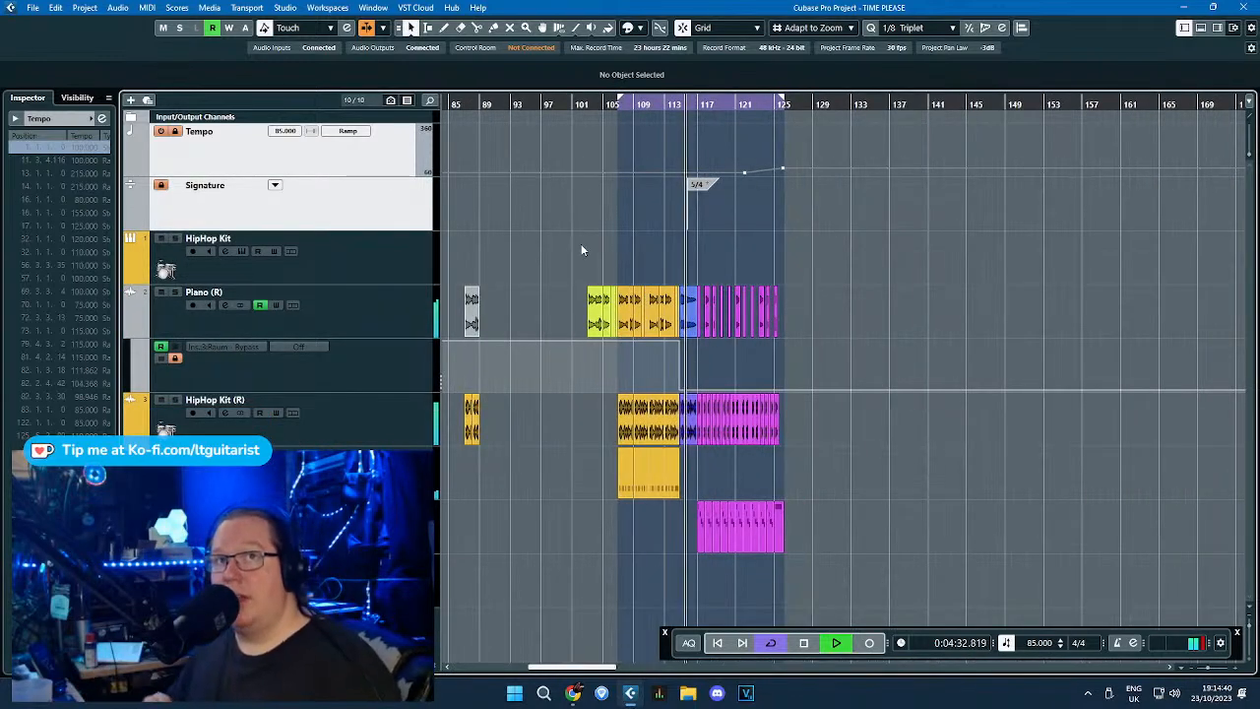